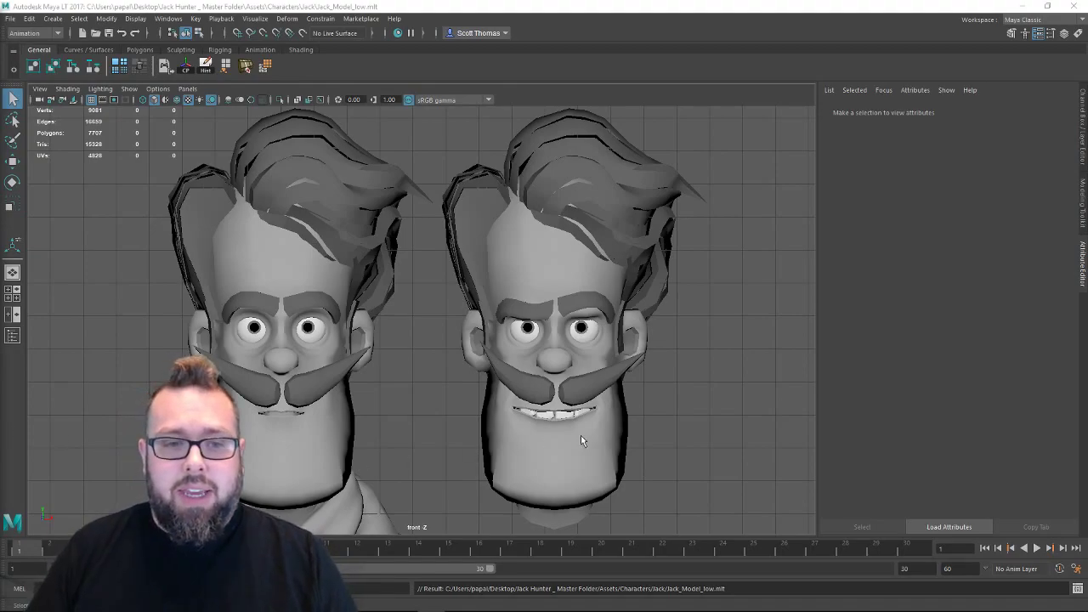
Show the front and perspective views of the character's two heads side by side.
key("space")
left_click_drag(515, 430, 535, 404, "alt")
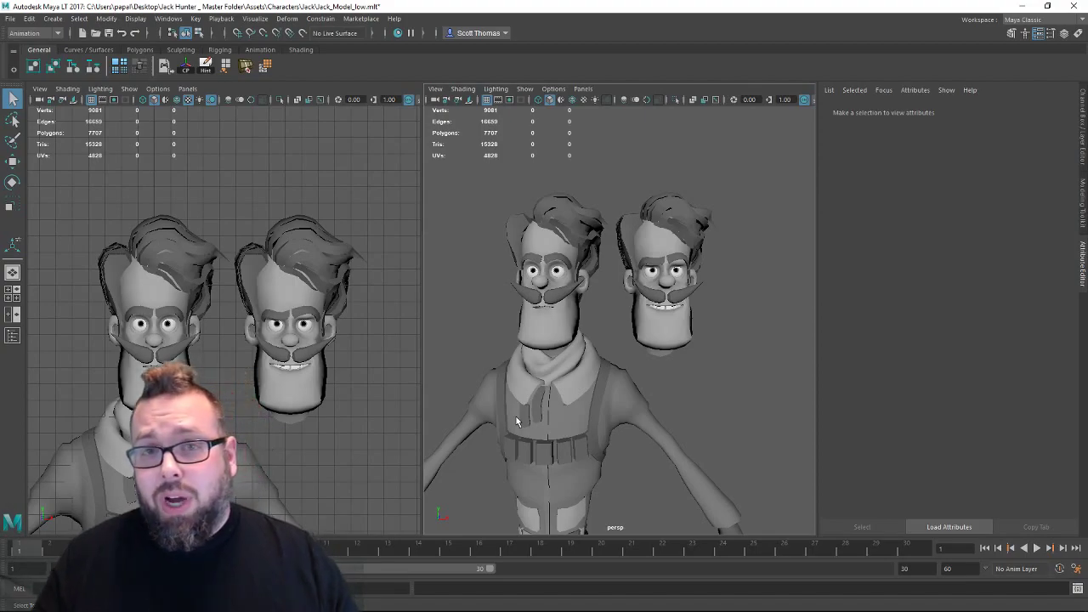
key("super")
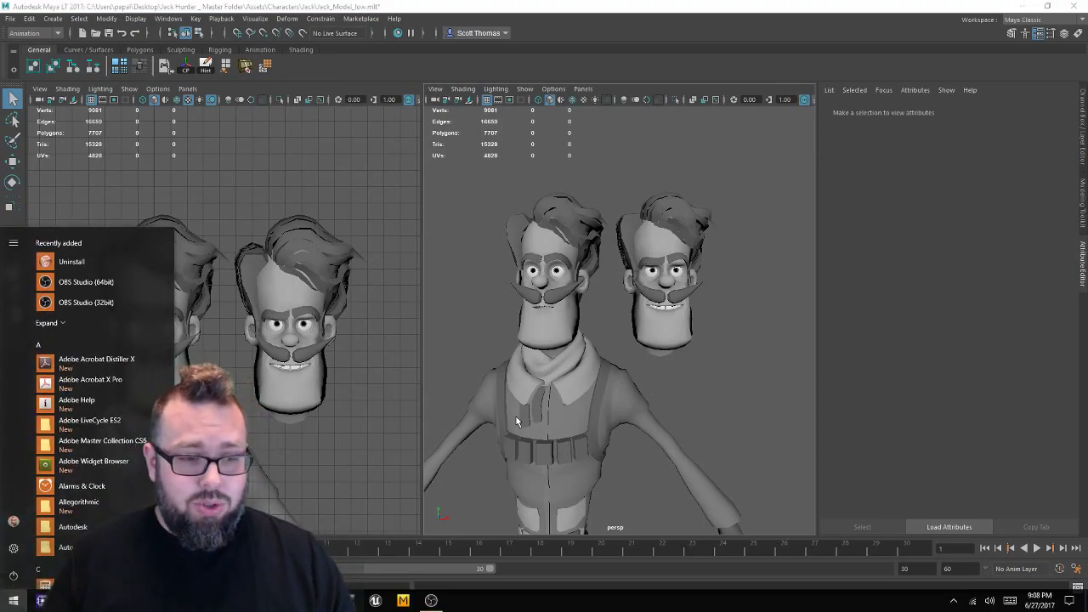
key("super")
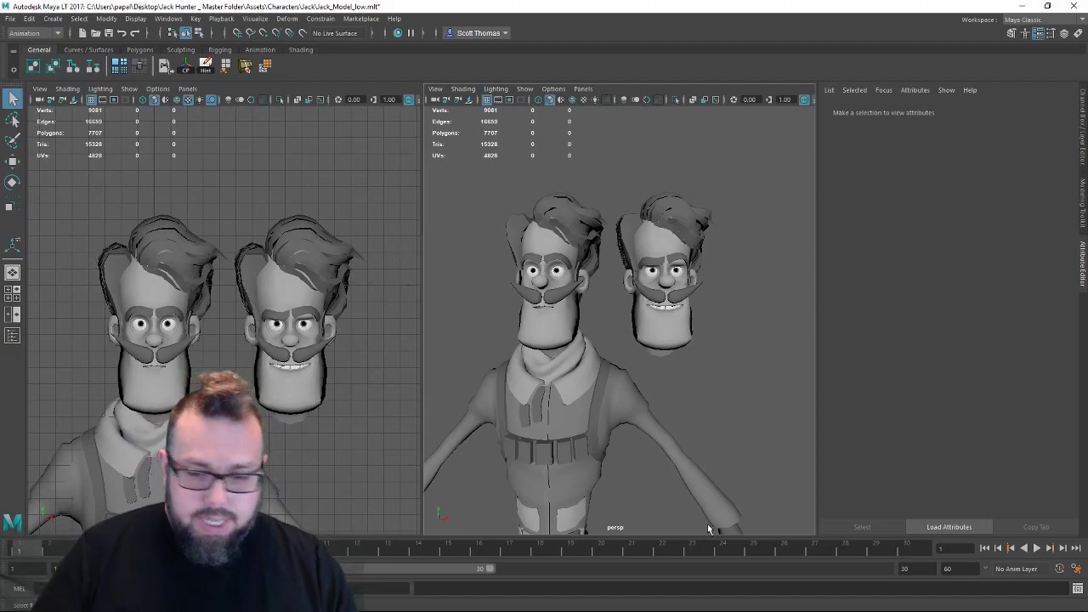
Switch to File Explorer and view Syndome_Teeth.jpg from the desktop's Examples folder in a maximized window.
key("super")
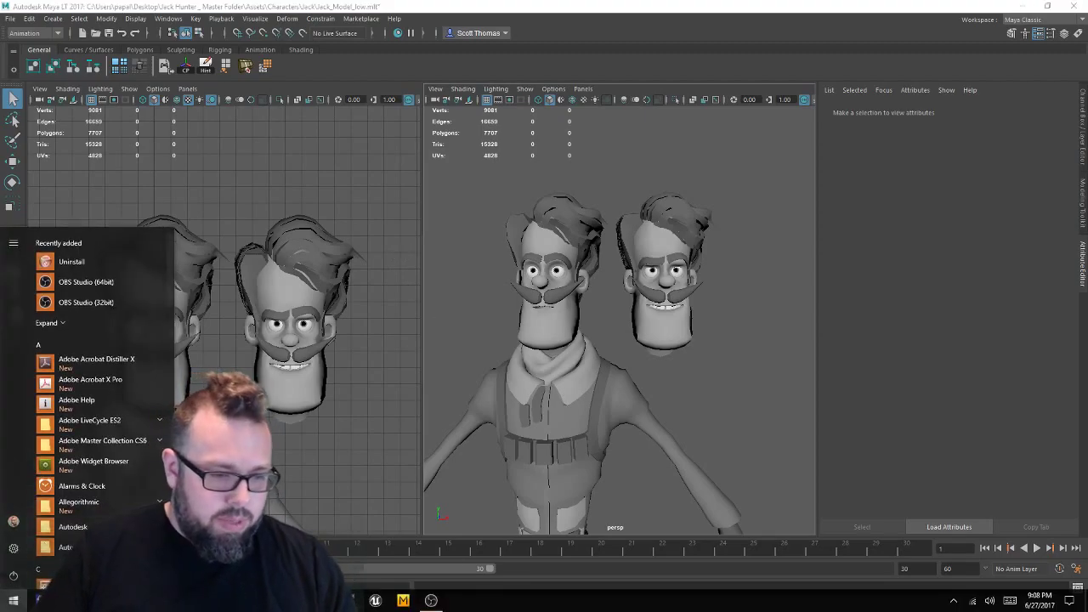
key("super+e")
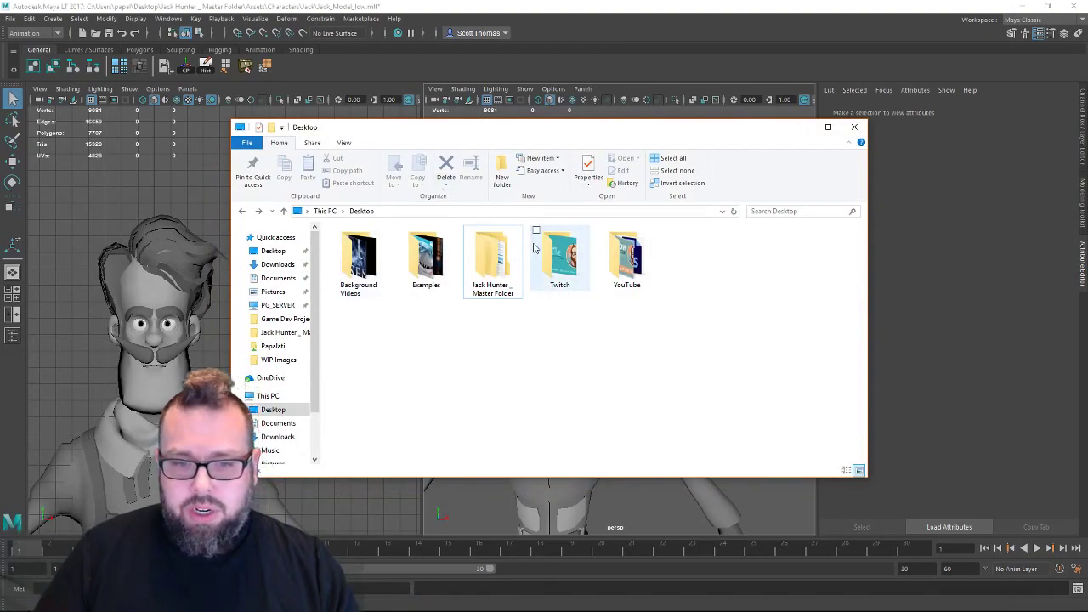
double_click(426, 257)
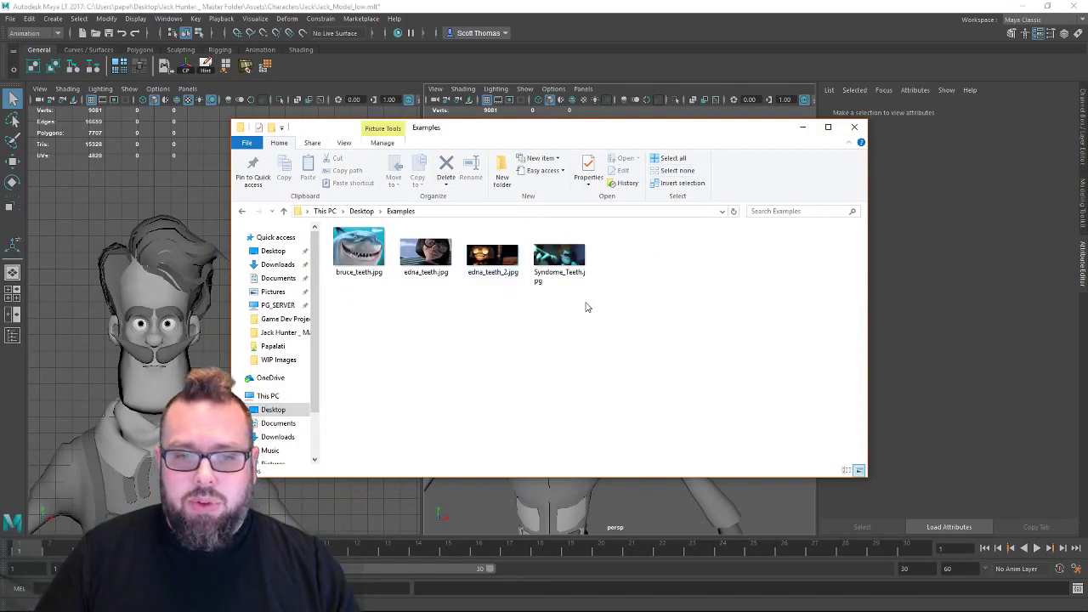
left_click(559, 255)
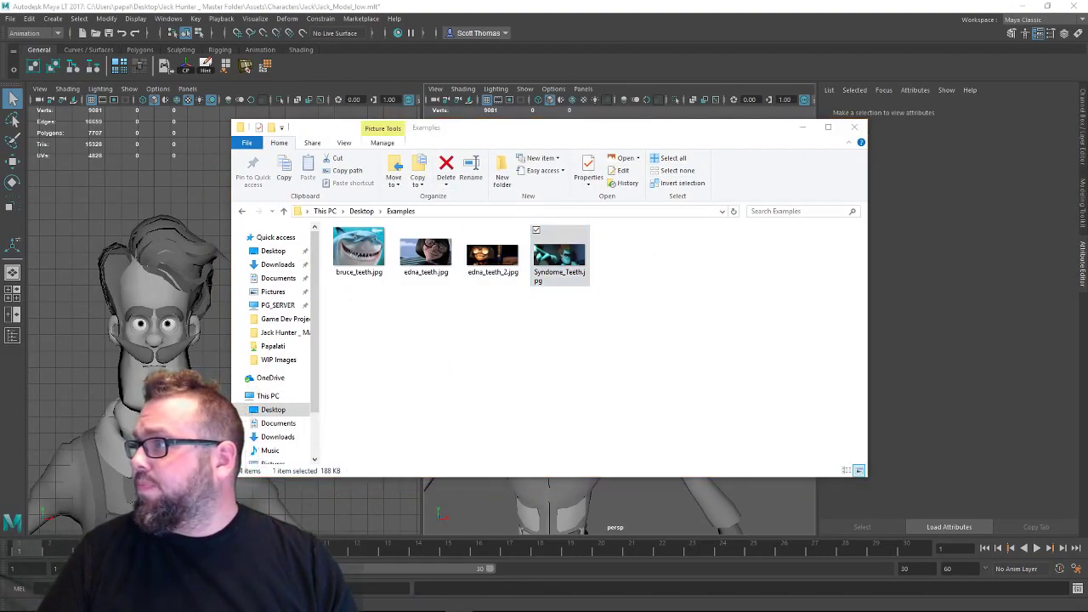
key("Return")
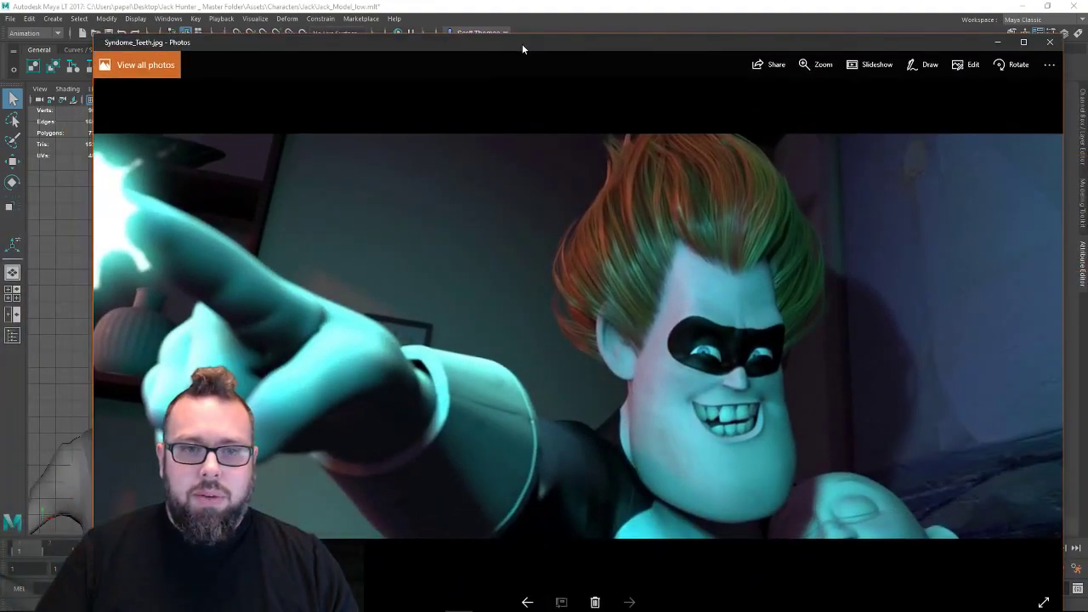
double_click(522, 43)
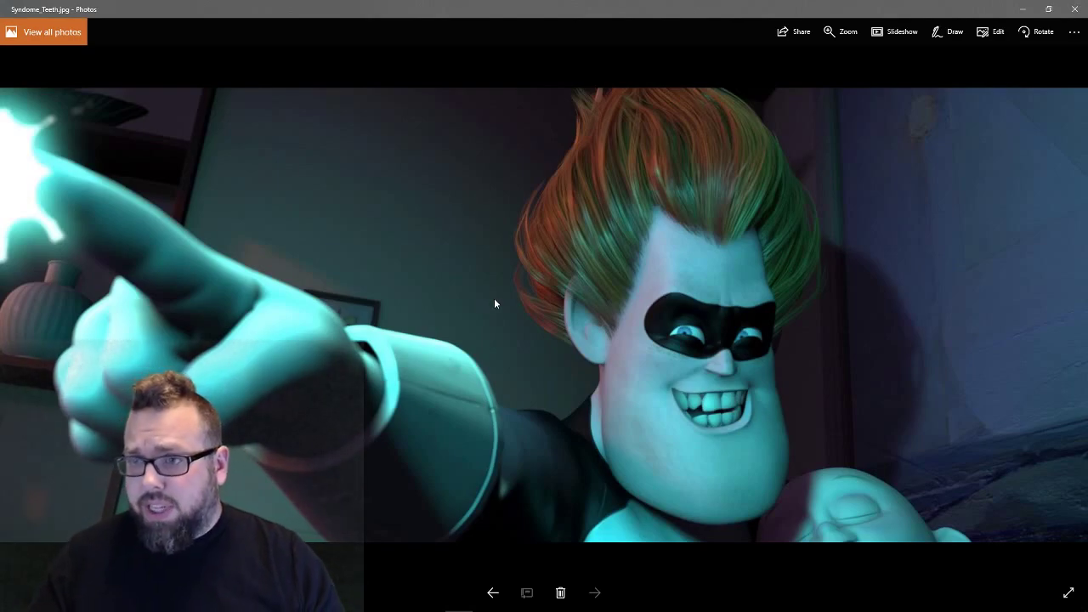
View the tooth reference images edna_teeth_2.jpg and edna_teeth.jpg one after the other.
left_click(1073, 10)
double_click(489, 254)
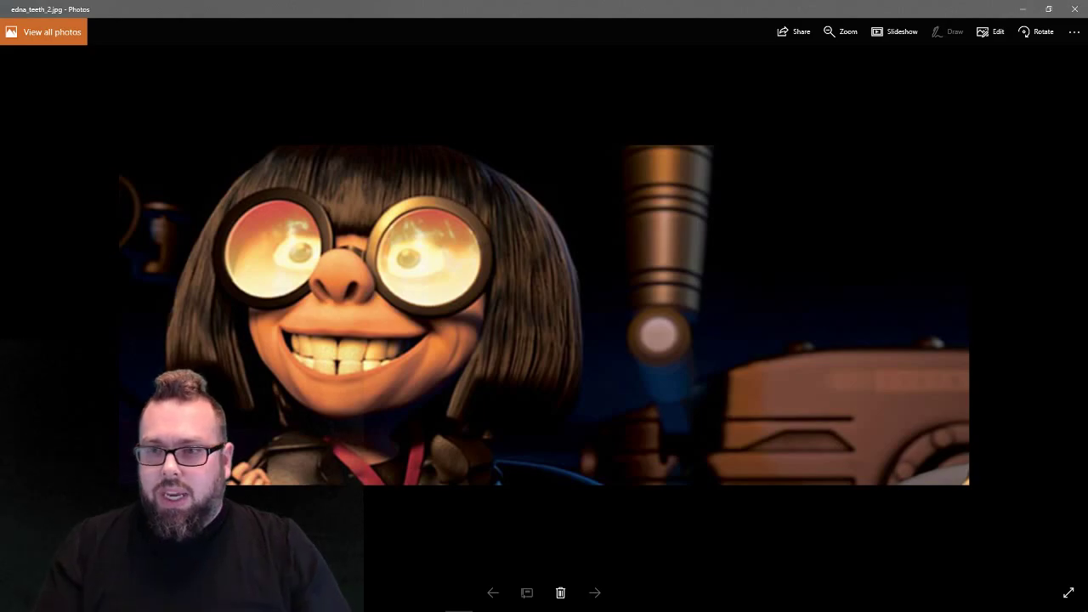
left_click(1074, 9)
double_click(438, 270)
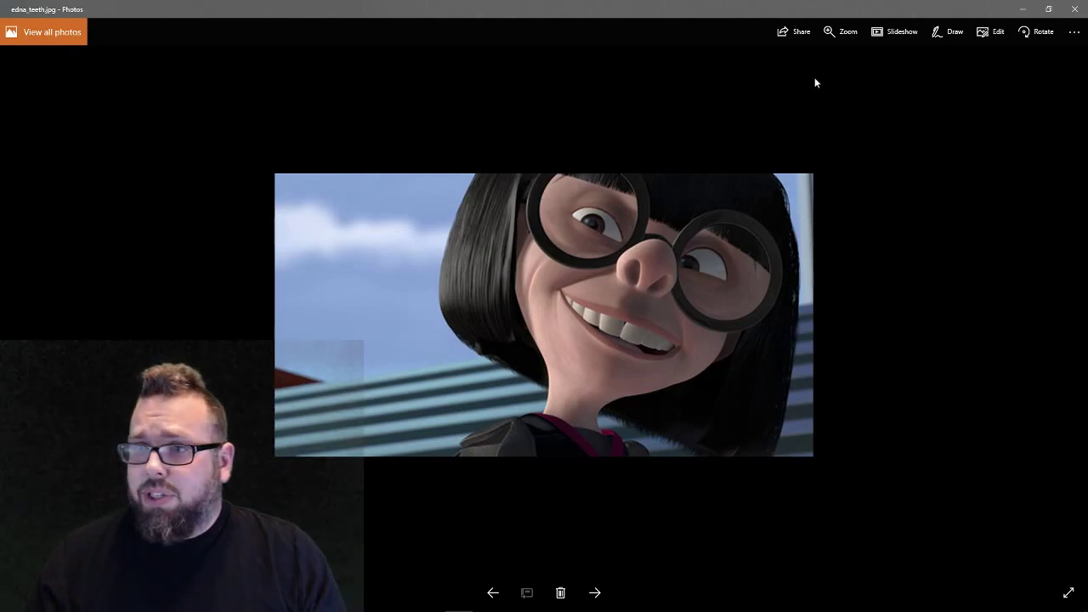
left_click(1074, 8)
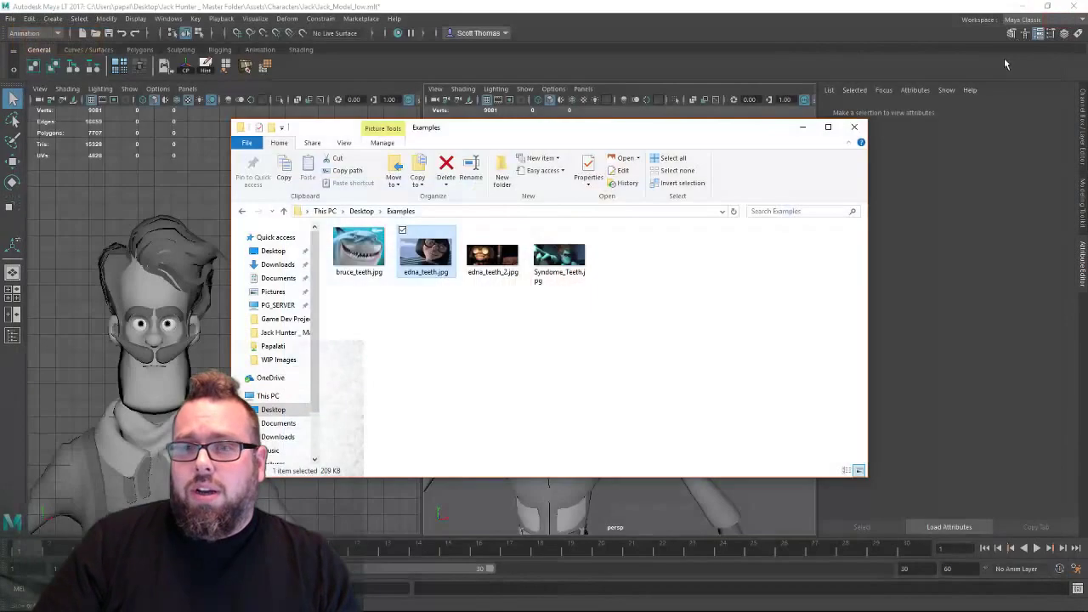
View bruce_teeth.jpg and examine the shark's teeth up close.
double_click(359, 248)
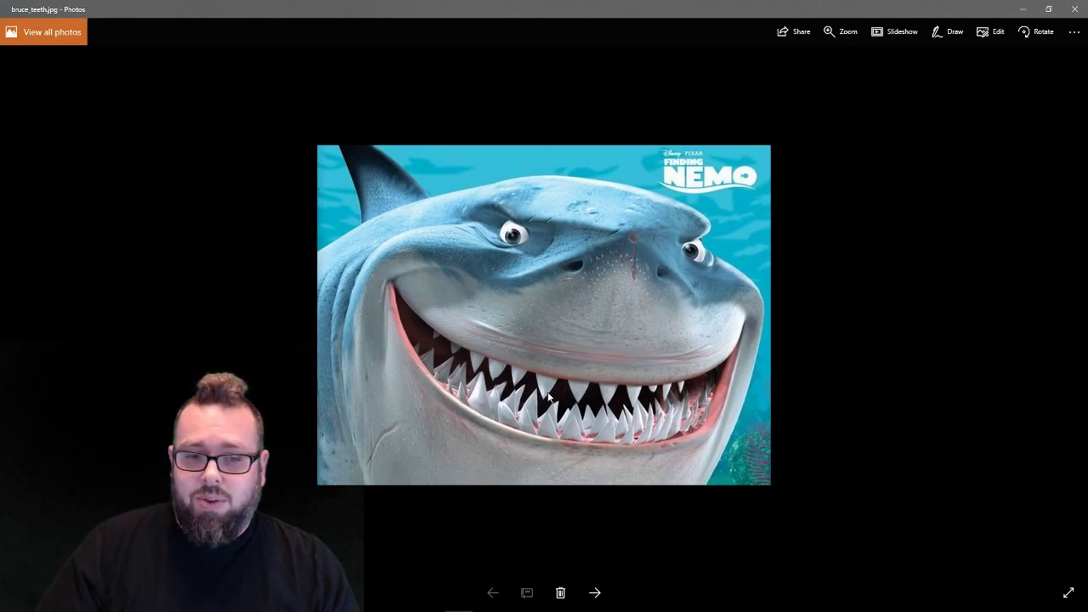
scroll(547, 412, "up", 3)
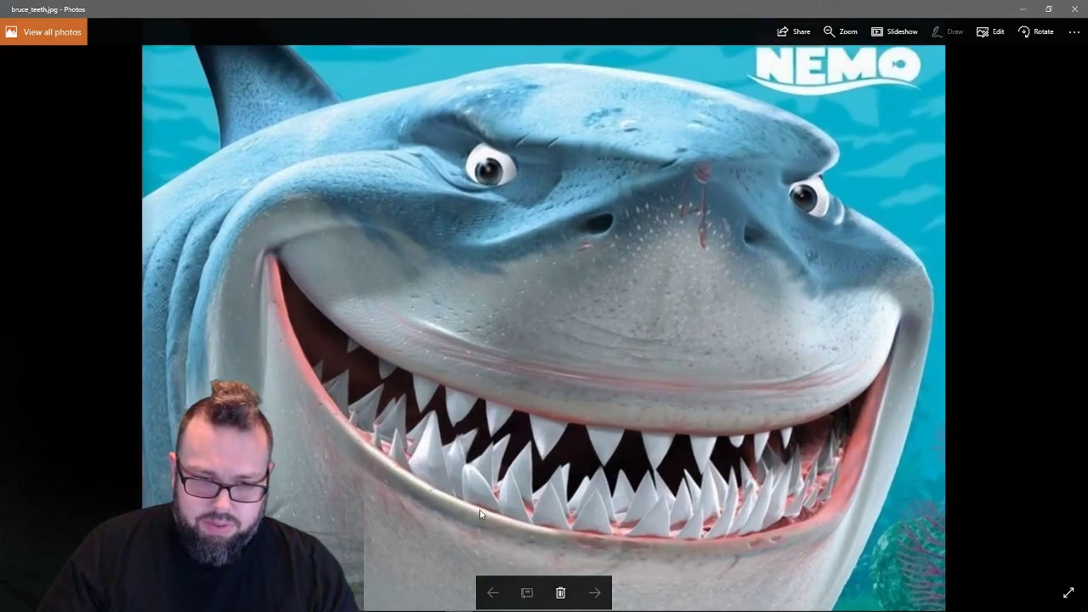
scroll(478, 514, "up", 1)
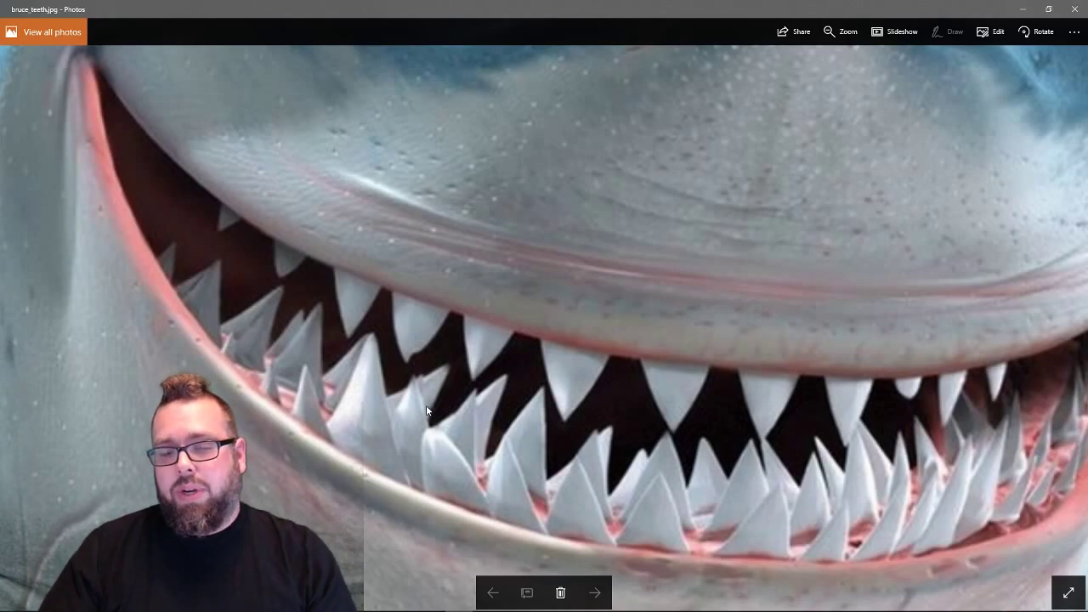
left_click(1074, 9)
Reopen Syndome_Teeth.jpg, and move the Examples folder and image windows out of the way of the Maya scene.
double_click(559, 255)
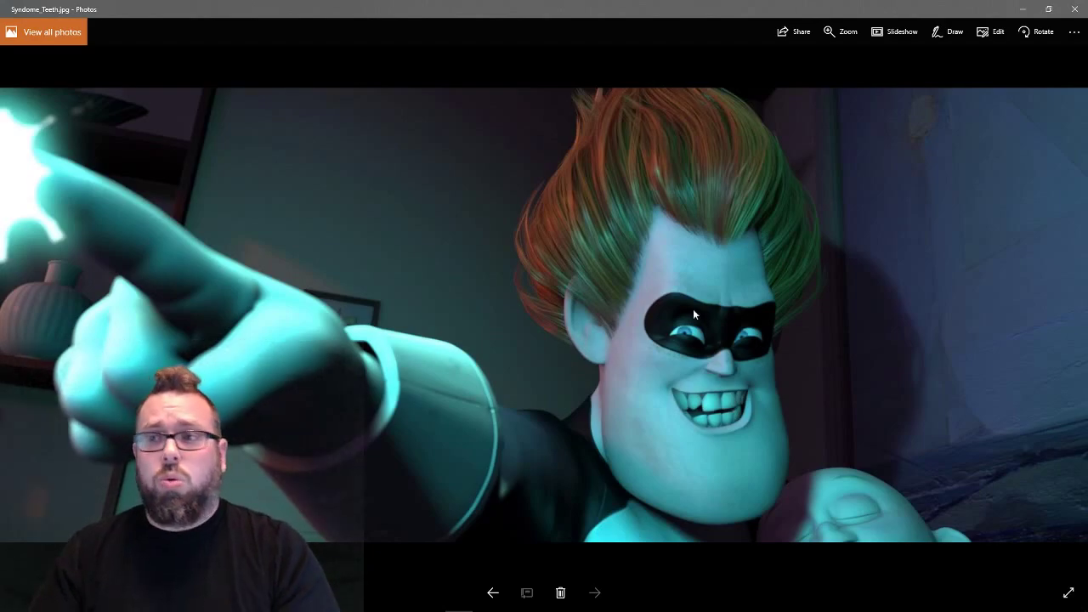
left_click(1078, 9)
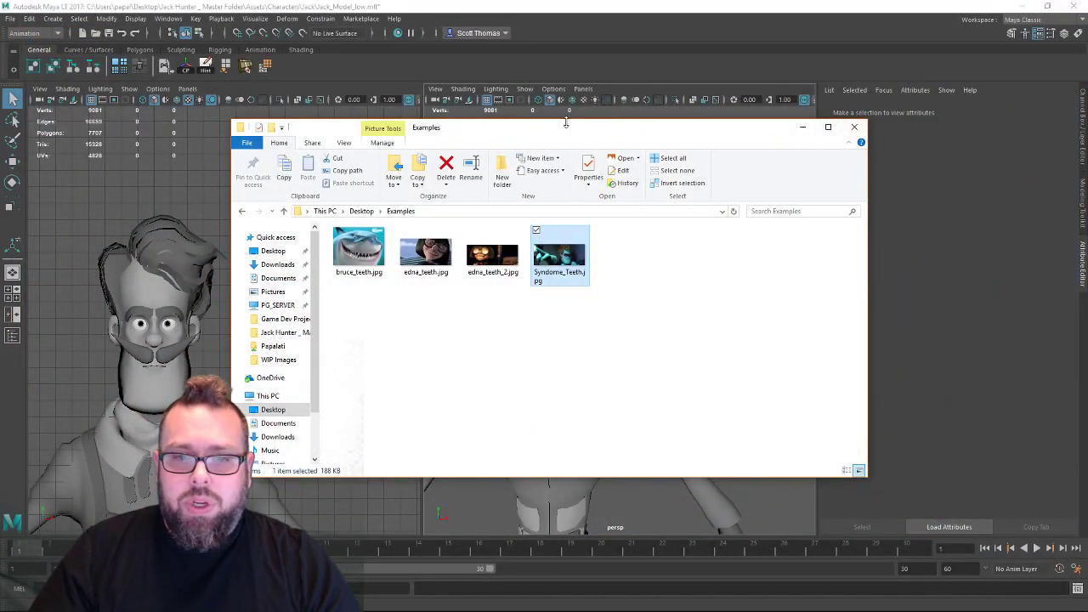
left_click_drag(565, 124, 1087, 226)
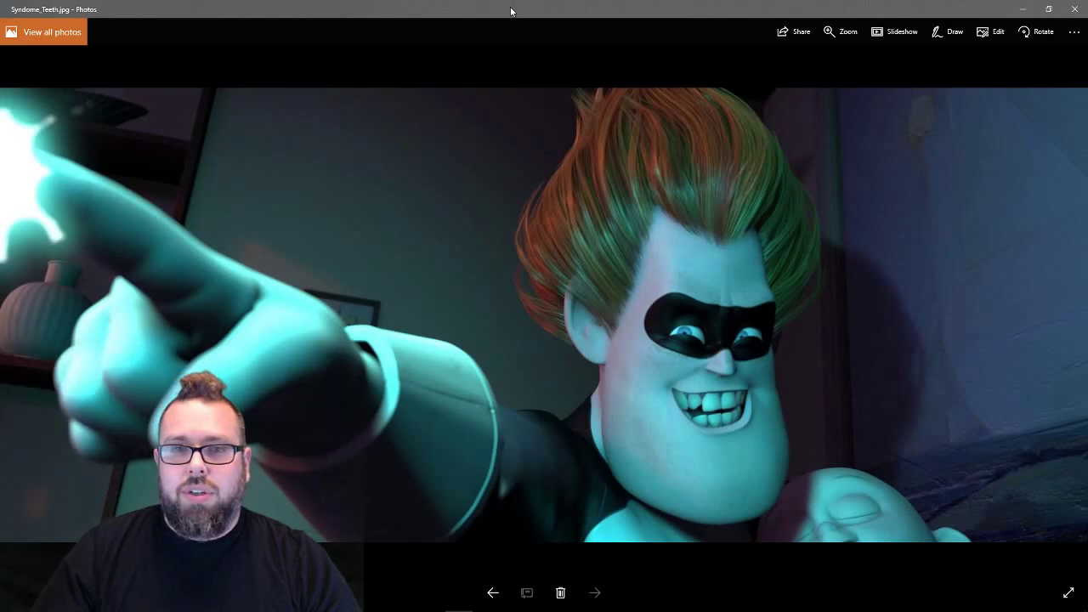
left_click_drag(510, 11, 1087, 196)
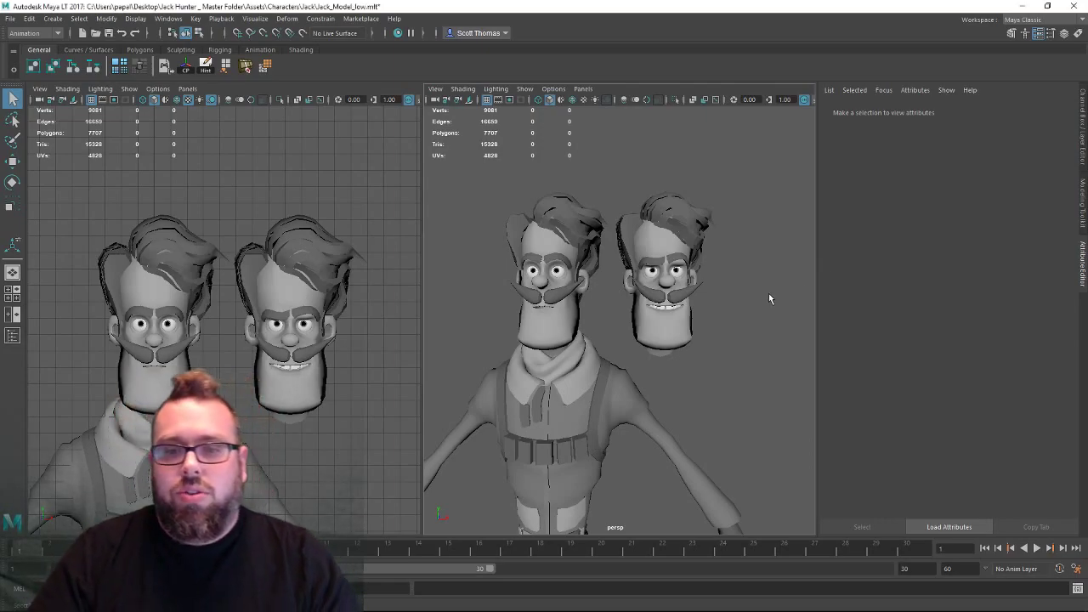
Maximize the perspective view and frame both heads from the front.
key("space")
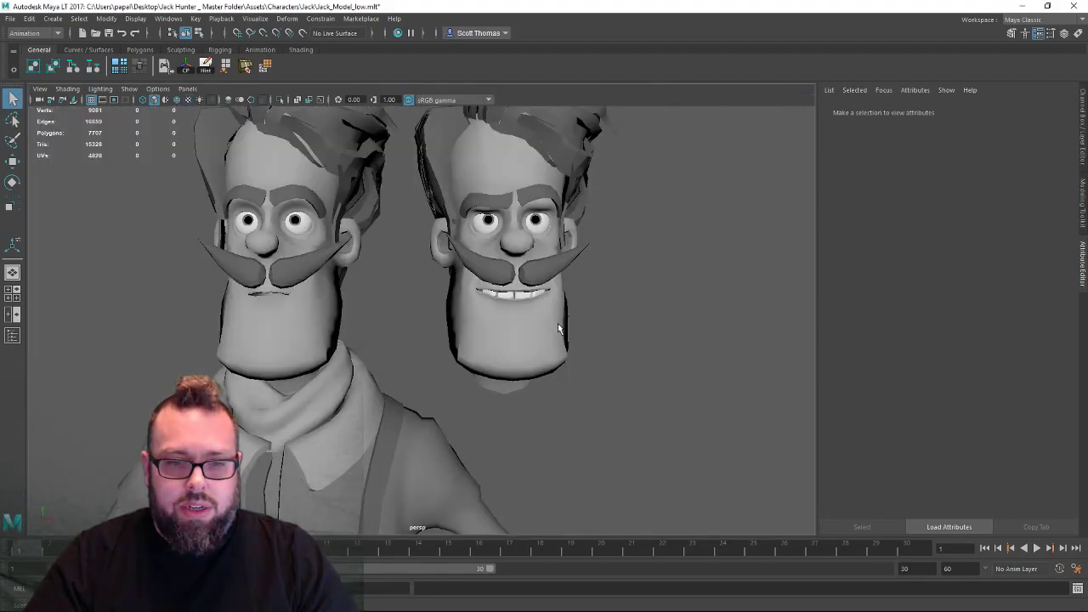
left_click_drag(351, 284, 404, 332, "alt")
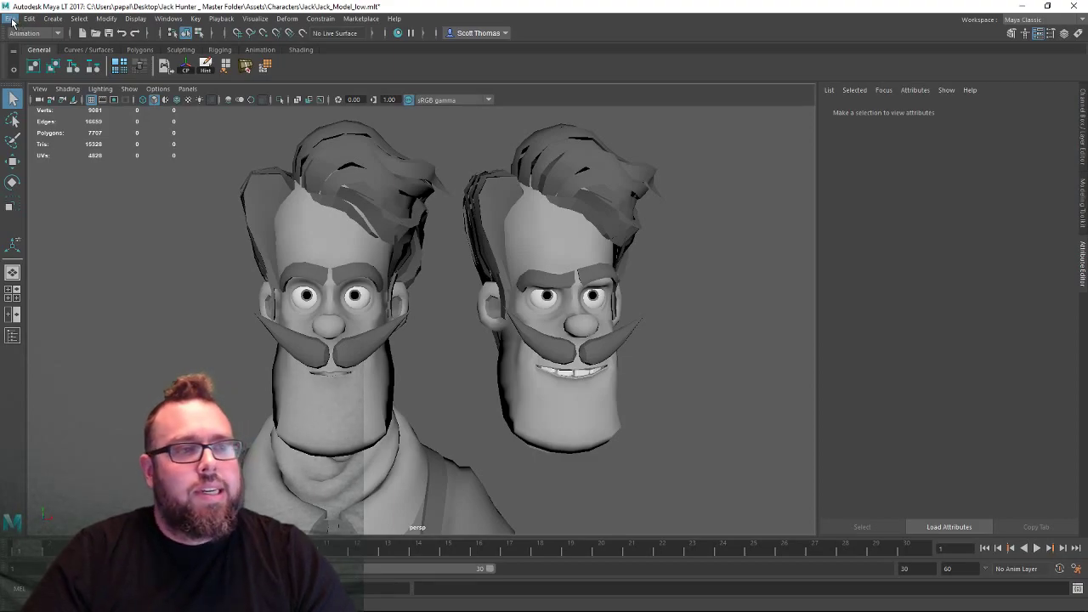
left_click(13, 21)
left_click(13, 20)
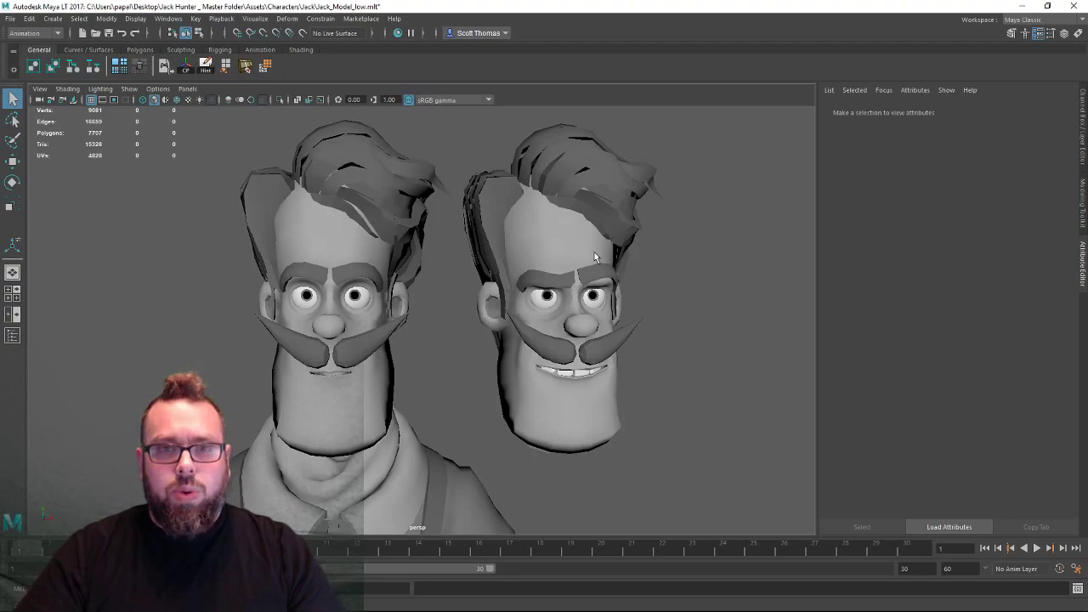
Examine the meshes of the neutral and grinning heads from the front and the side.
left_click(374, 242)
key("1")
left_click(566, 259)
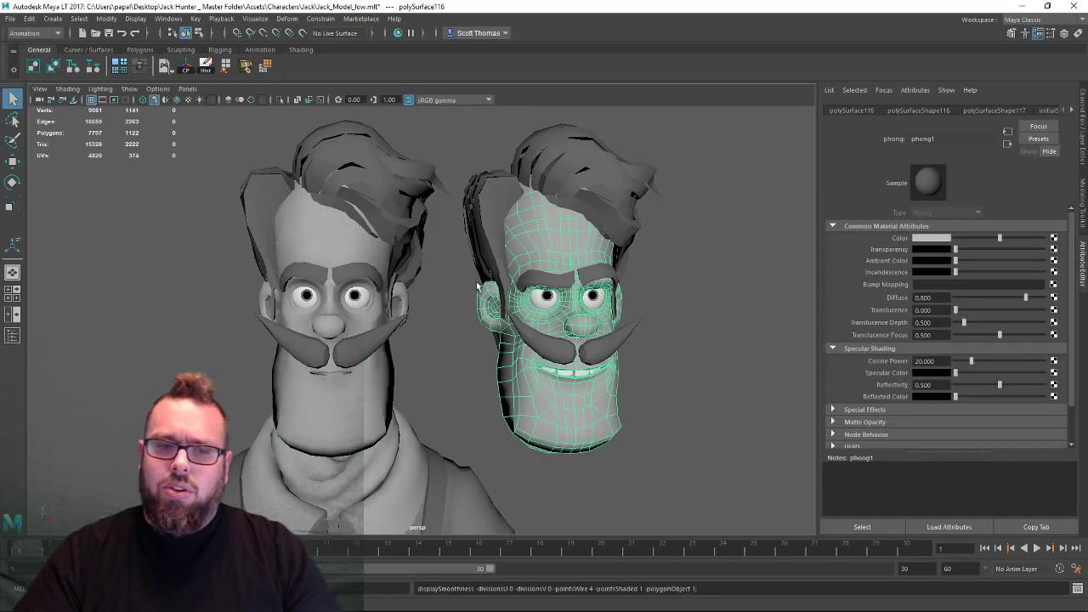
left_click(432, 388)
middle_click_drag(432, 388, 511, 360, "alt")
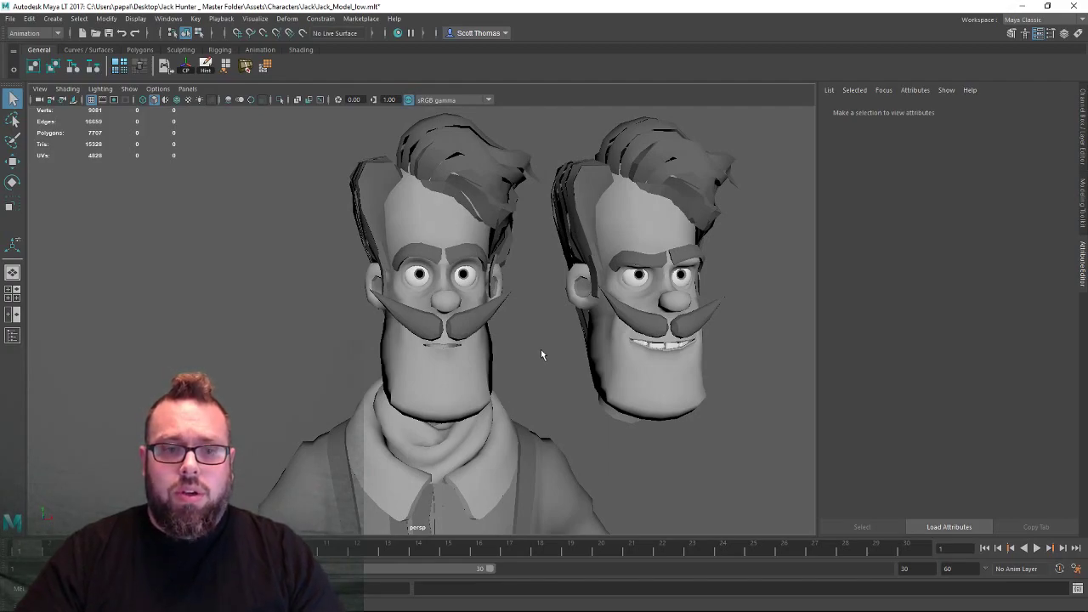
left_click_drag(482, 344, 520, 340, "alt")
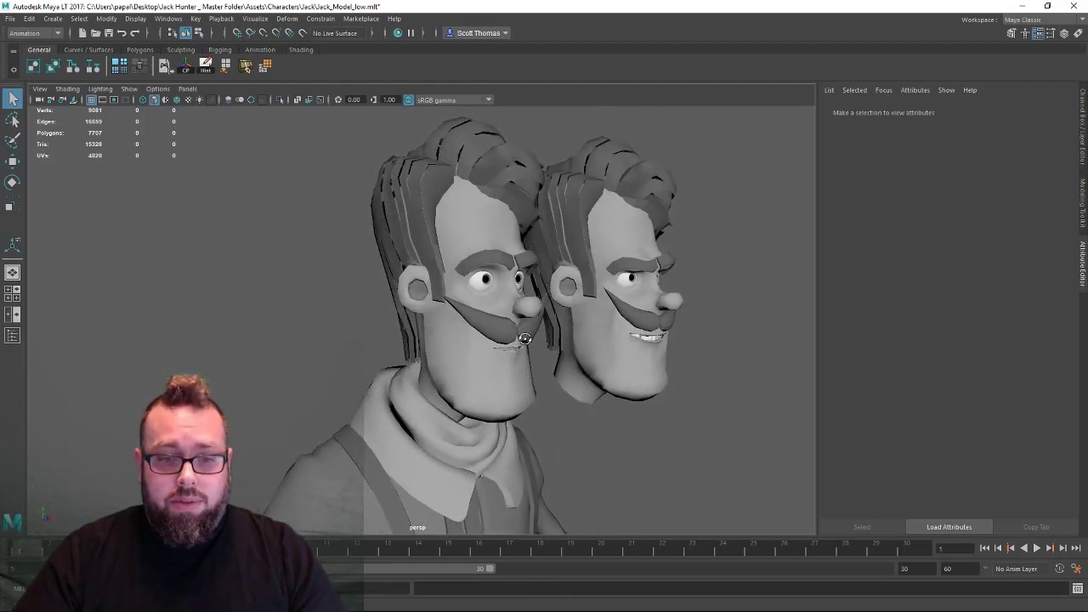
right_click_drag(522, 338, 554, 372, "alt")
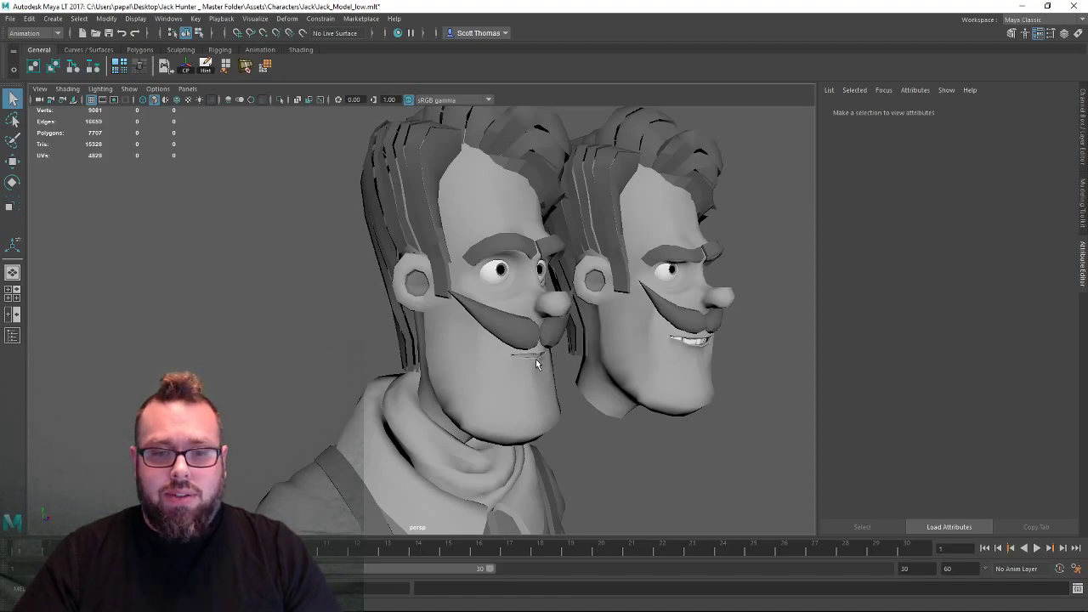
left_click_drag(508, 377, 400, 361, "alt")
left_click(399, 357)
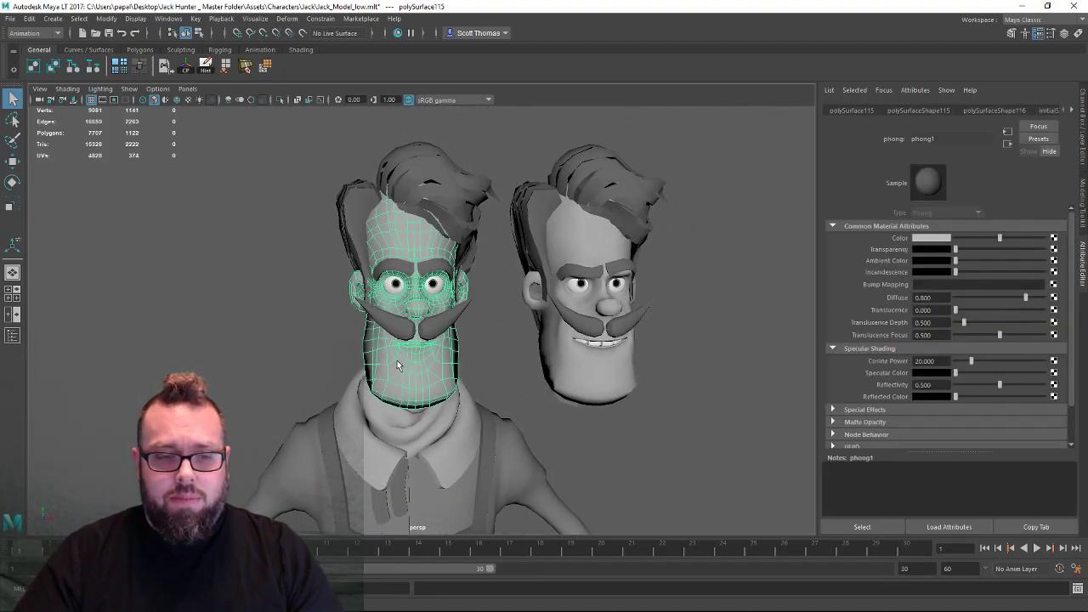
Import Head_high.OBJ from Jack Hunter _ Master Folder/Assets/Characters/Jack on the desktop into the scene.
left_click(10, 18)
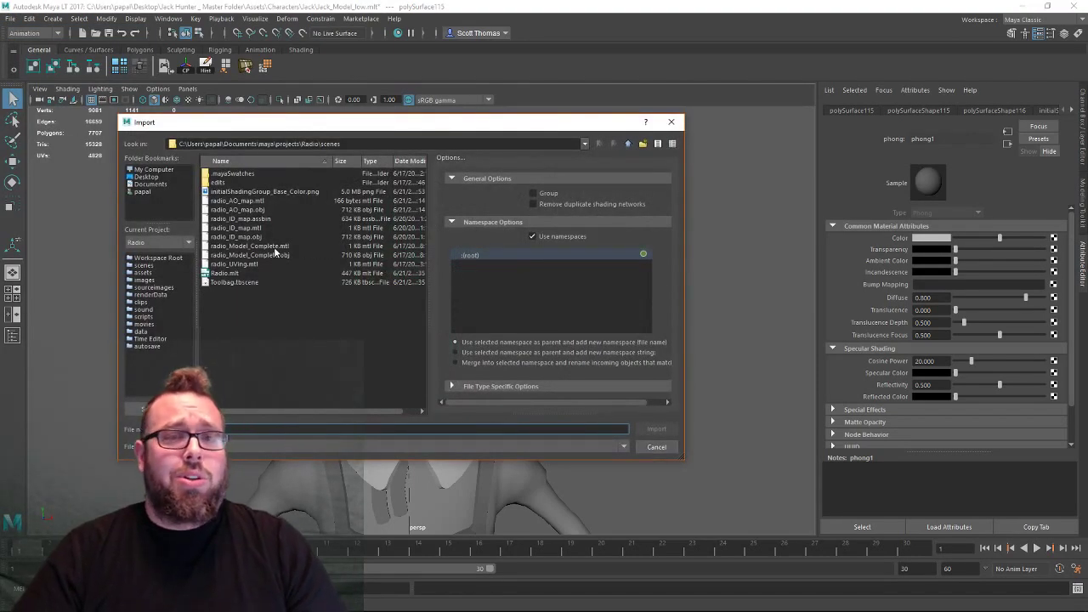
left_click(153, 177)
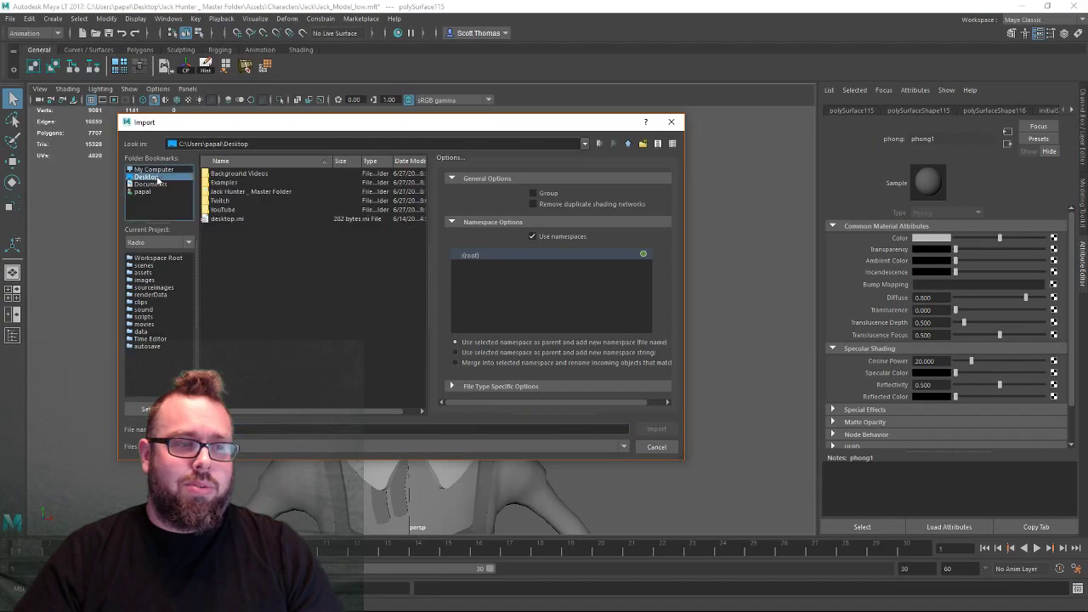
double_click(238, 191)
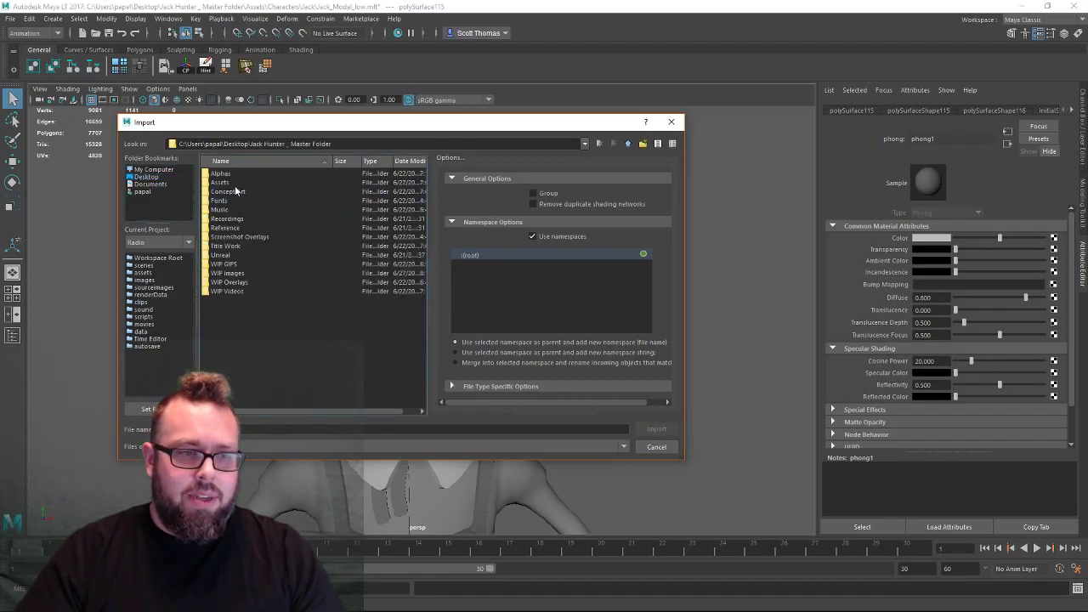
double_click(236, 192)
left_click(234, 177)
double_click(235, 175)
double_click(235, 174)
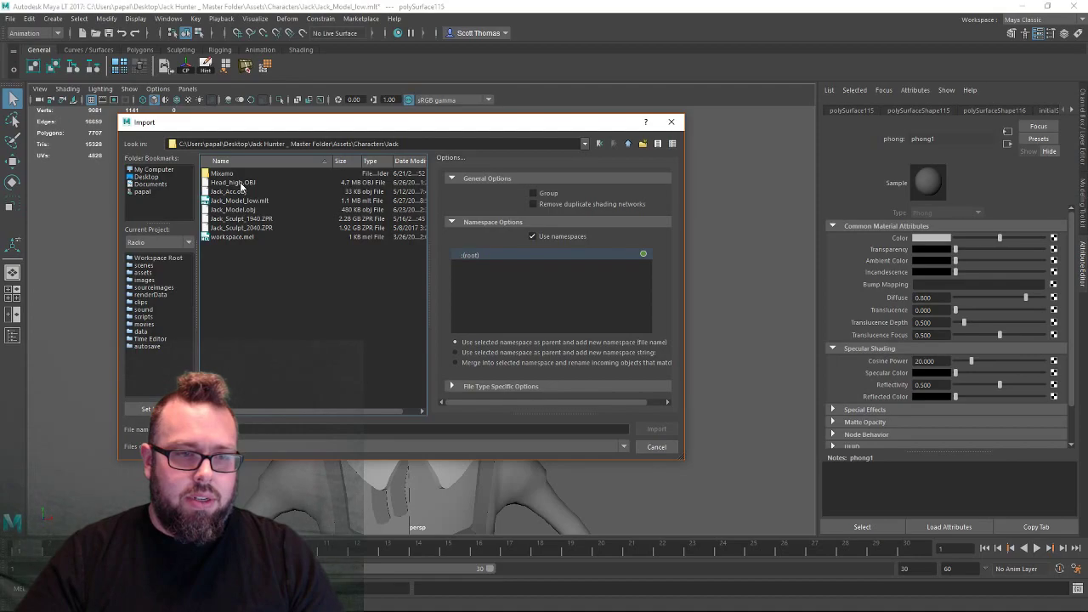
double_click(239, 182)
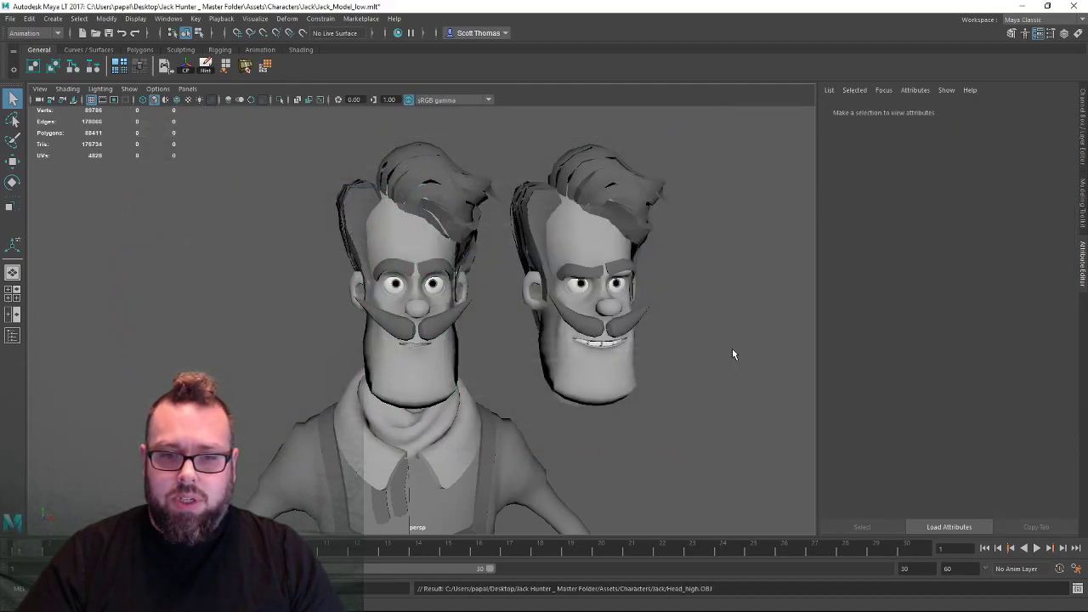
Scale the tiny imported head at the character's feet to 27 on X, Y and Z.
middle_click_drag(734, 353, 639, 196, "alt")
middle_click_drag(487, 396, 409, 85, "alt")
right_click_drag(419, 378, 249, 378, "alt")
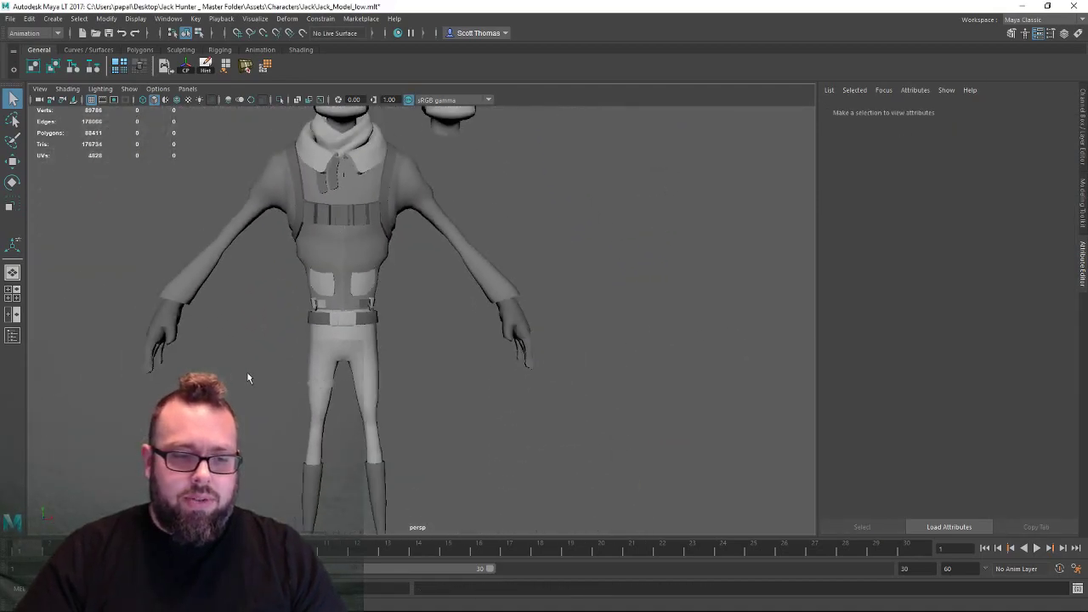
middle_click_drag(247, 378, 349, 157, "alt")
left_click_drag(358, 423, 360, 419)
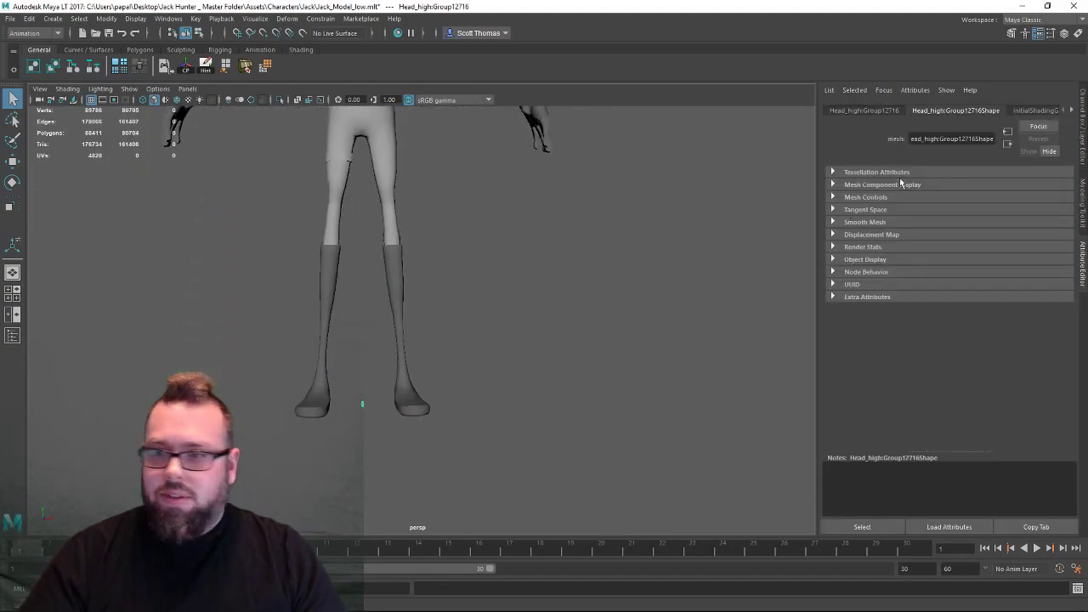
left_click(1083, 129)
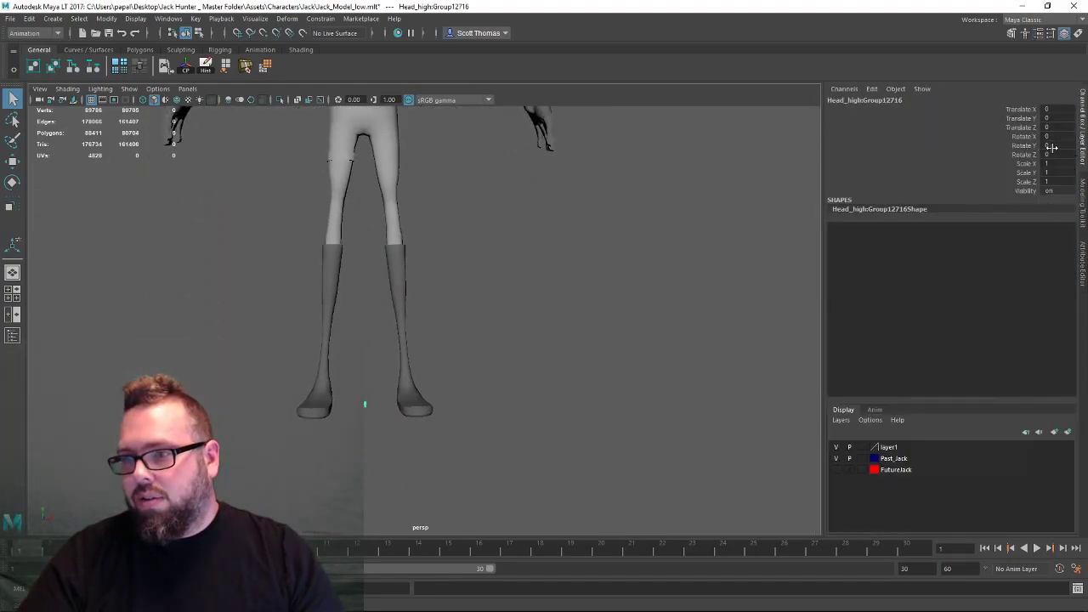
left_click(1054, 164)
type("27")
key("Tab")
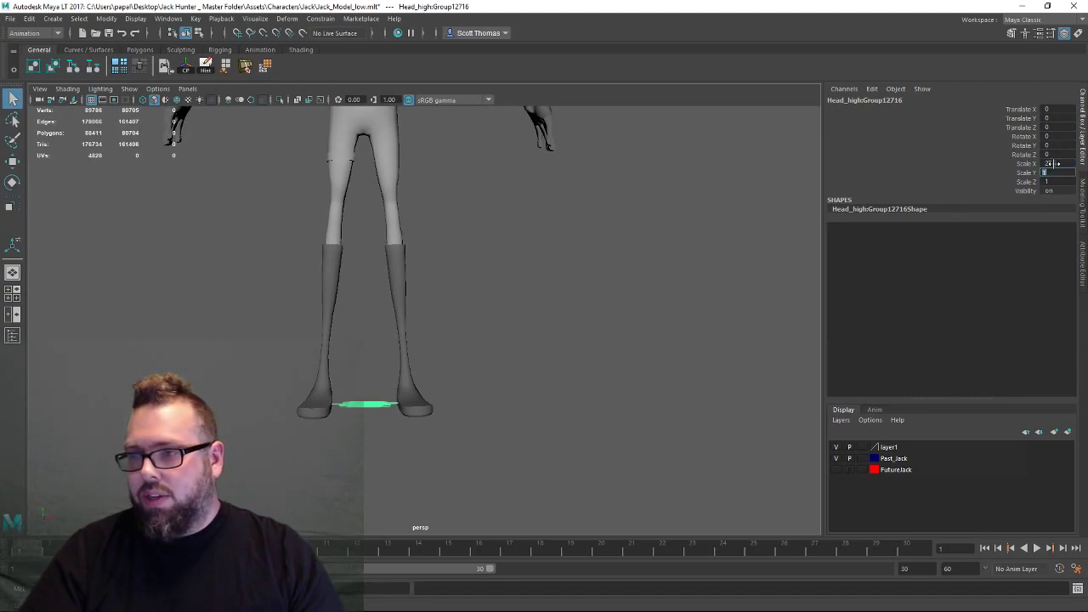
type("27")
key("Tab")
type("27")
key("Tab")
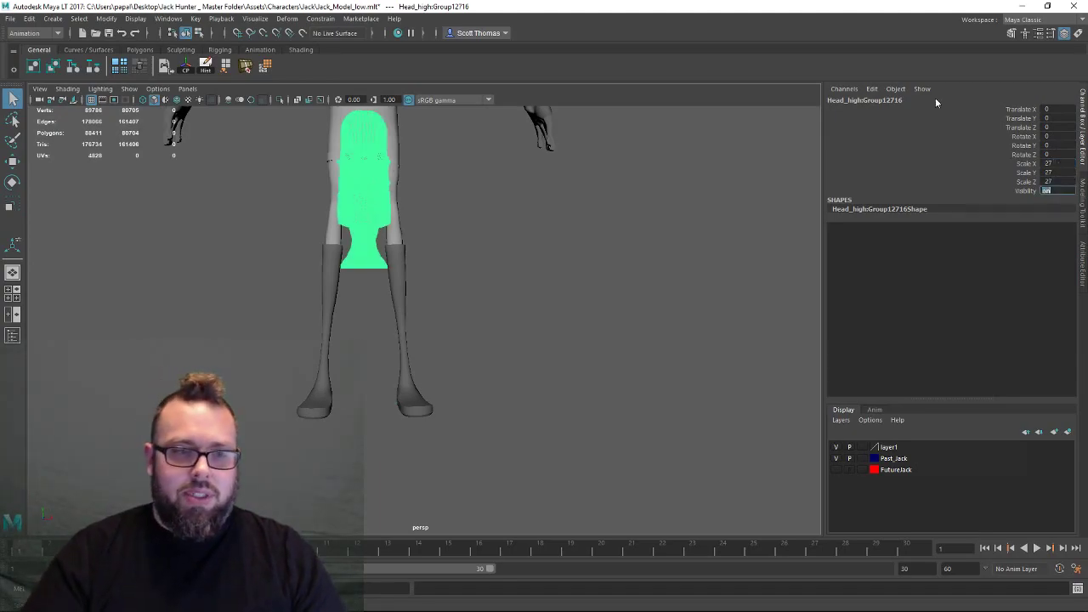
Move the scaled high-resolution head up about 28.9 units and sideways, placing it beside the neutral head.
middle_click_drag(116, 281, 221, 497, "alt")
middle_click_drag(380, 387, 381, 419, "alt")
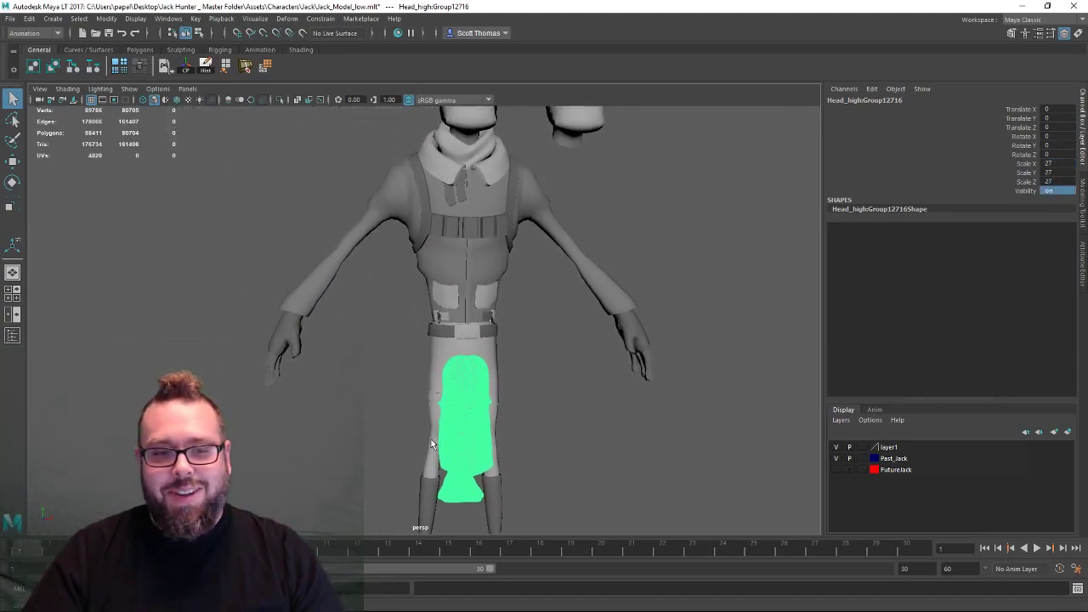
key("w")
right_click_drag(470, 428, 429, 413, "alt")
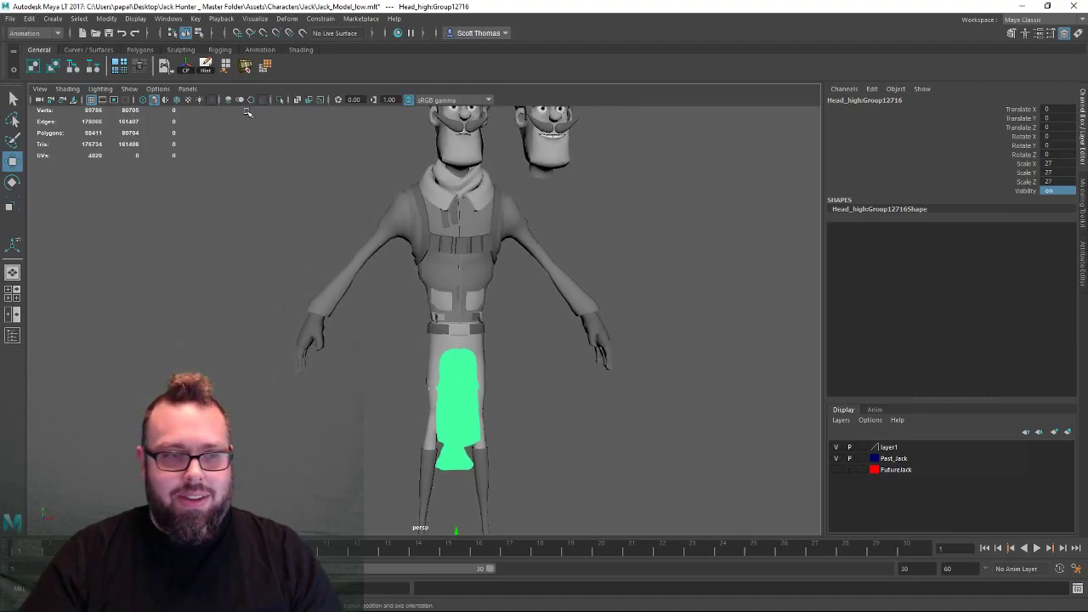
left_click_drag(458, 407, 373, 115)
right_click_drag(373, 212, 375, 248, "alt")
middle_click_drag(376, 247, 339, 396, "alt")
scroll(428, 365, "up", 3)
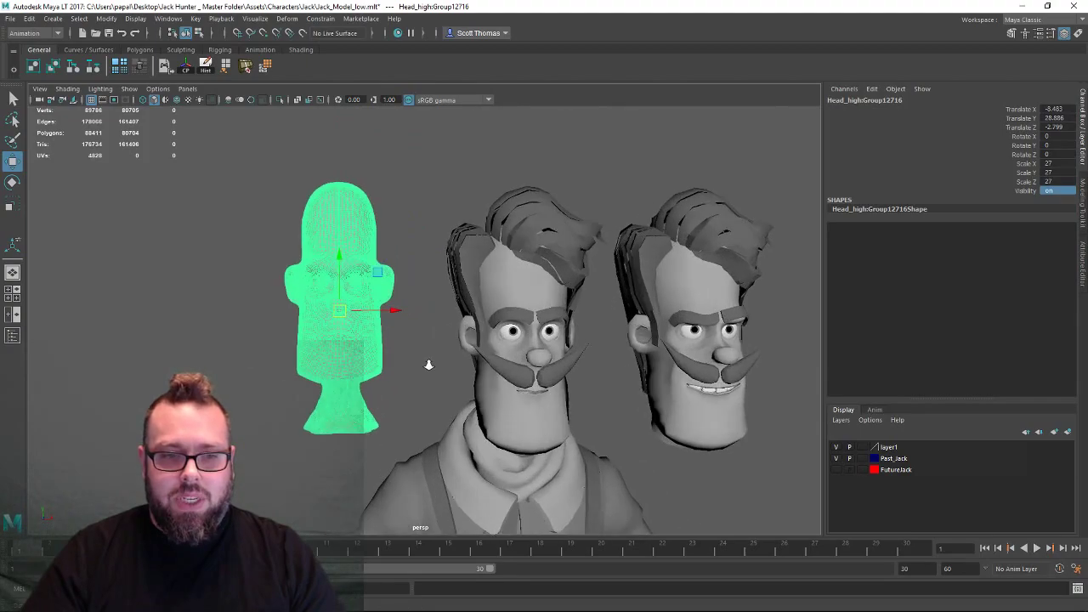
Deselect the high-resolution head and turn on Wireframe on Shaded for the perspective view.
scroll(417, 364, "up", 5)
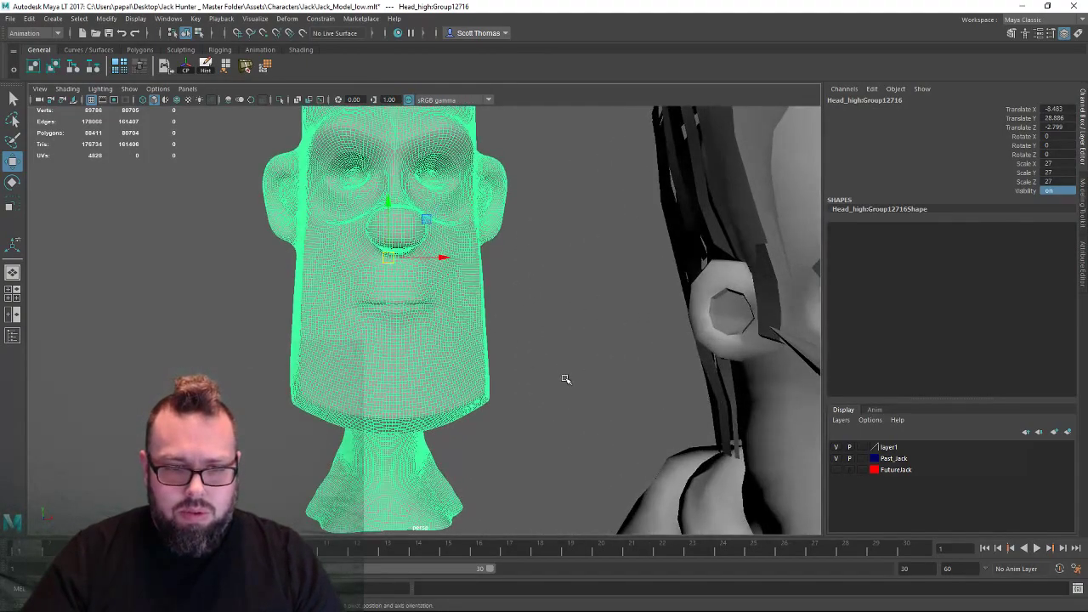
left_click_drag(546, 376, 598, 377, "alt")
left_click(553, 387)
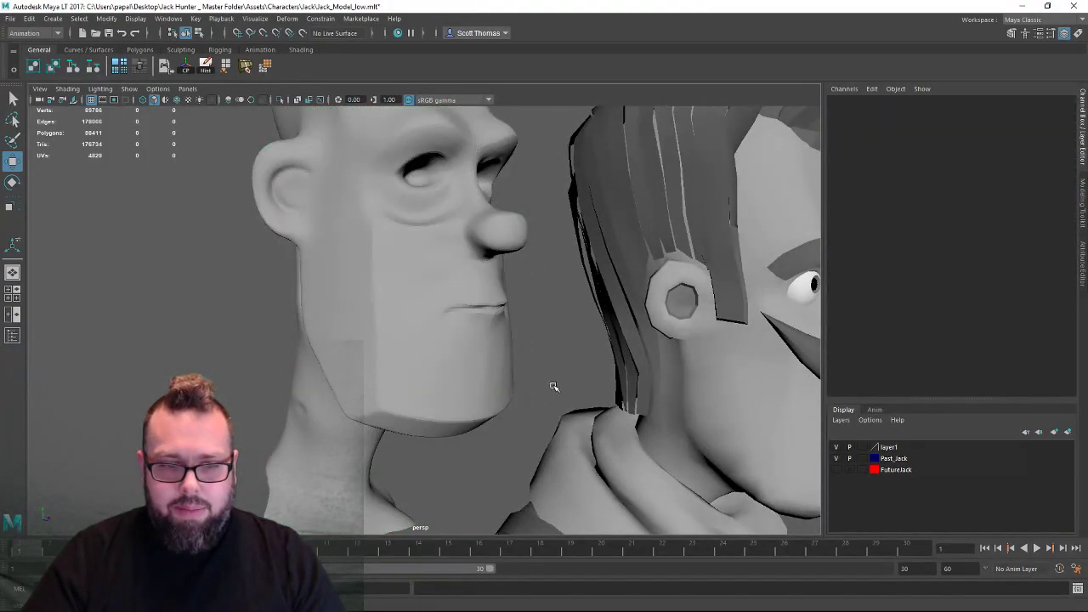
left_click(67, 88)
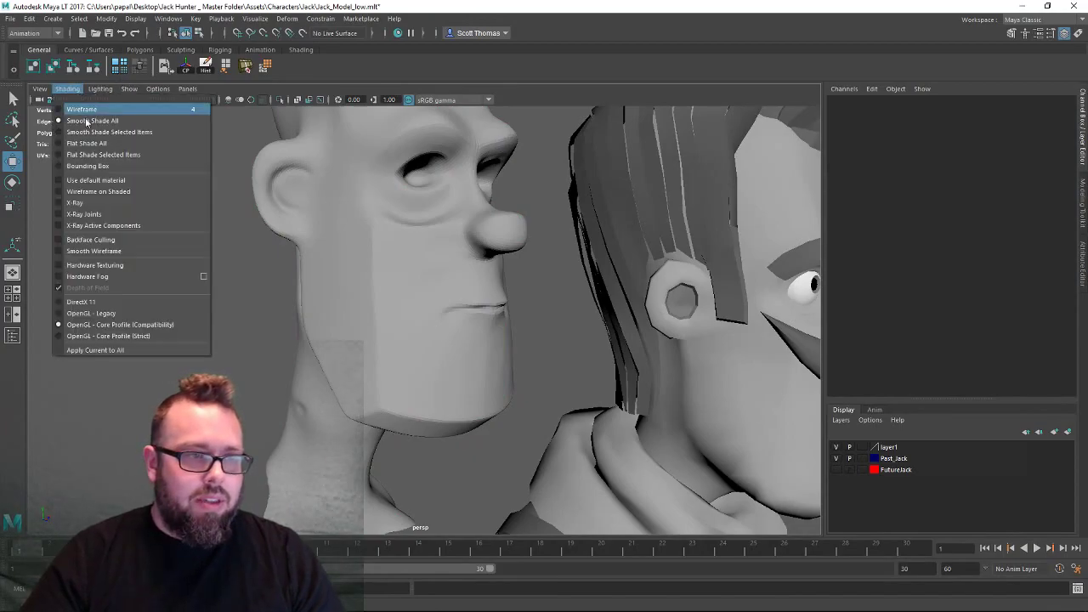
left_click(94, 192)
Inspect how an edge loop through the nose runs over the high-resolution head, and clear the selection in object mode.
right_click_drag(596, 314, 459, 311, "alt")
left_click_drag(459, 311, 405, 307, "alt")
right_click_drag(405, 308, 765, 343, "alt")
middle_click_drag(665, 279, 709, 396, "alt")
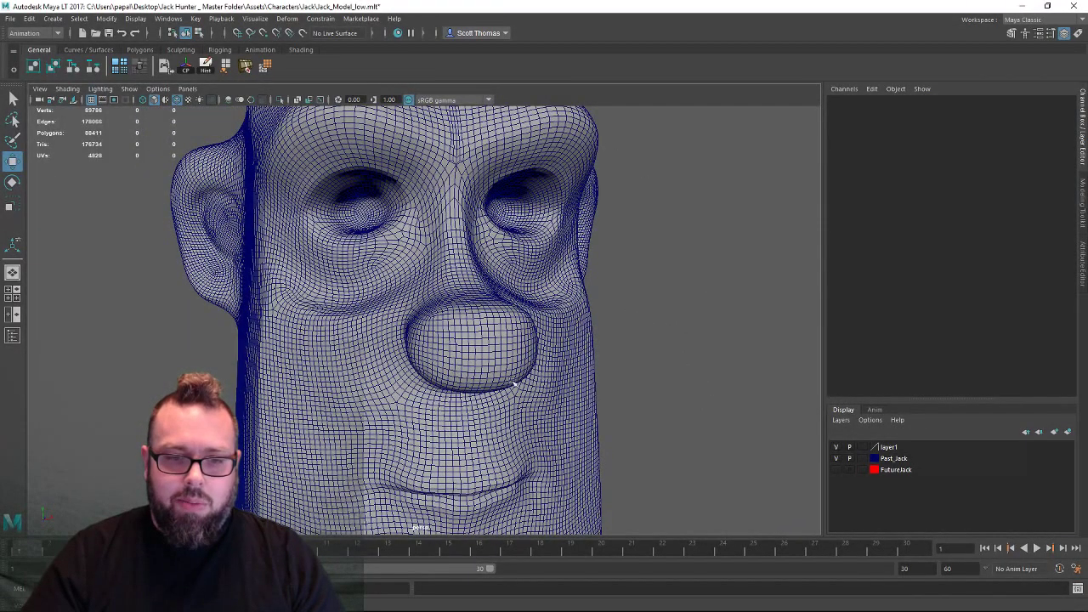
right_click(462, 342)
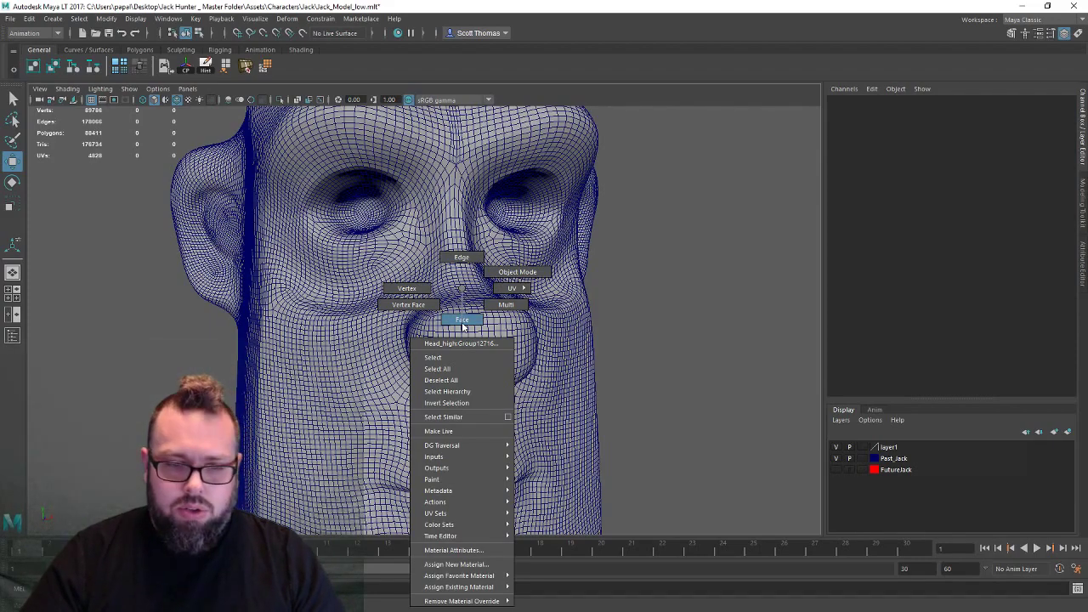
left_click(461, 258)
double_click(460, 330)
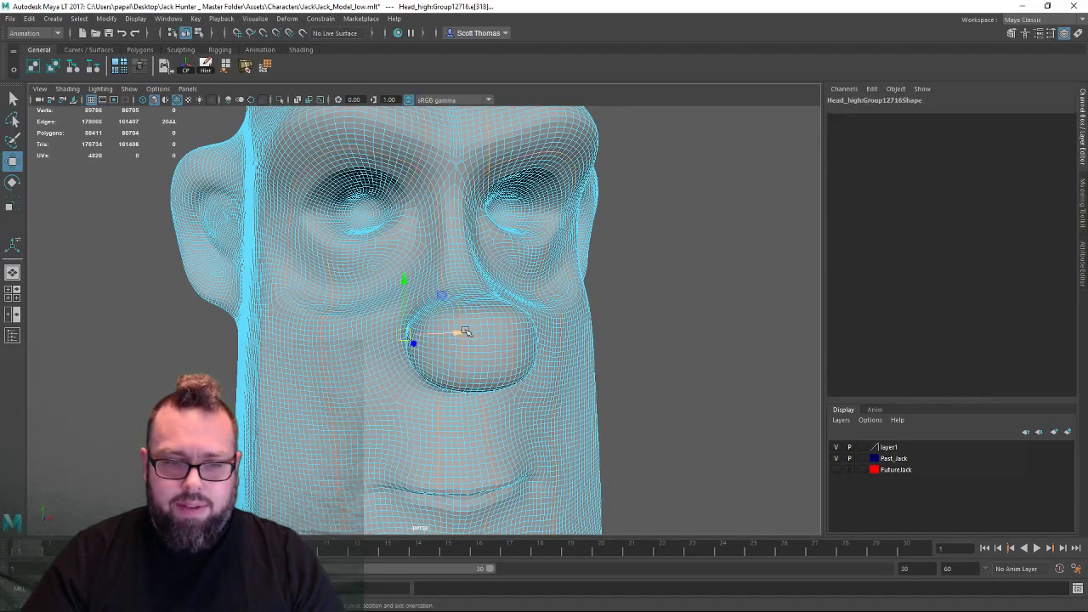
right_click_drag(556, 346, 441, 334, "alt")
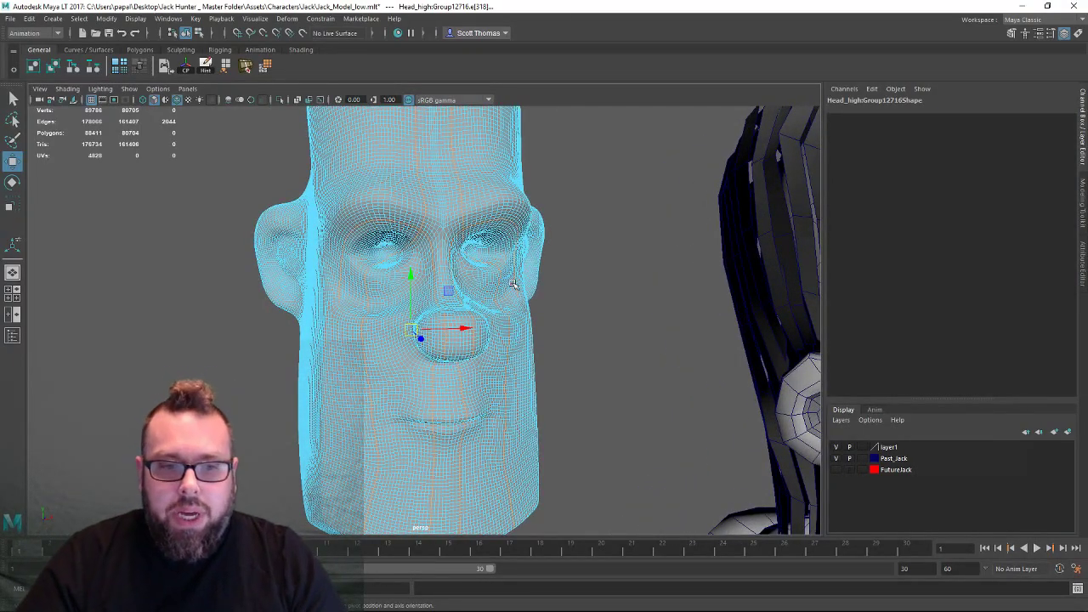
left_click(448, 291)
right_click_drag(361, 278, 441, 323, "alt")
right_click_drag(433, 248, 487, 231)
left_click(645, 265)
Compare the dense topology of the high-resolution head with the meshes of the neutral and grinning low-poly heads.
right_click_drag(683, 285, 510, 272, "alt")
middle_click_drag(509, 271, 445, 219, "alt")
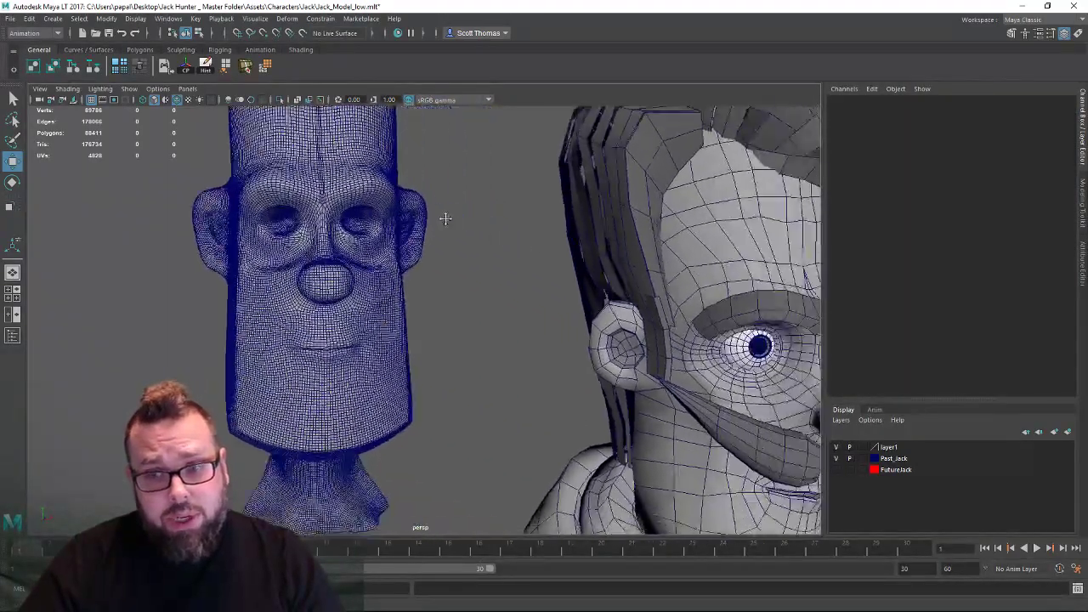
middle_click_drag(586, 310, 497, 221, "alt")
left_click_drag(498, 222, 475, 218, "alt")
left_click_drag(536, 242, 545, 249, "alt")
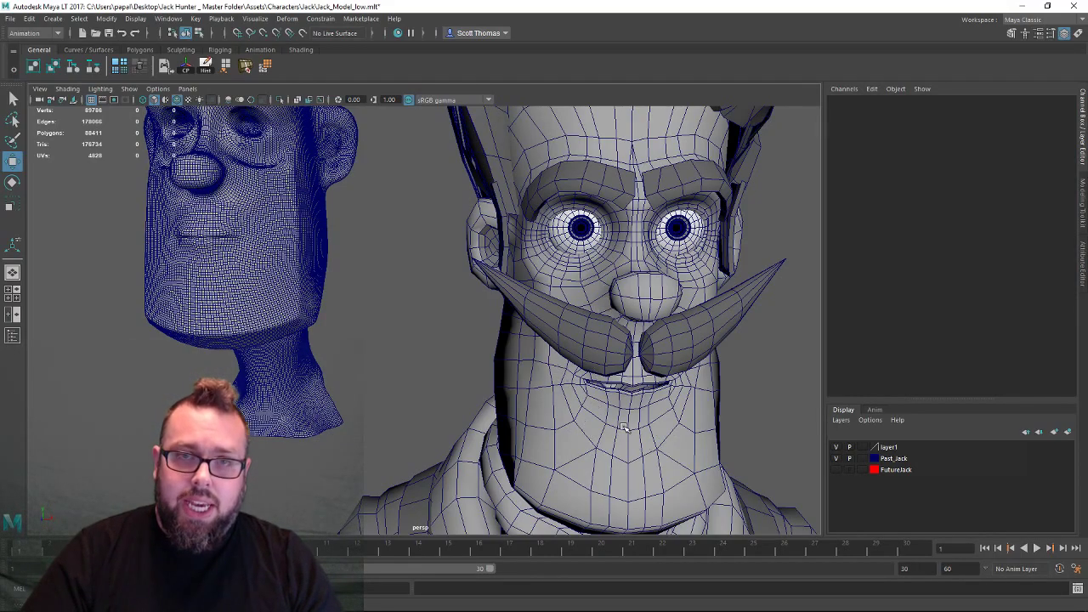
left_click_drag(623, 427, 498, 459, "alt")
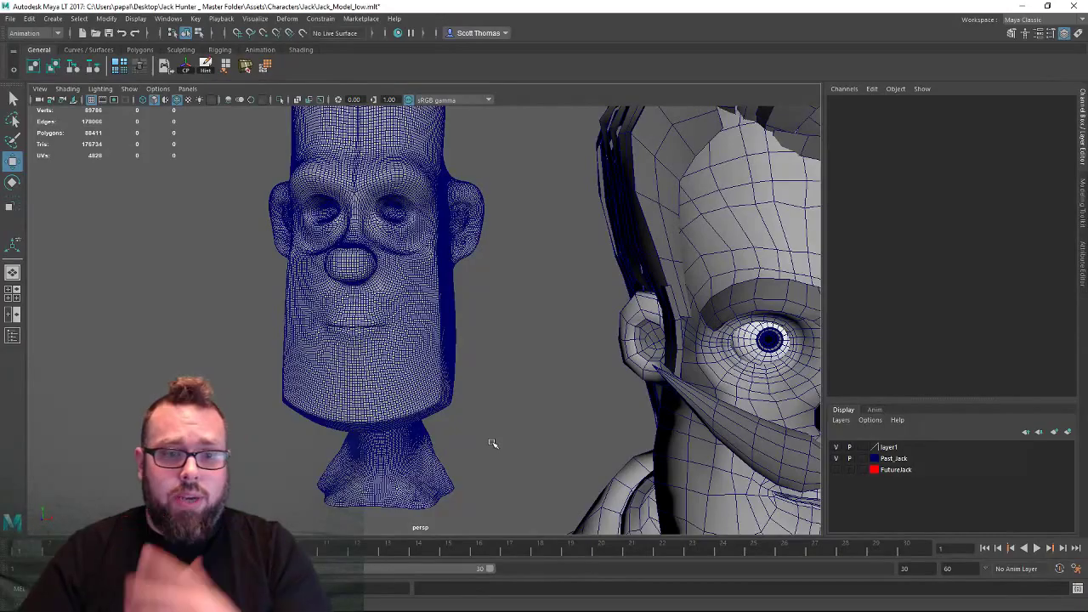
middle_click_drag(556, 422, 20, 272, "alt")
scroll(234, 359, "down", 3)
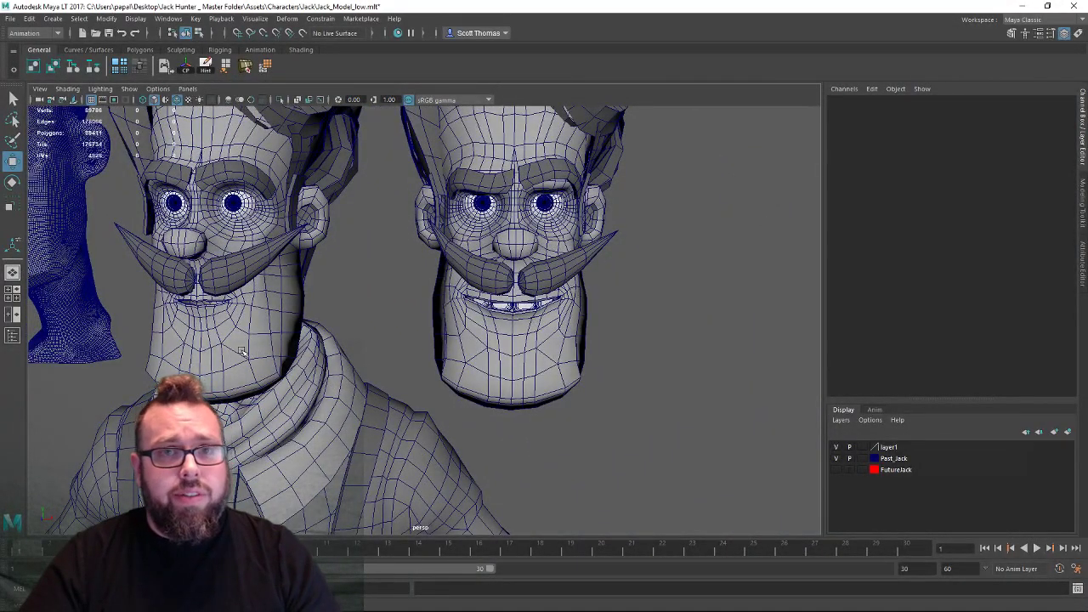
Examine the dense mesh around the closed mouth and chin of the high-resolution head.
middle_click_drag(242, 351, 552, 388, "alt")
middle_click_drag(224, 299, 313, 349, "alt")
right_click_drag(313, 349, 656, 393, "alt")
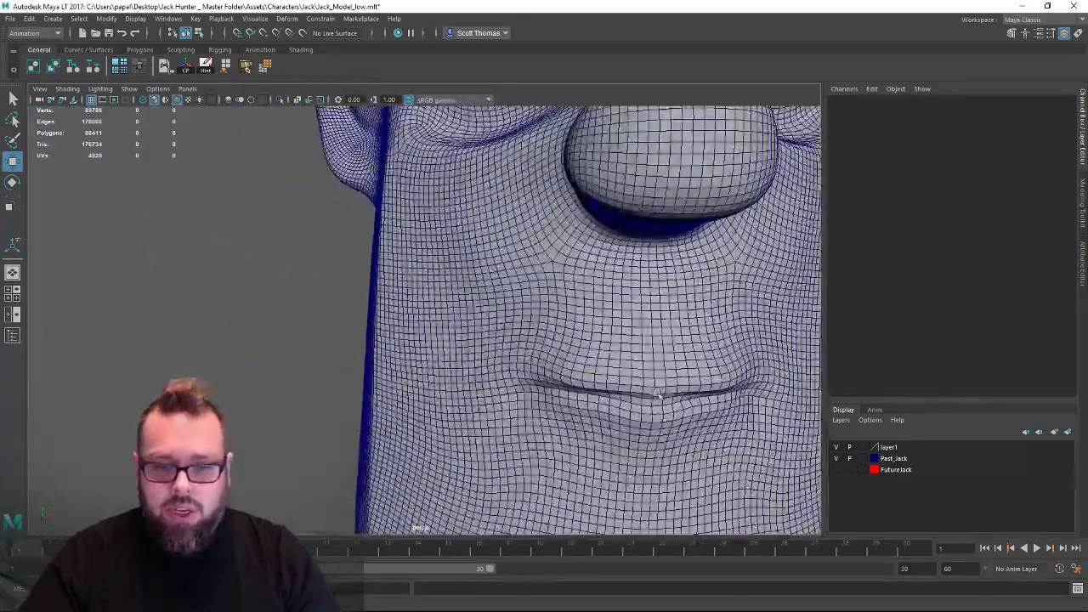
left_click_drag(658, 395, 561, 270, "alt")
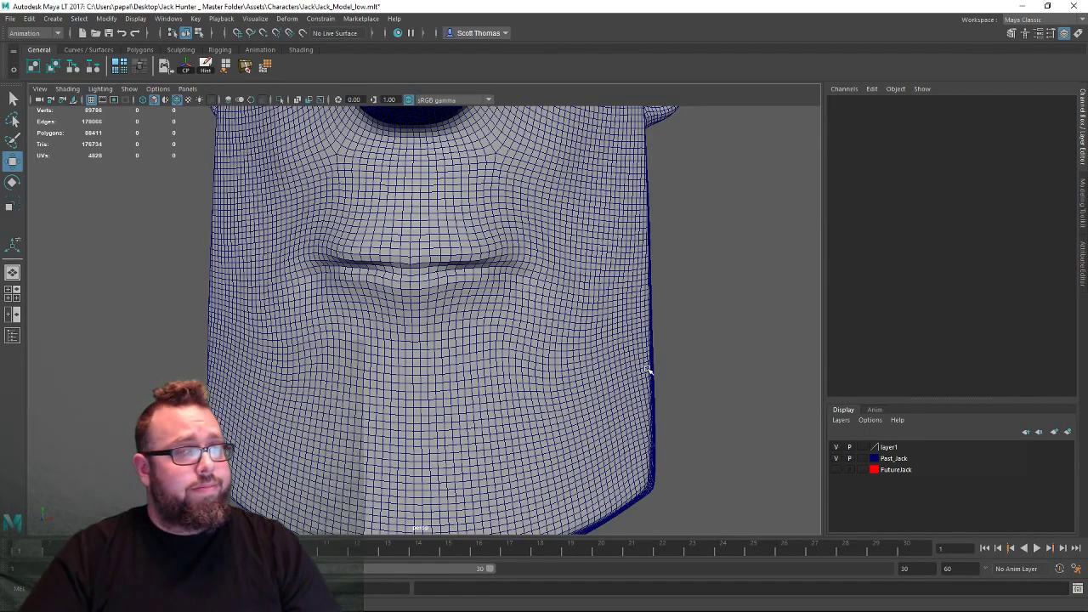
Delete the high-resolution head from the scene, keeping the two low-poly heads.
right_click_drag(644, 371, 294, 314, "alt")
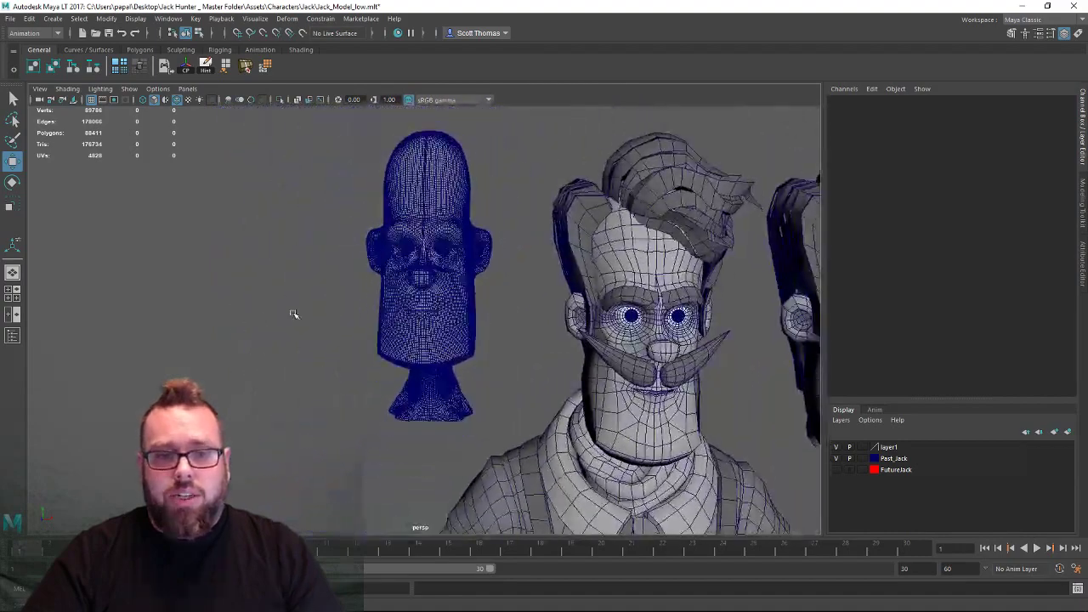
middle_click_drag(294, 314, 102, 345, "alt")
left_click_drag(226, 383, 242, 392, "alt")
right_click_drag(205, 288, 247, 260)
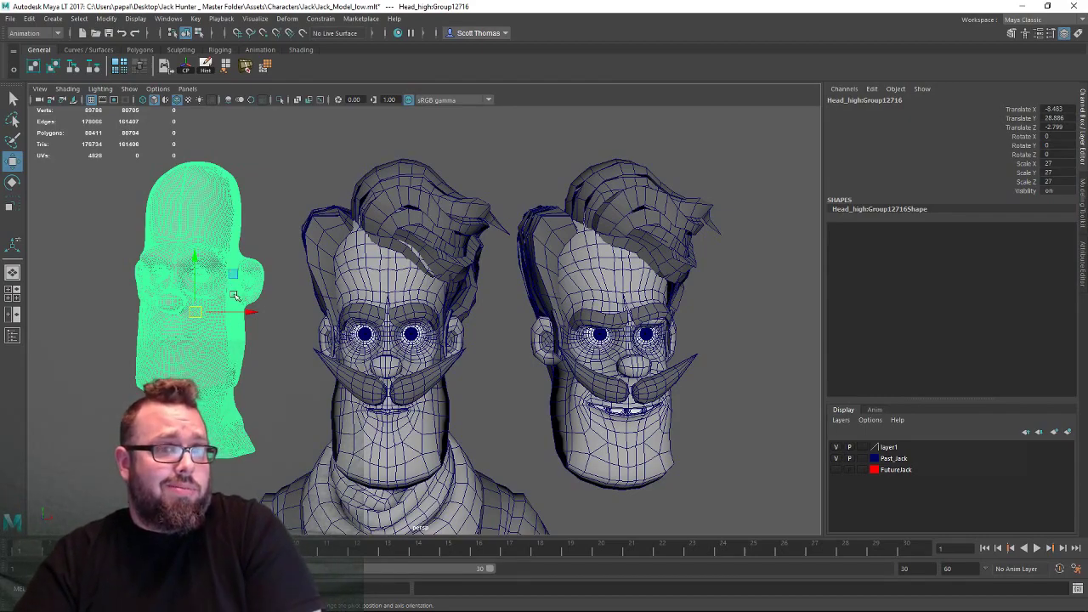
key("Delete")
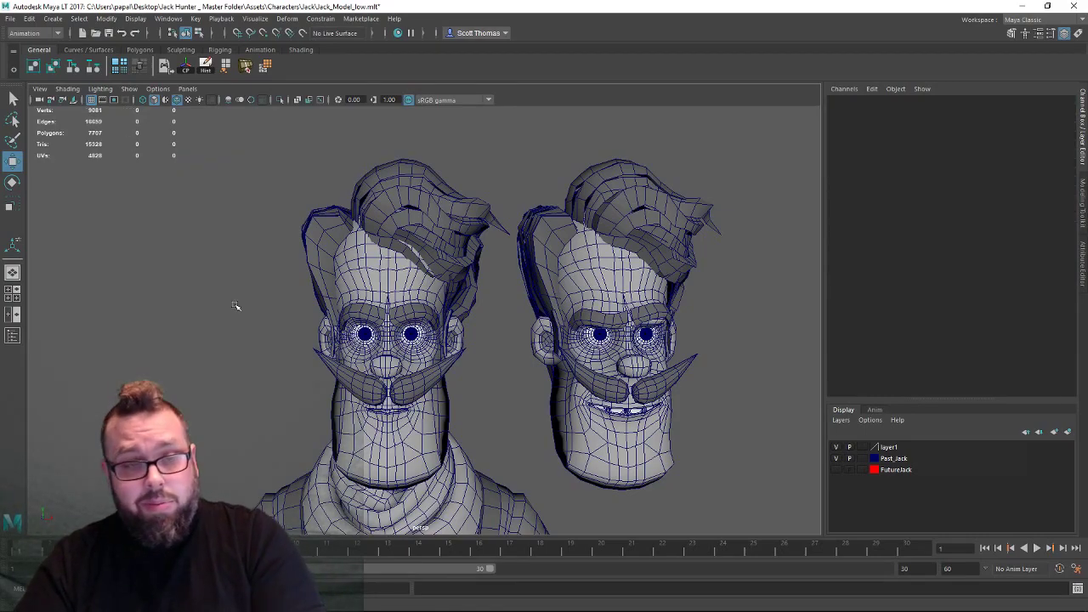
middle_click_drag(315, 472, 248, 399, "alt")
key("ctrl+s")
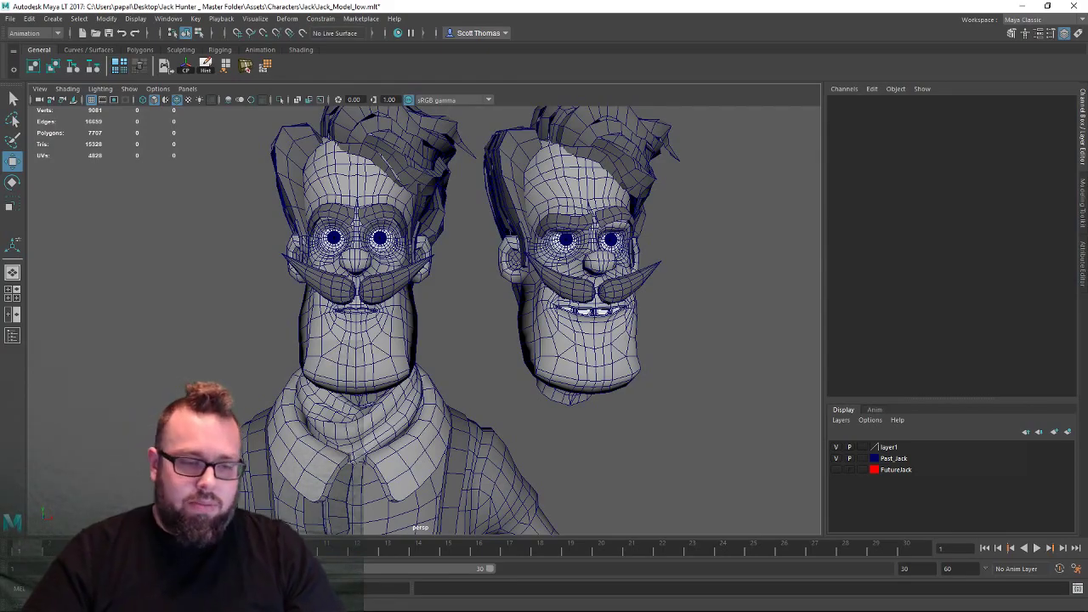
Select the grinning head's four upper teeth and move them about 6.9 units along X, out of the mouth and beside the head.
mouse_move(346, 349)
left_mouse_down("alt")
mouse_move(339, 368)
mouse_move(366, 343)
left_mouse_up("alt")
middle_click_drag(366, 344, 241, 336, "alt")
right_click_drag(245, 281, 611, 417, "alt")
middle_click_drag(611, 417, 413, 330, "alt")
right_click_drag(413, 331, 301, 323, "alt")
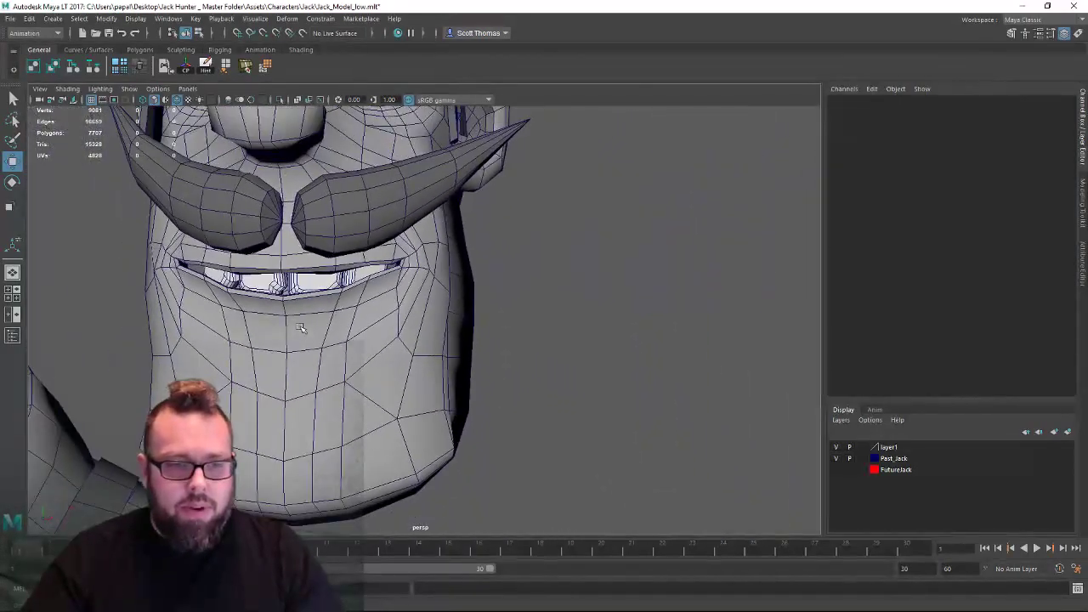
middle_click_drag(301, 323, 369, 331, "alt")
left_click(467, 327)
left_click(416, 338, "shift")
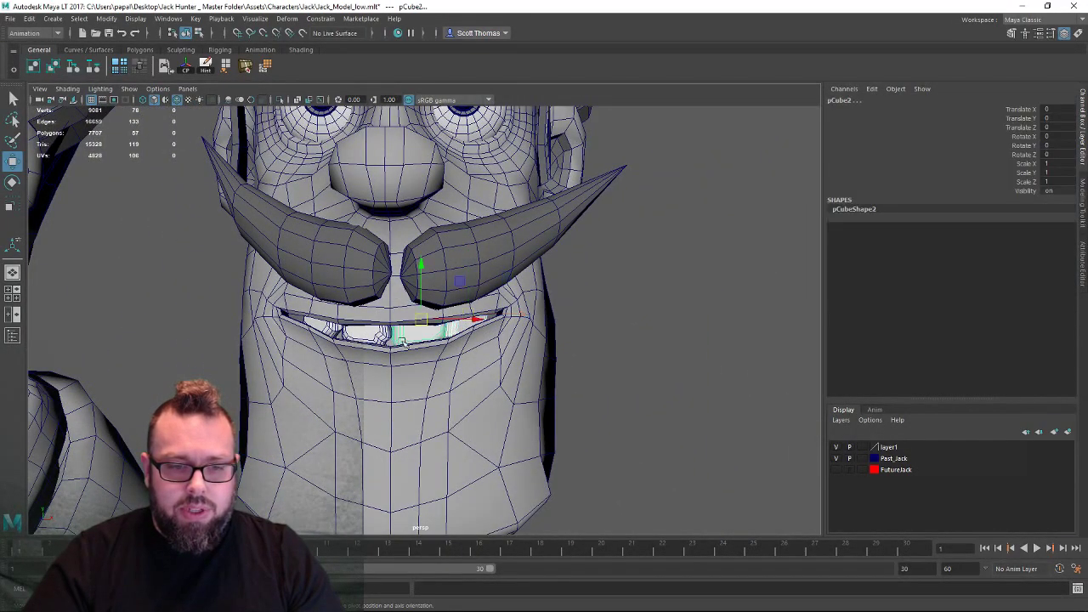
left_click(372, 337, "shift")
left_click(328, 328, "shift")
scroll(378, 336, "down", 3)
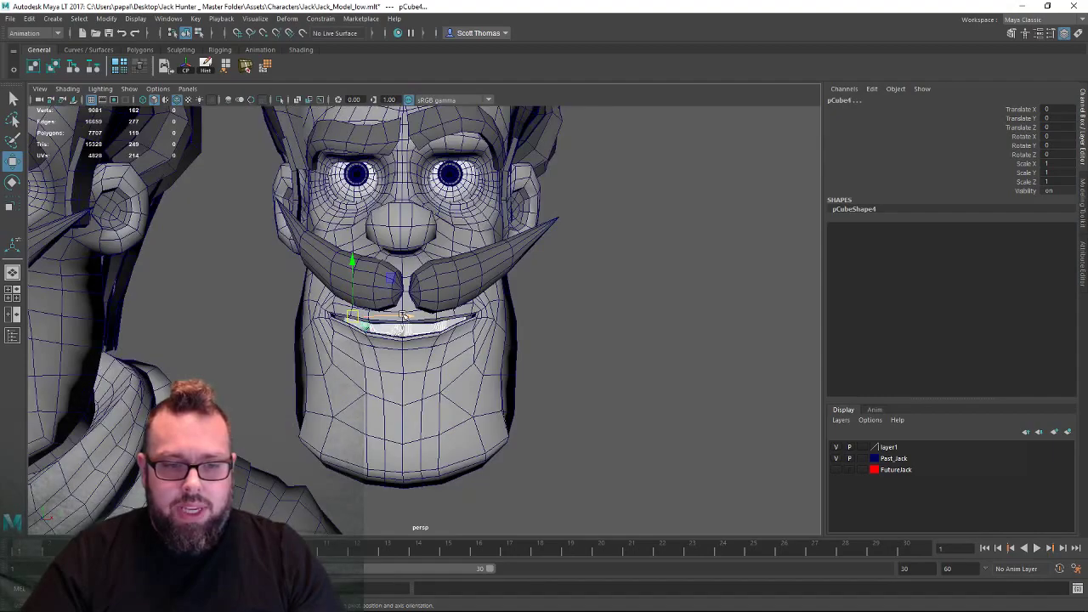
left_click_drag(403, 316, 612, 354)
left_click(647, 302)
Examine the shape and edge flow of the four separated teeth up close.
right_click_drag(545, 359, 623, 361, "alt")
middle_click_drag(623, 361, 595, 348, "alt")
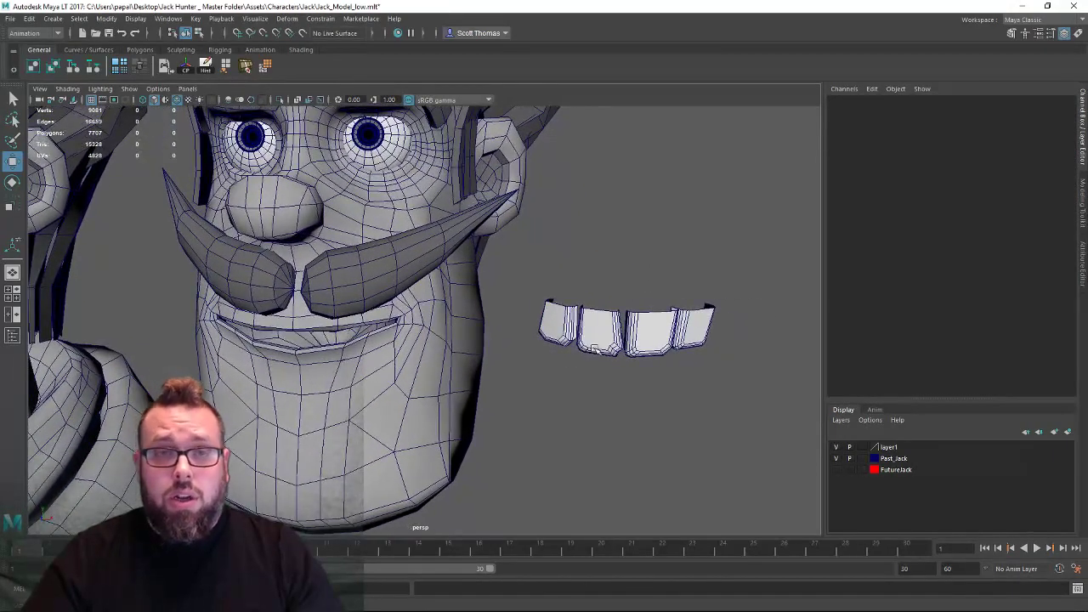
middle_click_drag(574, 391, 468, 345, "alt")
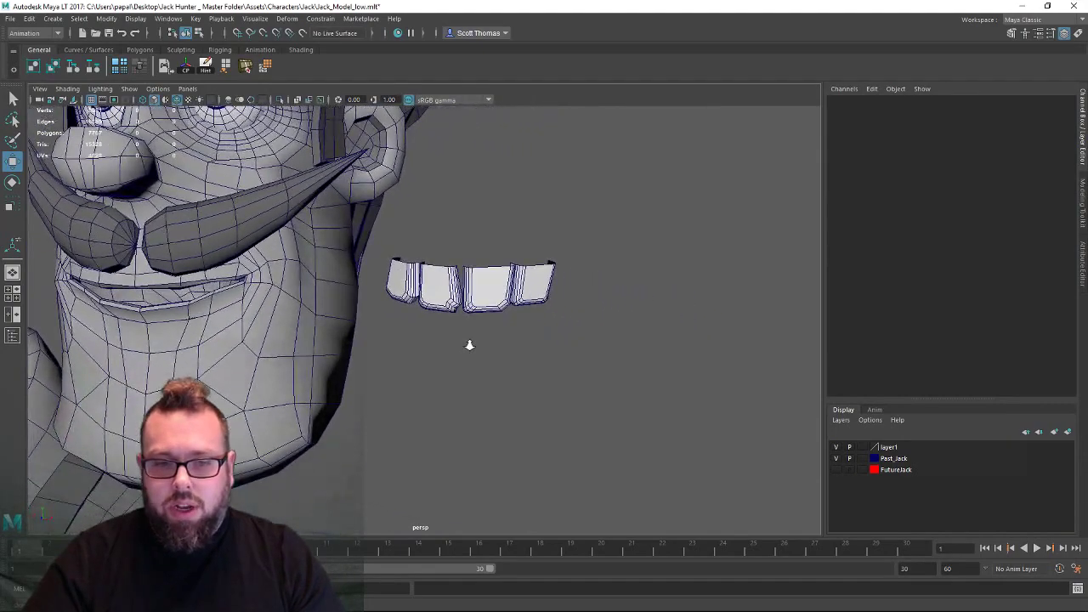
right_click_drag(468, 345, 640, 380, "alt")
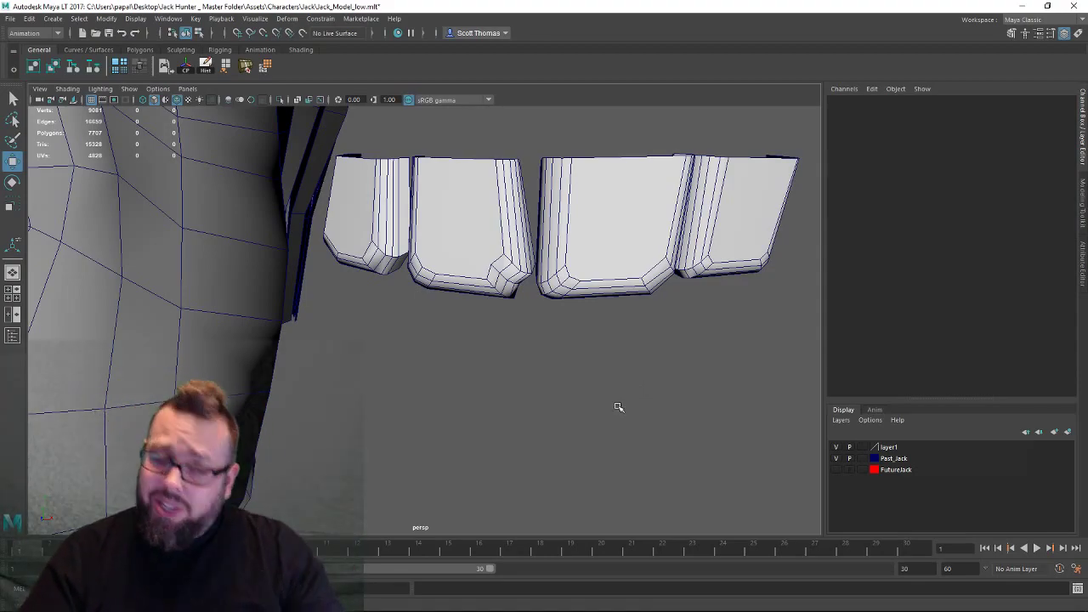
mouse_move(609, 391)
left_mouse_down("alt")
mouse_move(597, 391)
mouse_move(610, 374)
left_mouse_up("alt")
right_click_drag(610, 374, 413, 363, "alt")
scroll(429, 359, "up", 4)
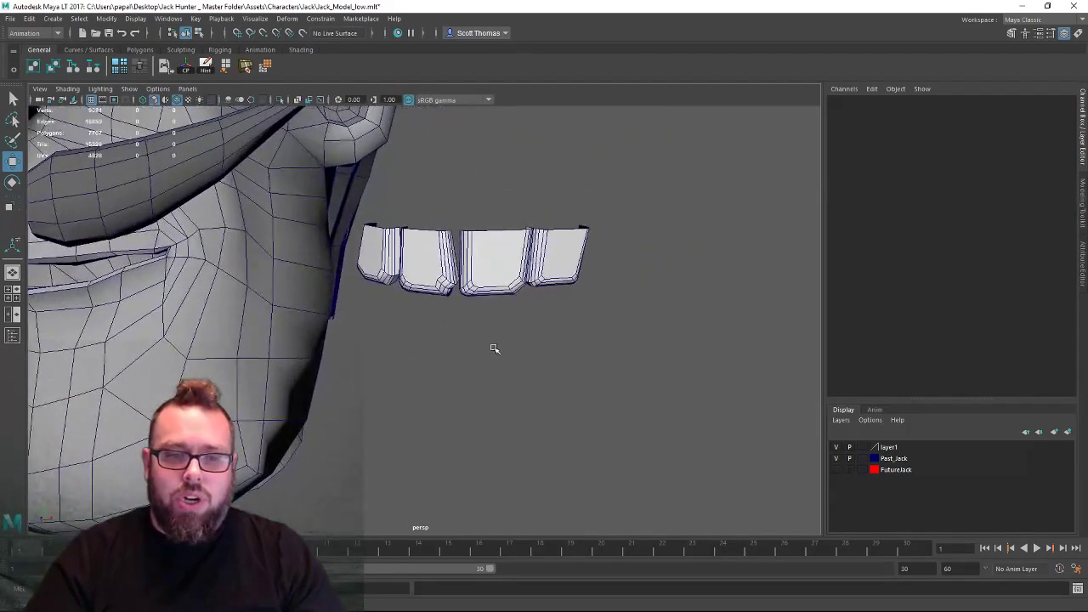
scroll(496, 294, "up", 3)
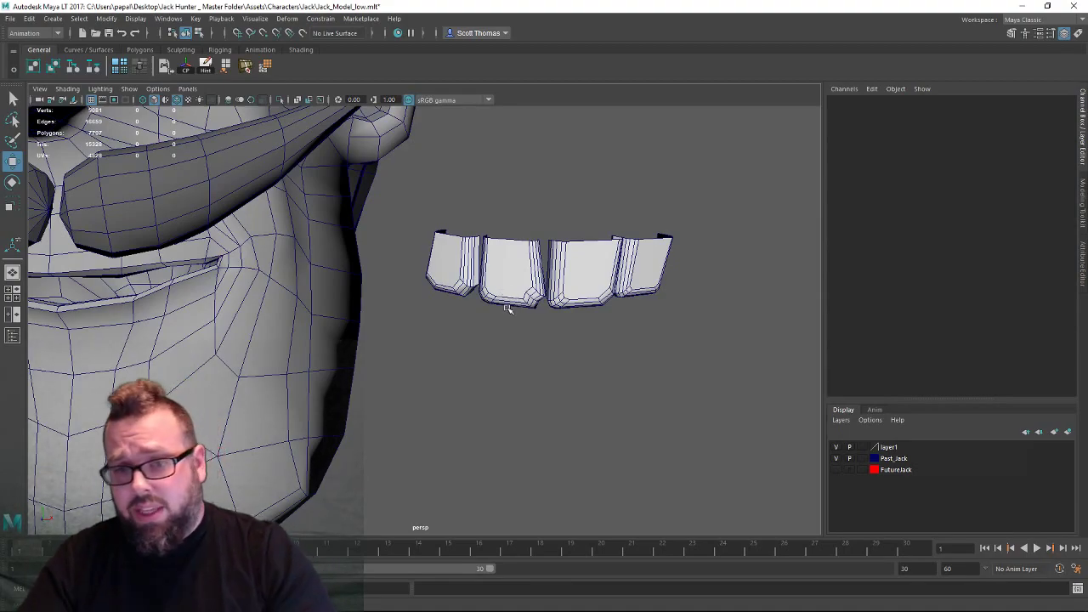
left_click_drag(510, 304, 512, 284, "alt")
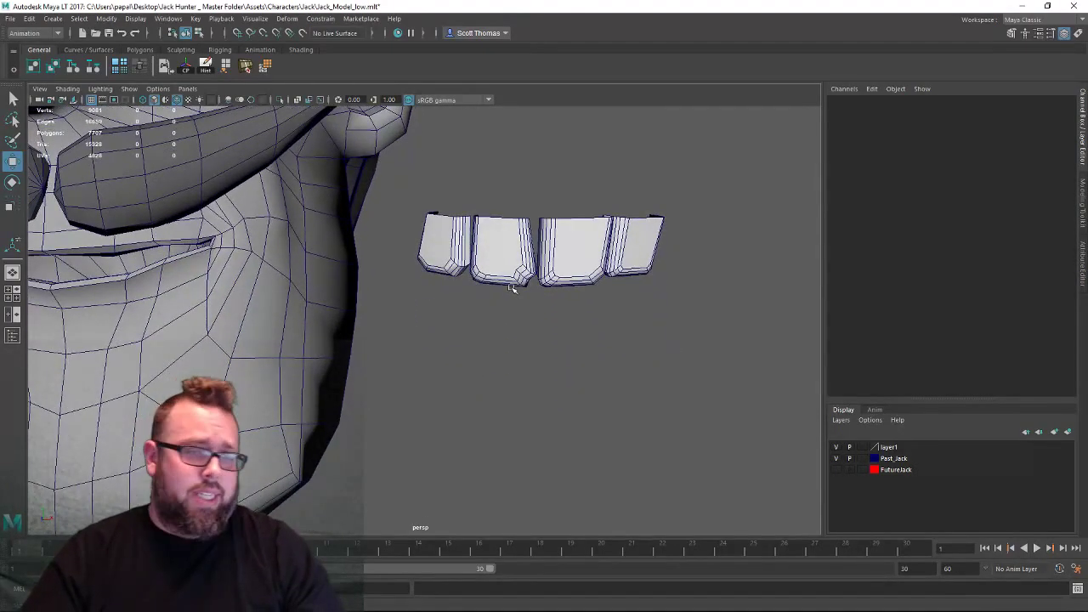
Select the four separated teeth in object mode, step up to their upper_Teeth group and center its pivot.
right_click(556, 237)
left_click(611, 220)
left_click_drag(753, 153, 413, 309)
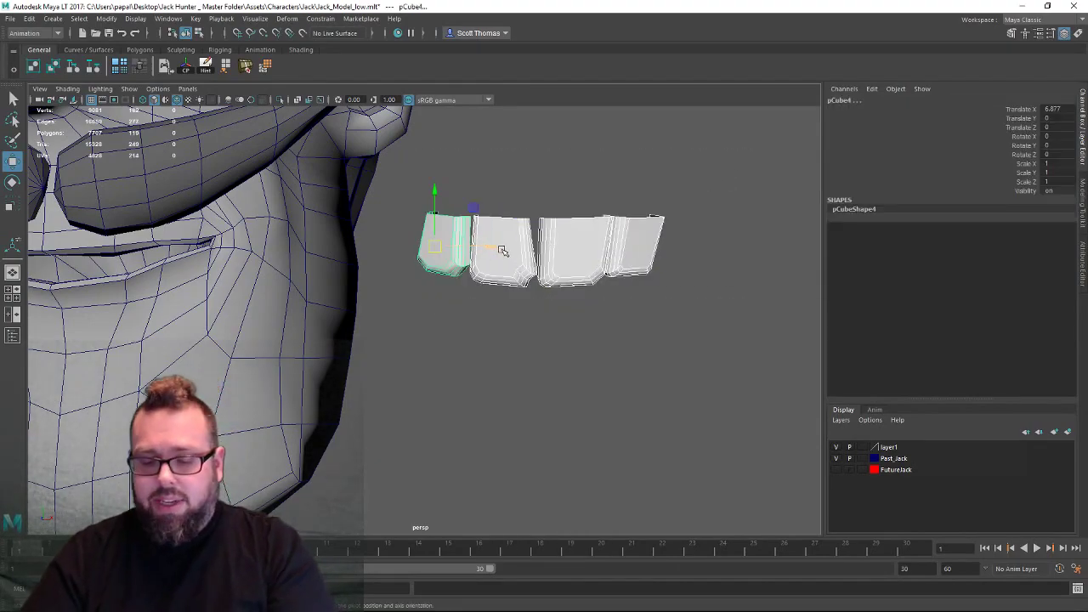
key("Up")
left_click(186, 66)
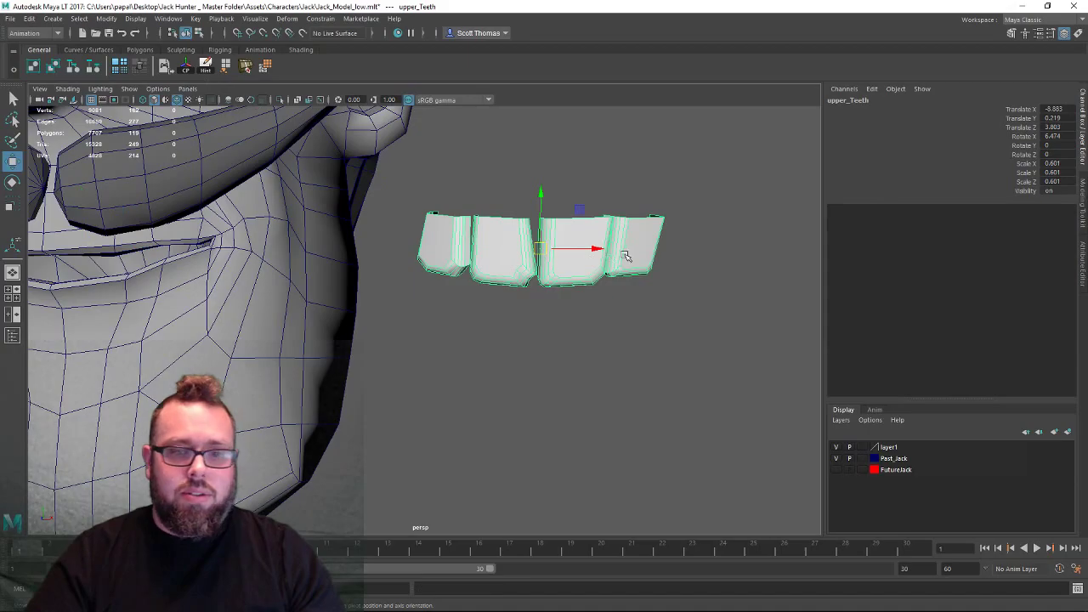
Move the upper_Teeth group along X back into the grinning head's mouth, to Translate X -13.06, and deselect it.
left_click_drag(594, 251, 137, 297)
left_click_drag(228, 276, 493, 312, "alt")
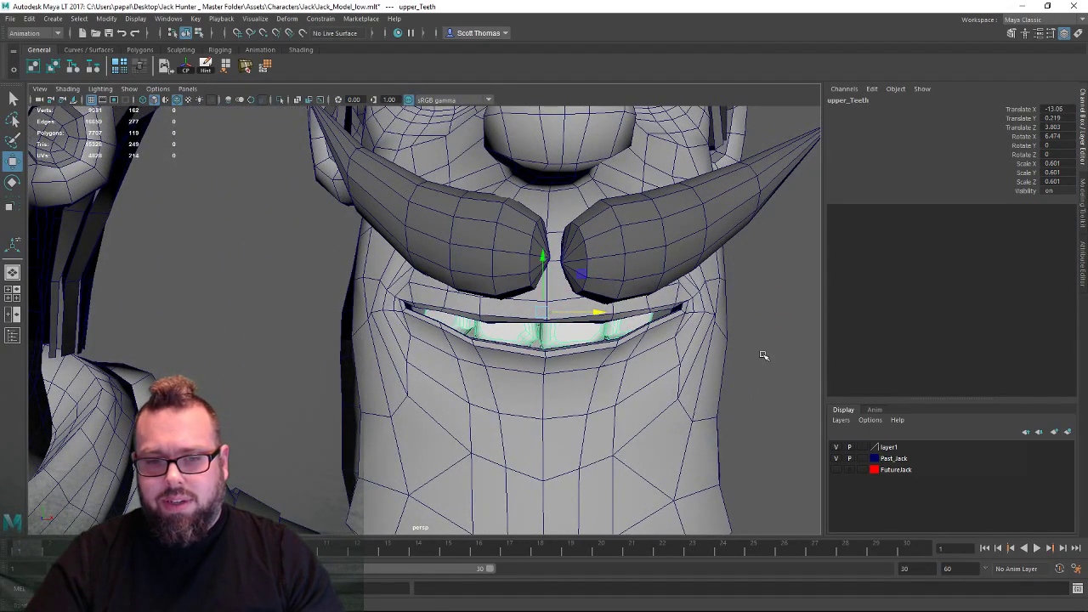
left_click(764, 377)
mouse_move(764, 378)
right_mouse_down("alt")
mouse_move(578, 365)
mouse_move(780, 379)
right_mouse_up("alt")
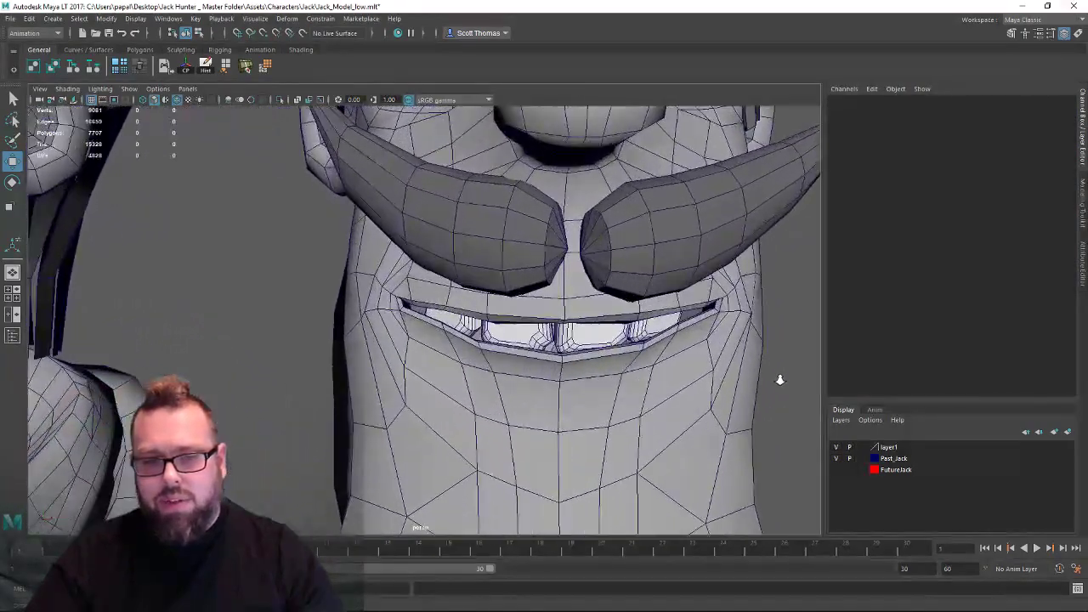
middle_click_drag(674, 382, 583, 377, "alt")
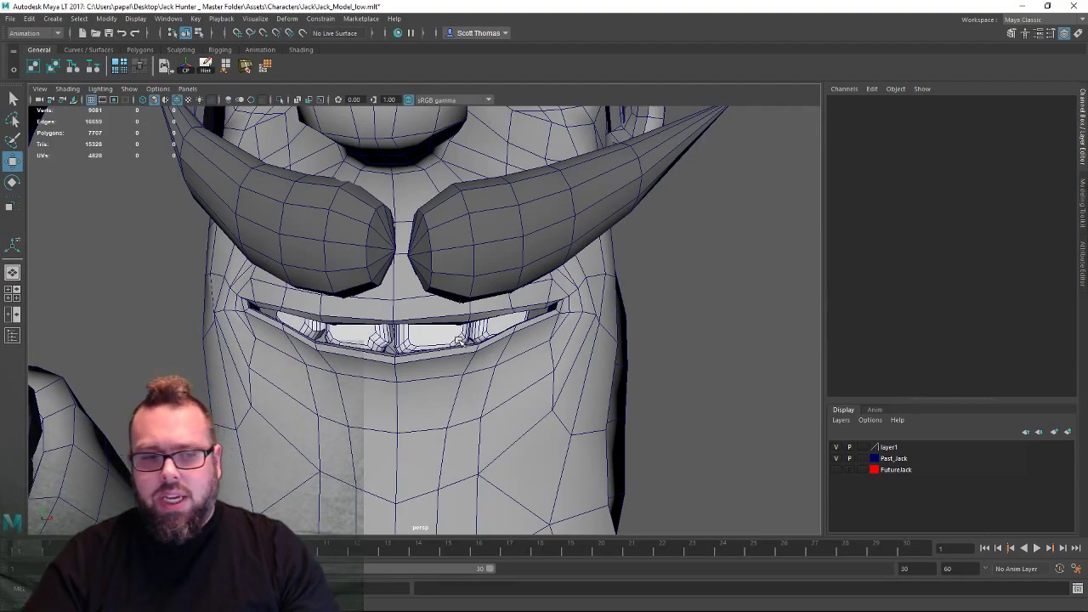
Switch to the web browser, look up "chiclet" and skim the Wikipedia article on chiclet keyboards before returning to the results.
key("super")
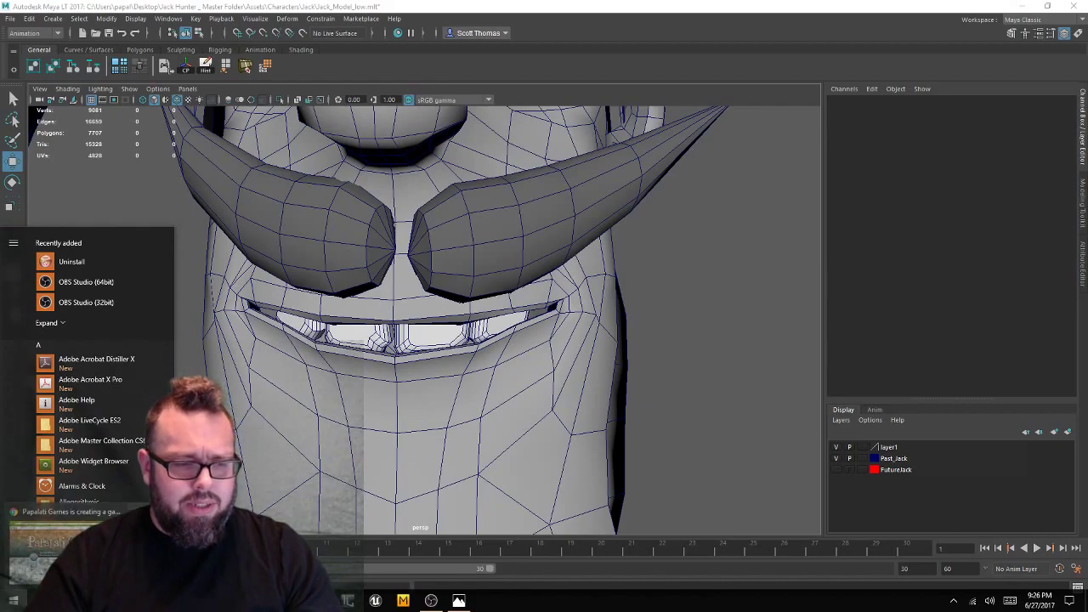
mouse_move(68, 548)
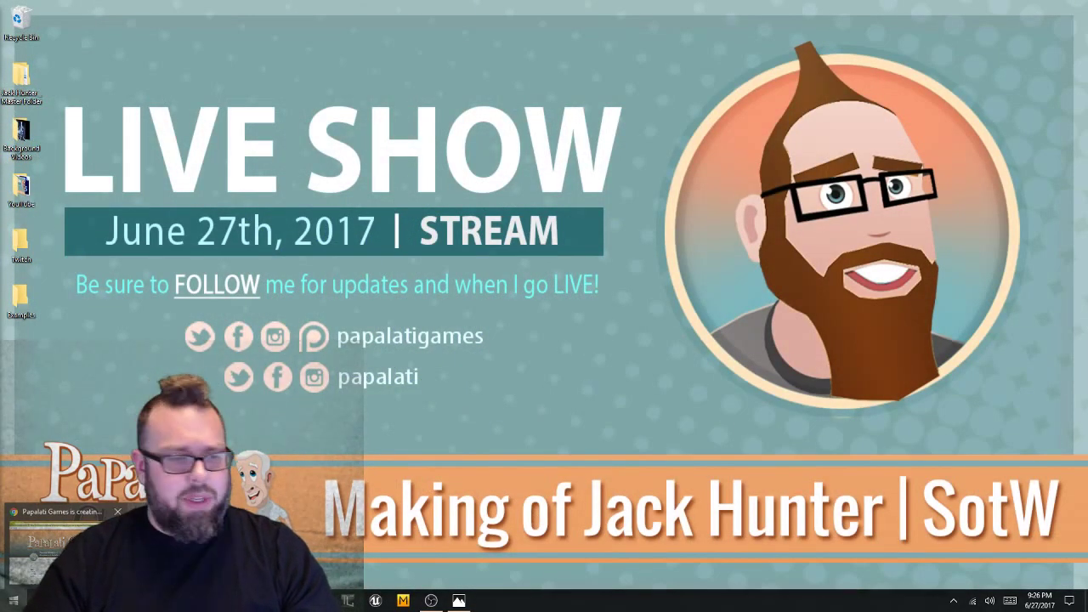
key("super+d")
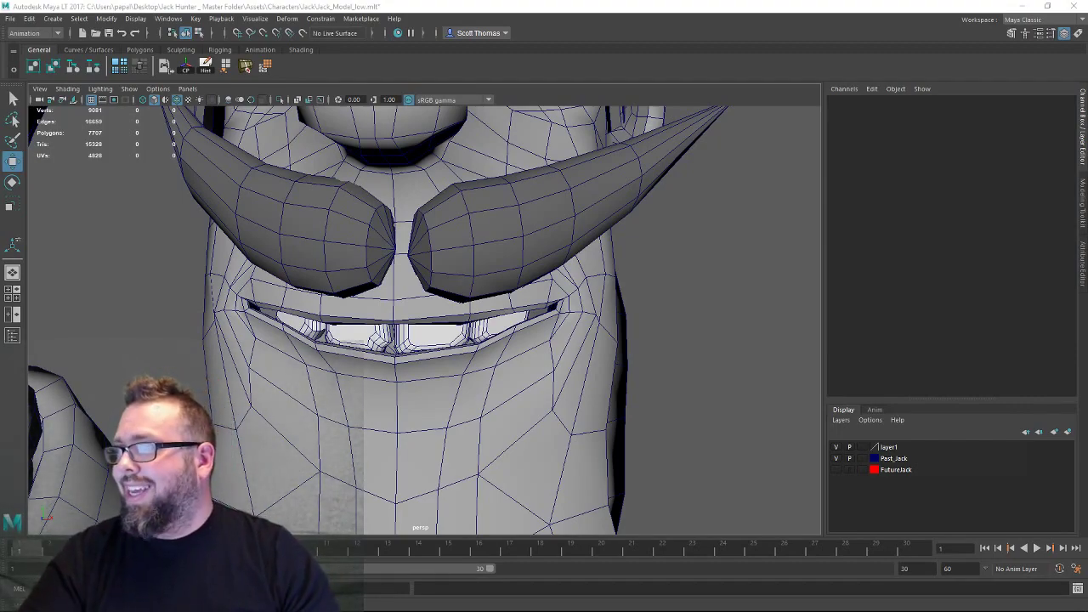
left_click_drag(1087, 174, 131, 66)
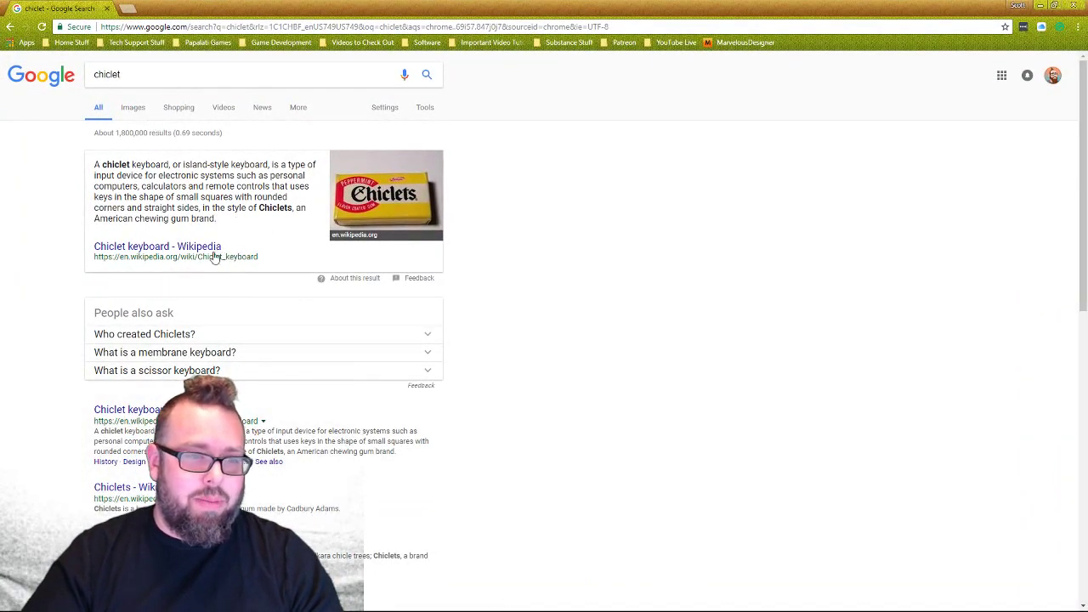
scroll(233, 298, "down", 6)
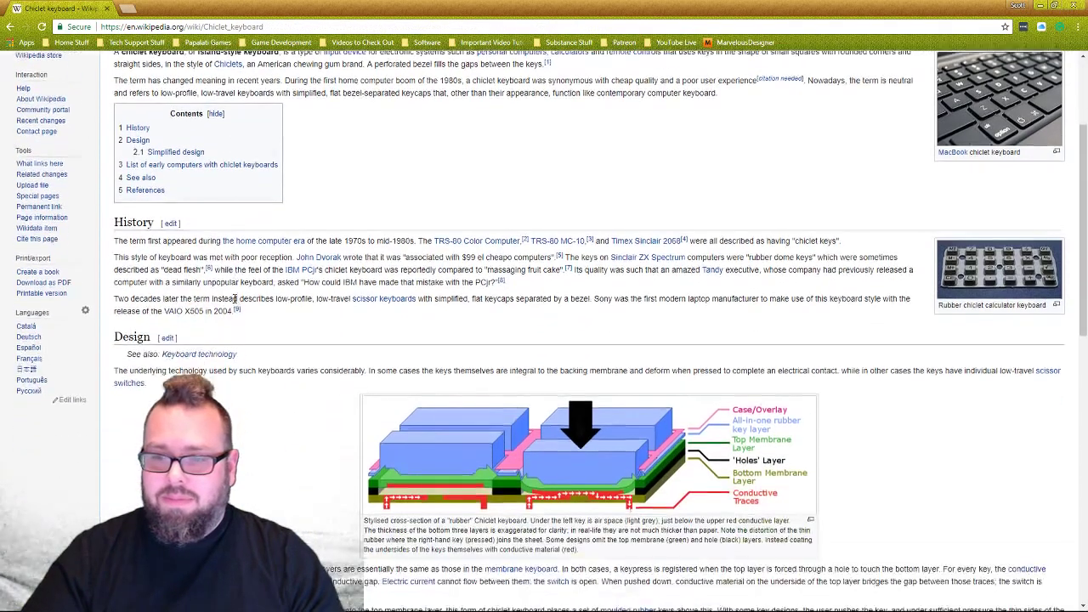
scroll(234, 298, "down", 3)
scroll(230, 299, "up", 1)
key("alt+Left")
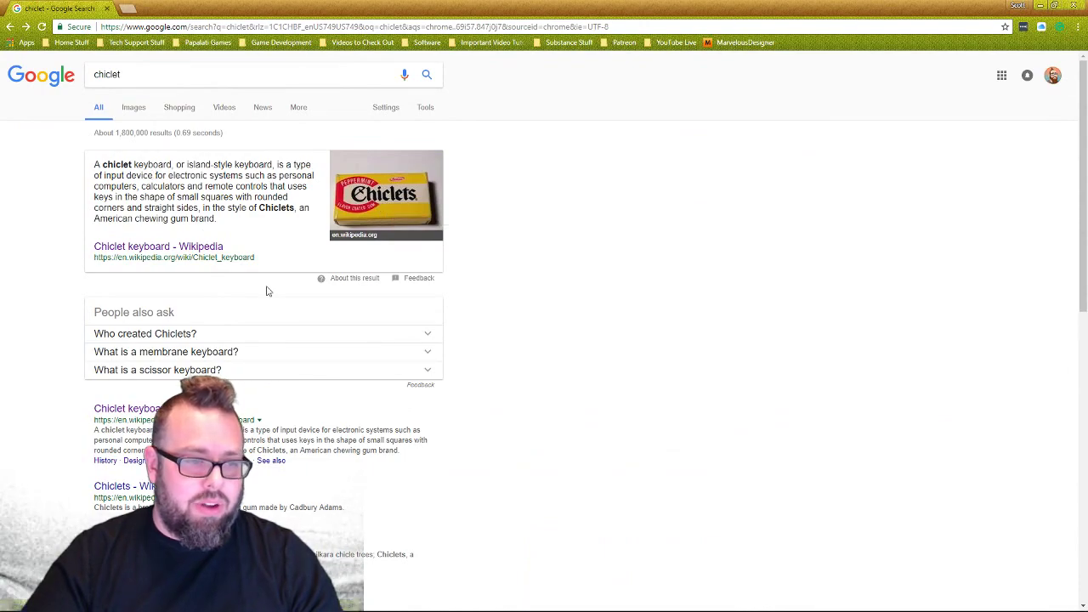
Search the web for "chiclet gum", view the Chiclets Gum product page on Nuts.com and return to Maya.
left_click(163, 74)
type("gum")
key("Return")
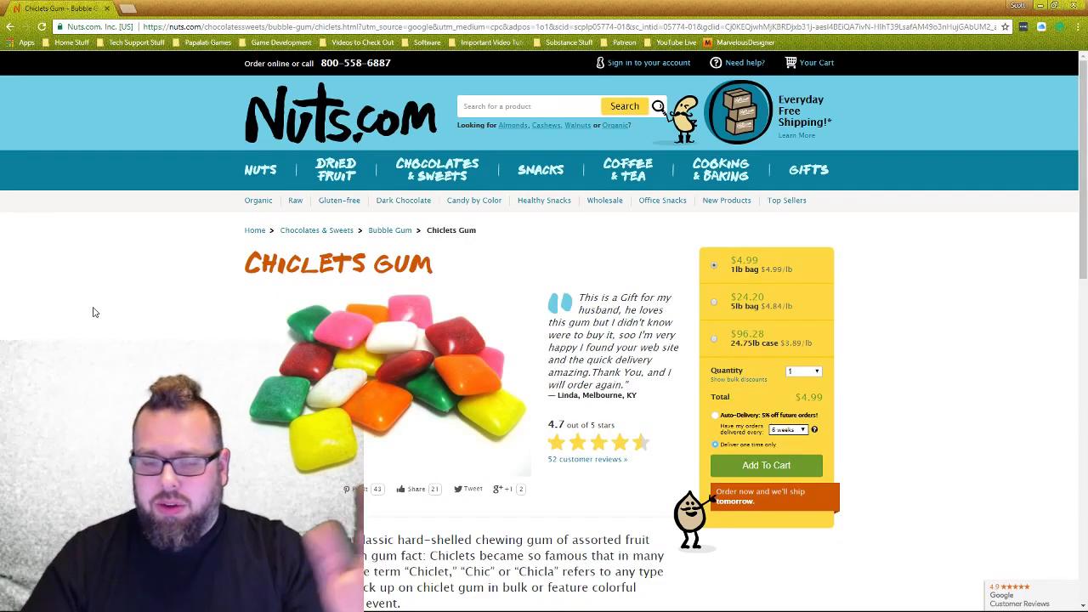
left_click(1072, 7)
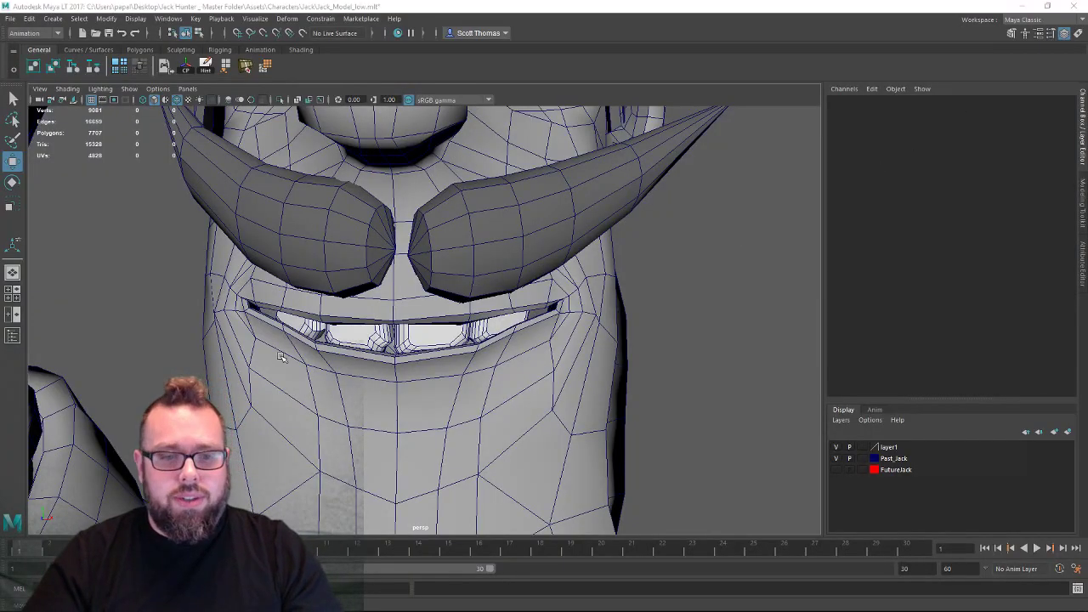
Examine the whole character from the two heads down to the boots.
scroll(281, 357, "down", 10)
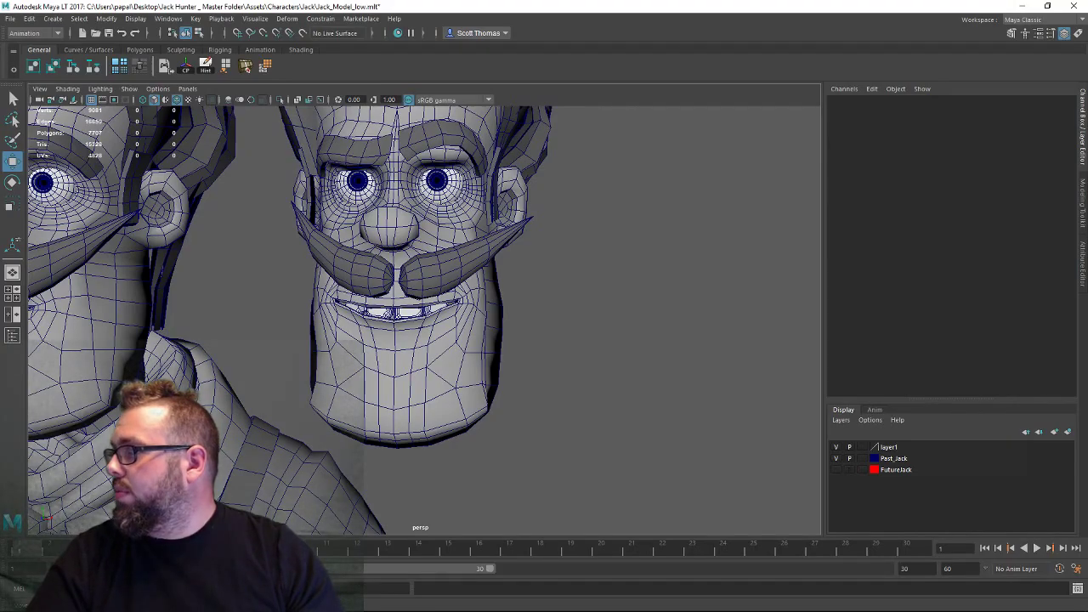
left_click_drag(323, 374, 339, 376, "alt")
right_click_drag(338, 376, 235, 371, "alt")
scroll(367, 361, "down", 8)
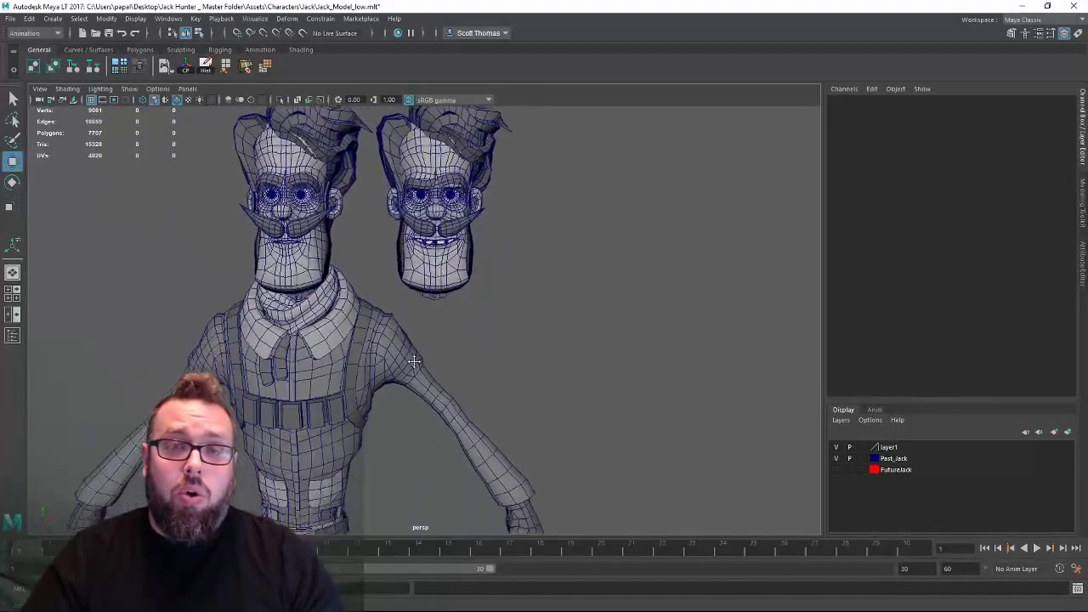
middle_click_drag(365, 361, 390, 146, "alt")
right_click_drag(528, 288, 504, 288, "alt")
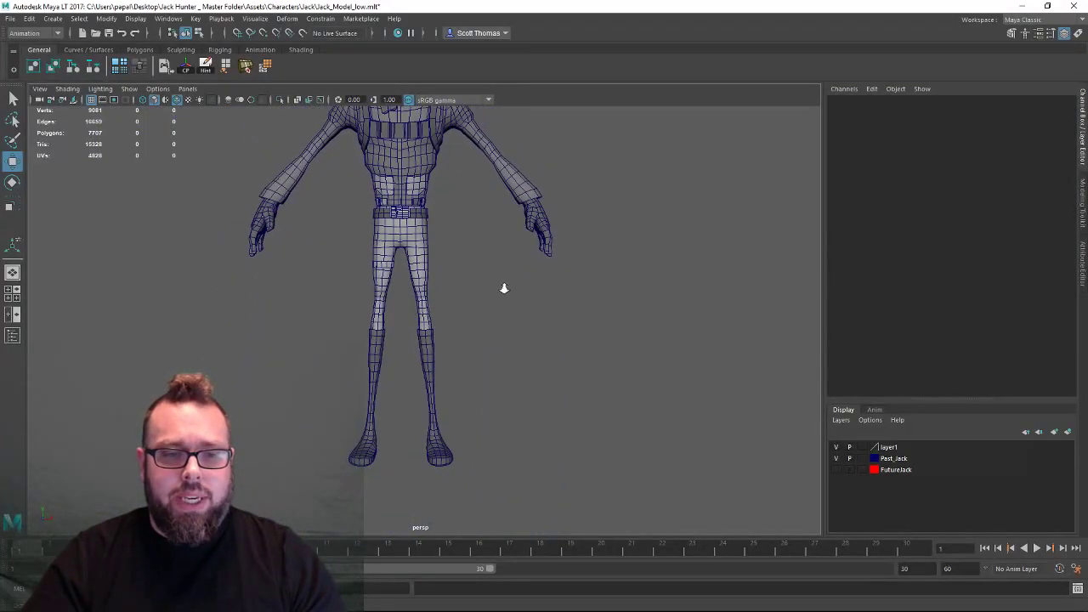
middle_click_drag(510, 291, 477, 296, "alt")
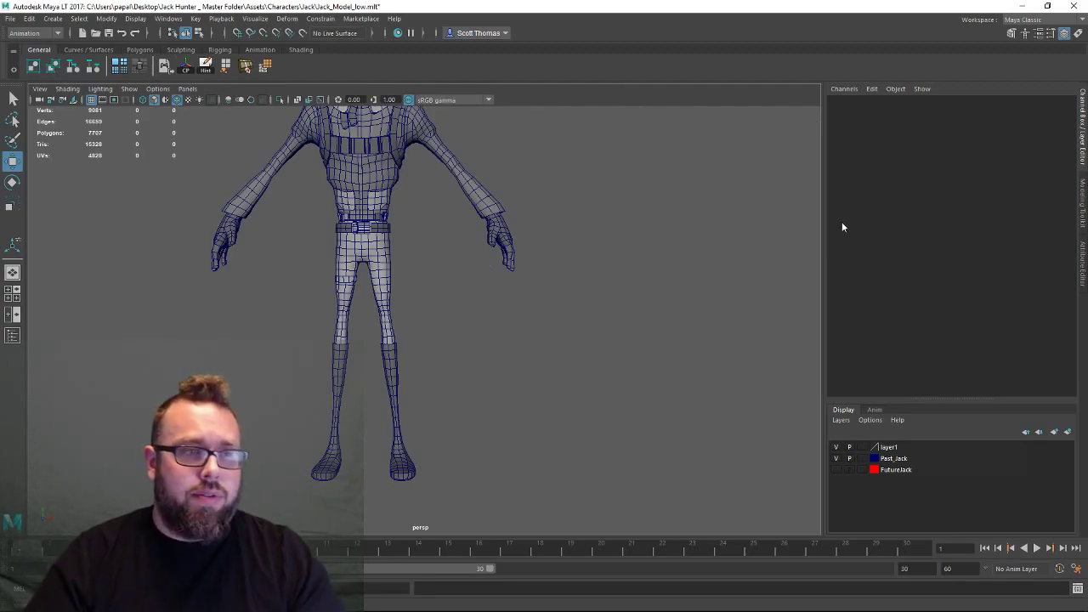
Create a polygon cube at the origin between the character's feet and turn on the grid display.
left_click(139, 50)
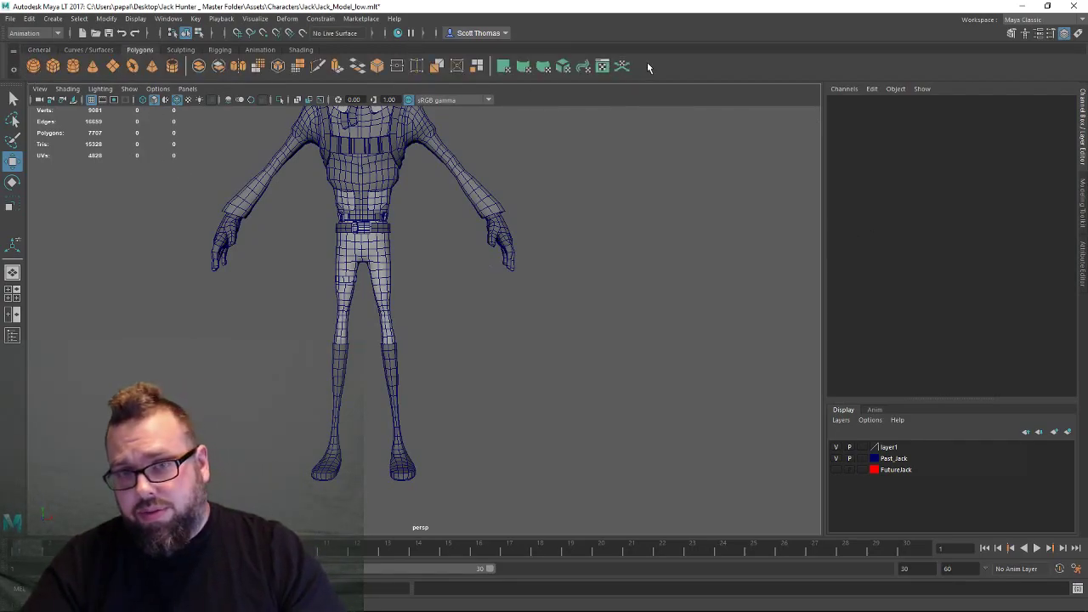
left_click(53, 66)
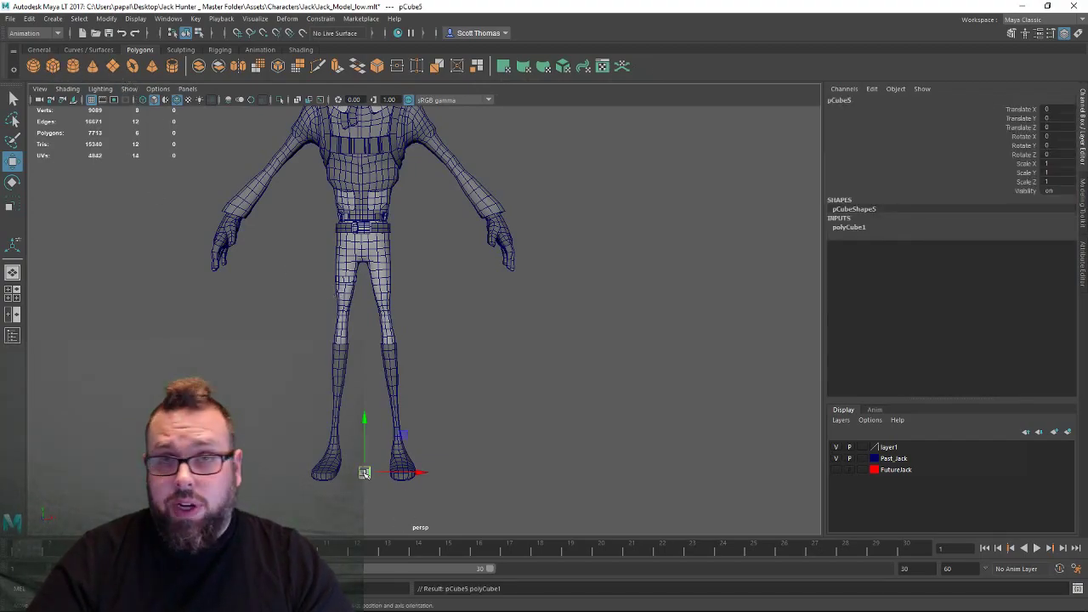
left_click(135, 18)
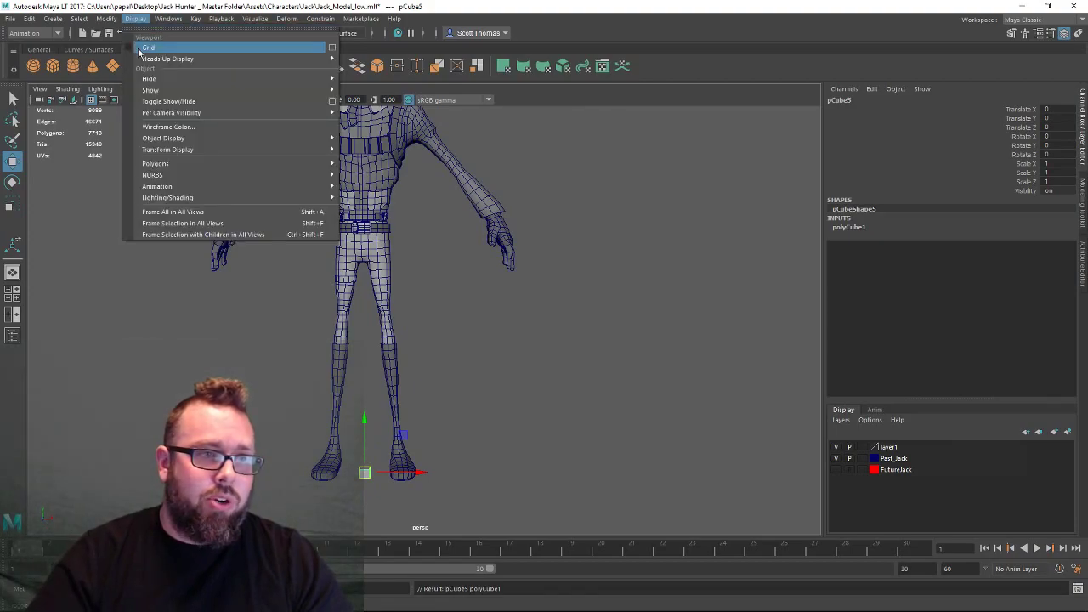
left_click(140, 50)
left_click_drag(430, 408, 397, 447, "alt")
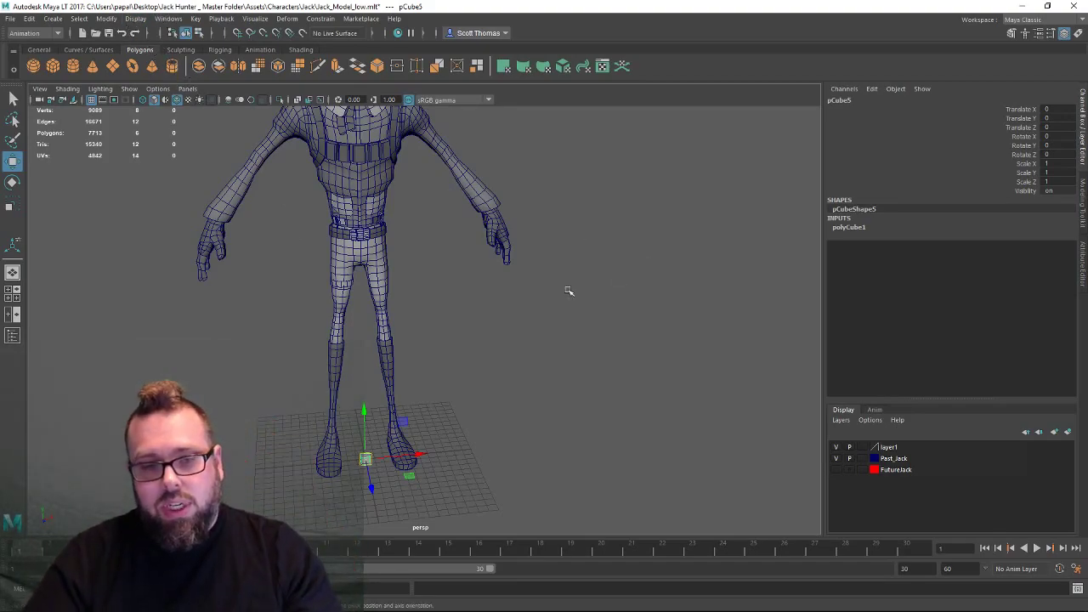
middle_click_drag(461, 243, 446, 208, "alt")
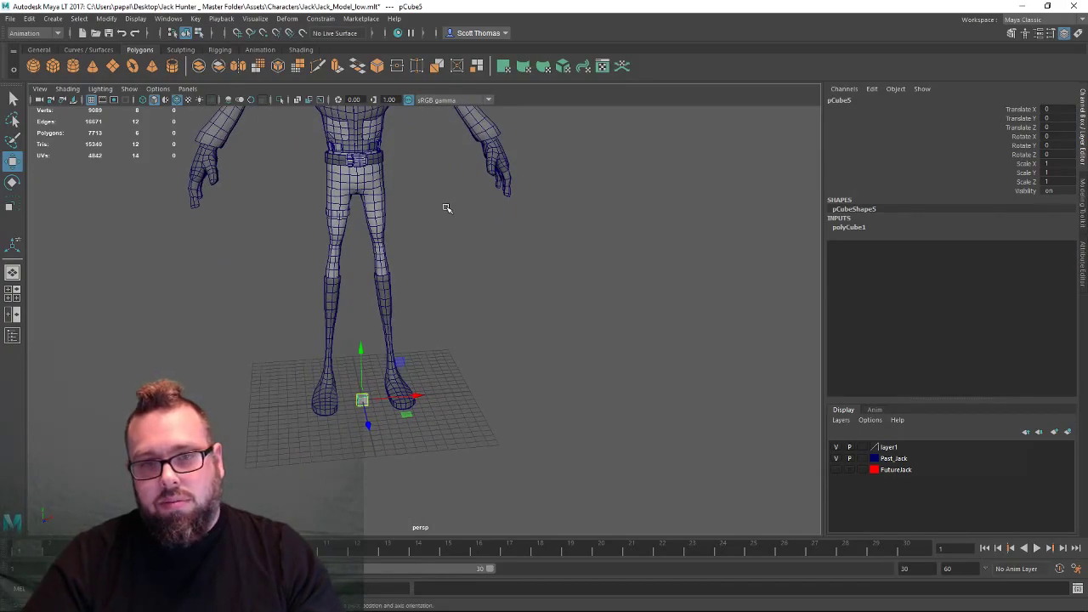
left_click_drag(437, 246, 450, 330, "alt")
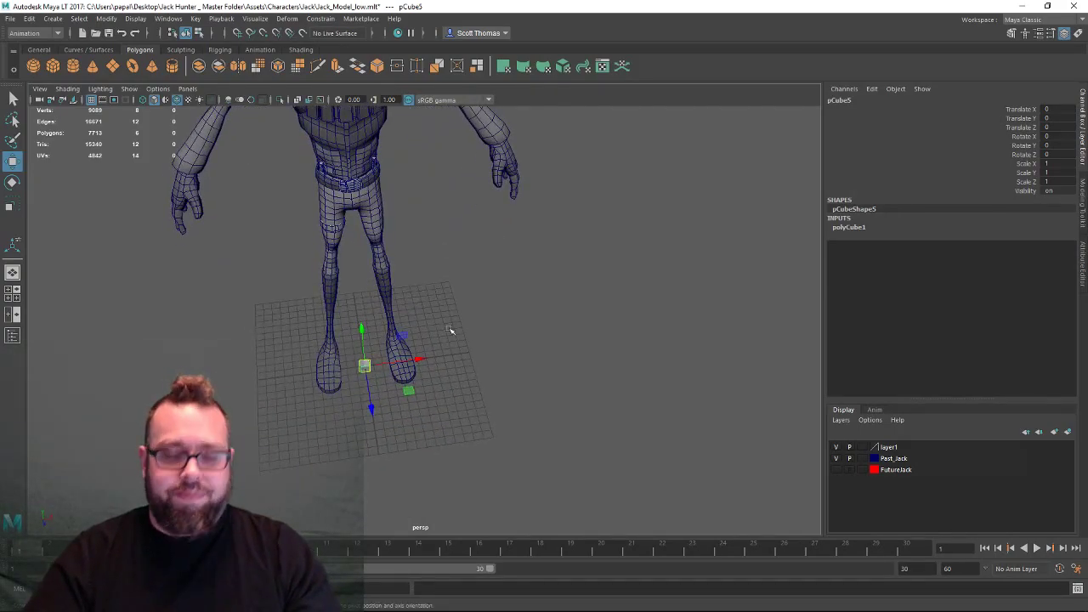
Scale the cube uniformly to about 22.73 and set its Subdivisions Width to 8 and Subdivisions Height to 2.
key("r")
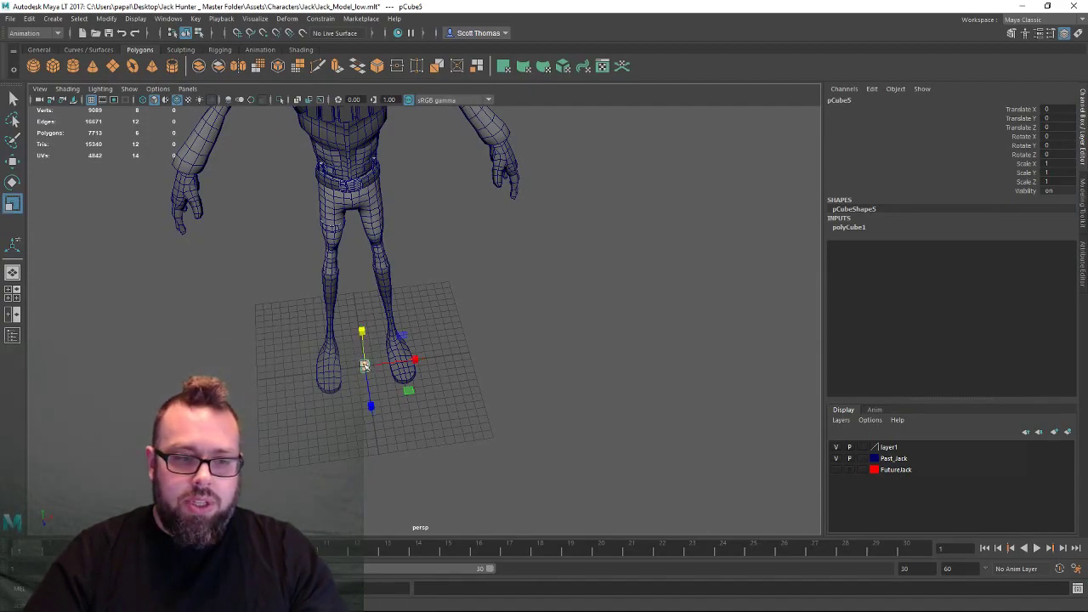
left_click_drag(364, 365, 529, 256)
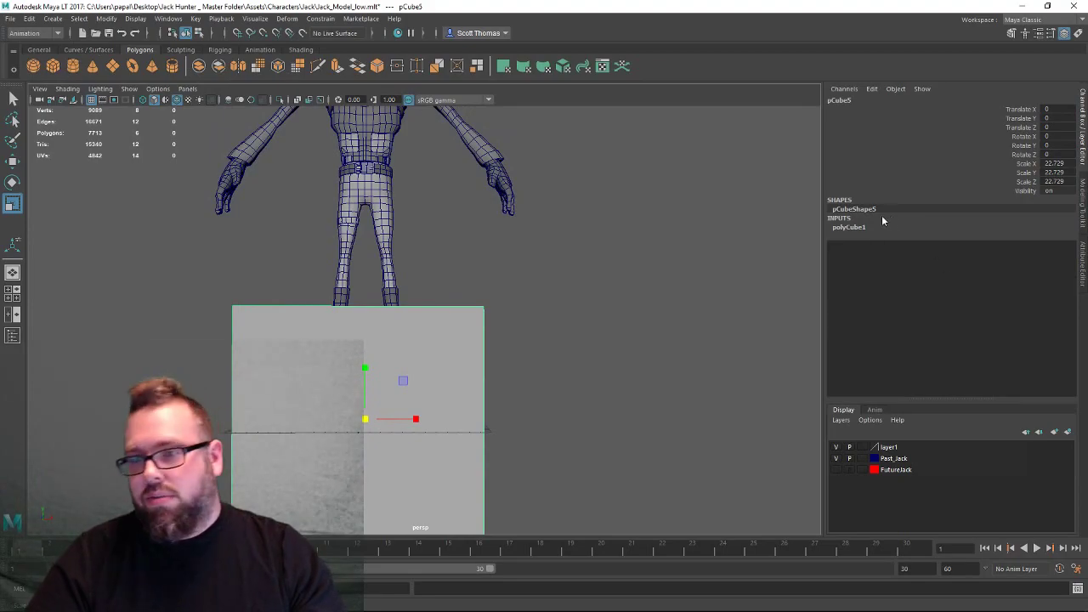
left_click(848, 227)
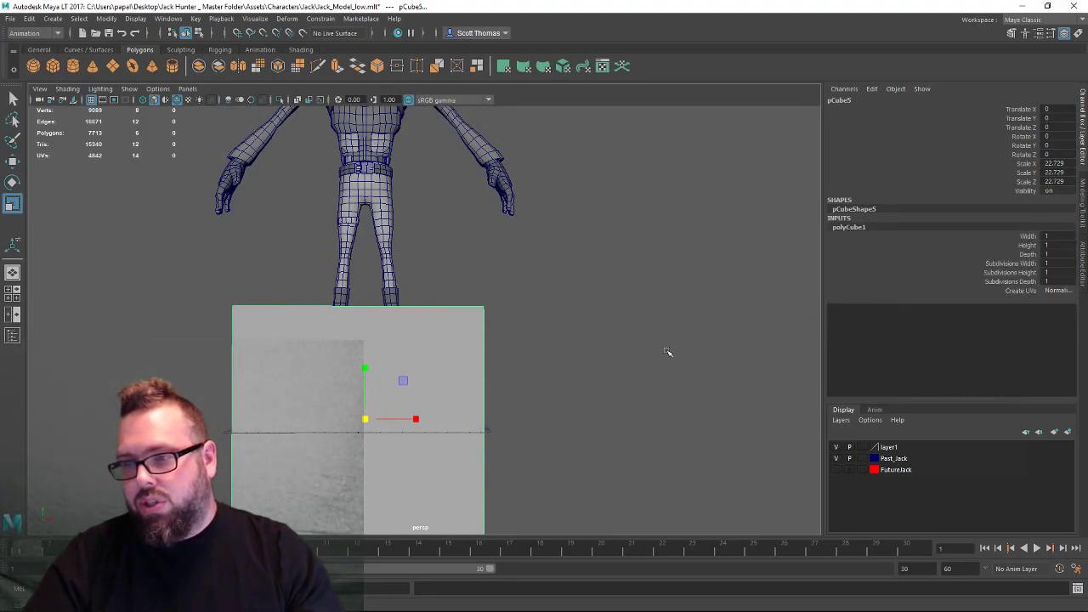
left_click(1006, 263)
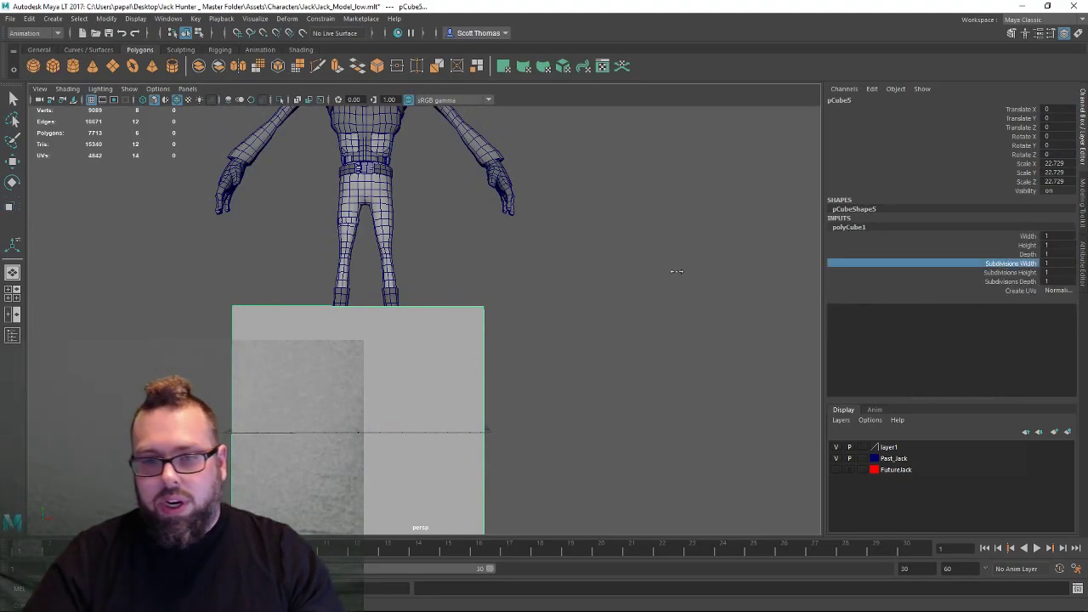
middle_click_drag(714, 267, 722, 269)
left_click_drag(722, 268, 705, 280, "alt")
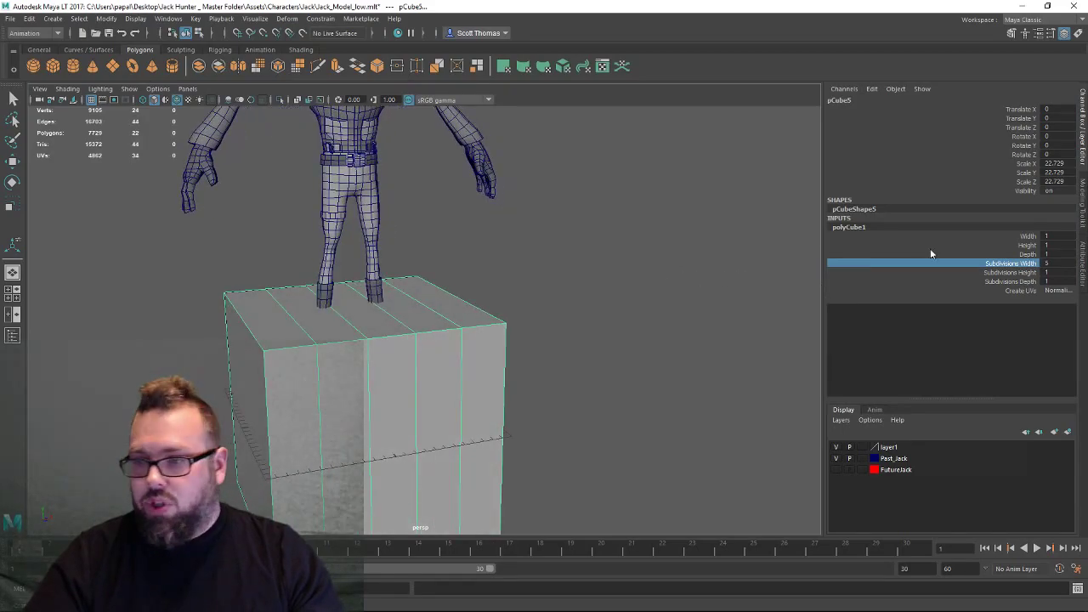
middle_click_drag(660, 288, 721, 272)
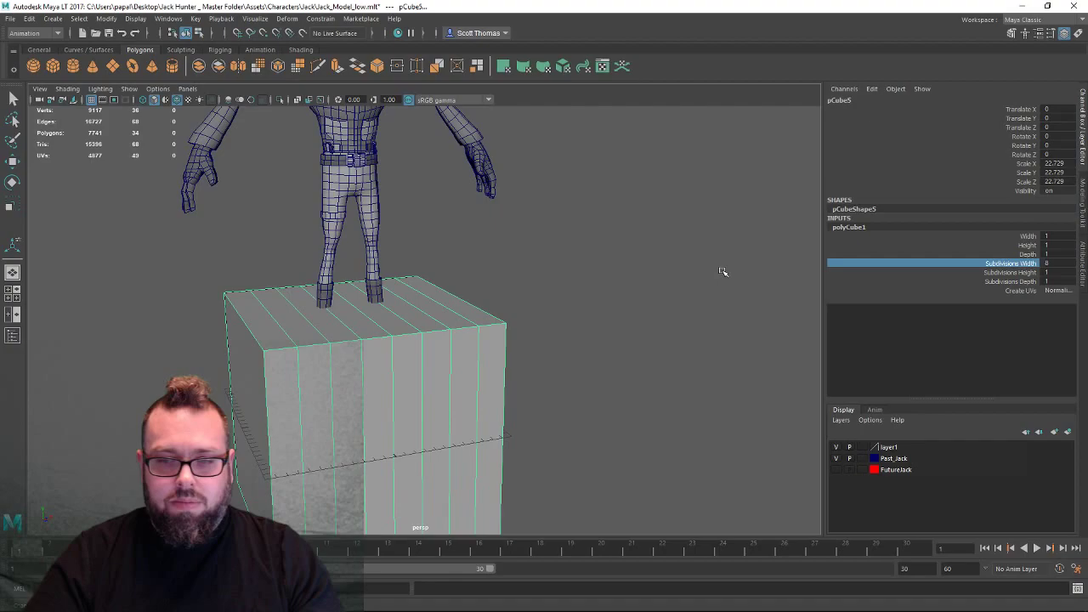
left_click(1024, 273)
Undo the cube's subdivision changes and its enlargement.
key("ctrl+z")
key("ctrl+z")
key("ctrl+z")
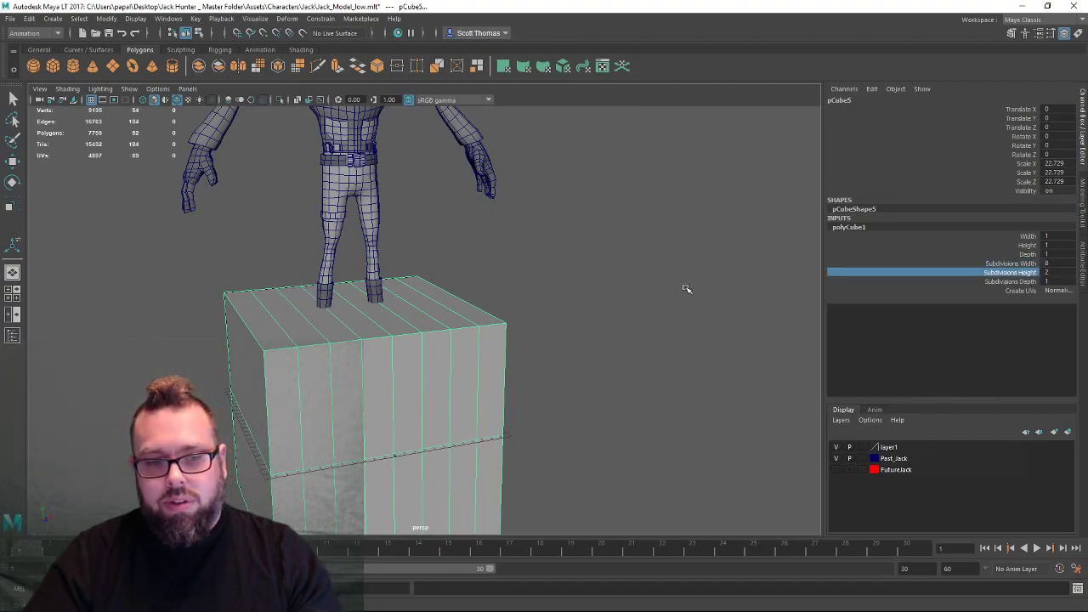
key("ctrl+z")
key("ctrl+z")
key("ctrl+z")
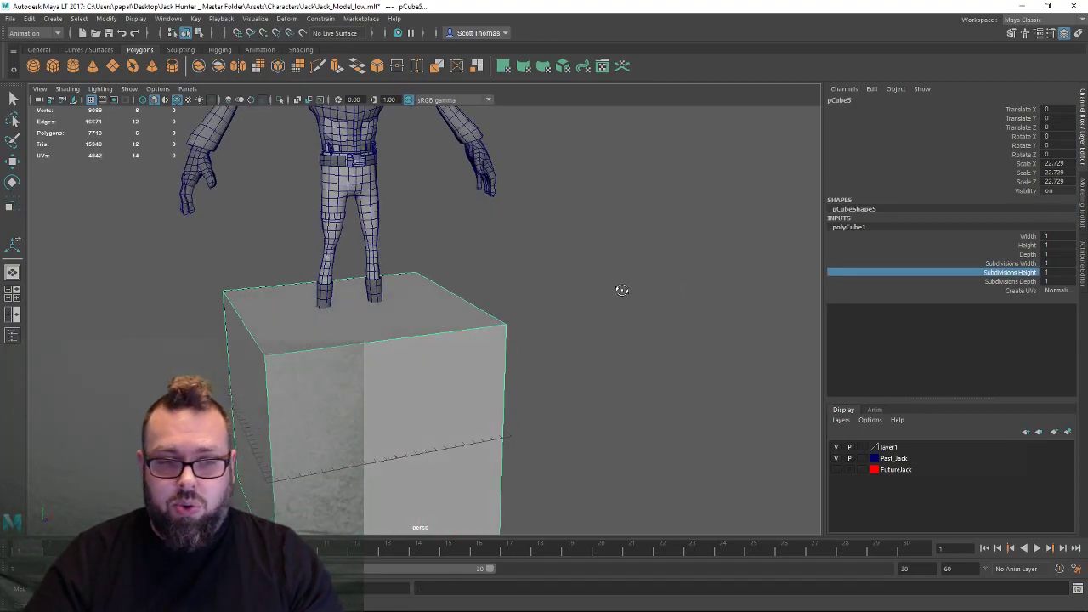
left_click_drag(560, 314, 536, 313, "alt")
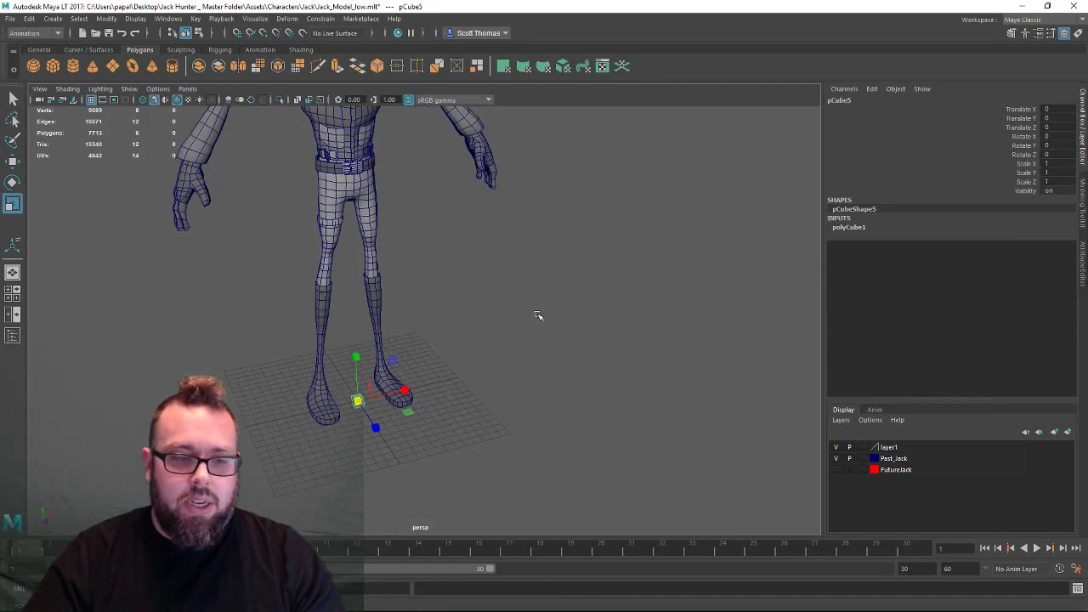
key("space")
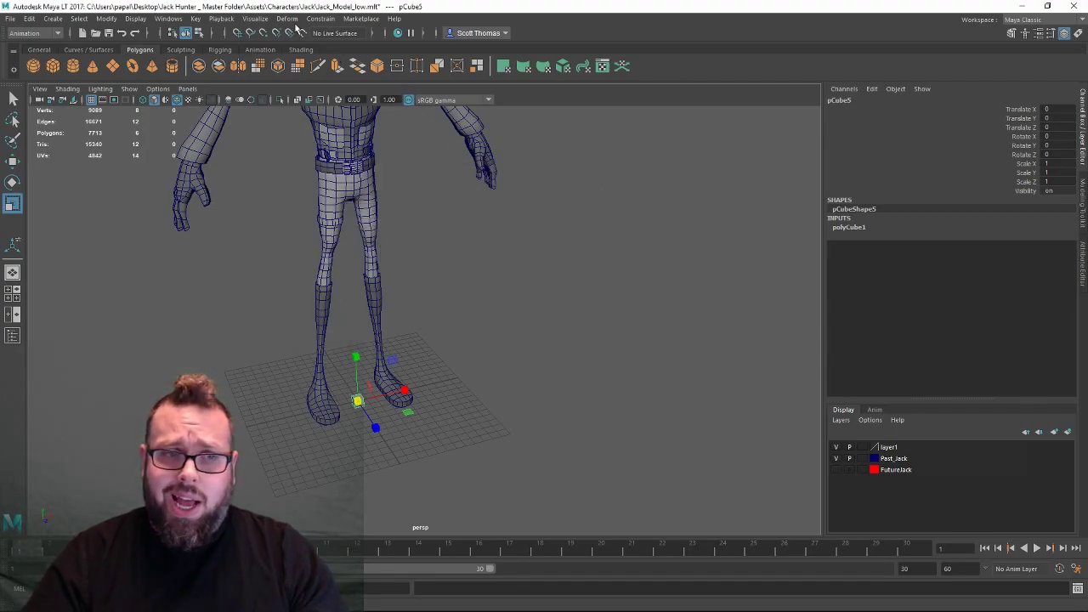
left_click(39, 49)
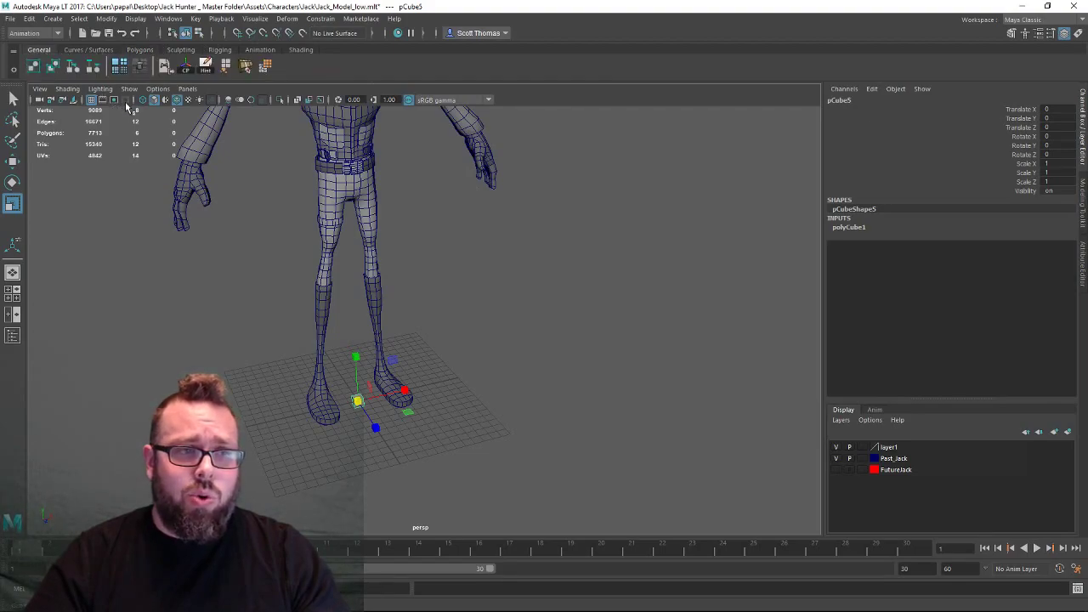
left_click(52, 19)
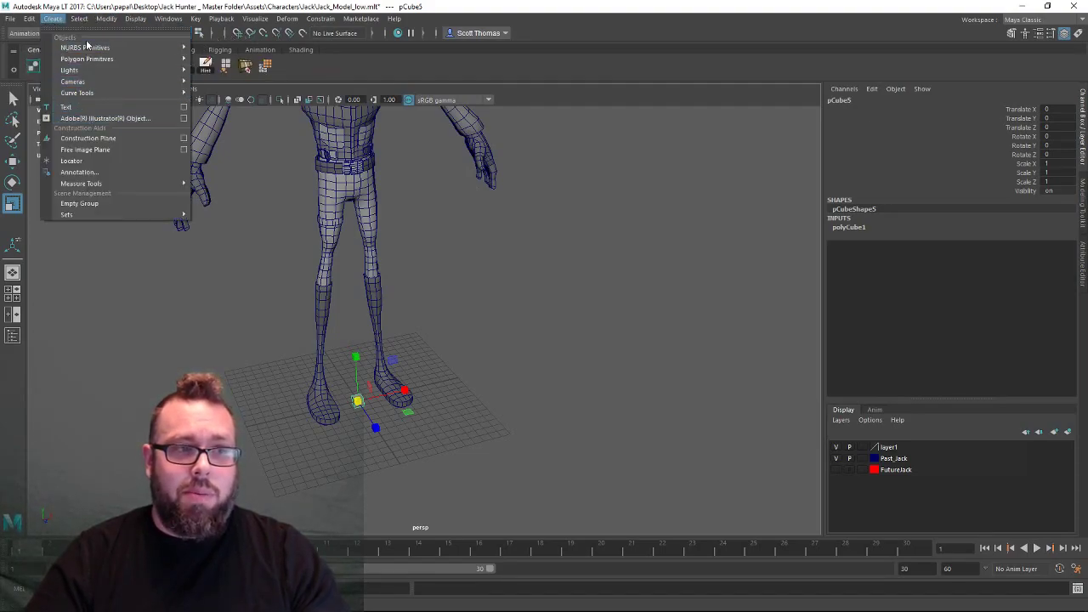
left_click(556, 66)
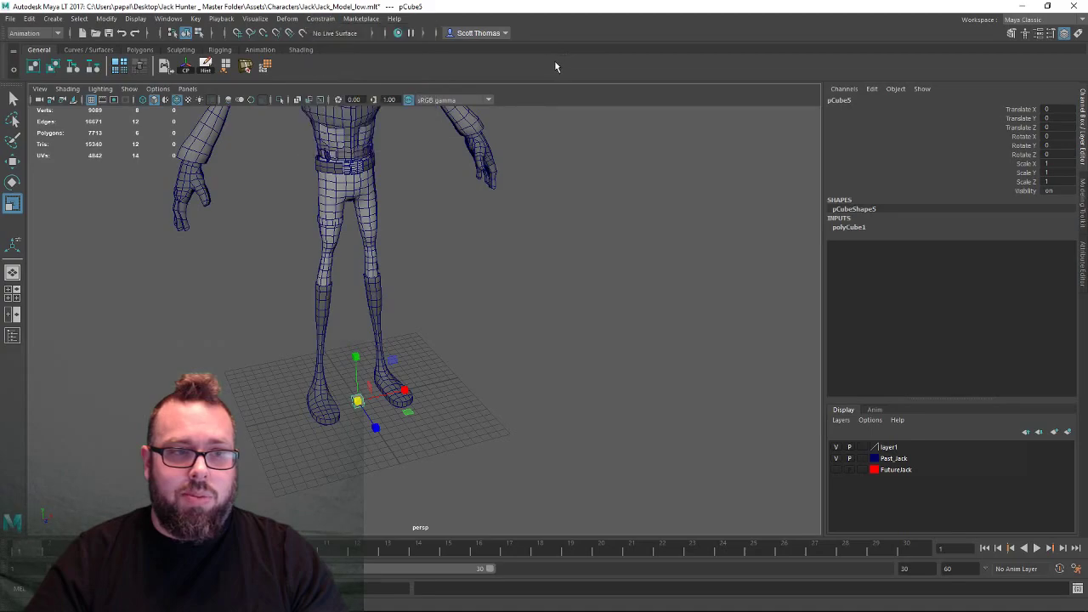
left_click(139, 49)
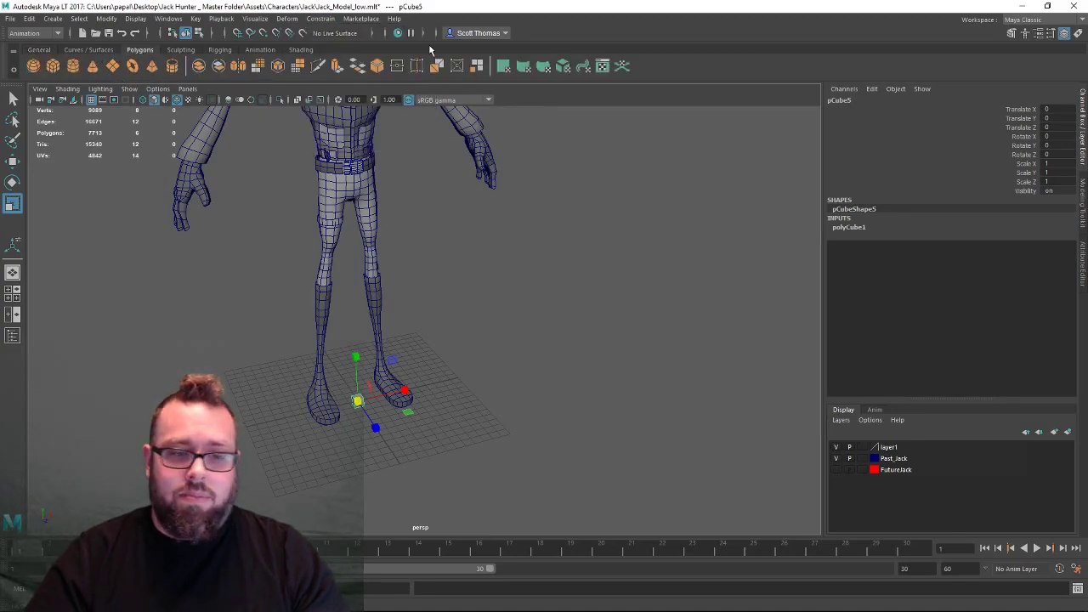
Move the small cube up beside the two heads, to about Translate X 14.7 and Translate Y 44.7, and frame it.
right_click_drag(466, 269, 411, 263, "alt")
left_click_drag(410, 263, 410, 258, "alt")
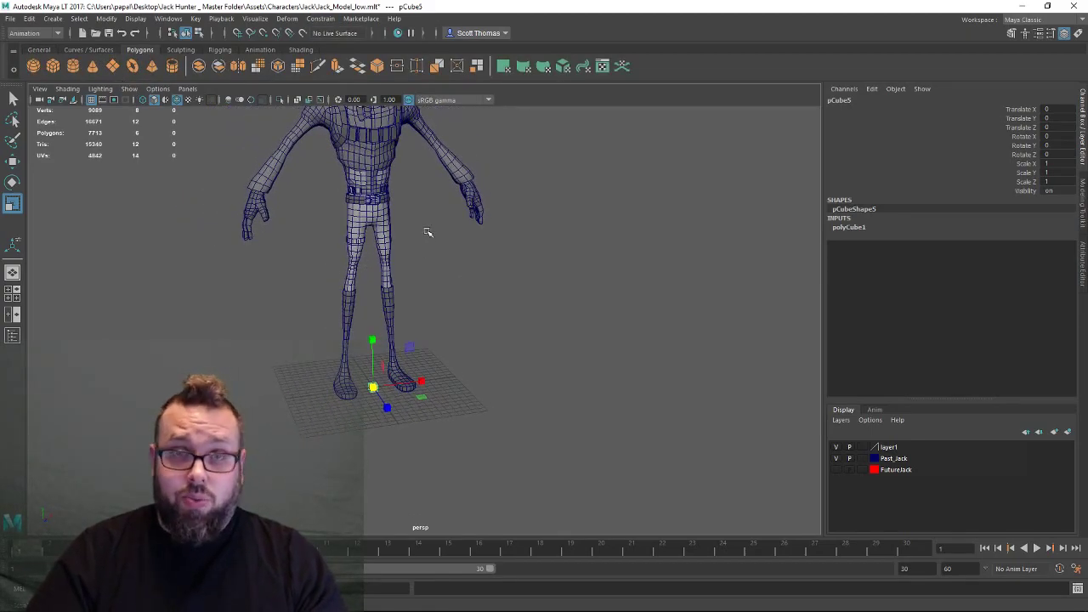
middle_click_drag(427, 231, 429, 278, "alt")
key("w")
left_click_drag(358, 399, 348, 102)
middle_click_drag(410, 215, 388, 382, "alt")
left_click_drag(383, 321, 449, 249)
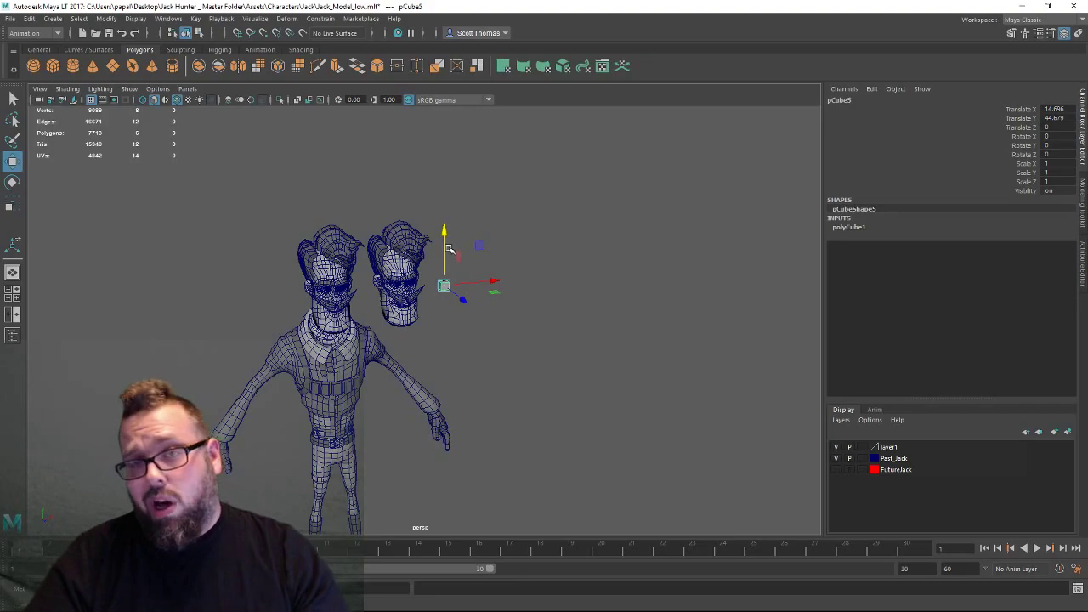
key("f")
right_click_drag(581, 368, 714, 320, "alt")
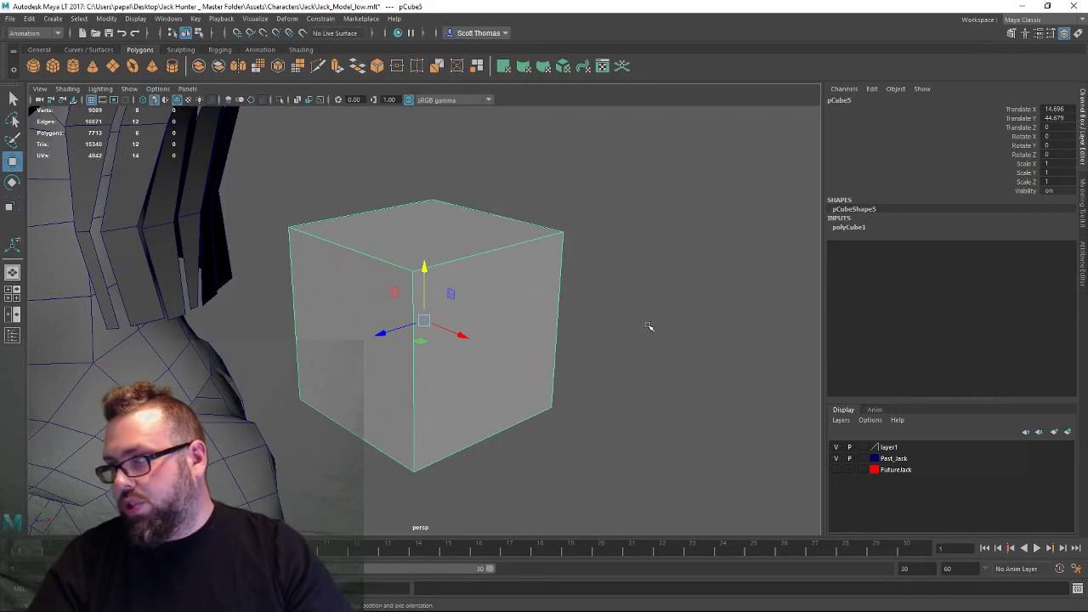
Examine the cube from several angles and compare its size with the grinning head.
left_click_drag(450, 371, 449, 227, "alt")
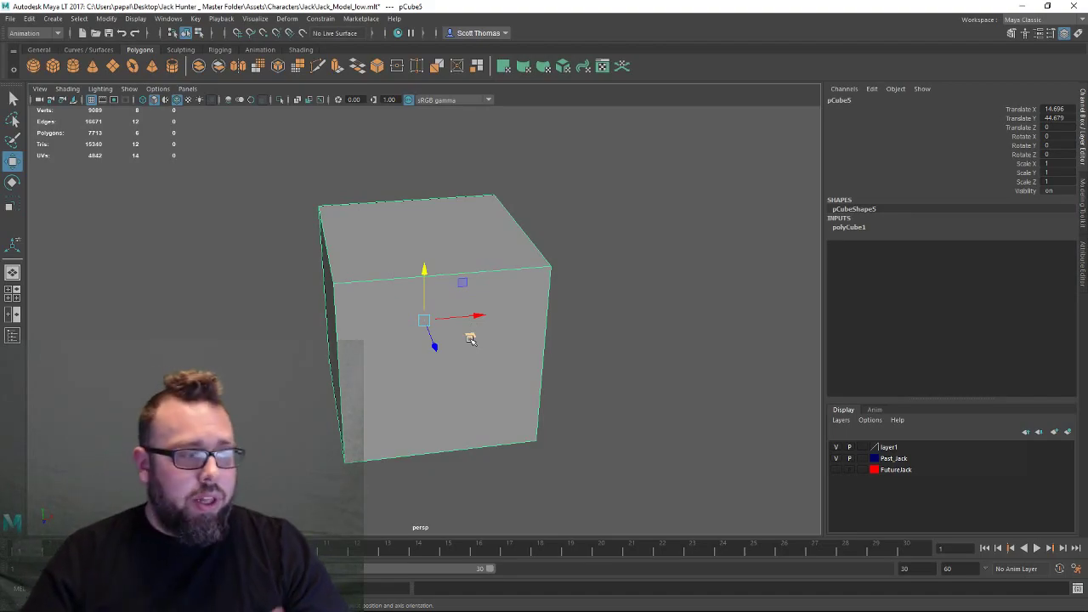
right_click_drag(698, 235, 356, 300, "alt")
left_click_drag(356, 300, 433, 272, "alt")
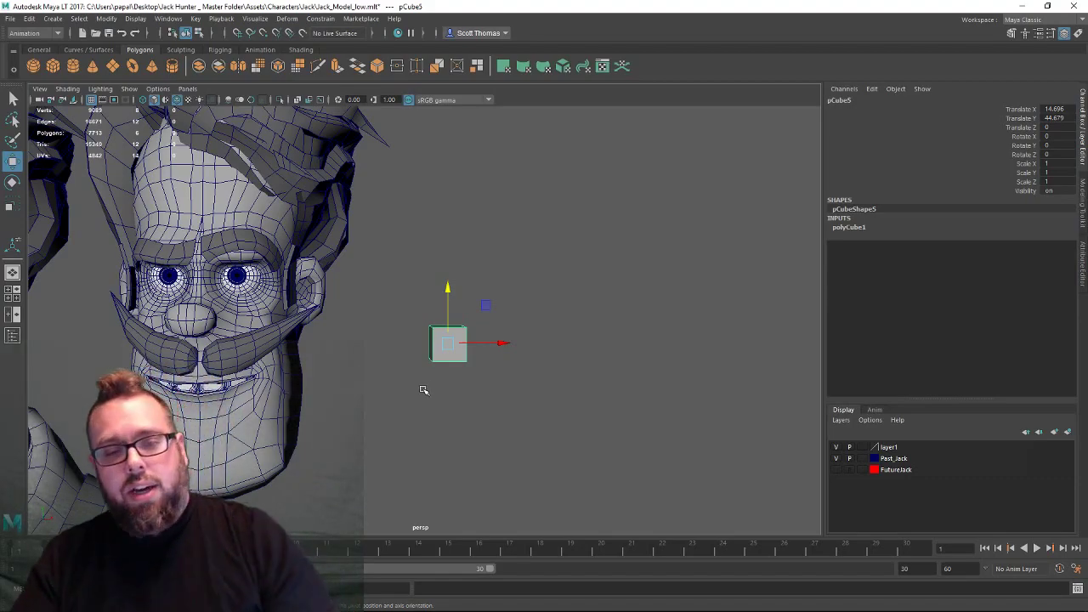
right_click_drag(438, 403, 627, 406, "alt")
left_click_drag(627, 406, 643, 387, "alt")
middle_click_drag(642, 387, 600, 242, "alt")
right_click_drag(600, 242, 640, 313, "alt")
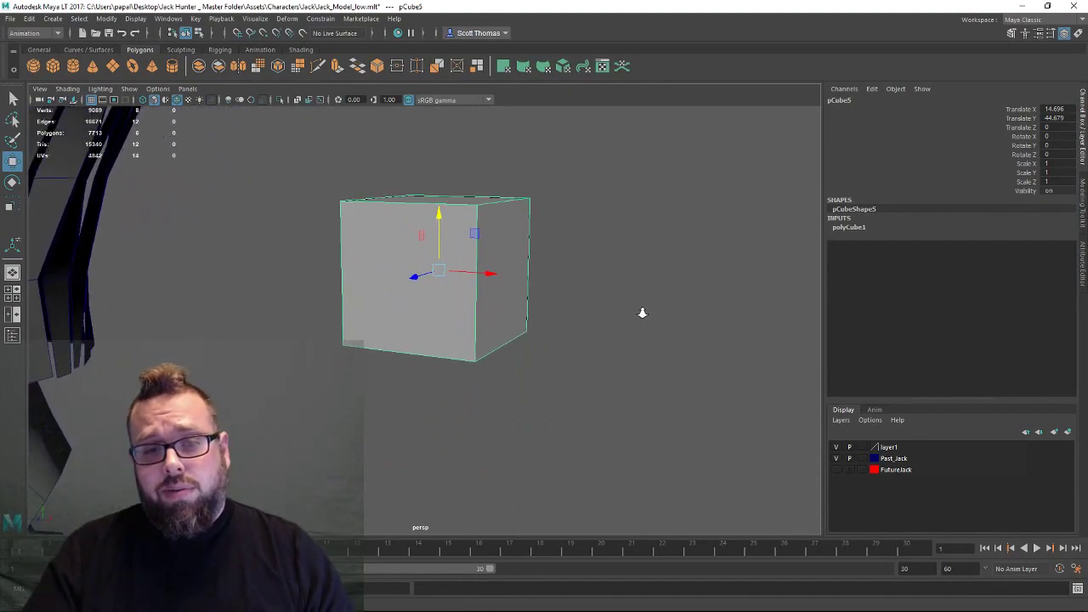
left_click_drag(639, 307, 634, 315, "alt")
middle_click_drag(634, 316, 641, 343, "alt")
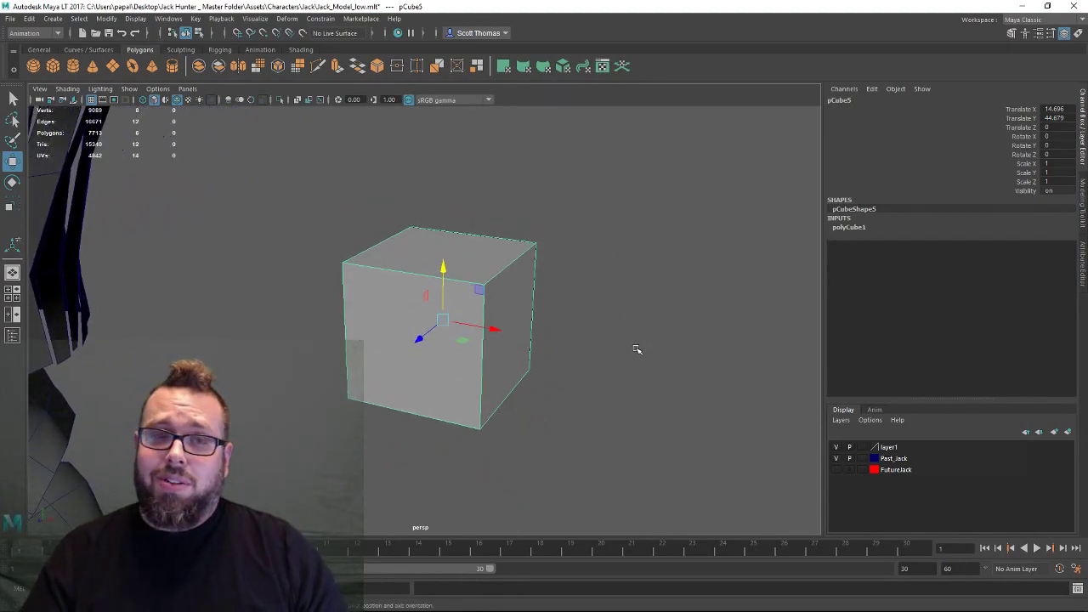
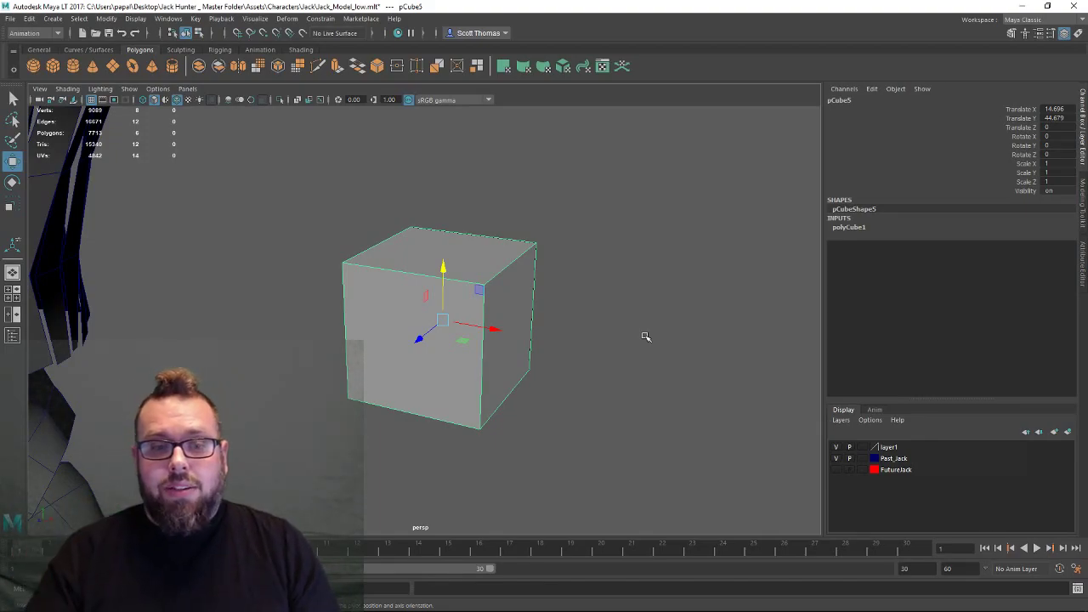
Scale the cube down along its Z axis into a thin, tooth-like slab and deselect it.
left_click_drag(625, 321, 491, 257, "alt")
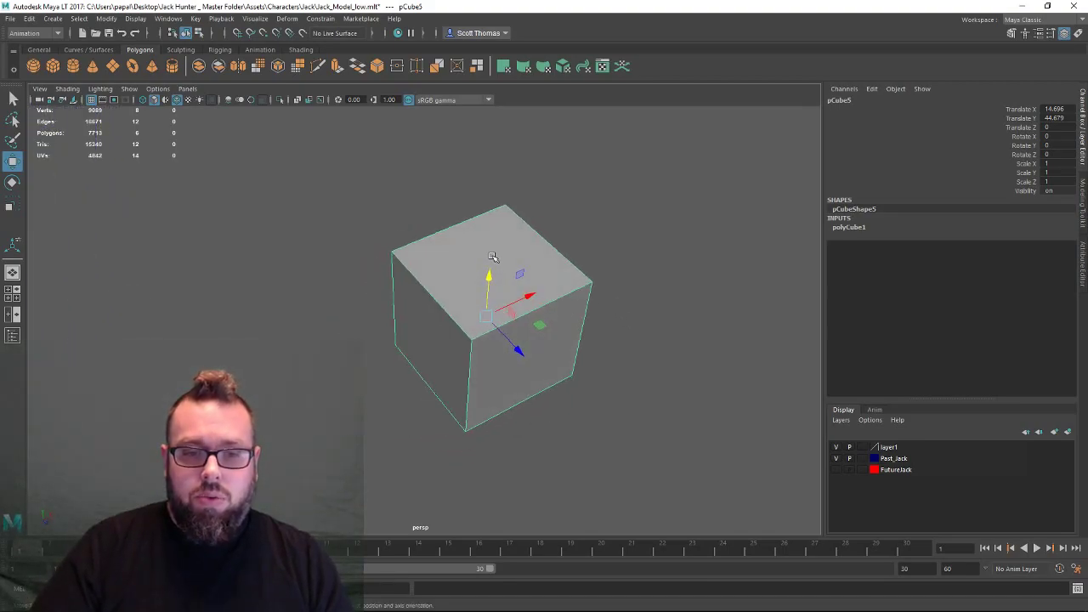
key("r")
left_click_drag(518, 350, 500, 333)
left_click(606, 339)
left_click_drag(621, 357, 456, 339, "alt")
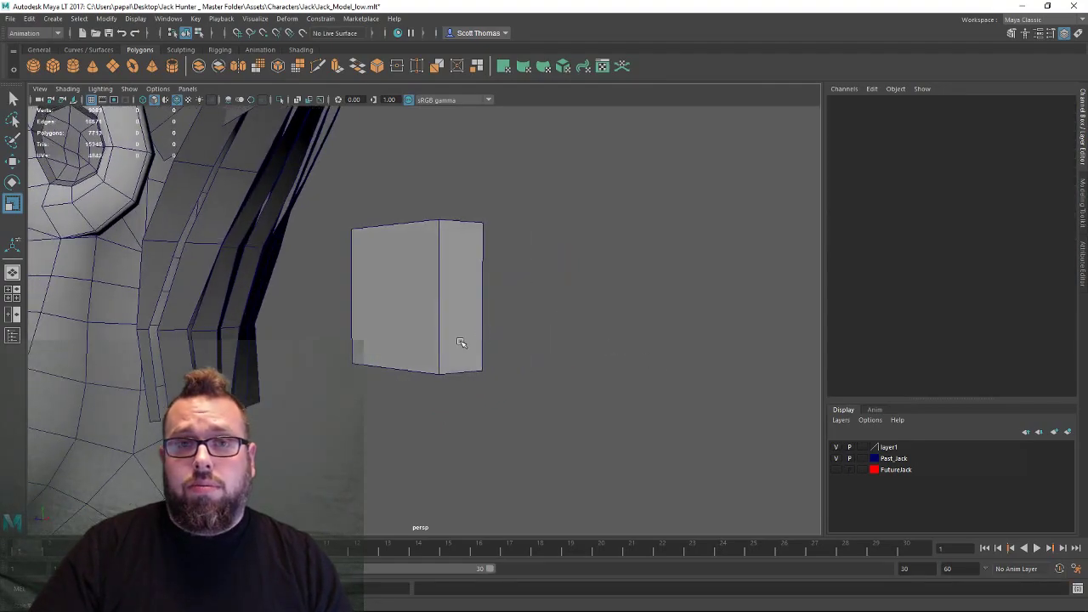
Delete the top face and the back face of the slab.
right_click_drag(457, 340, 513, 369, "alt")
left_click_drag(512, 368, 431, 276, "alt")
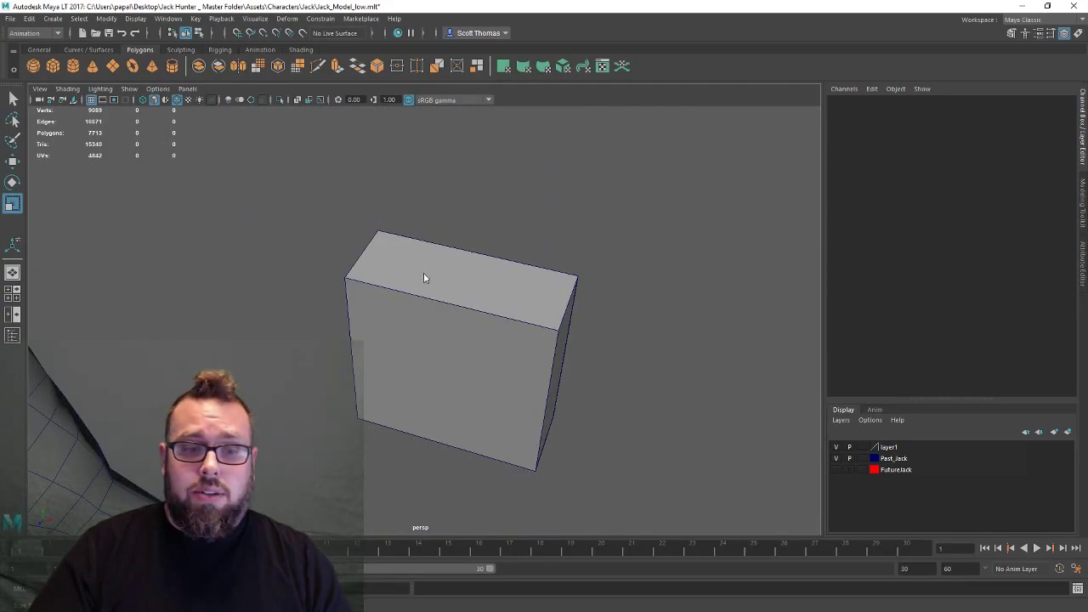
right_click_drag(423, 273, 427, 291)
left_click(451, 270)
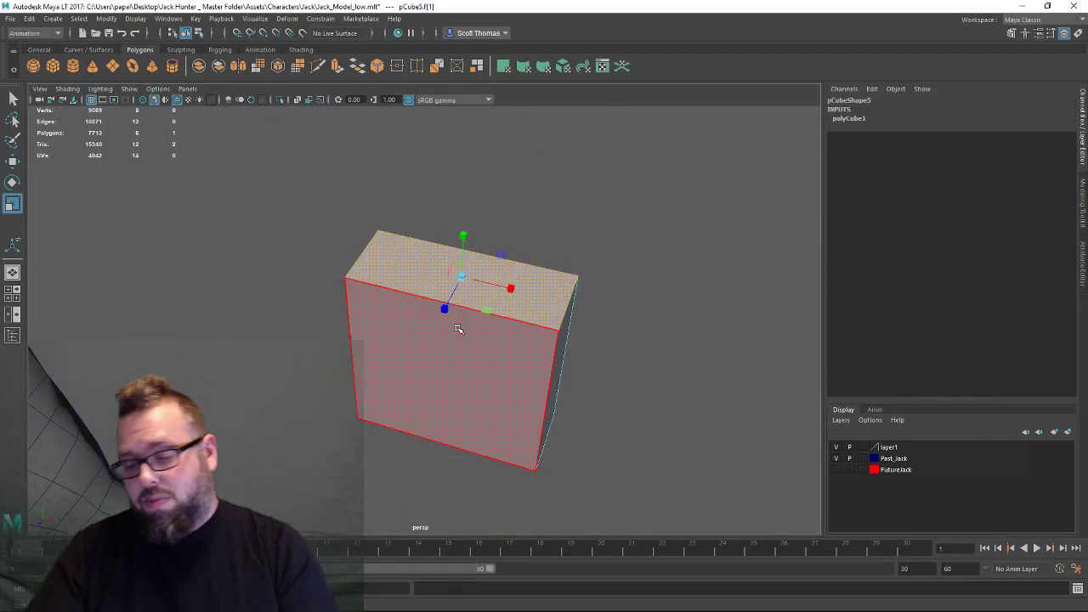
key("Delete")
left_click(473, 275)
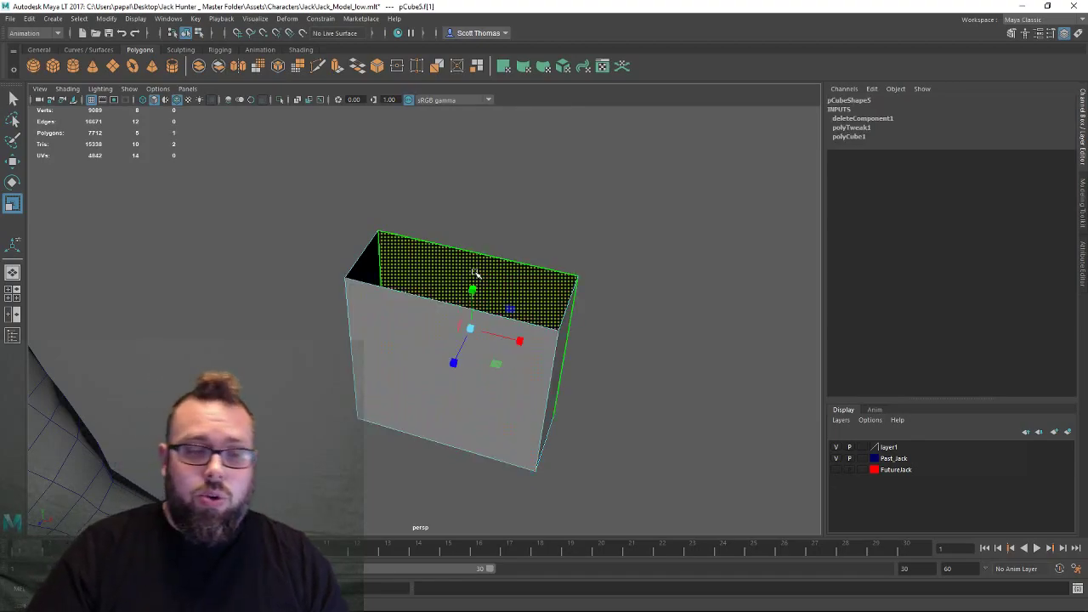
key("Delete")
Examine the opened slab from the front, the side and below.
left_click(554, 365)
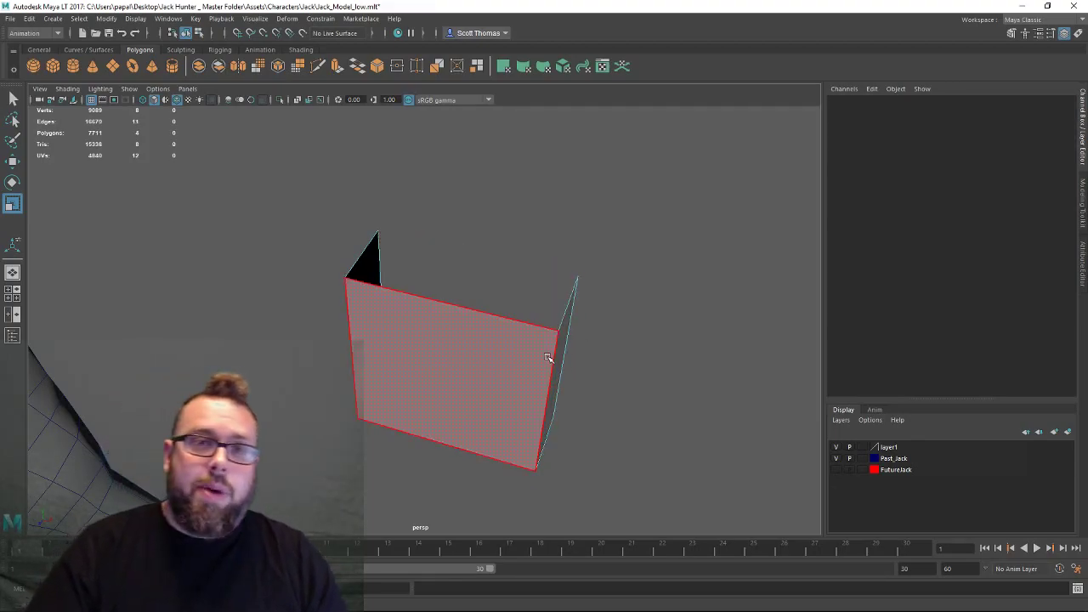
left_click_drag(554, 366, 581, 320, "alt")
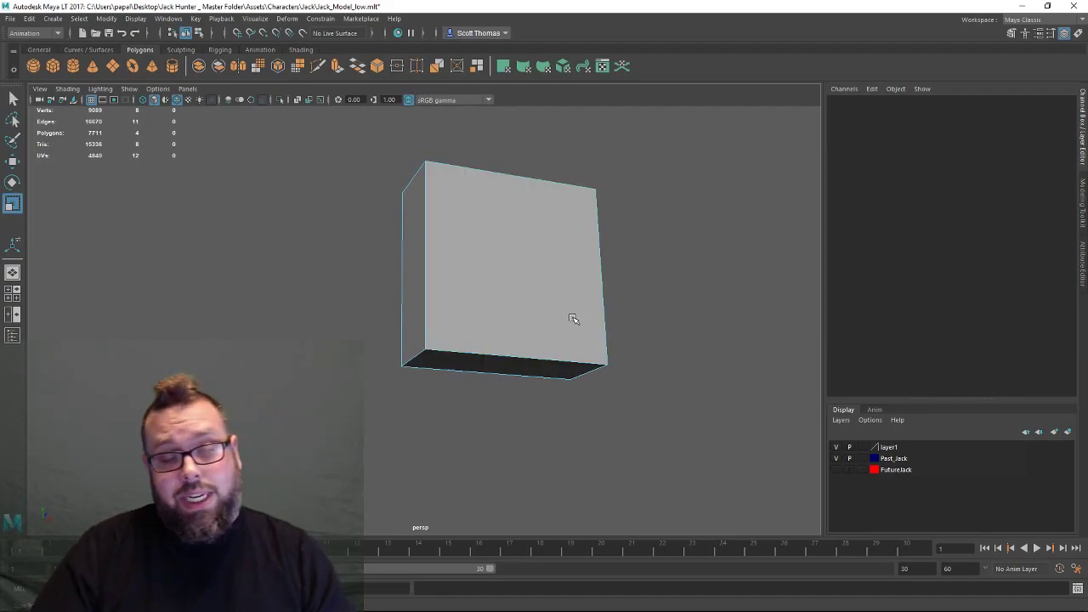
left_click_drag(541, 315, 492, 346, "alt")
key("F8")
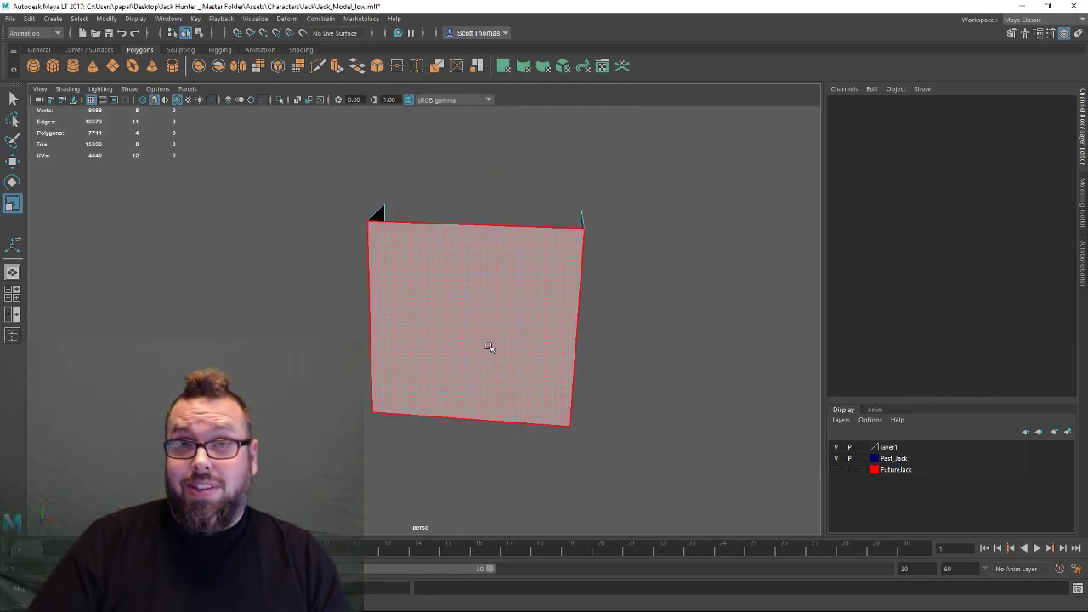
left_click_drag(468, 341, 452, 233, "alt")
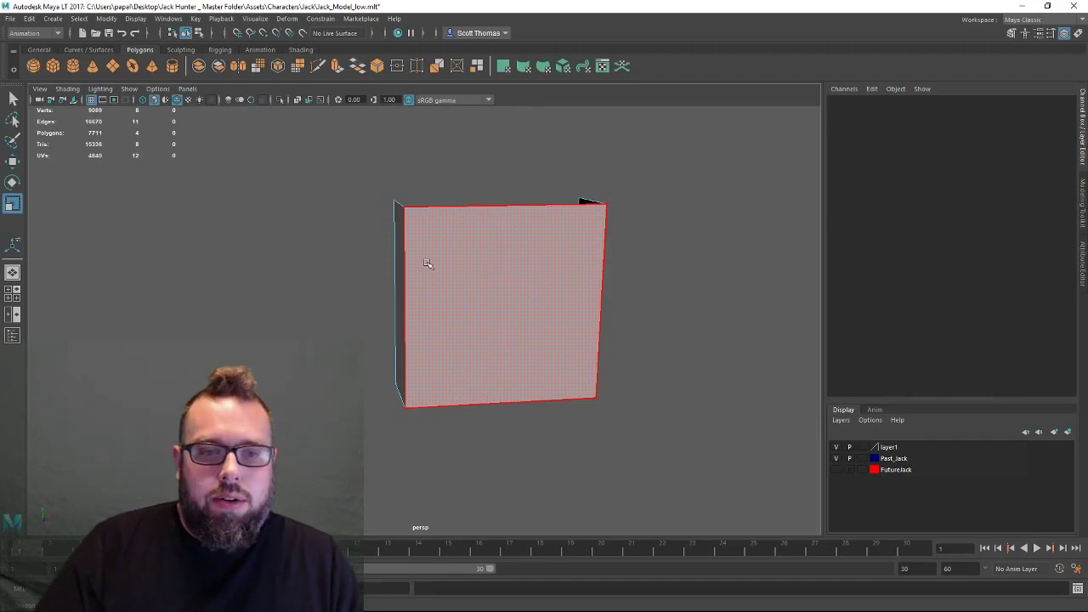
left_click_drag(428, 265, 374, 286, "alt")
right_click_drag(371, 289, 476, 317, "alt")
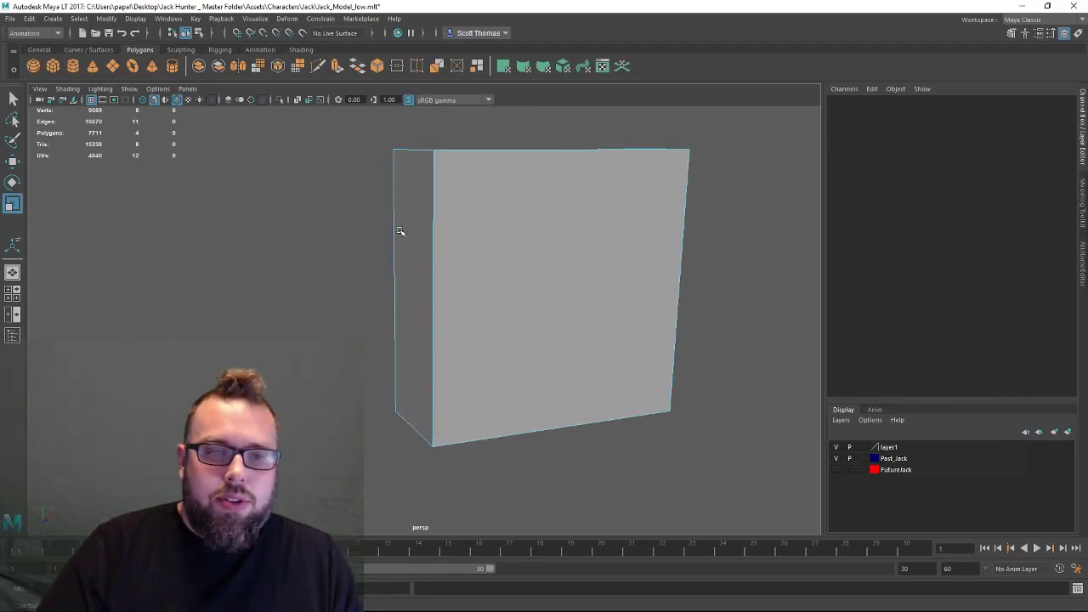
Try to bevel the short upper edge of the opened slab's side.
right_click_drag(484, 246, 446, 240, "alt")
left_click_drag(446, 240, 450, 259, "alt")
right_click_drag(428, 233, 417, 207)
left_click(416, 219)
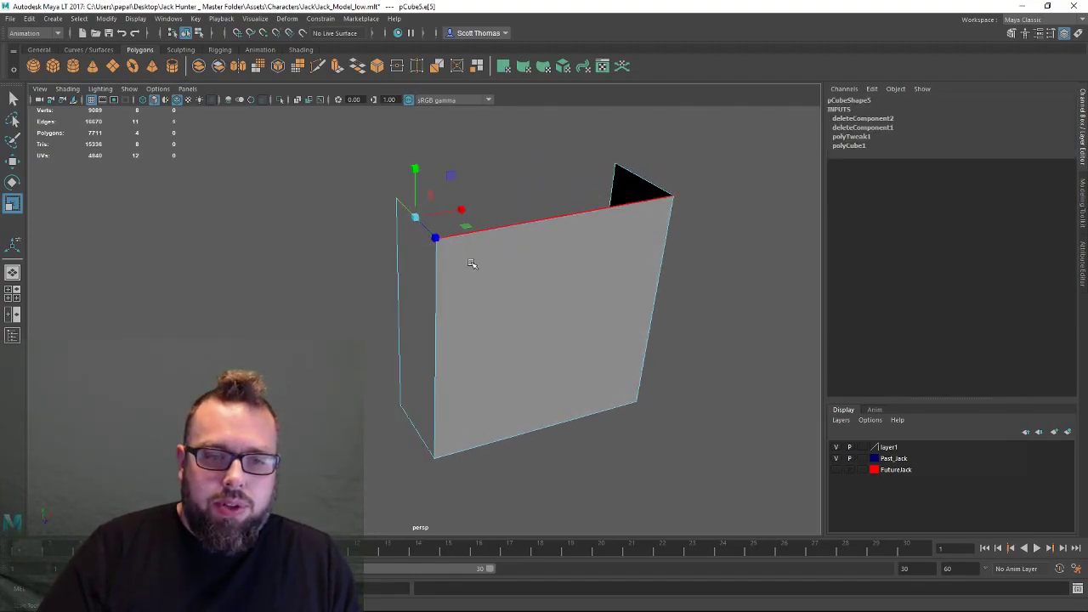
right_click(553, 273, "shift")
left_click(590, 273)
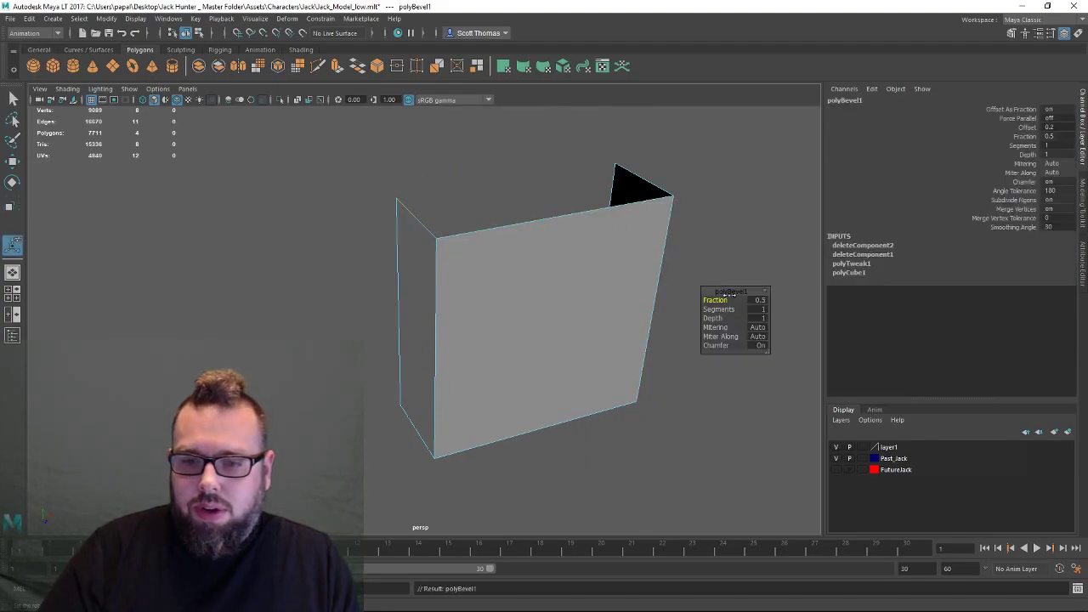
Undo the edge bevel and both face deletions on the slab.
key("ctrl+z")
key("ctrl+z")
key("ctrl+z")
key("ctrl+z")
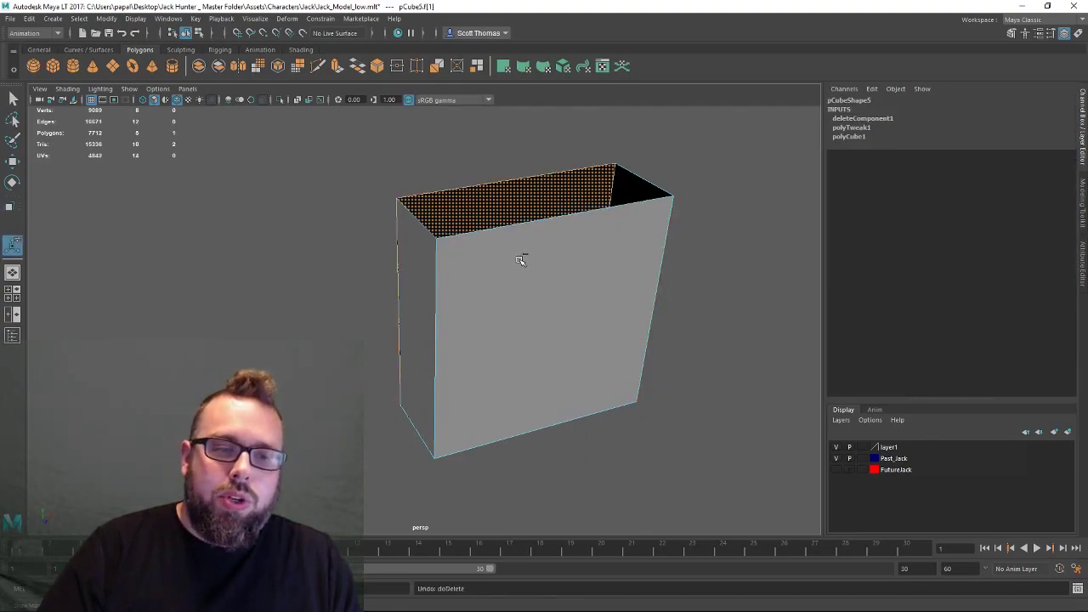
left_click_drag(528, 271, 539, 265, "alt")
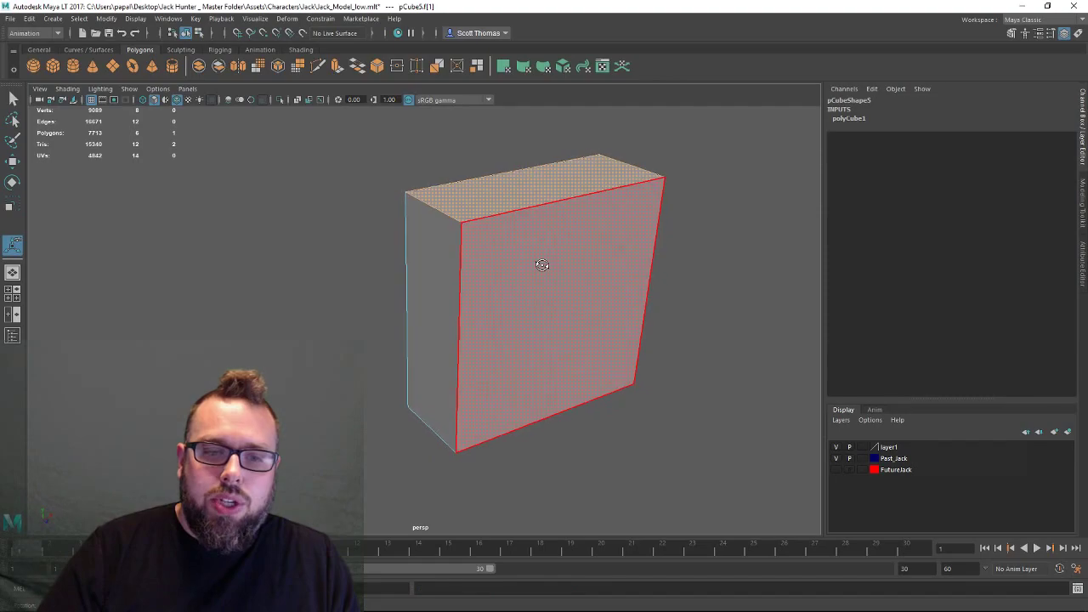
Bevel the two short upper edges of the slab with a Fraction of 0.5.
left_click(439, 224)
right_click_drag(448, 231, 447, 211)
left_click(446, 213)
left_click_drag(692, 227, 639, 253, "alt")
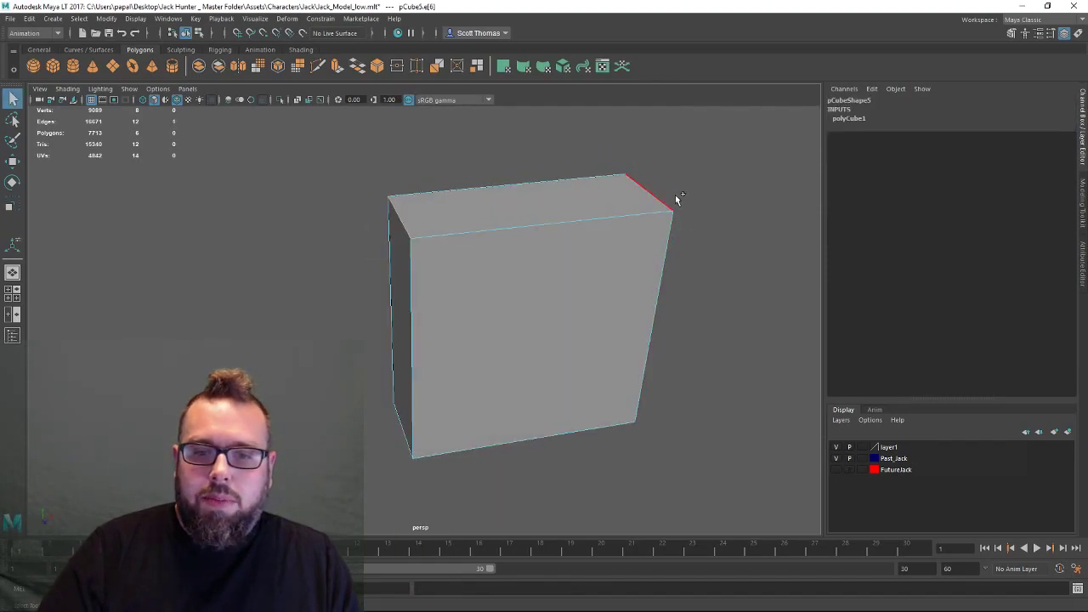
left_click(661, 194, "shift")
left_click_drag(590, 287, 471, 279, "alt")
right_click_drag(260, 240, 298, 238, "shift")
left_click_drag(282, 333, 286, 315, "alt")
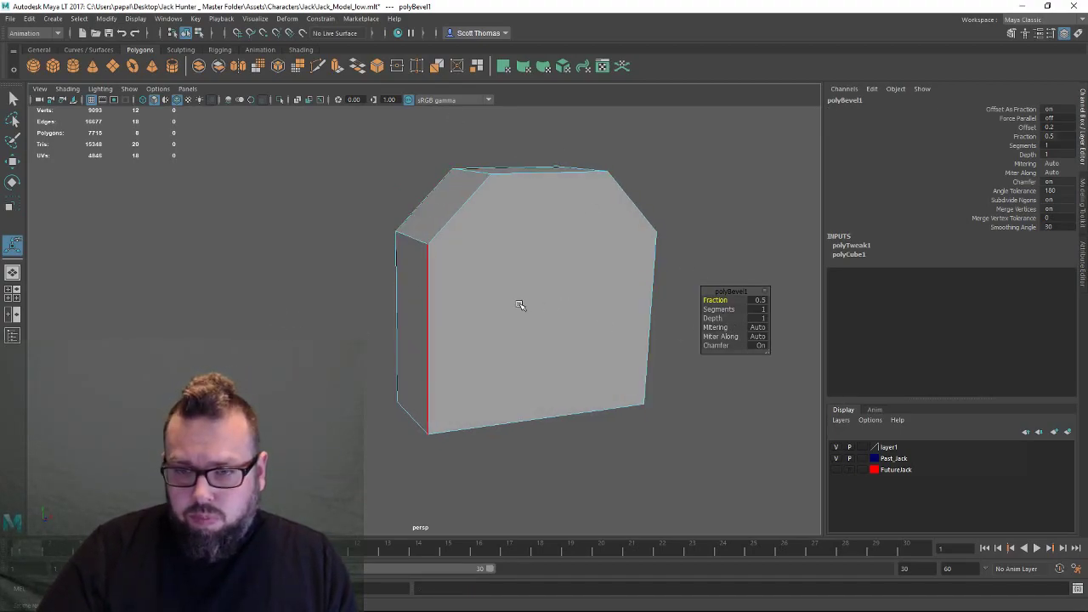
Arrange the reference photo Syndome_Teeth.jpg beside a narrowed modelling window and widen the viewport showing the tooth.
double_click(882, 8)
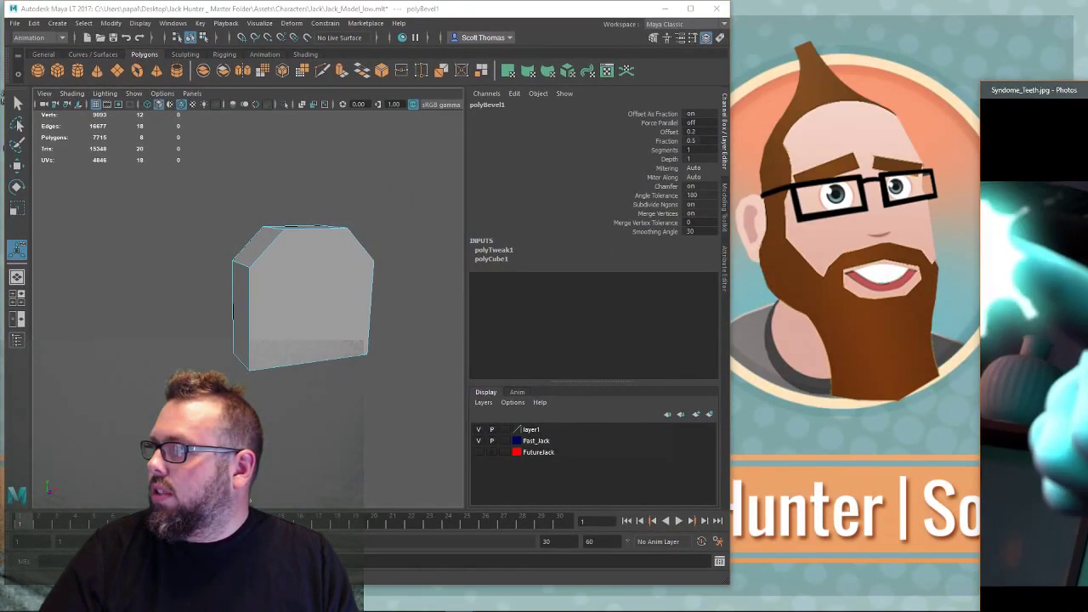
left_click_drag(977, 315, 1087, 315)
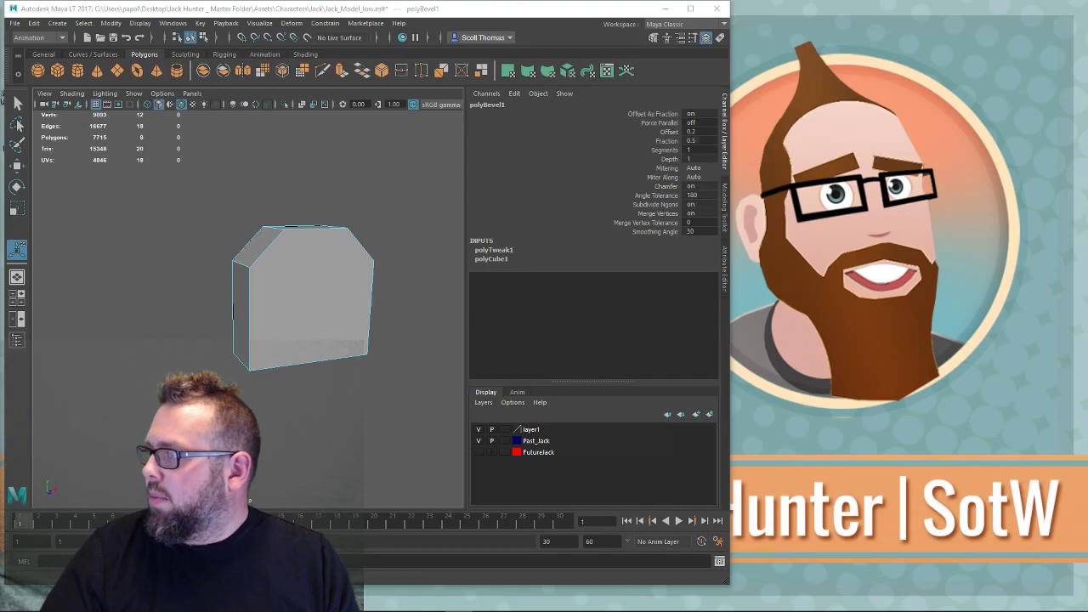
left_click_drag(1087, 55, 956, 17)
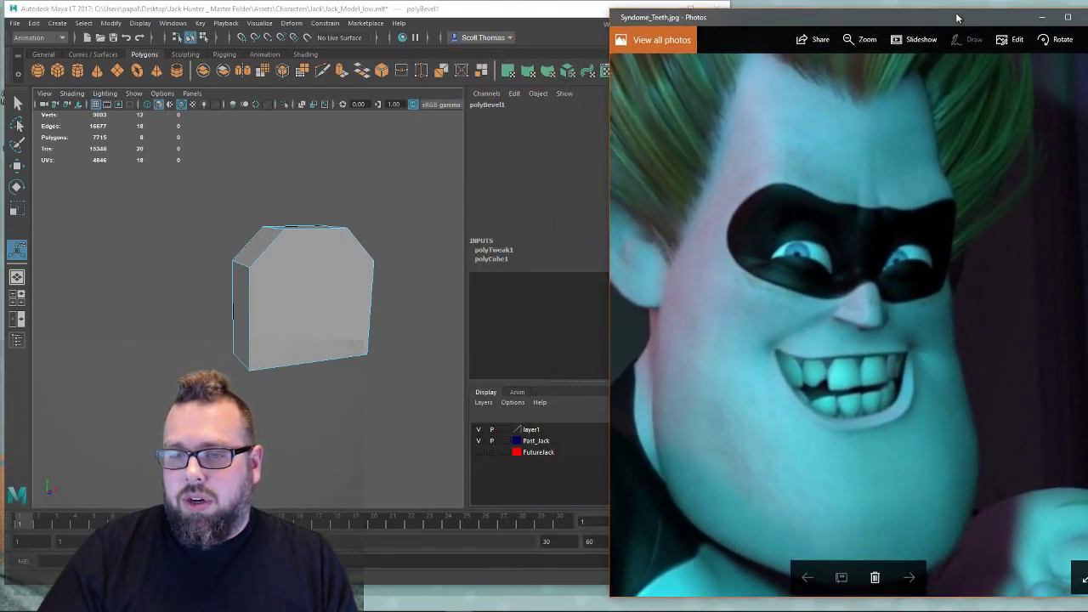
left_click(370, 280)
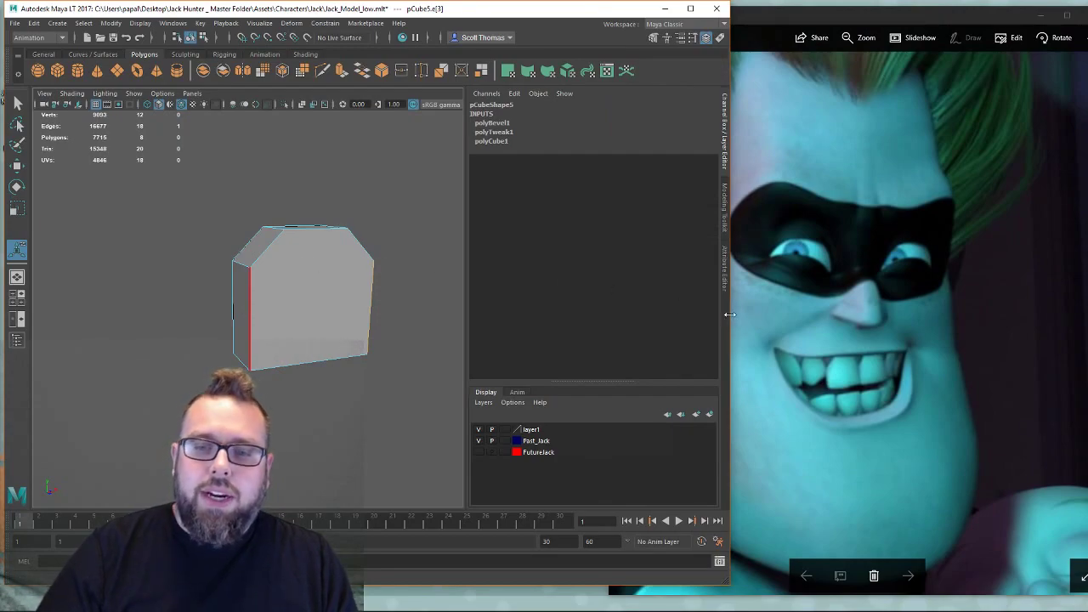
left_click_drag(728, 318, 627, 323)
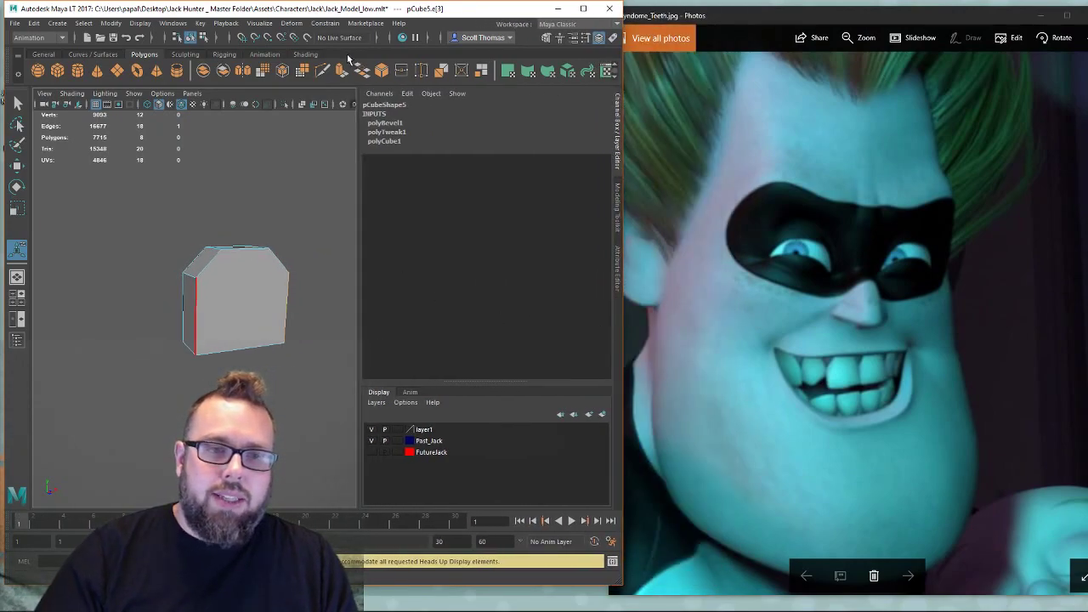
left_click_drag(360, 158, 495, 161)
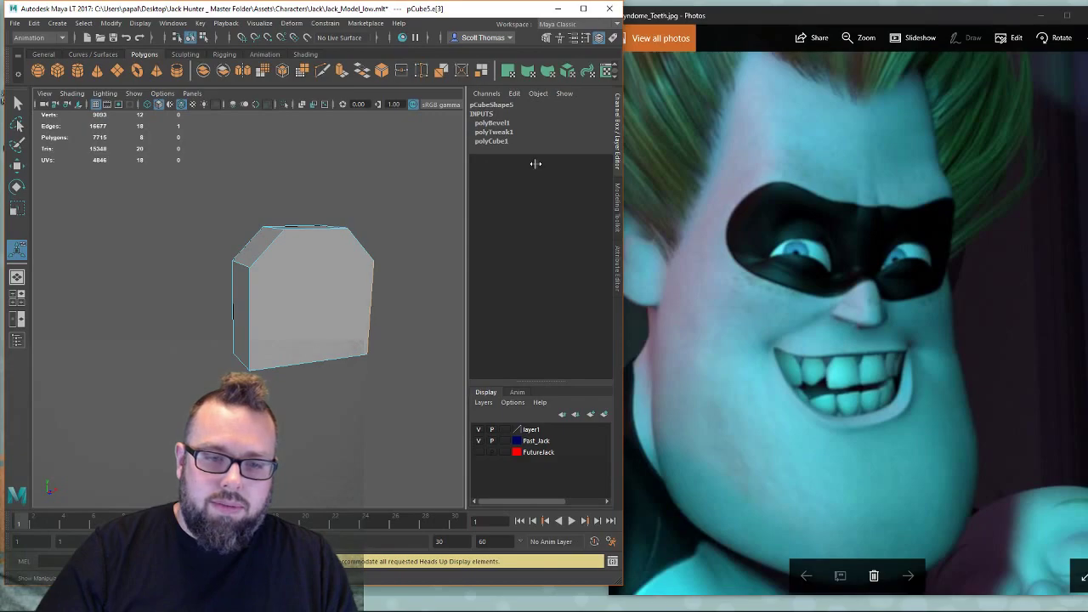
Move the slab's lower back edge forward along its depth so the tooth tapers to a thinner base.
middle_click_drag(338, 274, 307, 300, "alt")
right_click_drag(279, 289, 379, 313, "alt")
left_click_drag(339, 316, 446, 365, "alt")
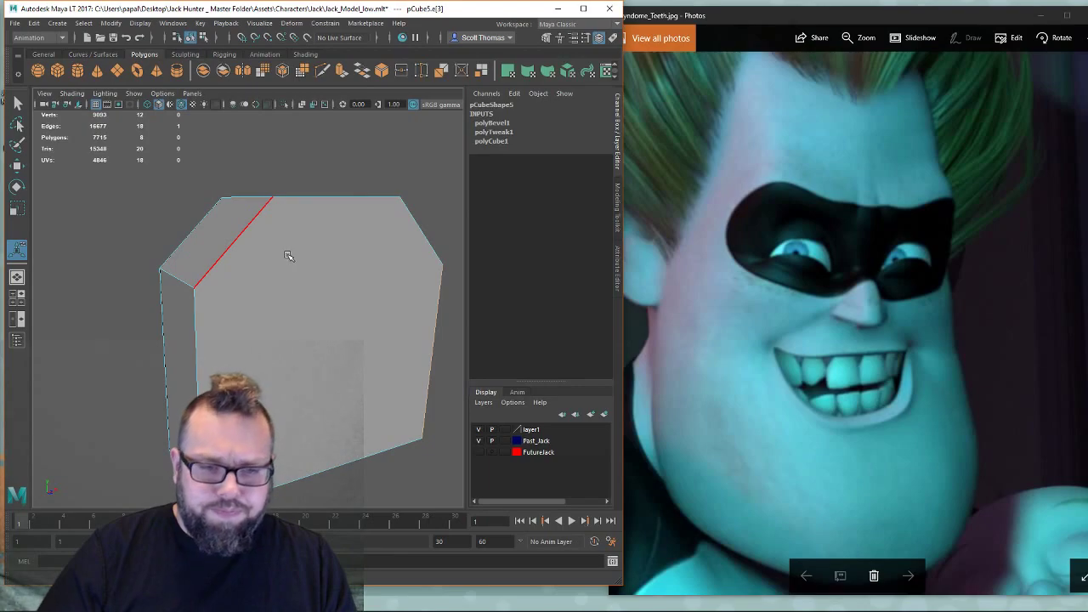
left_click_drag(324, 252, 296, 244, "alt")
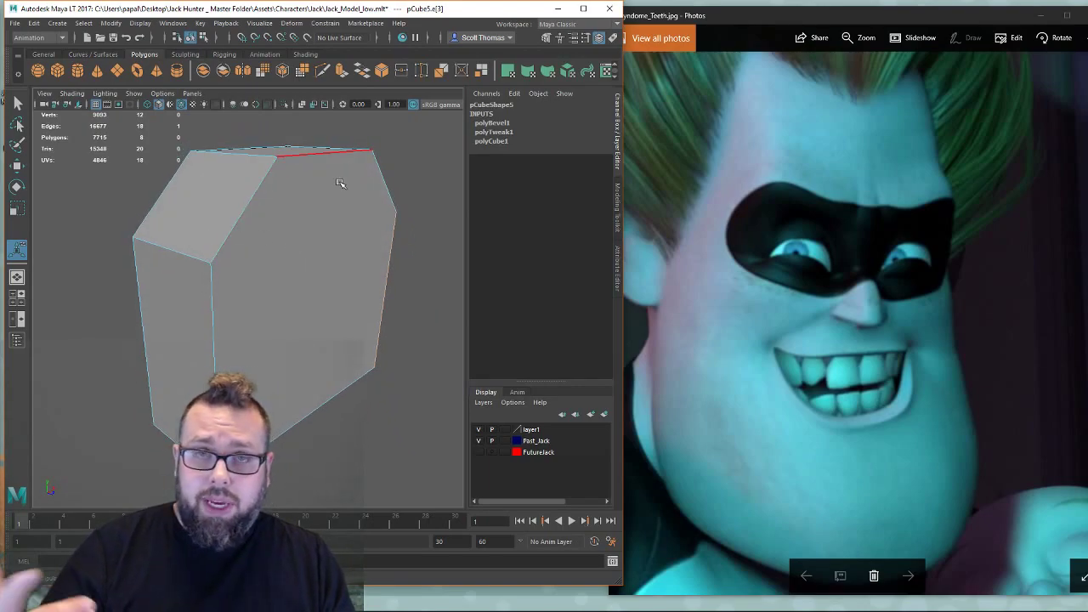
left_click_drag(437, 369, 357, 303, "alt")
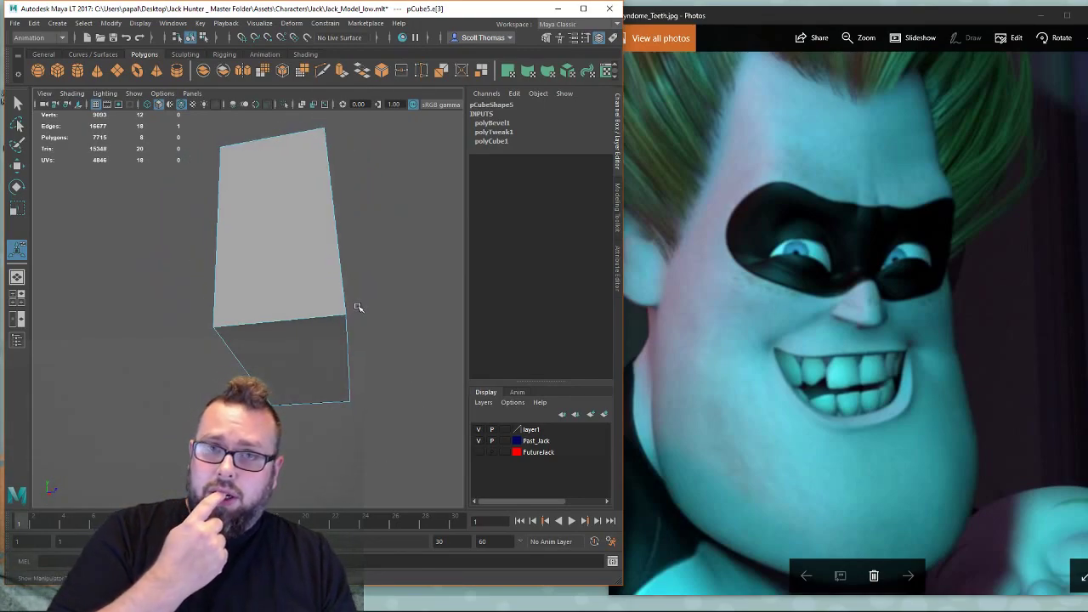
left_click_drag(371, 187, 238, 140, "alt")
left_click_drag(290, 194, 320, 262, "alt")
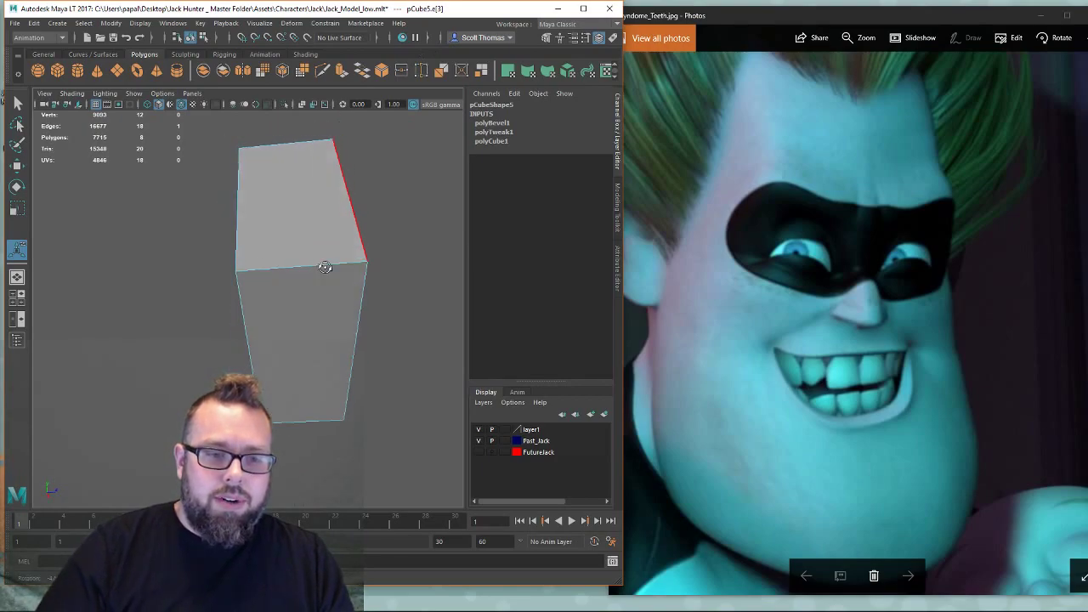
left_click(254, 352)
key("w")
left_click_drag(298, 357, 360, 347)
left_click_drag(376, 240, 318, 281, "alt")
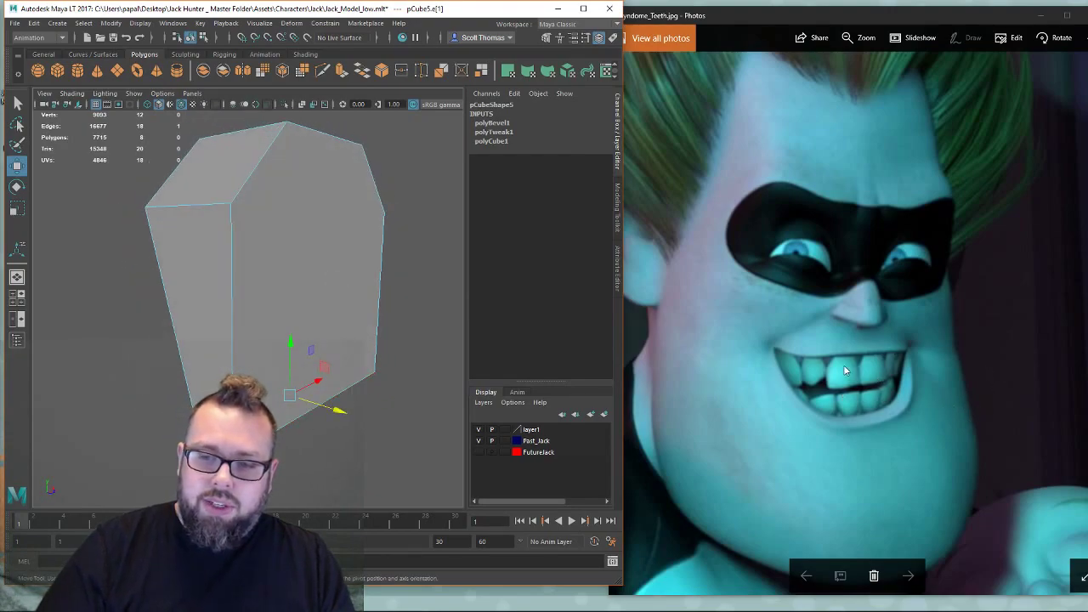
Lower the bottom edge of the tooth's left slanted corner to lengthen the slope on that side.
left_click_drag(296, 165, 287, 179, "alt")
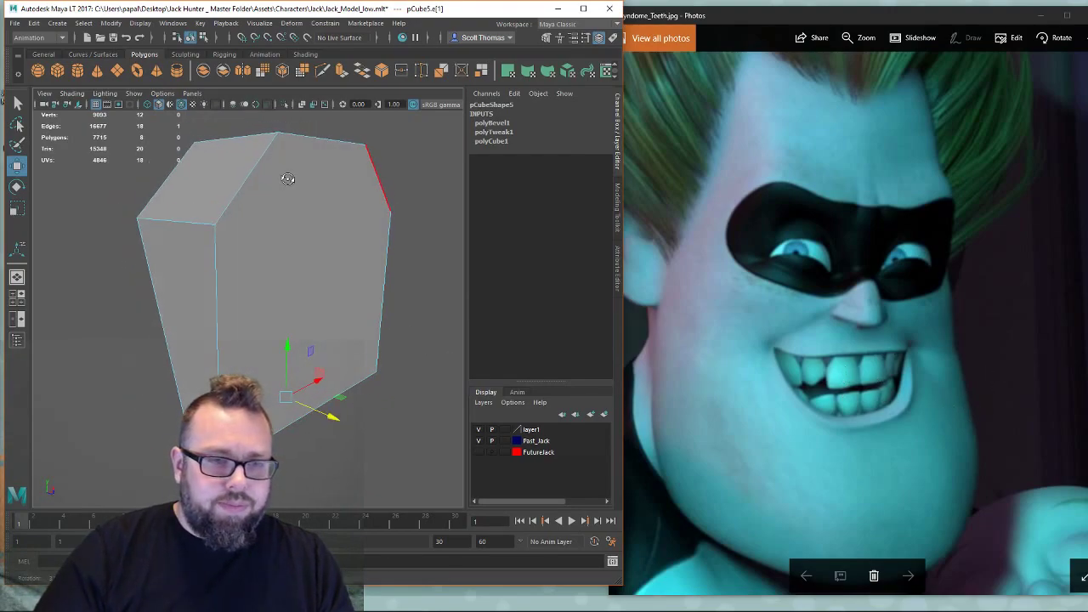
left_click(186, 218)
left_click_drag(319, 270, 277, 277, "alt")
left_click_drag(132, 164, 255, 234)
scroll(238, 216, "down", 4)
scroll(269, 211, "up", 2)
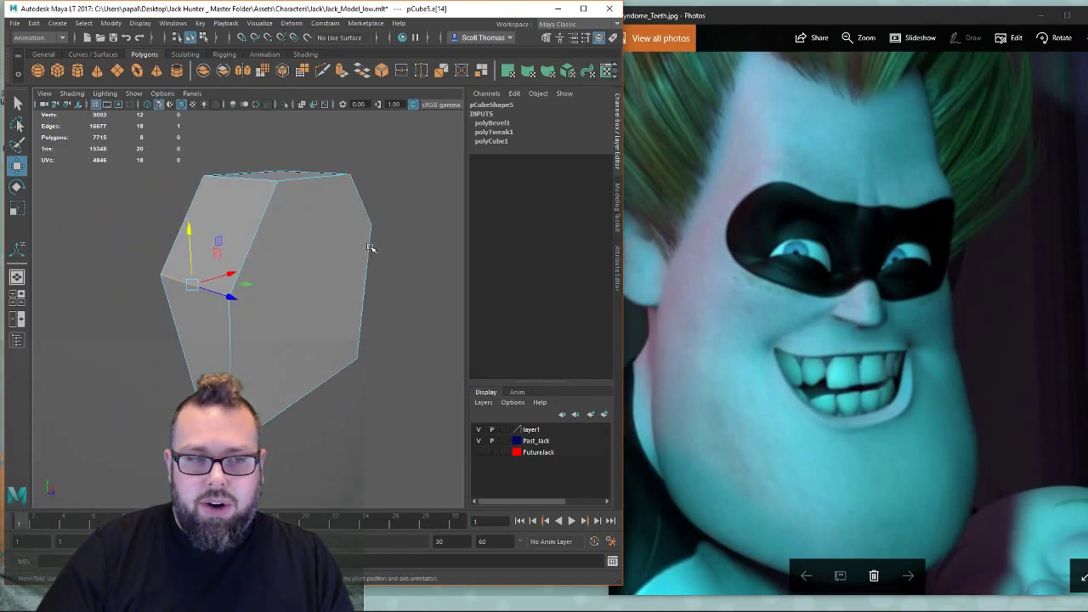
Bevel the top, slanted and vertical side edges around the tooth's front face with a Fraction of 0.5.
right_click_drag(231, 231, 244, 211)
left_click(273, 217)
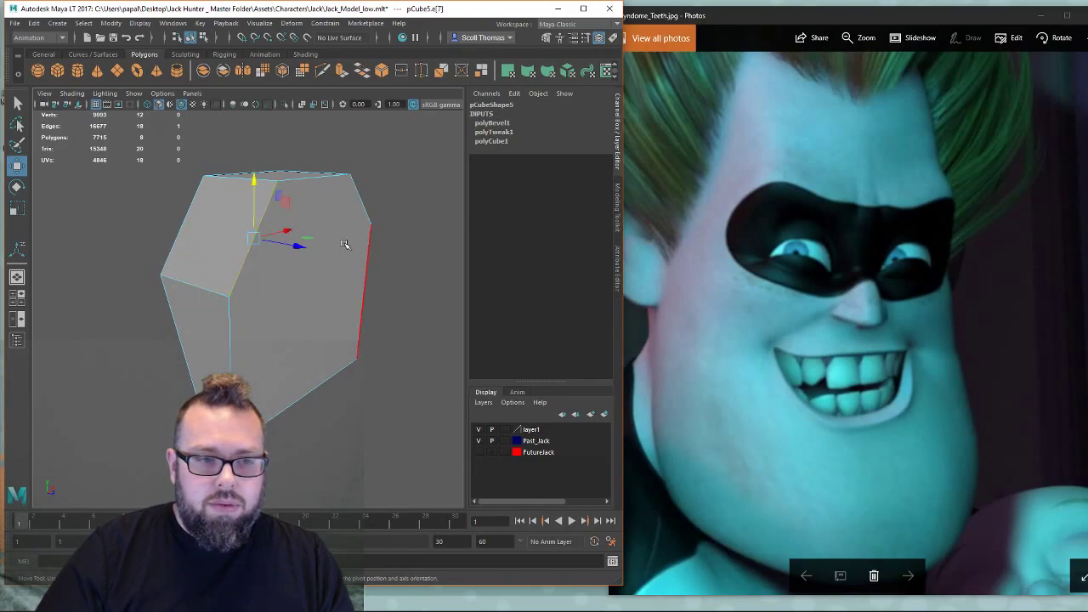
left_click(78, 23)
left_click(77, 23)
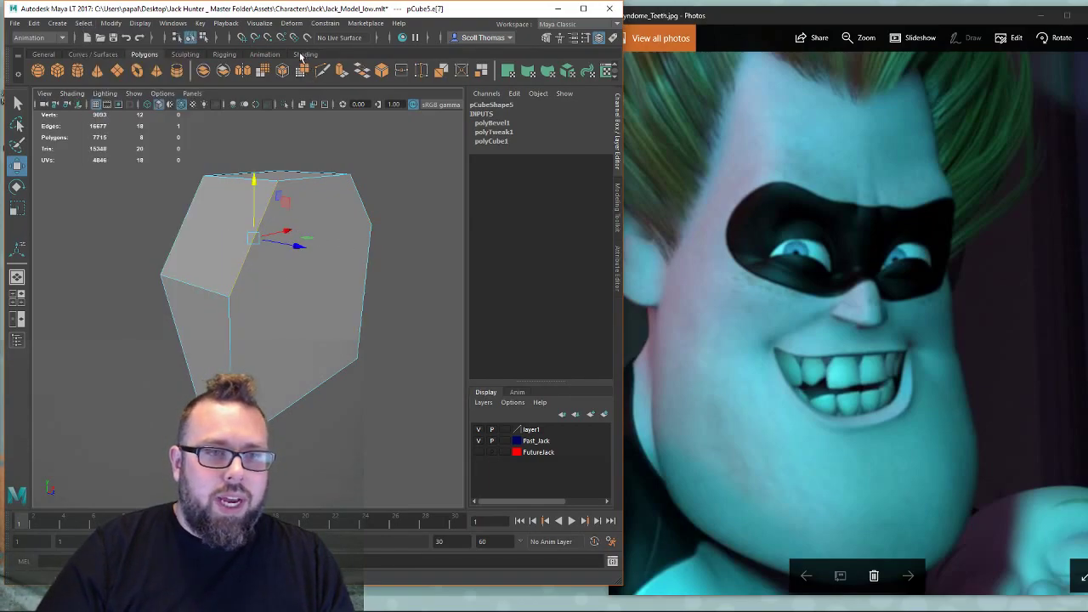
left_click(43, 55)
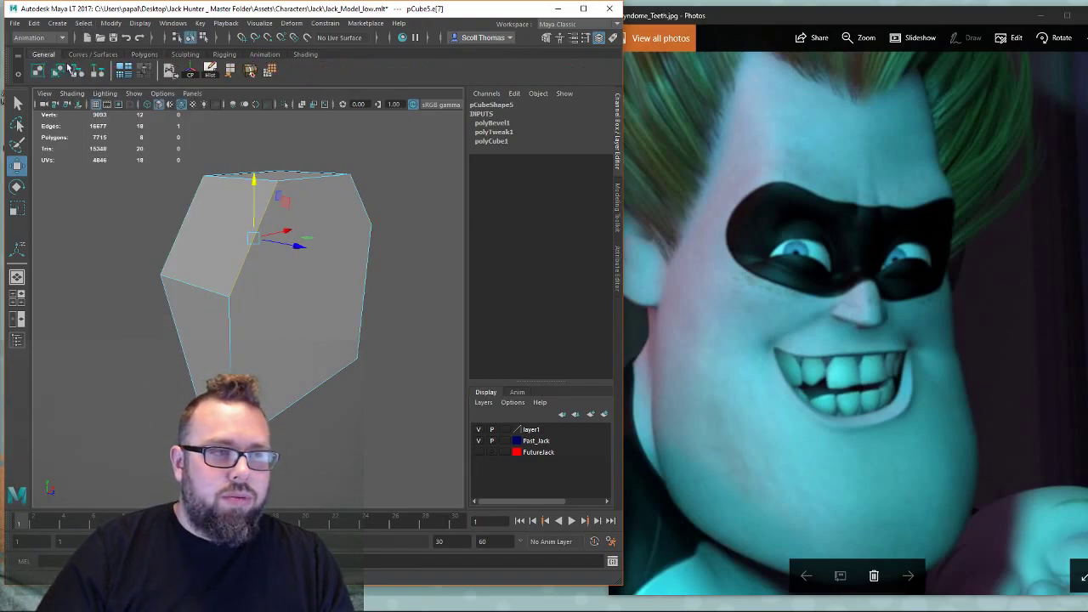
left_click(248, 73)
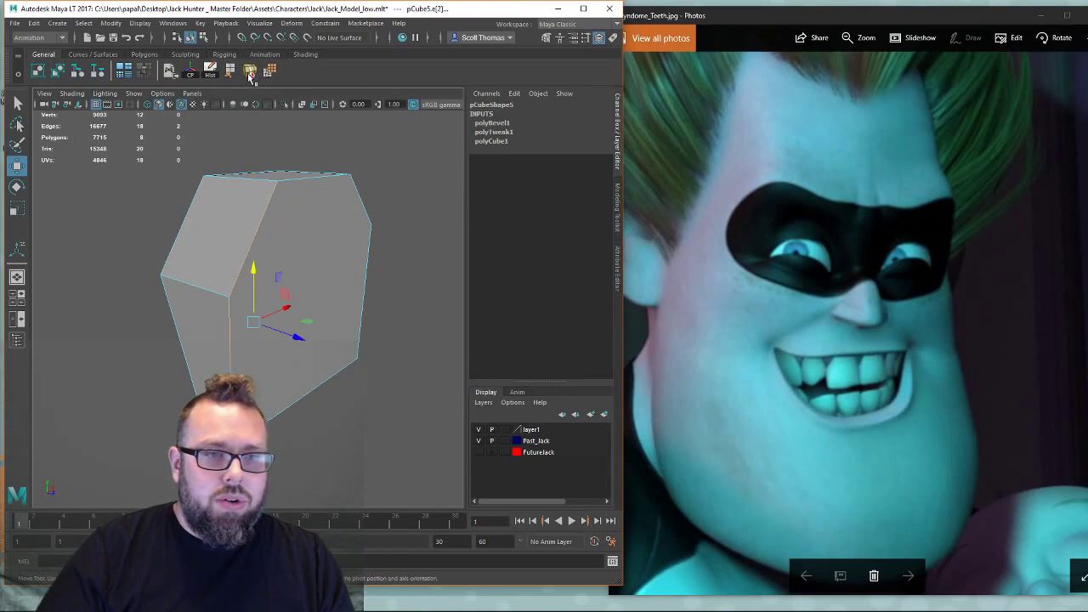
left_click(336, 178, "shift")
double_click(325, 186, "shift")
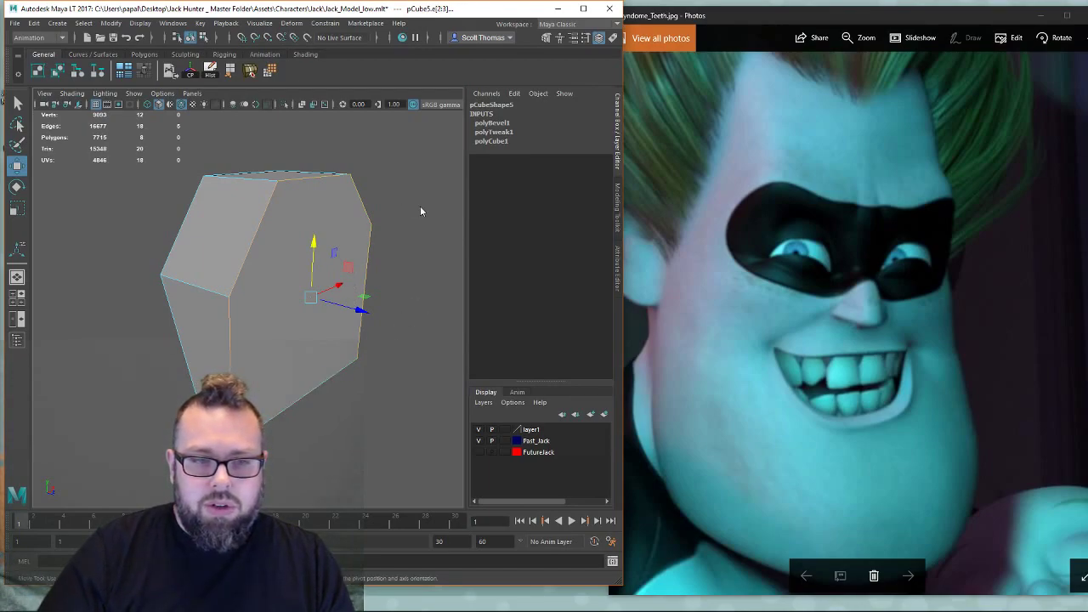
right_click_drag(421, 207, 456, 210, "ctrl")
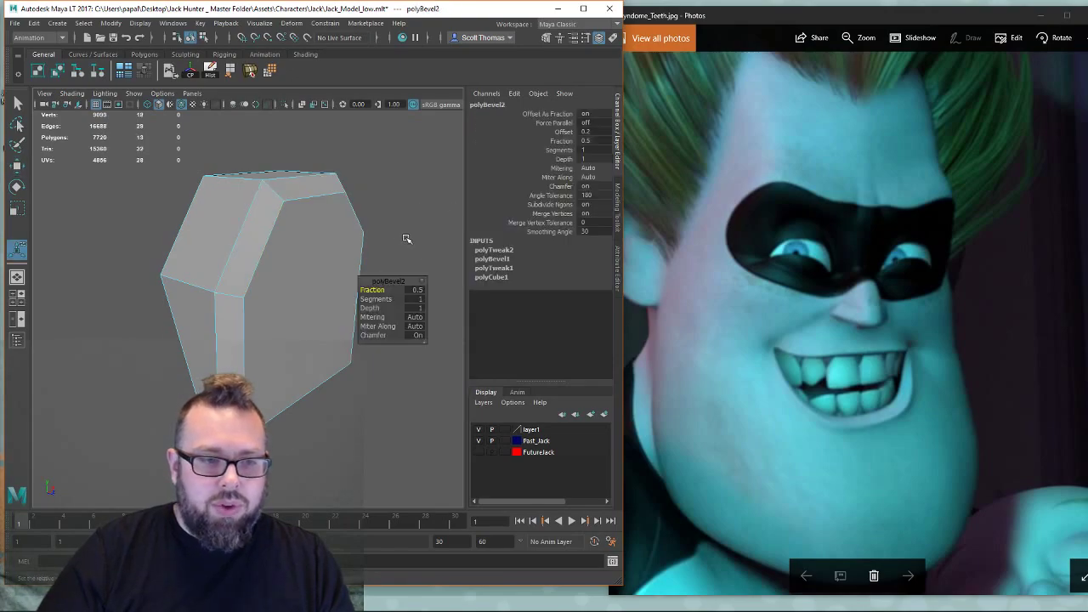
mouse_move(406, 239)
left_mouse_down("alt")
mouse_move(386, 236)
mouse_move(405, 236)
left_mouse_up("alt")
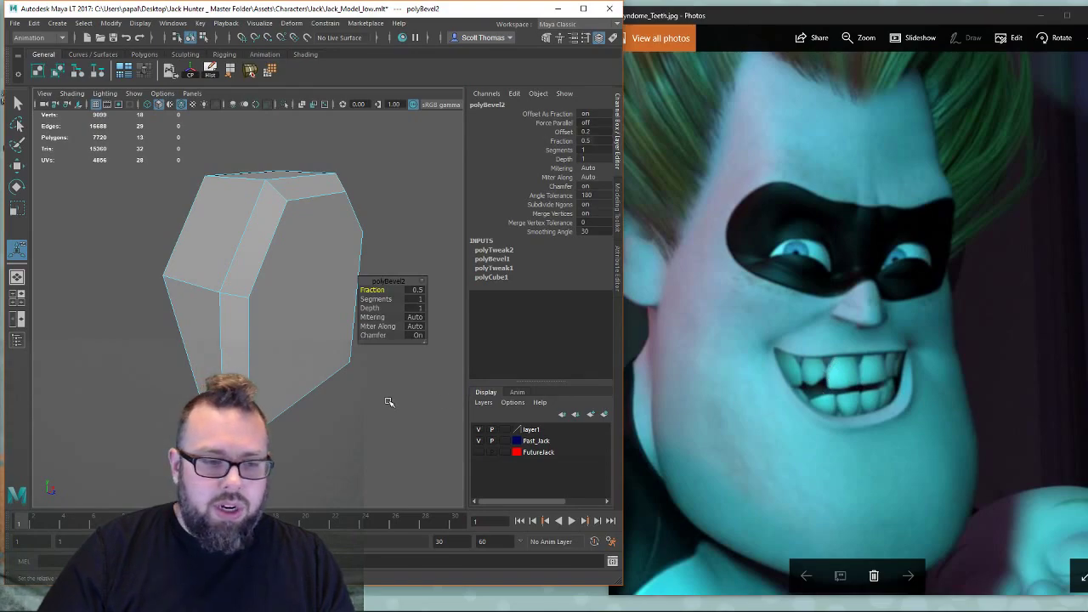
Collapse the short bottom edge of the left bevel strip to a single point and deselect the tooth.
left_click_drag(388, 402, 182, 202, "alt")
left_click_drag(248, 271, 250, 279, "alt")
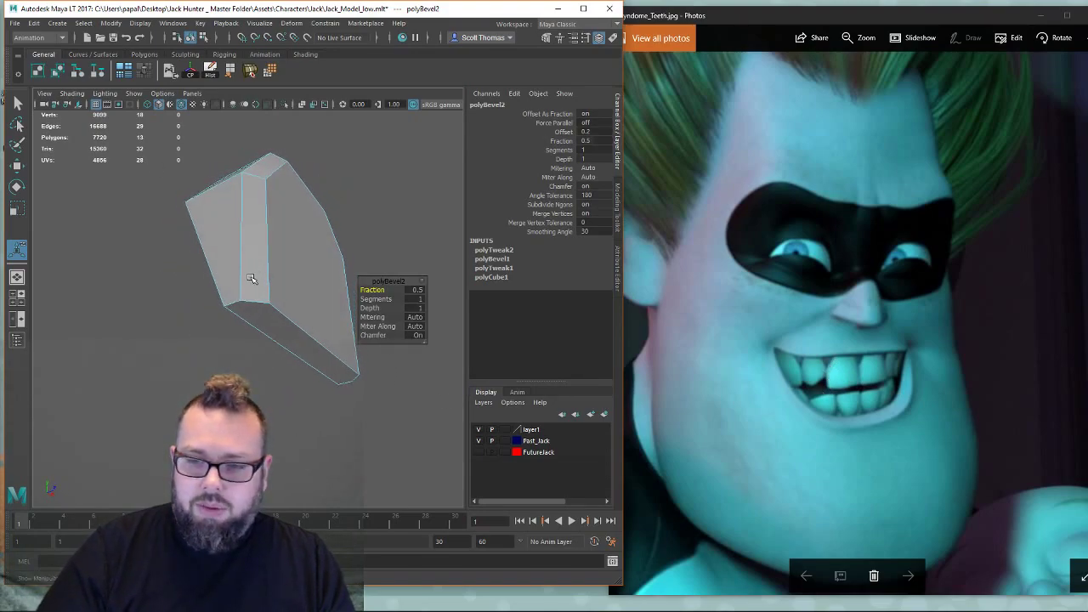
right_click_drag(250, 278, 317, 295, "alt")
left_click(265, 296)
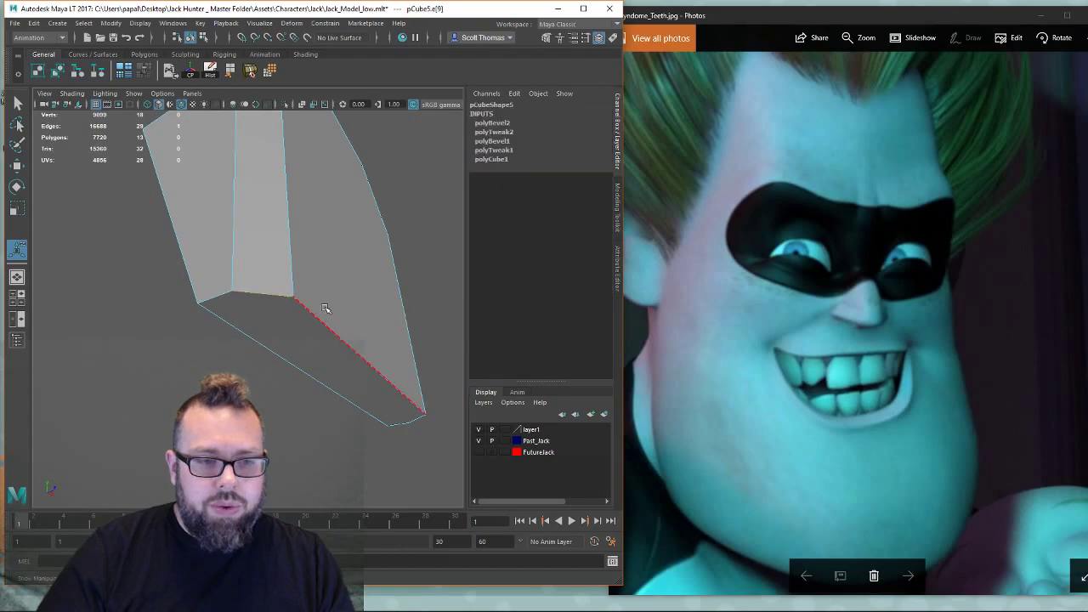
right_click_drag(366, 232, 460, 192, "shift")
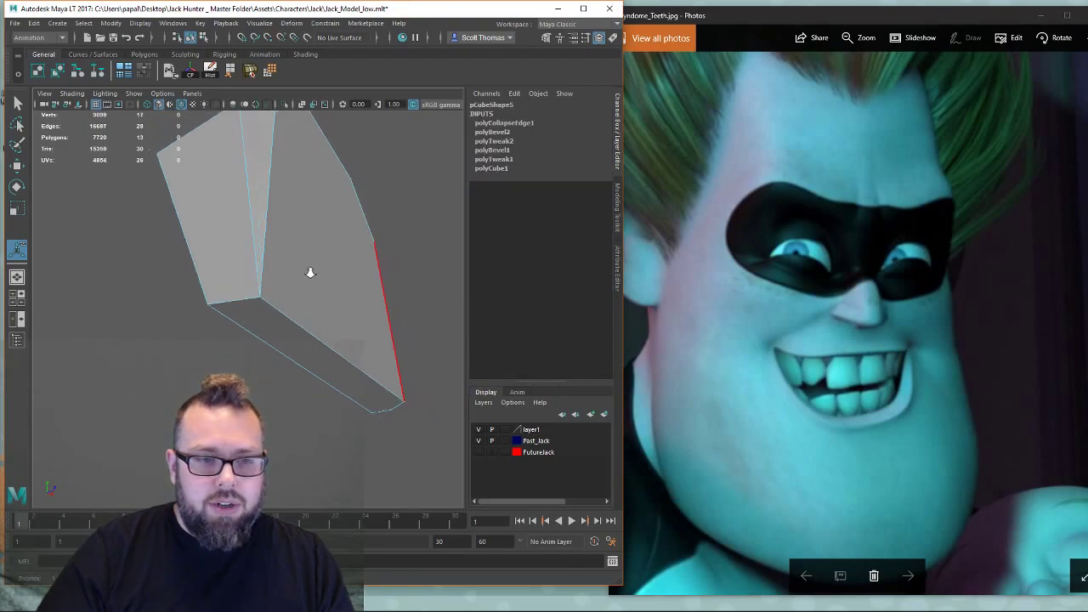
left_click_drag(308, 272, 272, 303, "alt")
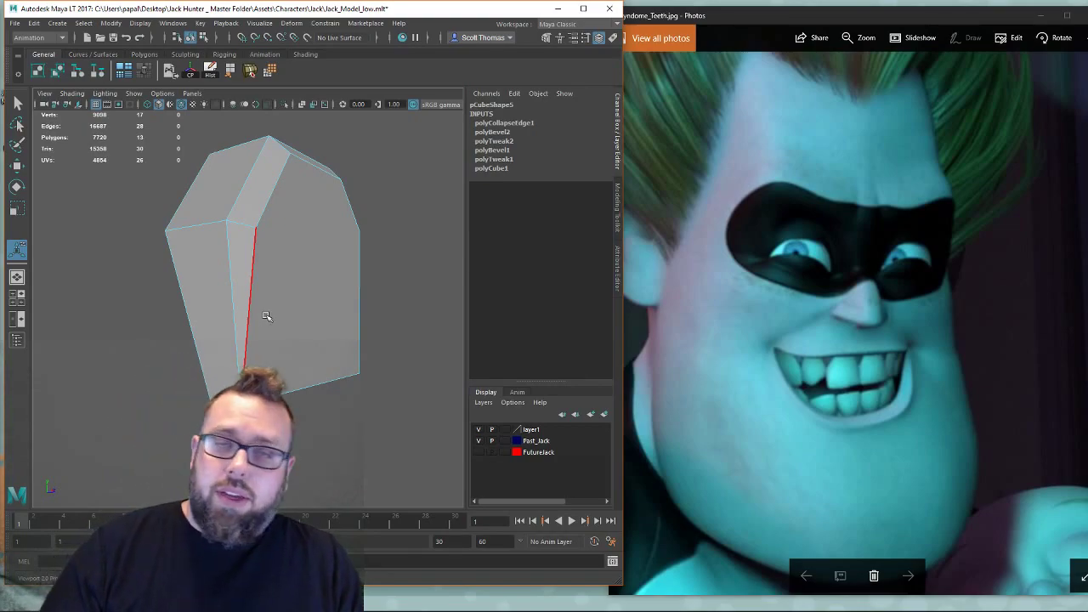
left_click_drag(280, 198, 252, 218, "alt")
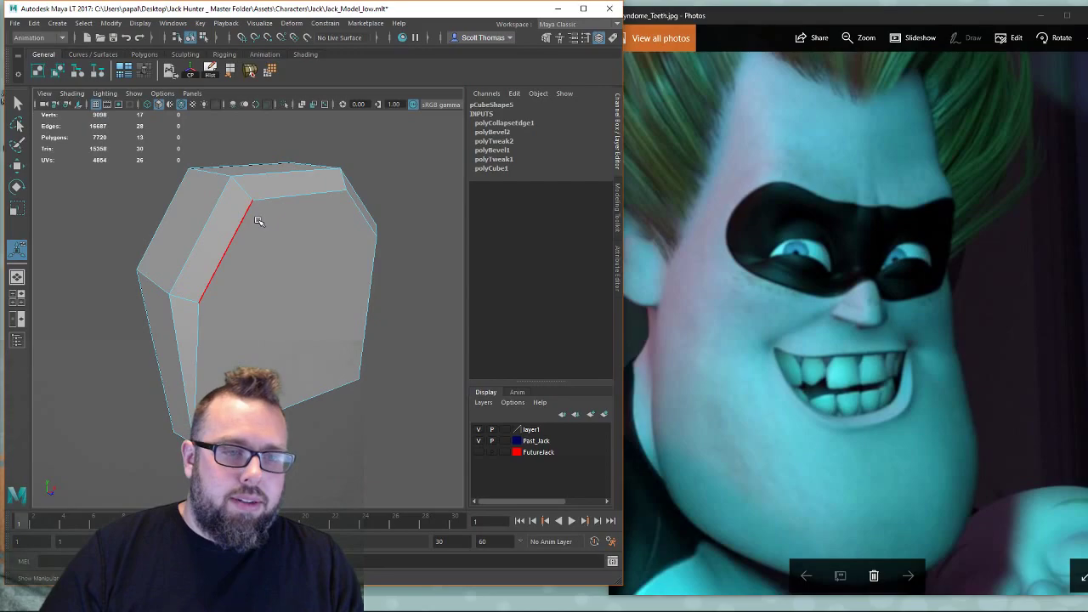
right_click_drag(258, 238, 287, 213)
left_click(422, 199)
right_click_drag(420, 218, 260, 220, "alt")
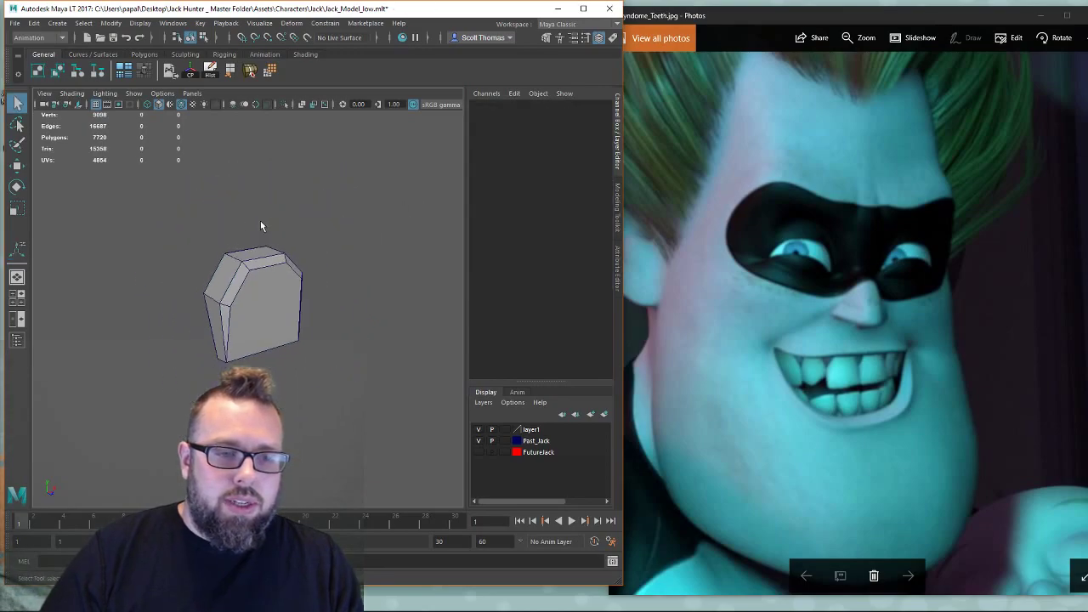
Shift the back edge of the tooth's left slanted corner along the depth direction.
mouse_move(260, 220)
left_mouse_down("alt")
mouse_move(189, 221)
mouse_move(212, 265)
mouse_move(289, 221)
mouse_move(369, 202)
mouse_move(245, 230)
left_mouse_up("alt")
right_click_drag(245, 230, 210, 186, "alt")
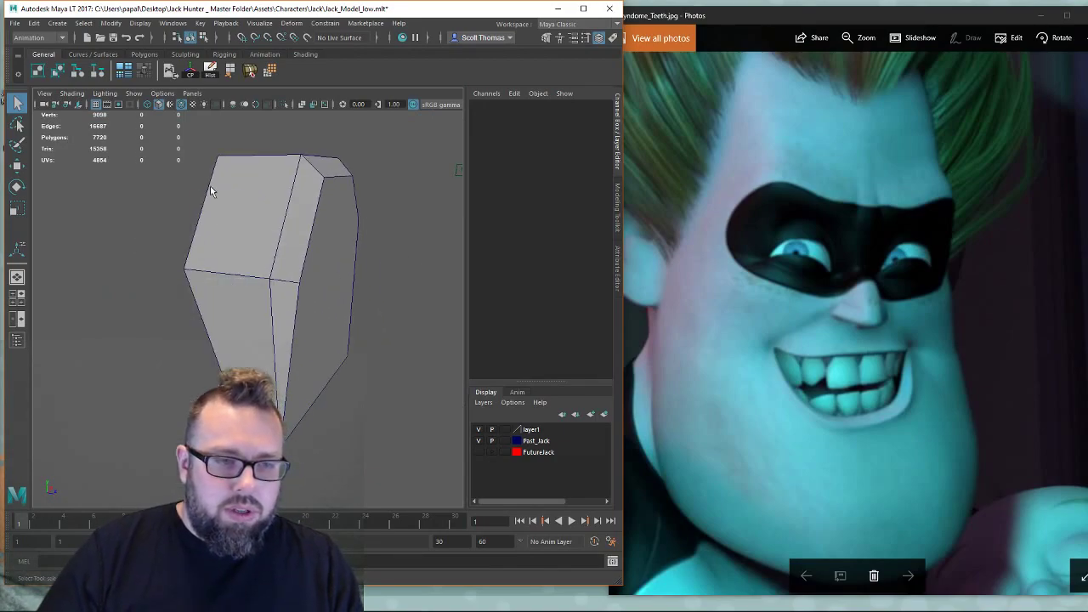
left_click(195, 221)
left_click_drag(254, 225, 264, 269, "alt")
key("w")
left_click_drag(264, 269, 340, 248, "alt")
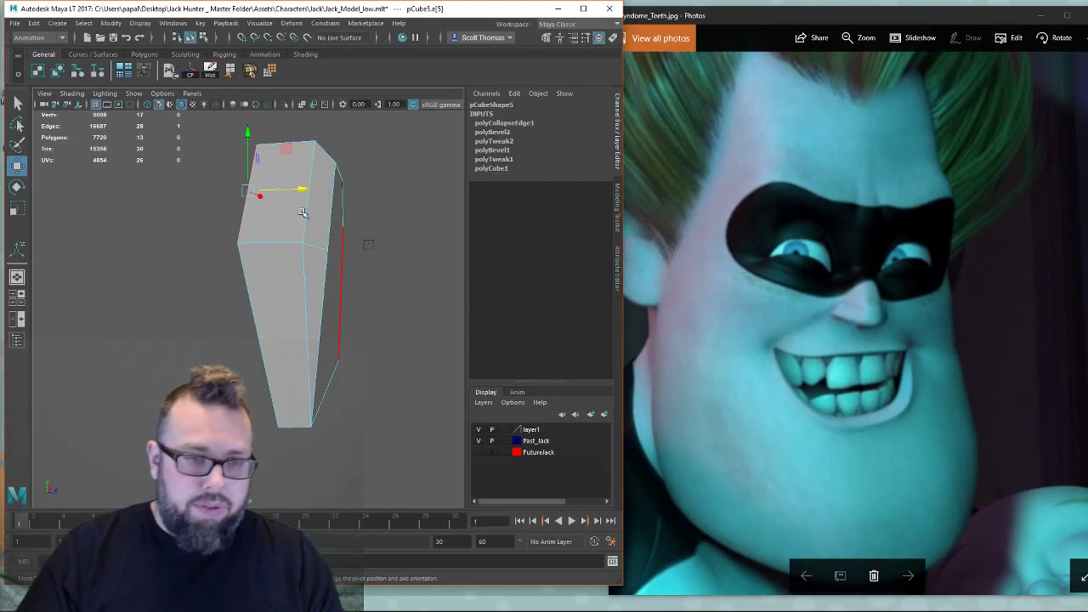
left_click_drag(341, 248, 394, 253, "alt")
left_click_drag(255, 325, 464, 345, "alt")
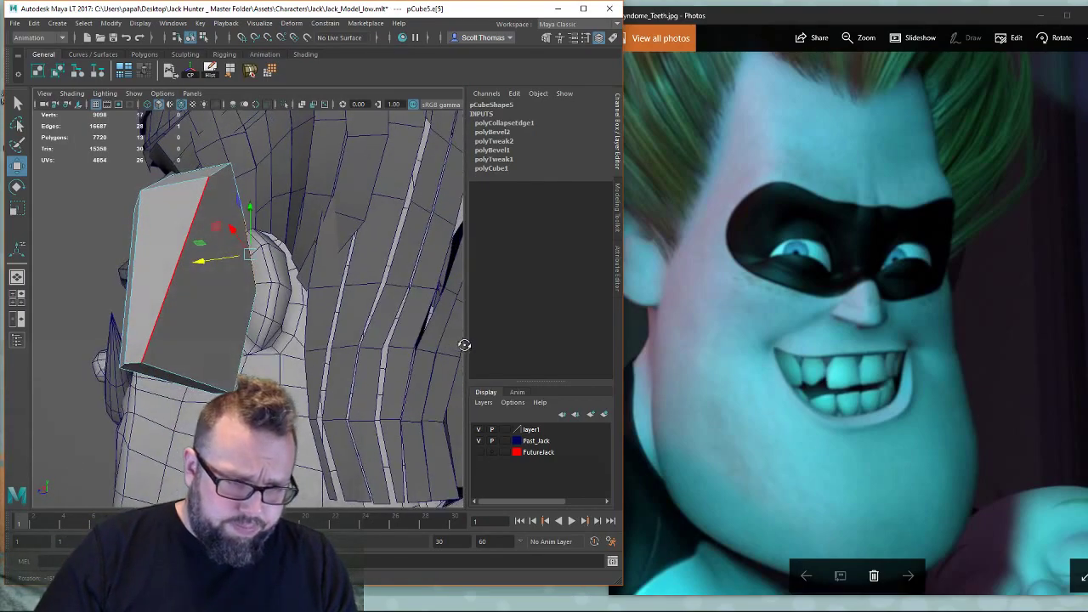
left_click_drag(187, 338, 316, 311, "alt")
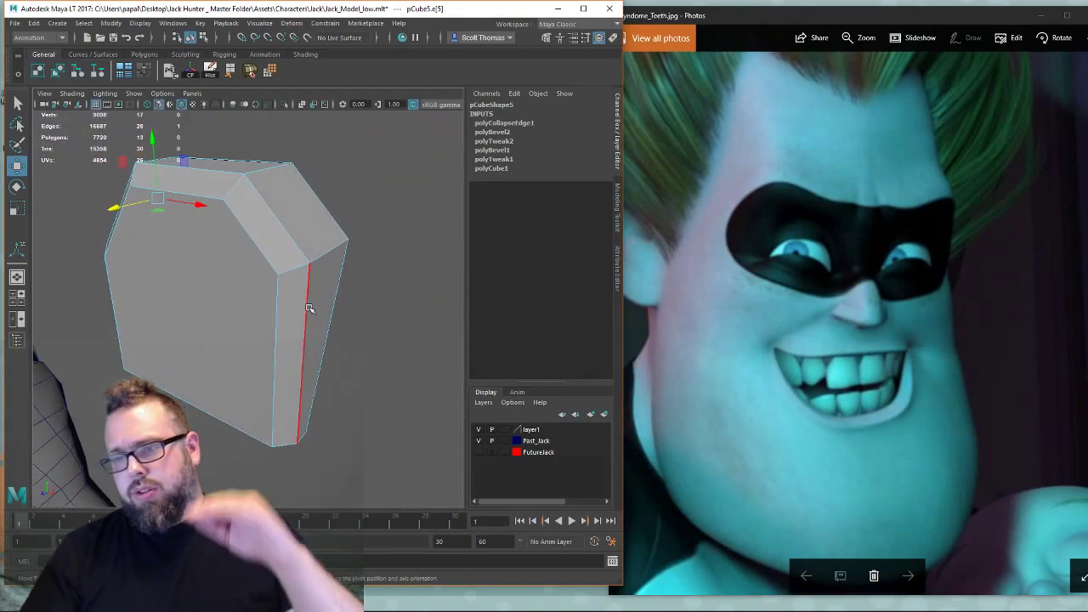
left_click_drag(253, 205, 332, 197, "alt")
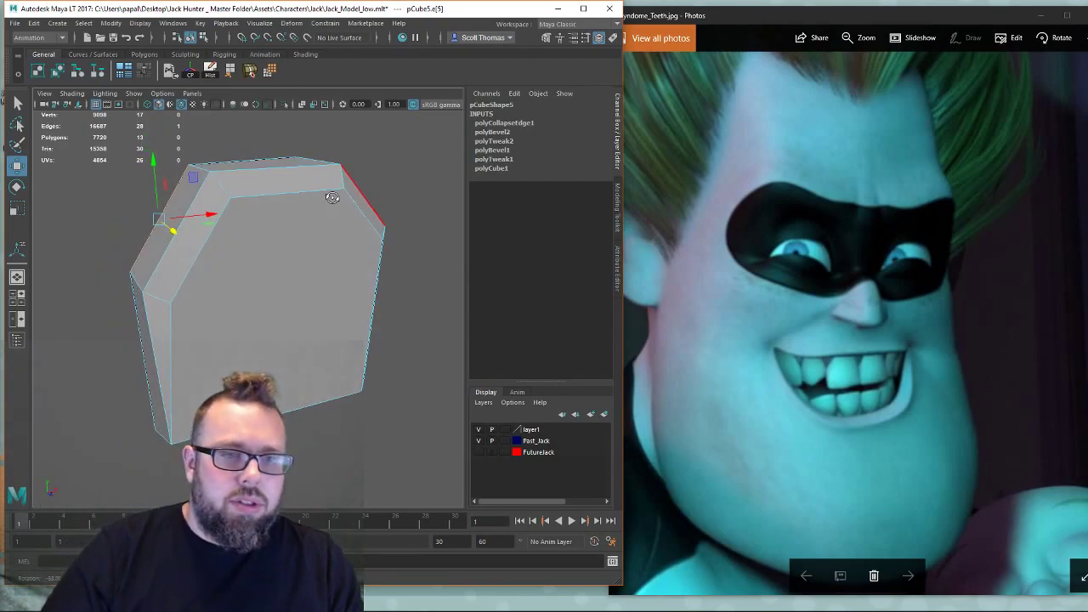
Lower the back edge of the tooth's top and delete the top and back faces.
left_click(280, 168)
left_click_drag(283, 142, 327, 217)
right_click_drag(303, 170, 304, 198)
left_click(305, 190)
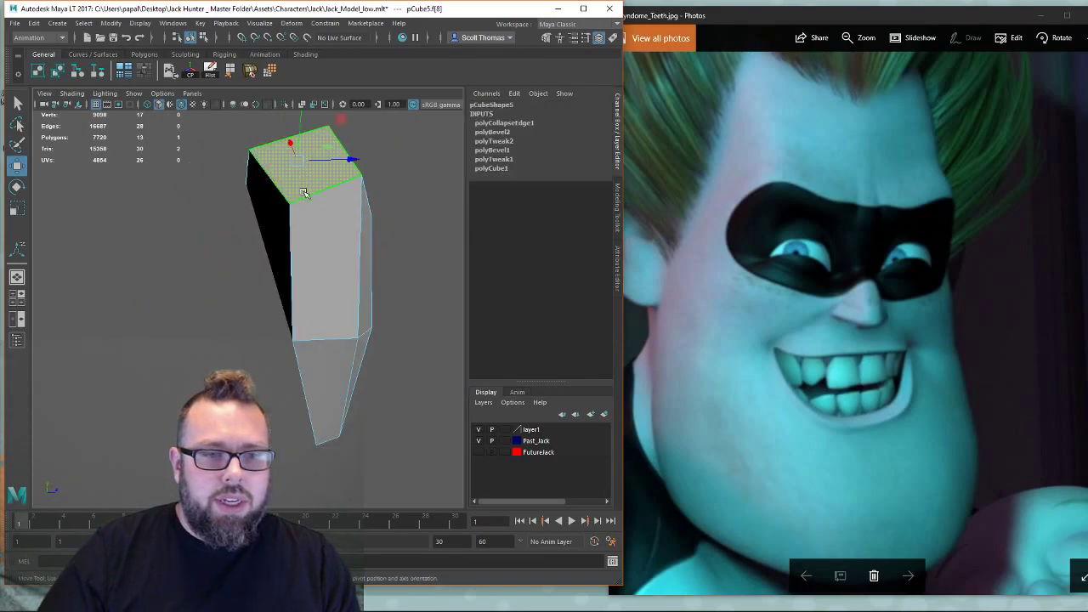
mouse_move(306, 192)
left_mouse_down("alt")
mouse_move(323, 250)
mouse_move(175, 245)
mouse_move(209, 243)
mouse_move(224, 258)
left_mouse_up("alt")
left_click(278, 312, "shift")
key("Delete")
left_click(222, 250)
key("Delete")
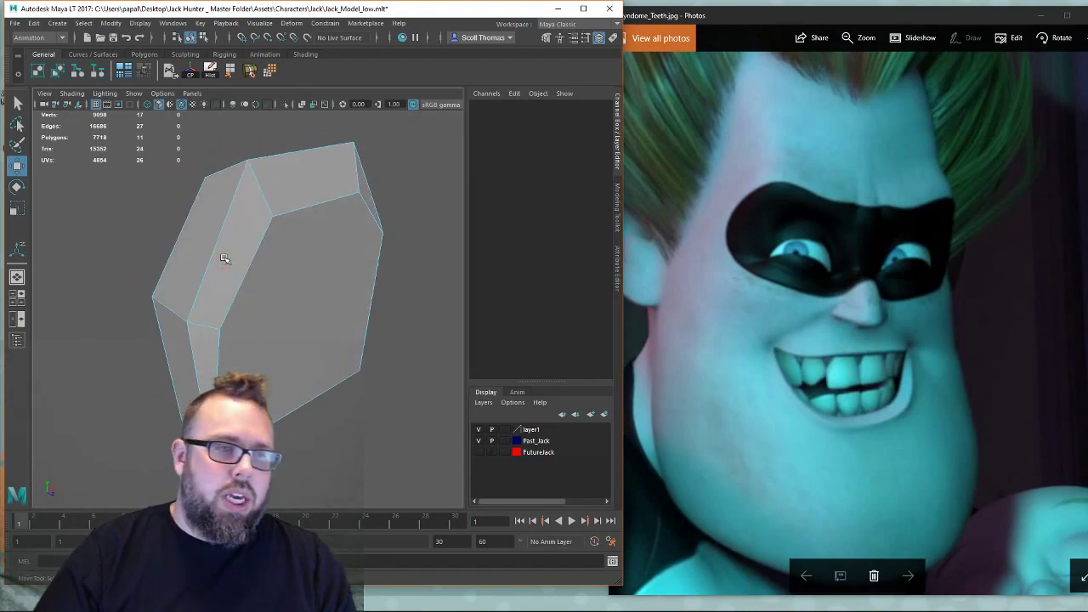
Merge the vertices at the tooth's lower left front corner.
right_click_drag(223, 259, 221, 226)
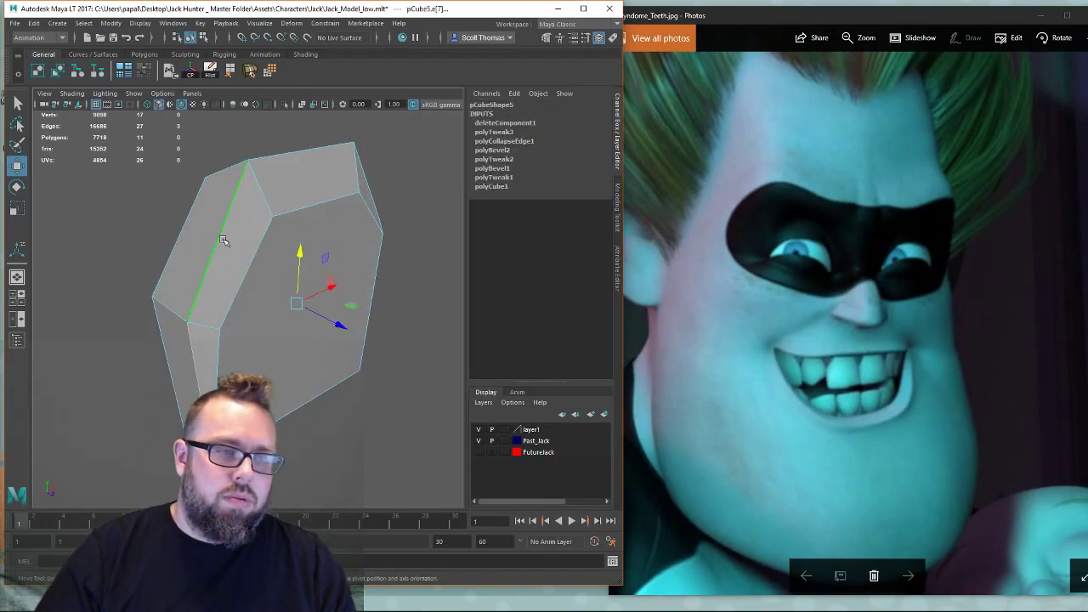
left_click_drag(366, 294, 339, 271, "alt")
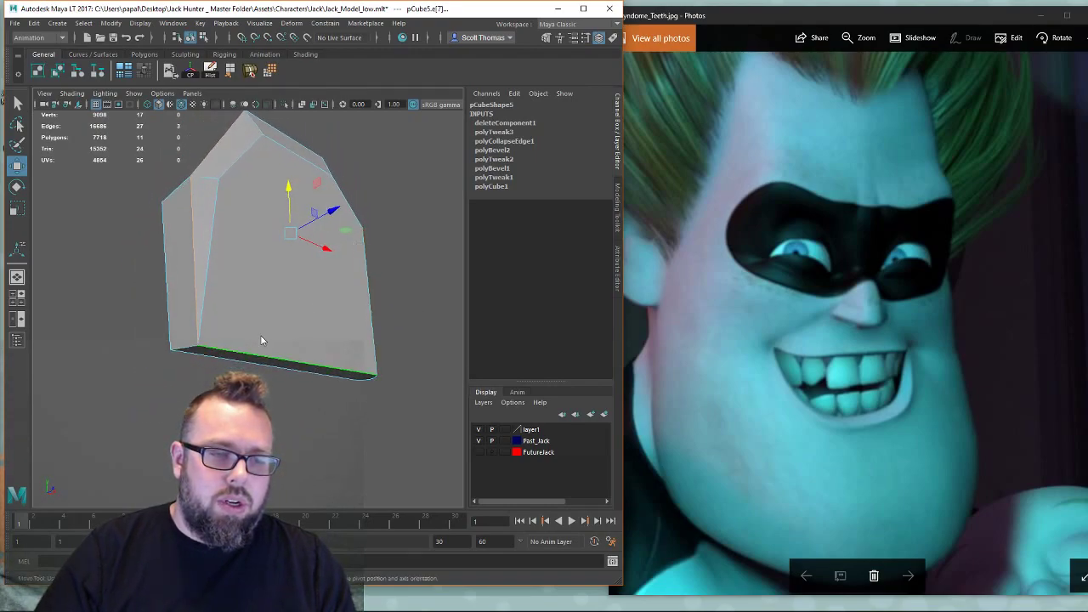
right_click_drag(261, 289, 193, 289)
left_click_drag(236, 319, 194, 366)
right_click_drag(255, 414, 258, 247, "shift")
left_click_drag(263, 324, 307, 346, "alt")
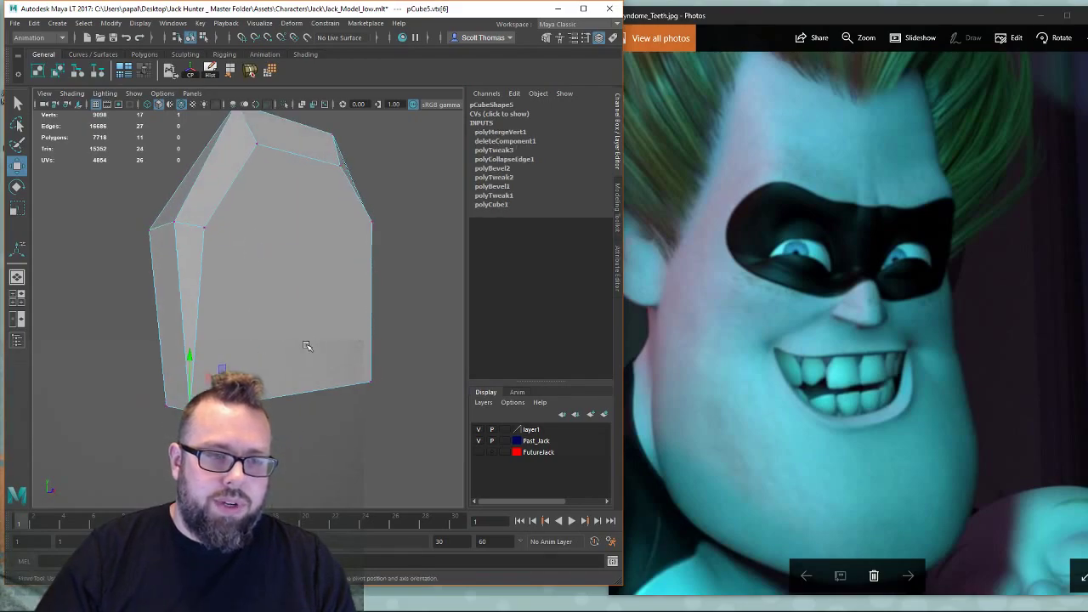
Return to object selection and soften all edges of the tooth.
right_click_drag(331, 277, 389, 262)
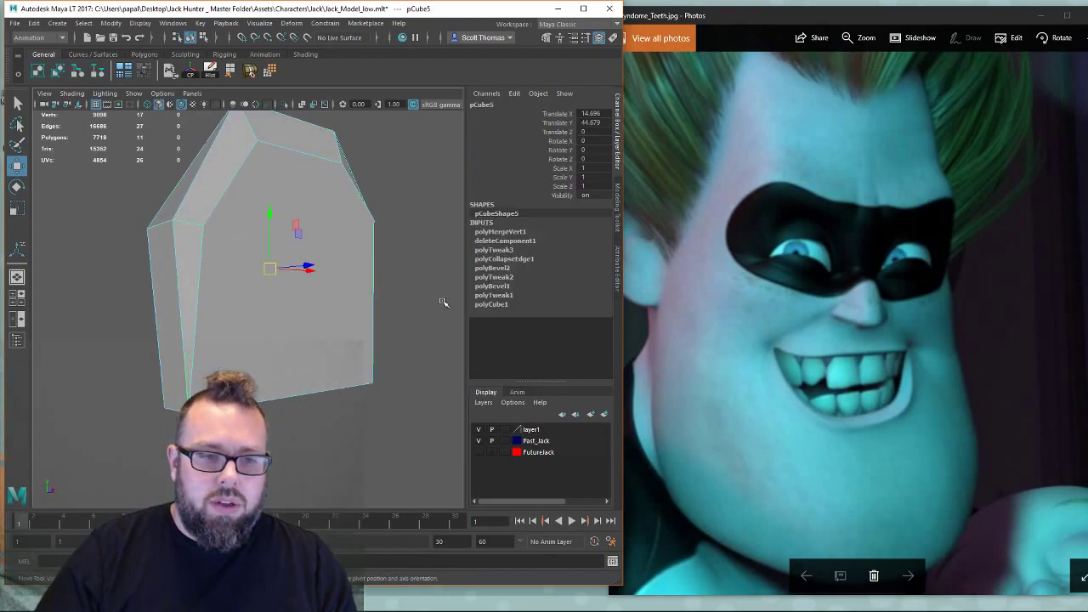
left_click(444, 304)
scroll(271, 322, "down", 5)
mouse_move(270, 322)
left_mouse_down("alt")
mouse_move(209, 332)
mouse_move(235, 361)
mouse_move(284, 343)
mouse_move(271, 335)
left_mouse_up("alt")
left_click(270, 335)
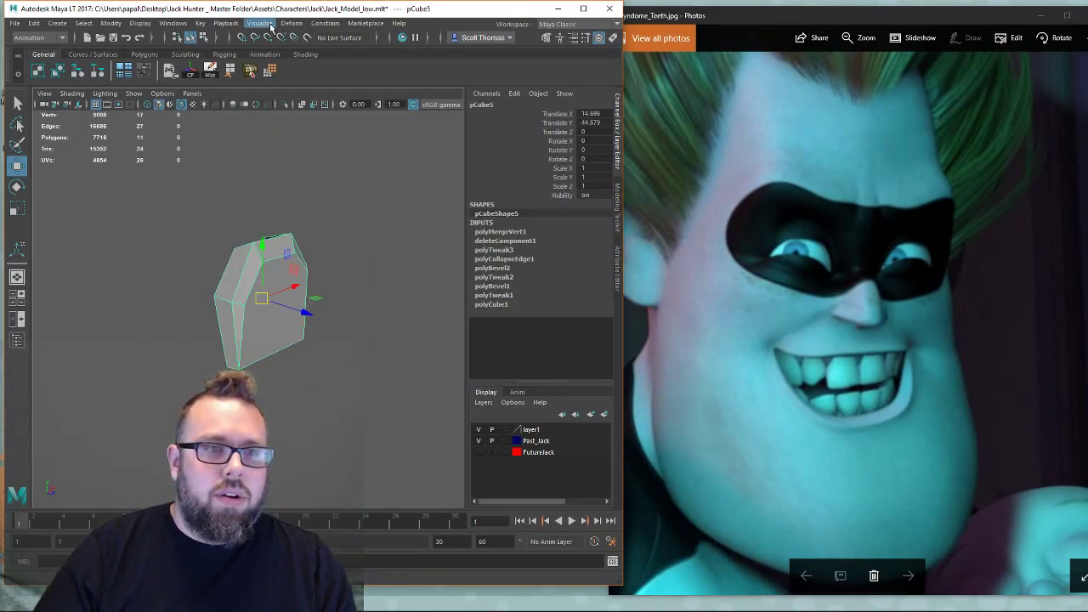
right_click_drag(347, 217, 458, 237, "shift")
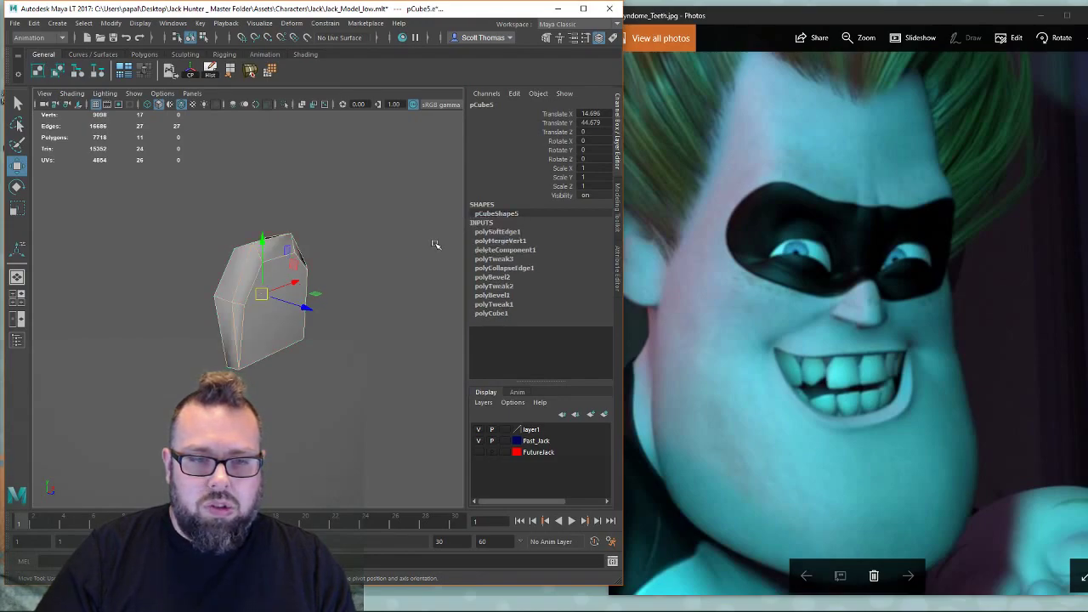
Turn off Wireframe on Shaded in the viewport and inspect the softened tooth up close.
right_click_drag(276, 259, 332, 242)
left_click(383, 236)
left_click(81, 97)
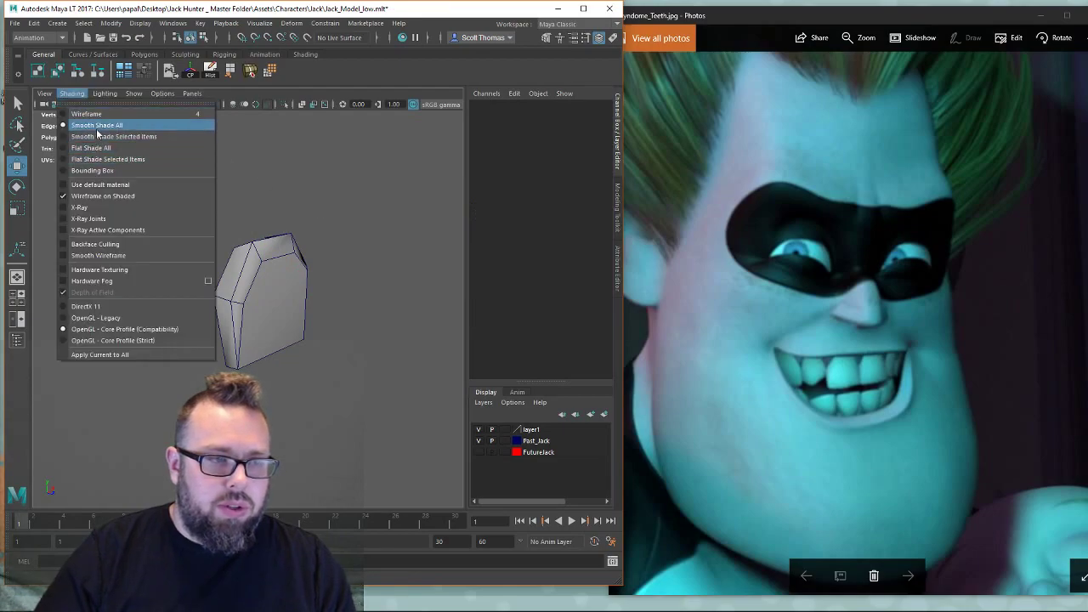
left_click(109, 196)
left_click_drag(319, 246, 232, 268, "alt")
left_click(253, 268)
right_click_drag(232, 268, 388, 258, "alt")
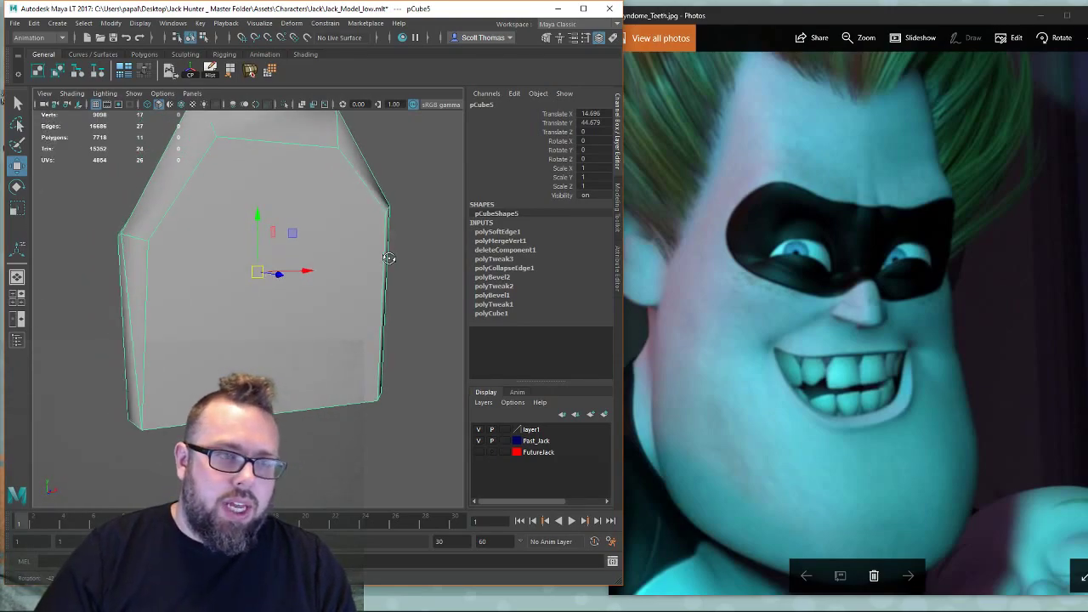
Select the edges that outline the sides and top of the tooth's front face.
left_click_drag(388, 257, 312, 241, "alt")
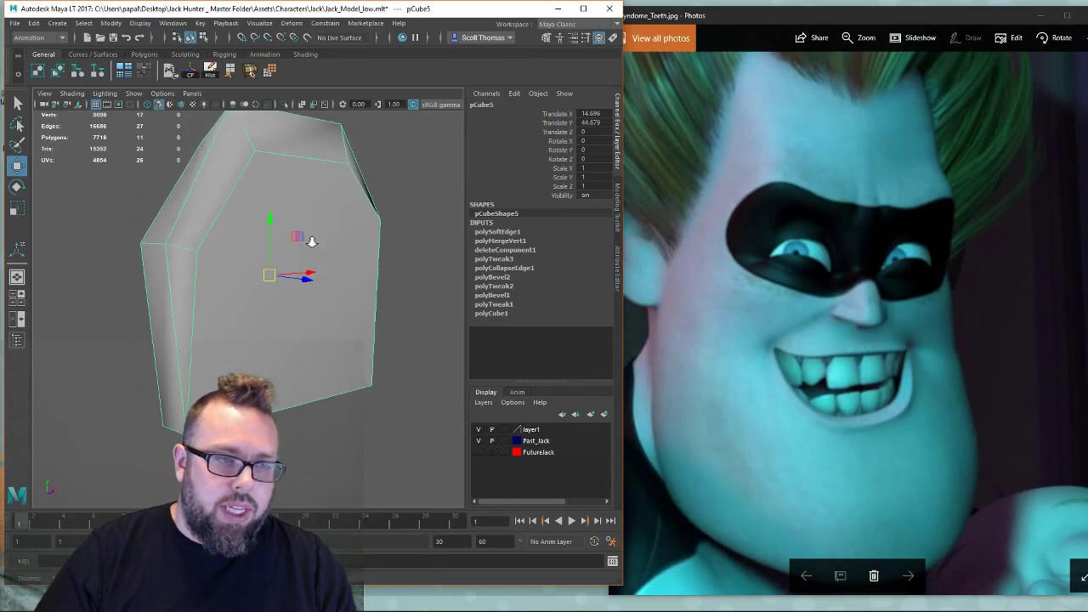
right_click_drag(312, 241, 242, 196, "alt")
right_click(242, 230)
left_click(248, 226)
left_click_drag(352, 275, 287, 248, "alt")
left_click(277, 177, "shift")
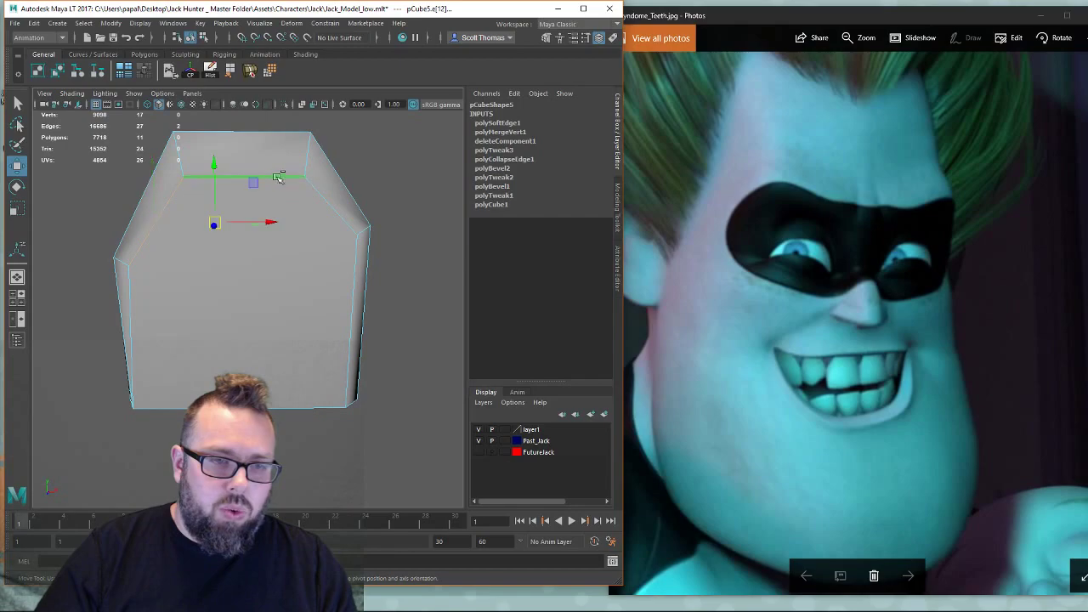
left_click(364, 272, "shift")
right_click_drag(364, 272, 296, 357, "alt")
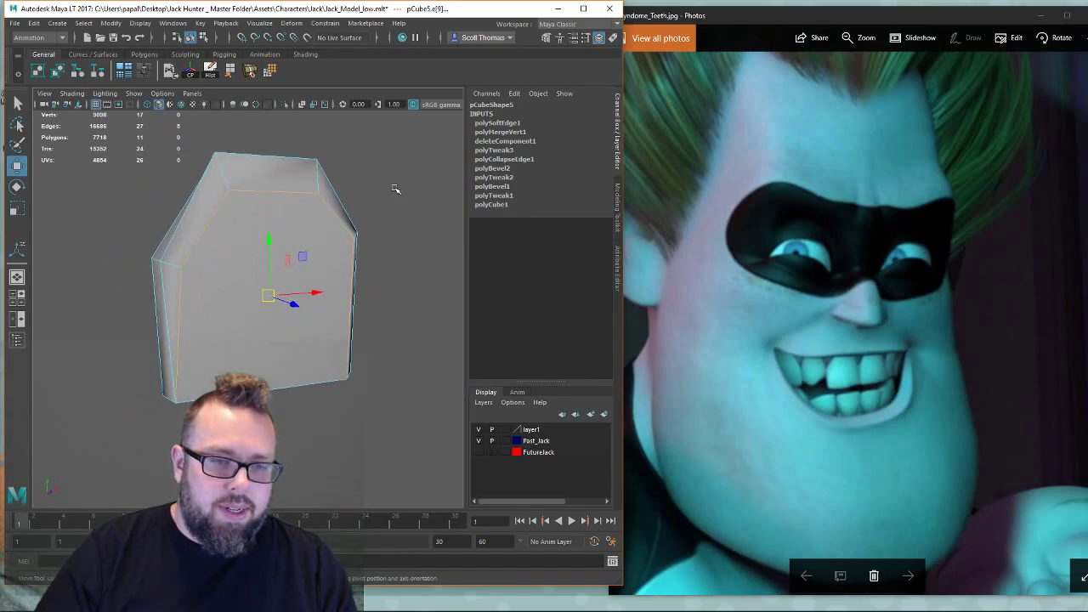
right_click_drag(396, 187, 436, 176, "shift")
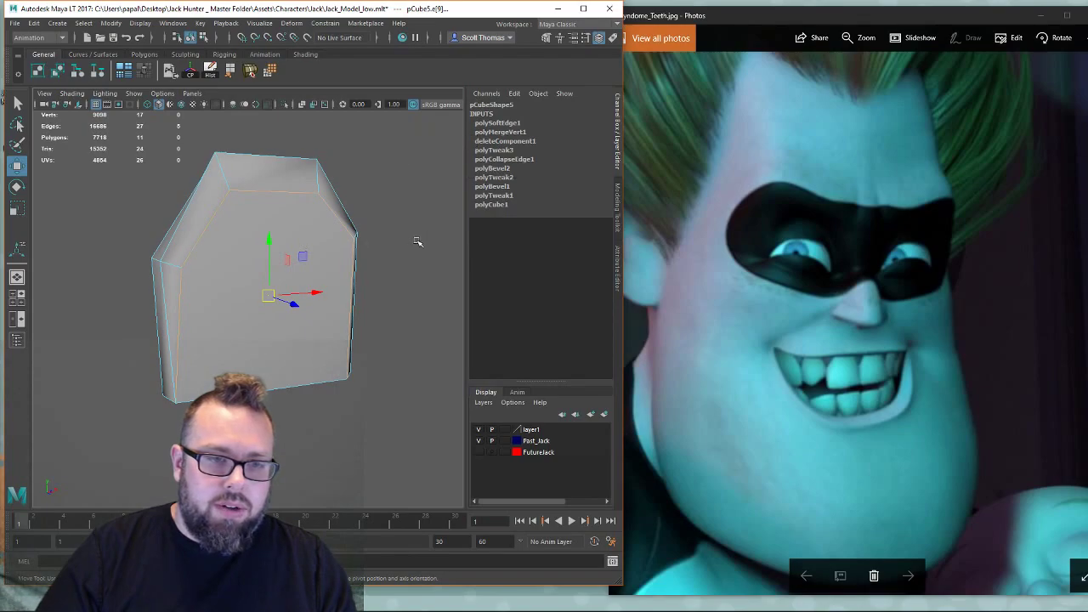
left_click_drag(417, 241, 426, 246, "alt")
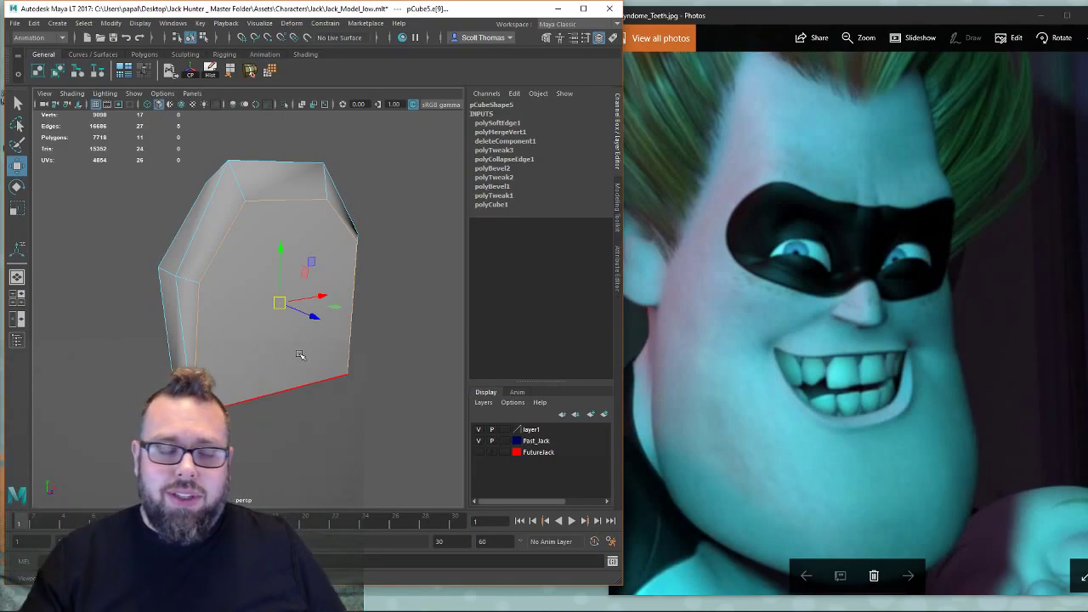
left_click_drag(272, 274, 296, 294, "alt")
right_click_drag(235, 287, 237, 262)
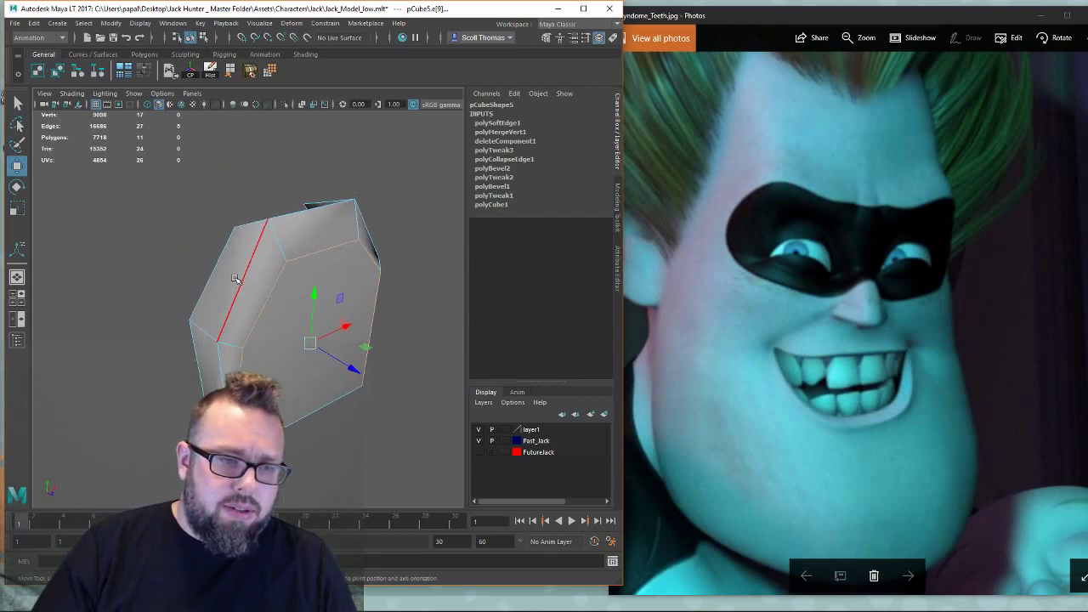
double_click(236, 275)
left_click_drag(319, 332, 284, 273, "alt")
left_click(271, 324, "shift")
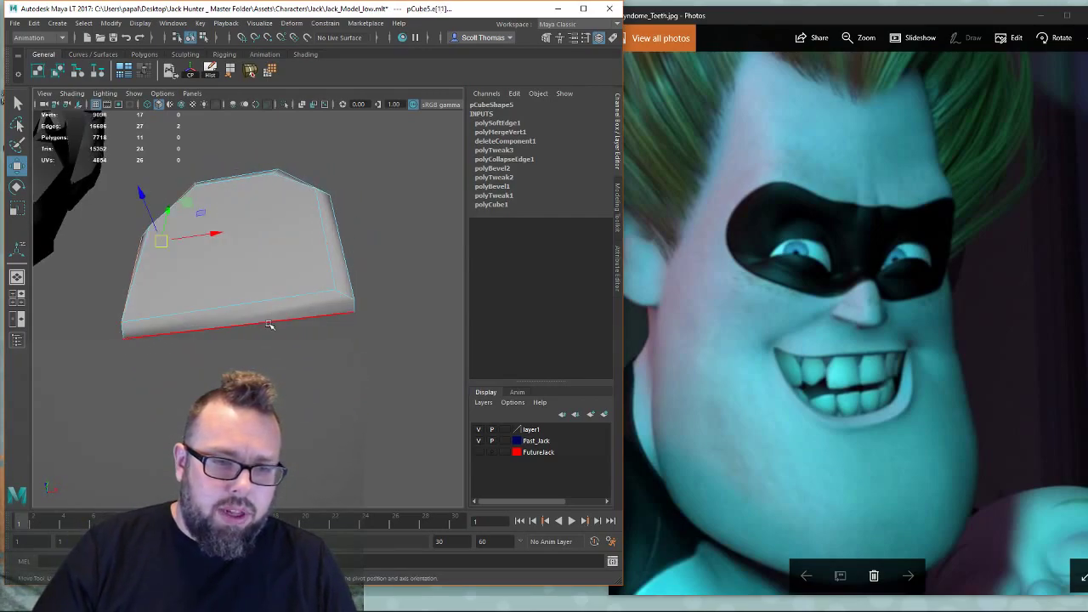
left_click_drag(271, 323, 251, 275, "alt")
left_click(250, 275)
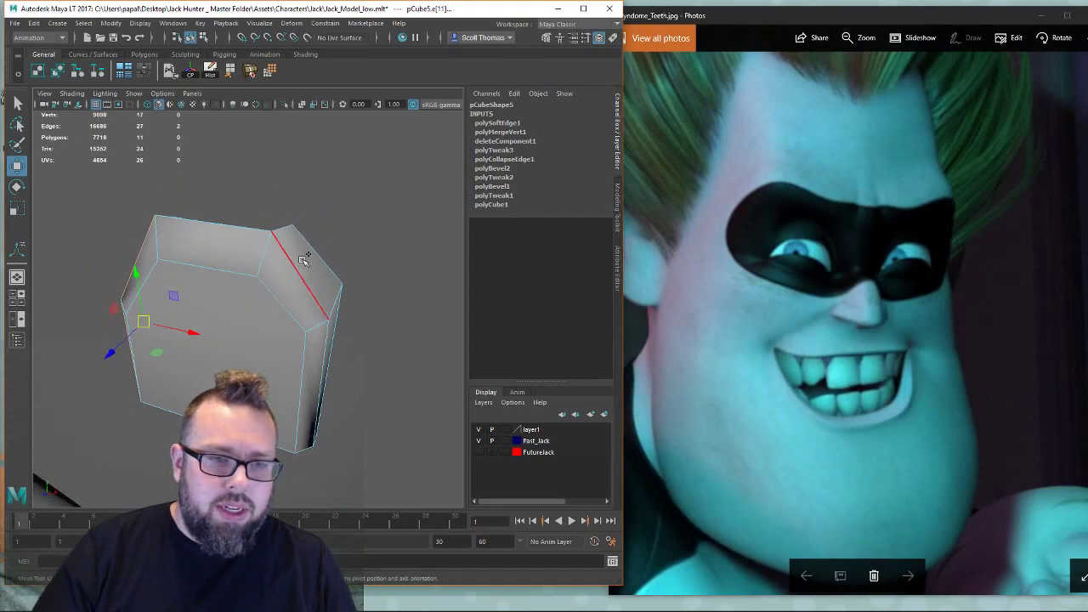
right_click_drag(379, 297, 401, 296, "shift")
left_click_drag(294, 354, 168, 308, "alt")
key("ctrl+z")
Collapse the short edge at the tooth's lower front corner, then return to object selection.
left_click(239, 327)
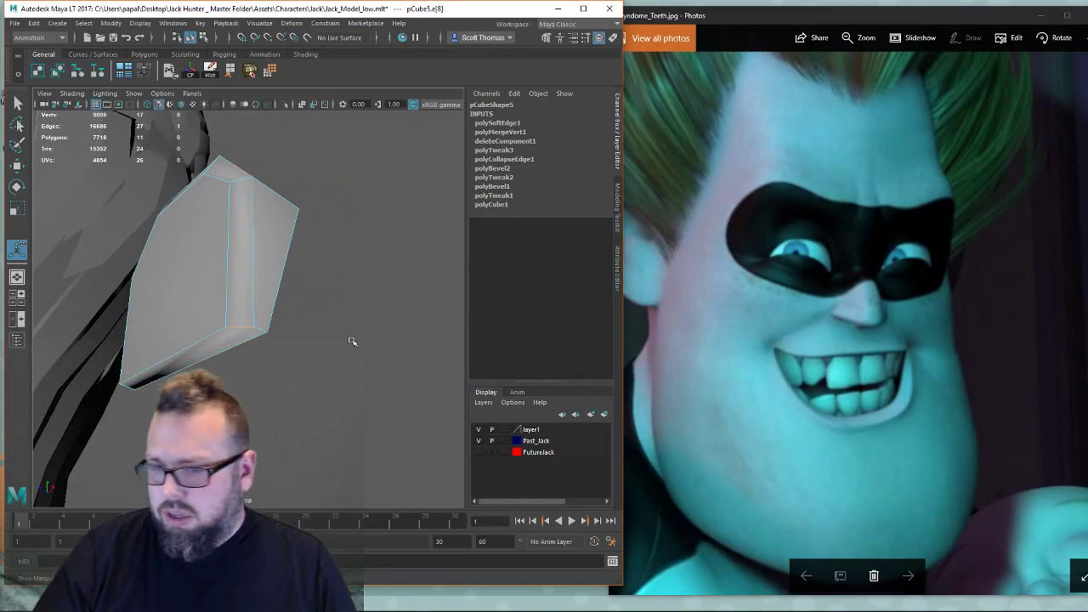
right_click_drag(329, 289, 373, 227, "shift")
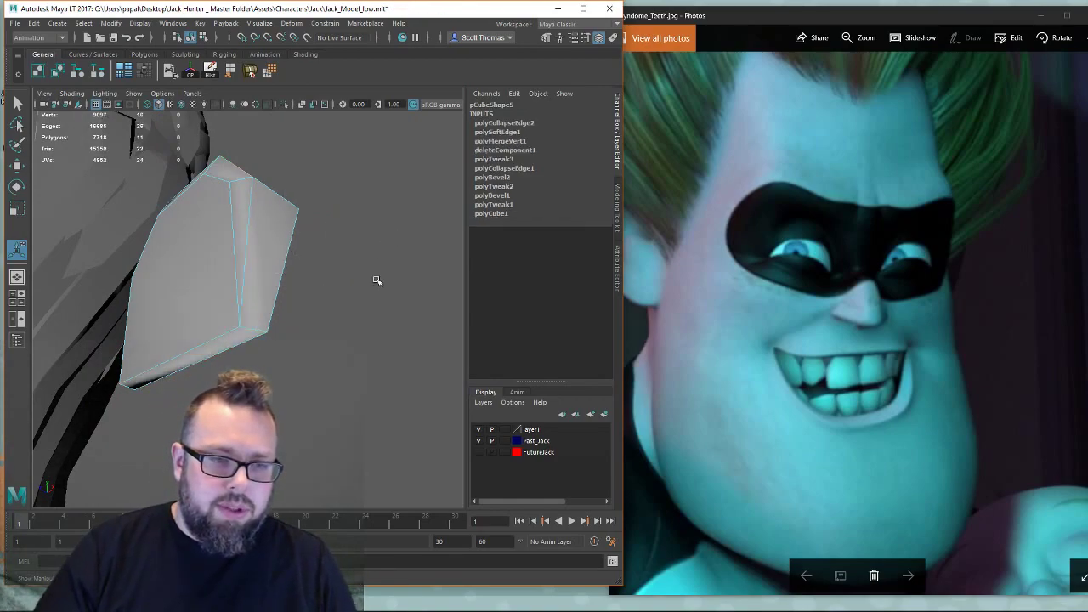
left_click_drag(376, 279, 473, 406, "alt")
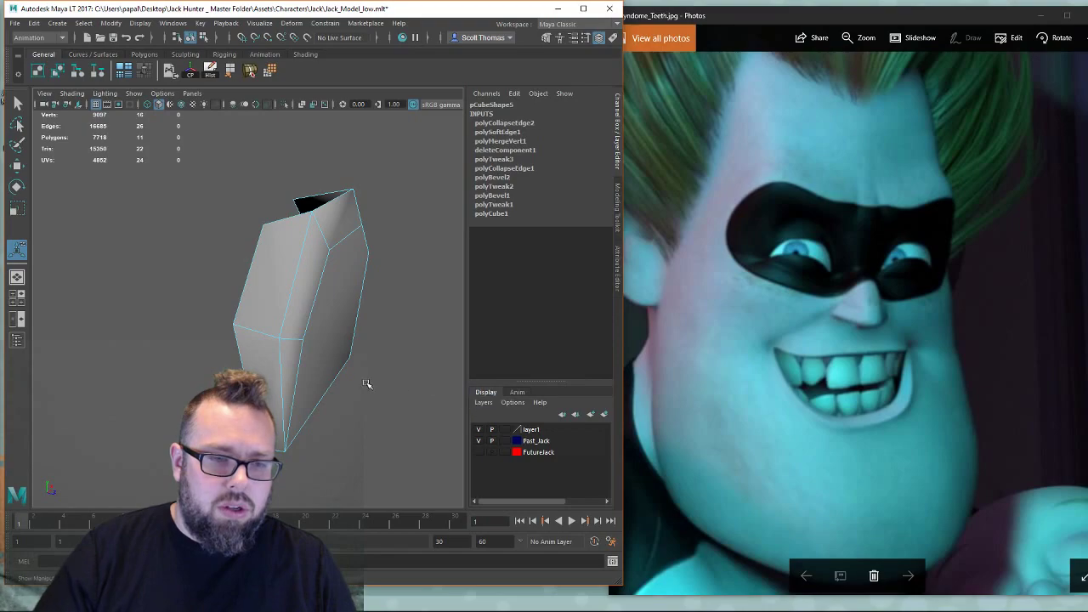
left_click_drag(366, 384, 217, 324, "alt")
key("q")
left_click(406, 358)
right_click_drag(382, 374, 315, 371, "alt")
right_click_drag(272, 288, 318, 246)
left_click(335, 366)
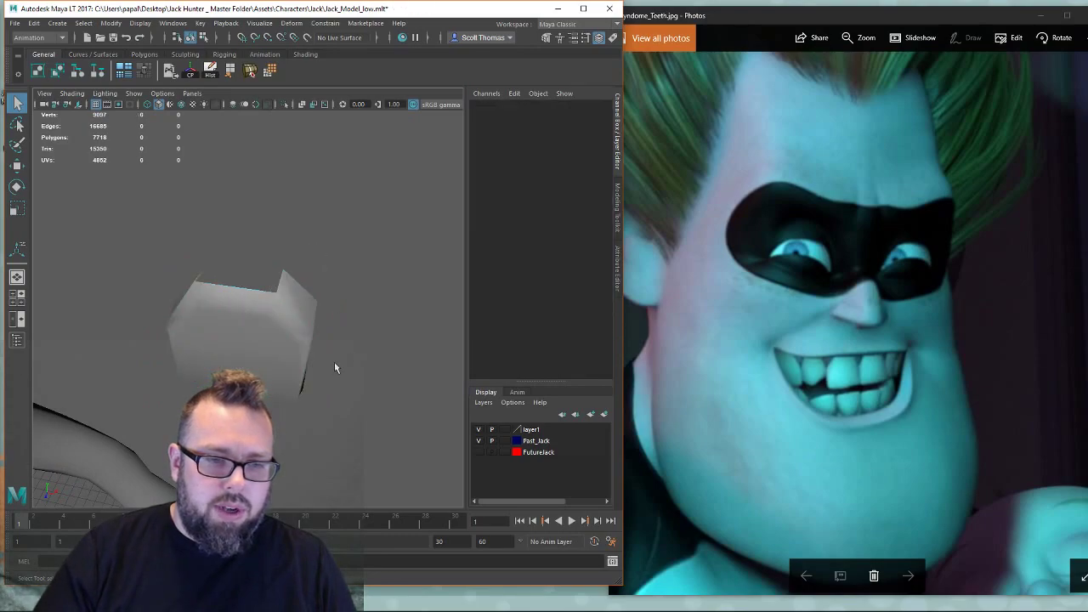
Show the tooth in smooth preview and crease its outer border edges with the Crease Tool.
left_click_drag(334, 361, 296, 304, "alt")
left_click(281, 345)
left_click_drag(203, 322, 215, 330, "alt")
right_click_drag(250, 288, 248, 231)
left_click(265, 330)
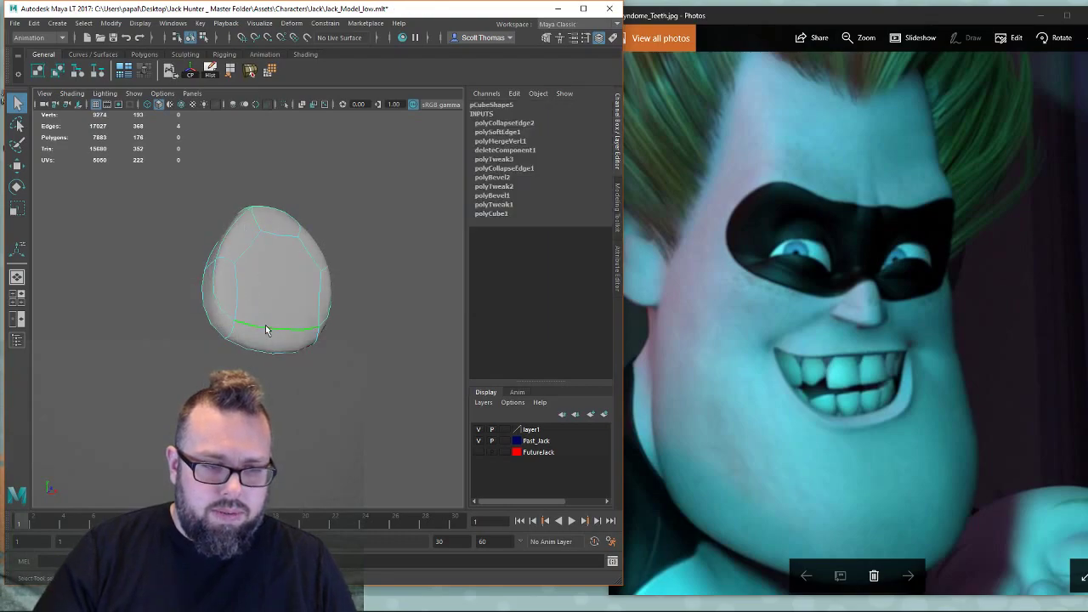
right_click_drag(368, 315, 350, 366, "shift")
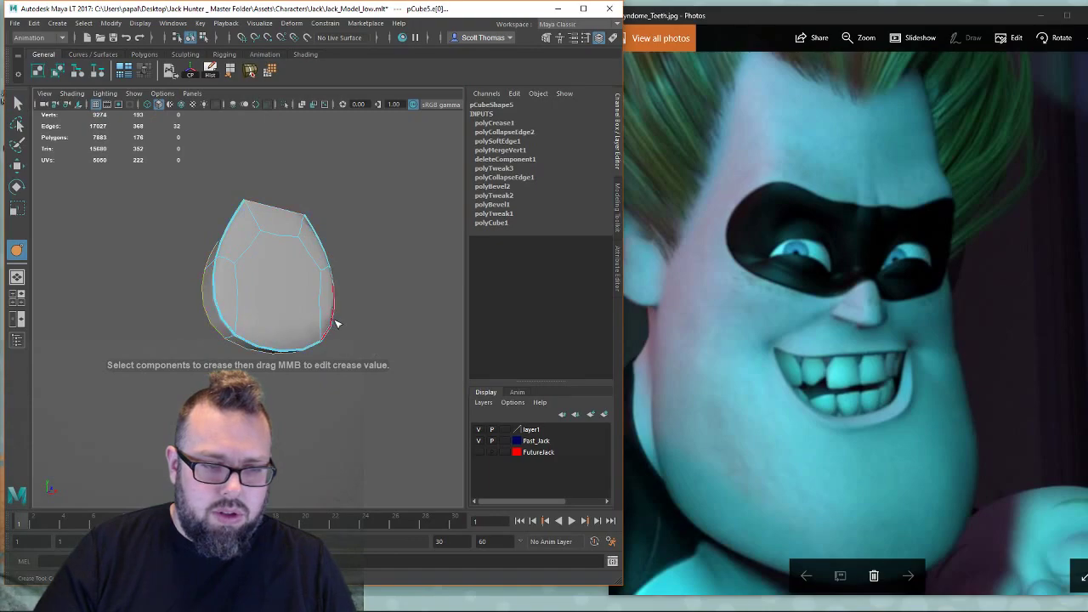
Crease the short edges at both bottom corners of the tooth and check the front's lower side edge.
left_click(215, 349)
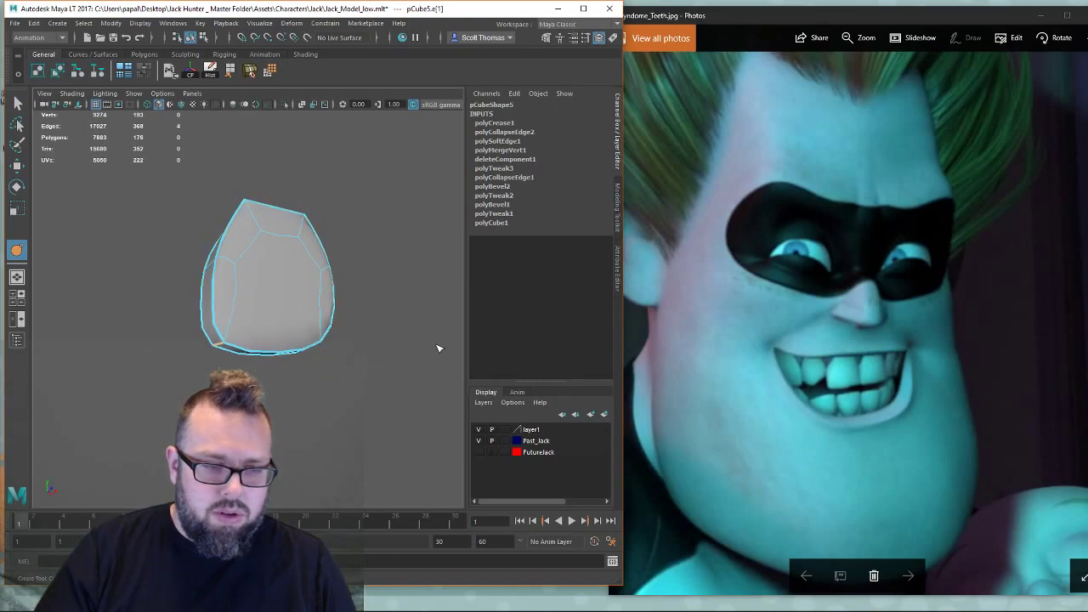
middle_click_drag(473, 350, 519, 338)
left_click_drag(368, 339, 255, 337, "alt")
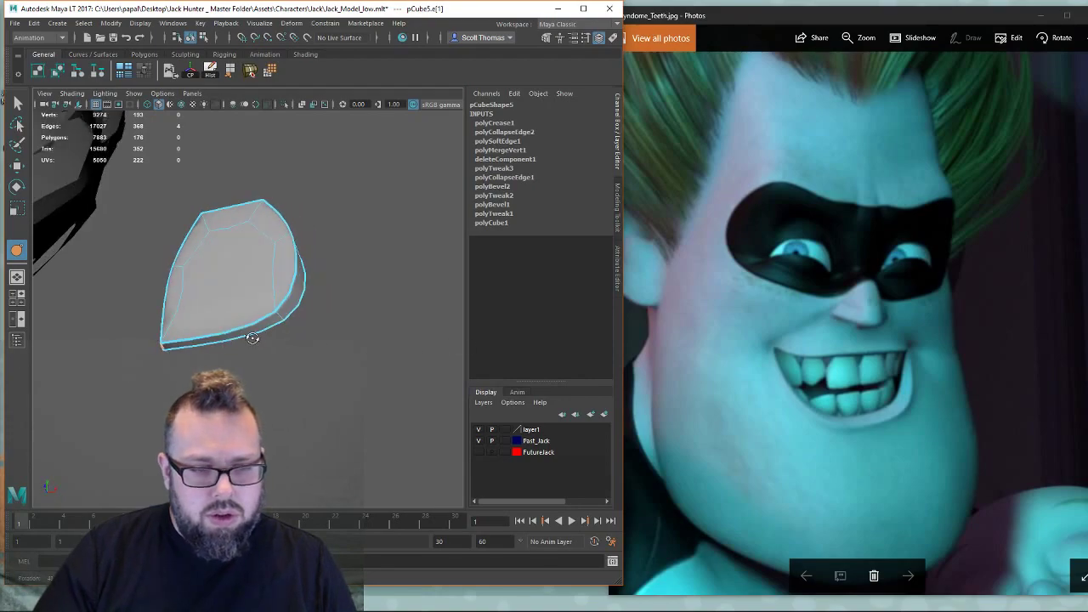
middle_click_drag(330, 341, 407, 346)
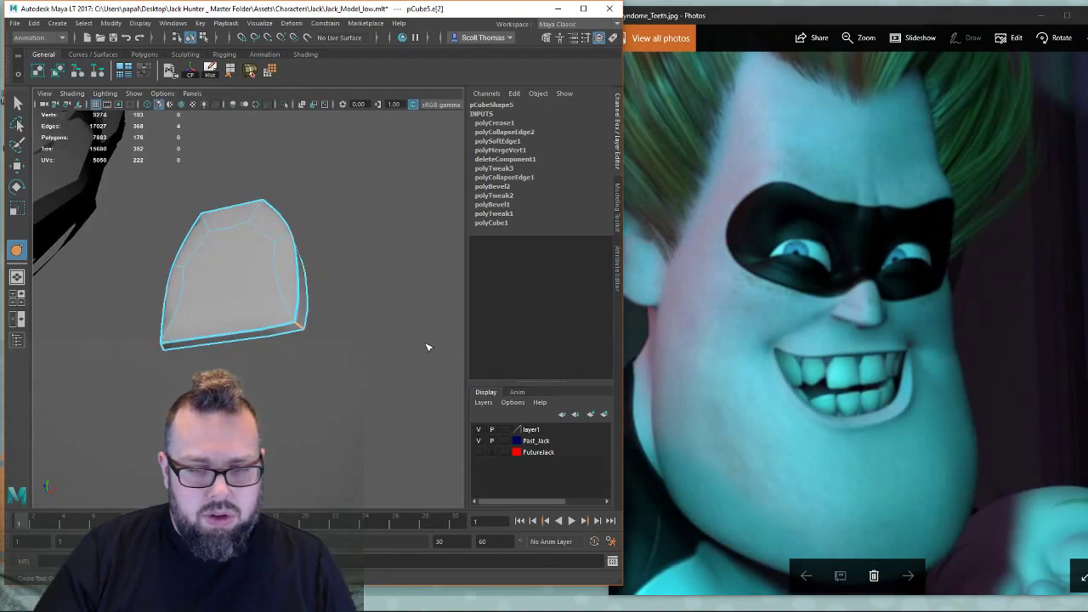
left_click_drag(170, 400, 272, 465, "alt")
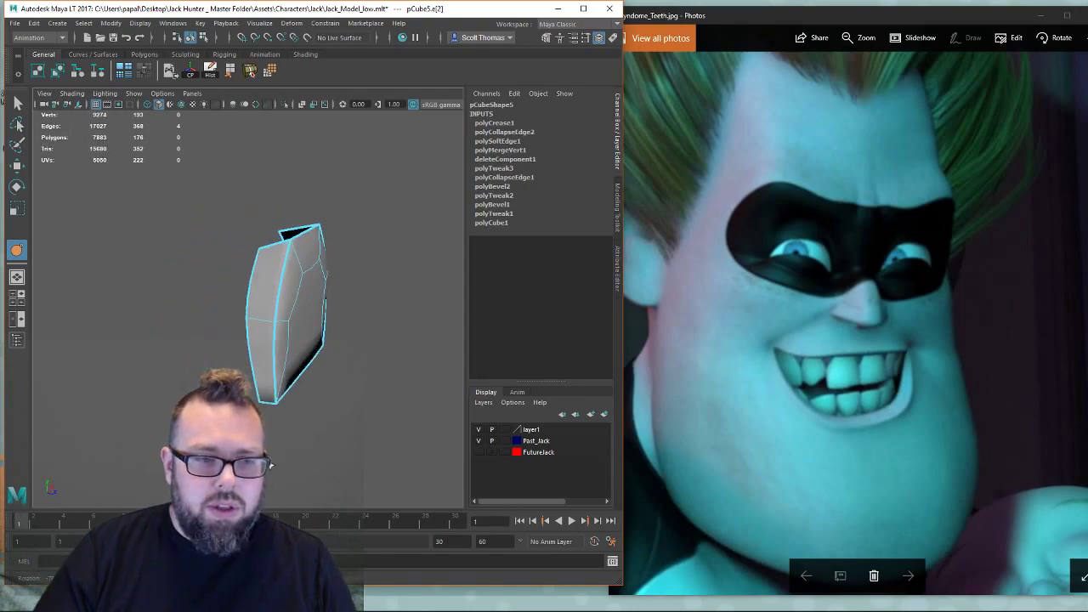
left_click_drag(277, 306, 224, 302, "alt")
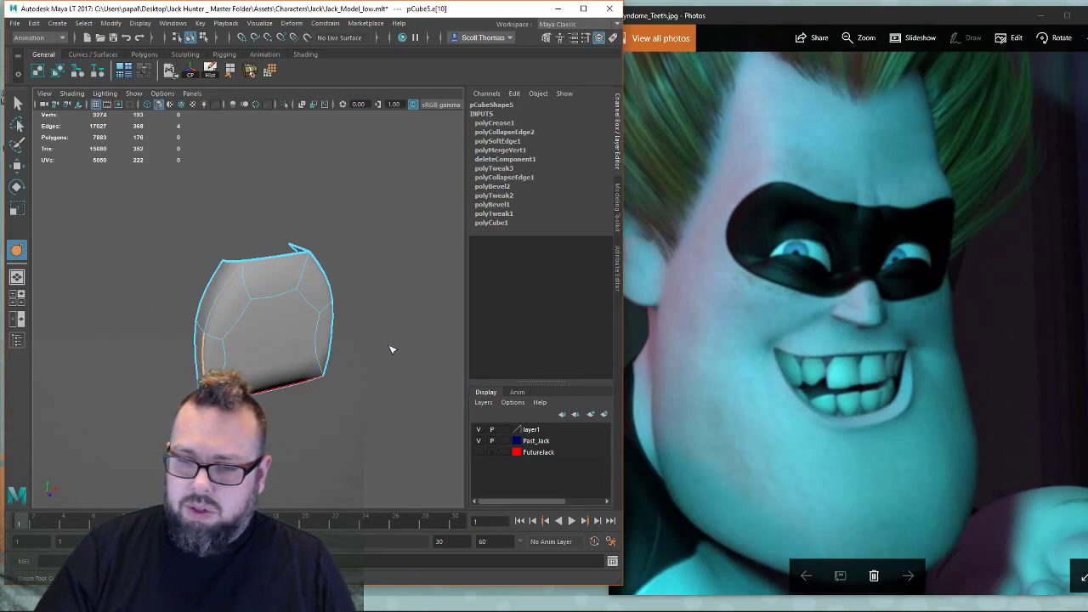
left_click_drag(388, 349, 357, 282, "alt")
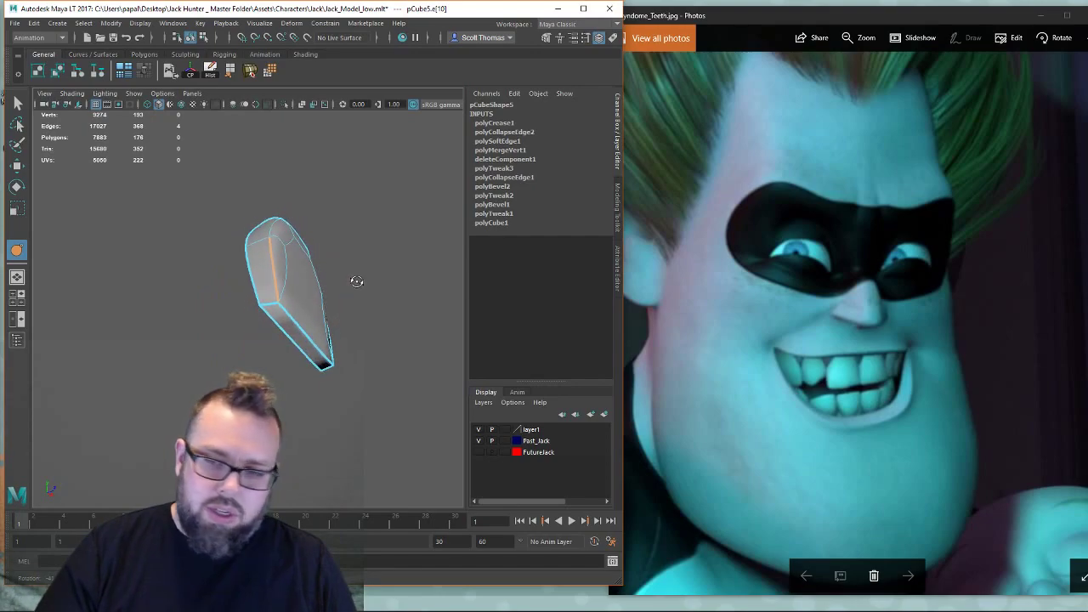
key("w")
right_click_drag(273, 298, 216, 278)
left_click(272, 317)
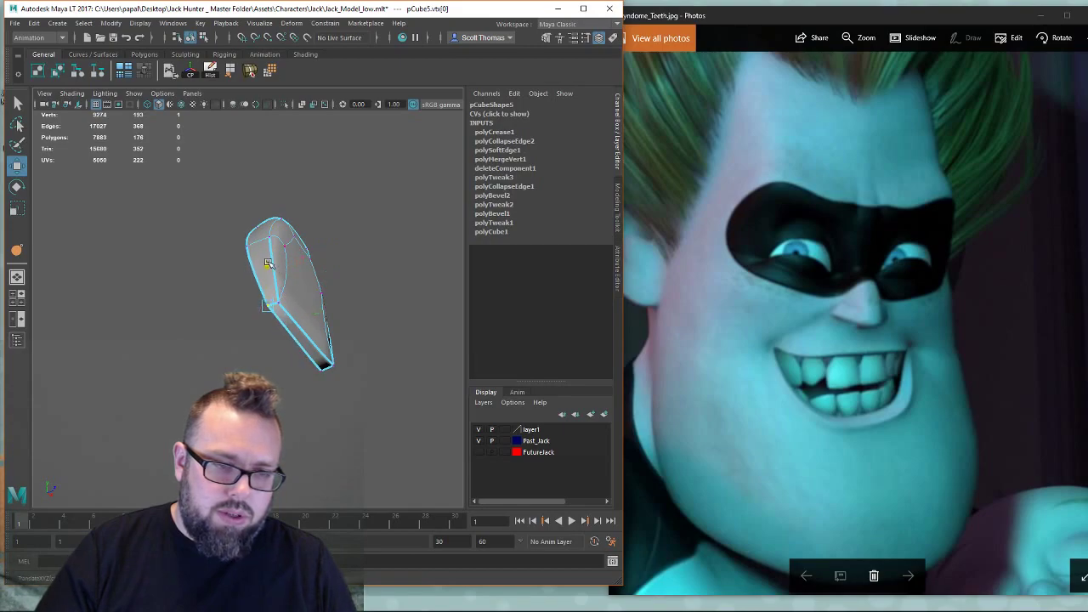
left_click_drag(266, 265, 301, 445, "alt")
scroll(284, 308, "up", 8)
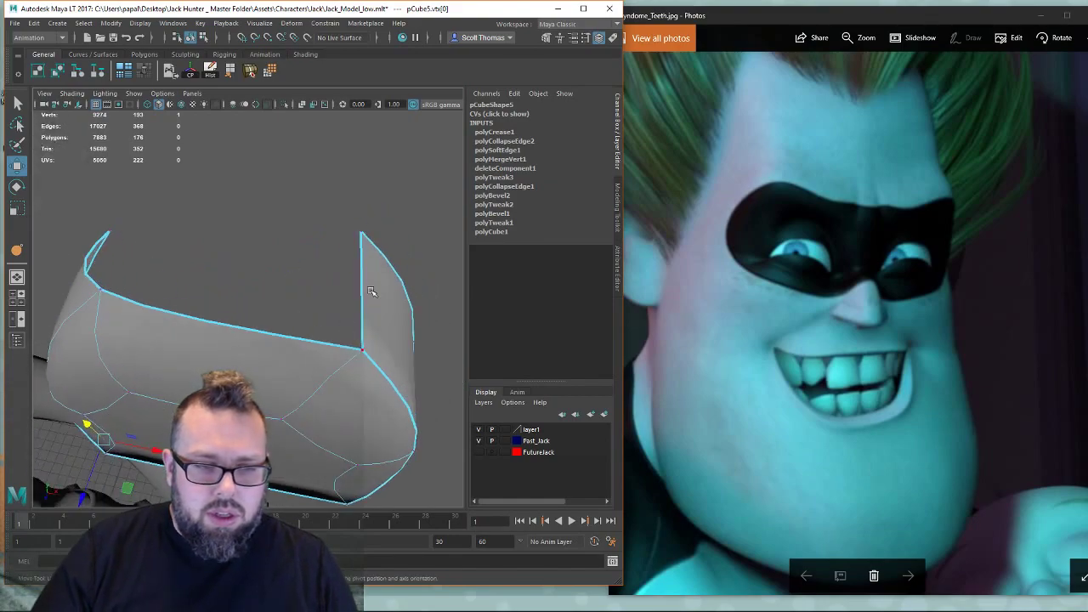
Use the Crease Tool on the side edge of the tooth's open top and the sloping upper front edge.
right_click_drag(369, 288, 365, 243)
left_click(362, 260)
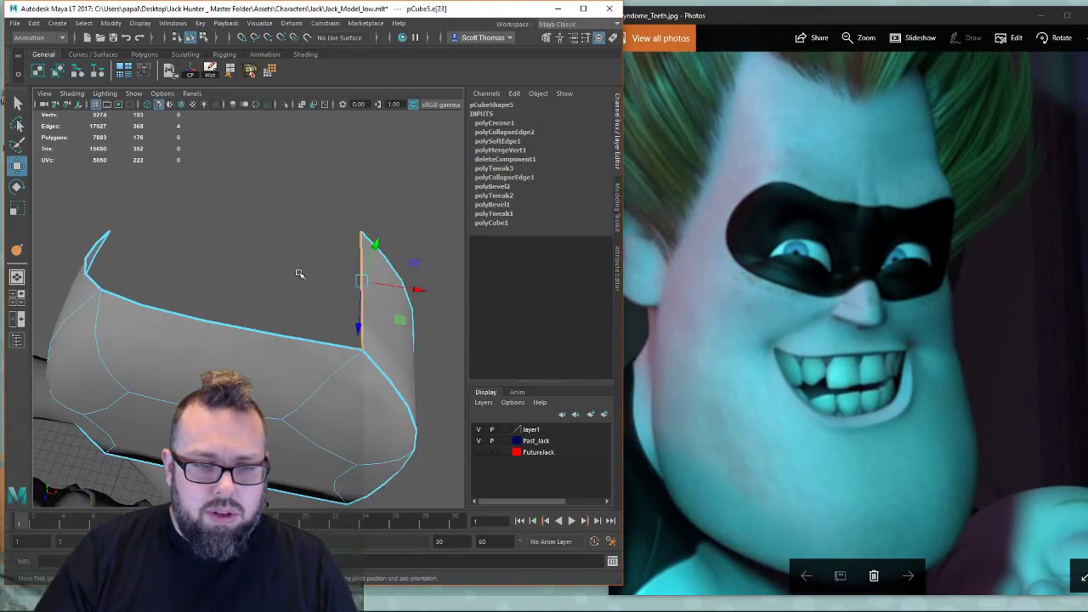
right_click(288, 244, "shift")
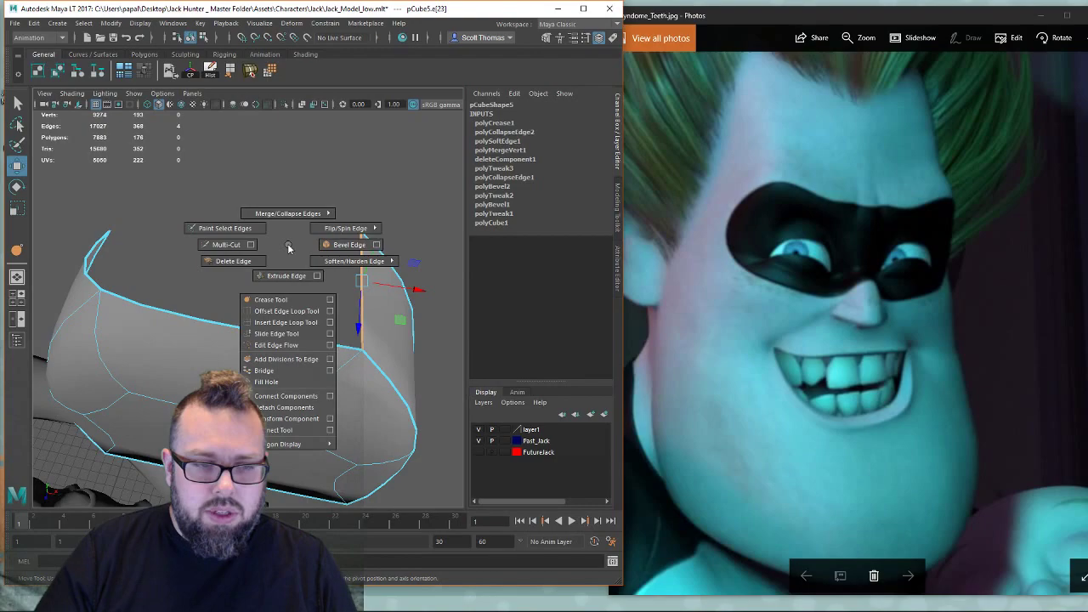
left_click(295, 301)
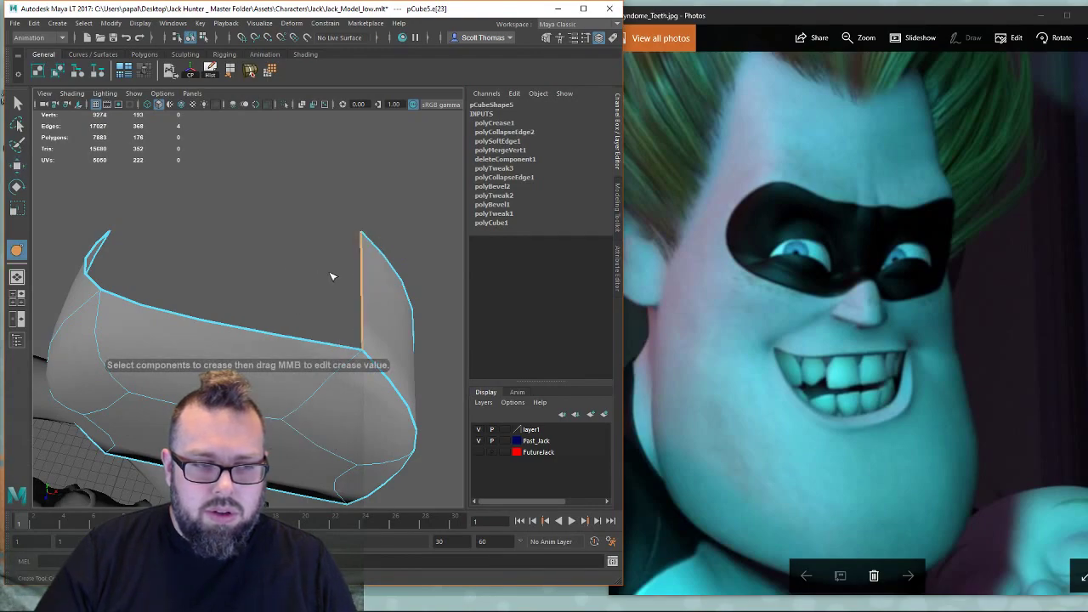
left_click_drag(333, 277, 205, 213, "alt")
key("3")
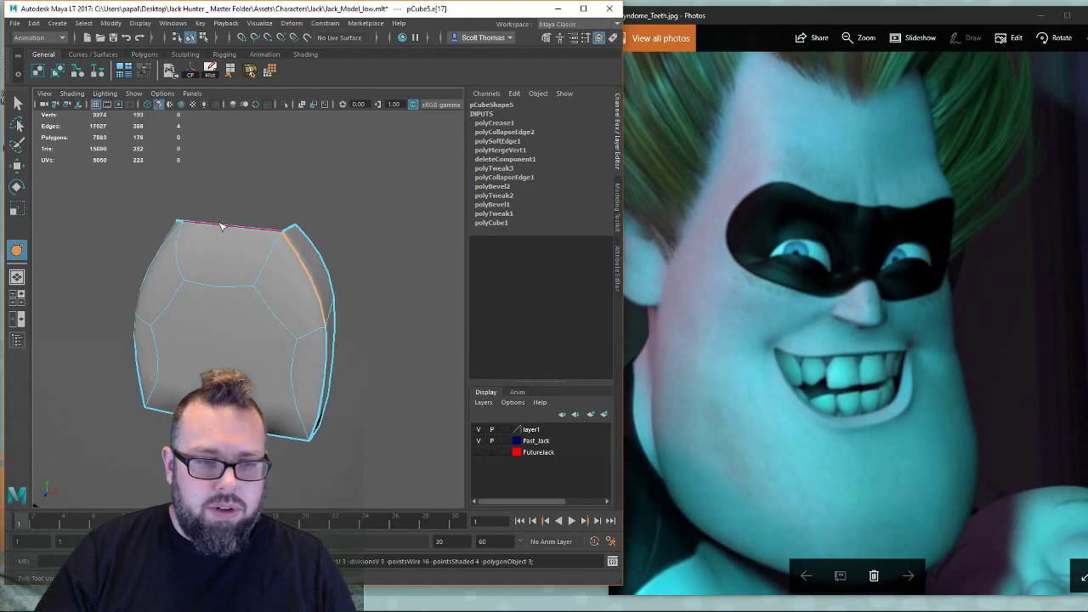
left_click_drag(361, 232, 221, 250, "alt")
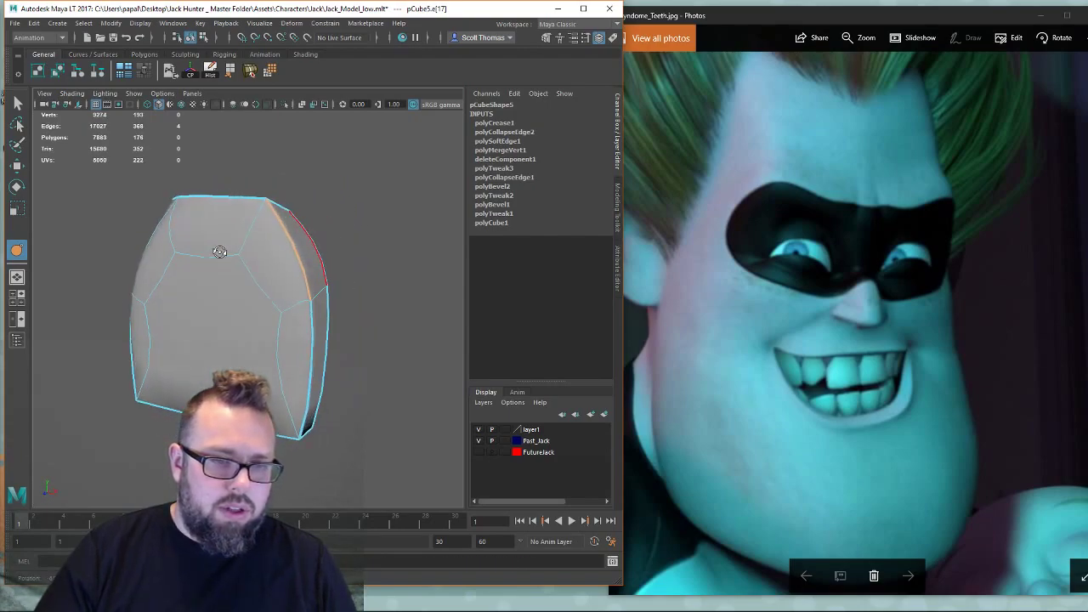
Move the two upper back vertices on one side of the tooth toward the front and return to object selection.
left_click_drag(326, 220, 297, 275, "alt")
key("w")
right_click_drag(270, 289, 221, 287)
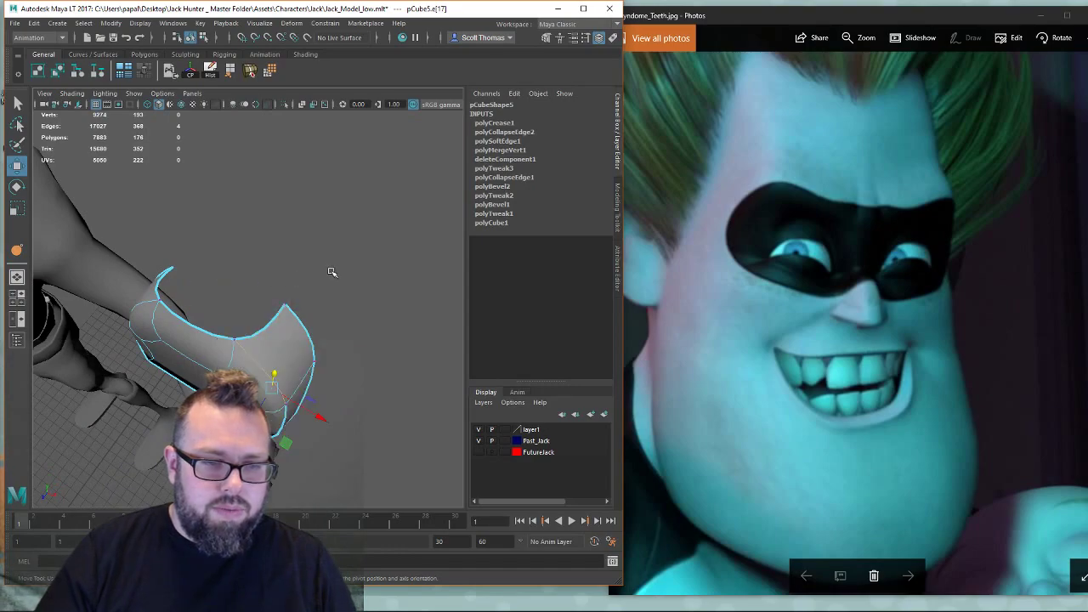
left_click_drag(331, 272, 265, 338)
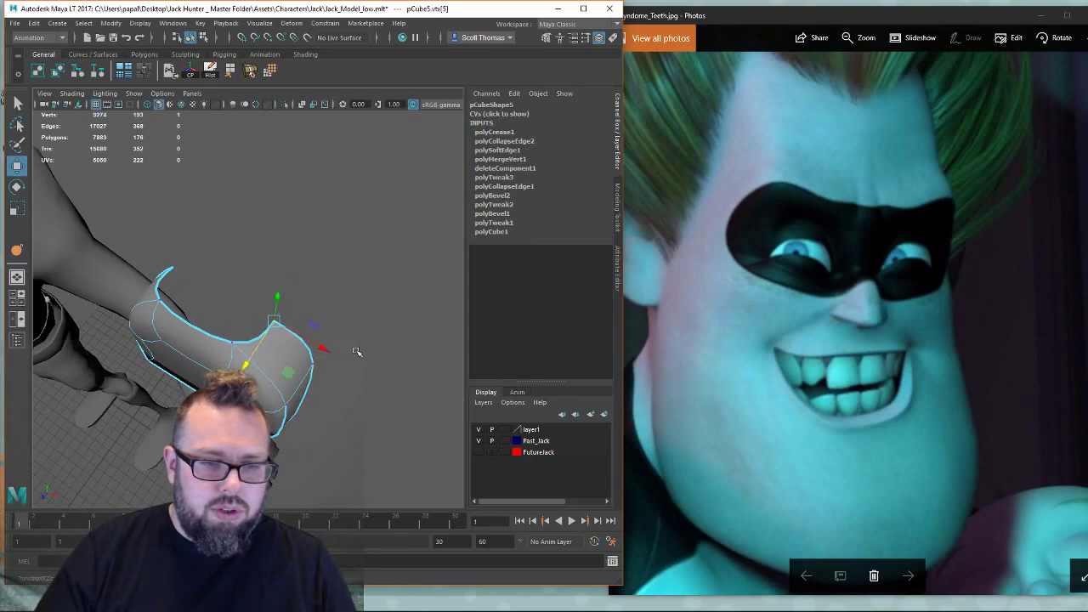
left_click(345, 319)
left_click_drag(345, 320, 340, 286, "alt")
left_click_drag(285, 346, 286, 345)
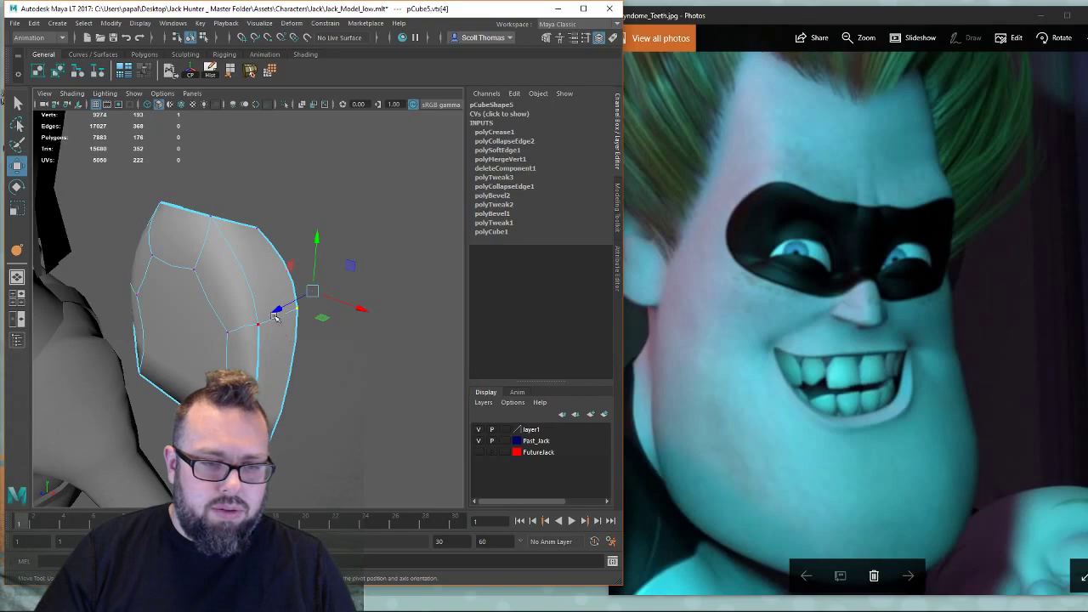
right_click_drag(228, 286, 251, 269)
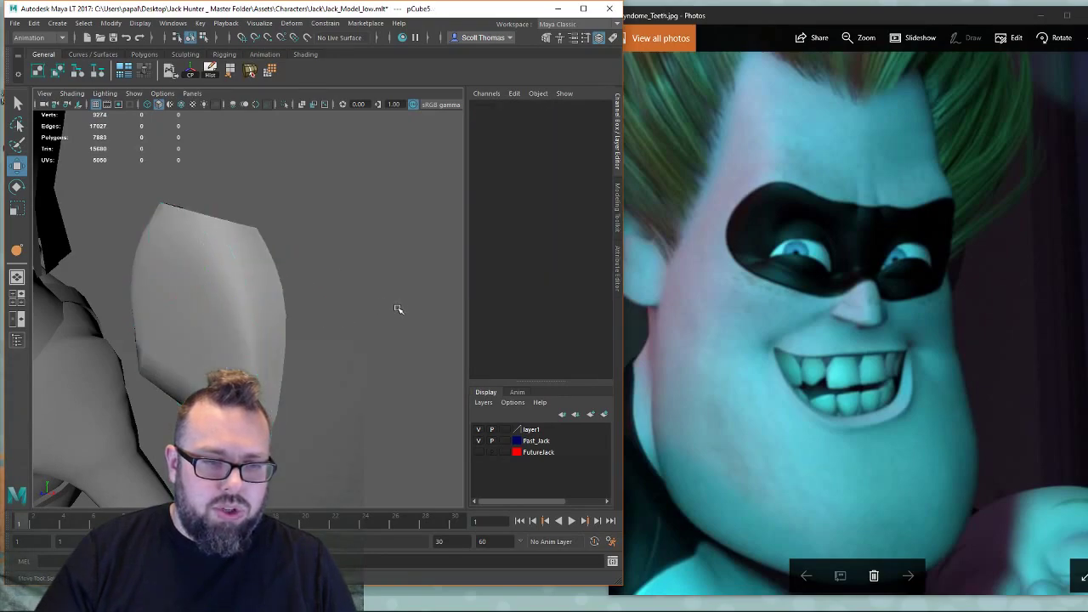
left_click_drag(398, 308, 204, 267, "alt")
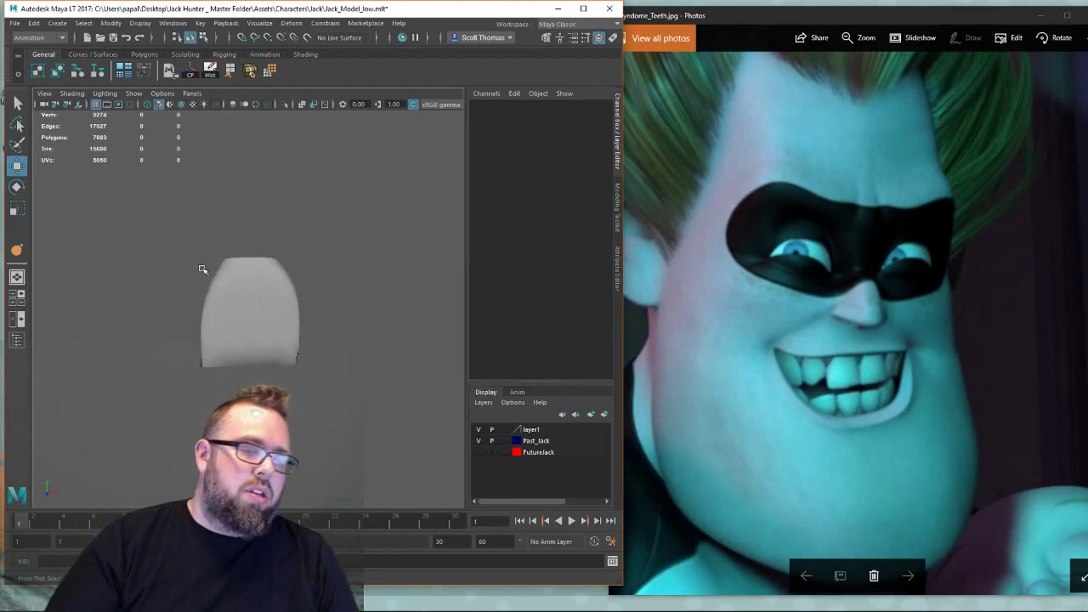
Apply Soften/Harden Edge to the front edge along the tooth's bottom.
left_click_drag(252, 323, 265, 298, "alt")
right_click_drag(244, 291, 458, 369, "alt")
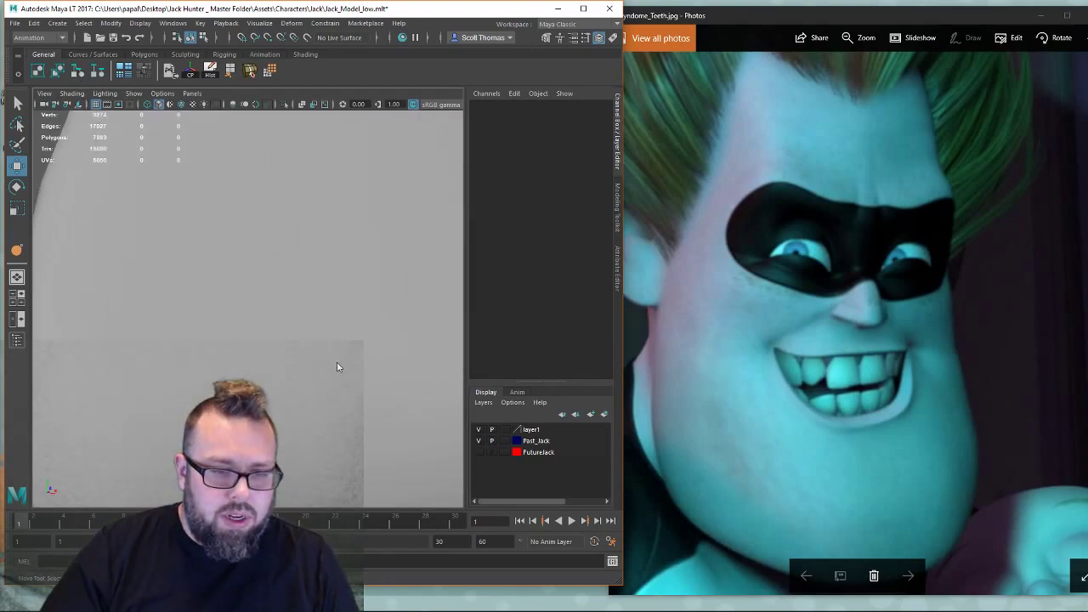
right_click_drag(337, 289, 330, 255)
scroll(269, 407, "down", 5)
left_click_drag(268, 409, 299, 388, "alt")
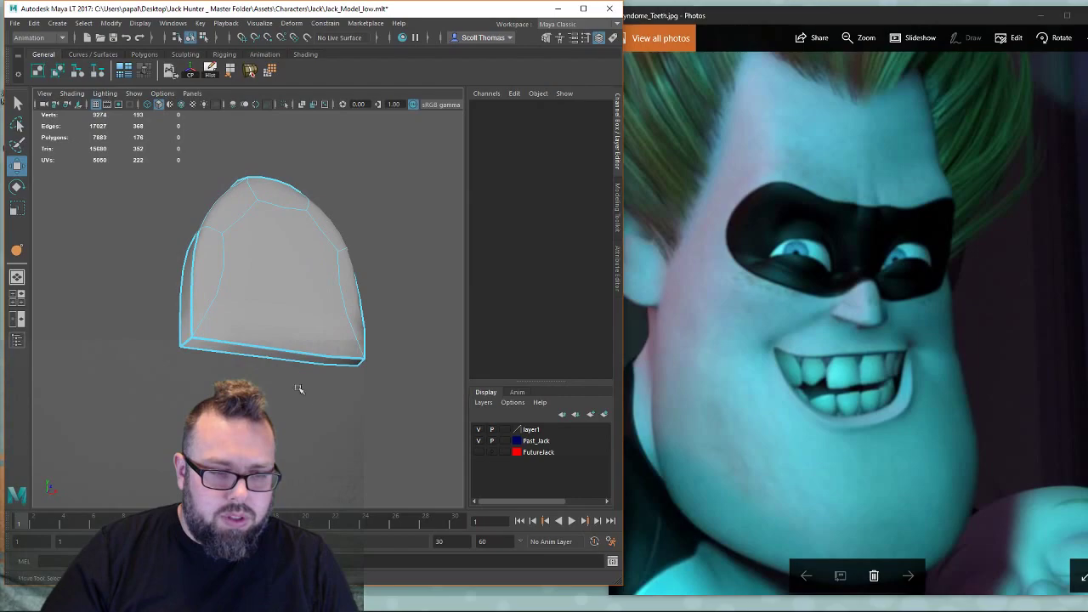
left_click(267, 347)
right_click_drag(333, 401, 426, 433, "shift")
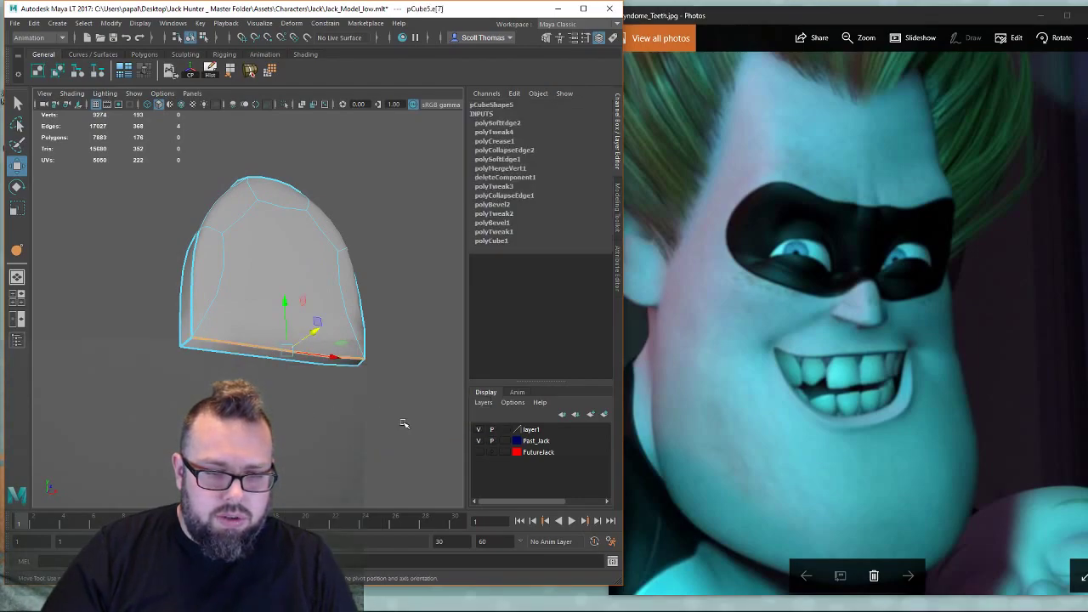
Apply Soften/Harden Edge to the back edge along the tooth's bottom, turn off smooth preview and select a side edge.
left_click(256, 359)
left_click_drag(371, 404, 306, 423, "alt")
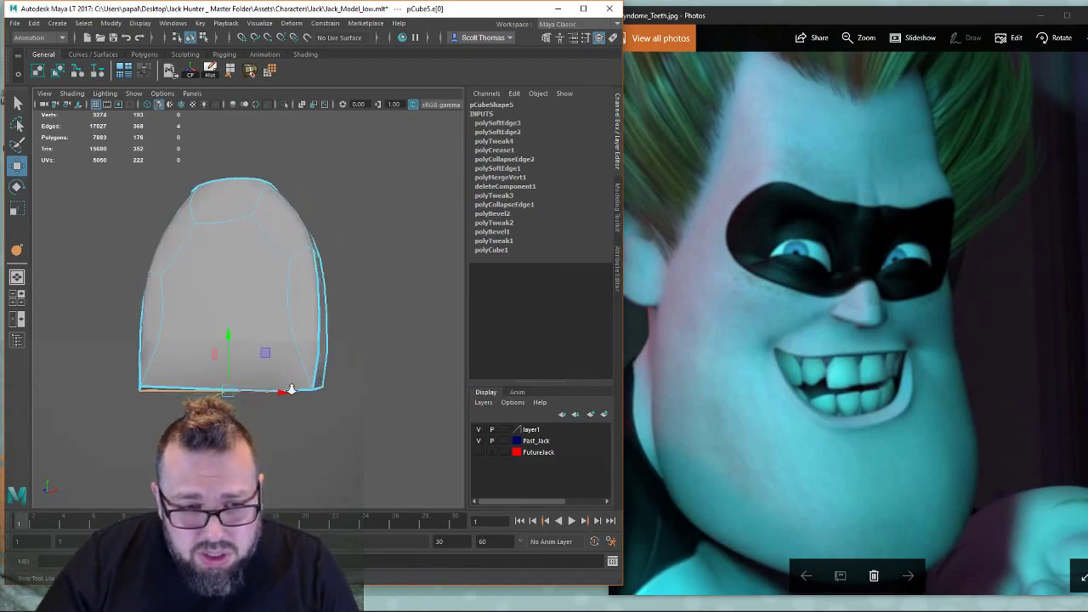
scroll(291, 390, "up", 3)
left_click(348, 368)
key("w")
key("1")
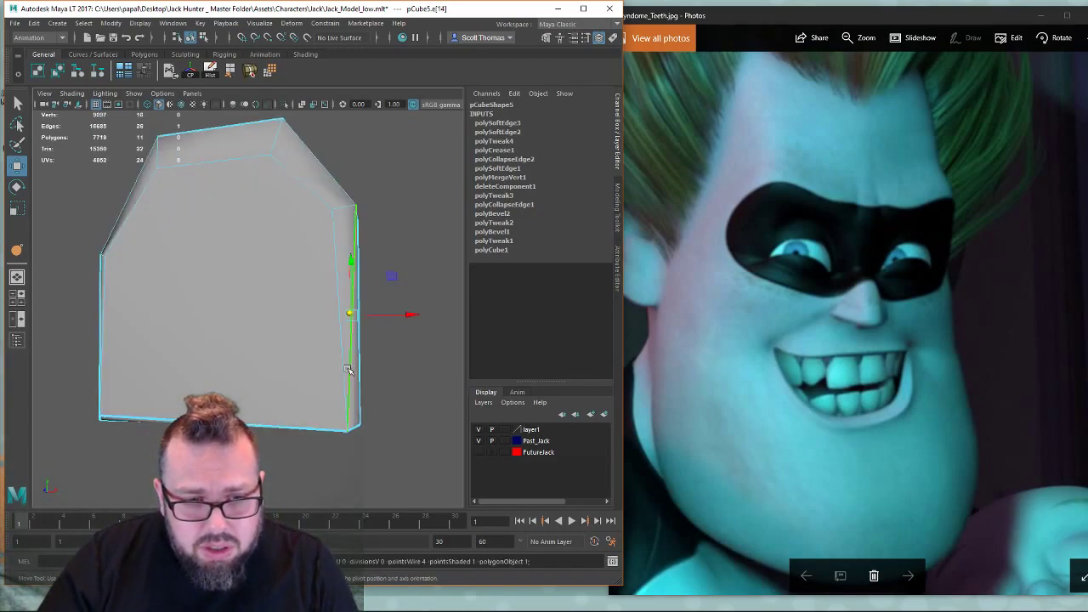
left_click_drag(347, 371, 391, 386, "alt")
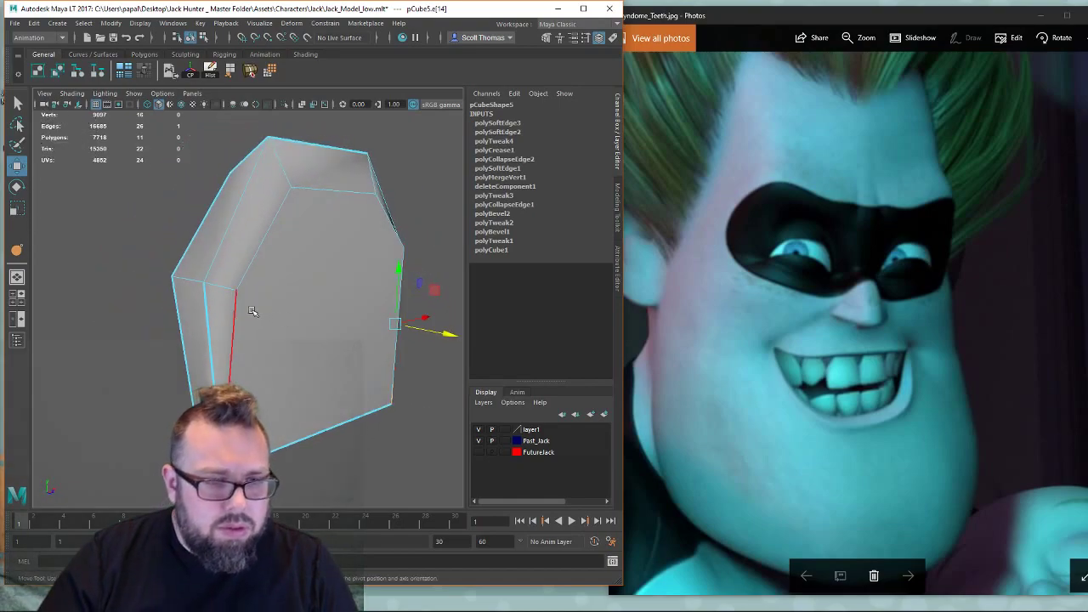
Return to object selection and compare the tooth with smooth preview on and off.
right_click_drag(252, 289, 286, 301)
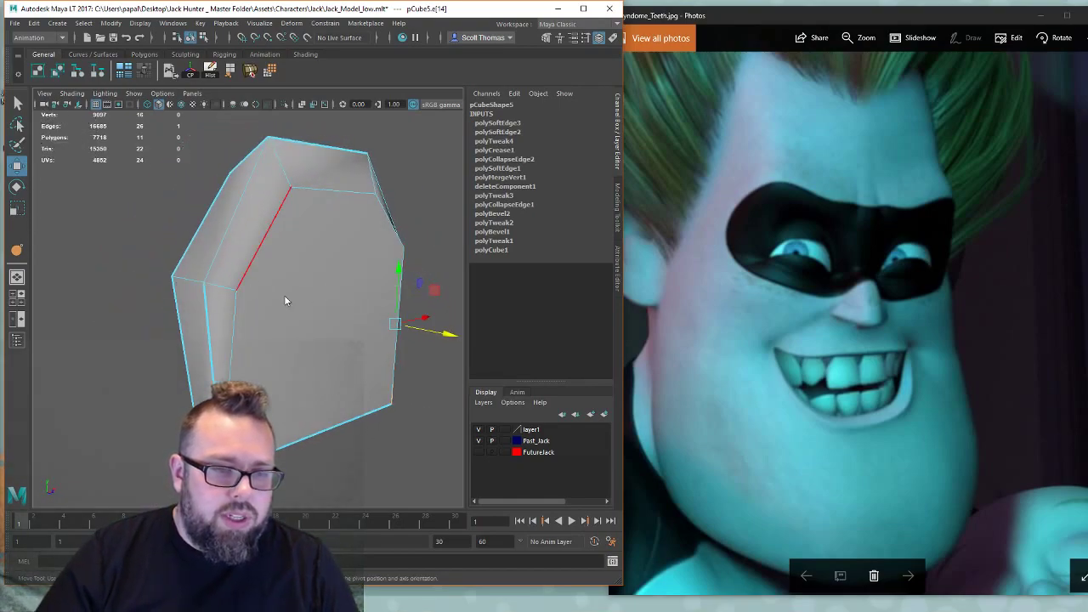
key("F8")
key("3")
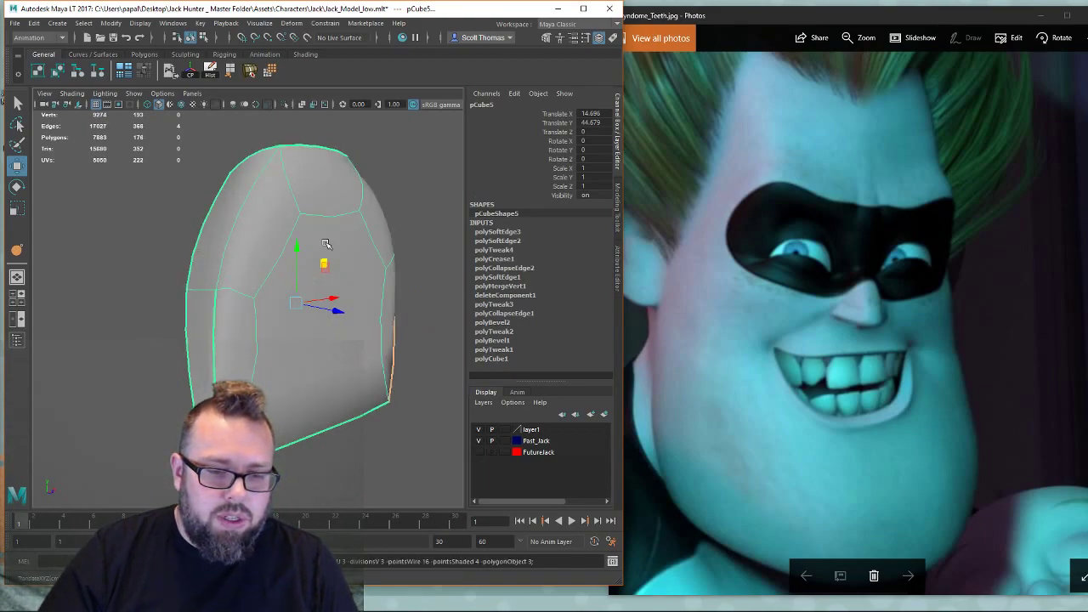
key("1")
key("3")
key("1")
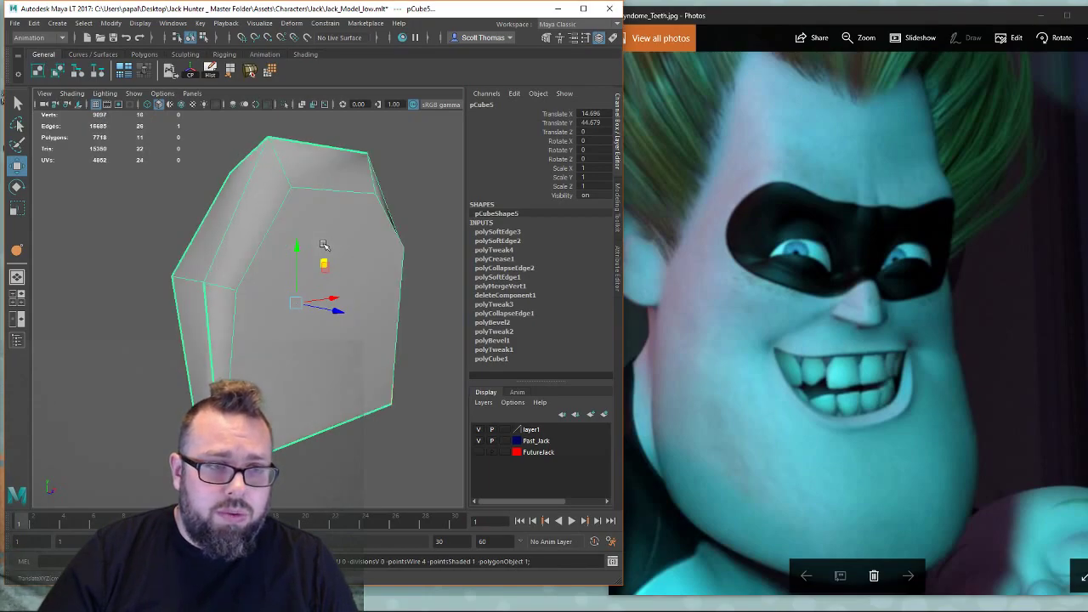
key("3")
key("1")
Delete the tooth's construction history and deselect it.
left_click(72, 94)
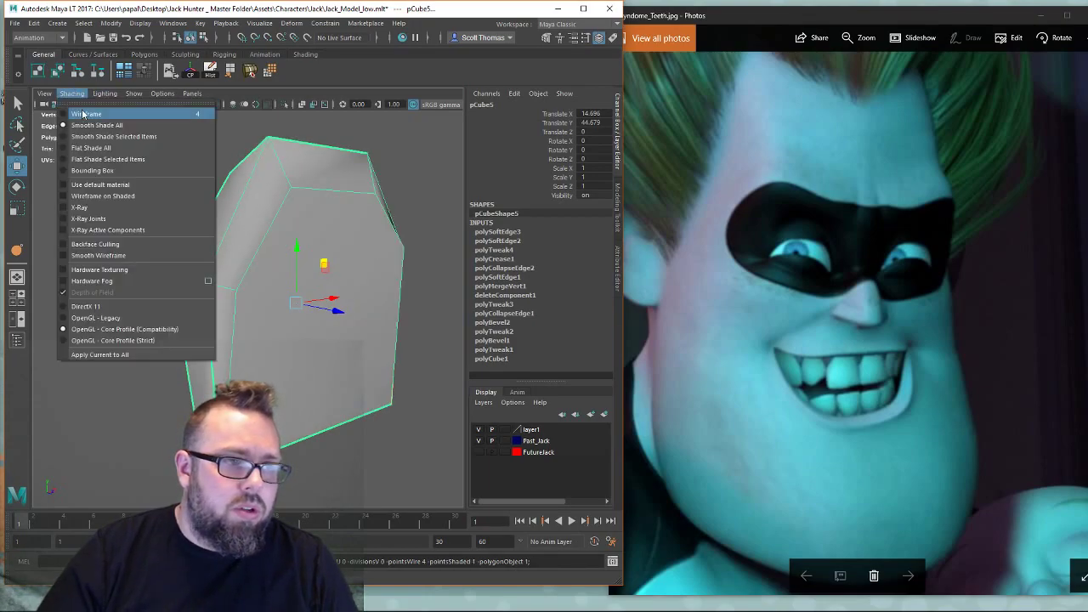
left_click(213, 73)
scroll(400, 271, "down", 5)
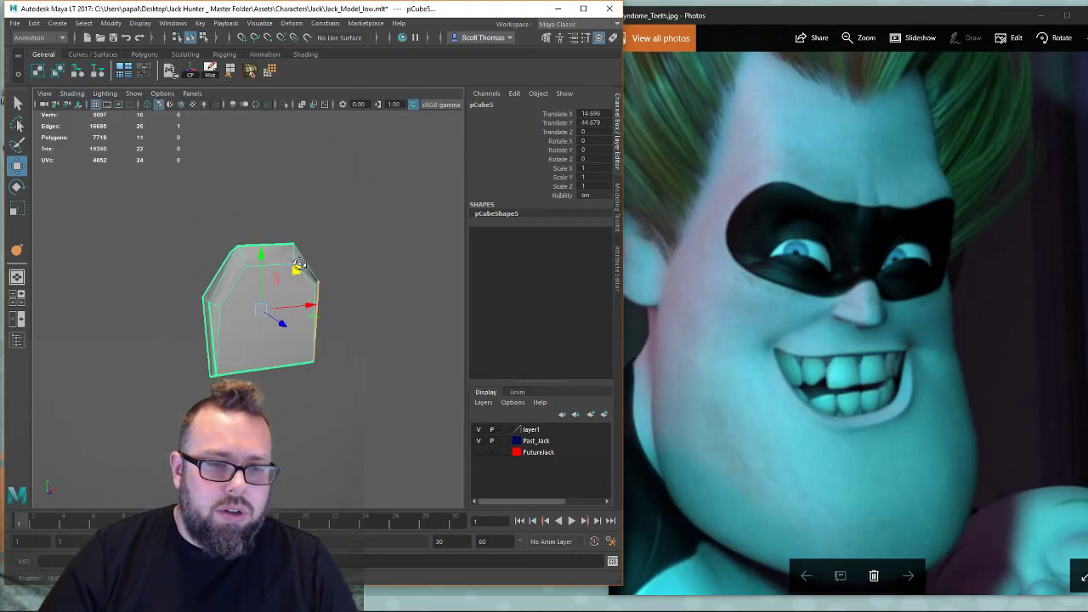
left_click(394, 276)
Slice the tooth from top to bottom near its middle with the Multi-Cut tool.
right_click_drag(281, 286, 333, 265)
left_click_drag(356, 275, 366, 283, "alt")
left_click_drag(270, 287, 253, 289, "alt")
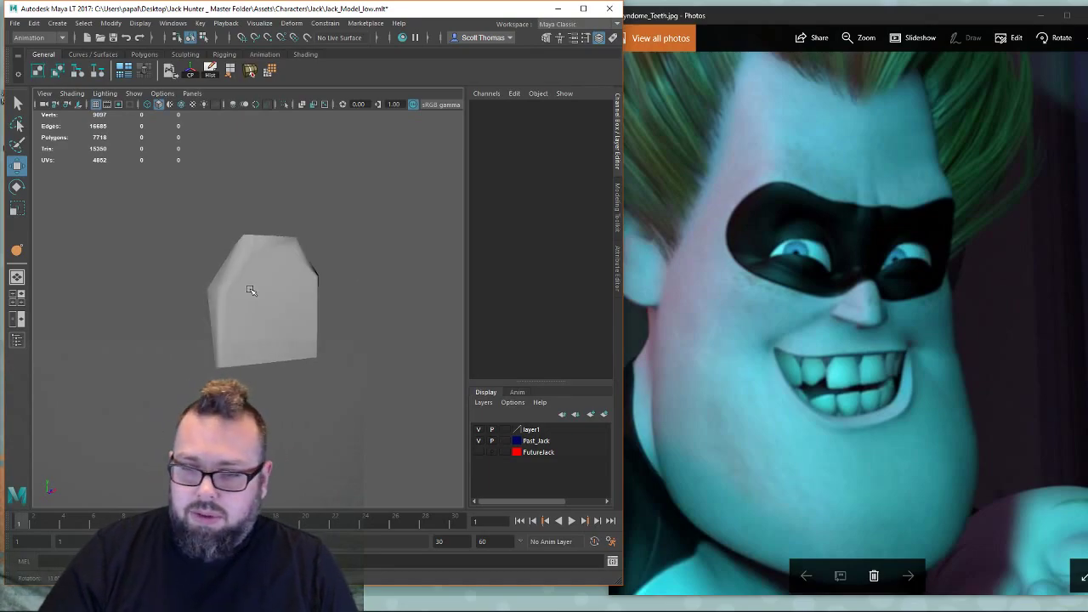
right_click_drag(250, 288, 348, 299, "alt")
left_click(286, 311)
left_click_drag(286, 311, 292, 311, "alt")
right_click_drag(300, 247, 238, 248, "shift")
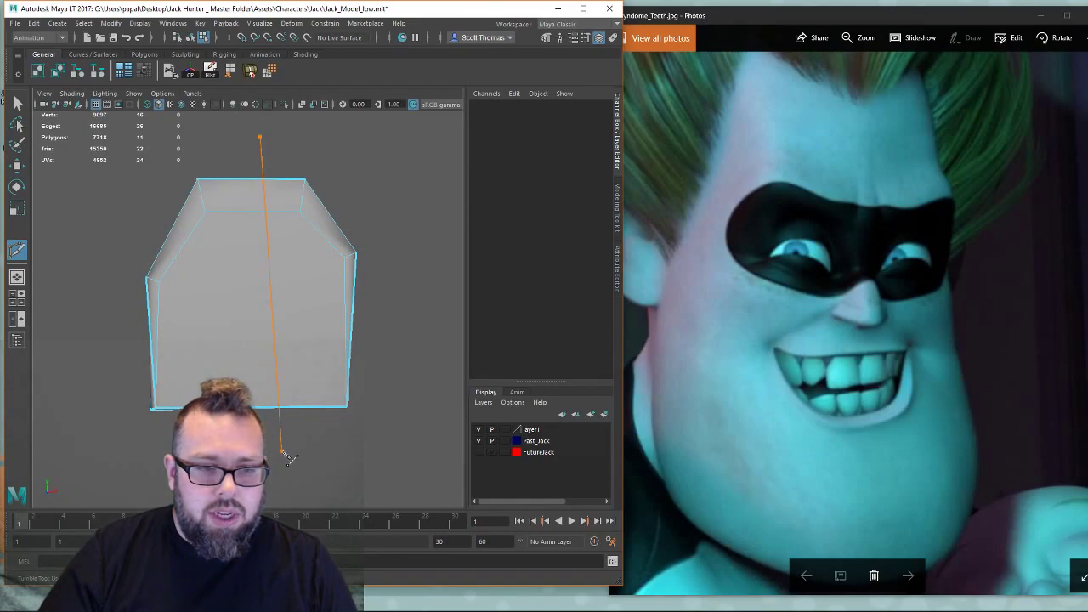
left_click_drag(281, 451, 282, 452)
key("w")
Bevel the middle cut's edge loop into two narrowly spaced vertical loops.
left_click_drag(369, 413, 360, 373, "alt")
right_click_drag(268, 288, 223, 307)
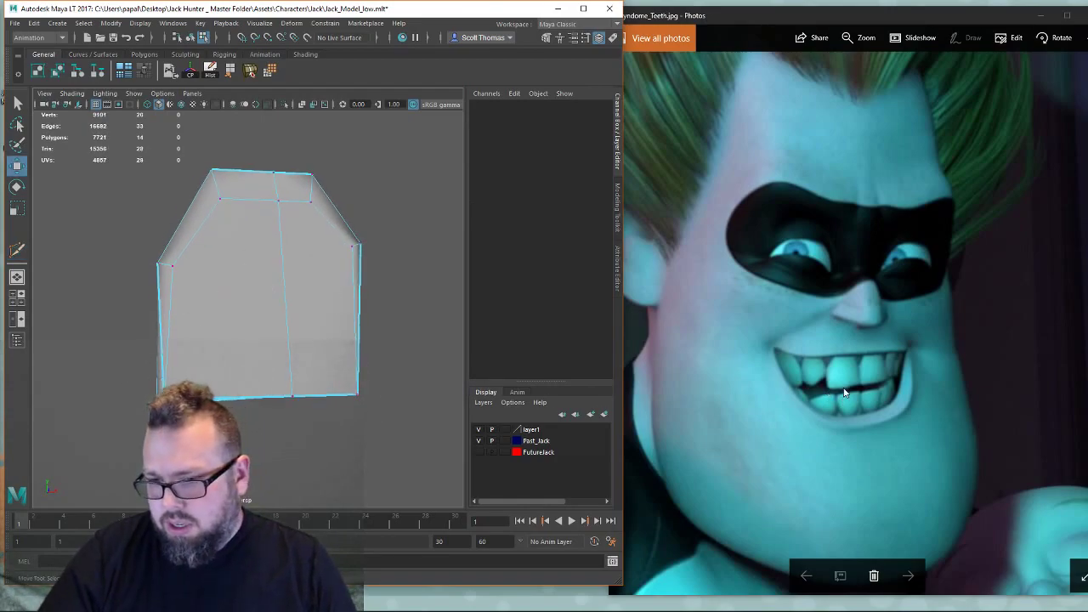
double_click(281, 293)
right_click_drag(312, 316, 317, 328, "shift")
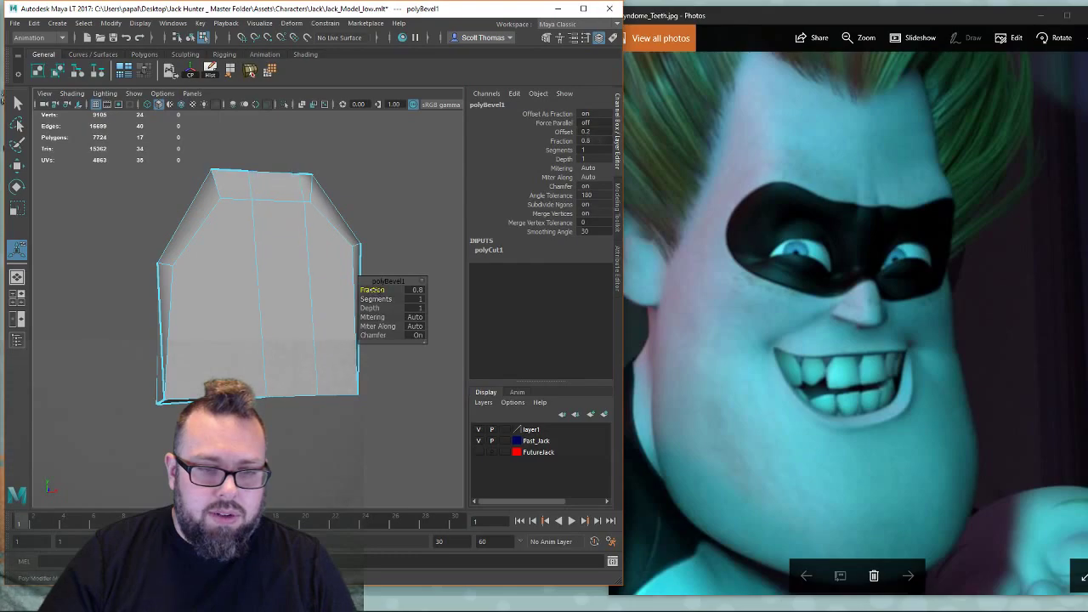
key("w")
Raise the bottom vertices on one side of the middle loops to form a chipped step in the tooth's lower edge.
right_click_drag(284, 289, 252, 288)
left_click_drag(309, 335, 297, 399)
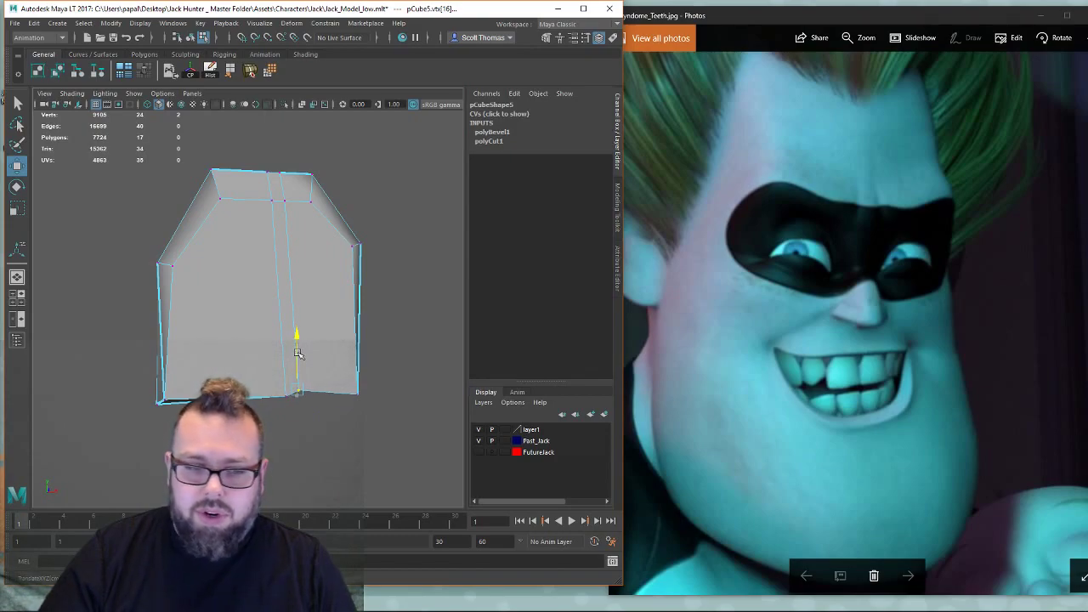
left_click(358, 393)
left_click_drag(355, 369, 356, 362)
right_click_drag(284, 316, 371, 271)
left_click(420, 323)
Select the tooth and check the chipped shape briefly in smooth preview.
left_click_drag(419, 328, 298, 228, "alt")
left_click(281, 396)
key("3")
key("1")
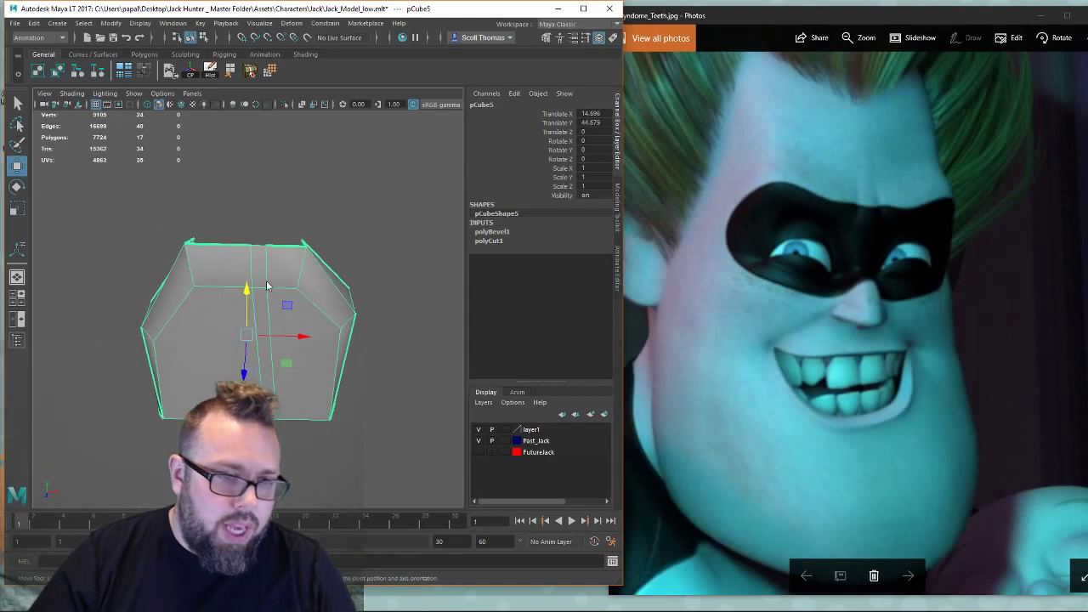
Use the Crease Tool on the short top edge between the two middle loops and return to object selection.
right_click_drag(267, 286, 268, 248)
left_click(259, 245)
right_click(399, 196, "shift")
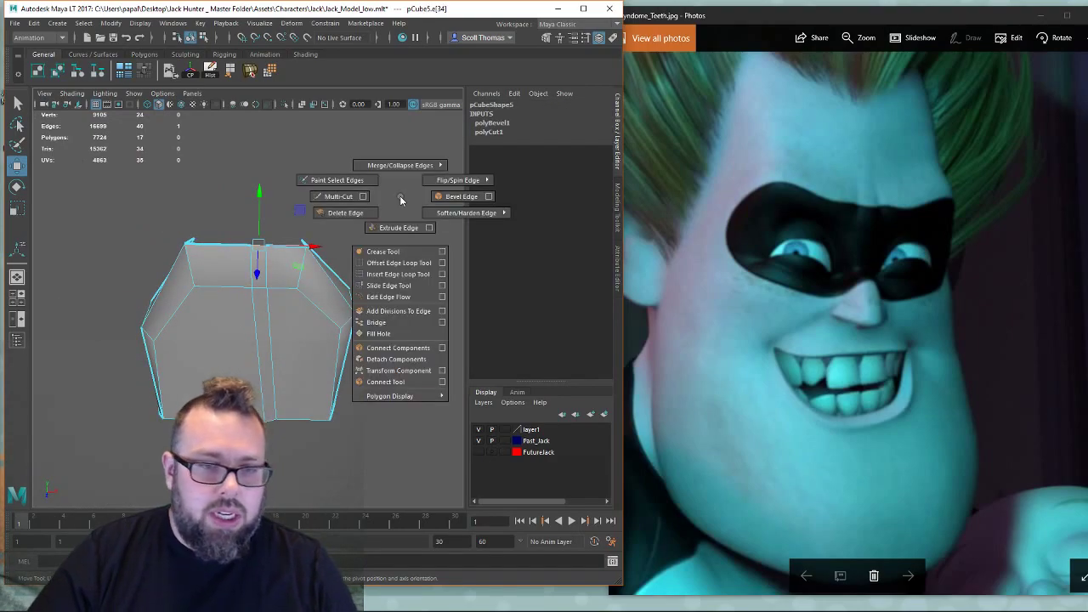
left_click(374, 252)
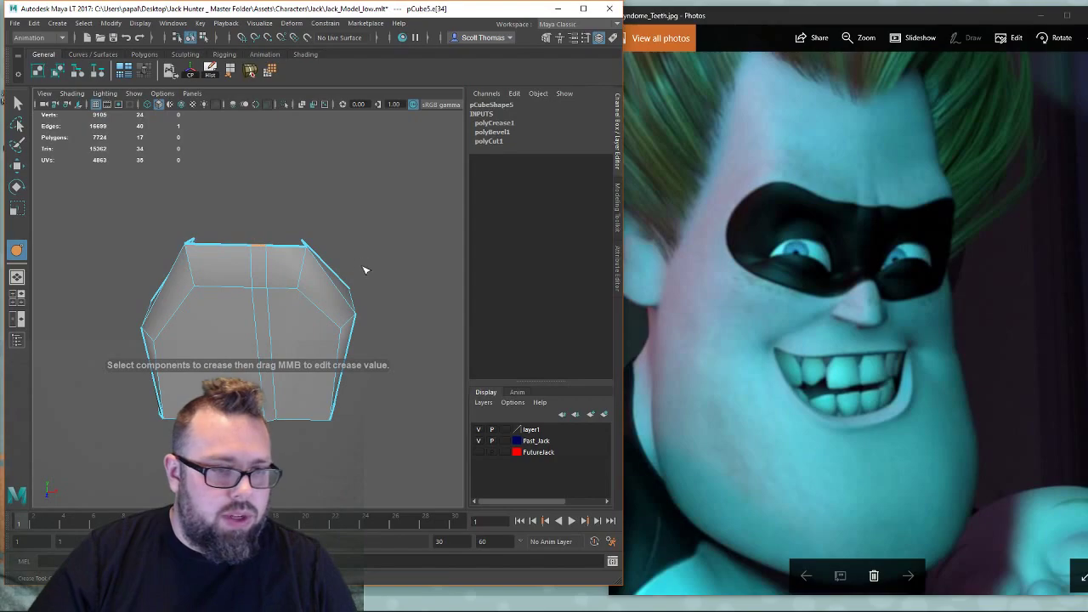
left_click_drag(365, 270, 387, 254, "alt")
key("w")
right_click_drag(315, 261, 369, 236)
left_click(386, 230)
Select the vertical edge on the tooth's lower side and activate the Crease Tool for it.
left_click_drag(393, 260, 313, 261, "alt")
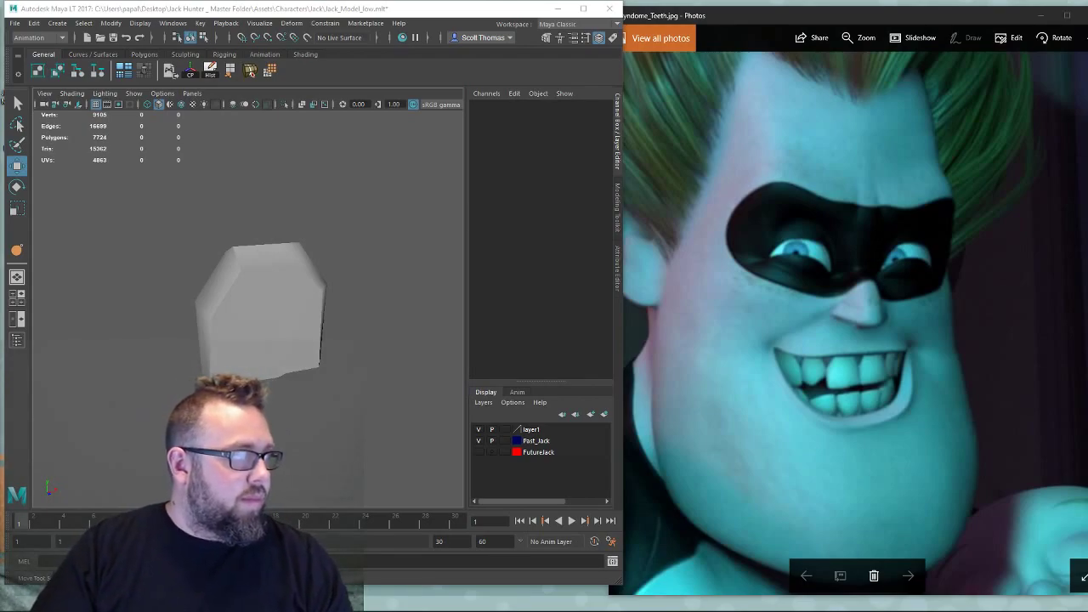
scroll(289, 324, "up", 3)
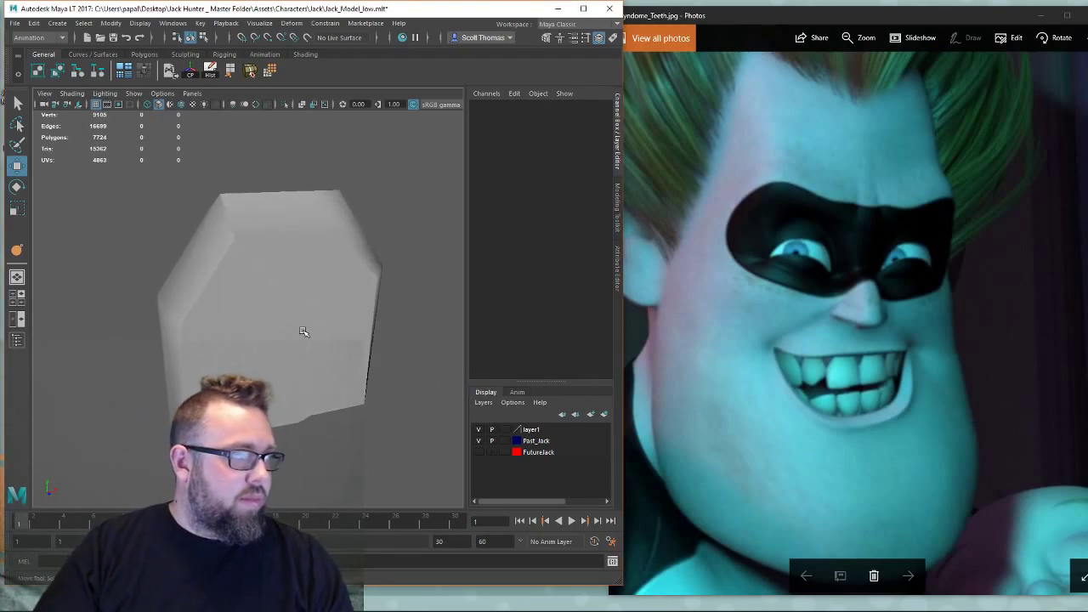
left_click(297, 331)
left_click_drag(246, 317, 222, 269, "alt")
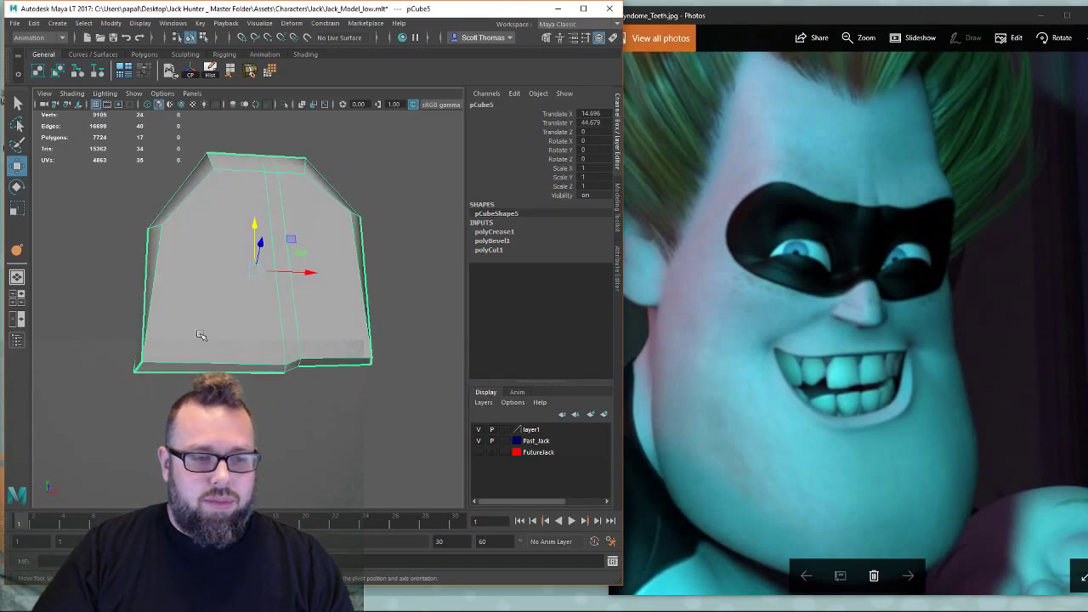
right_click_drag(202, 335, 239, 360, "alt")
left_click_drag(240, 361, 251, 364, "alt")
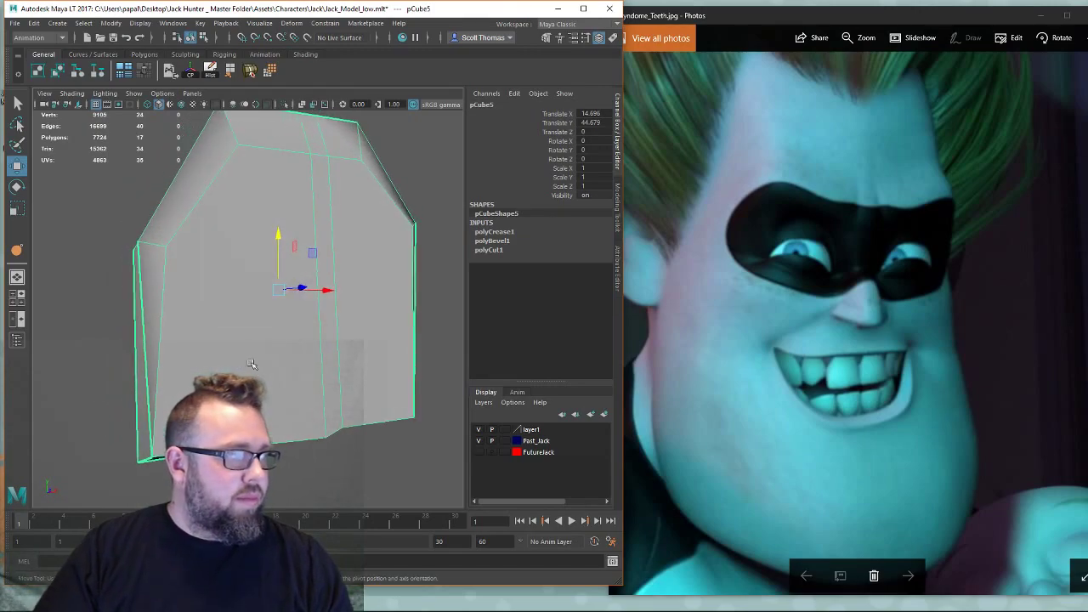
left_click_drag(144, 365, 182, 281, "alt")
right_click_drag(162, 292, 162, 260)
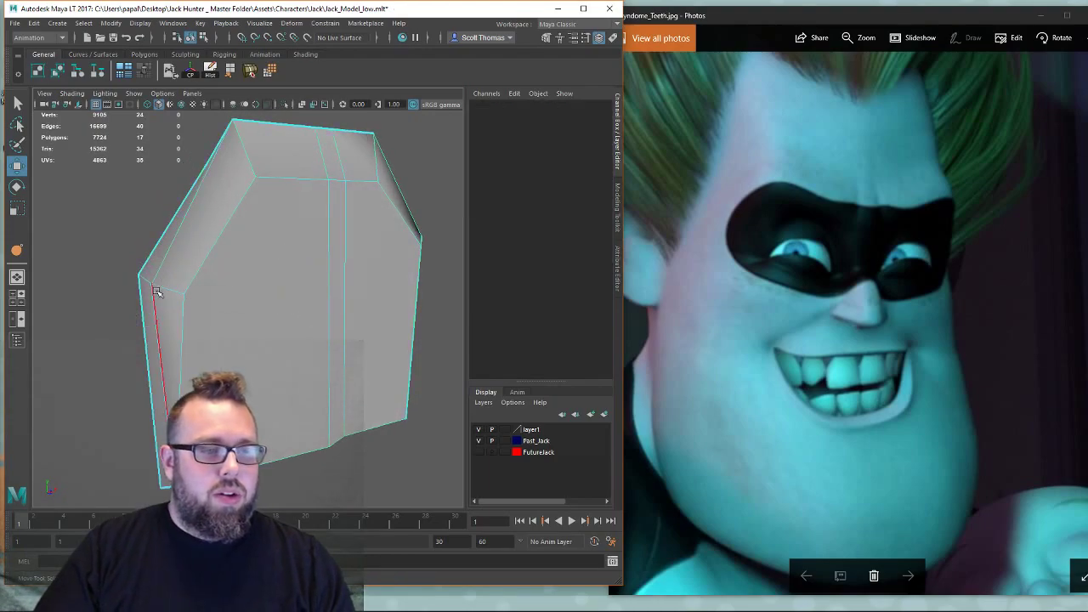
left_click(156, 313)
right_click_drag(128, 205, 128, 206, "shift")
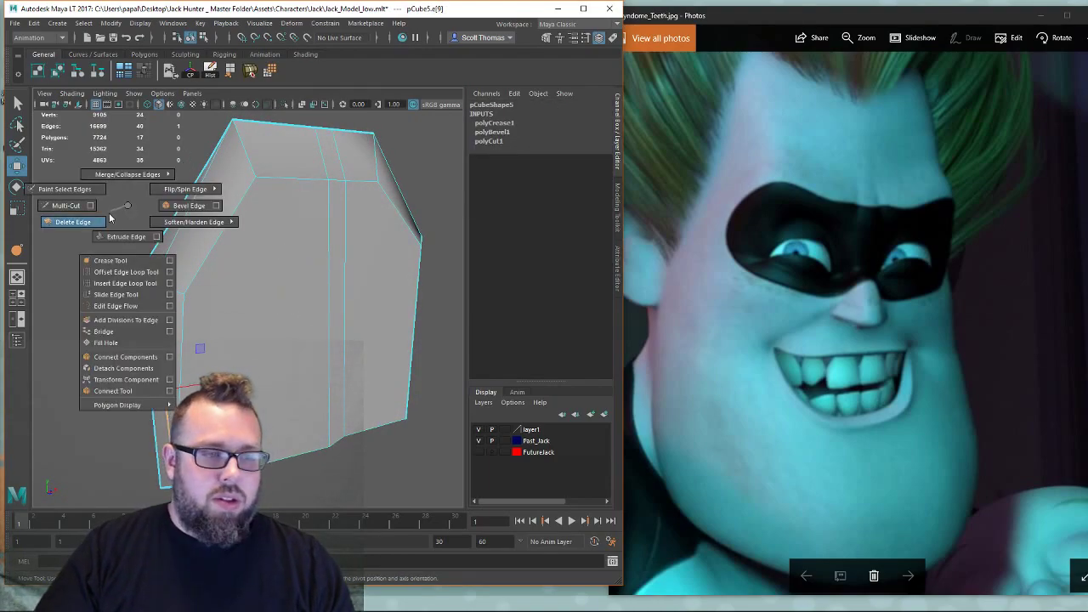
left_click(111, 260)
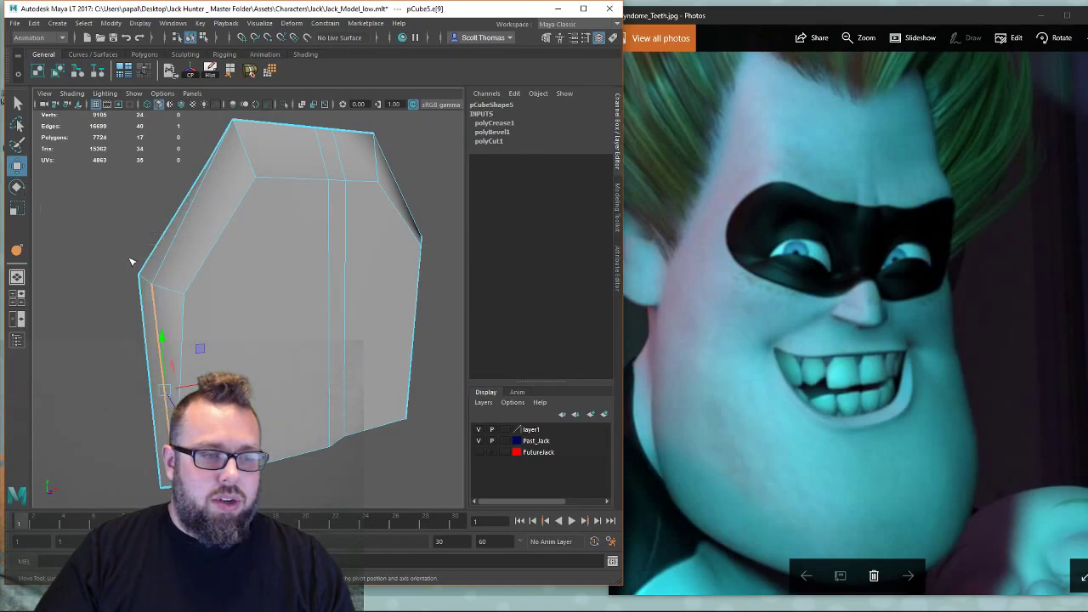
Use the Crease Tool on the opposite side's edges and the short edges at both bottom corners of the tooth.
left_click_drag(368, 261, 281, 252, "alt")
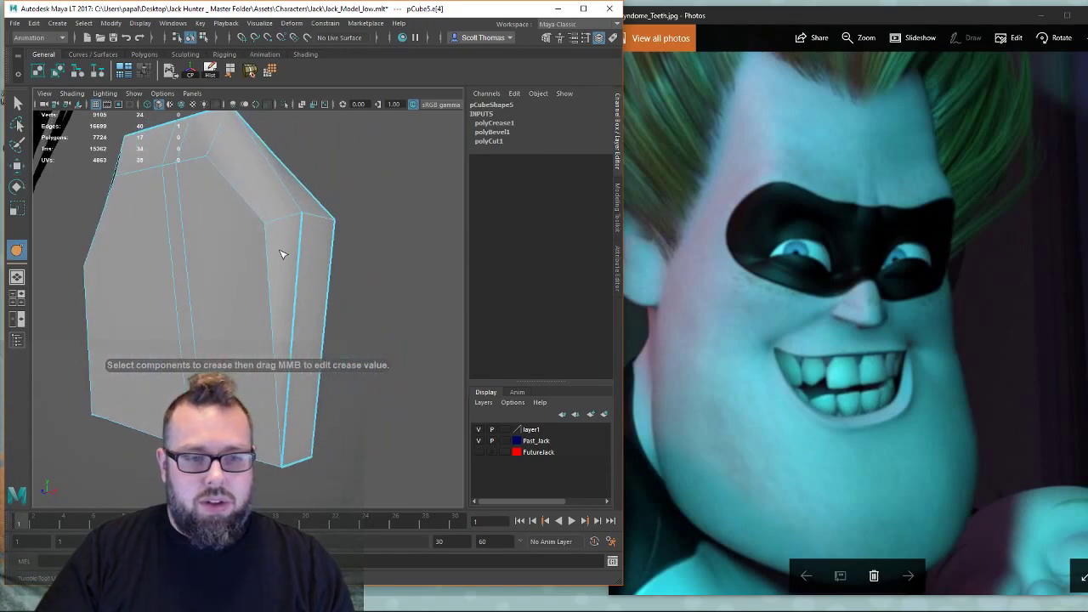
left_click_drag(354, 243, 280, 223, "alt")
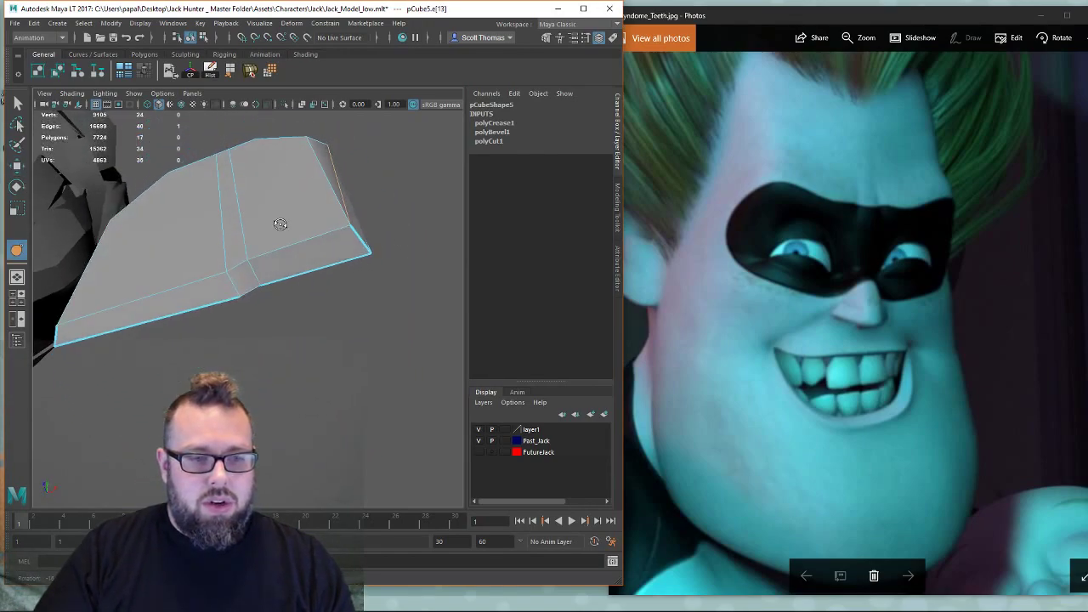
mouse_move(213, 277)
left_mouse_down("alt")
mouse_move(224, 243)
mouse_move(235, 273)
left_mouse_up("alt")
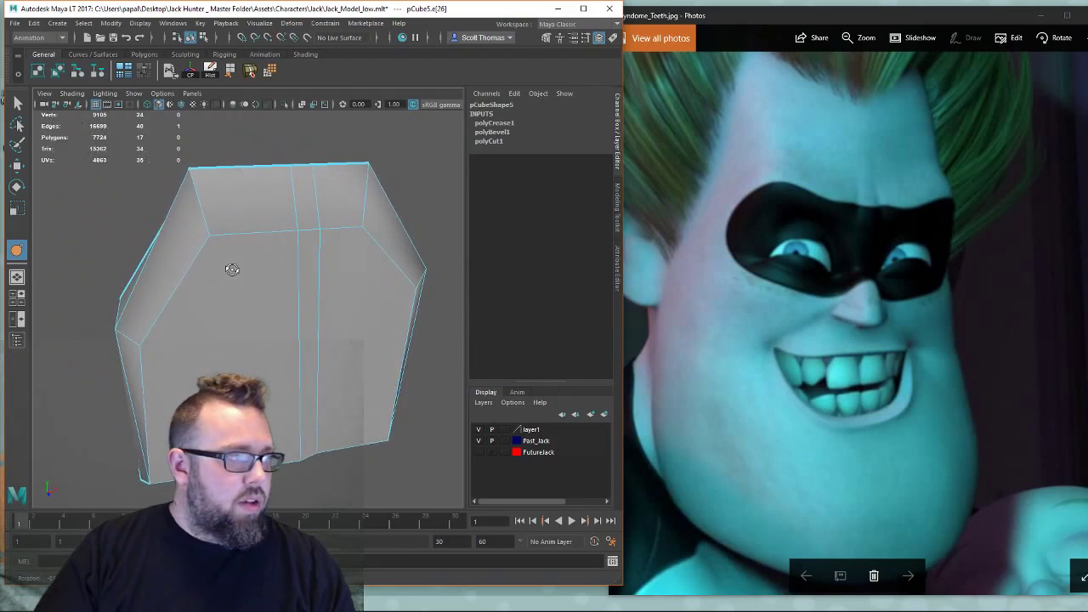
left_click_drag(232, 269, 294, 211, "alt")
left_click(255, 350)
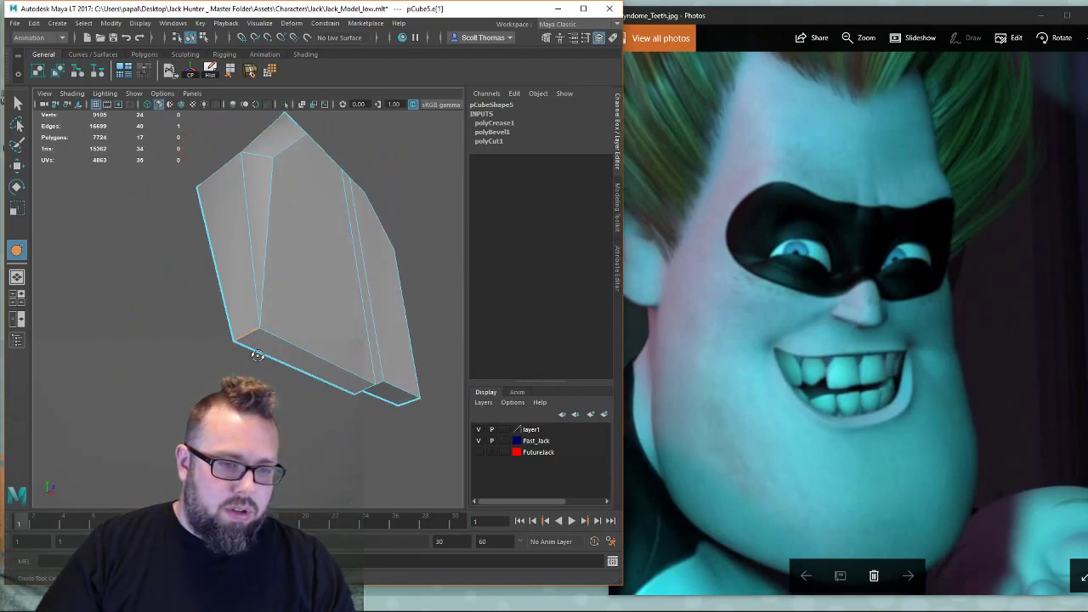
left_click_drag(256, 355, 146, 342, "alt")
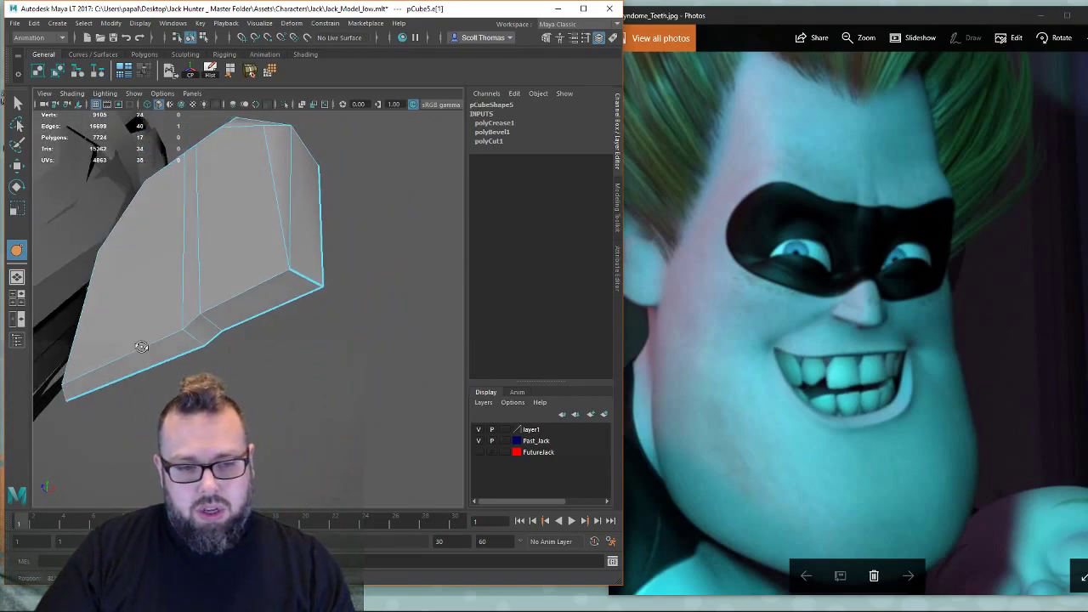
left_click(308, 272)
left_click_drag(342, 323, 308, 413, "alt")
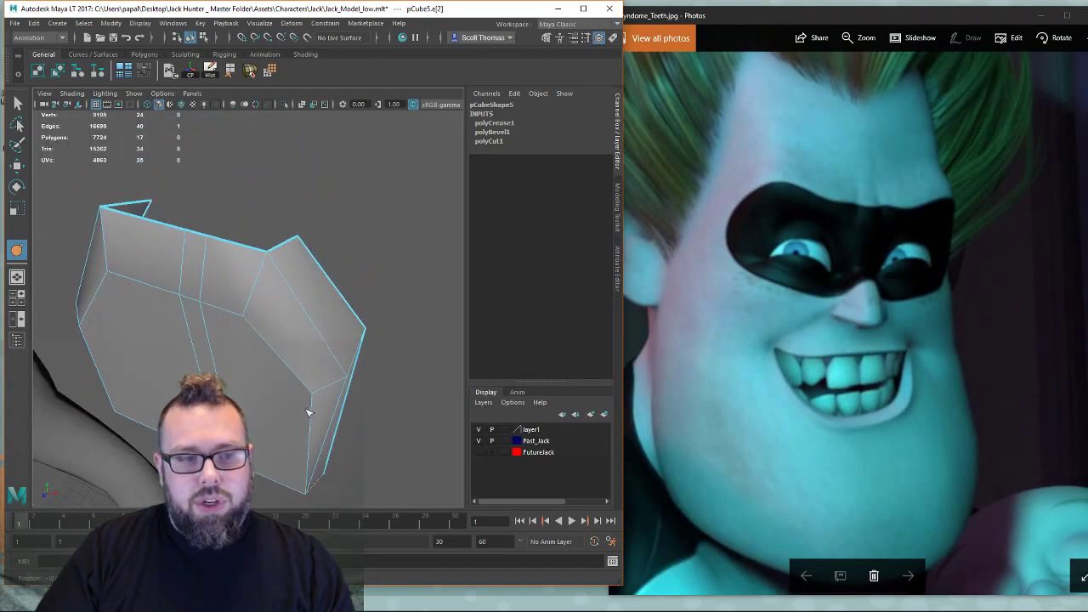
Crease the border edge of the tooth's open top, then leave the Crease Tool and deselect the tooth.
double_click(283, 245)
middle_click_drag(388, 236, 359, 246)
key("w")
right_click_drag(419, 320, 306, 272, "alt")
left_click(335, 344)
left_click_drag(323, 361, 289, 345, "alt")
middle_click_drag(289, 345, 297, 342, "alt")
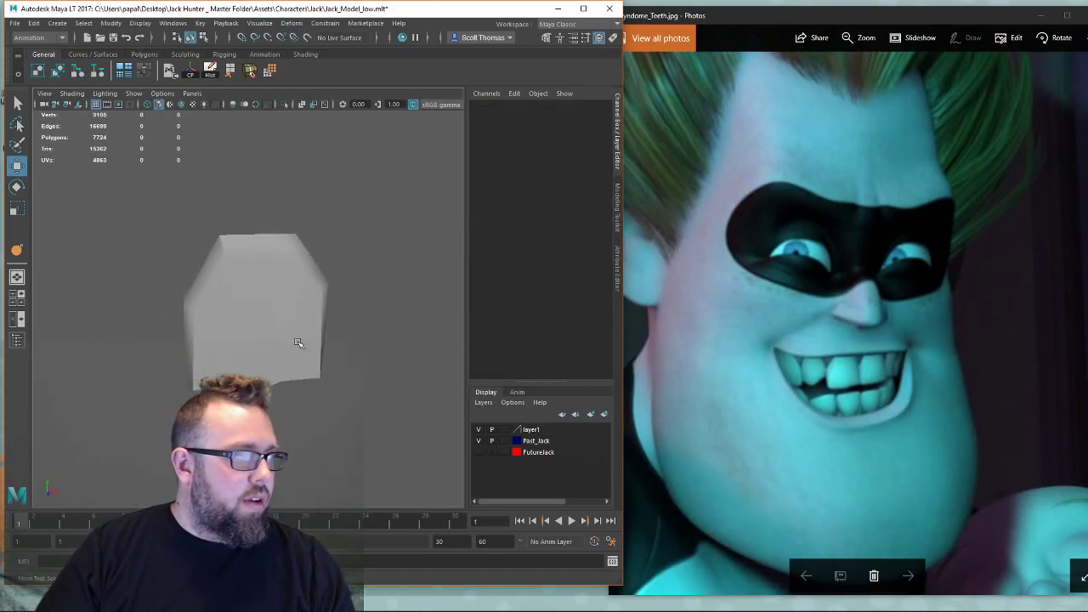
Lower the back bottom edge on the longer side of the chip and select the bottom edge on the shorter side.
mouse_move(283, 301)
left_mouse_down("alt")
mouse_move(318, 303)
mouse_move(294, 301)
mouse_move(322, 361)
mouse_move(263, 349)
left_mouse_up("alt")
right_click_drag(258, 289, 261, 333)
left_click(253, 357)
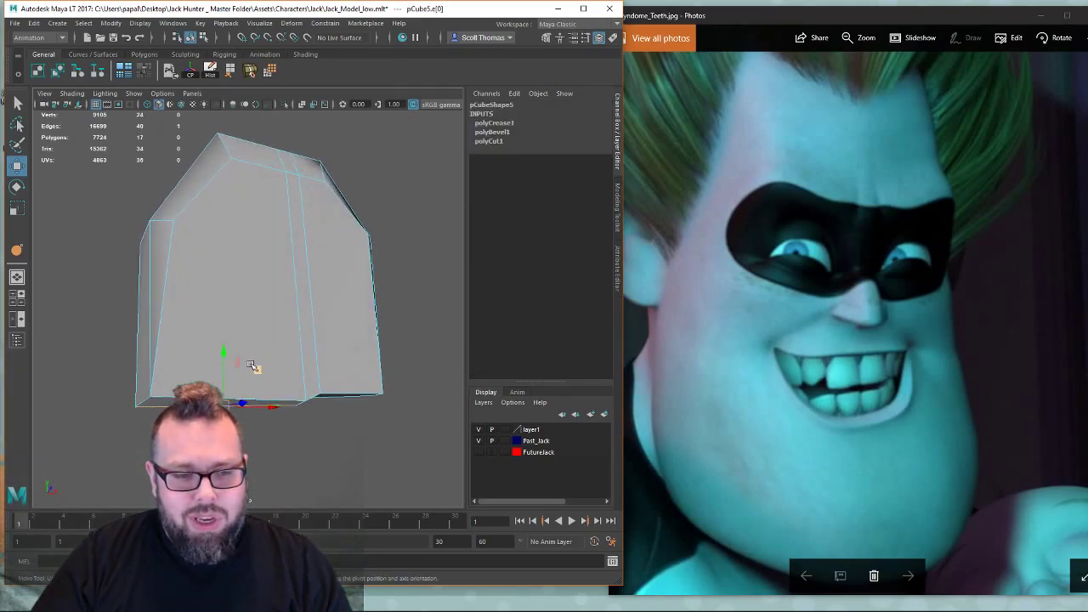
left_click_drag(224, 354, 224, 361)
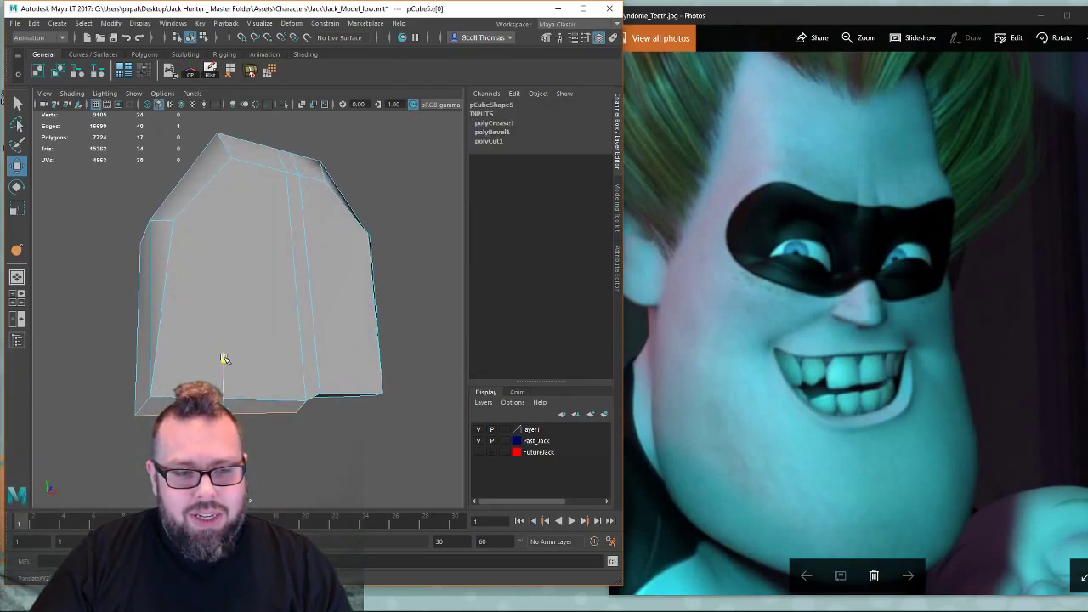
left_click(331, 404)
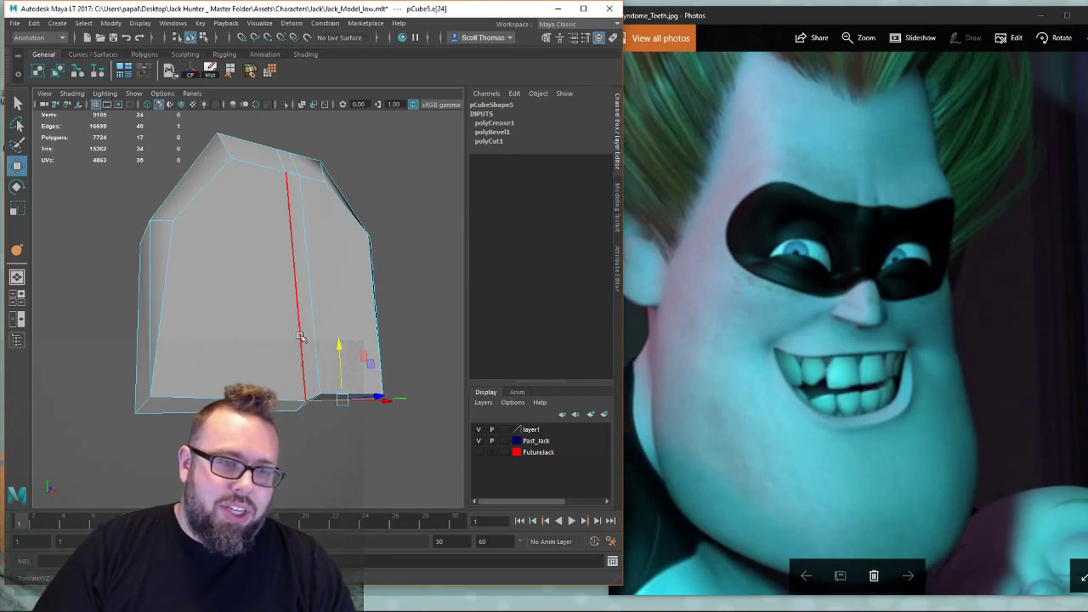
Collapse the two short horizontal edges between the paired vertical cuts at the tooth's top, then return to object mode and deselect.
left_click_drag(201, 338, 235, 256, "alt")
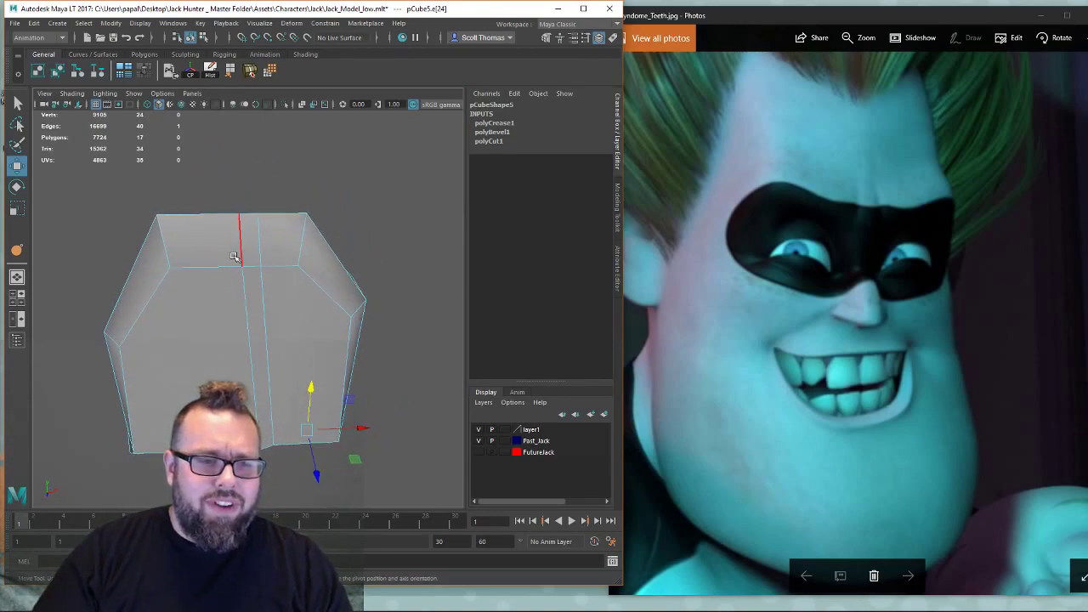
right_click_drag(238, 267, 239, 214)
left_click(251, 266)
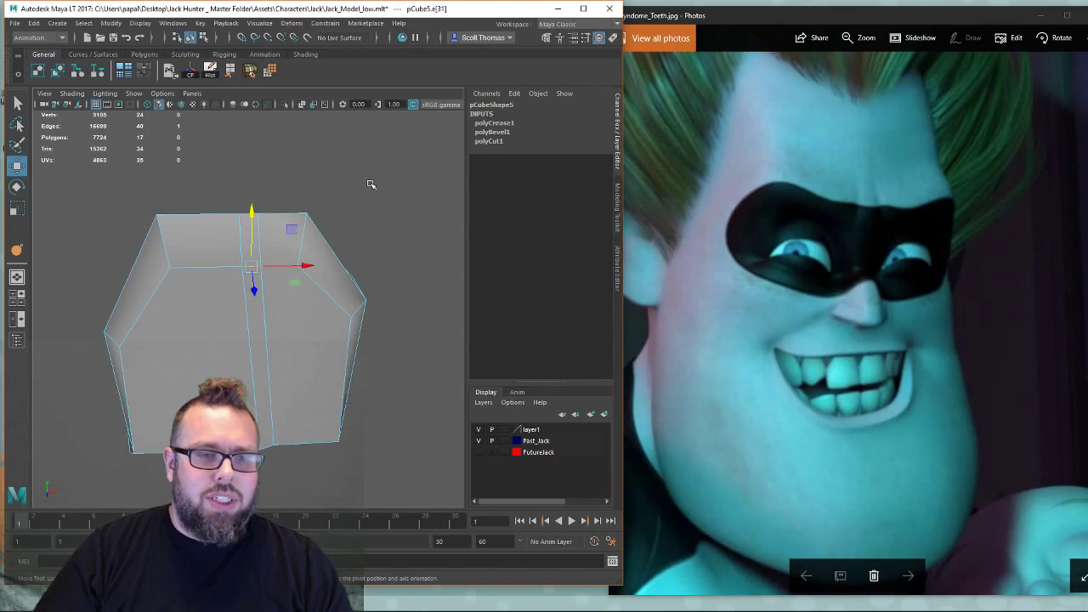
right_click_drag(370, 184, 439, 149, "shift")
left_click_drag(299, 269, 301, 275, "alt")
left_click(271, 274)
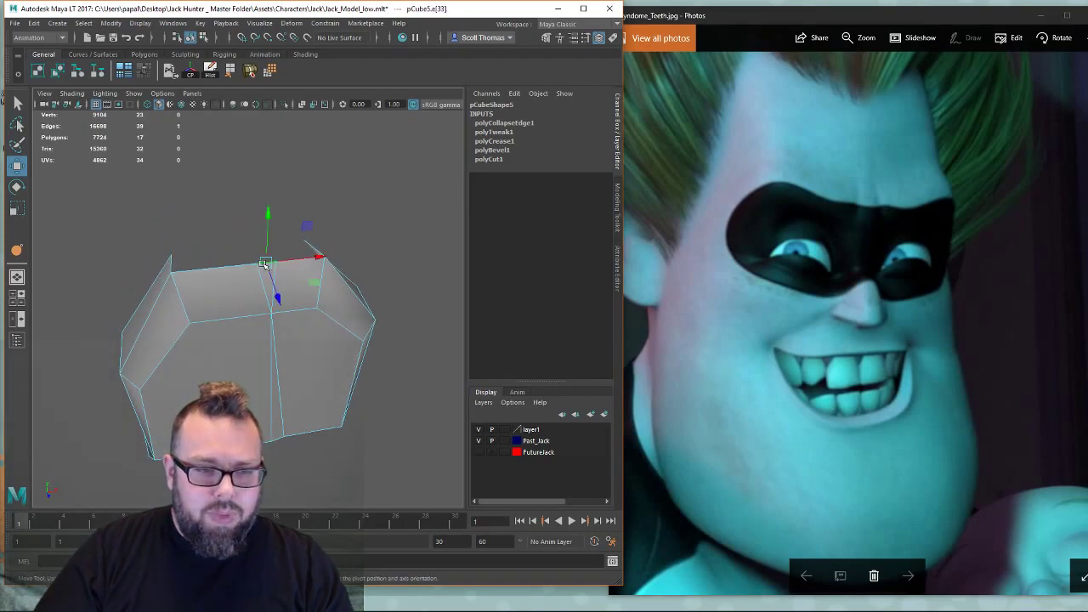
key("g")
left_click_drag(267, 417, 258, 301, "alt")
right_click_drag(255, 288, 271, 276)
left_click(418, 283)
right_click_drag(394, 313, 291, 334, "alt")
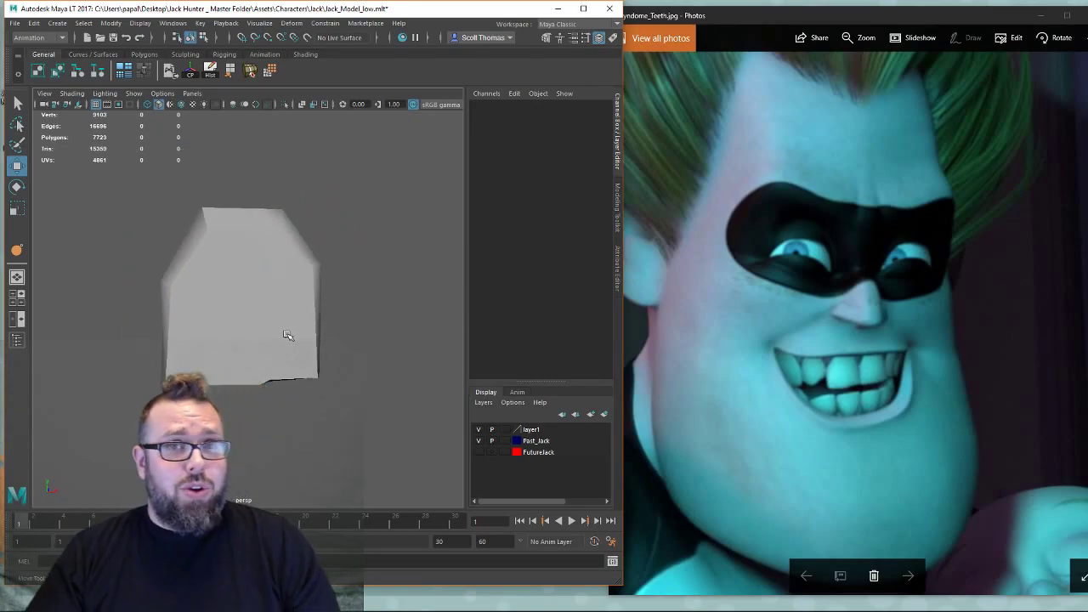
Move the top border corner vertex and the front vertex below it along X on the tooth's longer side, then leave vertex mode.
left_click(274, 340)
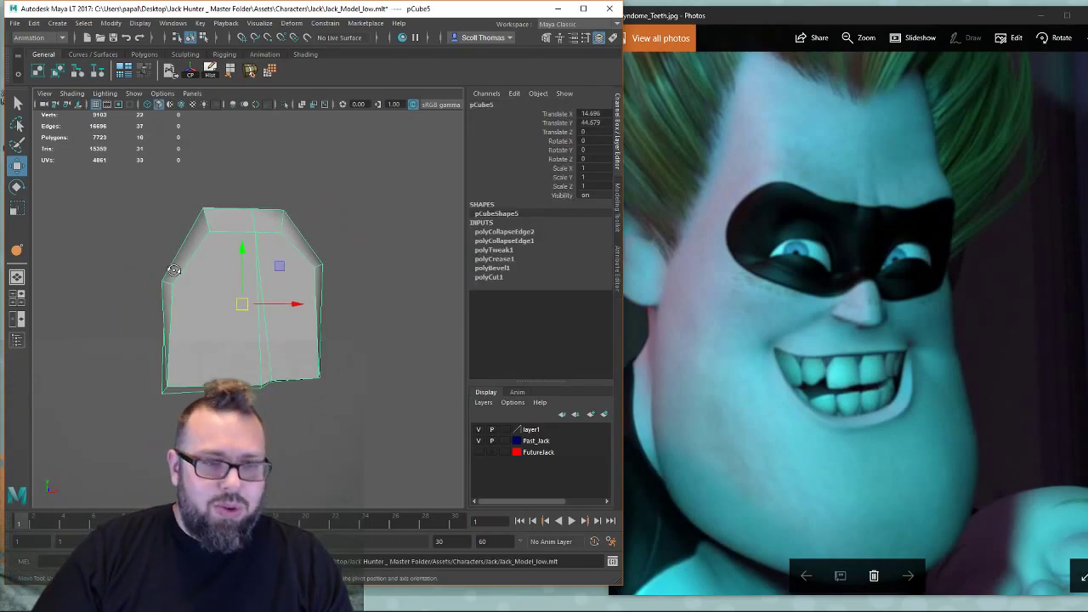
left_click_drag(274, 340, 210, 164, "alt")
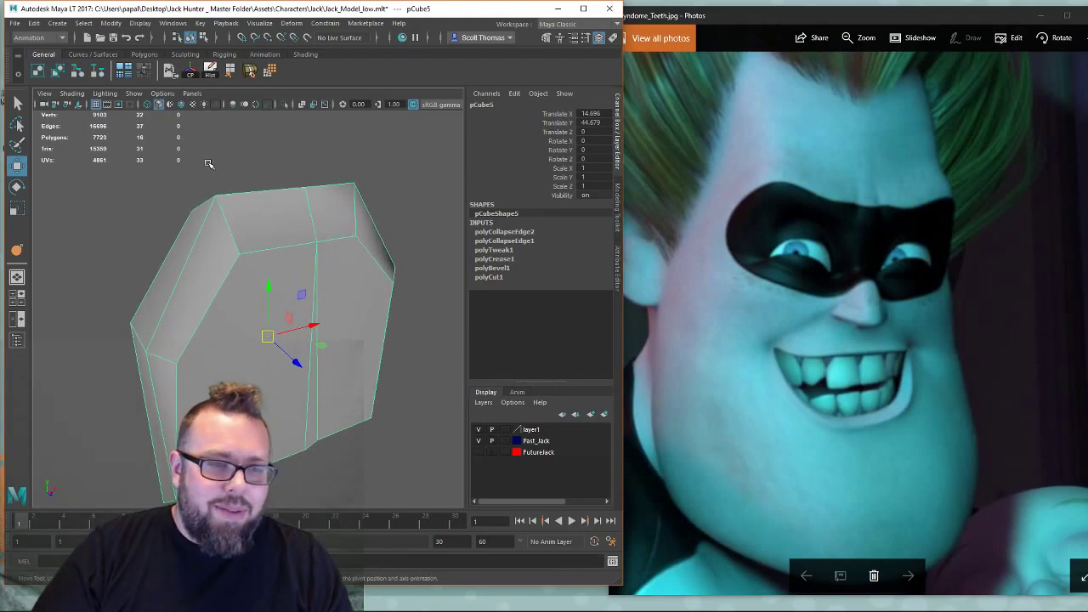
right_click_drag(235, 220, 199, 221)
left_click(218, 196)
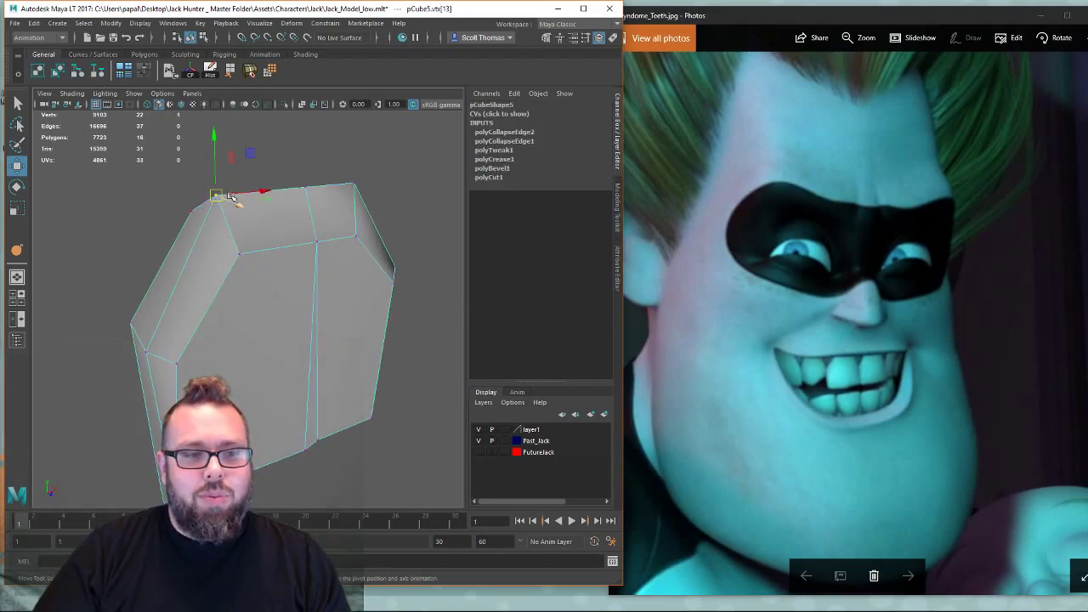
left_click(259, 187)
key("ctrl+z")
left_click_drag(246, 191, 258, 190)
left_click_drag(242, 276, 235, 280, "alt")
left_click(236, 282)
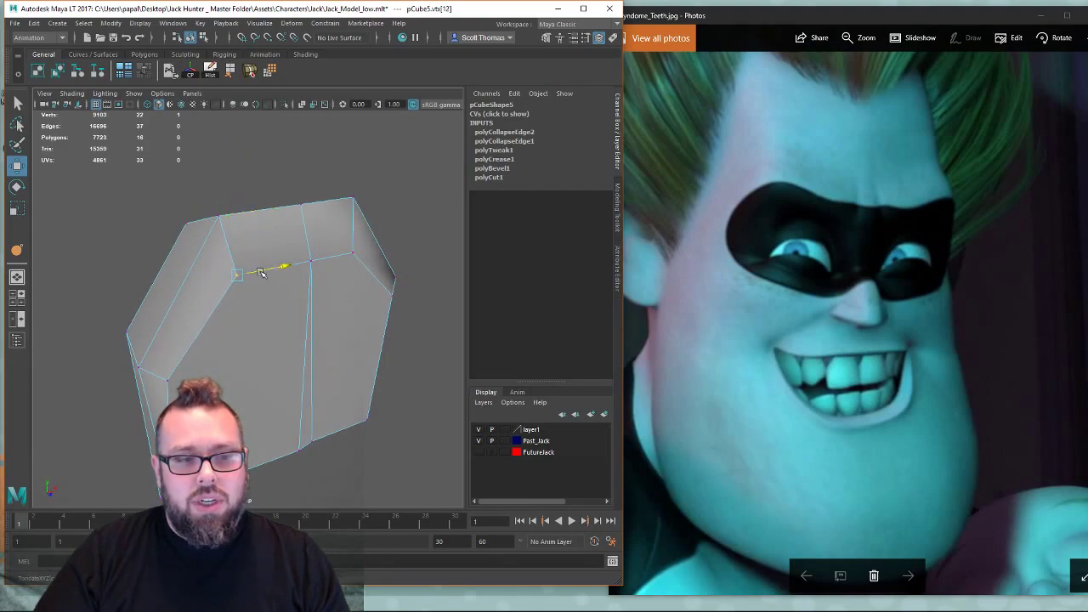
right_click_drag(271, 241, 328, 224)
left_click(263, 190)
right_click_drag(321, 294, 298, 301, "alt")
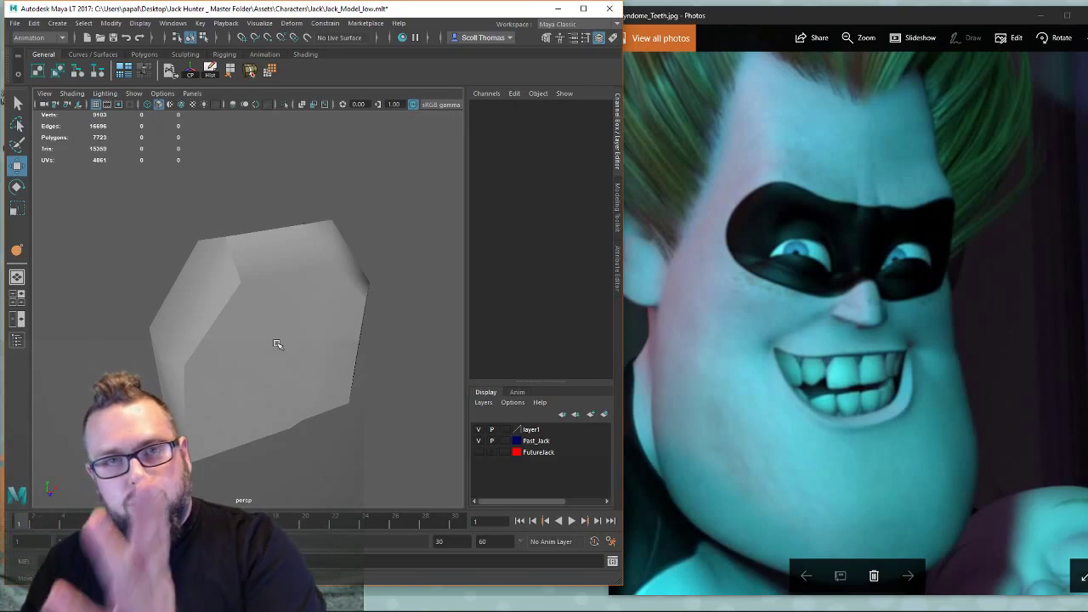
Adjust the vertices along the tooth's bottom edge at the shorter side's corner and around the chip.
left_click(291, 289)
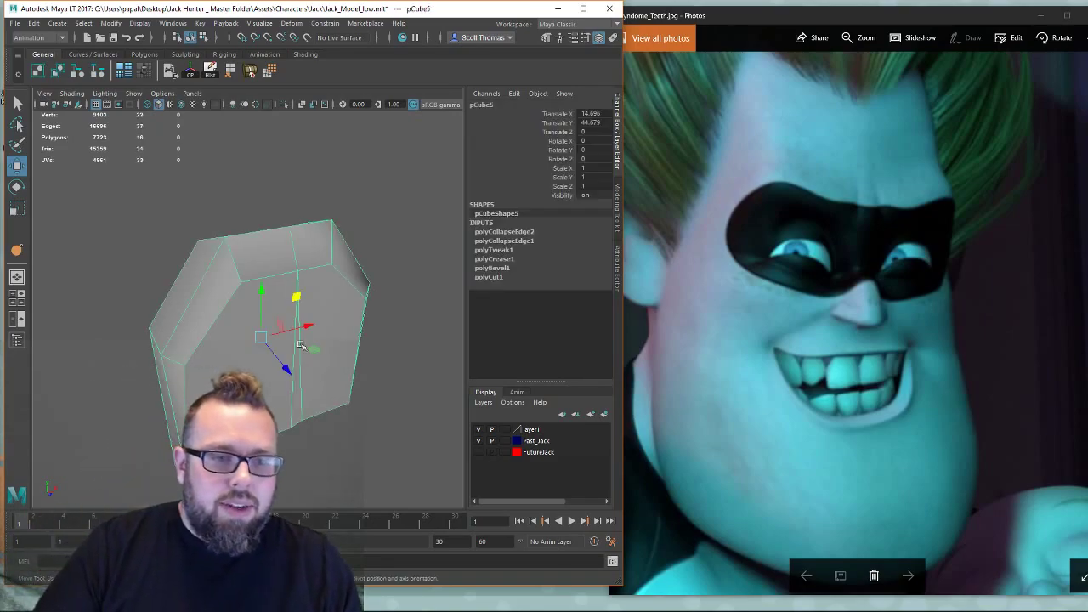
left_click_drag(282, 310, 283, 286, "alt")
right_click_drag(277, 335, 308, 343, "alt")
left_click_drag(307, 344, 283, 369, "alt")
right_click_drag(322, 288, 293, 288)
left_click(371, 406)
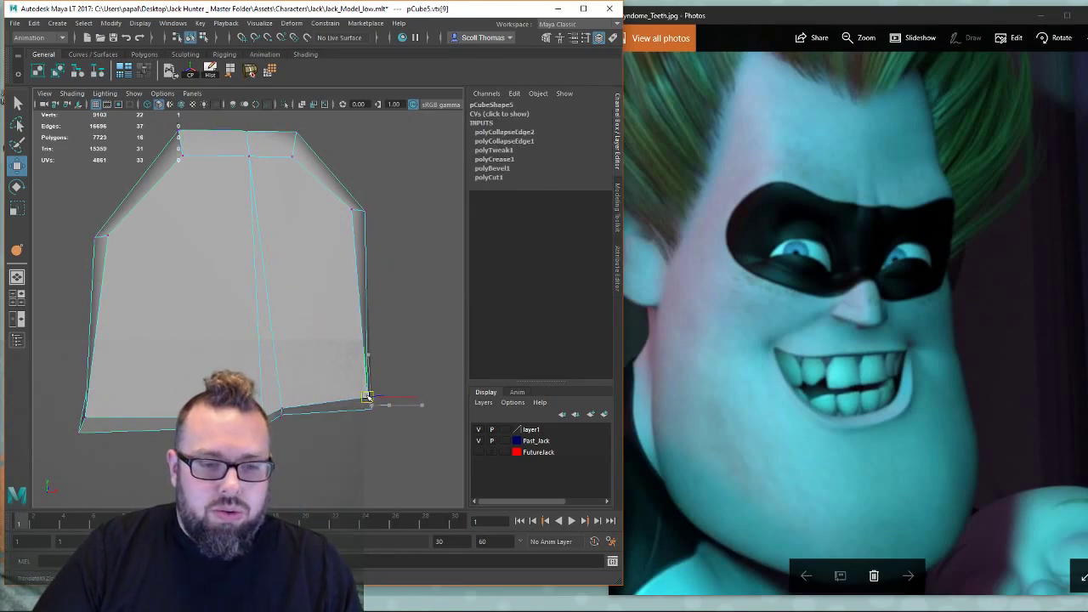
left_click(284, 405)
mouse_move(290, 403)
left_mouse_down()
mouse_move(256, 415)
mouse_move(319, 370)
mouse_move(291, 397)
mouse_move(320, 442)
mouse_move(280, 396)
mouse_move(291, 390)
left_mouse_up()
left_click(265, 415)
Shift the side vertices on the tooth's longer side inward along X and adjust the height of the upper rear vertex.
left_click(280, 396)
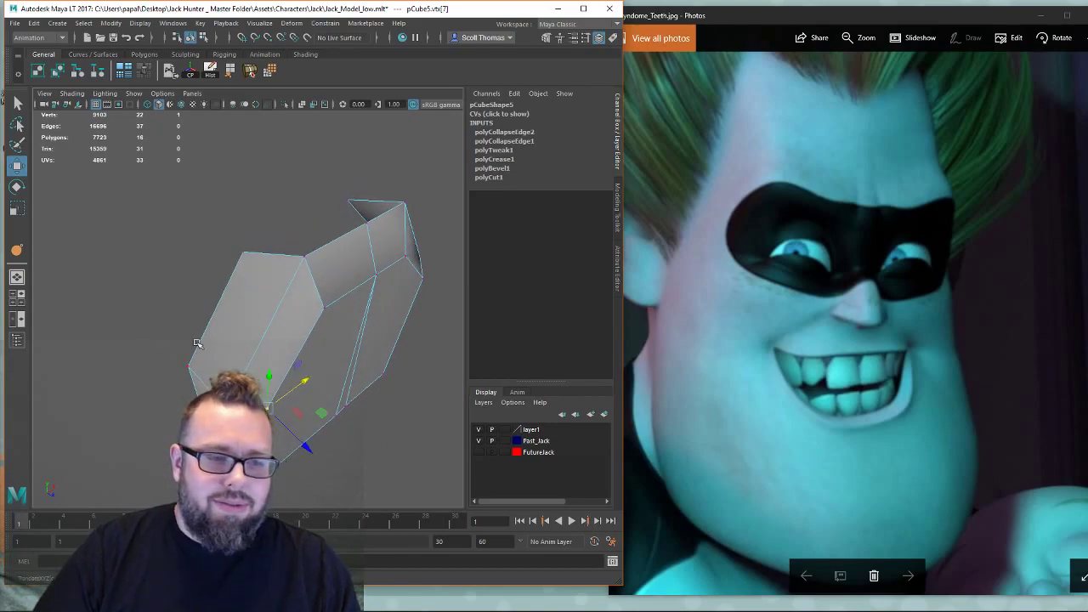
left_click(189, 366)
left_click_drag(206, 386, 214, 394)
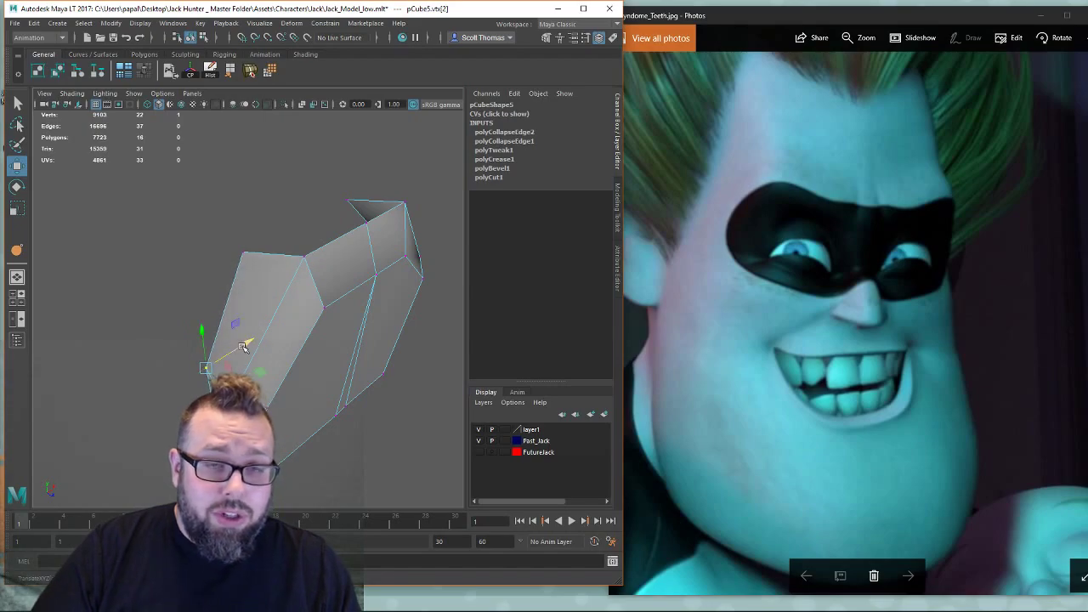
left_click(246, 253)
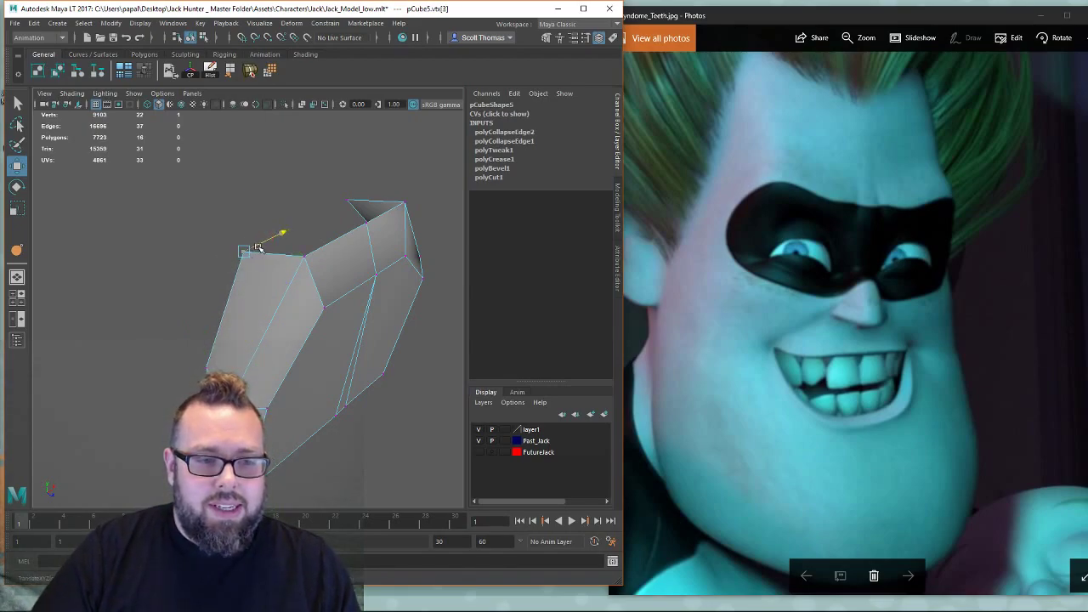
left_click_drag(251, 215, 251, 218)
left_click_drag(318, 314, 284, 292, "alt")
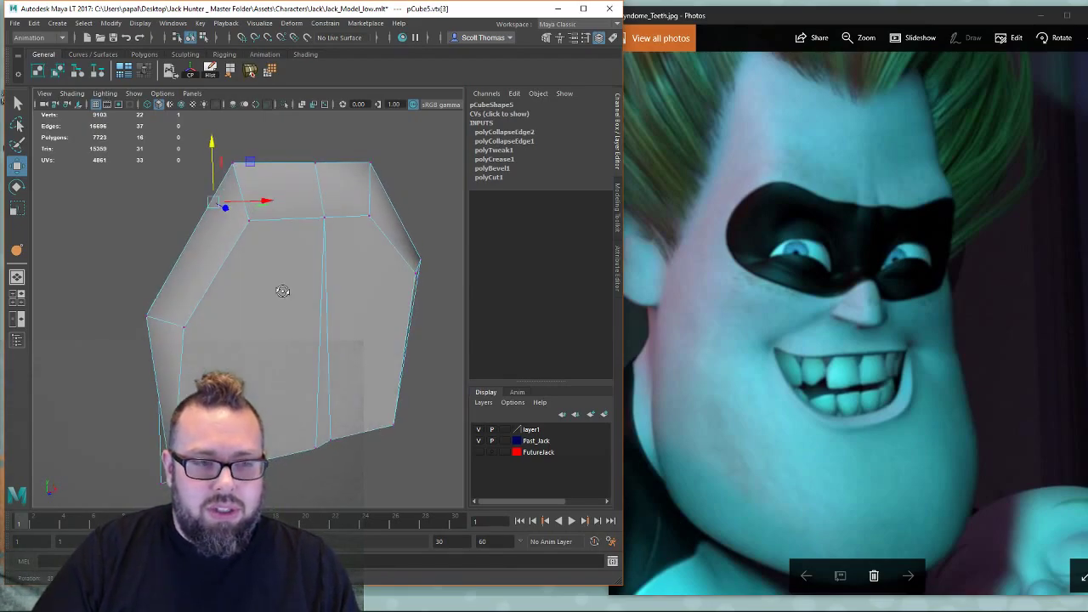
Return the tooth to object mode, deselect it and save the scene.
right_click_drag(284, 291, 204, 290, "alt")
left_click_drag(255, 251, 222, 213)
left_click(337, 179)
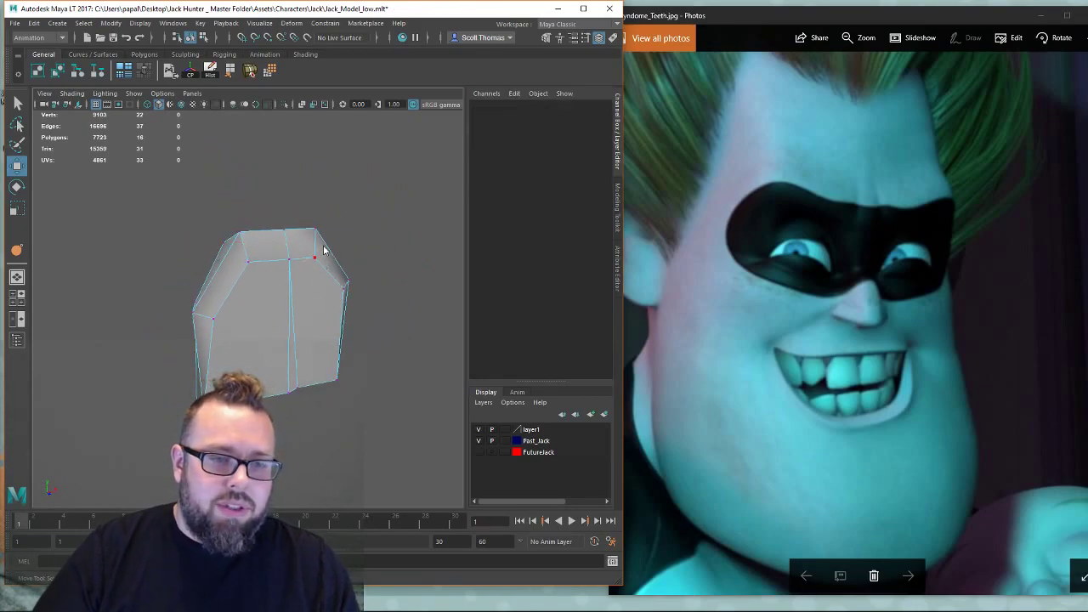
right_click_drag(304, 259, 326, 246)
left_click(340, 258)
key("ctrl+s")
Select the tooth and display the Modeling Toolkit, framing the tooth in the perspective view.
left_click(305, 270)
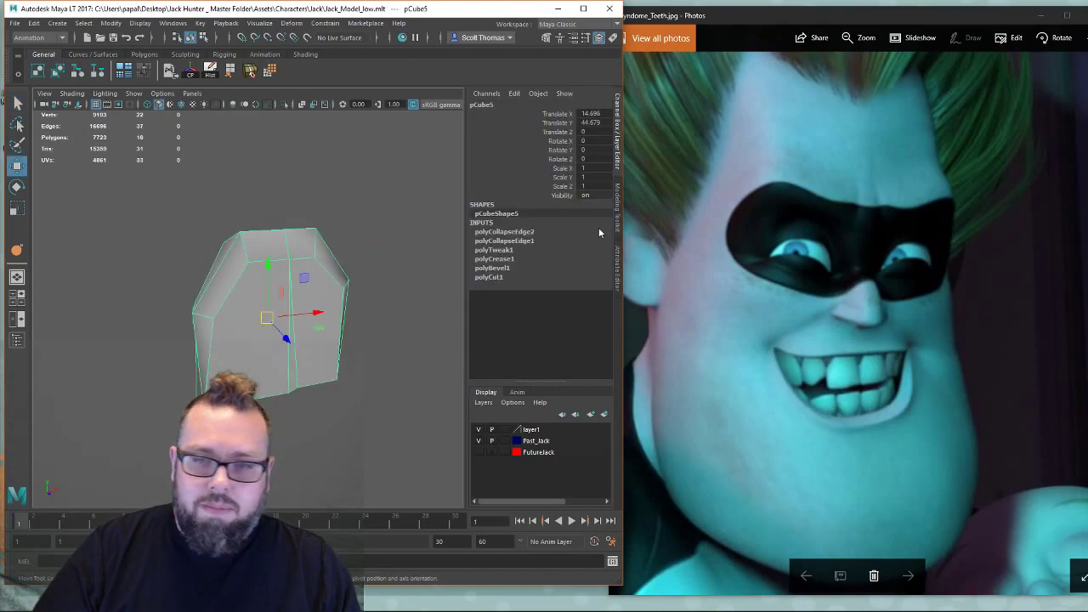
left_click(617, 225)
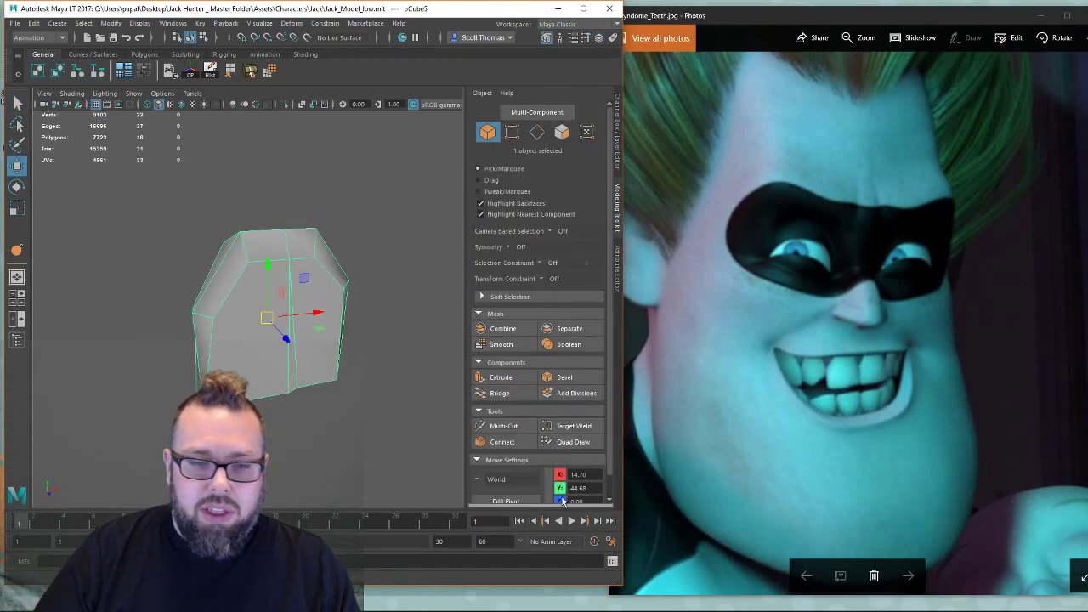
scroll(483, 318, "down", 1)
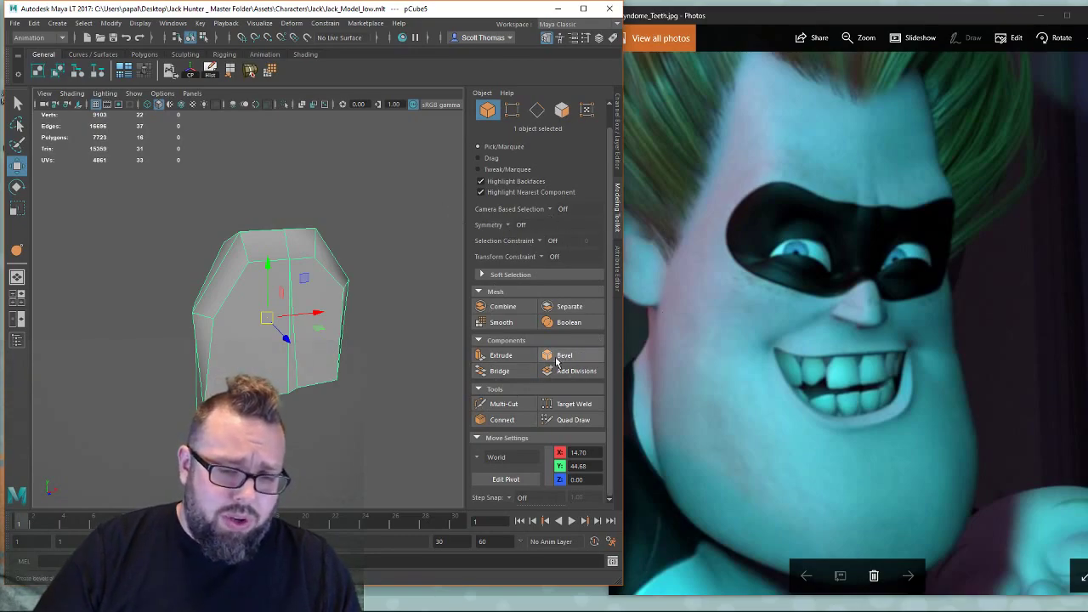
scroll(515, 364, "up", 1)
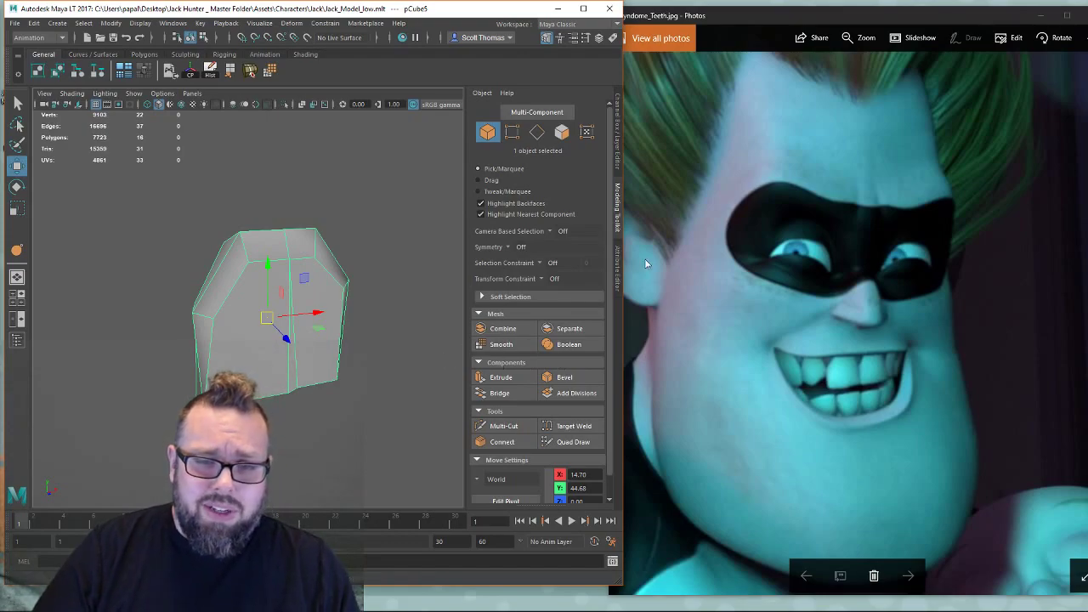
left_click(618, 161)
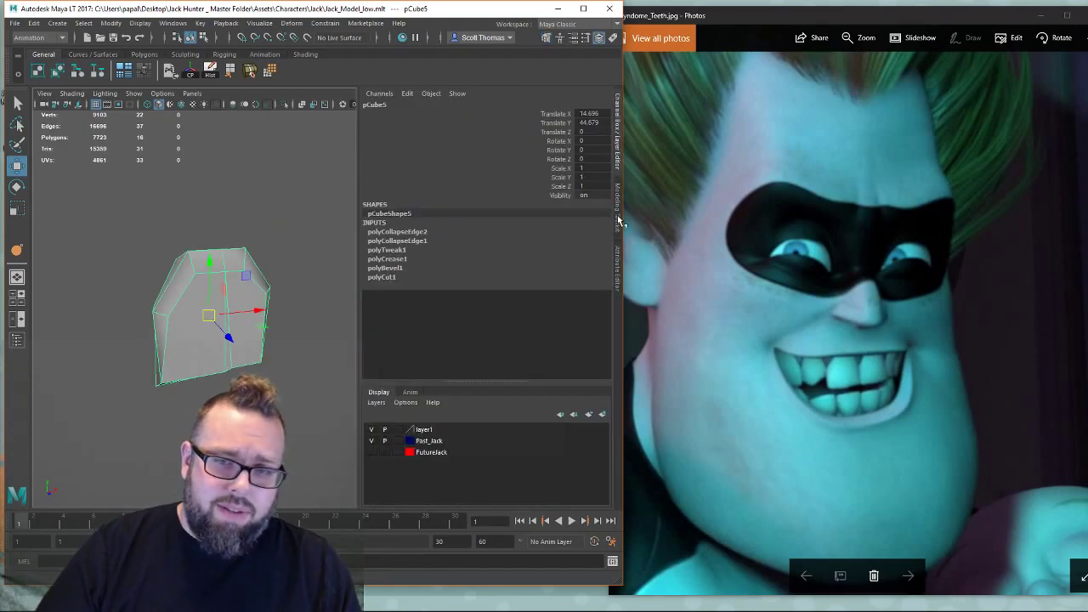
left_click(618, 265)
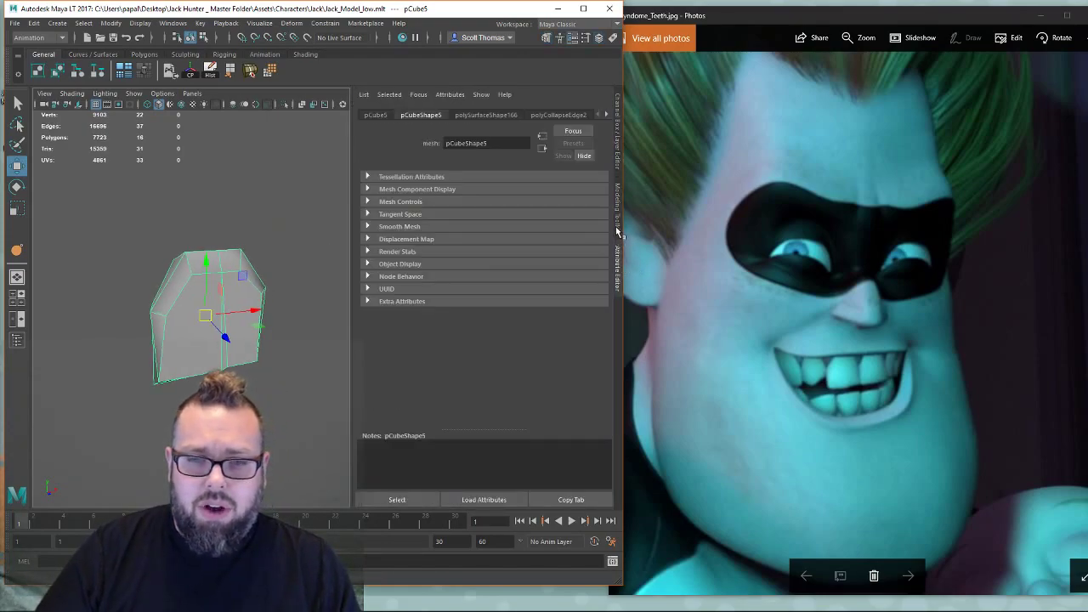
left_click(618, 232)
key("f")
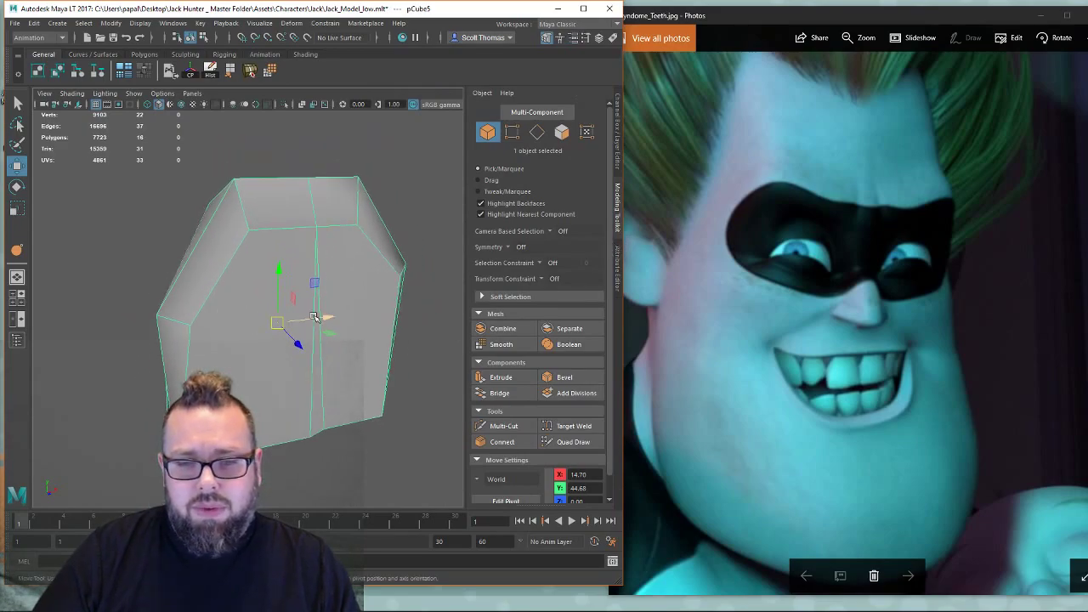
middle_click_drag(351, 313, 332, 315, "alt")
left_click(450, 313)
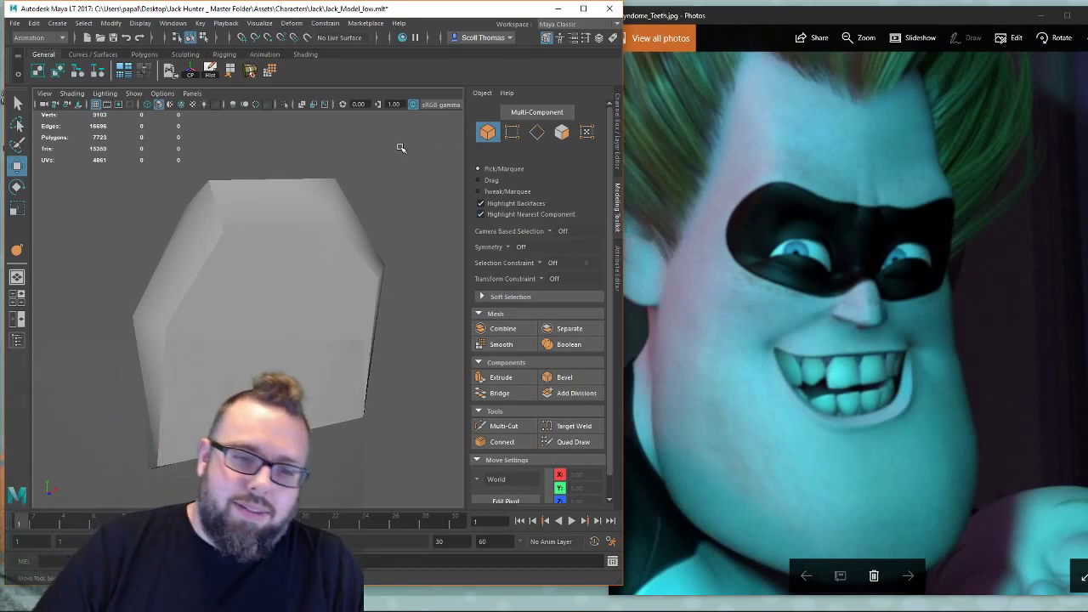
left_click_drag(406, 266, 352, 267, "alt")
left_click(345, 283)
middle_click_drag(352, 267, 382, 275, "alt")
left_click_drag(382, 274, 337, 273, "alt")
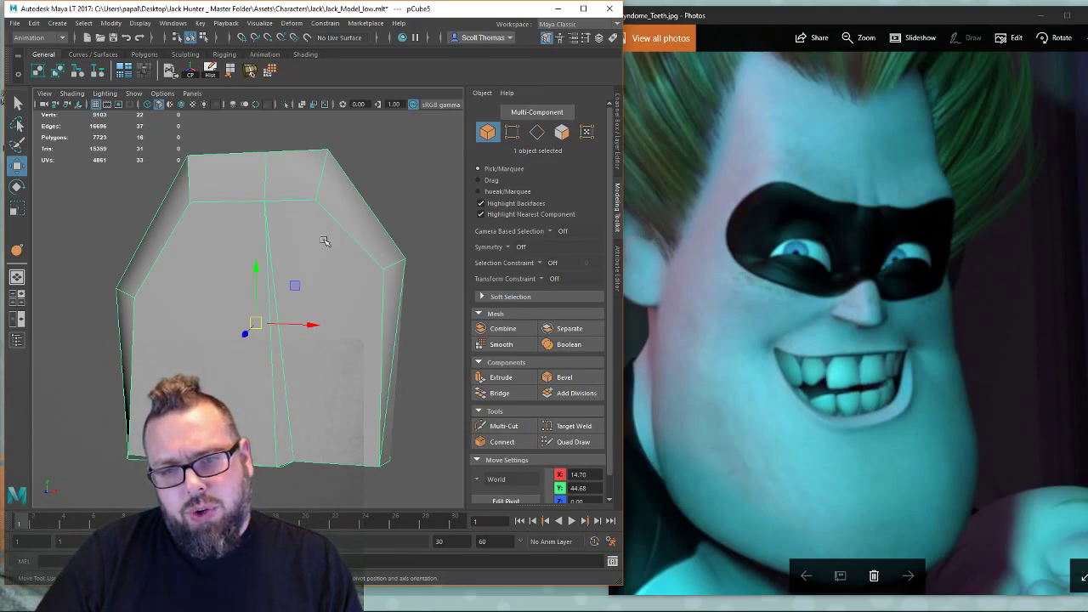
scroll(326, 241, "down", 3)
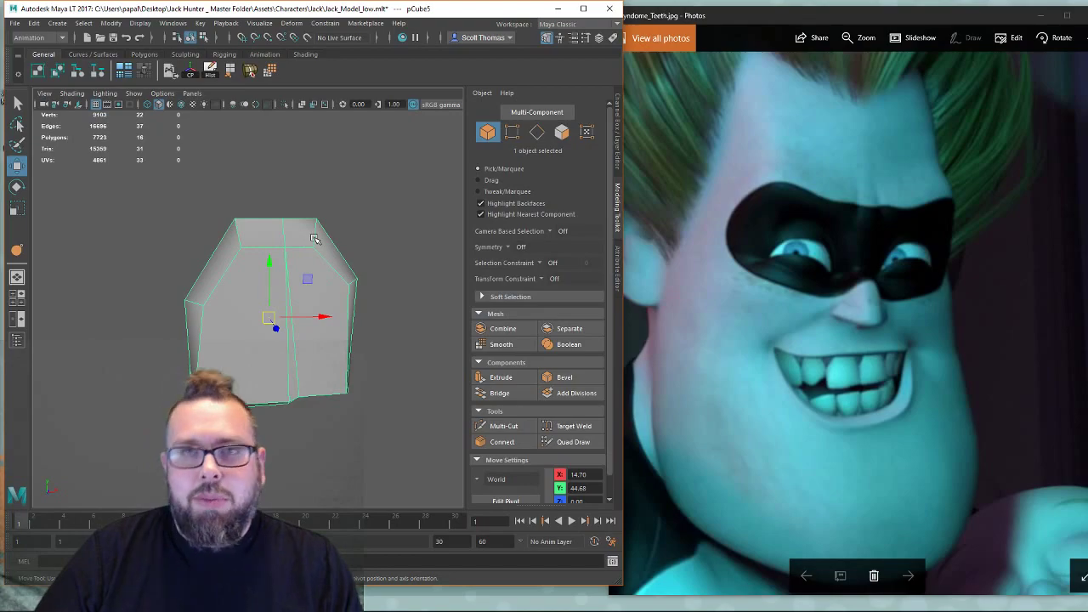
Set the viewport to the four-view layout, briefly maximizing the program window before restoring its size.
key("space")
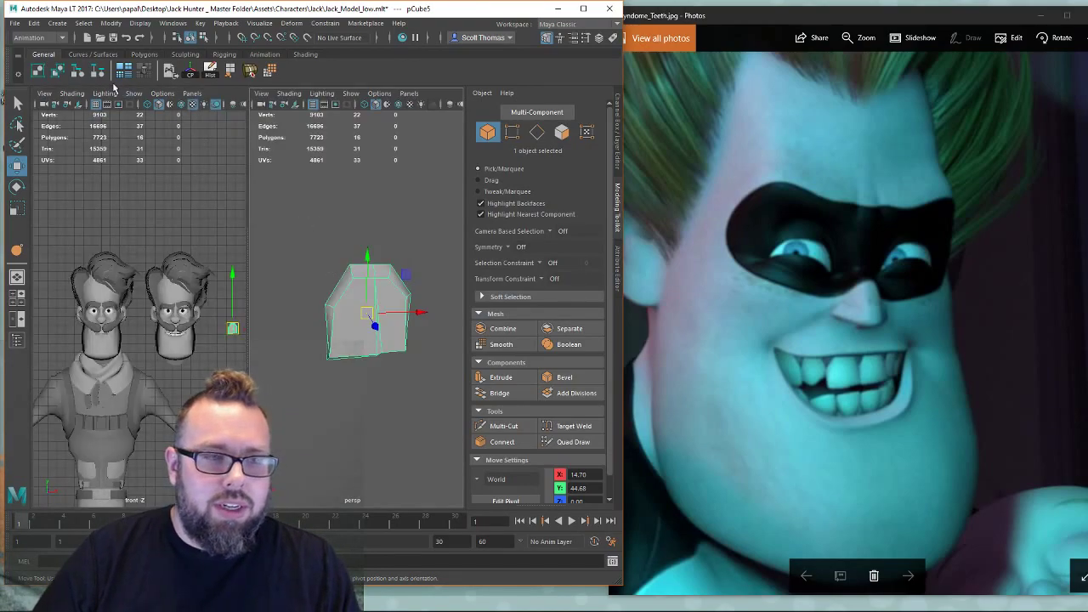
left_click(18, 296)
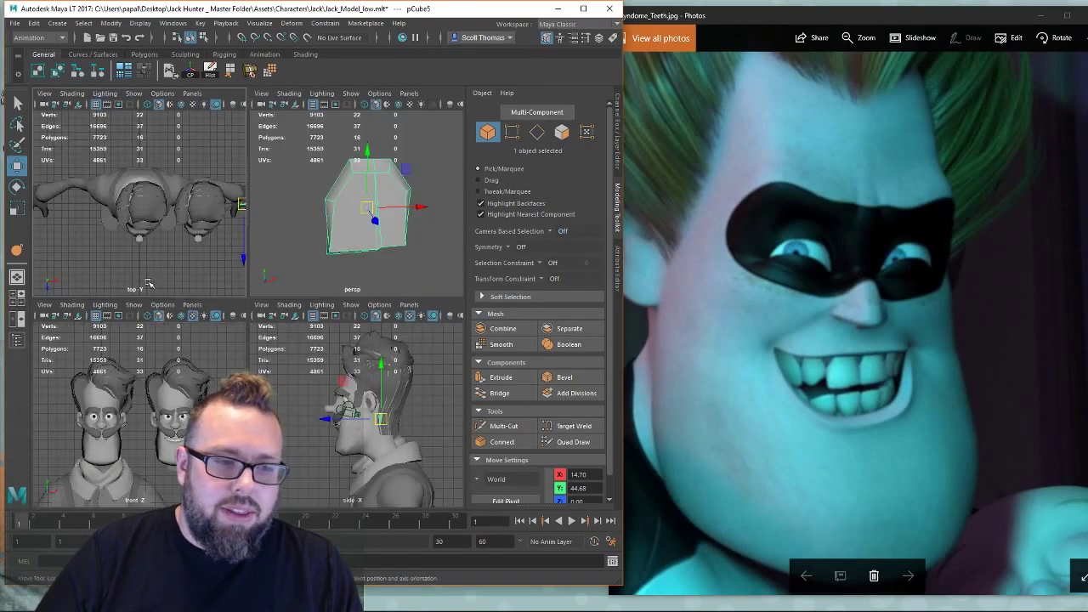
left_click(583, 8)
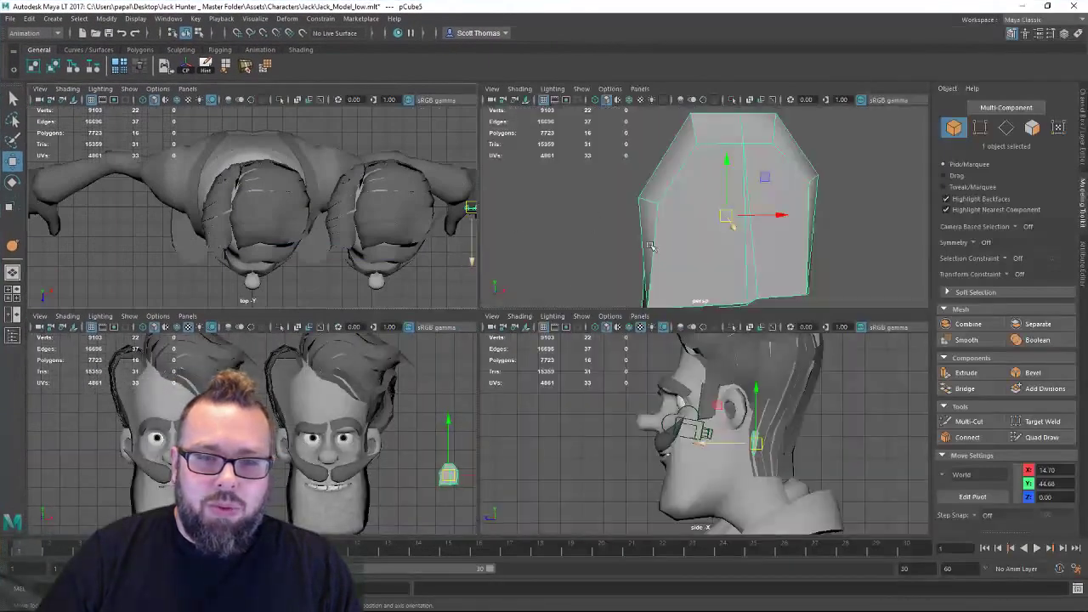
left_click(1048, 6)
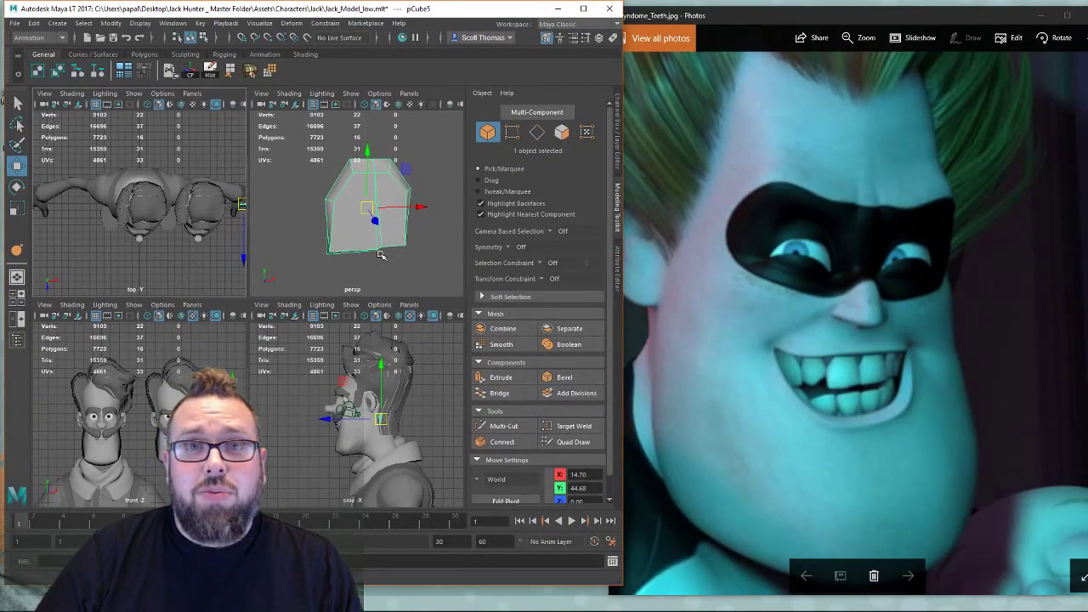
Examine the tooth in the enlarged perspective view and beside the head in the enlarged side view, returning to four views.
key("space")
scroll(220, 289, "up", 4)
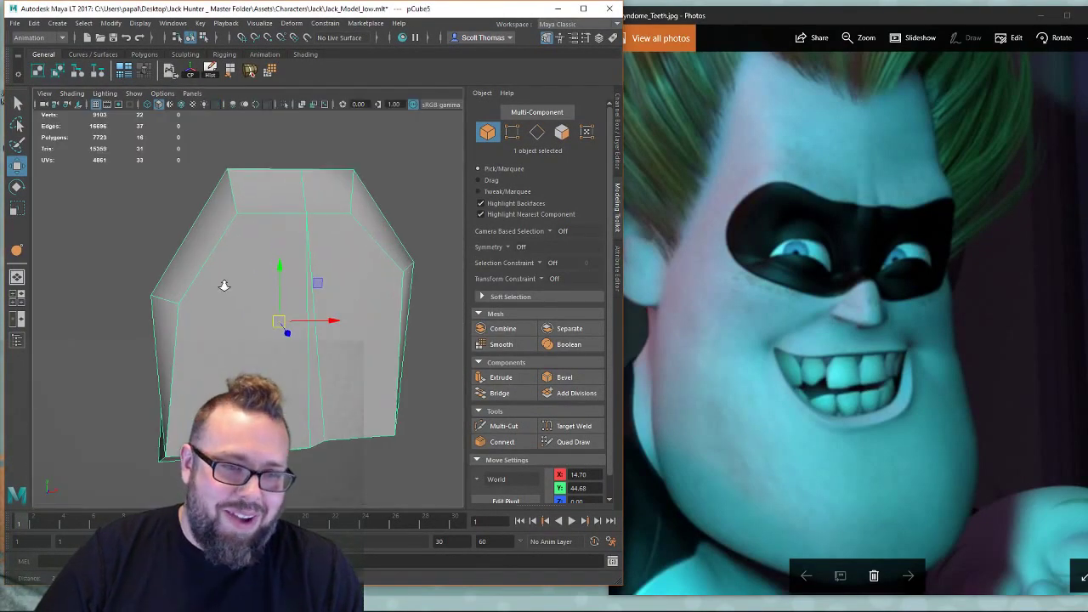
left_click_drag(219, 293, 206, 280, "alt")
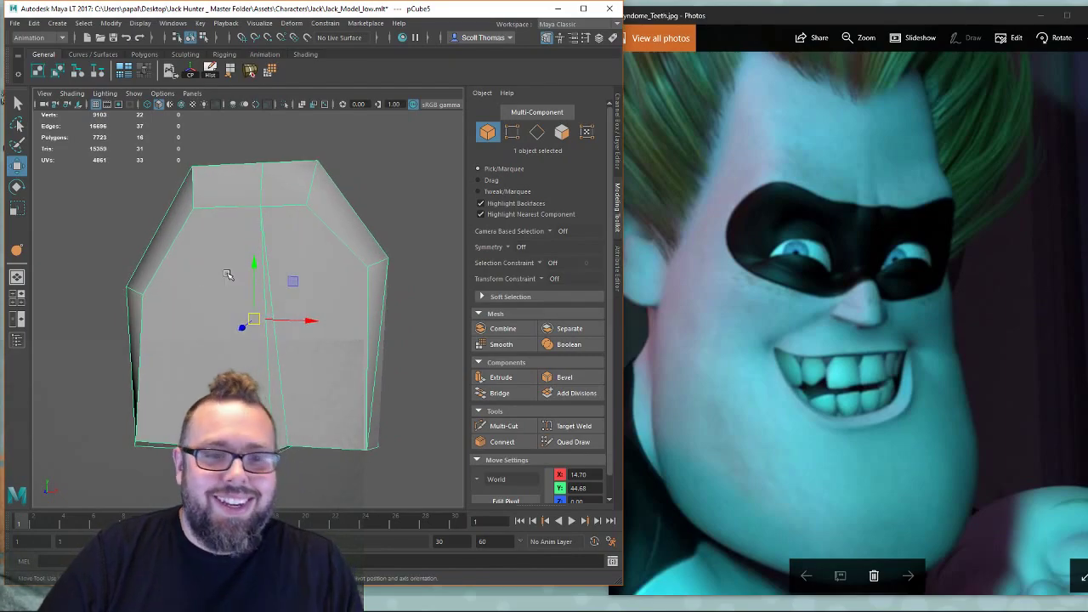
key("space")
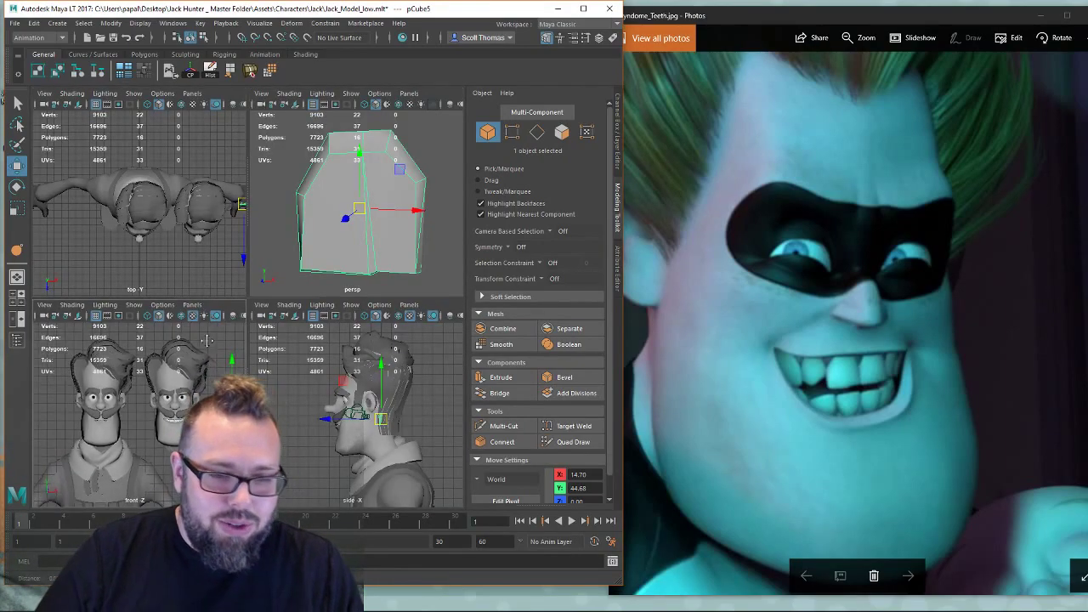
key("space")
left_click_drag(247, 201, 239, 194, "alt")
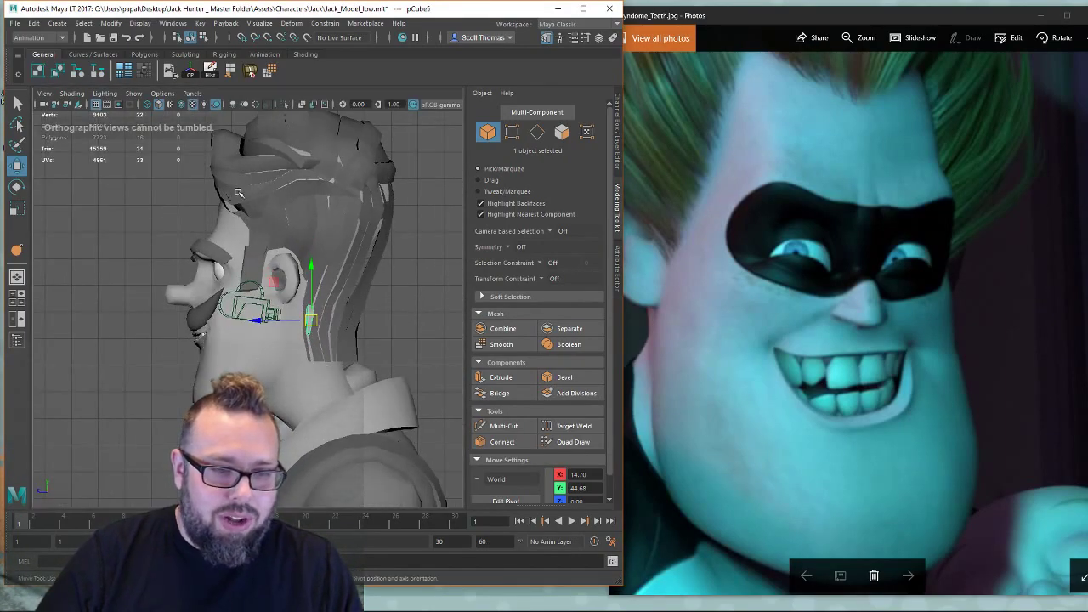
key("space")
key("space")
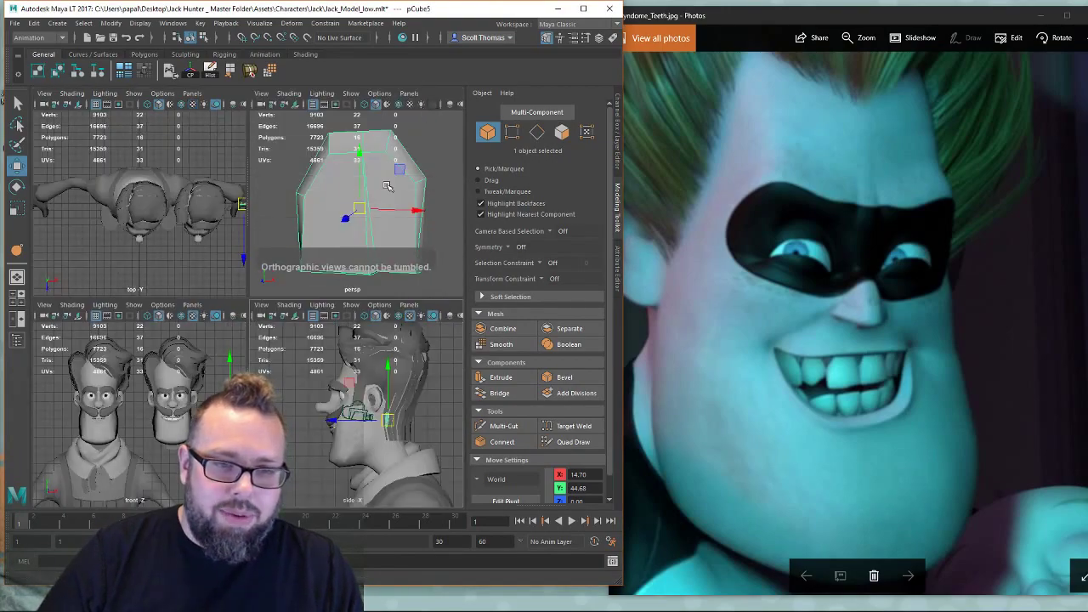
Examine the tooth from the front and its open back, picking out the vertices along its lower edge before returning to object mode.
left_click_drag(351, 260, 318, 294, "alt")
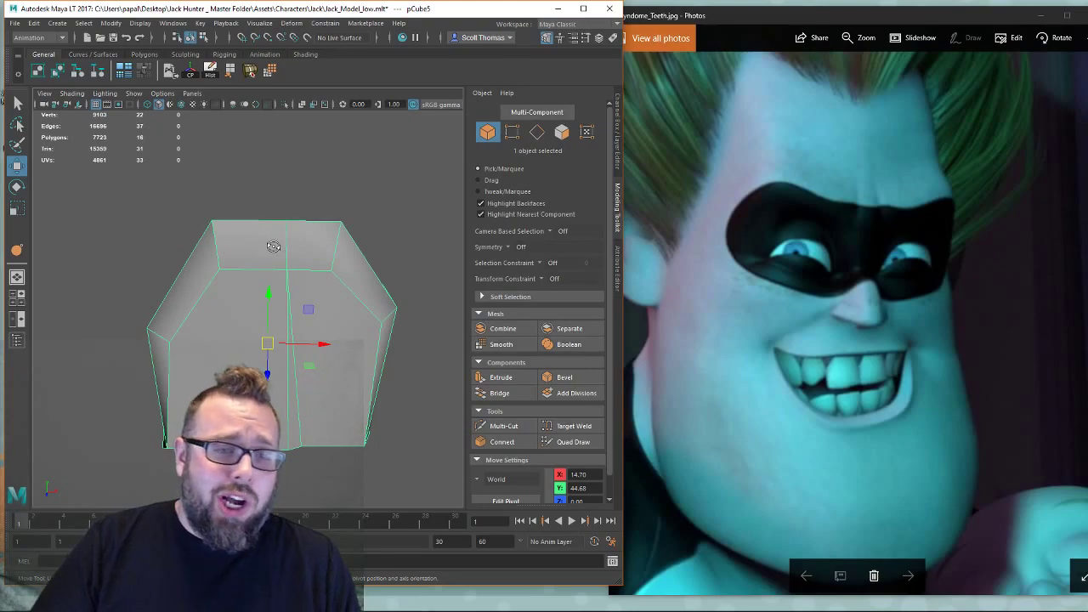
left_click_drag(273, 246, 263, 357, "alt")
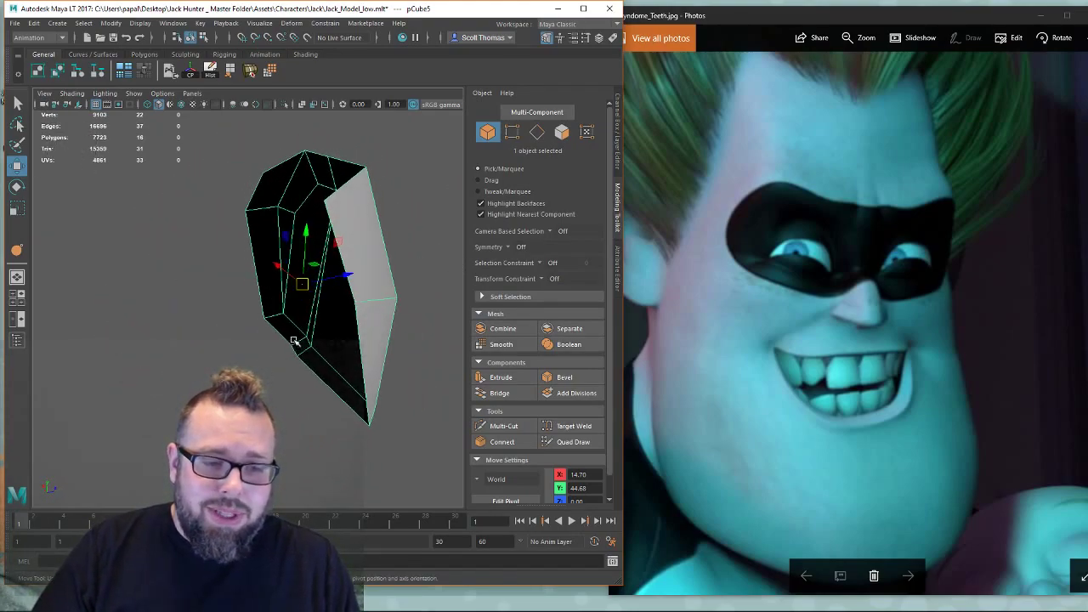
right_click_drag(295, 345, 258, 298)
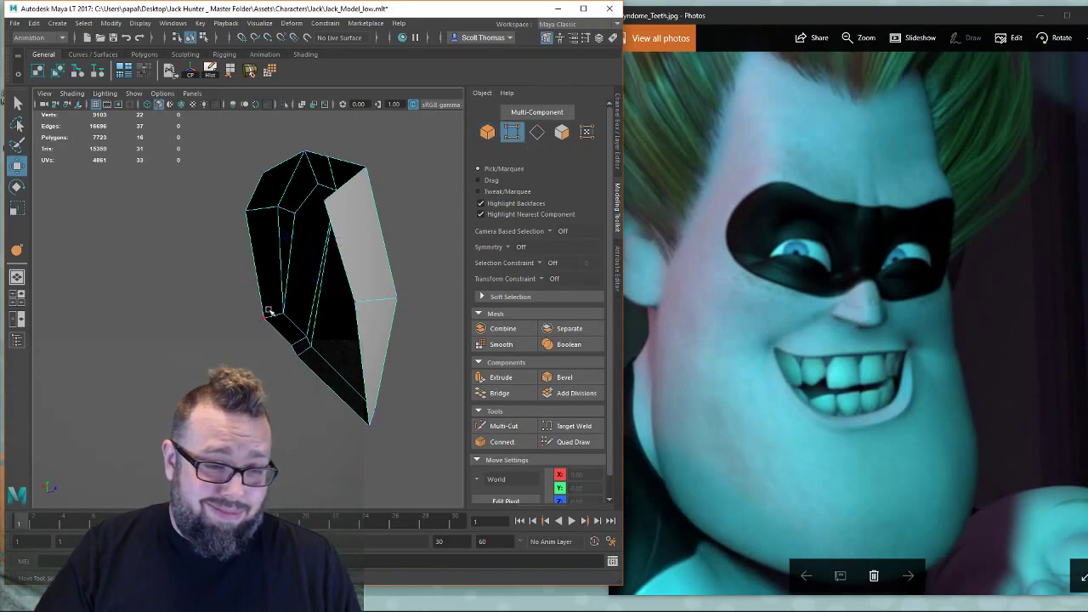
left_click(267, 313)
left_click_drag(302, 367, 304, 369, "shift")
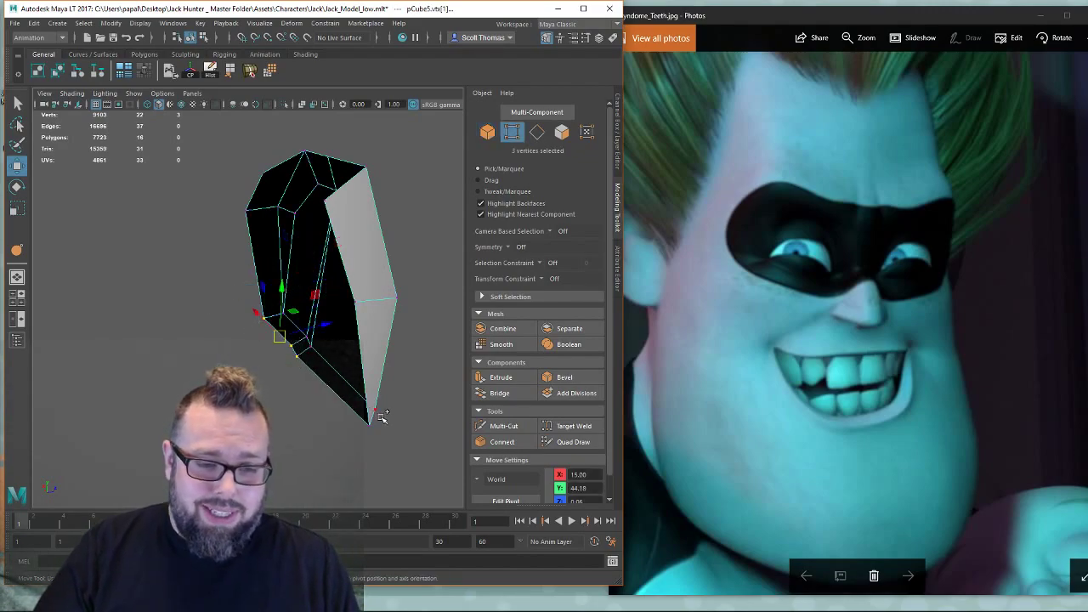
left_click(379, 413, "shift")
left_click_drag(379, 413, 349, 377, "alt")
right_click_drag(328, 340, 406, 291)
left_click_drag(405, 291, 304, 351, "alt")
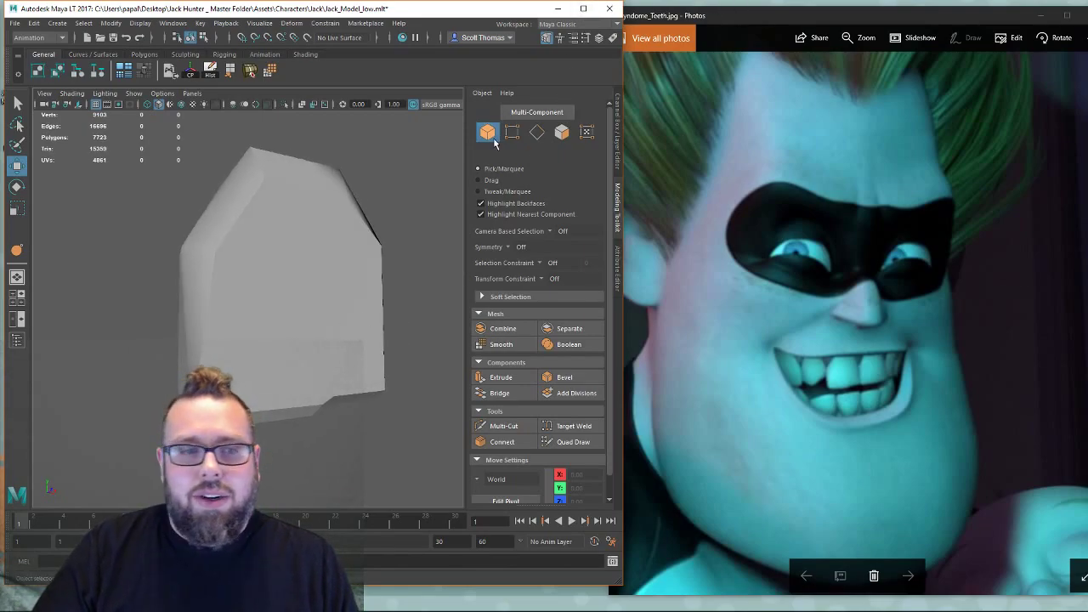
Deselect the tooth and enable Wireframe on Shaded display in the perspective view.
mouse_move(338, 264)
left_mouse_down("alt")
mouse_move(311, 267)
mouse_move(351, 265)
mouse_move(357, 275)
mouse_move(345, 264)
left_mouse_up("alt")
left_click(359, 271)
scroll(352, 264, "down", 4)
left_click(394, 203)
scroll(331, 253, "down", 4)
left_click(73, 93)
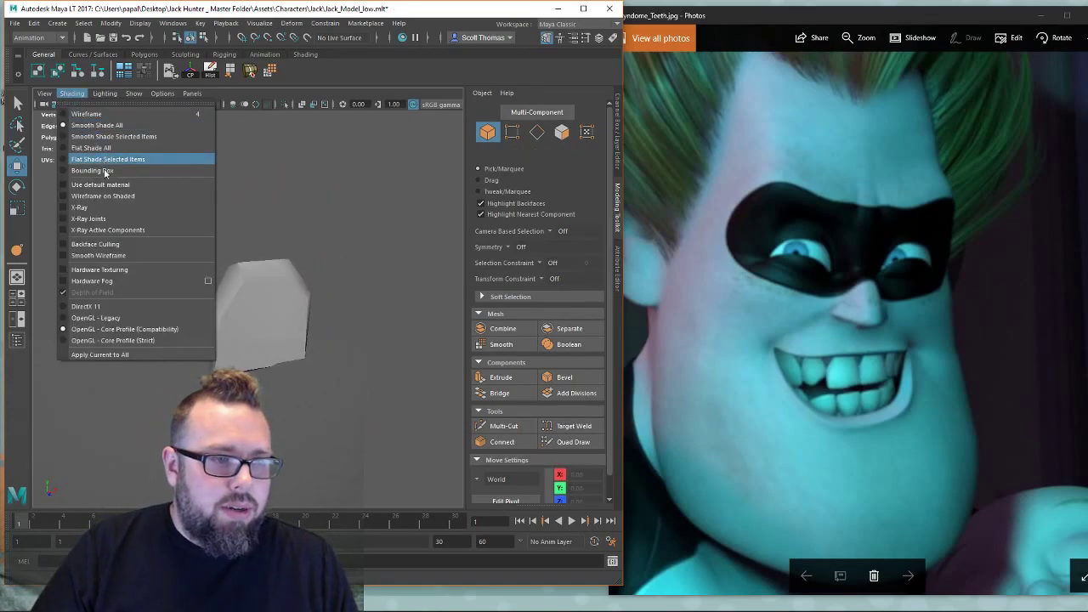
left_click(103, 195)
Bring the character's head into the perspective view, select the head mesh and frame it around the mouth.
left_click_drag(354, 226, 400, 214, "alt")
right_click_drag(400, 214, 249, 209, "alt")
middle_click_drag(260, 204, 373, 159, "alt")
right_click_drag(372, 159, 302, 172, "alt")
middle_click_drag(348, 182, 307, 138, "alt")
left_click(120, 266)
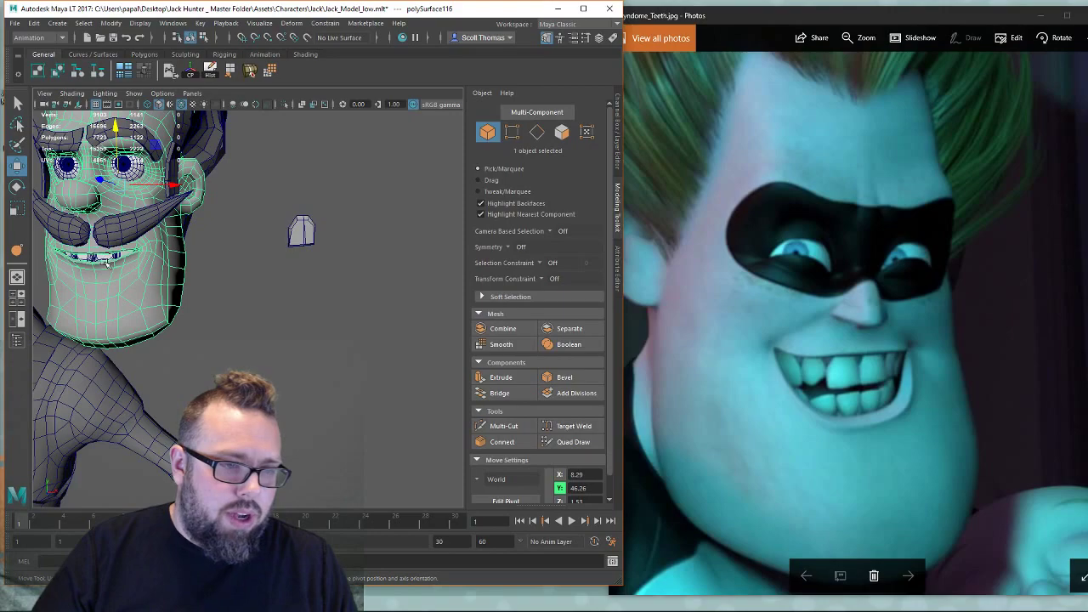
key("f")
Select the four upper front teeth and move them along X out of the mouth, past the large tooth, to about X 15.96.
left_click_drag(133, 263, 343, 225)
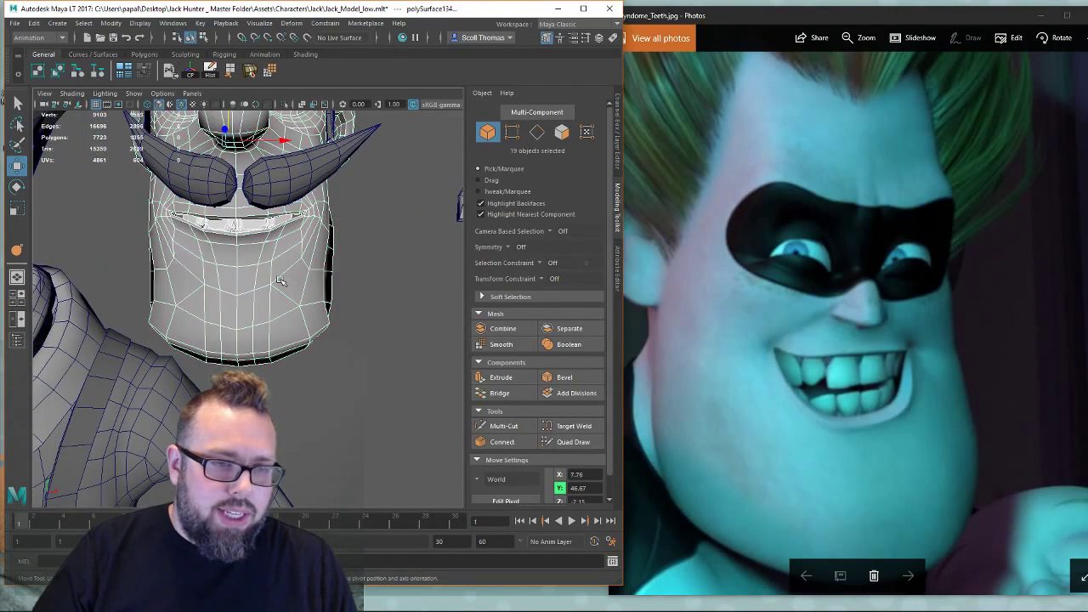
left_click(269, 287, "shift")
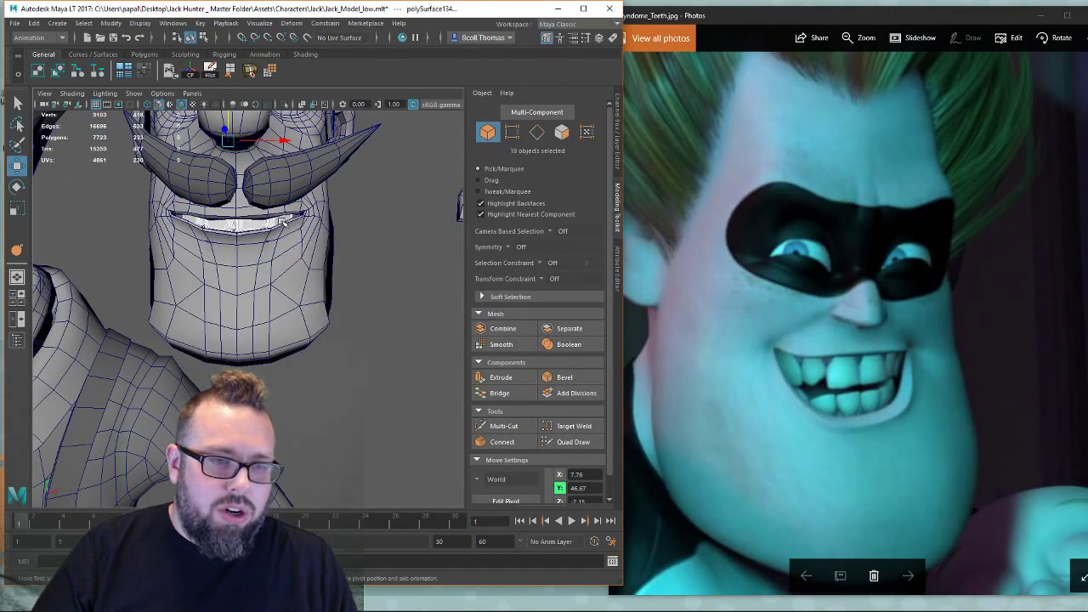
left_click(259, 223)
key("q")
left_click(247, 224, "shift")
left_click(217, 223, "shift")
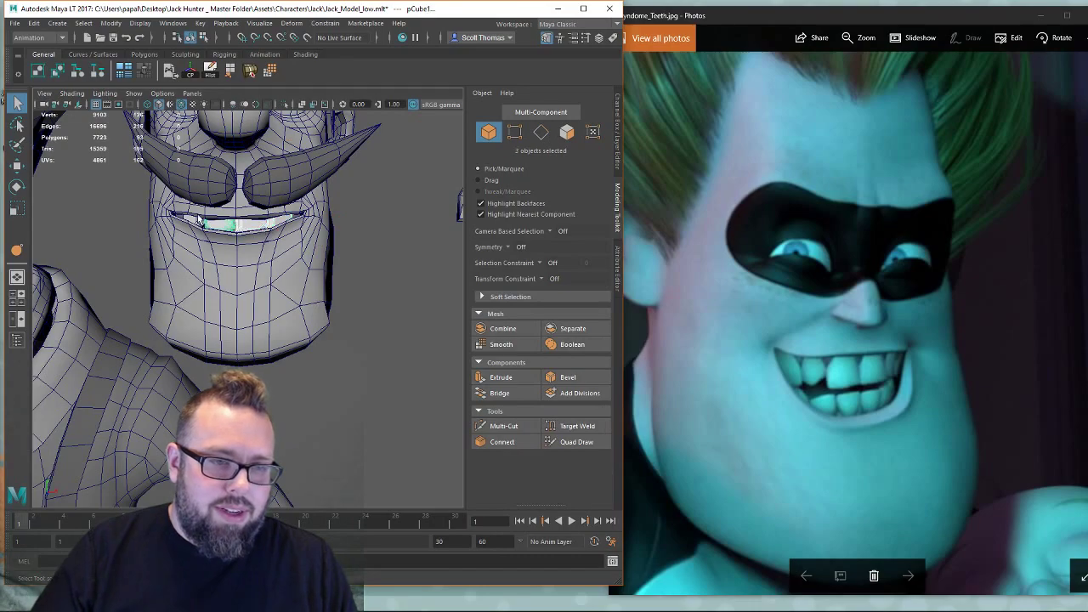
left_click(197, 219, "shift")
left_click(237, 252, "ctrl")
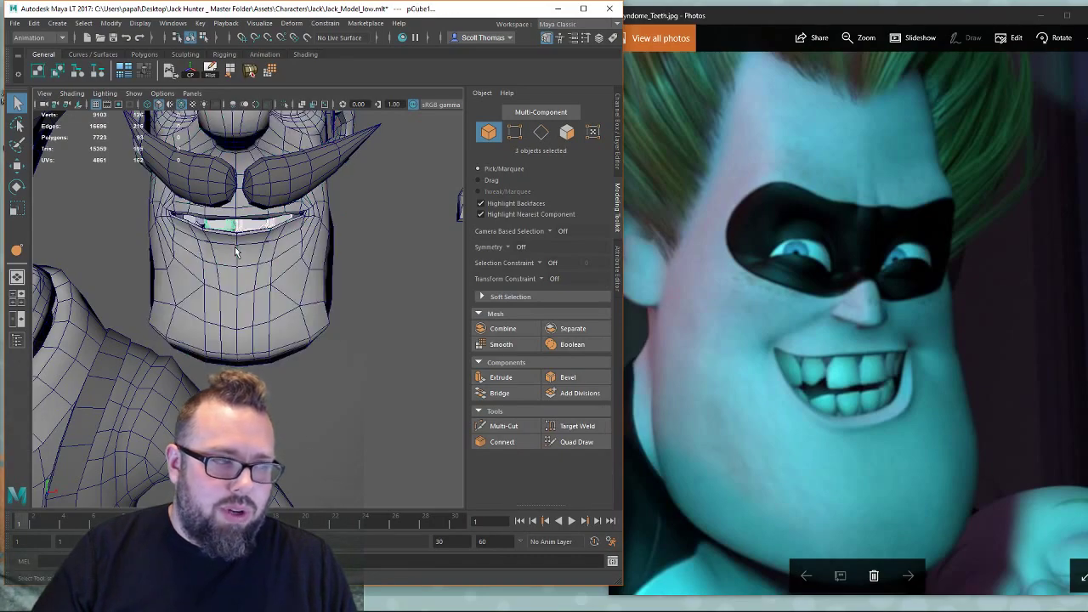
left_click(199, 223, "shift")
key("w")
left_click_drag(246, 223, 387, 222)
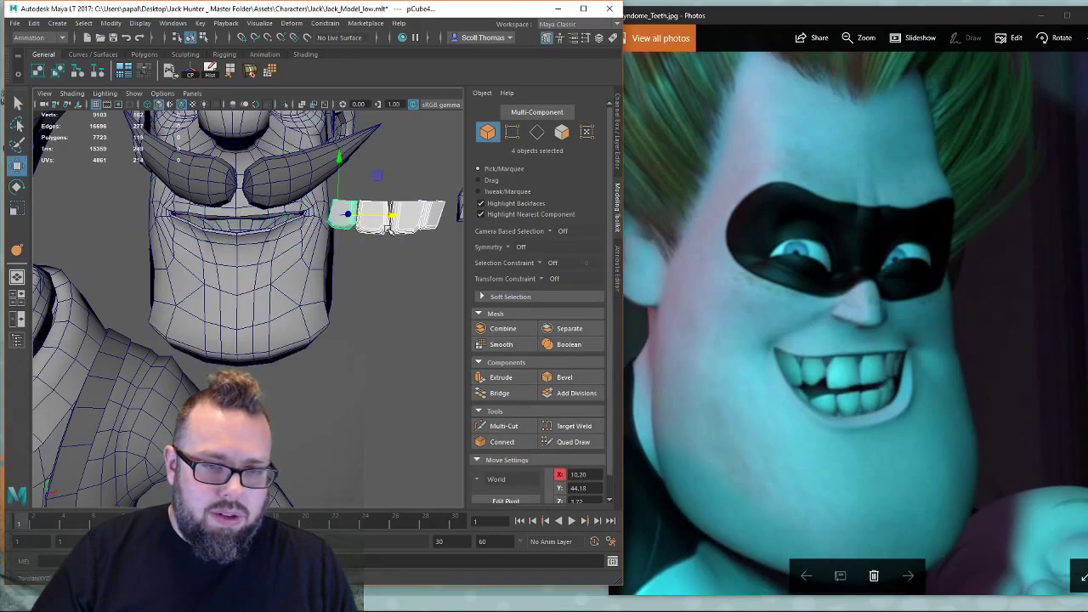
middle_click_drag(387, 228, 186, 223, "alt")
left_click_drag(106, 217, 406, 236)
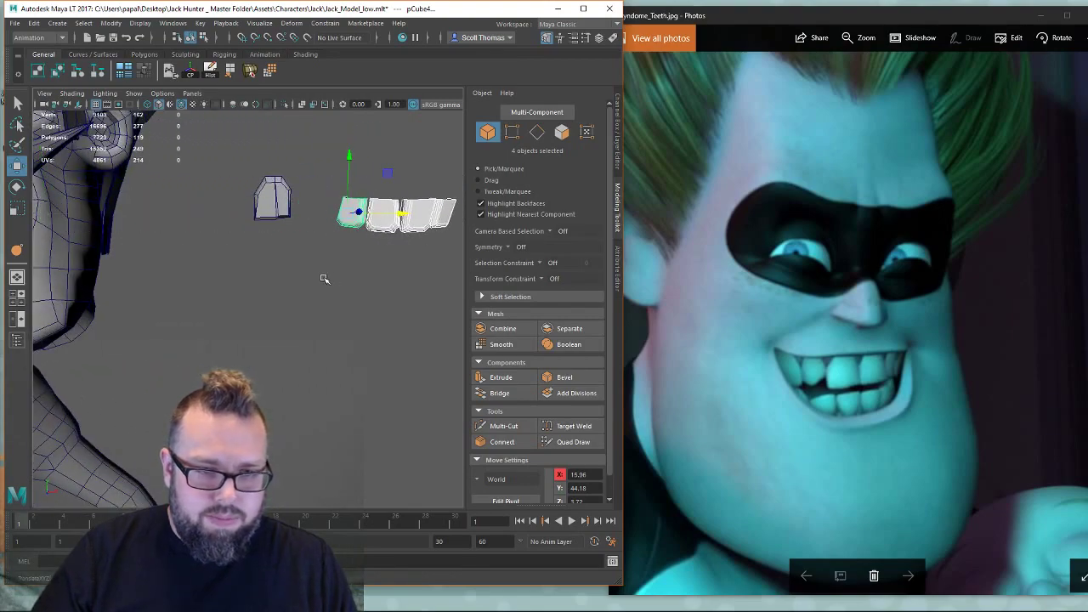
left_click(325, 277)
Move the large chipped tooth forward to Z 4.34 and lower it to Y 43.88, alongside the four front teeth.
left_click_drag(306, 272, 228, 277, "alt")
right_click_drag(228, 277, 318, 286, "alt")
left_click_drag(289, 289, 377, 314, "alt")
right_click_drag(377, 313, 281, 248, "alt")
left_click(250, 270)
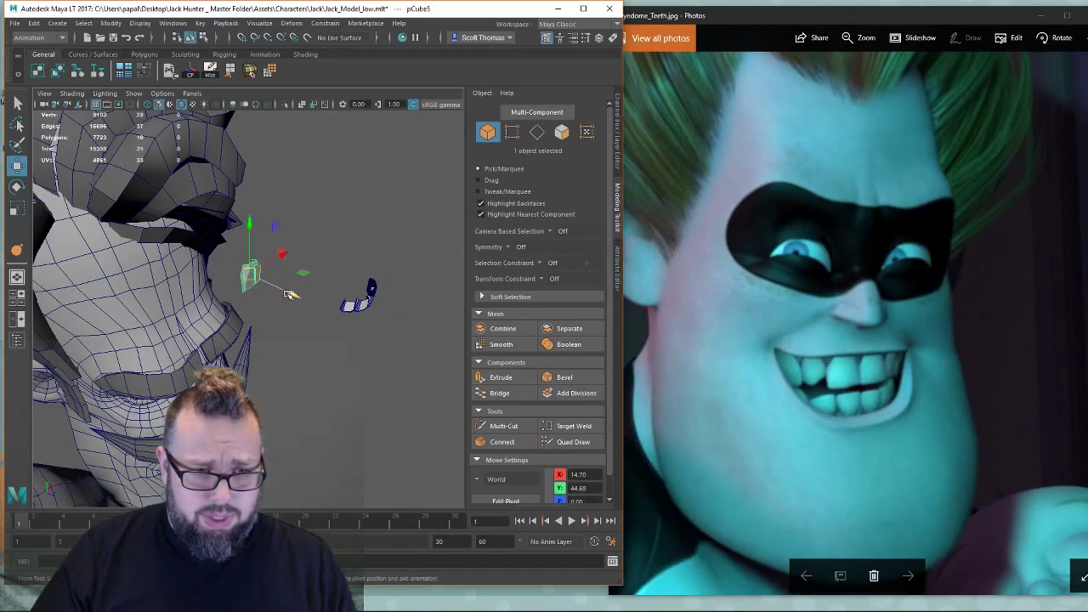
left_click_drag(287, 291, 353, 289)
left_click(410, 331)
left_click(311, 213)
left_click_drag(289, 175, 289, 240)
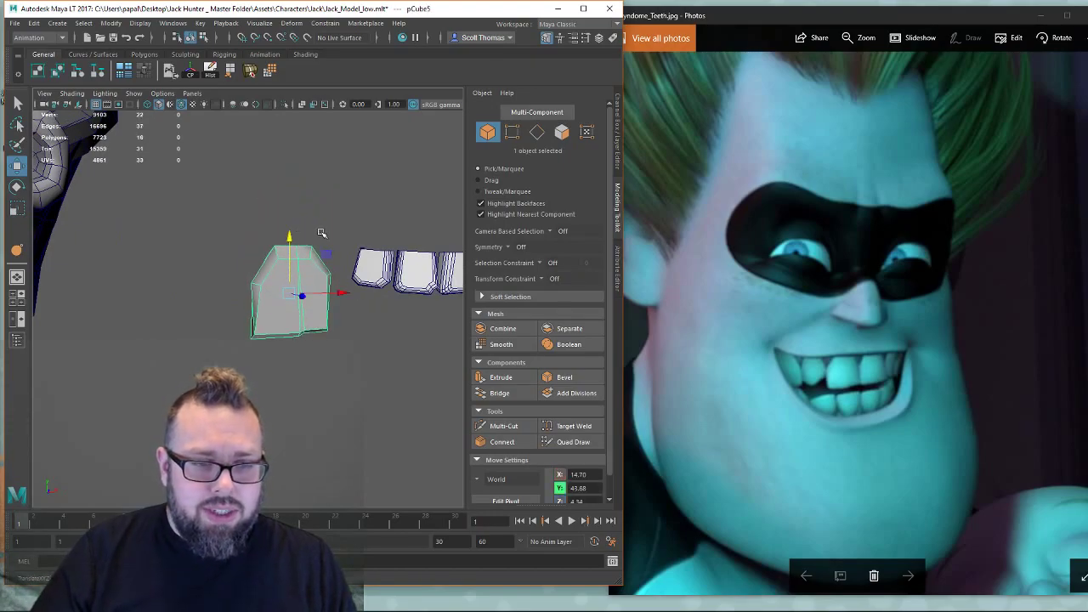
Compare the large chipped tooth with the row of four front teeth from several distances and angles.
right_click_drag(323, 233, 27, 254, "alt")
middle_click_drag(122, 268, 168, 245, "alt")
right_click_drag(168, 245, 285, 306, "alt")
middle_click_drag(379, 292, 257, 280, "alt")
right_click_drag(258, 279, 348, 303, "alt")
middle_click_drag(349, 285, 340, 342, "alt")
left_click_drag(314, 306, 308, 333, "alt")
right_click_drag(297, 307, 363, 321, "alt")
scroll(363, 321, "up", 1)
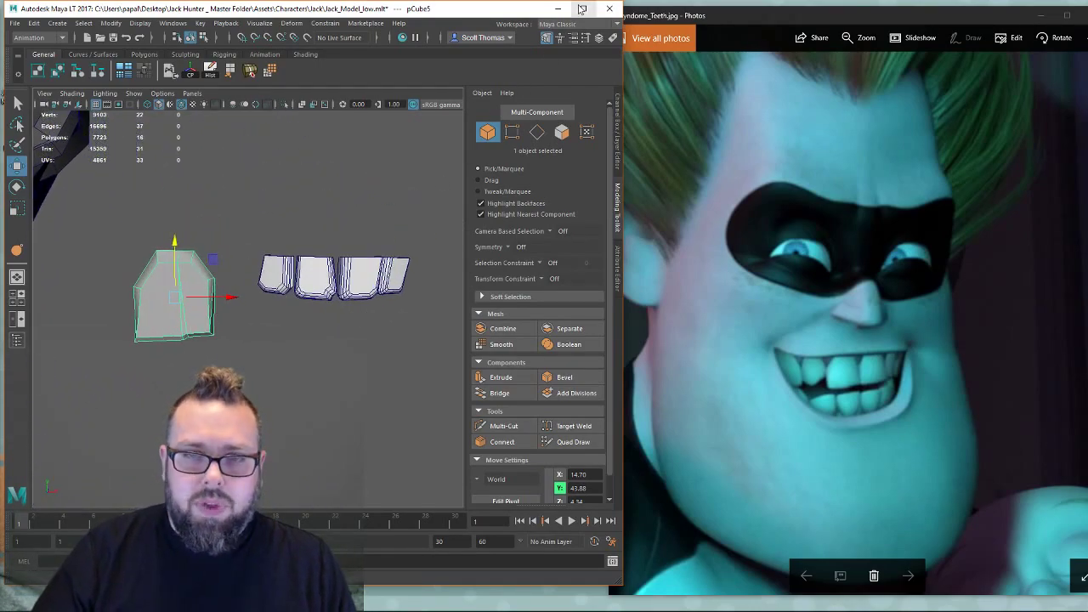
left_click_drag(333, 205, 331, 207, "alt")
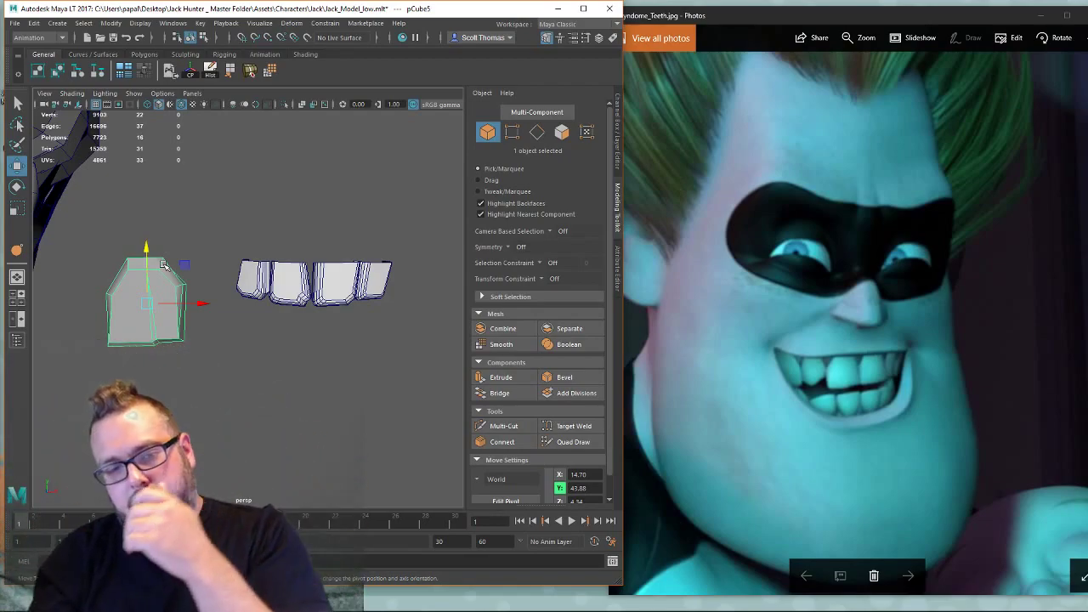
Narrow the top of the third front tooth by scaling its 12 top vertices along X, returning to object mode with nothing selected.
left_click(325, 298)
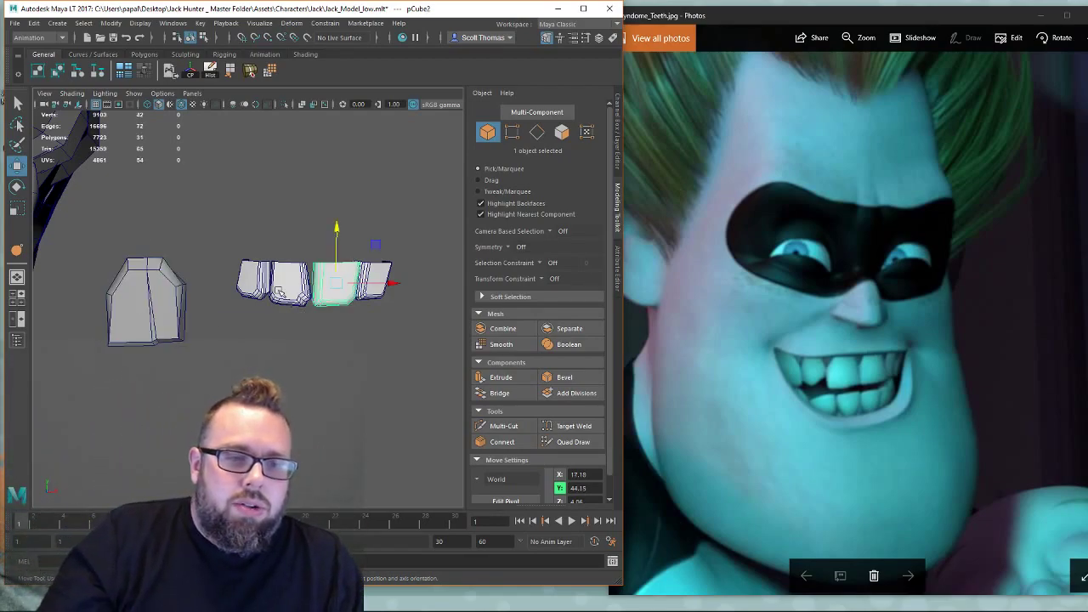
key("f")
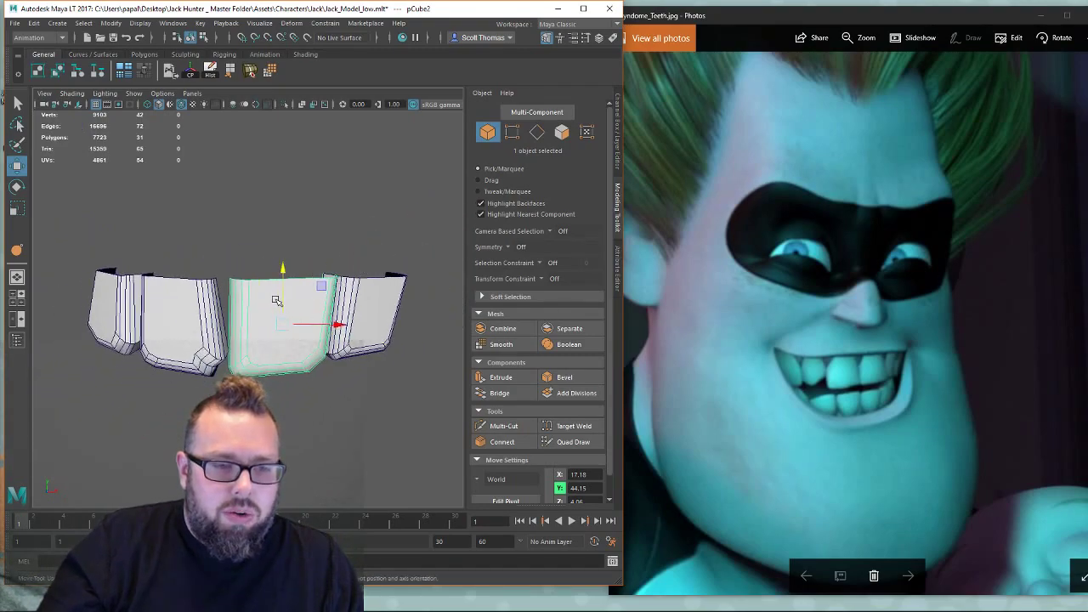
right_click_drag(276, 301, 228, 259)
left_click_drag(252, 291, 336, 309)
key("r")
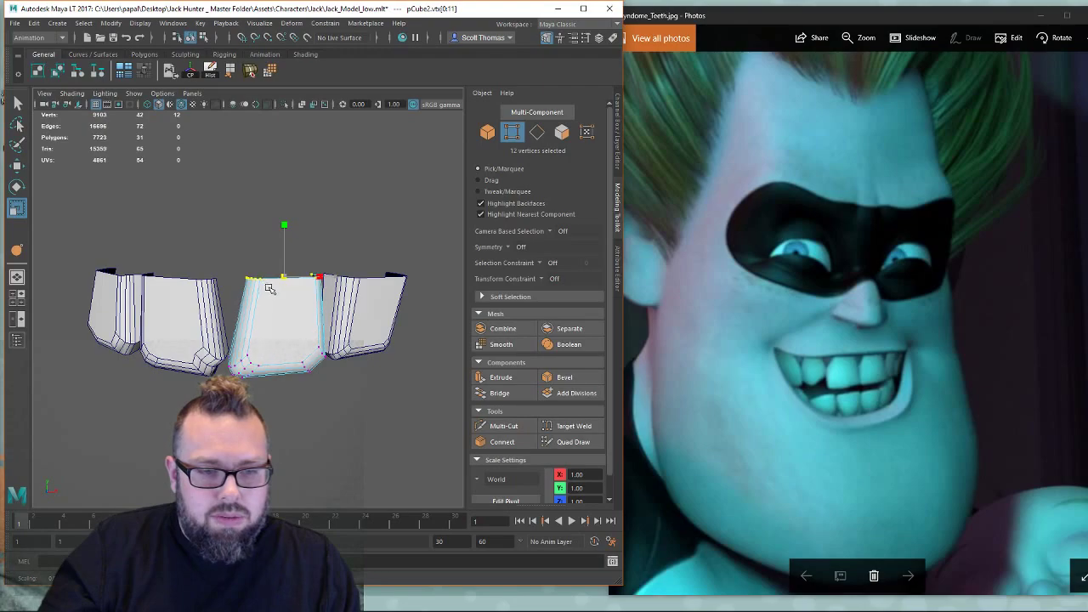
key("w")
left_click_drag(311, 280, 275, 348, "alt")
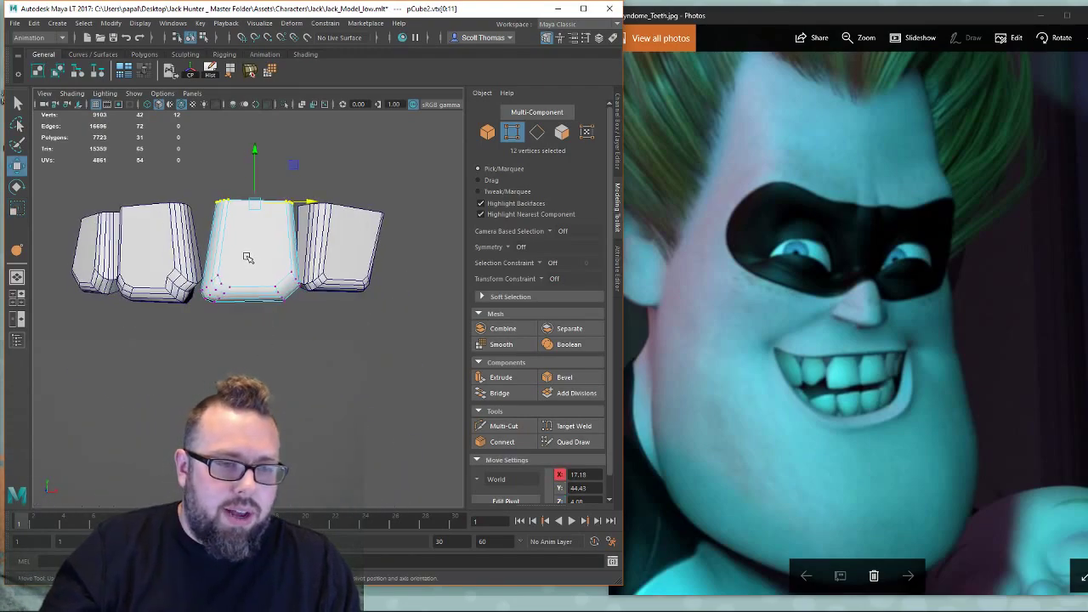
left_click_drag(247, 257, 296, 350, "alt")
right_click_drag(297, 350, 377, 272, "alt")
left_click(291, 374)
Examine the large tooth beside the smaller teeth from several angles, selecting the large tooth.
middle_click_drag(260, 343, 304, 366, "alt")
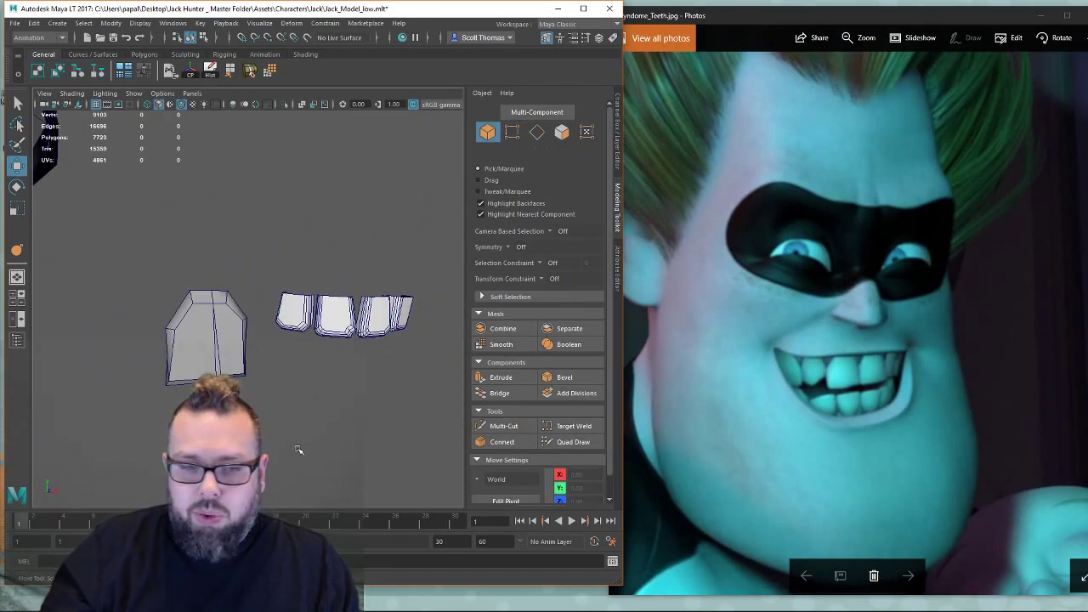
left_click_drag(190, 359, 251, 364, "alt")
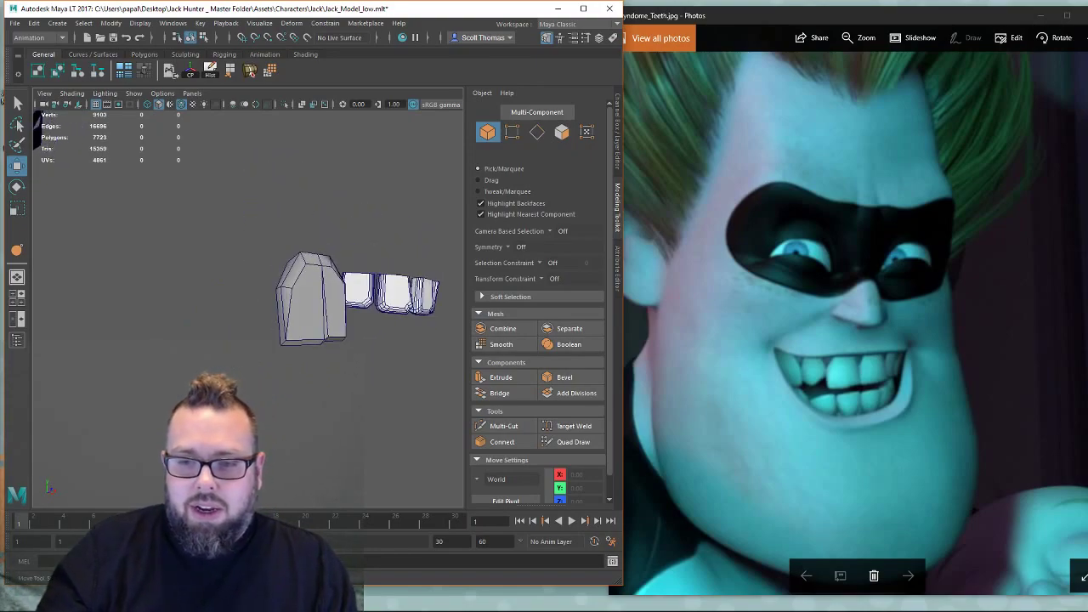
right_click_drag(193, 332, 243, 324, "alt")
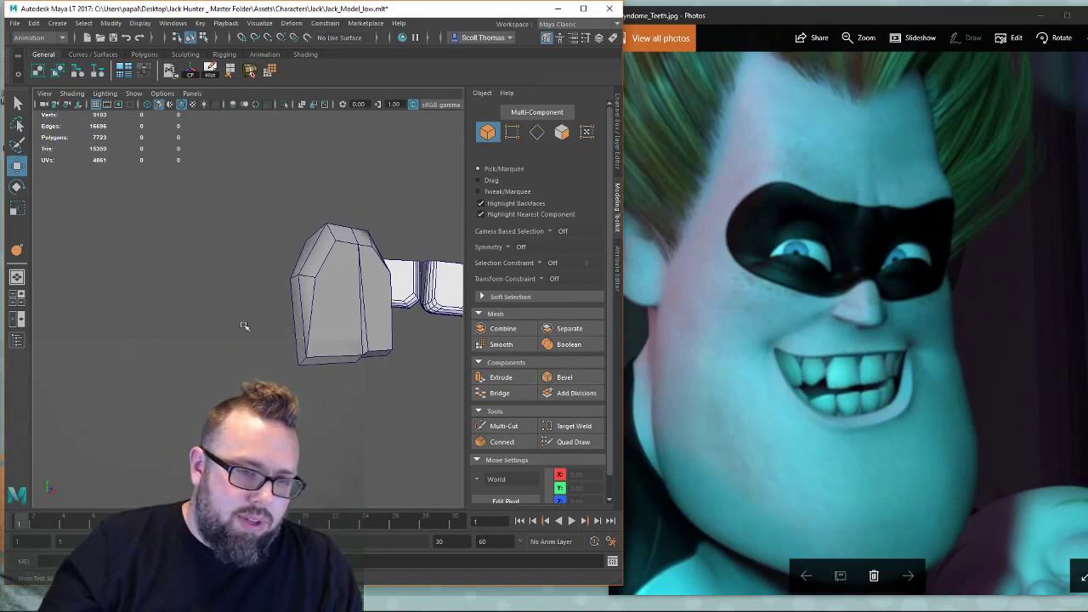
middle_click_drag(312, 326, 206, 322, "alt")
mouse_move(237, 325)
left_mouse_down("alt")
mouse_move(213, 323)
mouse_move(236, 315)
left_mouse_up("alt")
left_click(236, 318)
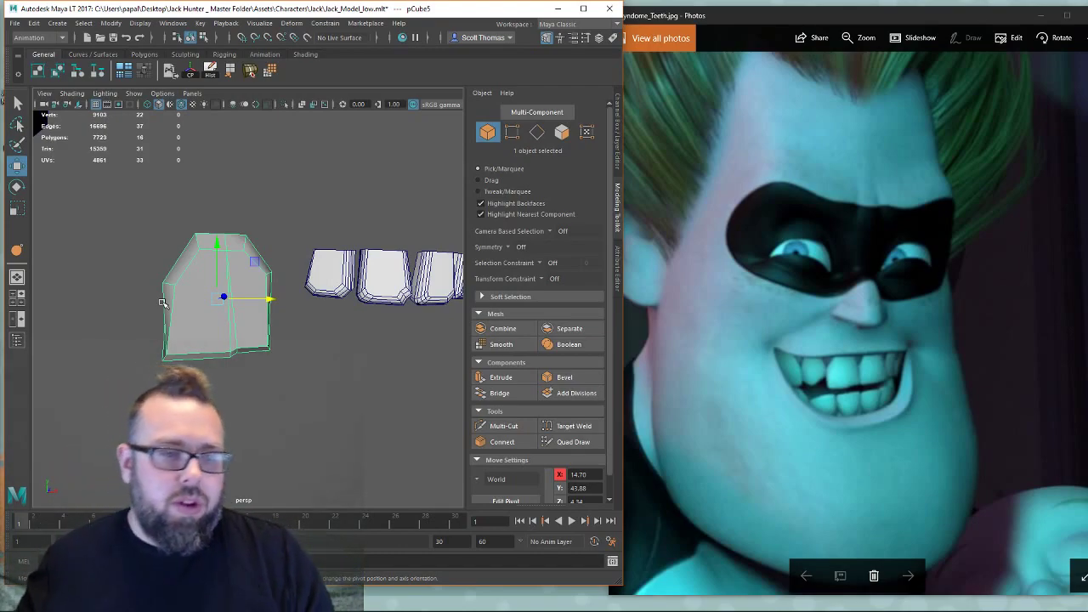
middle_click_drag(240, 231, 202, 222, "alt")
scroll(206, 229, "down", 1)
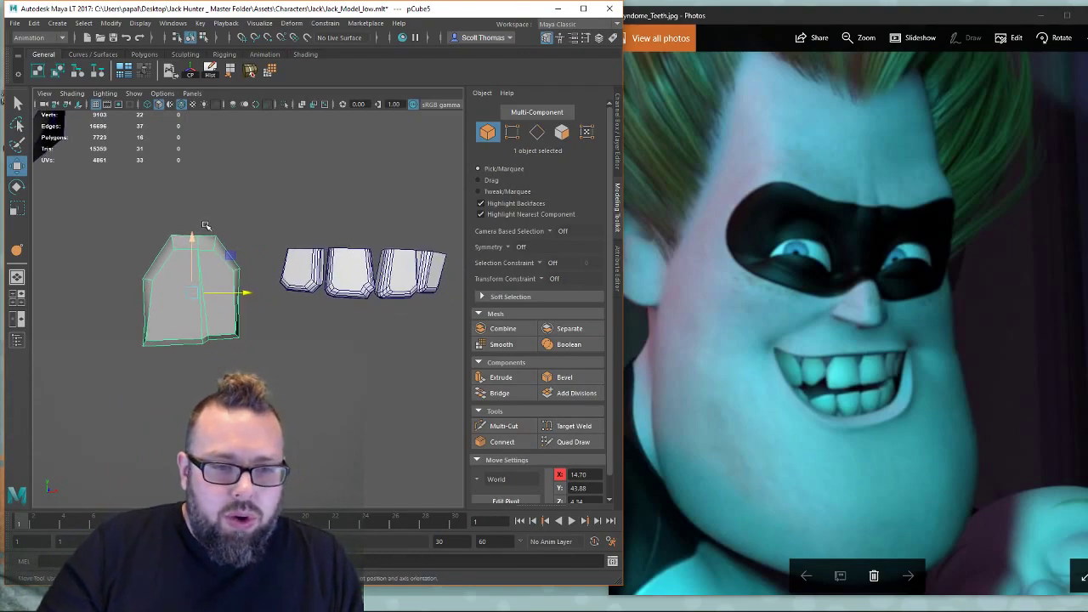
left_click_drag(211, 281, 228, 253, "alt")
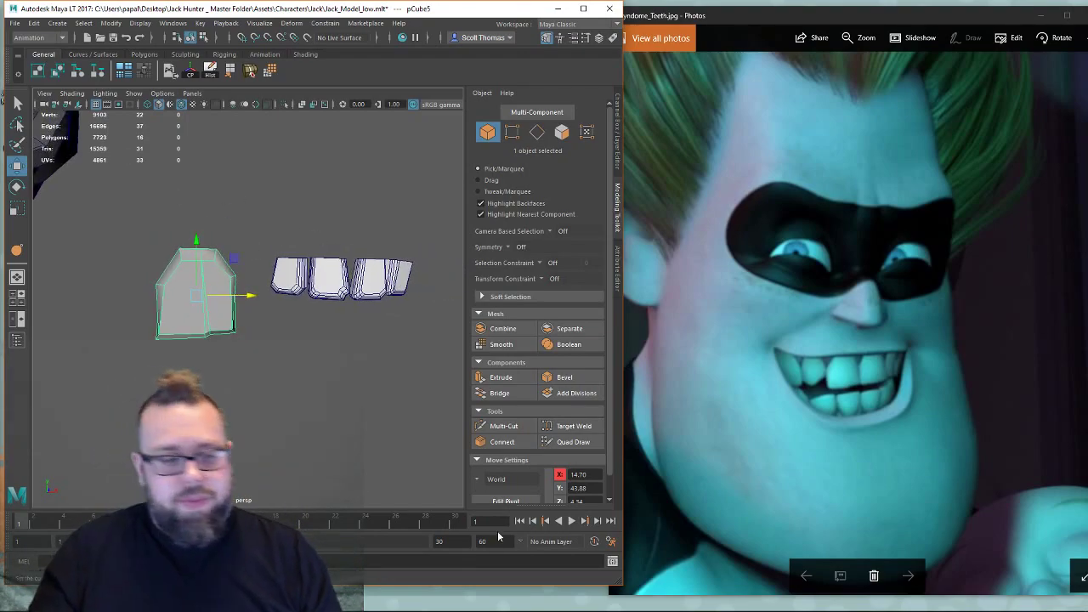
Move the reference photo window off the screen and maximize the modeling program's window.
mouse_move(41, 601)
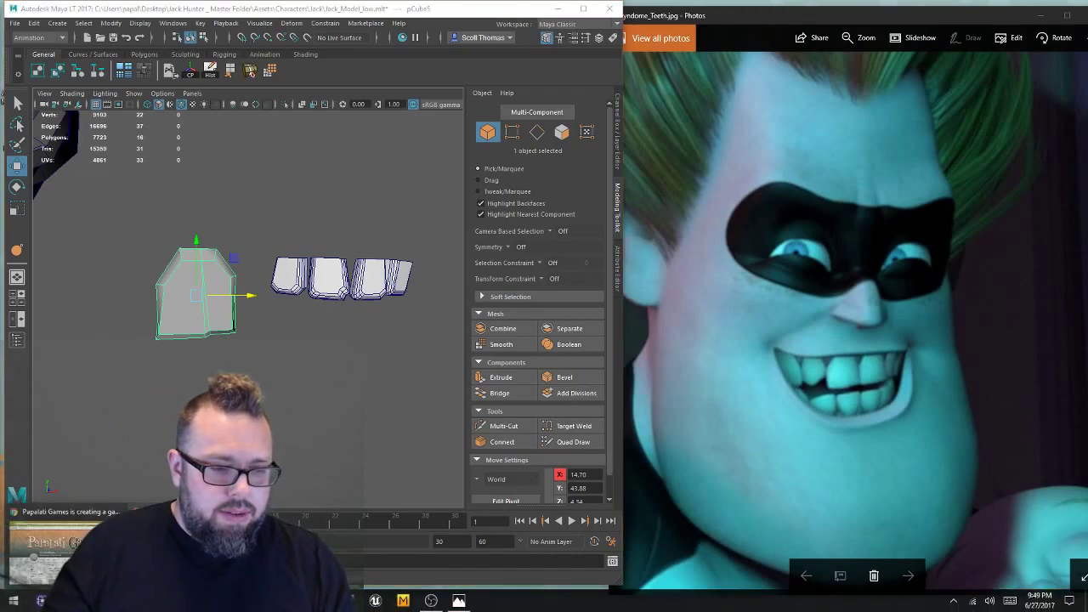
mouse_move(94, 520)
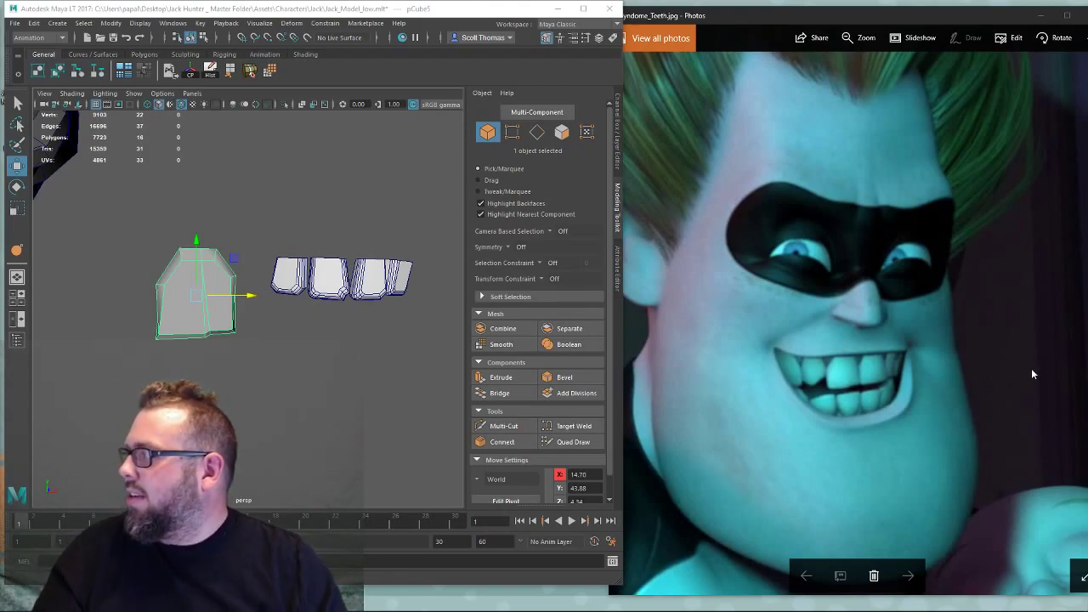
middle_click_drag(153, 336, 273, 345, "alt")
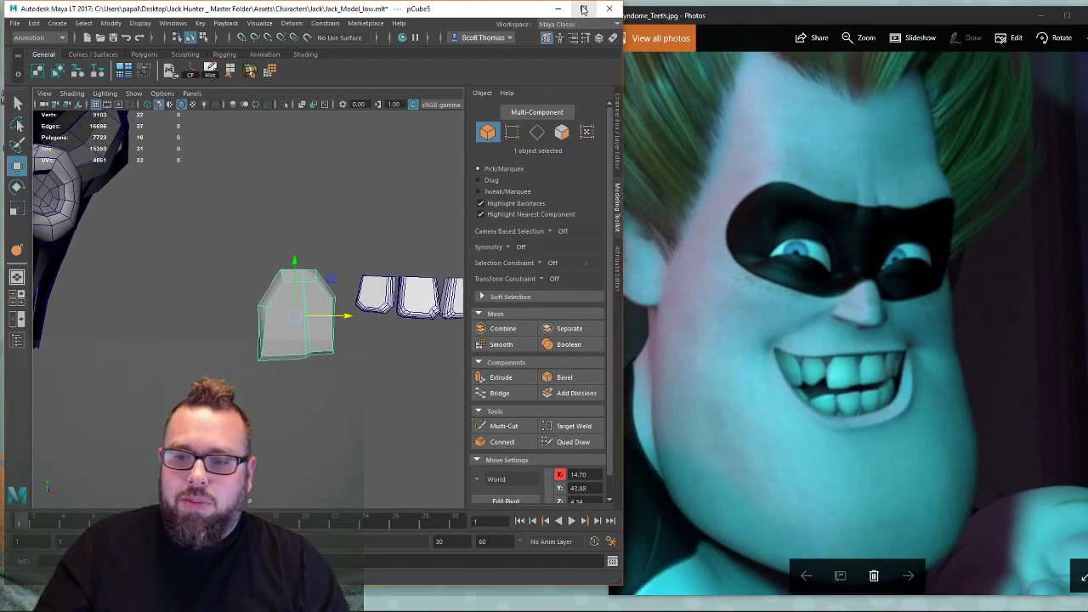
left_click_drag(732, 18, 1087, 25)
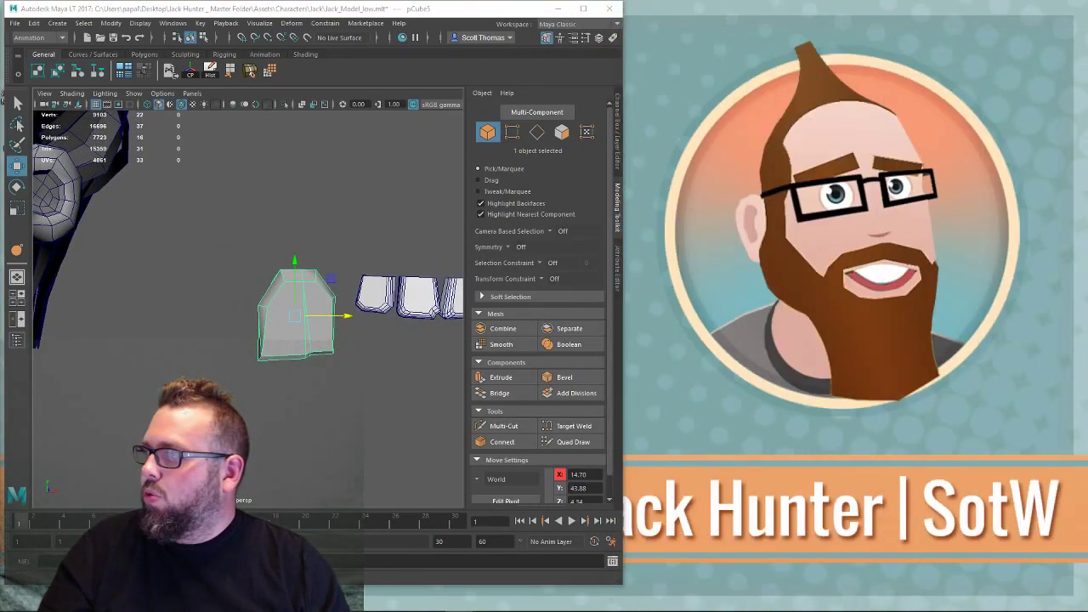
left_click(583, 8)
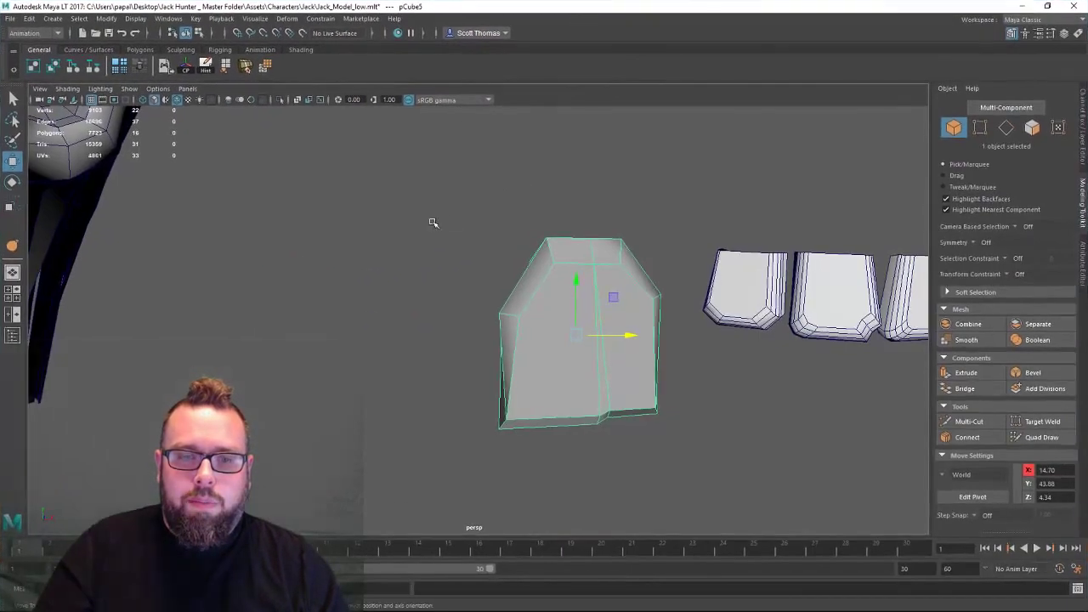
middle_click_drag(587, 268, 360, 266, "alt")
mouse_move(360, 267)
left_mouse_down("alt")
mouse_move(340, 265)
mouse_move(348, 269)
left_mouse_up("alt")
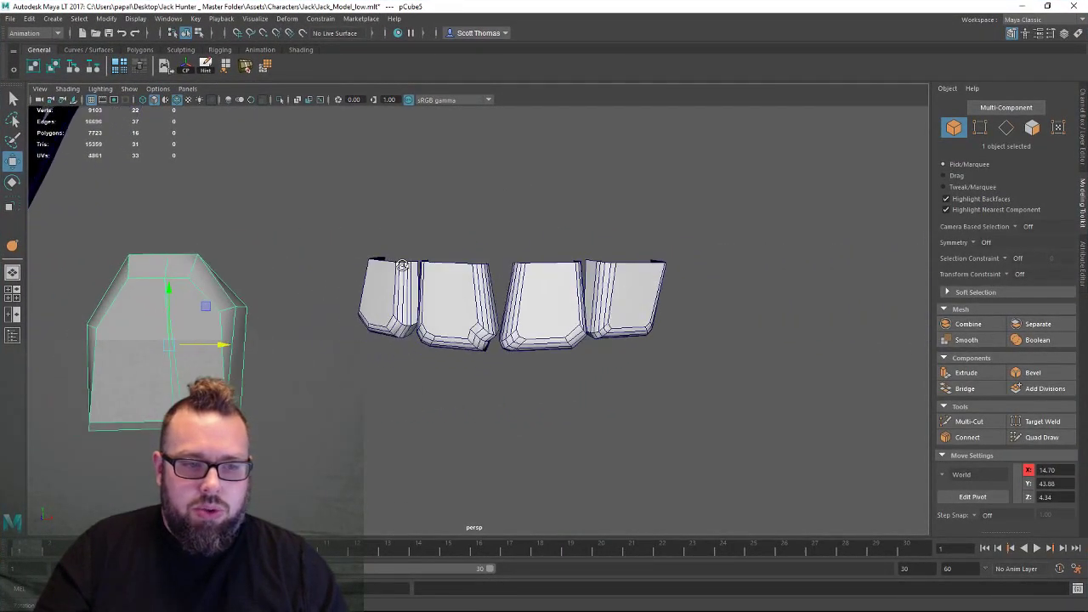
scroll(348, 270, "down", 2)
middle_click_drag(348, 269, 417, 255, "alt")
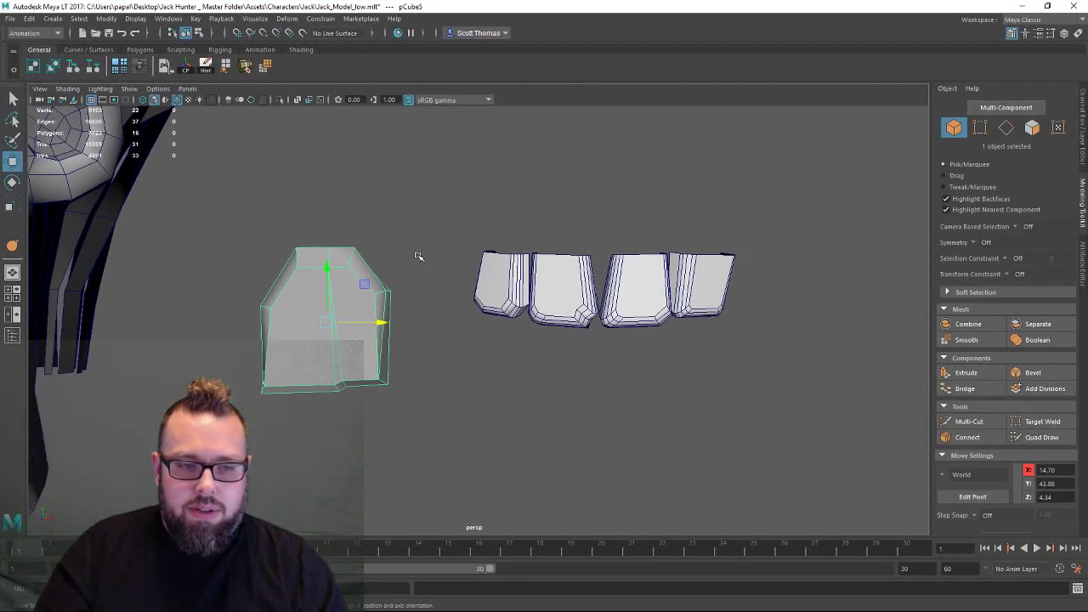
left_click(57, 20)
left_click(59, 23)
left_click(57, 20)
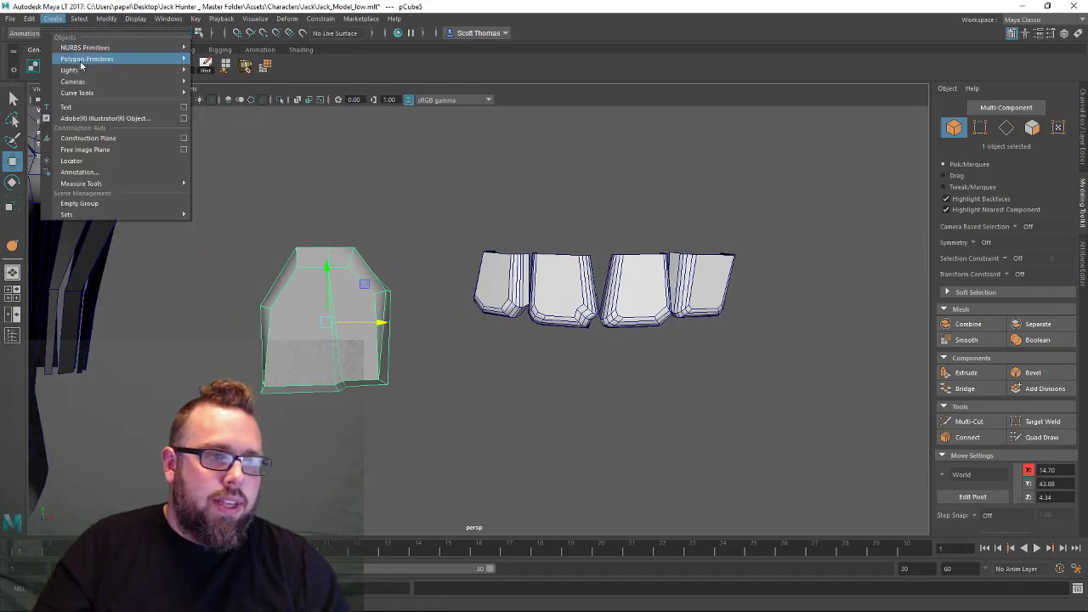
mouse_move(80, 61)
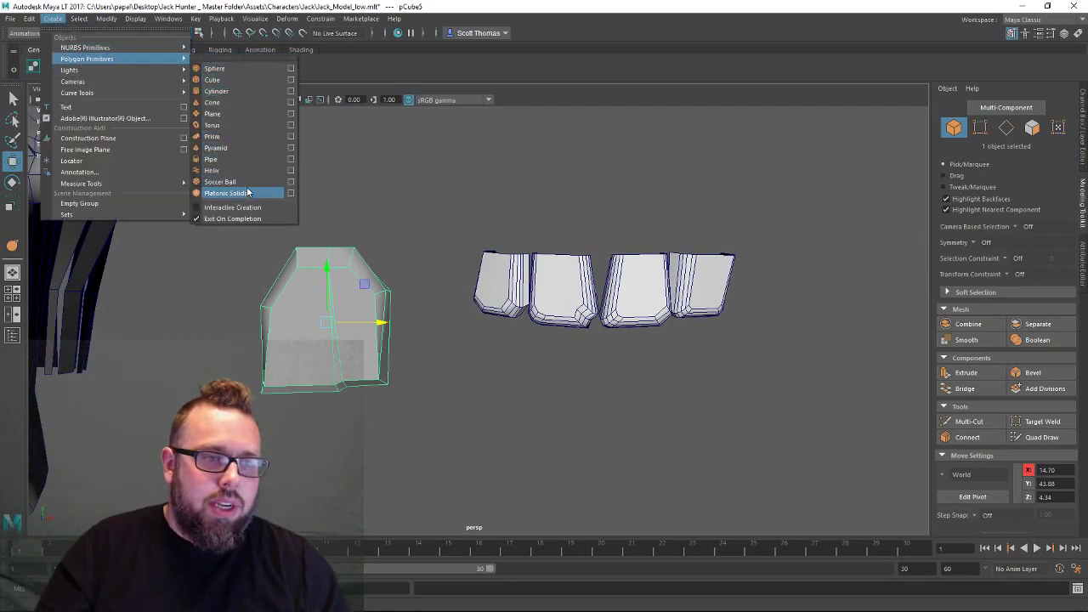
left_click(296, 161)
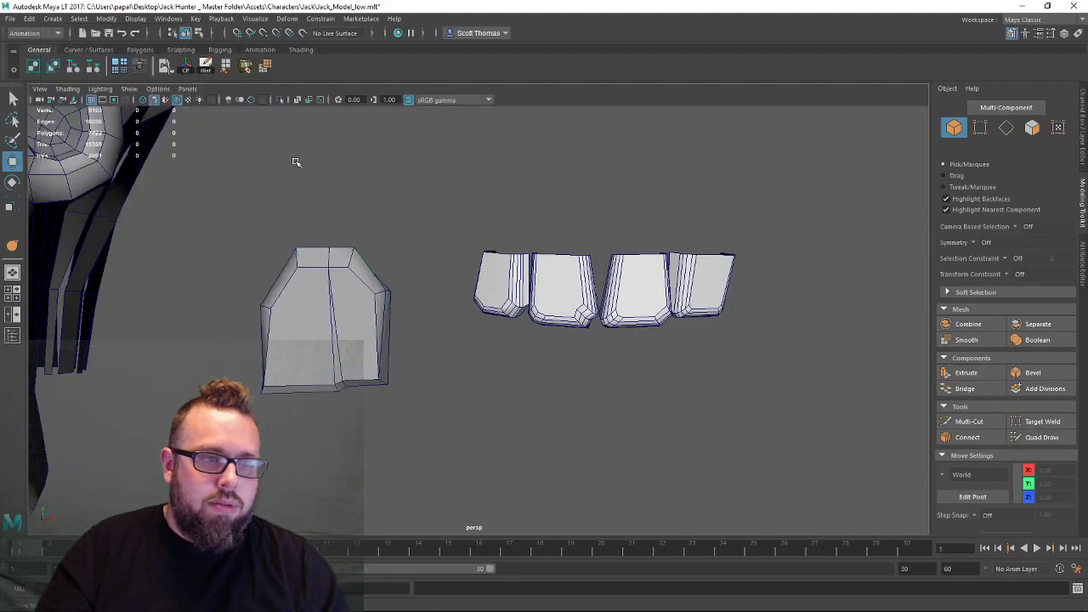
Create a polygon cube primitive and bring it into view at the character's feet.
left_click(139, 49)
left_click(52, 66)
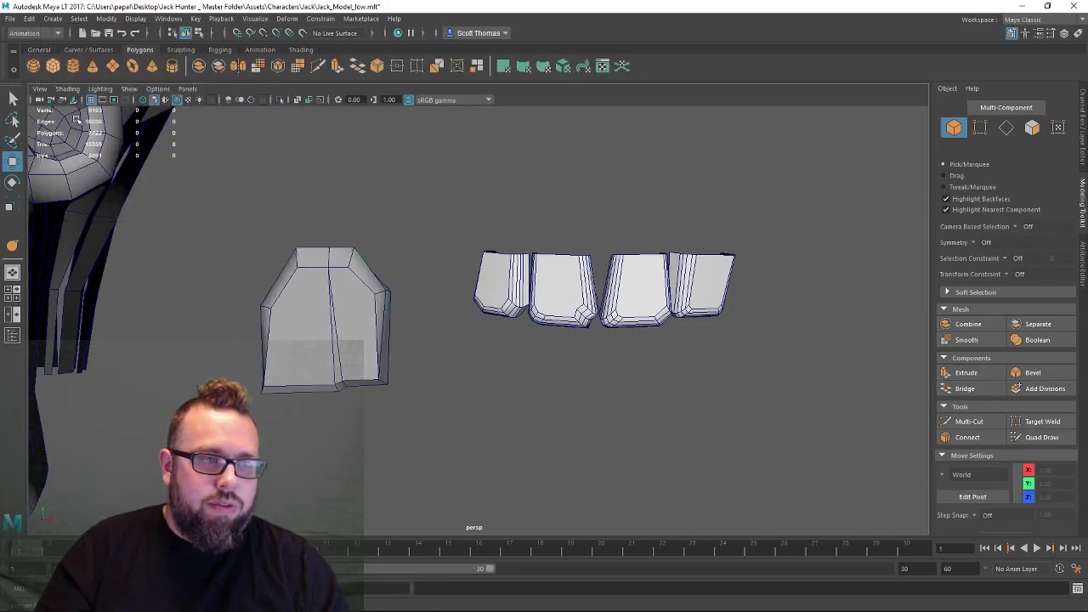
key("f")
right_click_drag(508, 264, 313, 255, "alt")
left_click_drag(765, 255, 674, 260, "alt")
right_click_drag(673, 260, 505, 233, "alt")
right_click_drag(646, 231, 352, 210, "alt")
middle_click_drag(489, 209, 326, 390, "alt")
left_click_drag(326, 389, 394, 368, "alt")
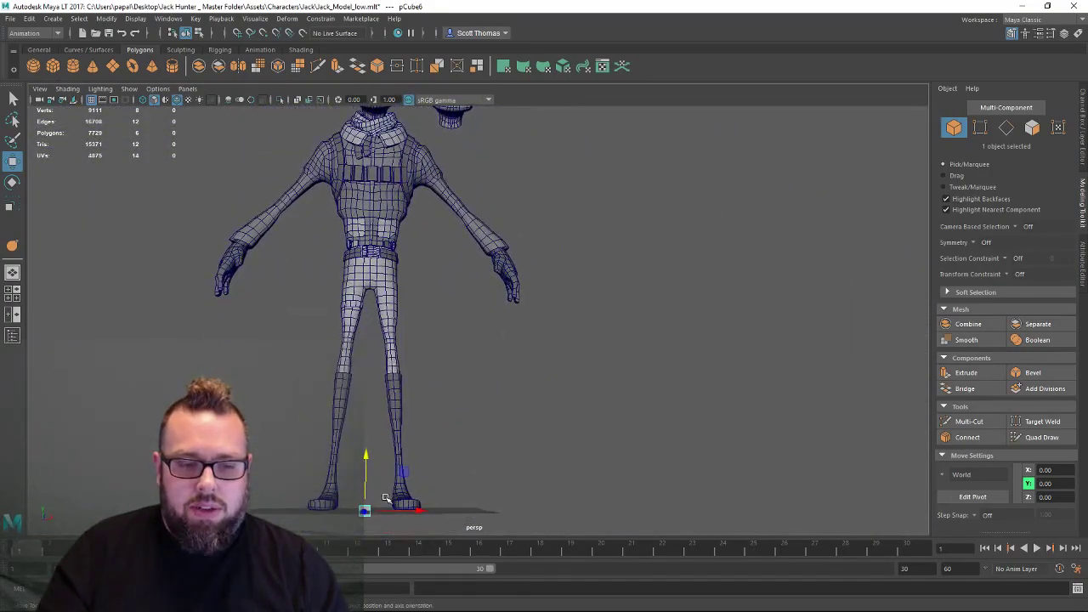
Move the cube up beside the row of front teeth, to about X 16.82, Y 44.29, Z 0.49.
key("f")
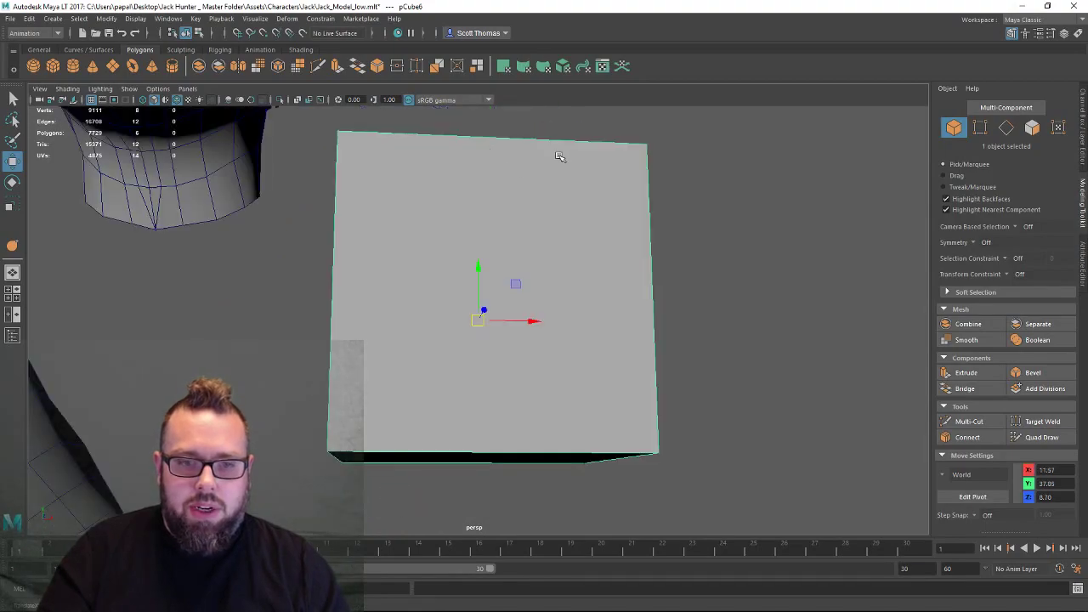
scroll(241, 210, "down", 3)
left_click_drag(485, 135, 502, 224, "alt")
right_click_drag(502, 223, 92, 223, "alt")
left_click_drag(549, 294, 685, 245, "alt")
scroll(511, 258, "down", 6)
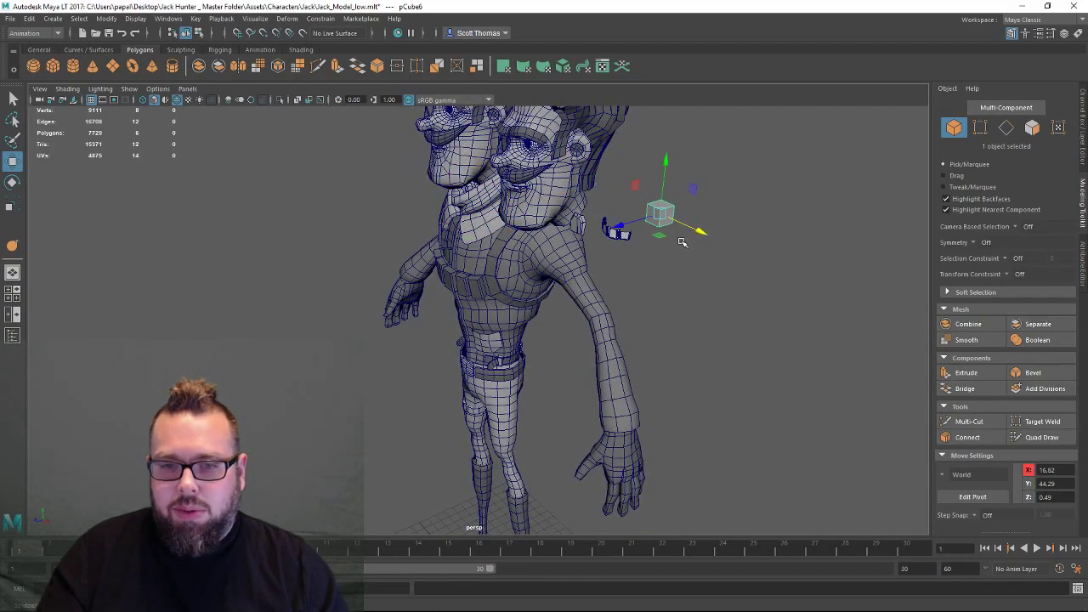
Examine the row of front teeth next to the cube from several angles, selecting all four teeth.
key("f")
left_click_drag(459, 327, 575, 283, "alt")
right_click_drag(575, 284, 536, 255, "alt")
left_click_drag(427, 248, 441, 279, "alt")
middle_click_drag(440, 280, 498, 144, "alt")
left_click_drag(498, 144, 502, 167, "alt")
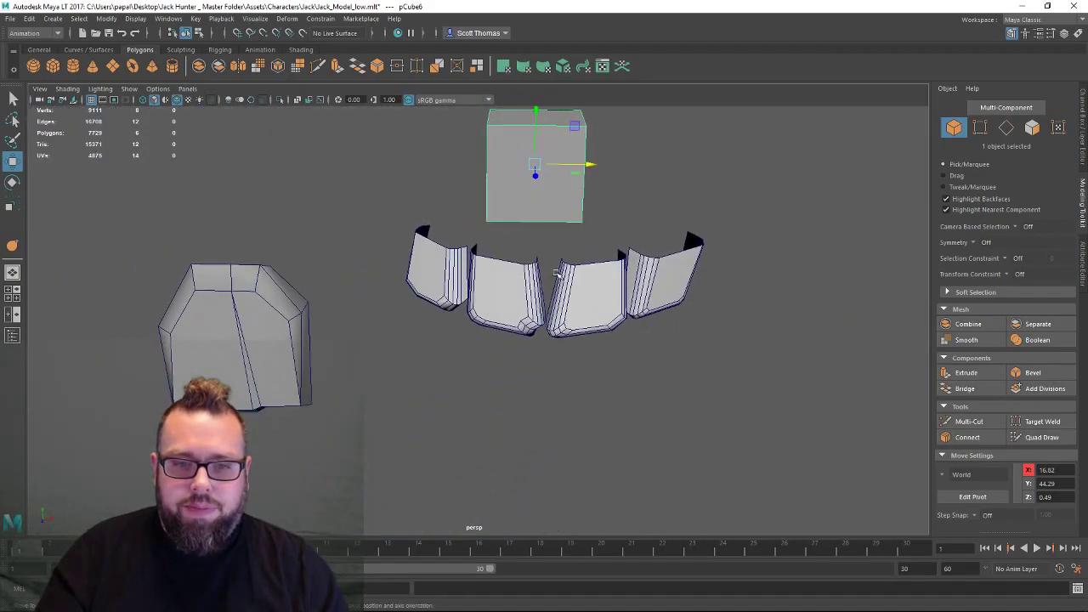
left_click_drag(391, 234, 737, 338)
left_click_drag(510, 332, 740, 357, "alt")
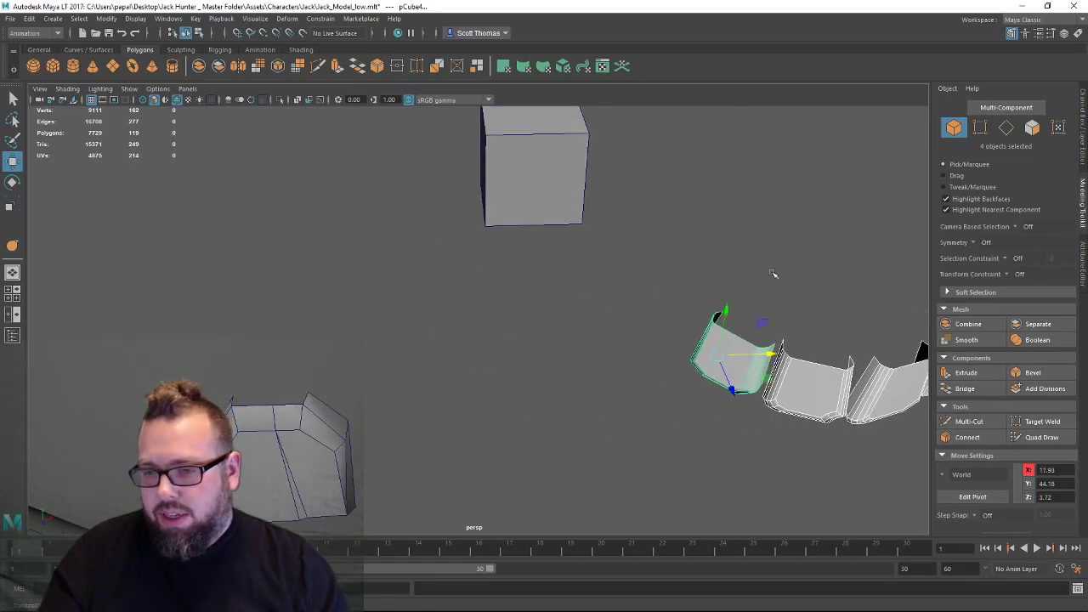
middle_click_drag(772, 274, 671, 235, "alt")
right_click_drag(671, 236, 581, 236, "alt")
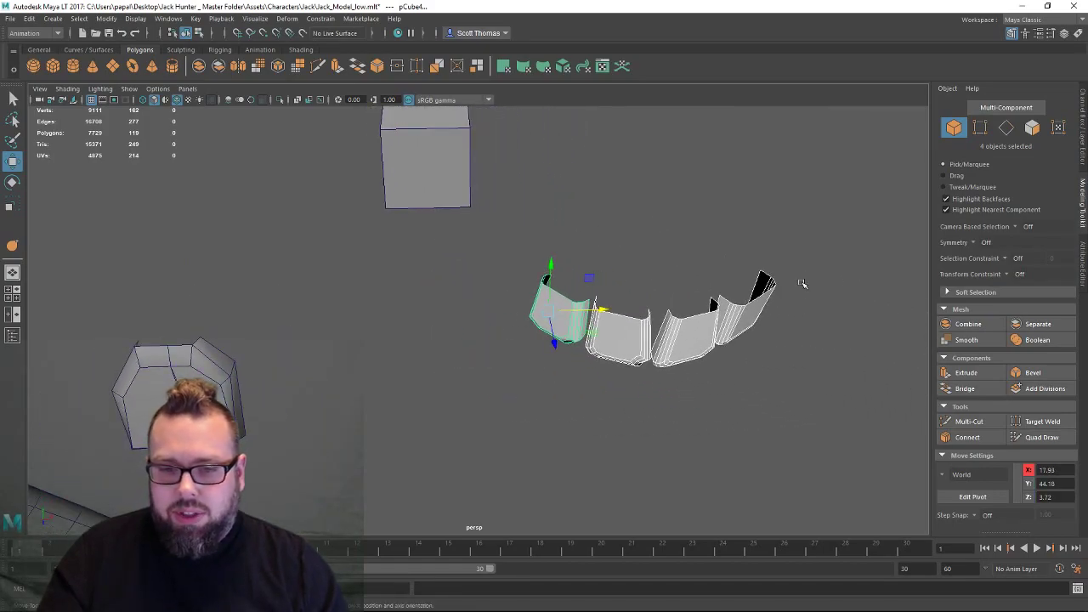
Select the cube and move it forward along Z to about 6.61, in front of the teeth.
left_click(406, 179)
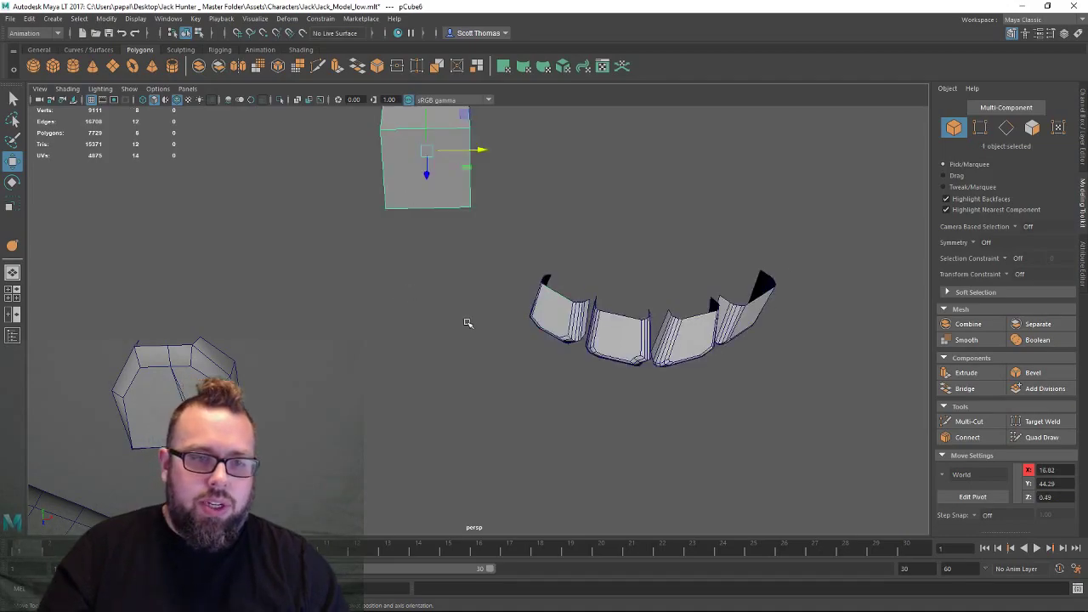
left_click_drag(469, 323, 260, 364, "alt")
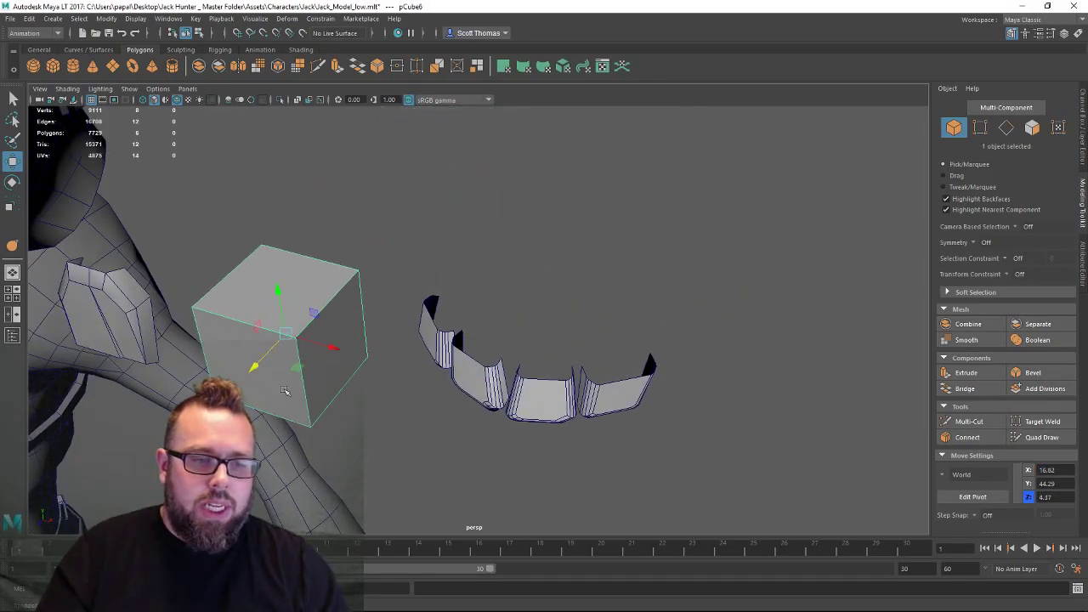
right_click_drag(413, 350, 441, 340, "alt")
right_click_drag(502, 299, 394, 300, "alt")
left_click_drag(340, 331, 409, 309, "alt")
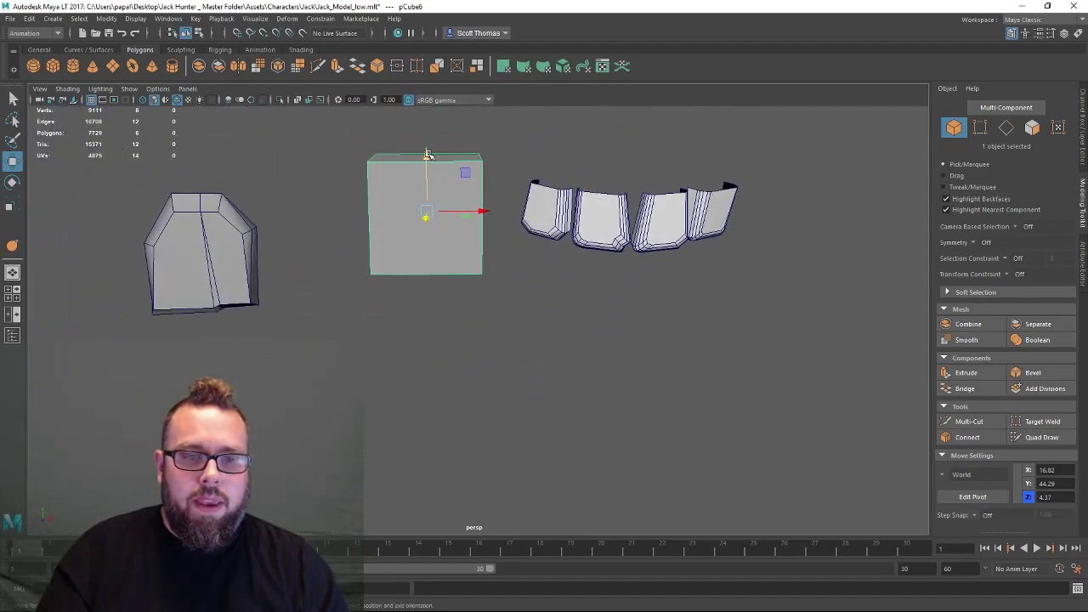
left_click_drag(475, 252, 464, 291, "alt")
left_click_drag(380, 297, 306, 395)
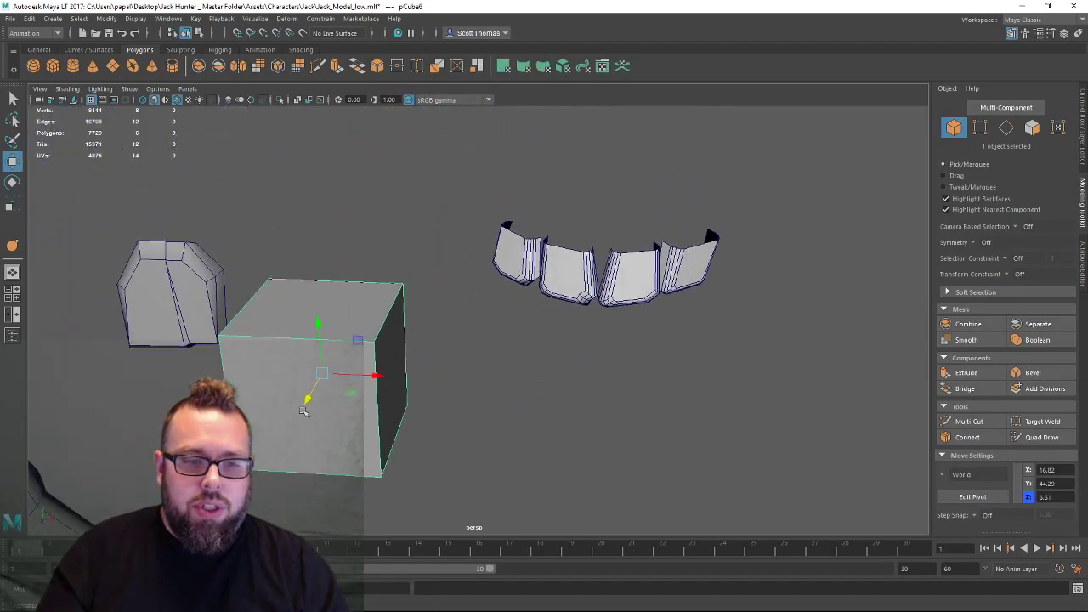
Move the cube along X, away from the large chipped tooth, until it sits in front of the row of four teeth.
middle_click_drag(306, 395, 492, 260, "alt")
right_click_drag(464, 277, 376, 272, "alt")
middle_click_drag(376, 272, 337, 353, "alt")
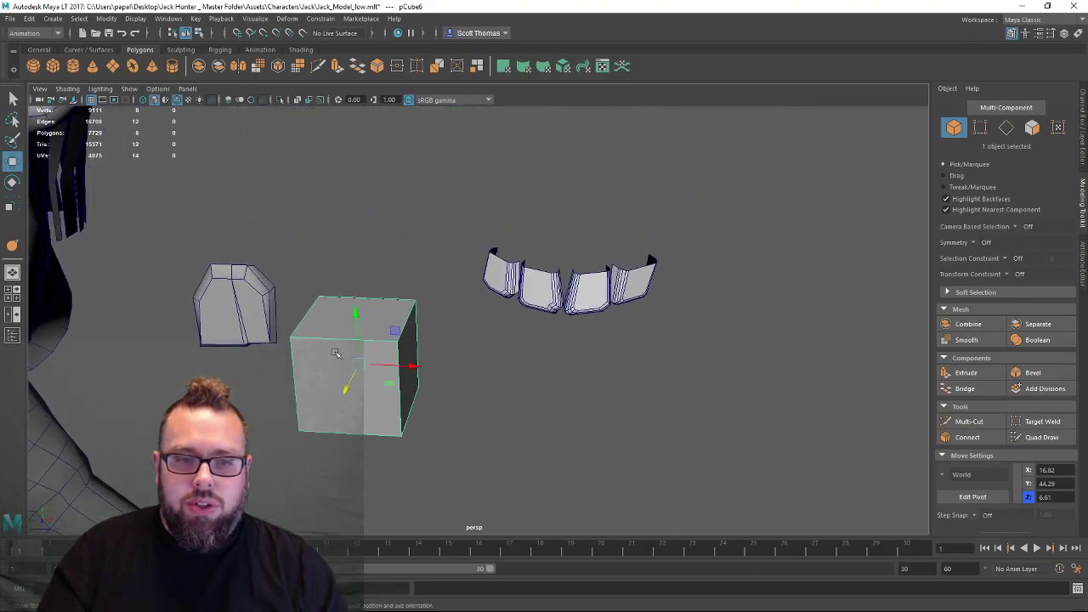
left_click_drag(416, 366, 577, 375)
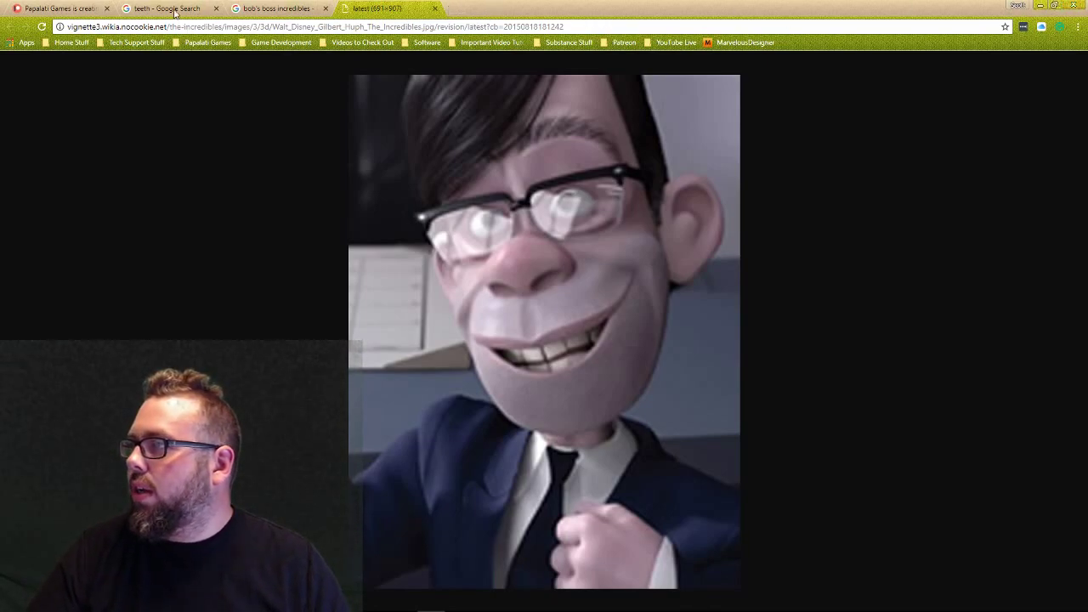
Switch to the browser, open the 1940's Communication Device artwork from the ArtStation portfolio, and look through its renders.
left_click(1039, 6)
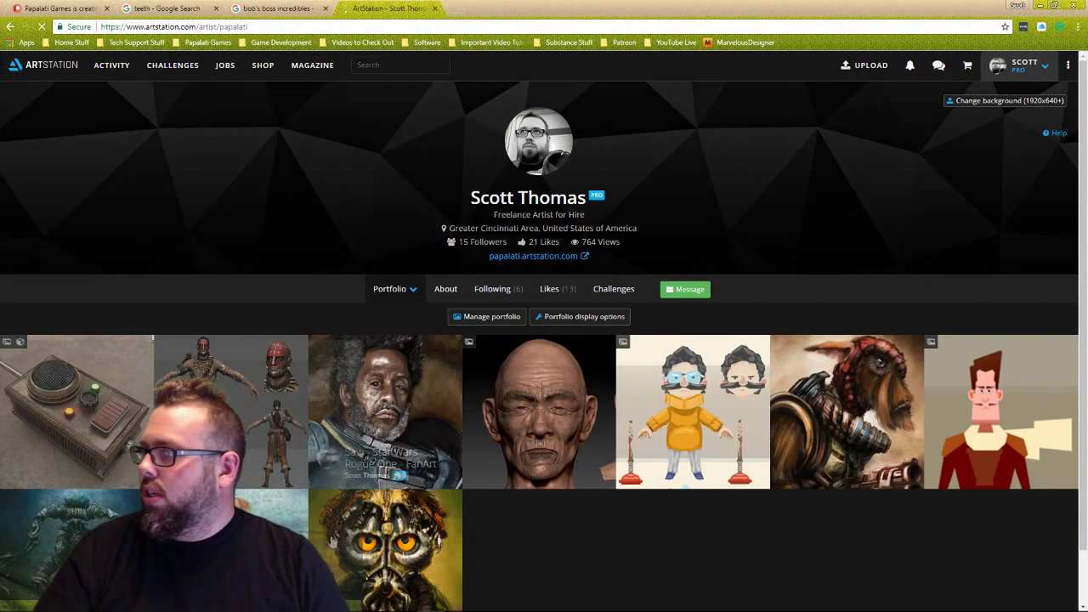
left_click(109, 437)
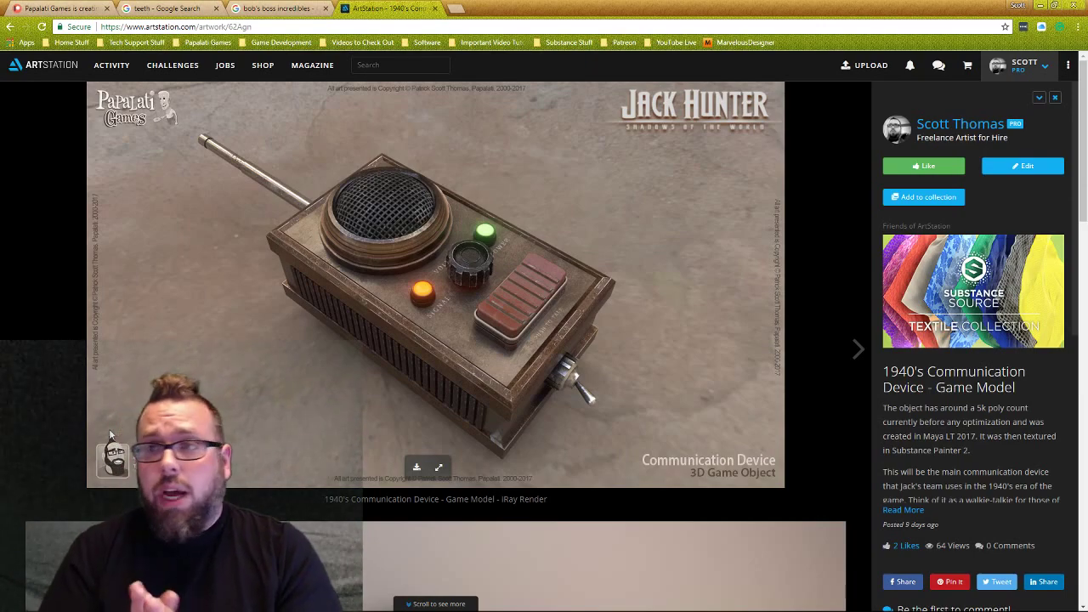
scroll(640, 341, "down", 5)
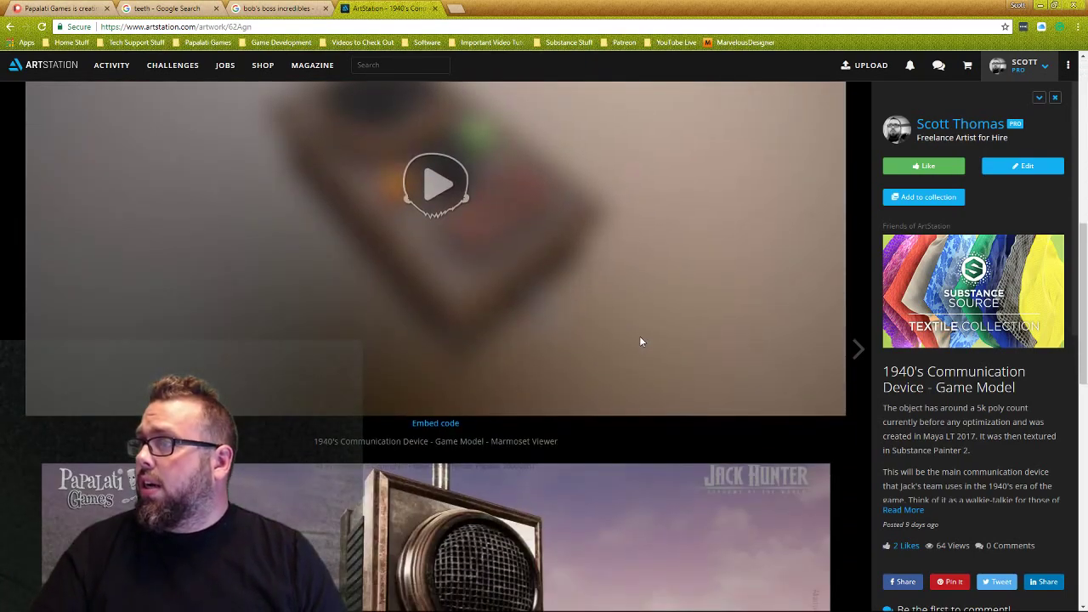
left_click(218, 26)
scroll(472, 206, "down", 4)
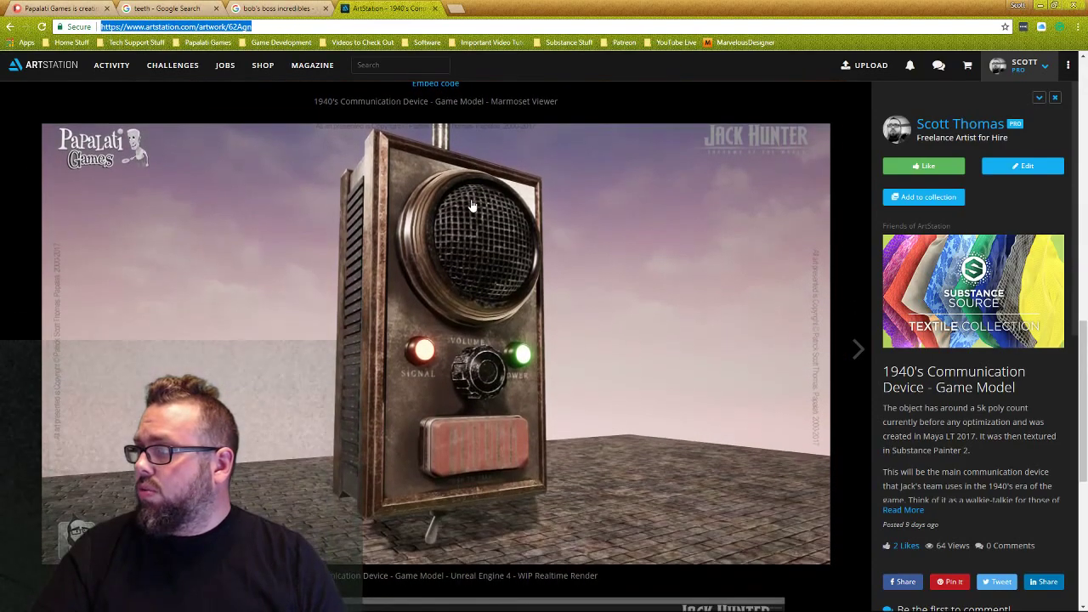
scroll(473, 206, "down", 1)
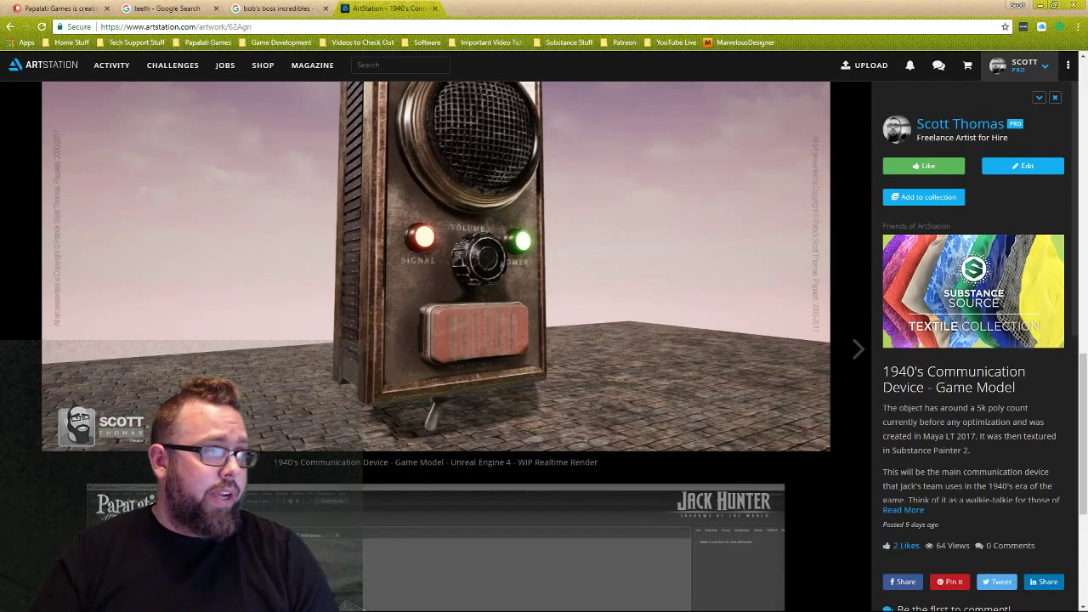
scroll(503, 252, "up", 1)
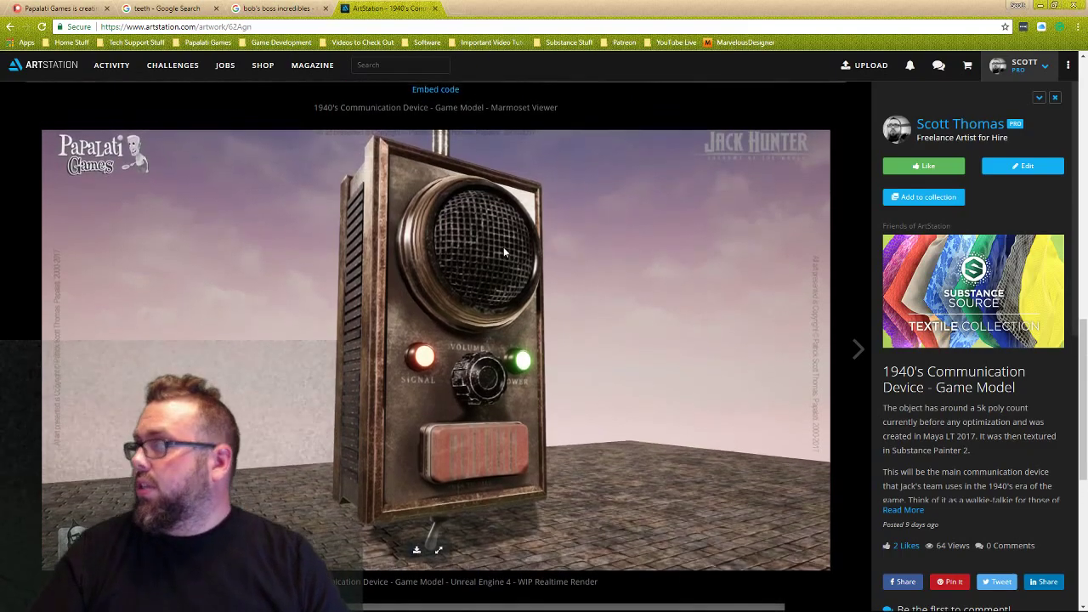
scroll(471, 260, "up", 6)
scroll(511, 400, "down", 5)
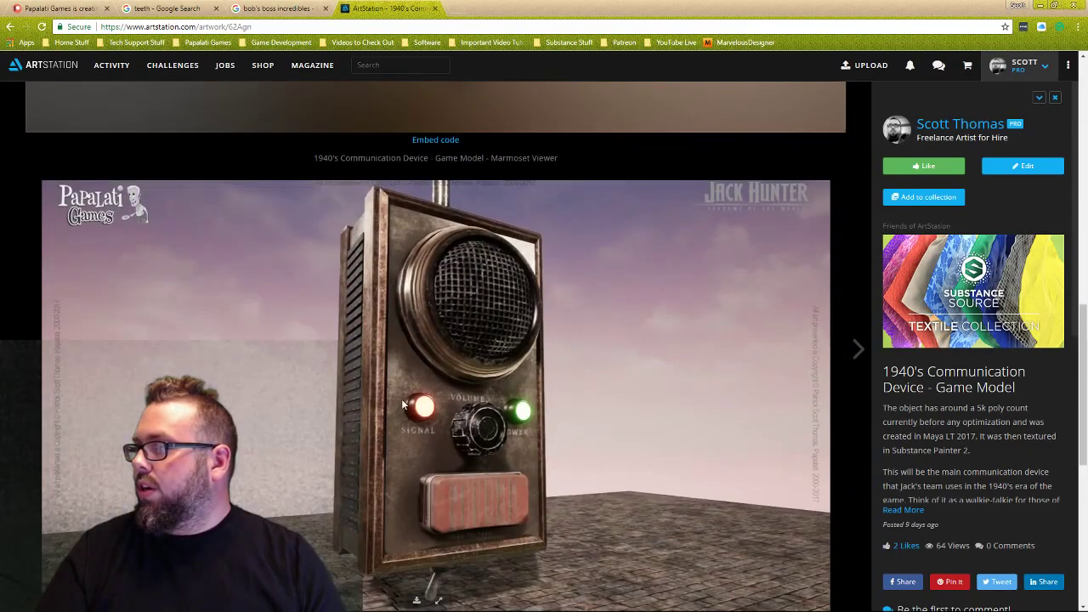
scroll(401, 399, "down", 2)
scroll(414, 397, "up", 3)
scroll(469, 370, "down", 3)
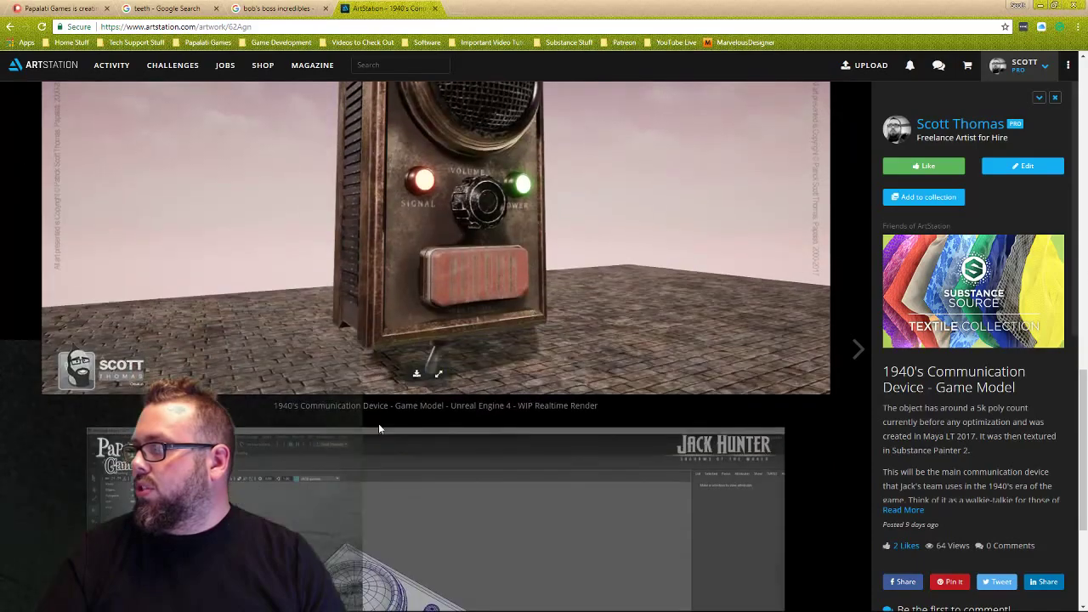
scroll(378, 428, "down", 3)
scroll(464, 408, "up", 7)
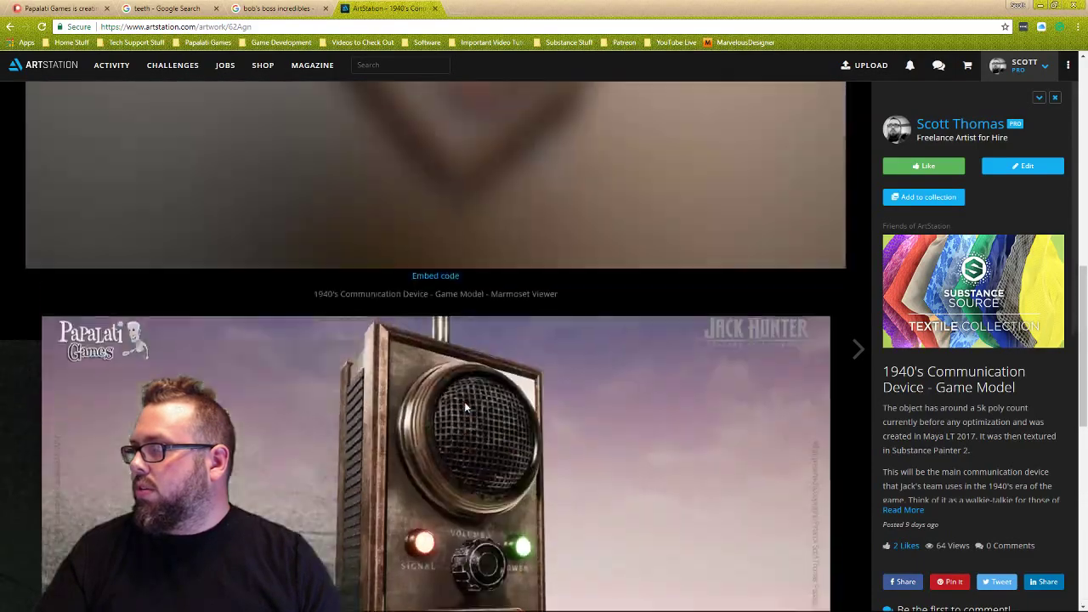
scroll(464, 401, "up", 8)
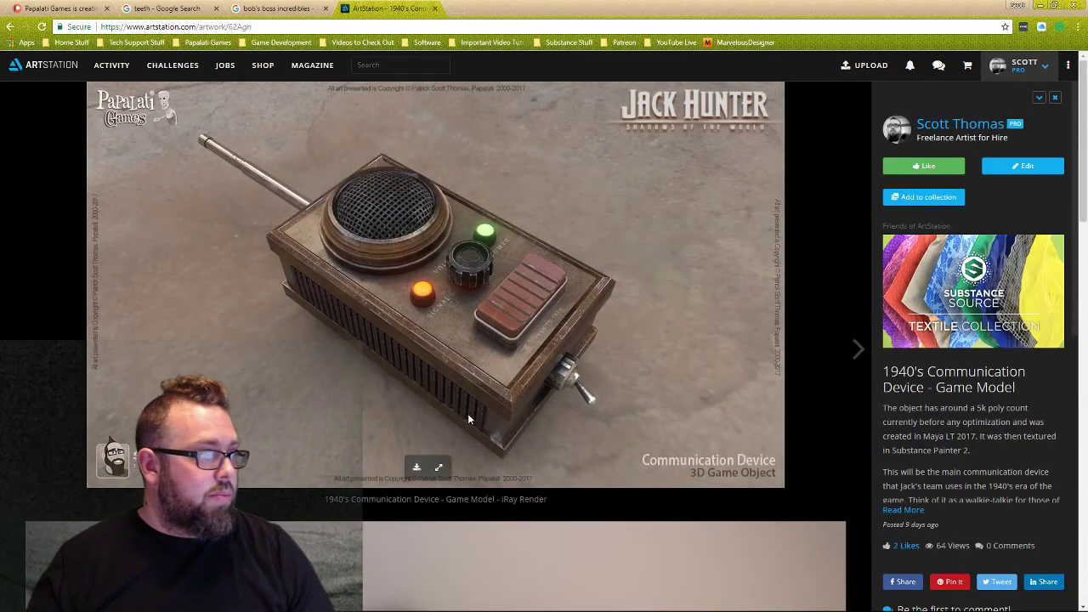
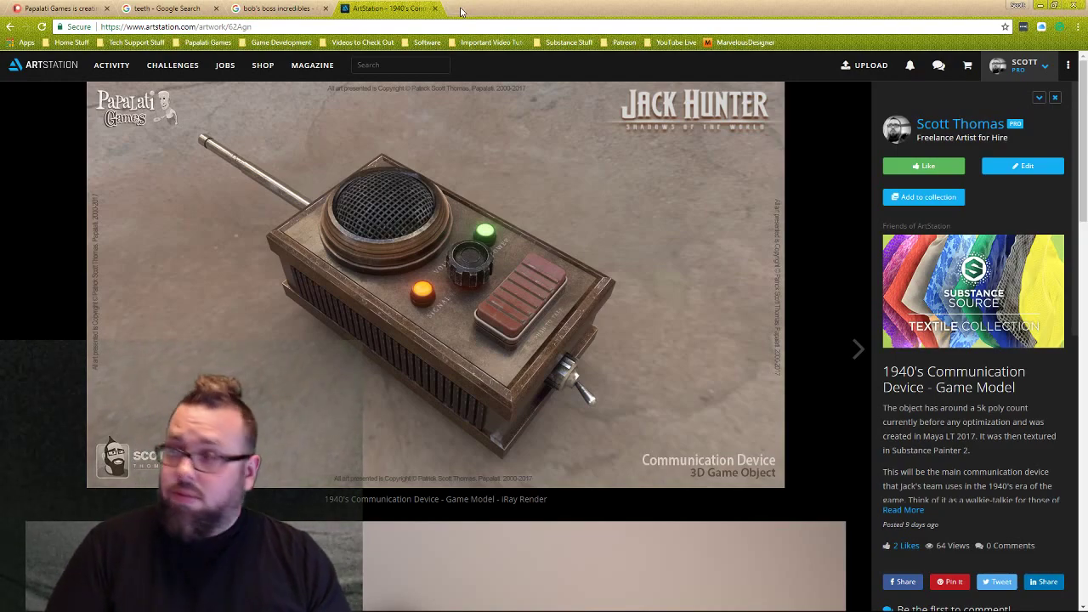
Load polycount.com in a new browser tab.
left_click(459, 11)
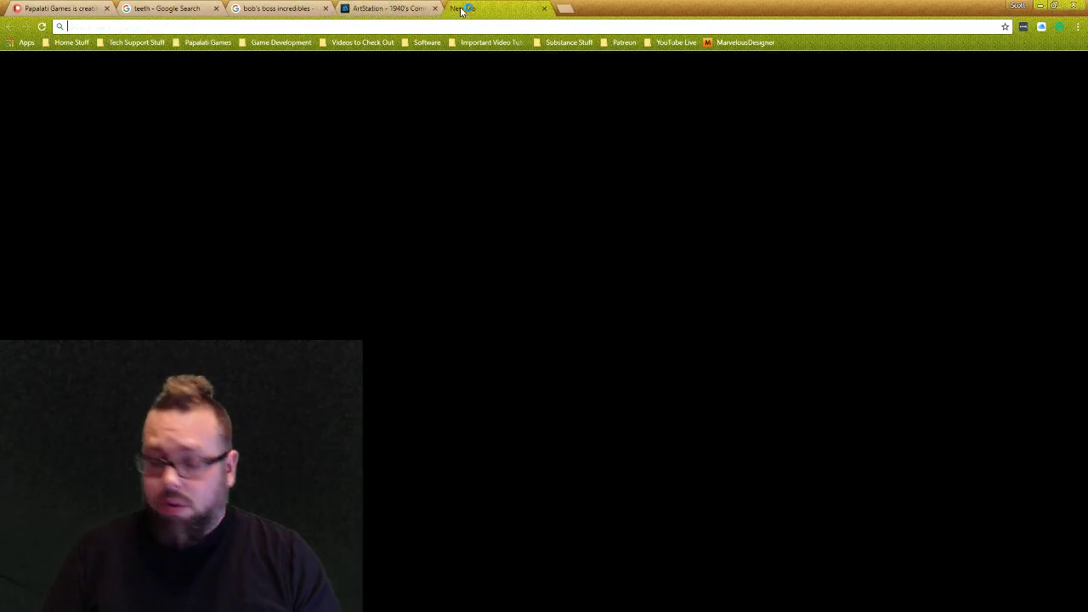
type("polycount.com")
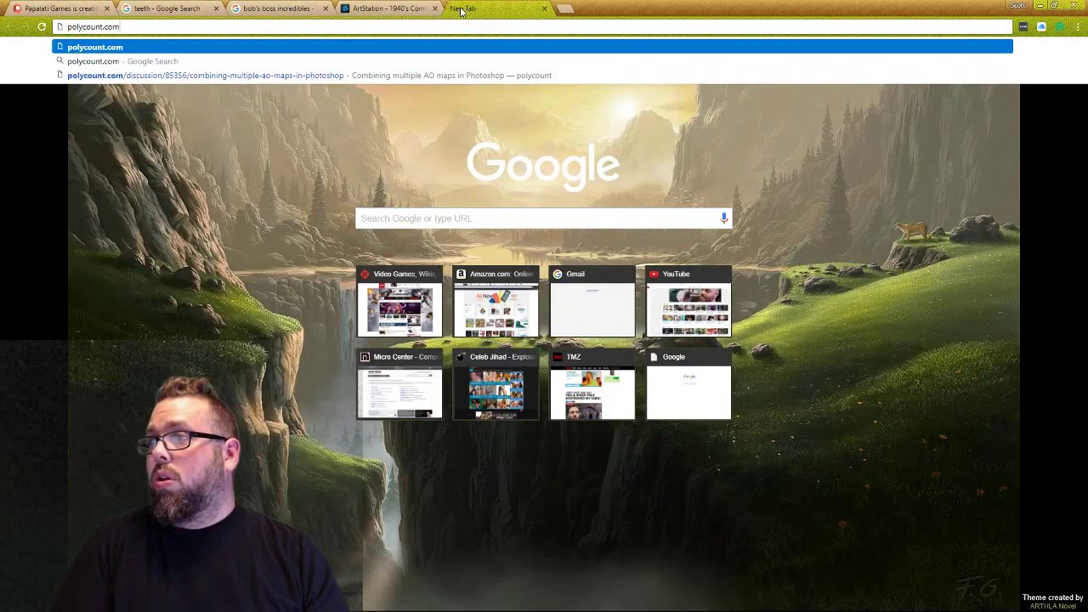
key("Return")
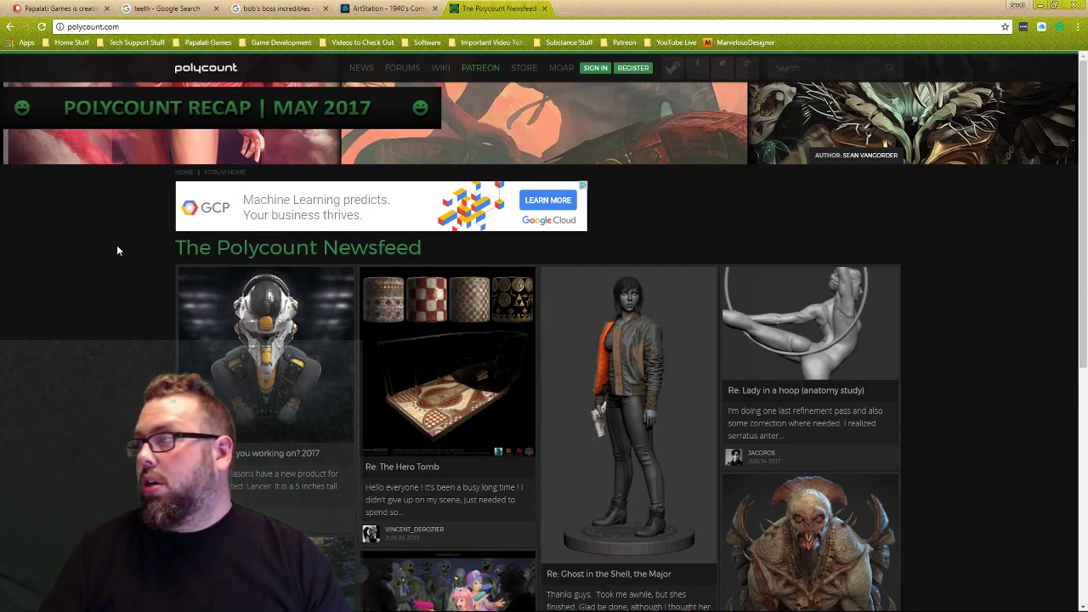
Load behance.net in another new browser tab.
left_click(567, 10)
type("b")
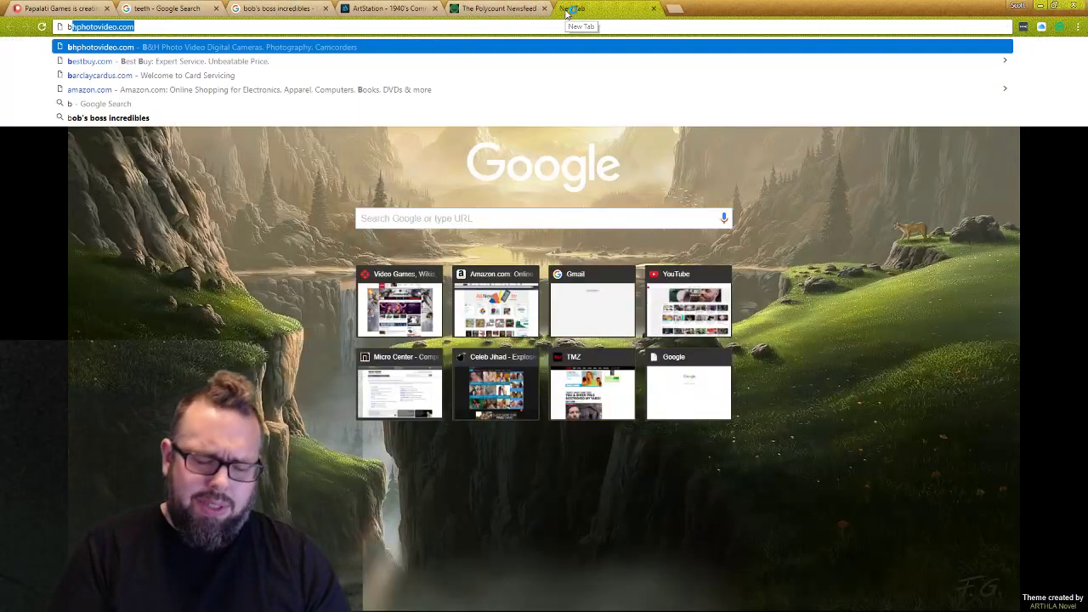
type("ehance")
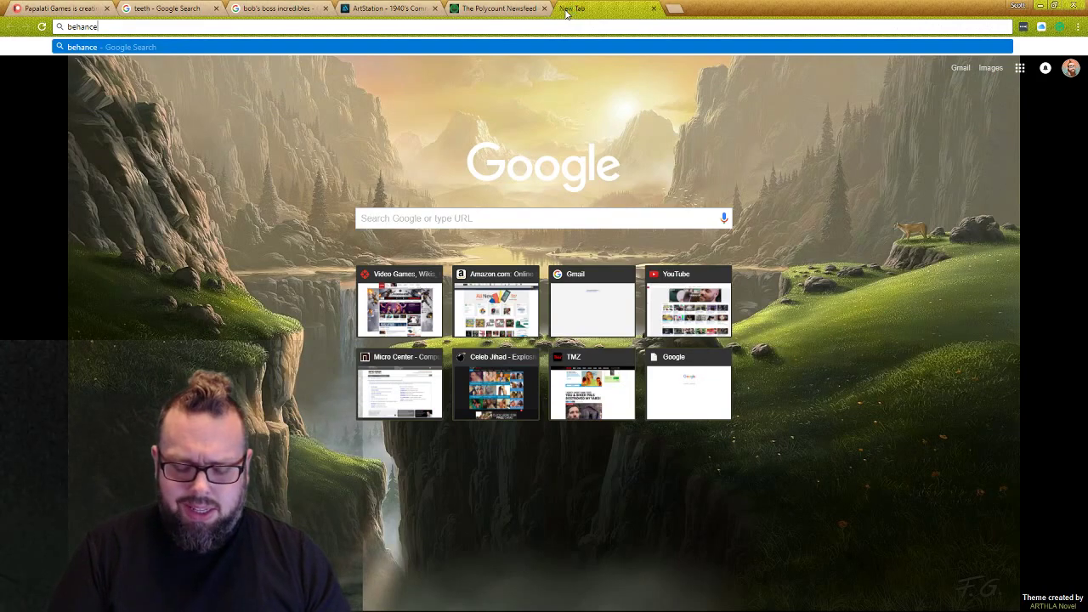
type(".net")
key("Return")
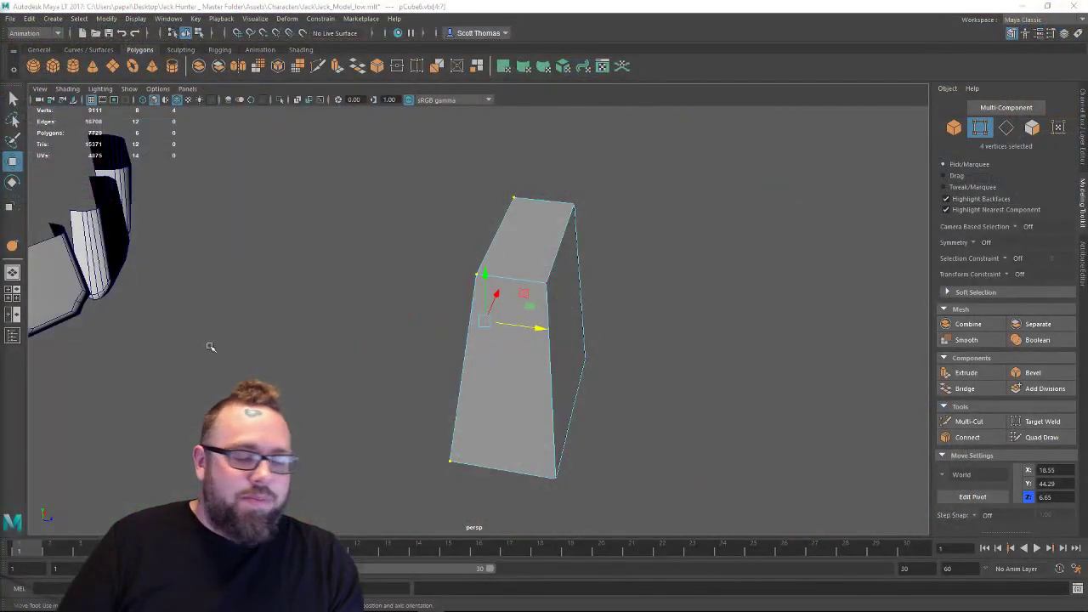
Examine the tapered cube from several angles, including its bottom face, against the row of four front teeth.
left_click_drag(677, 405, 653, 360, "alt")
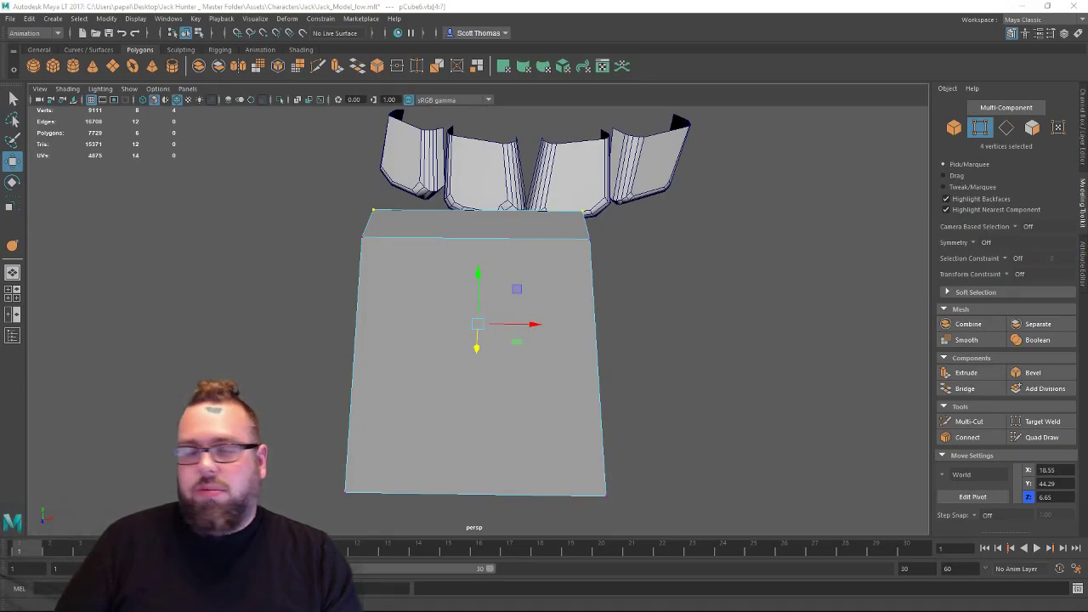
left_click_drag(453, 308, 533, 269, "alt")
right_click_drag(537, 194, 583, 202)
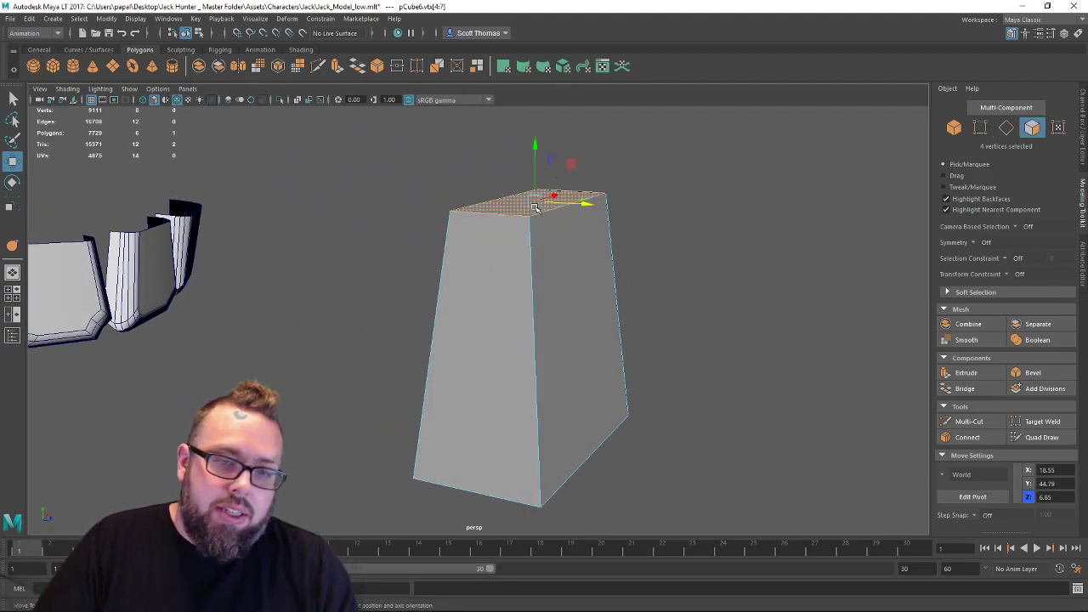
left_click_drag(582, 303, 549, 296, "alt")
left_click(533, 341)
left_click_drag(515, 367, 478, 376, "alt")
right_click_drag(479, 376, 175, 365, "alt")
left_click_drag(523, 356, 475, 338, "alt")
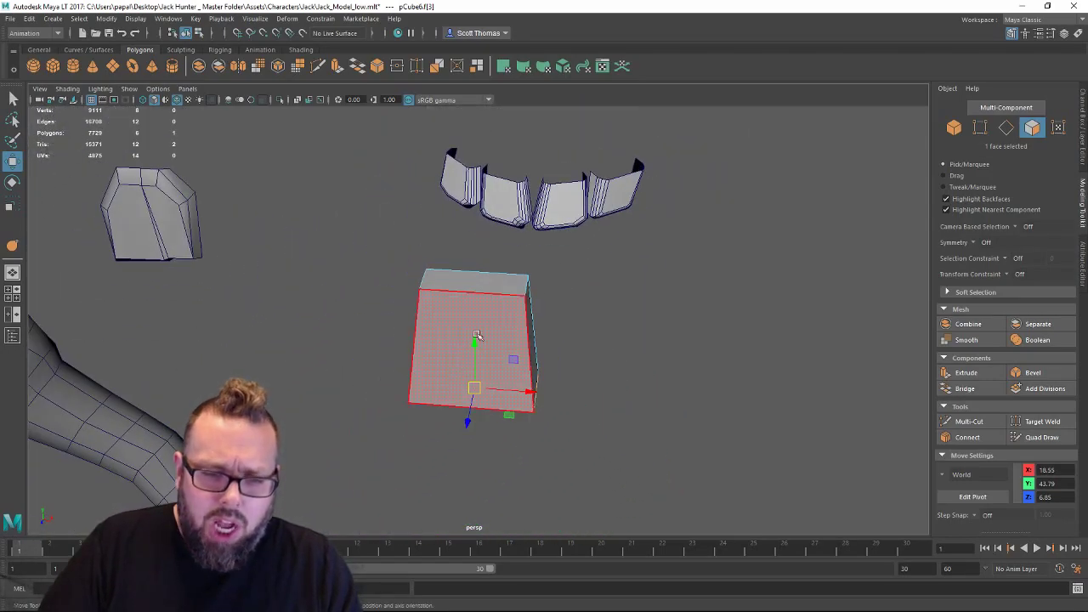
right_click_drag(470, 288, 542, 259)
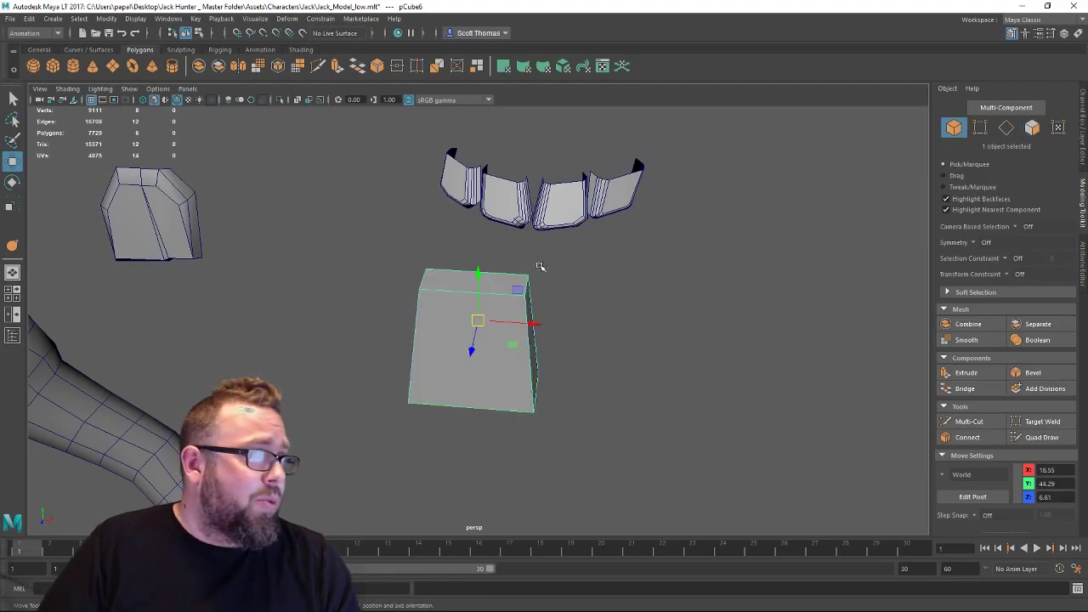
right_click_drag(470, 327, 517, 344, "alt")
left_click_drag(501, 365, 476, 344, "alt")
right_click_drag(476, 344, 487, 345, "alt")
left_click_drag(487, 346, 551, 306, "alt")
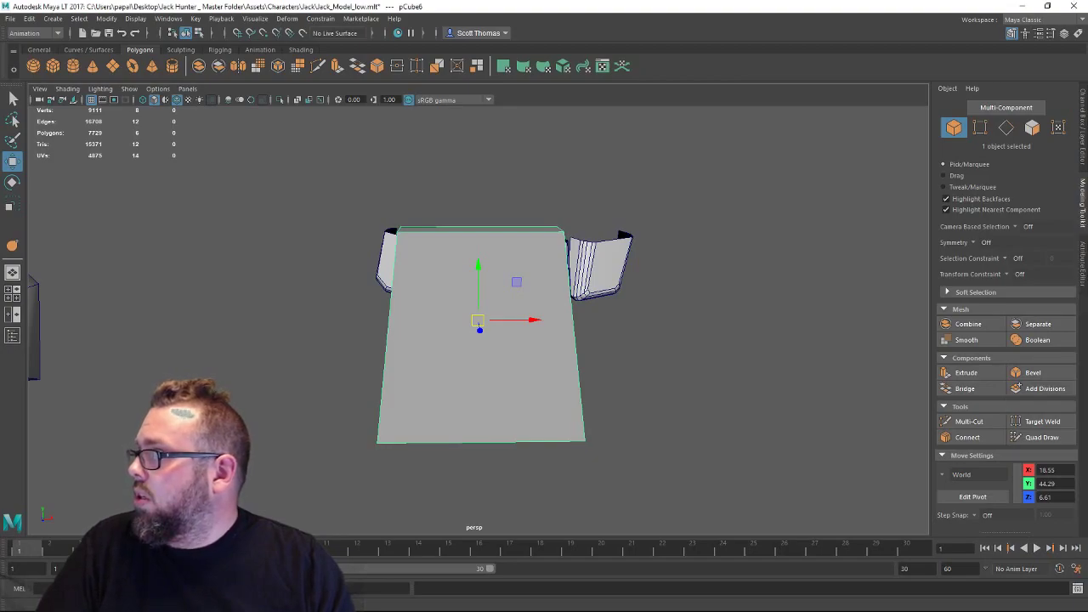
right_click_drag(551, 323, 409, 330, "alt")
left_click_drag(409, 330, 564, 433, "alt")
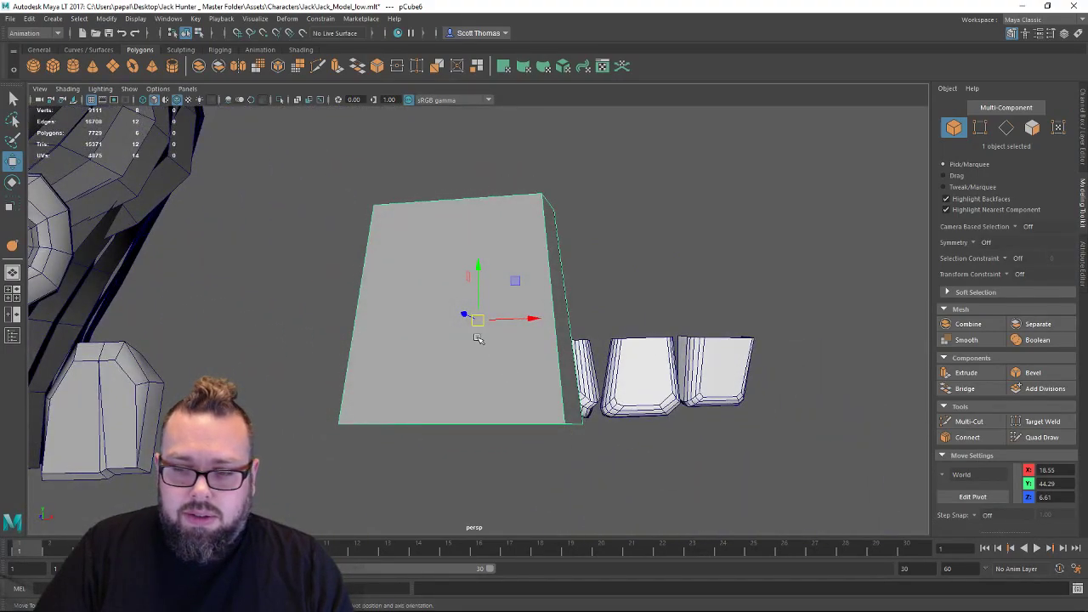
left_click_drag(496, 370, 489, 405, "alt")
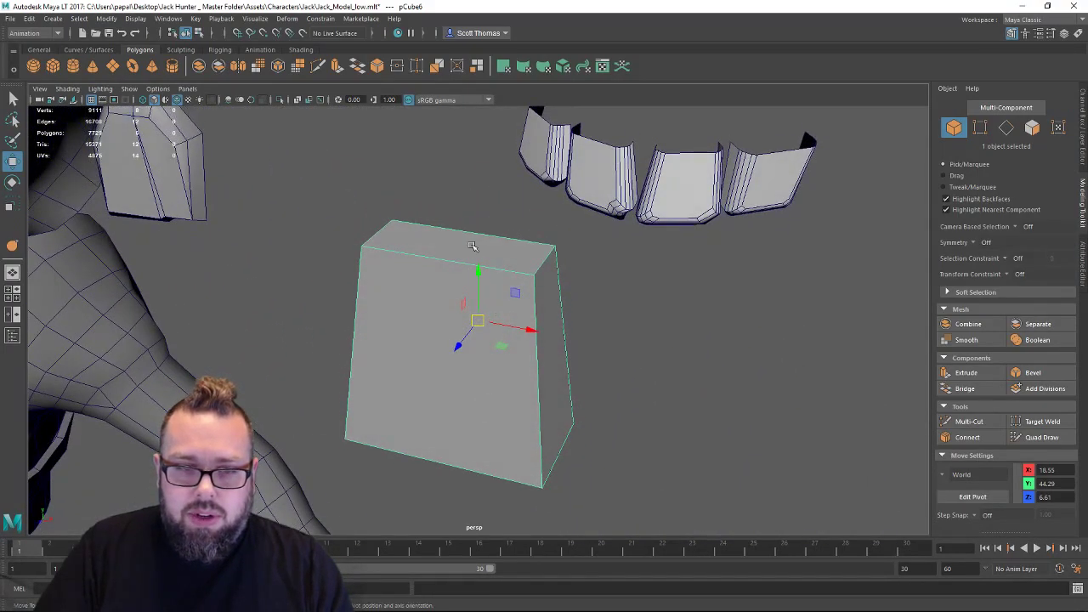
Move the tapered cube's lower back edge forward along Z to 6.94 to thin its bottom end.
right_click_drag(470, 243, 417, 244)
left_click_drag(623, 201, 276, 289, "alt")
left_click_drag(328, 323, 340, 324, "alt")
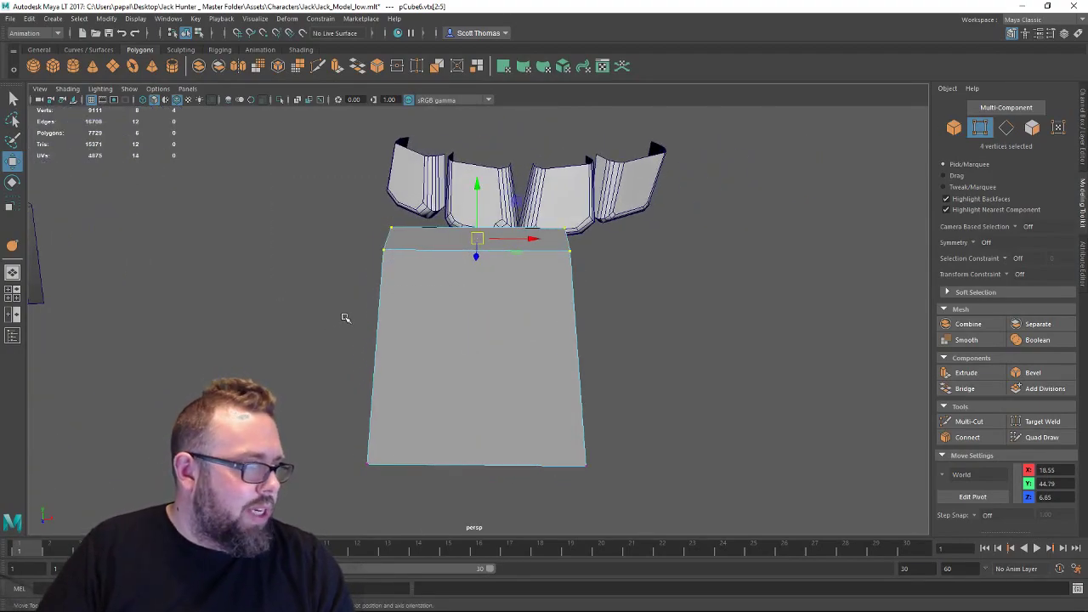
key("r")
left_click_drag(487, 310, 424, 332, "alt")
left_click_drag(391, 295, 501, 418)
key("w")
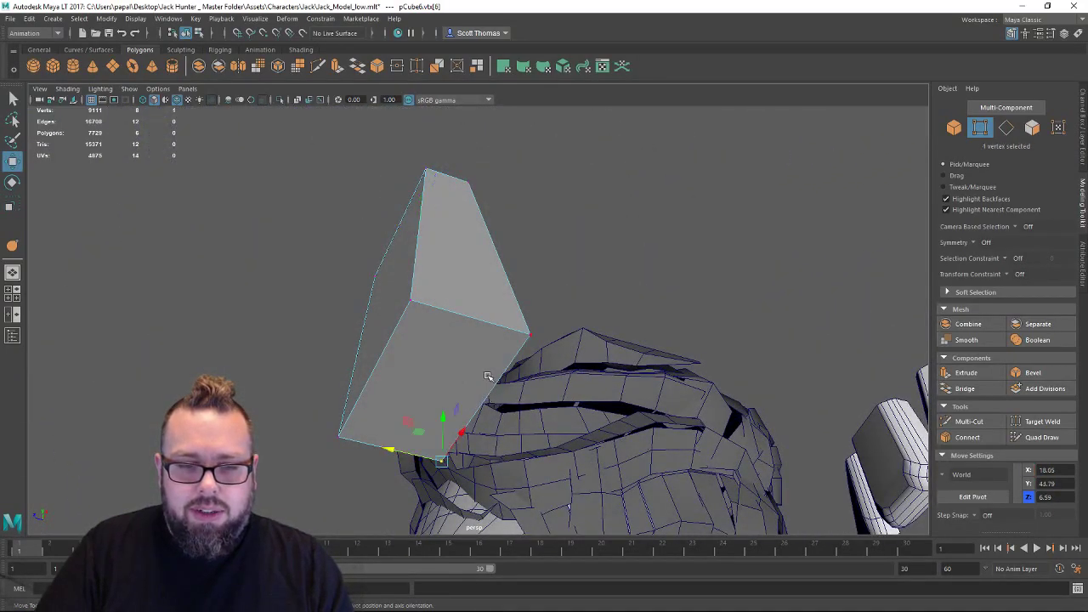
right_click_drag(490, 374, 487, 260)
left_click(490, 359)
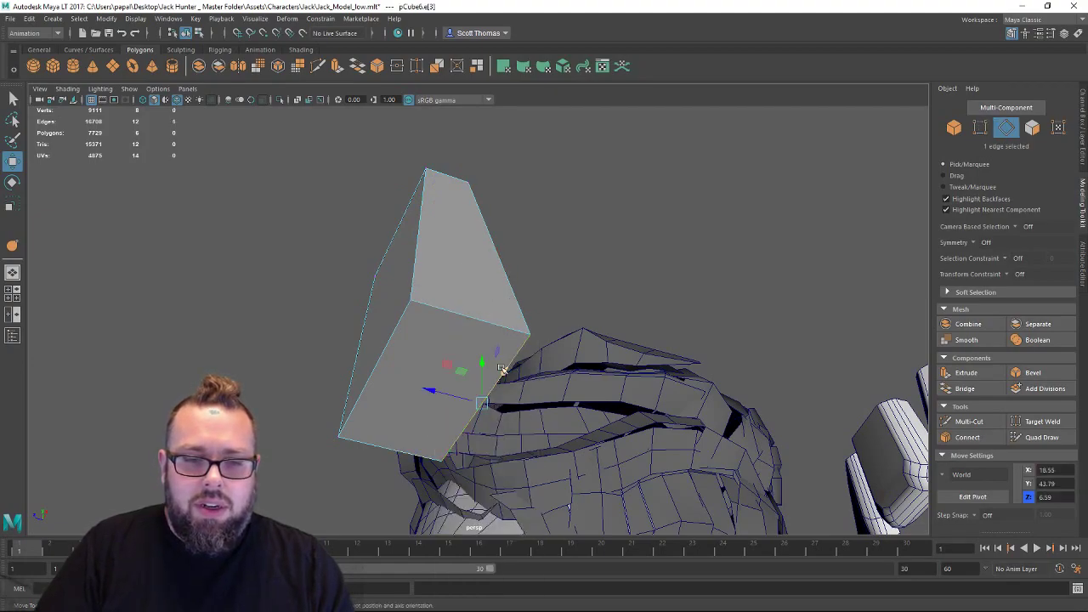
left_click_drag(433, 393, 357, 372)
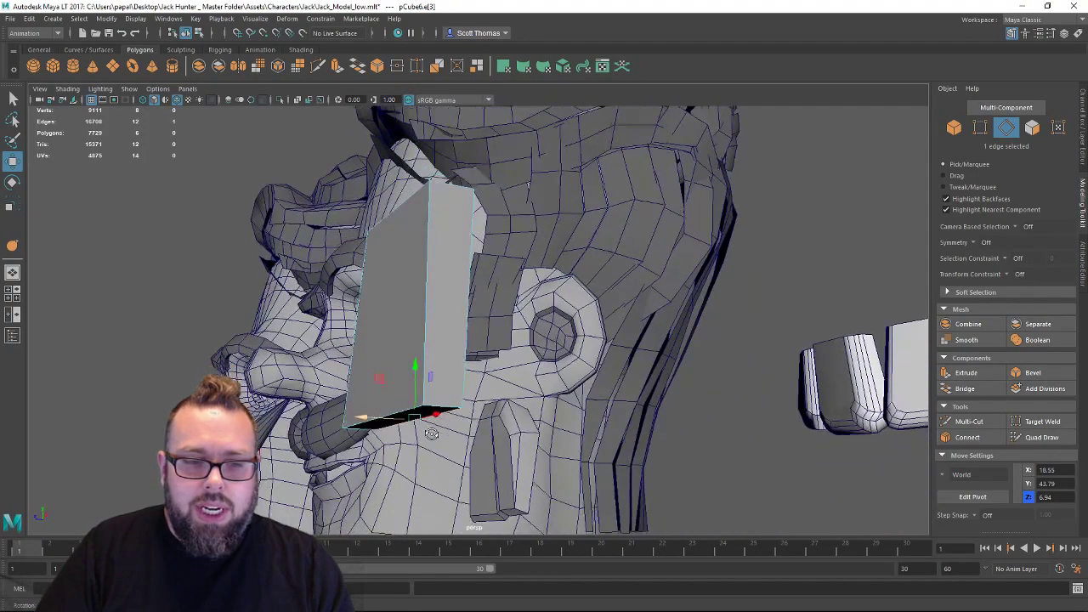
left_click_drag(415, 364, 416, 376)
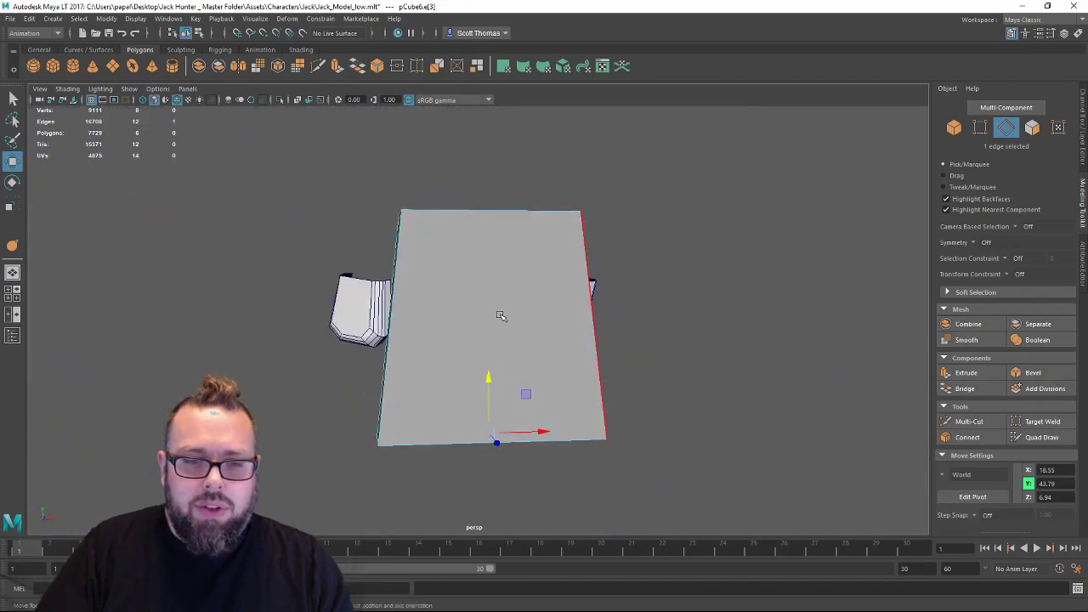
key("F8")
left_click(599, 256)
Try deleting the tapered cube's back face.
scroll(739, 396, "down", 1)
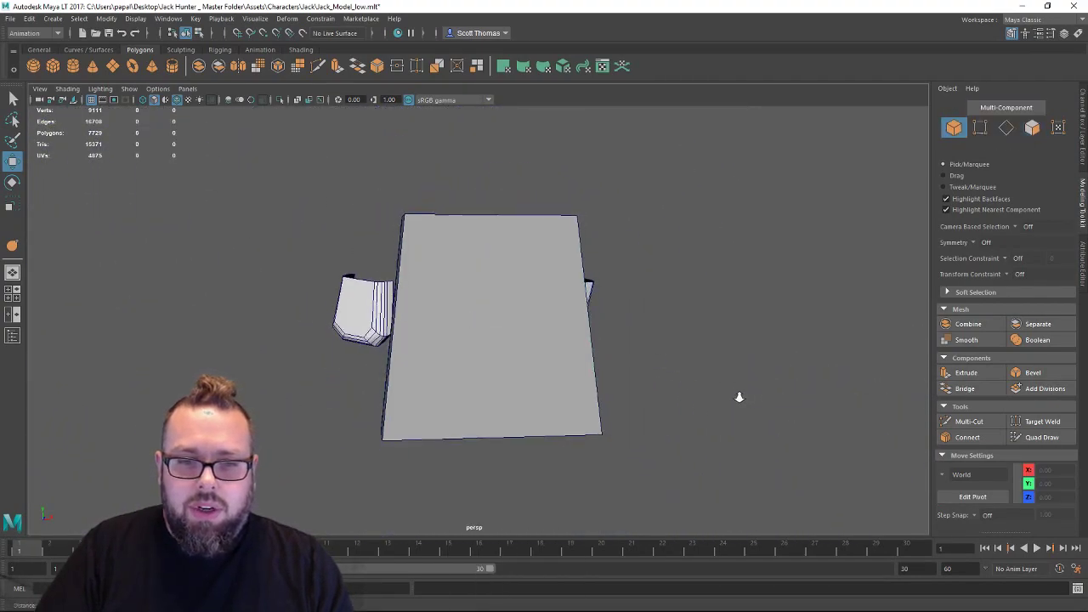
left_click_drag(739, 396, 459, 408, "alt")
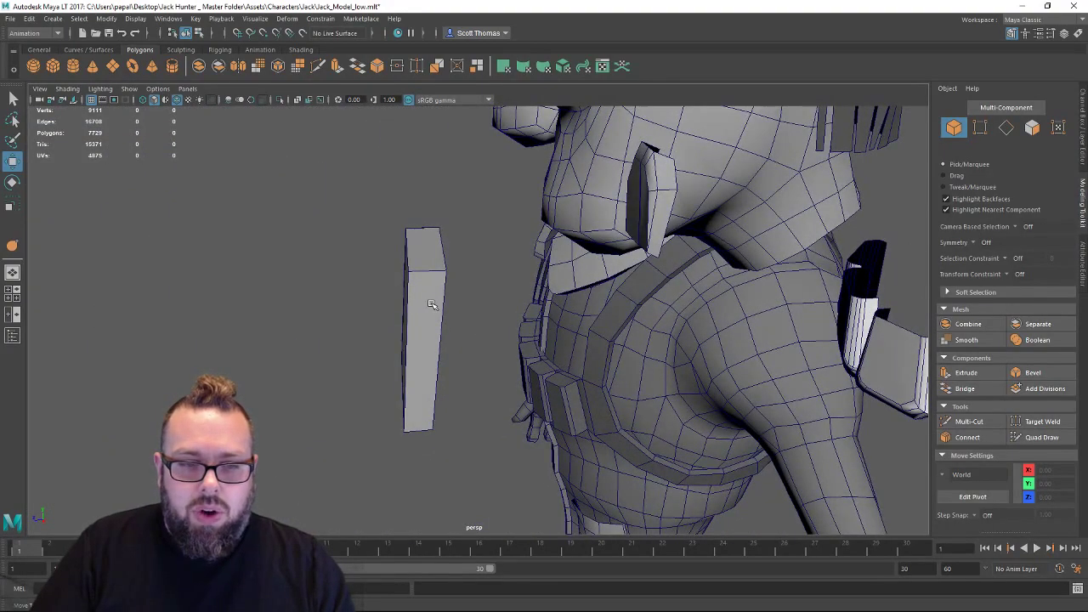
right_click_drag(431, 290, 429, 330)
left_click_drag(429, 329, 592, 372, "alt")
left_click(428, 304)
left_click(428, 355)
left_click(592, 372)
left_click(530, 353)
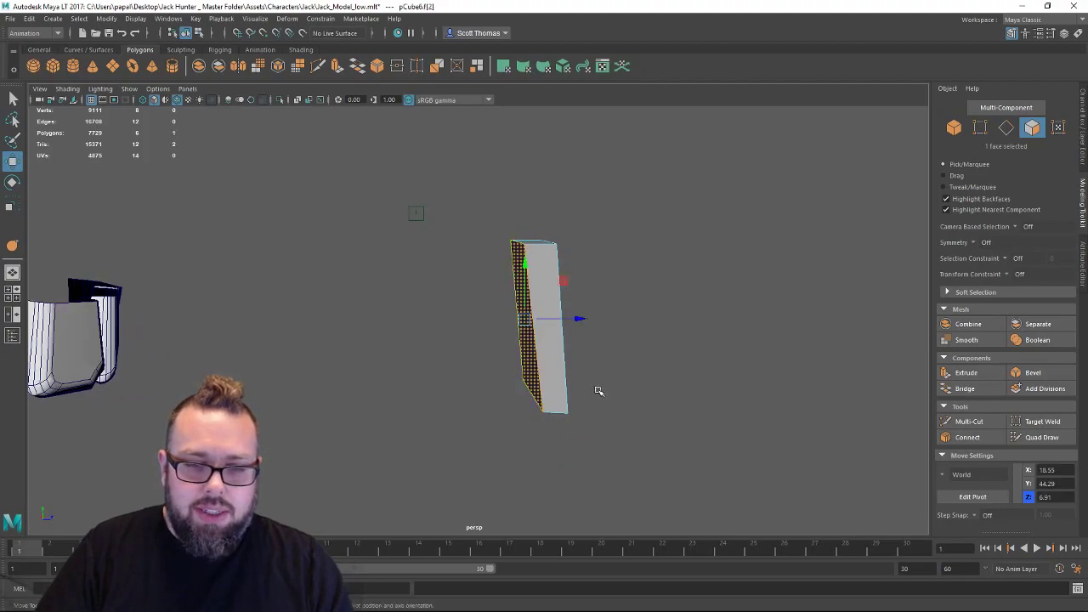
key("Delete")
key("ctrl+z")
Duplicate the tapered cube and move the copy along X to 17.50, beside the original.
left_click_drag(642, 319, 527, 354, "alt")
right_click_drag(527, 354, 571, 273)
left_click_drag(571, 273, 448, 310, "alt")
key("ctrl+d")
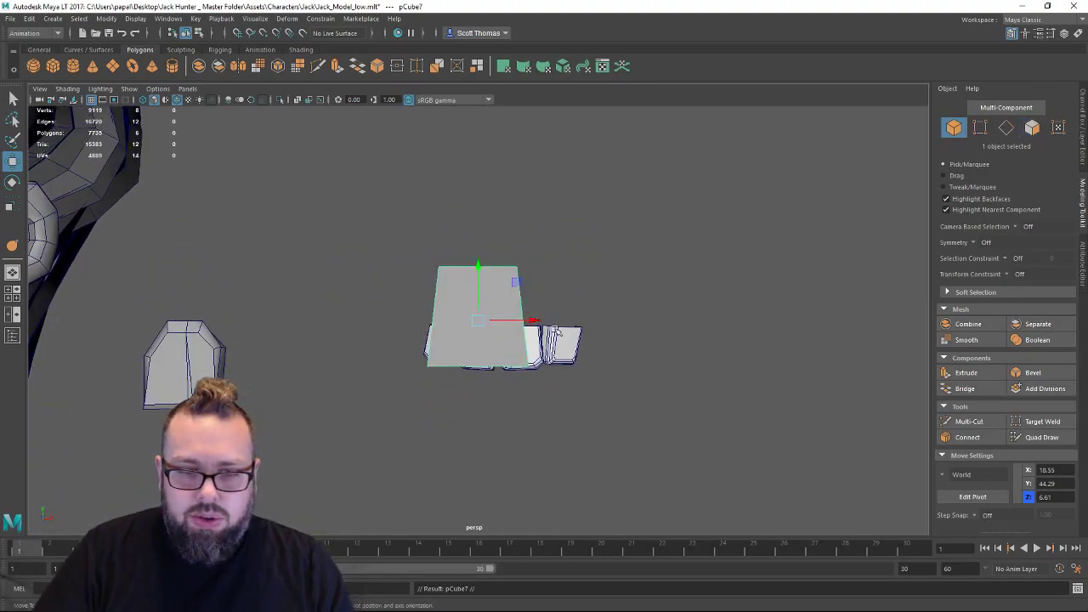
left_click_drag(532, 320, 427, 321)
left_click_drag(427, 321, 393, 386, "alt")
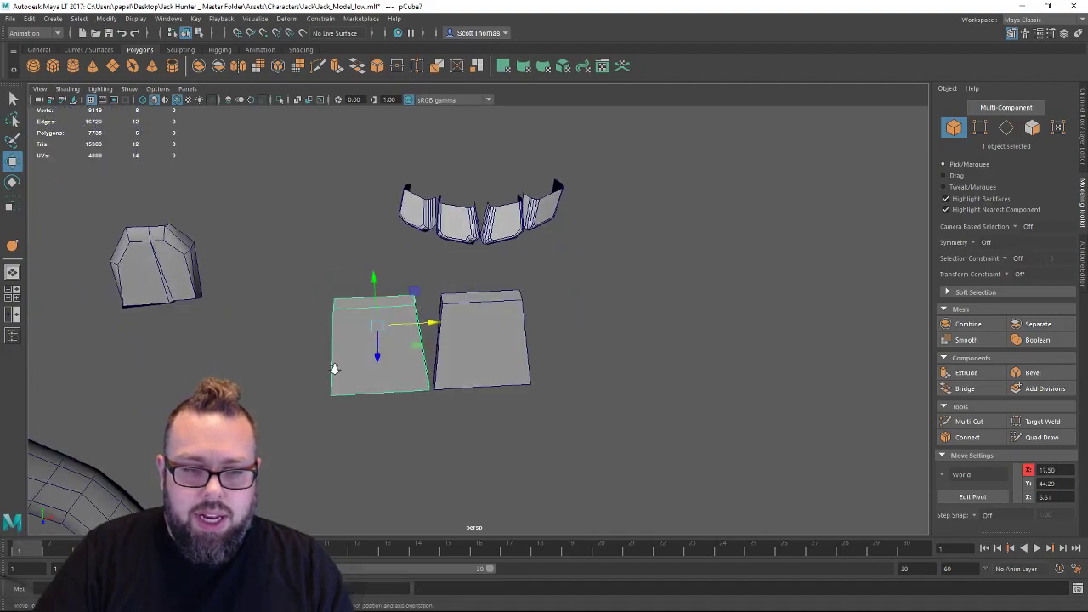
Scale the facing upper corner vertices of both blocks toward each other along X to narrow the V-shaped gap.
left_click_drag(335, 369, 549, 348, "alt")
right_click_drag(549, 347, 562, 351, "alt")
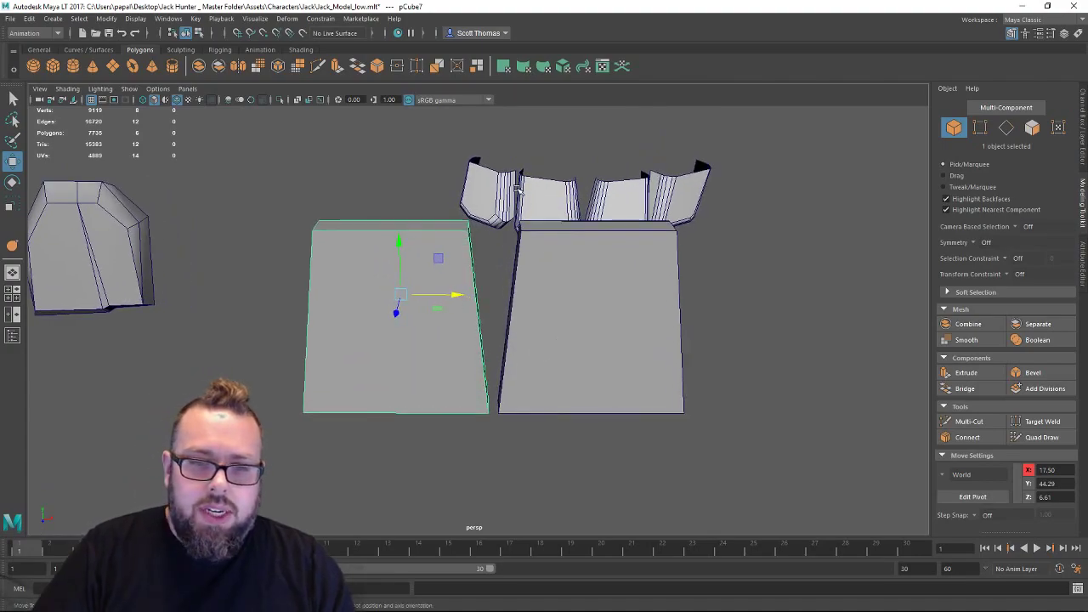
left_click_drag(511, 258, 508, 268, "alt")
right_click_drag(508, 269, 510, 242)
left_click(505, 311)
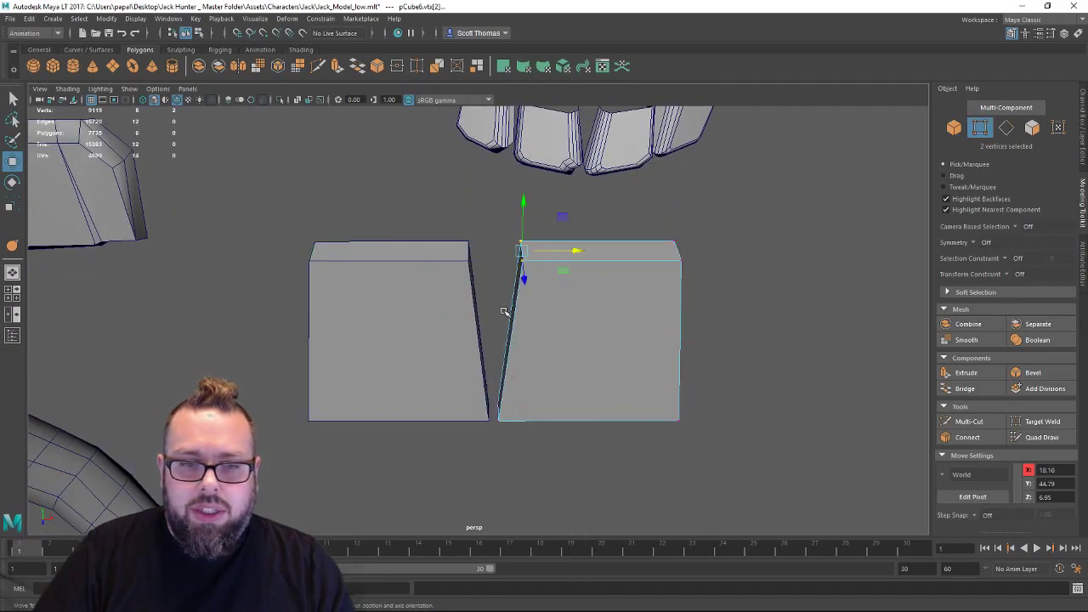
right_click_drag(437, 280, 382, 281)
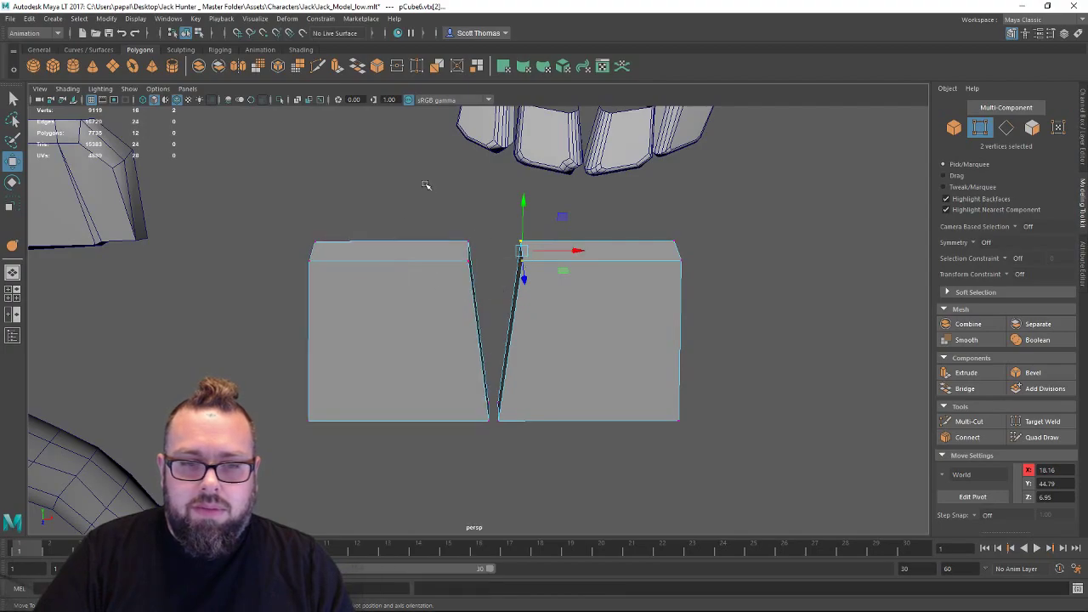
left_click_drag(429, 191, 499, 345)
key("r")
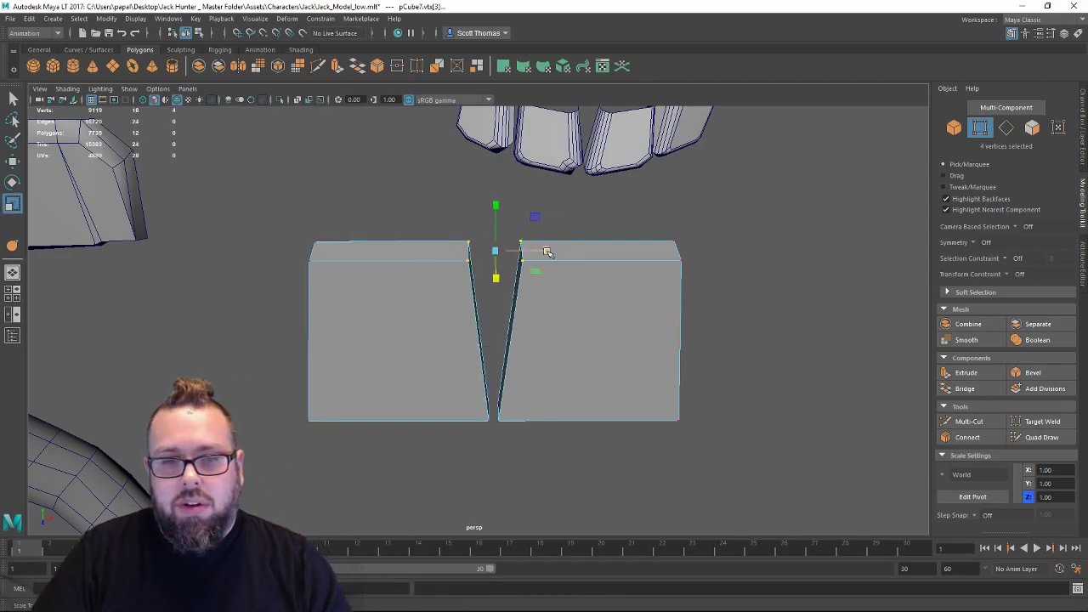
left_click_drag(544, 248, 510, 254)
Try shifting the outer upper corner vertices of the copied block slightly along X.
left_click_drag(508, 381, 532, 382, "alt")
left_click_drag(321, 240, 357, 321)
key("w")
left_click_drag(493, 314, 387, 234, "alt")
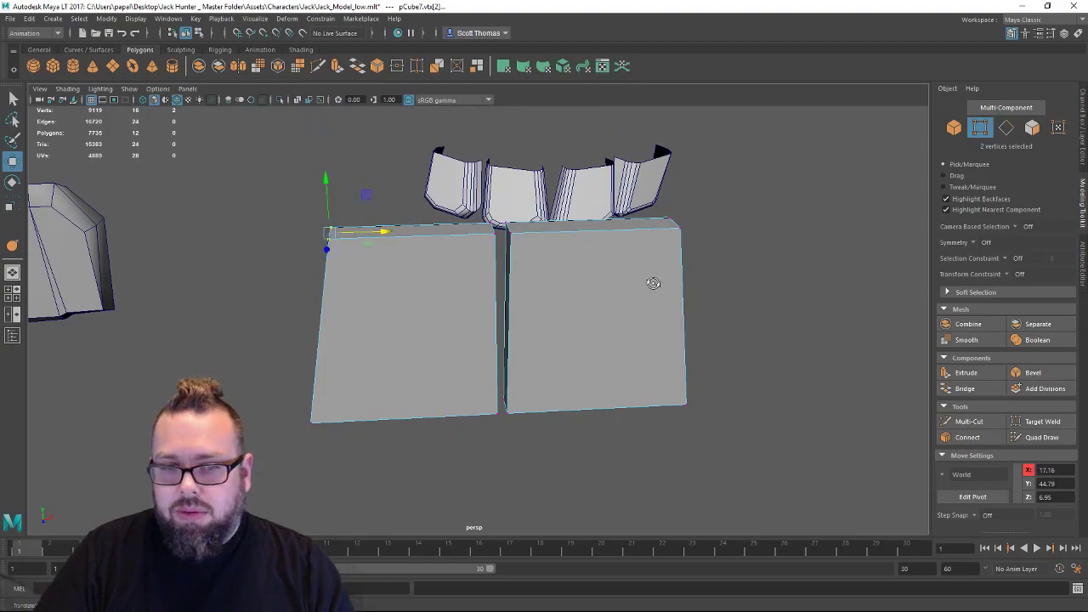
left_click_drag(653, 283, 428, 362, "alt")
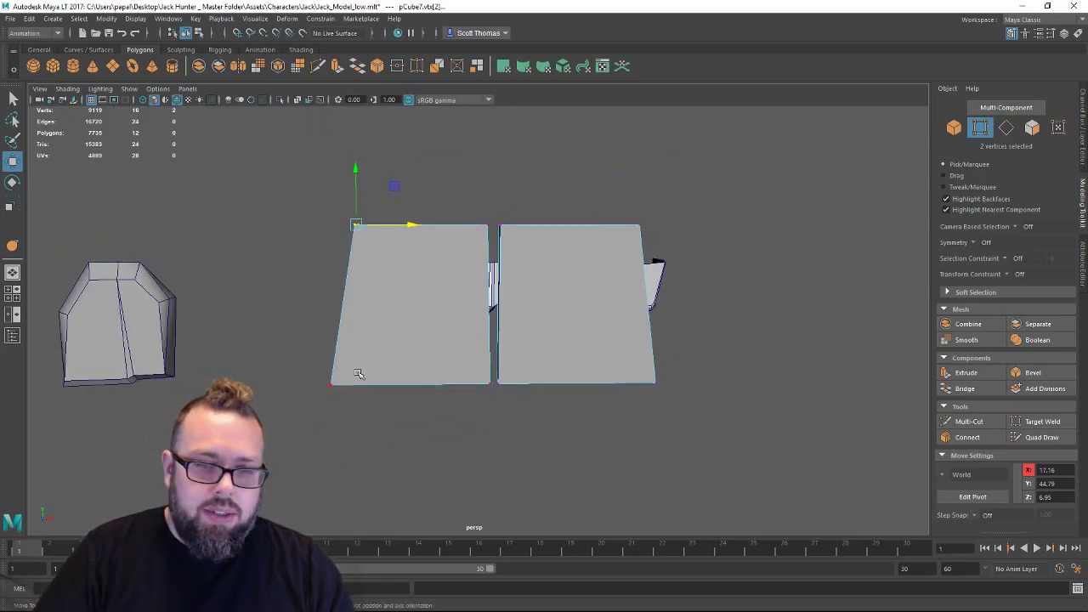
left_click_drag(358, 374, 369, 383, "alt")
key("ctrl+z")
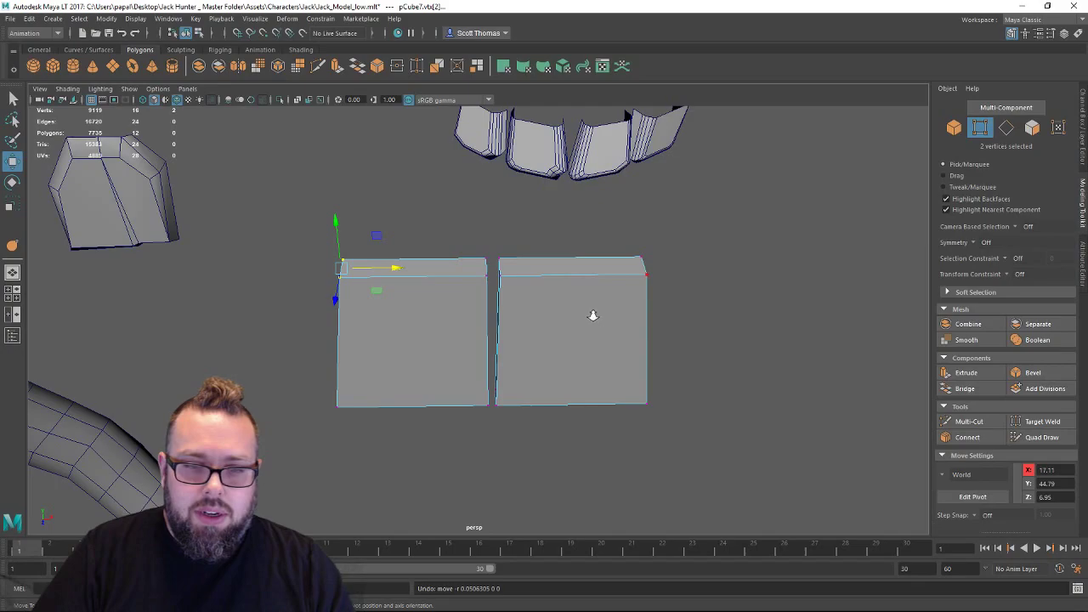
Select both tooth blocks and compare their size and shape with the character heads, the chipped tooth and the original tooth row.
right_click_drag(593, 315, 565, 270, "alt")
left_click(536, 345)
left_click(434, 319, "shift")
right_click_drag(598, 350, 473, 349, "alt")
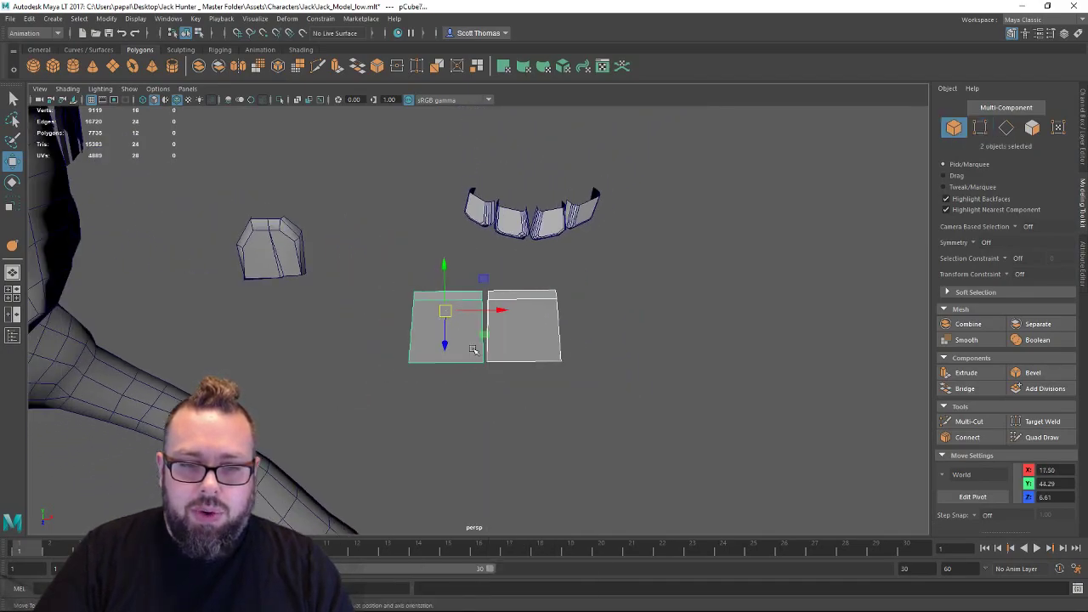
left_click_drag(474, 350, 452, 370, "alt")
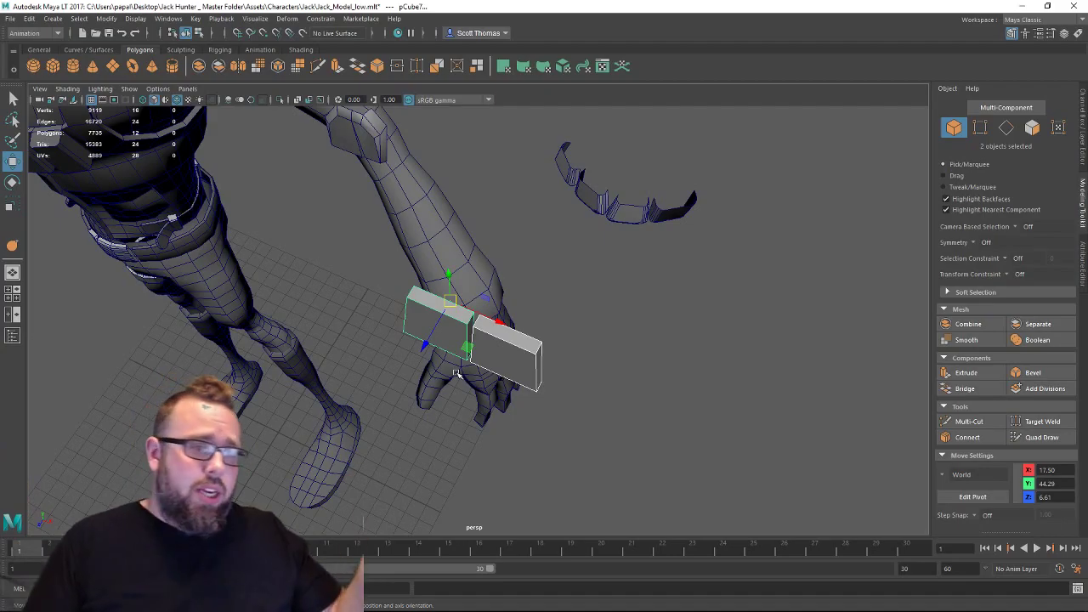
left_click_drag(292, 307, 144, 270, "alt")
middle_click_drag(145, 270, 219, 311, "alt")
right_click_drag(219, 311, 41, 309, "alt")
left_click_drag(248, 295, 262, 282, "alt")
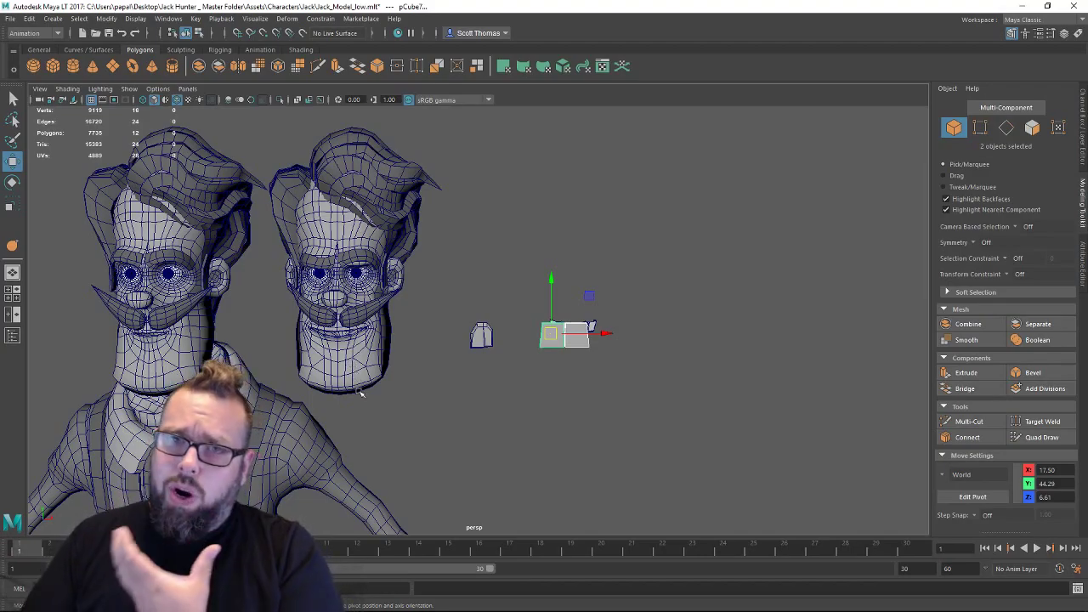
right_click_drag(395, 342, 656, 376, "alt")
middle_click_drag(657, 376, 580, 330, "alt")
right_click_drag(580, 331, 682, 366, "alt")
middle_click_drag(682, 365, 622, 390, "alt")
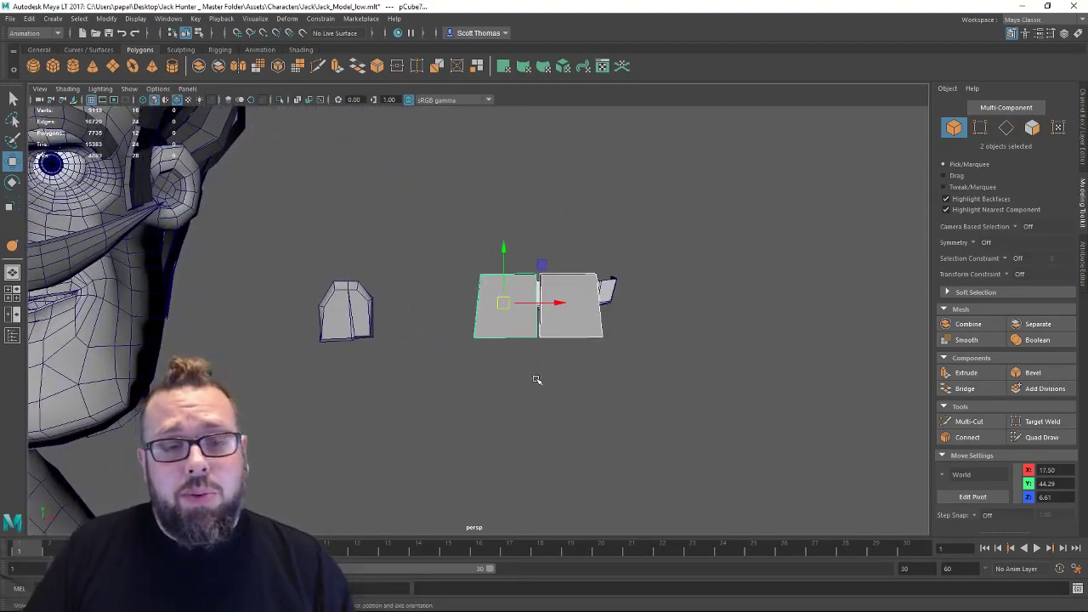
middle_click_drag(537, 381, 451, 386, "alt")
right_click_drag(451, 385, 517, 382, "alt")
left_click_drag(517, 382, 585, 401, "alt")
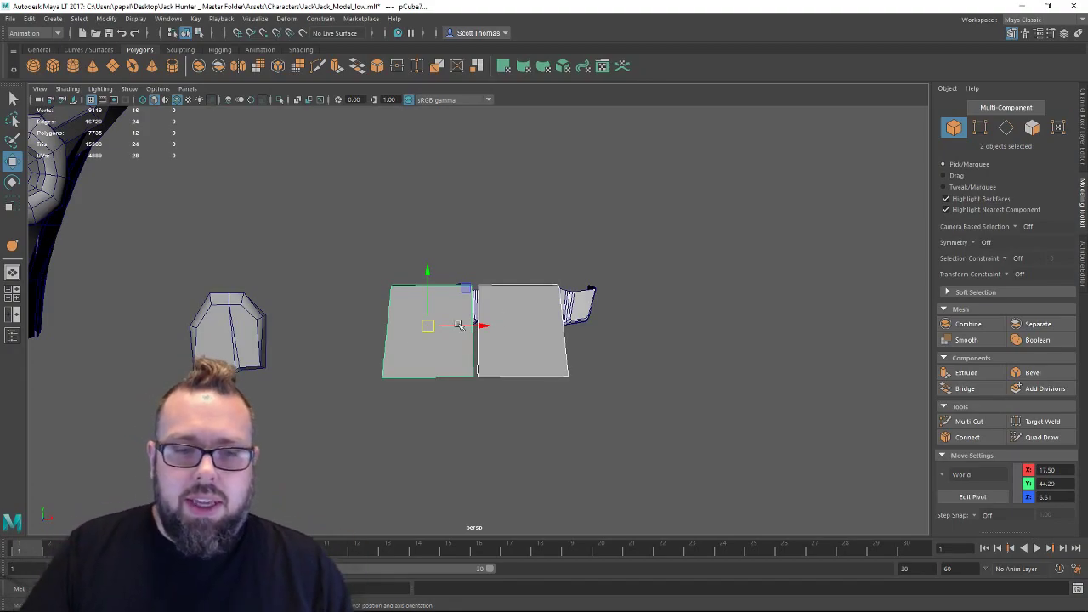
right_click_drag(461, 325, 532, 351, "alt")
left_click_drag(531, 351, 481, 347, "alt")
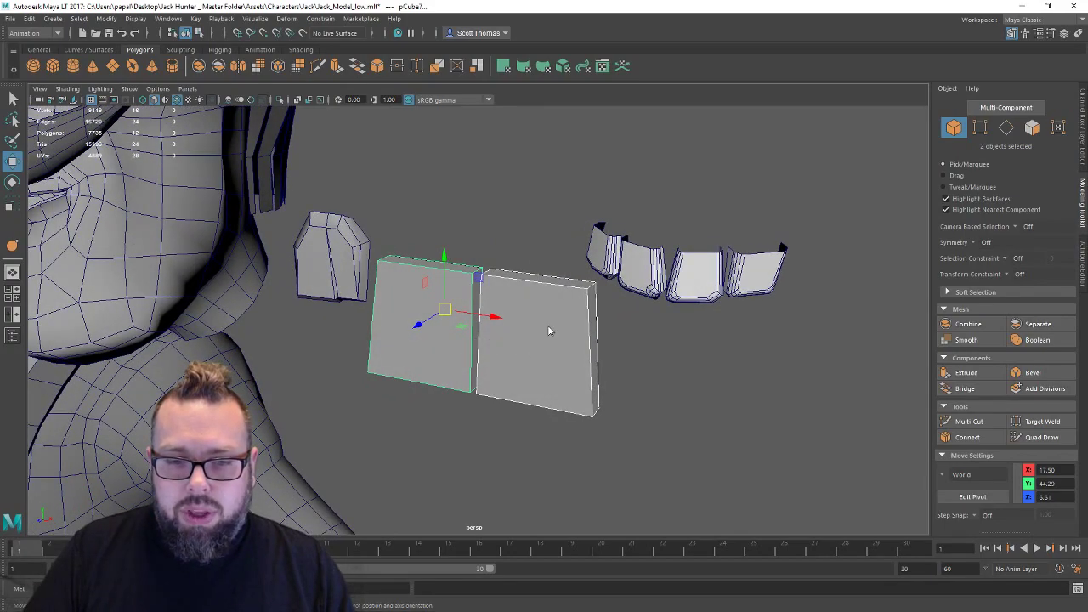
Try duplicating both tooth blocks together and moving the copies along X.
right_click_drag(548, 289, 461, 292)
left_click(539, 459)
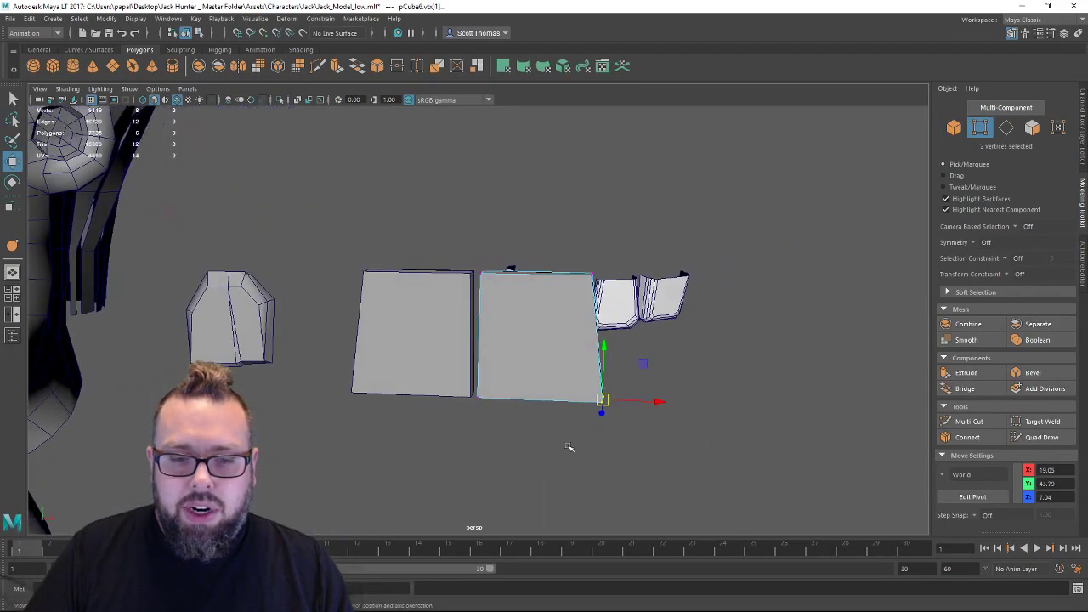
left_click_drag(623, 406, 607, 413, "alt")
right_click_drag(531, 336, 583, 269)
left_click_drag(527, 341, 529, 345, "alt")
left_click(405, 338, "shift")
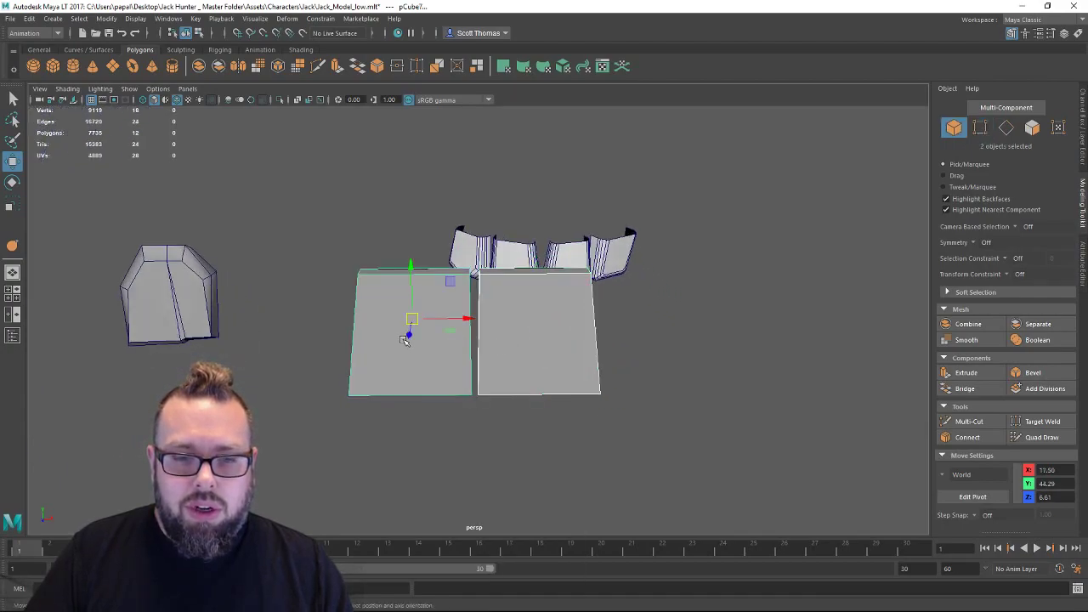
left_click_drag(463, 319, 627, 323)
key("ctrl+z")
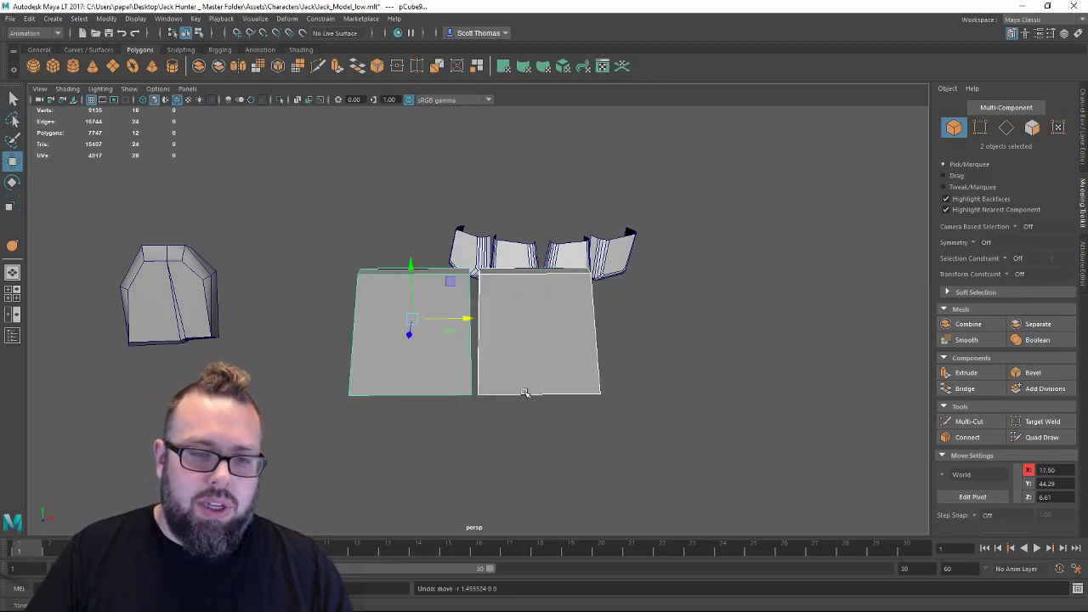
left_click(669, 417)
Duplicate the original tooth block and move the copy outward along positive X to form a neighbouring tooth.
left_click(544, 366)
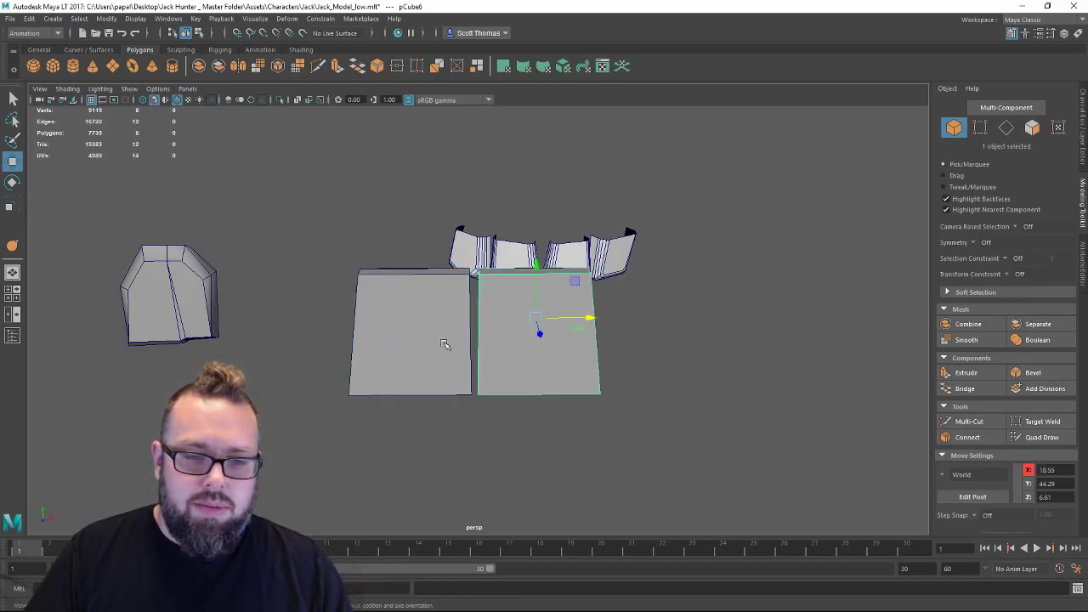
left_click(422, 344)
mouse_move(481, 319)
left_mouse_down()
mouse_move(414, 319)
mouse_move(481, 319)
left_mouse_up()
left_click(578, 340)
key("ctrl+d")
left_click_drag(590, 319, 715, 317)
Duplicate the tooth block nearest the chipped tooth, move the copy along X to 16.46, and leave that copy selected.
left_click(452, 349)
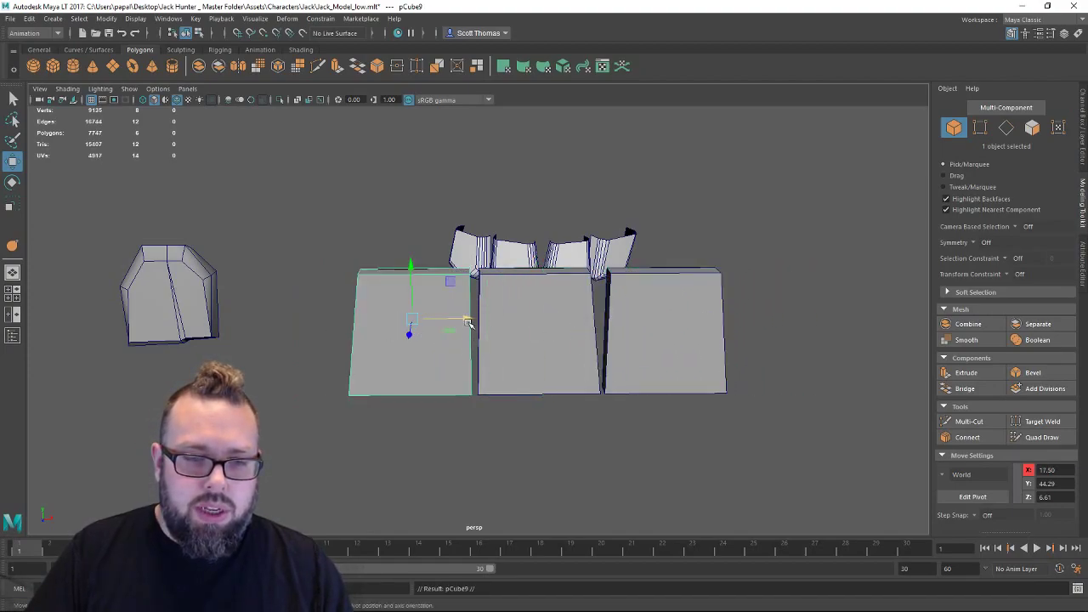
left_click_drag(468, 321, 344, 327)
left_click(434, 440)
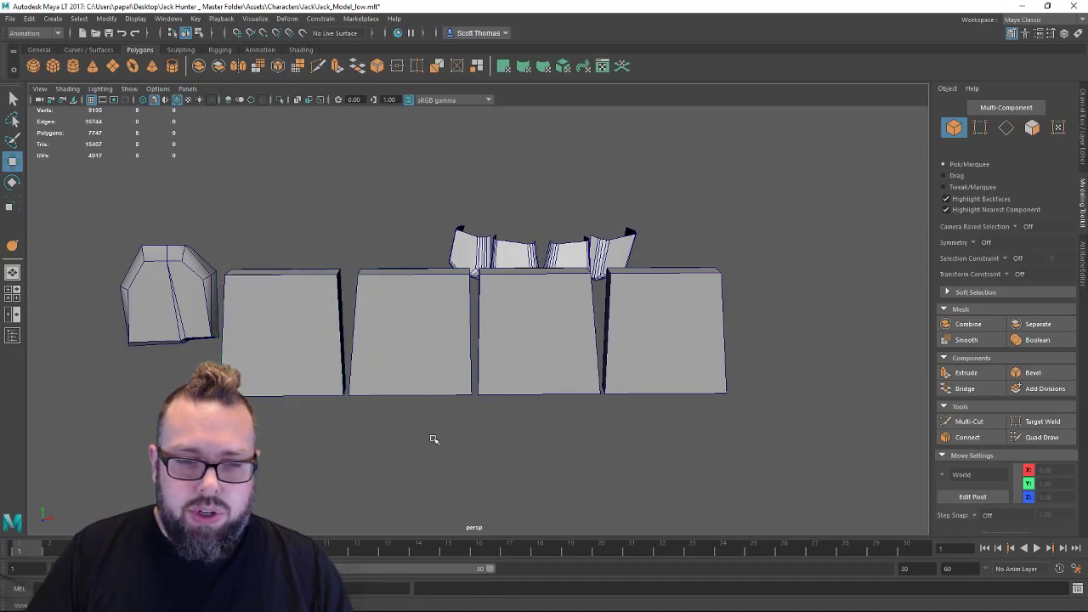
left_click_drag(434, 439, 450, 403, "alt")
left_click(290, 343)
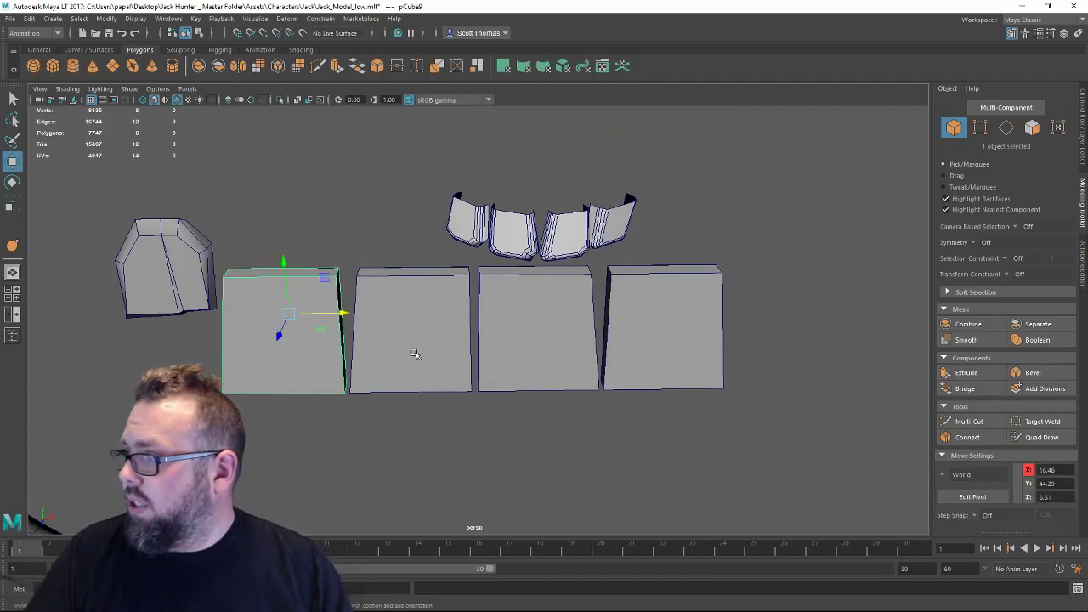
Raise the bottom inner corner vertices of the leftmost block to about Y 43.97, slanting its lower edge.
left_click_drag(435, 308, 352, 371, "alt")
right_click_drag(346, 288, 309, 289)
left_click_drag(353, 349, 428, 400)
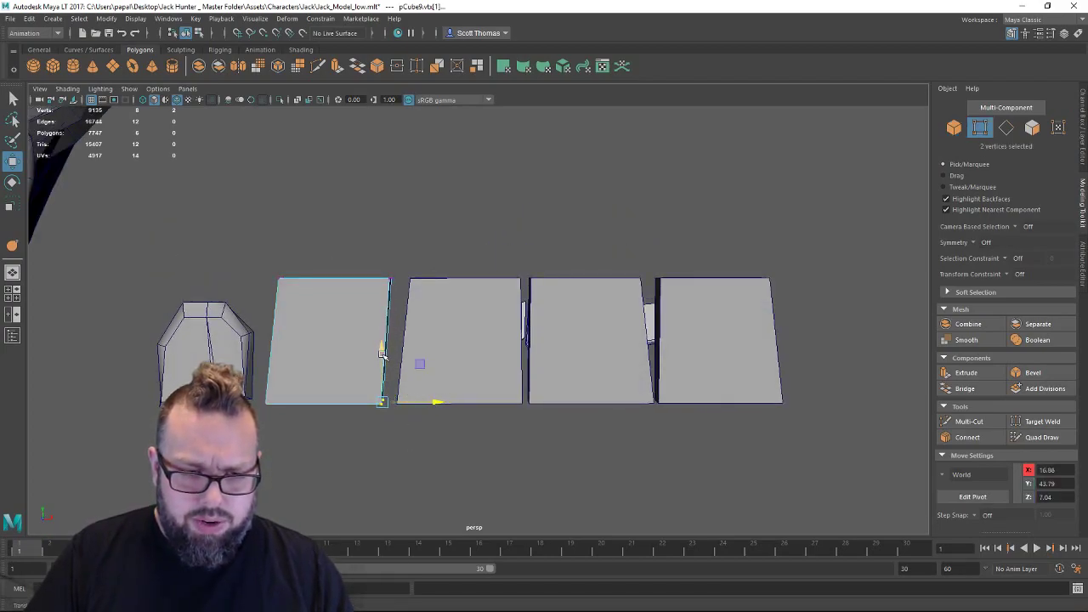
left_click_drag(382, 352, 379, 330)
middle_click_drag(347, 396, 434, 375, "alt")
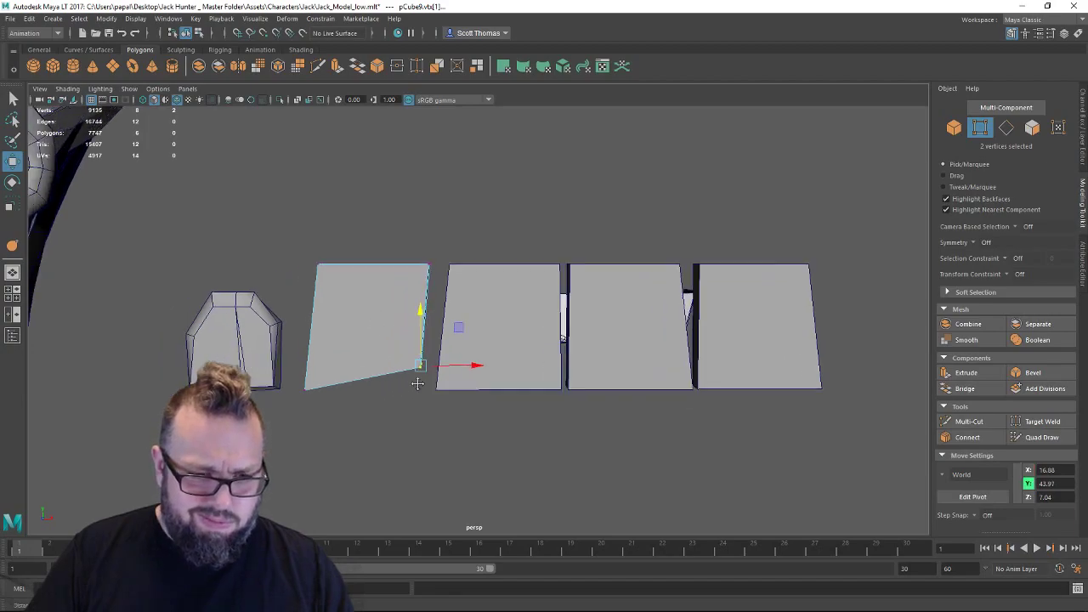
right_click_drag(486, 374, 523, 432, "alt")
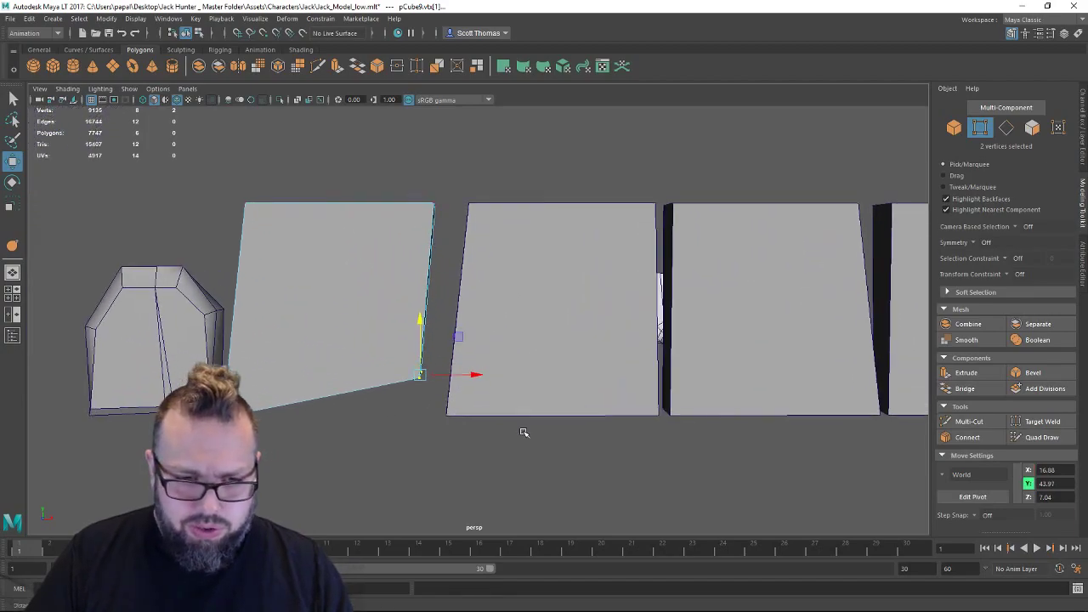
Shift the bottom outer corner vertices of the leftmost block inward to about X 16.17.
left_click_drag(312, 382, 303, 366, "alt")
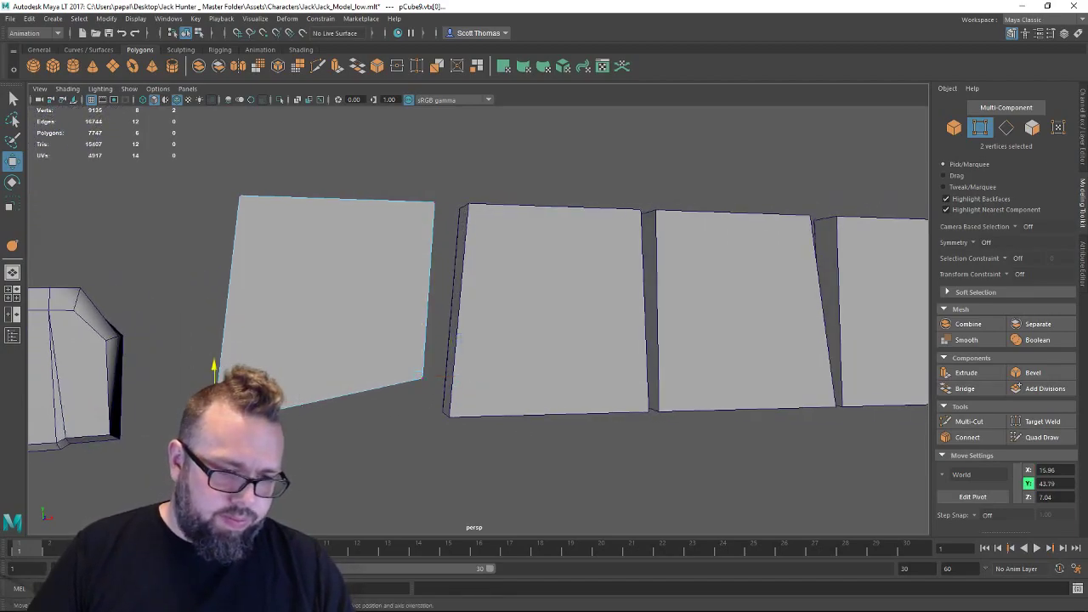
left_click_drag(214, 370, 316, 414)
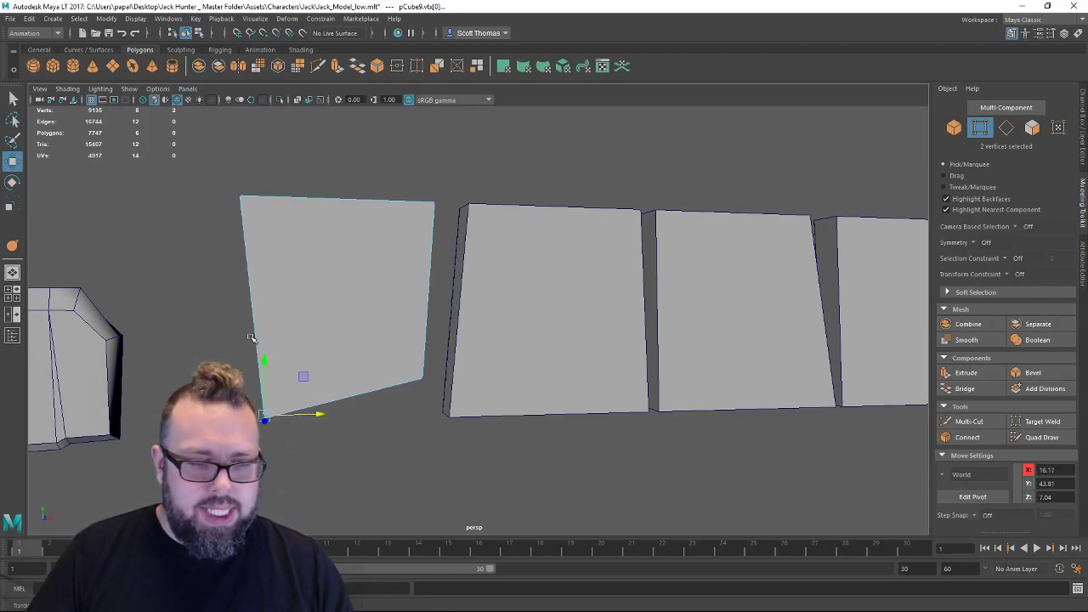
left_click_drag(269, 362, 269, 364)
Raise the bottom inner corner vertices of the rightmost block to about Y 44.03.
right_click_drag(495, 409, 406, 423, "alt")
left_click_drag(405, 422, 434, 382, "alt")
left_click(659, 349)
right_click_drag(717, 300, 600, 299)
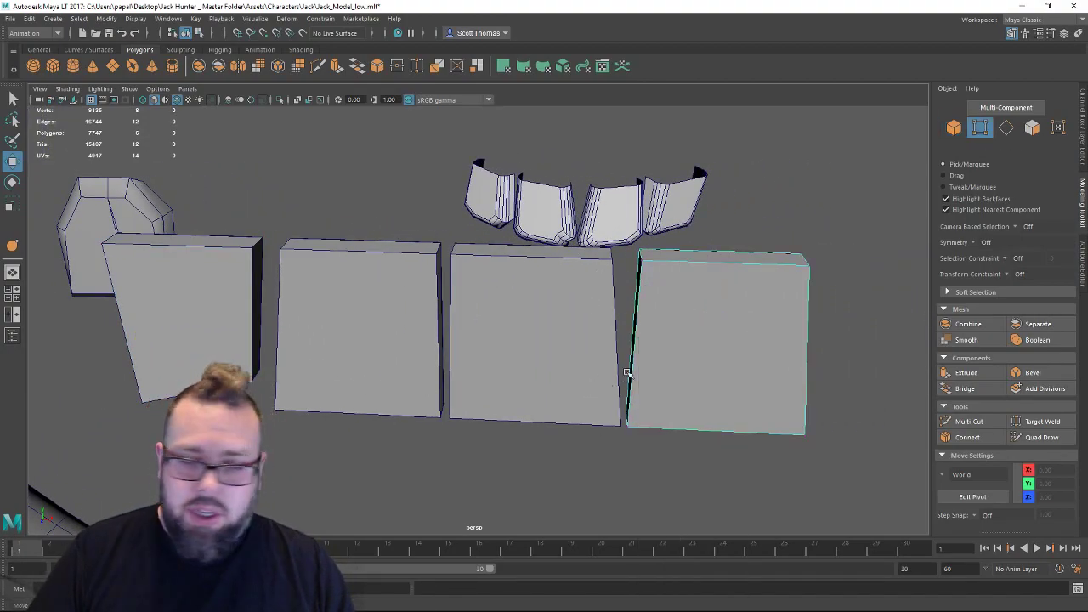
left_click_drag(676, 369, 609, 449)
left_click_drag(634, 383, 636, 346)
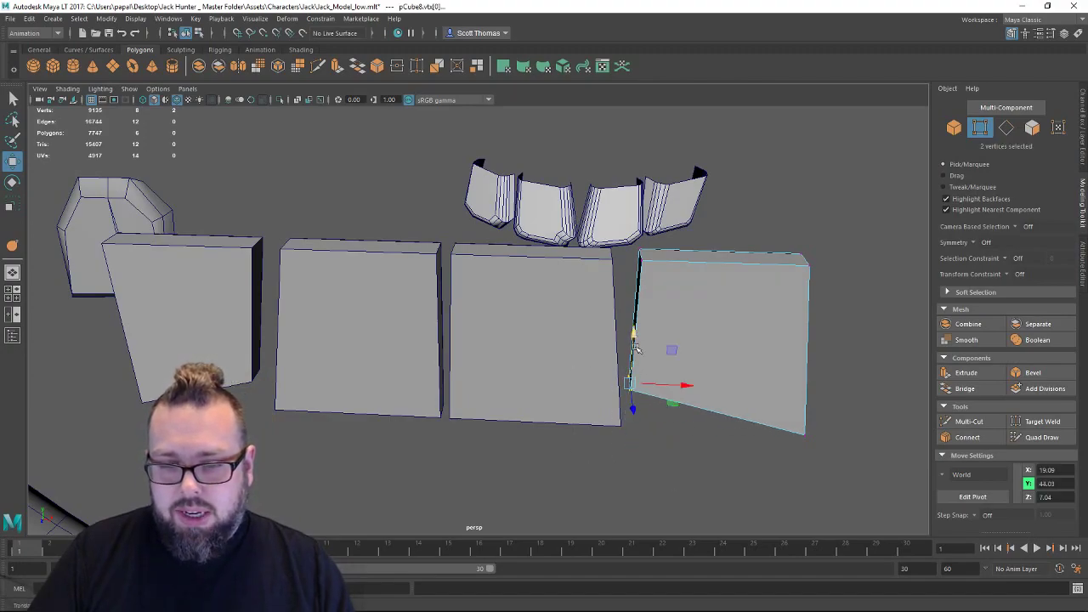
Bevel the third block's bottom corner edge nearest the rightmost block, with a fraction of 0.2.
left_click_drag(661, 386, 570, 405)
left_click(625, 396)
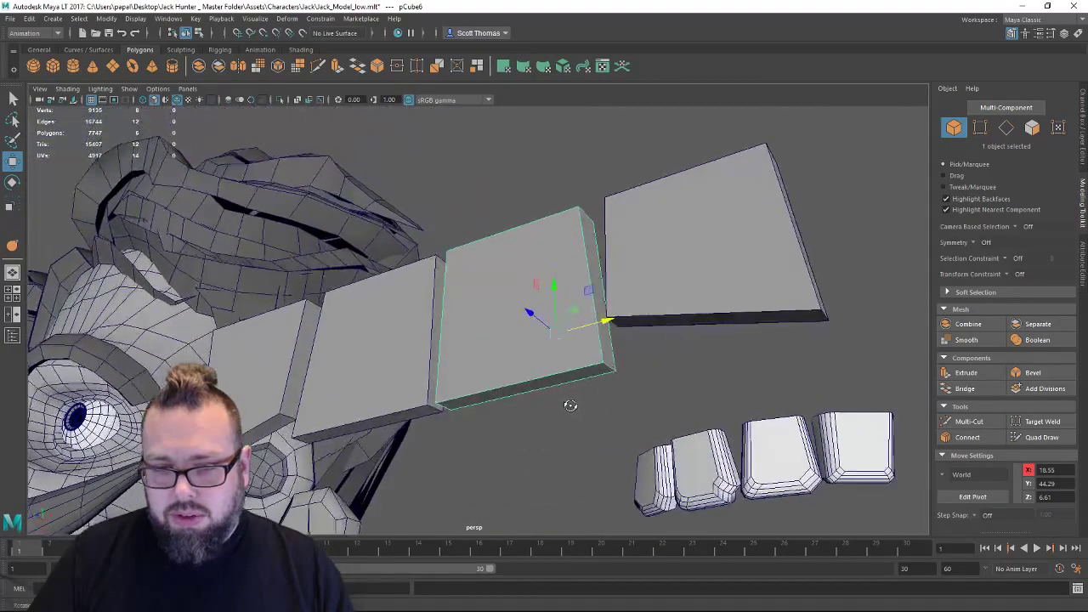
right_click_drag(617, 369, 617, 257)
left_click(610, 368)
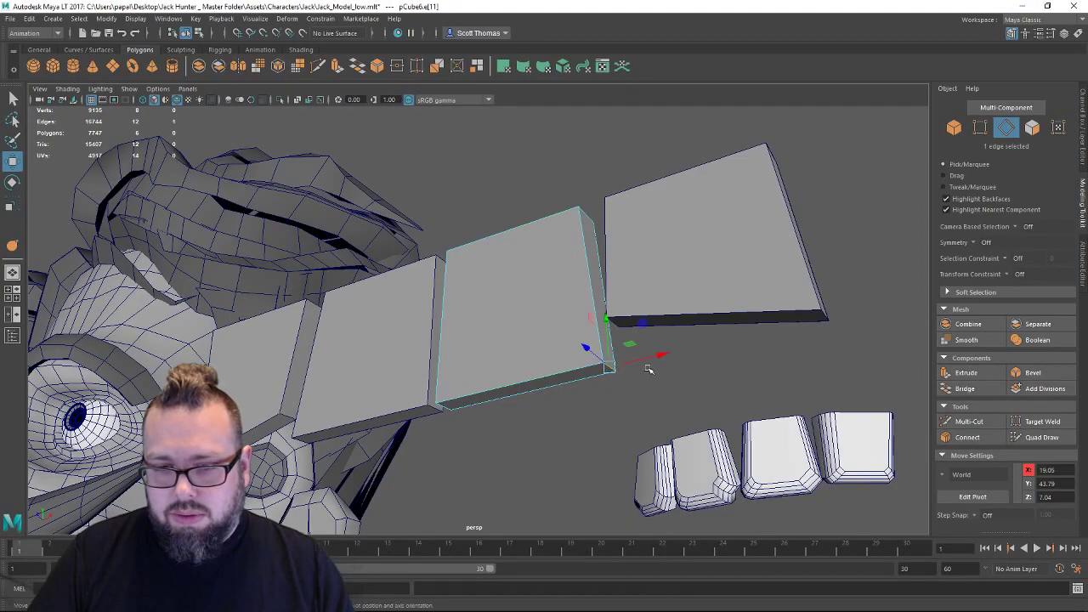
right_click_drag(647, 369, 685, 377, "shift")
left_click_drag(685, 376, 803, 301, "alt")
mouse_move(673, 344)
left_mouse_down("alt")
mouse_move(663, 352)
mouse_move(696, 364)
mouse_move(671, 363)
left_mouse_up("alt")
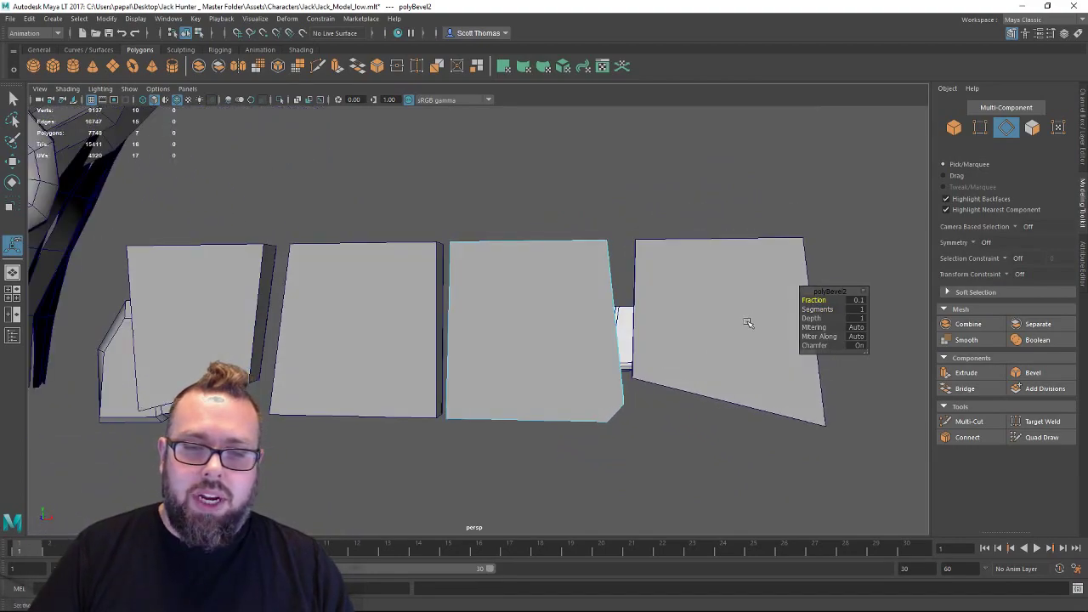
left_click_drag(813, 299, 818, 297)
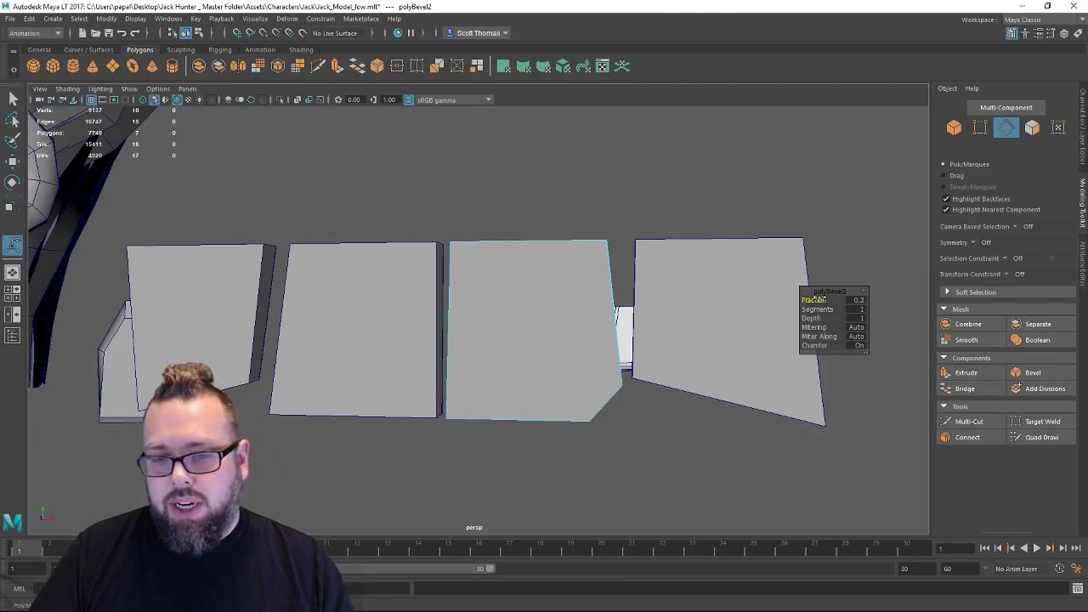
Move the whole leftmost block slightly along X, closer to its neighbouring block.
left_click_drag(675, 395, 354, 397, "alt")
right_click_drag(347, 357, 661, 393, "alt")
left_click_drag(595, 357, 554, 408, "alt")
right_click_drag(549, 348, 621, 258)
left_click(691, 397)
right_click_drag(692, 397, 527, 392, "alt")
left_click_drag(510, 391, 504, 362, "alt")
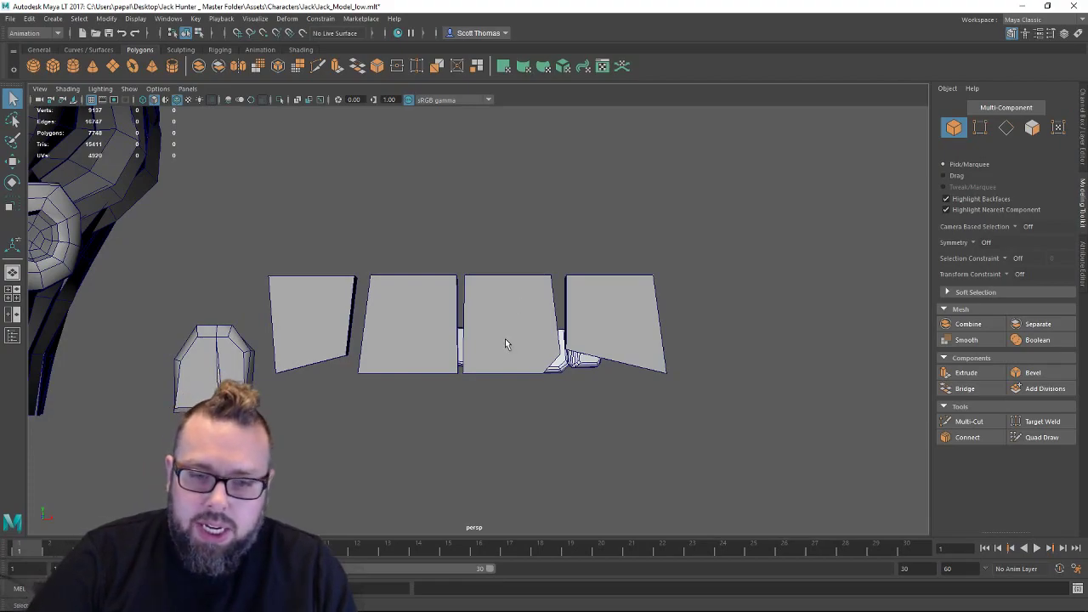
middle_click_drag(446, 320, 500, 317, "alt")
left_click(381, 323)
key("w")
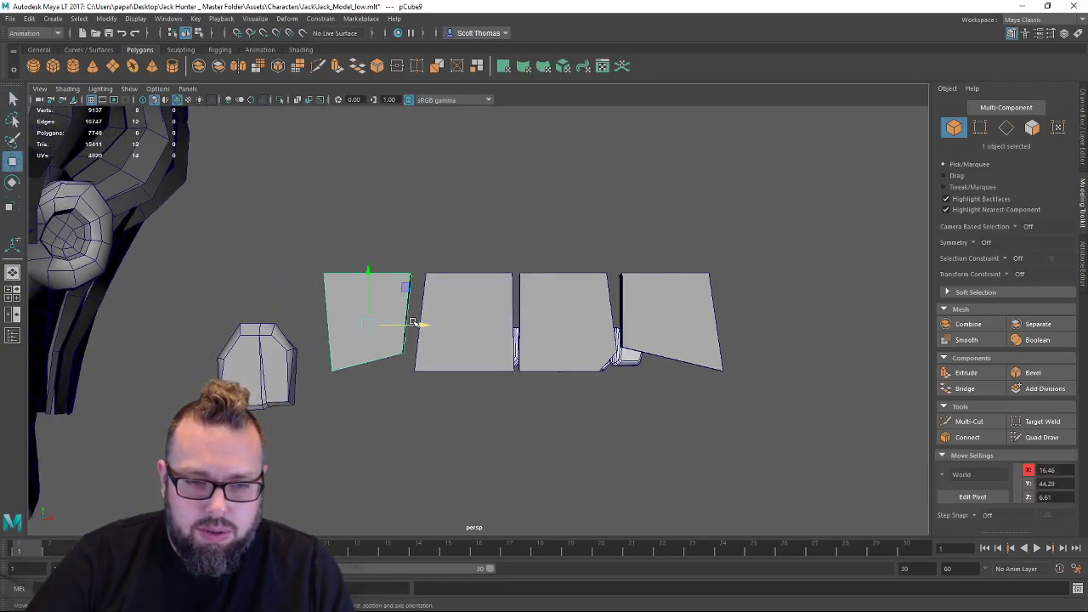
left_click_drag(411, 323, 427, 325)
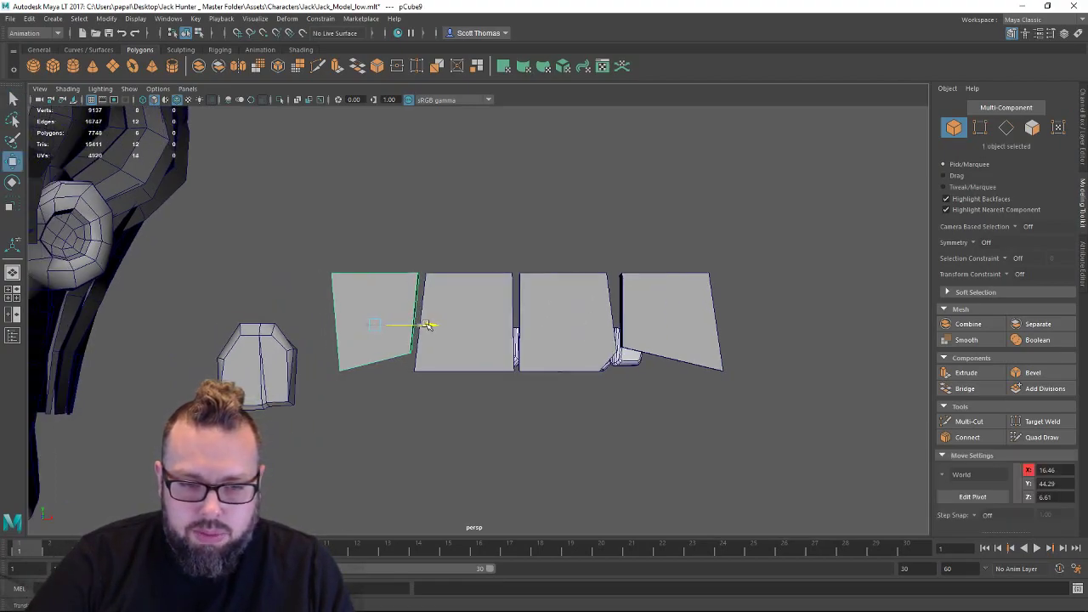
left_click(621, 398)
Narrow the rightmost block by moving its four outer vertices inward to about X 19.71.
left_click_drag(618, 397, 598, 355, "alt")
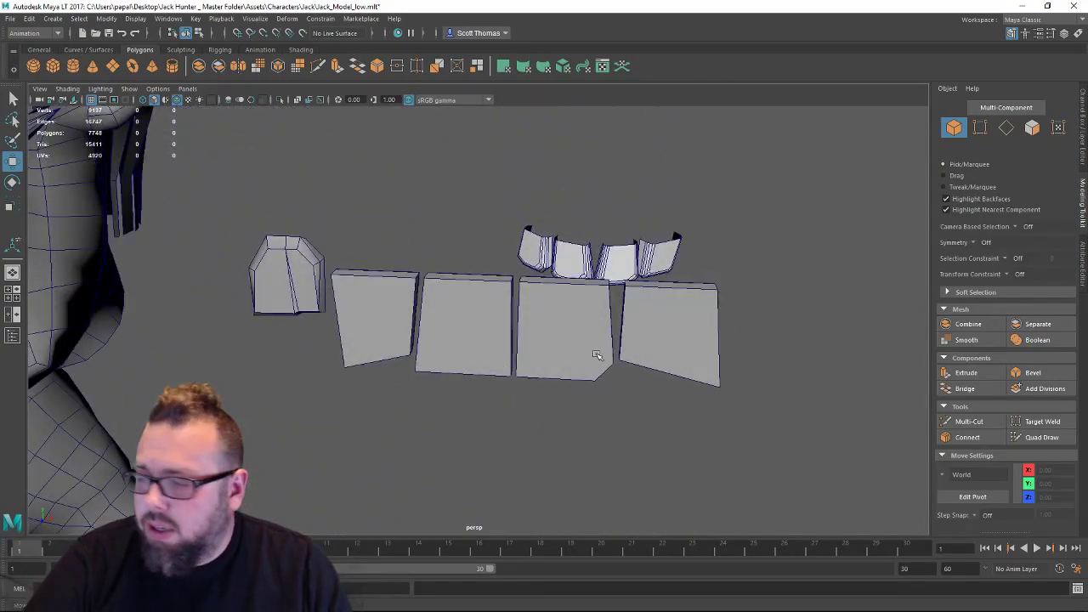
left_click(672, 331)
right_click_drag(654, 288, 605, 289)
left_click_drag(772, 236, 690, 439)
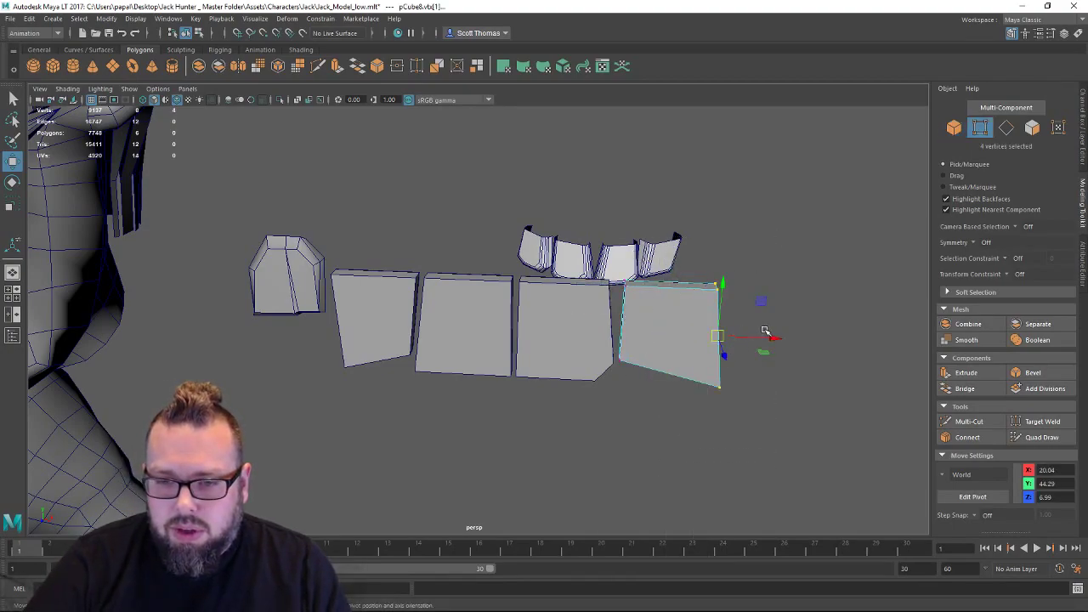
left_click_drag(765, 331, 729, 338)
Narrow the leftmost block by moving its four outer vertices inward to about X 16.44.
left_click_drag(430, 358, 437, 344, "alt")
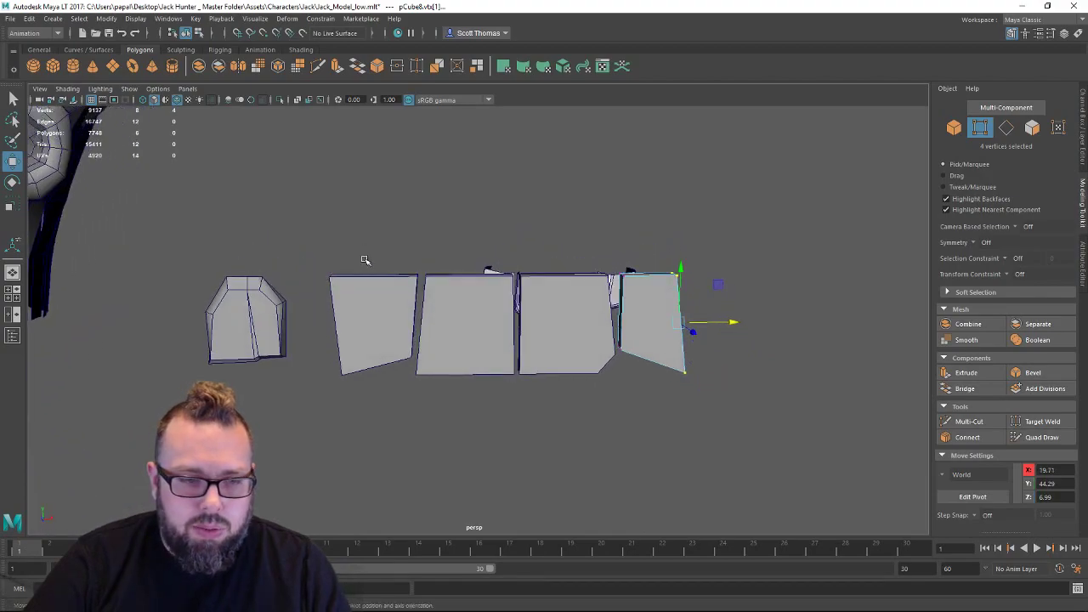
right_click_drag(365, 284, 313, 287)
left_click_drag(322, 247, 400, 446)
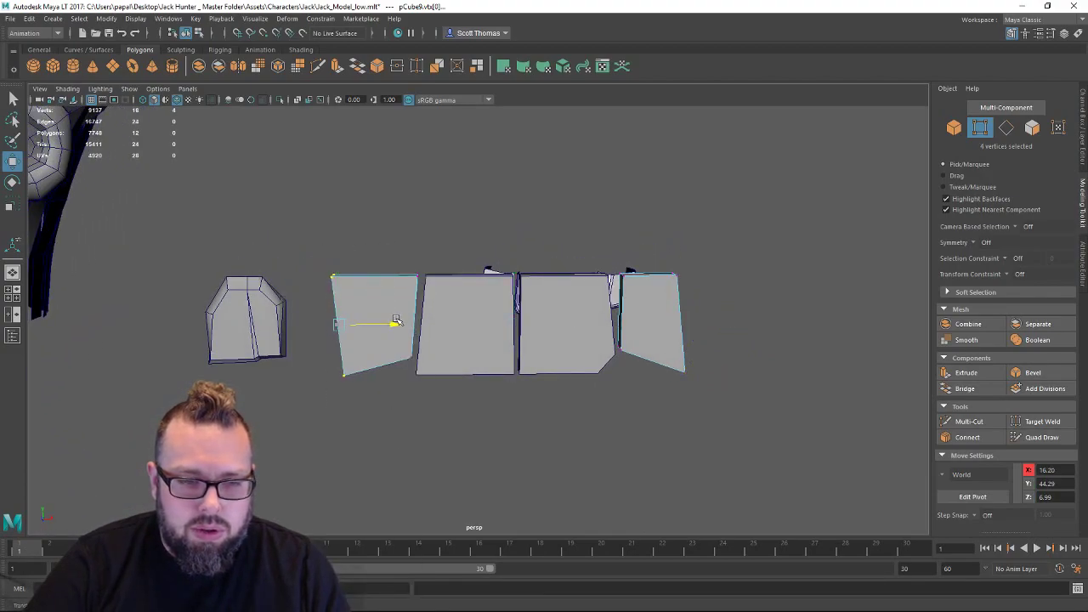
left_click_drag(392, 323, 420, 324)
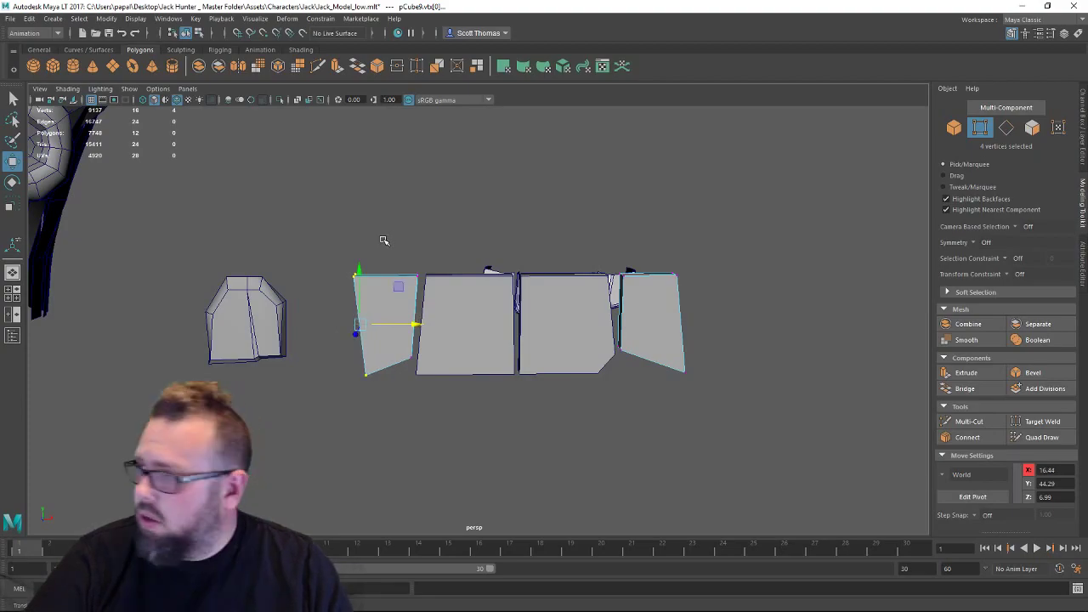
Add a crosswise edge loop around the middle of the leftmost block and push its outer vertices outward to about X 16.37.
left_click_drag(351, 311, 363, 302, "alt")
key("q")
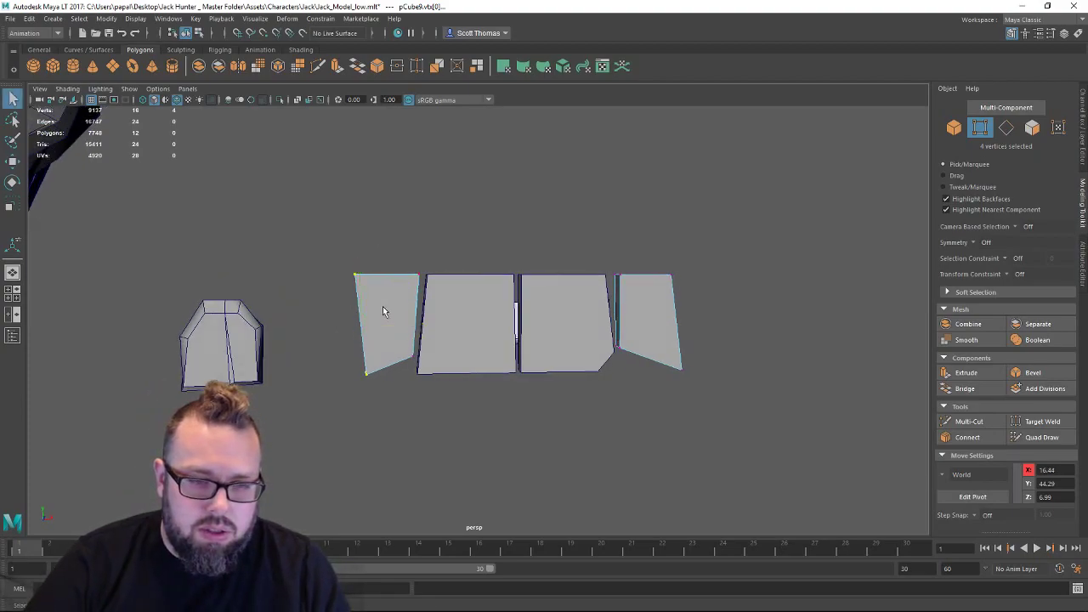
key("F11")
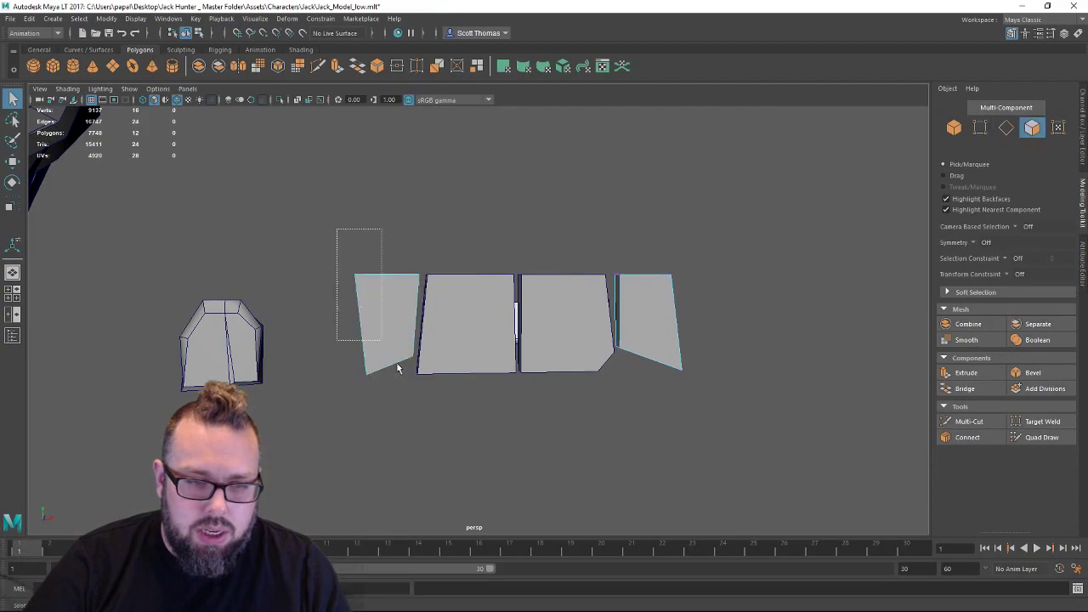
left_click_drag(396, 367, 389, 392)
right_click_drag(388, 311, 338, 293, "shift")
key("w")
left_click_drag(345, 312, 353, 272)
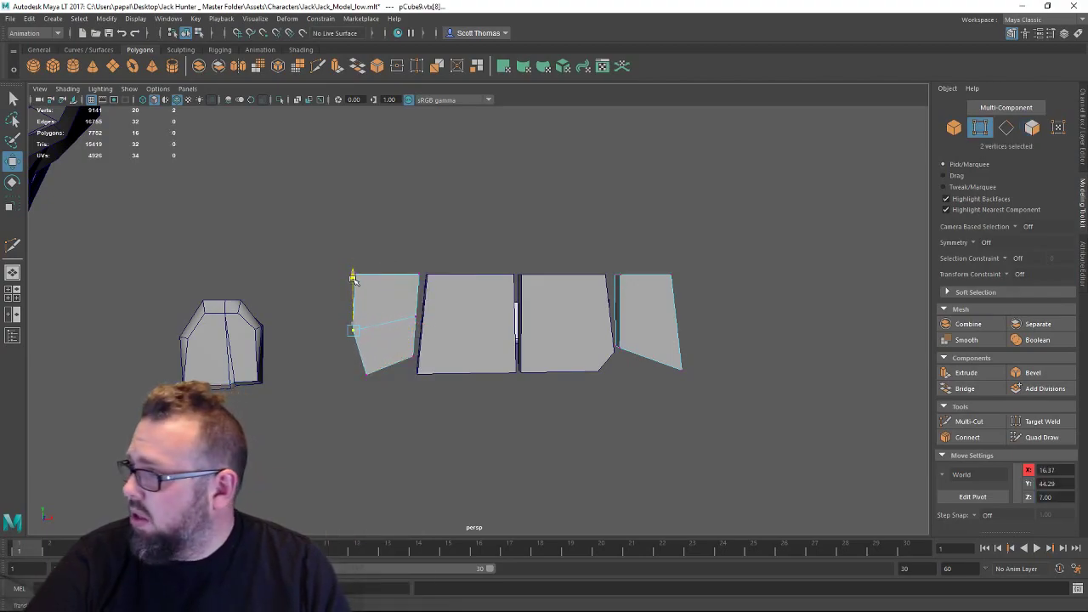
left_click_drag(353, 279, 353, 282)
Bevel the bottom outer corner edge of the leftmost block with a fraction of 0.3.
left_click_drag(357, 411, 383, 340, "alt")
right_click_drag(383, 340, 498, 389, "alt")
right_click_drag(306, 296, 306, 323)
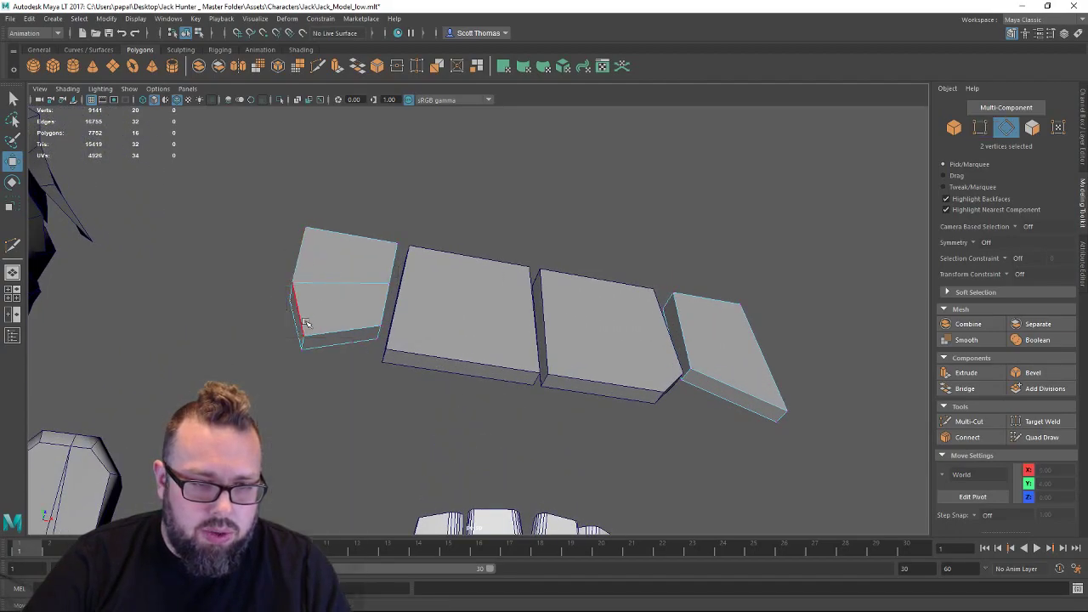
left_click(305, 342)
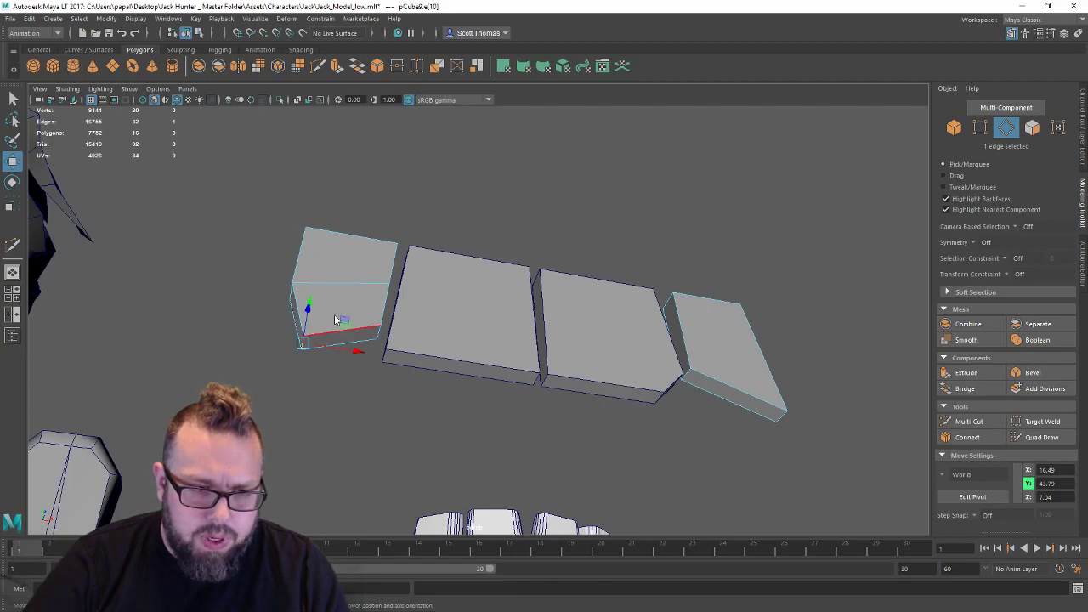
right_click_drag(339, 315, 356, 313, "shift")
left_click_drag(338, 332, 337, 349, "alt")
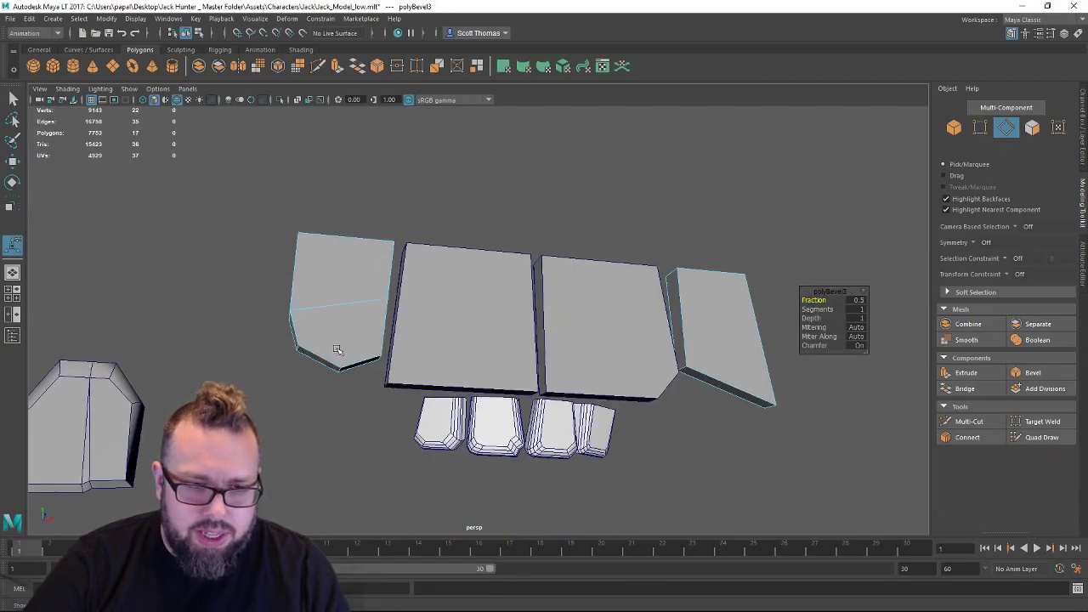
left_click_drag(819, 300, 814, 300)
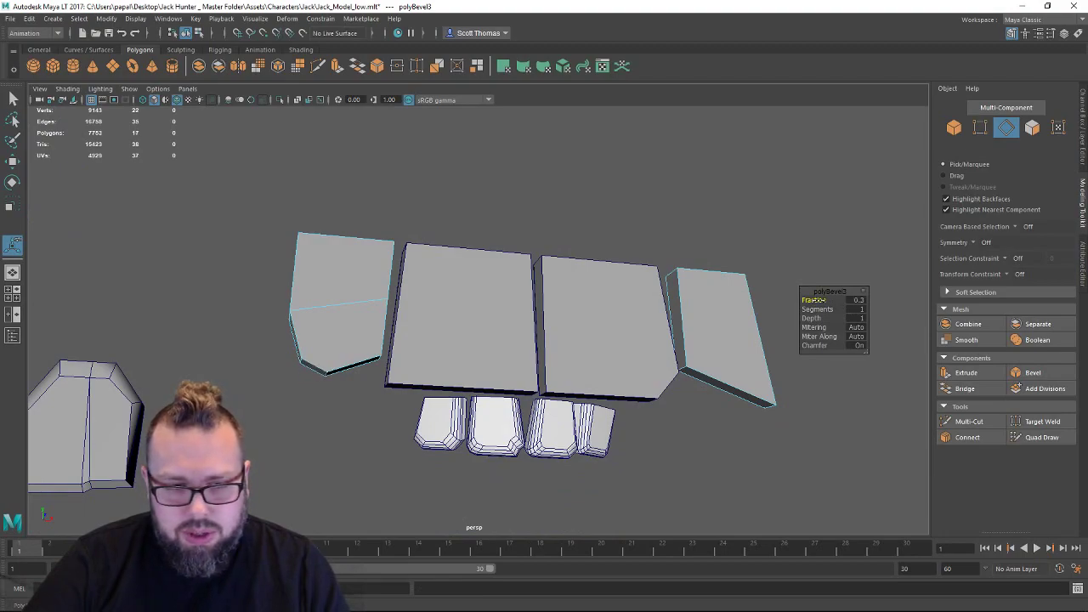
Target-weld the inner vertices of the leftmost block's middle edge loop to its top inner corner vertices, front and back.
right_click_drag(302, 289, 338, 276)
left_click_drag(434, 237, 357, 258, "alt")
right_click_drag(357, 257, 383, 312, "alt")
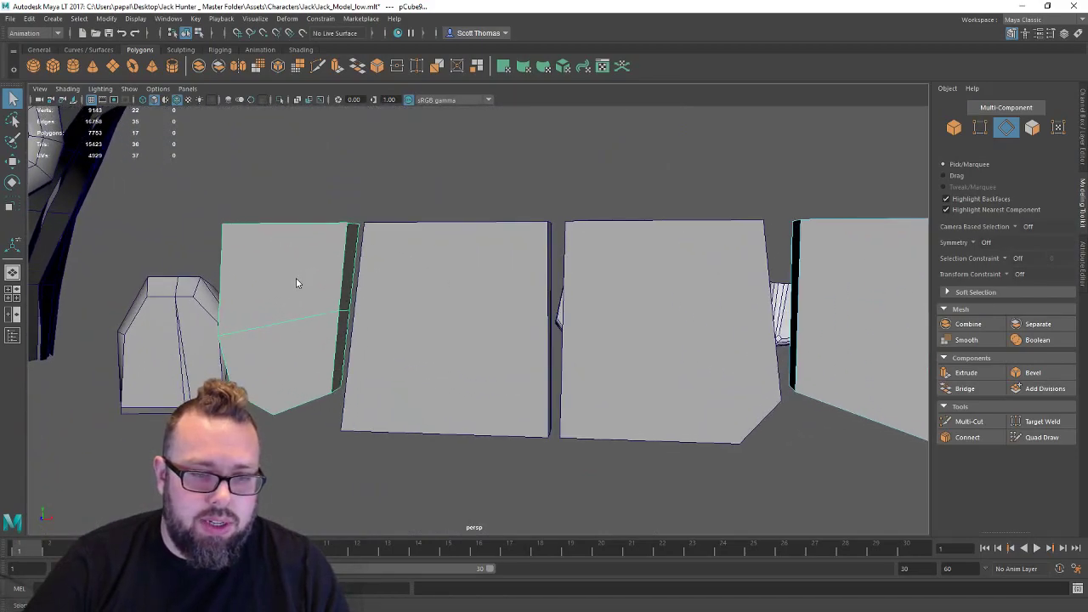
right_click_drag(296, 278, 294, 246, "shift")
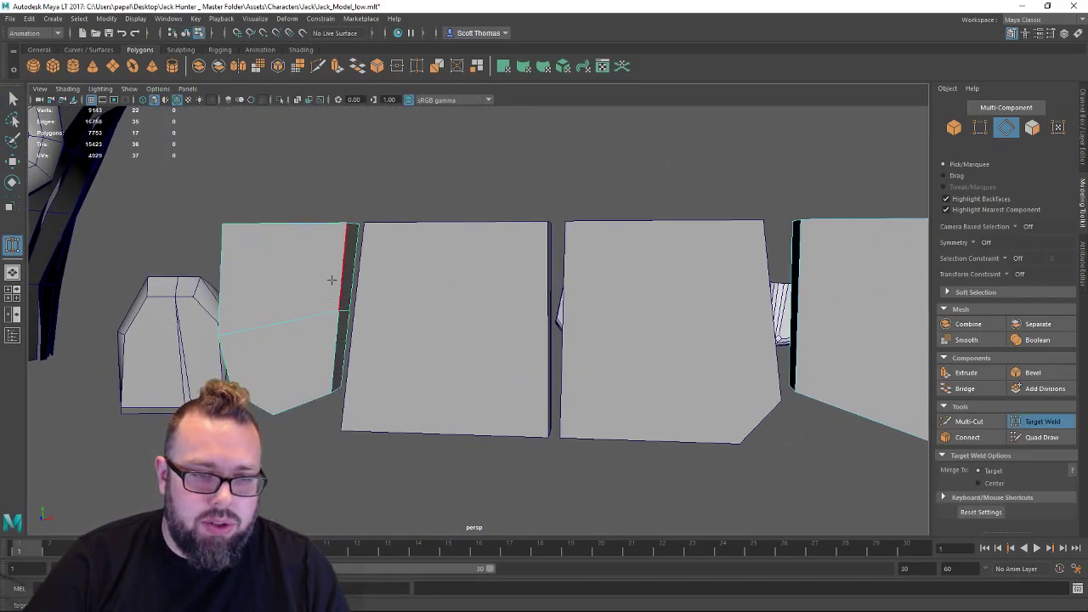
right_click_drag(314, 316, 282, 292)
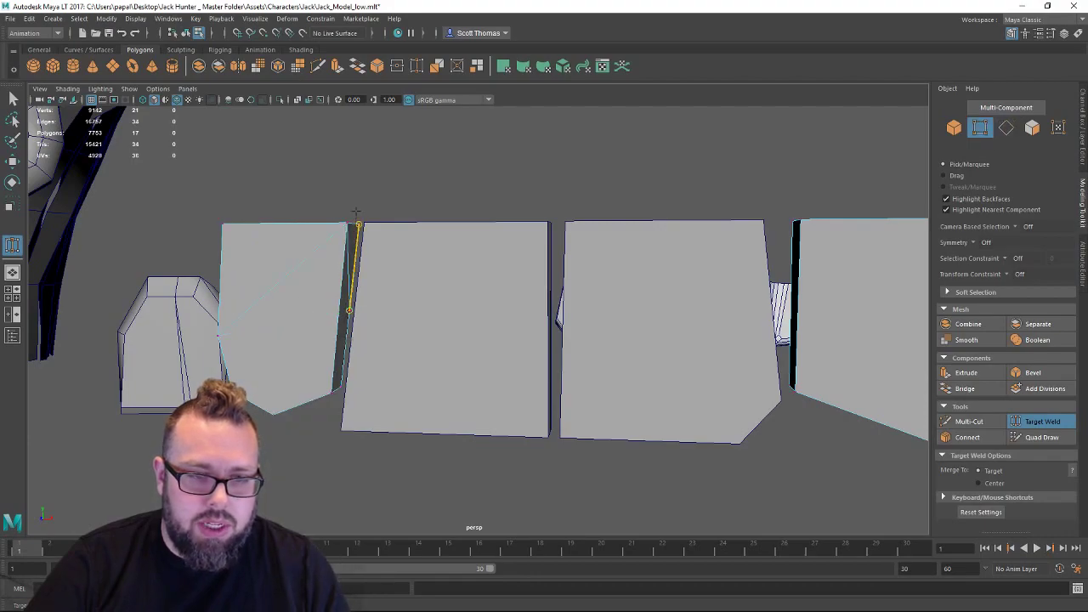
left_click_drag(355, 210, 356, 214)
left_click_drag(425, 332, 331, 311, "alt")
key("w")
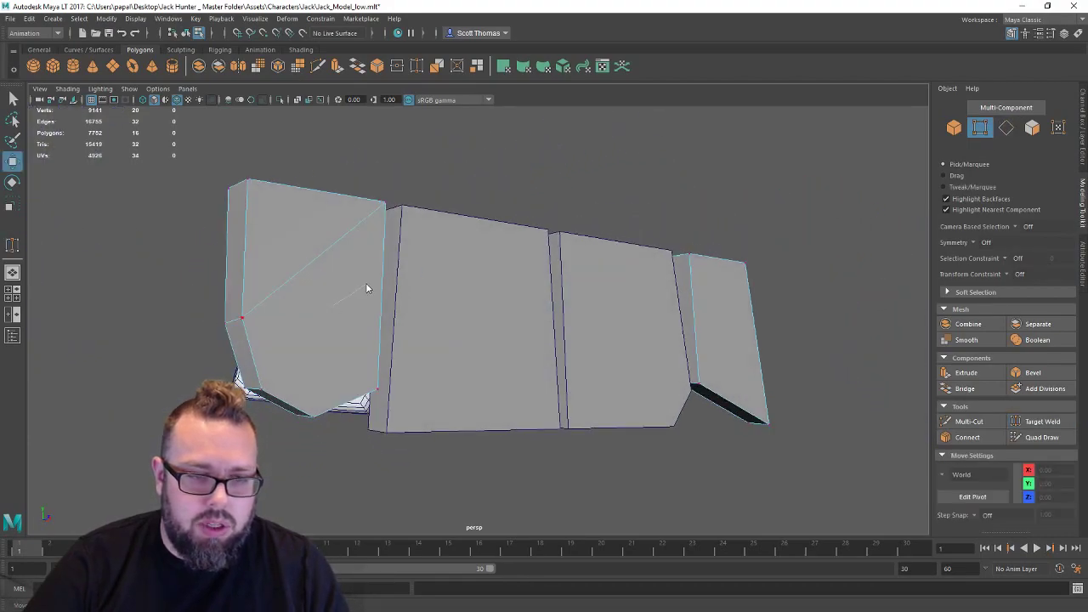
Undo the vertex welds on the leftmost block and redo them.
right_click_drag(330, 287, 364, 282)
left_click_drag(364, 282, 298, 282, "alt")
key("ctrl+z")
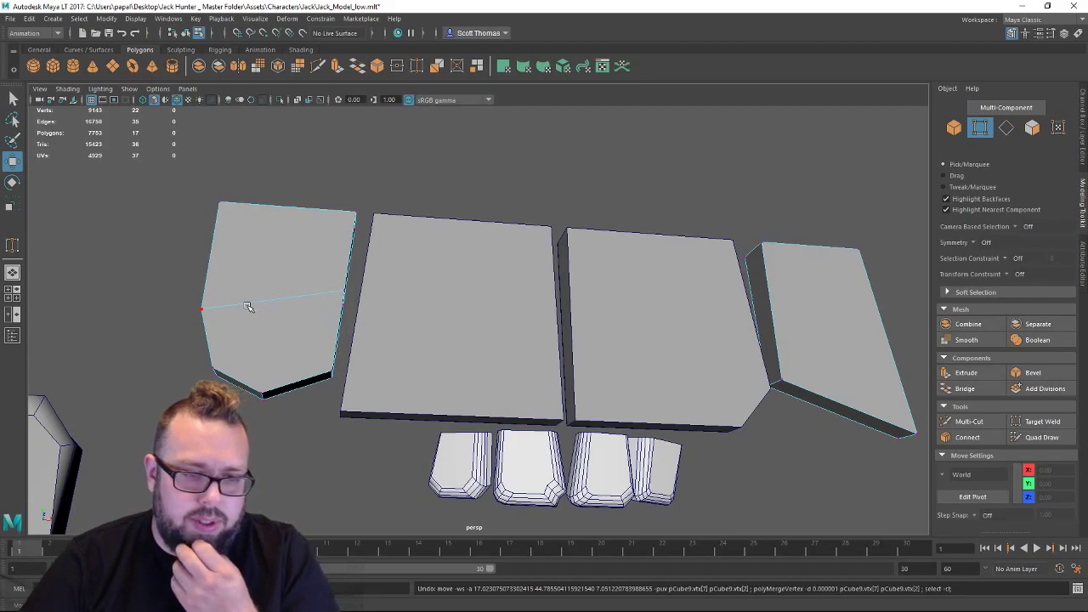
key("ctrl+z")
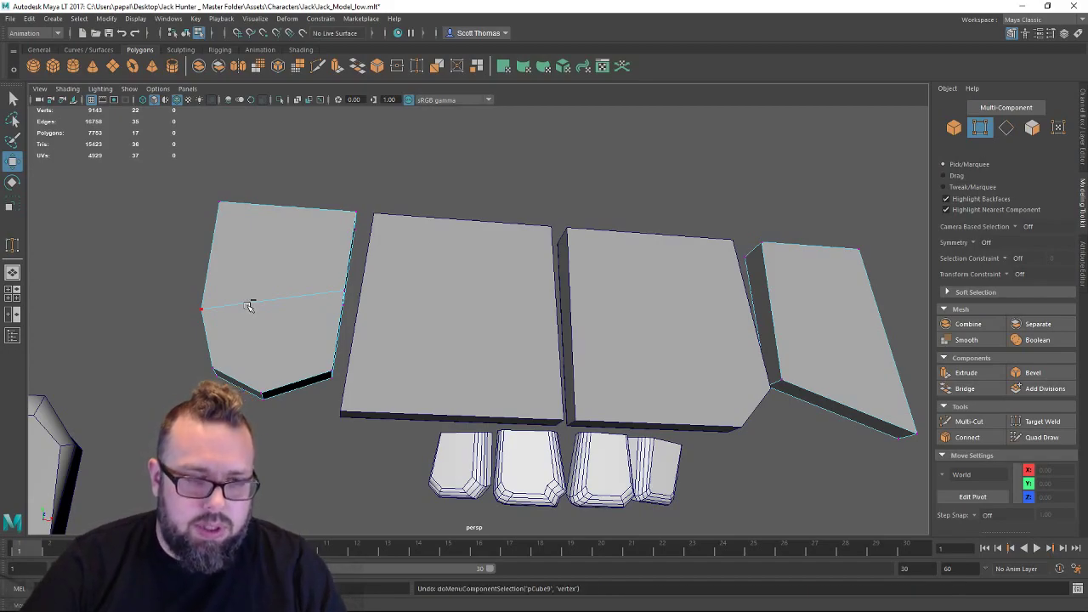
key("shift+z")
key("shift+z")
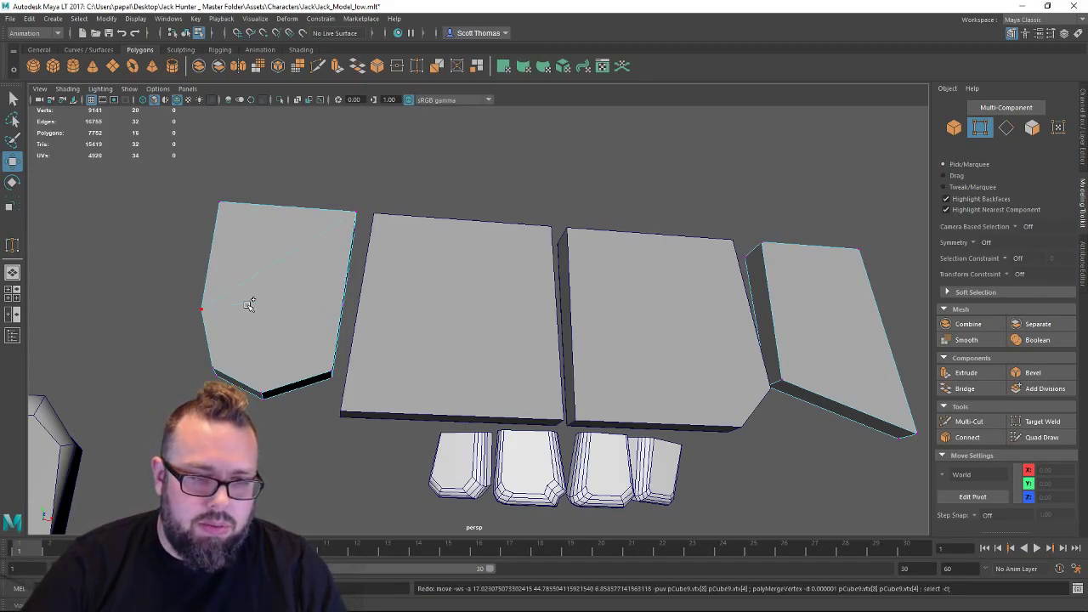
Try to cut an edge across the leftmost block's front face from the outer middle vertex to the lower inner corner.
mouse_move(271, 307)
left_mouse_down("alt")
mouse_move(224, 325)
mouse_move(291, 304)
left_mouse_up("alt")
middle_click_drag(262, 314, 292, 309, "alt")
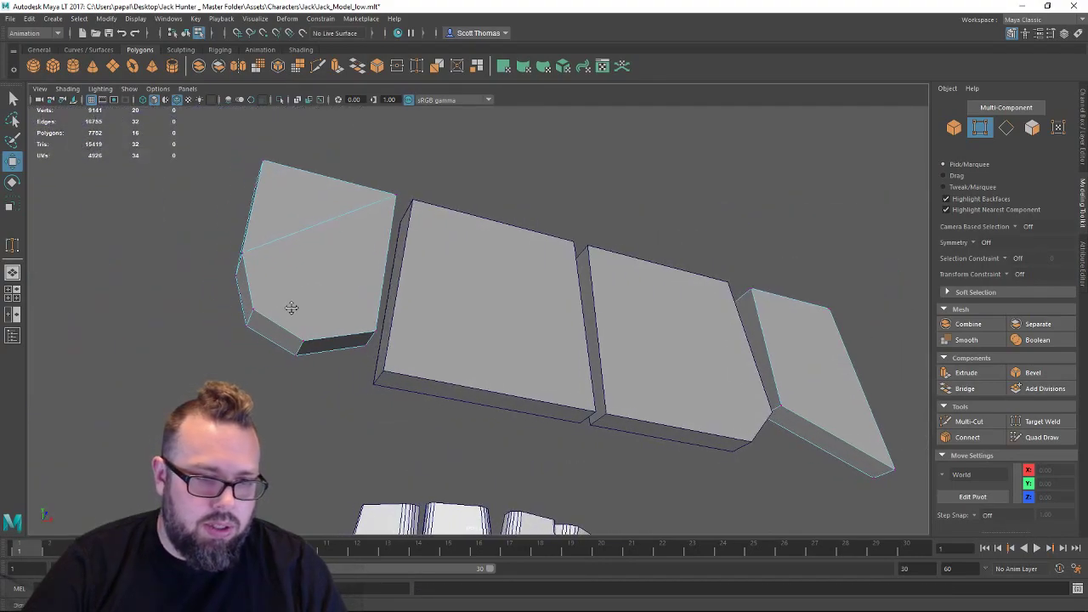
right_click_drag(297, 310, 260, 274, "shift")
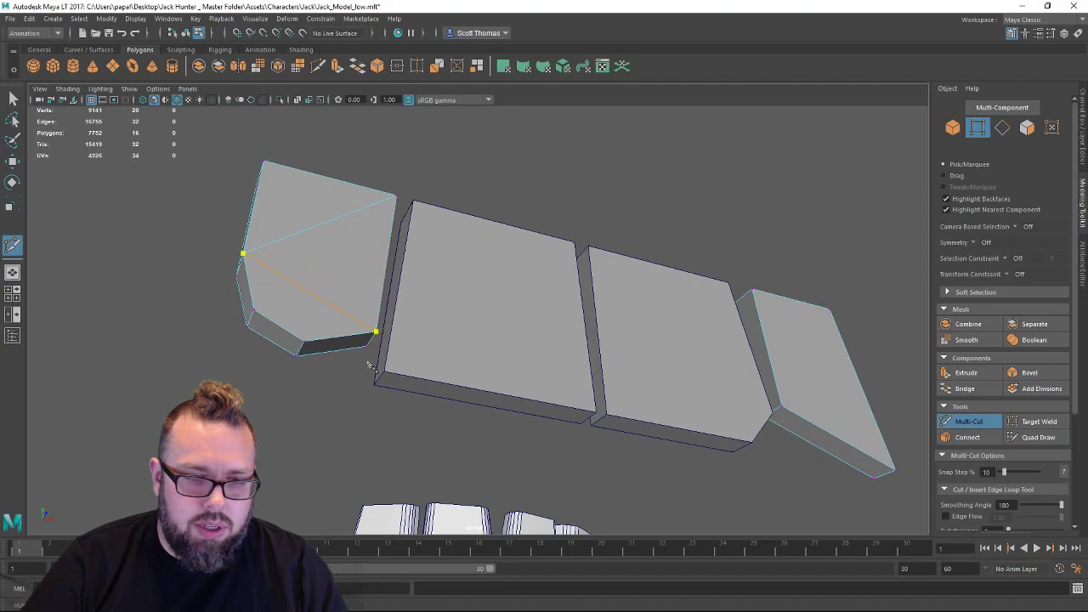
key("w")
left_click_drag(357, 366, 432, 309, "alt")
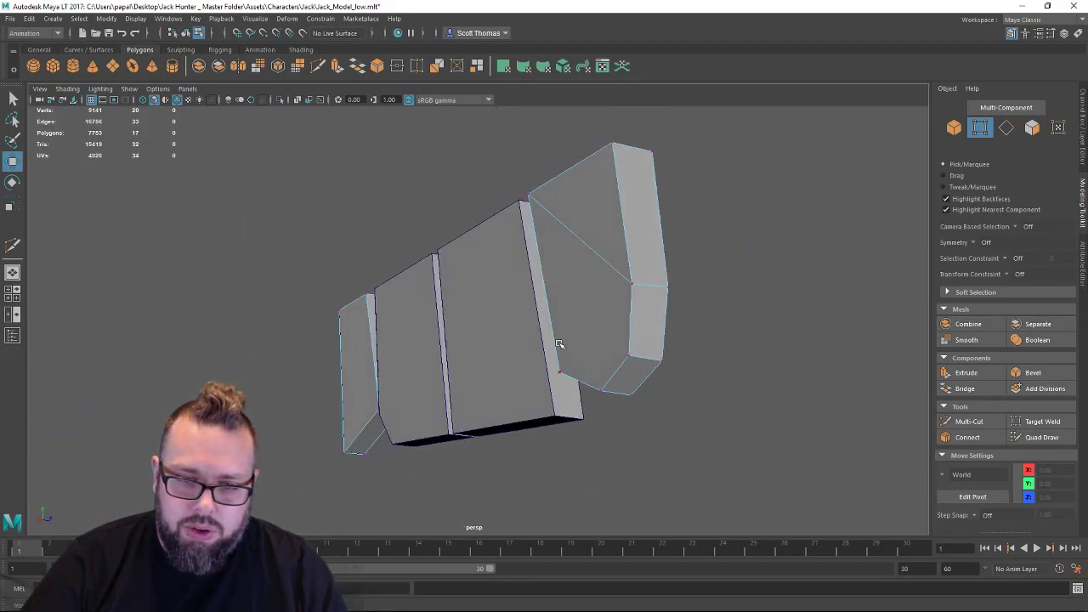
left_click_drag(558, 343, 410, 333, "alt")
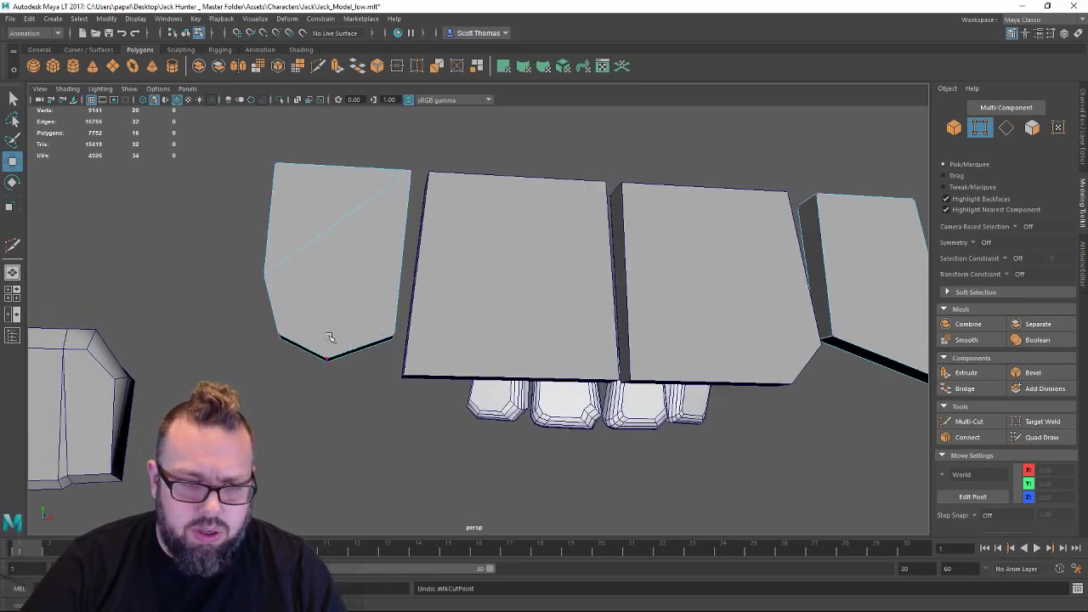
Cut two edges across the leftmost block's front face, from the lower outer corner and the bottom tip to the top inner corner.
key("y")
left_click(282, 335)
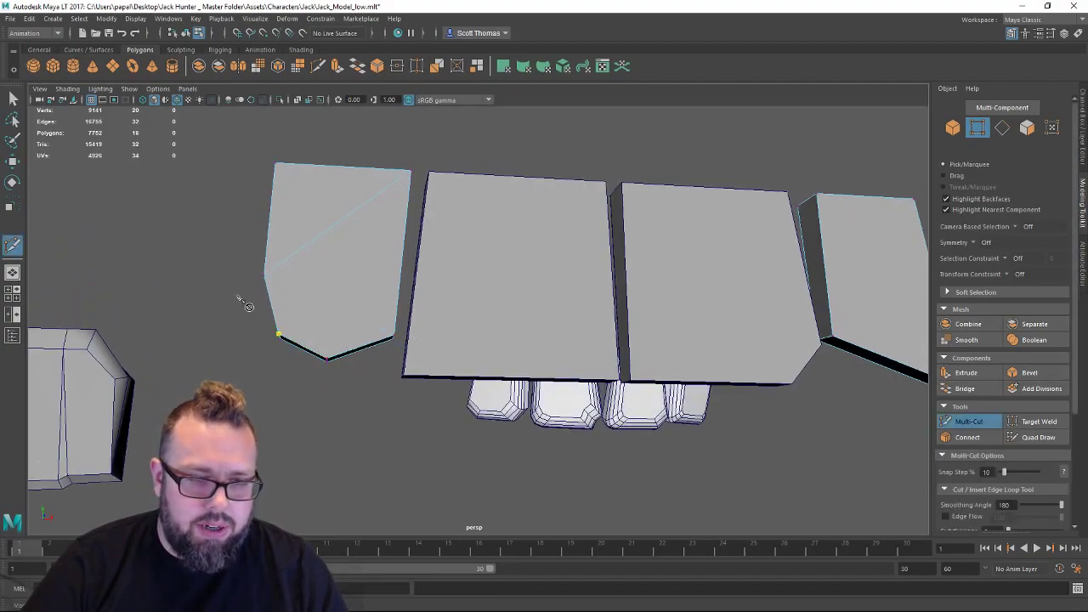
left_click(279, 334)
left_click(411, 170)
key("w")
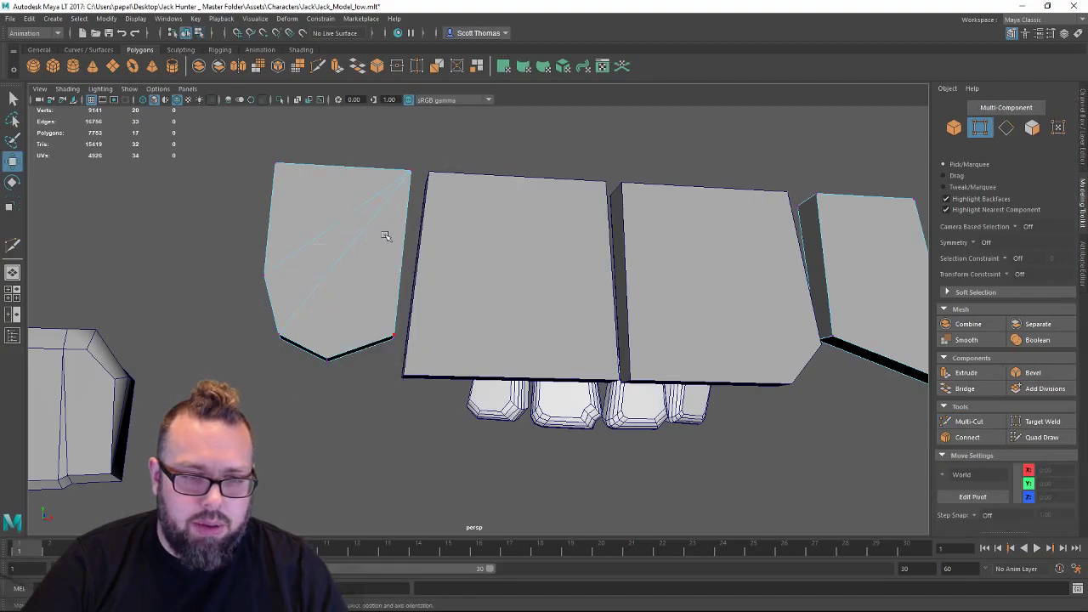
right_click_drag(385, 235, 422, 201)
left_click_drag(187, 325, 316, 337, "alt")
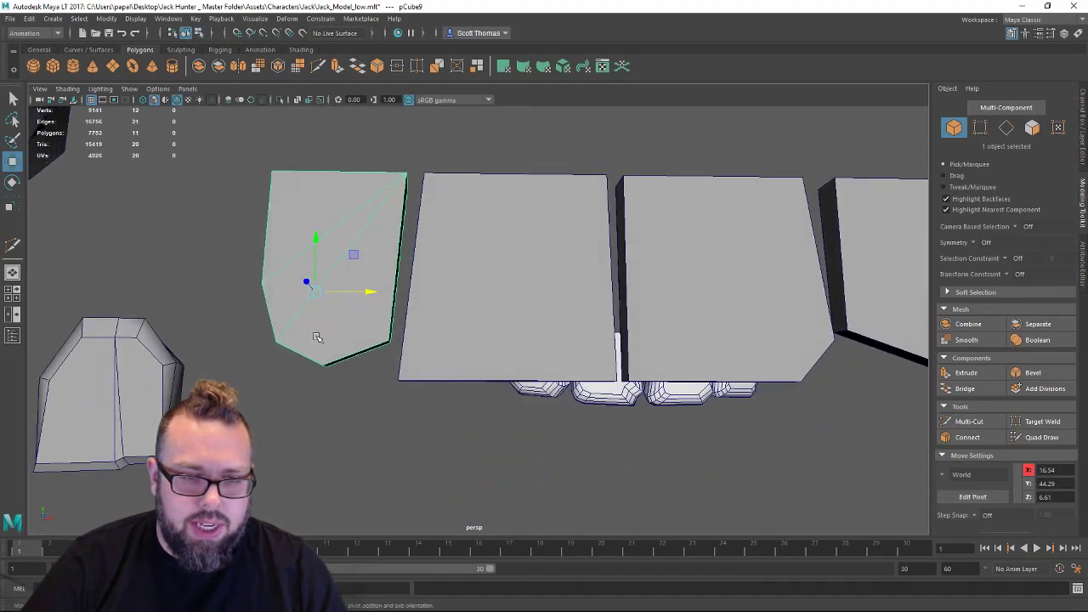
key("y")
left_click(323, 366)
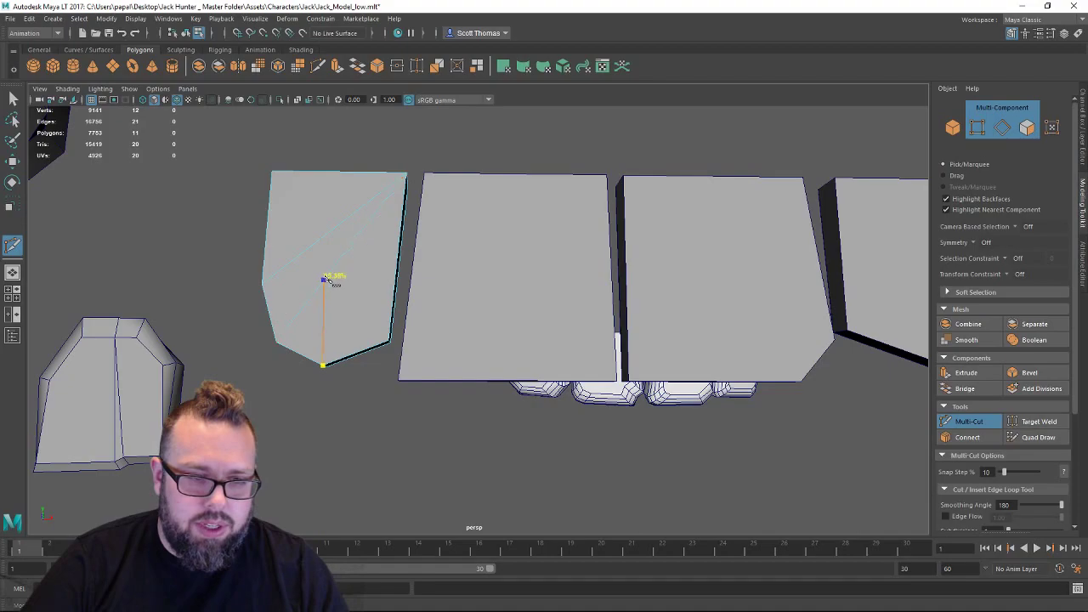
left_click(407, 175)
key("w")
Bevel the bottom outer corner edge of the rightmost block with 2 segments.
right_click_drag(399, 325, 274, 318, "alt")
left_click_drag(274, 319, 270, 290, "alt")
left_click_drag(348, 355, 493, 301, "alt")
left_click_drag(582, 330, 573, 267, "alt")
right_click(599, 290)
left_click(599, 257)
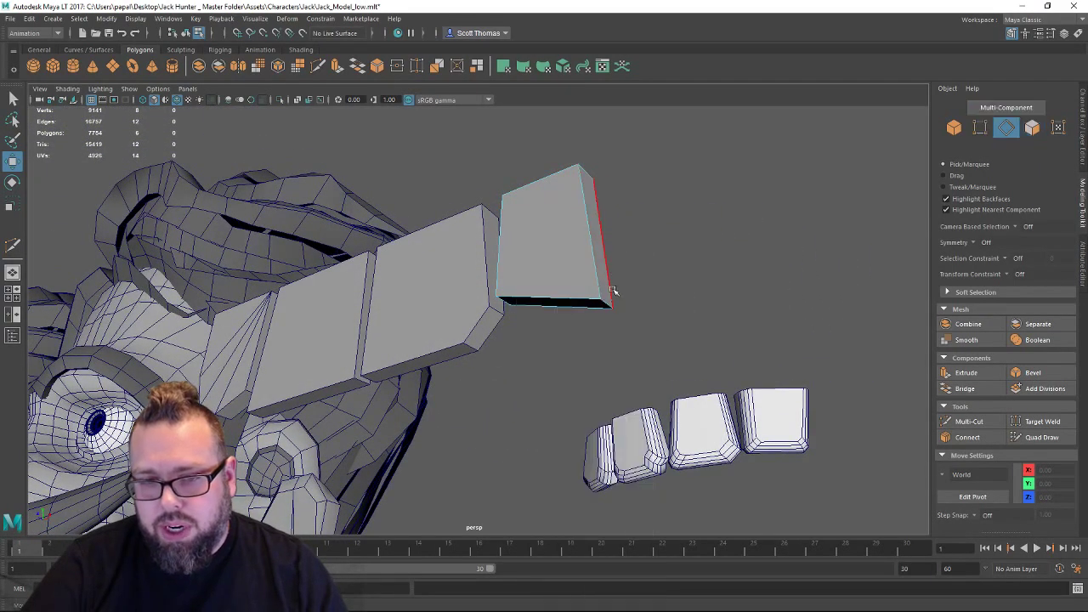
left_click(610, 292)
right_click(660, 270, "shift")
left_click(697, 271)
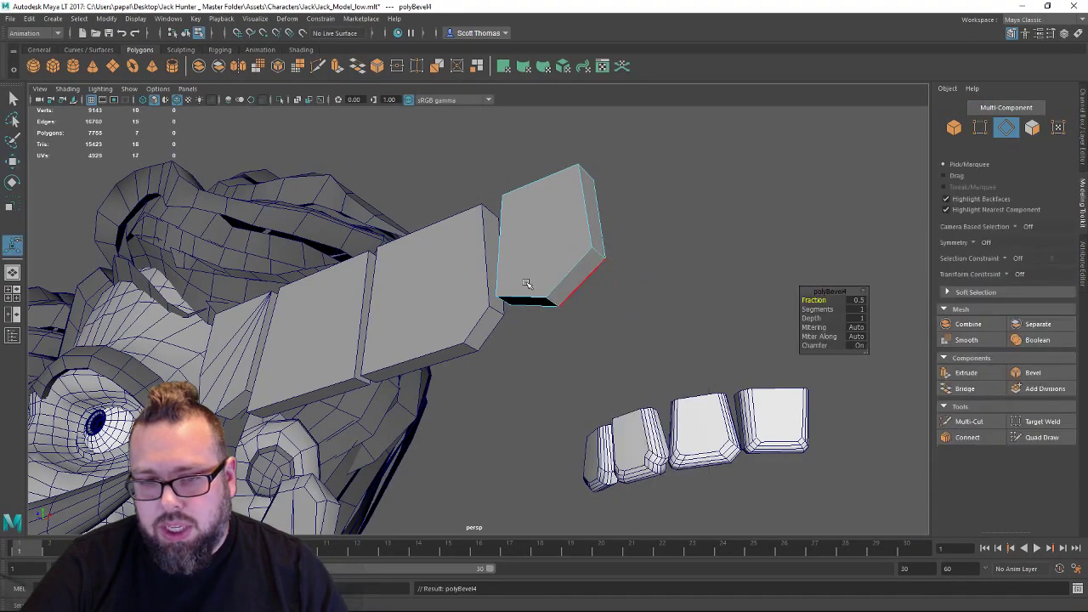
left_click_drag(635, 292, 584, 298, "alt")
left_click_drag(819, 309, 825, 309)
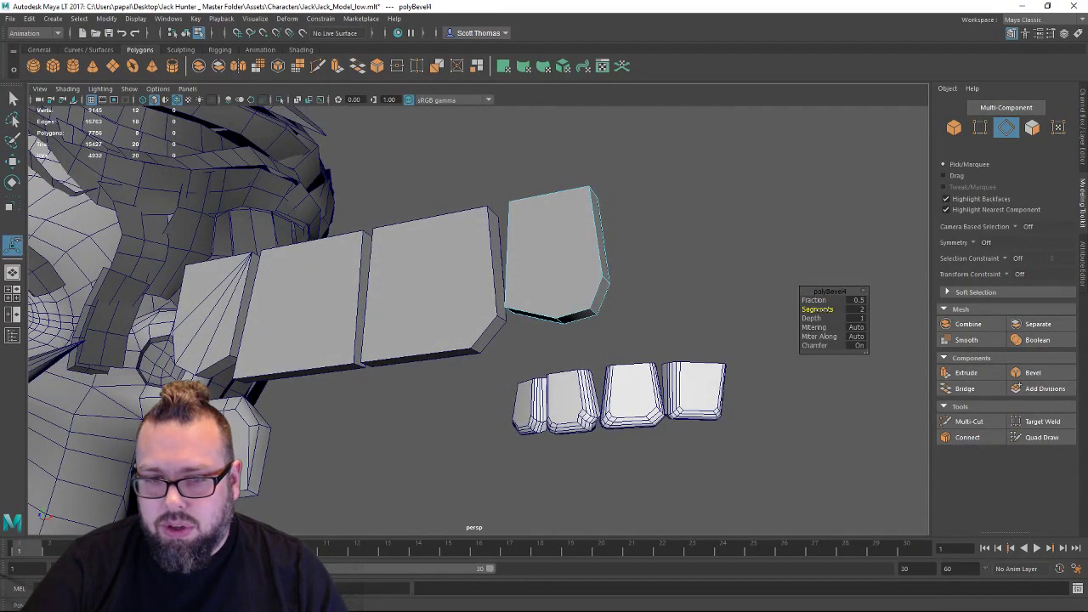
Bevel the bottom inner corner edge of the rightmost block, and bevel the upper edge of that chamfer with a fraction of 0.3.
left_click_drag(648, 285, 508, 317, "alt")
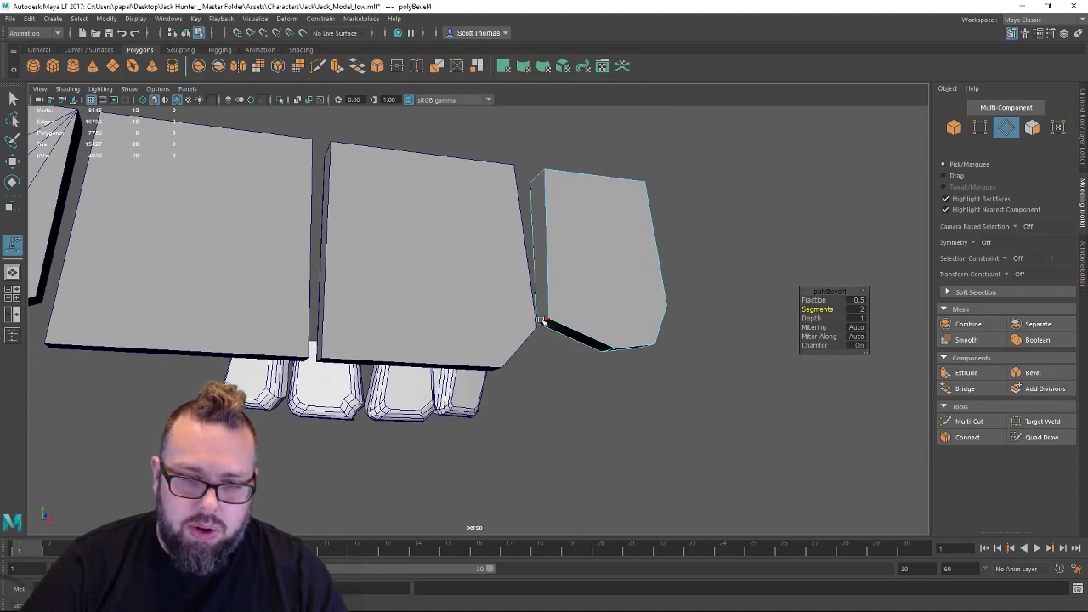
left_click(541, 320)
key("ctrl+b")
left_click_drag(591, 284, 585, 282, "alt")
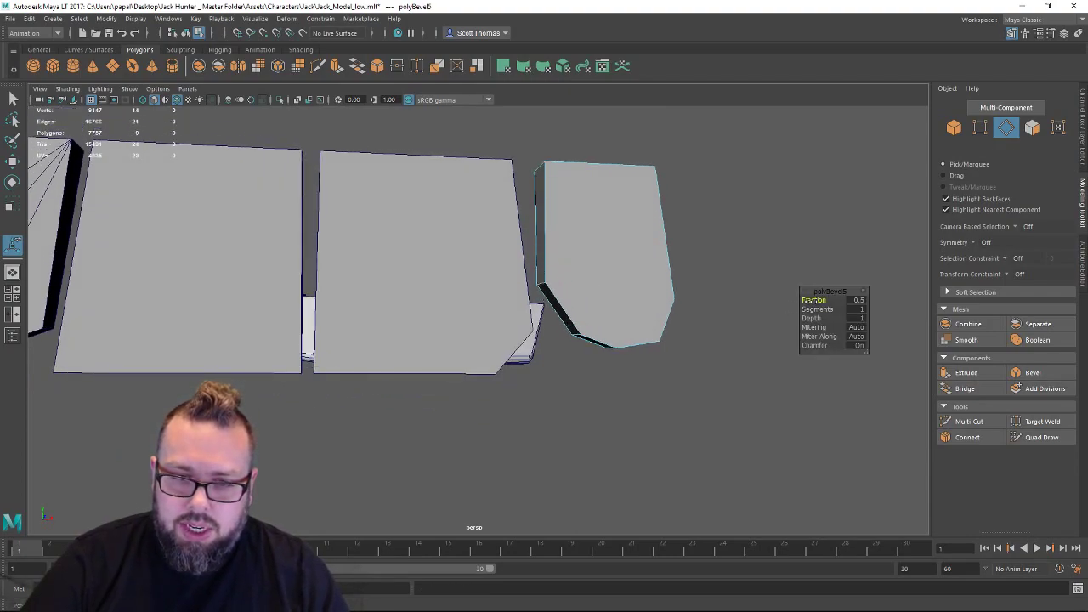
left_click(535, 282)
key("ctrl+b")
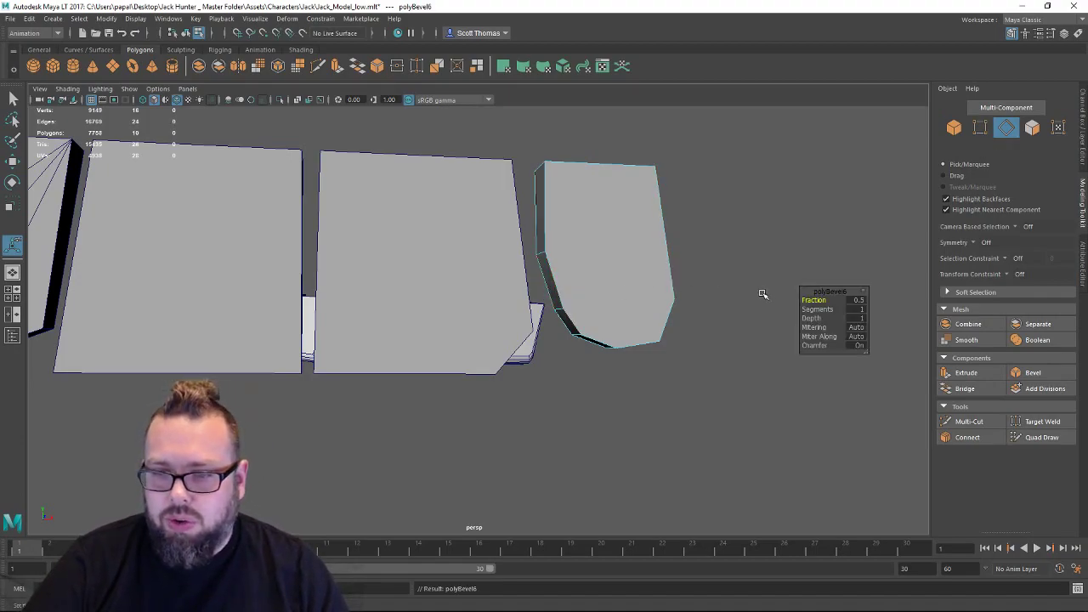
left_click_drag(802, 300, 800, 299)
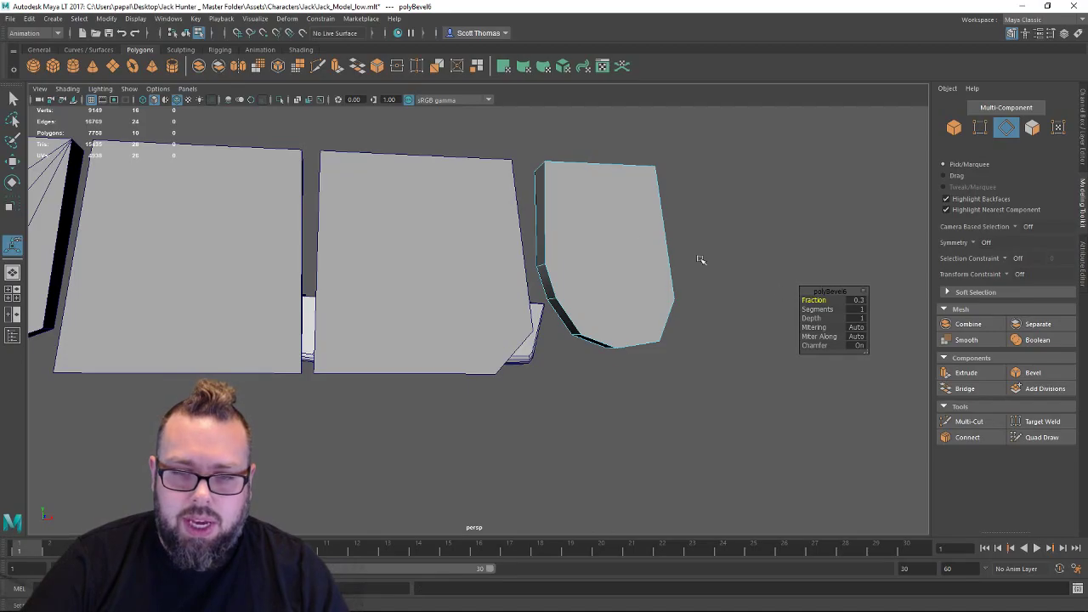
right_click_drag(636, 240, 479, 281)
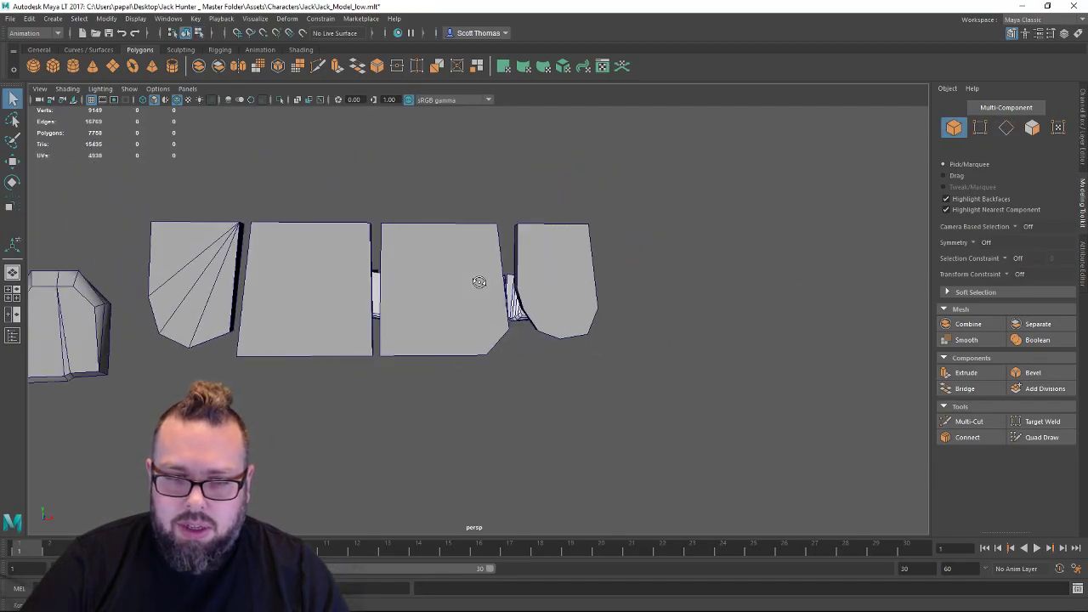
Cut an edge across the rightmost block's front face from the outer side vertex to the top inner corner.
left_click_drag(478, 281, 566, 278, "alt")
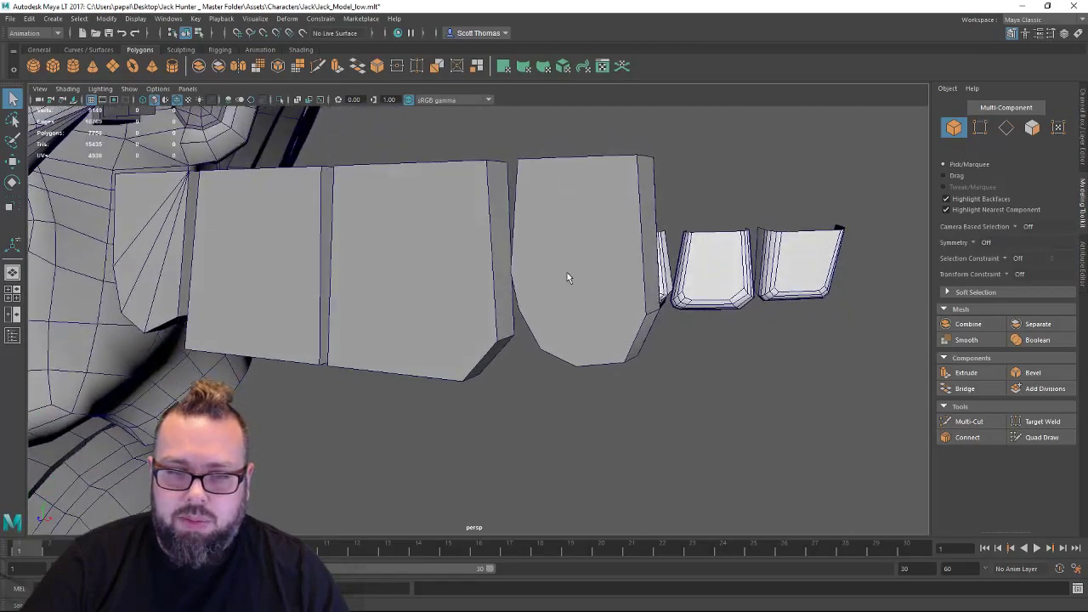
mouse_move(567, 278)
right_mouse_down()
mouse_move(564, 265)
mouse_move(527, 269)
mouse_move(568, 269)
right_mouse_up()
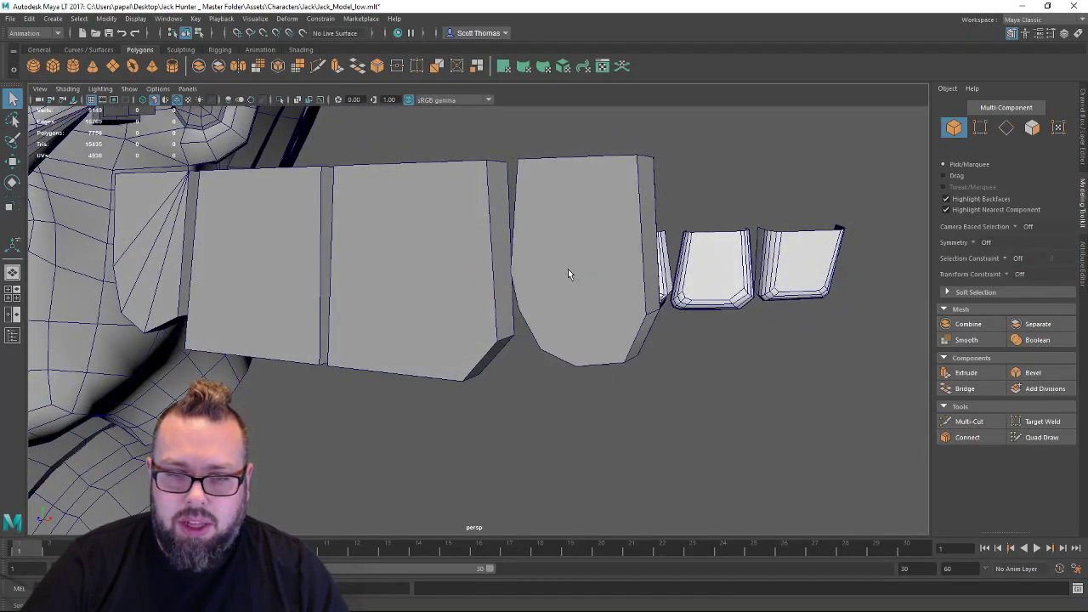
key("space")
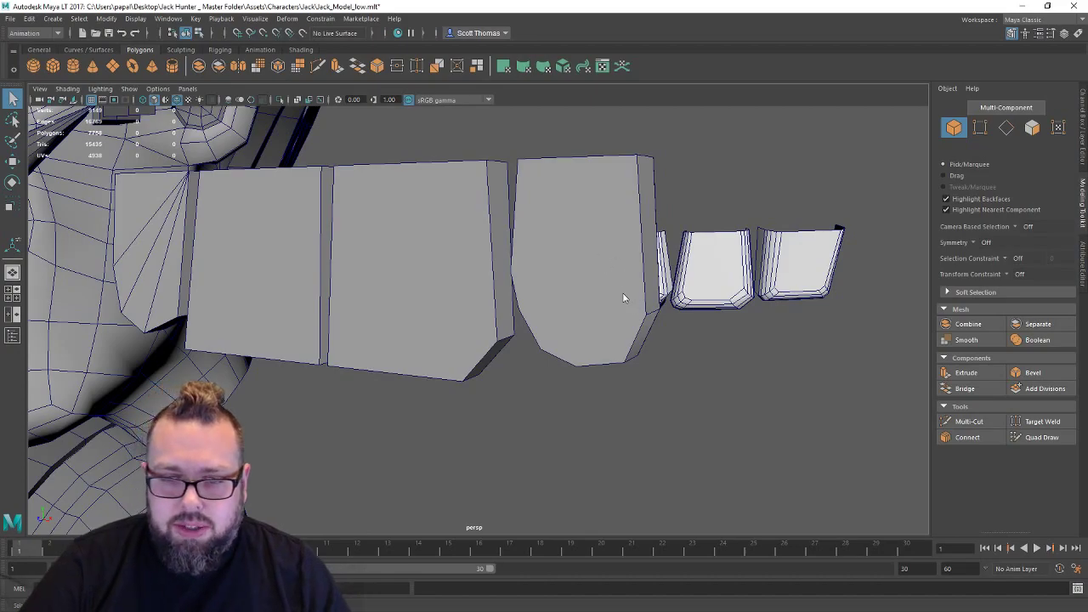
mouse_move(623, 290)
right_mouse_down()
mouse_move(624, 223)
mouse_move(623, 292)
right_mouse_up()
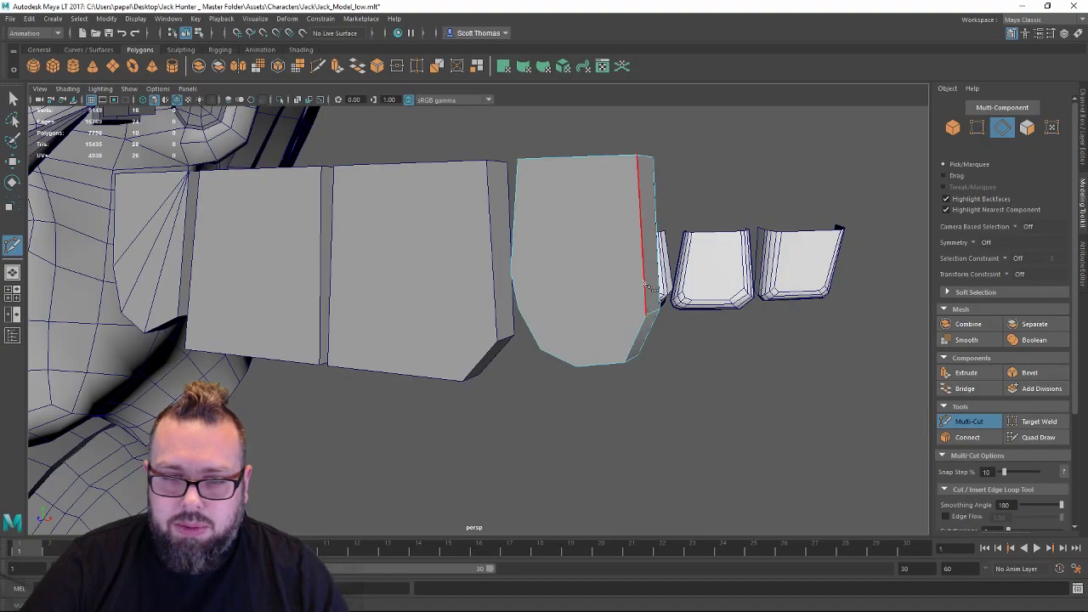
left_click(646, 316)
left_click(510, 270)
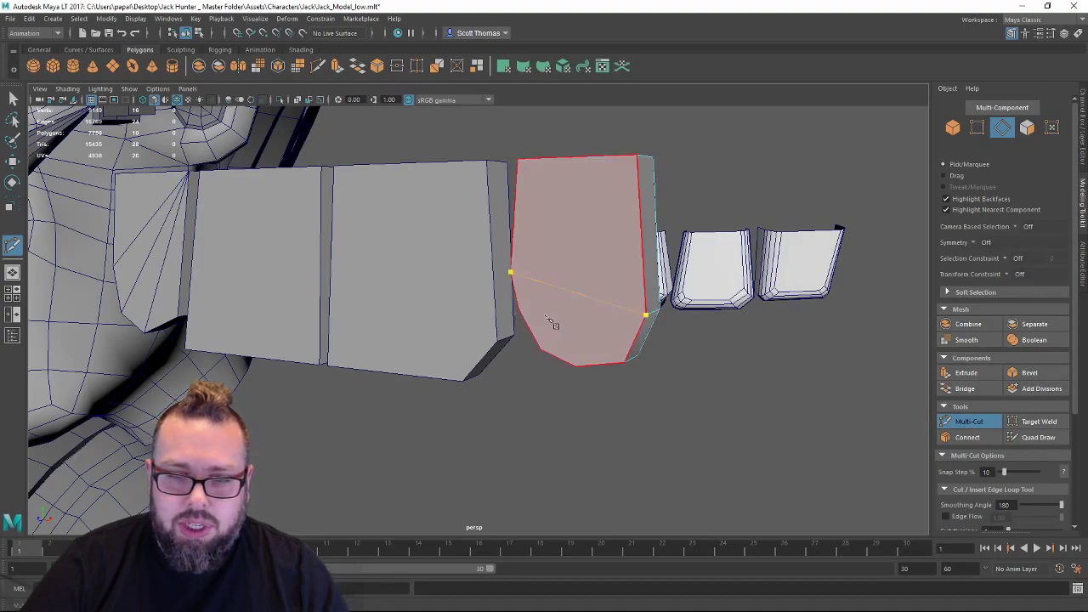
left_click_drag(552, 322, 582, 288, "alt")
key("ctrl+z")
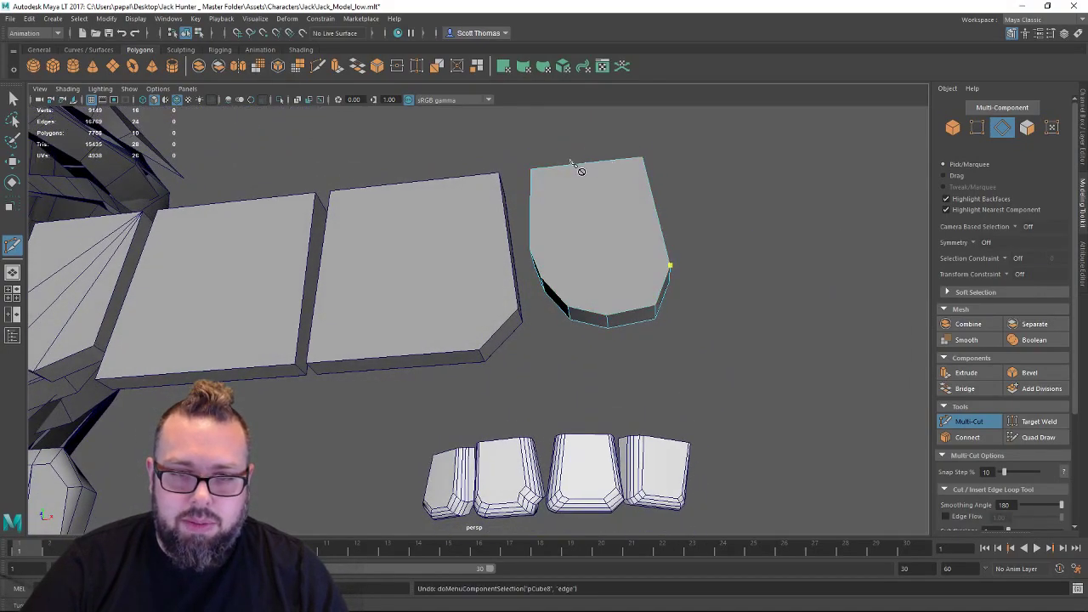
key("Return")
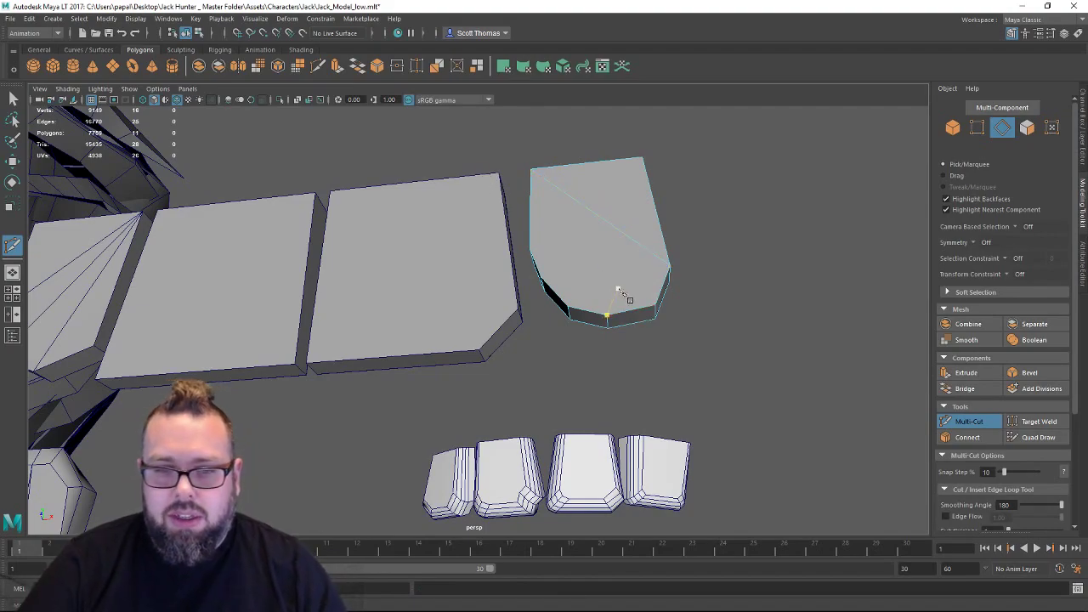
Cut two more edges from the rightmost block's outer side vertex to the upper and lower vertices of its rounded inner side.
left_click(529, 250)
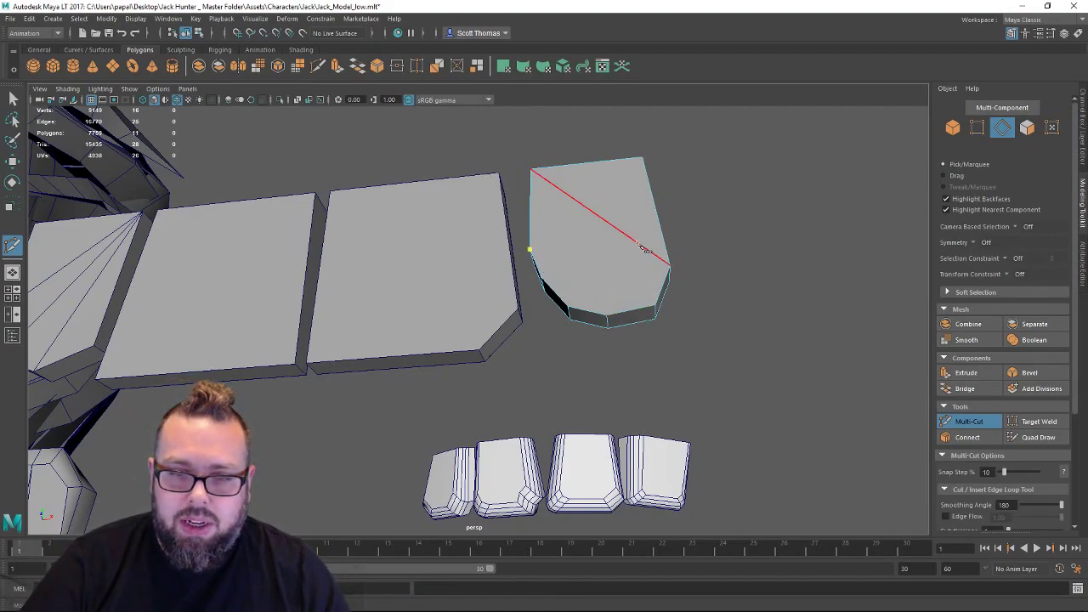
left_click(668, 262)
key("Return")
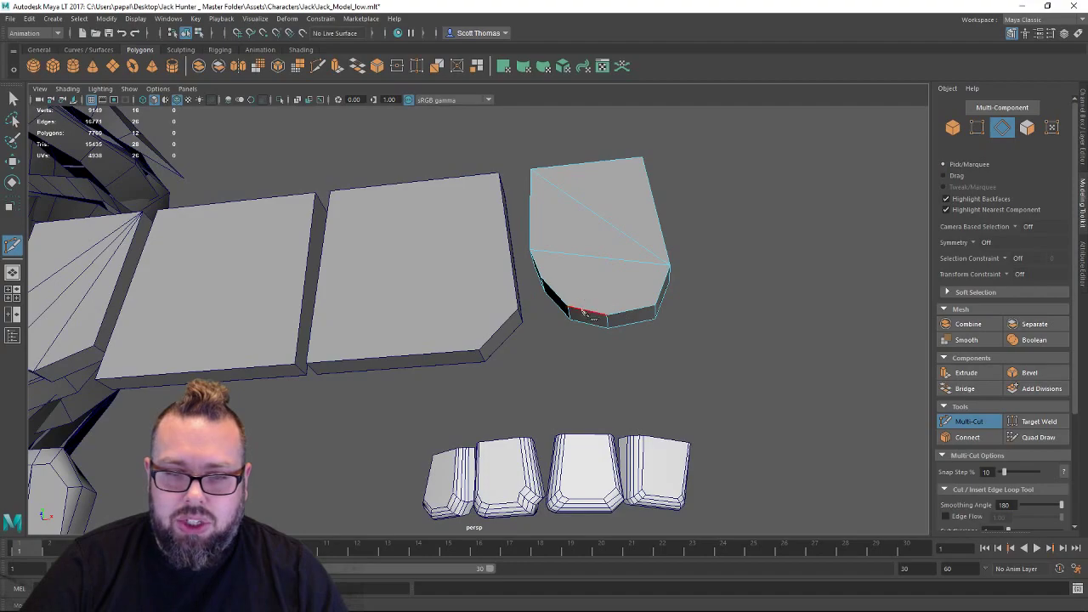
left_click(667, 265)
key("Return")
key("w")
left_click_drag(757, 291, 636, 323, "alt")
right_click_drag(583, 275, 639, 264)
right_click_drag(739, 305, 595, 328, "alt")
left_click_drag(595, 328, 527, 319, "alt")
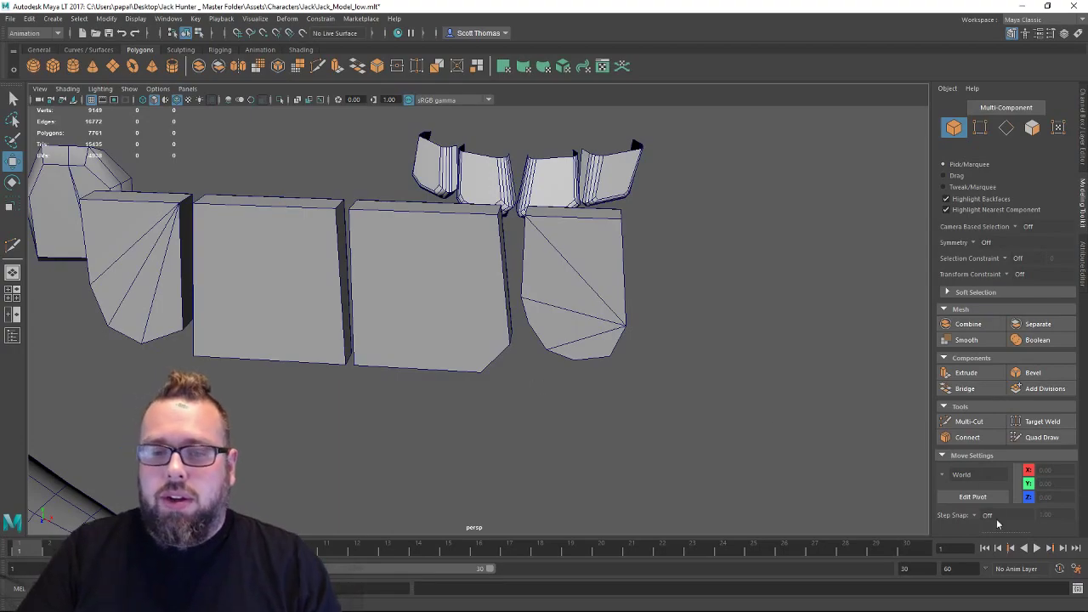
Load the gameFbxExporter.mll plug-in through the Plug-in Manager.
mouse_move(1010, 594)
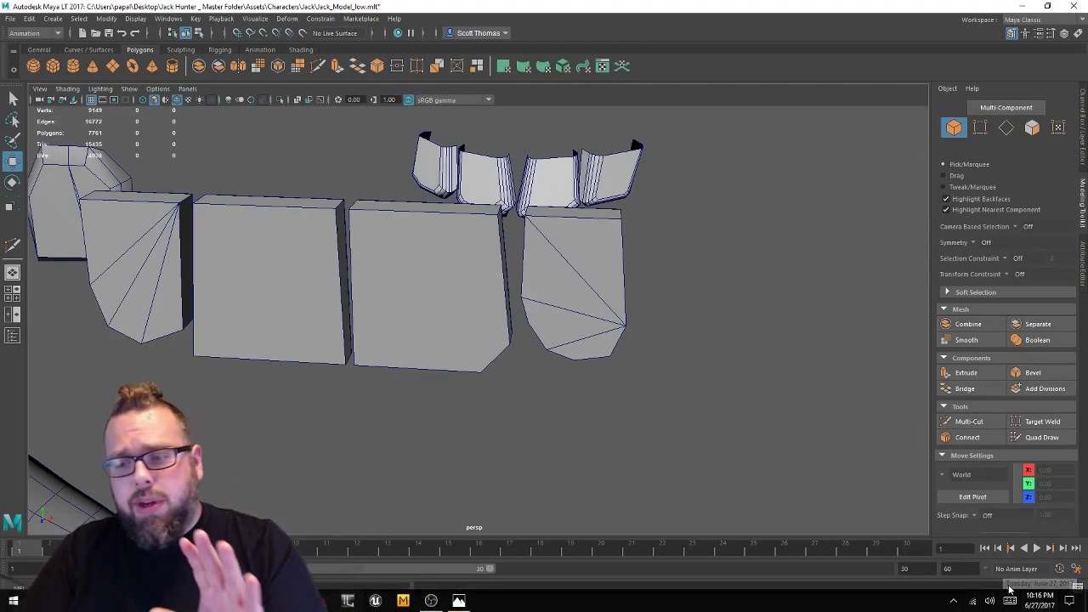
left_click(11, 18)
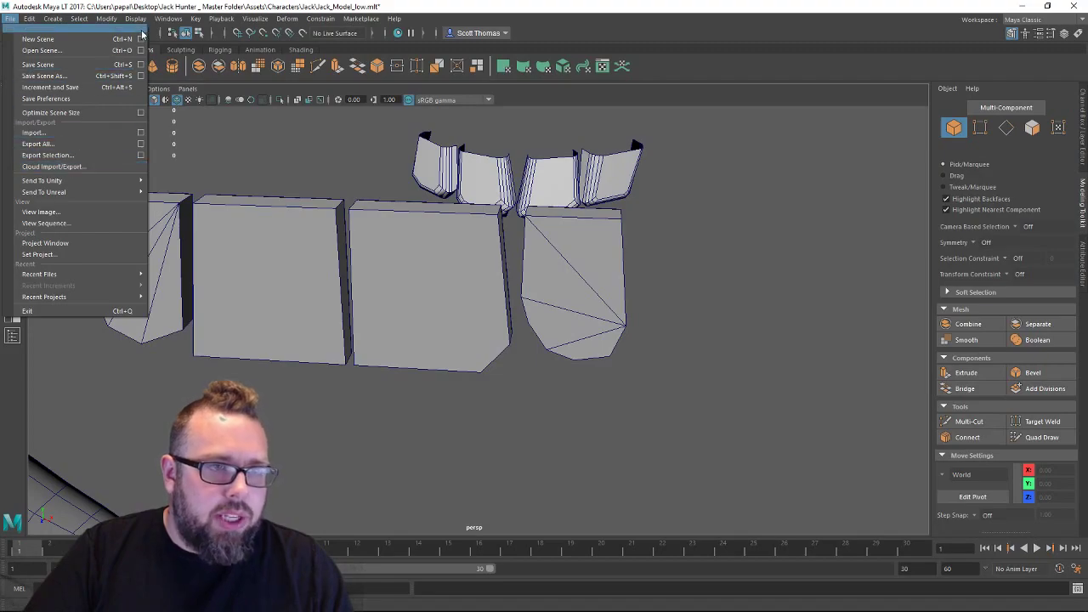
mouse_move(168, 18)
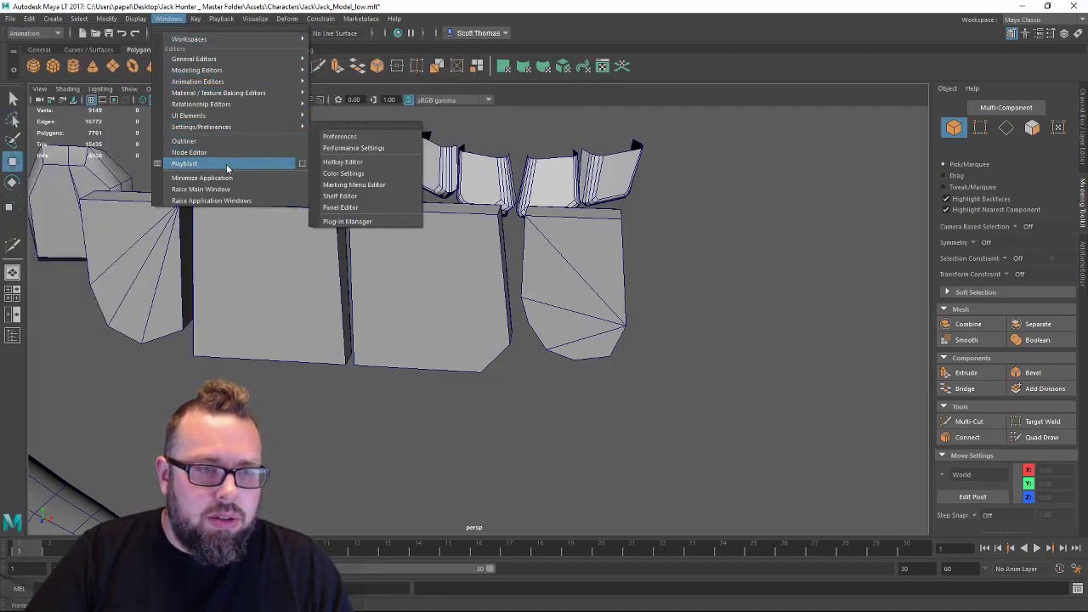
mouse_move(235, 127)
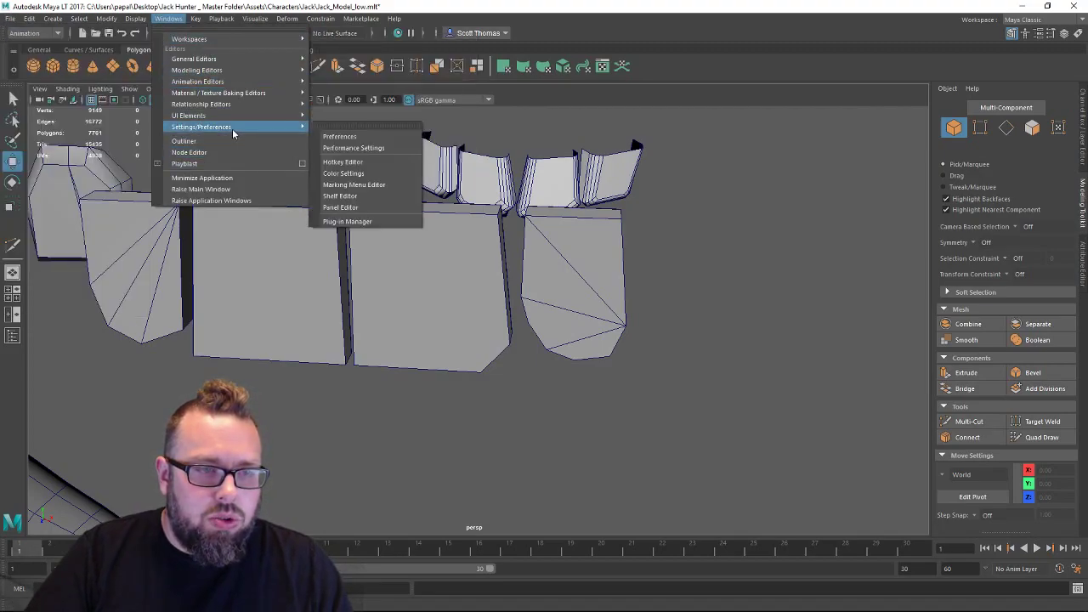
left_click(365, 220)
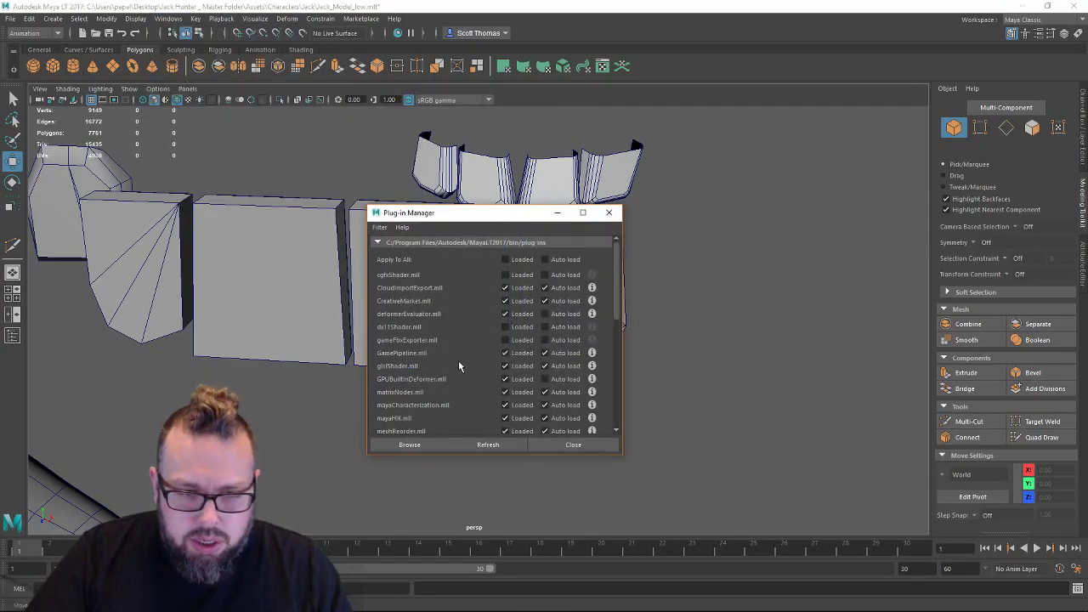
left_click(504, 340)
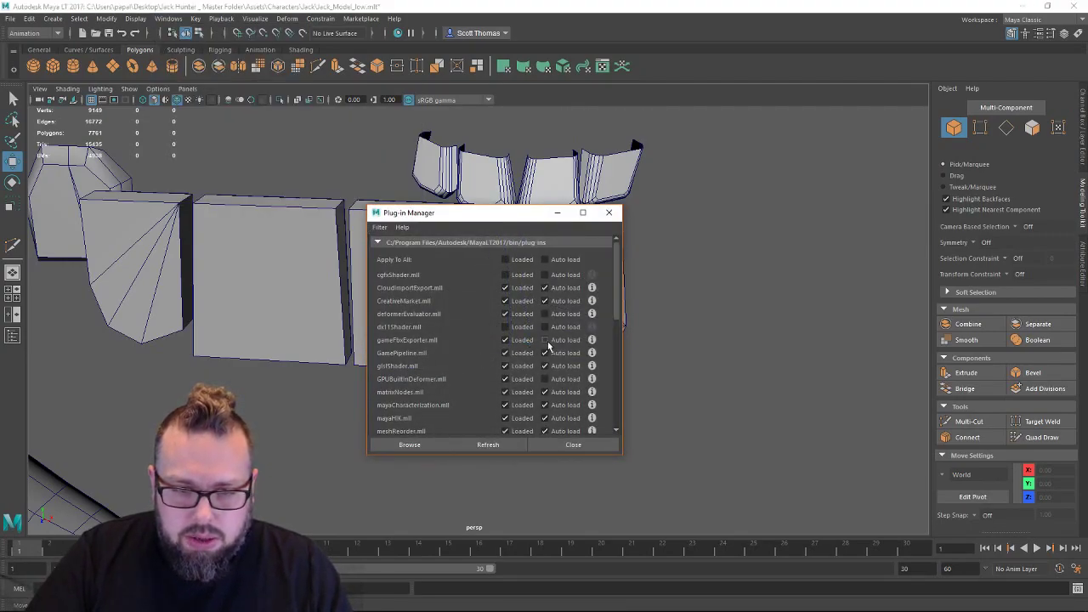
left_click(561, 446)
Open the Game Exporter, enlarge its window and expand its export settings.
left_click(11, 20)
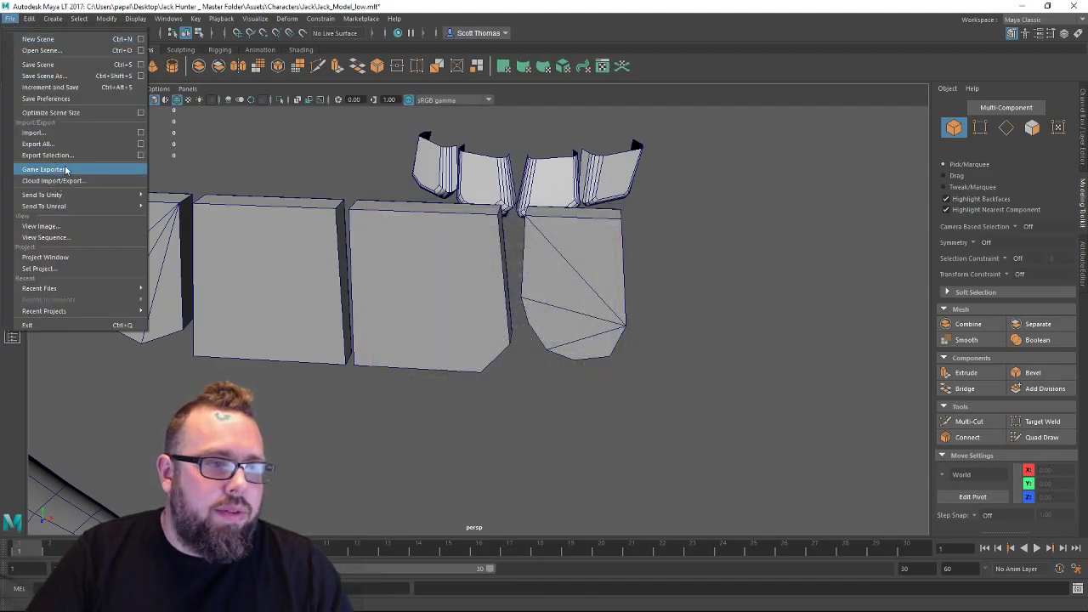
left_click(60, 165)
left_click_drag(450, 215, 430, 36)
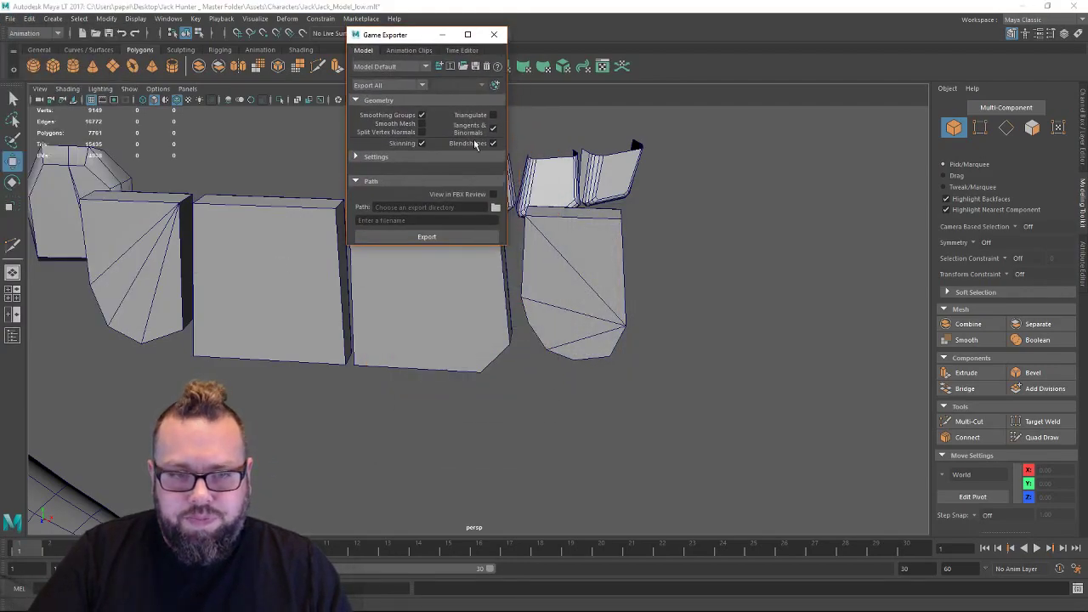
left_click_drag(504, 245, 643, 371)
left_click(356, 157)
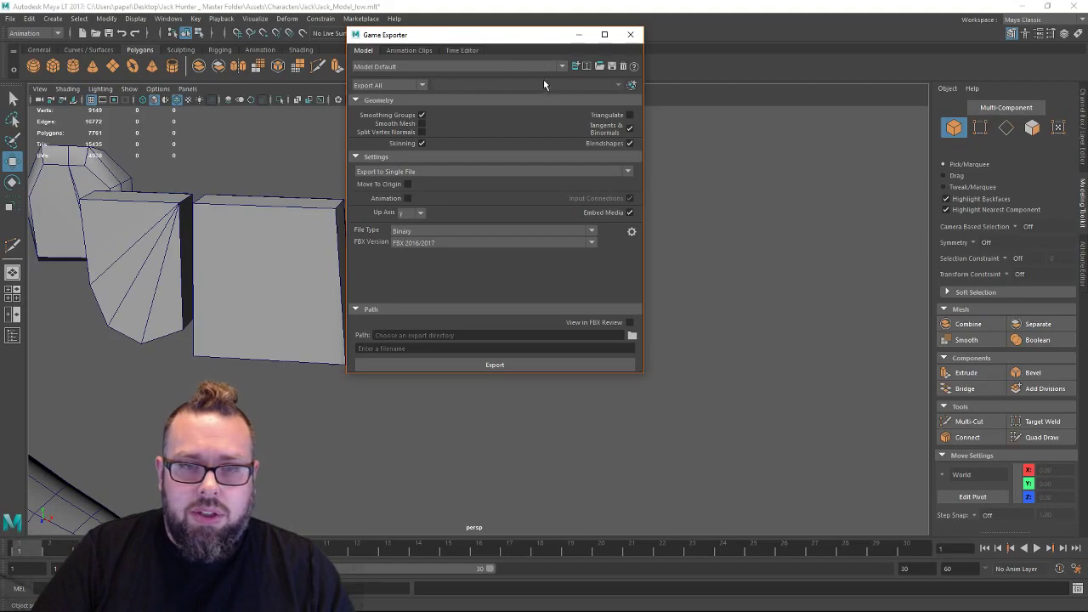
Set the export's FBX version to FBX 2014/2015 and close the Game Exporter.
left_click(572, 65)
key("Escape")
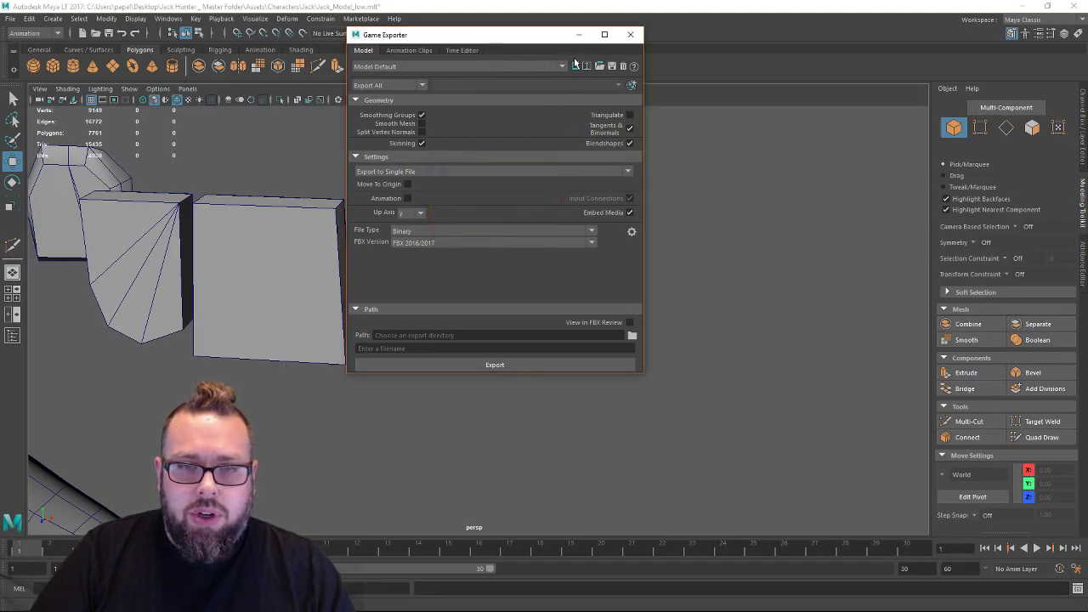
left_click(559, 67)
left_click(600, 99)
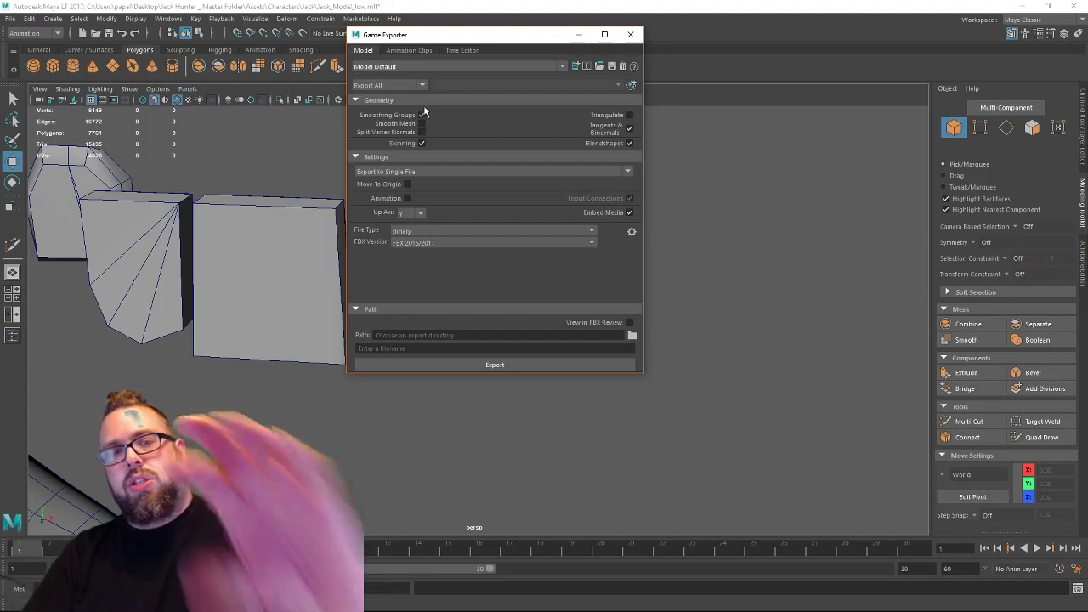
left_click(446, 243)
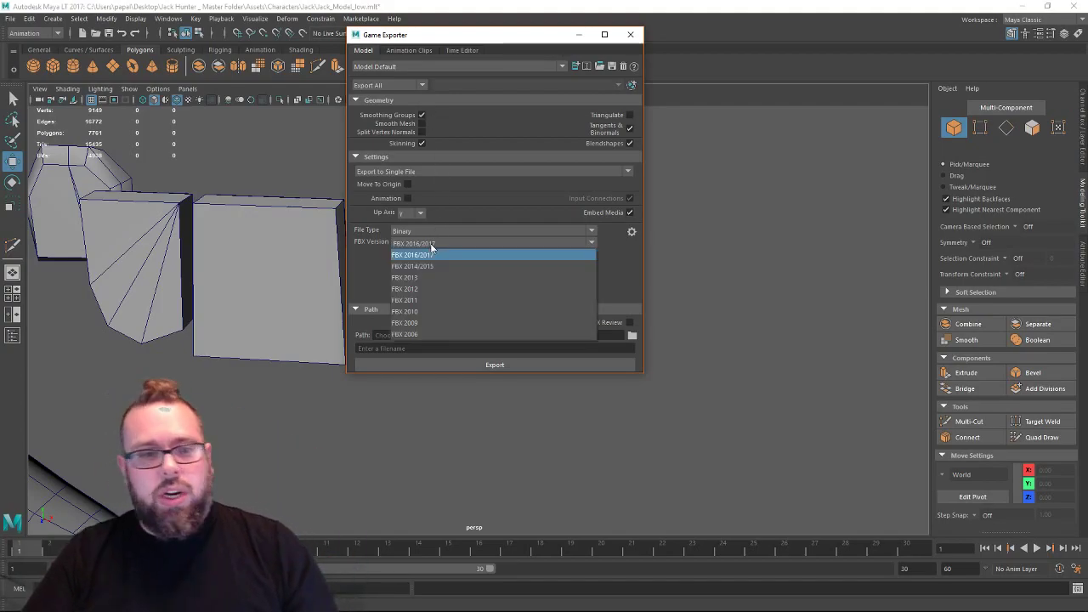
left_click(450, 265)
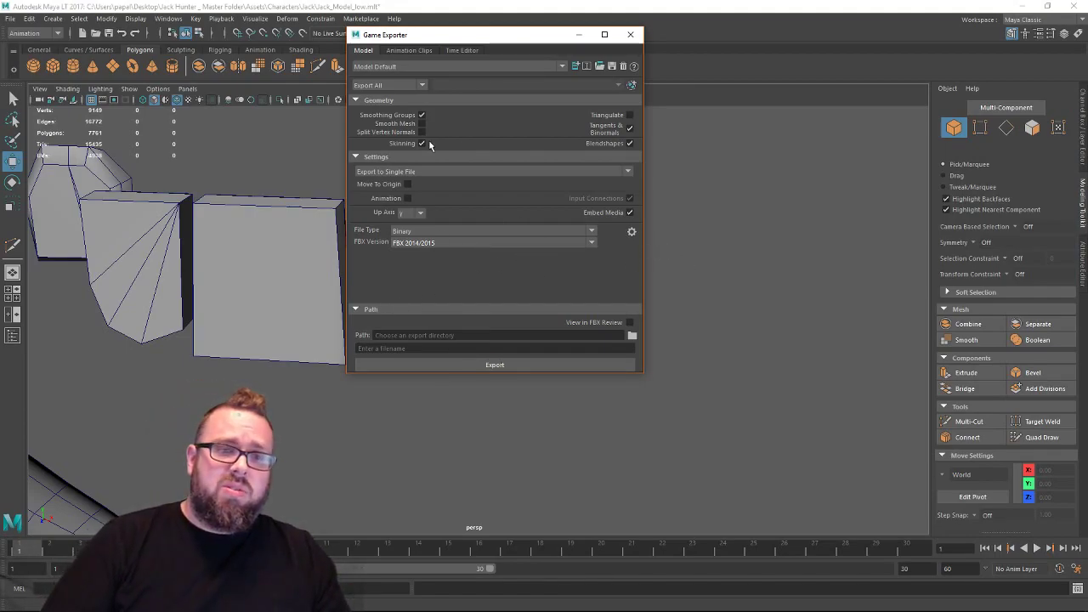
left_click(630, 35)
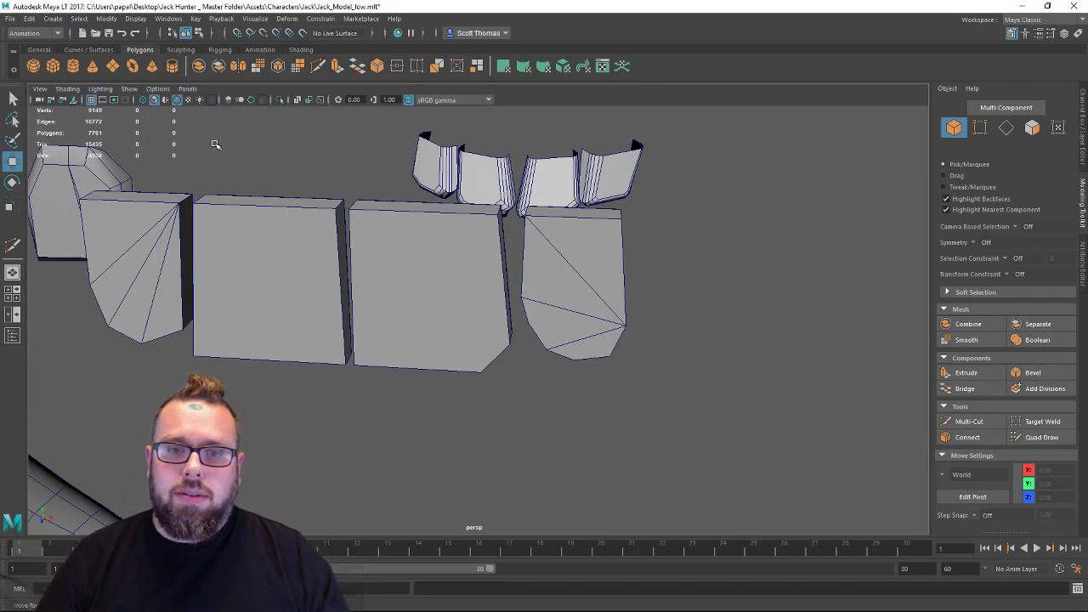
Cut an edge across the third plate's front face from the chamfer's lower vertex to the opposite upper corner.
left_click_drag(399, 223, 467, 329, "alt")
left_click_drag(581, 280, 524, 250, "alt")
key("ctrl+shift+x")
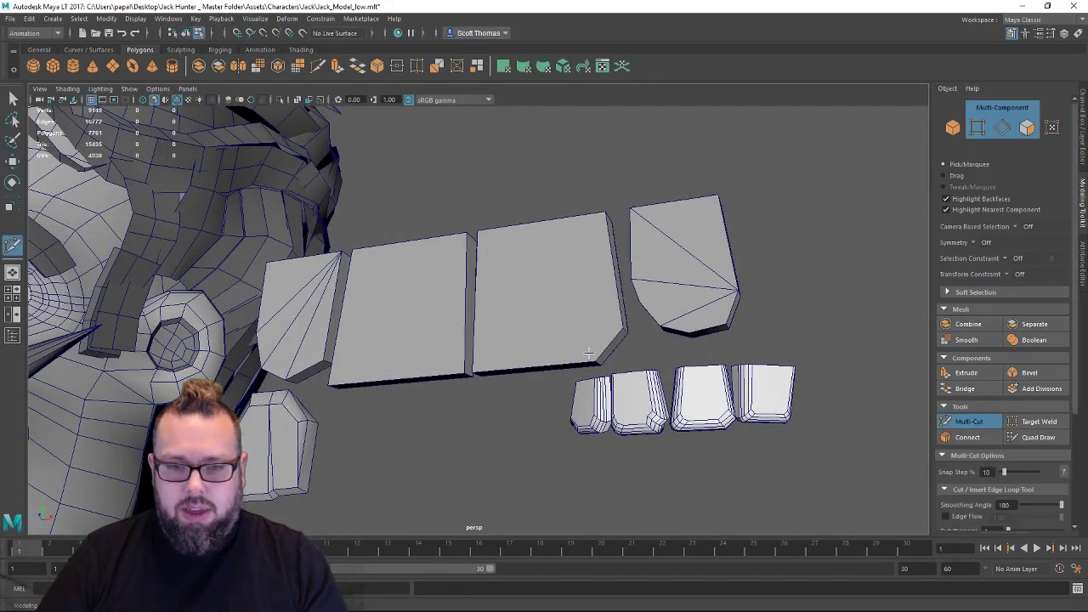
right_click_drag(570, 307, 573, 272, "shift")
key("w")
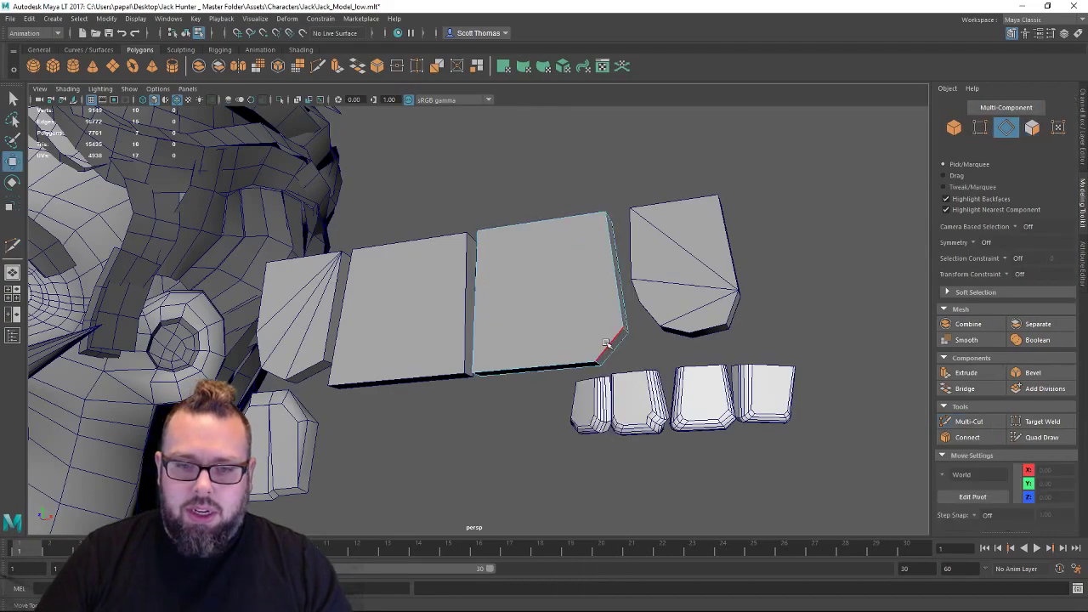
key("ctrl+shift+x")
left_click(600, 364)
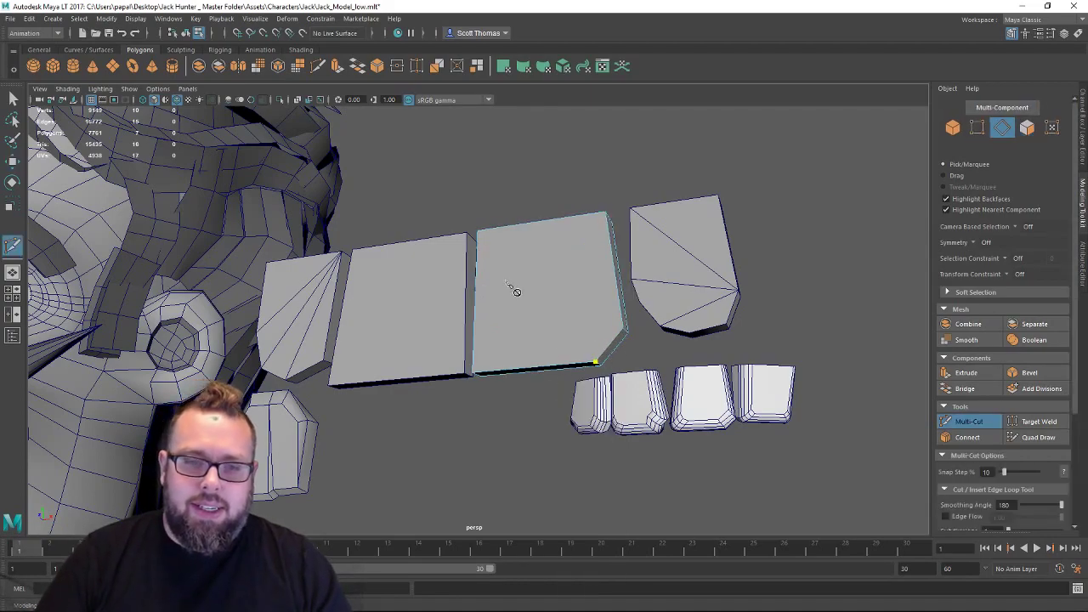
left_click(477, 230)
key("w")
left_click_drag(534, 294, 556, 303, "alt")
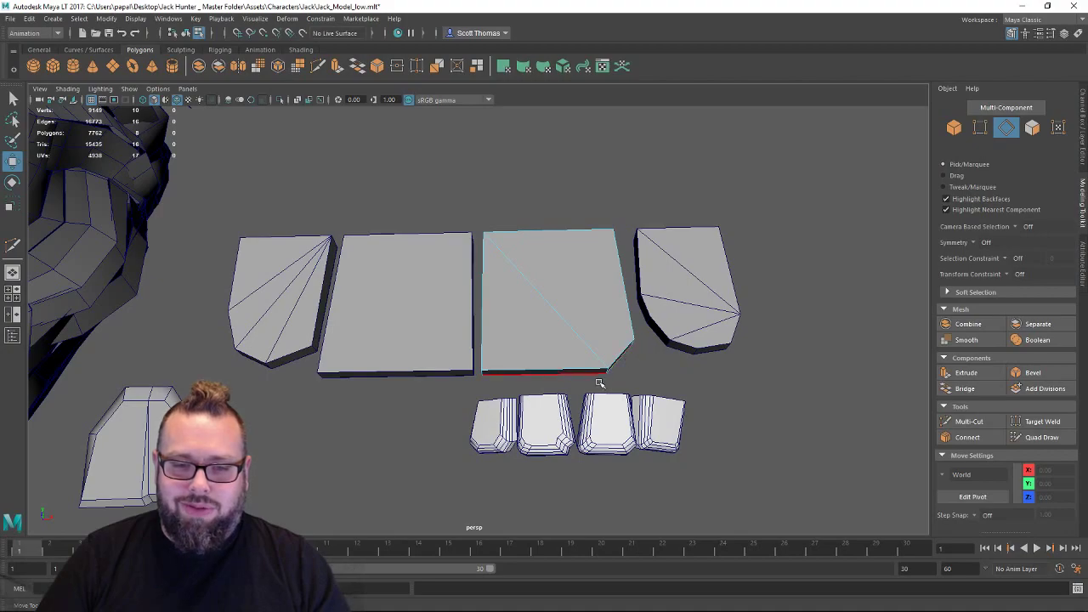
Cut a second edge on the third plate from the chamfer's upper vertex to the same upper corner and return to object mode.
left_click_drag(599, 384, 481, 328, "alt")
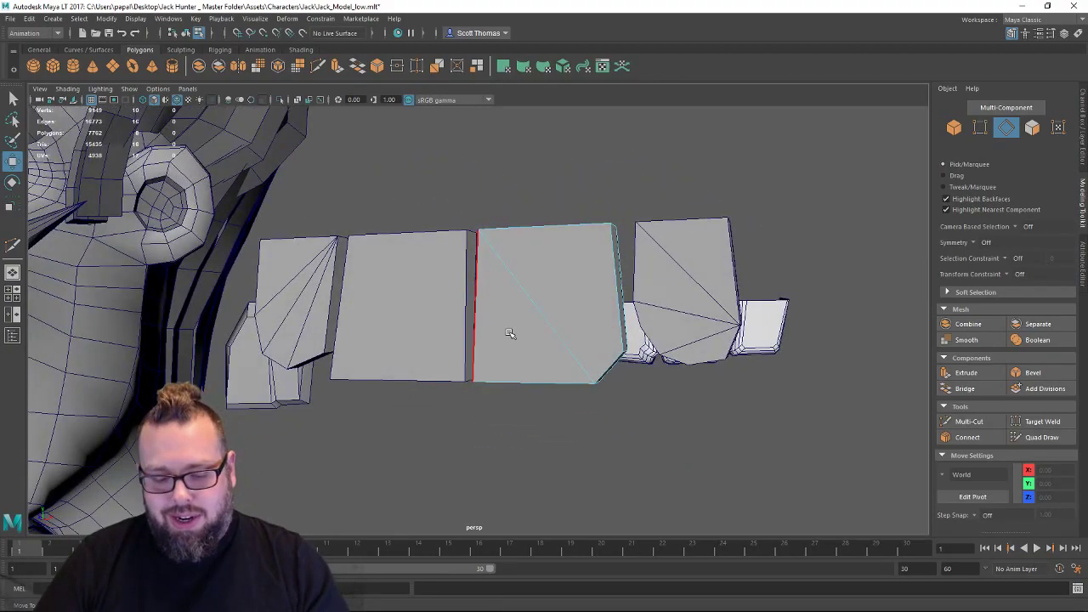
key("ctrl+shift+x")
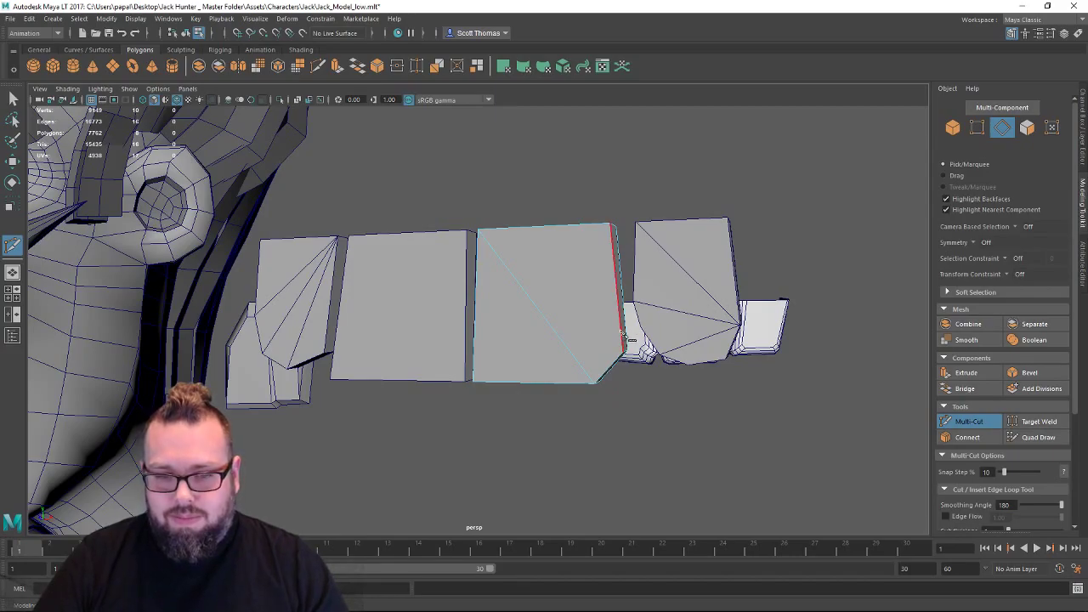
key("w")
left_click_drag(552, 287, 414, 239, "alt")
right_click_drag(441, 258, 500, 199)
right_click_drag(672, 272, 439, 287, "alt")
left_click_drag(439, 287, 437, 318, "alt")
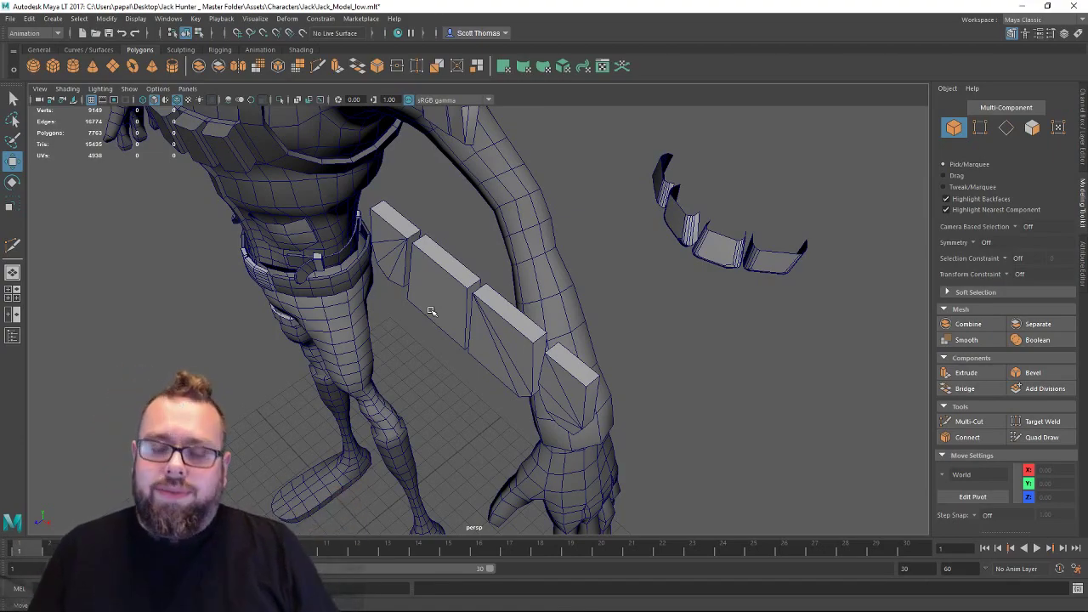
left_click_drag(431, 311, 573, 284, "alt")
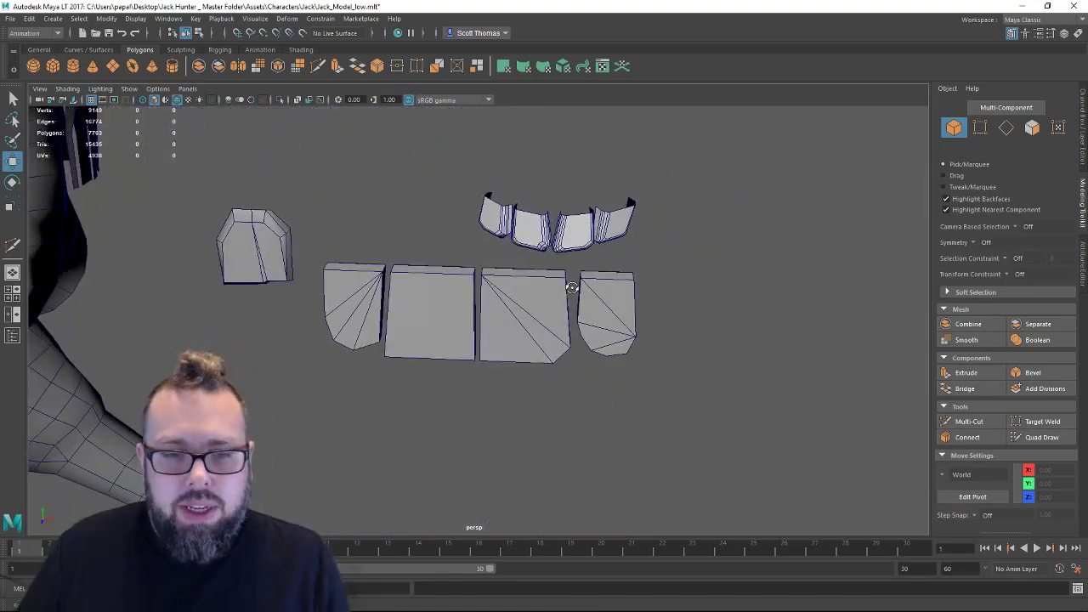
right_click_drag(504, 306, 622, 349, "alt")
left_click_drag(595, 348, 535, 328, "alt")
left_click_drag(484, 354, 399, 341, "alt")
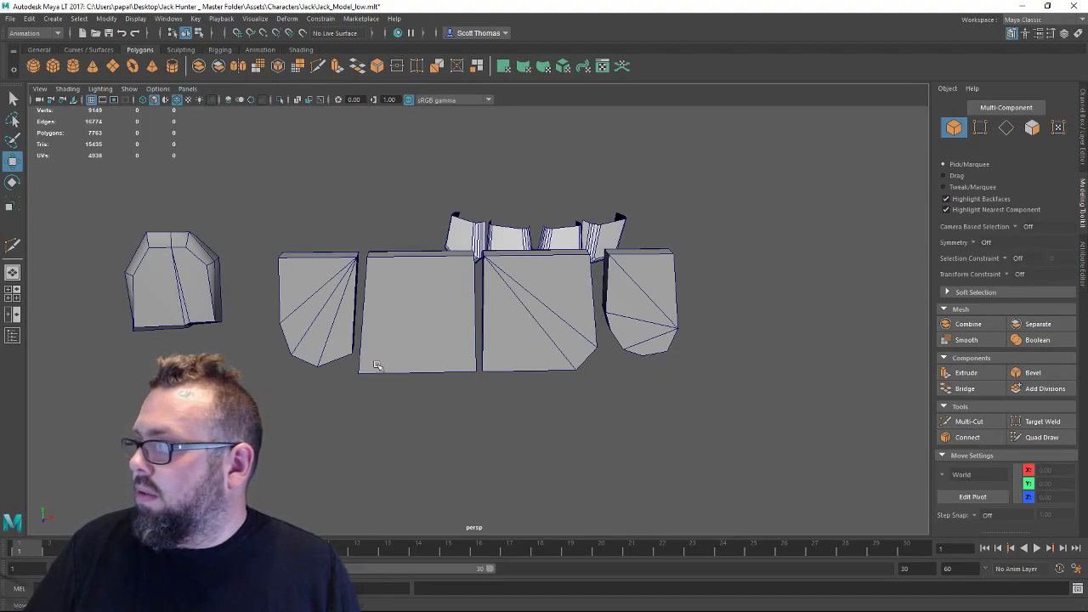
Duplicate the uncut square plate and move the copy along X to 15.80, beyond the leftmost plate.
left_click_drag(377, 366, 431, 368, "alt")
left_click(406, 375)
left_click(418, 370)
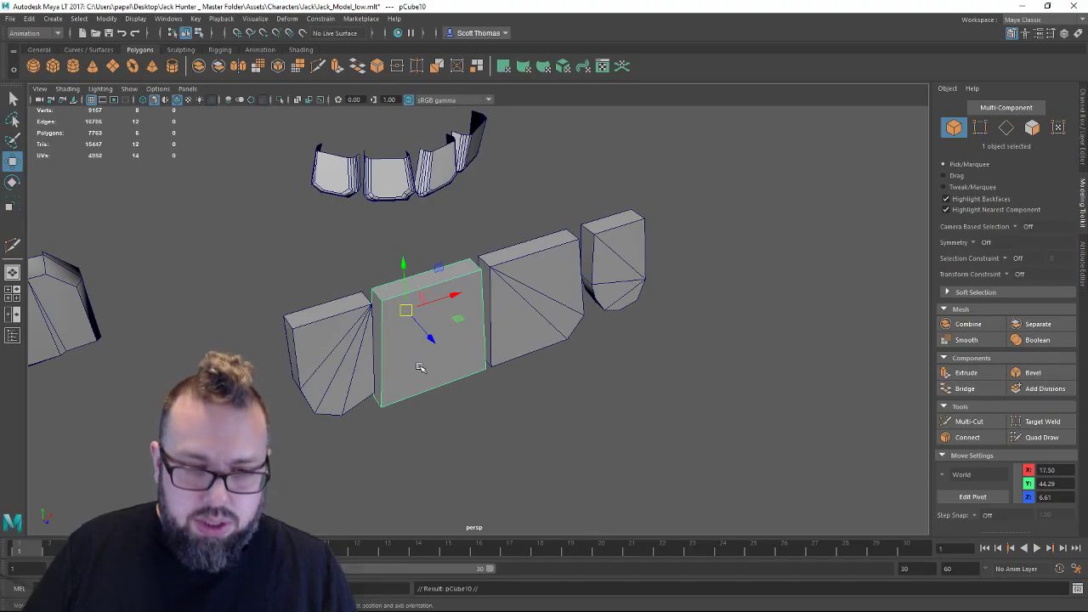
key("e")
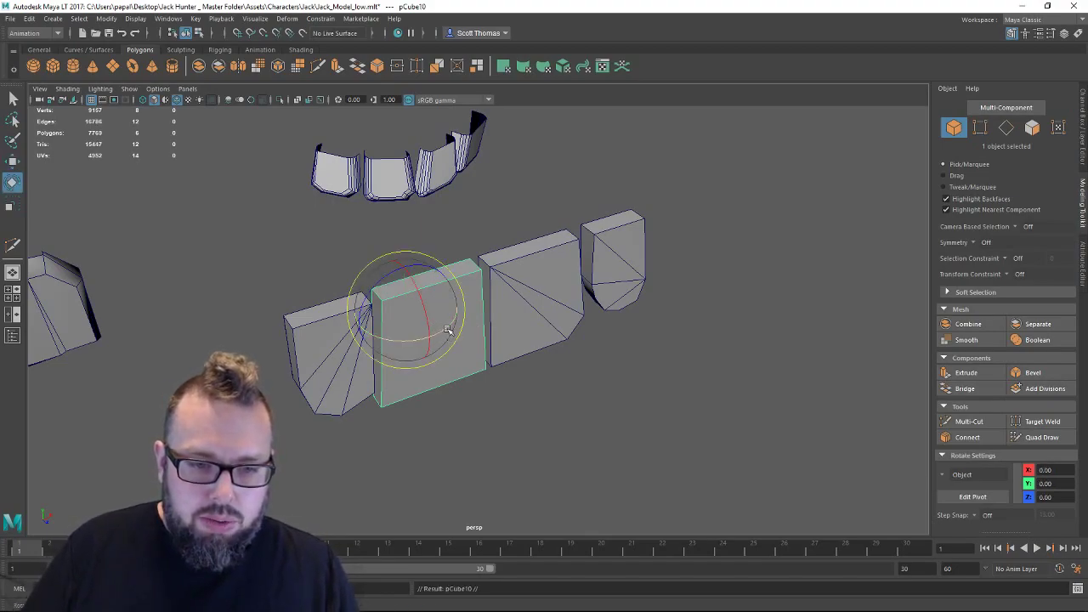
left_click_drag(447, 329, 246, 355)
key("w")
key("ctrl+z")
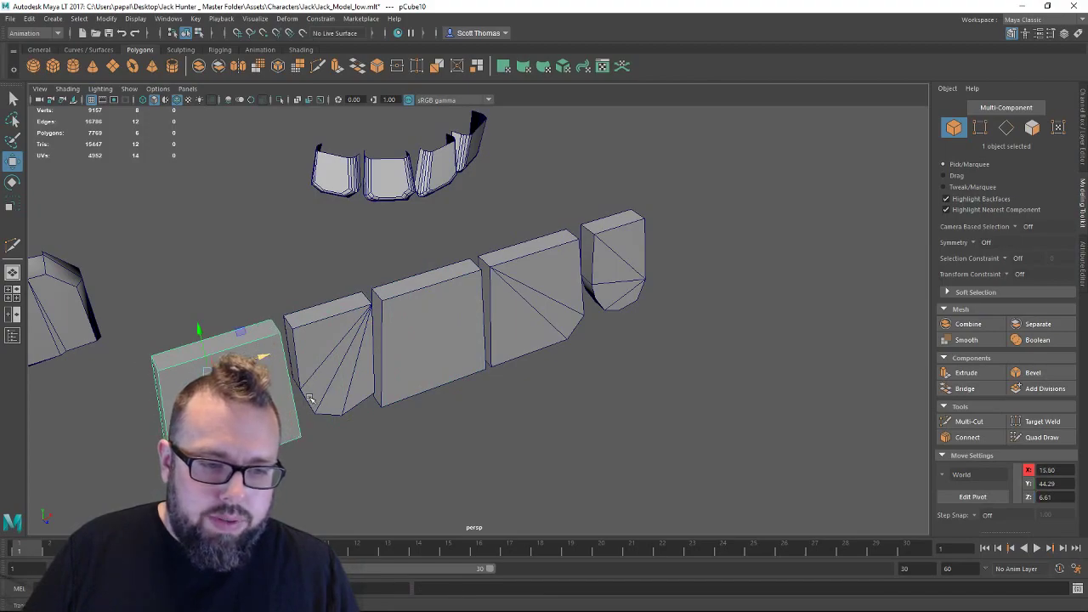
Slice the copied plate vertically through its middle with the Multi-Cut tool.
left_click_drag(309, 398, 282, 371, "alt")
middle_click_drag(282, 372, 418, 358, "alt")
mouse_move(345, 344)
left_mouse_down("alt")
mouse_move(339, 332)
mouse_move(425, 372)
mouse_move(350, 344)
left_mouse_up("alt")
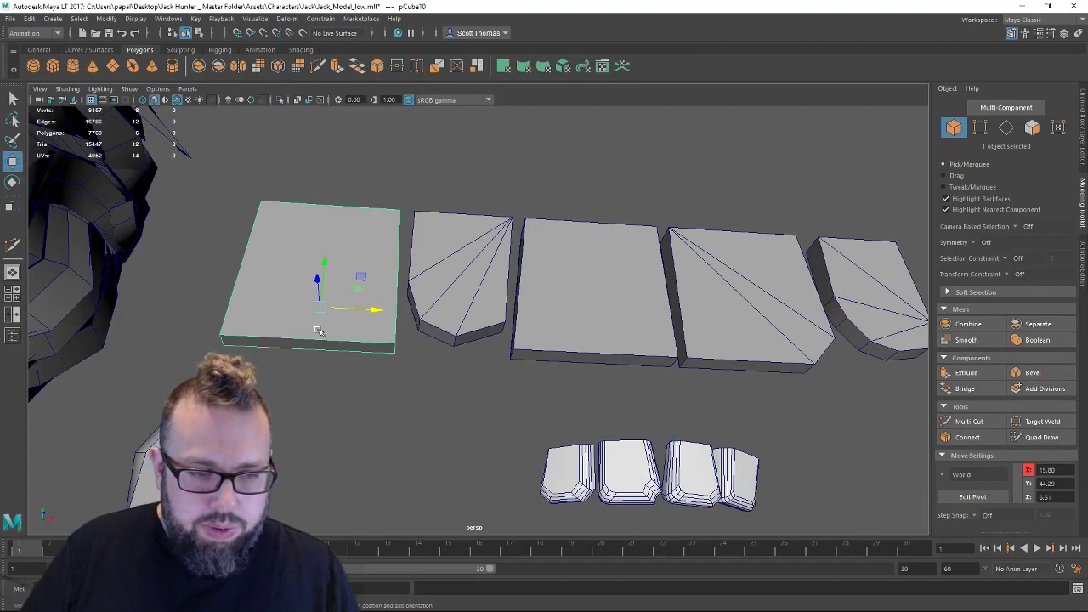
right_click_drag(308, 324, 231, 328, "shift")
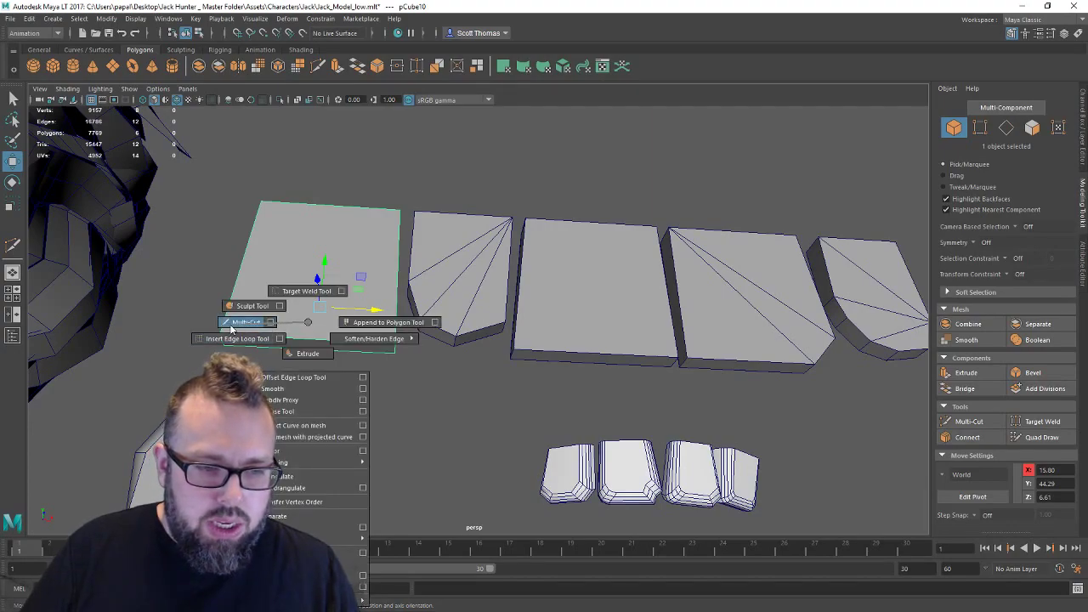
right_click_drag(231, 328, 231, 328, "shift")
left_click_drag(285, 354, 286, 390, "alt")
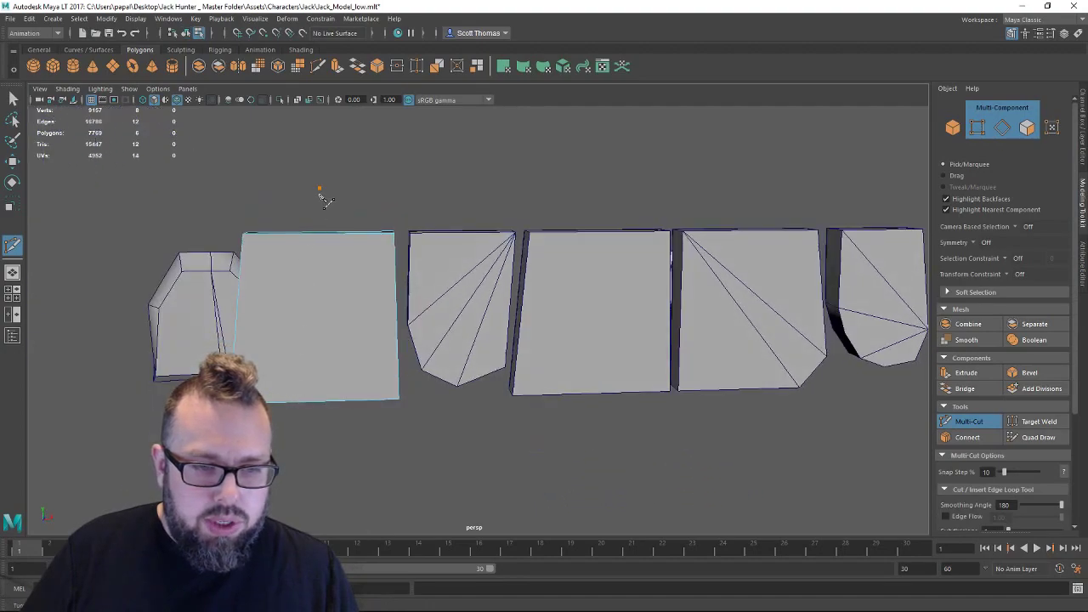
key("w")
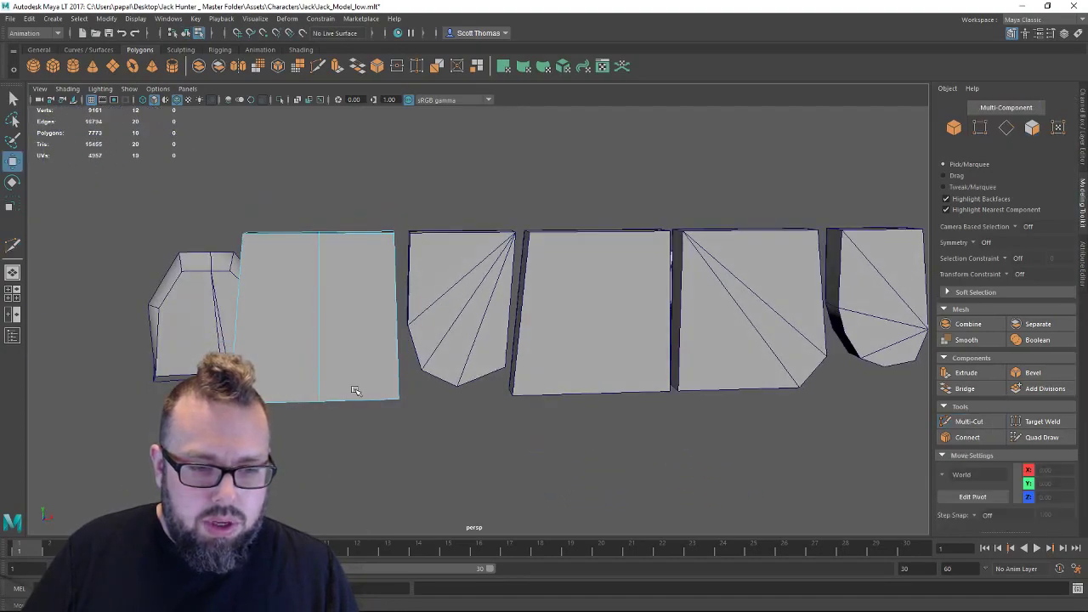
Raise the copied plate's bottom corner vertices and scale them inward along X to give it a tapered, pointed bottom.
left_click_drag(352, 388, 359, 347, "alt")
right_click_drag(358, 289, 278, 300)
left_click_drag(206, 330, 255, 374)
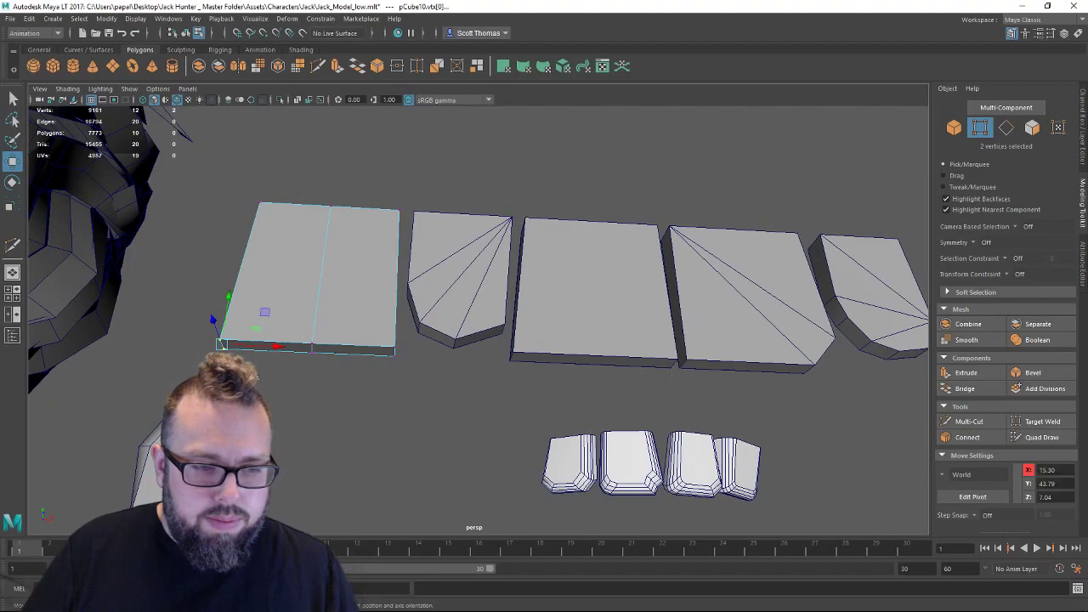
left_click_drag(409, 340, 375, 380, "shift")
left_click_drag(318, 303, 327, 274)
key("r")
left_click_drag(361, 322, 344, 328)
left_click_drag(363, 374, 372, 428, "alt")
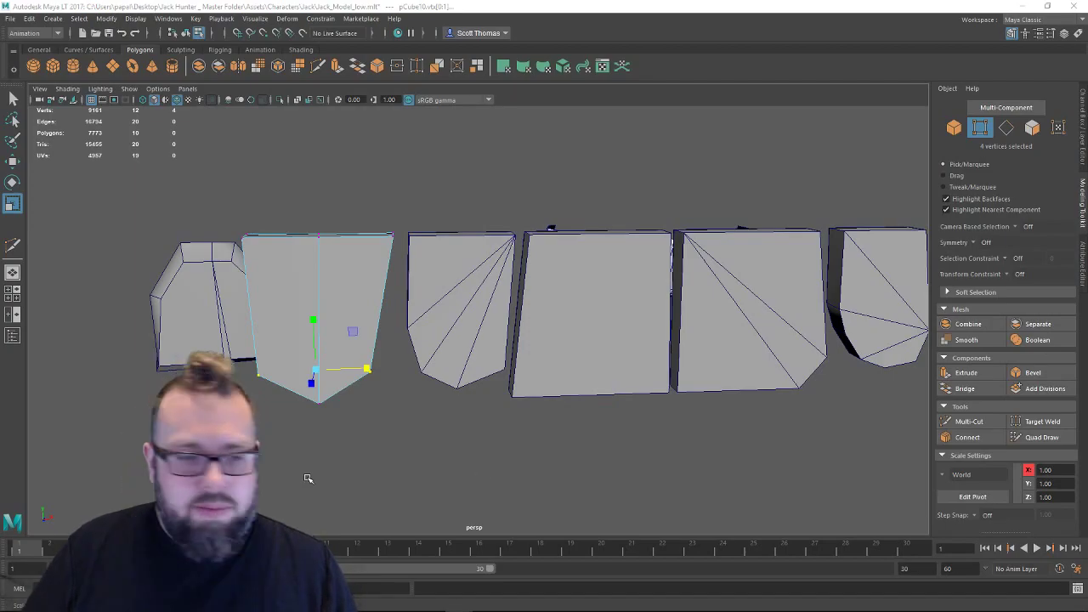
Pull the copied plate's top centre front vertex forward so the front face forms a central ridge.
left_click_drag(306, 476, 340, 320, "alt")
left_click(441, 307)
key("w")
left_click_drag(340, 320, 360, 257, "alt")
right_click_drag(361, 258, 518, 323, "alt")
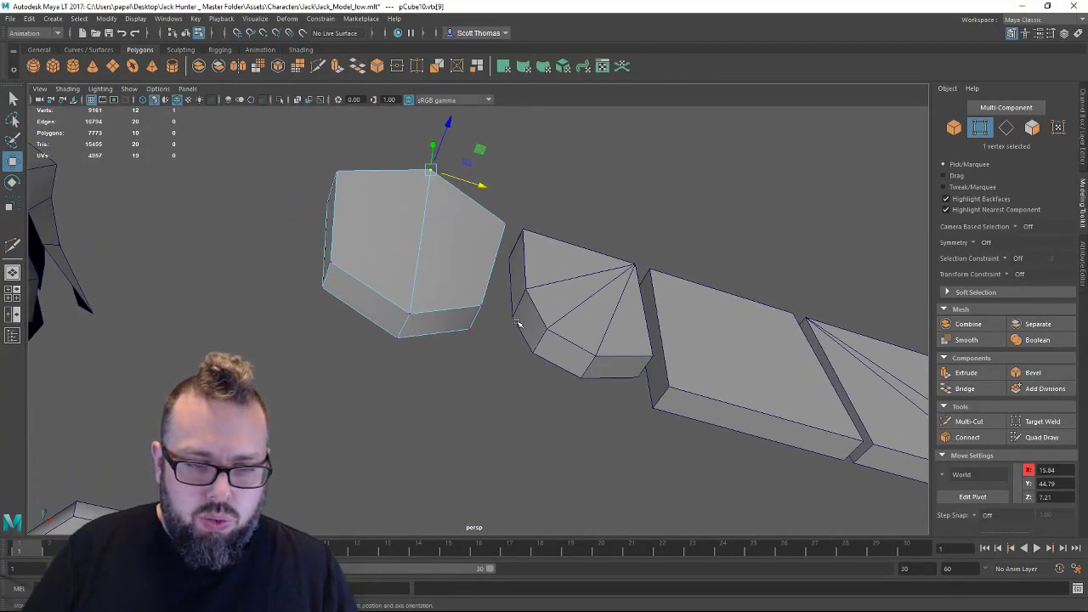
Try to collapse the pointed plate's bottom centre edge into a single vertex.
right_click_drag(399, 287, 404, 260)
left_click(403, 327)
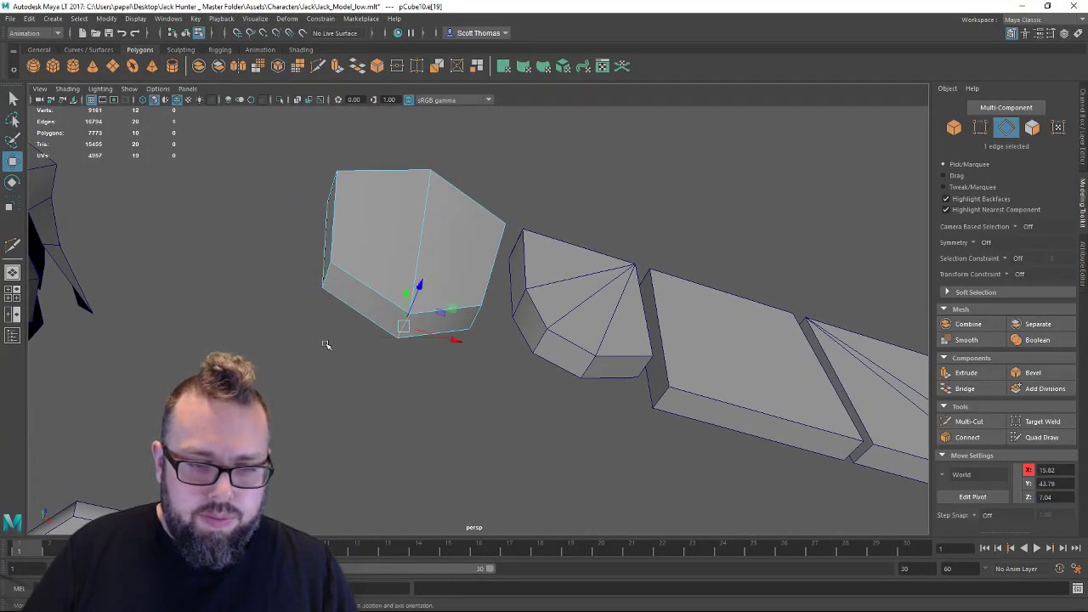
right_click_drag(317, 344, 388, 287, "shift")
mouse_move(389, 355)
left_mouse_down("alt")
mouse_move(267, 403)
mouse_move(267, 364)
mouse_move(352, 341)
mouse_move(355, 377)
mouse_move(385, 340)
left_mouse_up("alt")
left_click(408, 332)
left_click(321, 432, "shift")
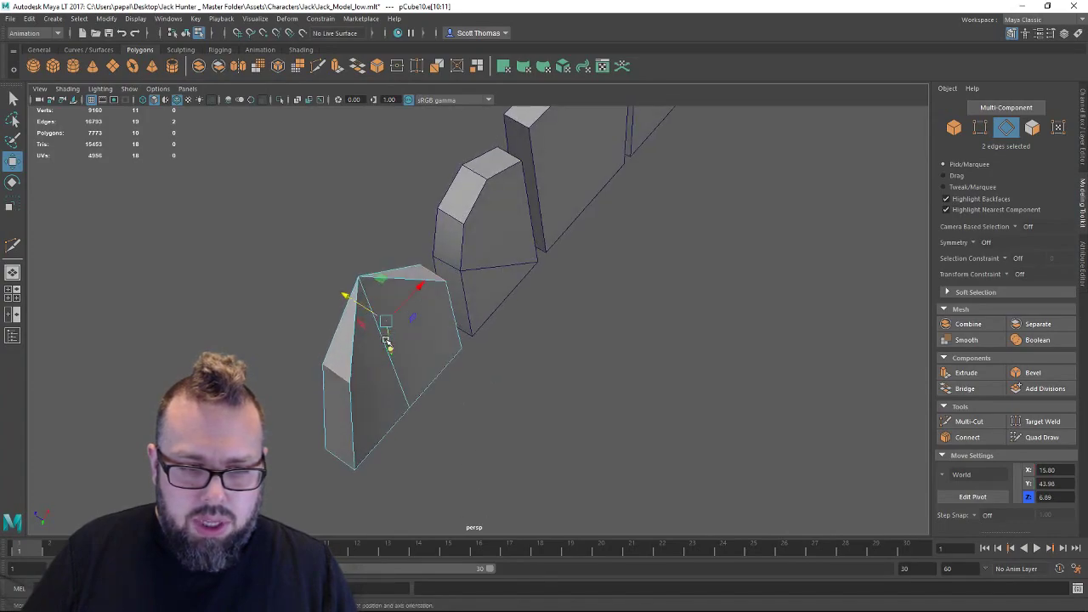
key("ctrl+z")
key("ctrl+z")
key("ctrl+z")
key("ctrl+z")
Scale the pointed plate's bottom centre edge shorter in depth and adjust the two bottom corner edges likewise.
left_click_drag(384, 388, 378, 373, "alt")
key("r")
left_click(319, 355)
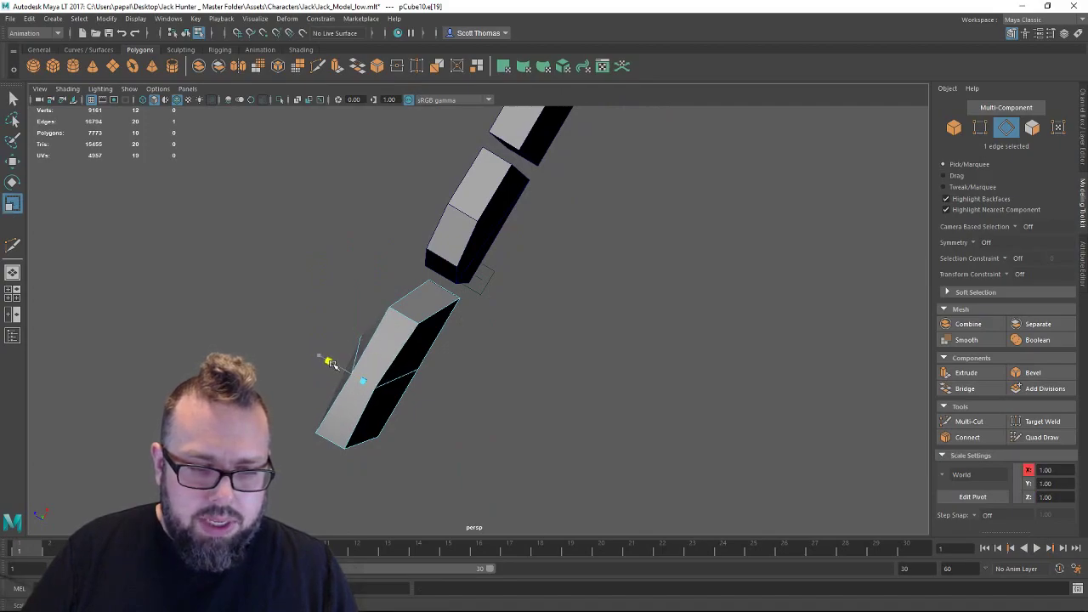
left_click(414, 316)
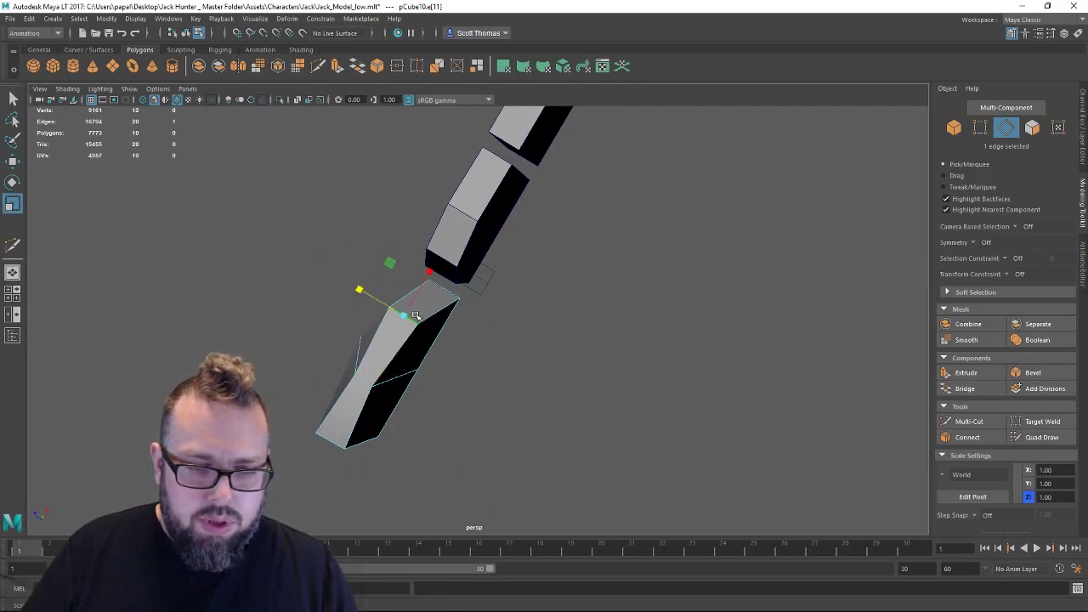
left_click(332, 441, "shift")
key("w")
Raise the pointed plate's bottom centre front vertex to Y 43.89 to start a bevel along the tip.
left_click_drag(322, 353, 509, 440)
key("q")
right_click_drag(401, 288, 369, 357)
left_click(391, 403)
key("w")
left_click_drag(393, 355, 394, 328)
mouse_move(420, 387)
left_mouse_down("alt")
mouse_move(455, 401)
mouse_move(433, 400)
left_mouse_up("alt")
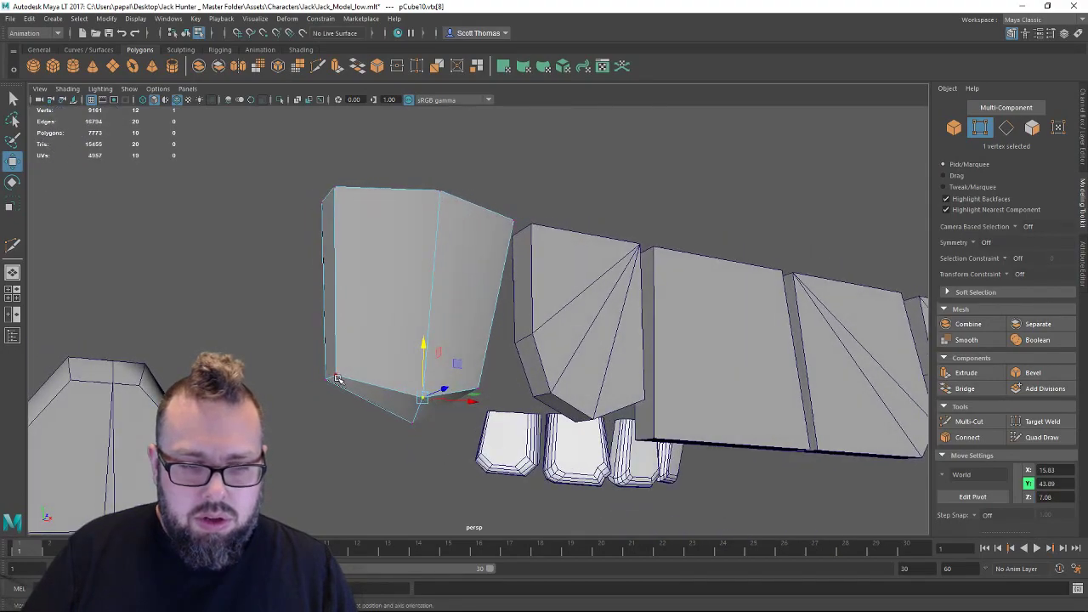
Scale the pointed plate's two lower front corner vertices inward, raise them to Y 44.06 and return to object mode.
left_click_drag(337, 379, 414, 336, "alt")
left_click(437, 389, "shift")
key("r")
key("w")
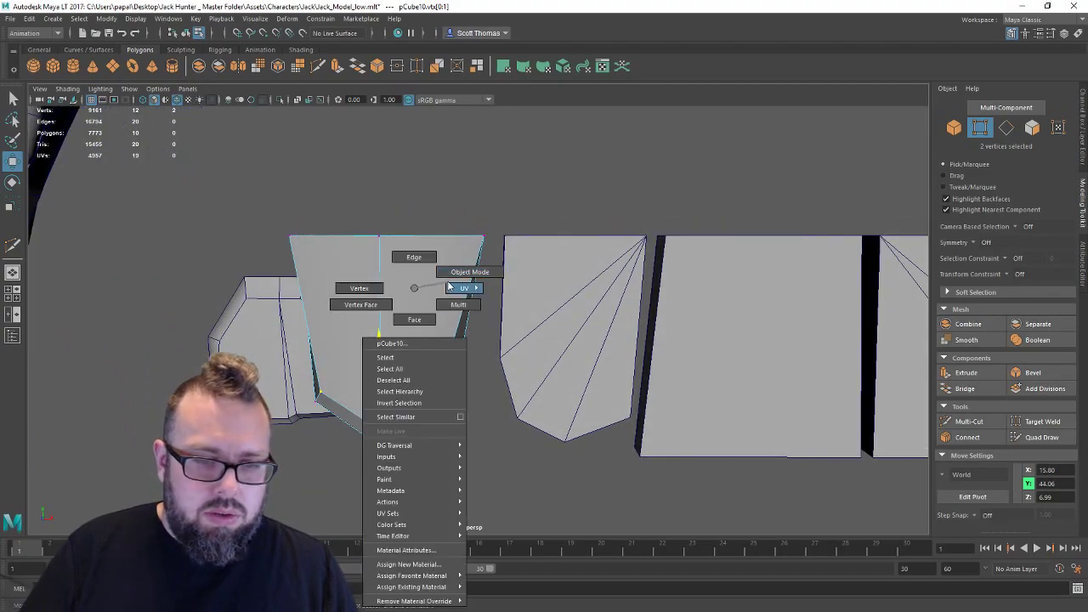
right_click_drag(464, 253, 502, 222)
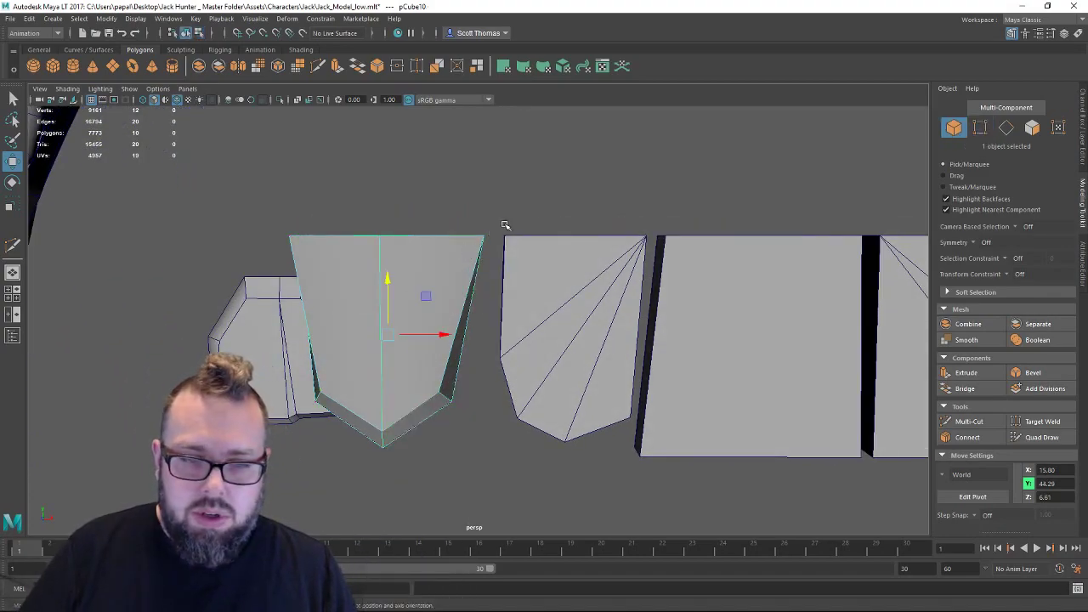
left_click(534, 205)
Scale the pointed plate's two upper front corner vertices inward along X to bevel its sides, and return to object mode.
mouse_move(445, 296)
left_mouse_down("alt")
mouse_move(447, 319)
mouse_move(457, 302)
left_mouse_up("alt")
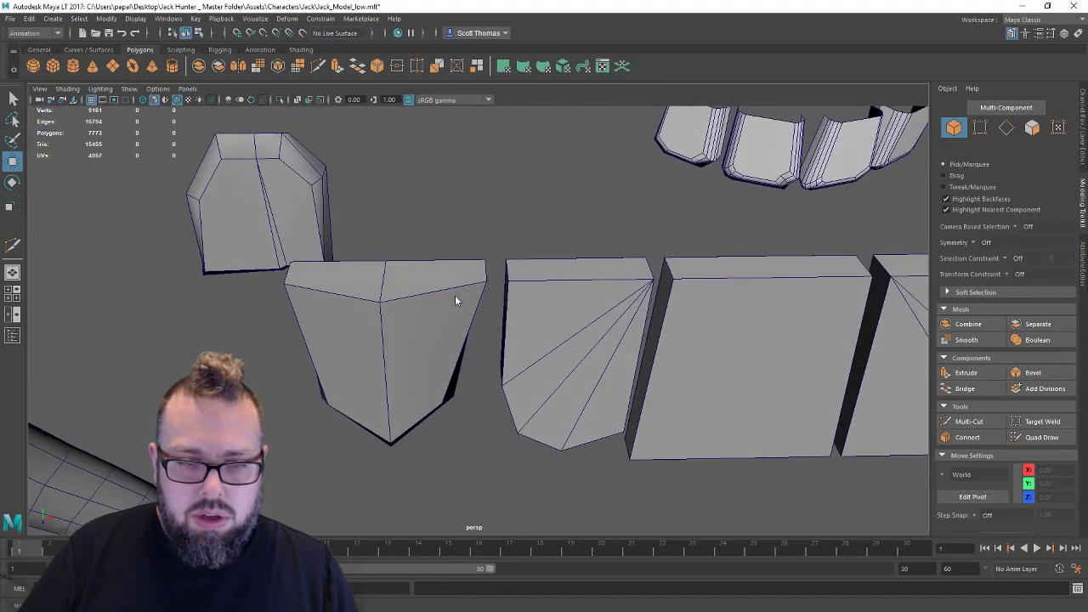
right_click_drag(456, 299, 407, 283)
left_click(284, 283)
left_click(468, 282, "shift")
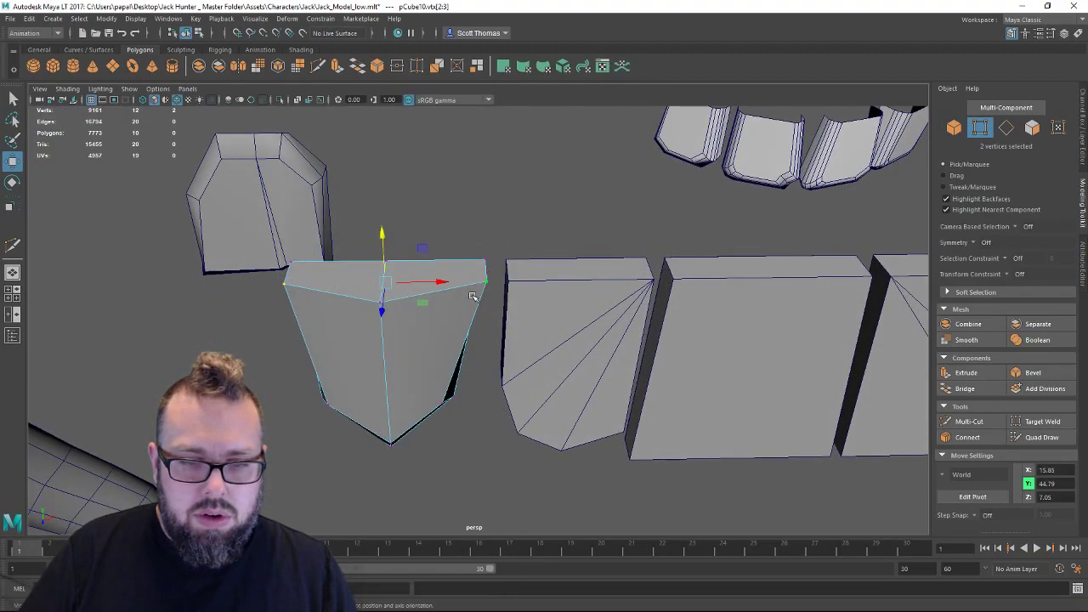
key("r")
left_click_drag(437, 281, 422, 283)
key("w")
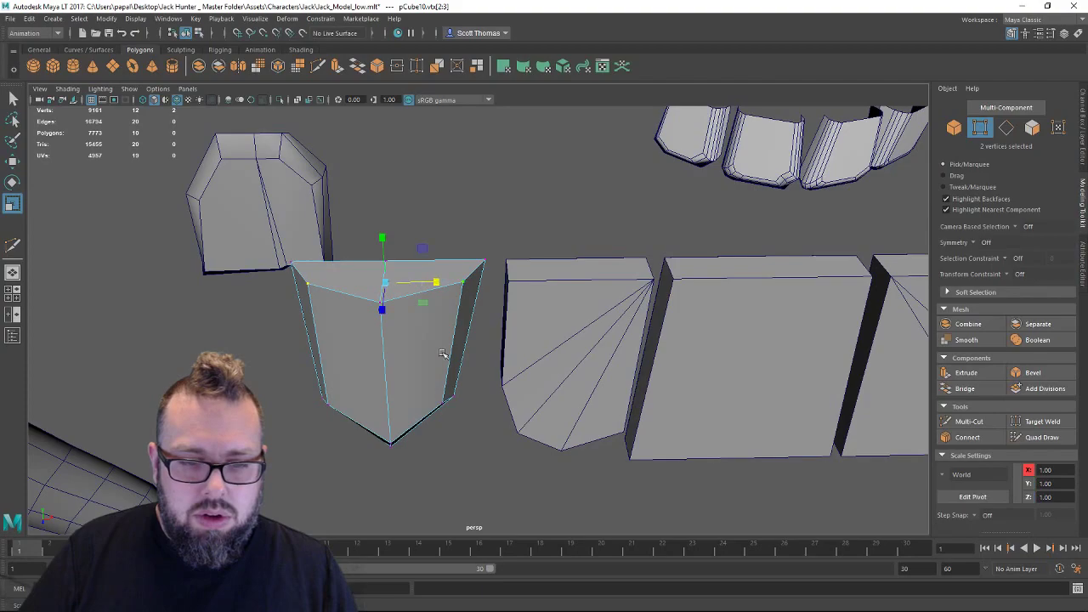
left_click_drag(439, 359, 424, 328, "alt")
right_click_drag(397, 287, 446, 272)
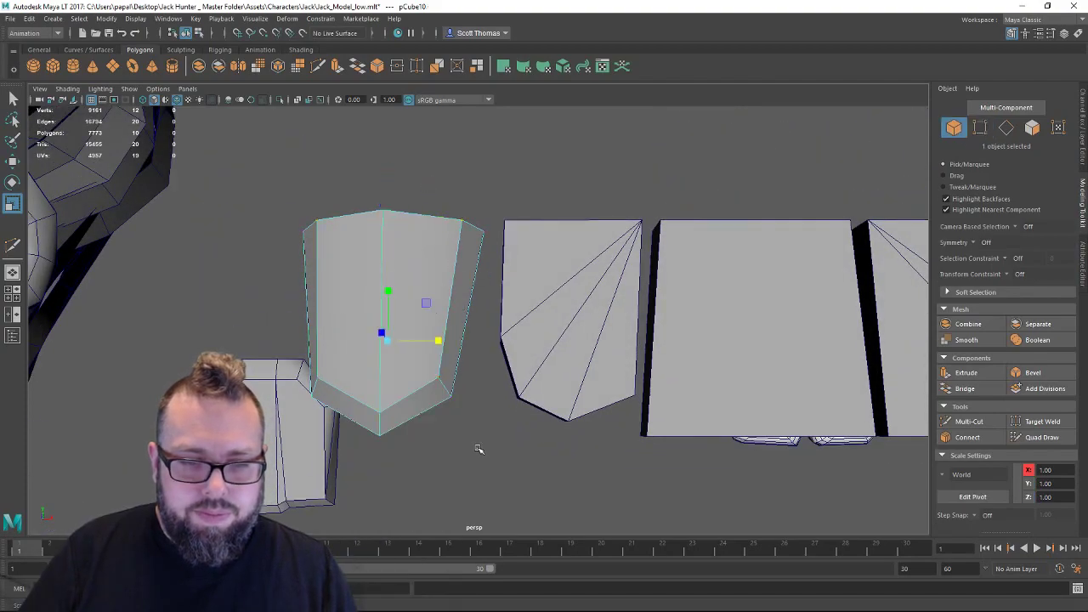
Freeze the transforms of the rounded plate at the far end of the row and mirror it by setting Scale X to -1.
left_click(479, 448)
right_click_drag(478, 447, 328, 400, "alt")
left_click_drag(328, 401, 455, 419, "alt")
middle_click_drag(554, 379, 423, 381, "alt")
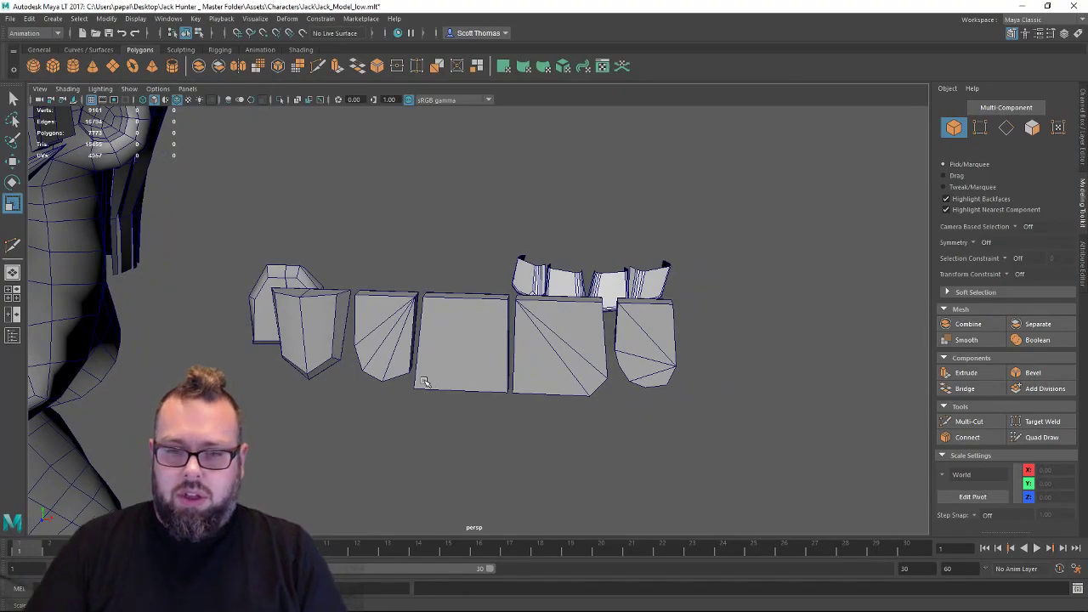
left_click(659, 334)
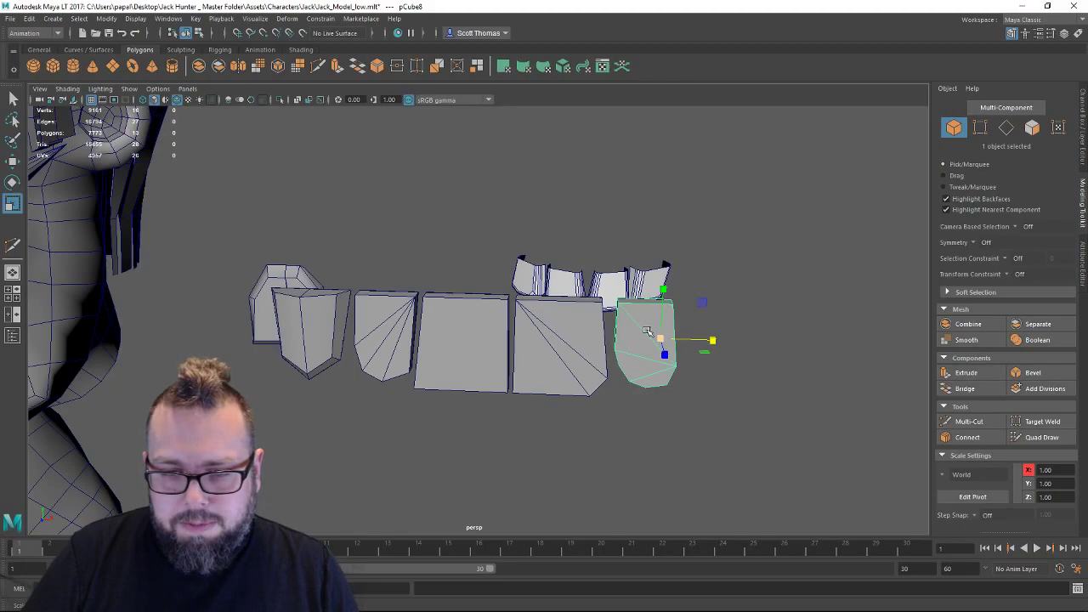
left_click(1083, 110)
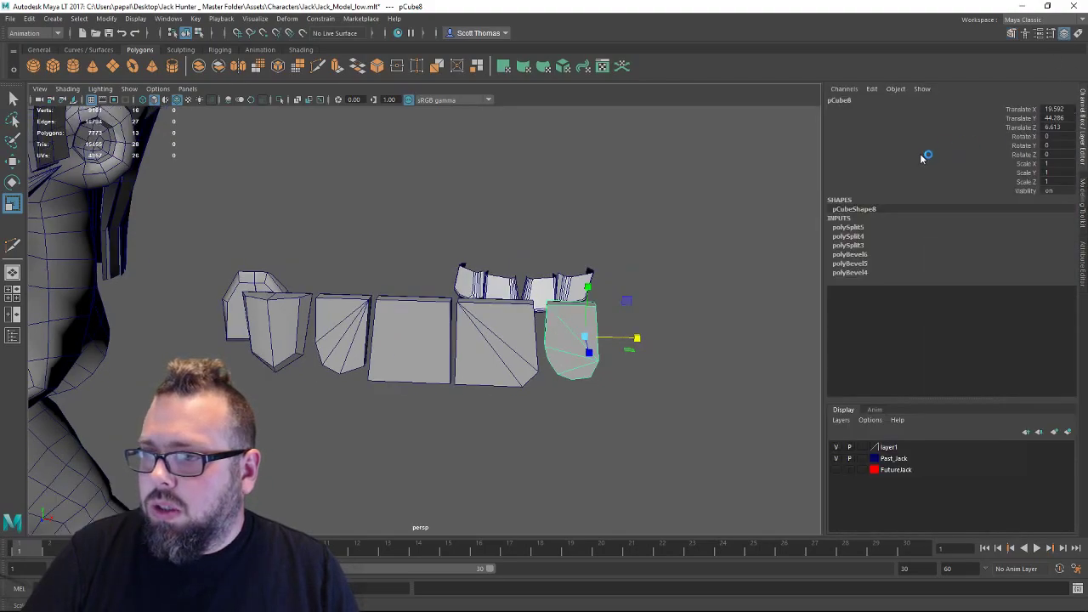
left_click(106, 18)
left_click(162, 72)
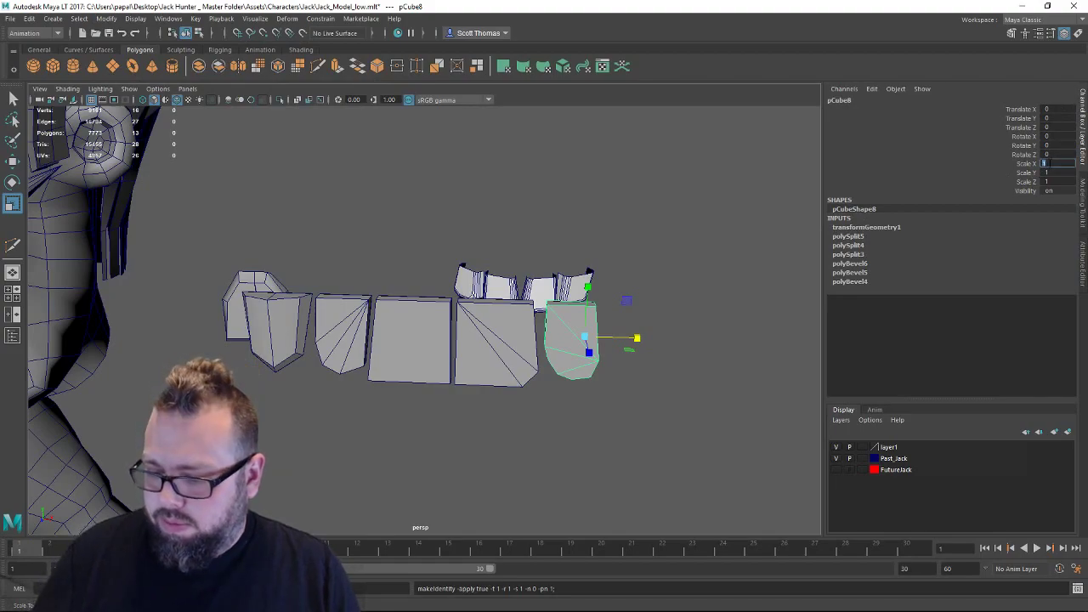
key("Return")
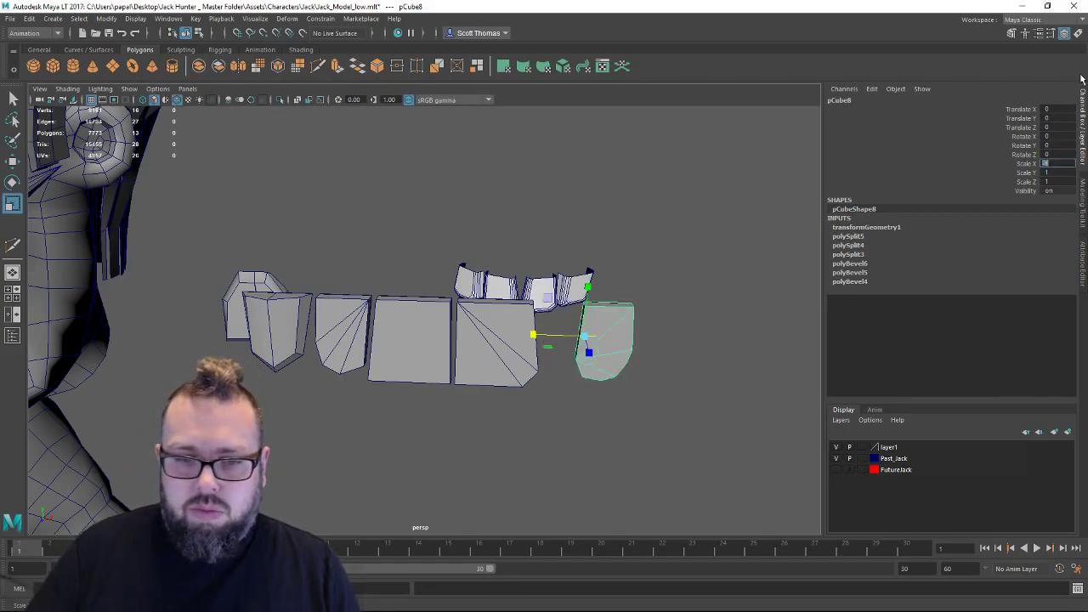
Shift the mirrored rounded plate to Translate X -0.384 and nudge its upper corner vertices slightly along X.
key("w")
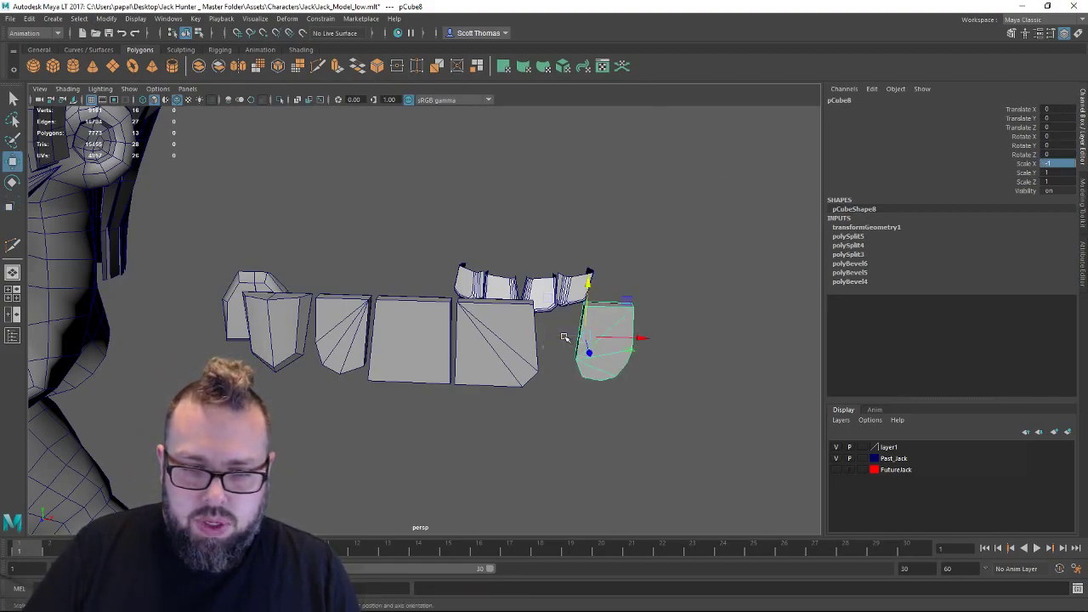
left_click_drag(605, 337, 628, 335)
right_click_drag(577, 289, 577, 306)
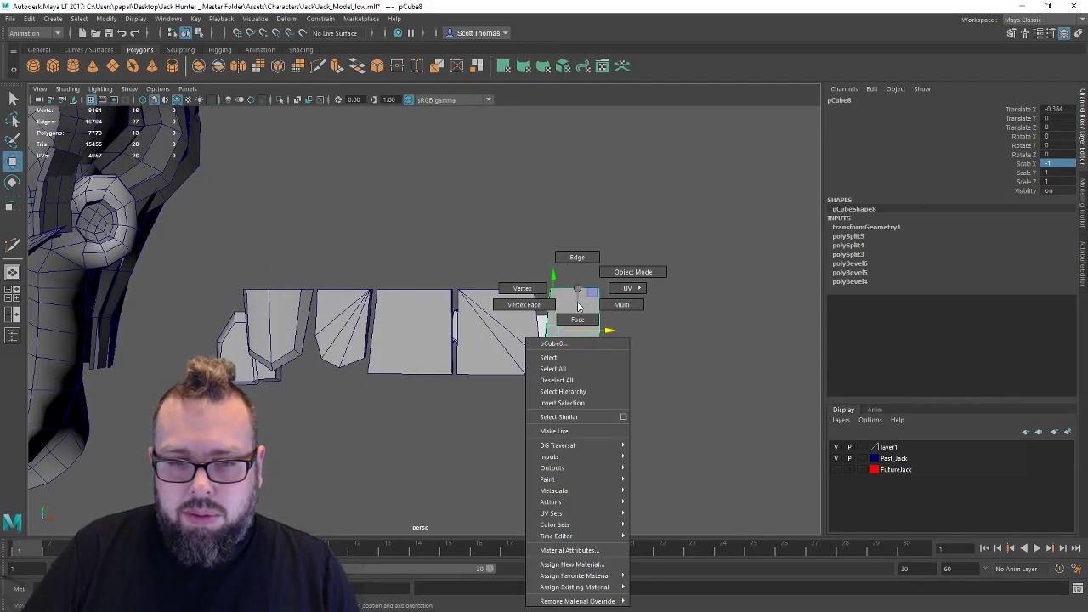
left_click(521, 289)
left_click_drag(634, 263, 549, 309)
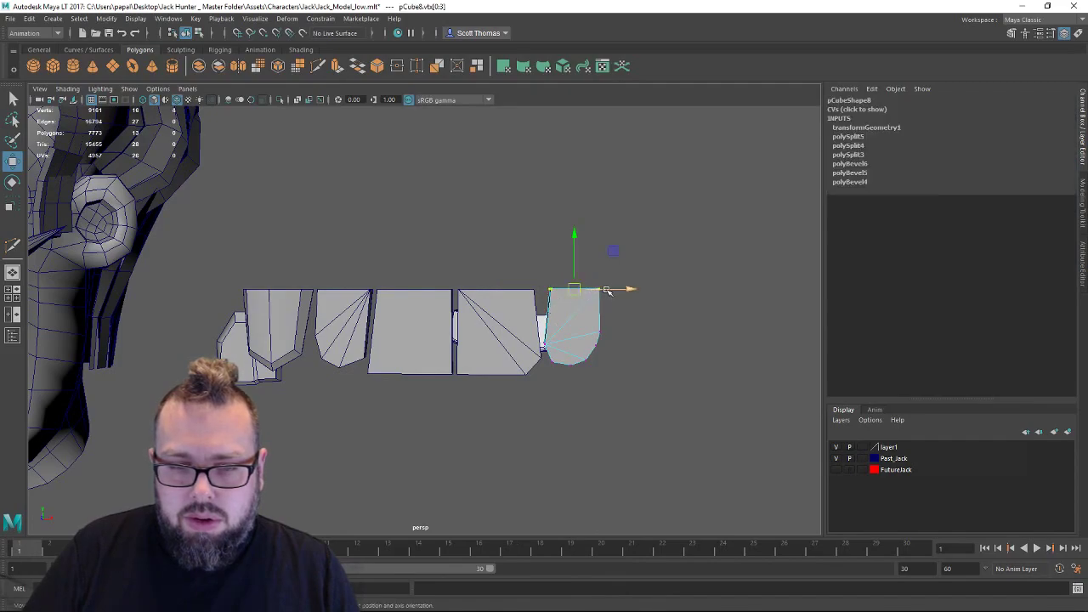
left_click_drag(607, 290, 603, 290)
left_click(549, 323)
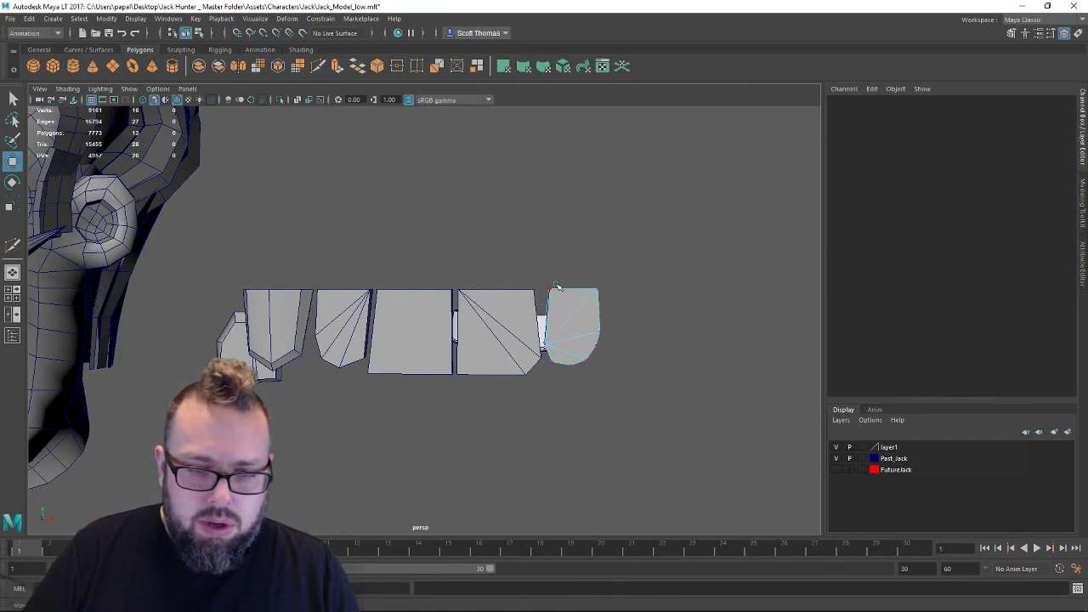
Move the upper corner vertices of the fan-cut plate beside the pointed one inward along X, narrowing its top edge.
left_click(387, 305)
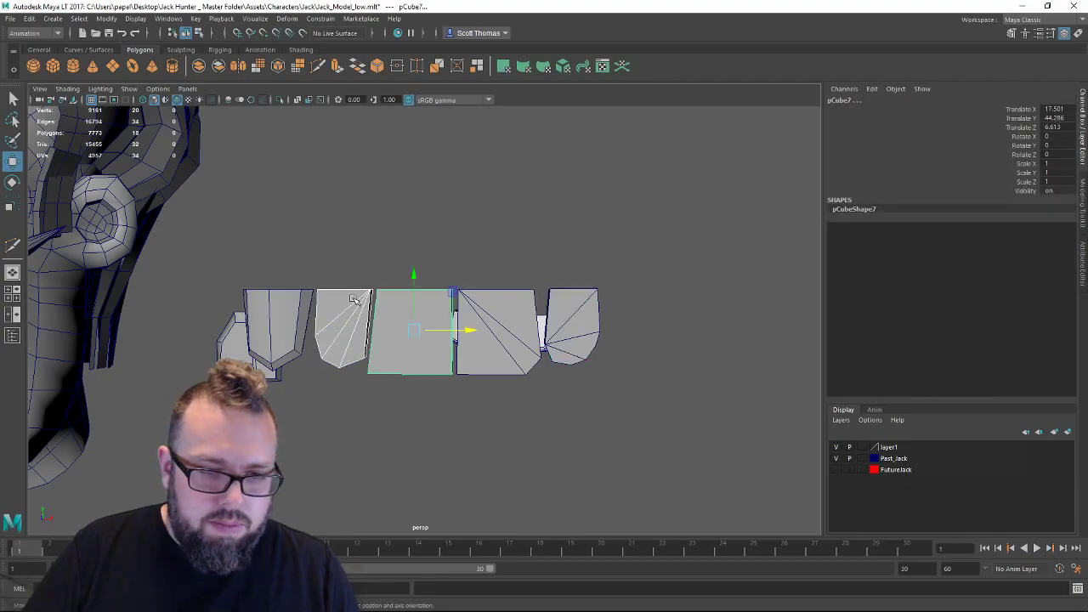
right_click_drag(355, 299, 293, 287)
left_click_drag(340, 262, 388, 296)
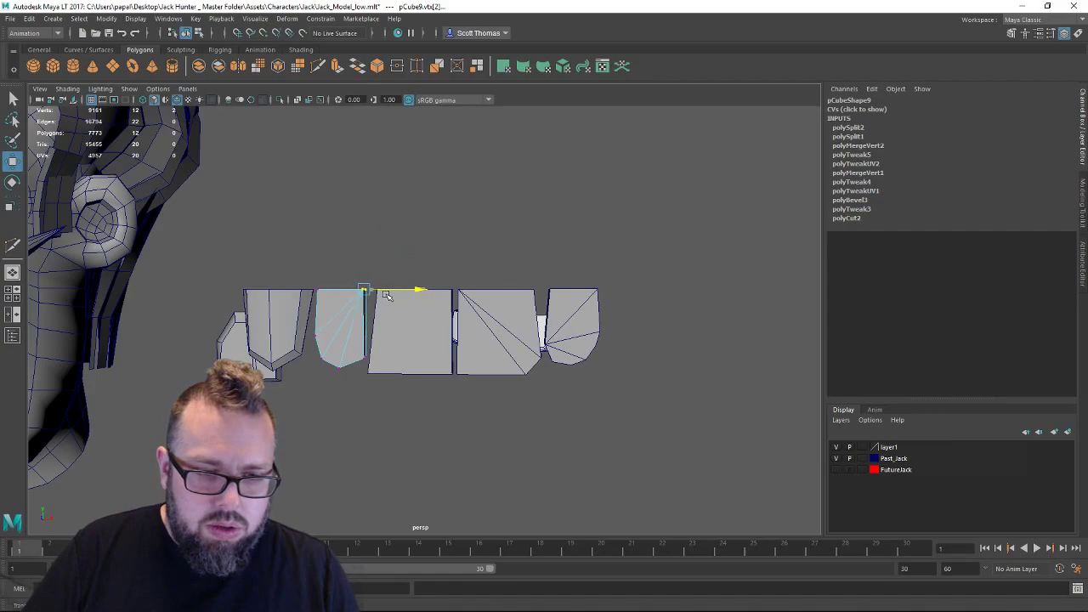
Examine the narrowed fan-cut plate and its side faces from several angles, alongside the rest of the row.
mouse_move(364, 357)
left_mouse_down("alt")
mouse_move(348, 335)
mouse_move(478, 340)
mouse_move(266, 350)
mouse_move(344, 354)
left_mouse_up("alt")
middle_click_drag(590, 289, 748, 259, "alt")
right_click_drag(445, 305, 626, 365, "alt")
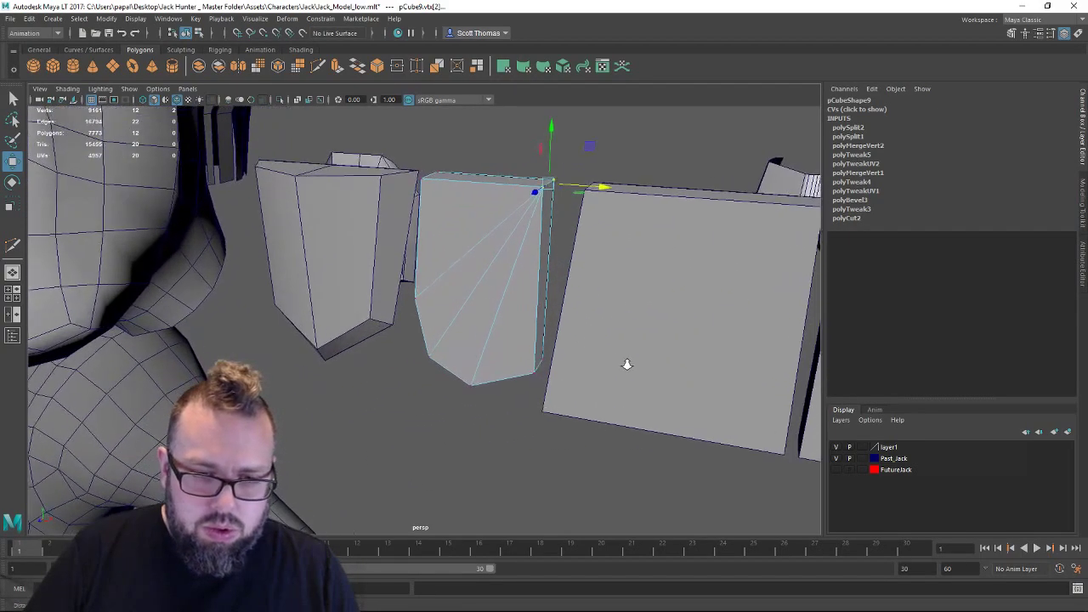
left_click_drag(627, 365, 554, 364, "alt")
right_click_drag(540, 341, 543, 255)
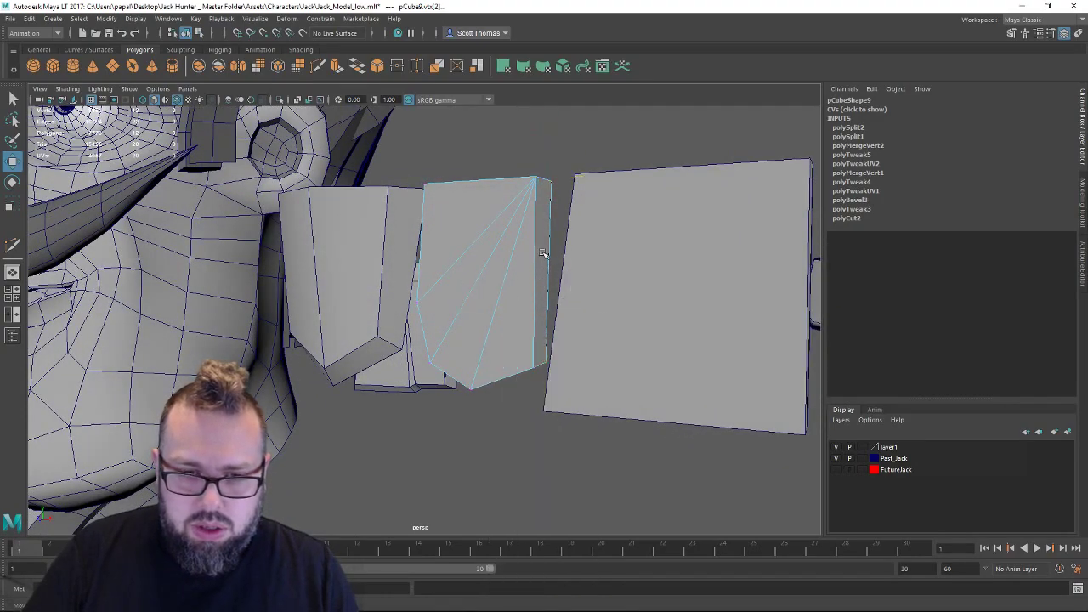
left_click_drag(554, 326, 591, 323, "alt")
right_click_drag(622, 325, 441, 319, "alt")
left_click_drag(442, 319, 553, 320, "alt")
middle_click_drag(558, 312, 518, 339, "alt")
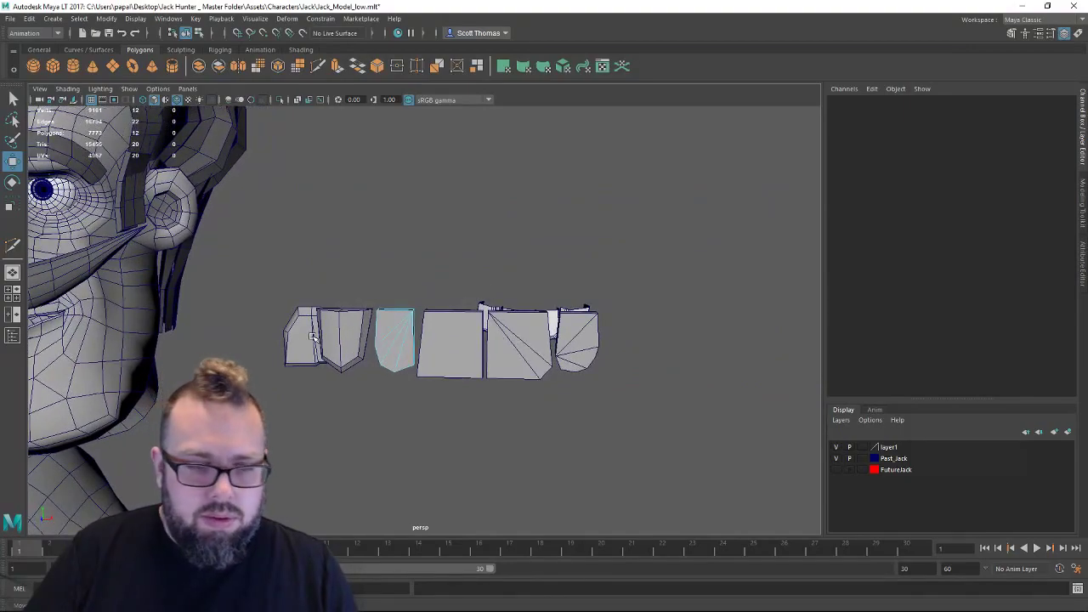
Duplicate the pointed plate and move the copy along X to the opposite end of the row, at about X 20.2.
right_click_drag(312, 288, 368, 271)
left_click(359, 325)
left_click_drag(351, 374, 366, 388, "alt")
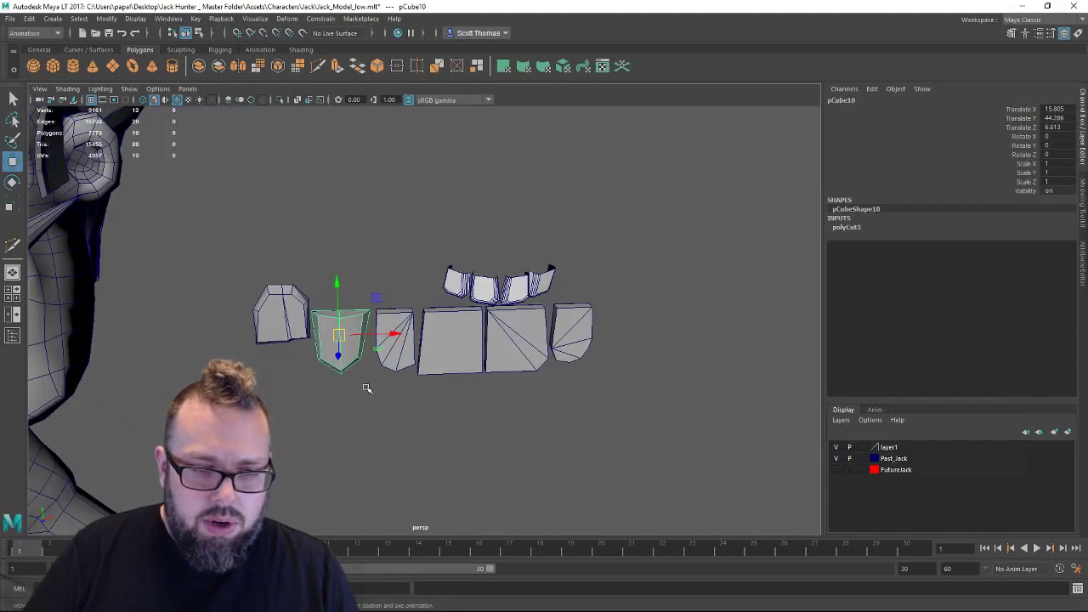
key("ctrl+d")
left_click_drag(395, 334, 668, 328)
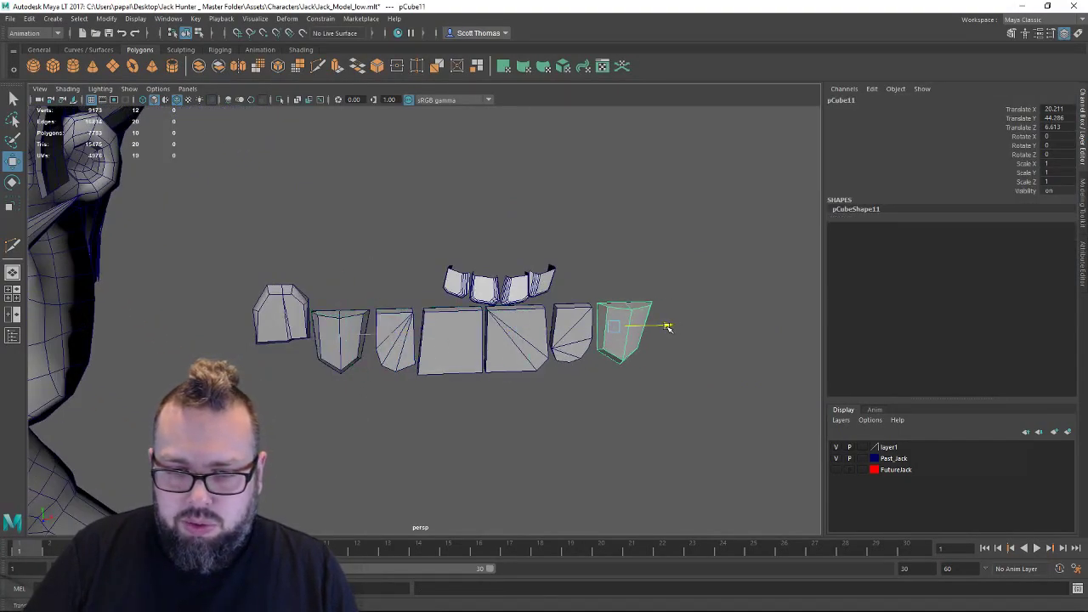
left_click(583, 383)
left_click_drag(583, 383, 563, 363, "alt")
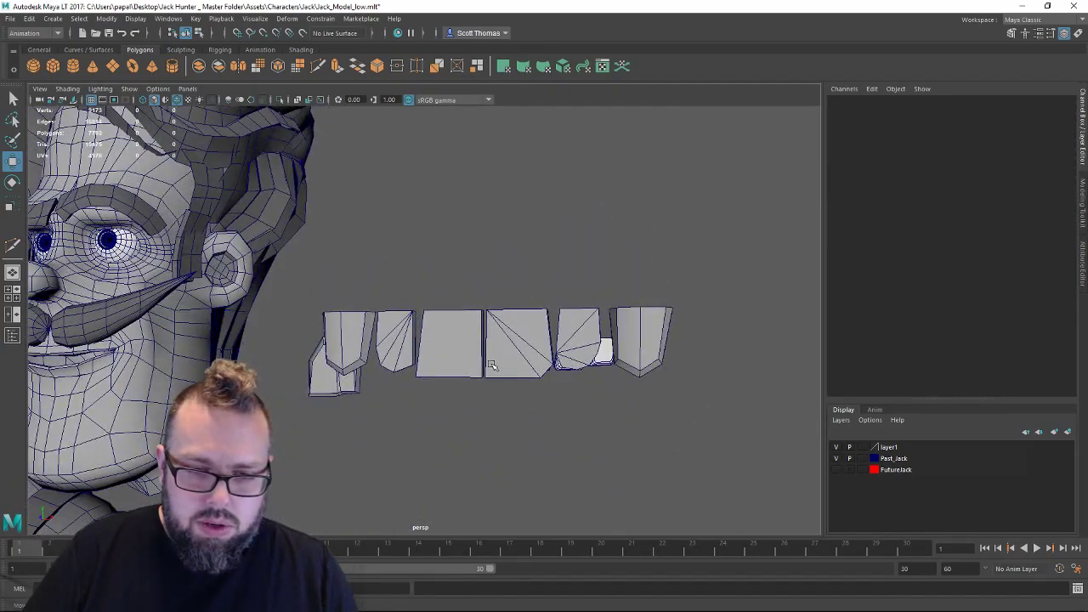
Adjust the bottom tip and inner lower corner vertices of the duplicated pointed plate to vary its lower outline.
left_click_drag(491, 365, 498, 411, "alt")
left_click(646, 371)
key("e")
left_click_drag(646, 371, 637, 330, "alt")
key("q")
right_click_drag(649, 288, 586, 289)
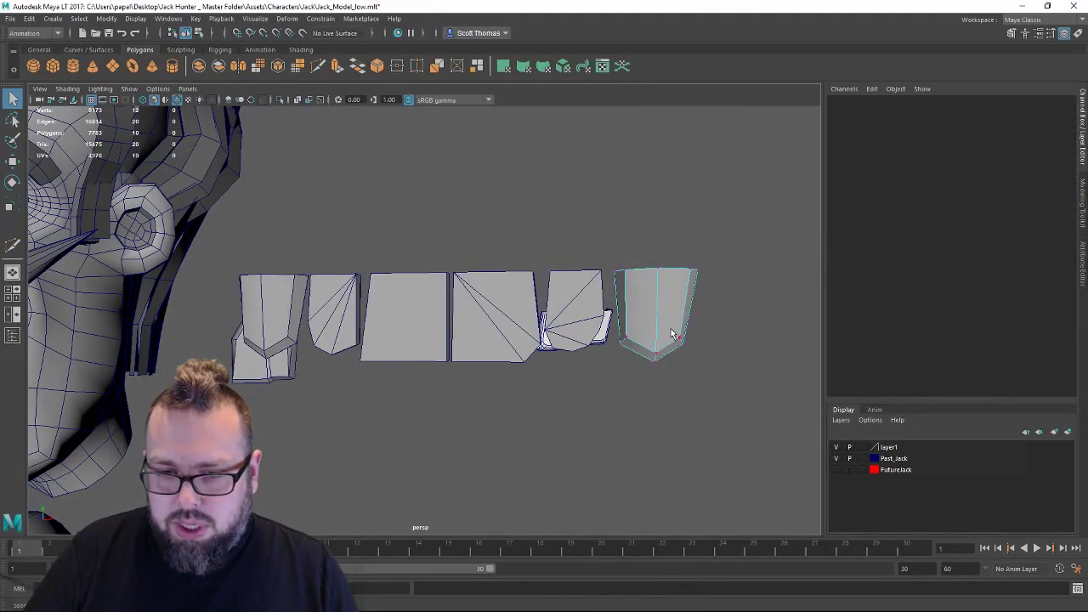
left_click(613, 386)
left_click_drag(619, 382, 670, 309)
key("r")
left_click_drag(639, 353, 655, 385, "alt")
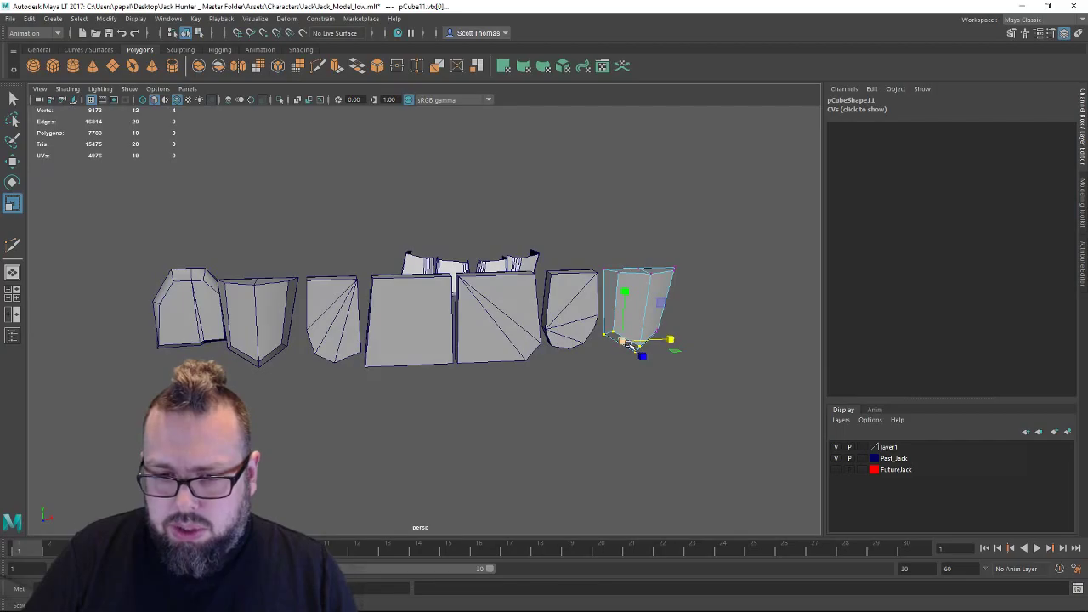
left_click_drag(628, 344, 438, 414)
left_click(420, 411)
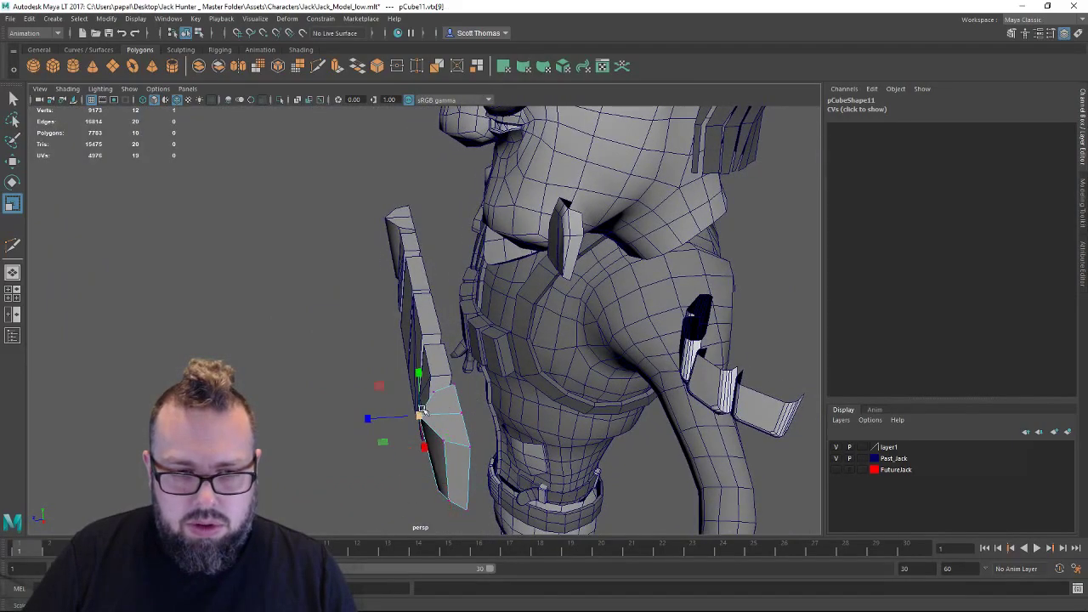
key("q")
right_click_drag(412, 291, 413, 253)
left_click(411, 277)
left_click(417, 285)
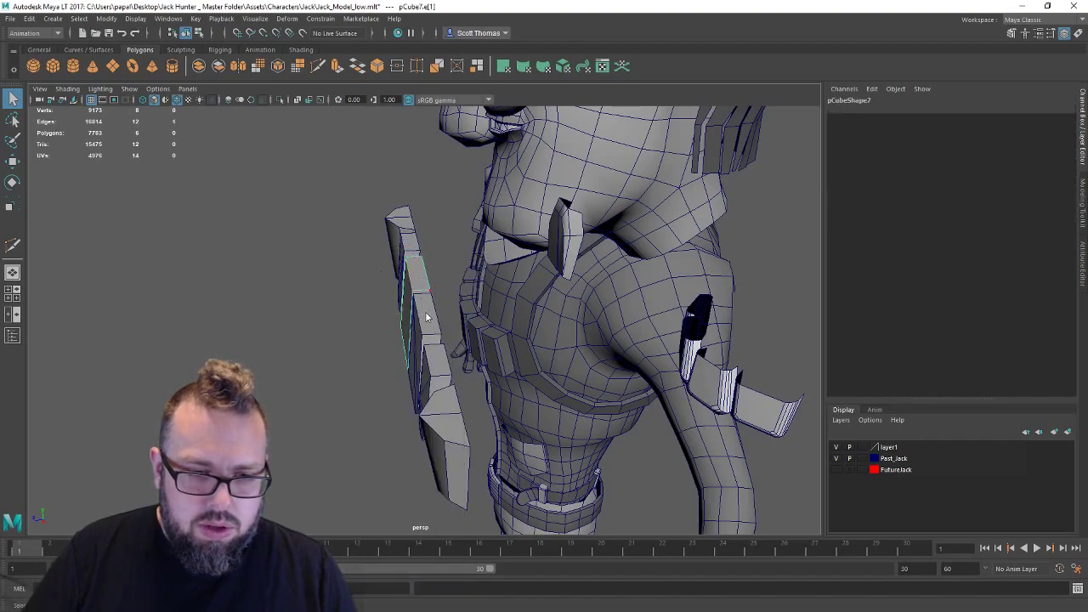
right_click_drag(426, 316, 417, 278)
key("w")
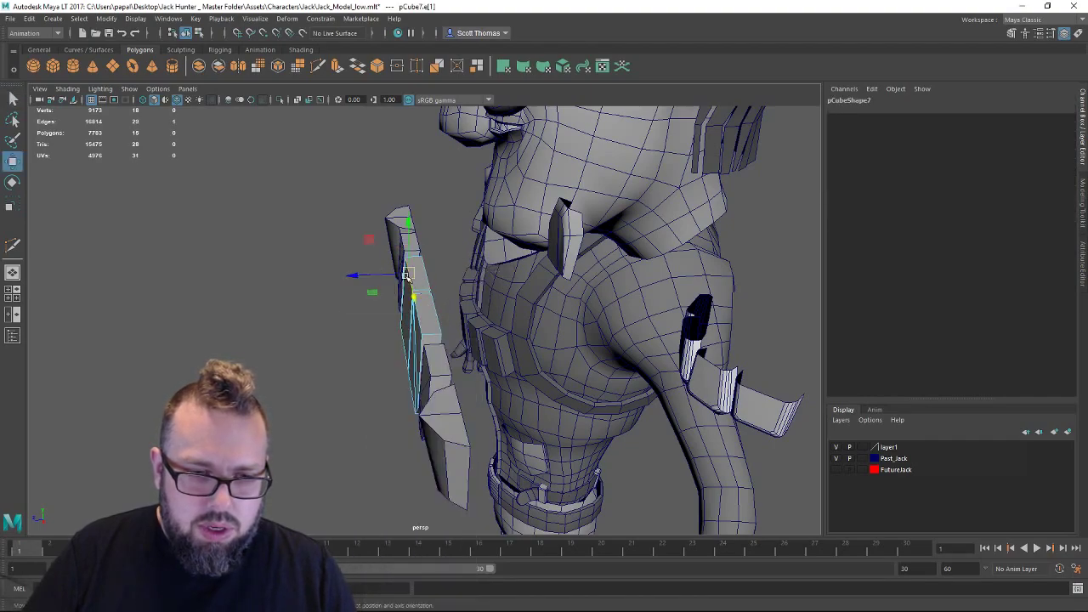
left_click(419, 316)
left_click(315, 265)
left_click_drag(316, 264, 496, 295, "alt")
right_click_drag(494, 292, 536, 255)
left_click(451, 333)
left_click_drag(451, 332, 408, 344, "alt")
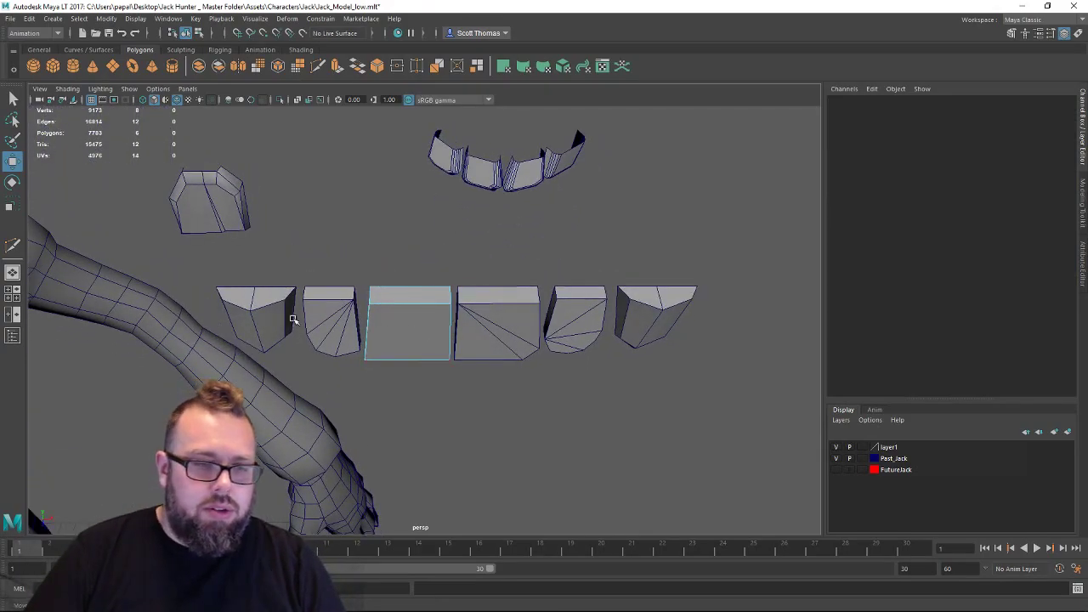
Select all six plates in the front row as objects and group them.
left_click_drag(284, 281, 724, 325)
right_click_drag(406, 326, 465, 266)
left_click(465, 267)
left_click_drag(243, 261, 712, 335)
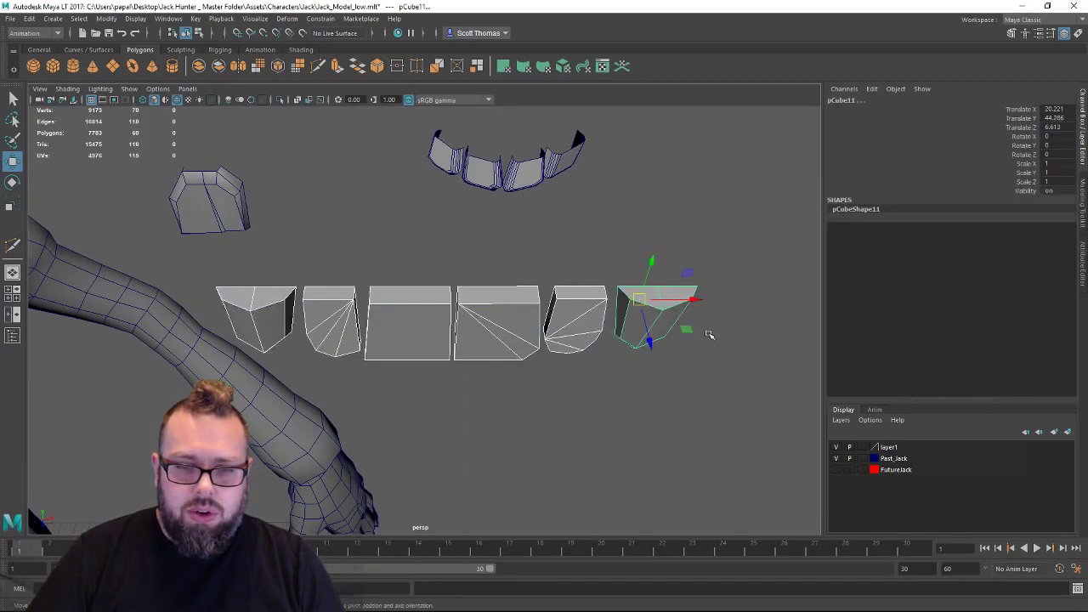
left_click_drag(609, 377, 637, 378, "alt")
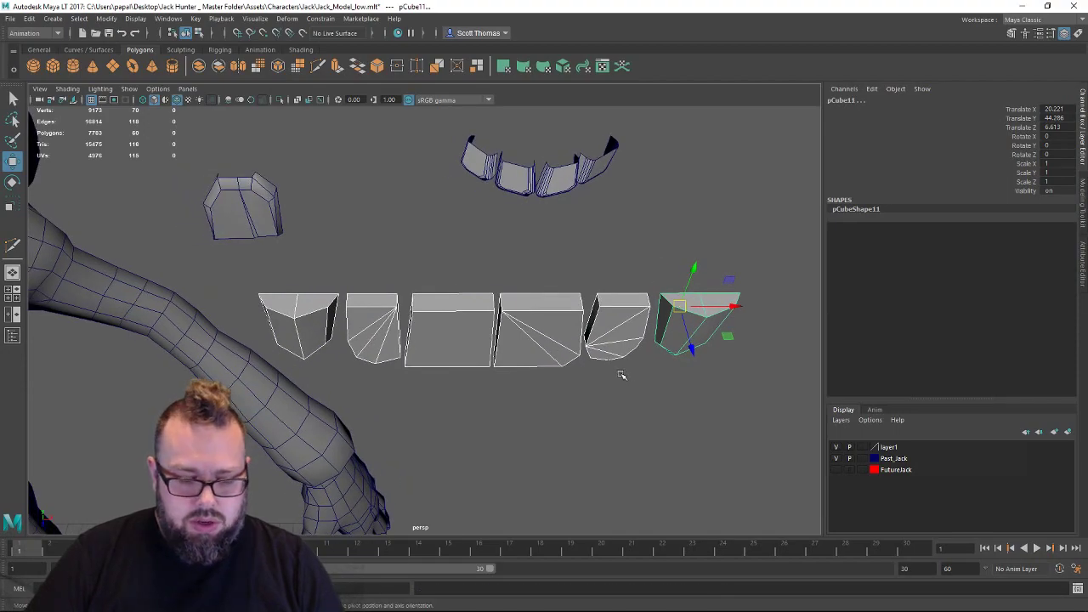
key("ctrl+g")
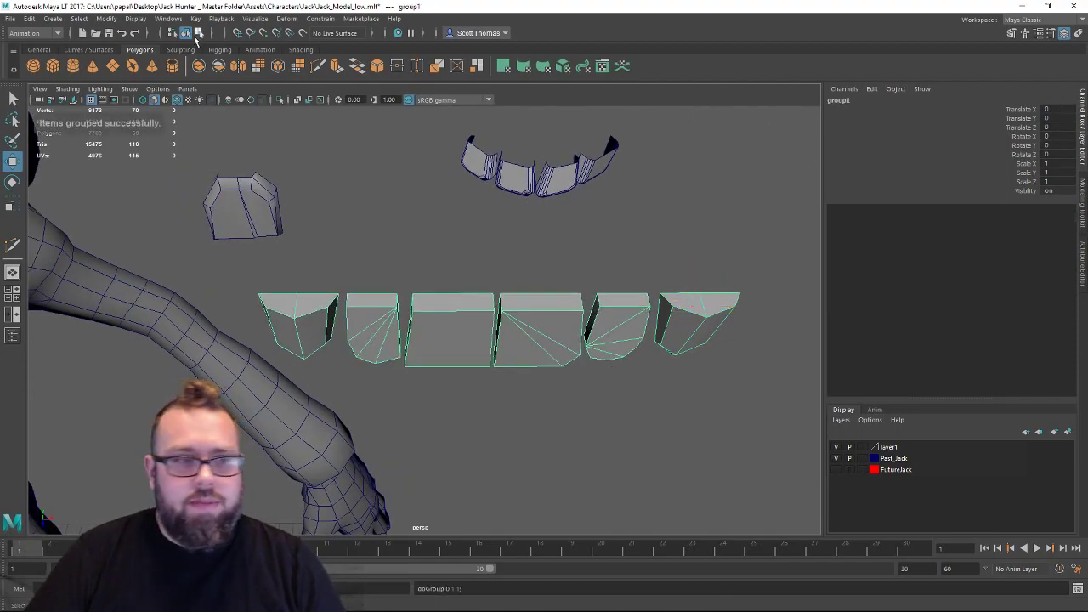
Center the pivot of the new plate group and rename the group teeth_final.
left_click(51, 50)
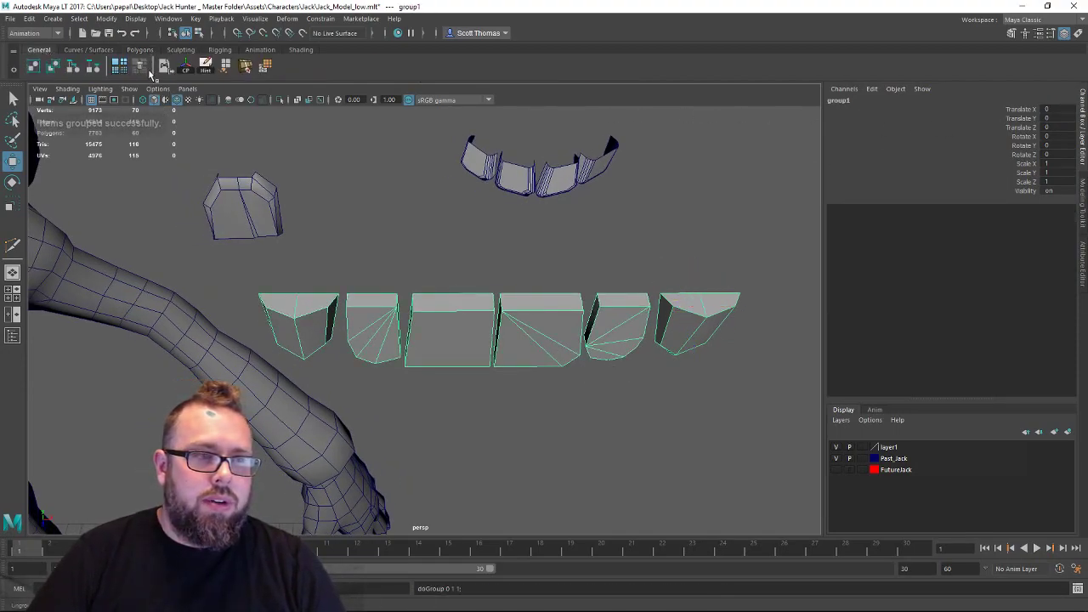
left_click(185, 65)
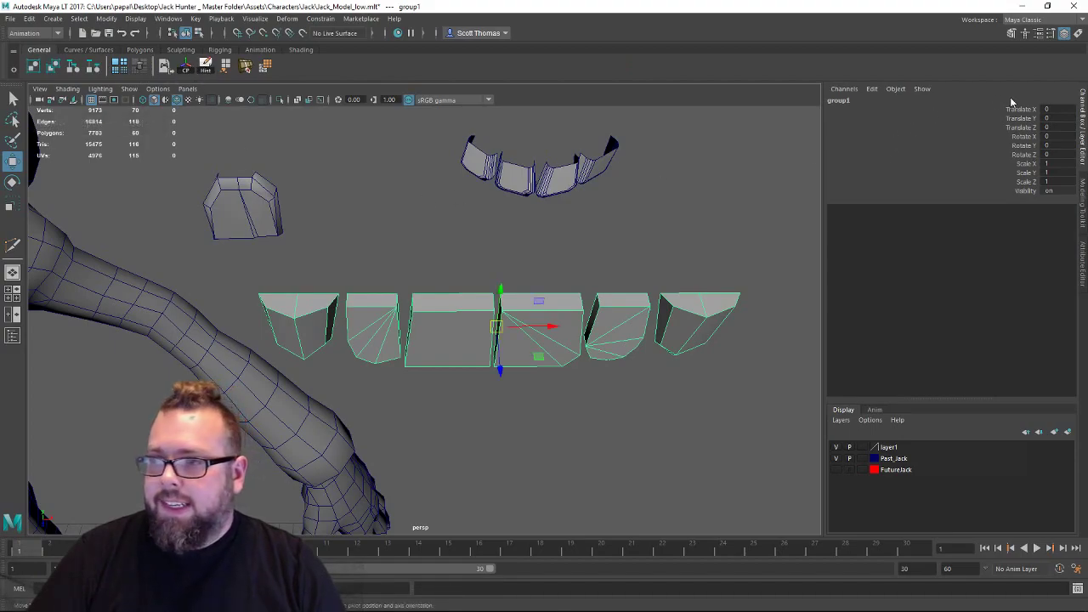
double_click(860, 101)
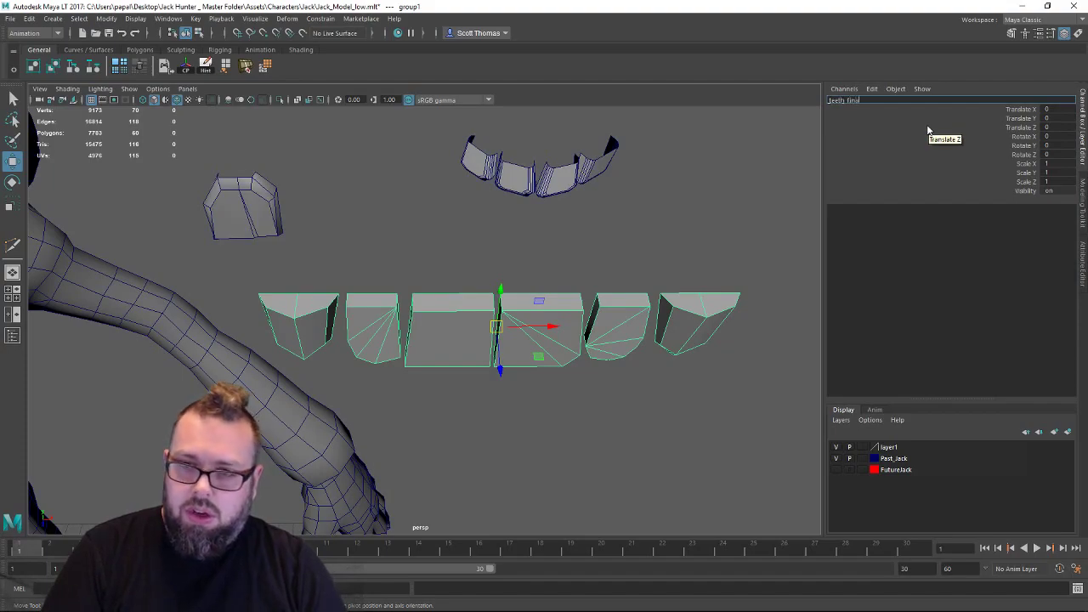
key("Return")
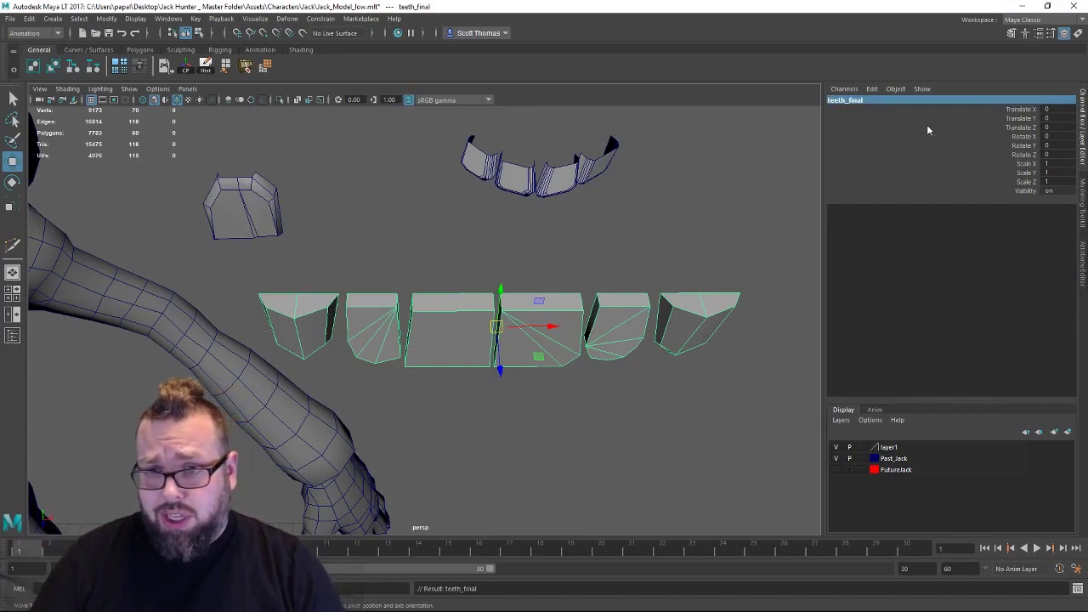
Add a nonlinear Bend deformer to the teeth_final group.
left_click_drag(677, 260, 590, 267, "alt")
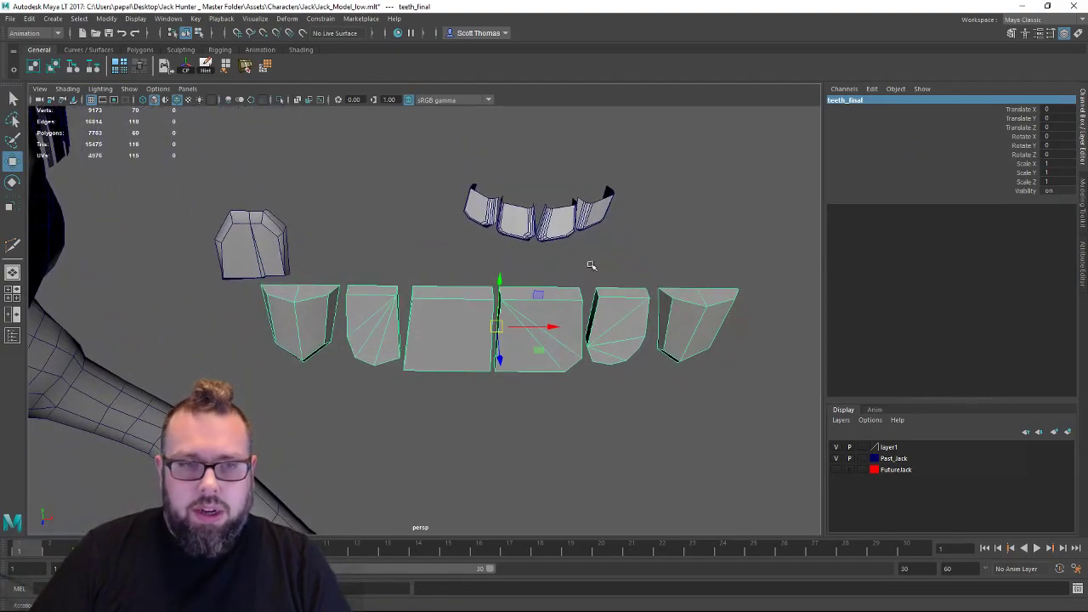
left_click(285, 19)
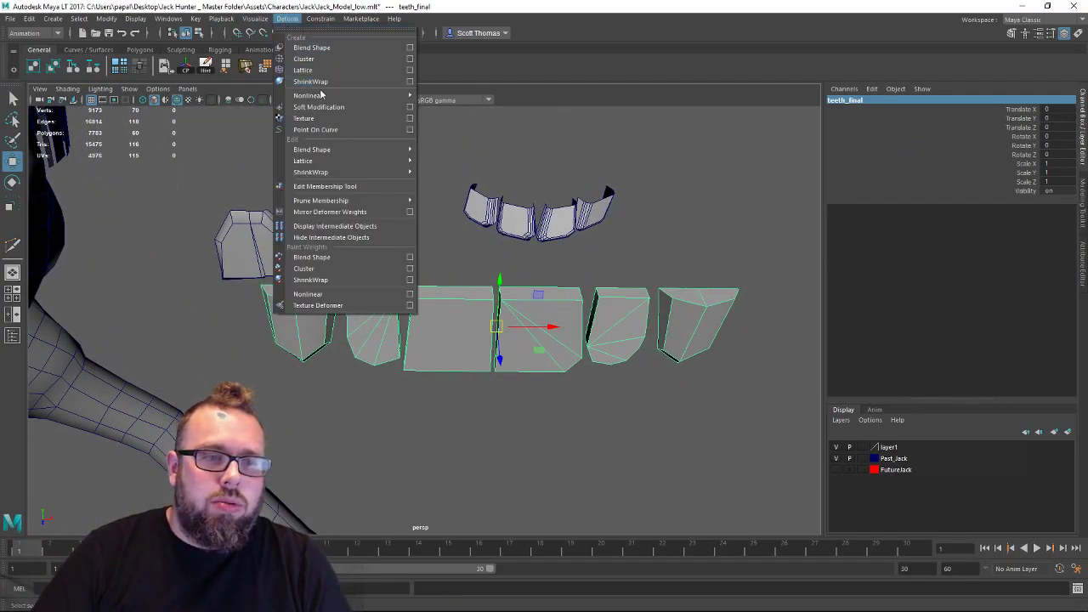
mouse_move(348, 94)
left_click(437, 105)
left_click_drag(529, 275, 595, 361, "alt")
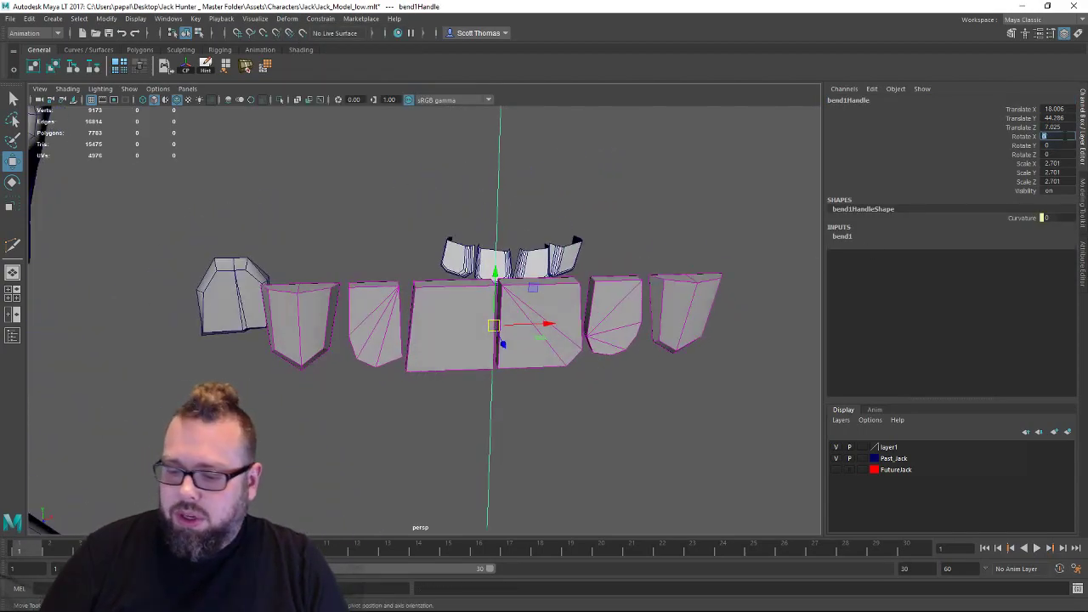
Rotate the bend deformer handle to Rotate X 90 and Rotate Z 90.
left_click(1060, 136)
type("90")
key("Tab")
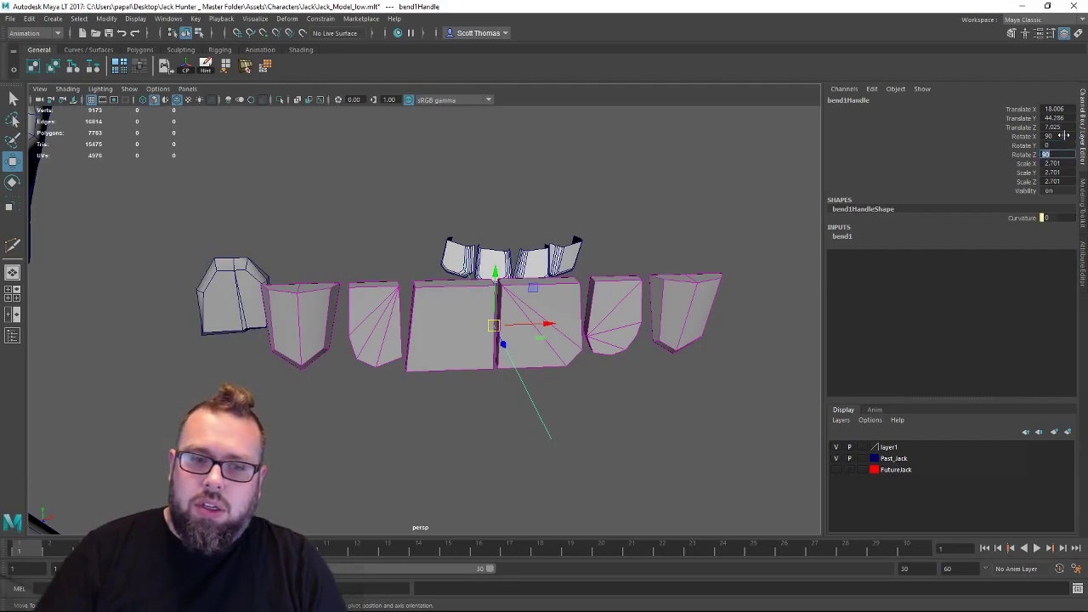
mouse_move(623, 273)
left_mouse_down("alt")
mouse_move(624, 297)
mouse_move(605, 284)
left_mouse_up("alt")
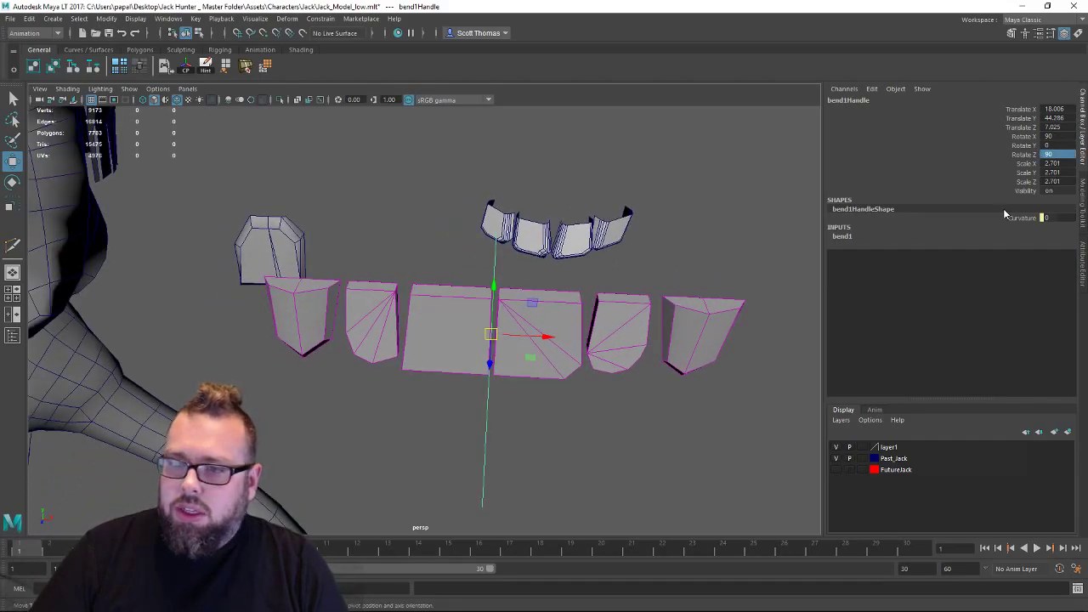
Try bending the tooth row with a bend curvature of -180 and undo the last curvature change.
left_click(856, 237)
left_click(1034, 255)
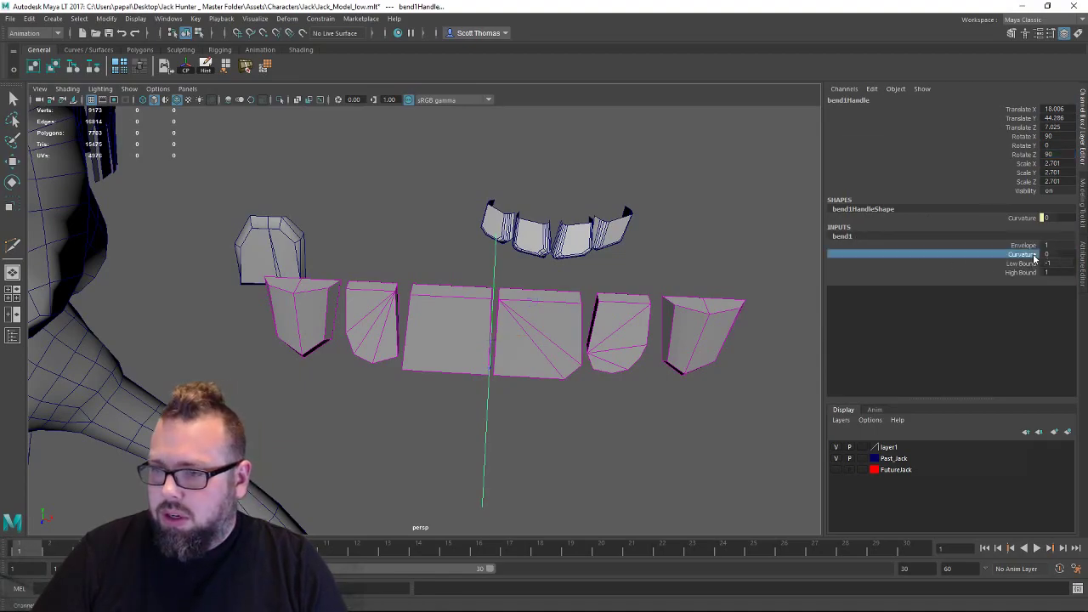
middle_click_drag(758, 224, 505, 248)
left_click_drag(618, 248, 543, 233, "alt")
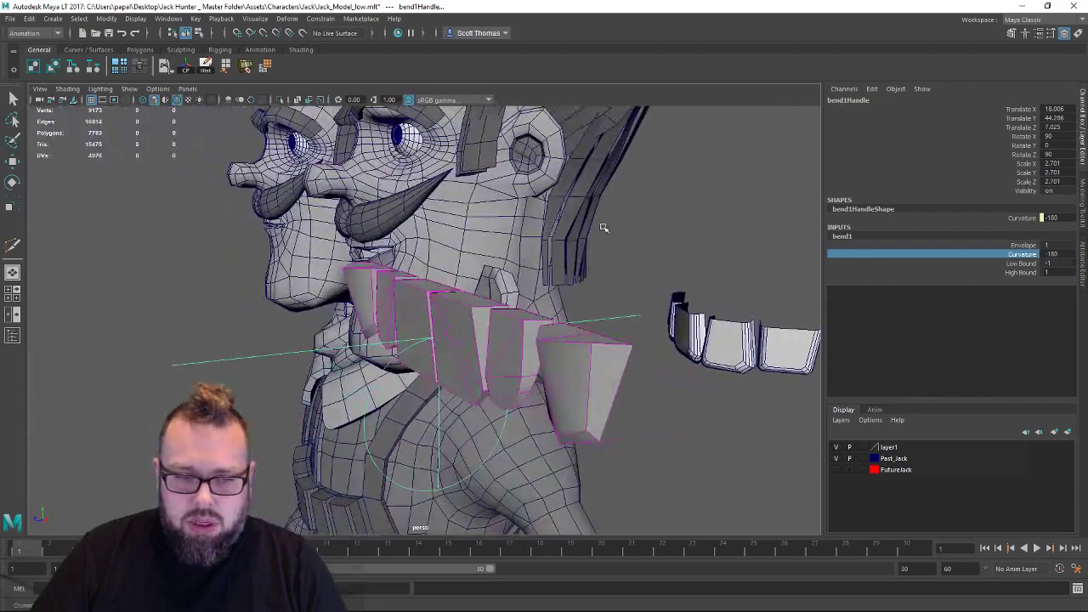
middle_click_drag(604, 229, 709, 225)
key("ctrl+z")
Try Rotate X 0 on the bend handle, and undo back through the curvature and handle rotation changes.
left_click(1050, 136)
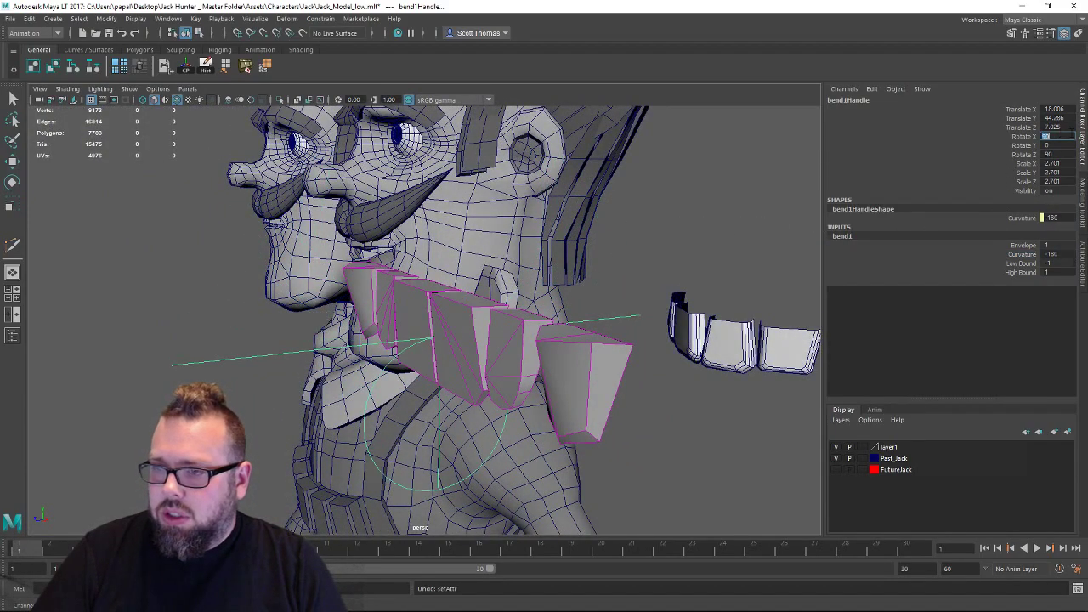
type("0")
key("Return")
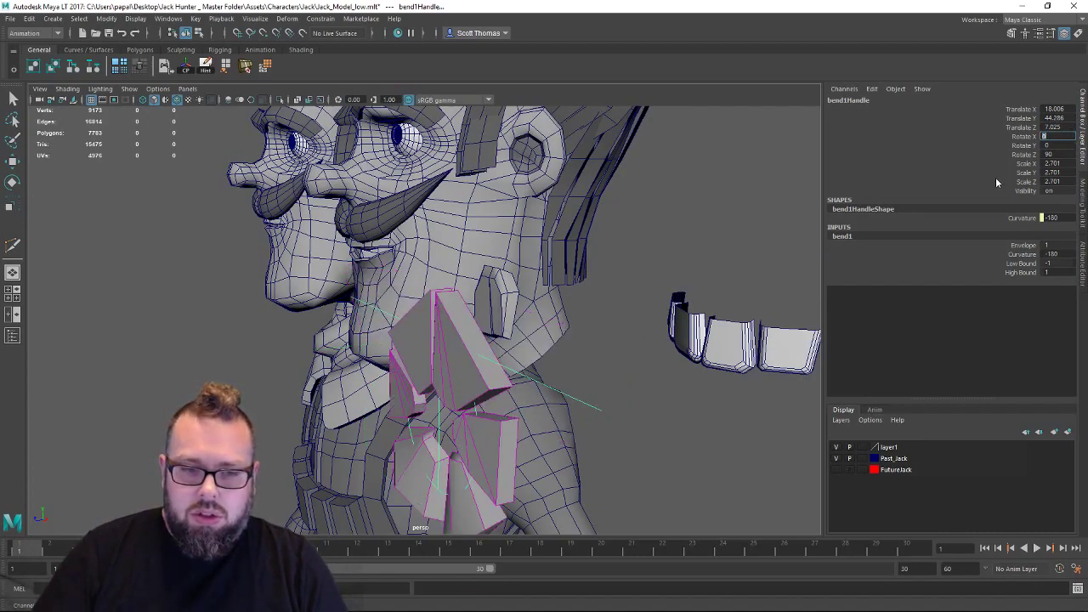
left_click(735, 253)
key("ctrl+z")
key("ctrl+z")
key("ctrl+z")
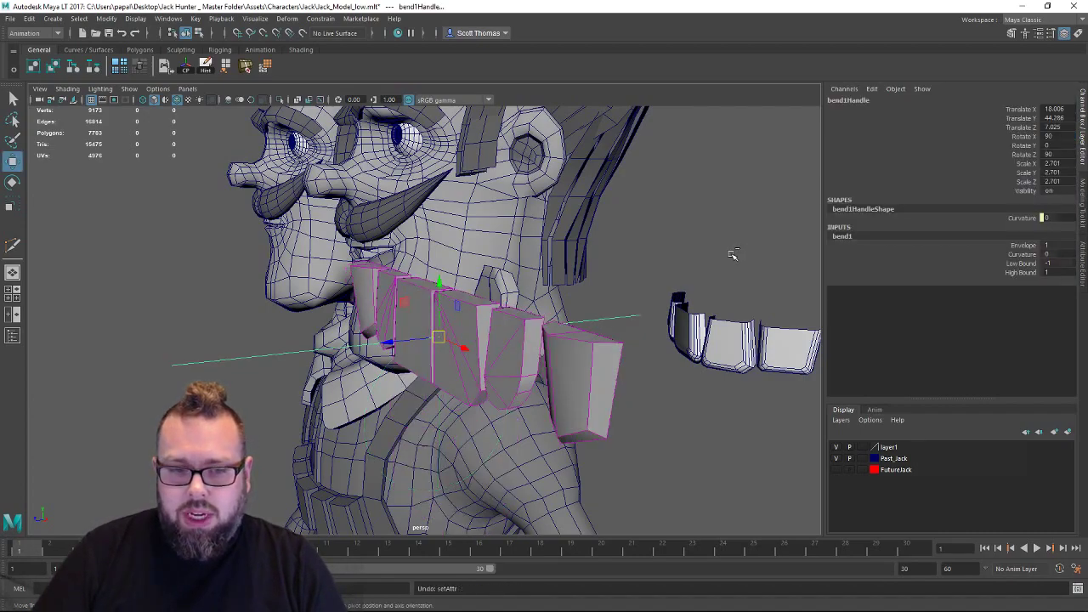
key("ctrl+z")
key("ctrl+z")
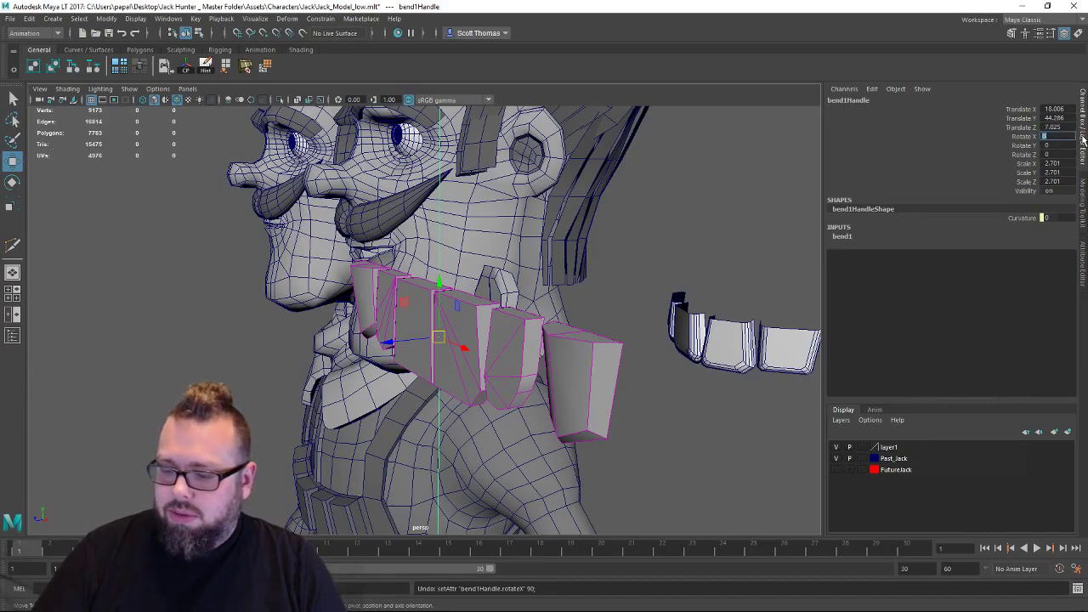
Set the bend handle's Rotate X to 90, try out a curvature change and undo it.
type("90")
key("Tab")
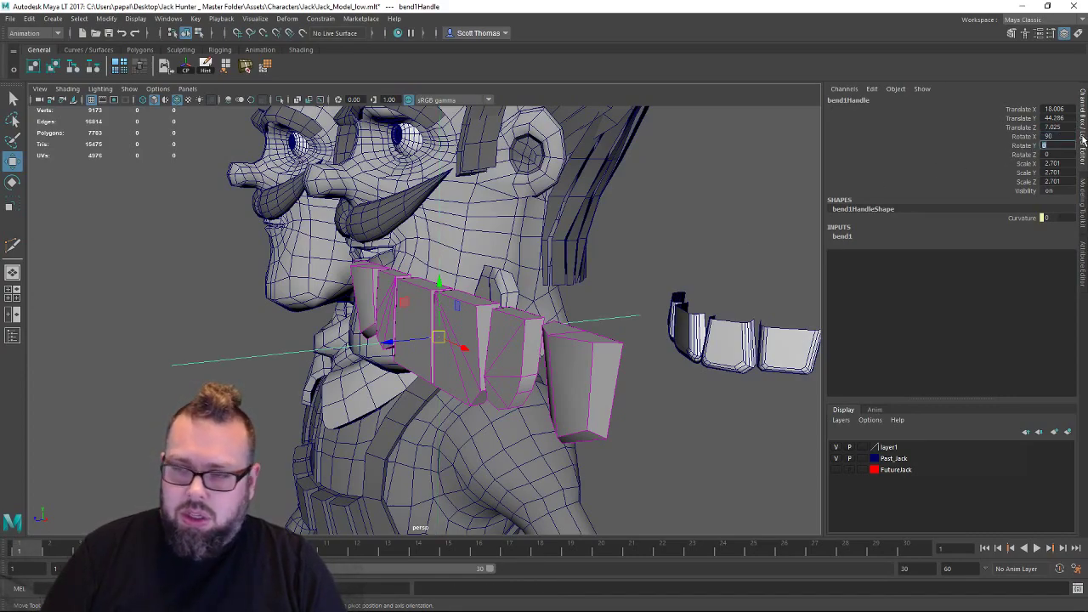
left_click(866, 237)
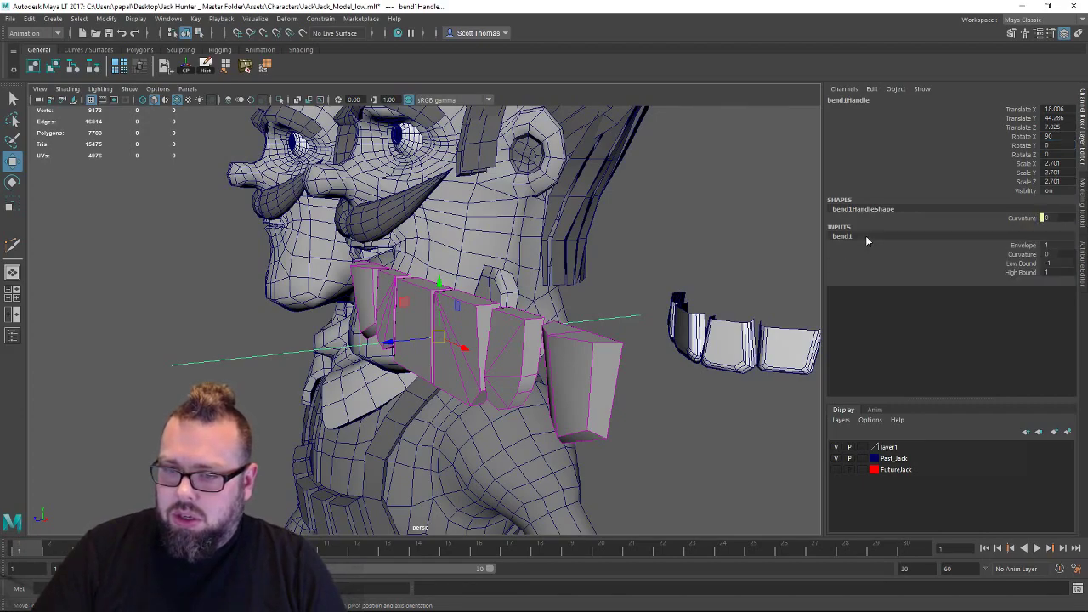
left_click(1023, 254)
middle_click_drag(773, 238, 717, 243)
key("ctrl+z")
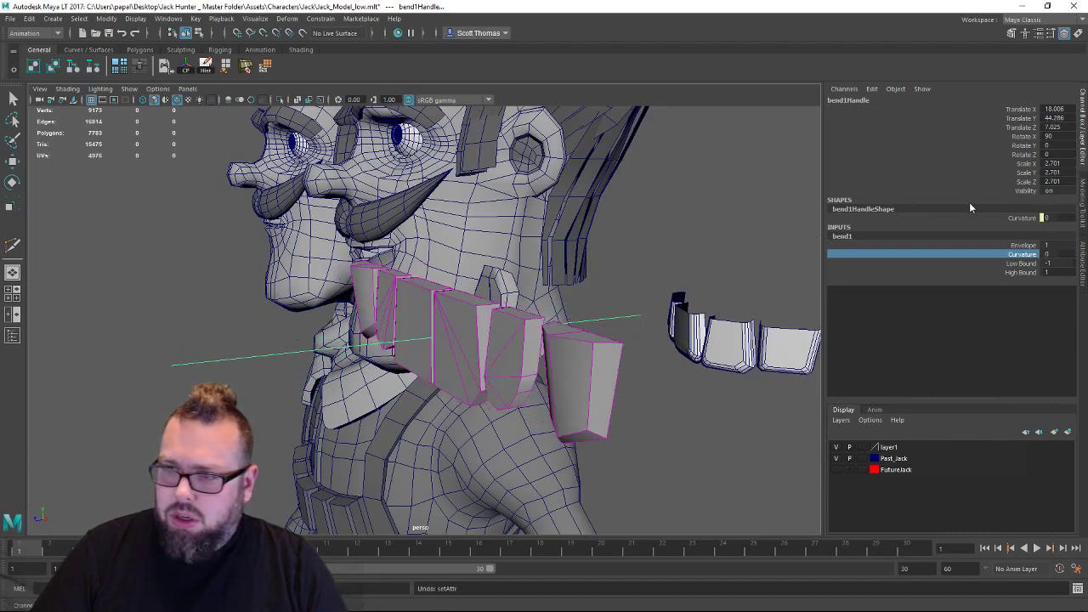
Set the bend handle to Rotate X 0, Rotate Y 90 and Rotate Z 90, and adjust the curvature to about 61.9.
double_click(1052, 136)
type("0")
key("Tab")
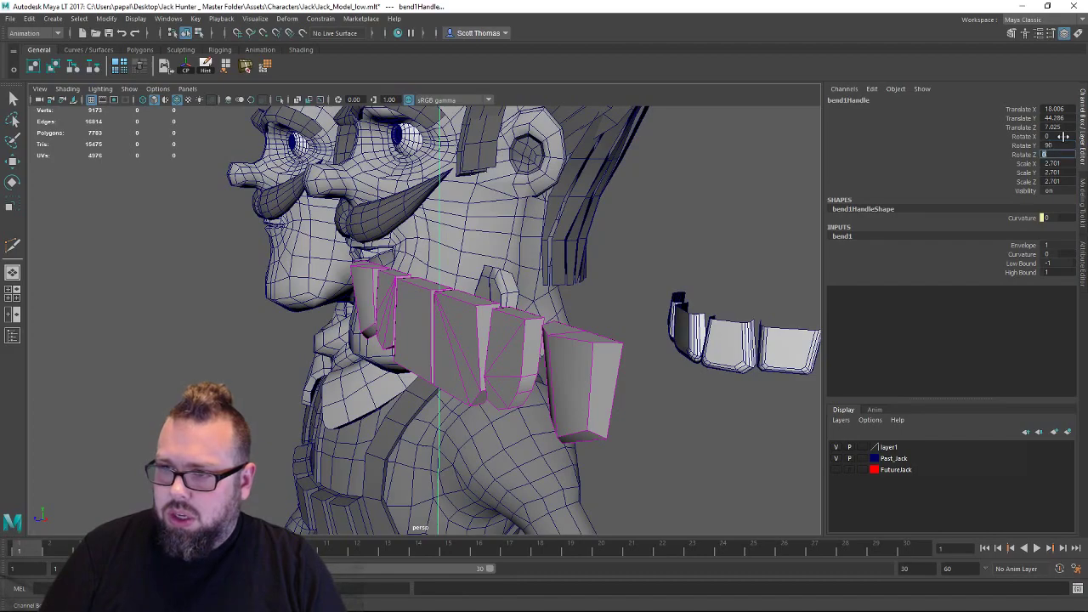
type("90")
key("Tab")
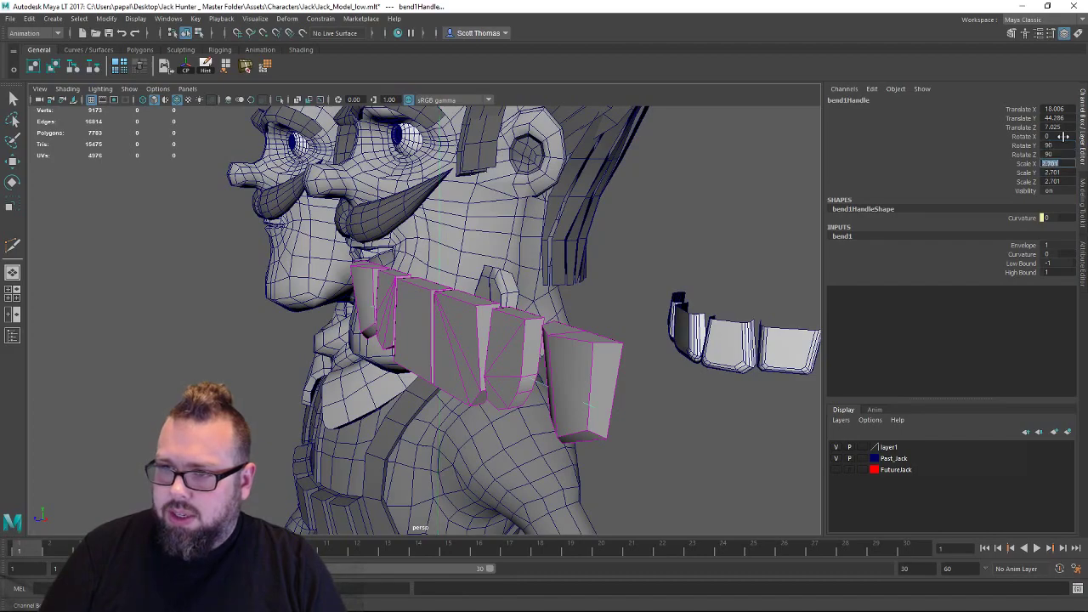
left_click(1024, 254)
middle_click_drag(723, 270, 749, 253)
Inspect the bent tooth row from several sides and undo everything back to before the Bend deformer was added.
left_click_drag(476, 196, 674, 272, "alt")
right_click_drag(675, 272, 441, 273, "alt")
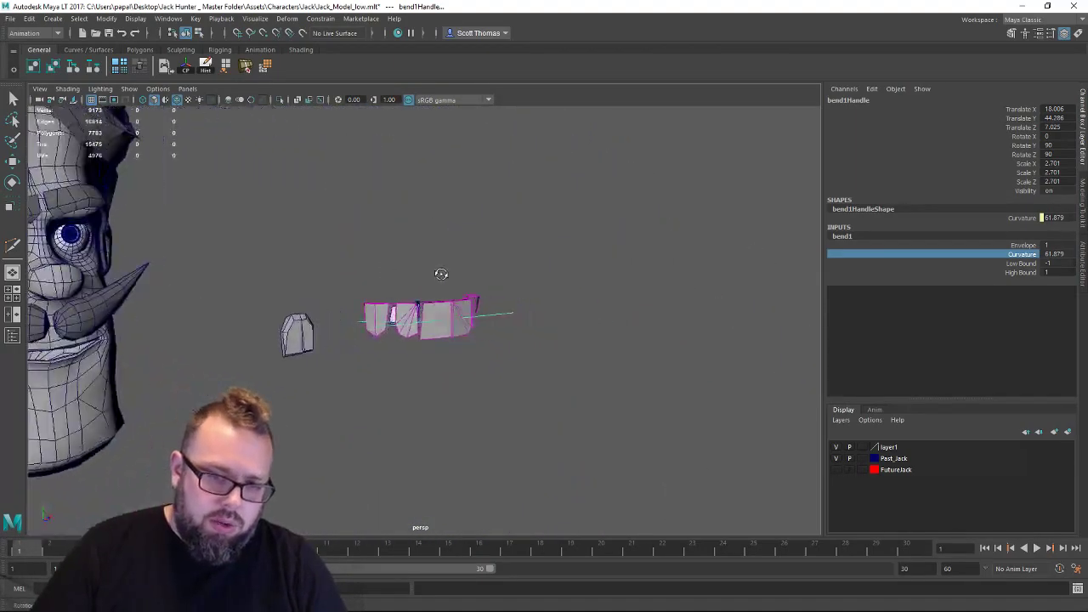
left_click_drag(442, 274, 417, 326, "alt")
right_click_drag(417, 325, 682, 316, "alt")
left_click_drag(684, 313, 357, 250, "alt")
right_click_drag(357, 250, 761, 391, "alt")
left_click_drag(685, 403, 589, 427, "alt")
left_click_drag(525, 419, 560, 411, "alt")
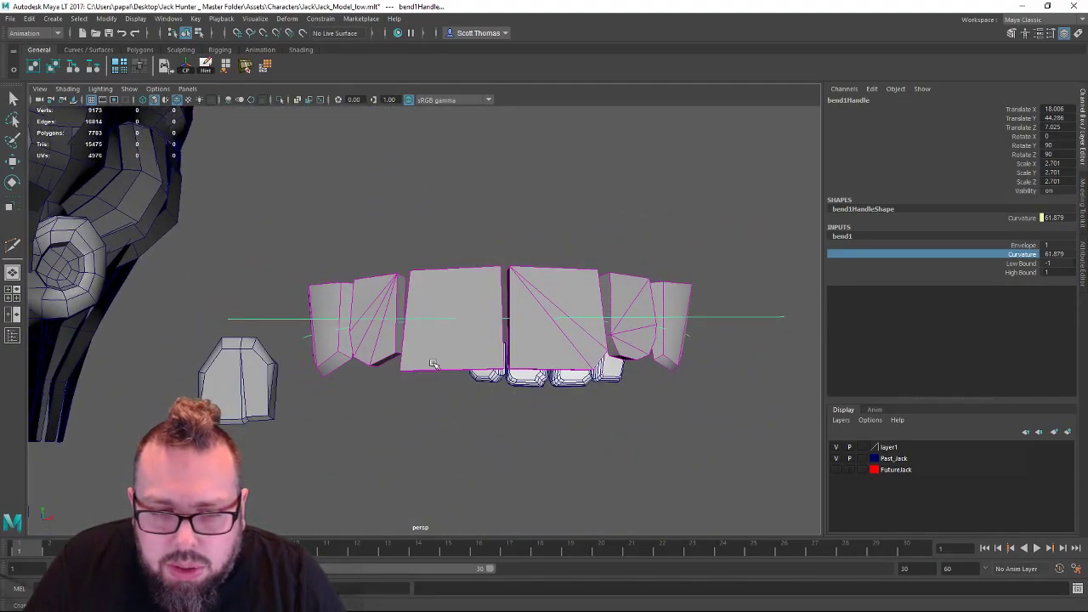
middle_click_drag(434, 387, 480, 345, "alt")
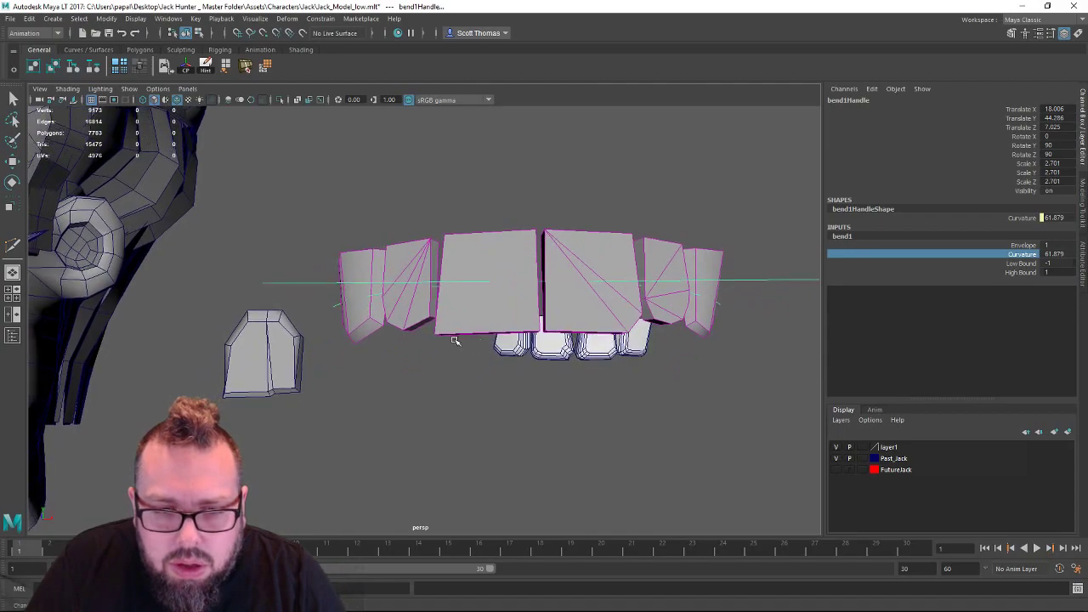
key("ctrl+z")
key("w")
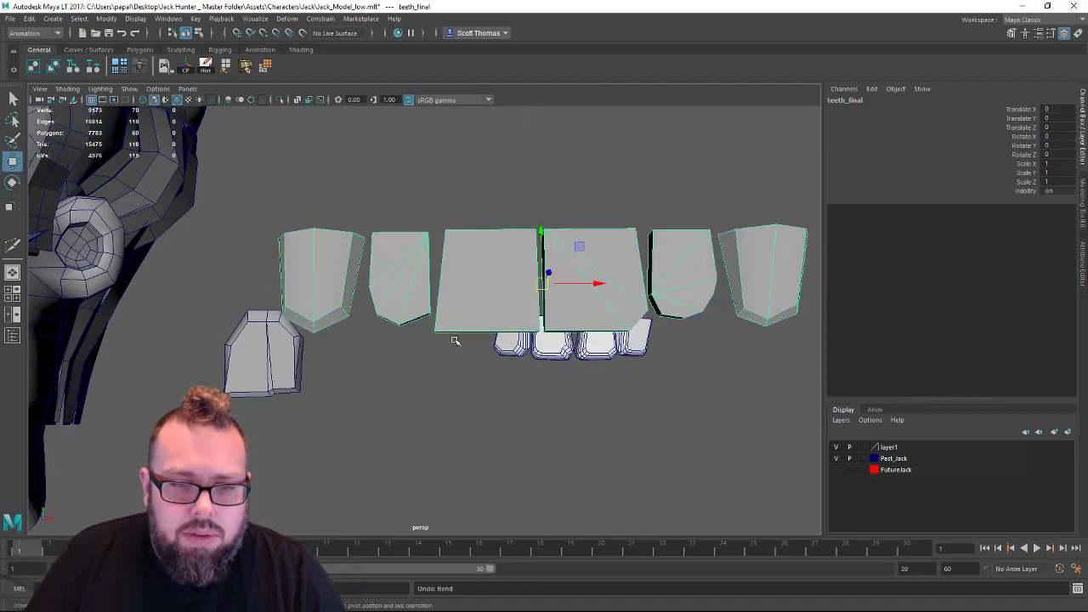
Cut a lengthwise line from top to bottom through the plain centre plate nearer the character with the Multi-Cut tool.
right_click_drag(447, 364, 585, 381, "alt")
left_click(503, 303)
scroll(500, 354, "up", 1)
middle_click_drag(501, 353, 445, 348, "alt")
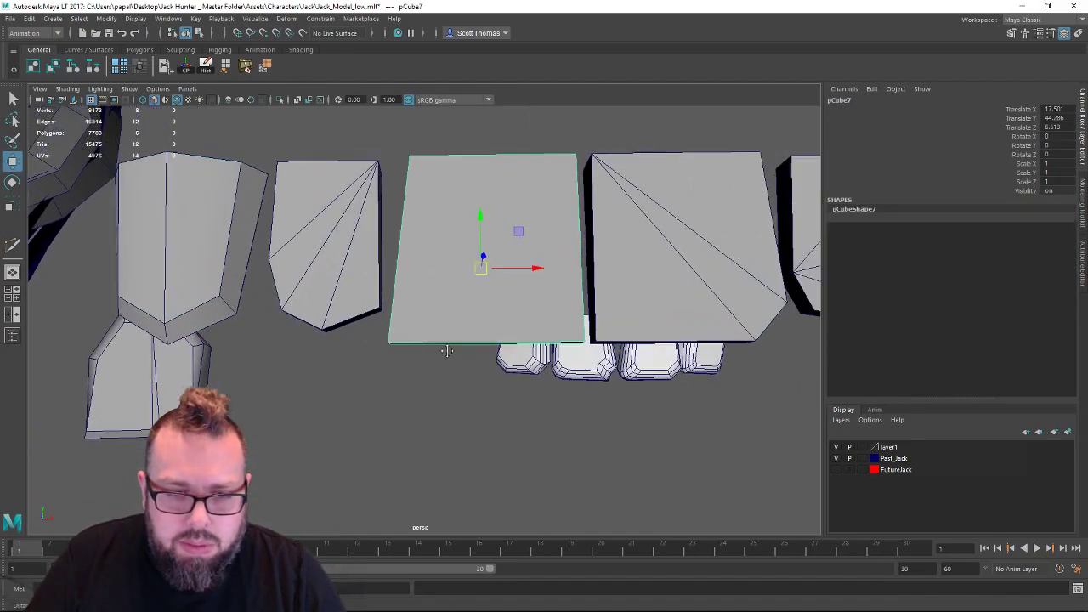
right_click_drag(435, 307, 376, 307, "shift")
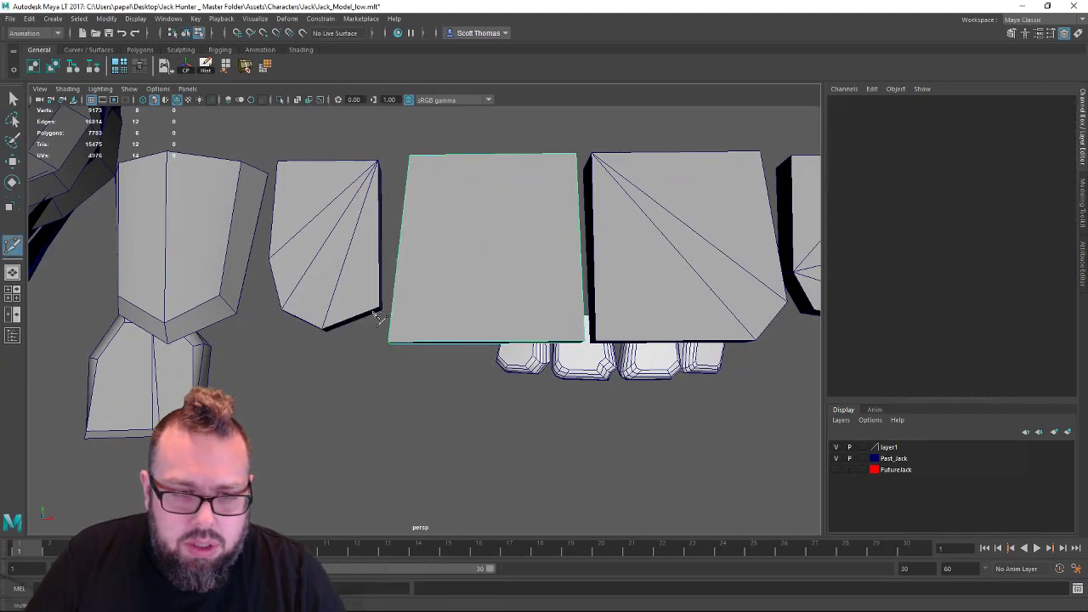
key("w")
left_click_drag(429, 364, 450, 311, "alt")
Bevel the short bottom edge at the end of the cut line with fraction 0.5 and 2 segments.
right_click_drag(451, 314, 452, 262)
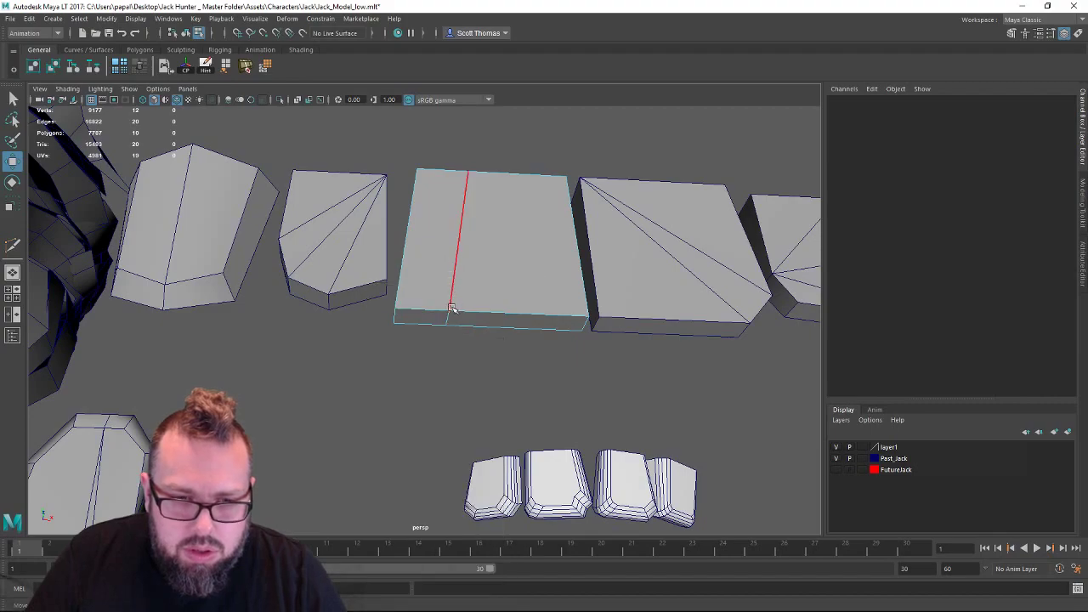
left_click(448, 319)
right_click_drag(478, 350, 526, 350, "shift")
left_click_drag(502, 352, 436, 324, "alt")
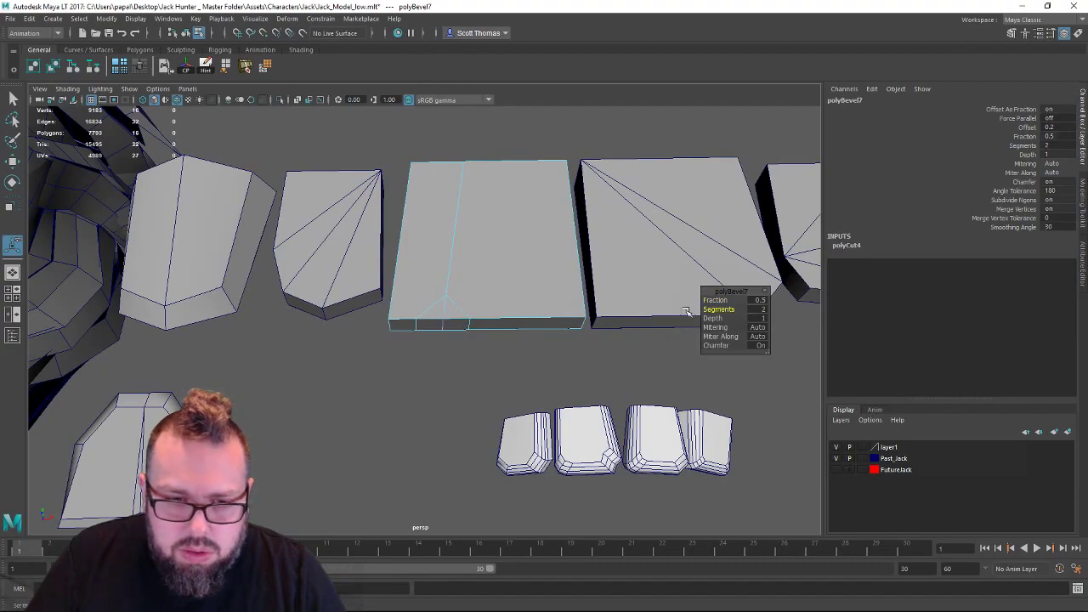
Raise the middle edge of the bevel to form a small notch in the plate's lower side.
left_click(446, 324)
key("w")
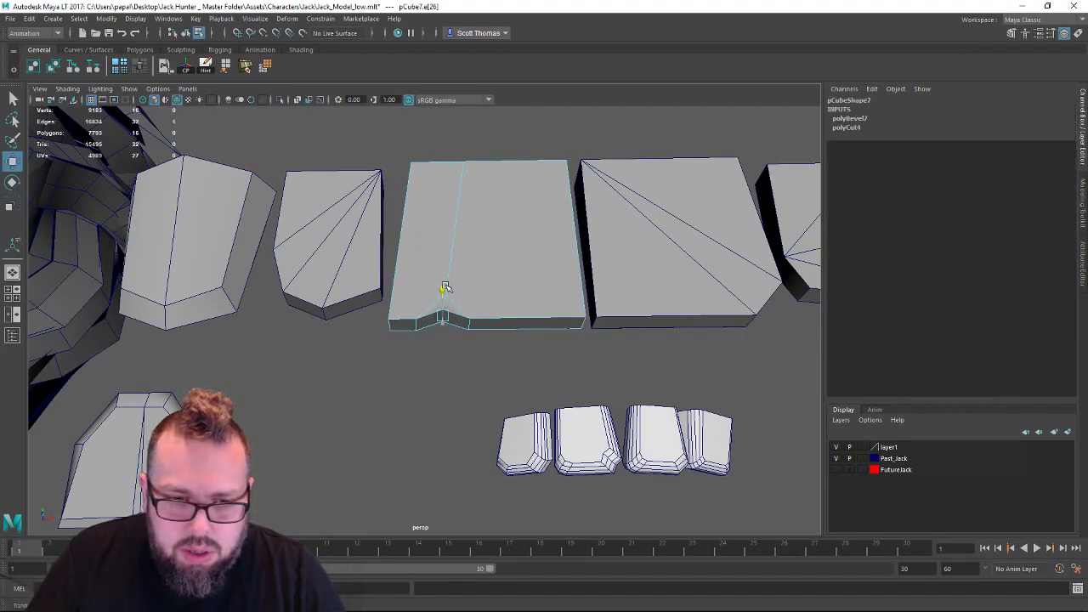
left_click_drag(446, 289, 454, 315, "alt")
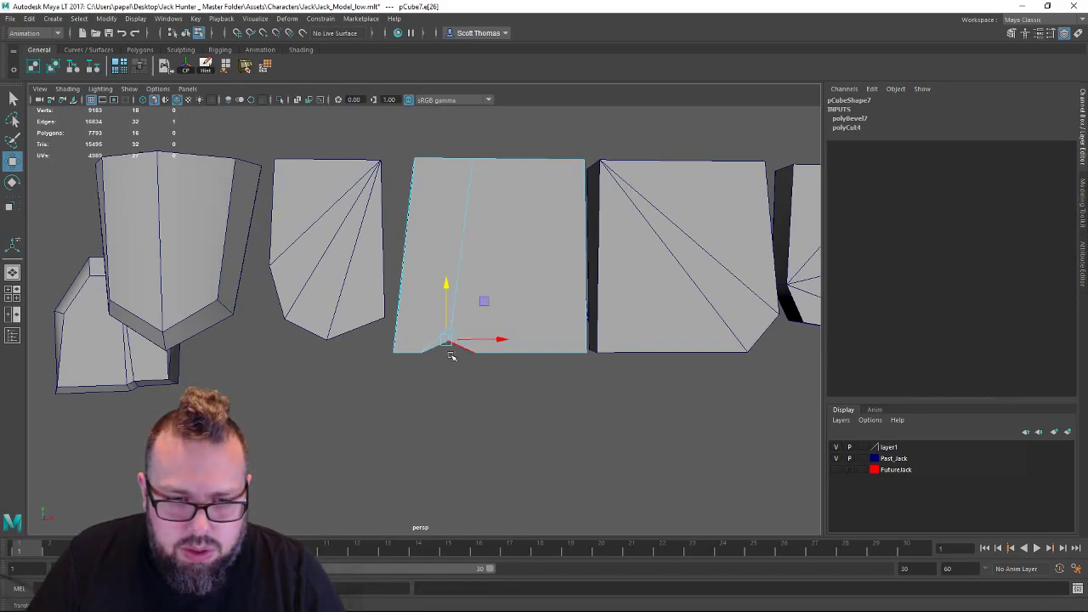
left_click_drag(451, 355, 427, 338, "alt")
Weld the vertex at the notch's peak to the vertex above it at the end of the cut line.
right_click_drag(428, 338, 738, 408, "alt")
key("q")
right_click(585, 267)
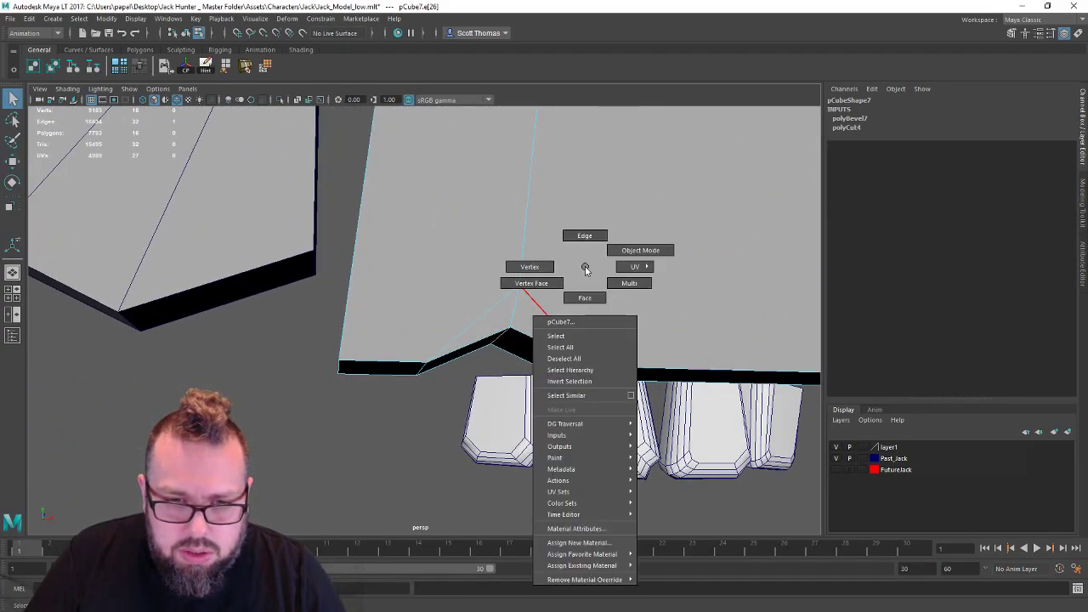
left_click(529, 267)
right_click_drag(611, 266, 618, 232, "shift")
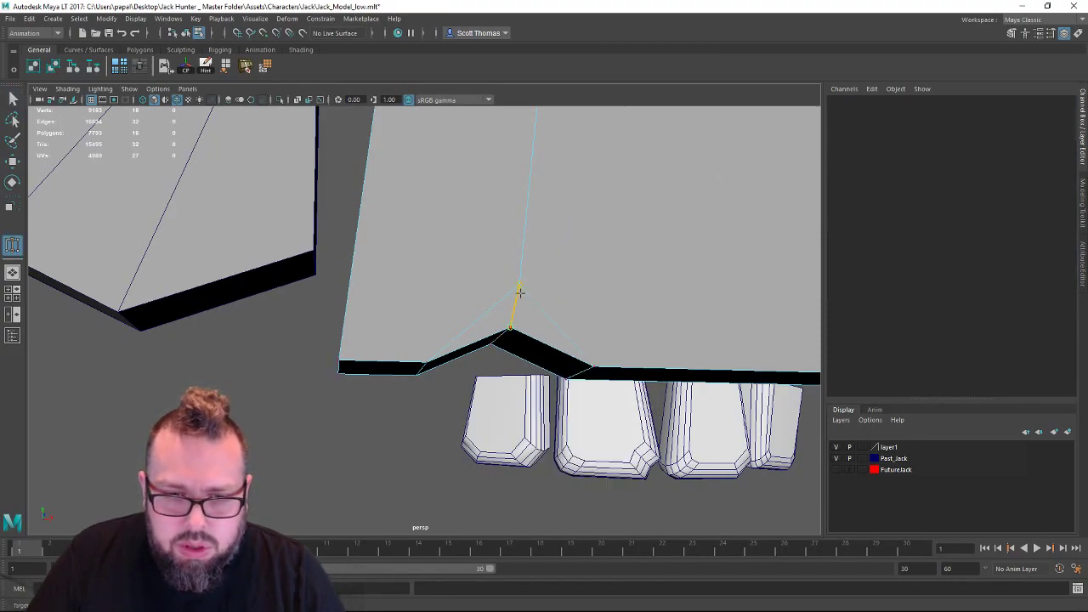
left_click_drag(519, 292, 519, 289)
left_click_drag(519, 357, 430, 362, "alt")
right_click_drag(430, 362, 334, 319, "alt")
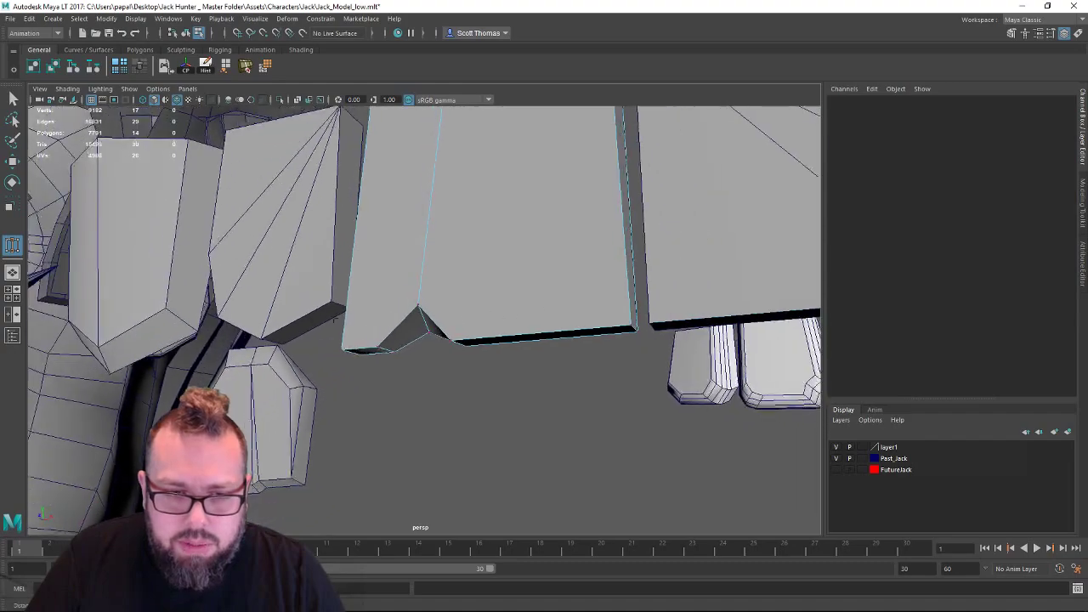
key("w")
left_click_drag(334, 319, 500, 344, "alt")
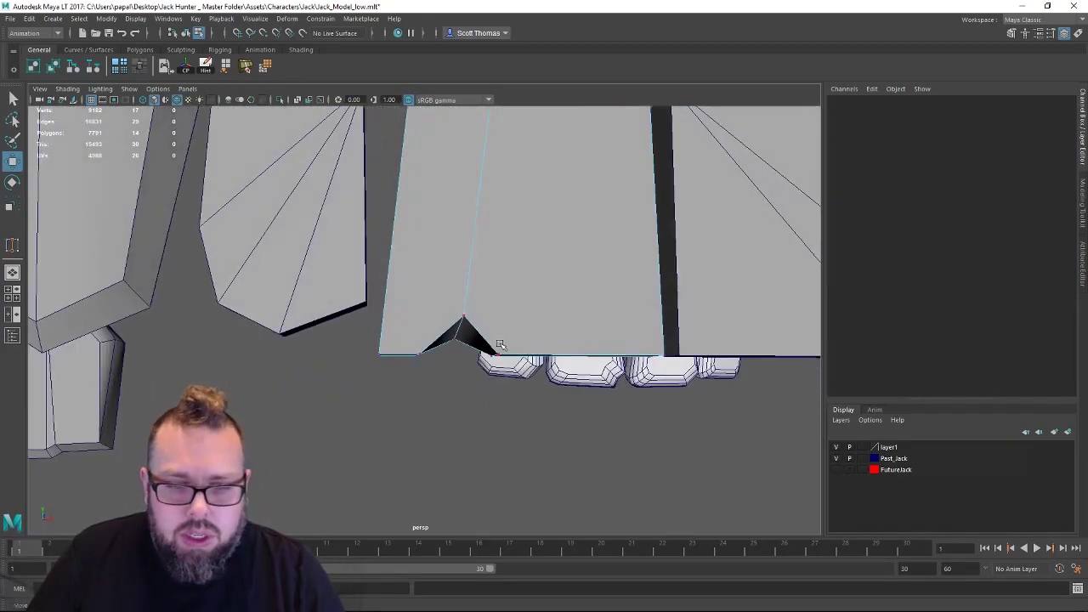
Move the notched plate's outer lower corner vertices up and slightly inward to round off the corner.
left_click(500, 345)
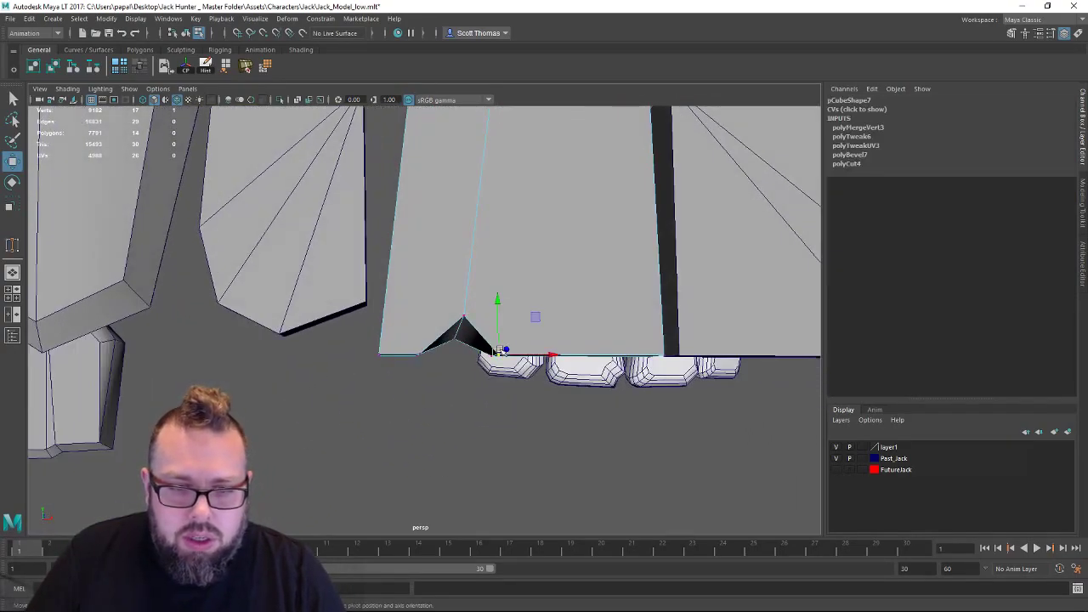
left_click(421, 351)
right_click_drag(527, 274, 571, 258)
left_click(606, 408)
right_click_drag(682, 393, 595, 348, "alt")
left_click_drag(595, 349, 447, 326, "alt")
right_click_drag(447, 326, 649, 376, "alt")
right_click_drag(431, 288, 380, 290)
left_click_drag(380, 290, 385, 352, "alt")
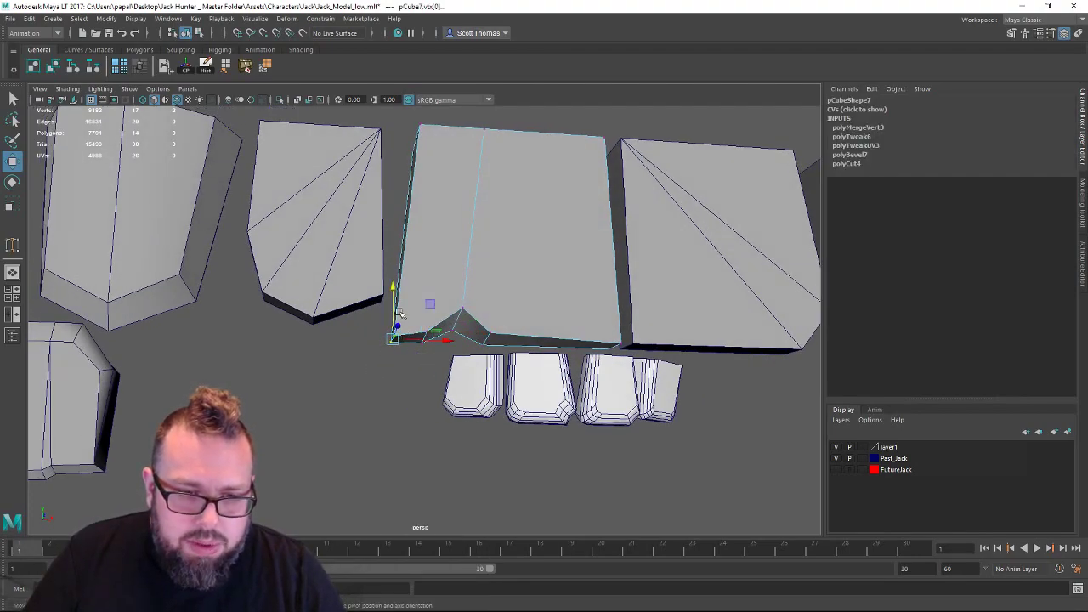
left_click_drag(399, 315, 399, 290)
left_click_drag(437, 324, 443, 329)
Adjust the lower inner corner vertices of the two centre plates sideways where they face each other.
right_click_drag(556, 385, 395, 387, "alt")
mouse_move(505, 338)
left_mouse_down("alt")
mouse_move(481, 343)
mouse_move(497, 331)
left_mouse_up("alt")
left_click(531, 337)
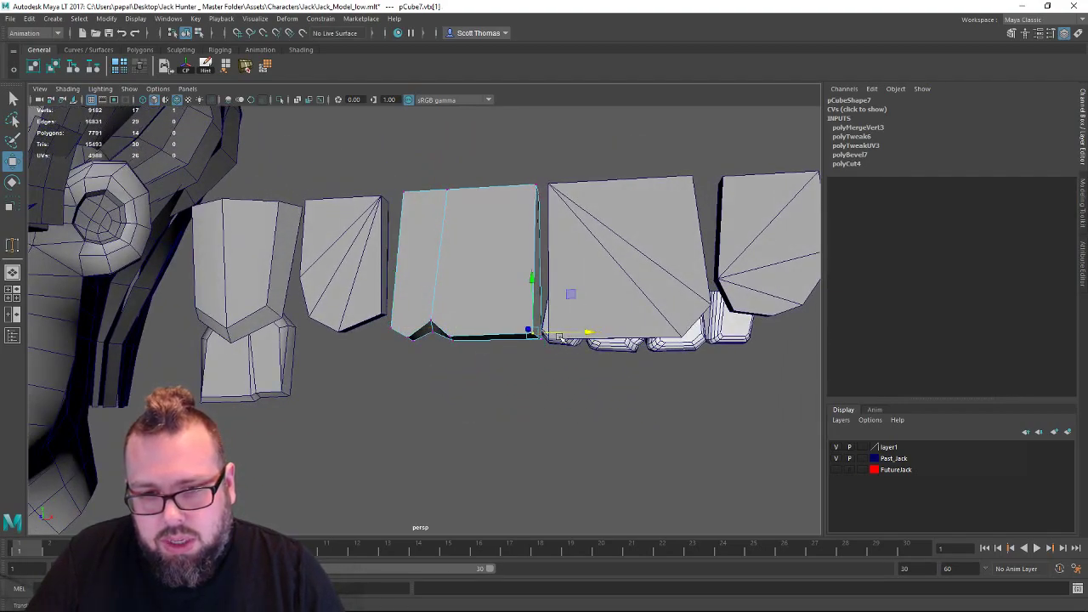
left_click_drag(510, 350, 520, 323, "alt")
key("q")
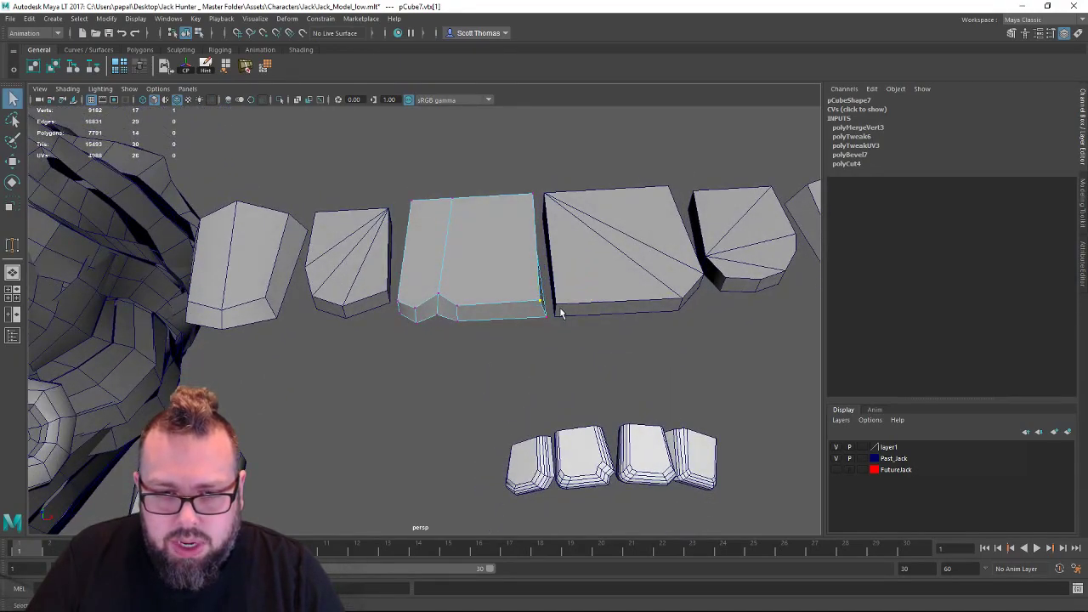
right_click_drag(560, 312, 530, 295)
left_click(555, 306)
key("r")
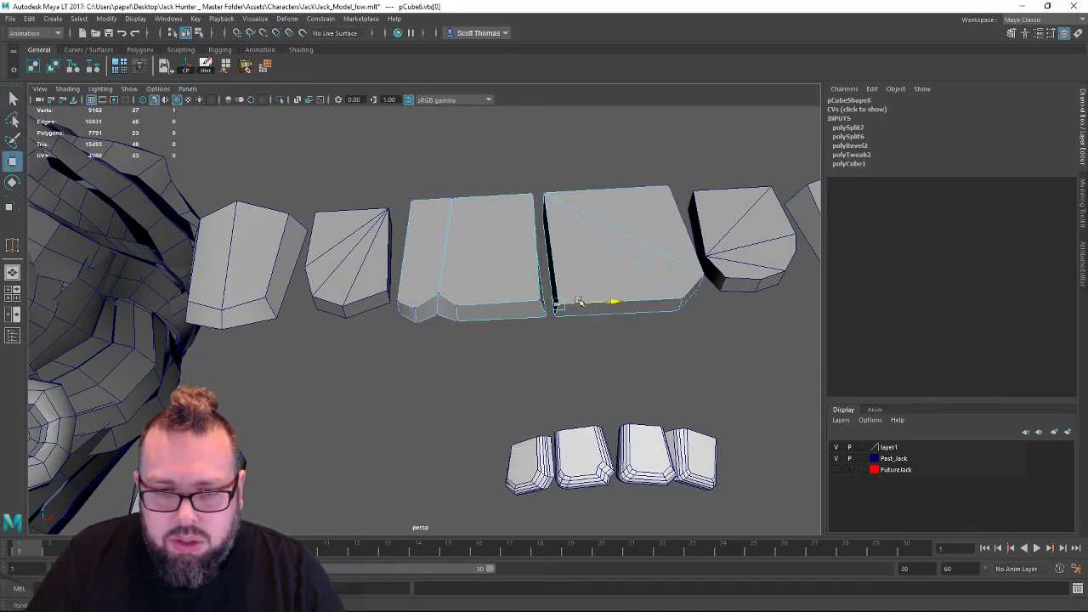
left_click_drag(569, 335, 491, 436, "alt")
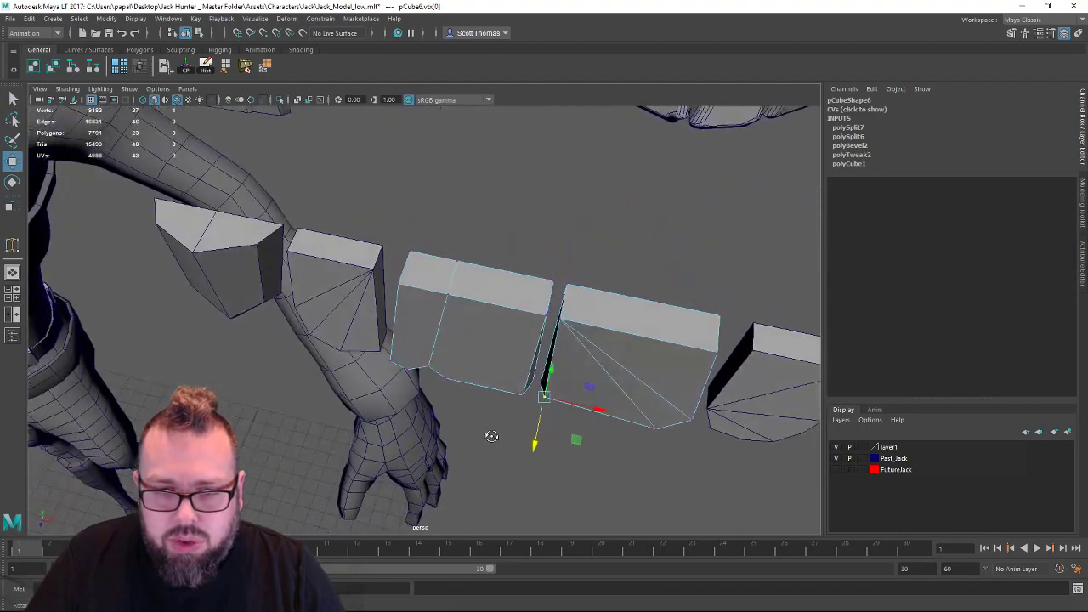
Select the notched centre plate as an object and move it to Translate X 17.525 and Translate Z 6.707.
right_click_drag(487, 288, 521, 288)
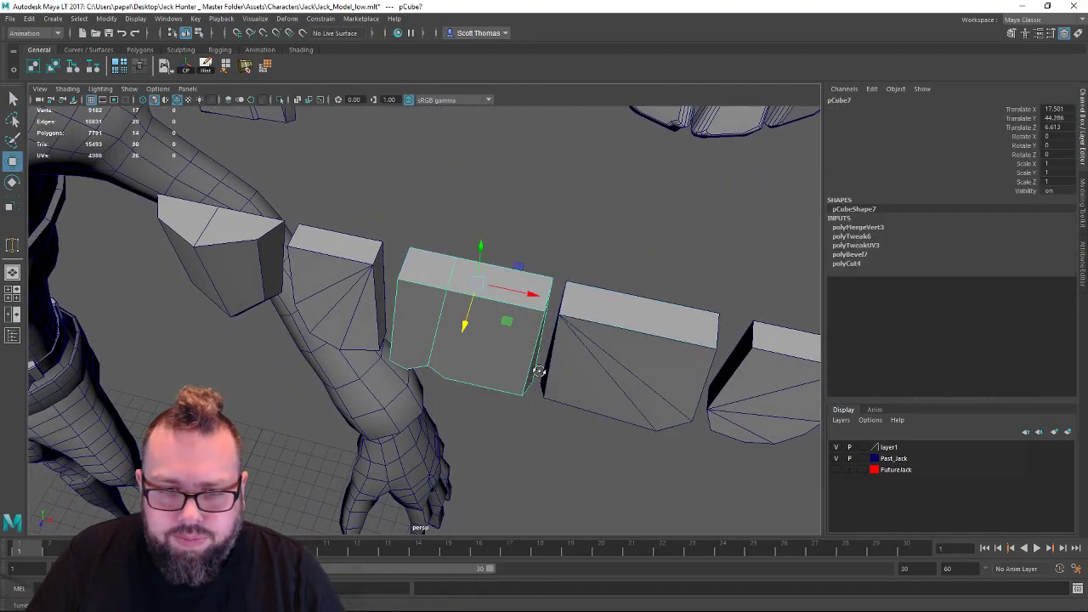
left_click_drag(537, 369, 488, 372, "alt")
left_click_drag(448, 340, 509, 354)
left_click_drag(485, 399, 546, 372, "alt")
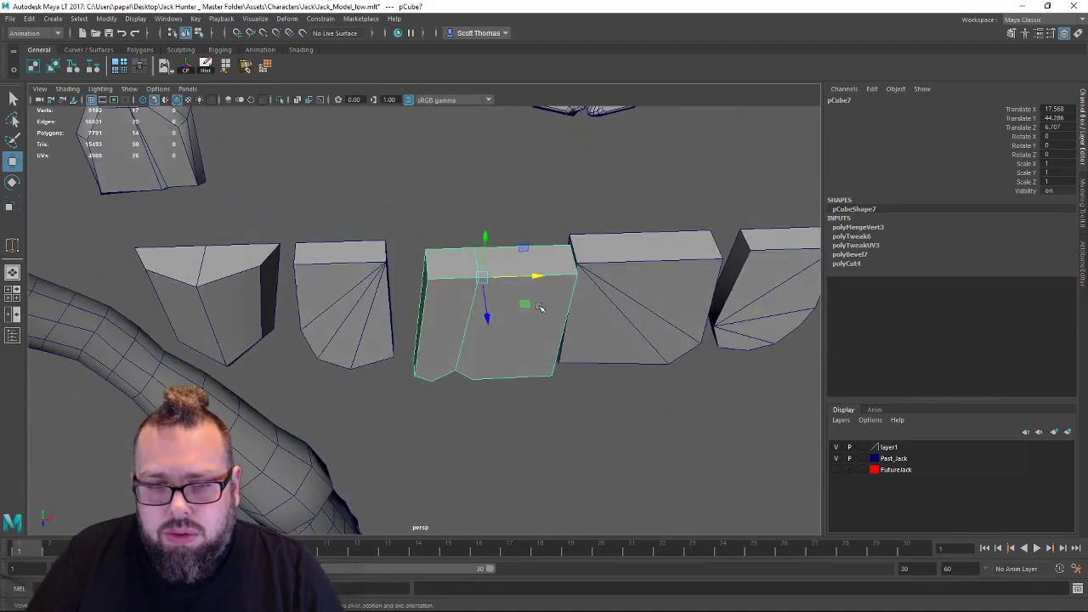
left_click_drag(536, 277, 529, 276)
left_click_drag(592, 396, 578, 287, "alt")
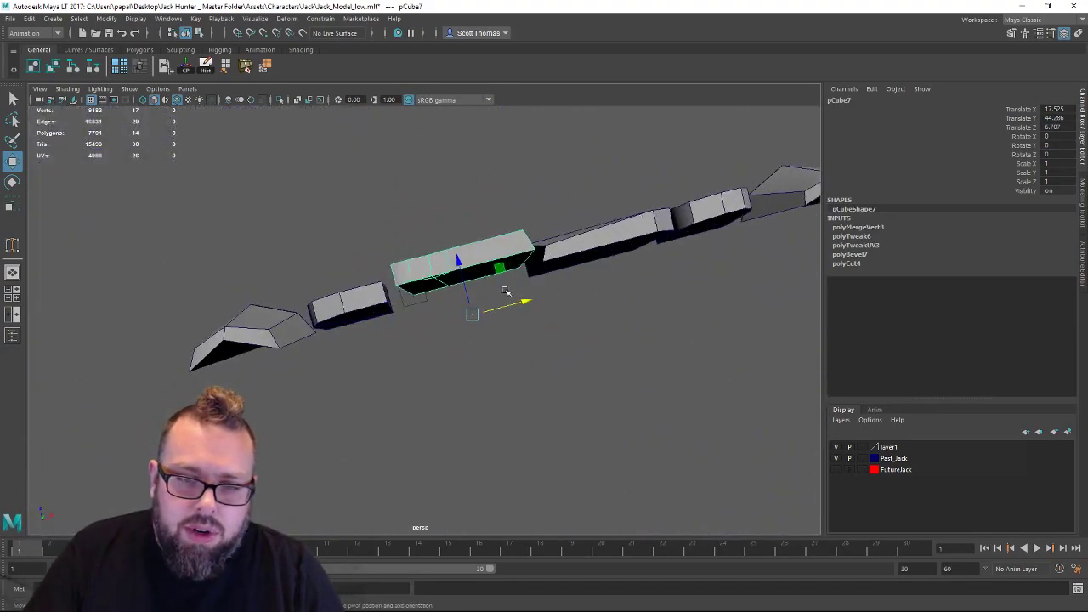
Move the small plate beyond the unnotched centre plate to Translate Z -0.042.
left_click_drag(506, 291, 604, 233, "alt")
left_click(636, 210)
key("e")
key("w")
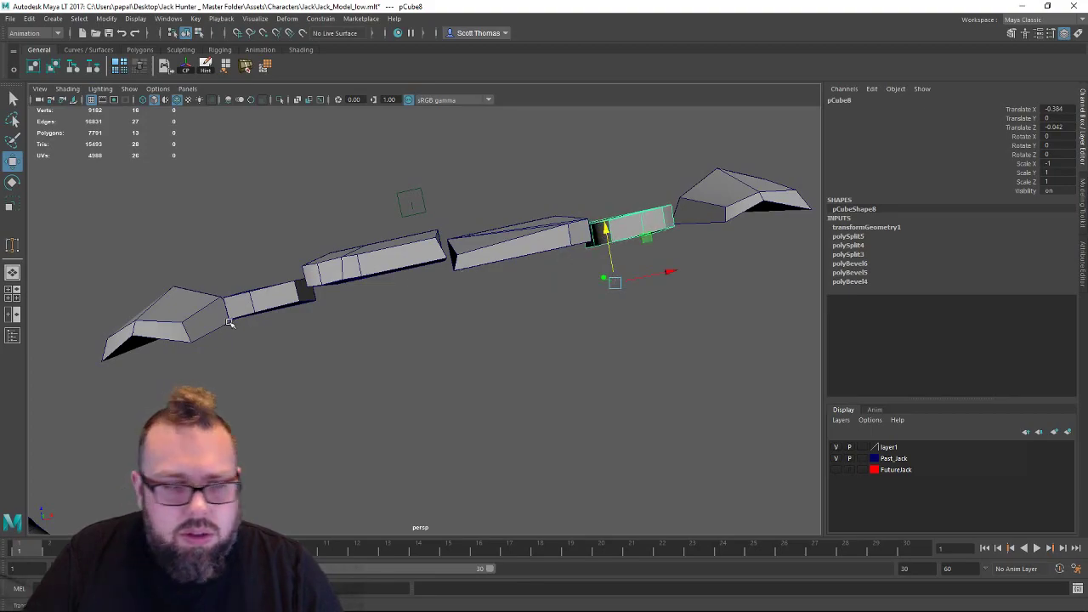
Move the two outermost plates slightly back in depth, placing the one on the notched plate's side at Translate Z 6.549.
mouse_move(525, 260)
left_mouse_down("alt")
mouse_move(549, 241)
mouse_move(537, 267)
left_mouse_up("alt")
left_click(757, 246)
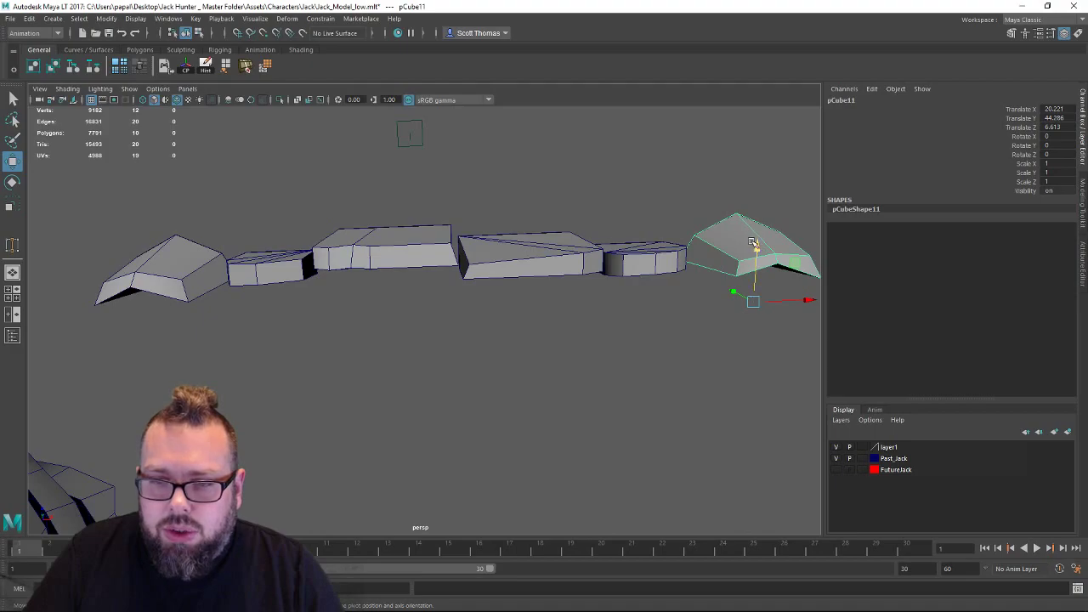
left_click_drag(754, 244, 755, 255)
left_click(163, 259)
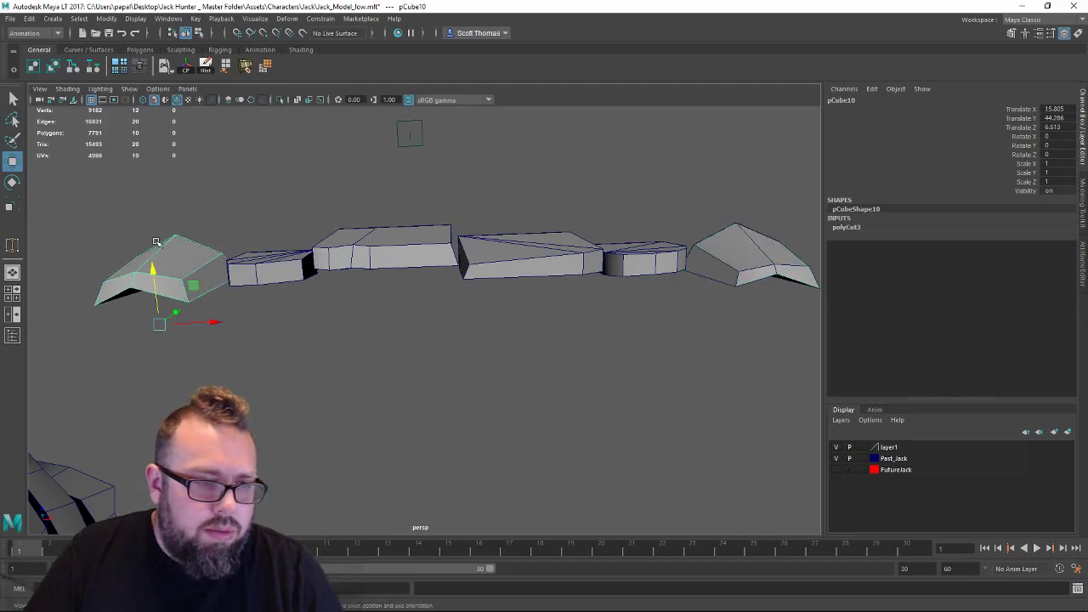
left_click_drag(155, 267, 153, 276)
Slide both outermost plates inward toward their neighbours, with the one on the notched plate's side at Translate X 15.863, and save the scene.
left_click_drag(206, 329, 277, 408, "alt")
mouse_move(159, 297)
left_mouse_down()
mouse_move(197, 300)
mouse_move(178, 301)
left_mouse_up()
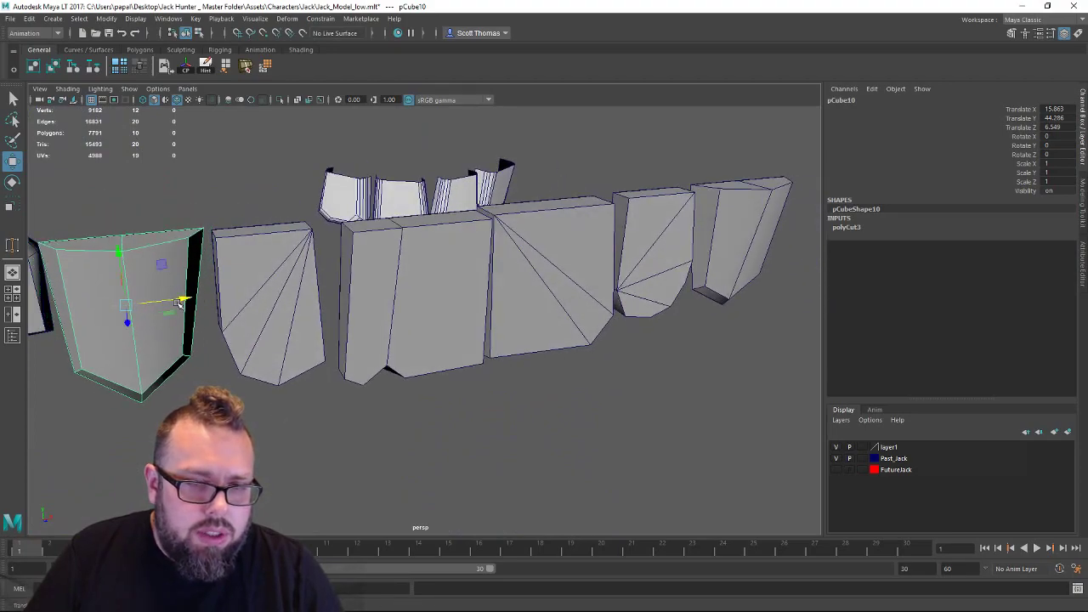
left_click(739, 195)
left_click_drag(735, 280, 646, 275, "alt")
middle_click_drag(646, 275, 483, 270, "alt")
left_click_drag(680, 287, 657, 287)
left_click(724, 287)
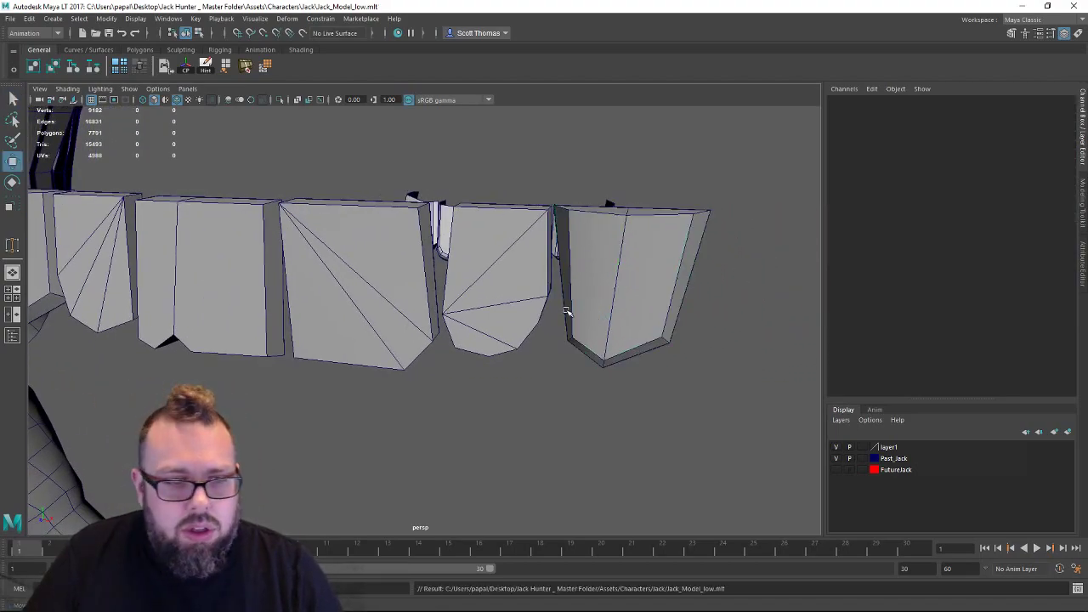
Select the whole six-plate row as its parent group, teeth_final.
right_click_drag(566, 311, 289, 314, "alt")
left_click_drag(289, 314, 300, 326, "alt")
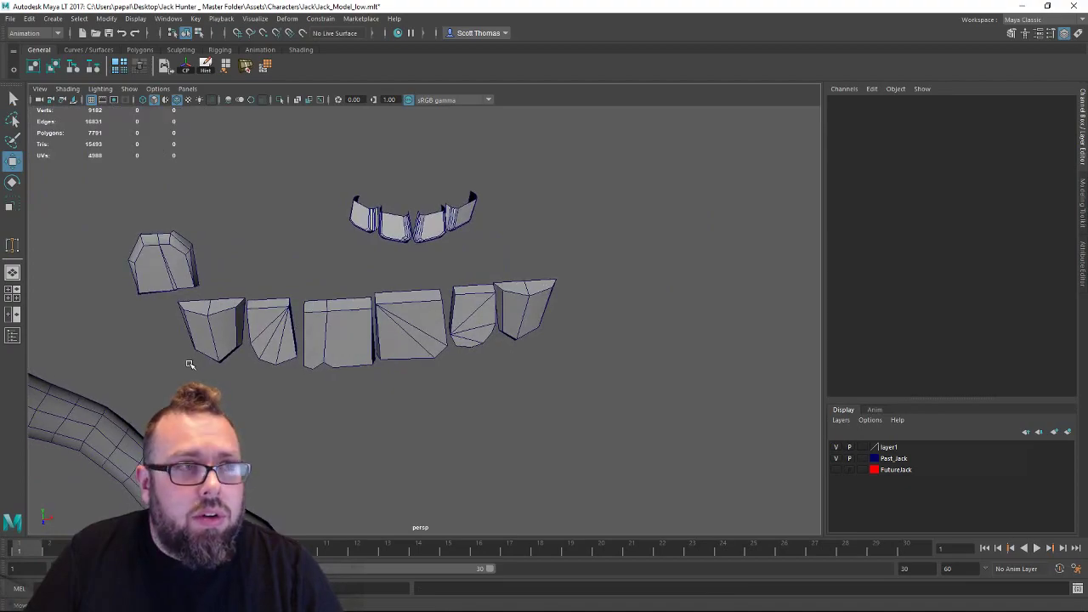
left_click_drag(190, 364, 597, 297)
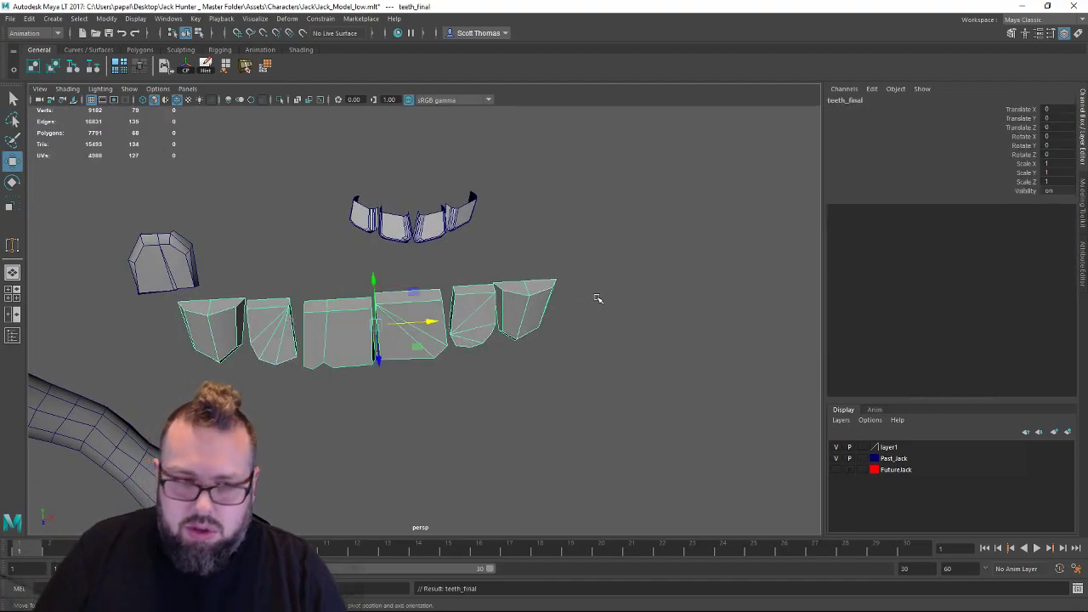
left_click(286, 18)
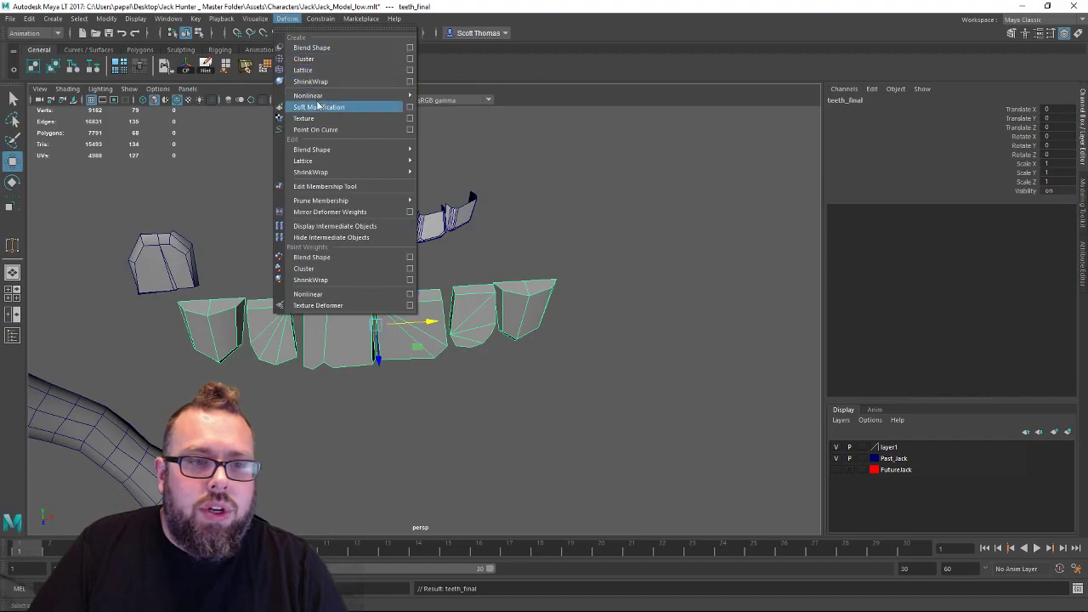
left_click(438, 128)
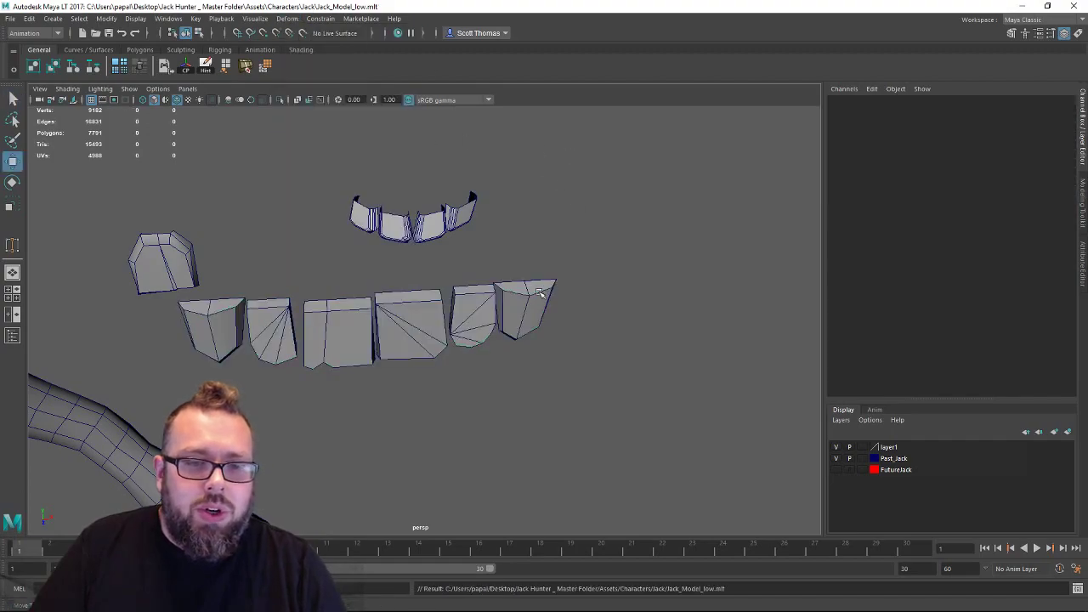
left_click(531, 293)
key("Up")
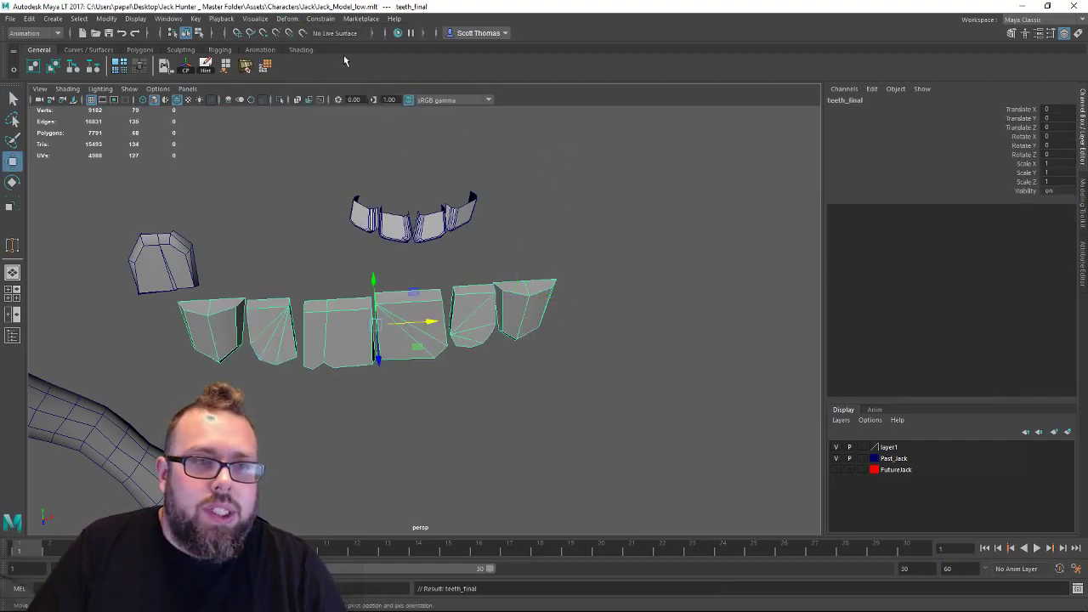
Detach the list of nonlinear deformers, add a Bend shortcut to the General shelf, and close the detached list.
left_click(286, 17)
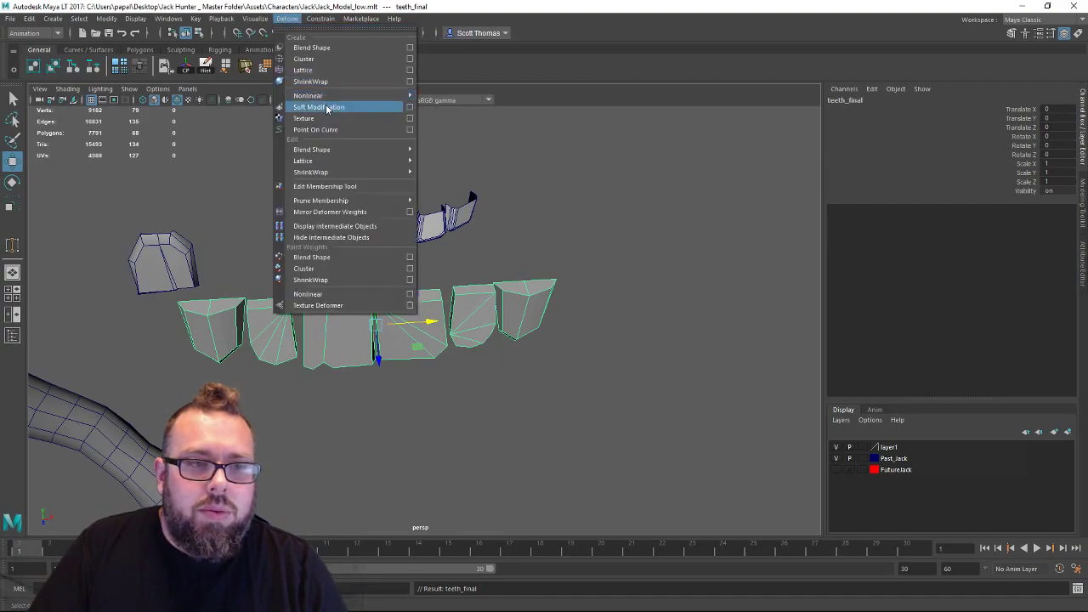
mouse_move(338, 96)
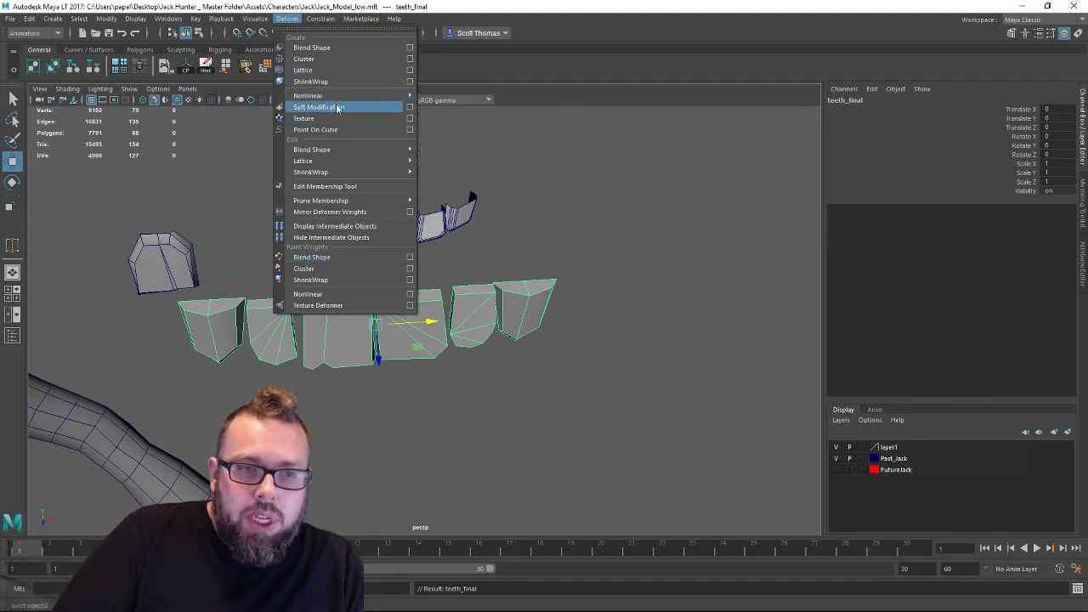
mouse_move(359, 151)
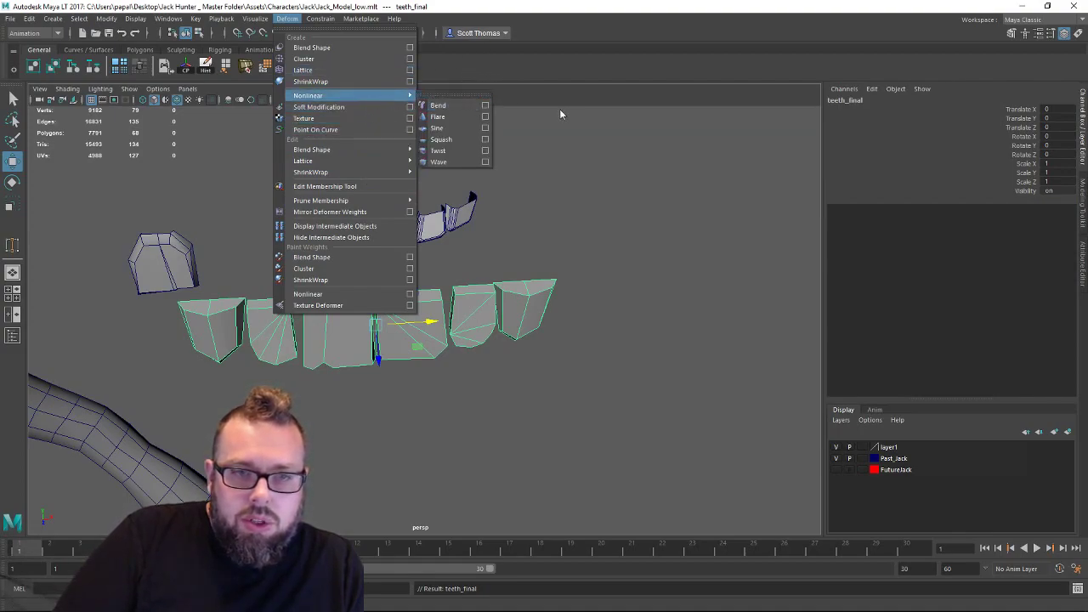
left_click(465, 96)
left_click_drag(465, 86, 642, 85)
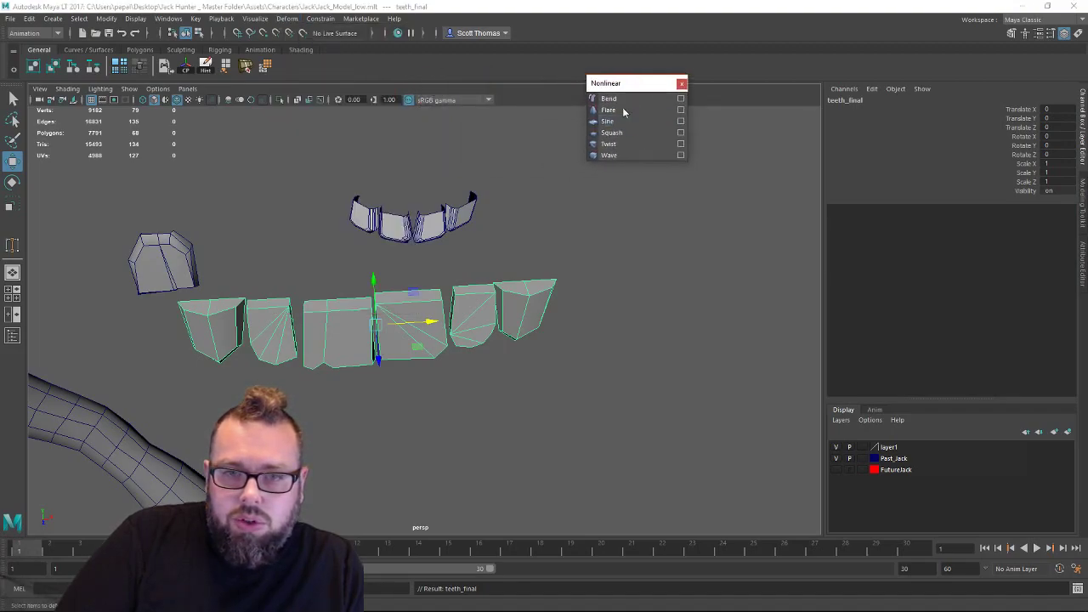
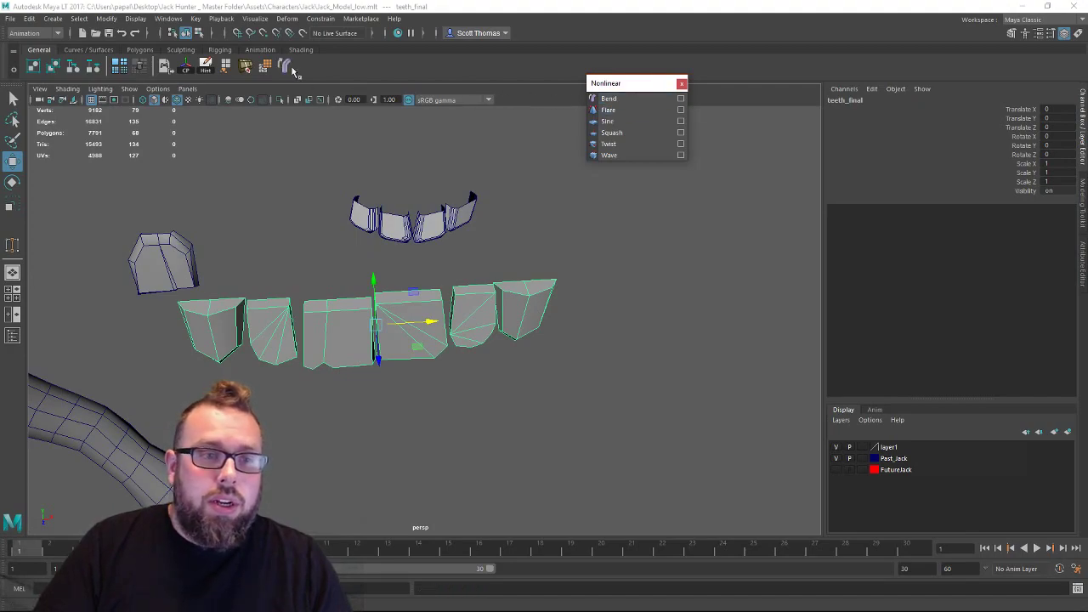
left_click(680, 83)
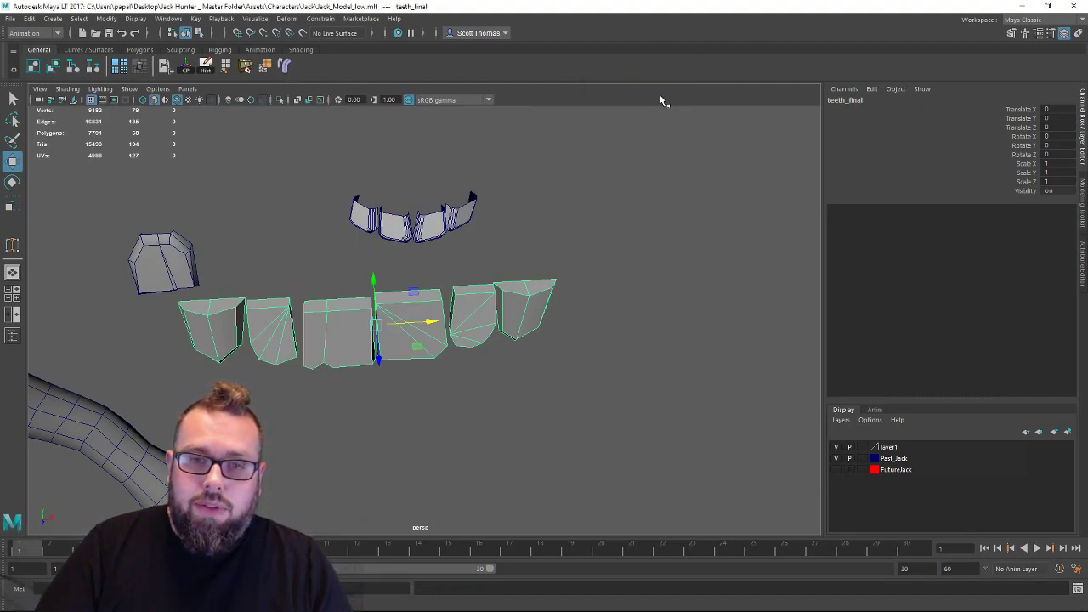
Save the scene, restart Maya LT, and reopen the recent scene Jack_Model_low.mlt.
left_click(108, 33)
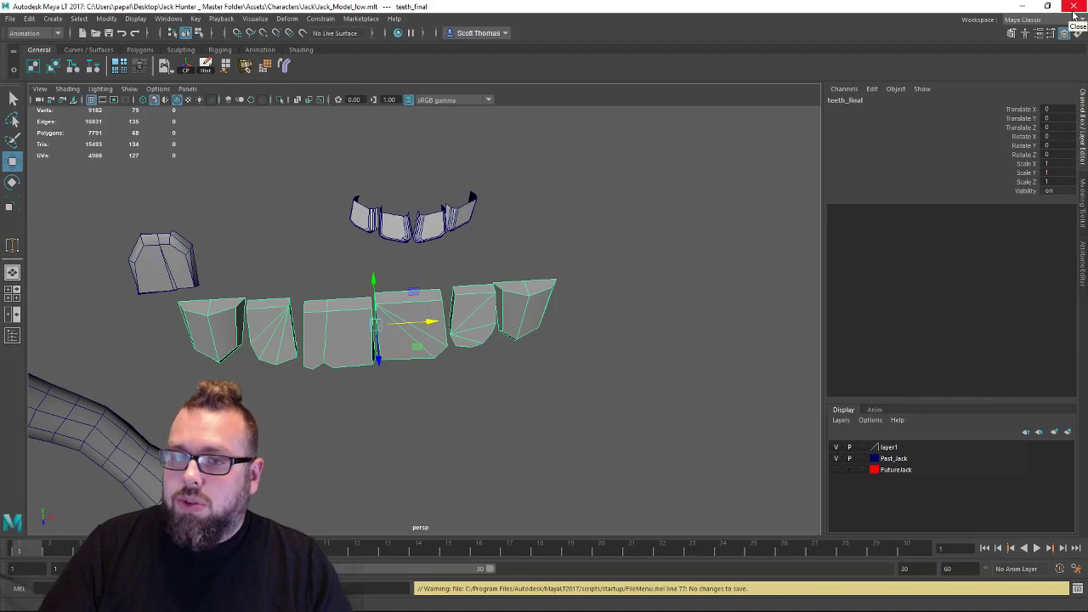
left_click(1073, 8)
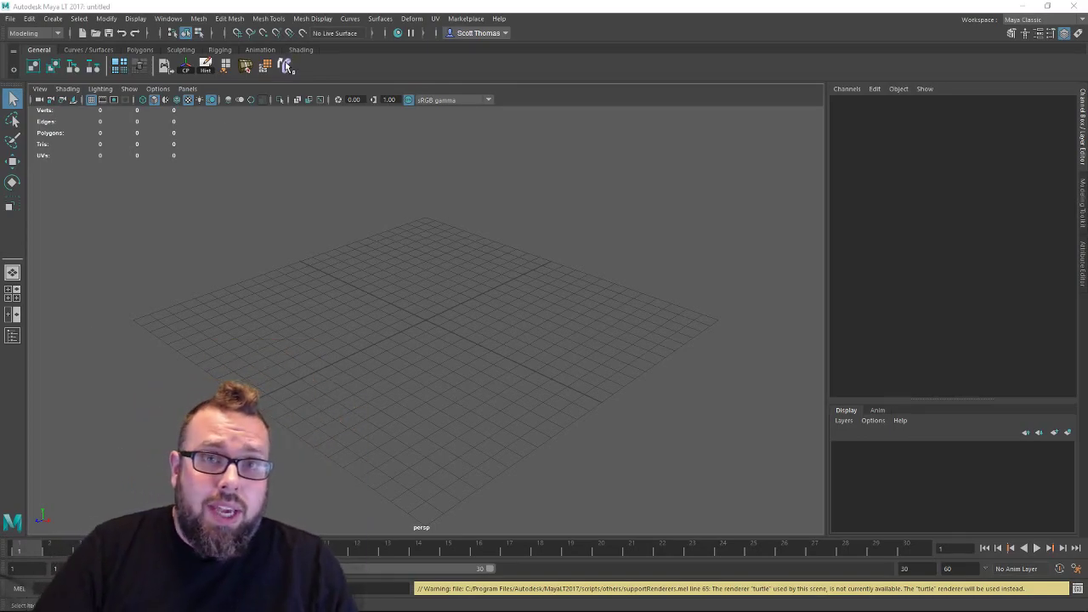
left_click(12, 18)
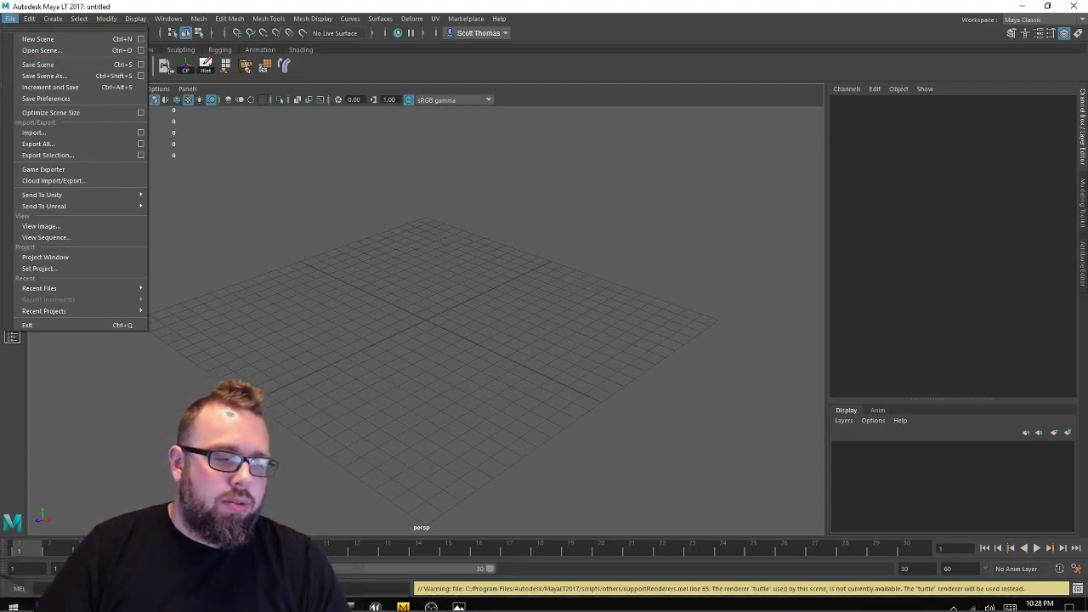
key("Escape")
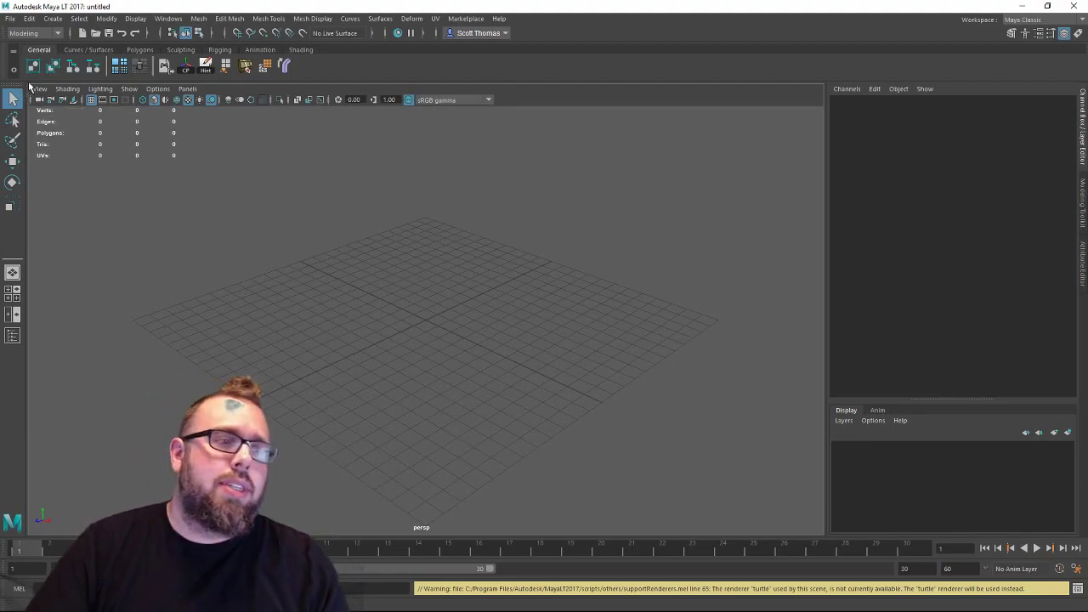
left_click(10, 20)
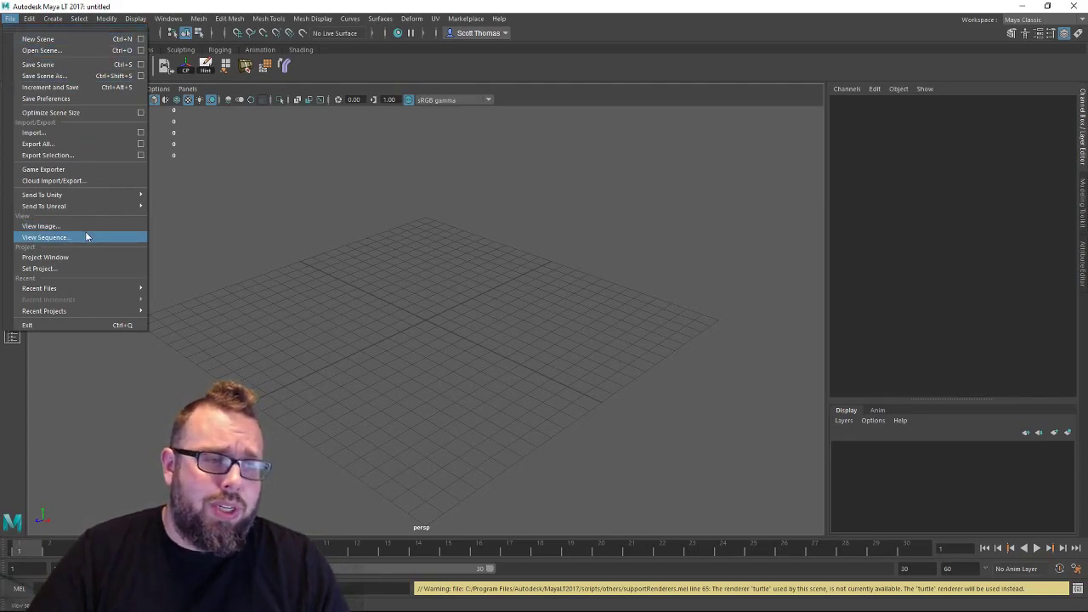
mouse_move(66, 288)
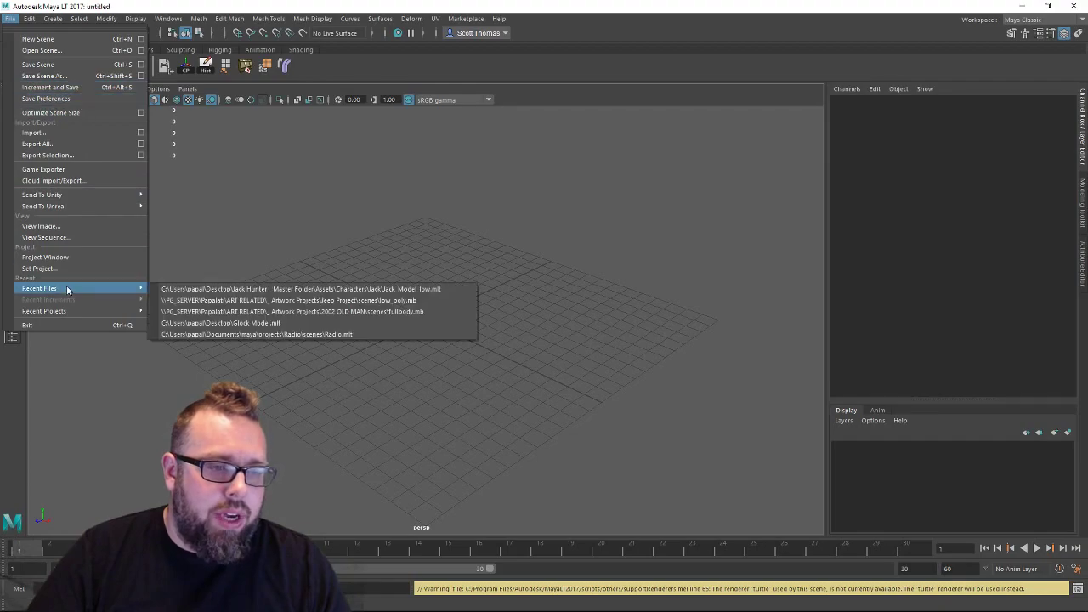
left_click(219, 290)
Select the six-plate row as the teeth_final group and apply a Bend deformer to it.
mouse_move(252, 320)
left_mouse_down("alt")
mouse_move(241, 289)
mouse_move(242, 309)
left_mouse_up("alt")
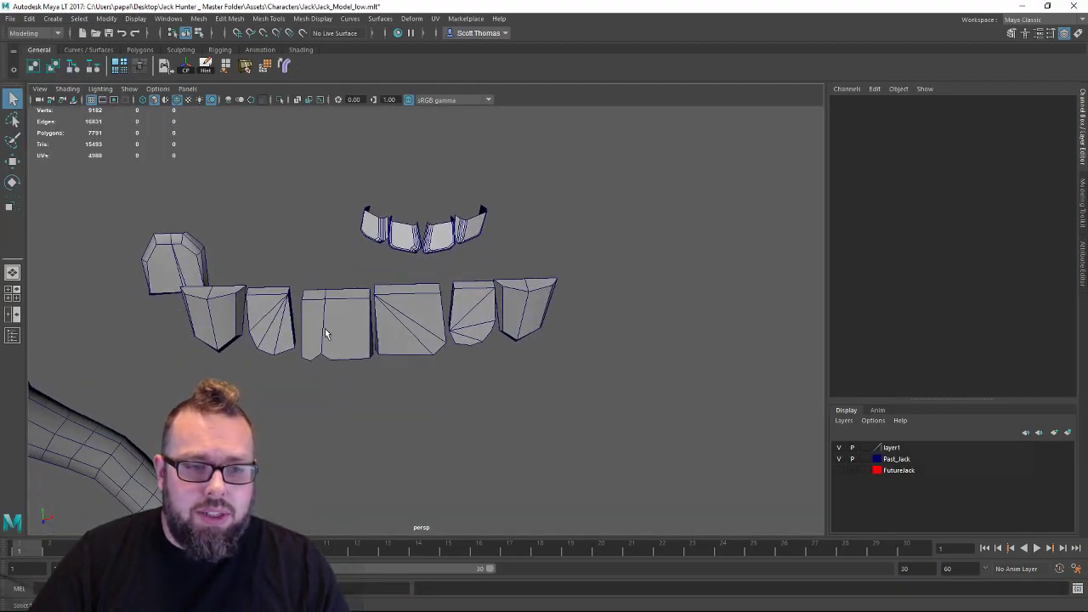
left_click_drag(215, 357, 583, 304)
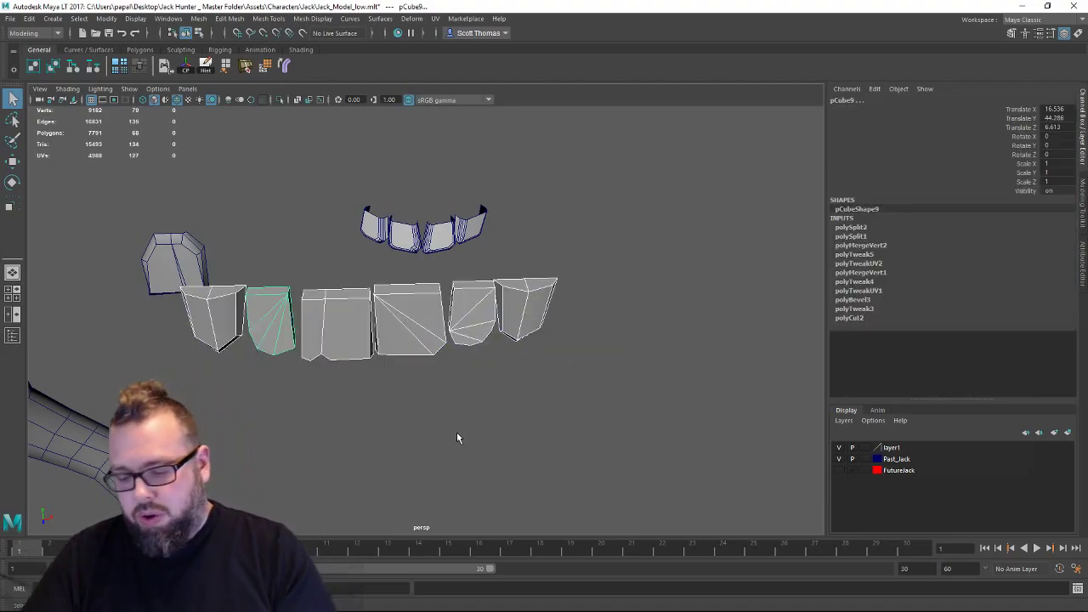
key("Up")
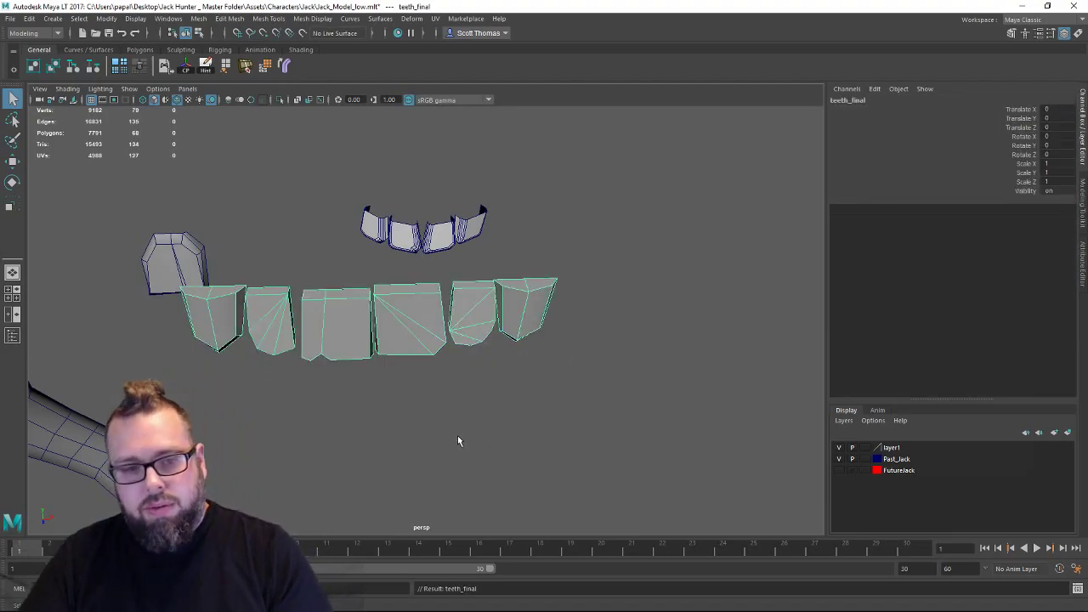
left_click(283, 65)
left_click_drag(540, 241, 500, 252, "alt")
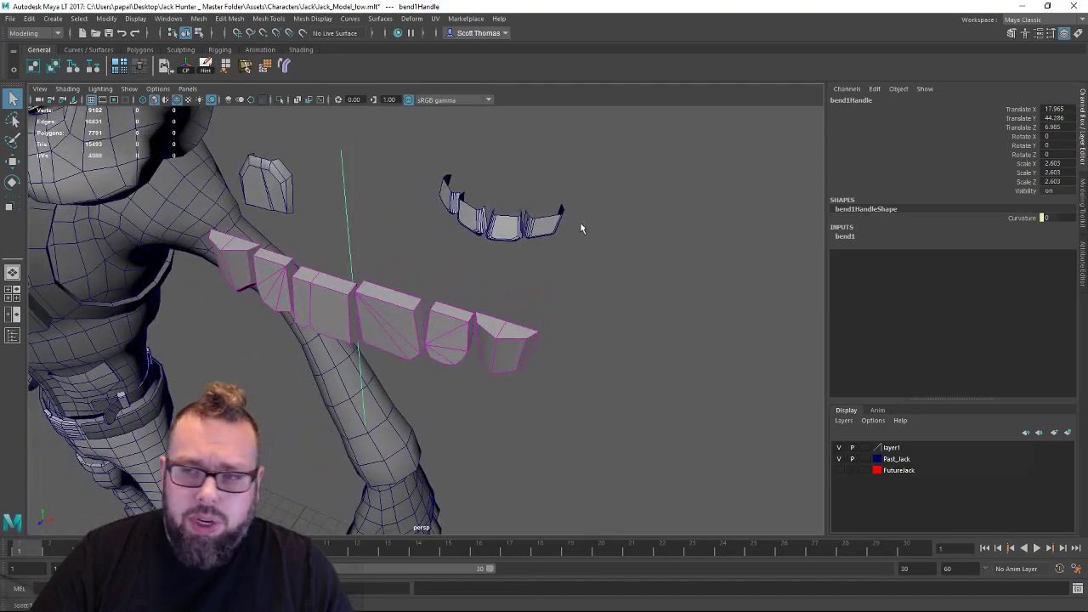
Align the bend handle with the row by setting Rotate Y to 90 and Rotate Z to 90.
left_click(1062, 146)
type("90")
key("Tab")
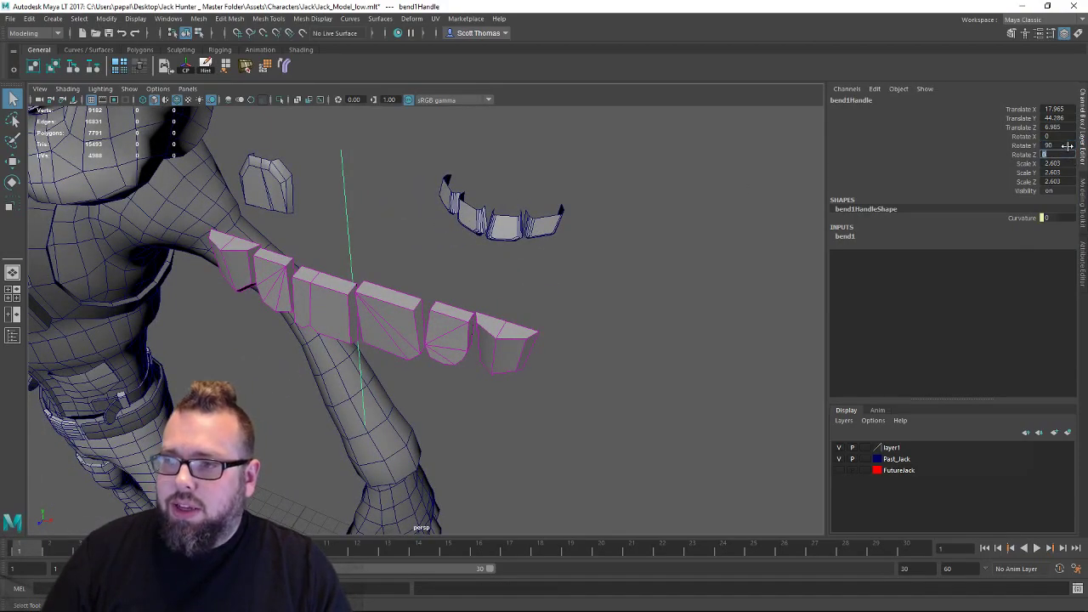
type("90")
key("Tab")
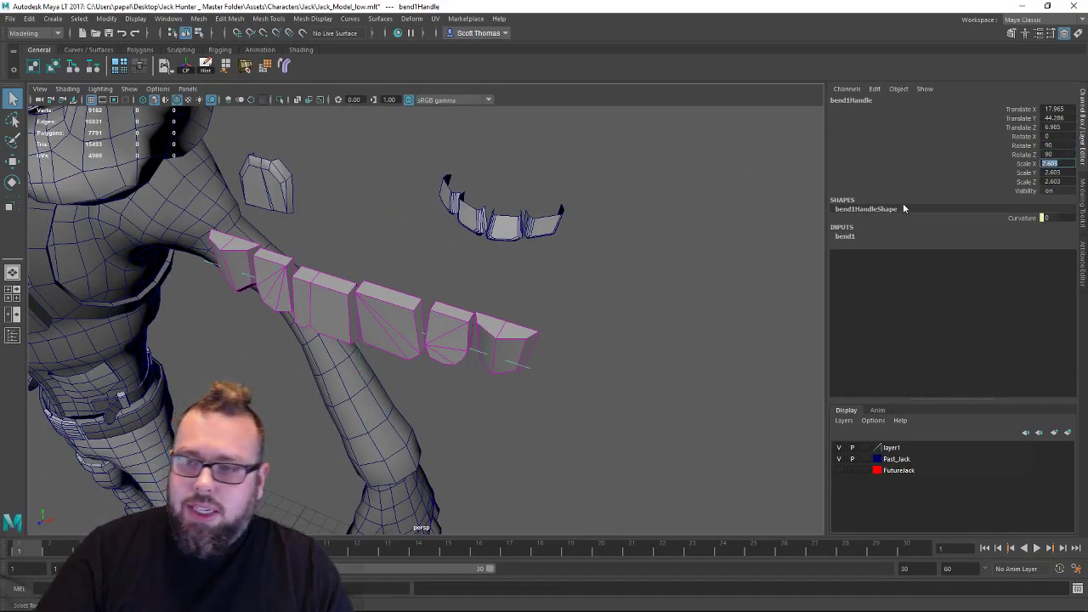
Set the Bend deformer's Curvature to 74.485 to curve the row of teeth into an arch.
left_click(931, 236)
left_click(1012, 255)
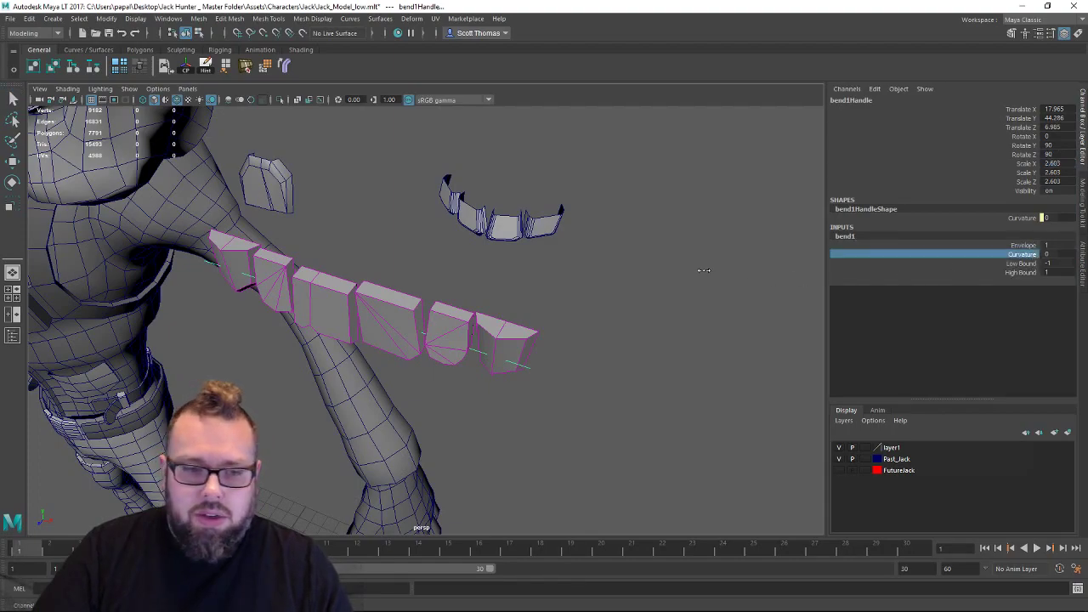
middle_click_drag(696, 267, 741, 261)
left_click_drag(741, 262, 272, 375, "alt")
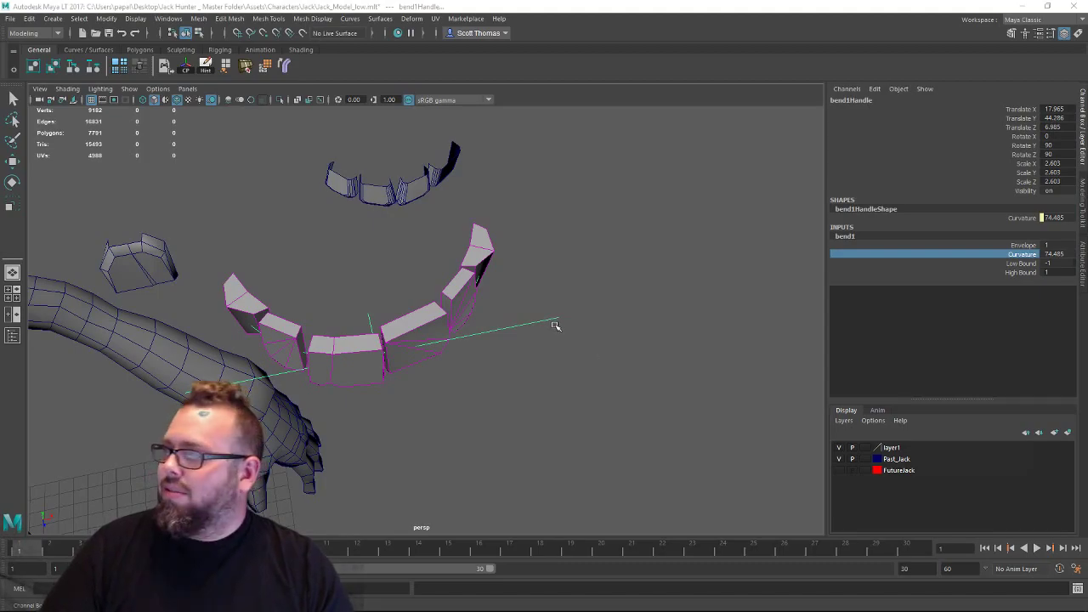
left_click_drag(487, 298, 453, 278, "alt")
key("q")
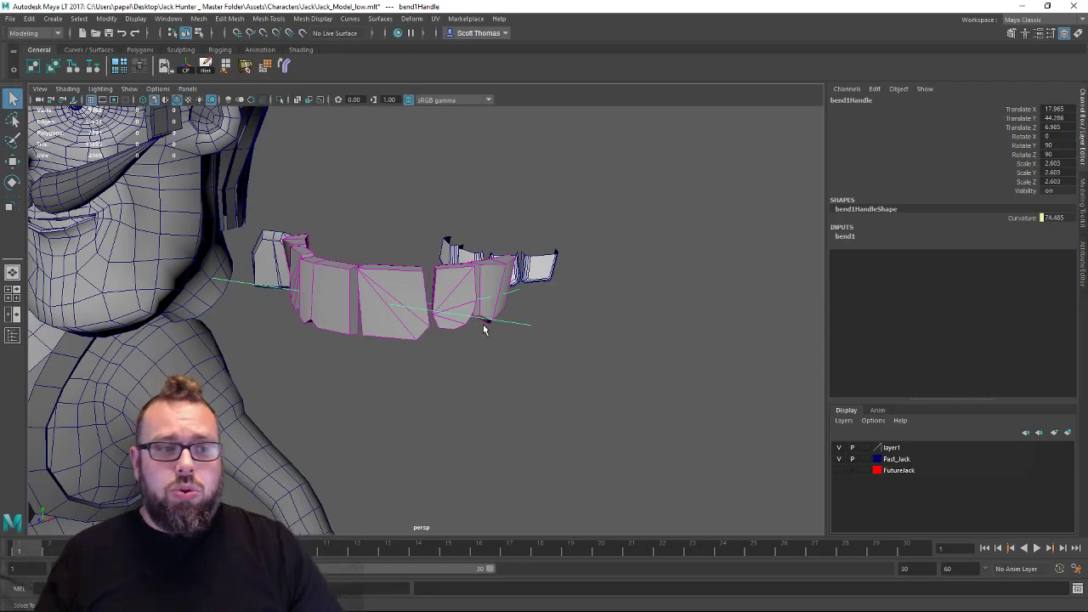
Select the head mesh nearest the teeth and frame it for a close view of the mouth area.
left_click_drag(214, 174, 481, 249, "alt")
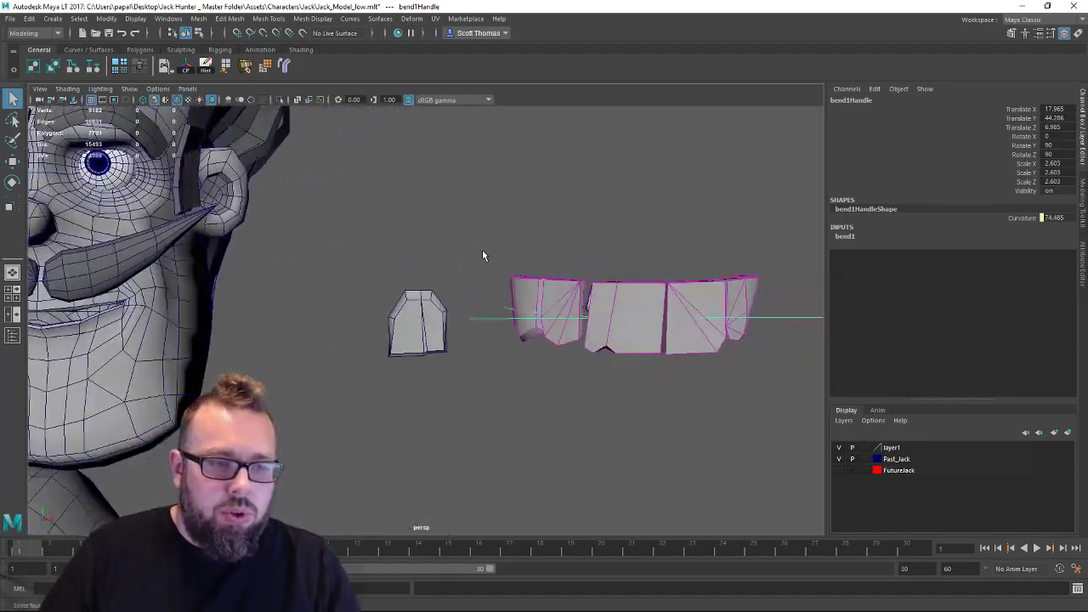
middle_click_drag(255, 299, 629, 259, "alt")
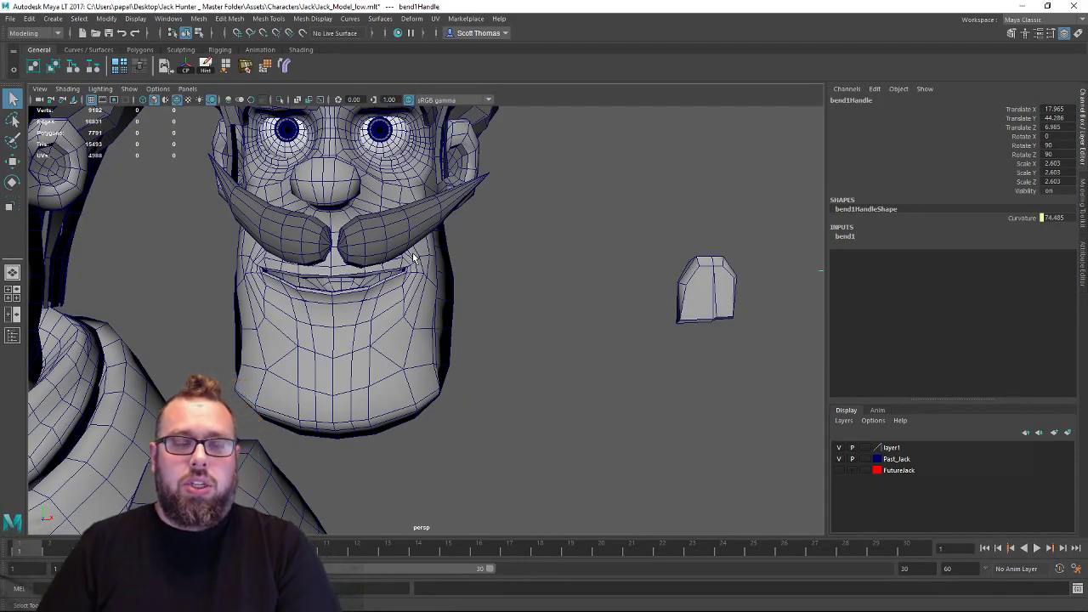
middle_click_drag(498, 266, 382, 273, "alt")
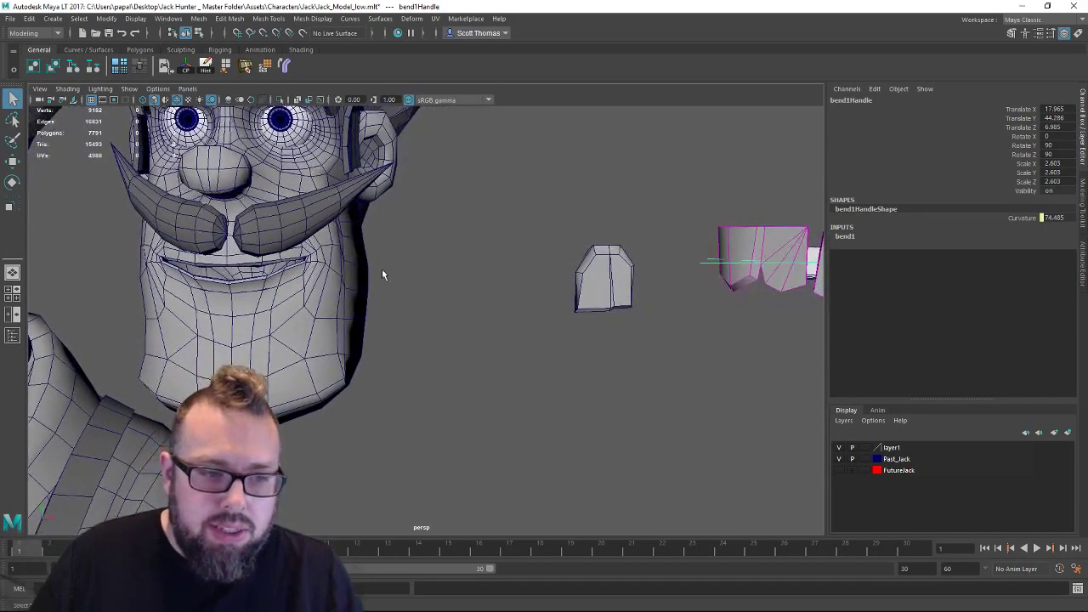
left_click(283, 277)
key("f")
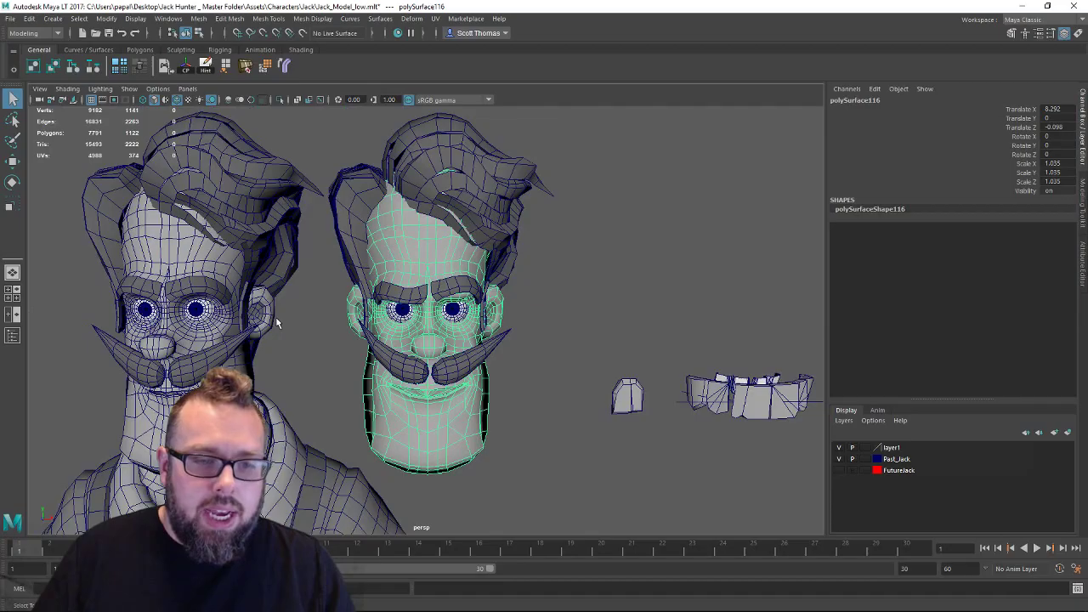
right_click_drag(326, 359, 522, 386, "alt")
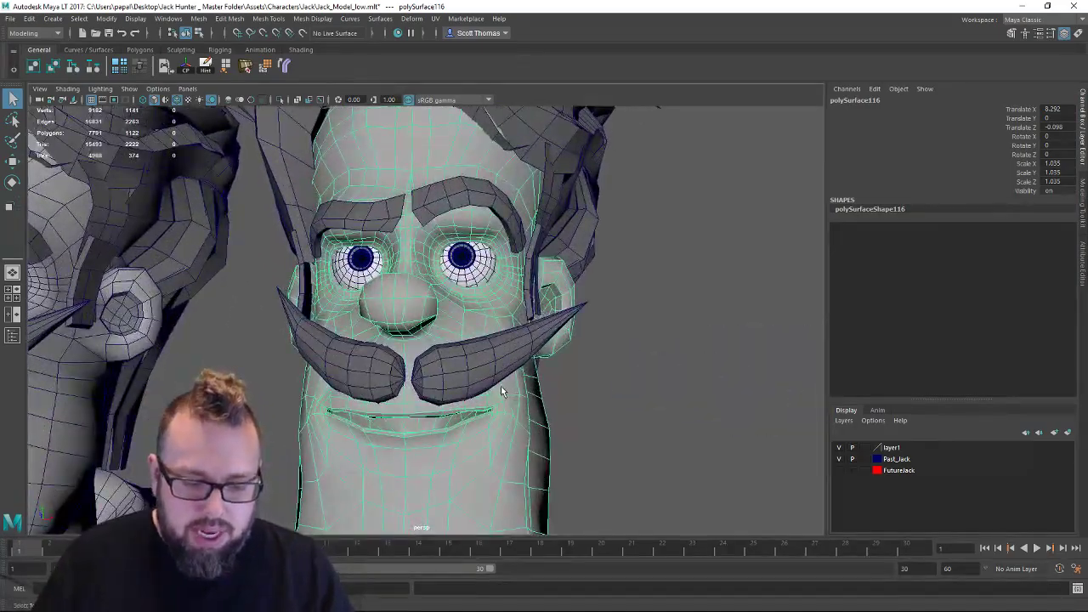
Examine the interior of the head's mouth cavity in wireframe from the front and sides, ending back in shaded display.
key("4")
left_click_drag(501, 390, 357, 314, "alt")
right_click_drag(408, 328, 594, 335, "alt")
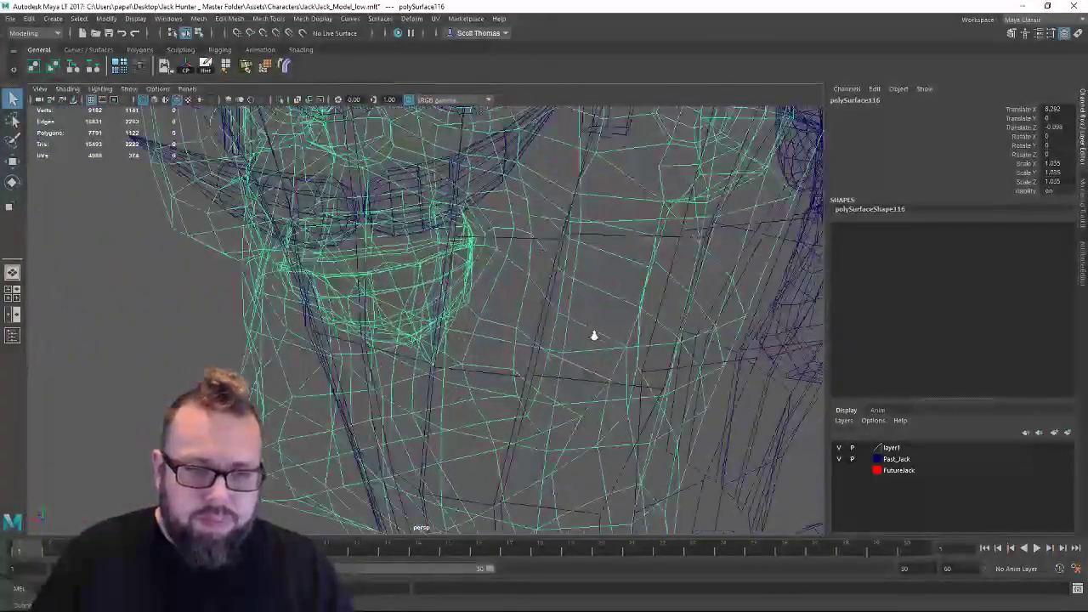
left_click_drag(594, 335, 338, 325, "alt")
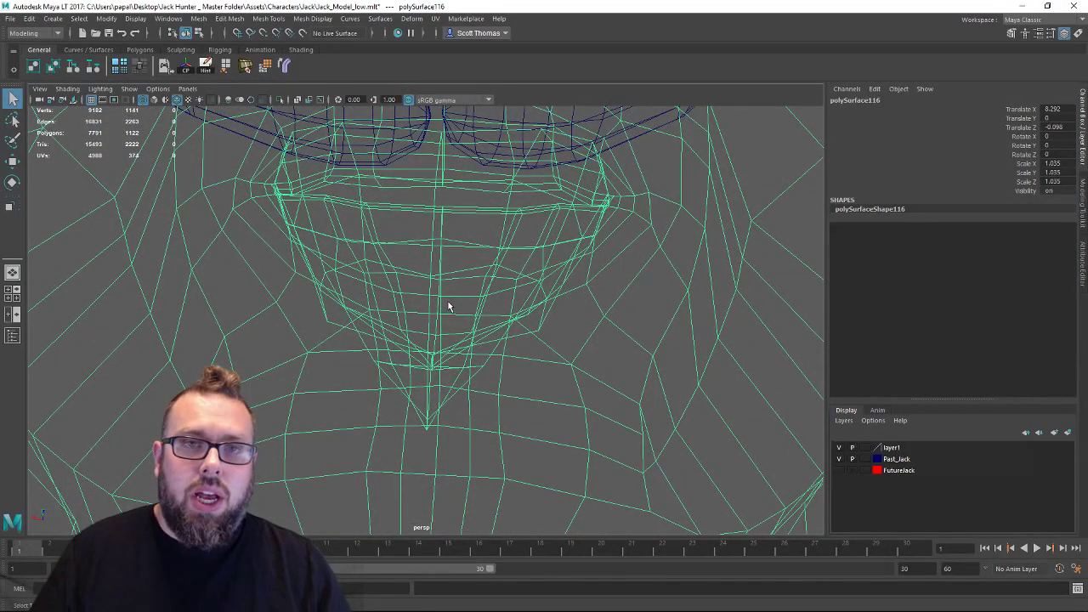
right_click_drag(615, 326, 293, 316, "alt")
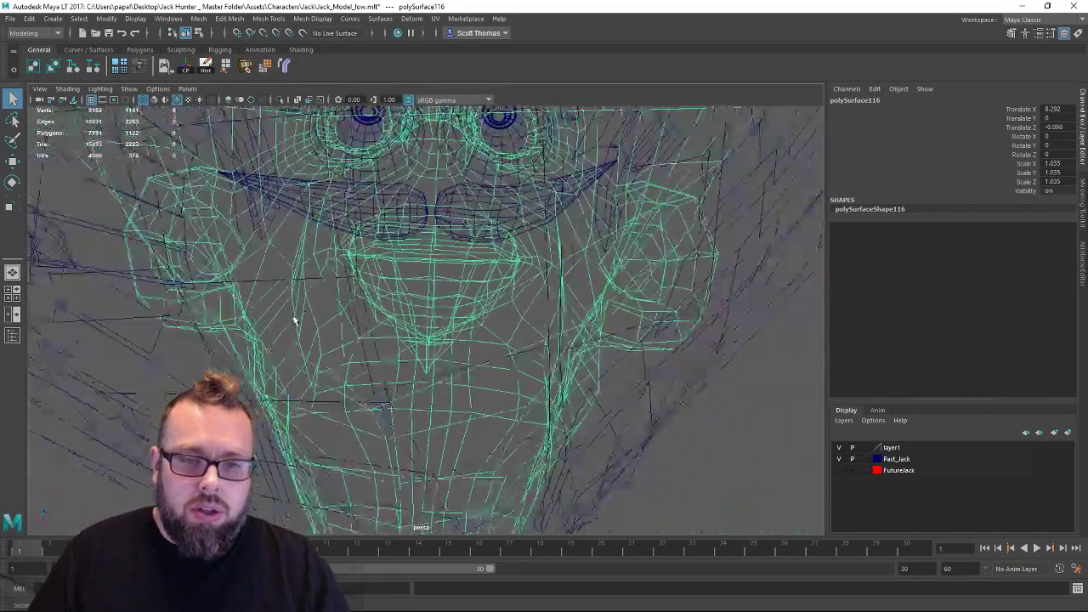
left_click_drag(293, 319, 561, 298, "alt")
middle_click_drag(561, 297, 575, 310, "alt")
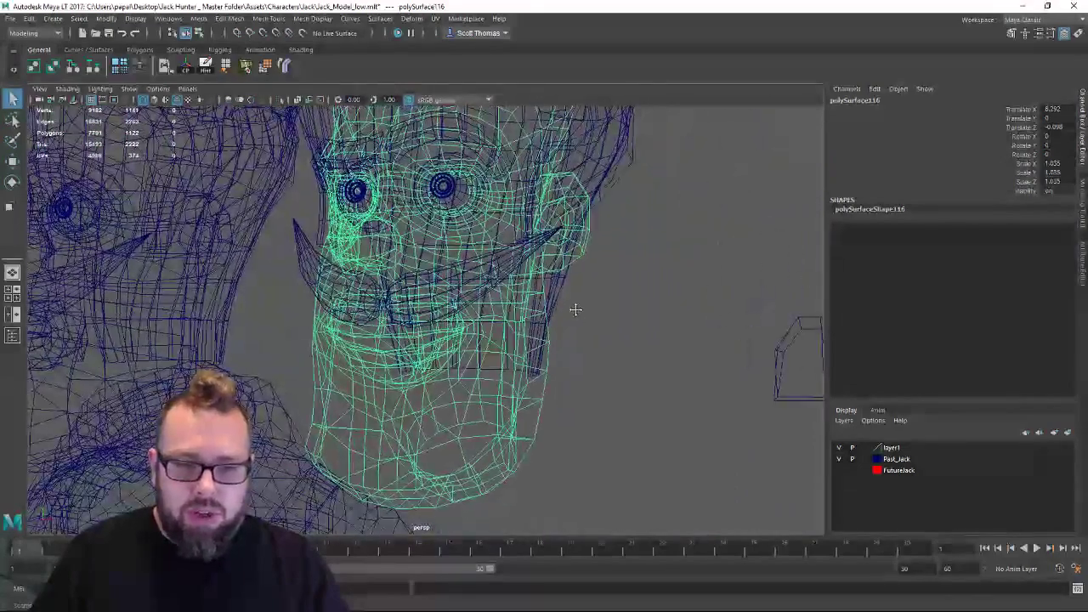
mouse_move(575, 310)
left_mouse_down("alt")
mouse_move(425, 292)
mouse_move(502, 315)
mouse_move(333, 228)
mouse_move(473, 262)
mouse_move(474, 293)
left_mouse_up("alt")
key("5")
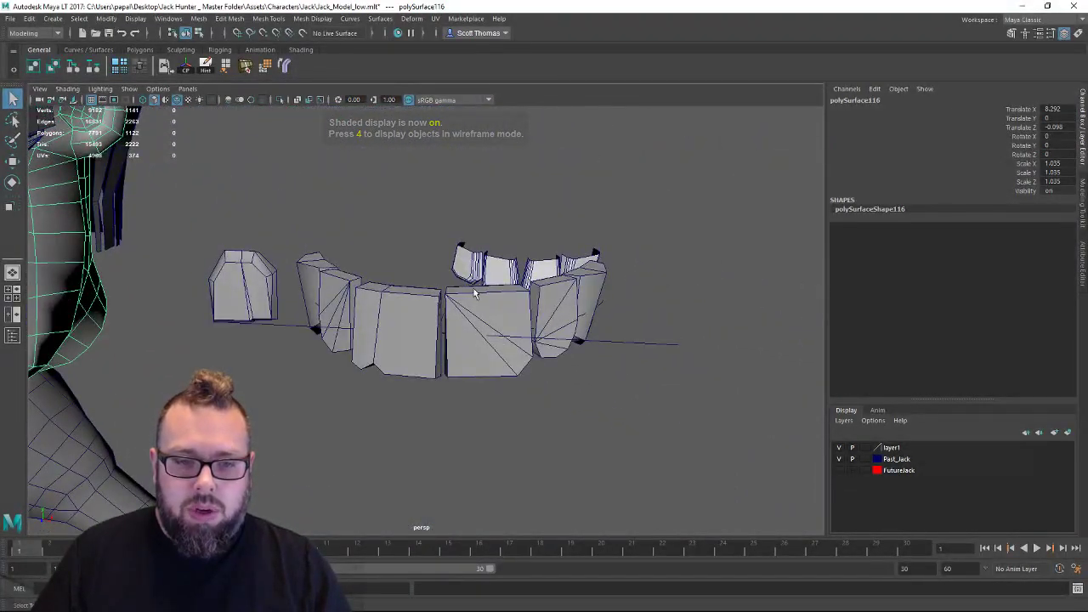
Select the whole teeth_final group by way of one of its front teeth.
left_click(513, 297)
right_click_drag(515, 296, 327, 293, "alt")
middle_click_drag(327, 293, 486, 290, "alt")
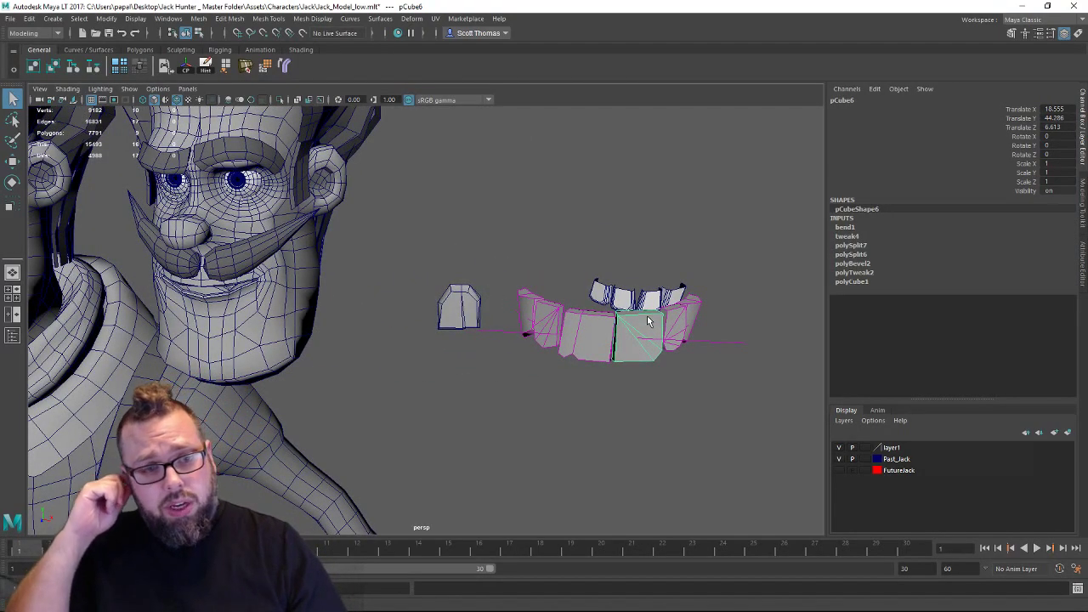
key("Up")
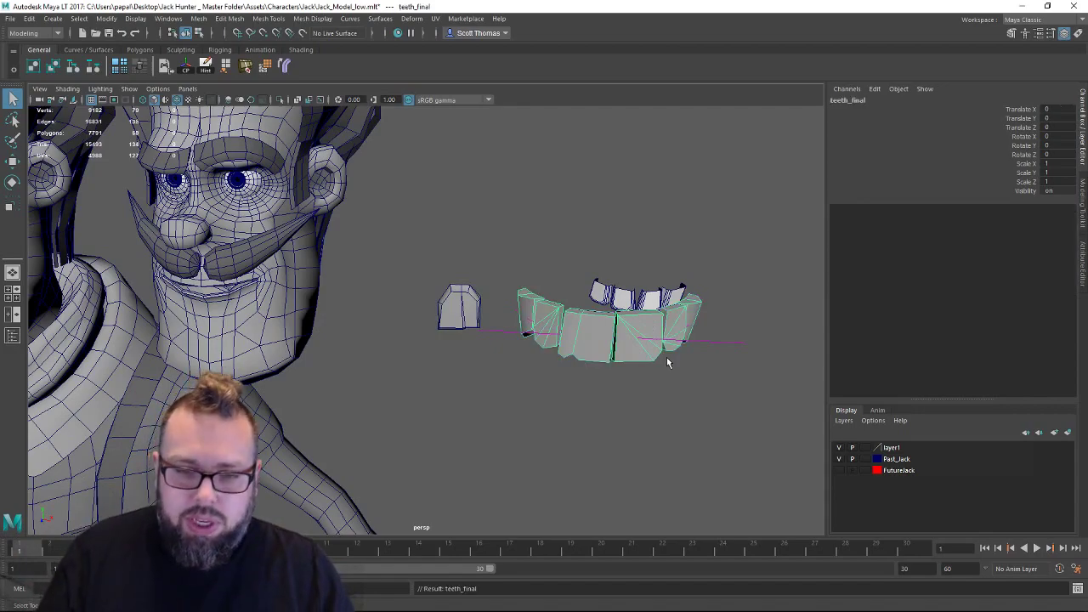
Try to move the teeth_final group along X toward the head.
key("w")
left_click_drag(664, 339, 633, 340)
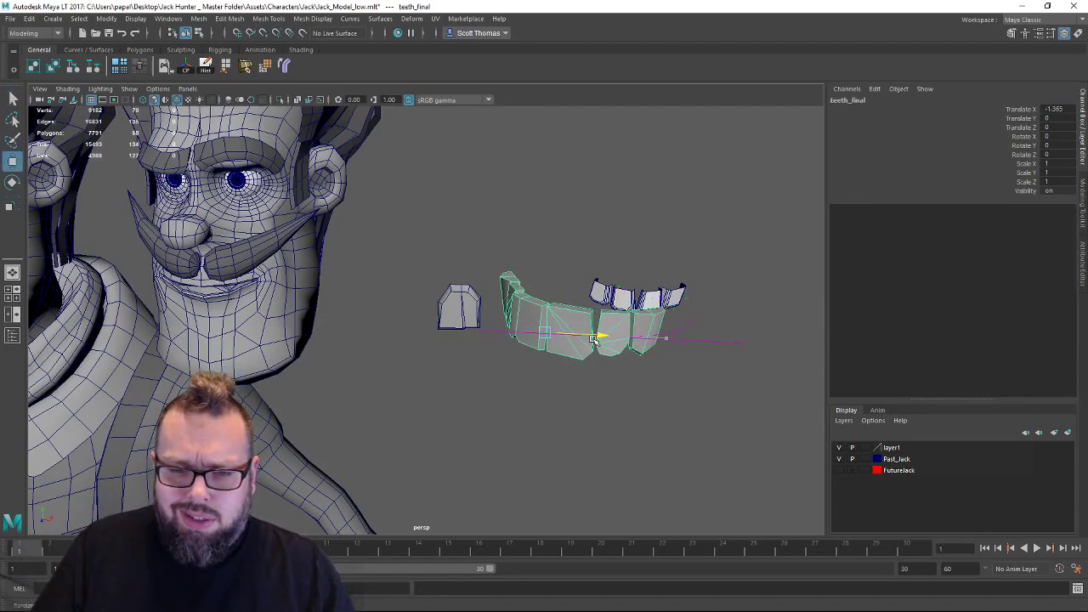
key("ctrl+z")
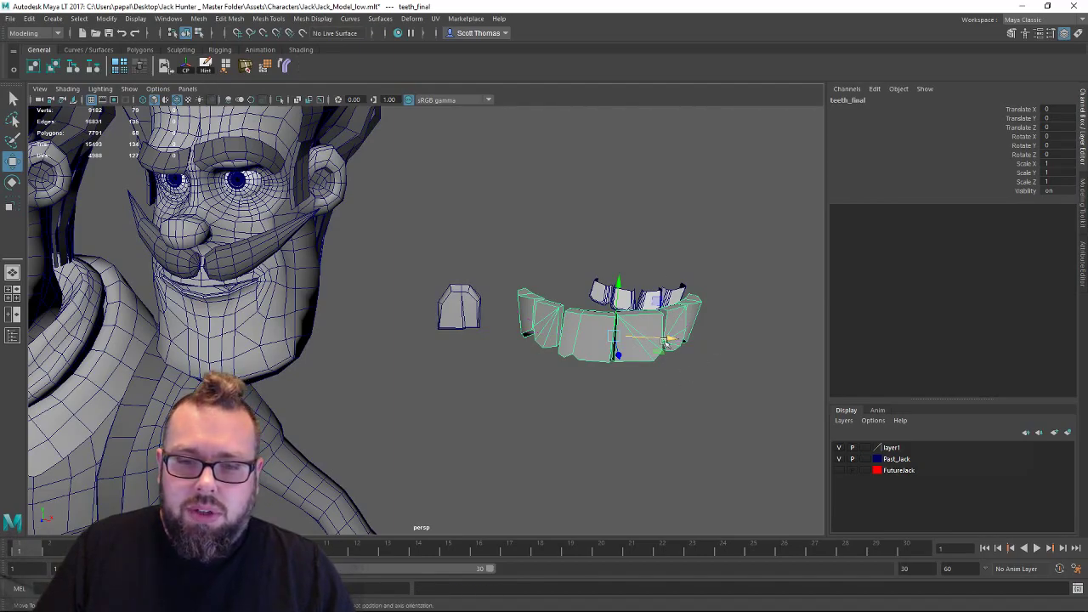
Move the teeth_final group to the character's mouth, at about Translate X -9.6 and Translate Z -2.726.
left_click_drag(664, 339, 470, 385)
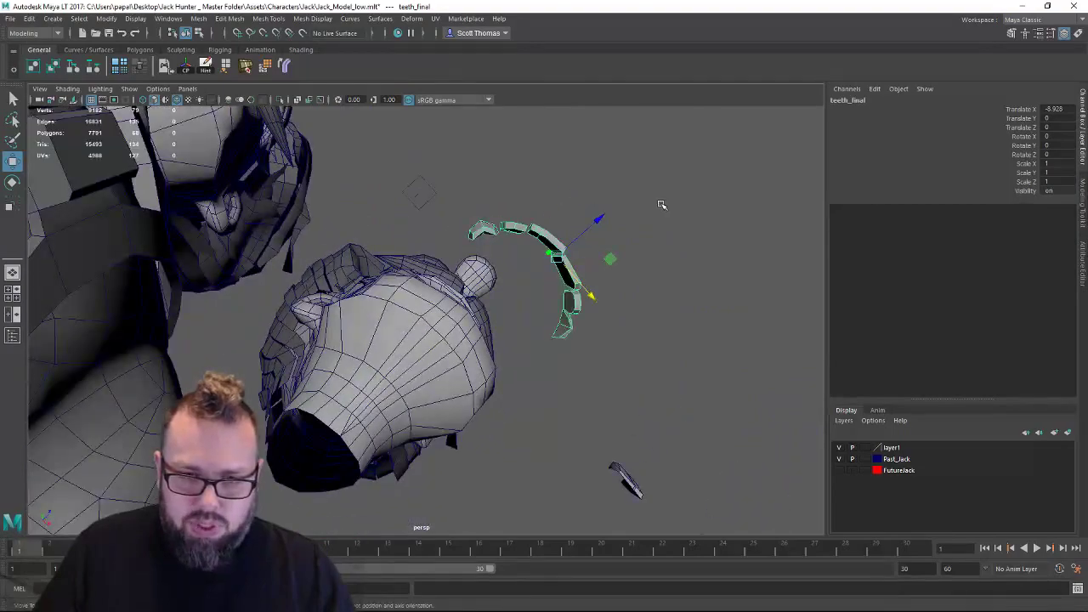
left_click_drag(602, 218, 497, 353)
scroll(505, 260, "up", 4)
middle_click_drag(505, 316, 451, 313)
Assign the existing white phong material to the teeth_final group.
right_click(660, 237)
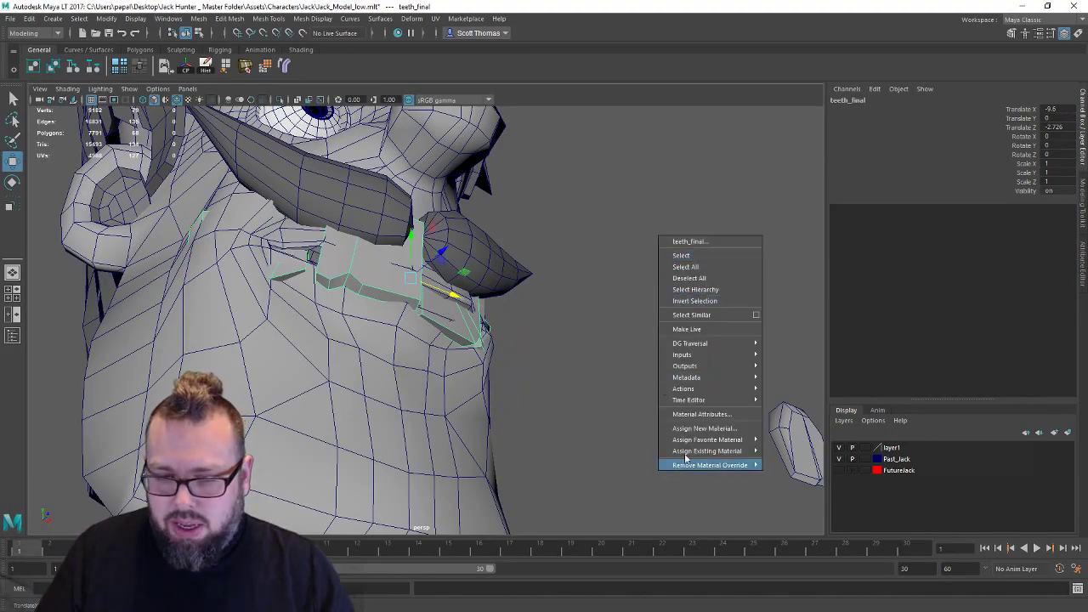
mouse_move(694, 452)
left_click(784, 507)
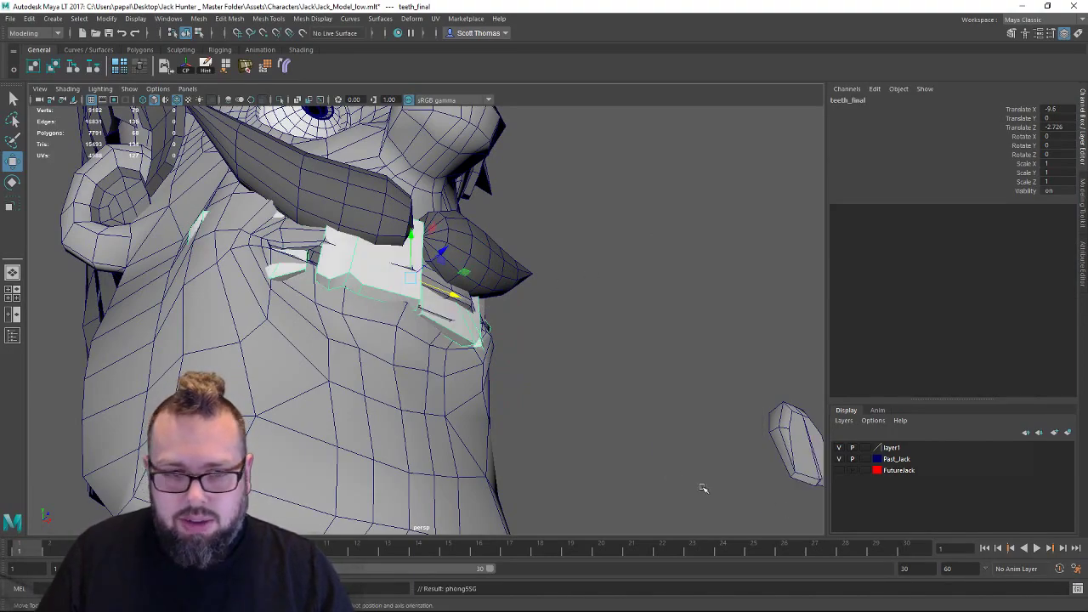
Scale the teeth_final group uniformly to 0.56 in wireframe so it fits the width of the mouth.
left_click_drag(552, 305, 506, 339, "alt")
key("4")
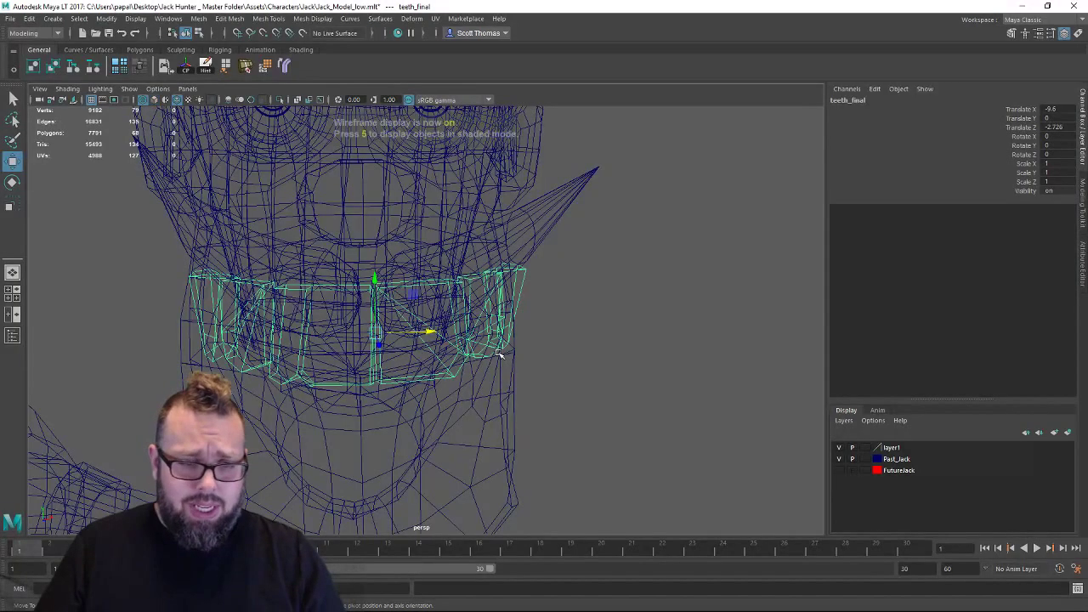
key("r")
left_click_drag(376, 331, 365, 336)
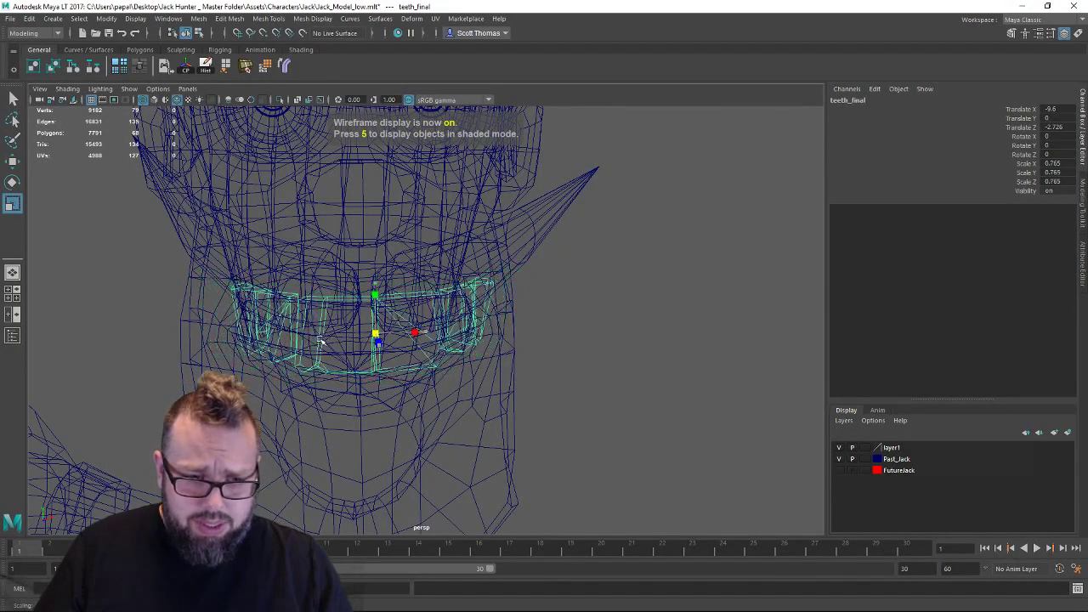
left_click_drag(300, 341, 283, 317)
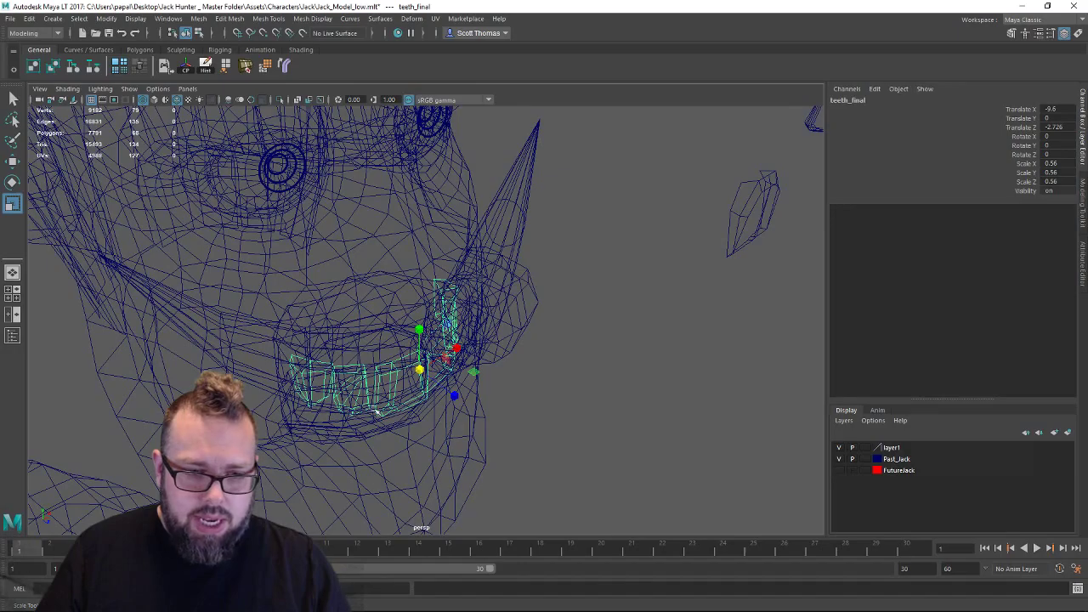
Select the vertices at the back of the head's mouth cavity and move them farther back into the head.
left_click_drag(266, 318, 408, 325, "alt")
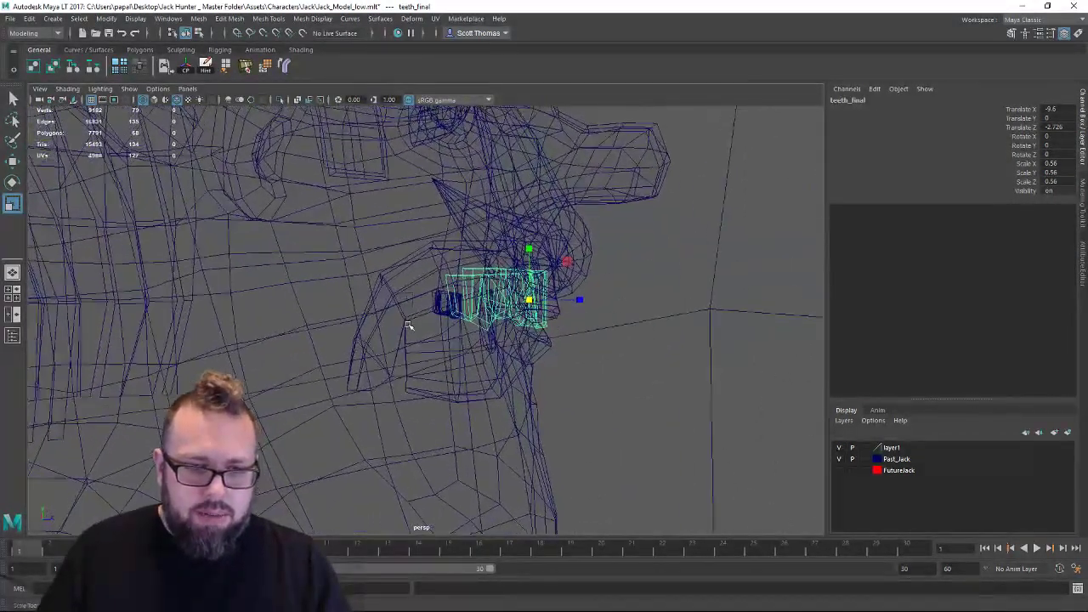
left_click(387, 285)
right_click_drag(391, 299, 337, 288)
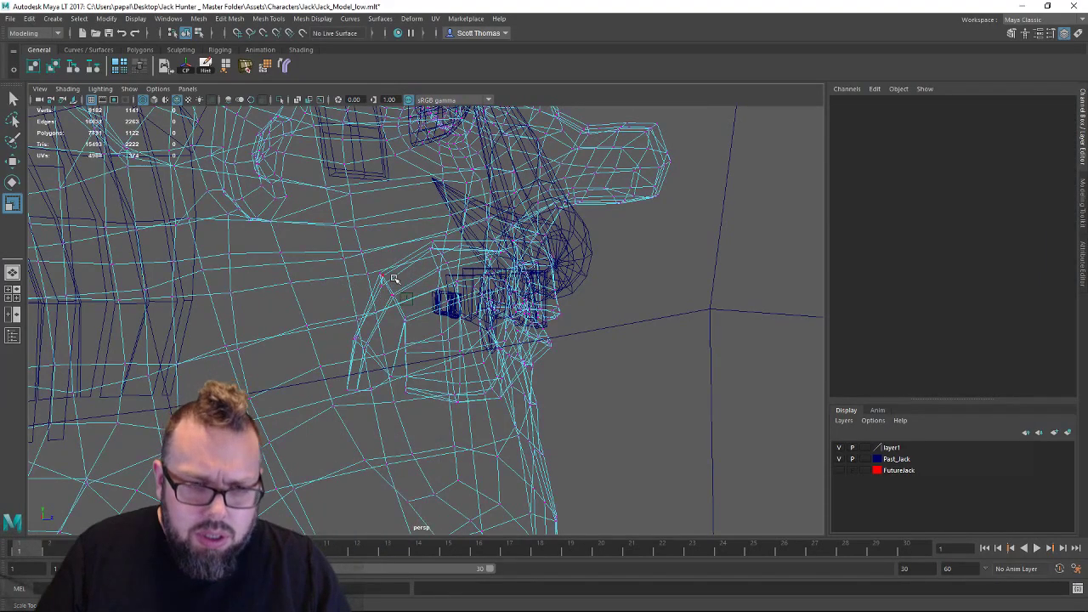
left_click_drag(394, 278, 407, 260, "alt")
left_click_drag(371, 303, 375, 300)
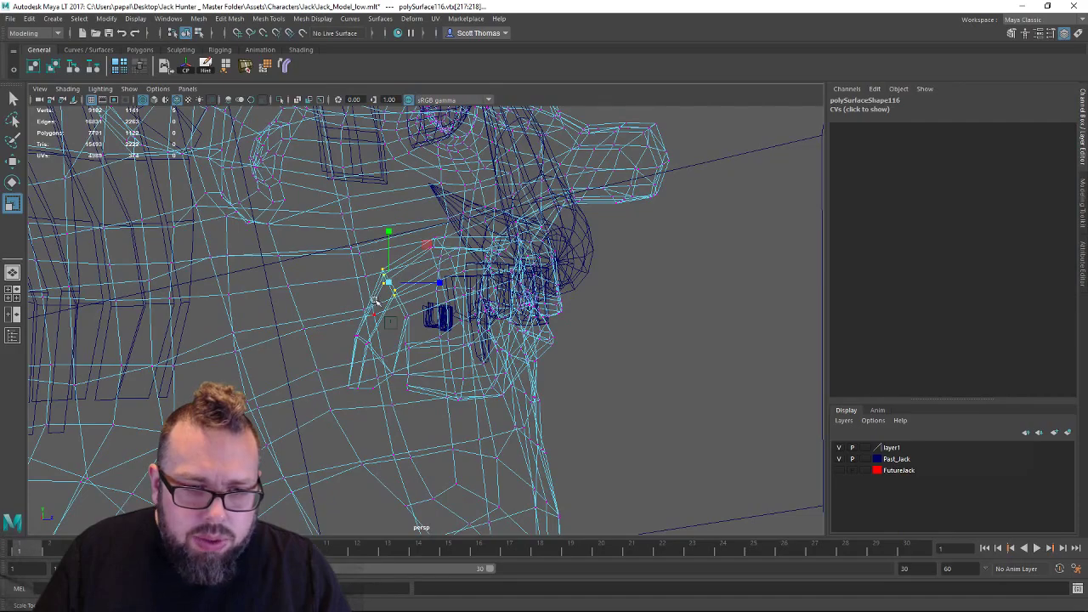
mouse_move(391, 341)
left_mouse_down("alt")
mouse_move(349, 369)
mouse_move(394, 350)
left_mouse_up("alt")
key("w")
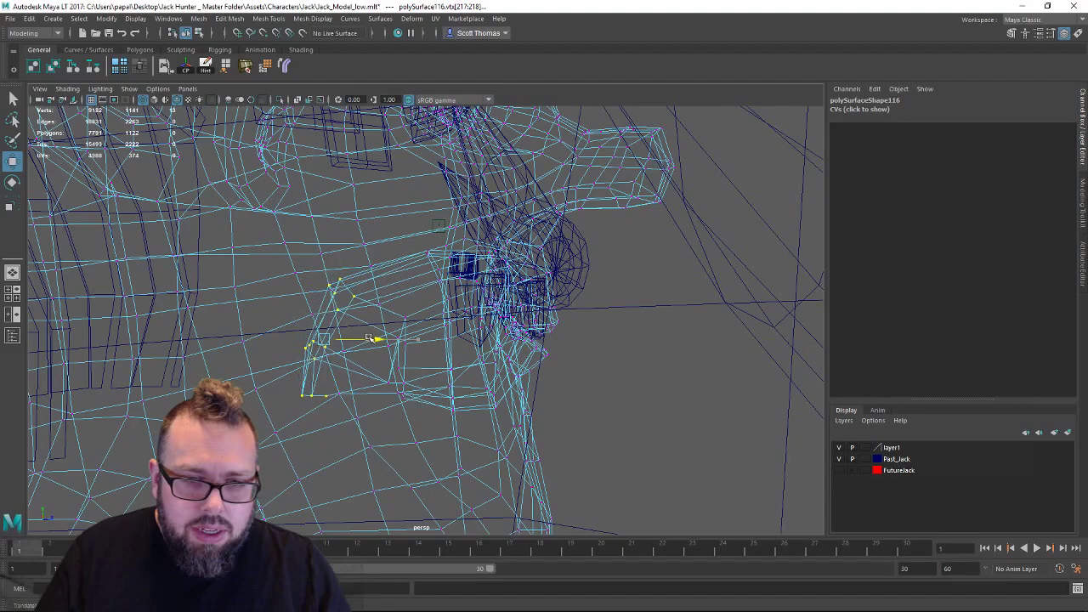
Adjust the edge loop around the mouth cavity beside the teeth to make room for them, and restore shaded display.
left_click_drag(417, 318, 419, 305, "alt")
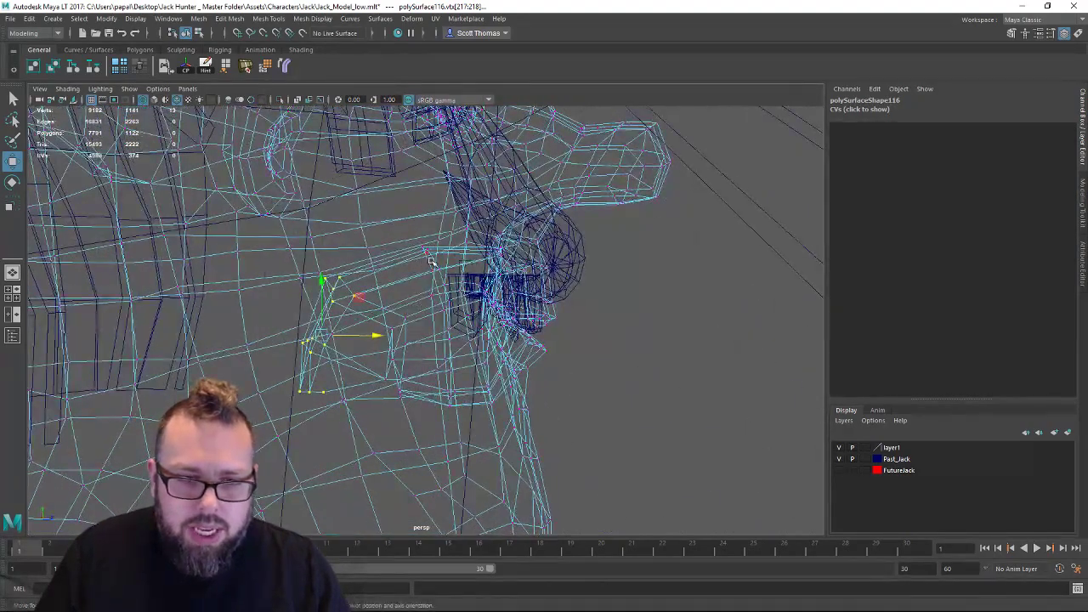
right_click_drag(429, 260, 429, 234)
left_click(428, 271)
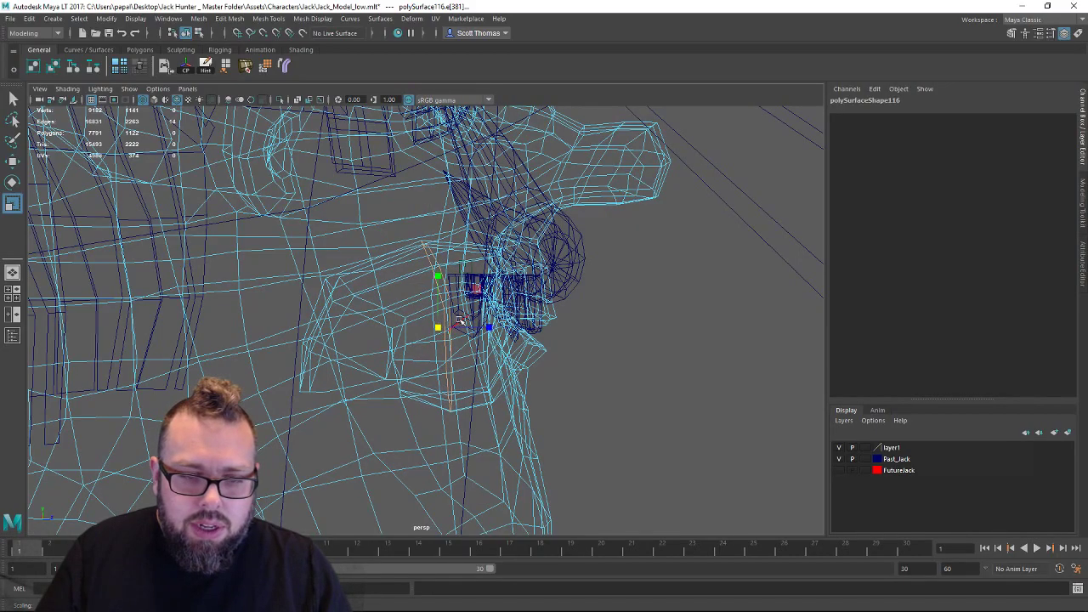
mouse_move(448, 328)
left_mouse_down("alt")
mouse_move(571, 349)
mouse_move(425, 345)
mouse_move(389, 383)
mouse_move(454, 403)
mouse_move(434, 391)
mouse_move(397, 396)
left_mouse_up("alt")
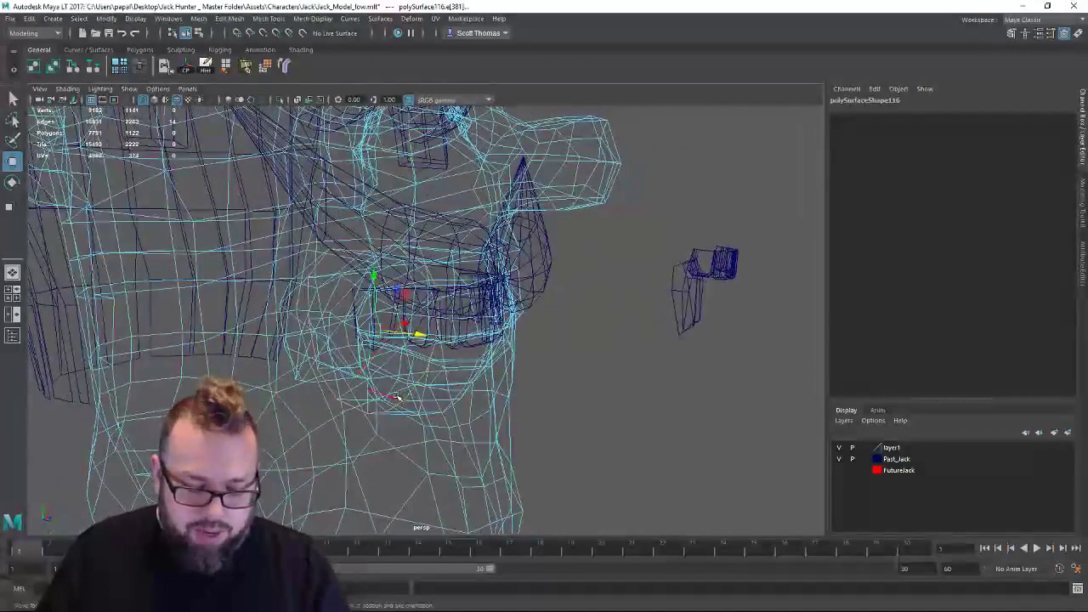
key("5")
Select the teeth_final group and lower it in the mouth opening, at Translate X -9.784 and Translate Y -0.074.
left_click_drag(553, 355, 619, 297, "alt")
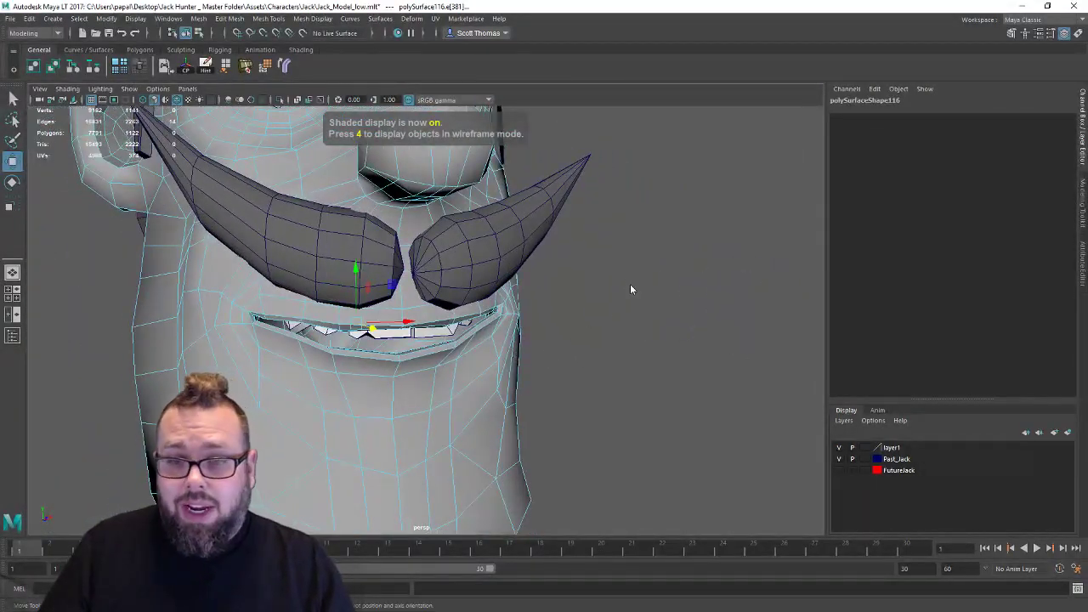
right_click_drag(679, 310, 577, 308, "alt")
left_click_drag(578, 308, 480, 306, "alt")
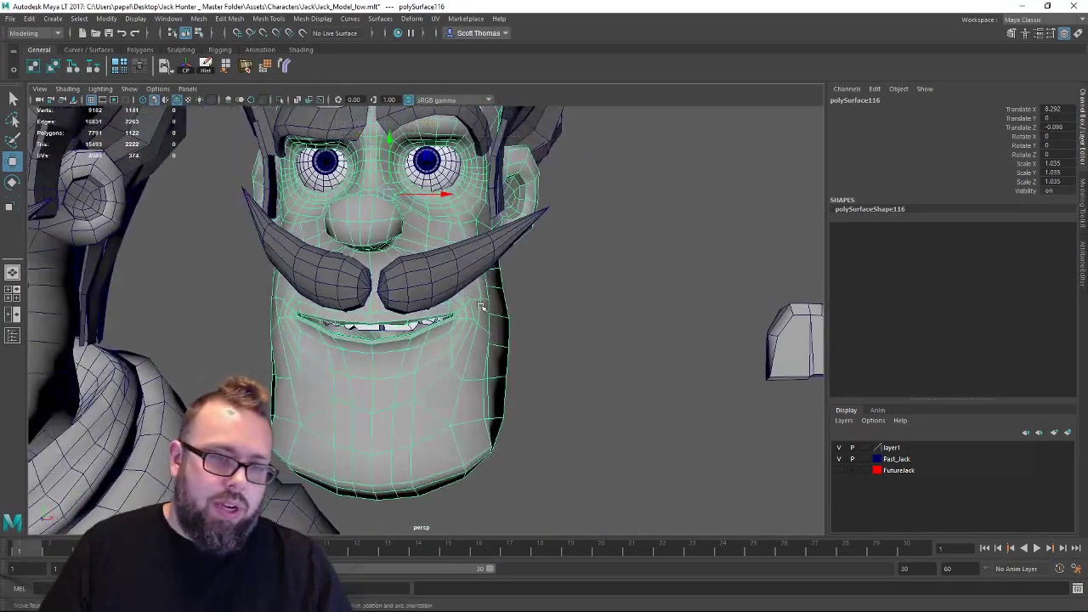
left_click(397, 328)
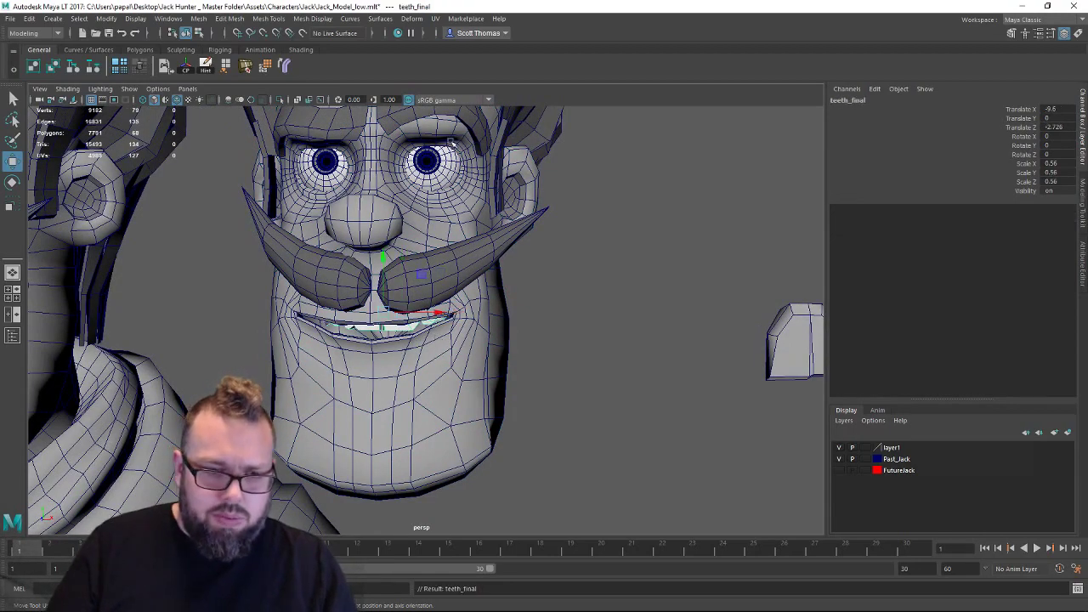
scroll(459, 289, "up", 5)
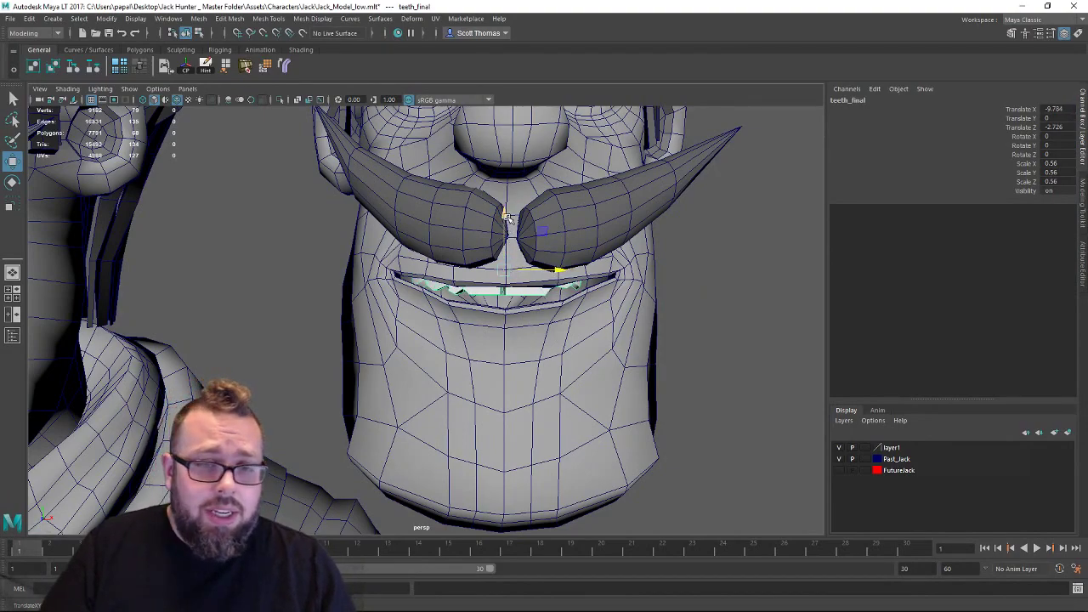
left_click_drag(505, 217, 504, 224)
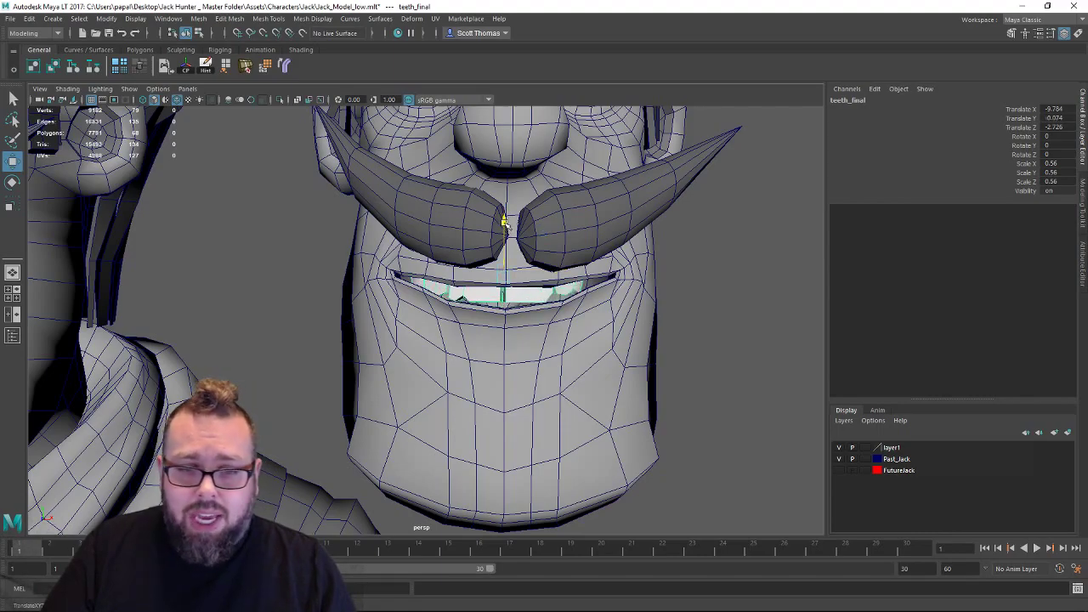
Push the teeth_final group deeper behind the lips and centre it, at Translate X -9.716 and Translate Z -2.969.
left_click_drag(476, 282, 478, 222, "alt")
middle_click_drag(527, 229, 472, 309, "alt")
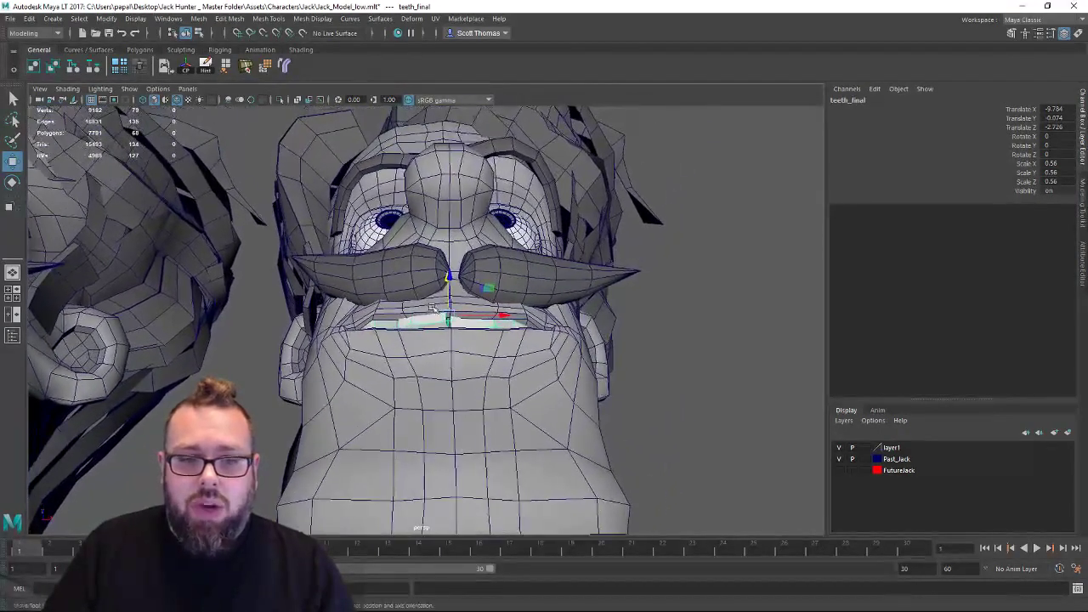
right_click_drag(552, 311, 658, 308, "alt")
left_click_drag(490, 291, 490, 279, "alt")
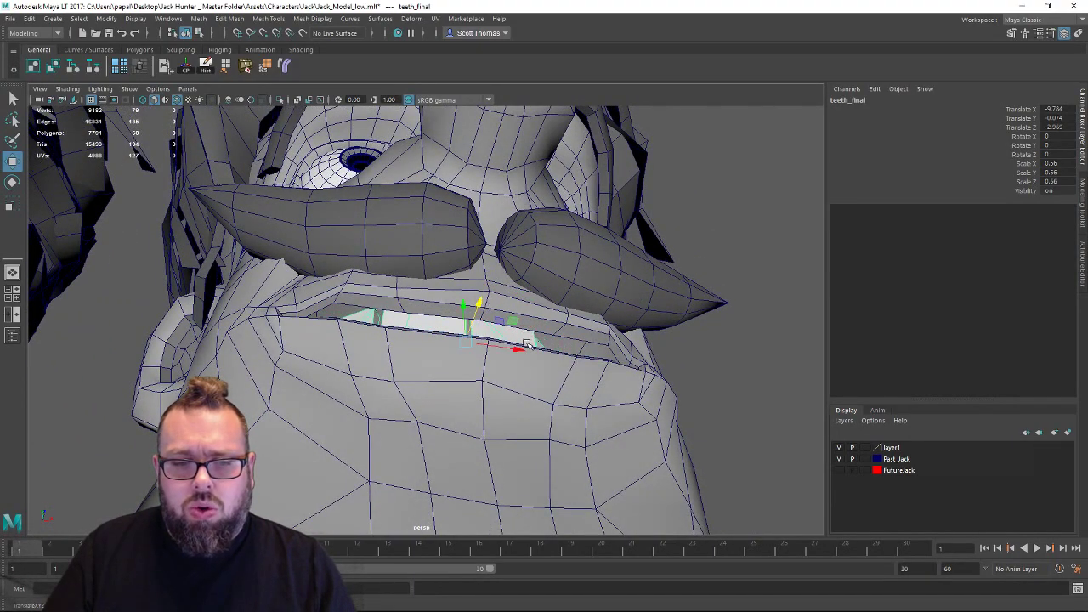
mouse_move(527, 344)
left_mouse_down("alt")
mouse_move(481, 347)
mouse_move(520, 335)
left_mouse_up("alt")
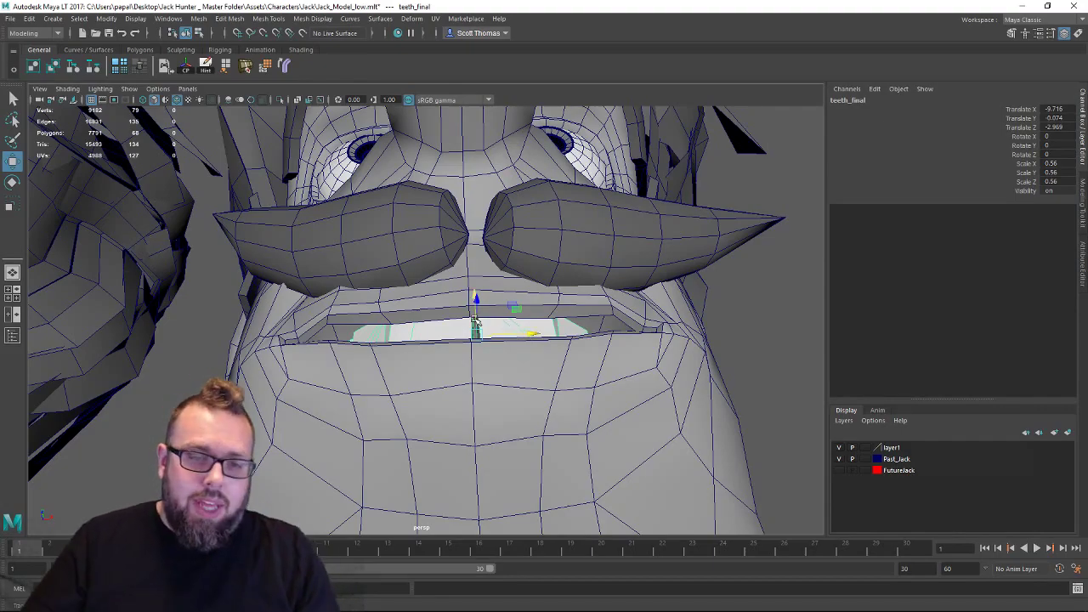
left_click_drag(498, 366, 501, 393, "alt")
left_click_drag(579, 341, 428, 334, "alt")
right_click_drag(427, 331, 662, 397, "alt")
left_click_drag(662, 397, 590, 380, "alt")
right_click_drag(589, 381, 387, 368, "alt")
left_click_drag(388, 369, 387, 344, "alt")
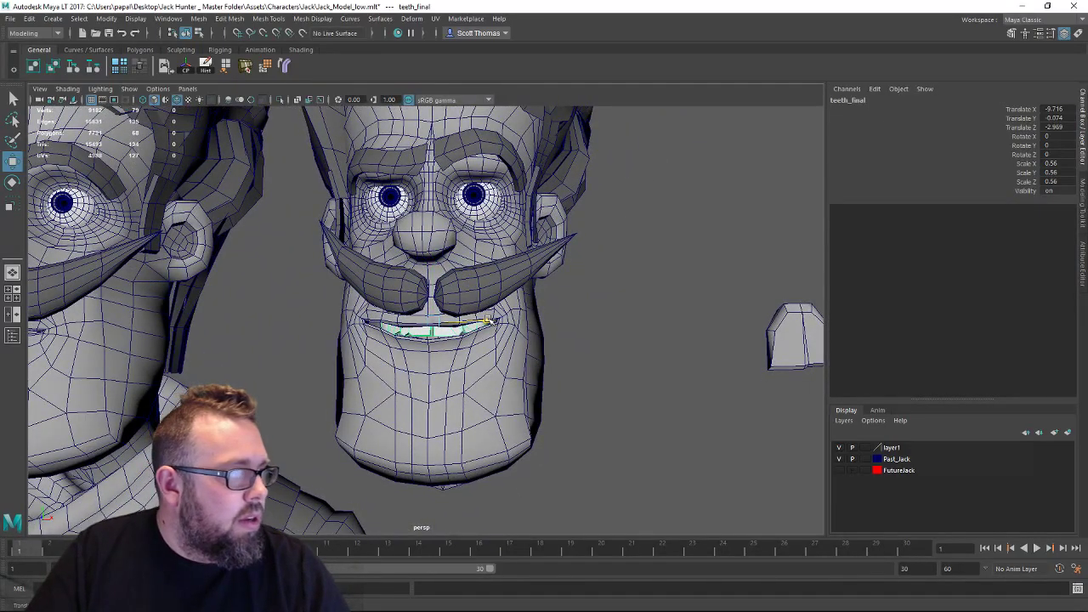
Pull the teeth_final group out beside the head to inspect the arch, and undo the move.
left_click_drag(654, 331, 646, 370)
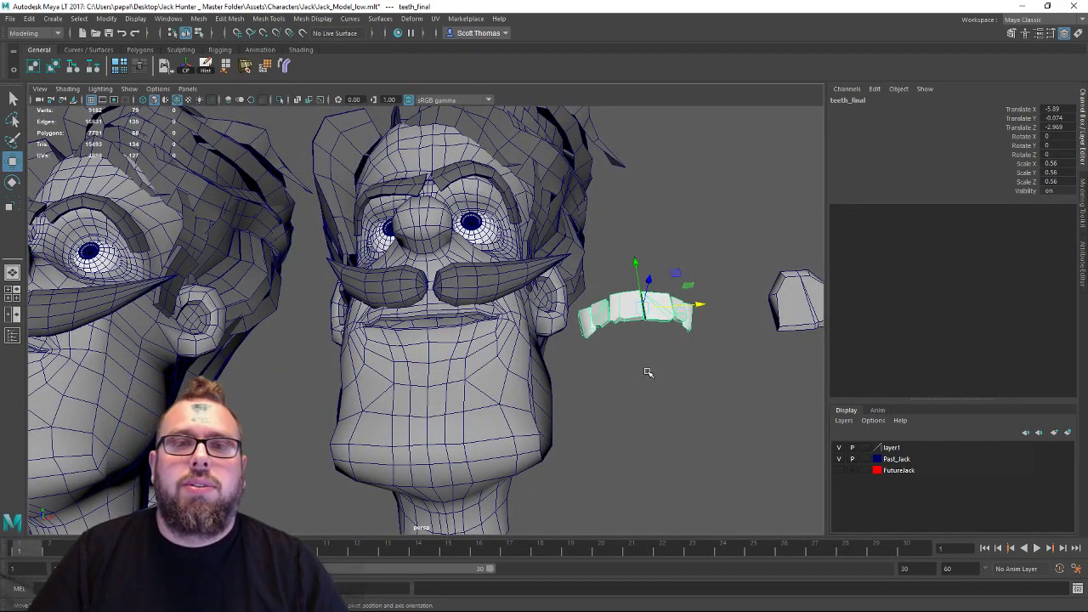
left_click_drag(645, 371, 573, 389, "alt")
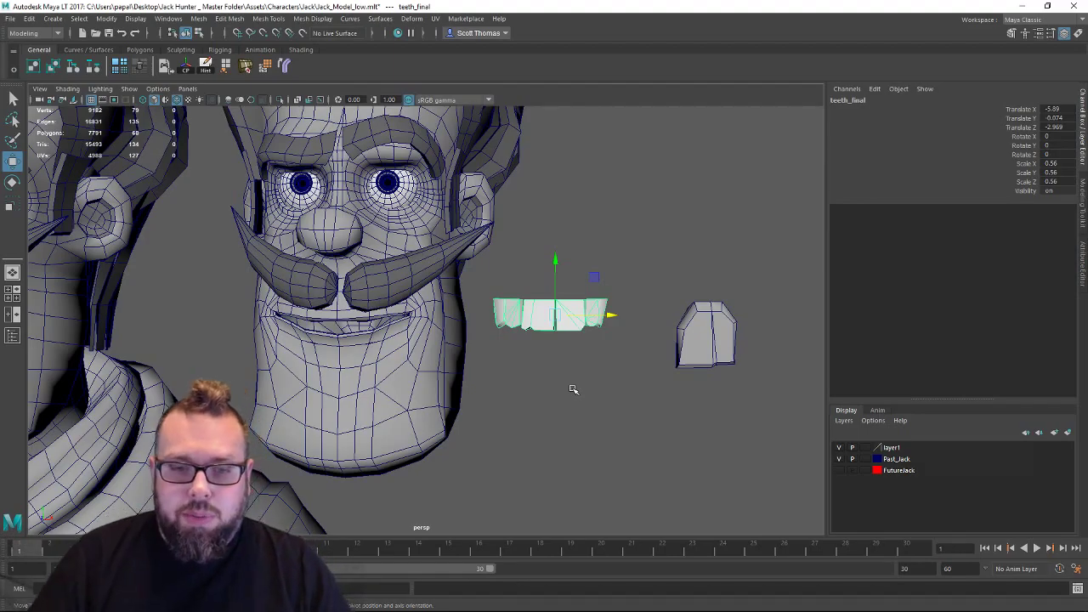
right_click_drag(451, 332, 688, 381, "alt")
left_click_drag(687, 381, 636, 339, "alt")
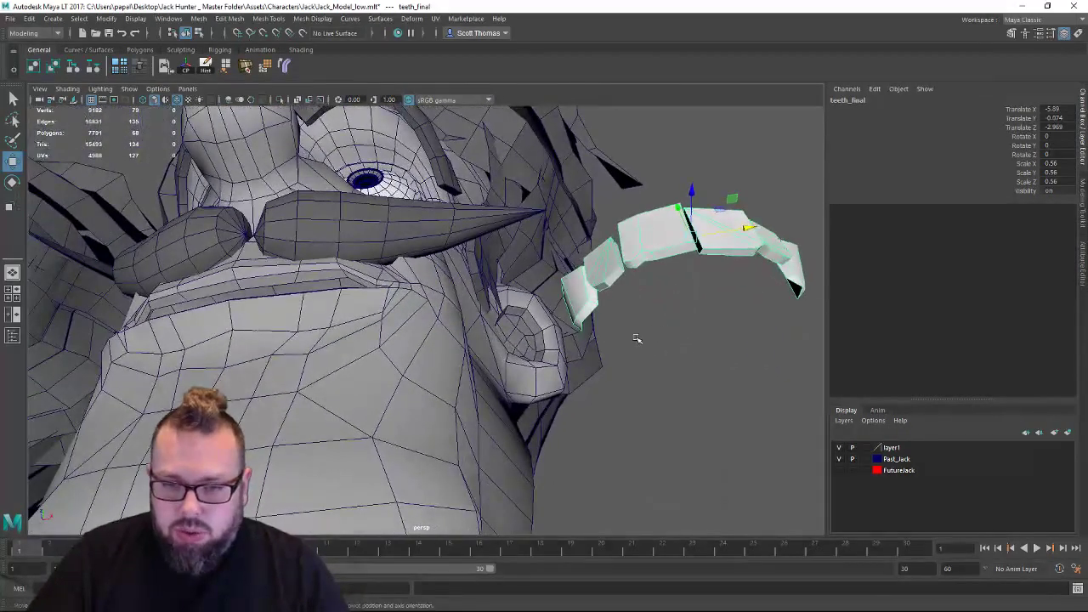
left_click_drag(599, 338, 524, 360, "alt")
key("ctrl+z")
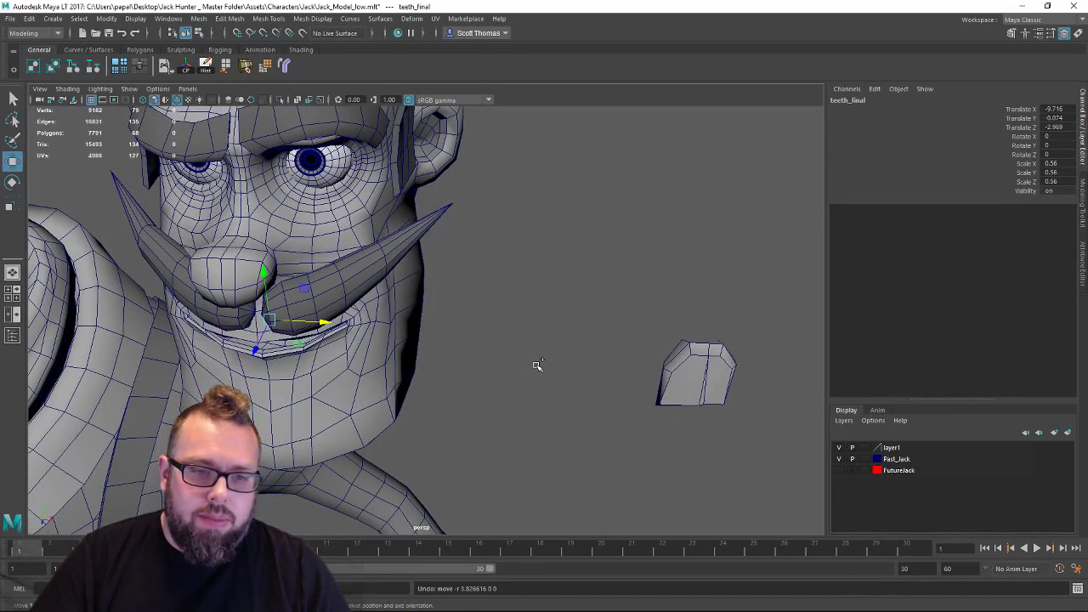
Redo the sideways move of the teeth_final group to inspect the arch, and undo it again.
key("ctrl+y")
left_click_drag(536, 365, 568, 333, "alt")
key("ctrl+z")
left_click_drag(531, 367, 492, 339, "alt")
Display the scene in wireframe and X-Ray to see how the teeth sit behind the character's lips.
key("4")
right_click_drag(492, 339, 462, 394, "alt")
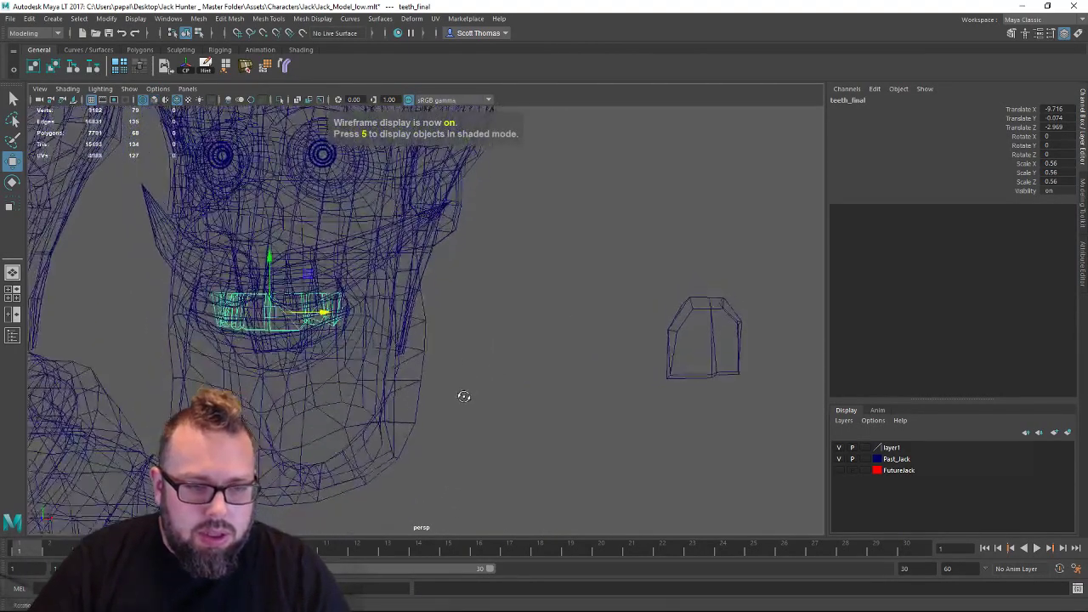
left_click(68, 89)
left_click(107, 204)
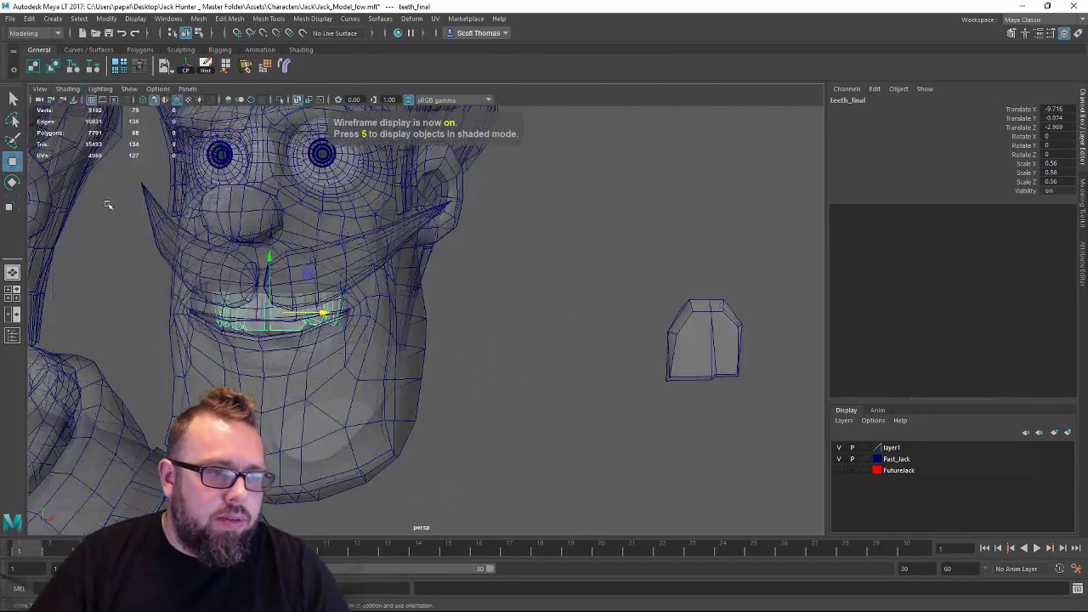
left_click_drag(242, 293, 508, 270, "alt")
Select all parts of the character's head, including the hair, eyes, moustache and teeth, and isolate them in the view.
left_click_drag(486, 361, 187, 45)
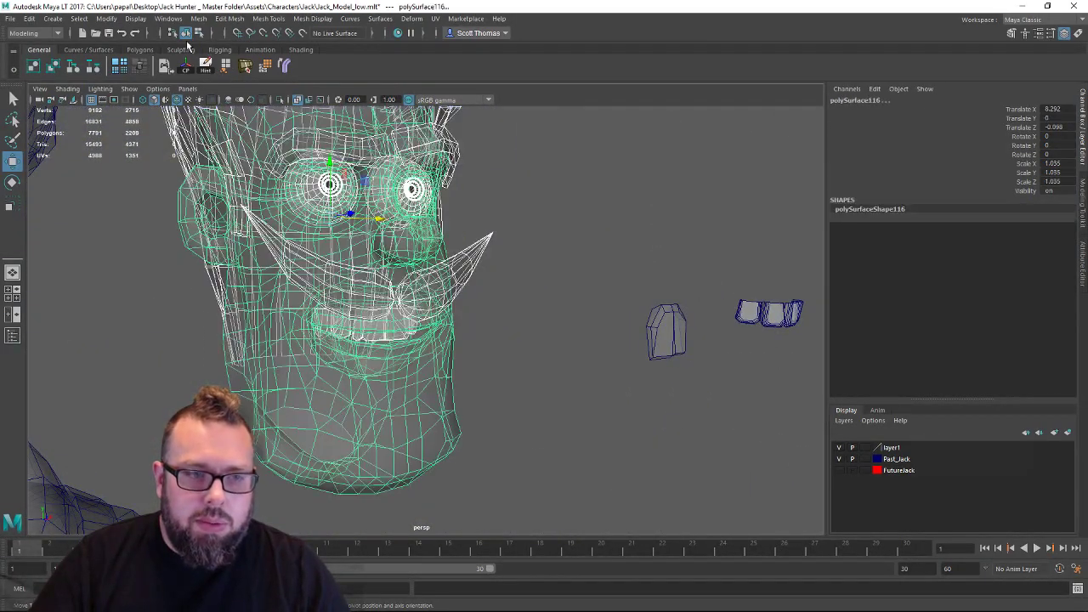
scroll(283, 266, "down", 4)
middle_click_drag(493, 197, 542, 253, "alt")
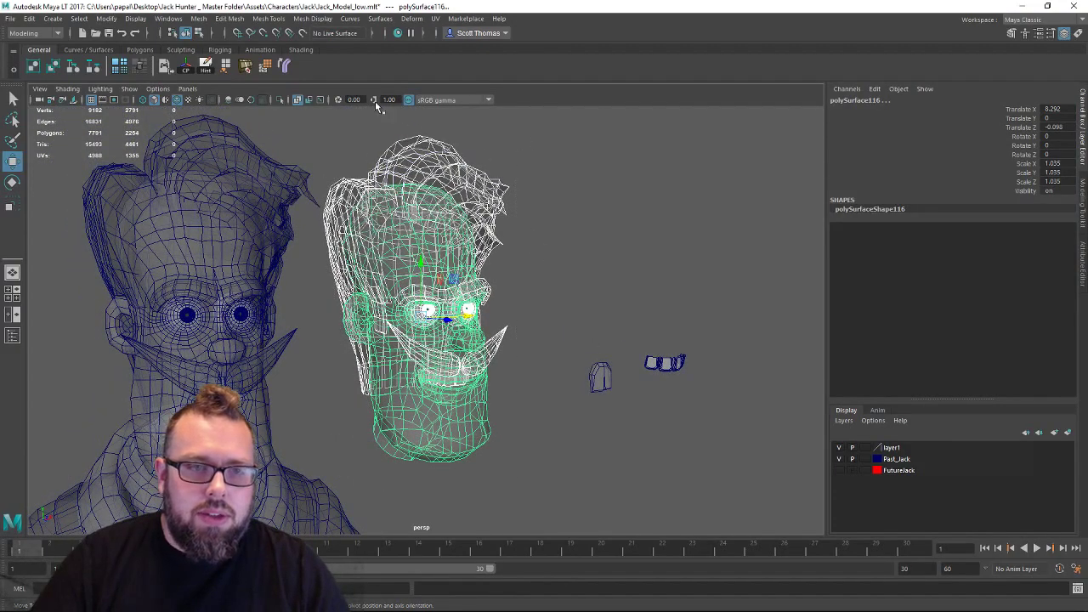
left_click(298, 100)
left_click(593, 314)
Examine from the front and from below how the tooth arch fits the curve of the mouth.
left_click_drag(441, 361, 383, 367, "alt")
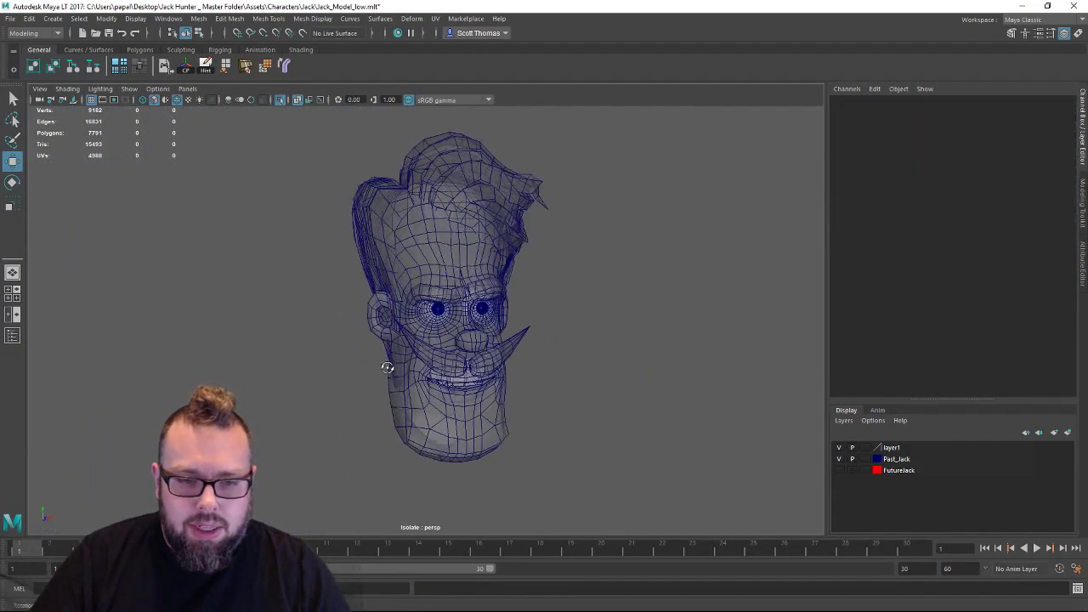
right_click_drag(383, 367, 704, 413, "alt")
middle_click_drag(705, 413, 600, 215, "alt")
right_click_drag(600, 215, 713, 272, "alt")
mouse_move(712, 272)
left_mouse_down("alt")
mouse_move(675, 250)
mouse_move(675, 238)
mouse_move(626, 245)
mouse_move(609, 213)
mouse_move(619, 247)
left_mouse_up("alt")
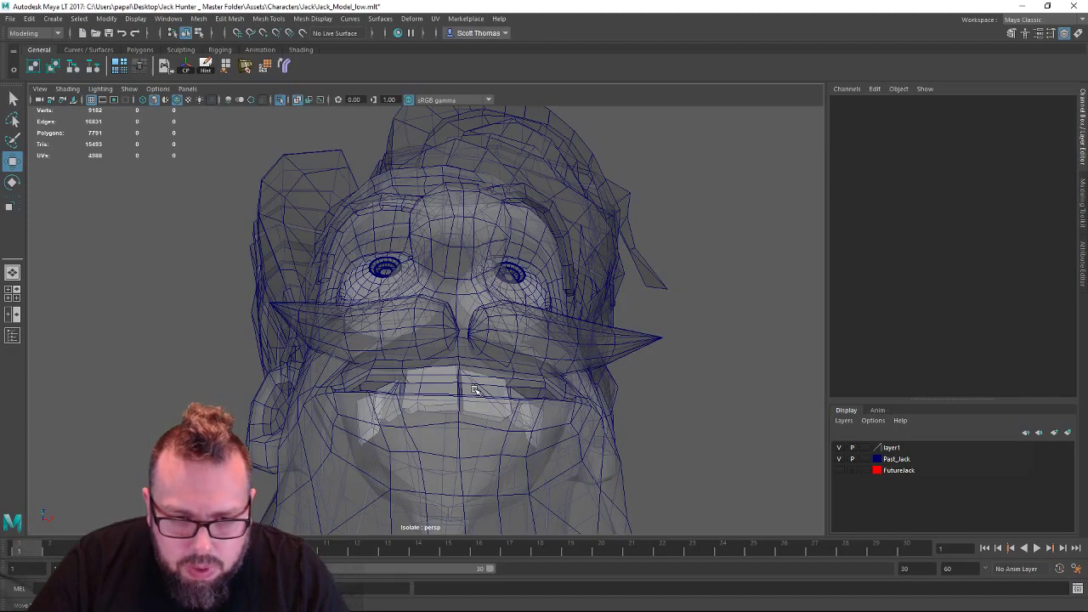
left_click_drag(474, 390, 474, 342, "alt")
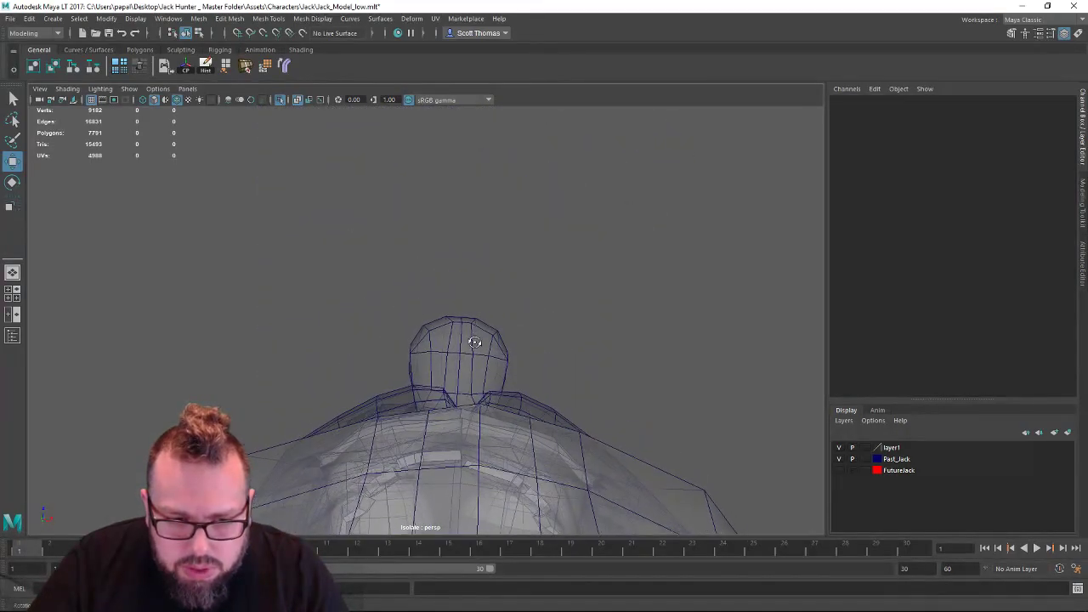
right_click_drag(474, 342, 462, 274, "alt")
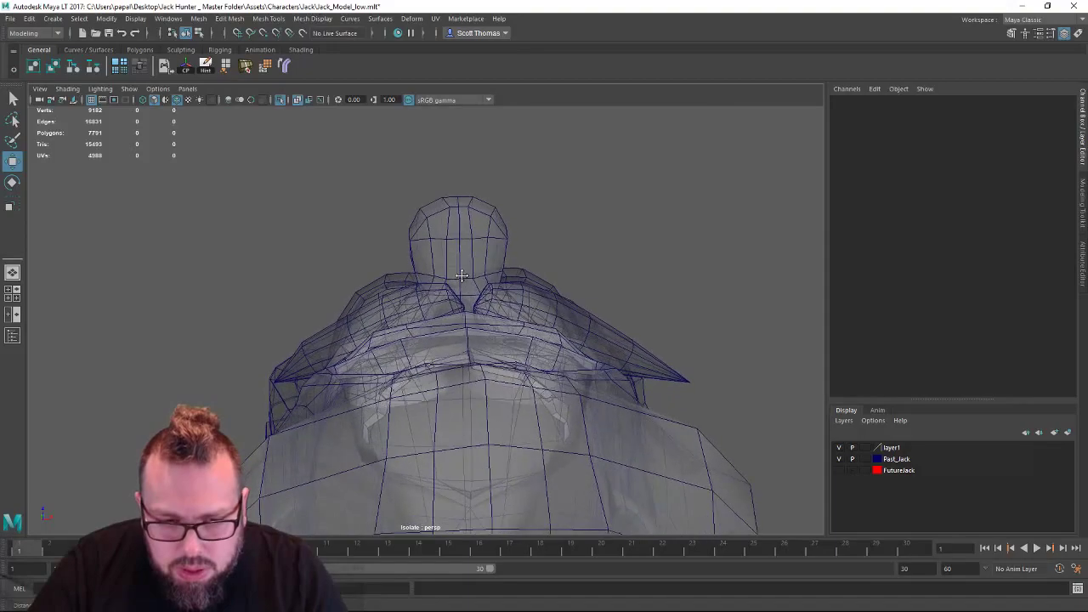
middle_click_drag(462, 275, 464, 262, "alt")
Undo the head isolation, mouth edits and teeth placement until teeth_final is back at translate 0 and scale 1 with its bend deformer.
key("ctrl+z")
key("ctrl+z")
key("ctrl+z")
key("ctrl+z")
key("ctrl+z")
left_click_drag(560, 376, 576, 412, "alt")
right_click_drag(510, 406, 357, 400, "alt")
key("ctrl+z")
key("ctrl+z")
key("ctrl+z")
key("ctrl+z")
key("ctrl+z")
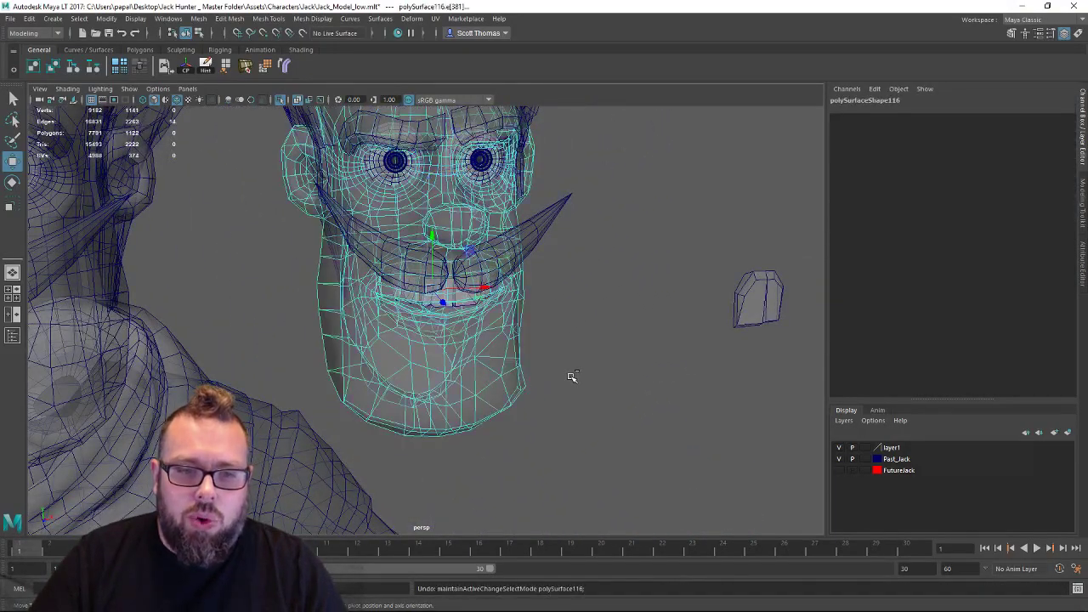
key("F9")
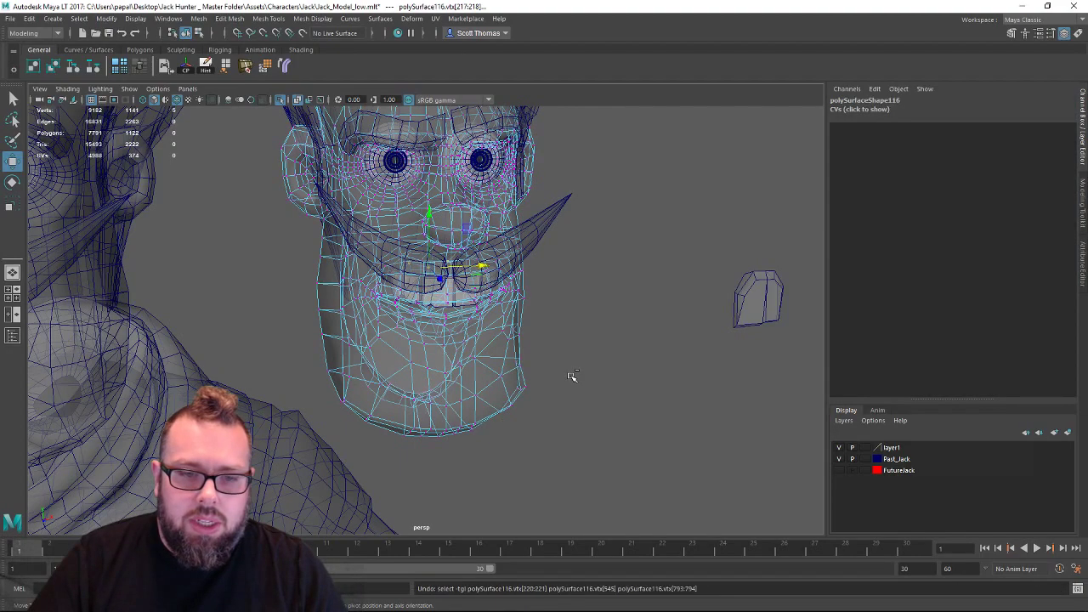
key("ctrl+z")
key("ctrl+z")
key("ctrl+z")
key("ctrl+z")
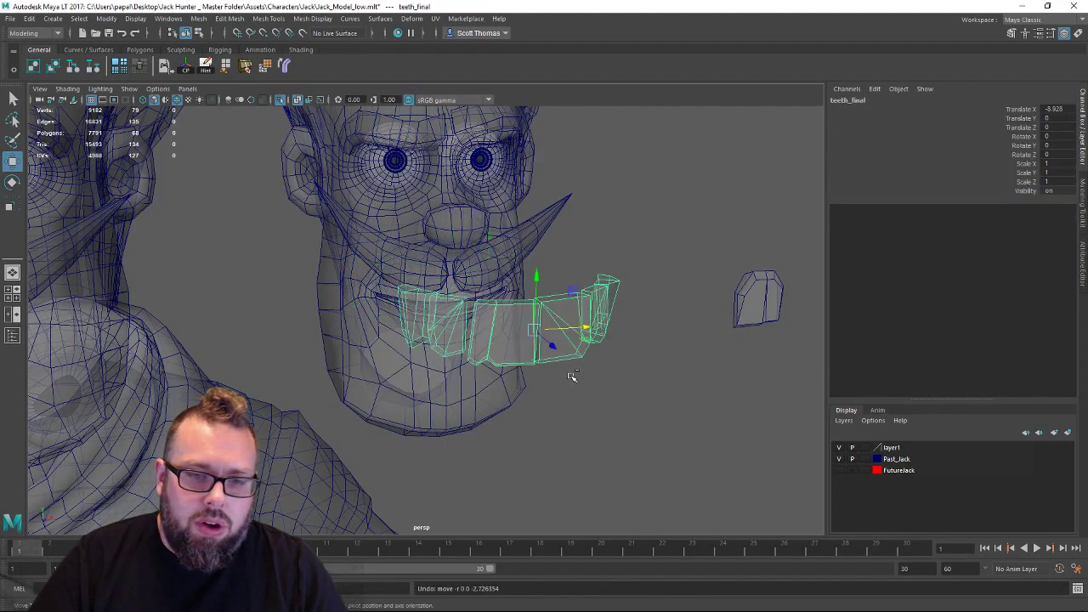
key("ctrl+z")
key("f")
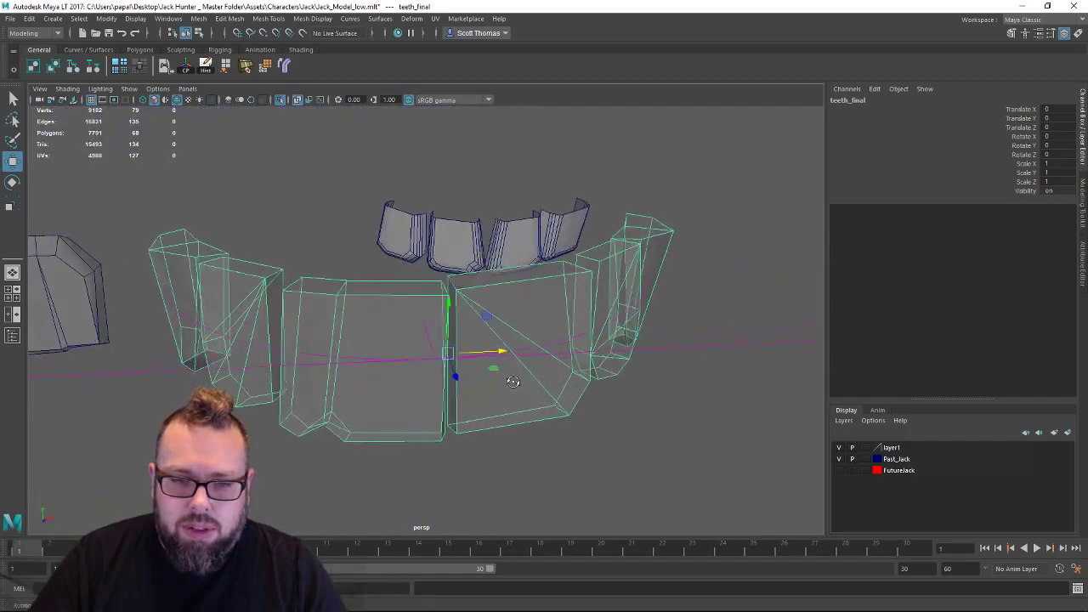
Select the bend deformer handle of the large teeth row and increase its Curvature to 90.527.
left_click_drag(557, 318, 551, 360)
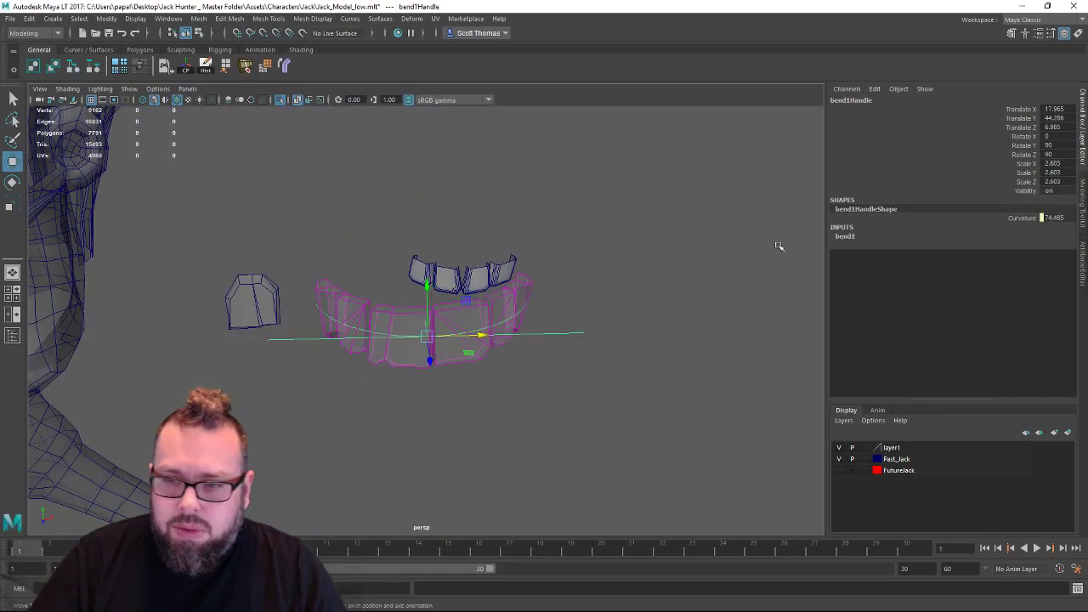
left_click(864, 238)
left_click(1022, 254)
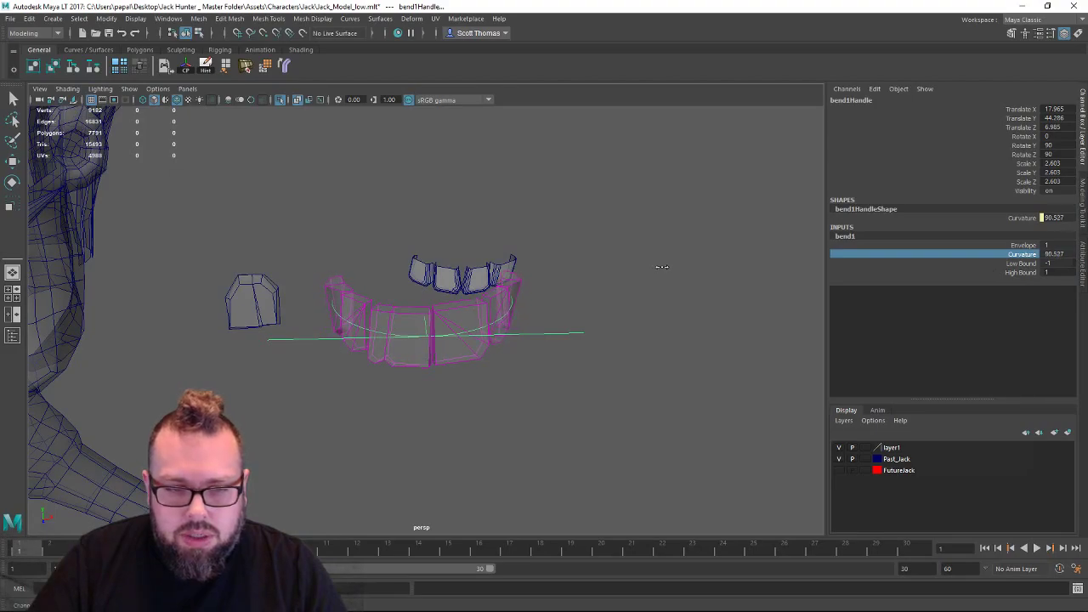
Shift the bend handle along the depth axis to Translate Z 7.03 to adjust the shape of the arch.
left_click_drag(643, 284, 497, 327, "alt")
key("w")
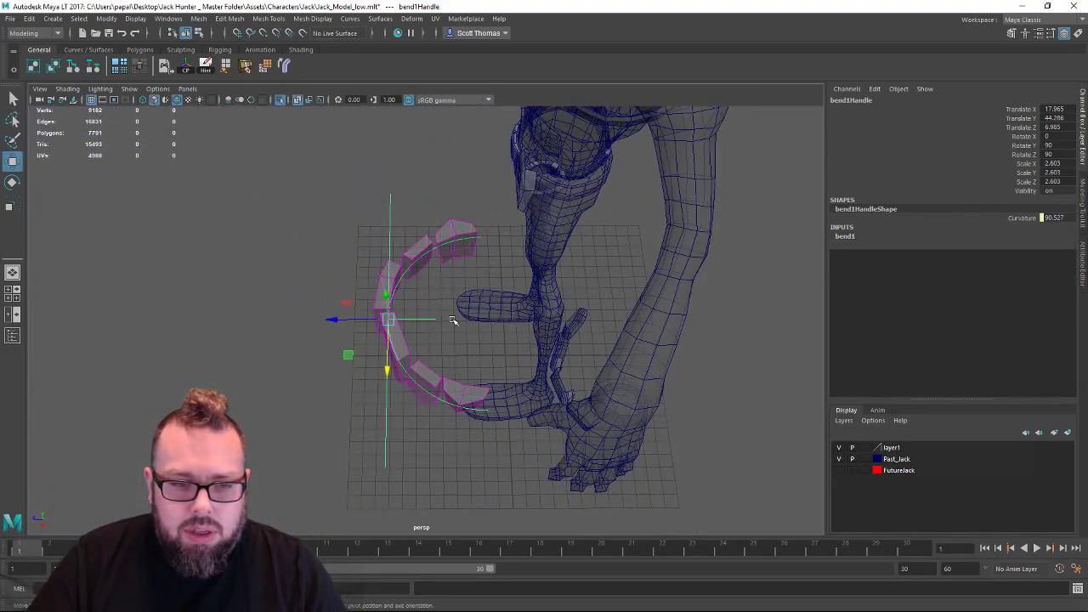
left_click_drag(367, 318, 393, 326)
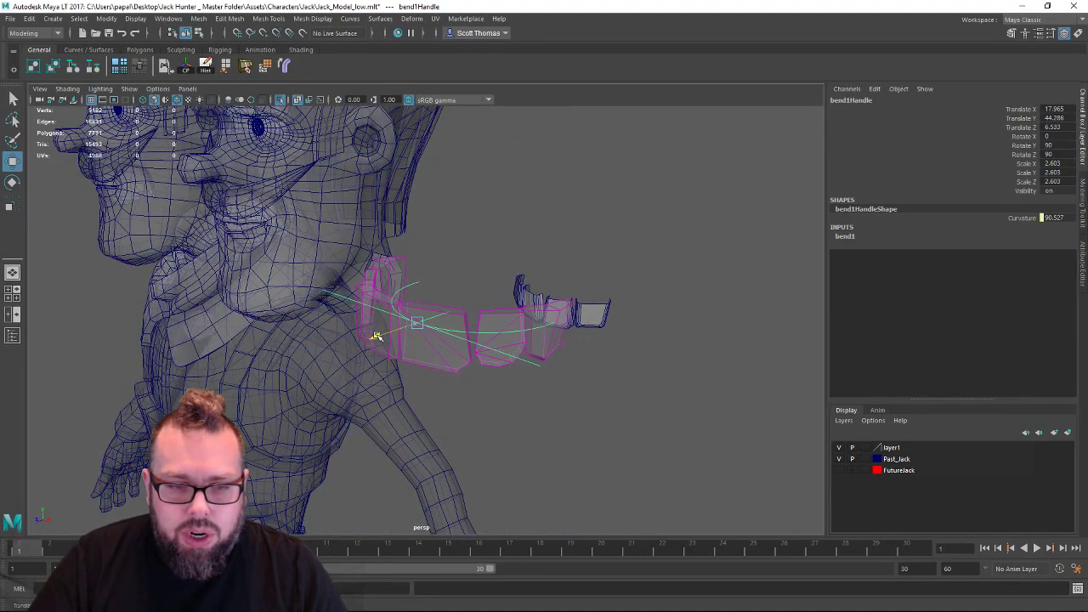
left_click_drag(364, 342, 451, 361, "alt")
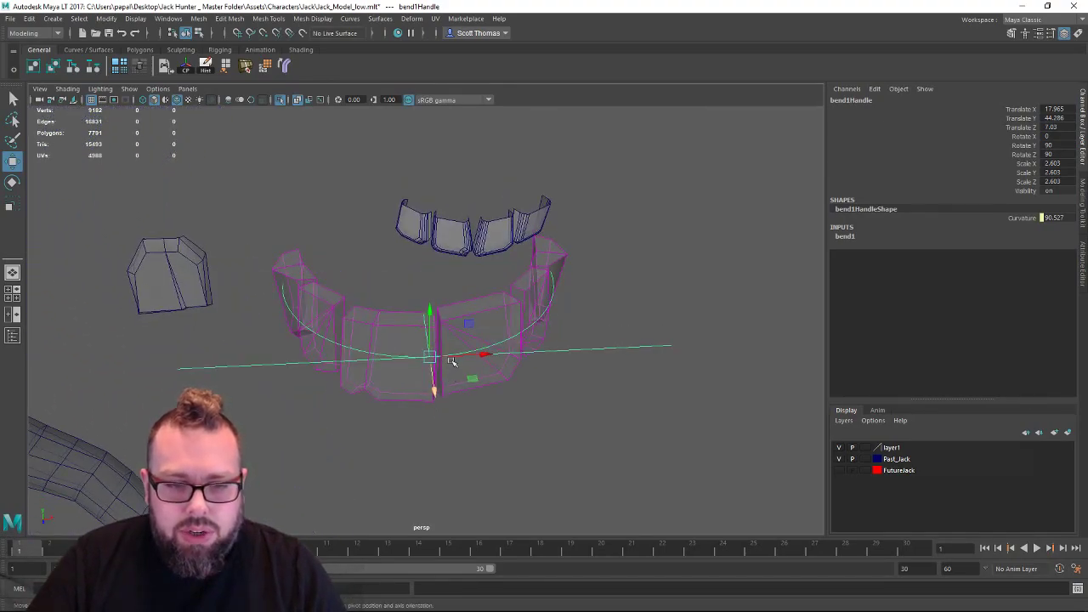
left_click_drag(566, 333, 555, 308, "alt")
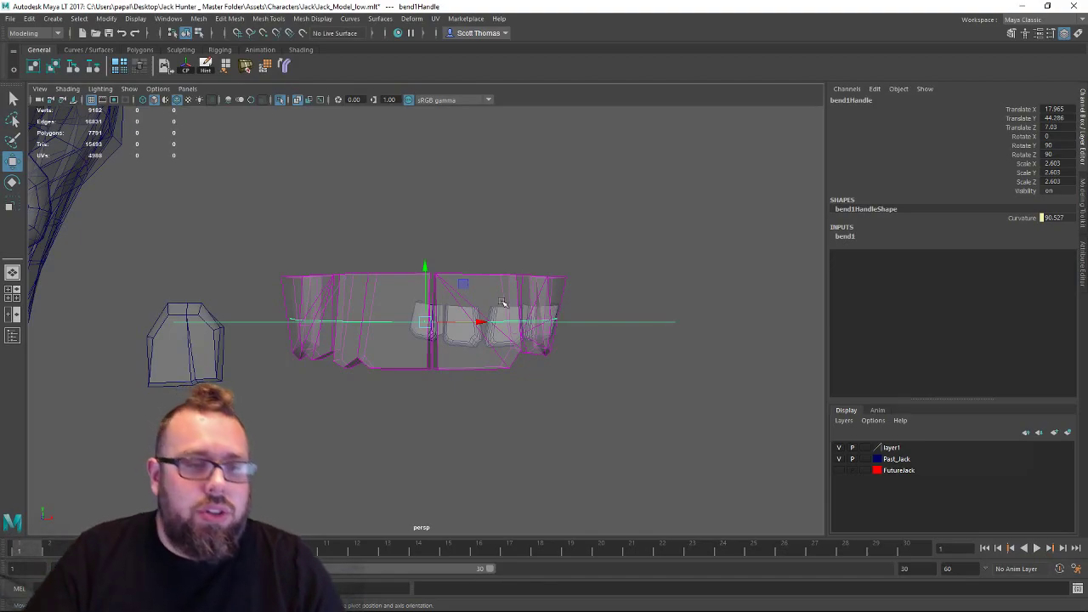
scroll(473, 289, "up", 2)
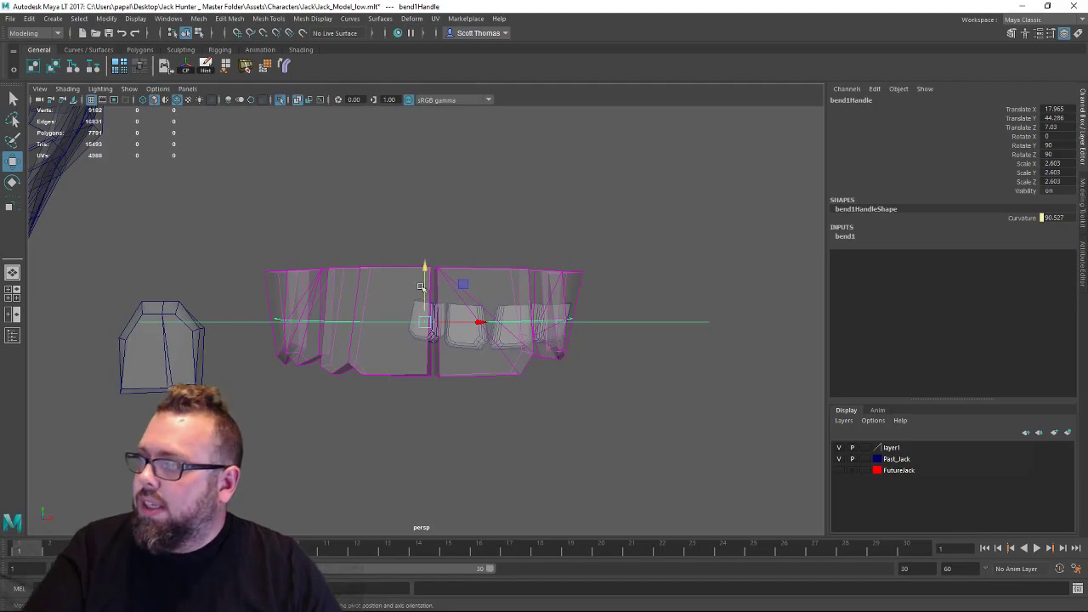
Select the whole teeth_final group and delete its construction history to bake in the bend.
left_click_drag(367, 226, 491, 234, "alt")
right_click(493, 230)
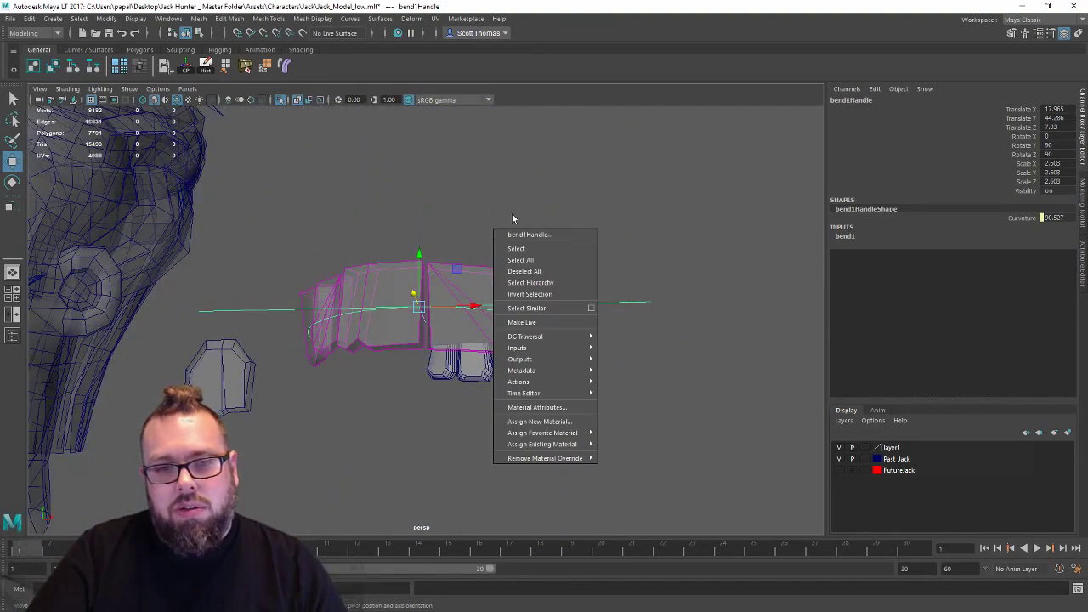
left_click(515, 223)
left_click(474, 281)
key("Up")
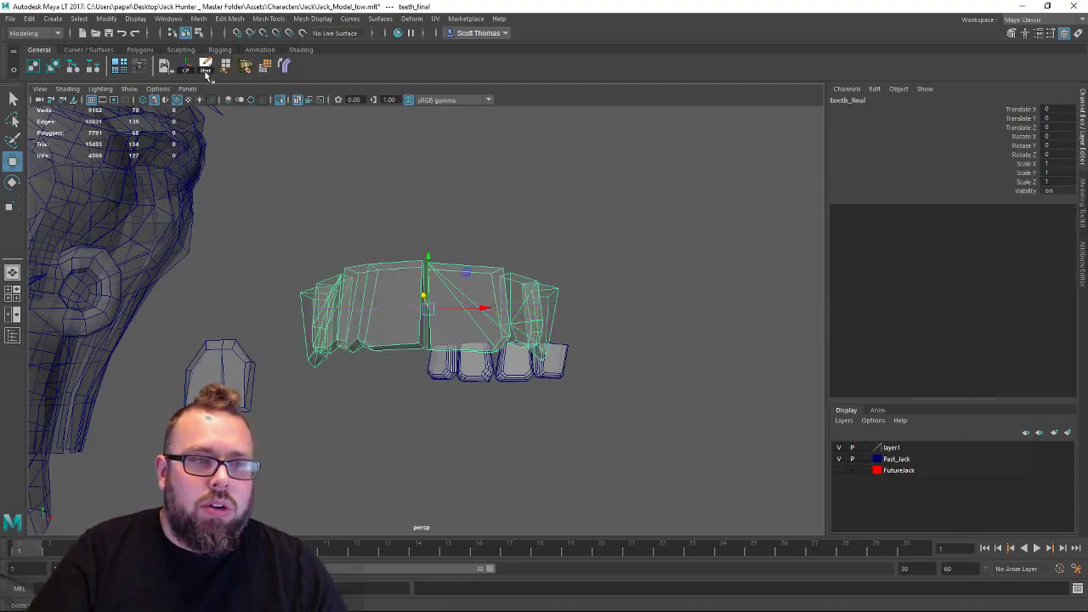
left_click_drag(383, 207, 448, 201, "alt")
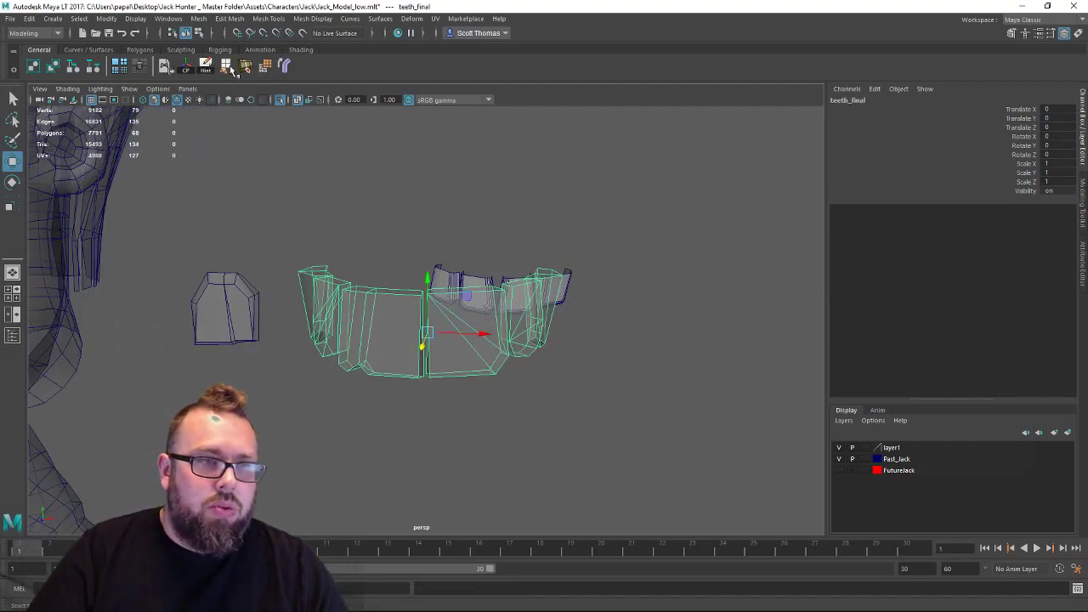
left_click(29, 18)
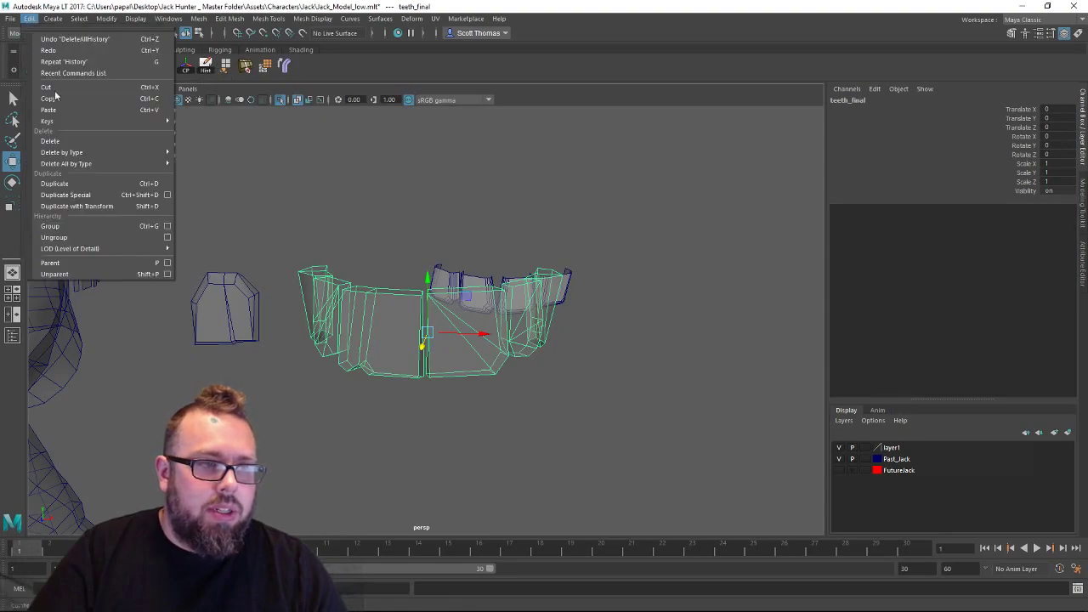
mouse_move(86, 166)
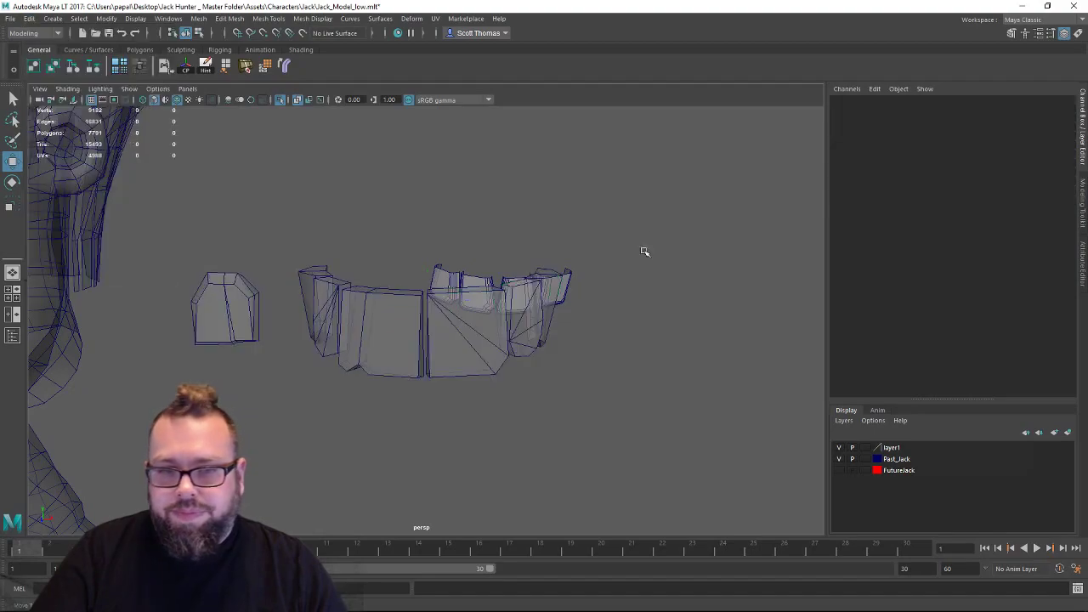
left_click_drag(643, 250, 544, 322, "alt")
Turn off X-Ray display and assign the existing teeth material to all the teeth of the large arch.
left_click(491, 367)
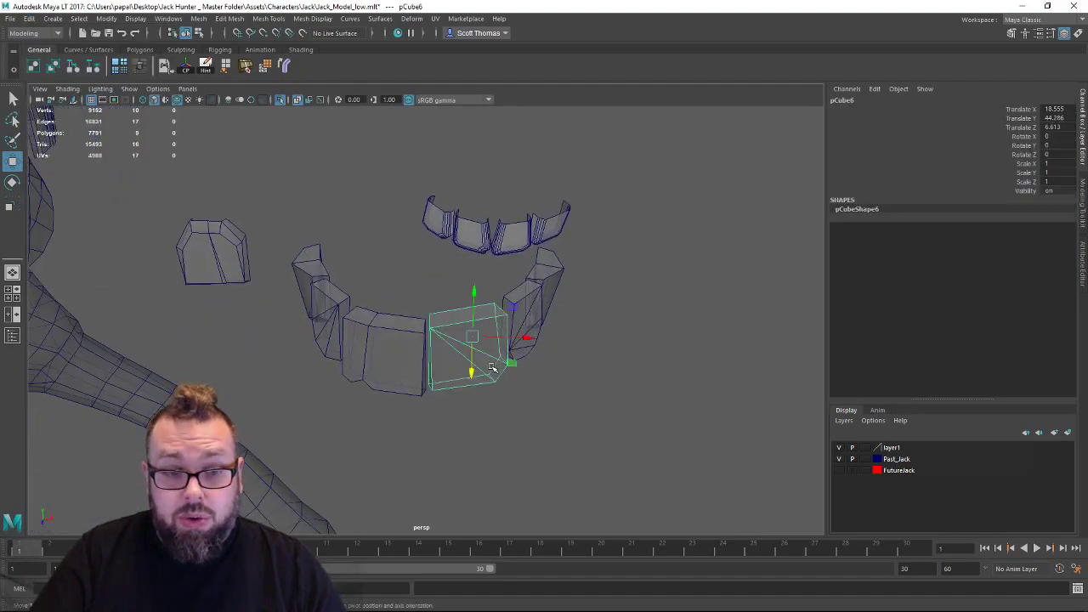
left_click(66, 89)
left_click(97, 201)
left_click(396, 213)
mouse_move(397, 280)
left_mouse_down("alt")
mouse_move(398, 241)
mouse_move(394, 283)
left_mouse_up("alt")
left_click_drag(289, 261, 608, 389)
right_click_drag(626, 224, 650, 534)
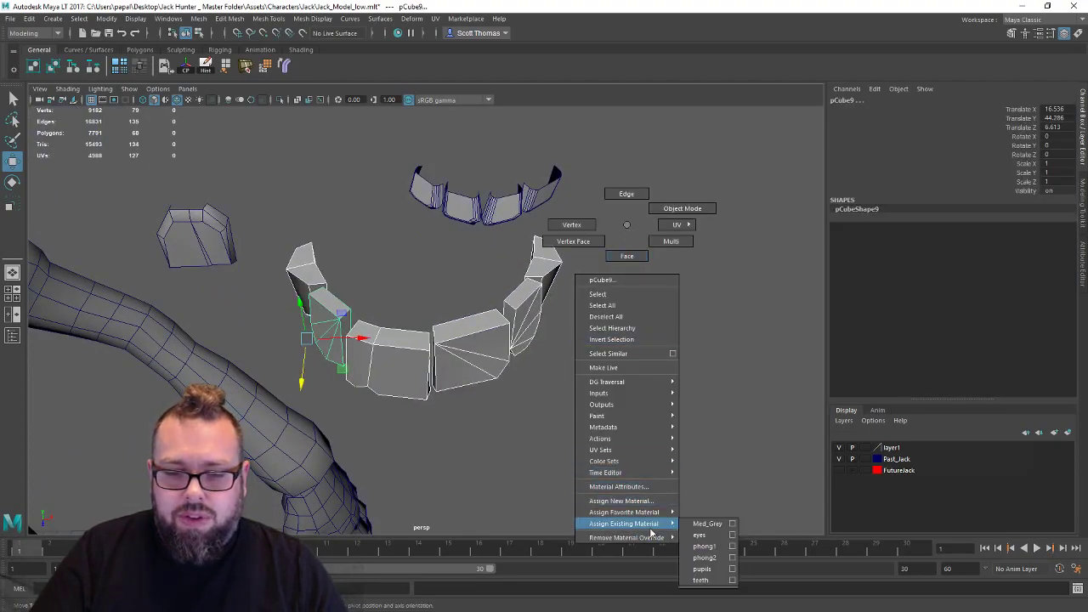
right_click_drag(693, 581, 695, 580)
left_click(644, 474)
Tilt the front tooth pCube7 to Rotate X -7.382 and reposition it at Translate Y 44.207 and Translate Z 6.572.
left_click_drag(643, 474, 391, 478, "alt")
left_click(402, 366)
key("f")
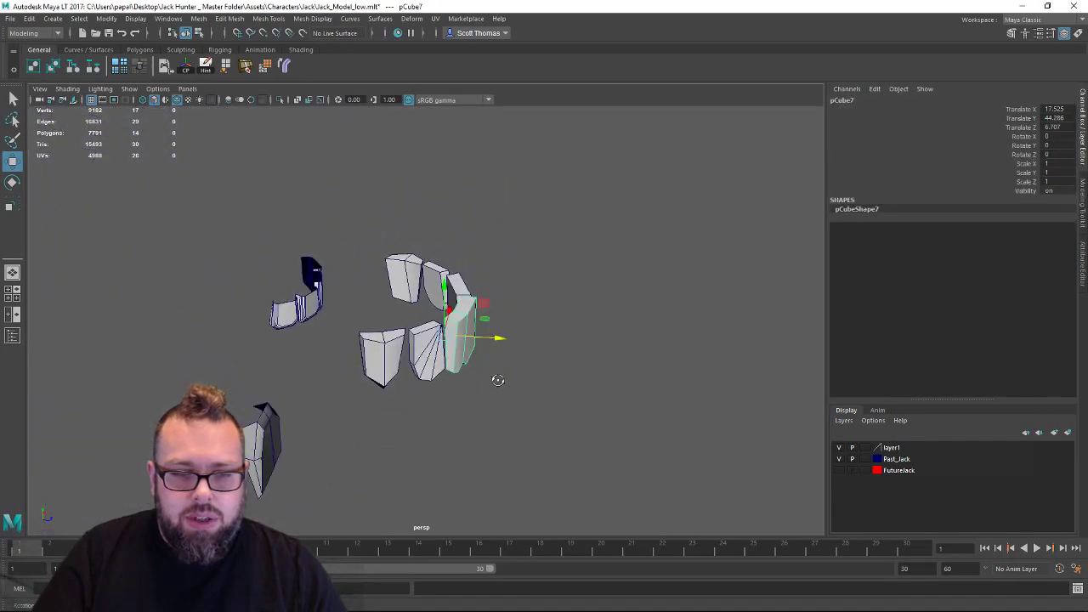
key("e")
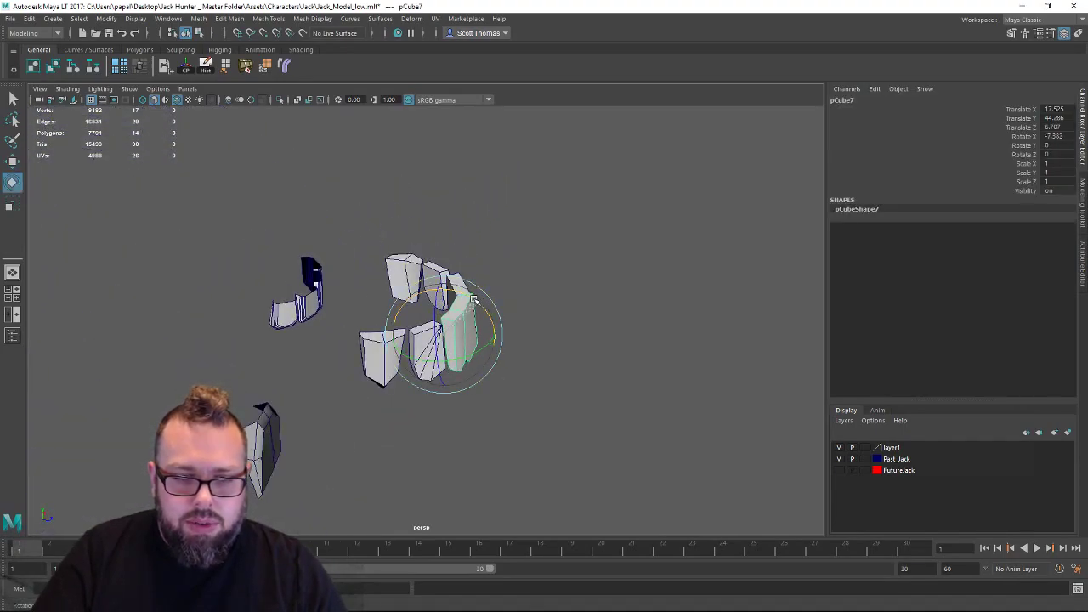
left_click_drag(474, 301, 302, 358, "alt")
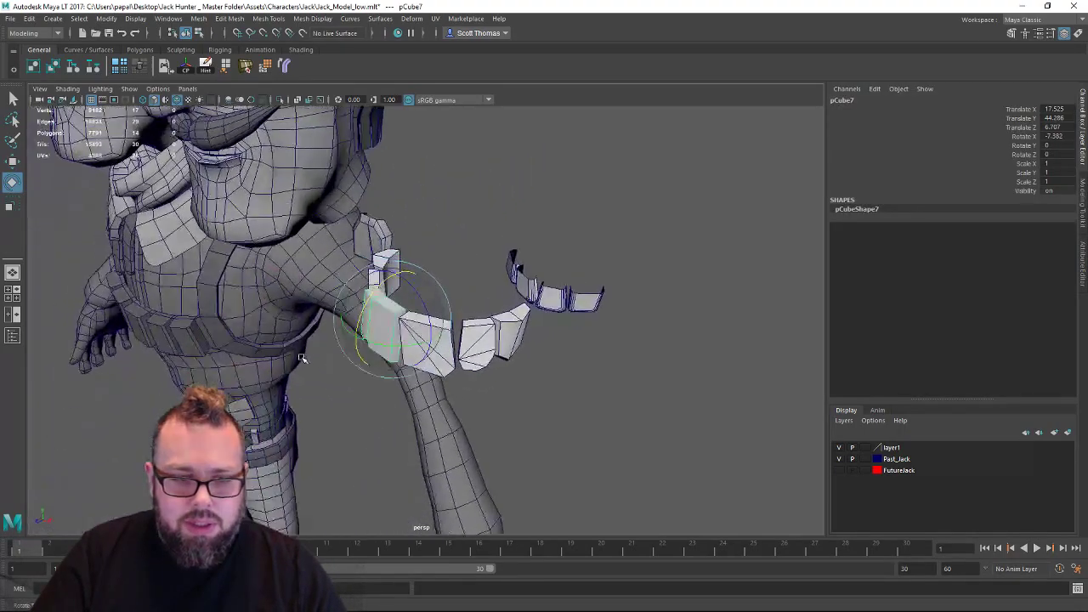
key("w")
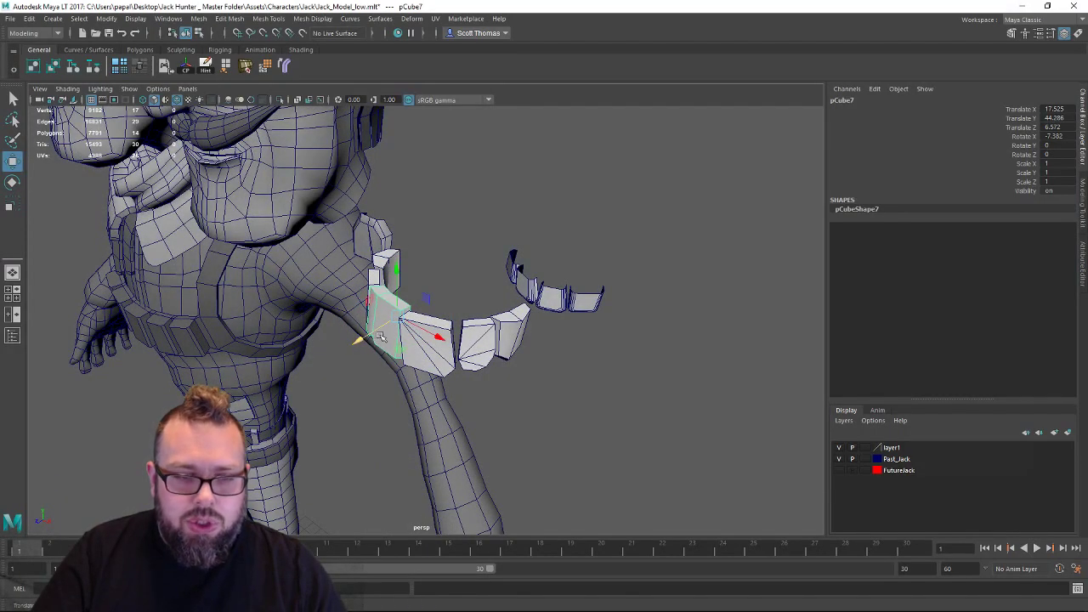
left_click(459, 391)
left_click_drag(459, 391, 425, 293, "alt")
left_click(404, 302)
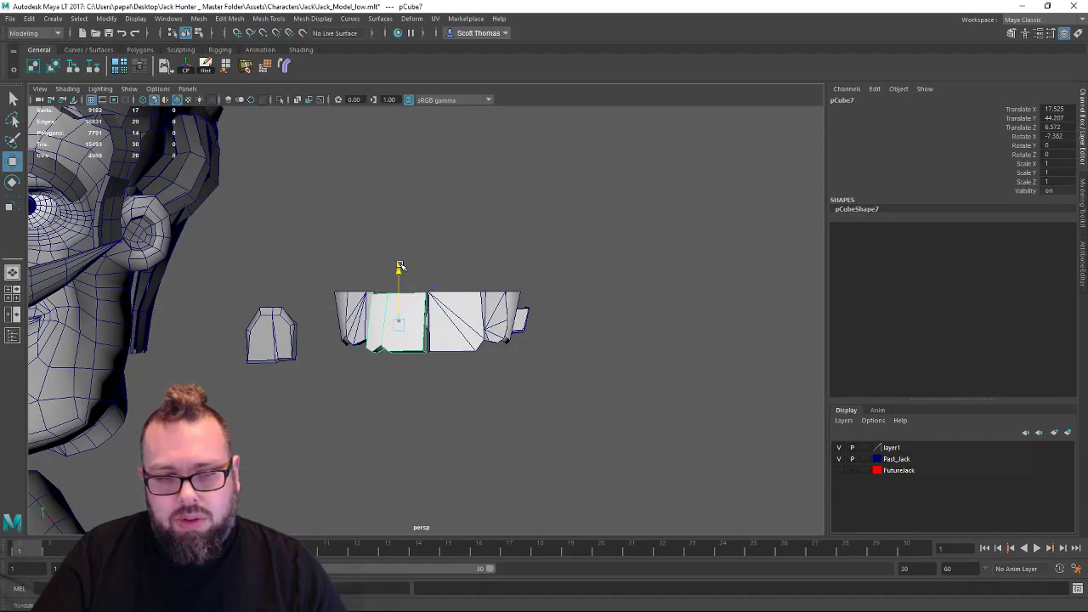
left_click(437, 261)
Reposition the top vertices at the centre end of front tooth pCube6 to reshape its end beside tooth pCube7.
left_click_drag(475, 315, 246, 450, "alt")
left_click_drag(396, 285, 364, 289, "alt")
right_click_drag(364, 289, 485, 232, "alt")
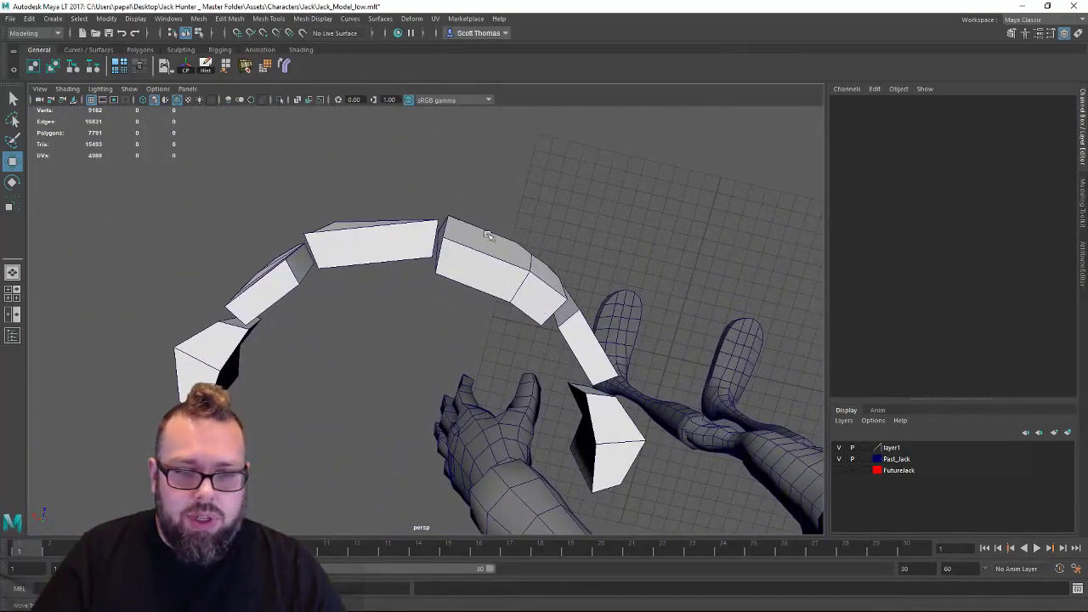
right_click_drag(421, 214, 367, 235)
left_click(438, 221)
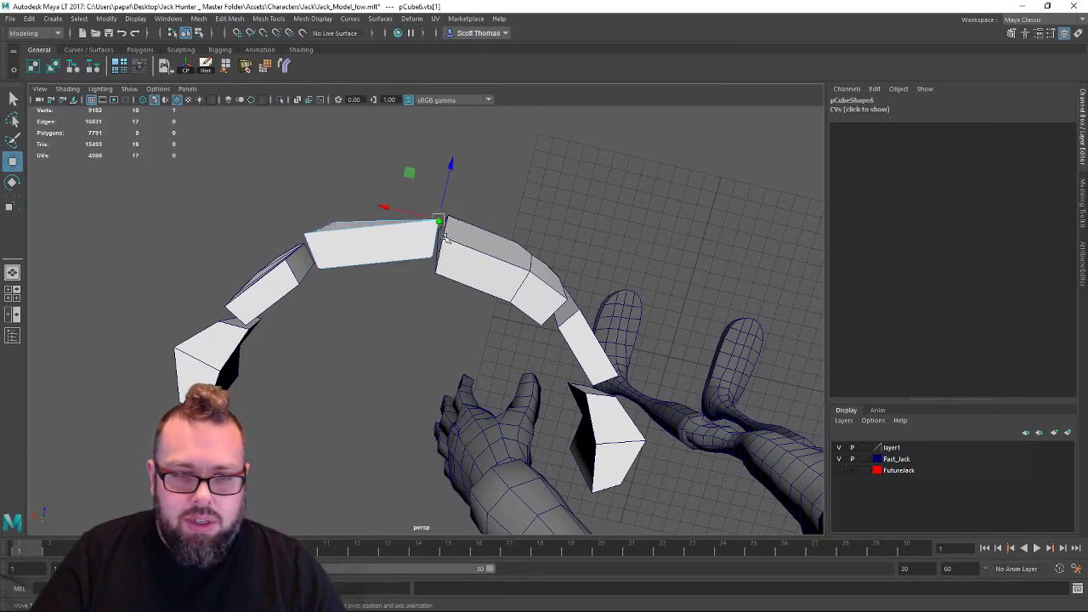
left_click_drag(439, 225, 440, 227)
key("ctrl+z")
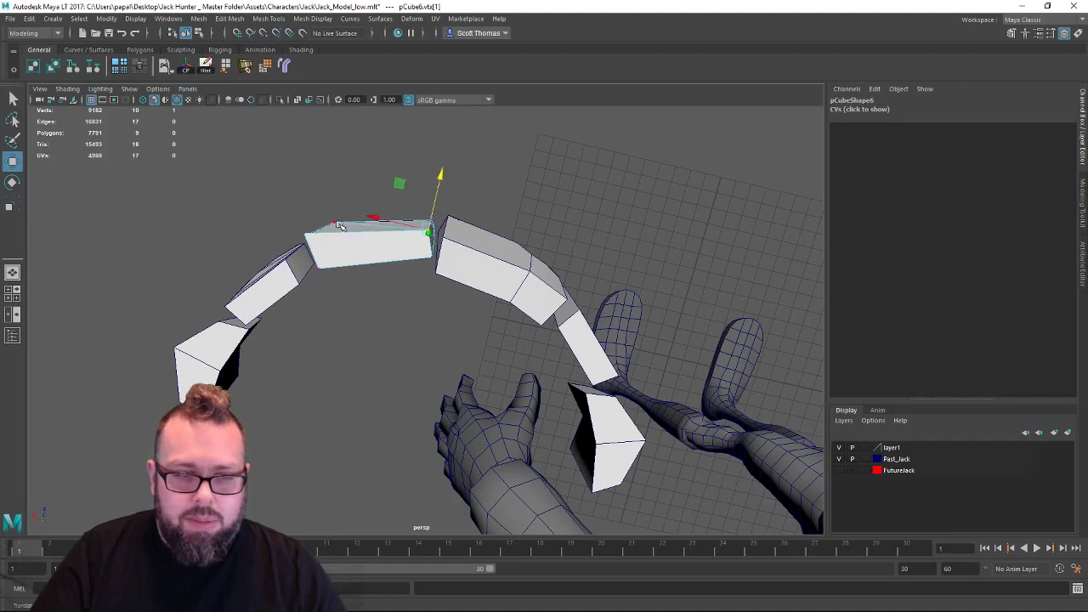
left_click_drag(312, 274, 371, 227, "alt")
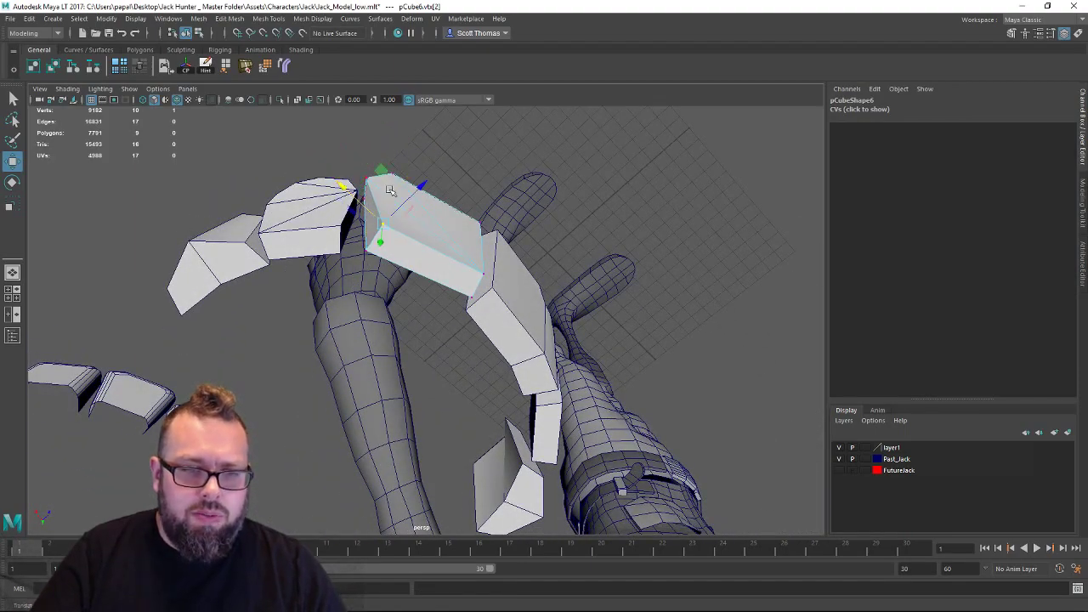
left_click_drag(420, 191, 621, 297, "alt")
Lower the two outer top corner vertices of front tooth pCube7 to slope its upper edge.
right_click_drag(361, 301, 355, 281, "ctrl")
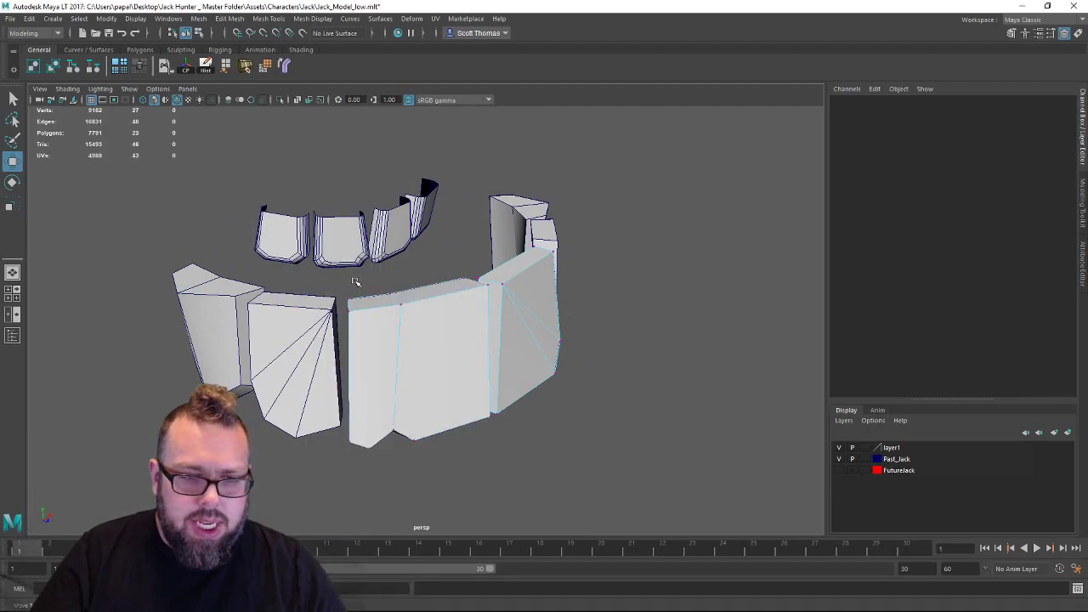
left_click_drag(344, 325, 343, 328)
left_click_drag(343, 332, 255, 328, "alt")
left_click_drag(481, 288, 432, 298, "alt")
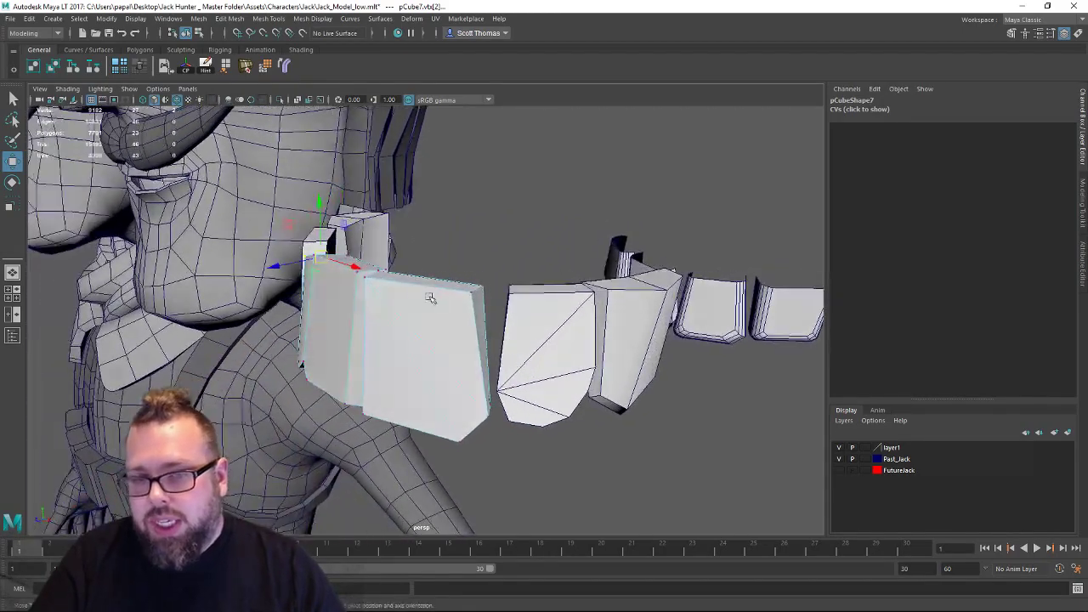
Bevel the outer top edge of front tooth pCube6 with Fraction 0.1, and return to object mode with nothing selected.
right_click_drag(432, 298, 554, 240, "alt")
key("q")
left_click(503, 276)
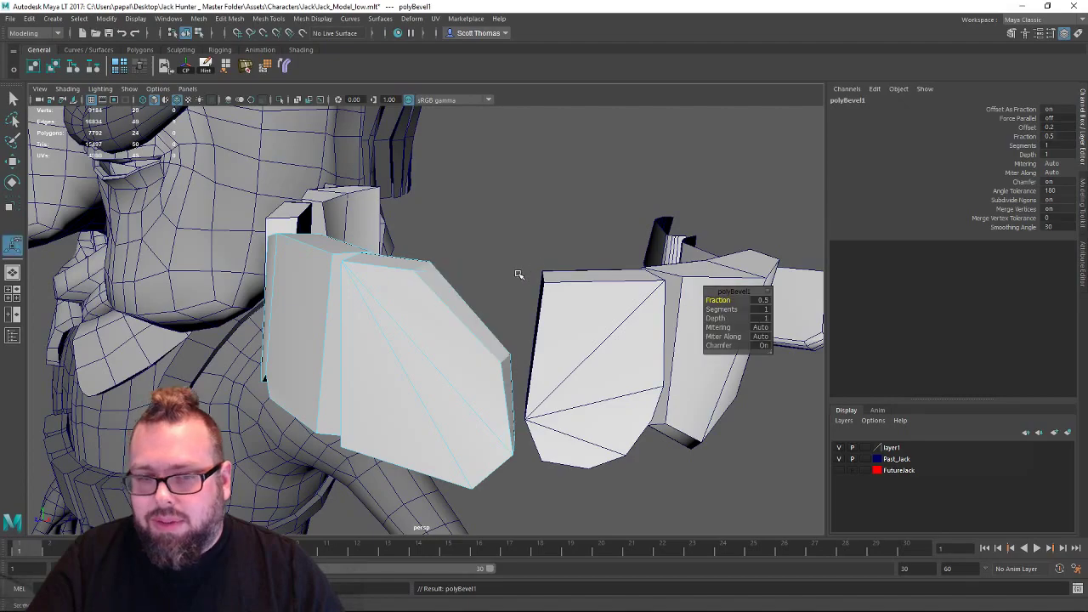
left_click_drag(736, 300, 728, 300)
left_click_drag(553, 332, 266, 311, "alt")
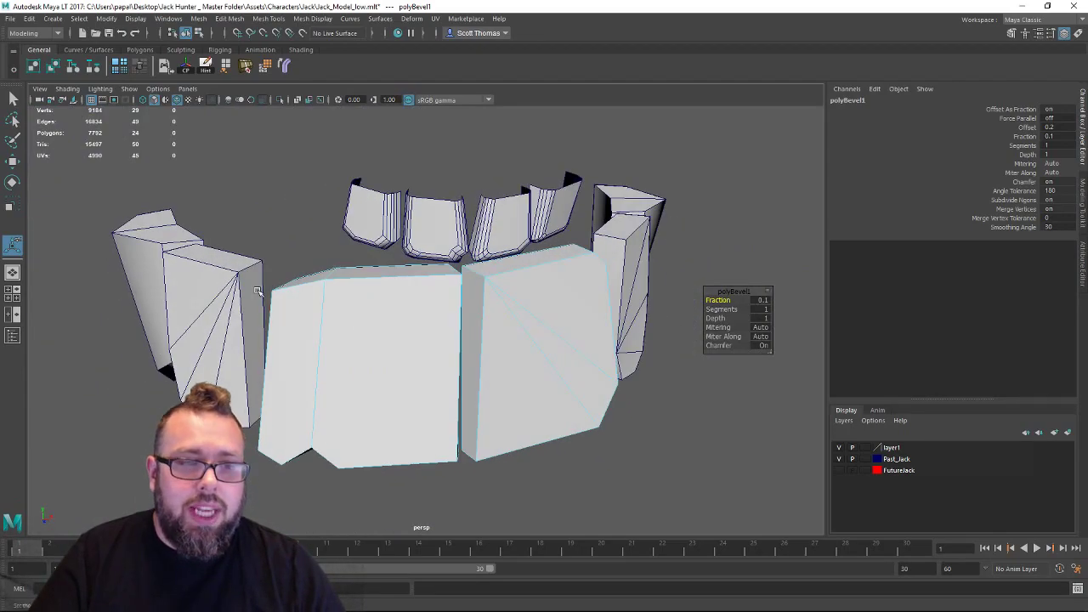
right_click_drag(558, 277, 613, 258)
key("q")
left_click(694, 243)
right_click_drag(693, 243, 595, 272, "alt")
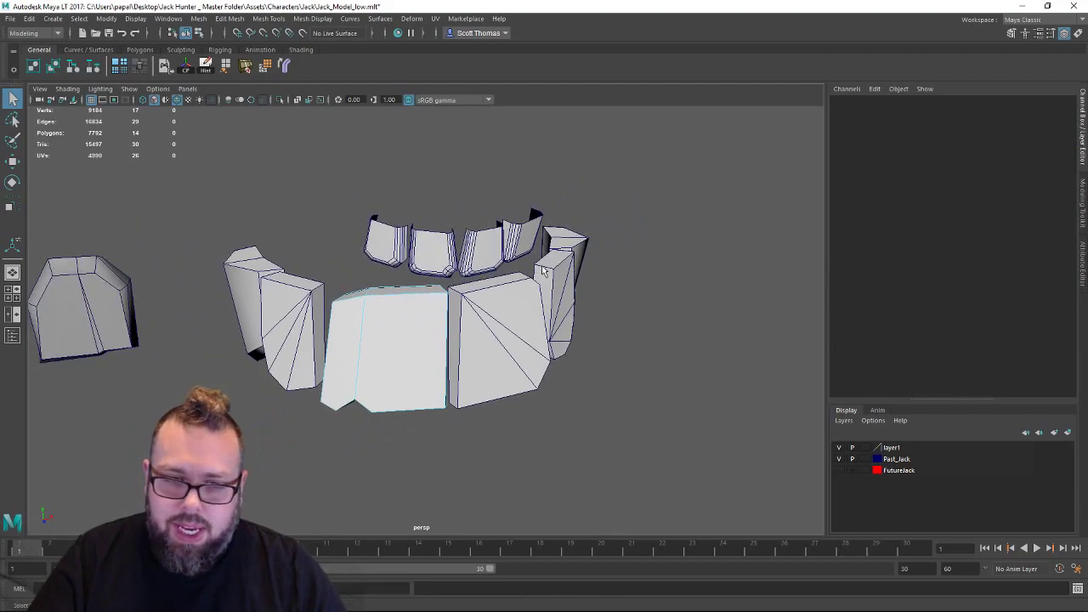
Move the outer-side vertices of front tooth pCube7, including the bottom corner, to refine its outer edge.
left_click_drag(595, 272, 501, 286, "alt")
right_click_drag(331, 289, 396, 273)
left_click_drag(360, 313, 393, 304, "alt")
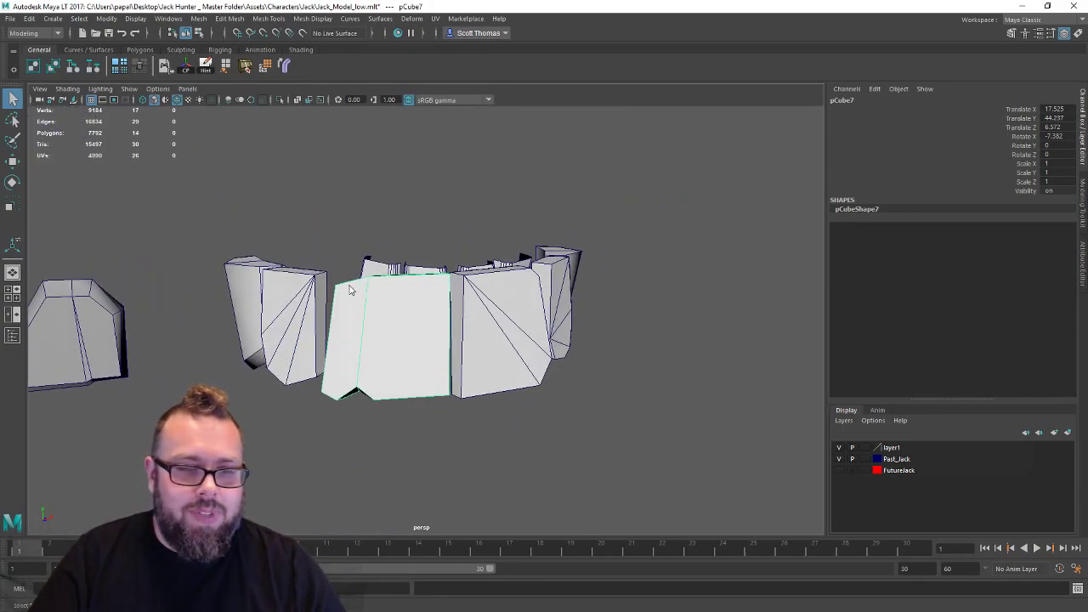
right_click_drag(349, 289, 346, 275)
key("w")
left_click_drag(333, 302, 392, 327, "alt")
mouse_move(415, 327)
left_mouse_down("alt")
mouse_move(375, 342)
mouse_move(394, 347)
mouse_move(397, 320)
left_mouse_up("alt")
left_click_drag(421, 355, 384, 401, "alt")
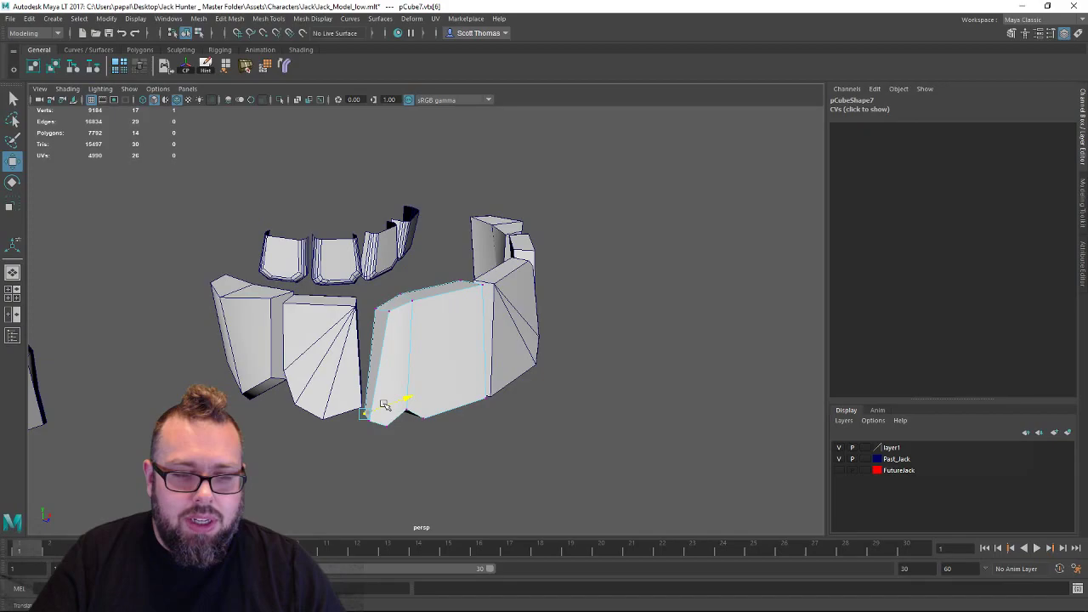
right_click_drag(402, 354, 447, 277)
left_click(585, 365)
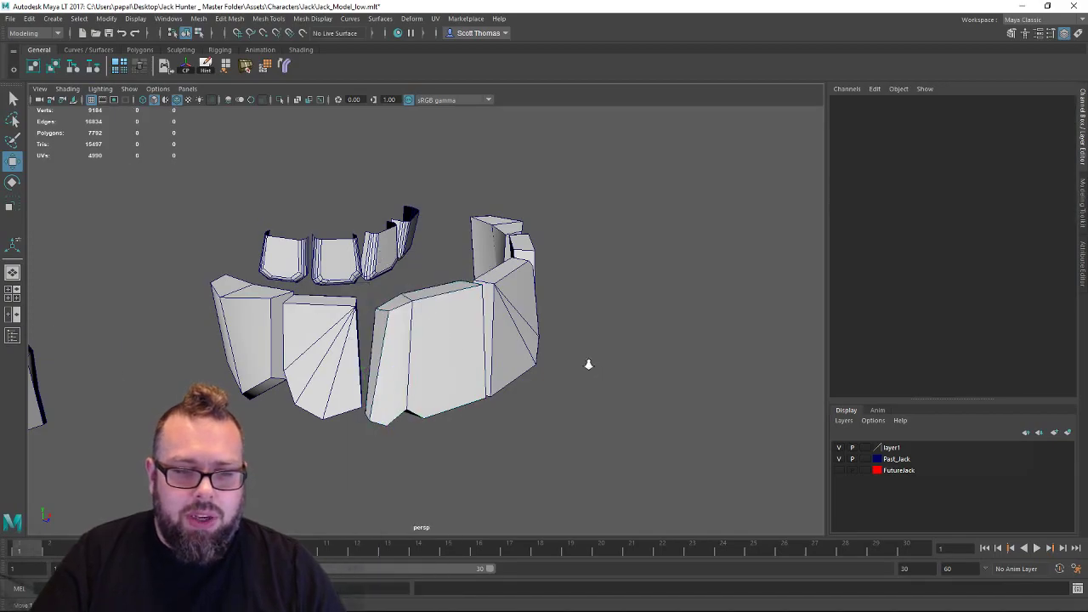
Adjust the vertices around the notched outer corner on the underside of front tooth pCube7.
left_click_drag(585, 365, 366, 316, "alt")
right_click_drag(365, 315, 513, 350, "alt")
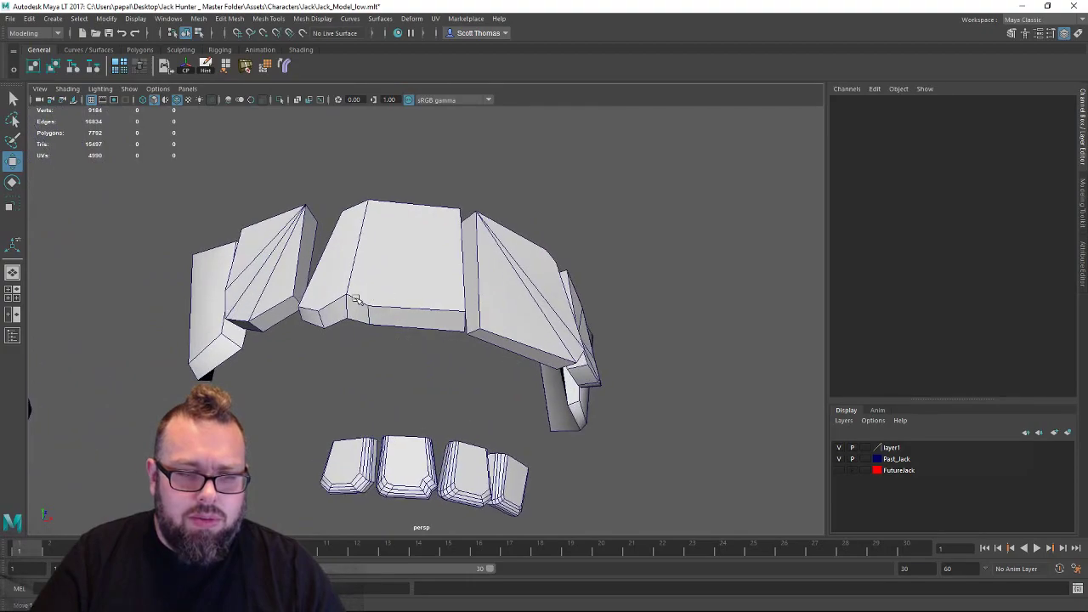
left_click(296, 308)
left_click(335, 286)
right_click_drag(343, 275, 304, 272)
key("q")
key("w")
left_click_drag(301, 306, 417, 263)
right_click_drag(417, 263, 444, 250)
left_click(668, 277)
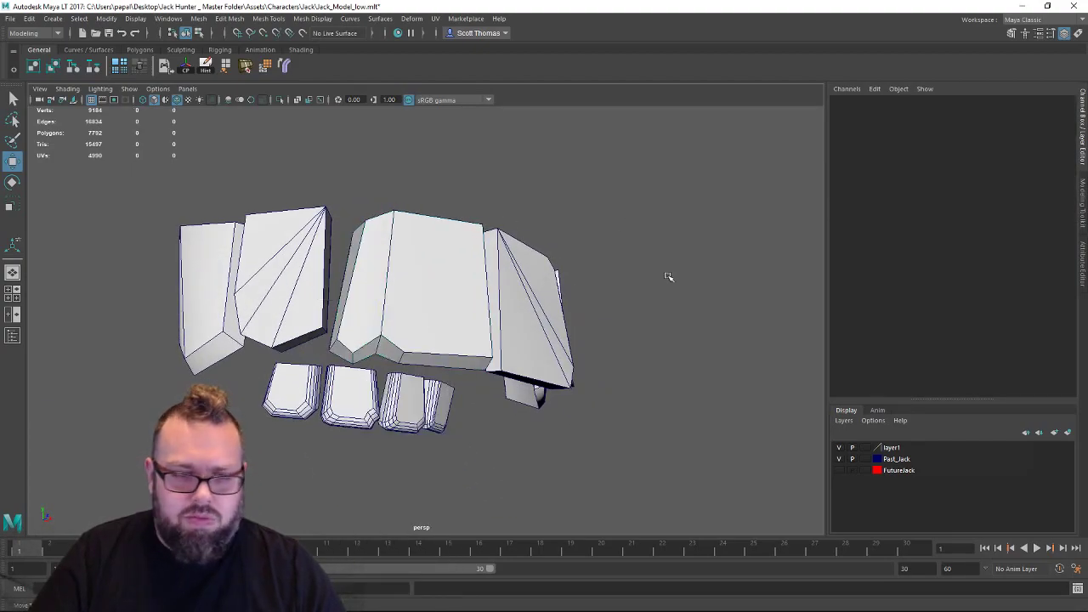
Check the reshaped front teeth from several angles and save the scene.
left_click_drag(668, 277, 546, 313, "alt")
left_click_drag(457, 327, 371, 325, "alt")
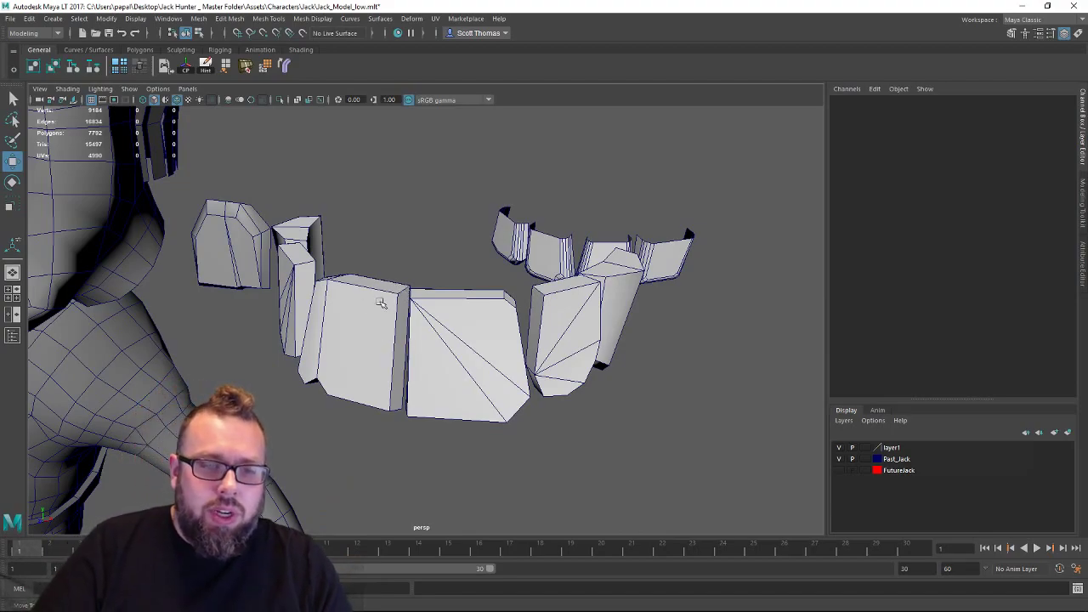
left_click_drag(357, 304, 366, 320, "alt")
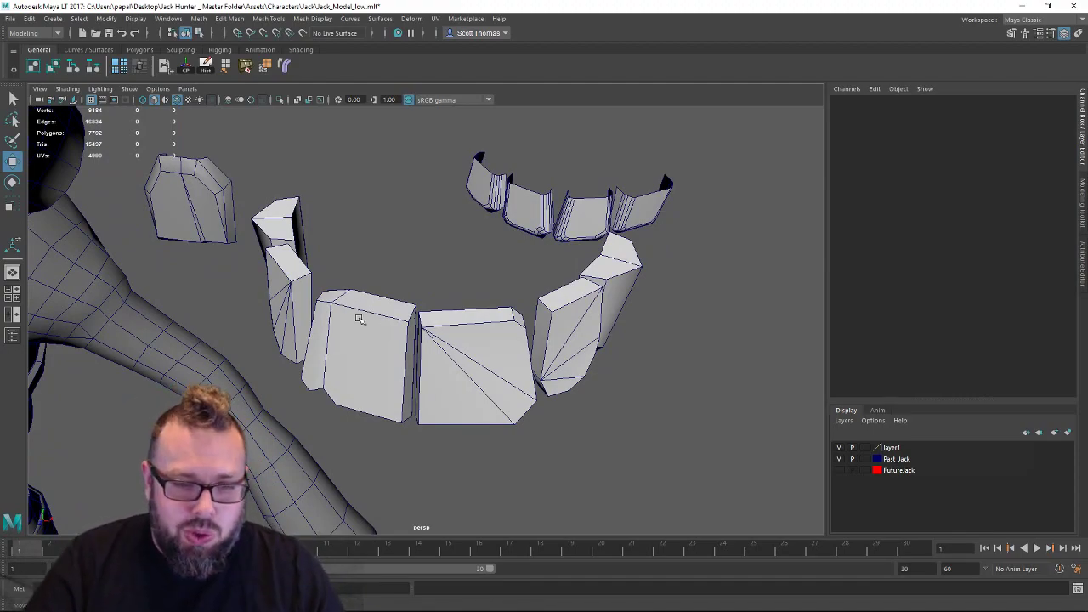
left_click_drag(360, 316, 408, 354, "alt")
key("ctrl+s")
Pull the centre-side top vertices of front tooth pCube7 closer together to thin that end, and clear the selection.
right_click_drag(408, 306, 355, 288)
left_click(424, 344)
left_click_drag(424, 344, 413, 342)
left_click_drag(412, 387, 283, 421, "alt")
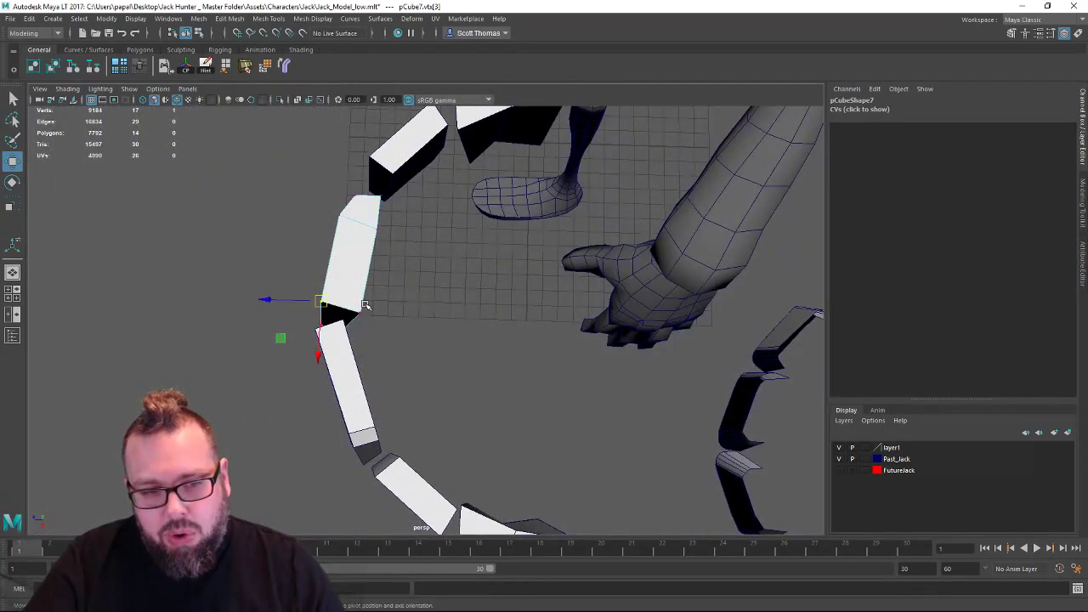
left_click_drag(362, 318, 348, 305)
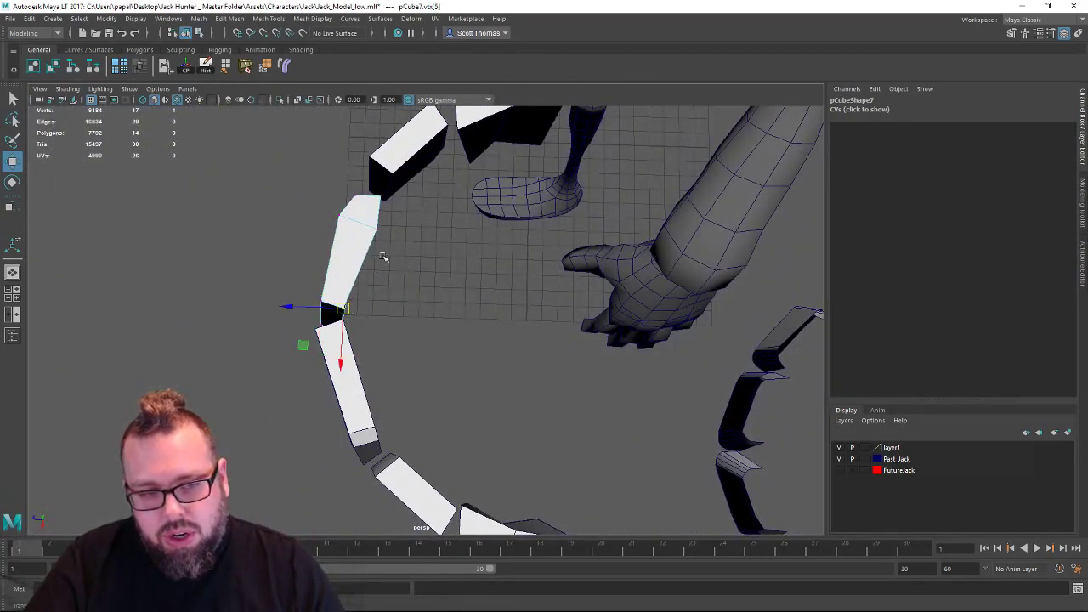
left_click_drag(383, 257, 527, 233, "alt")
key("F8")
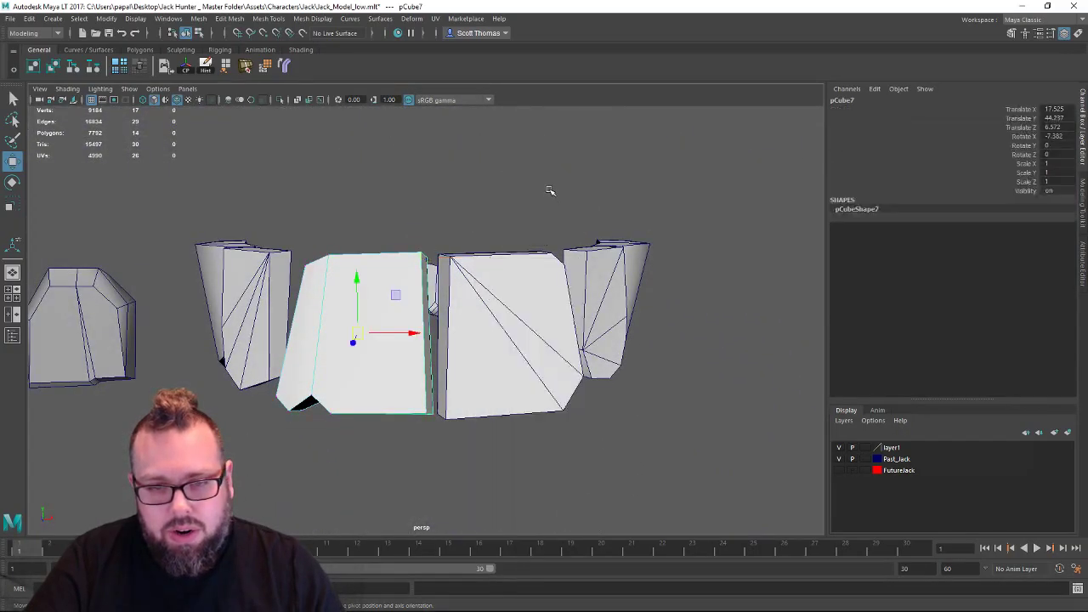
left_click(549, 191)
Duplicate the rounded side tooth pCube8 to start an extra back tooth.
right_click_drag(631, 330, 501, 348, "alt")
key("q")
key("w")
left_click_drag(501, 348, 251, 388, "alt")
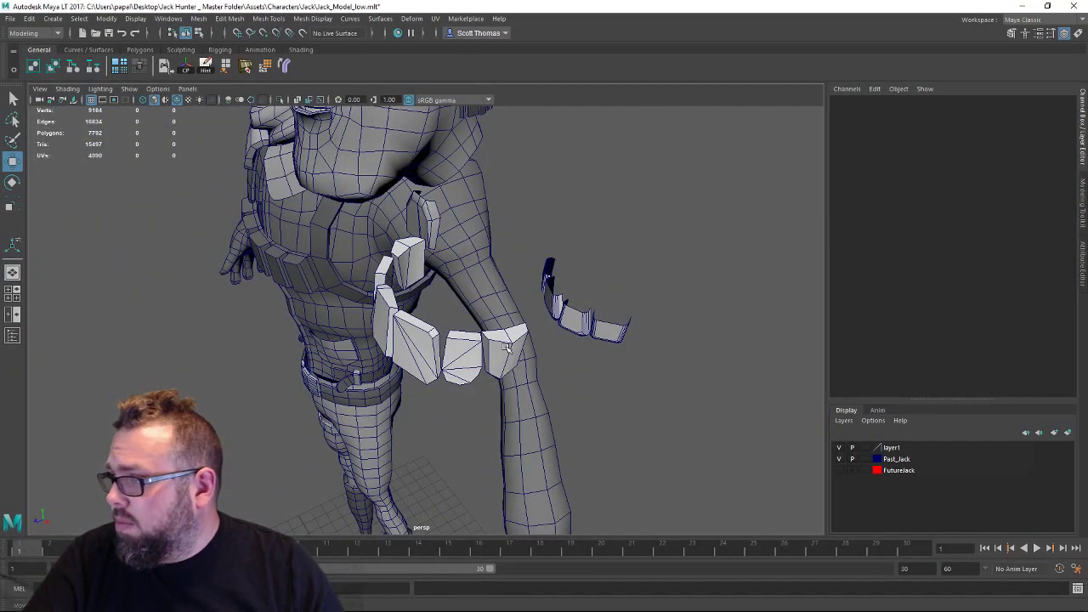
right_click_drag(451, 357, 518, 381, "alt")
left_click(441, 386)
left_click(494, 385)
left_click_drag(495, 387, 482, 405, "alt")
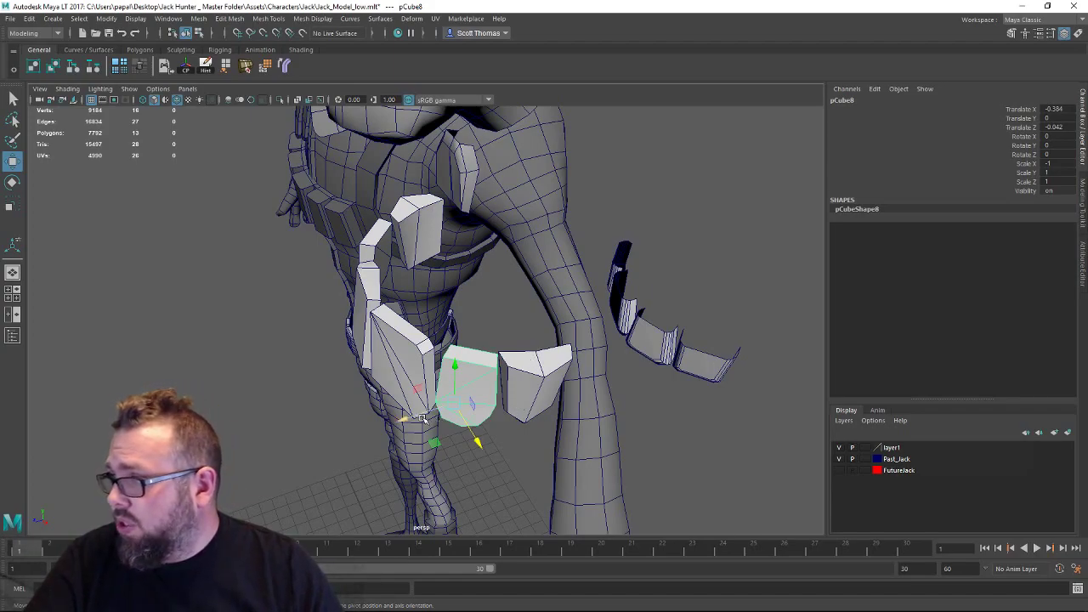
key("e")
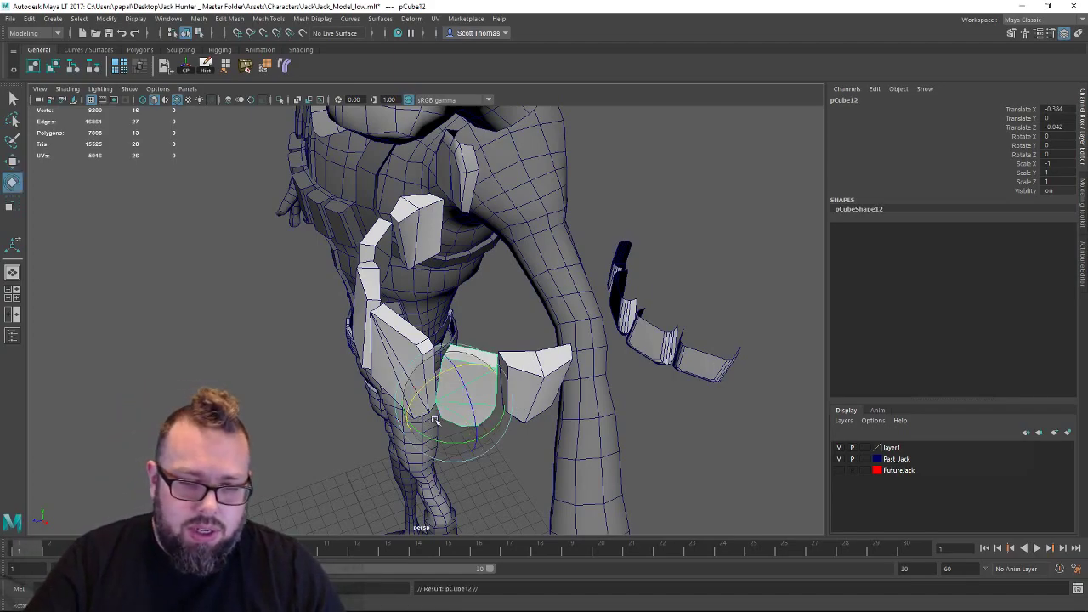
Place the duplicated tooth behind the last back tooth at Translate X -0.124, Translate Z -1.511 and Rotate Y 61.158.
left_click_drag(441, 442, 481, 386)
key("w")
key("d")
key("e")
key("w")
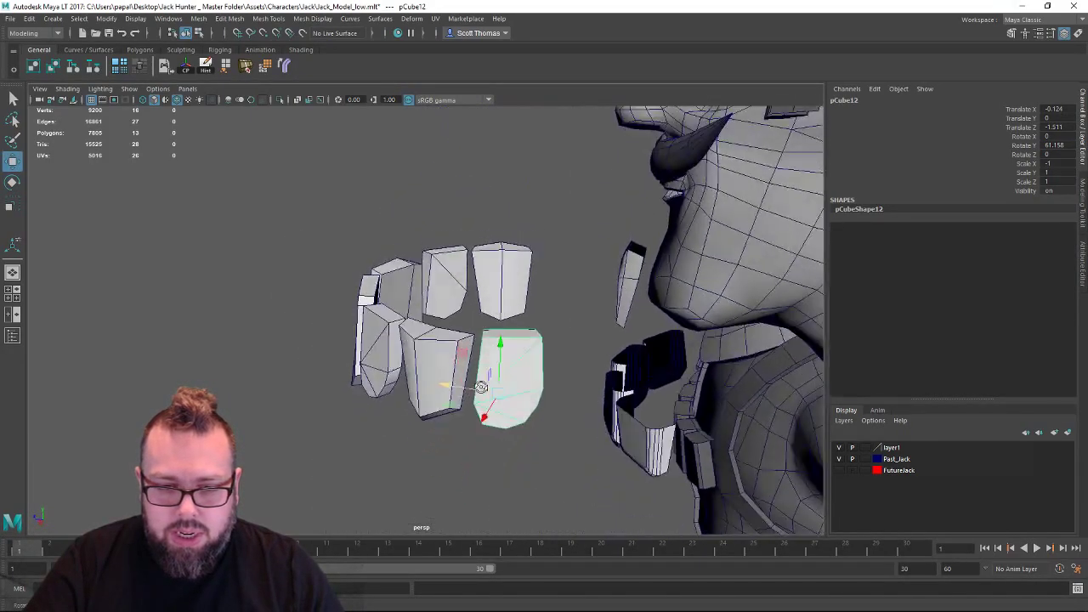
Center the pivot of the duplicated tooth and realign it with Rotate Y 41.521 and Translate X 0.03.
left_click(187, 70)
left_click_drag(453, 316, 481, 321, "alt")
key("e")
key("w")
key("r")
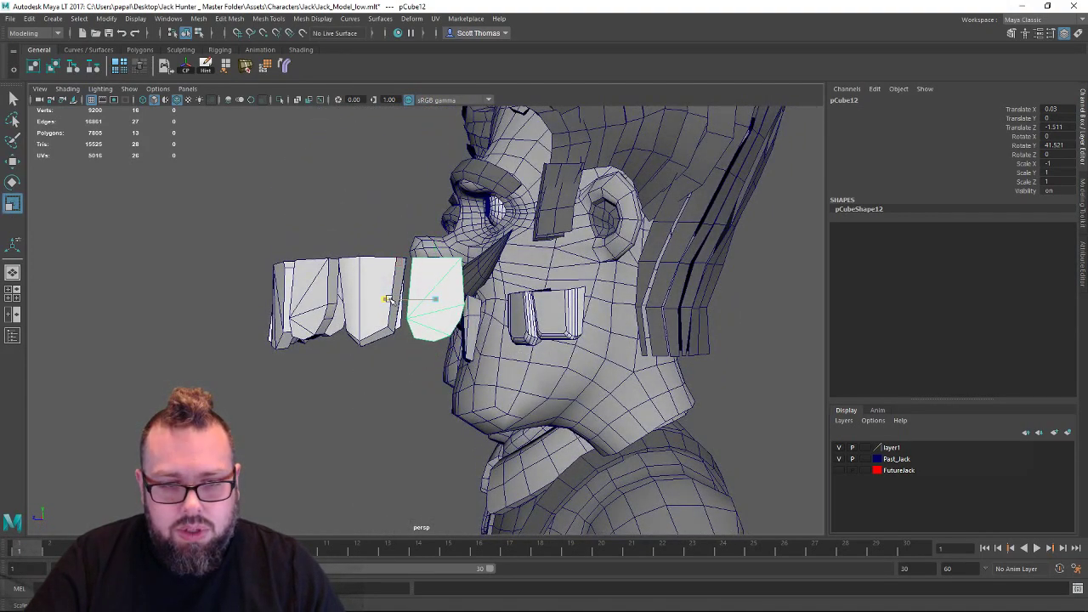
Shift the duplicated back tooth closer to its neighbour at Translate Z -1.451.
left_click_drag(388, 301, 385, 299)
key("w")
left_click(332, 391)
left_click_drag(332, 392, 490, 374, "alt")
Tilt the duplicated back tooth to Rotate Z -8.495 so it follows the curve of the arch.
left_click(467, 321)
key("e")
key("w")
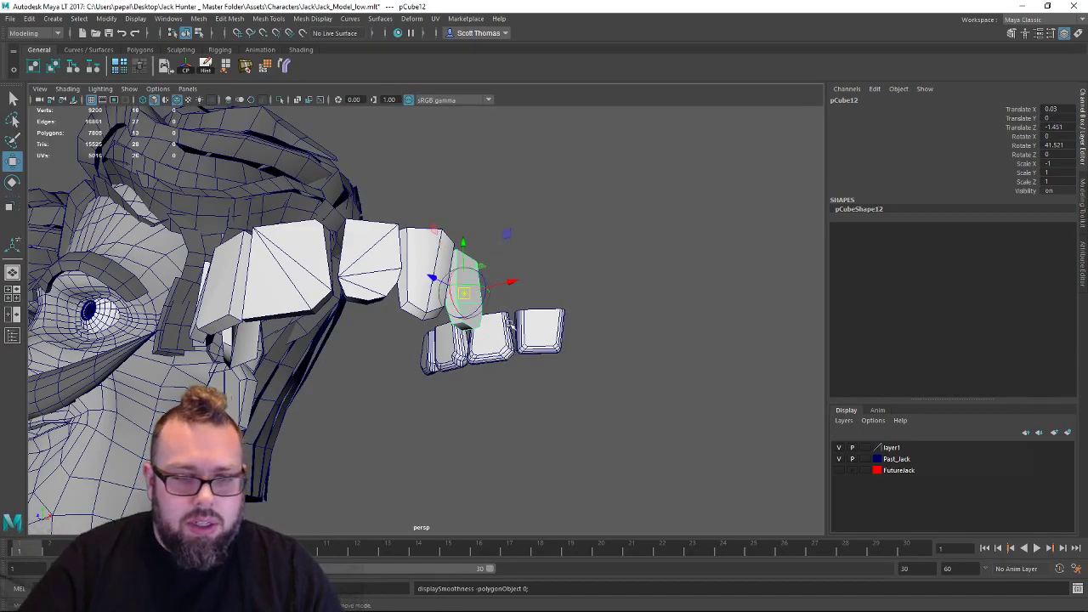
left_click_drag(510, 324, 502, 271, "alt")
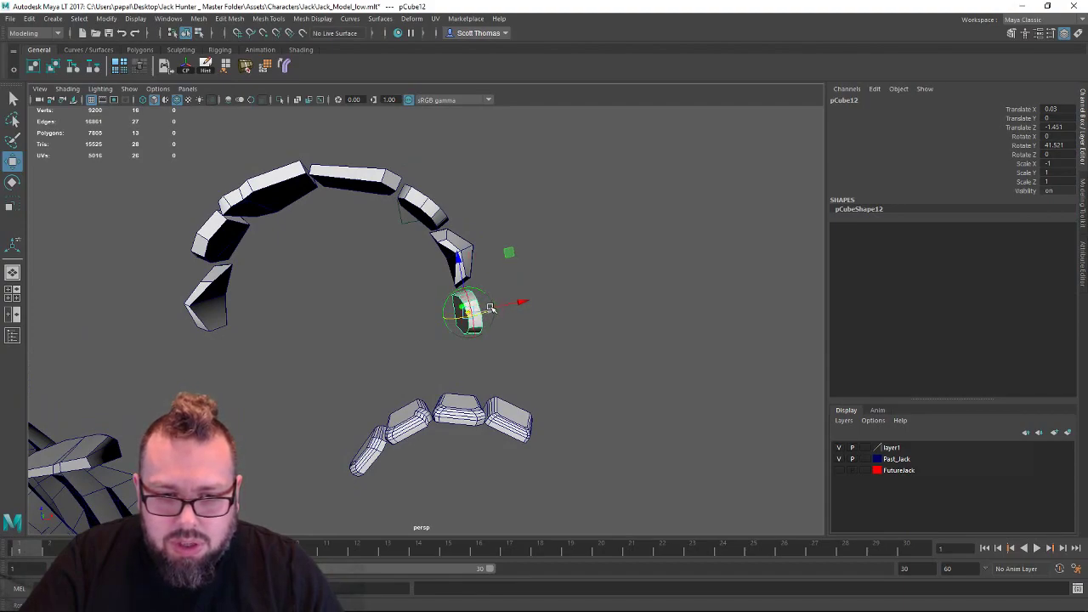
key("e")
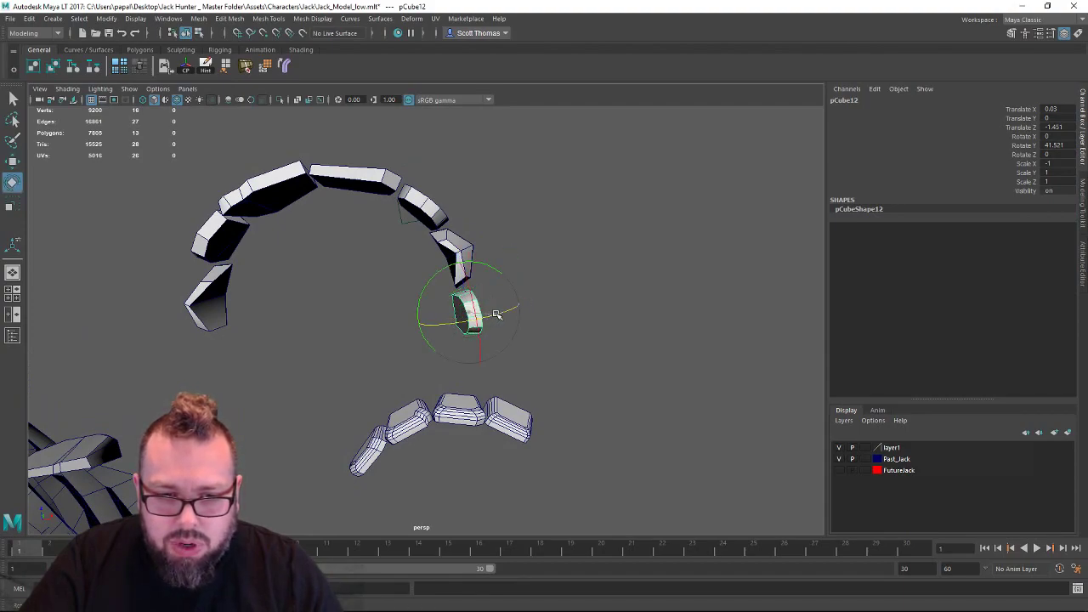
left_click_drag(497, 315, 492, 319)
left_click(572, 337)
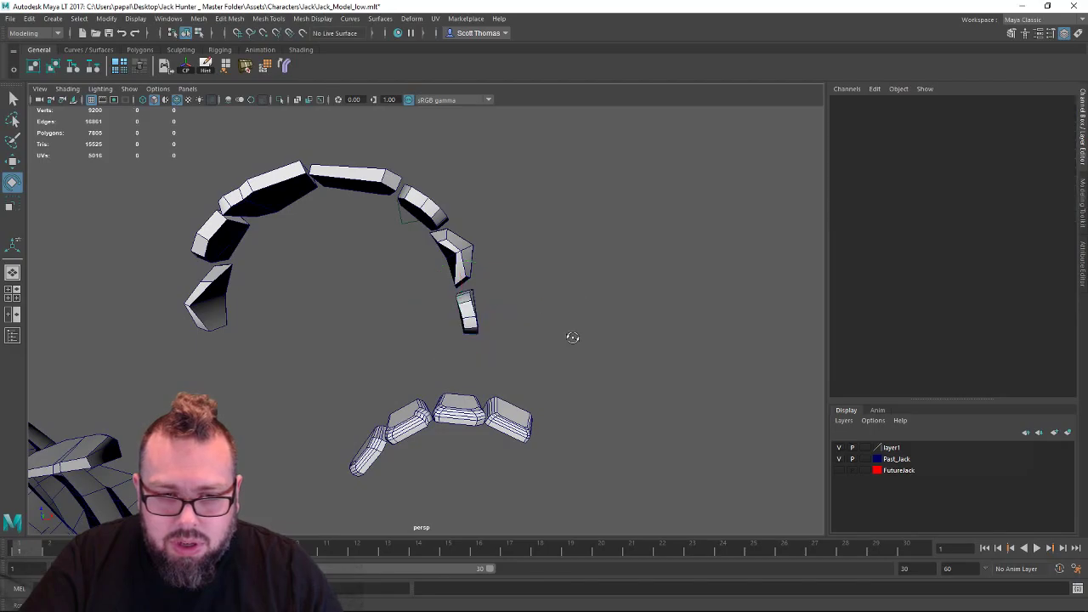
left_click_drag(572, 338, 638, 439, "alt")
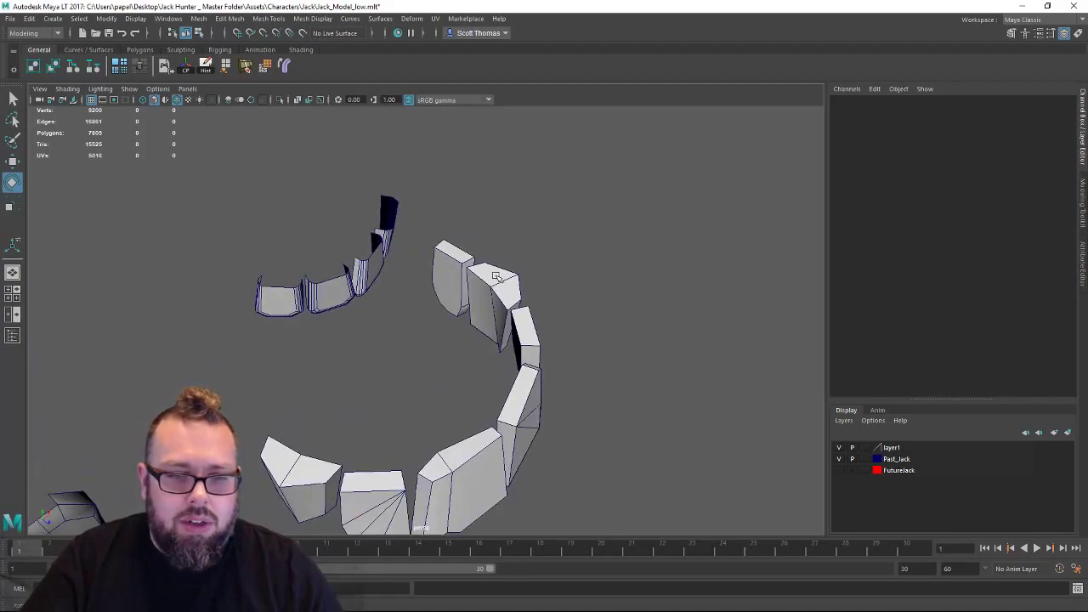
Freeze the transformations of the new back tooth pCube12.
left_click(497, 277)
left_click_drag(552, 354, 527, 391, "alt")
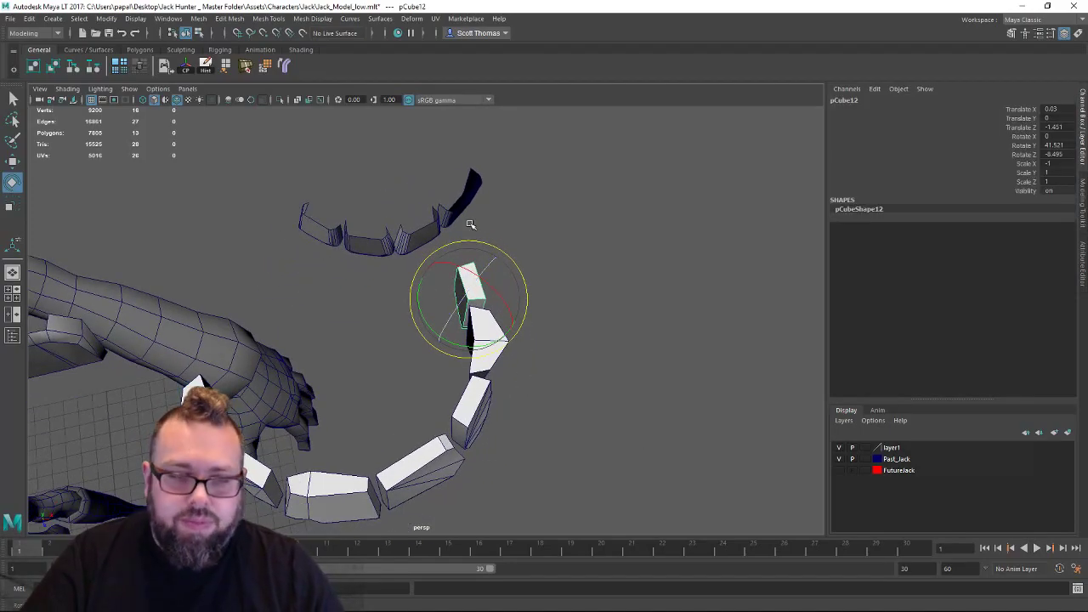
left_click(107, 19)
left_click(106, 19)
left_click(106, 19)
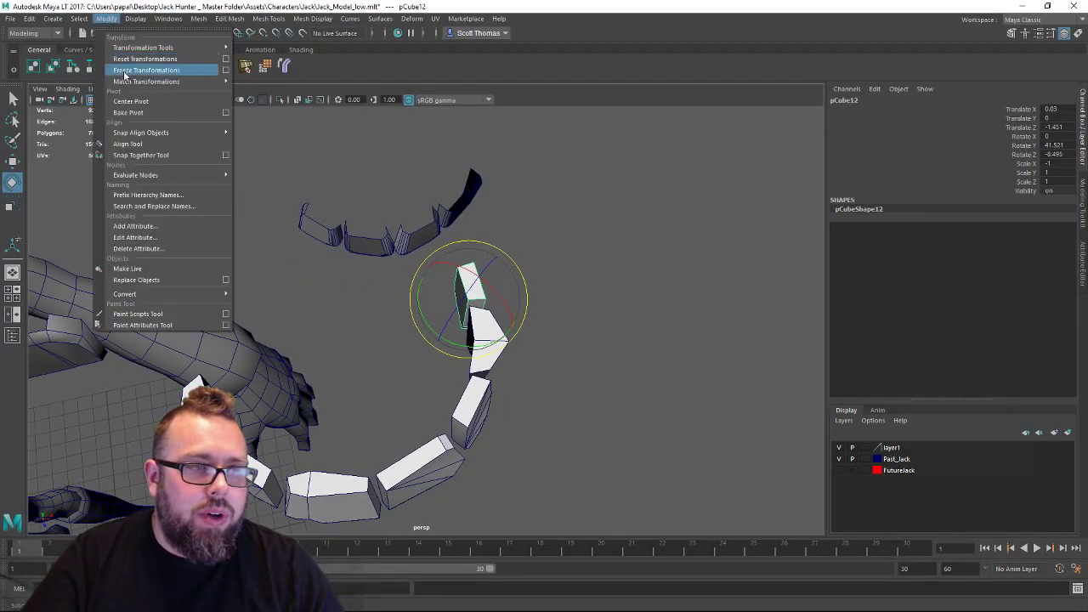
left_click(144, 68)
Duplicate the new back tooth and mirror the copy by setting its Scale X to -1.
key("w")
left_click_drag(561, 296, 543, 330, "alt")
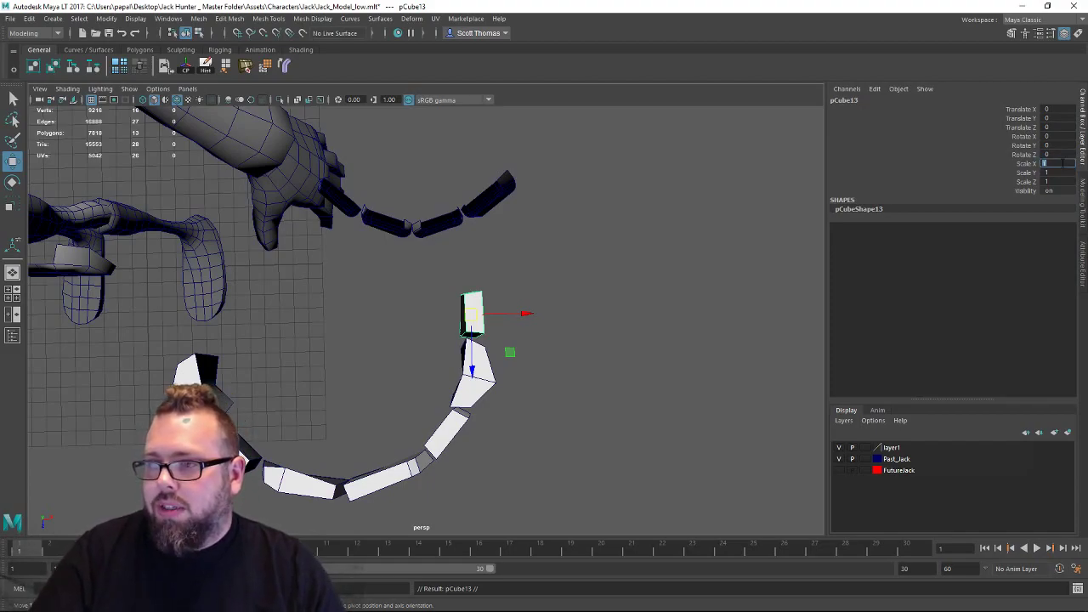
left_click(1062, 163)
type("-1")
key("Return")
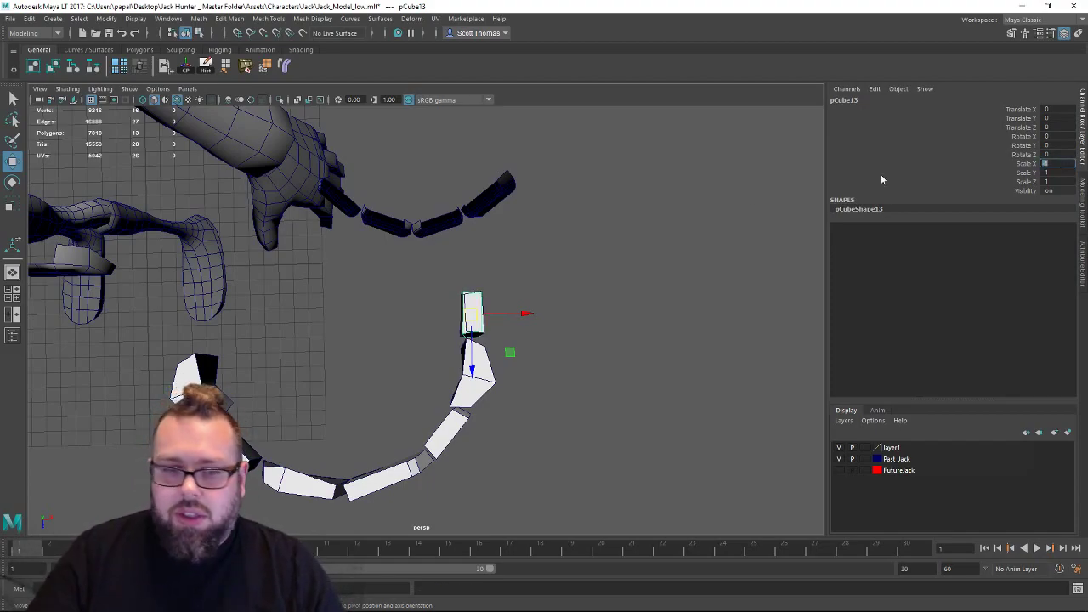
Place the mirrored tooth at the opposite back end of the arch with Translate X -2.967, Translate Z 0.105 and Rotate Y -3.346.
left_click_drag(521, 315, 421, 376)
key("e")
key("w")
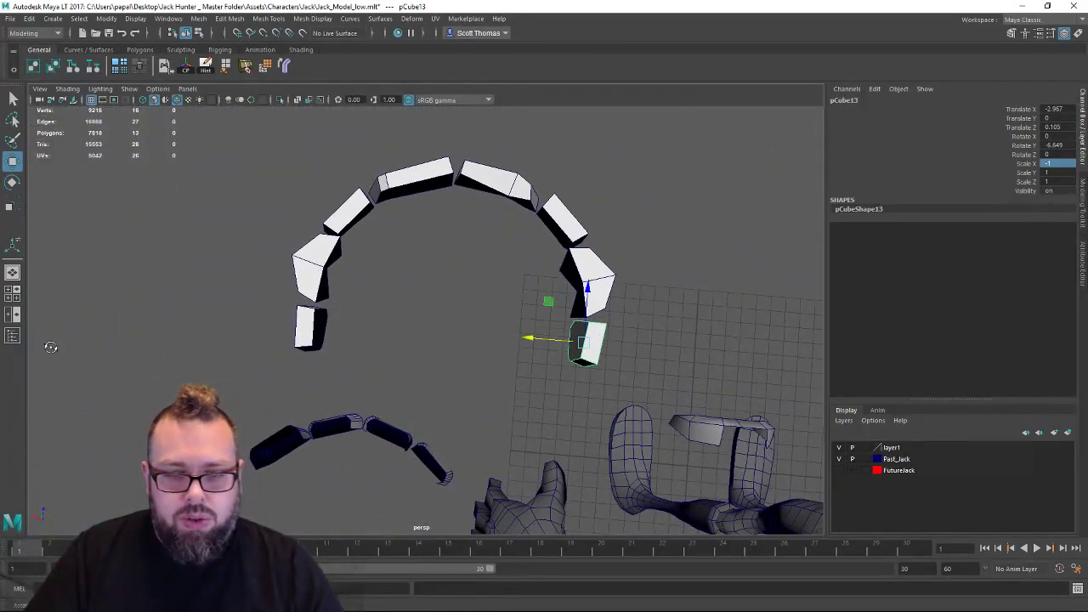
key("e")
left_click_drag(549, 379, 552, 382)
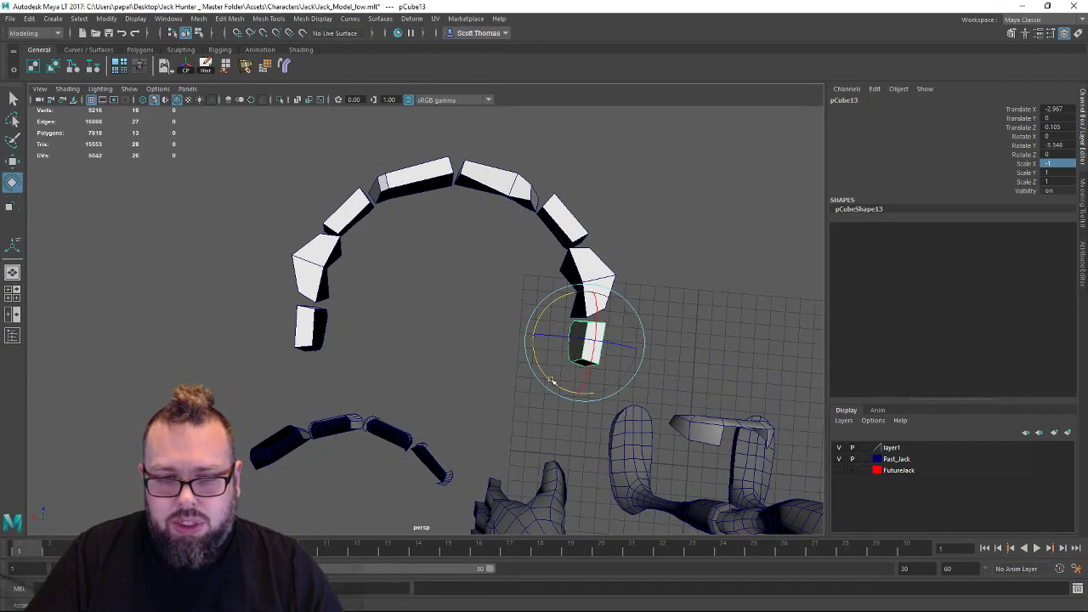
Shift the mirrored back tooth pCube13 down to Translate Y -0.031 to level it with the neighbouring teeth.
key("w")
mouse_move(531, 269)
right_mouse_down()
mouse_move(423, 269)
mouse_move(435, 291)
mouse_move(520, 269)
right_mouse_up()
left_click(471, 301)
left_click_drag(470, 301, 726, 246, "alt")
left_click(325, 272)
left_click_drag(337, 237, 338, 235)
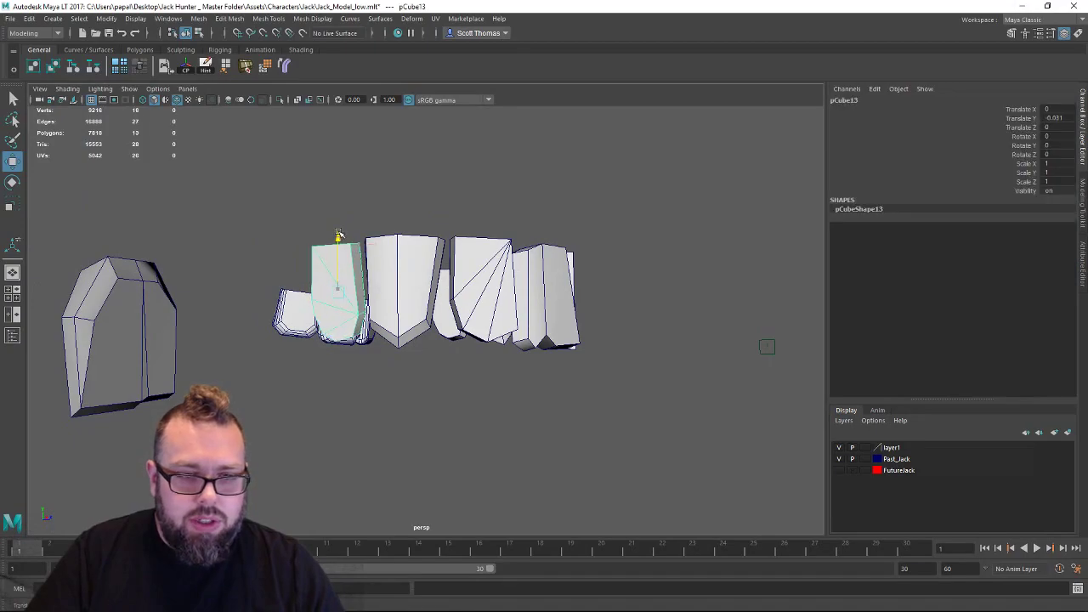
left_click(403, 204)
Adjust the position of the outer side face of front tooth pCube7, beside the narrow side tooth.
left_click_drag(403, 204, 349, 223, "alt")
scroll(337, 281, "down", 5)
left_click_drag(338, 282, 306, 347, "alt")
middle_click_drag(306, 347, 329, 269, "alt")
right_click_drag(329, 269, 765, 357, "alt")
right_click_drag(334, 289, 333, 338)
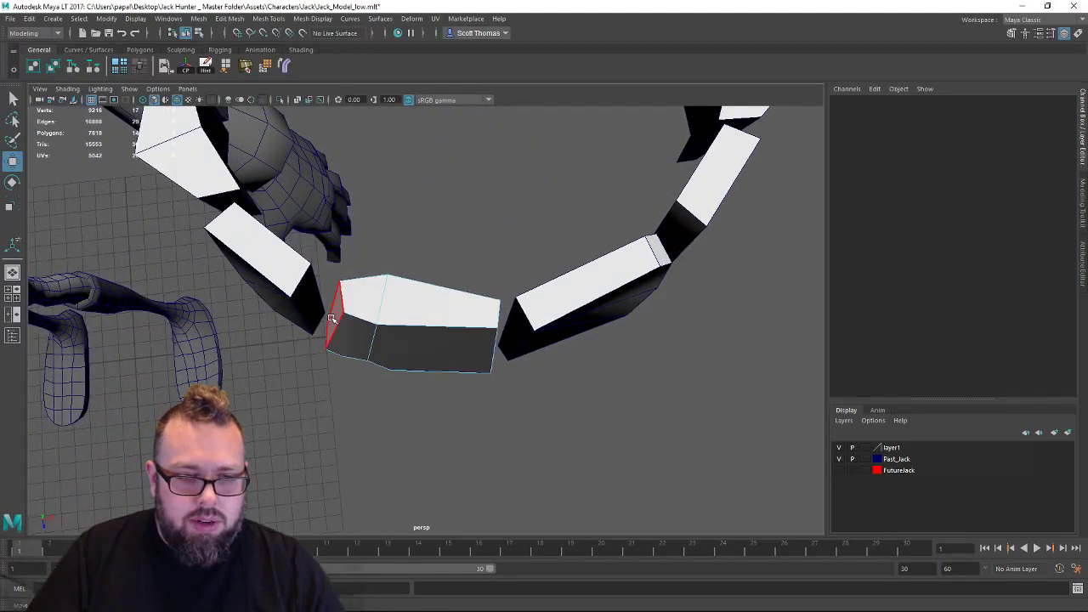
left_click(333, 319)
left_click_drag(333, 320, 351, 384, "alt")
key("e")
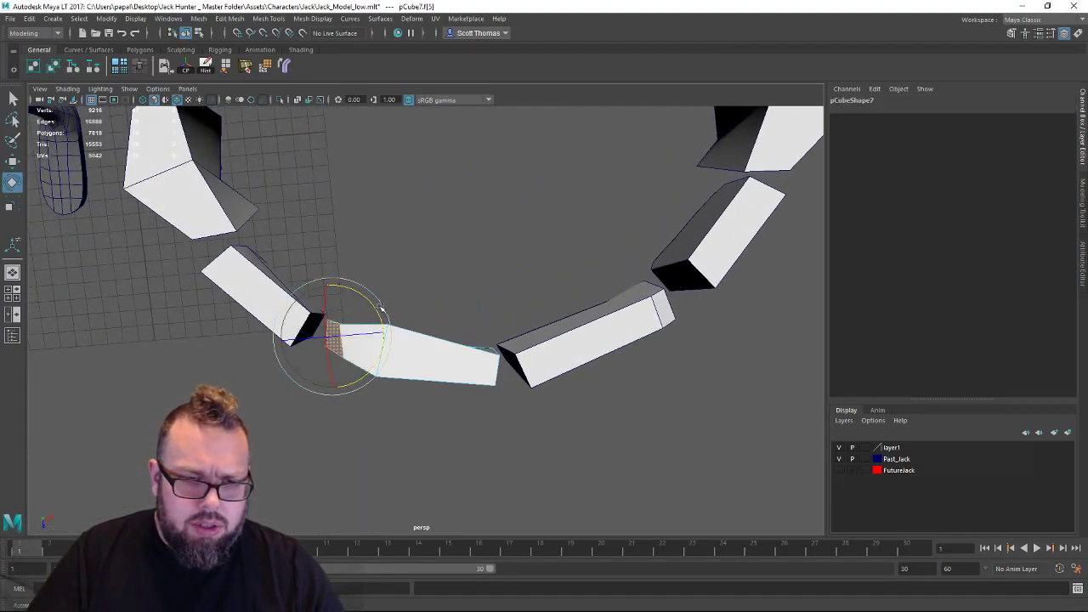
key("w")
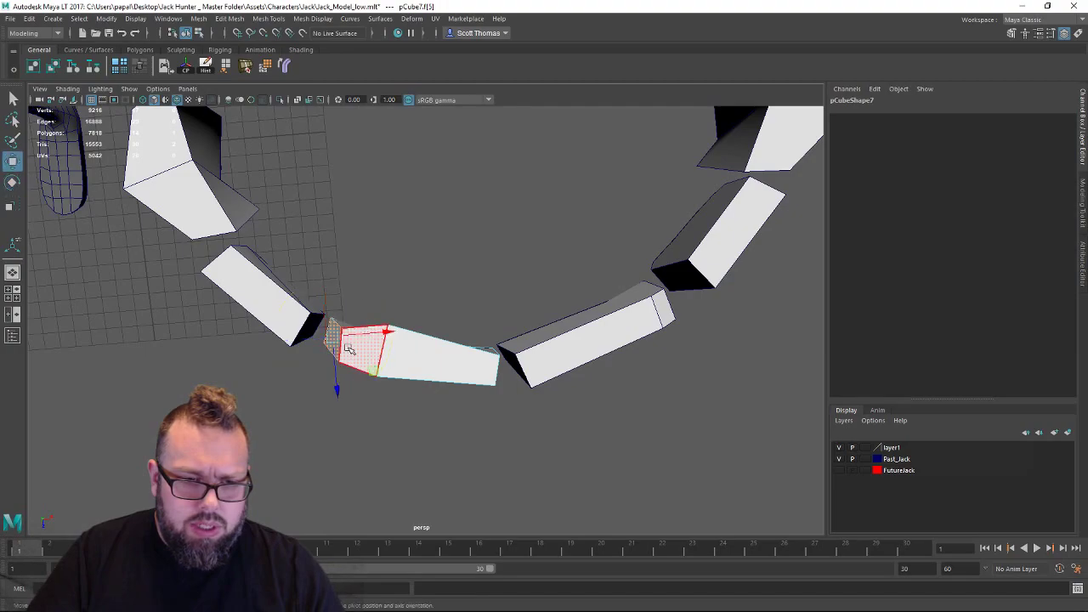
left_click(390, 322)
Raise the bottom outer corner vertices of front tooth pCube7 and return it to object mode.
left_click_drag(420, 347, 415, 284, "alt")
right_click_drag(416, 284, 330, 301, "alt")
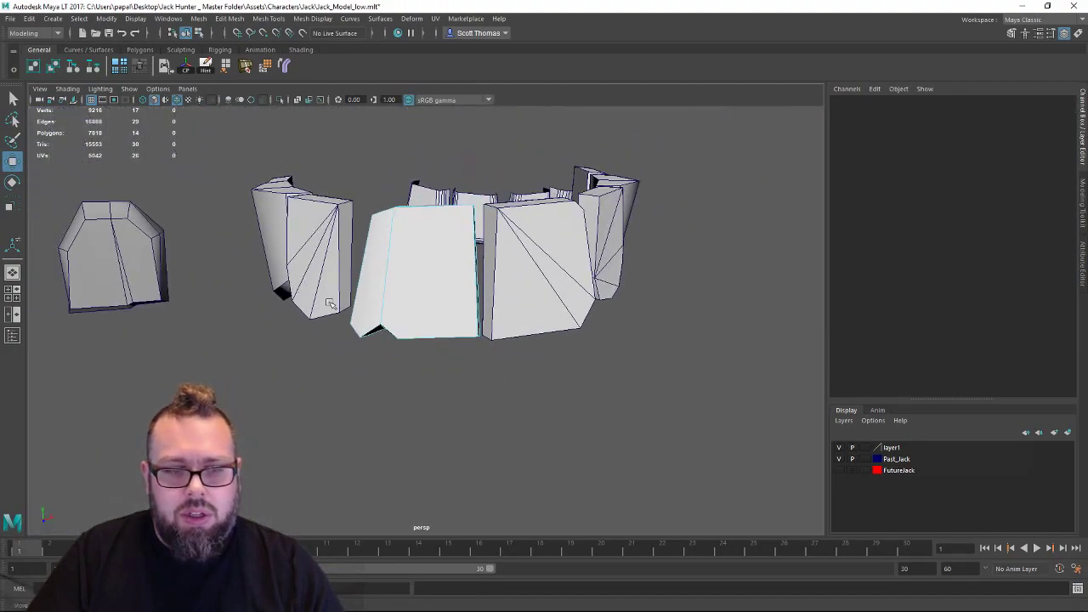
left_click_drag(330, 301, 363, 288, "alt")
right_click(363, 289)
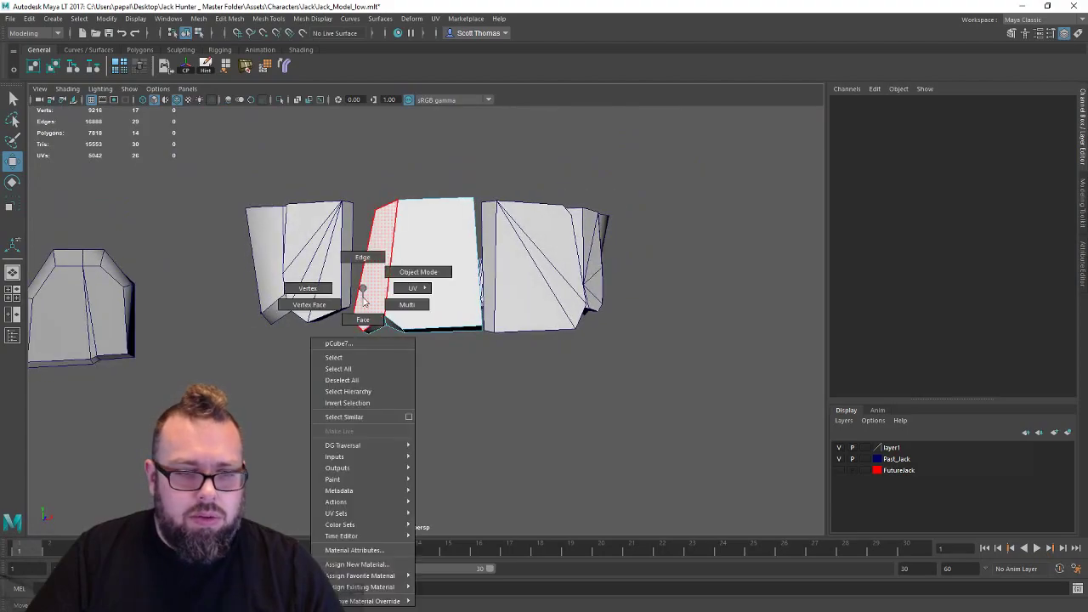
left_click(311, 289)
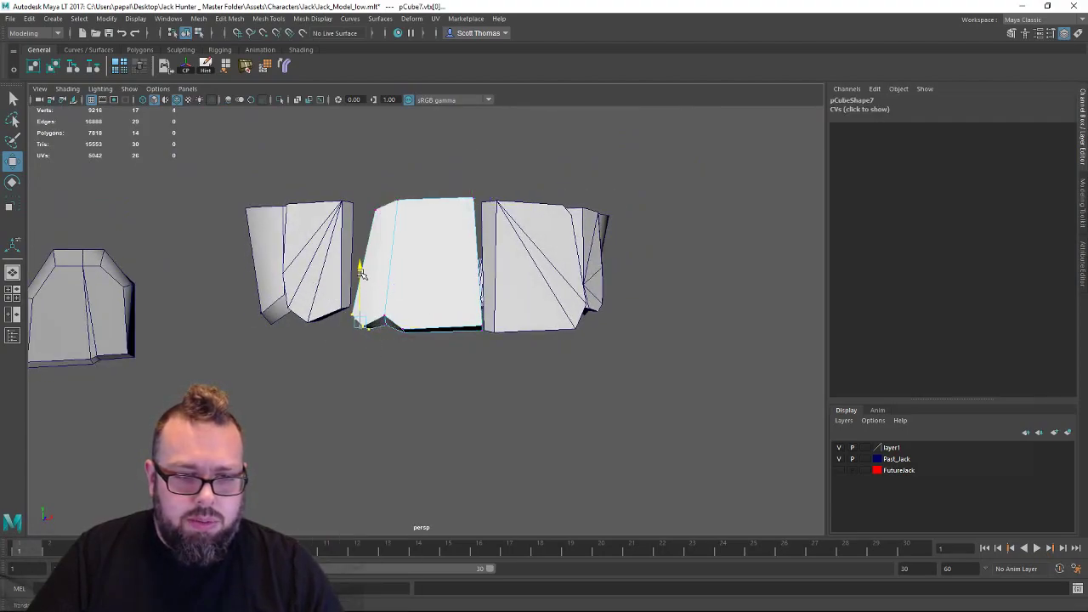
right_click(409, 261)
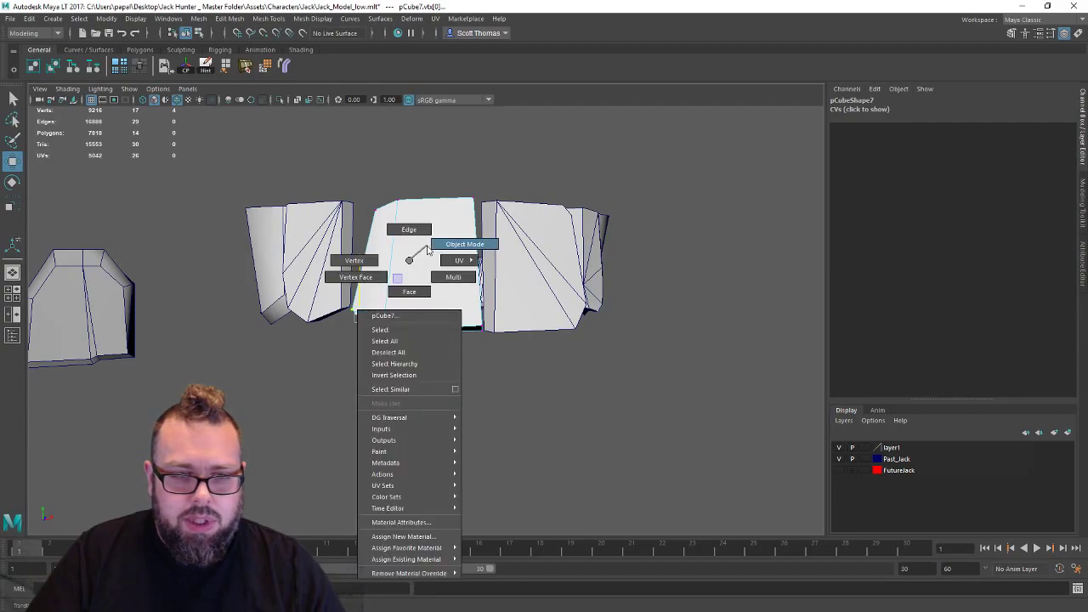
left_click(461, 243)
Lower the short top edge of side tooth pCube9 on the side next to the front tooth.
mouse_move(445, 428)
left_mouse_down("alt")
mouse_move(468, 416)
mouse_move(425, 426)
left_mouse_up("alt")
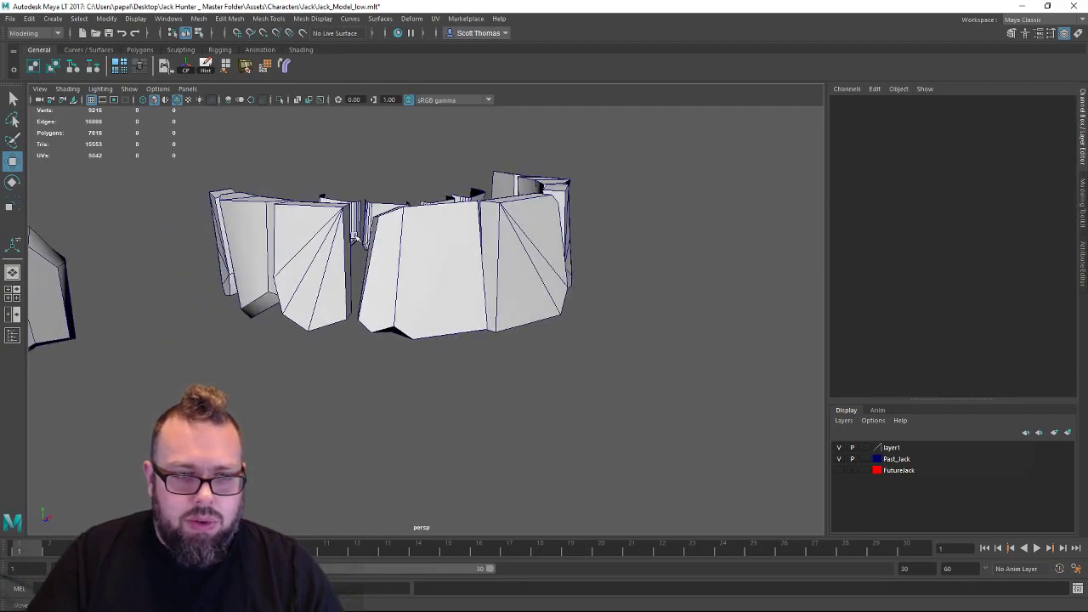
right_click(344, 218)
left_click(348, 206)
left_click(349, 209)
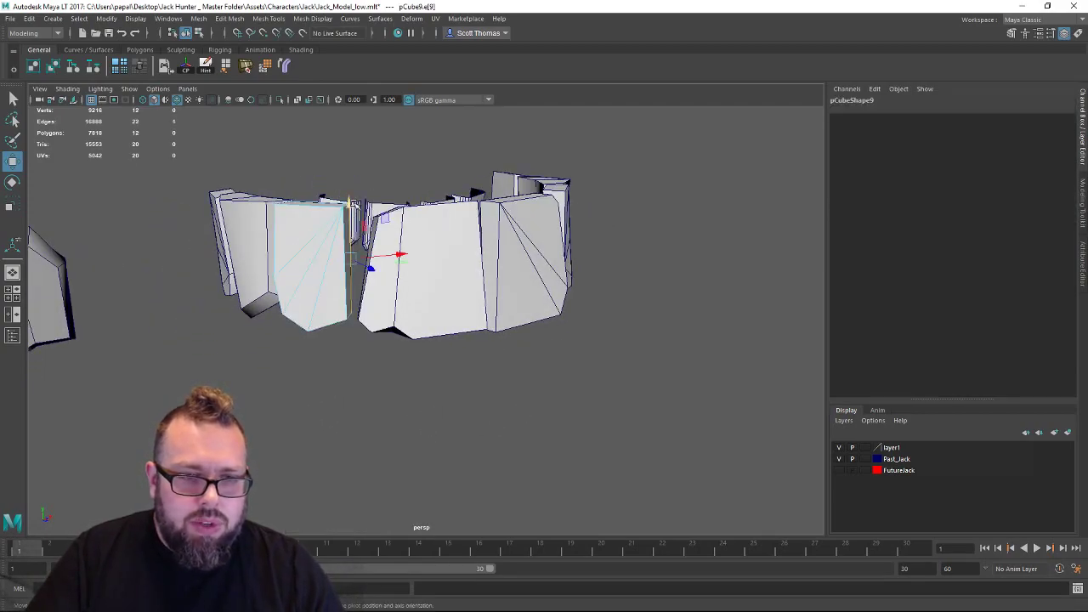
right_click_drag(324, 223, 447, 282, "alt")
left_click_drag(447, 281, 420, 292, "alt")
middle_click_drag(420, 291, 508, 361, "alt")
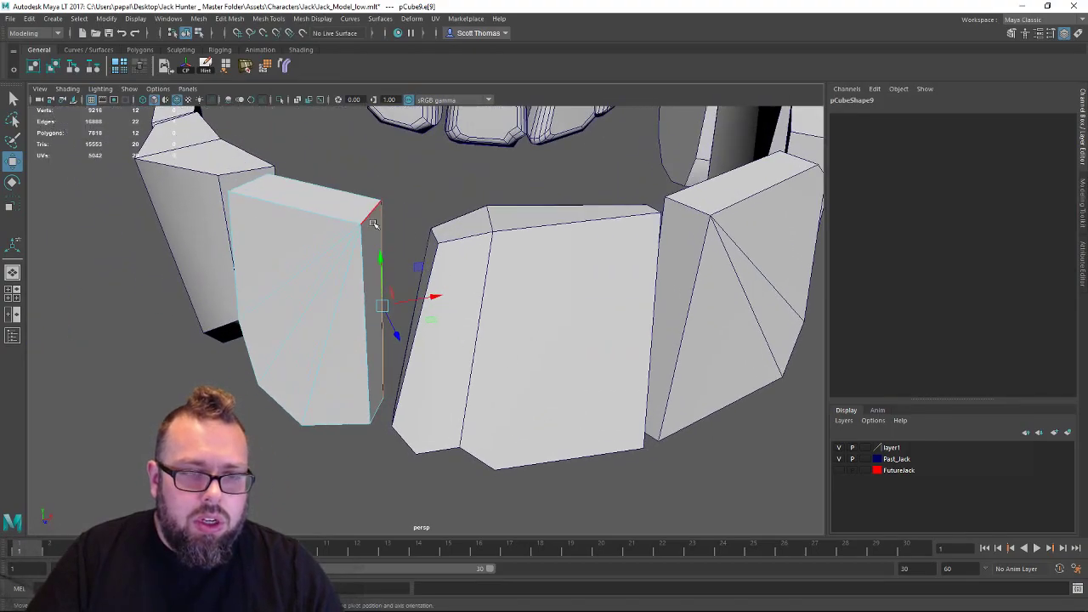
left_click_drag(387, 212, 420, 183, "alt")
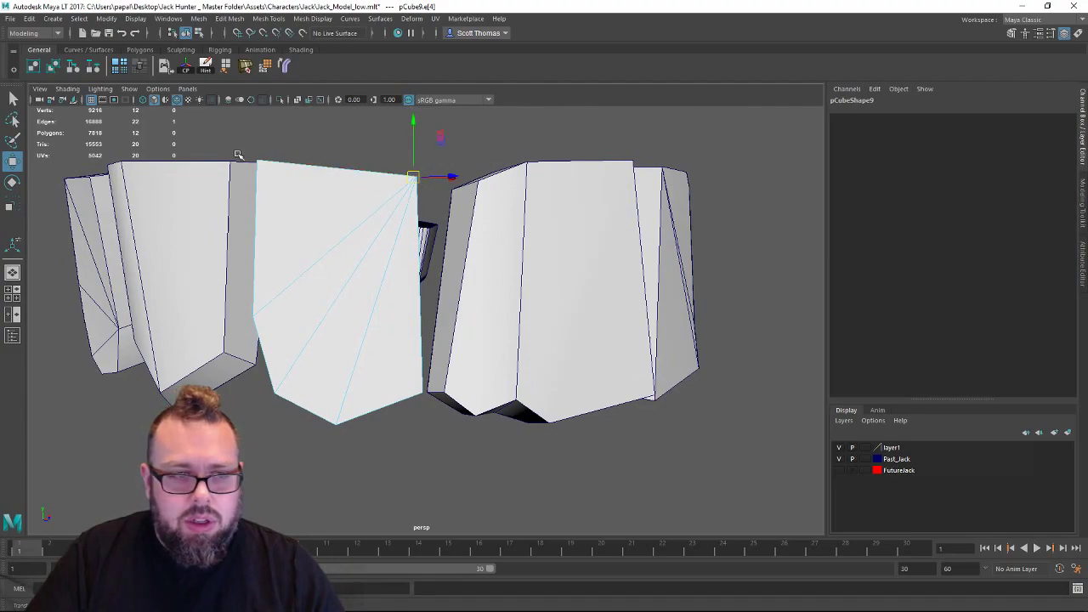
Move the short top edge on the far side of tooth pCube9 inward and return to object mode.
left_click_drag(238, 155, 355, 223, "alt")
left_click(289, 177, "shift")
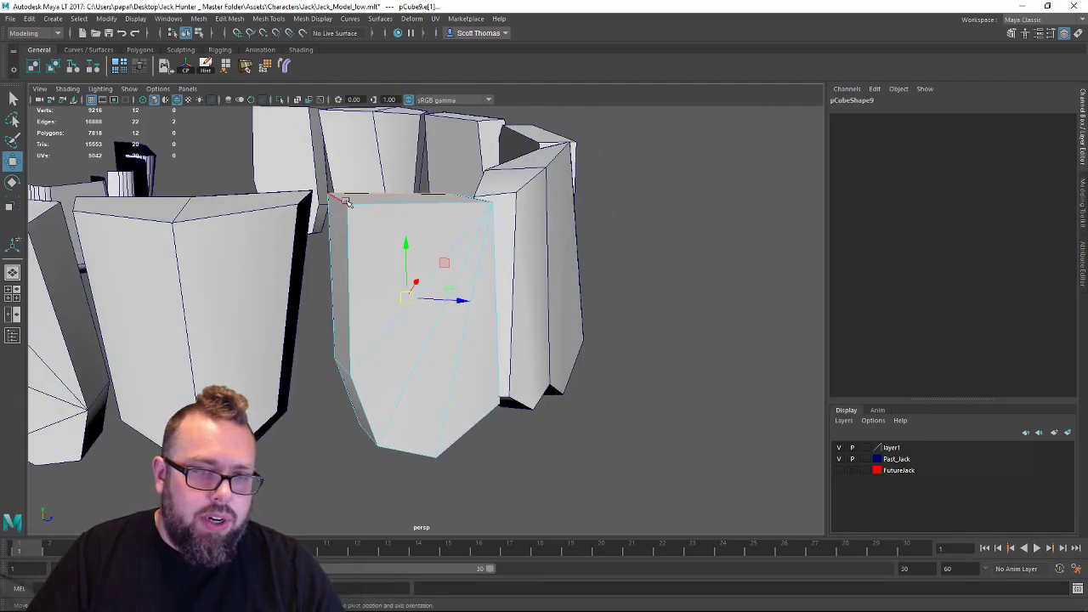
left_click(346, 202)
left_click_drag(398, 259, 323, 228, "alt")
left_click_drag(301, 170, 319, 175)
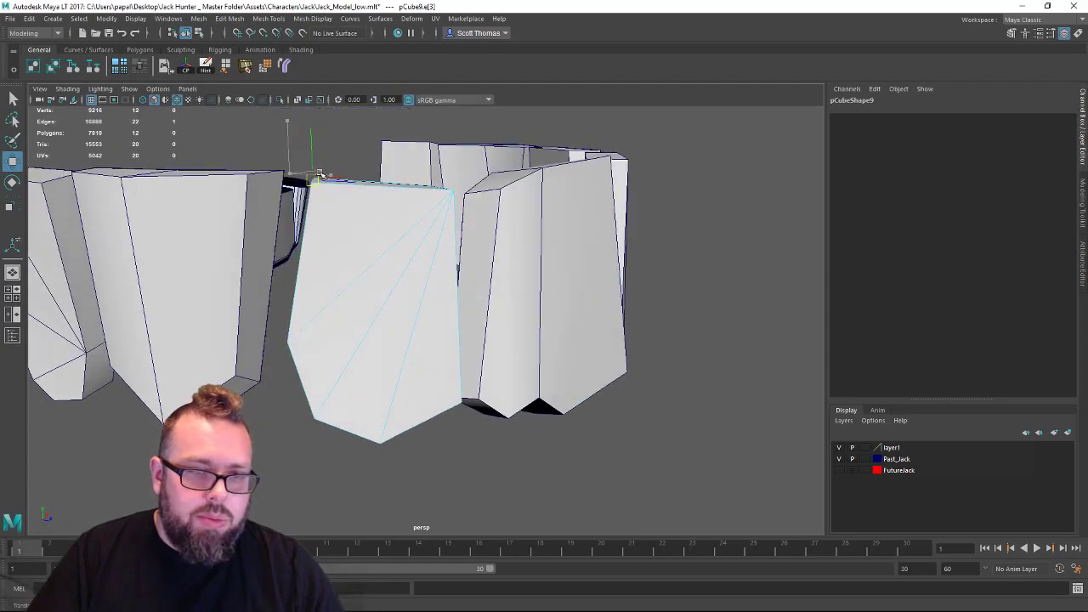
right_click_drag(360, 206, 408, 182)
left_click(740, 238)
Adjust the top face of side tooth pCube9 and the matching top face of opposite side tooth pCube8.
right_click_drag(740, 238, 483, 233, "alt")
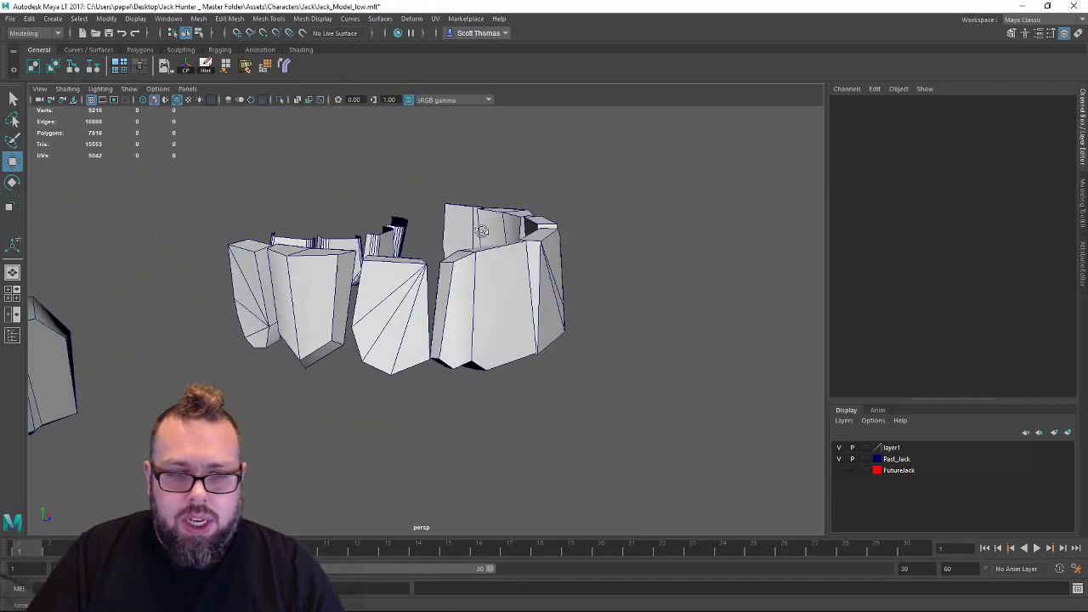
left_click_drag(482, 232, 379, 294, "alt")
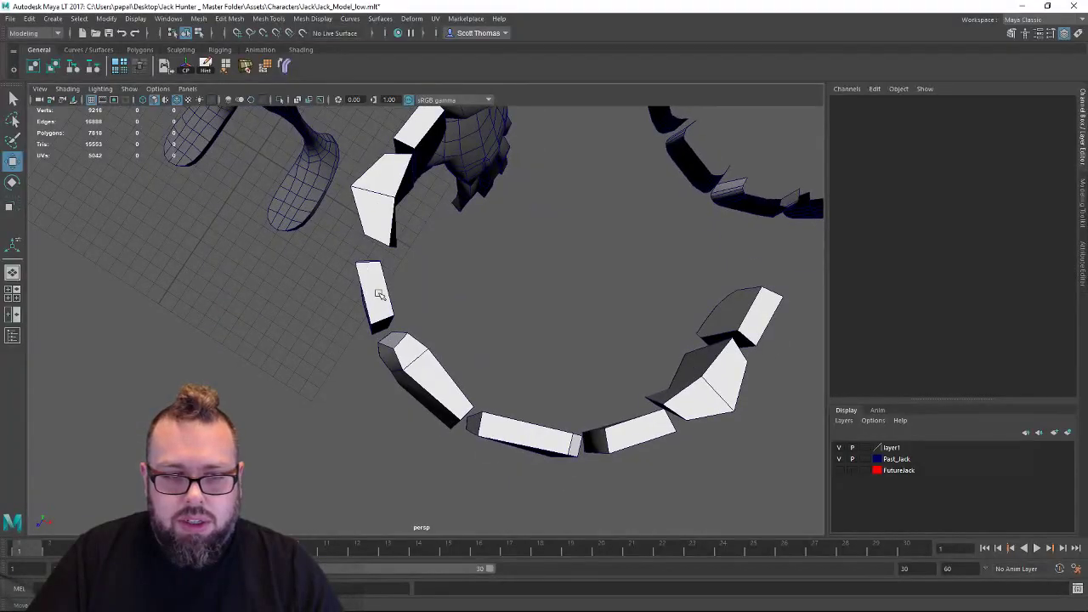
right_click_drag(379, 294, 377, 318)
left_click(383, 294)
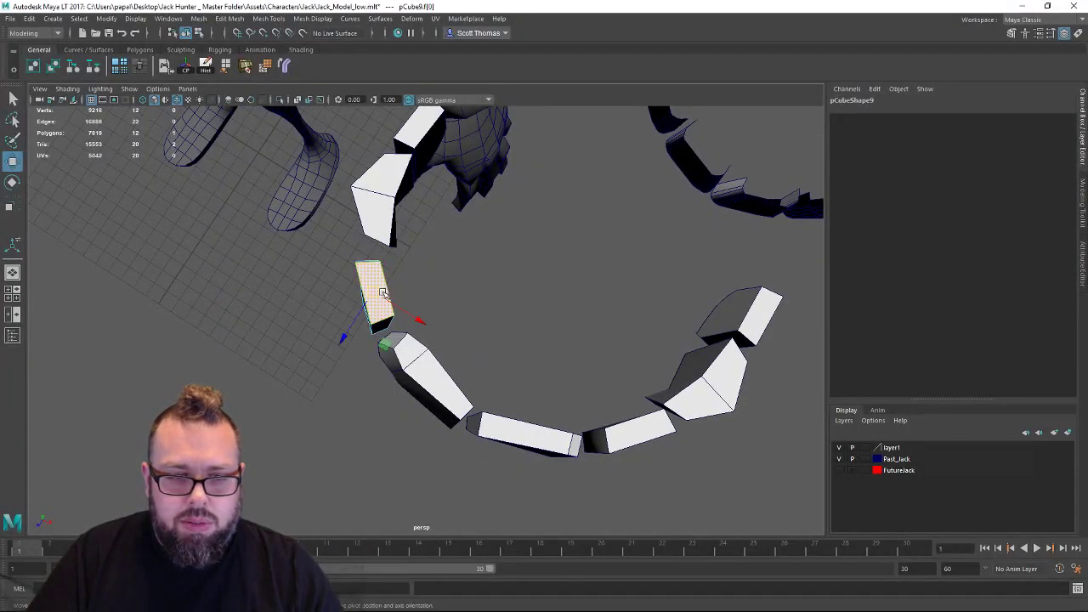
left_click_drag(496, 268, 610, 365, "alt")
right_click(581, 360)
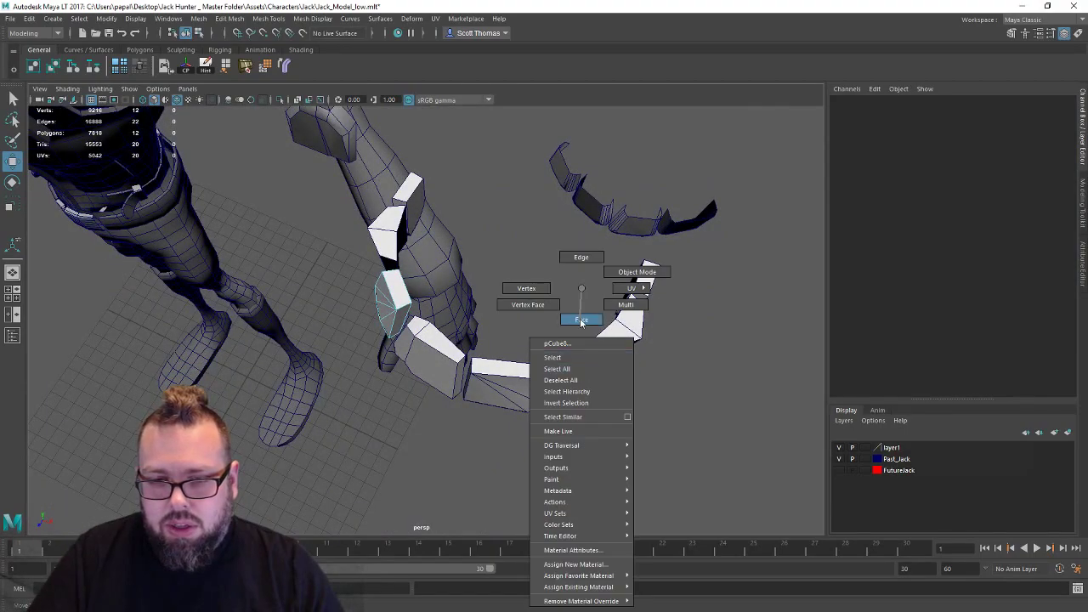
left_click(581, 320)
left_click(575, 360)
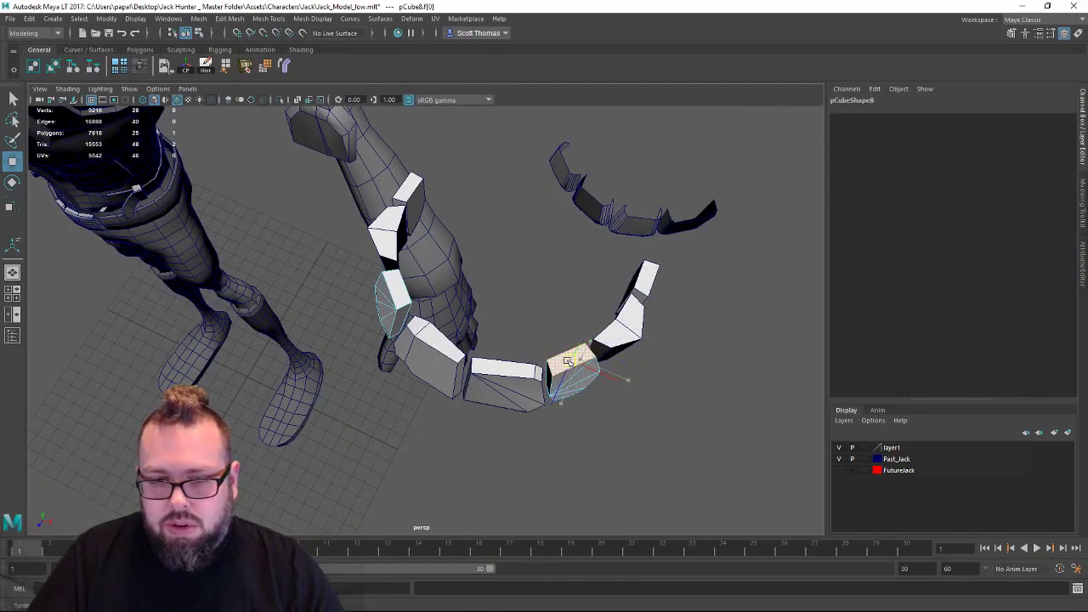
right_click_drag(692, 287, 736, 274)
left_click(733, 292)
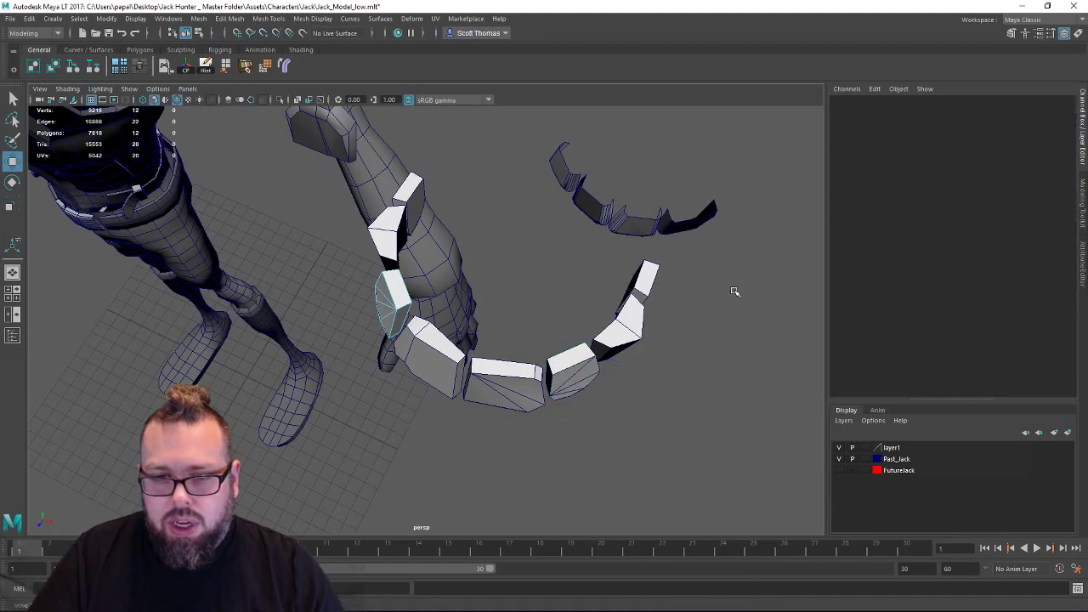
Tilt side tooth pCube9 to Rotate X 2.645, Rotate Y -1.832 and Rotate Z 2.198.
left_click_drag(733, 291, 719, 318, "alt")
right_click_drag(719, 318, 480, 318, "alt")
mouse_move(422, 289)
right_mouse_down()
mouse_move(448, 278)
mouse_move(405, 313)
mouse_move(432, 272)
right_mouse_up()
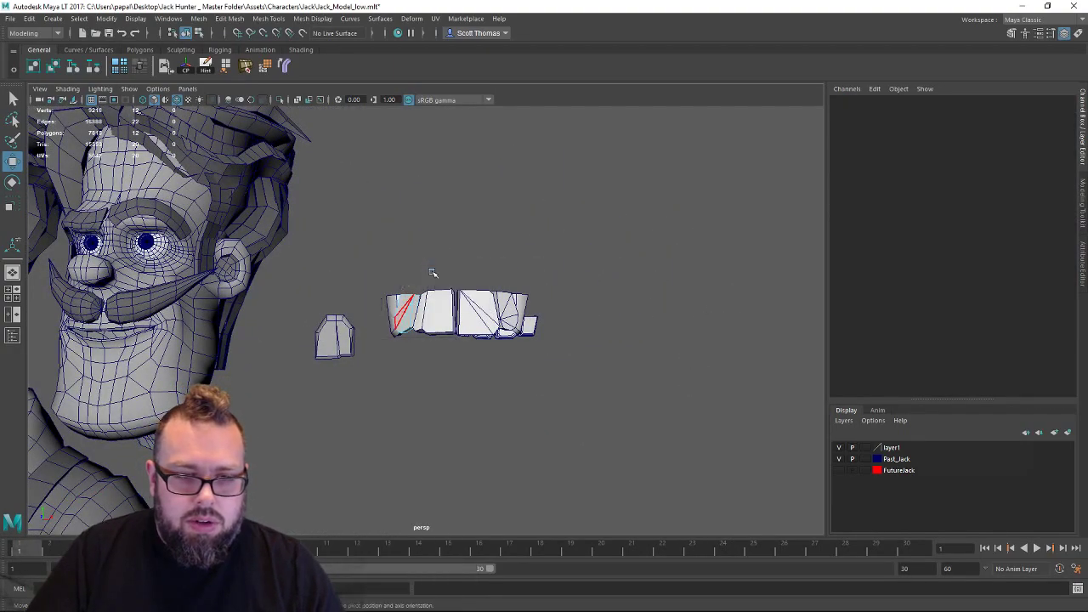
left_click_drag(392, 273, 392, 343, "alt")
scroll(379, 312, "up", 5)
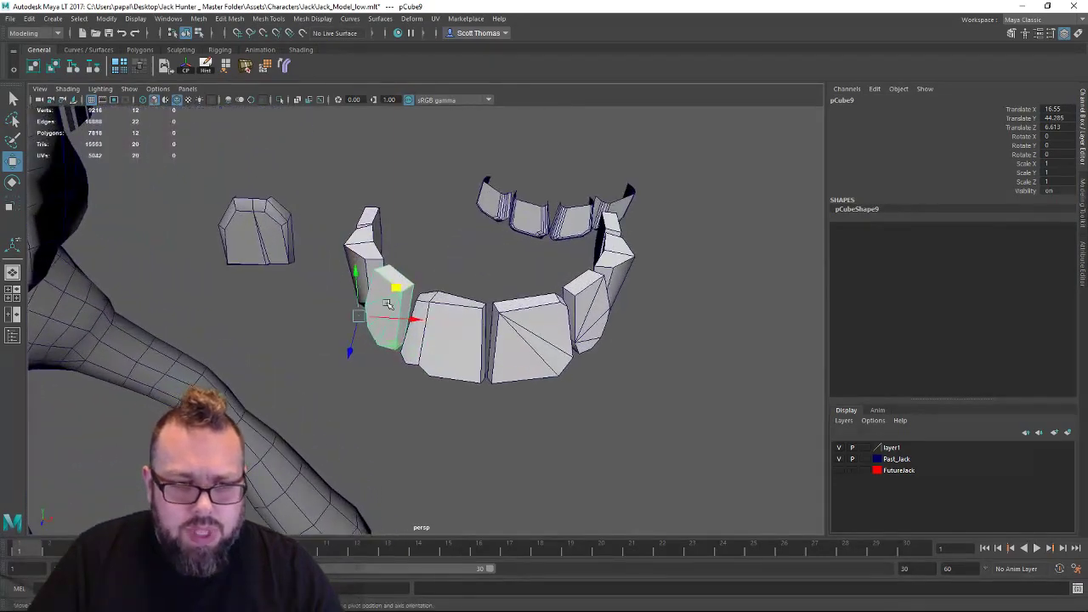
key("e")
left_click_drag(372, 291, 368, 292)
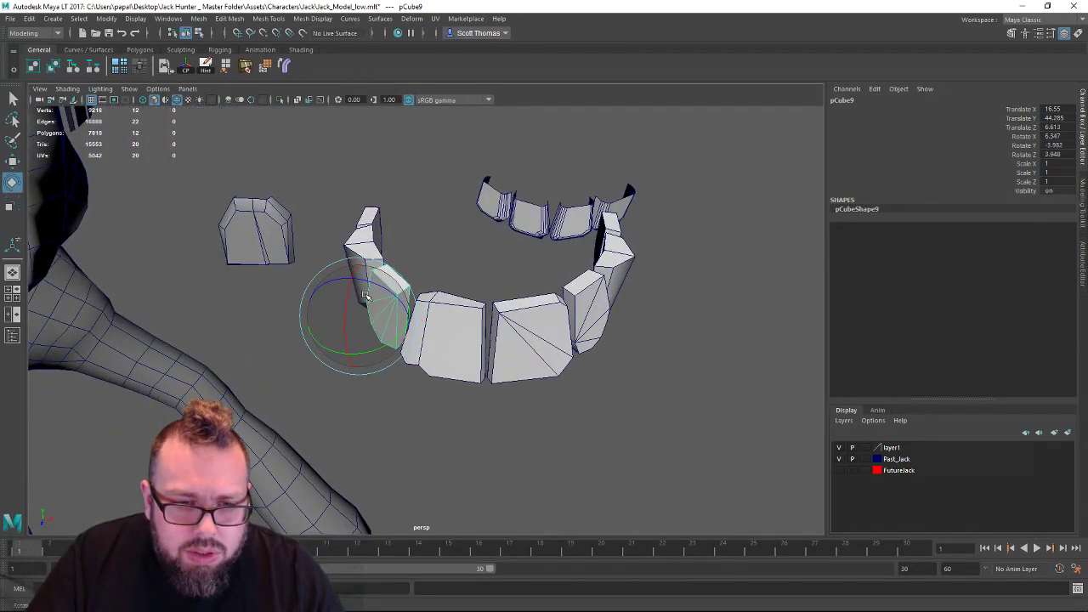
key("w")
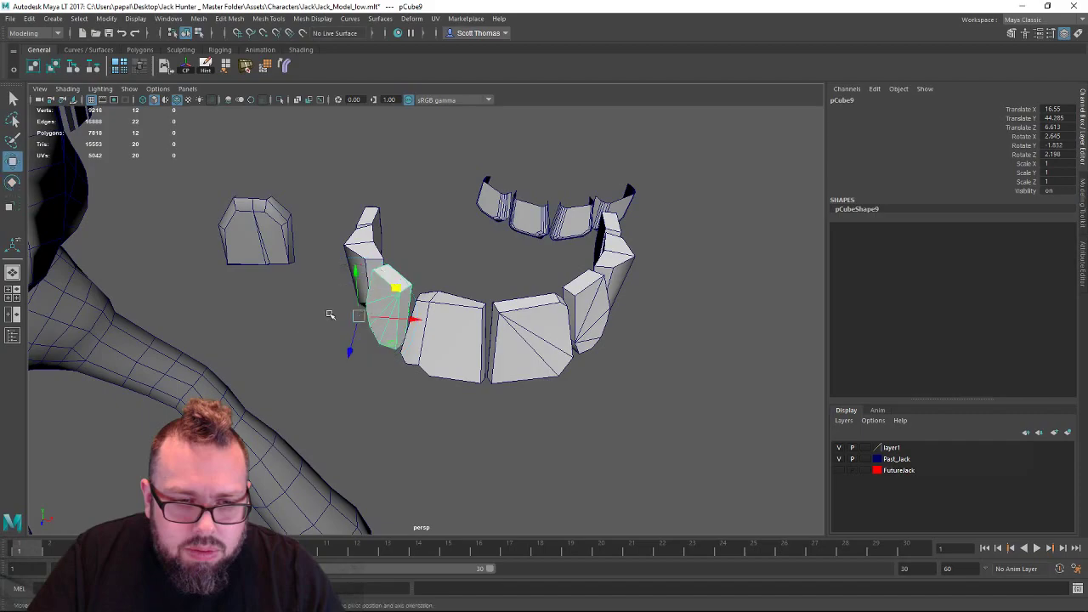
left_click(297, 311)
left_click_drag(298, 311, 372, 298, "alt")
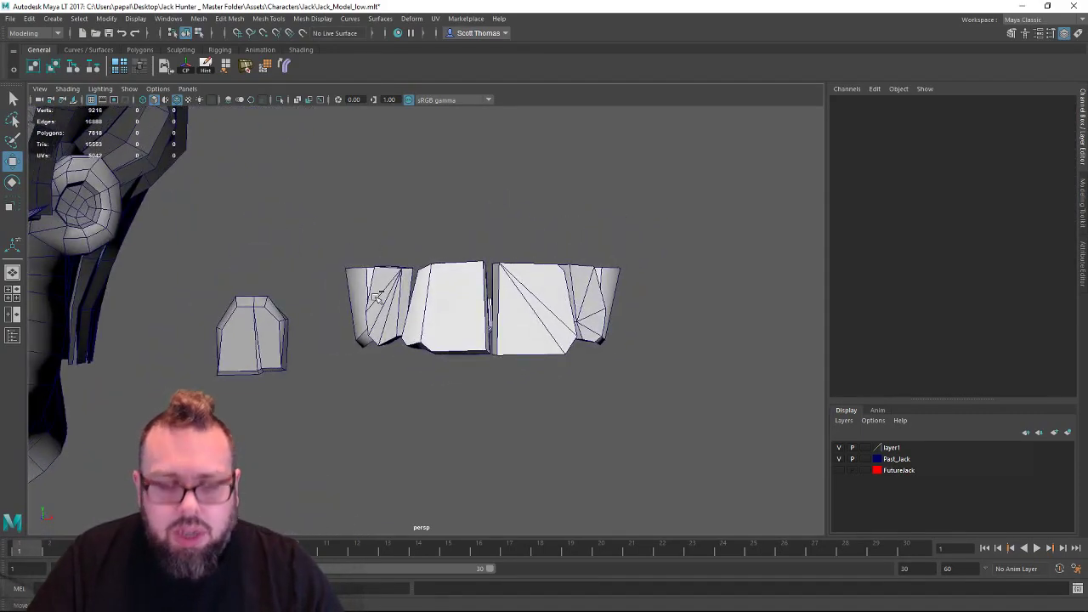
Save the scene file Jack_Model_low.mlt.
key("ctrl+s")
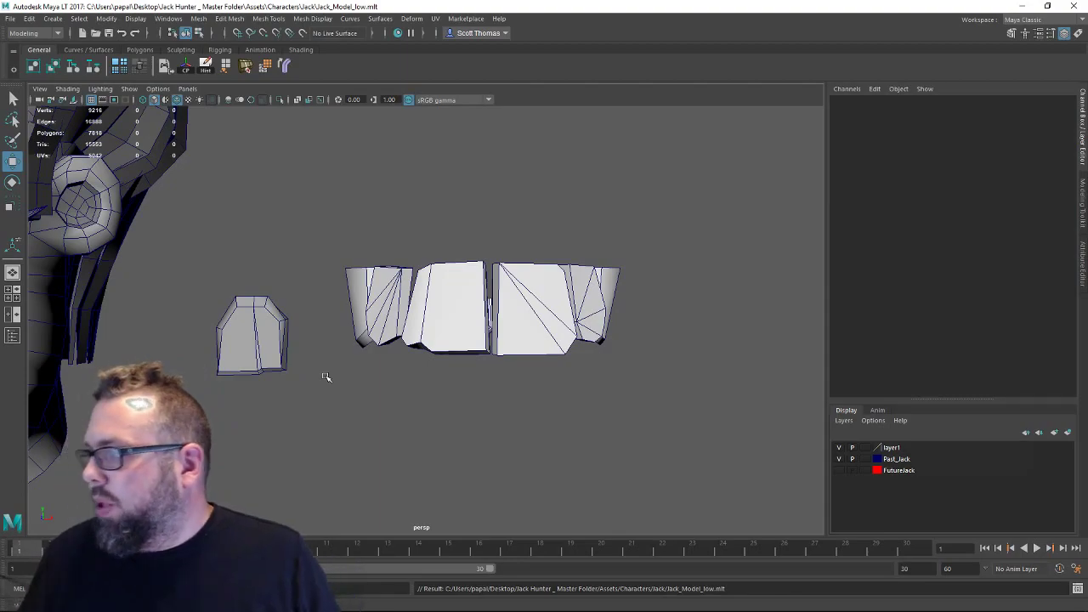
left_click_drag(259, 340, 387, 315, "alt")
key("ctrl+s")
Duplicate the angular tooth pCube10 and place the copy behind the last back tooth at Translate Z 5.185.
left_click(388, 326)
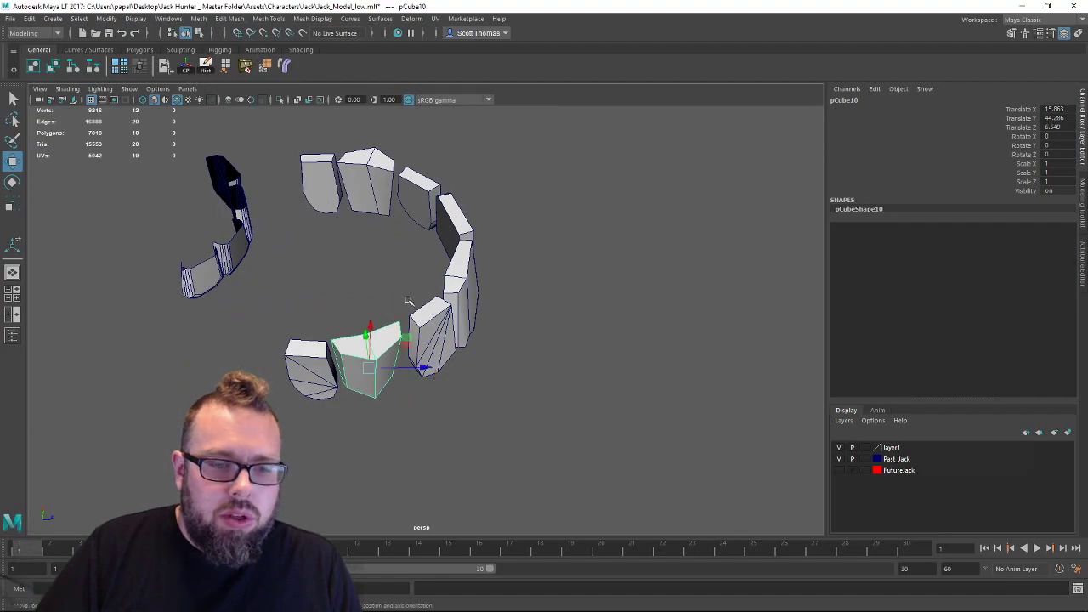
left_click_drag(422, 369, 351, 369)
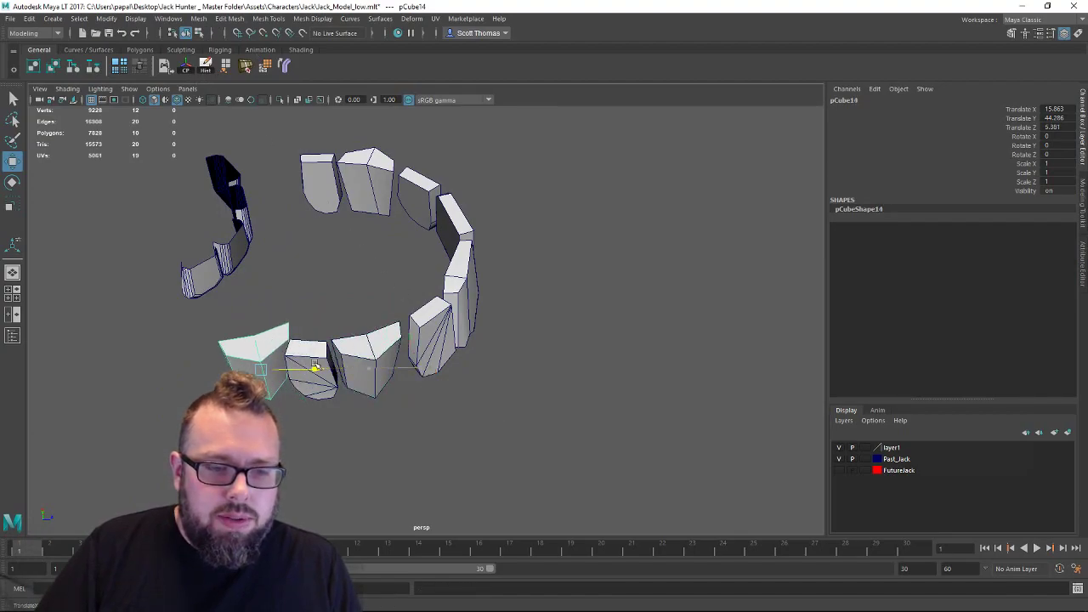
key("f")
left_click_drag(277, 392, 456, 418, "alt")
key("e")
left_click_drag(416, 332, 400, 332, "alt")
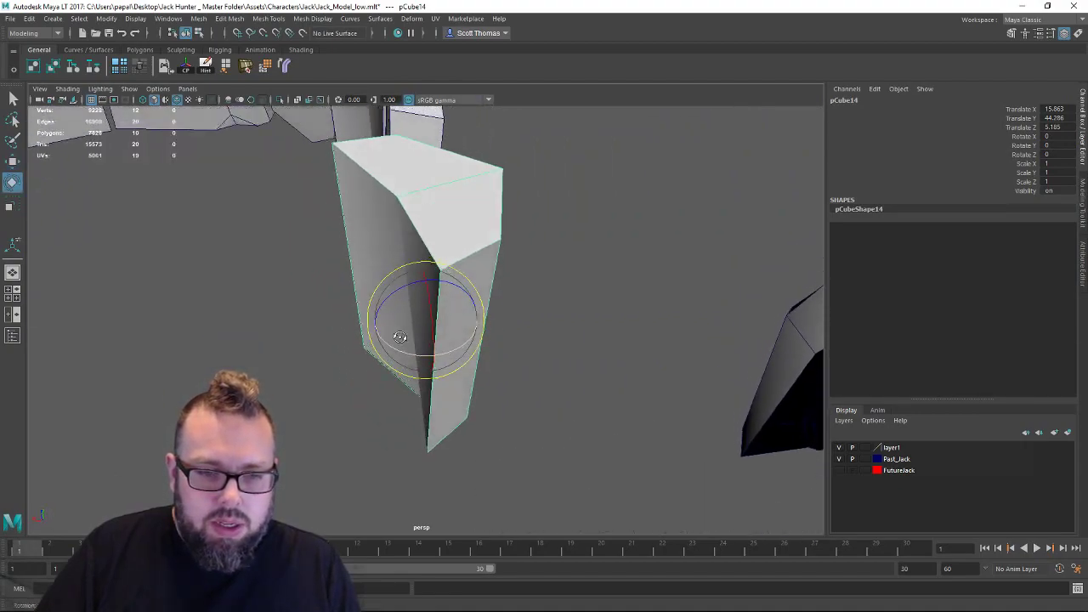
Apply Average Vertices to the duplicated back tooth pCube14 to round its shape.
left_click(196, 18)
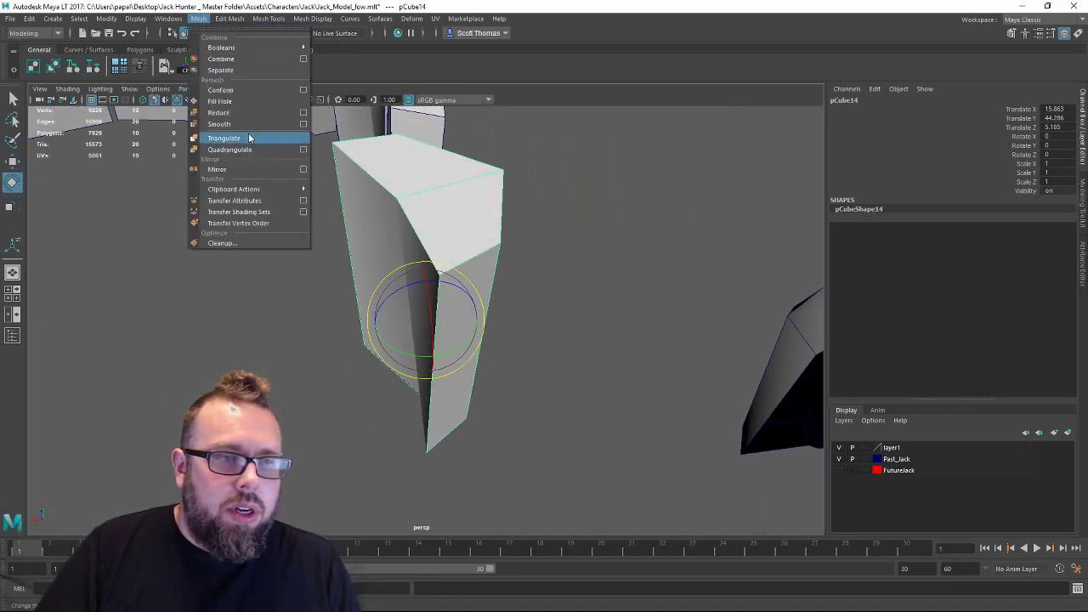
mouse_move(232, 19)
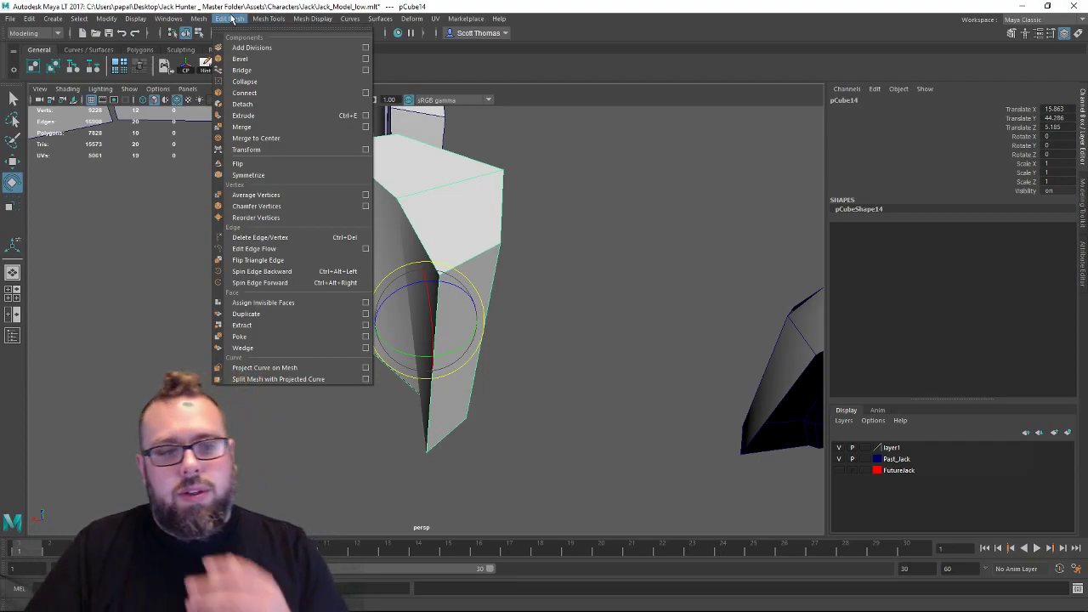
left_click(255, 195)
left_click_drag(287, 275, 388, 258, "alt")
left_click(440, 390)
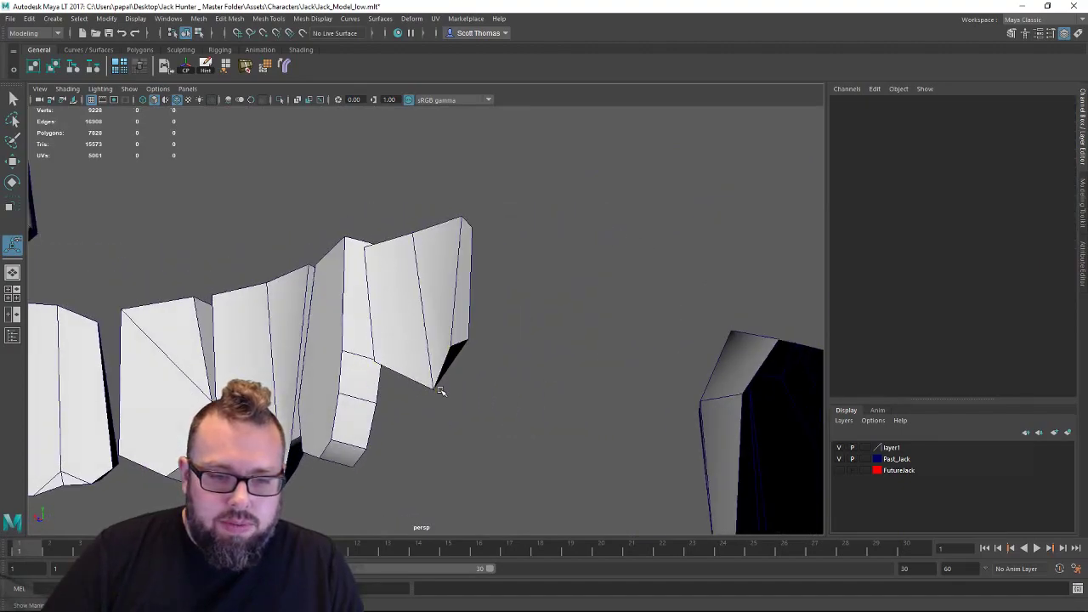
Move a lower corner vertex of the back tooth pCube14 to reshape its underside.
right_click_drag(425, 288, 425, 332)
right_click_drag(359, 289, 358, 290)
left_click_drag(358, 290, 367, 372, "alt")
left_click(435, 386)
left_click_drag(402, 337, 388, 319)
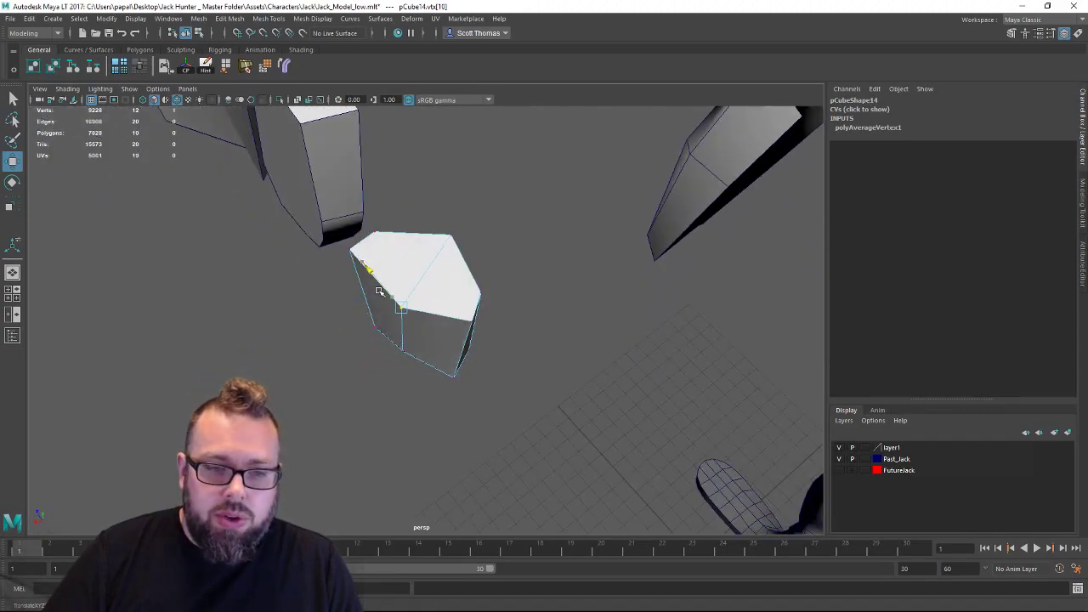
mouse_move(379, 291)
left_mouse_down("alt")
mouse_move(432, 315)
mouse_move(391, 297)
left_mouse_up("alt")
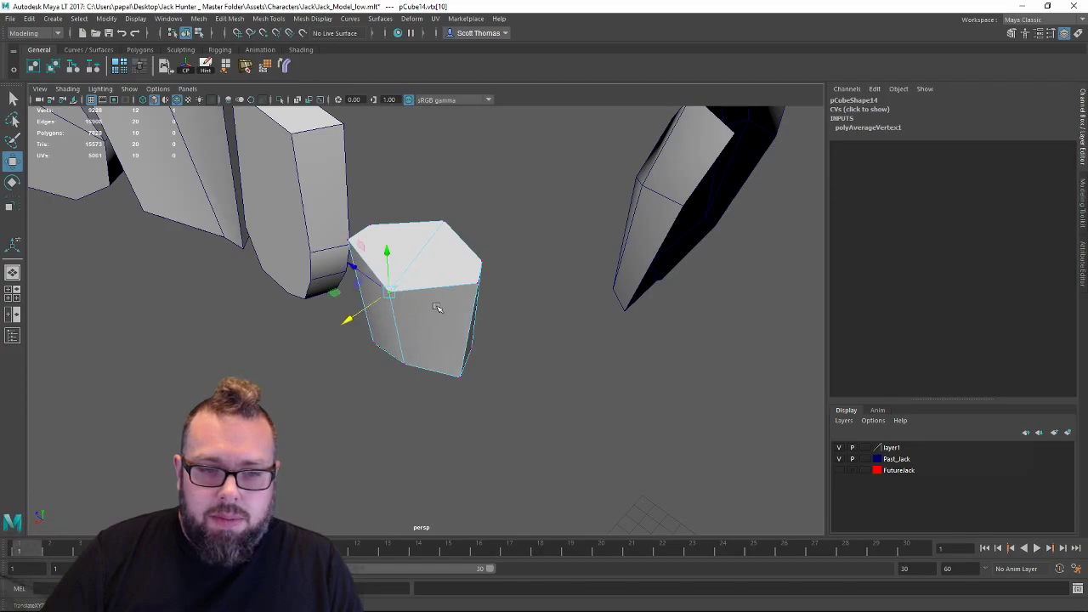
left_click_drag(650, 303, 410, 319, "alt")
right_click_drag(423, 320, 423, 365)
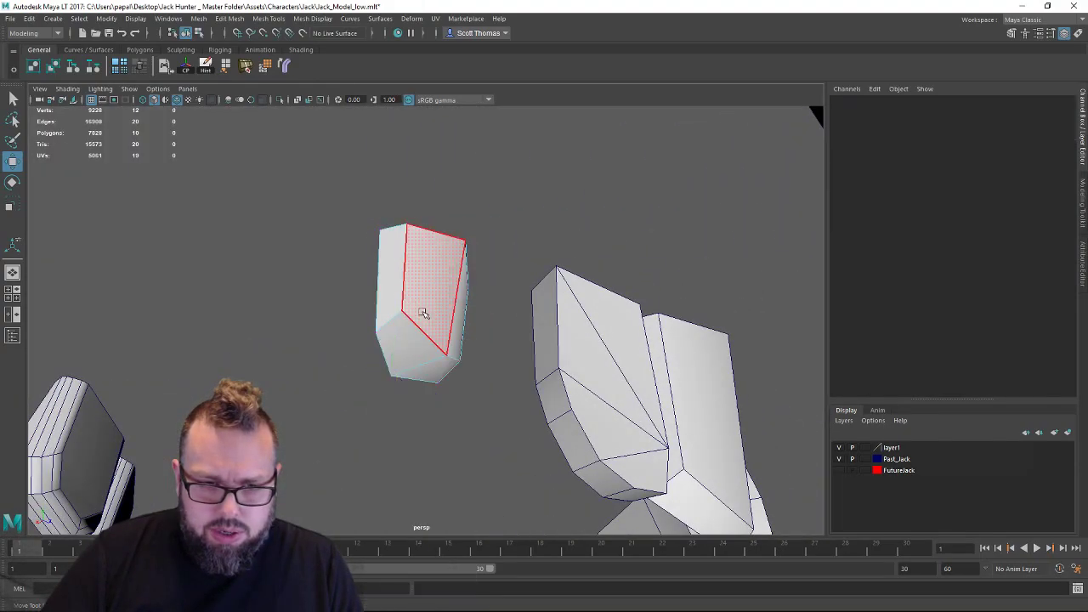
left_click(423, 312)
left_click_drag(423, 312, 493, 396, "alt")
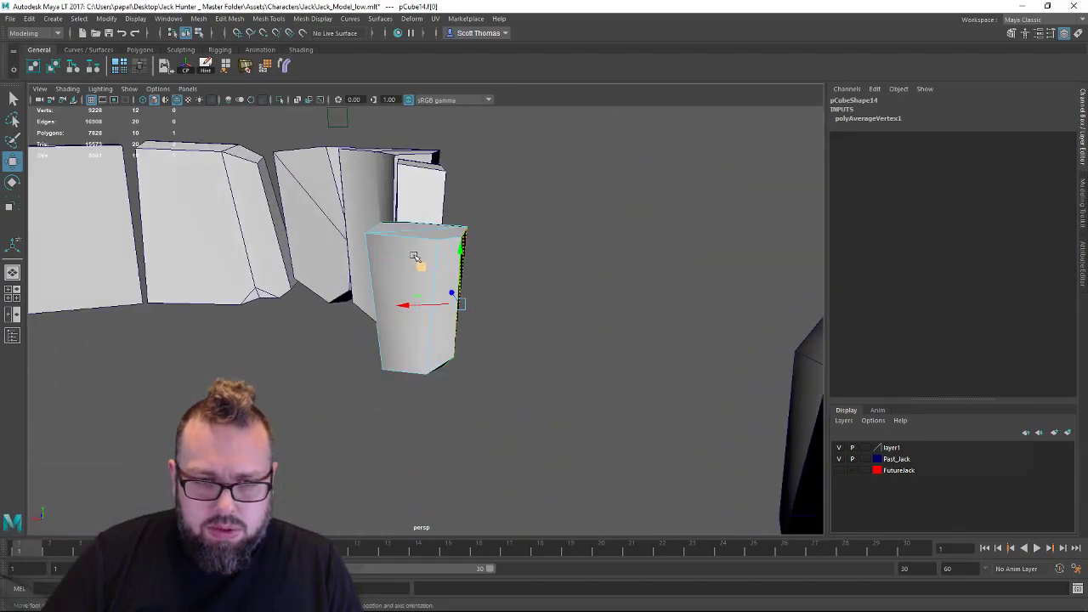
right_click_drag(413, 255, 459, 238)
left_click_drag(450, 243, 391, 362, "alt")
key("r")
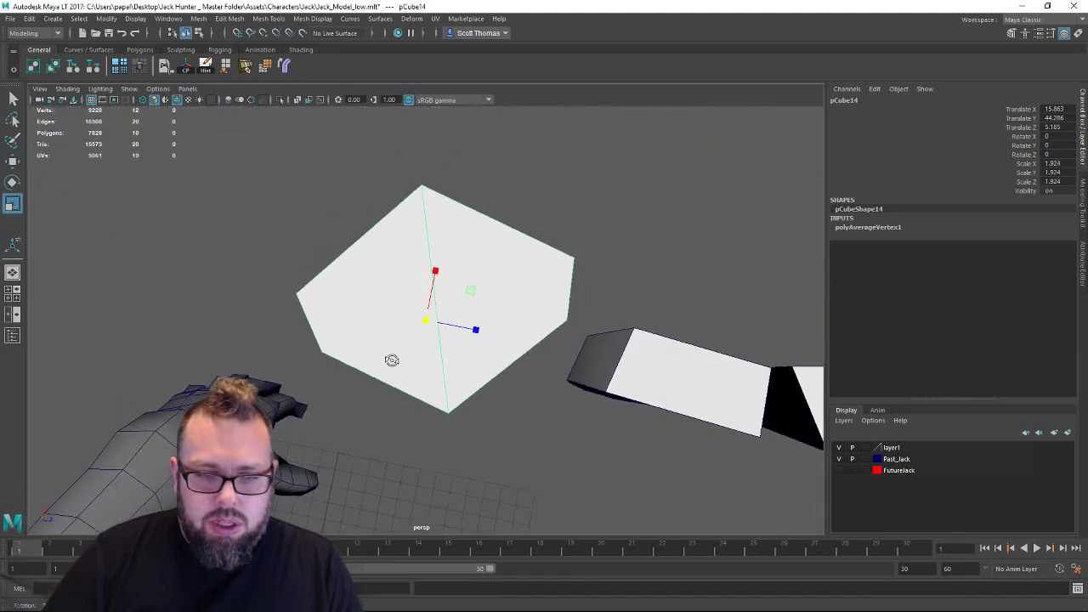
left_click_drag(374, 283, 511, 222, "alt")
Shift one vertical corner edge of back tooth pCube14 to adjust its side profile.
right_click_drag(435, 332, 439, 256)
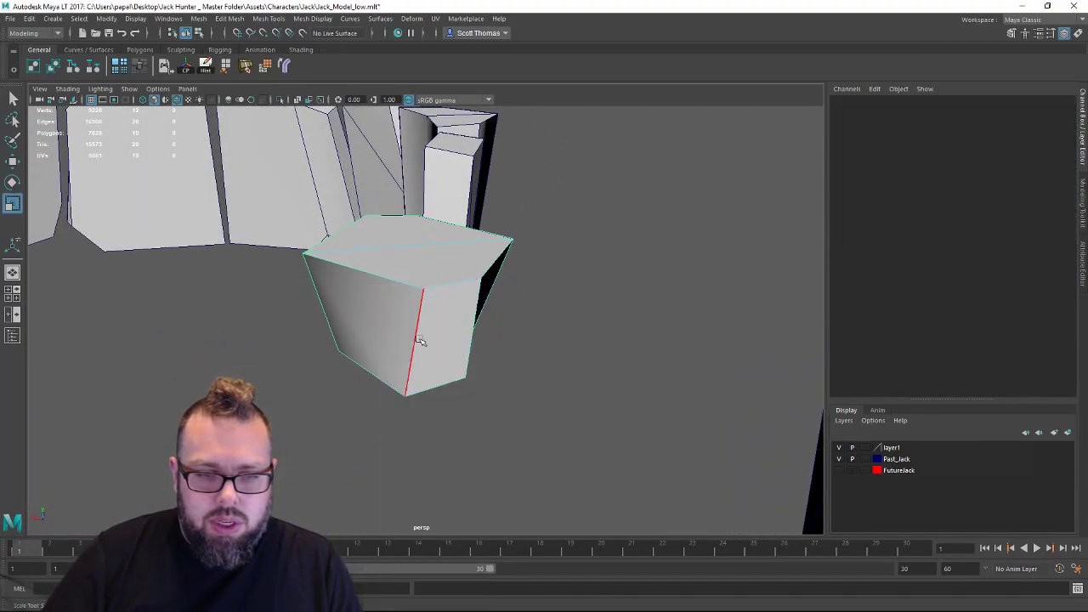
left_click(420, 342)
key("w")
mouse_move(413, 345)
left_mouse_down()
mouse_move(360, 349)
mouse_move(437, 400)
mouse_move(502, 408)
mouse_move(672, 381)
mouse_move(481, 377)
mouse_move(418, 356)
left_mouse_up()
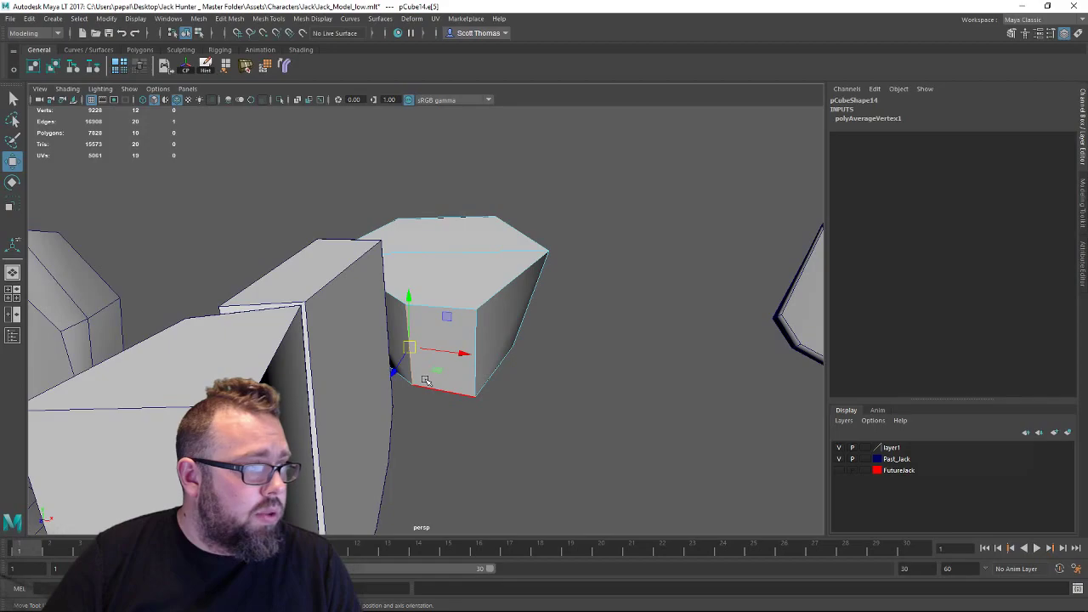
left_click_drag(352, 342, 373, 291, "alt")
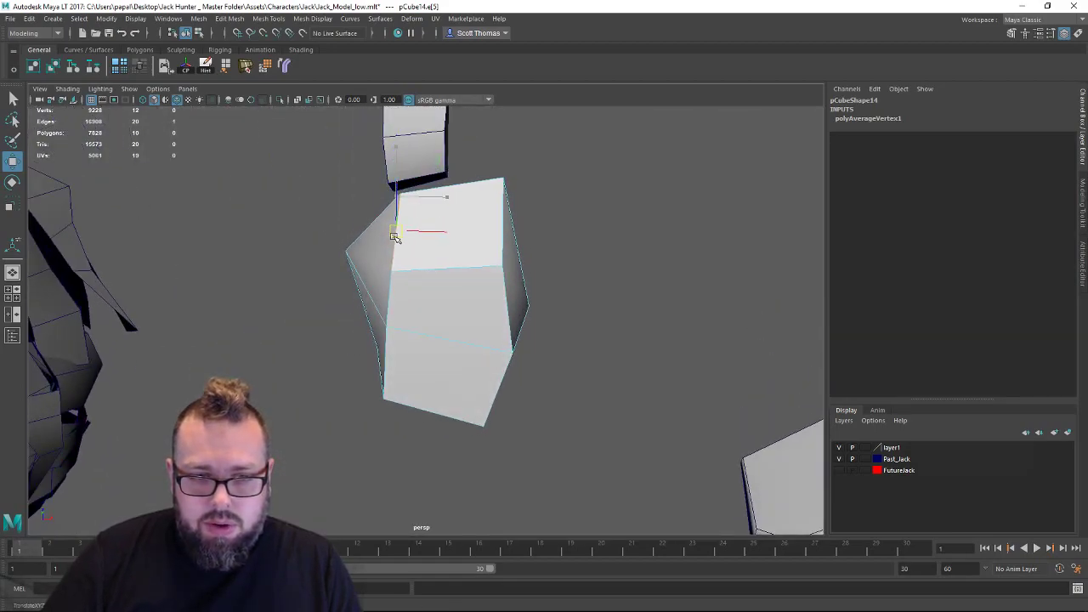
left_click_drag(394, 235, 576, 372, "alt")
key("q")
right_click_drag(408, 366, 408, 320)
left_click(413, 349)
left_click(370, 357, "shift")
left_click_drag(444, 364, 416, 344, "alt")
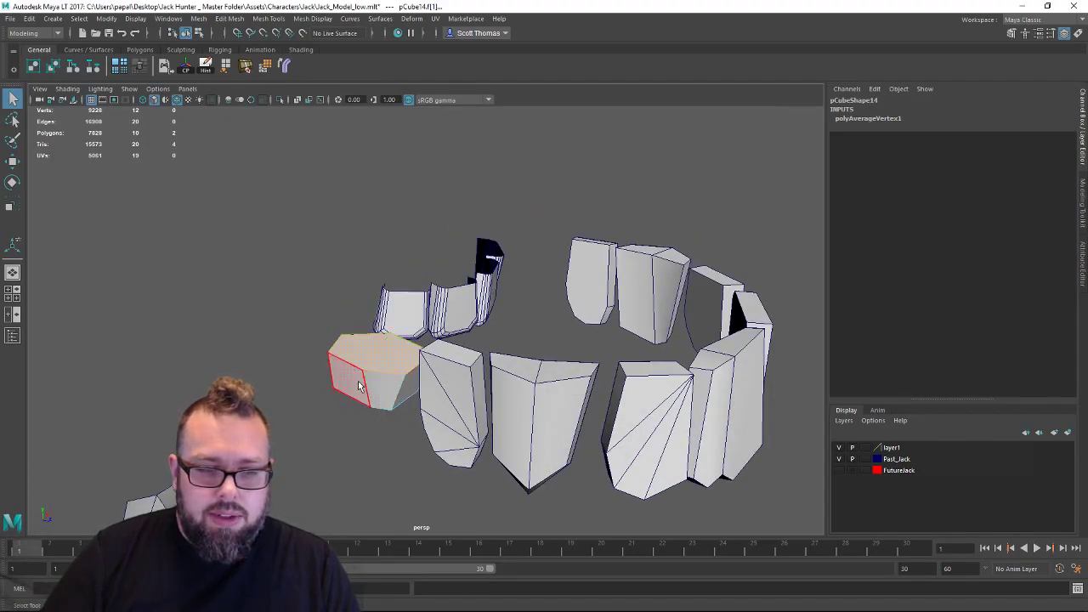
left_click_drag(346, 387, 702, 298, "alt")
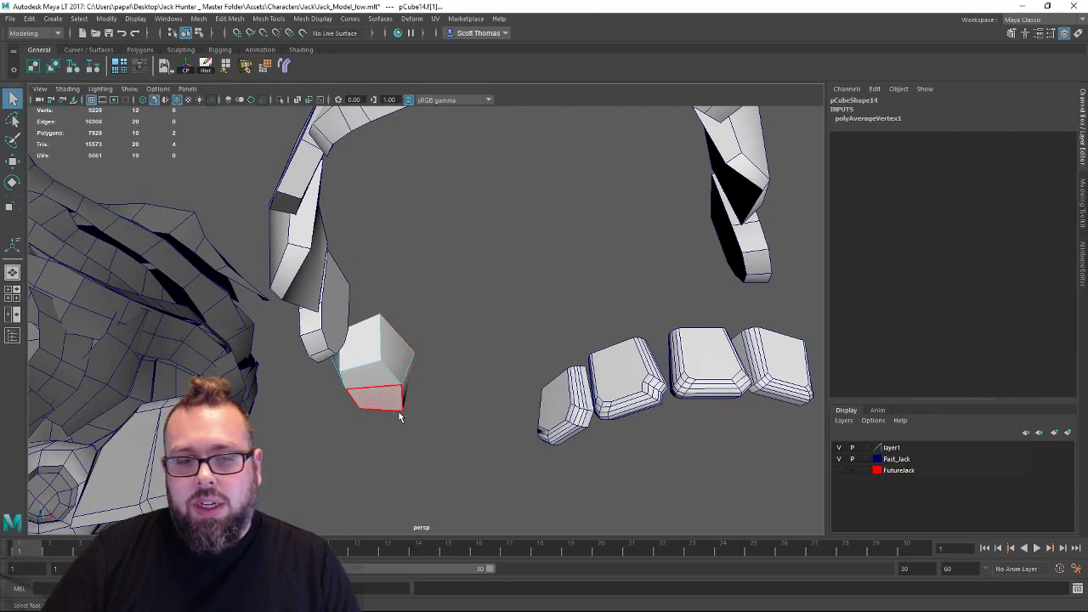
Nudge the lower rear corner vertex of back tooth pCube14 slightly inward.
right_click_drag(396, 415, 340, 289)
left_click(400, 414)
key("w")
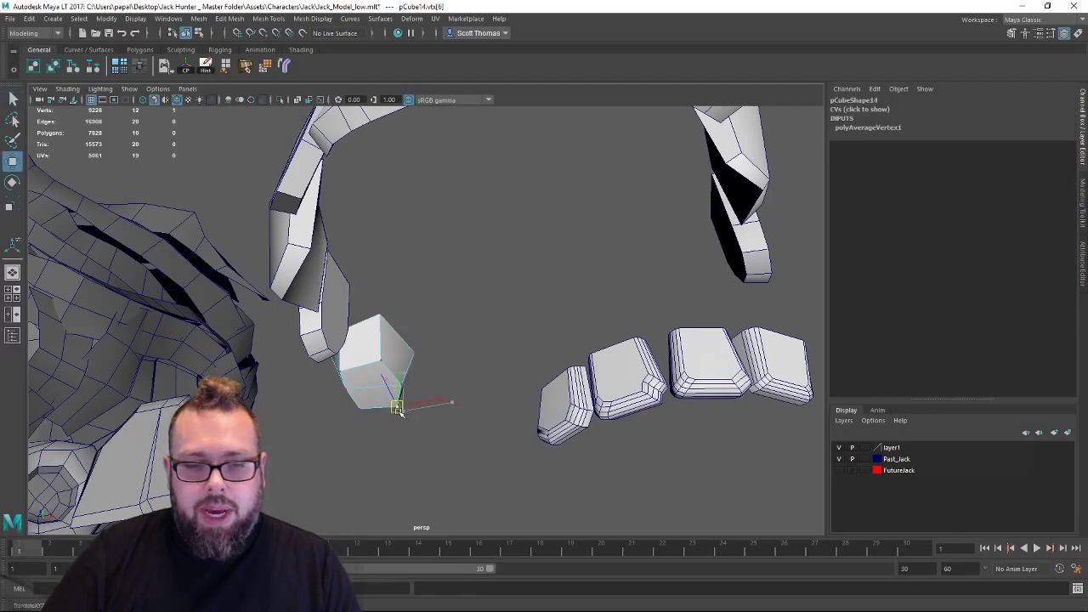
left_click_drag(397, 413, 498, 292, "alt")
Delete the top and rear faces of back tooth pCube14, keeping only the sides seen from the front.
key("q")
right_click_drag(497, 288, 496, 360)
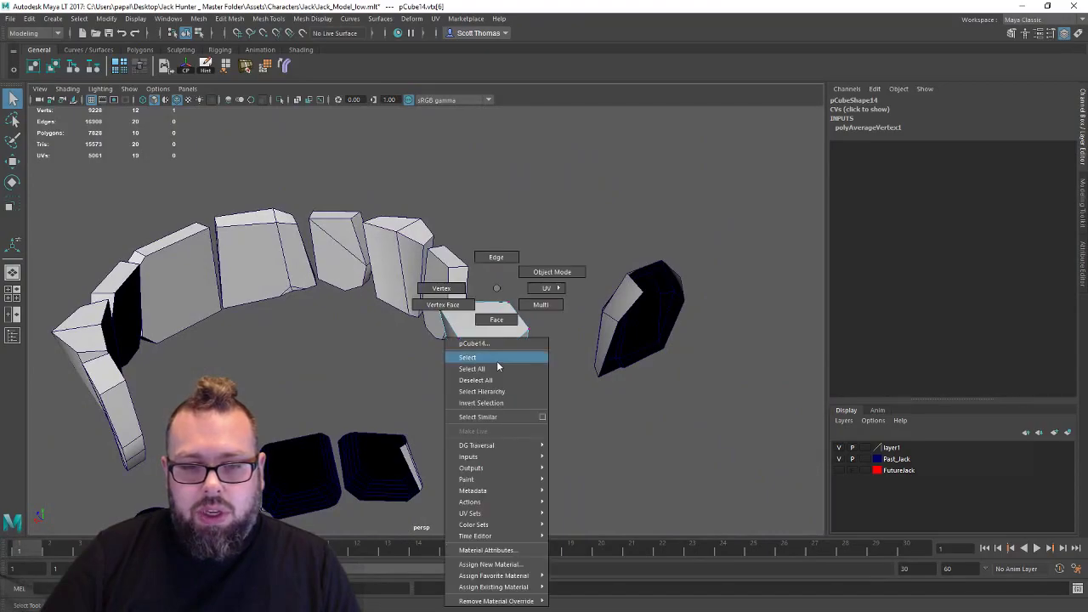
right_click_drag(497, 321, 497, 321)
left_click(497, 339)
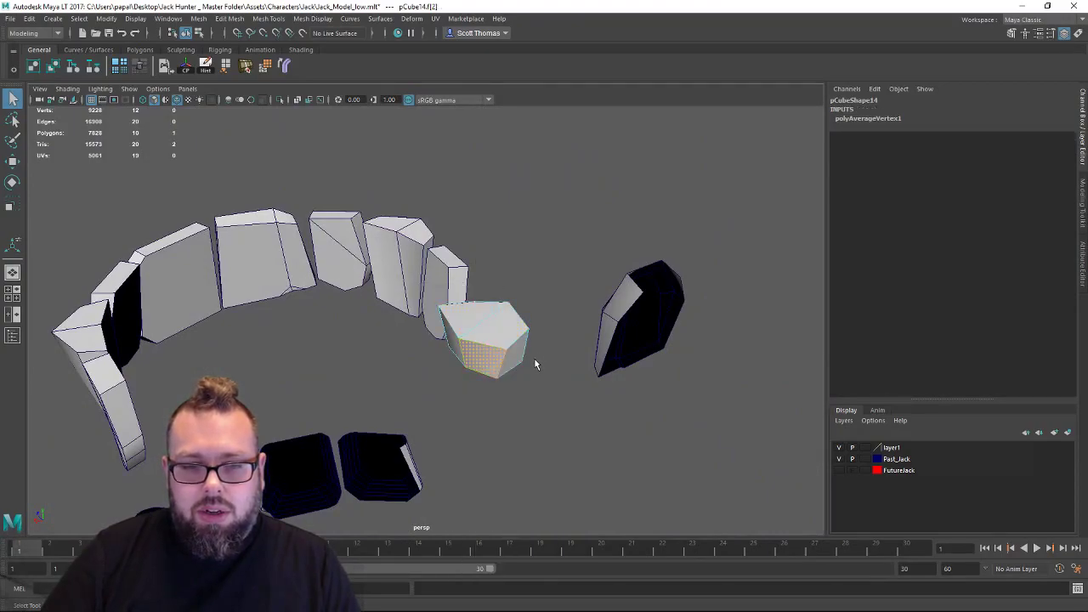
left_click_drag(601, 391, 457, 420, "alt")
left_click(505, 392, "shift")
key("Delete")
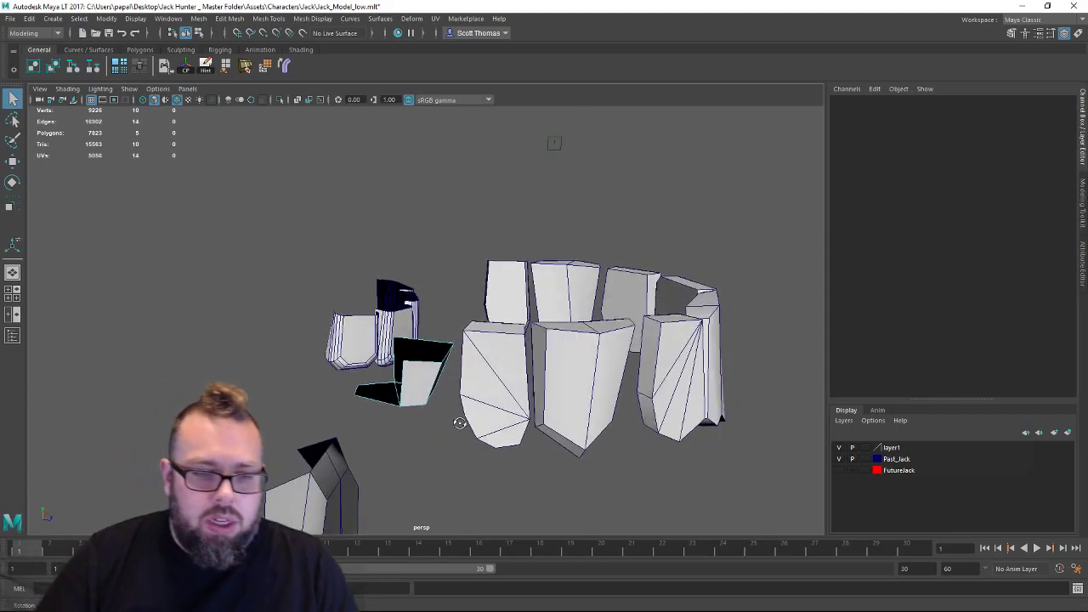
right_click_drag(411, 289, 452, 316)
right_click_drag(452, 244, 455, 242)
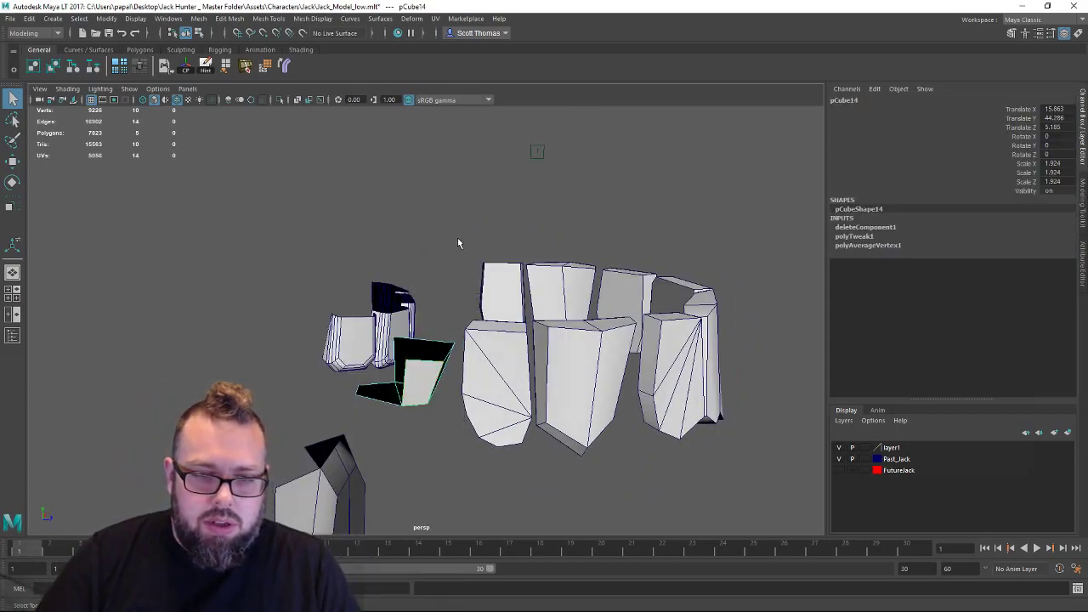
Pull the protruding outer corner vertex of pCube14 inward to line up with the rest of the tooth.
left_click_drag(457, 237, 551, 371, "alt")
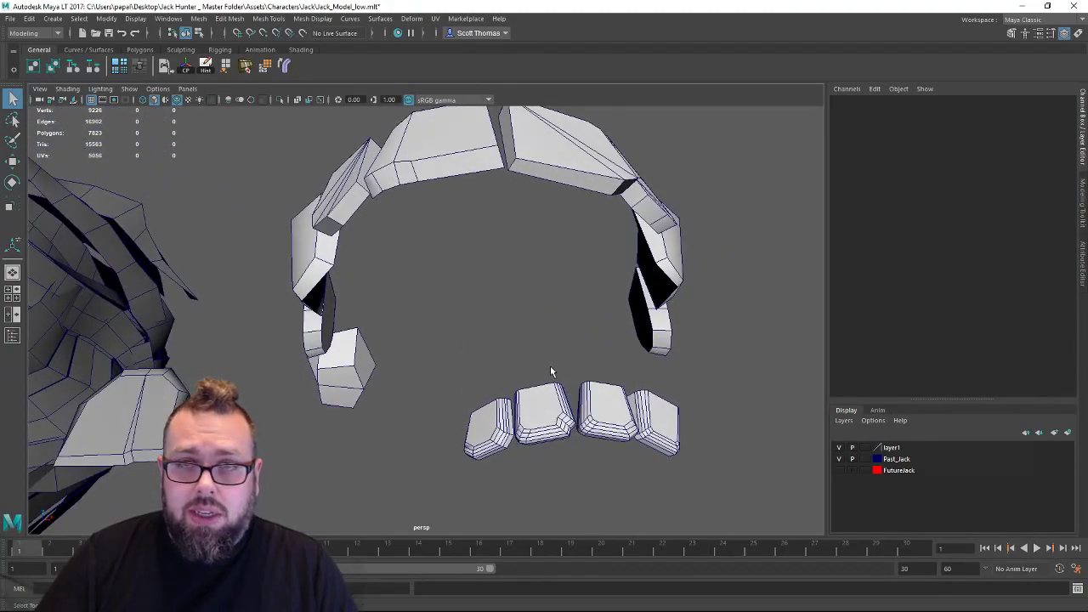
left_click_drag(382, 418, 422, 396, "alt")
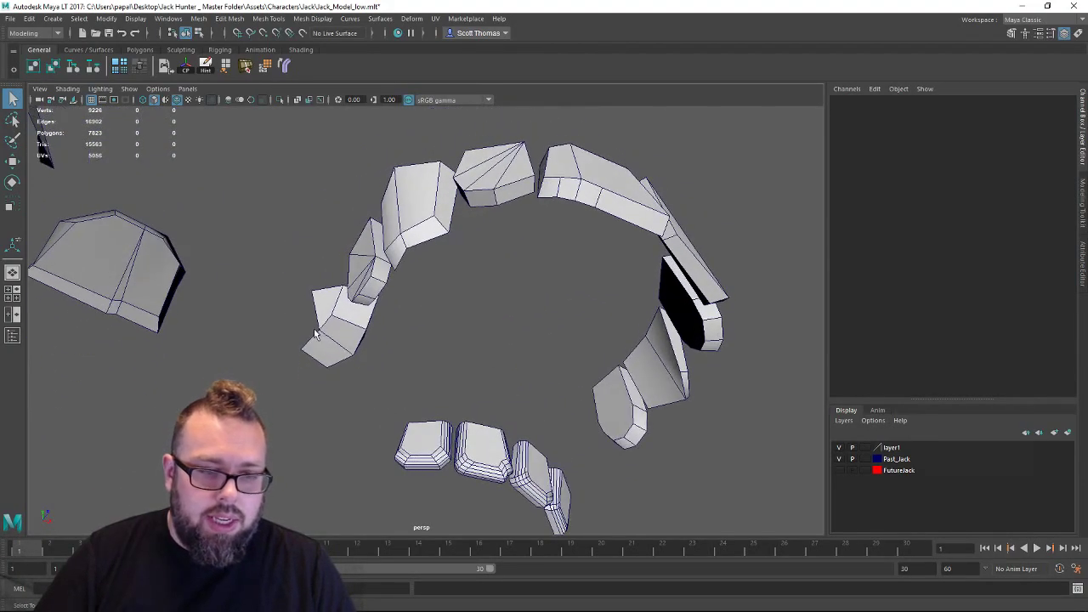
right_click_drag(314, 333, 259, 290)
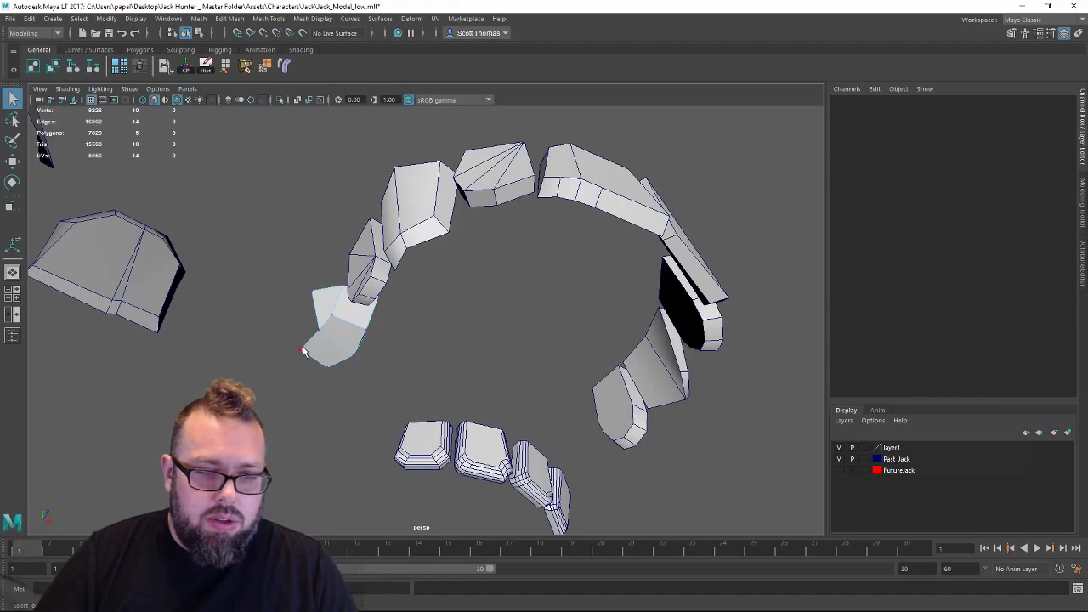
left_click(302, 349)
key("w")
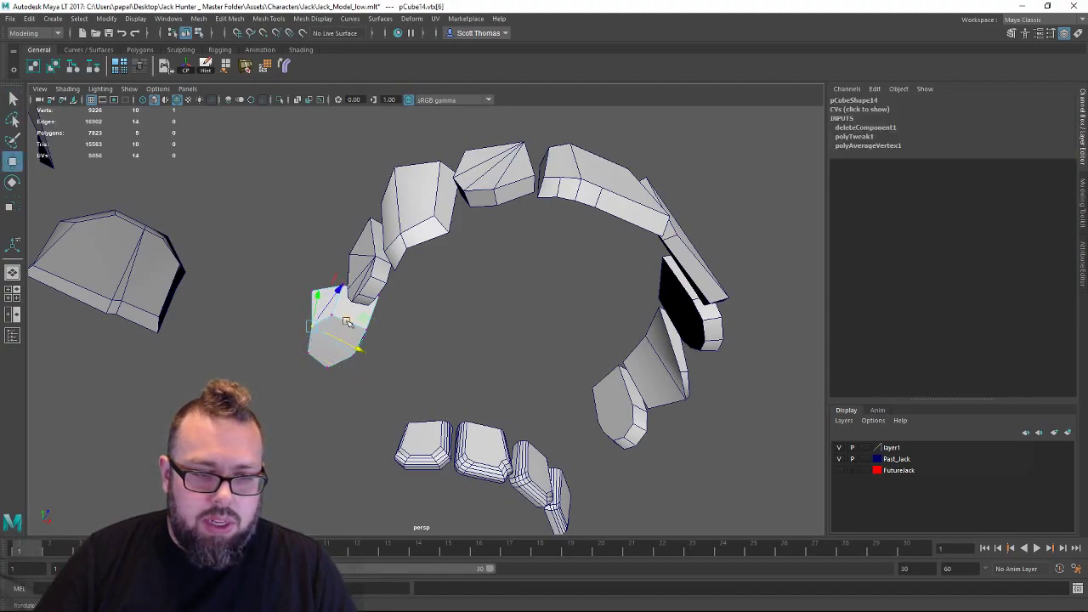
right_click_drag(342, 289, 396, 272)
left_click(434, 311)
Enlarge back tooth pCube14 uniformly to scale 2.51 and move it to Translate Z 4.698.
left_click_drag(435, 311, 422, 454, "alt")
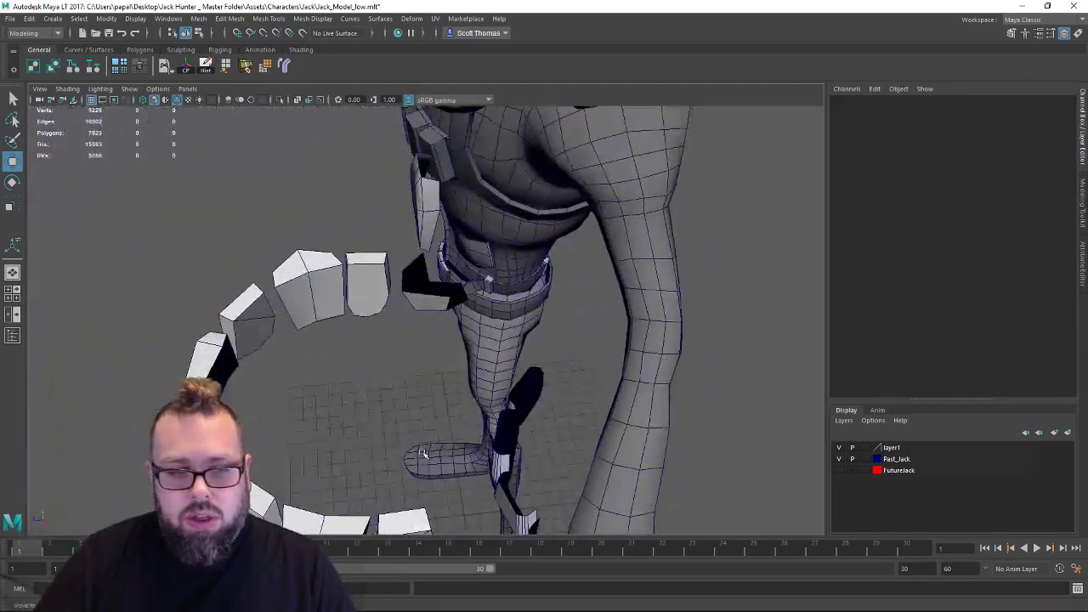
left_click(436, 285)
key("r")
mouse_move(436, 287)
left_mouse_down()
mouse_move(455, 286)
mouse_move(431, 287)
left_mouse_up()
key("w")
left_click(330, 227)
left_click_drag(330, 227, 537, 348, "alt")
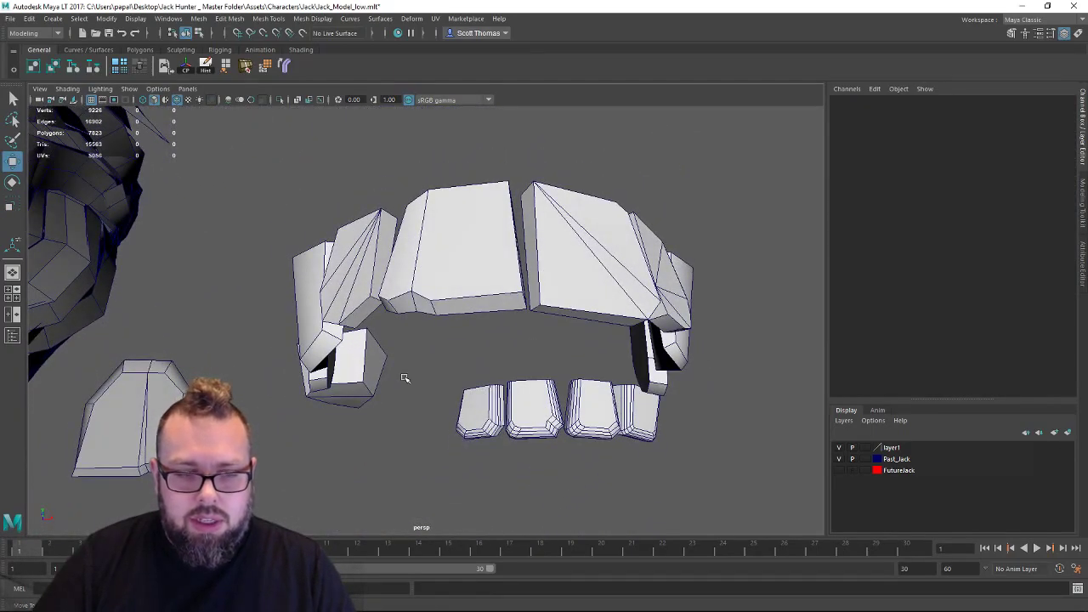
Duplicate the side tooth pCube13, mirror the copy front to back and place it behind the original at Translate Z -0.519.
left_click_drag(368, 368, 476, 375, "alt")
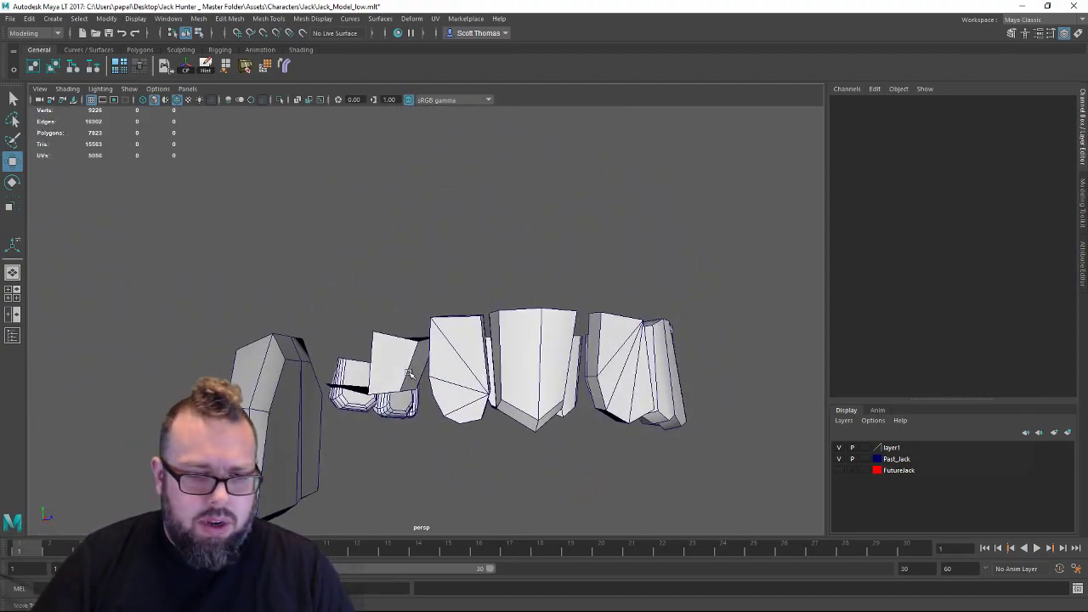
left_click_drag(409, 371, 414, 420, "alt")
left_click(439, 434)
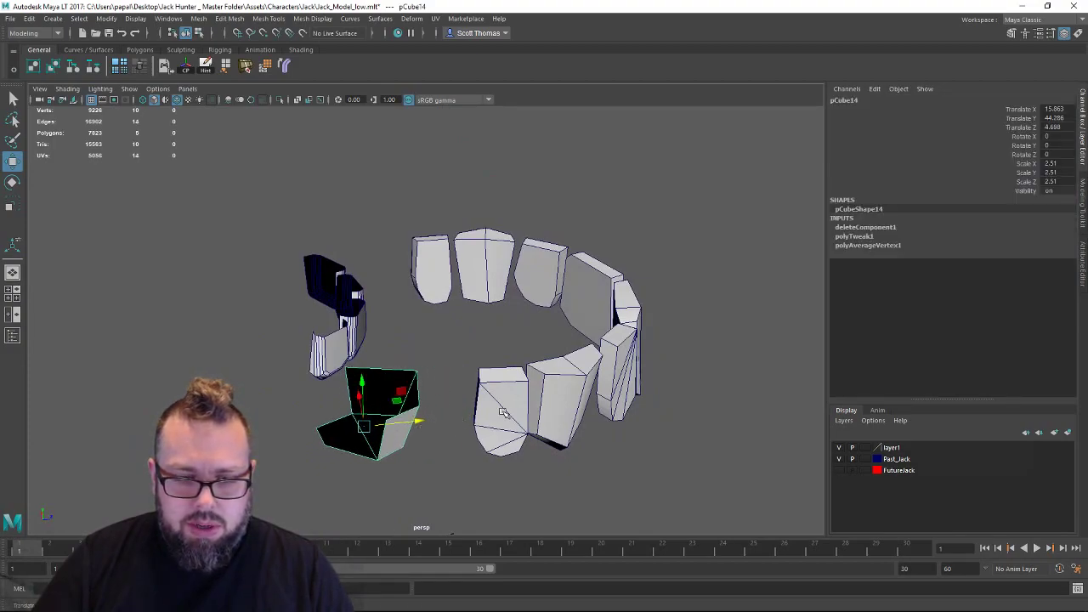
left_click(501, 416)
left_click_drag(548, 410, 402, 437)
key("r")
key("w")
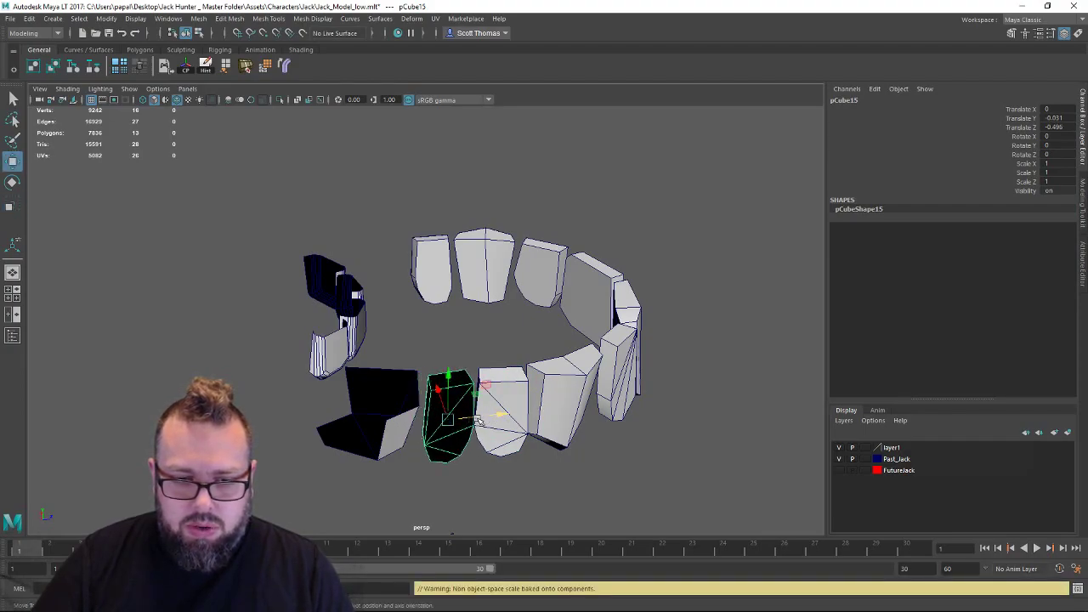
left_click_drag(481, 418, 474, 419)
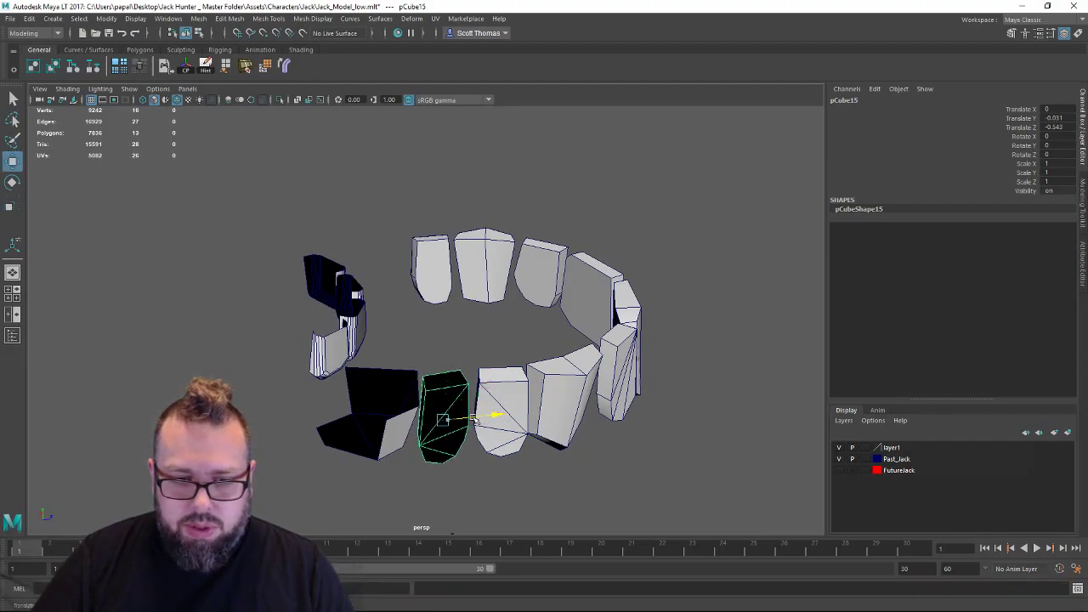
Reverse the normals of the mirrored tooth pCube15 and return to object selection.
left_click(312, 19)
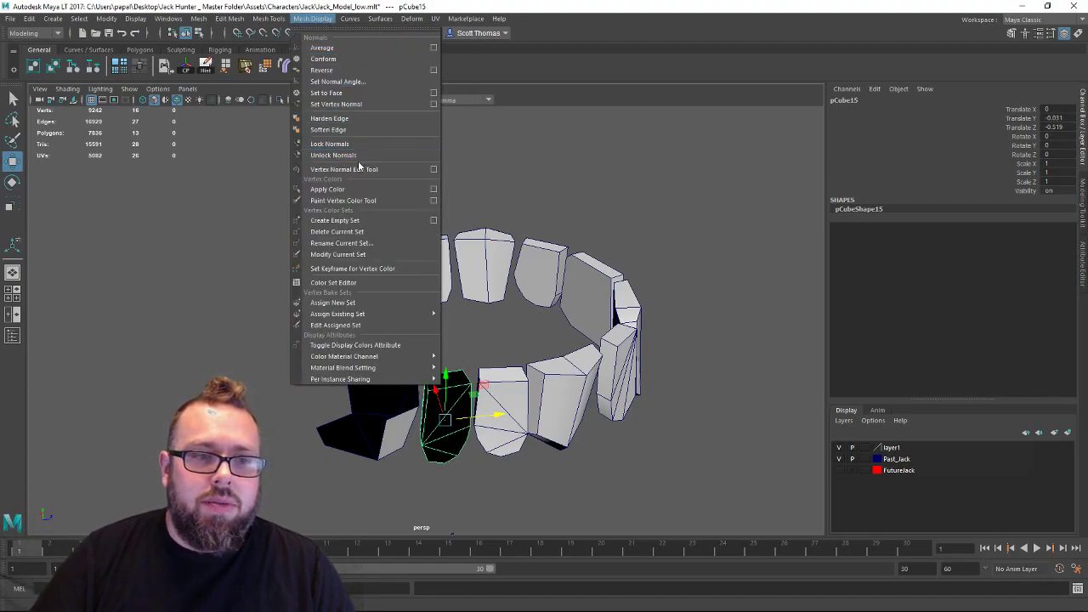
left_click(355, 71)
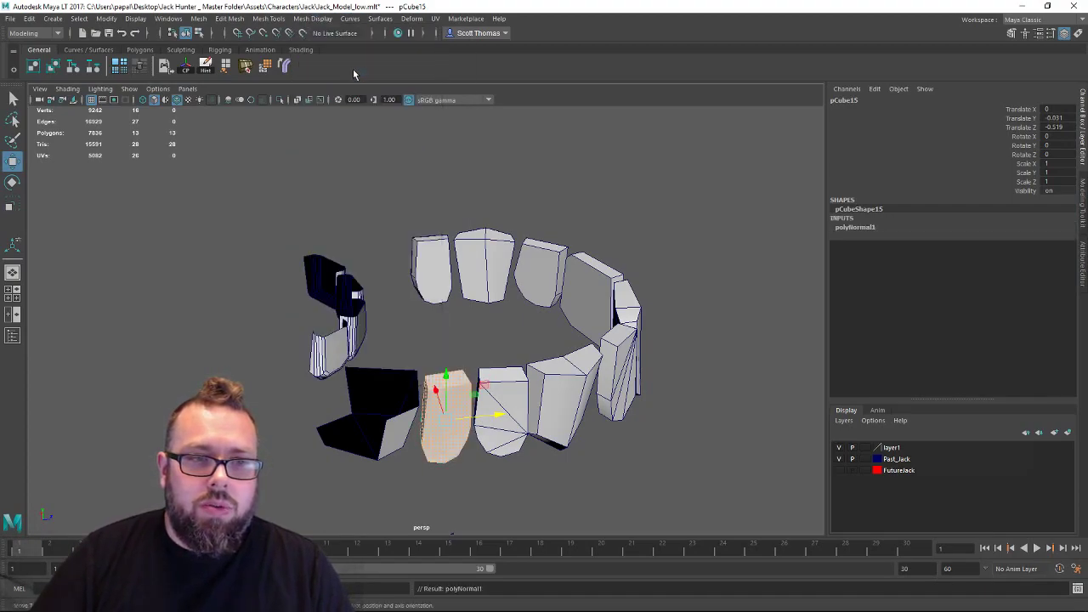
left_click_drag(487, 351, 453, 372, "alt")
right_click_drag(441, 373, 485, 272)
left_click(475, 240)
Turn the mirrored tooth pCube15 to Rotate Y -16.486 and shift it to Translate X 0.083.
left_click_drag(446, 358, 408, 399, "alt")
left_click(382, 408)
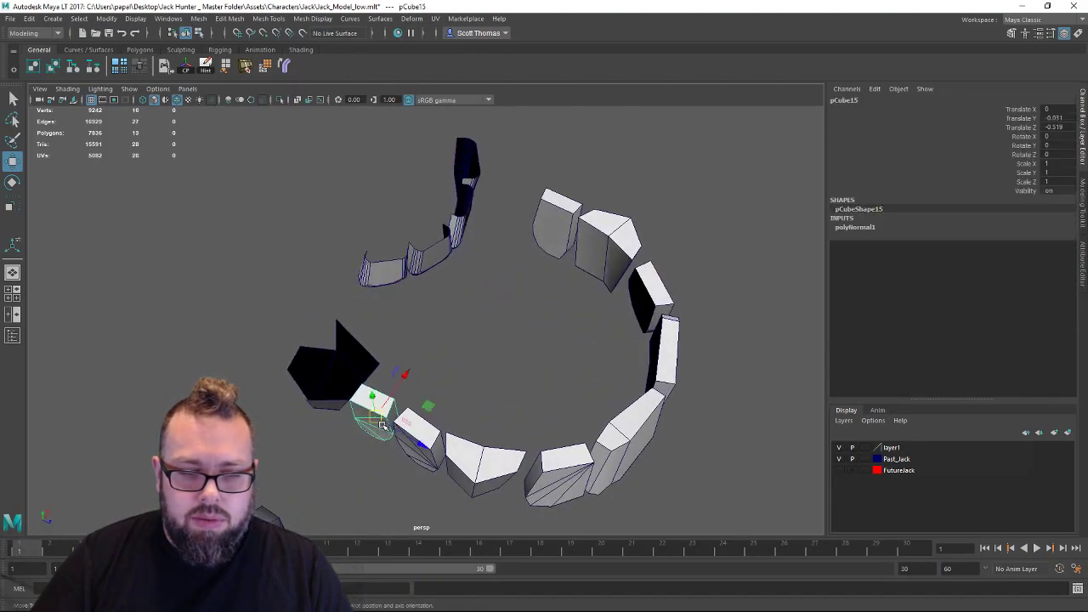
key("e")
left_click_drag(402, 456, 389, 464)
key("w")
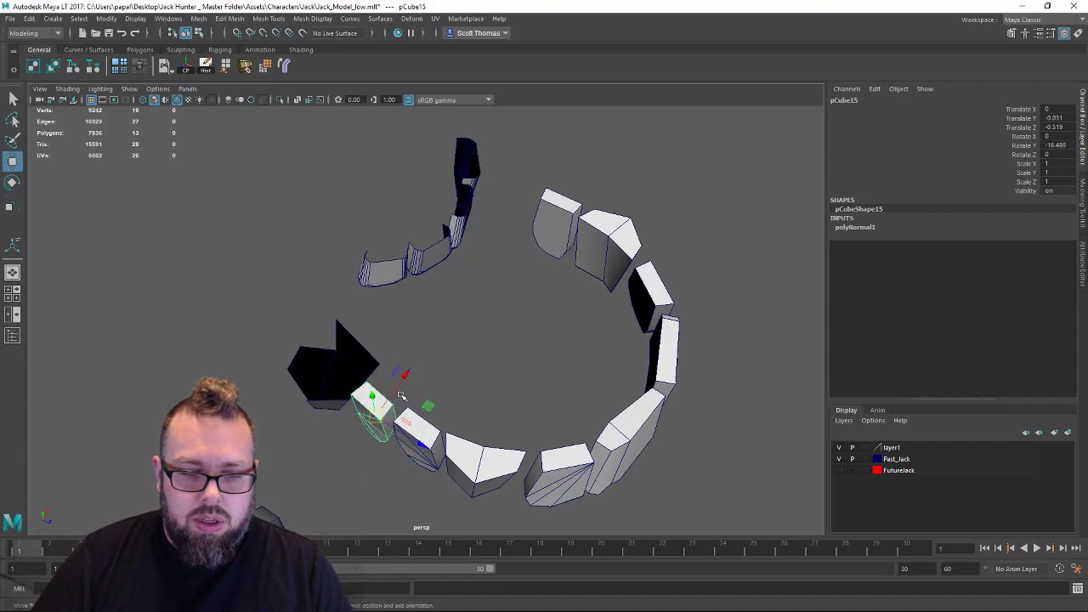
left_click_drag(396, 386, 401, 378)
key("e")
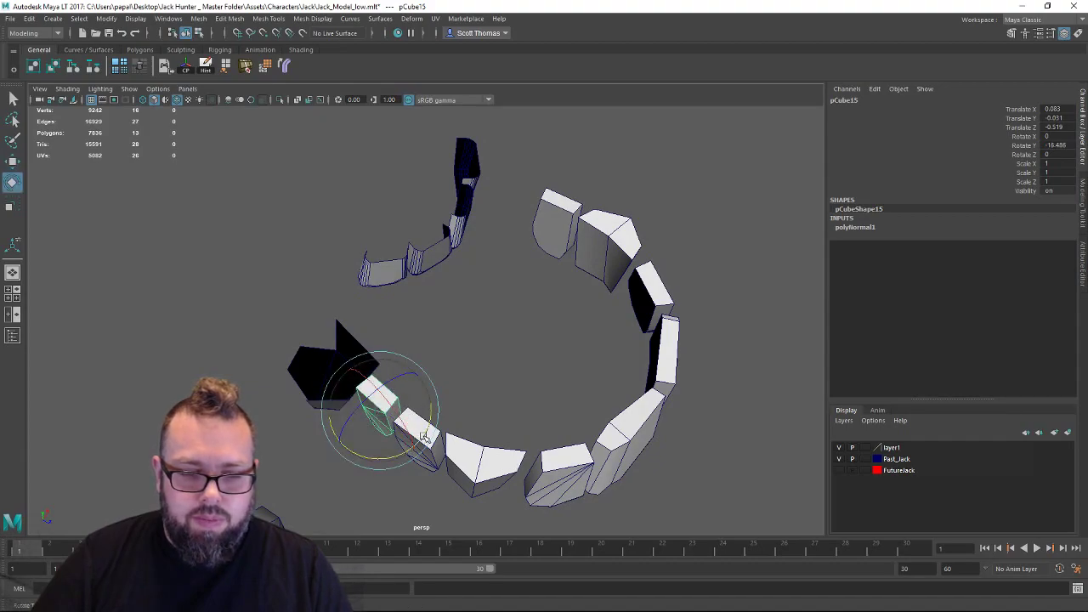
Turn the mirrored tooth pCube15 to Rotate Y -5.997 and align it with the arch at Translate X 0.
left_click(495, 396)
left_click_drag(495, 396, 416, 422, "alt")
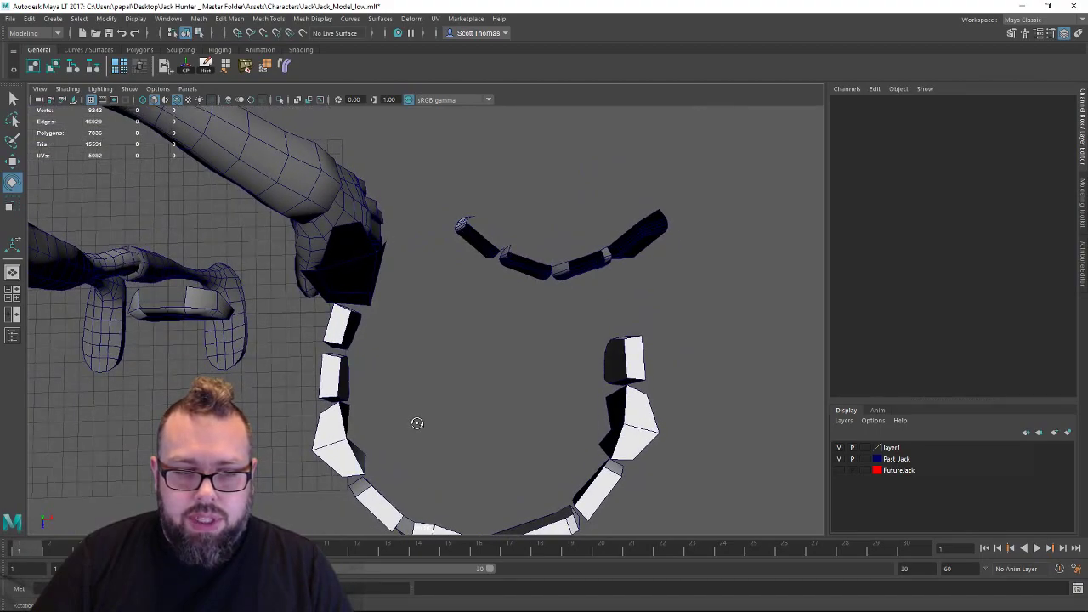
left_click(342, 334)
left_click_drag(394, 315, 391, 321)
key("w")
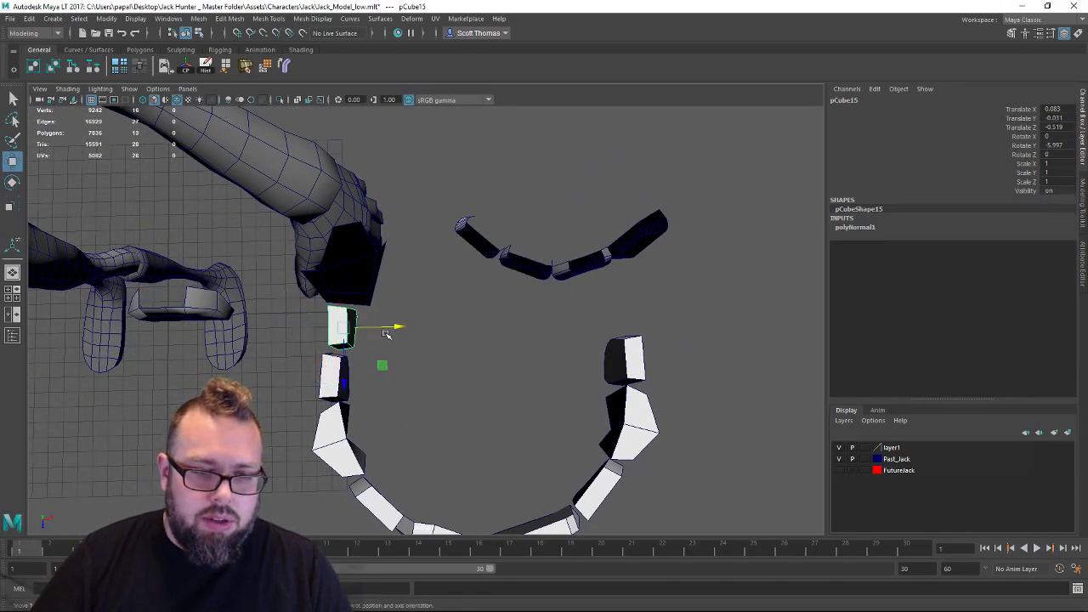
Nudge the neighbouring tooth pCube13 to Translate X -0.012, then reselect the mirrored tooth pCube15.
left_click(330, 380)
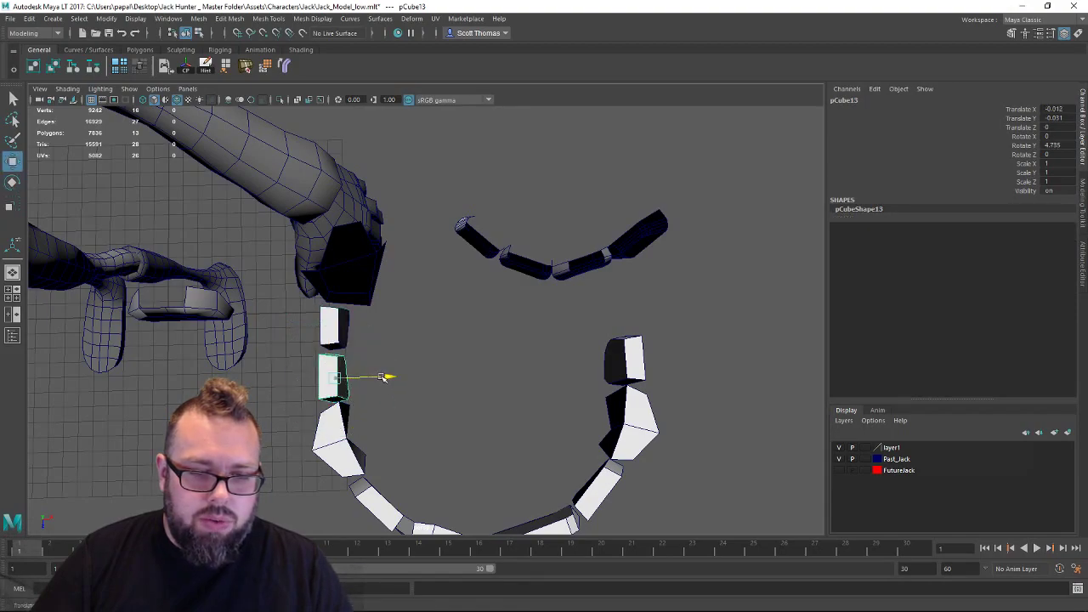
left_click(335, 328)
left_click_drag(335, 328, 359, 363, "alt")
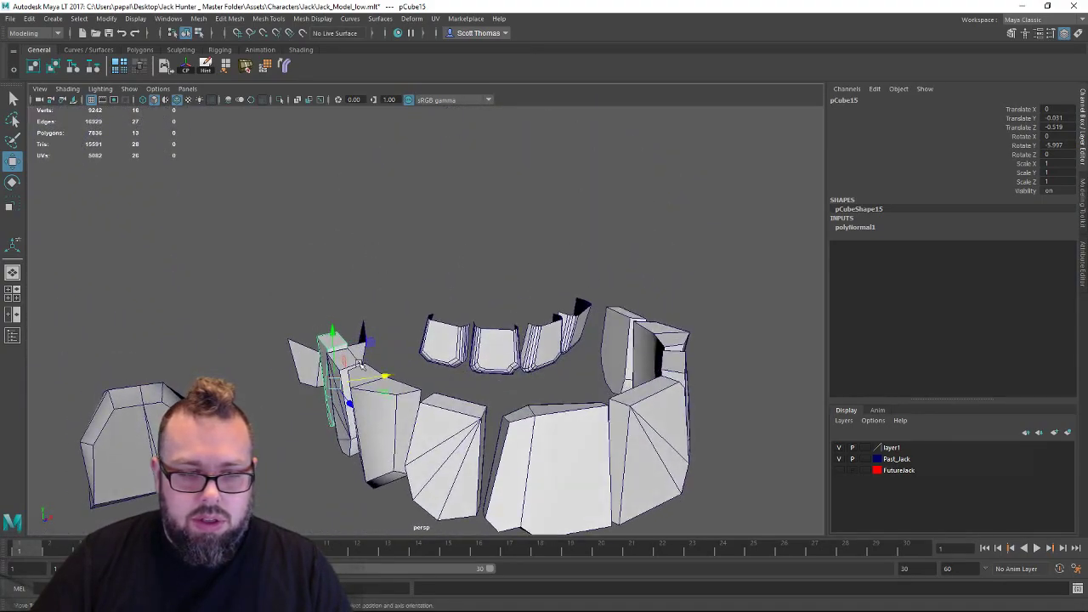
Shift the rearmost narrow tooth to -0.079 in X and rotate it to about 1.88 degrees around Y to follow the arch.
left_click(383, 306)
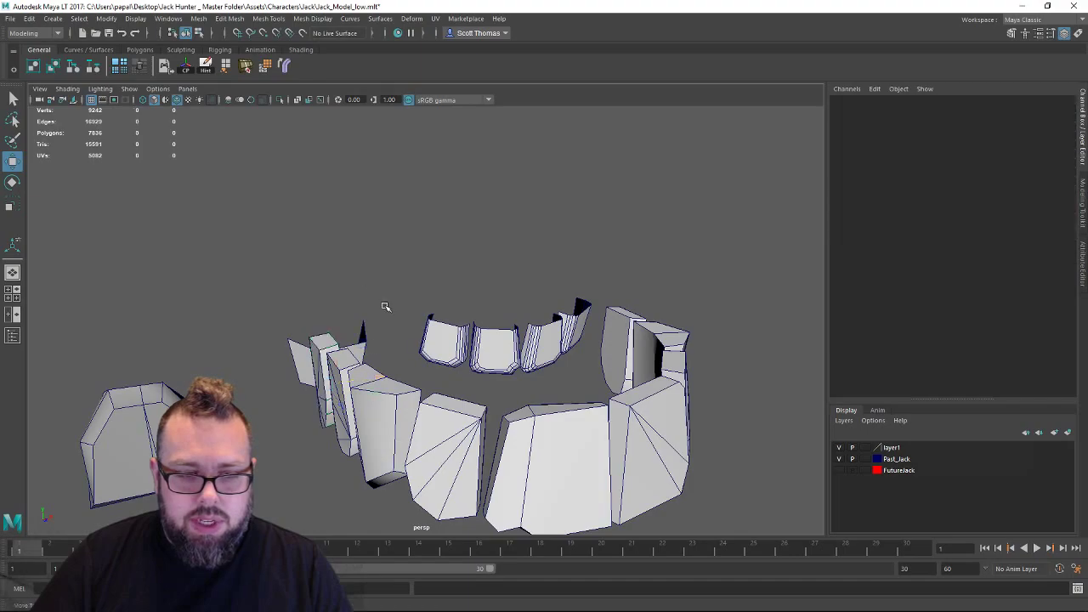
left_click_drag(403, 408, 406, 293, "alt")
left_click(318, 335)
key("e")
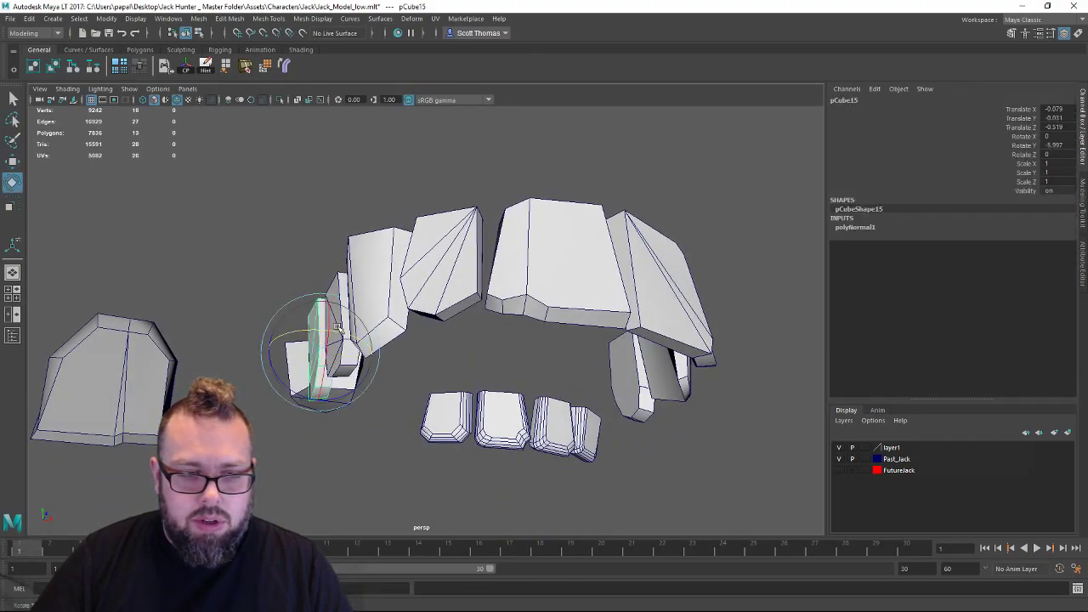
left_click(495, 326)
left_click_drag(496, 325, 557, 387, "alt")
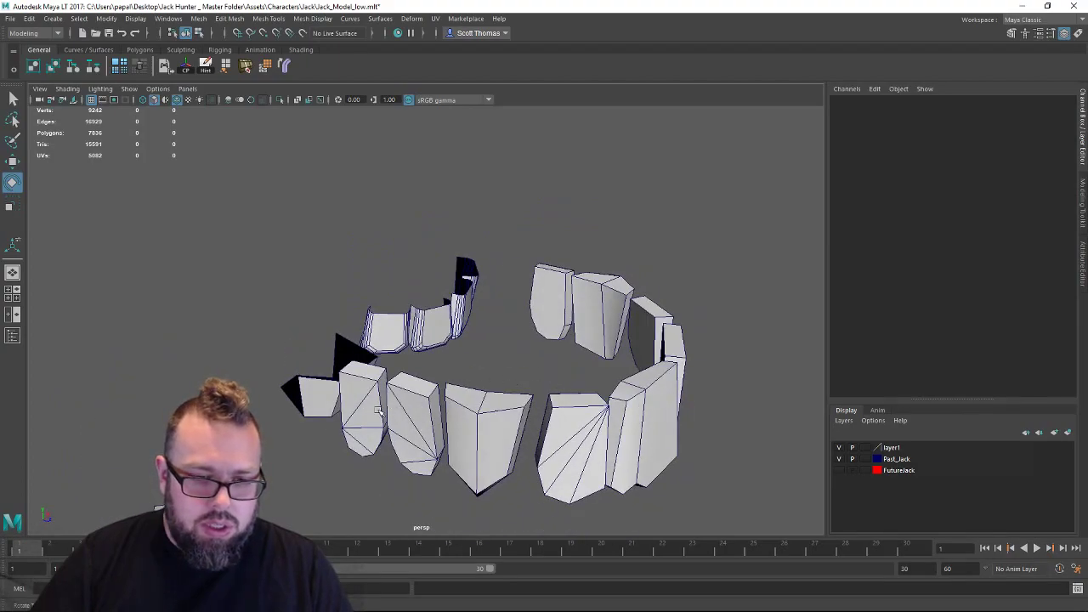
Move the open-backed molar at the end of the arch sideways to about 15.7 in X.
left_click_drag(378, 410, 357, 280, "alt")
left_click(306, 211)
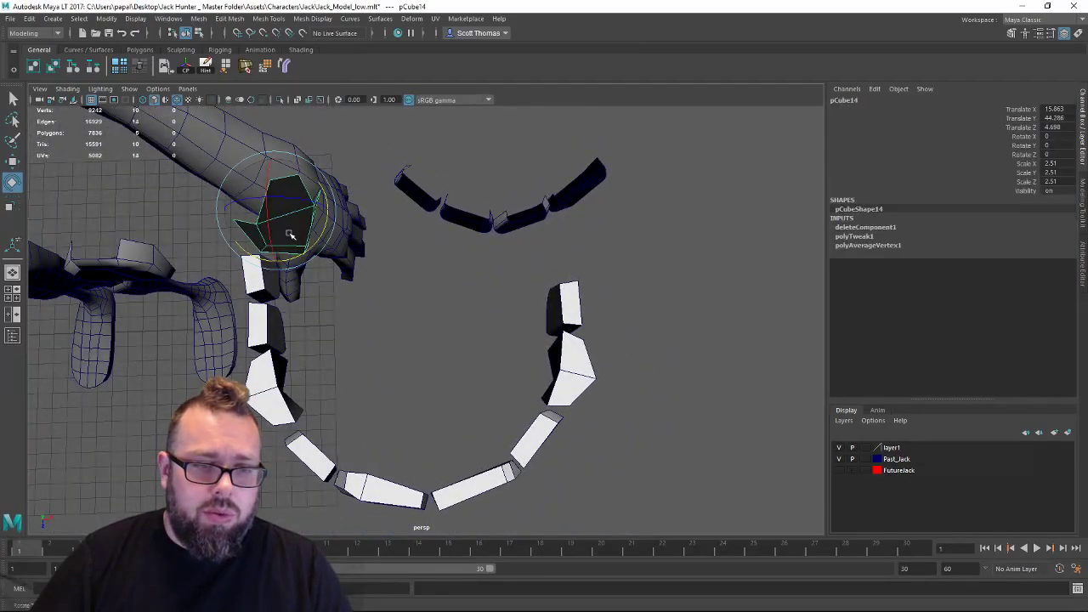
key("w")
left_click_drag(309, 208, 293, 209)
left_click(442, 348)
Reshape the molar by moving the corner vertex at the peak of its inner side.
left_click_drag(442, 349, 290, 289, "alt")
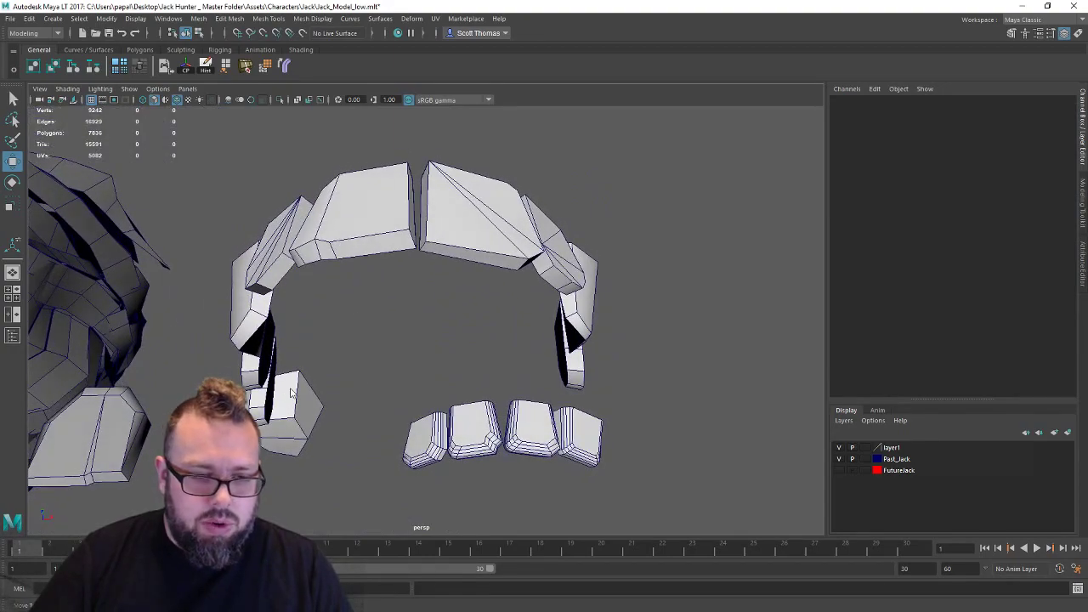
right_click_drag(289, 289, 290, 258)
left_click(292, 389)
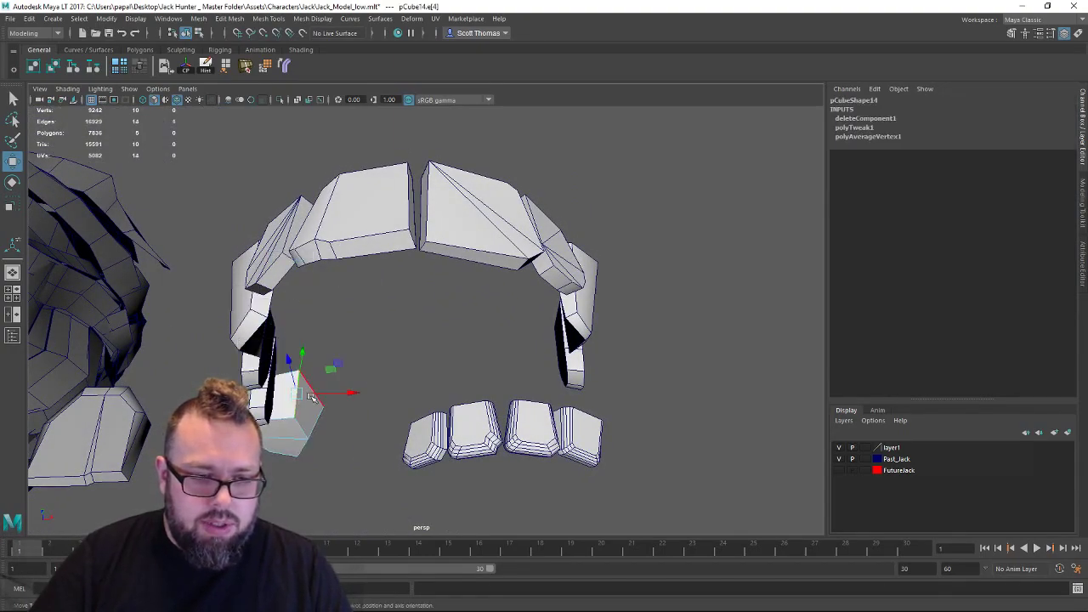
left_click_drag(344, 427, 341, 360, "alt")
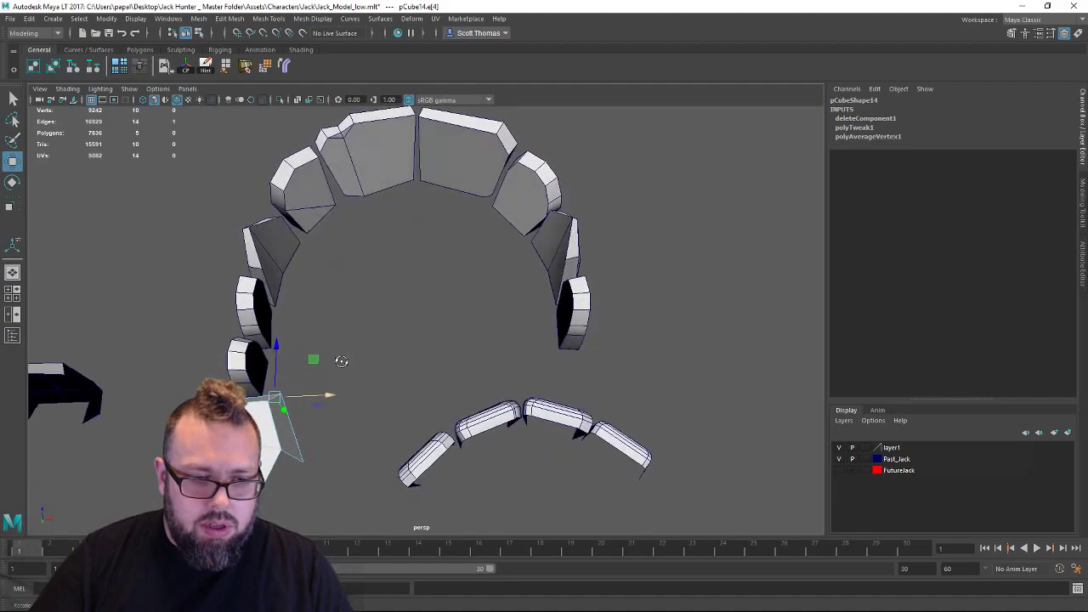
middle_click_drag(341, 361, 387, 334, "alt")
right_click_drag(386, 334, 468, 468, "alt")
left_click_drag(468, 469, 407, 481, "alt")
scroll(407, 481, "down", 4)
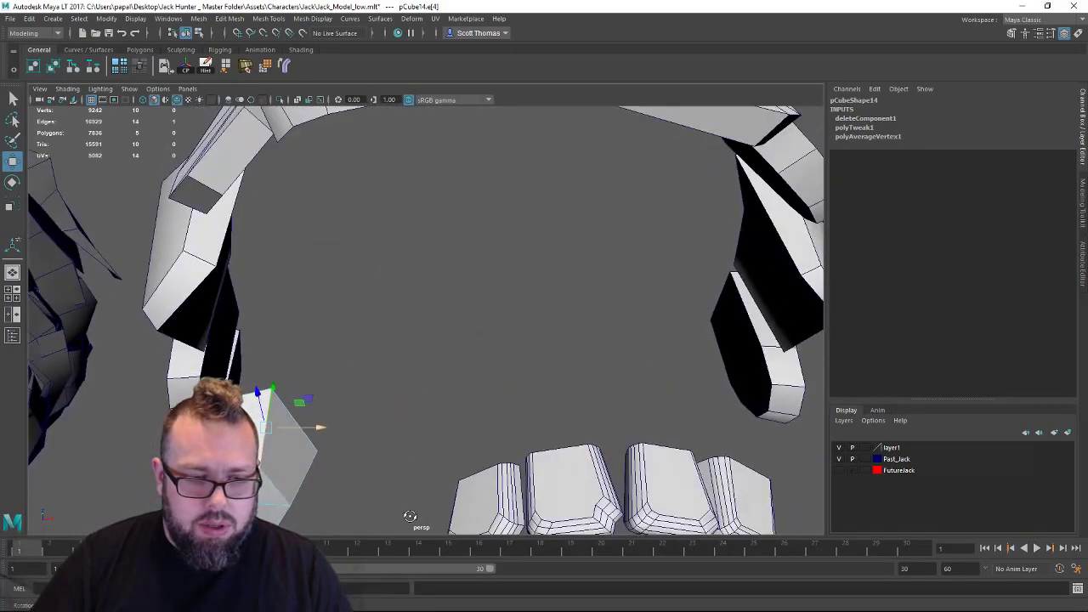
right_click_drag(271, 288, 217, 289)
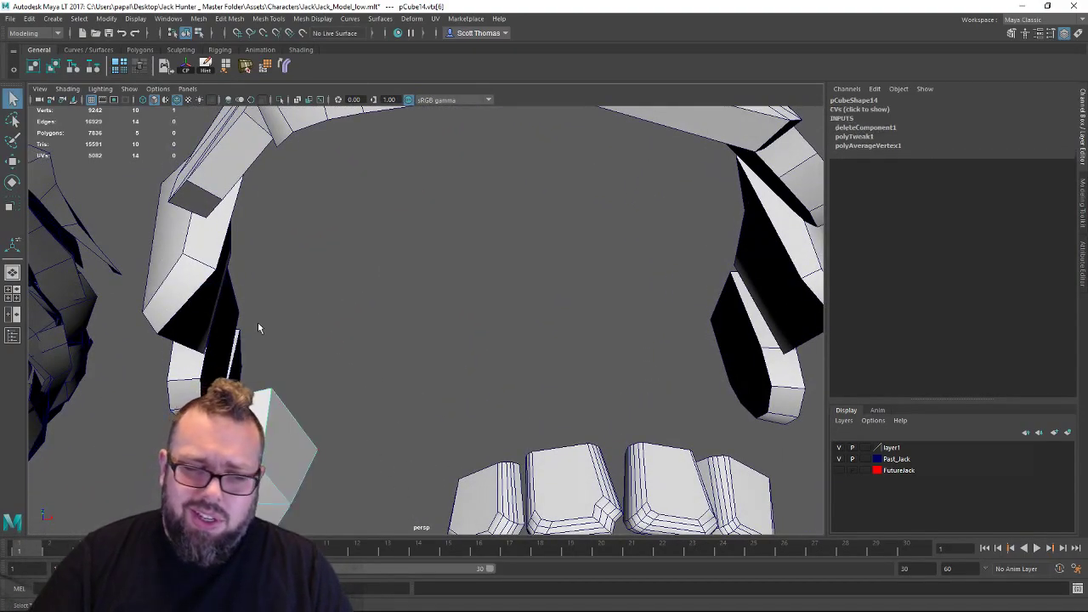
left_click(271, 386)
key("w")
left_click_drag(273, 389, 359, 434)
Reposition the vertices around the molar's sides and lower corners to even out its outline.
left_click(311, 465)
middle_click_drag(360, 434, 640, 330, "alt")
left_click_drag(640, 330, 476, 323, "alt")
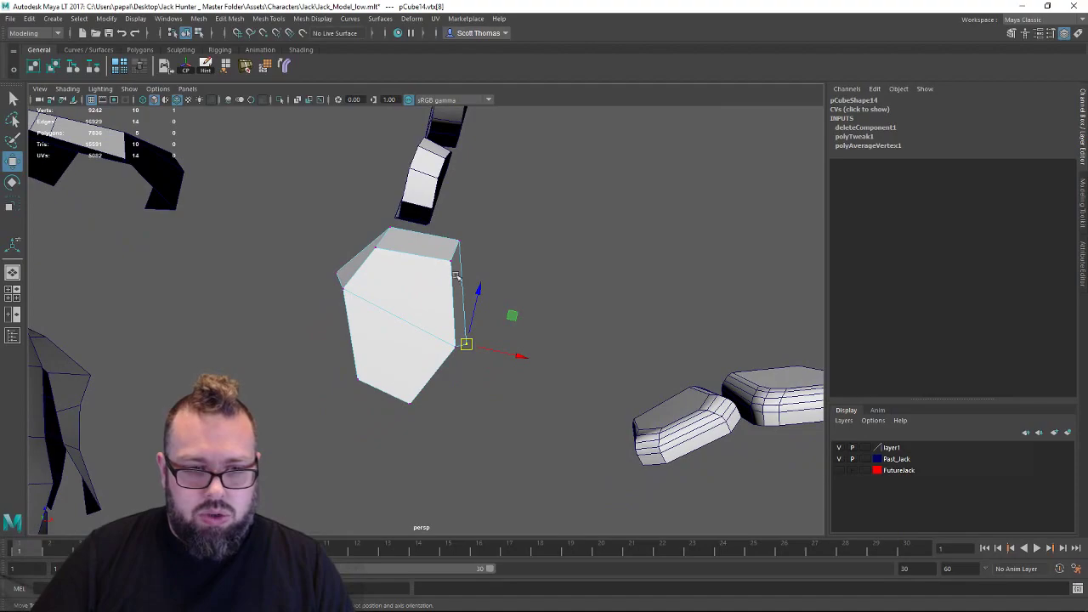
left_click(340, 307)
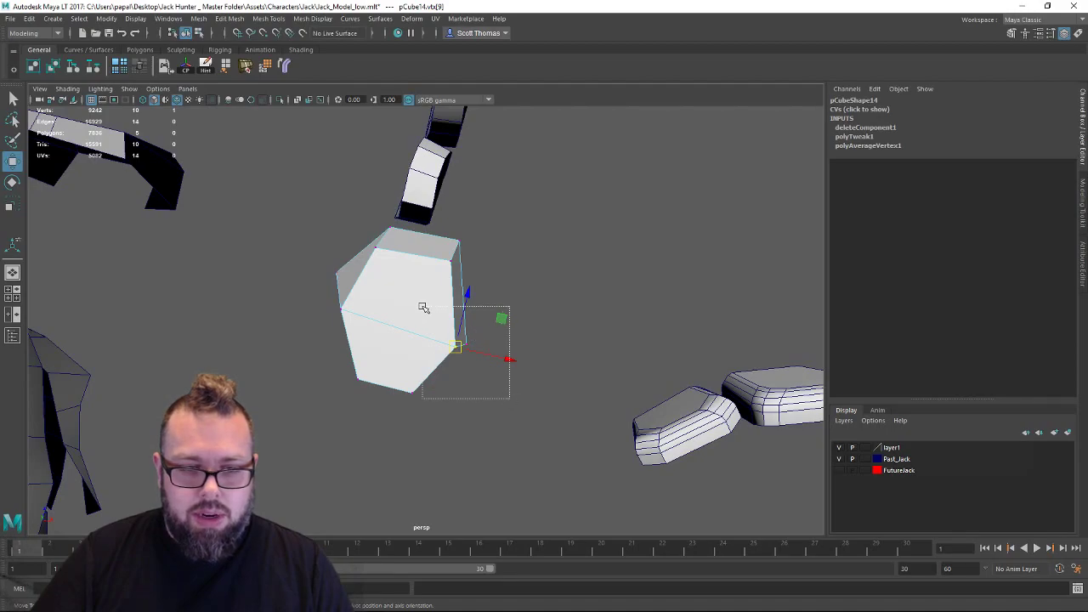
left_click(461, 327)
Delete the four old bevelled teeth near the new arch and return the molar to object mode.
left_click_drag(510, 348, 392, 306, "alt")
left_click_drag(702, 321, 701, 323)
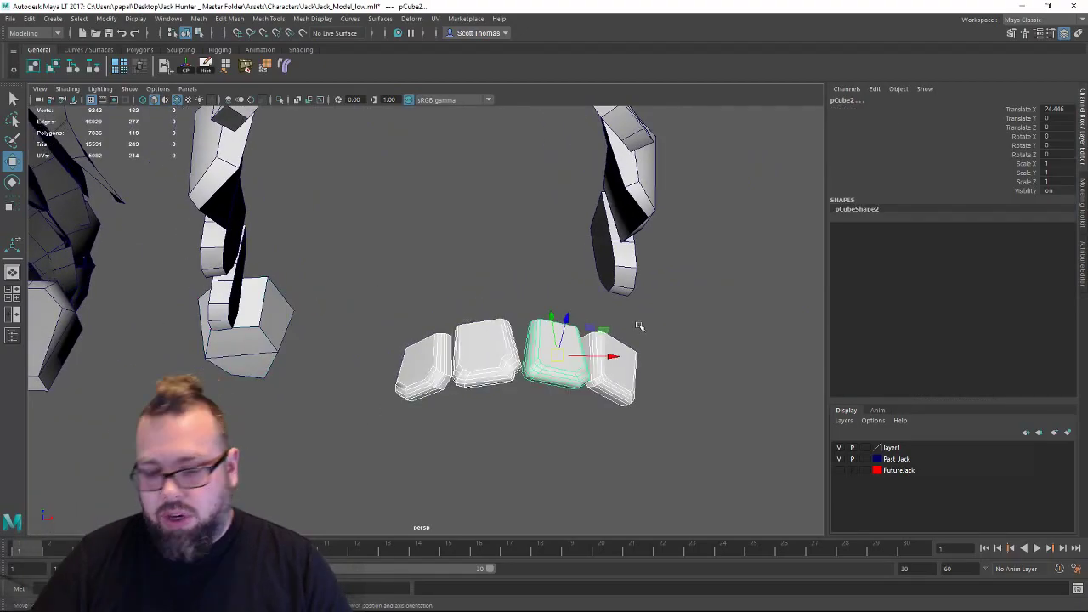
key("Delete")
right_click_drag(277, 288, 353, 265)
left_click_drag(375, 299, 457, 378, "alt")
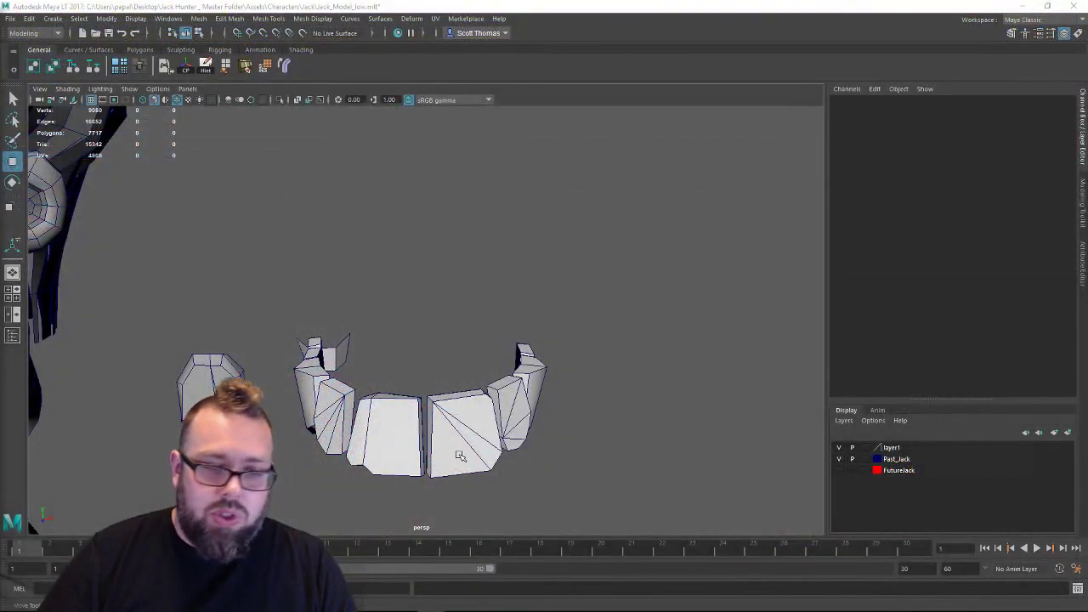
Scale the molar uniformly to 3.071 and move it to 44.234 in Y and 4.577 in Z beside the neighbouring tooth.
left_click_drag(398, 420, 383, 400, "alt")
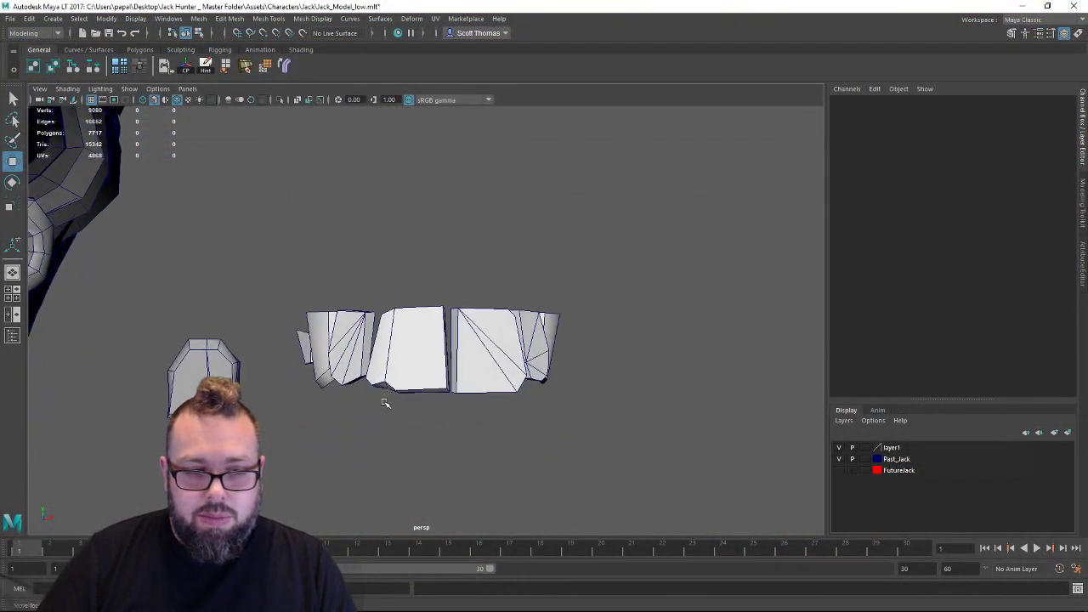
right_click_drag(383, 400, 403, 400, "alt")
middle_click_drag(403, 401, 403, 364, "alt")
right_click_drag(402, 365, 455, 392, "alt")
left_click_drag(473, 418, 455, 480, "alt")
left_click(311, 366)
left_click_drag(389, 388, 319, 331, "alt")
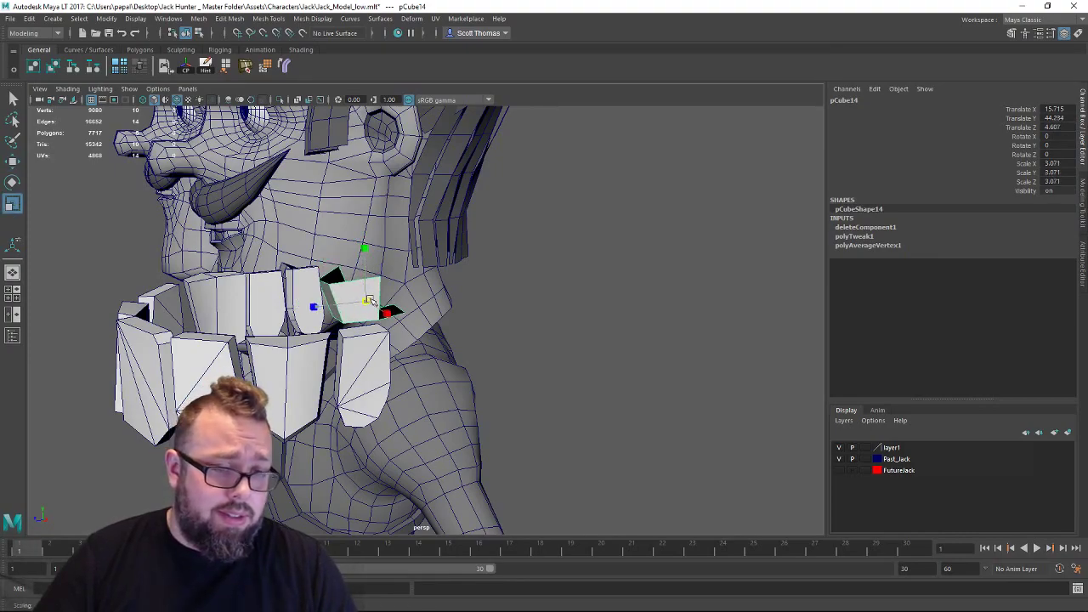
key("w")
left_click_drag(343, 306, 341, 306)
left_click_drag(343, 313, 446, 280, "alt")
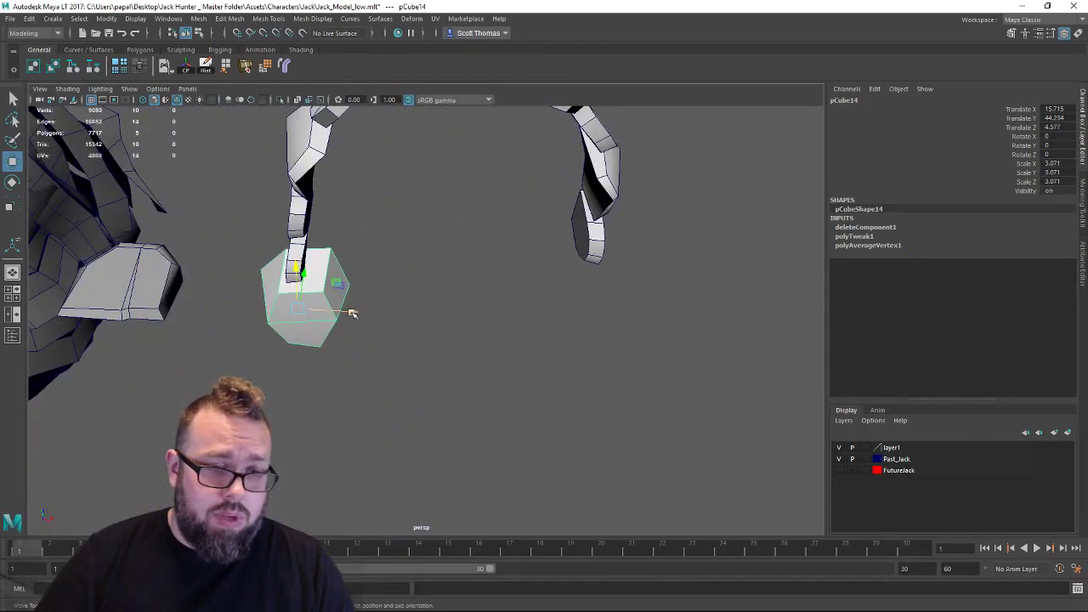
Examine the edges and spacing of the two rear narrow teeth next to the molar from above and from the side.
left_click(301, 252)
left_click_drag(358, 285, 330, 292, "alt")
right_click_drag(330, 291, 374, 282, "alt")
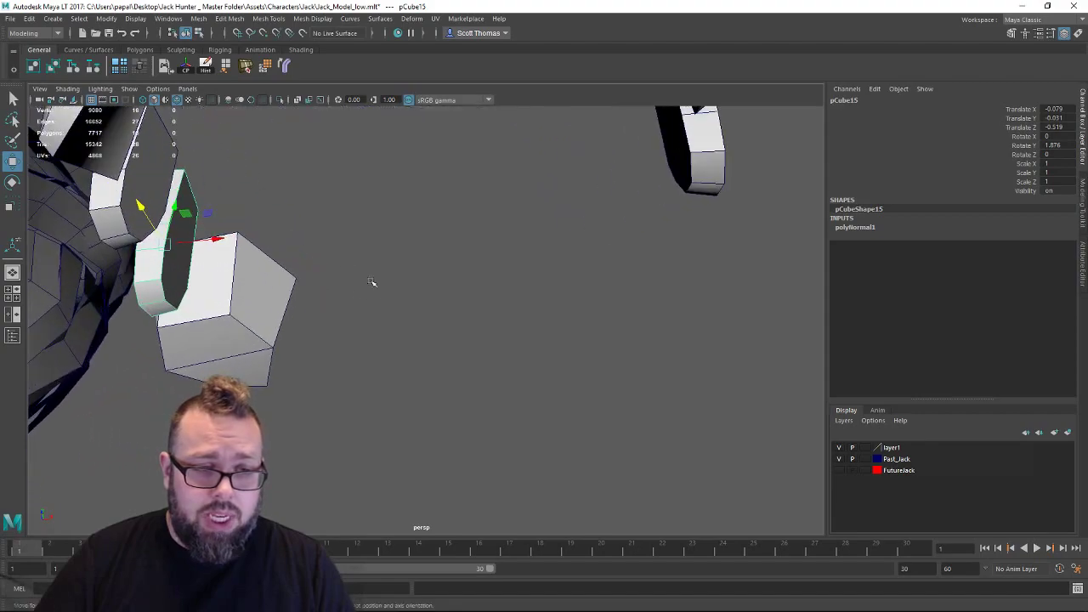
left_click_drag(373, 282, 361, 345, "alt")
right_click_drag(183, 288, 172, 323)
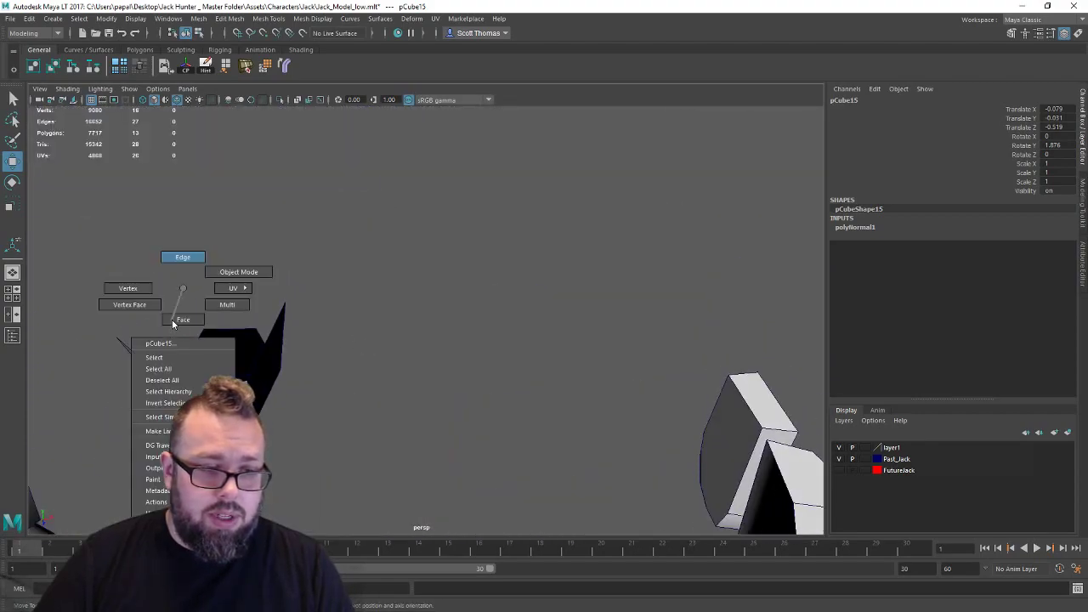
right_click_drag(173, 262, 175, 259)
left_click(193, 385)
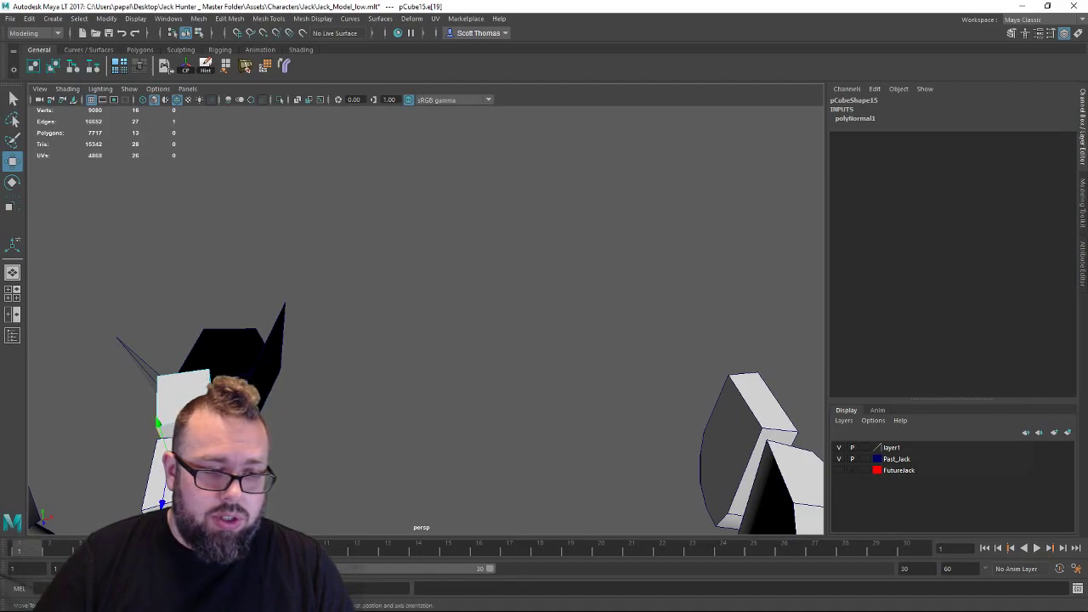
right_click(183, 288)
right_click_drag(184, 266, 184, 263)
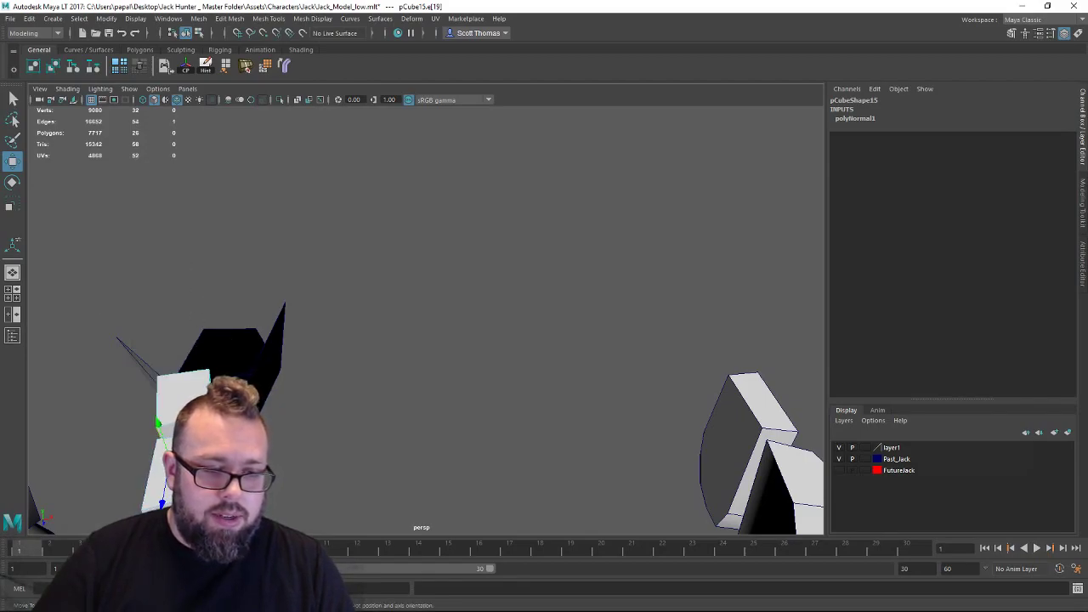
left_click(191, 435)
key("f")
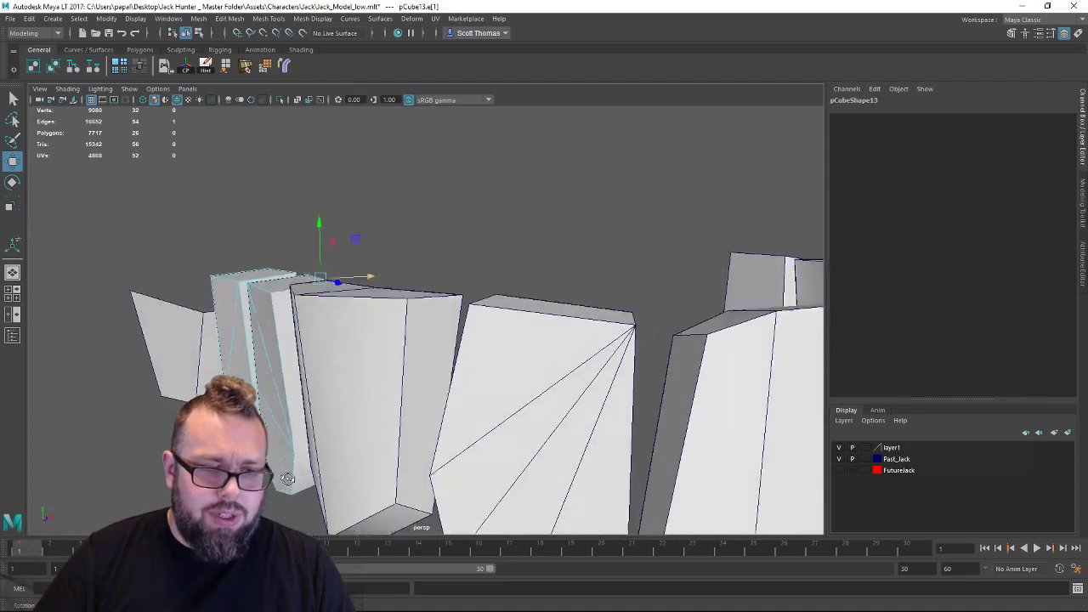
left_click_drag(417, 527, 267, 387, "alt")
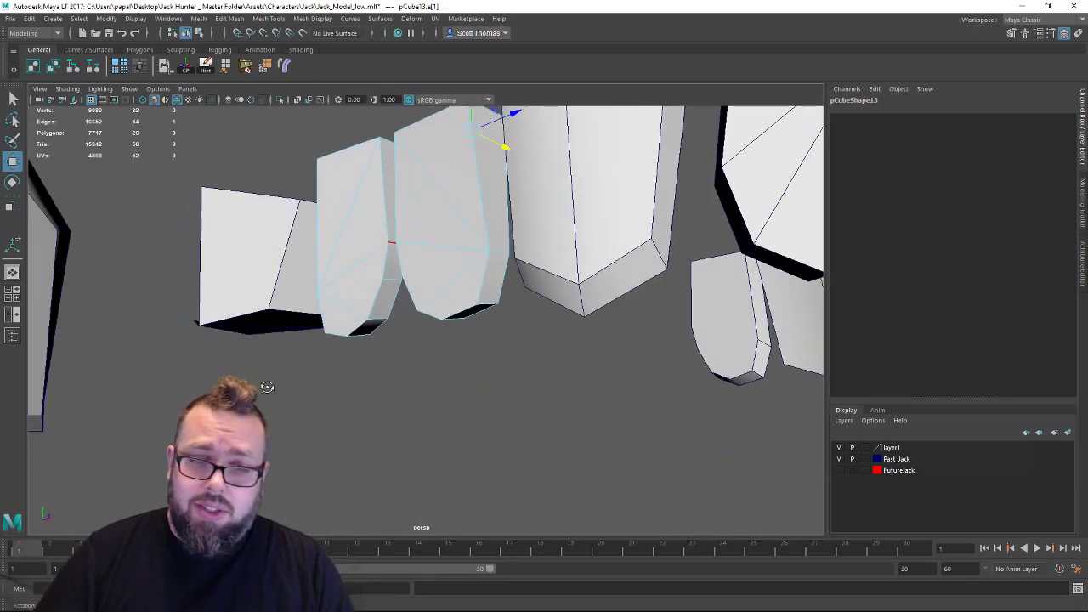
Return the two rear narrow teeth to object mode and save the scene.
right_click_drag(379, 204, 420, 170)
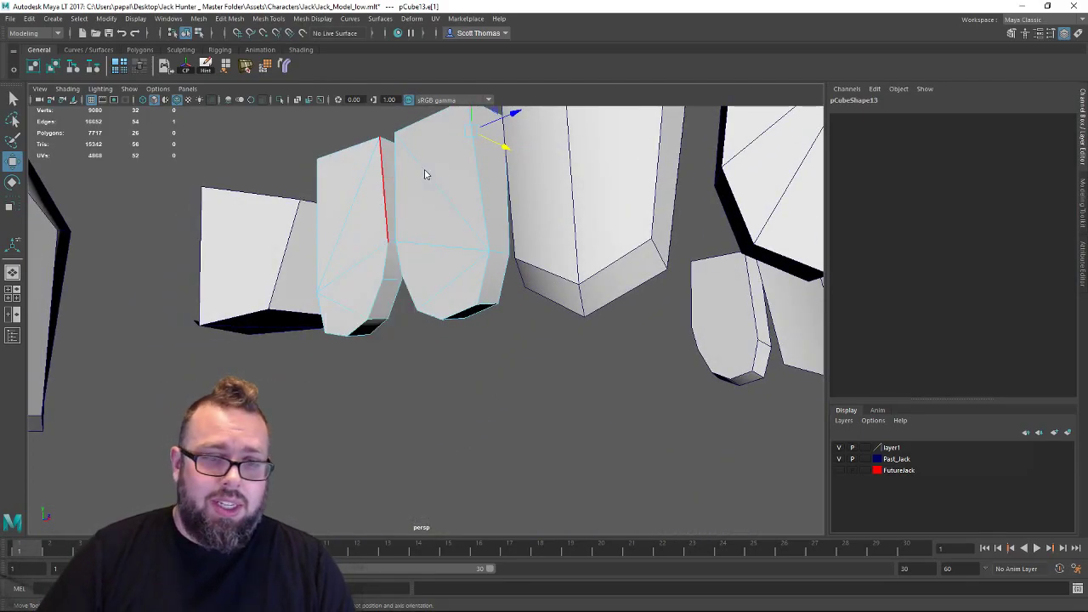
left_click(488, 297)
right_click_drag(437, 218, 433, 182)
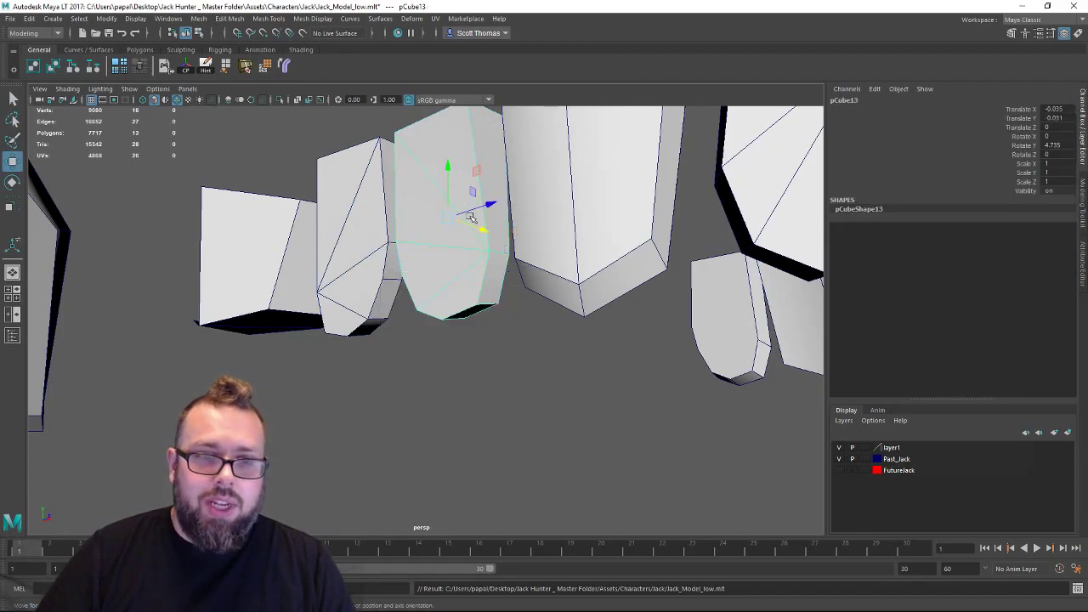
left_click(570, 351)
Move the molar's back corner vertices to give it a more regular outline, and return to object mode.
left_click_drag(570, 351, 424, 347, "alt")
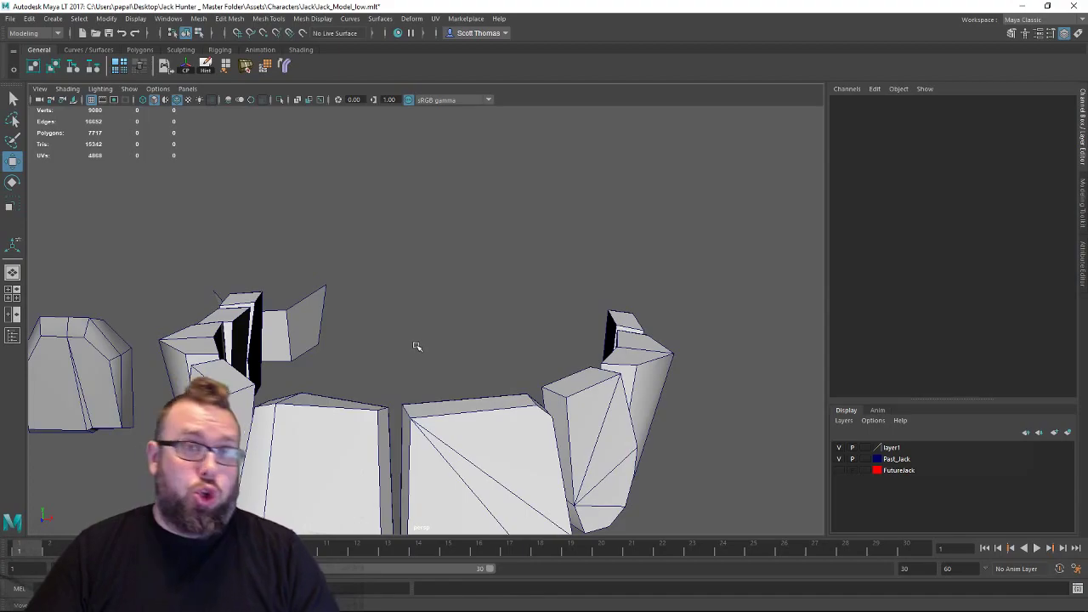
left_click_drag(396, 297, 355, 331, "alt")
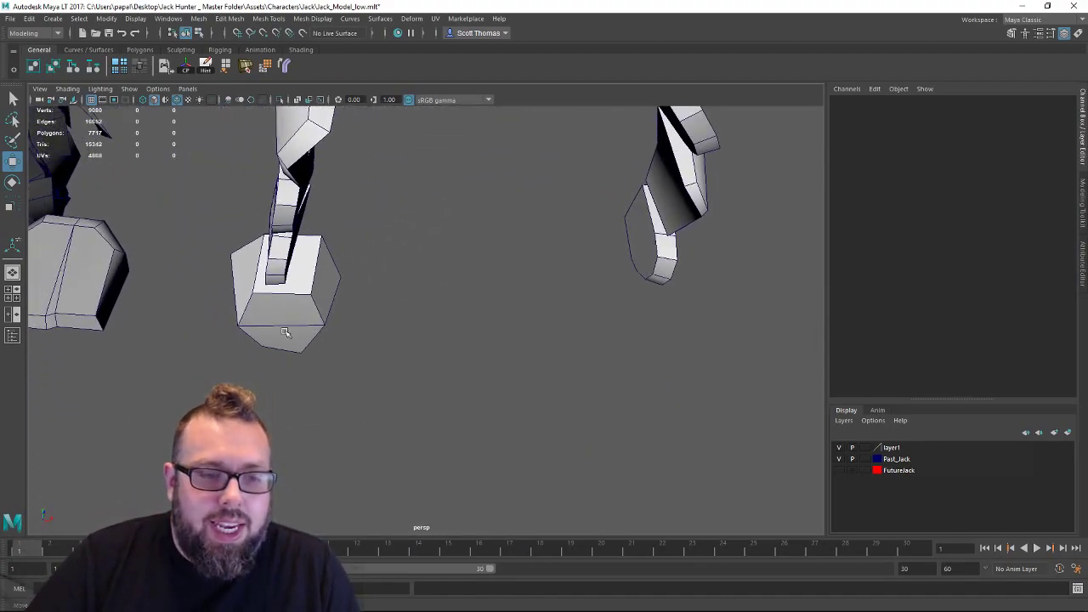
right_click_drag(284, 288, 255, 288)
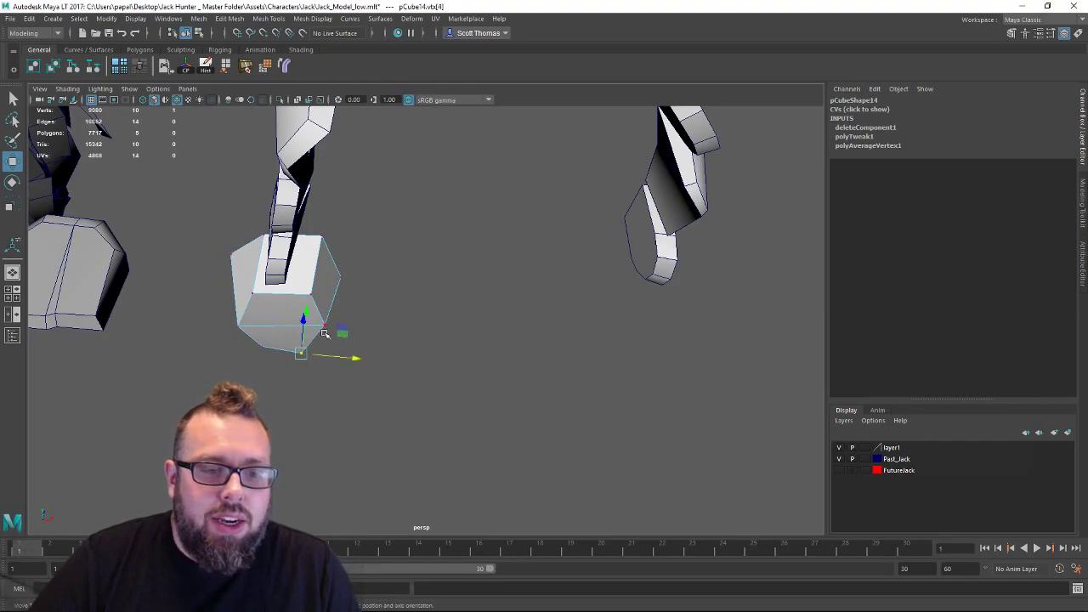
left_click_drag(324, 334, 316, 361, "alt")
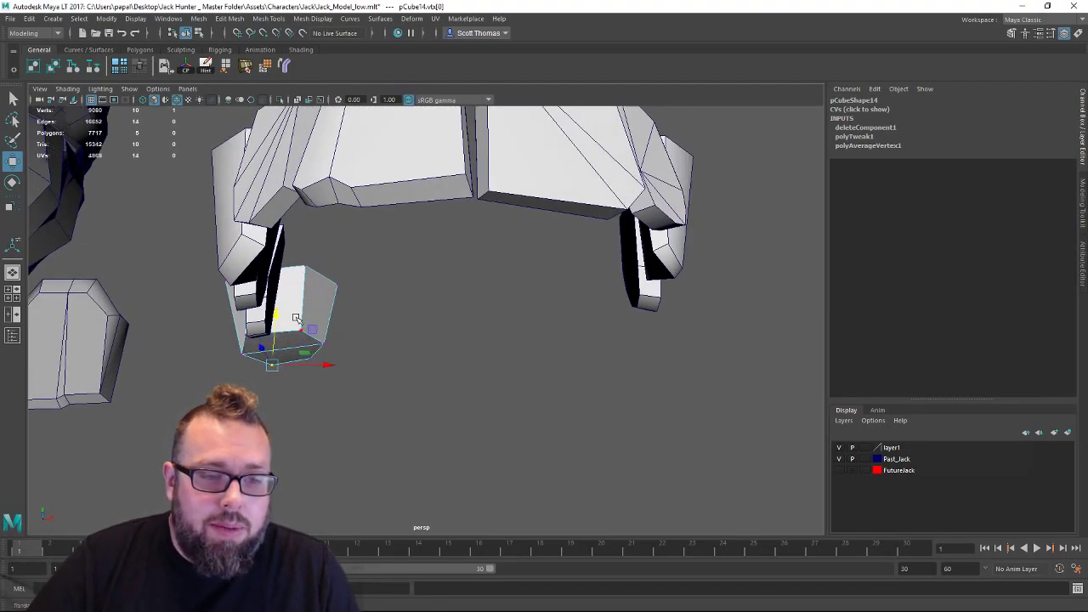
right_click_drag(296, 318, 352, 272)
Thicken the rearmost narrow tooth by moving its inner side face along X toward the middle of the mouth.
left_click_drag(619, 371, 608, 351, "alt")
left_click(265, 265)
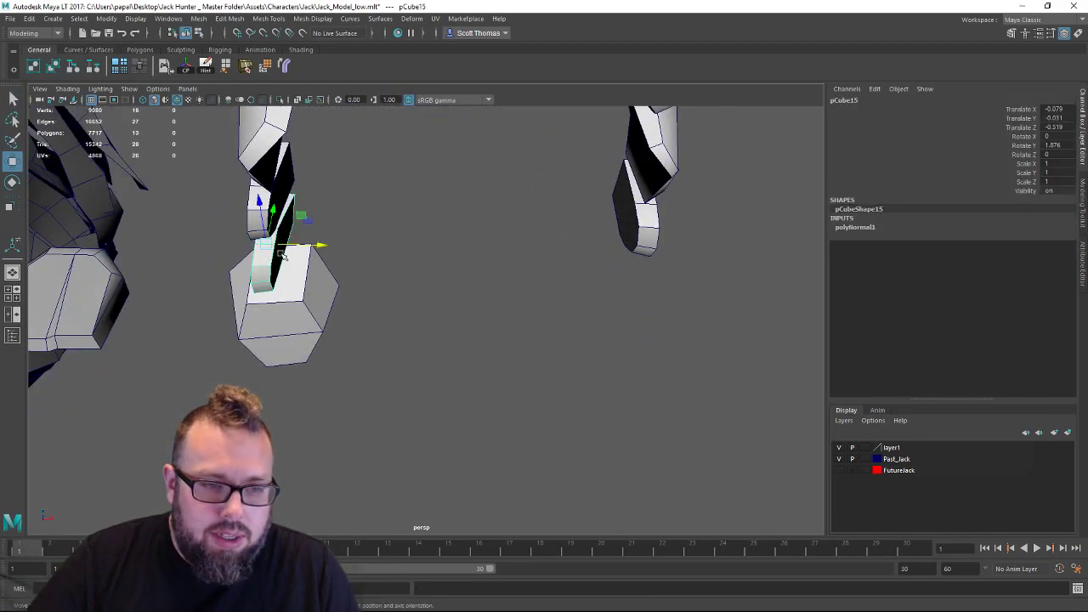
right_click_drag(283, 255, 277, 284)
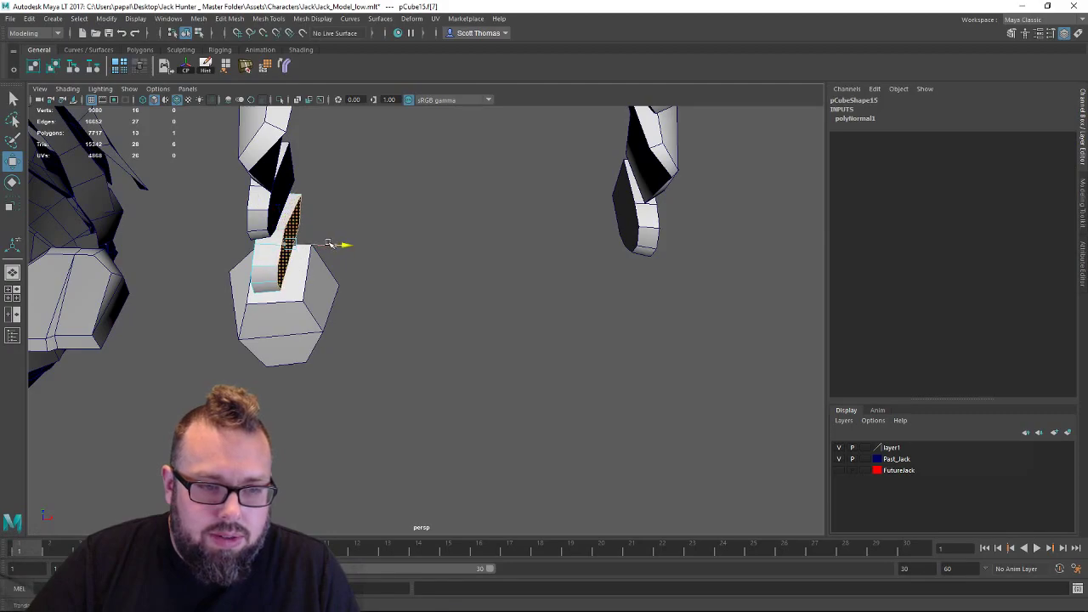
Bevel the edge loop around the inner side face of the rearmost narrow tooth with a fraction of 0.5 and 1 segment.
left_click_drag(325, 306, 296, 332, "alt")
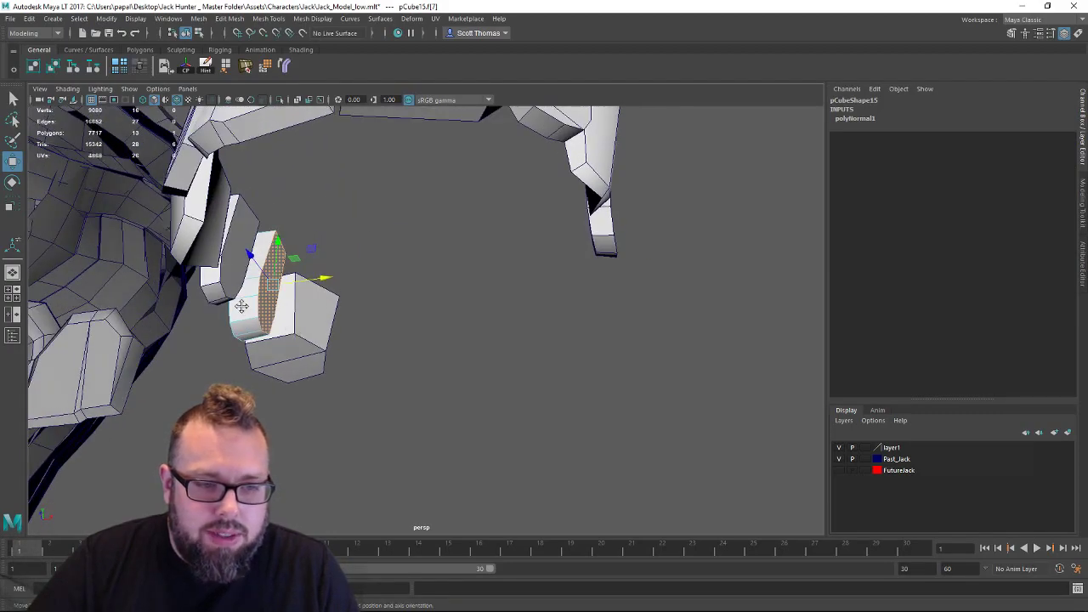
middle_click_drag(242, 306, 287, 326, "alt")
right_click_drag(287, 326, 422, 356, "alt")
right_click_drag(206, 287, 216, 263)
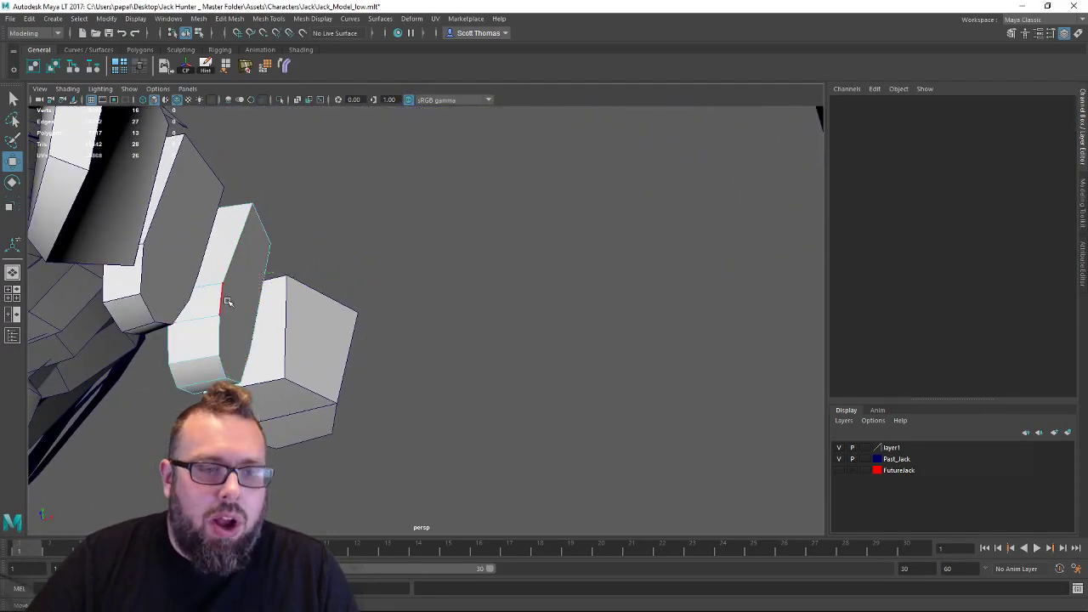
left_click(223, 299)
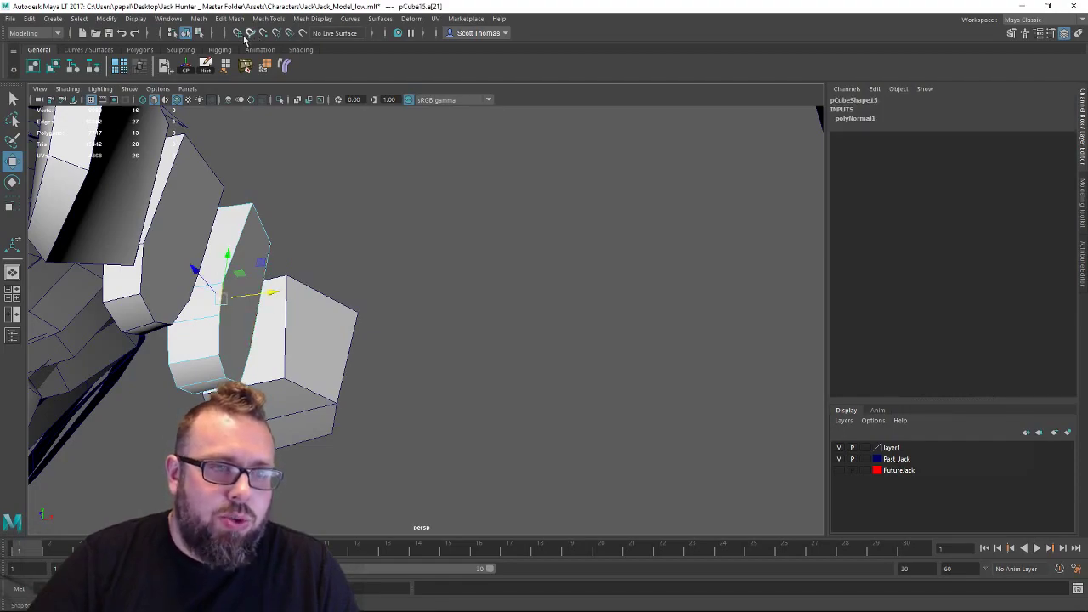
left_click(244, 67)
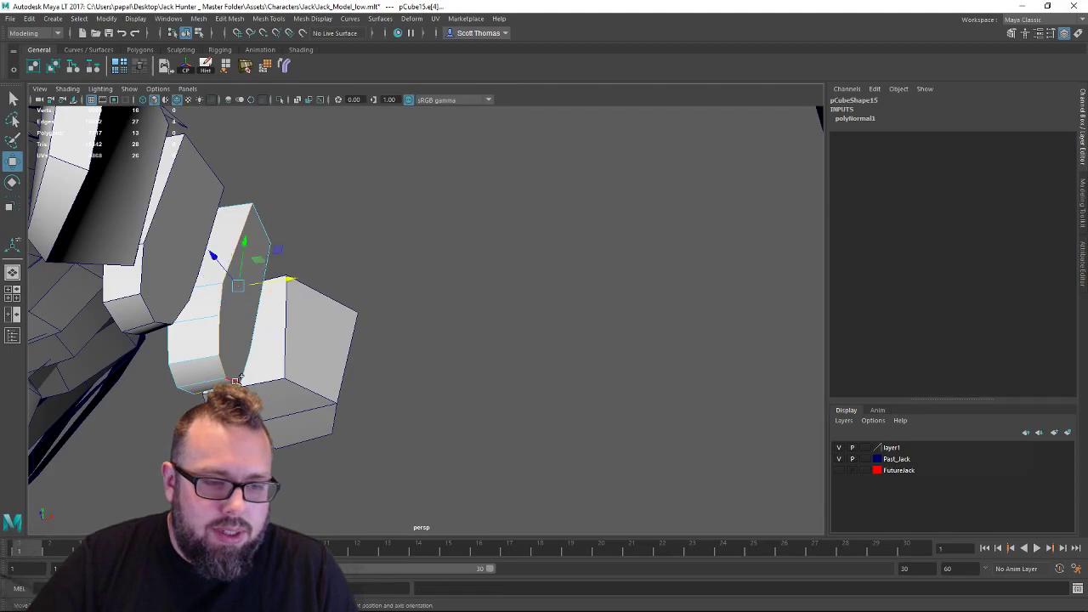
left_click_drag(239, 379, 243, 367, "alt")
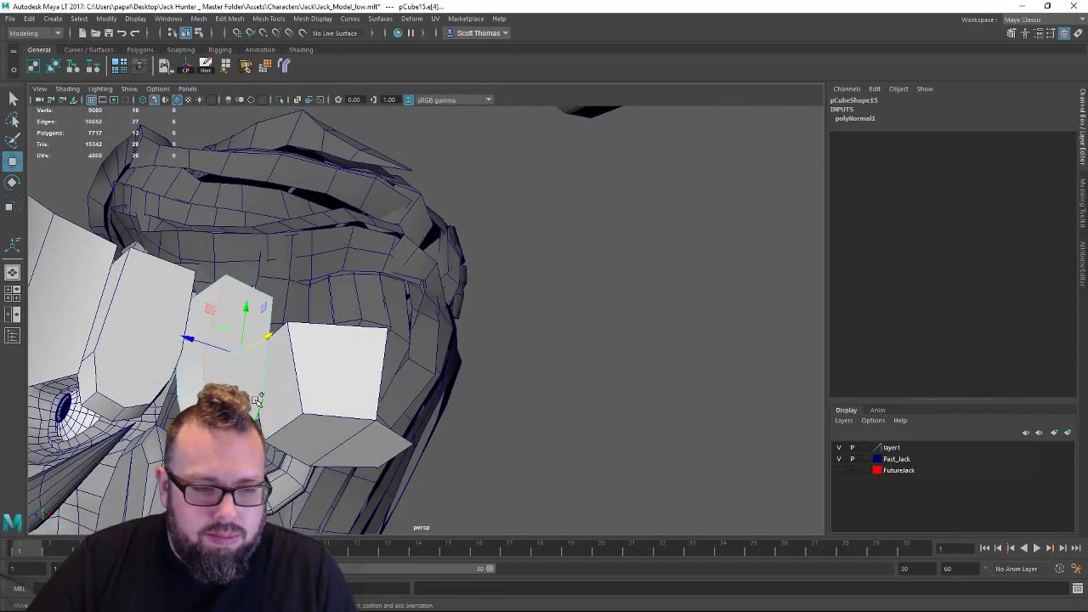
right_click_drag(549, 248, 583, 250, "shift")
left_click_drag(502, 279, 526, 275, "alt")
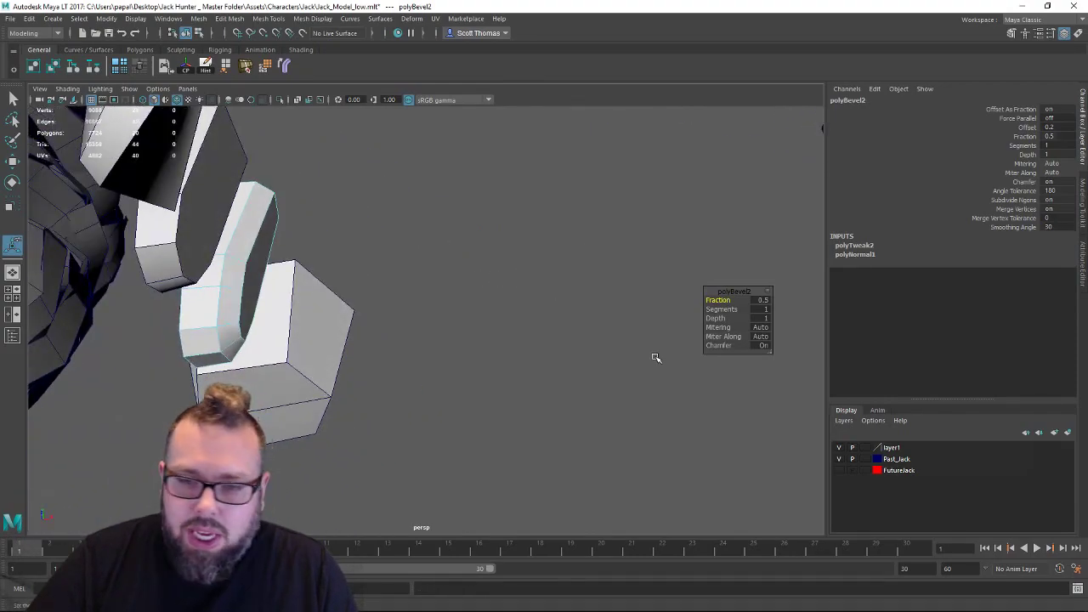
left_click_drag(434, 318, 389, 332, "alt")
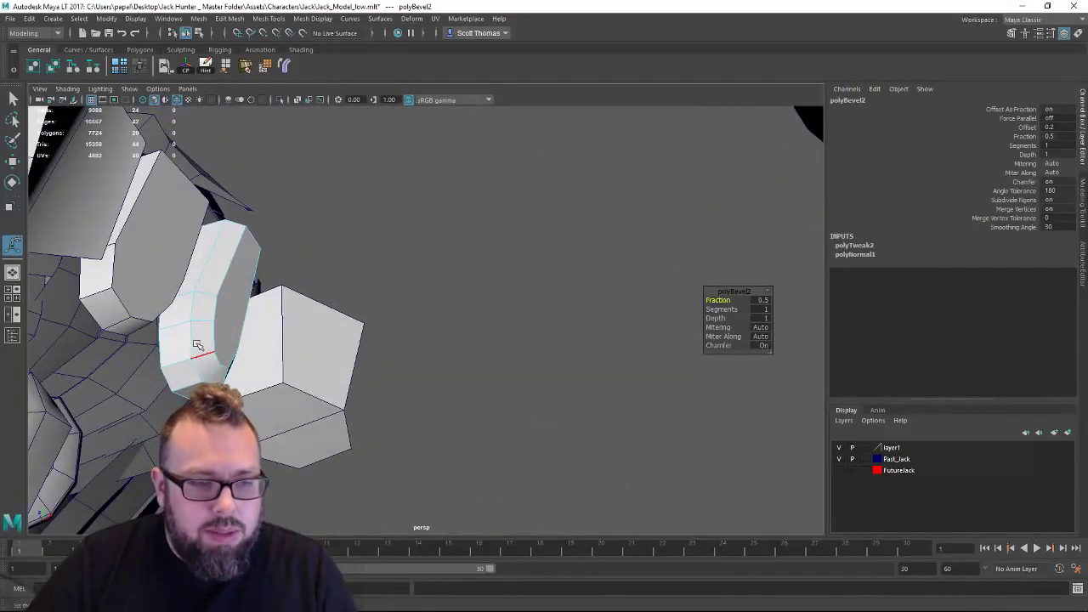
key("q")
left_click(569, 260)
Examine the molar's corner vertices and its fit against the neighbouring teeth from several angles, and return to object mode.
right_click_drag(622, 340, 535, 337, "alt")
left_click_drag(535, 337, 275, 358, "alt")
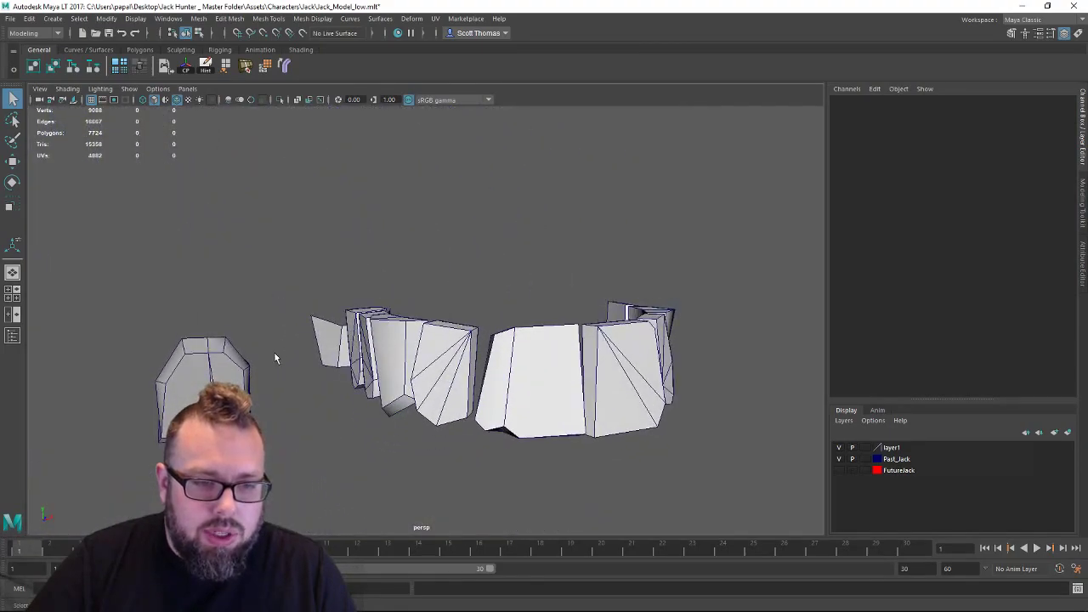
right_click_drag(322, 331, 268, 286)
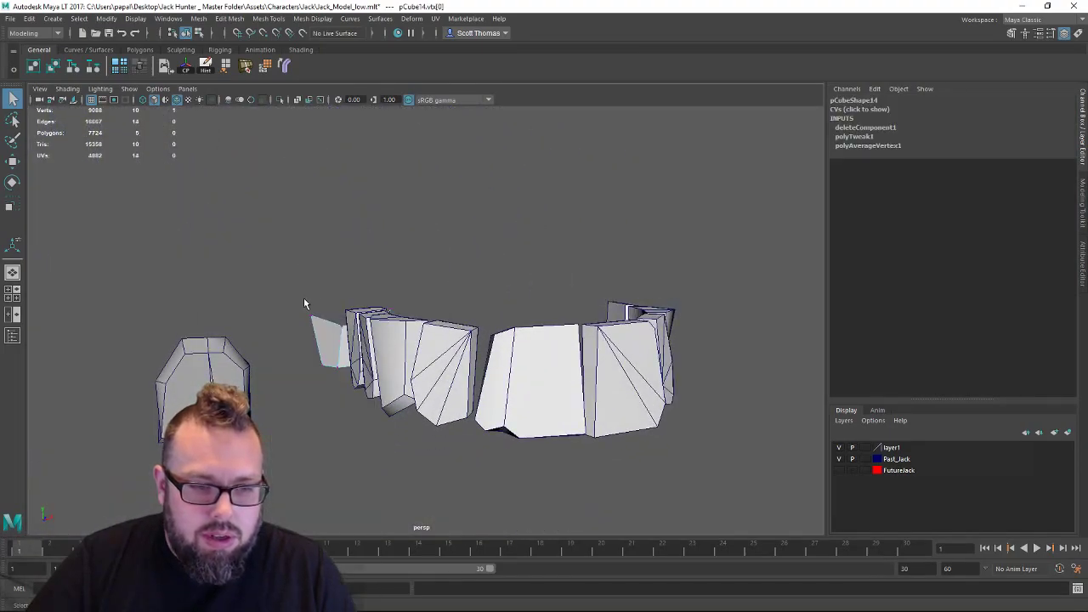
left_click_drag(316, 337, 452, 372, "alt")
key("w")
right_click_drag(452, 372, 365, 360, "alt")
left_click_drag(365, 359, 389, 280, "alt")
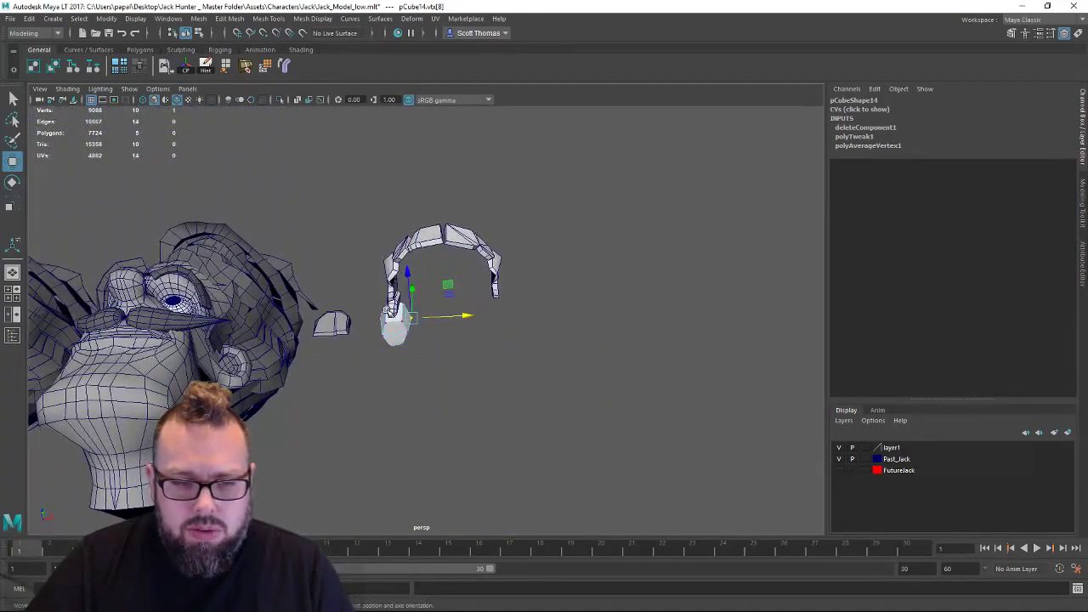
right_click_drag(388, 280, 615, 490, "alt")
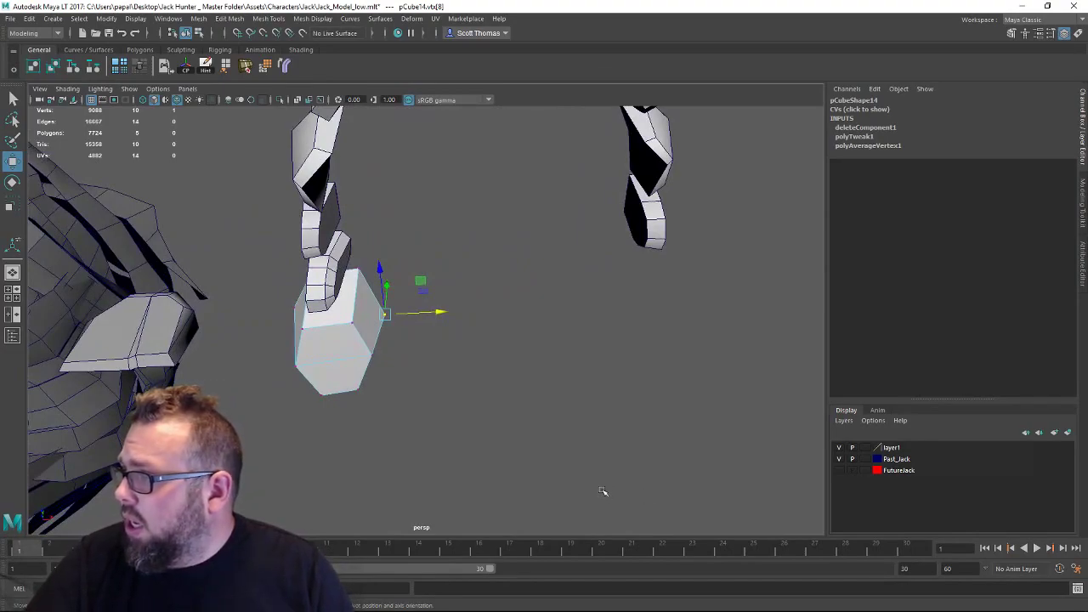
left_click_drag(508, 458, 362, 247, "alt")
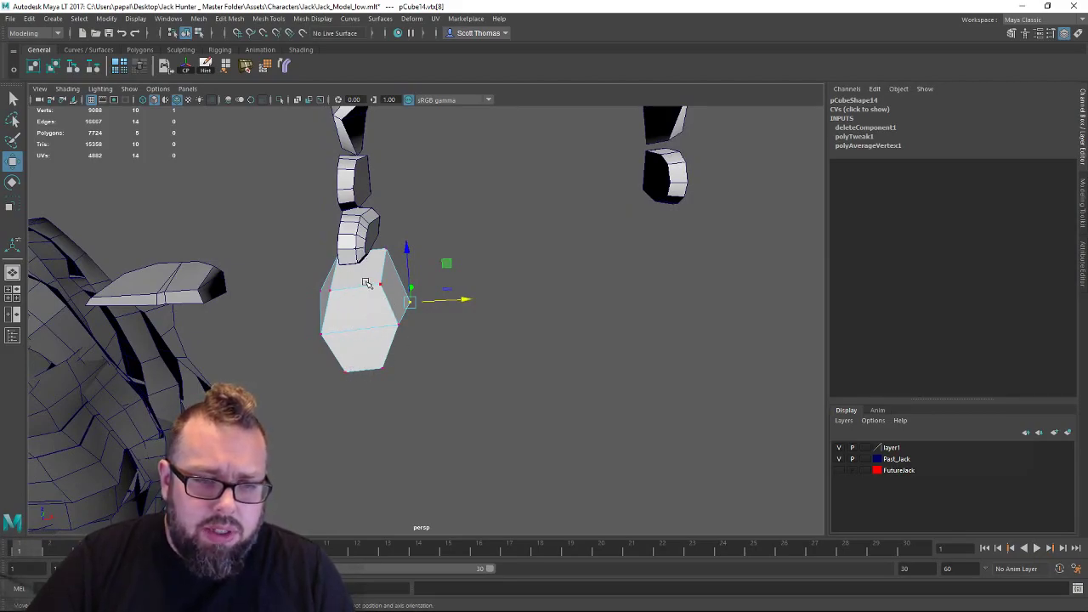
right_click_drag(366, 282, 410, 259)
left_click(554, 291)
right_click_drag(554, 291, 447, 308, "alt")
left_click_drag(447, 308, 465, 356, "alt")
Scale the molar down uniformly to 2.734.
left_click(325, 334)
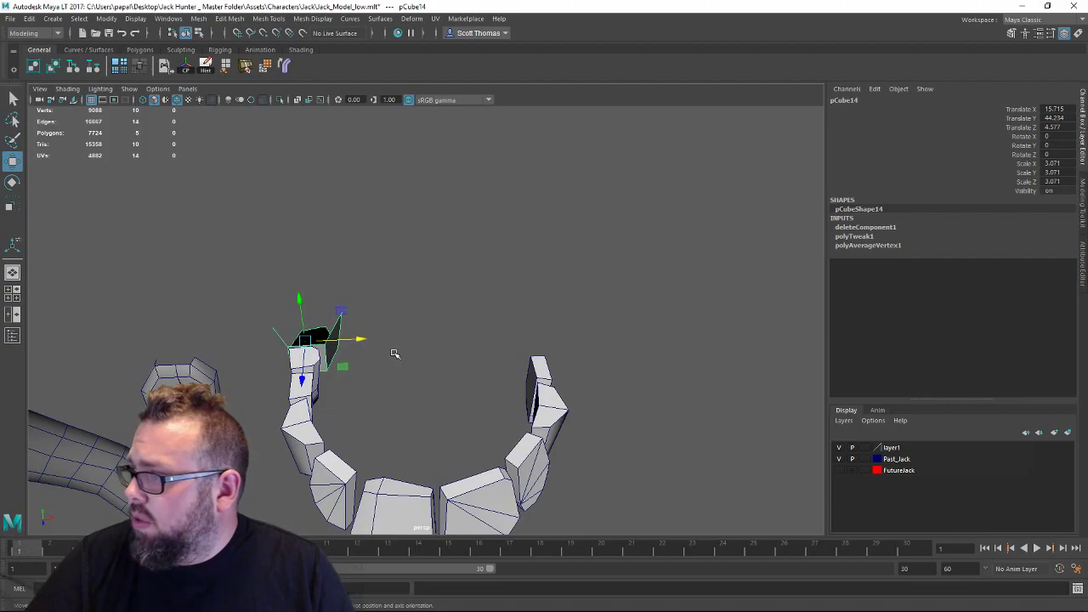
left_click_drag(394, 353, 497, 351, "alt")
key("r")
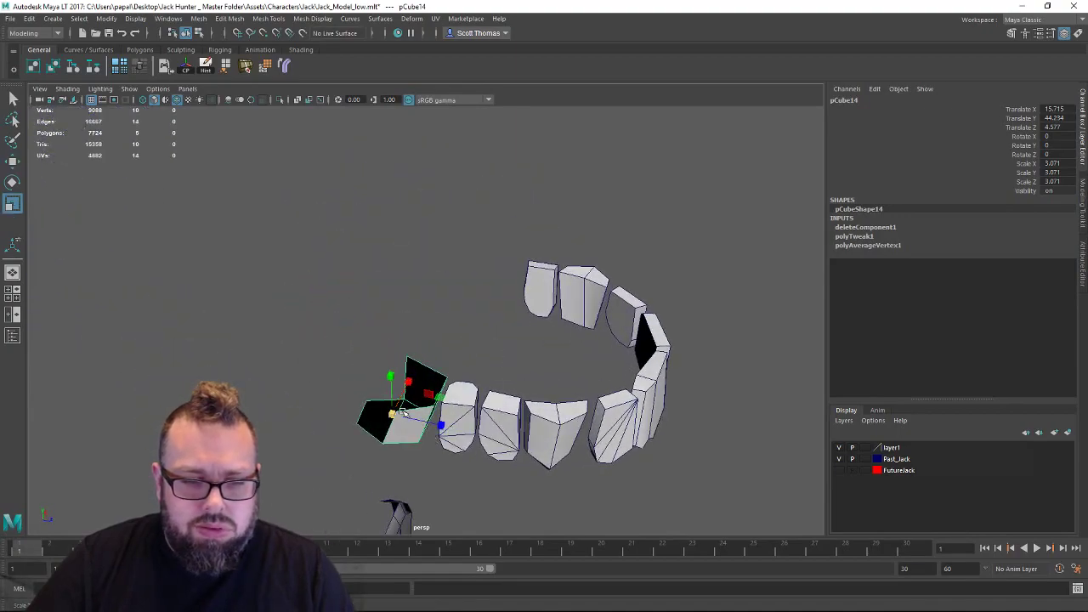
left_click_drag(393, 414, 358, 348)
Duplicate the molar and place the copy directly behind it at Translate Z 3.798.
key("w")
key("ctrl+d")
left_click_drag(437, 403, 340, 360, "alt")
left_click_drag(315, 316, 308, 325)
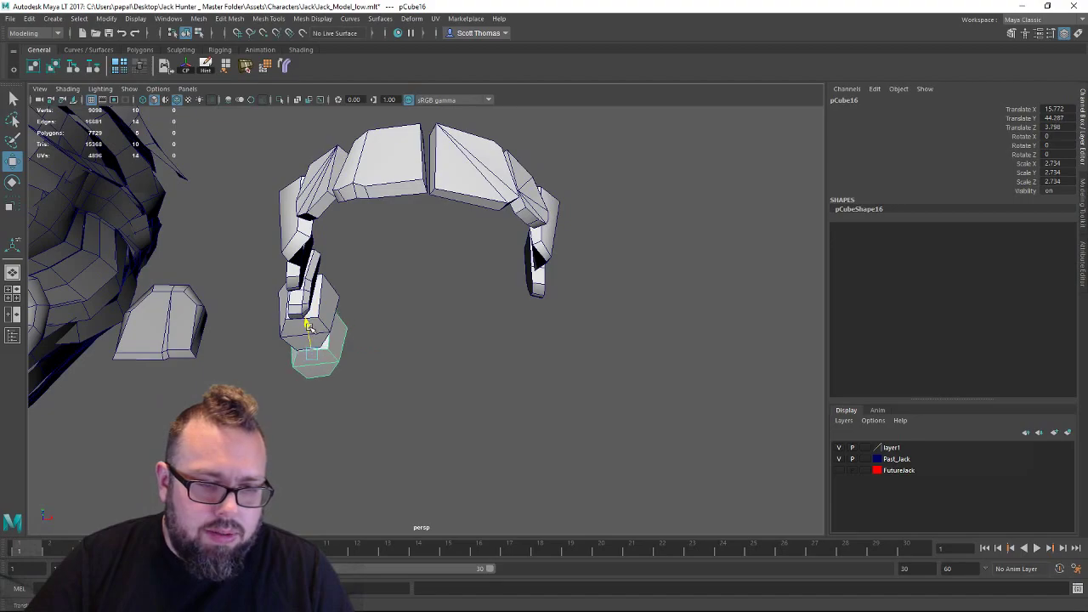
left_click(418, 337)
Rotate the duplicated molar to -7.347 degrees around Y so it follows the dental arch.
left_click_drag(417, 336, 429, 357, "alt")
left_click(316, 370)
key("e")
left_click_drag(330, 326, 389, 357)
left_click(395, 341)
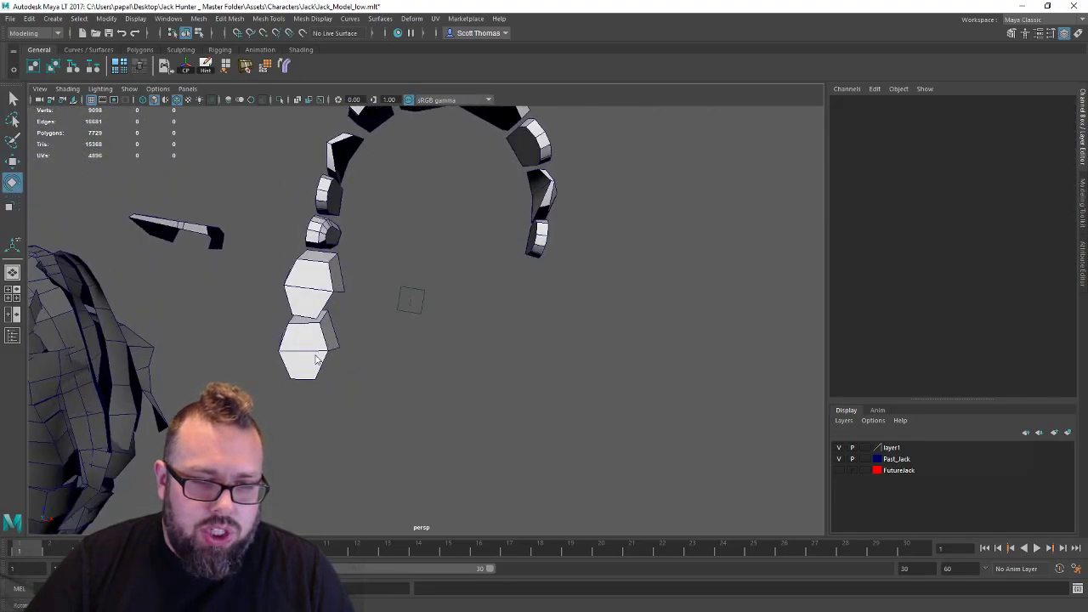
Move the two rearmost vertices of the duplicated molar slightly forward and rotate them, and return to object mode.
right_click_drag(314, 288, 240, 289)
left_click_drag(257, 401, 257, 401)
key("w")
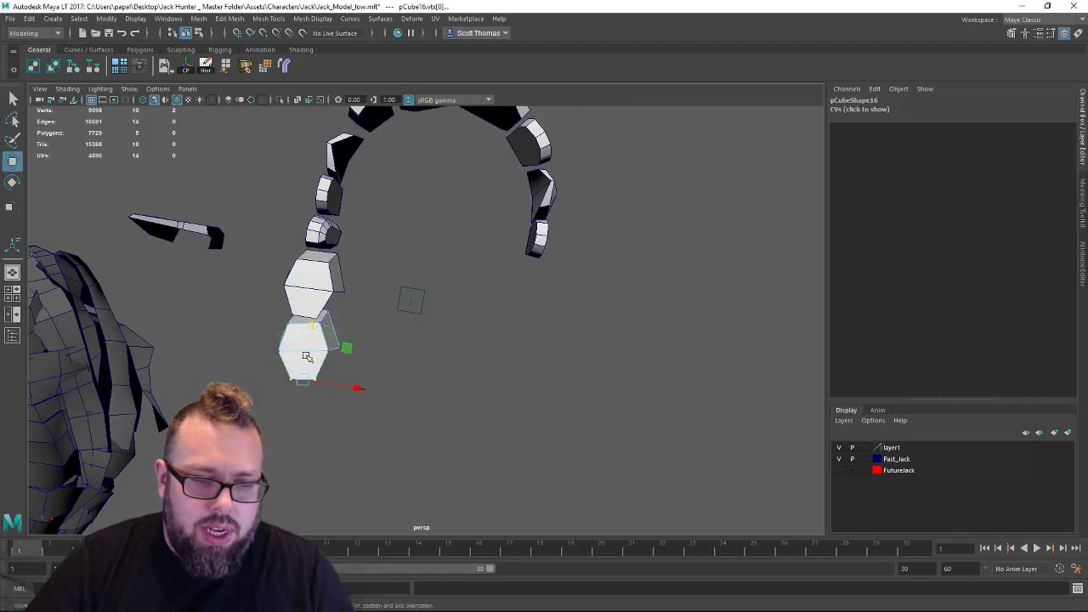
key("e")
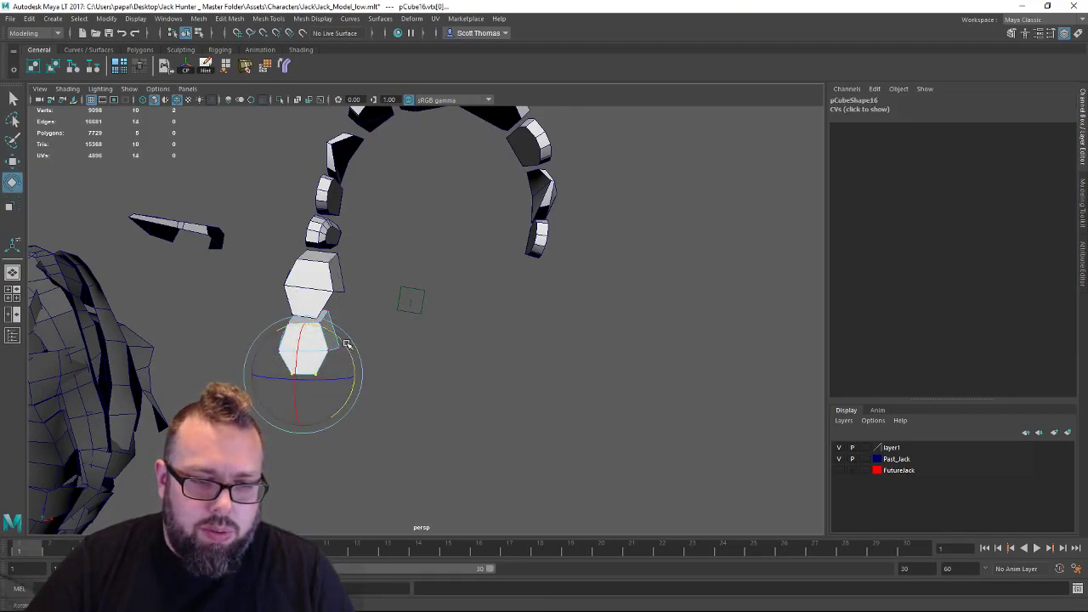
left_click_drag(339, 338, 344, 347)
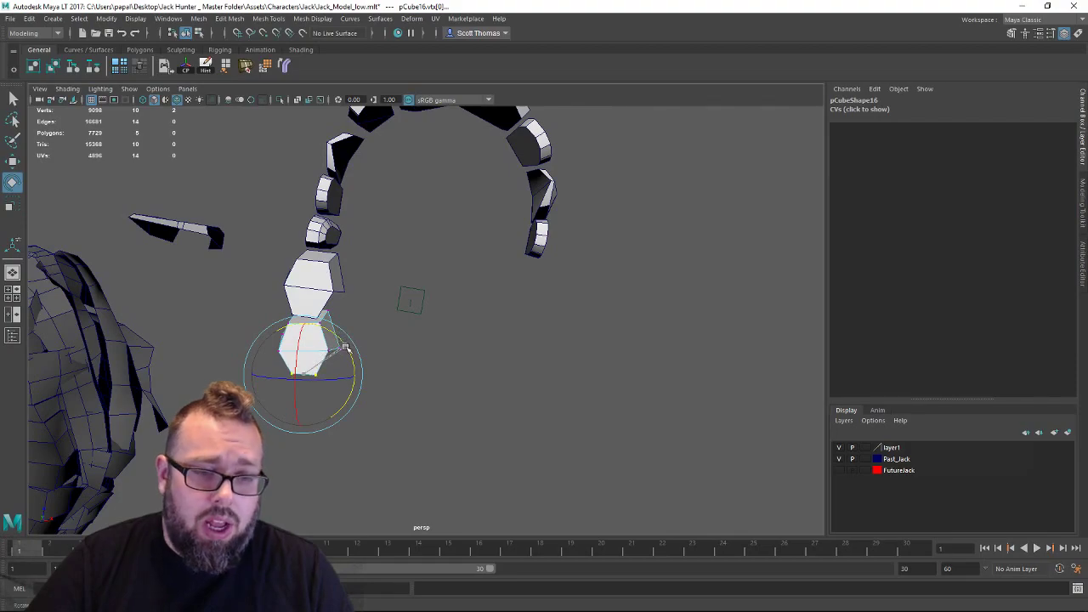
key("w")
left_click(463, 369)
left_click_drag(463, 369, 442, 413, "alt")
right_click_drag(335, 287, 386, 273)
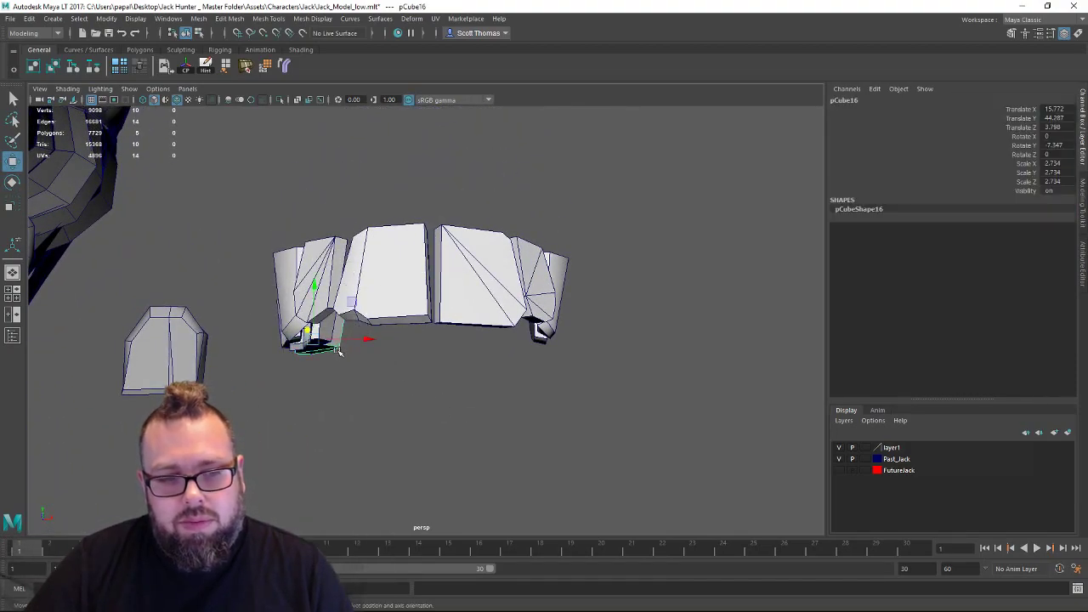
Adjust the front molar's height to Translate Y 44.178 and delete the spare tooth standing beside the arch.
left_click(316, 294)
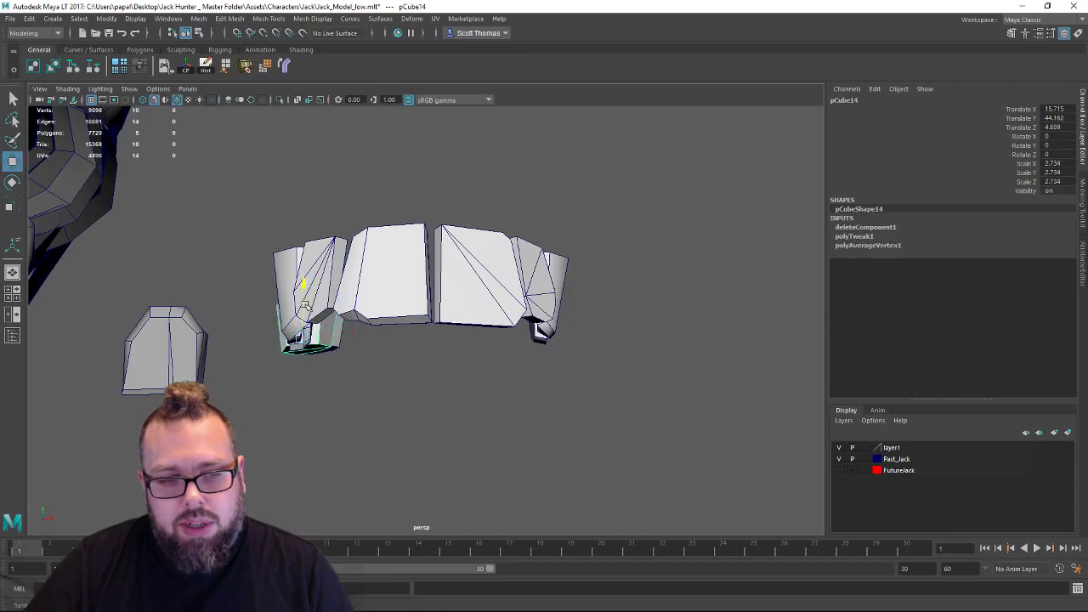
left_click_drag(303, 305, 331, 372, "alt")
right_click(207, 336)
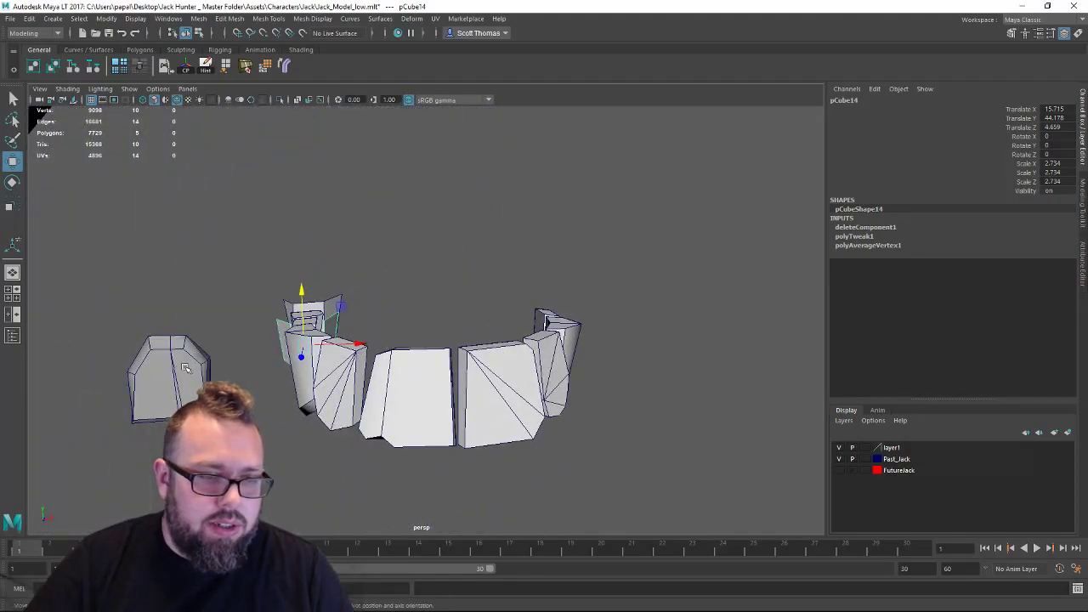
left_click(208, 399)
key("Delete")
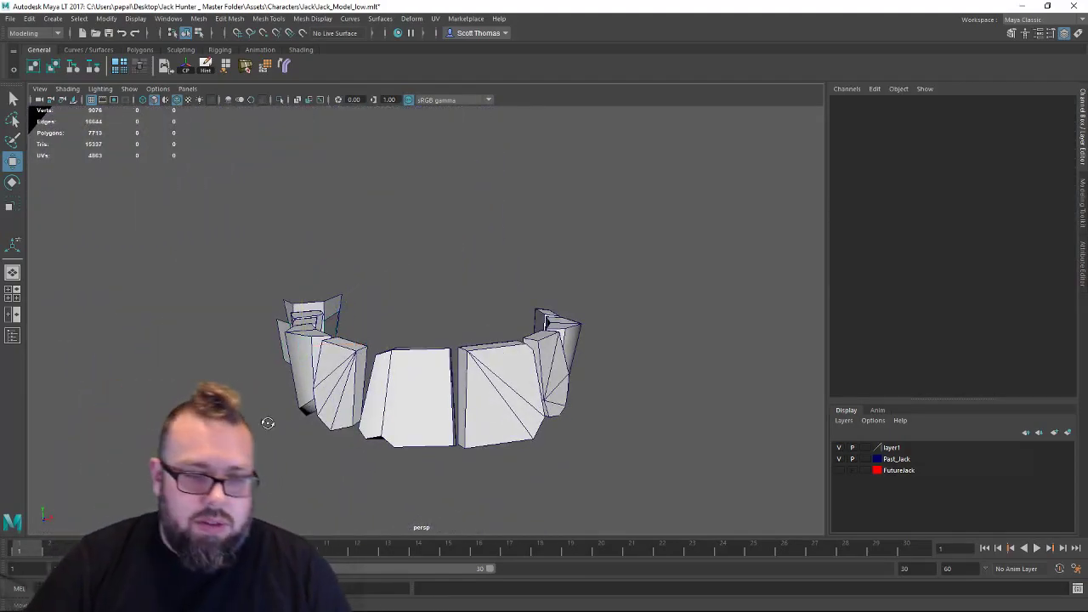
Save the scene and inspect the two rear molars from above and from the side.
left_click_drag(267, 417, 358, 347, "alt")
right_click(388, 289)
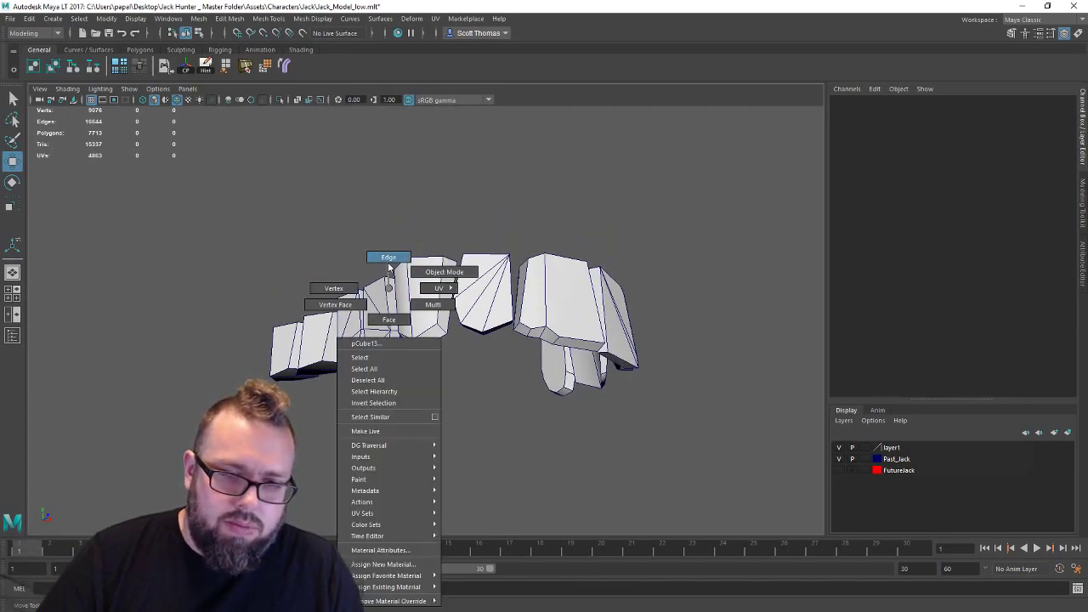
left_click_drag(389, 289, 340, 308, "alt")
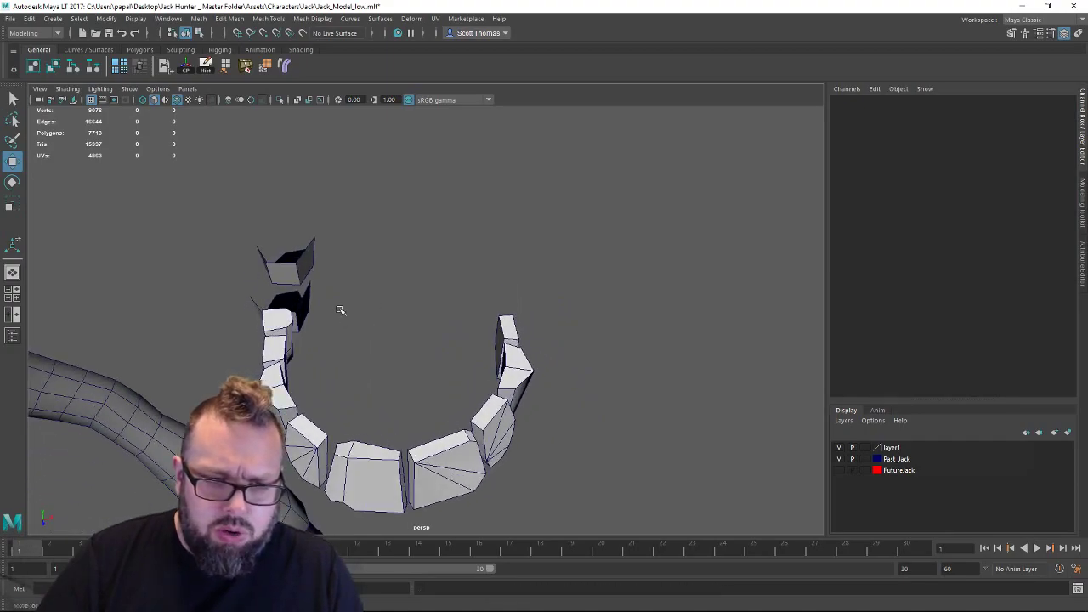
left_click(300, 262)
left_click(302, 312, "shift")
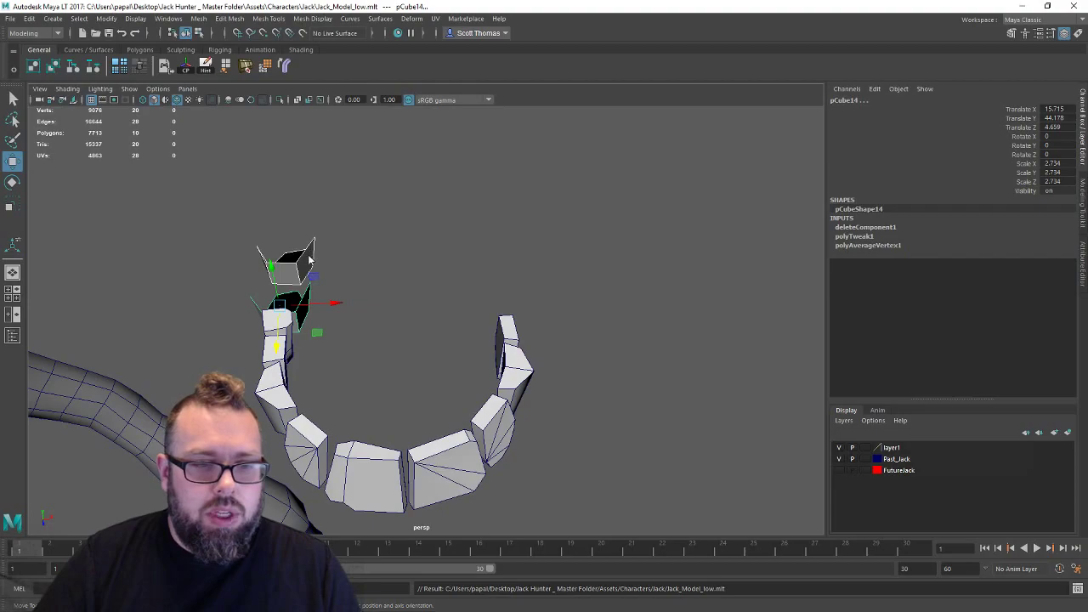
right_click_drag(310, 256, 391, 595)
left_click(397, 418)
left_click_drag(397, 419, 374, 330, "alt")
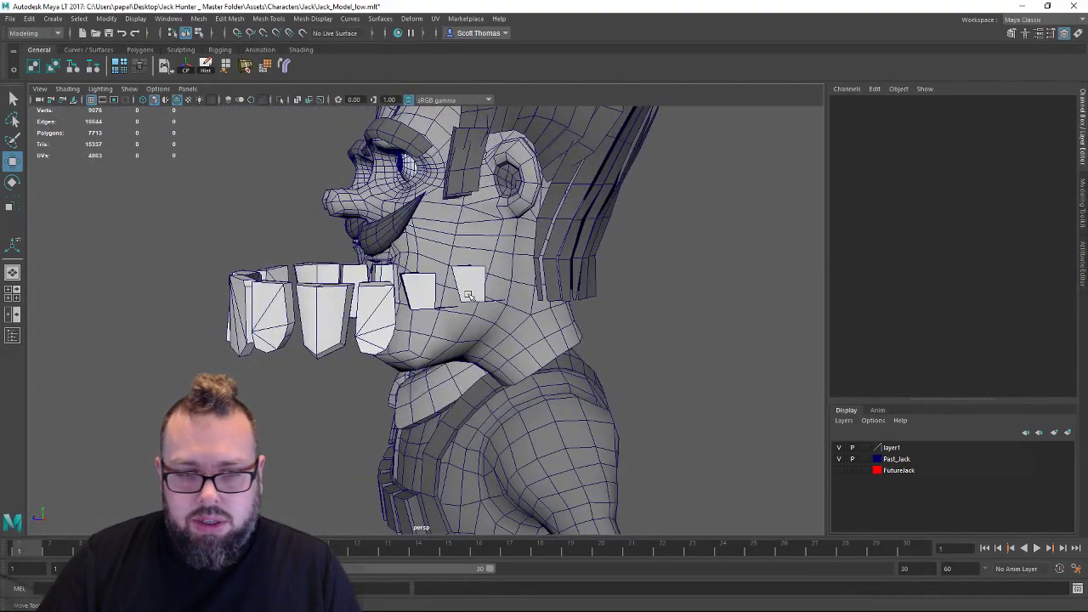
Scale the rearmost narrow tooth slightly shorter along its height to sit closer to the molars' size.
left_click_drag(432, 289, 412, 306, "alt")
left_click(410, 305)
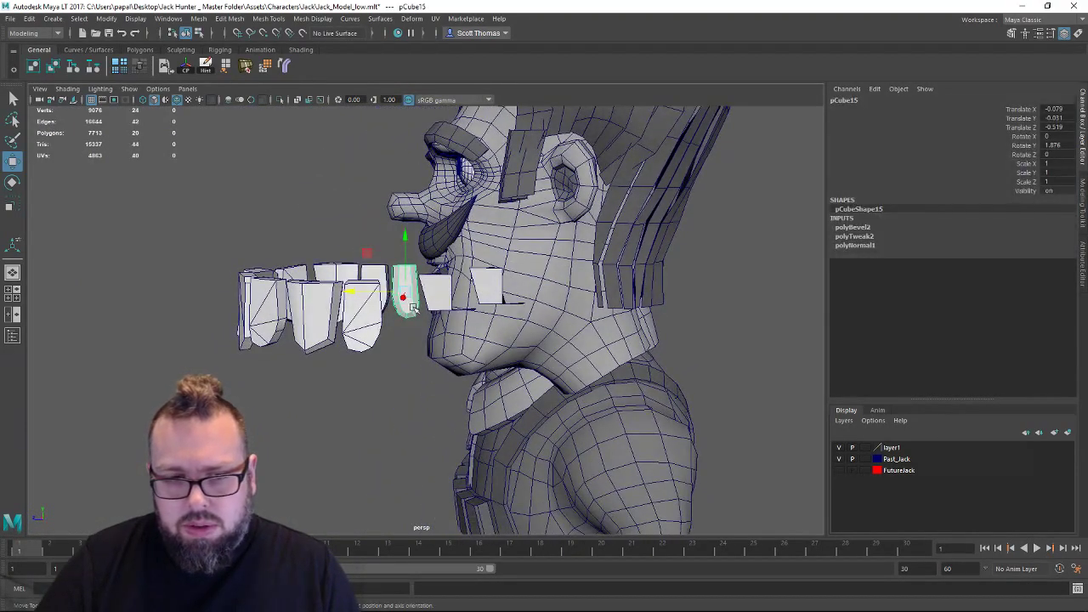
key("r")
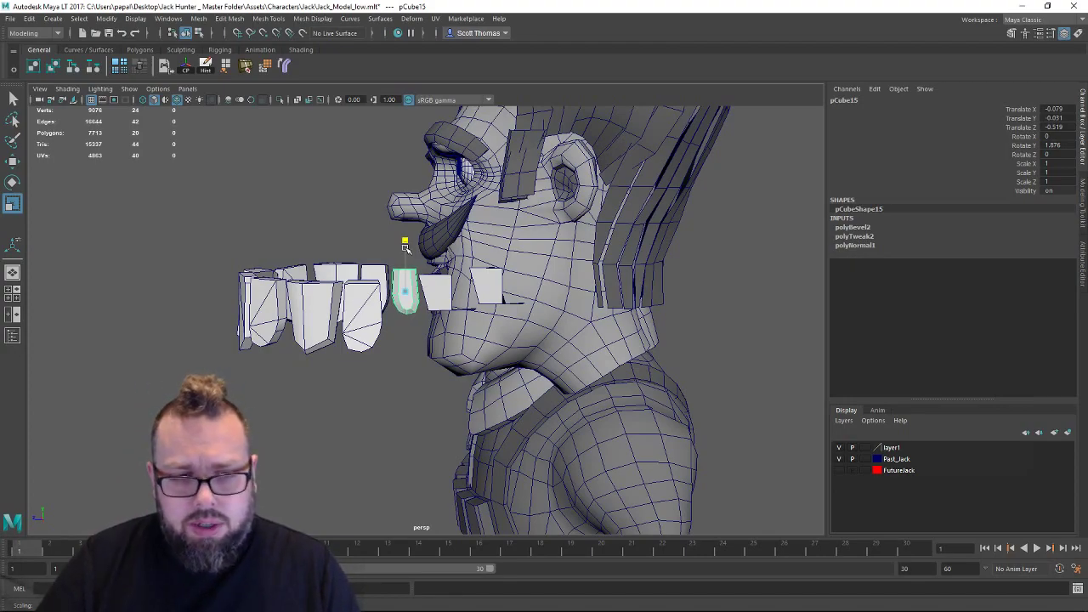
left_click_drag(406, 246, 361, 339, "alt")
Duplicate the rearmost narrow tooth together with the two molars behind it.
left_click(449, 211)
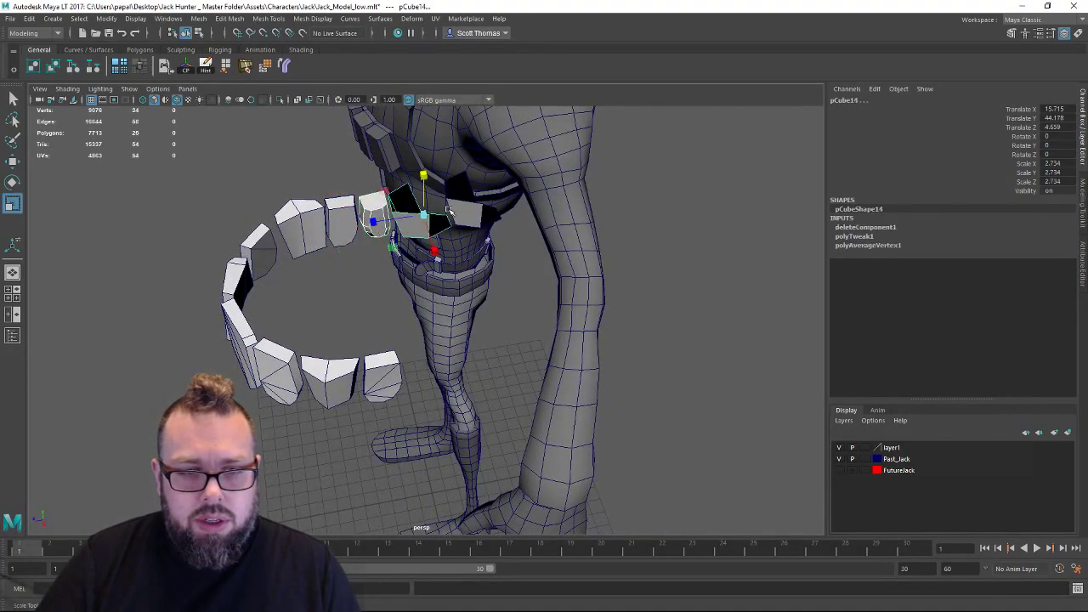
left_click(465, 212)
left_click_drag(417, 312, 511, 304, "alt")
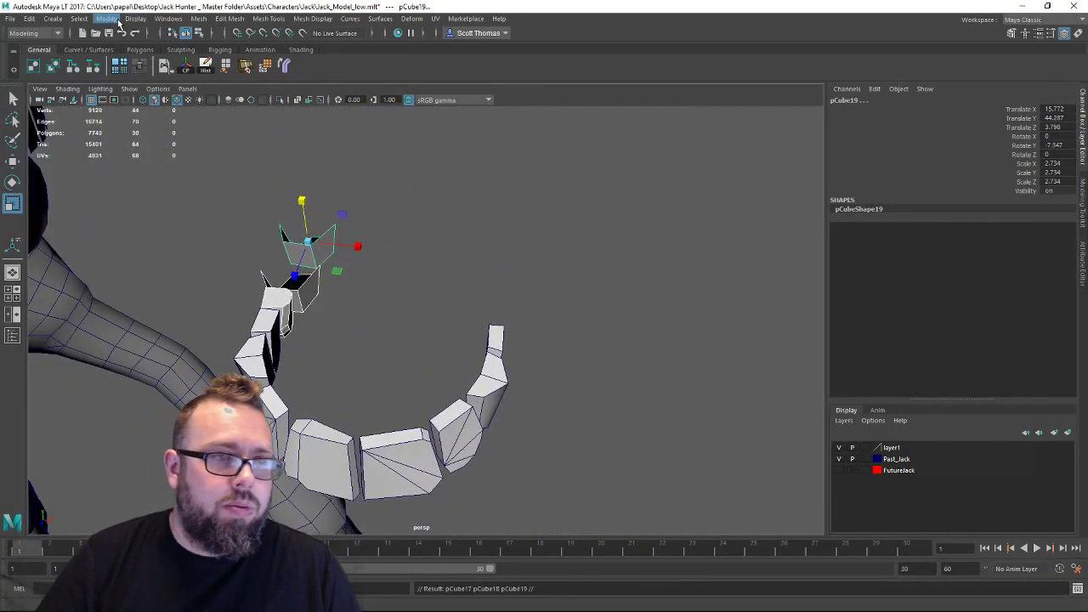
Try a Bend deformer on the three duplicated teeth and undo it.
left_click(285, 66)
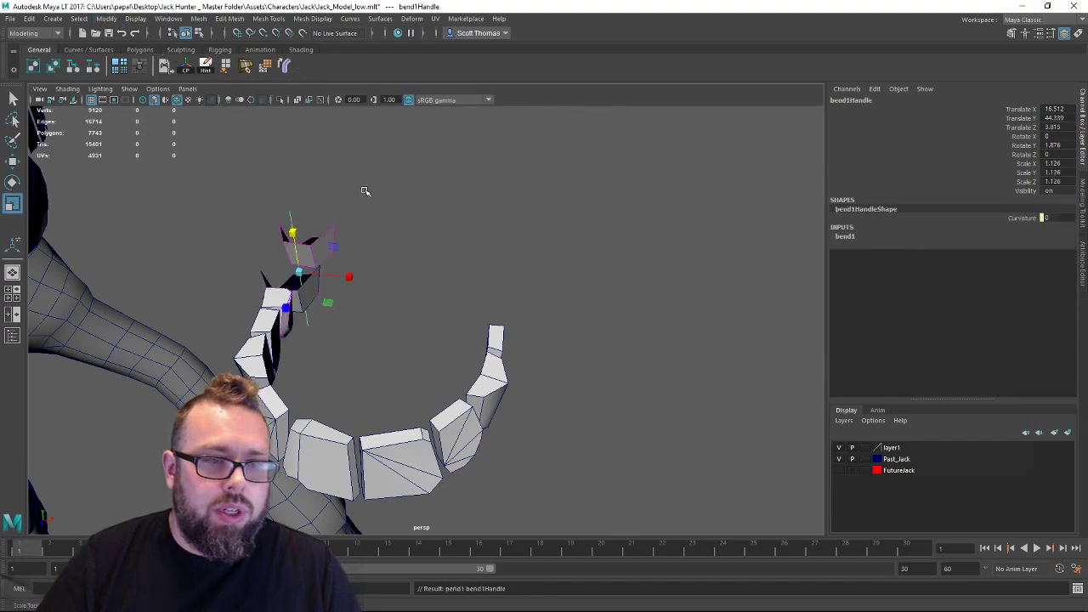
key("ctrl+z")
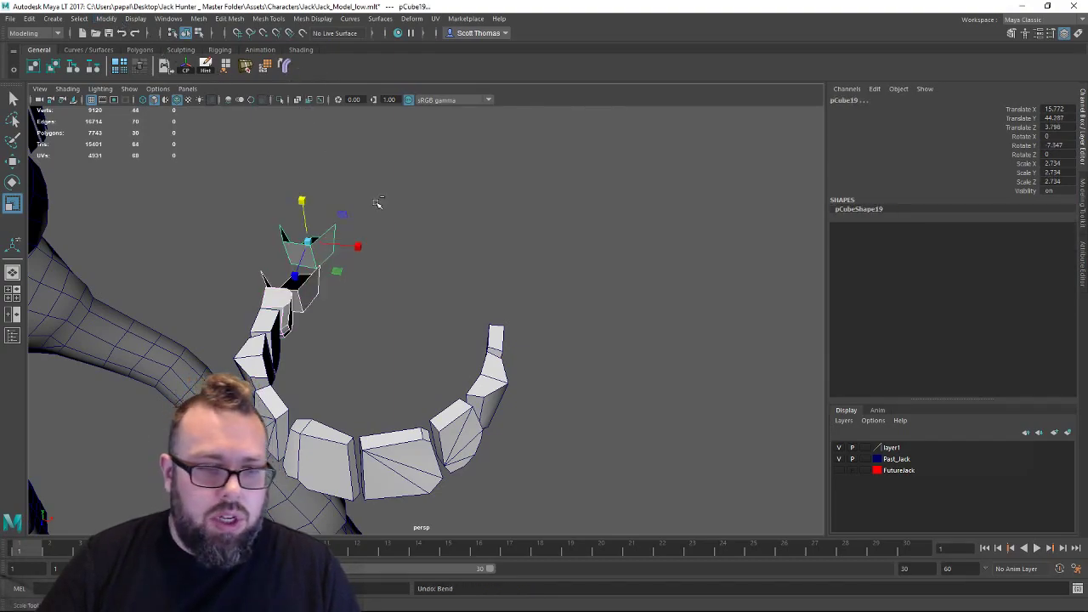
Freeze the transformations of the three duplicated teeth and add a Freeze Transformations shortcut to the shelf.
left_click(105, 19)
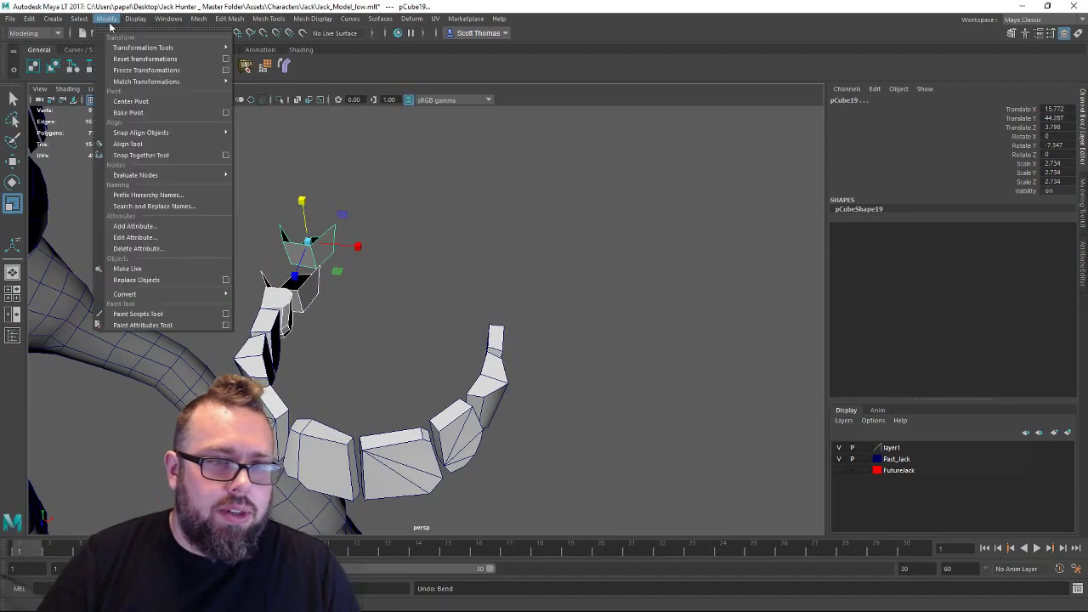
left_click(110, 24)
left_click(107, 18)
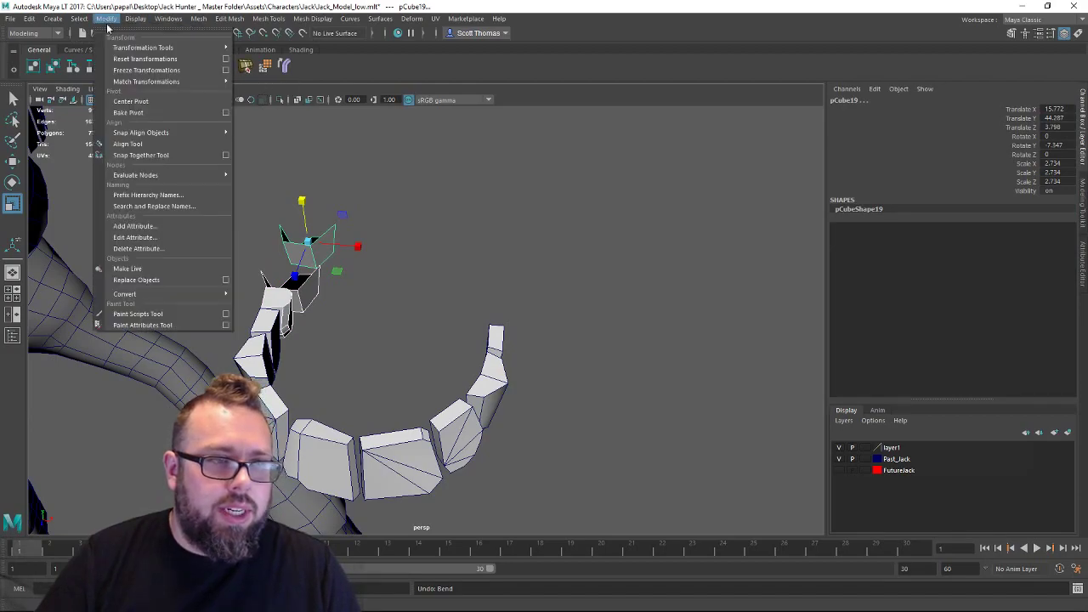
left_click(141, 78)
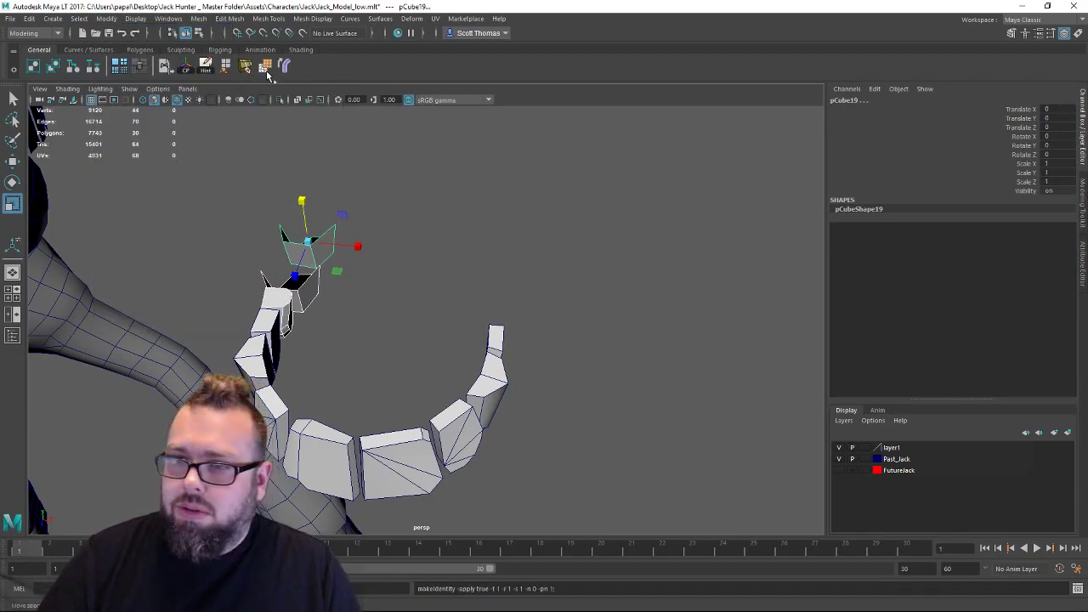
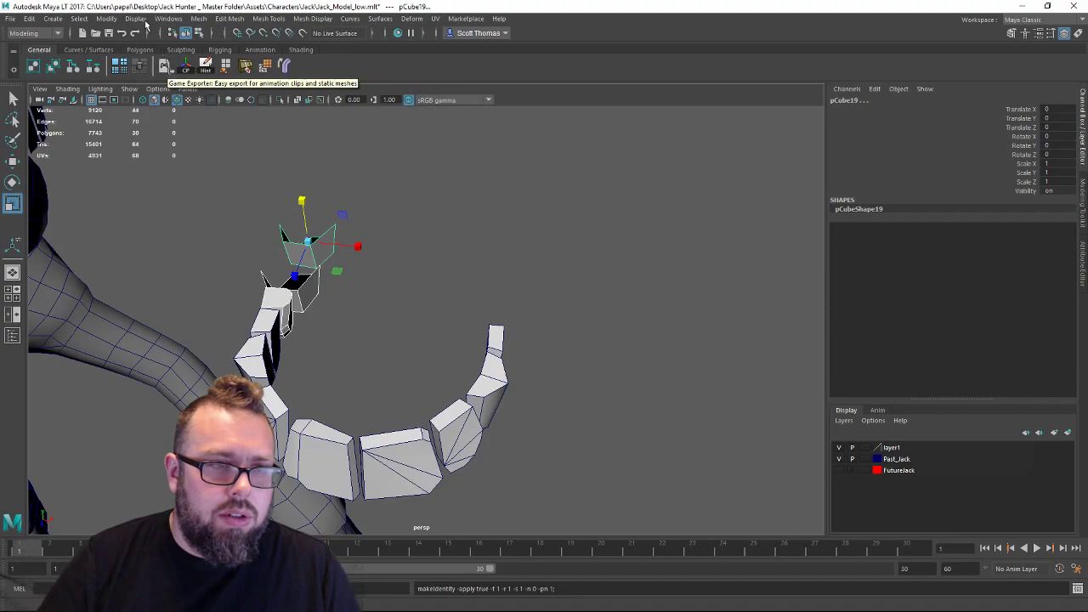
left_click(107, 18)
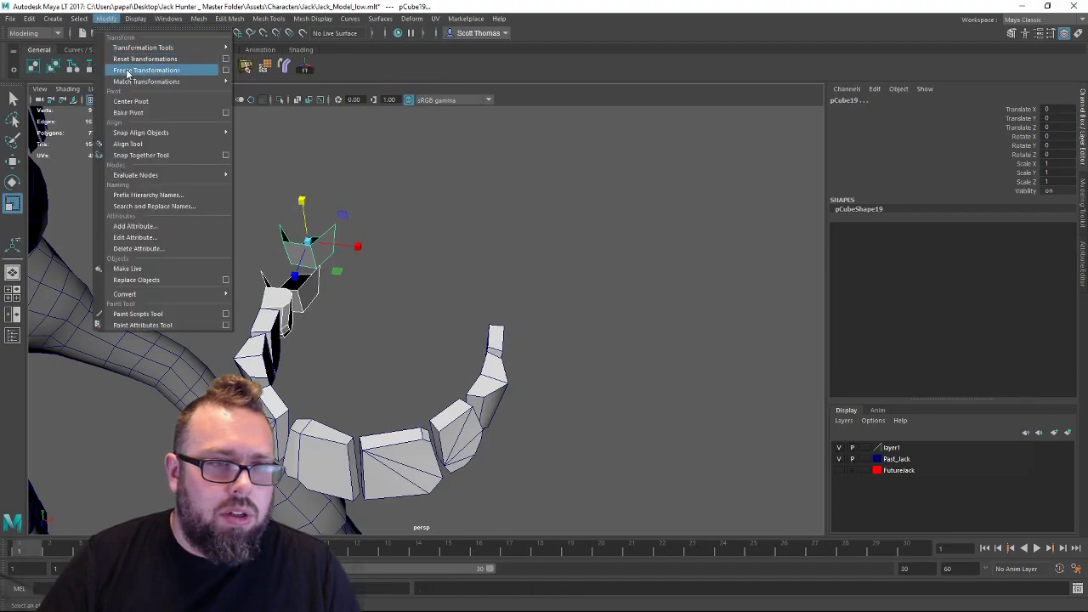
left_click(304, 67)
Delete the narrow tooth at the rear end of the arch on the side without molars.
left_click_drag(382, 247, 490, 219, "alt")
left_click(432, 253)
left_click_drag(432, 252, 277, 286, "alt")
left_click(277, 286)
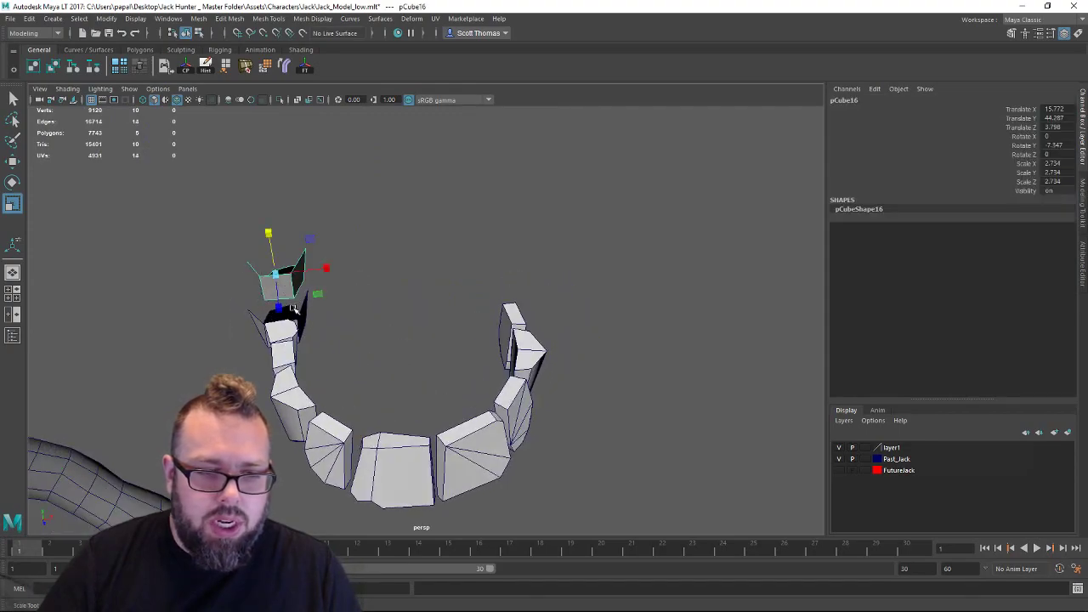
left_click(303, 310, "shift")
left_click_drag(411, 291, 441, 316, "alt")
left_click(298, 332)
left_click(500, 370)
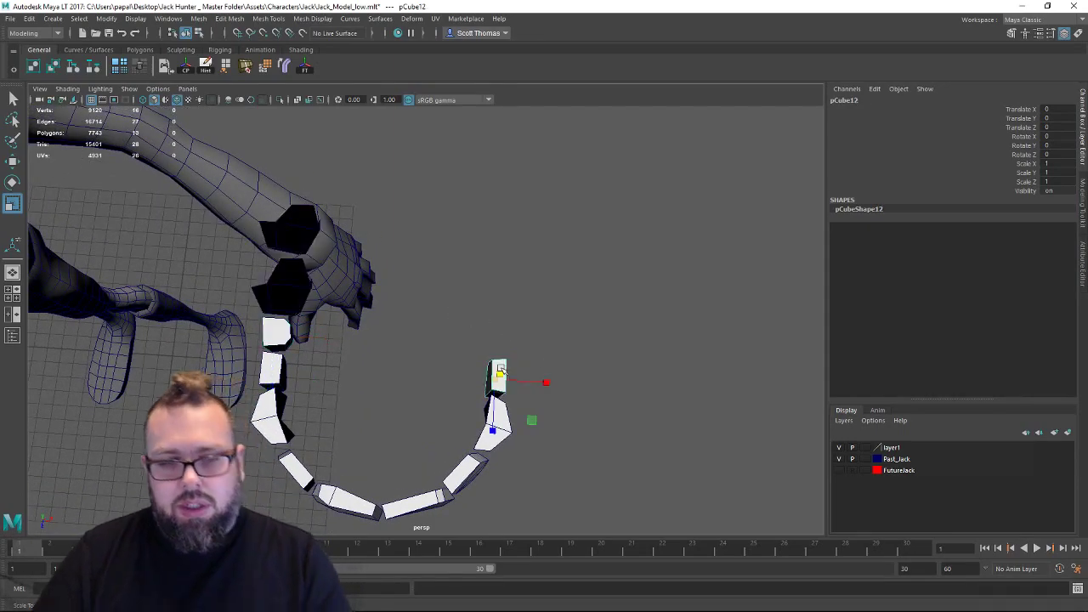
key("Delete")
Select the two duplicated molars and the two narrow teeth in front of them, freeze their transformations and save the scene.
left_click(293, 233)
left_click(300, 279, "shift")
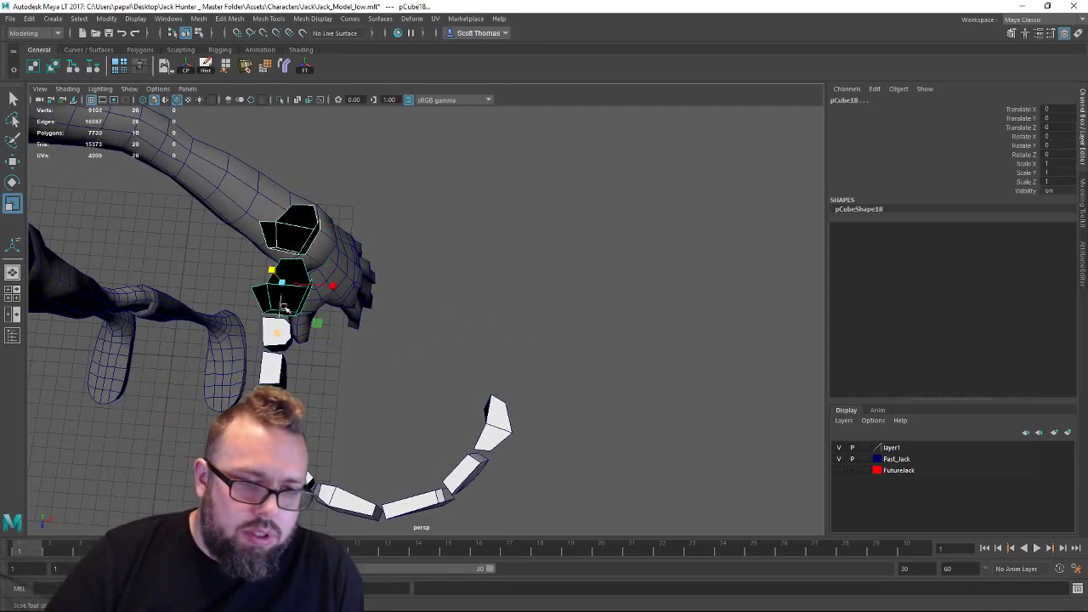
left_click(284, 338, "shift")
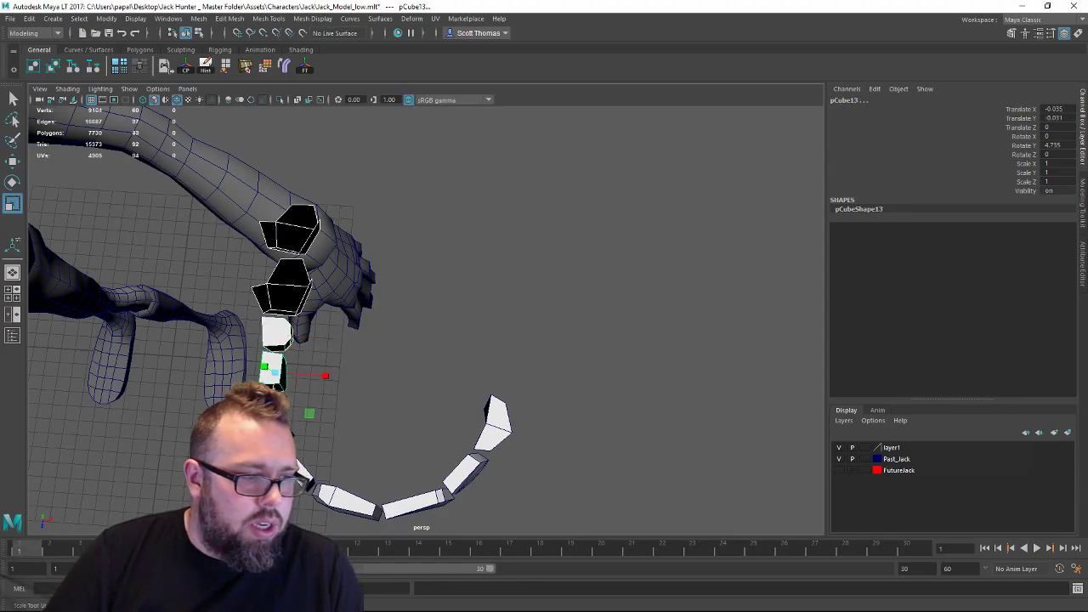
left_click(307, 69)
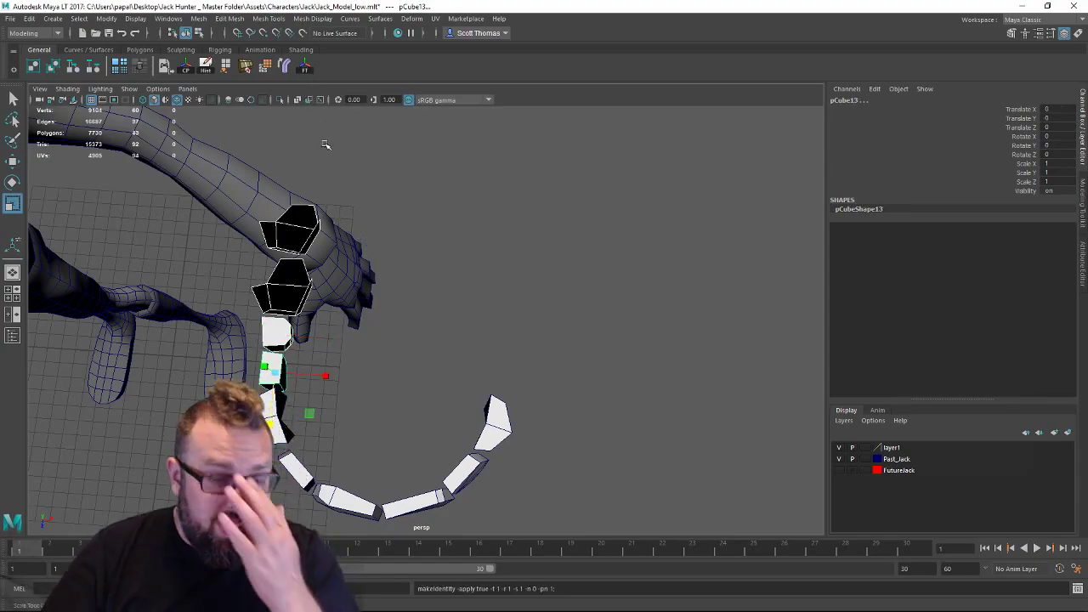
key("ctrl+s")
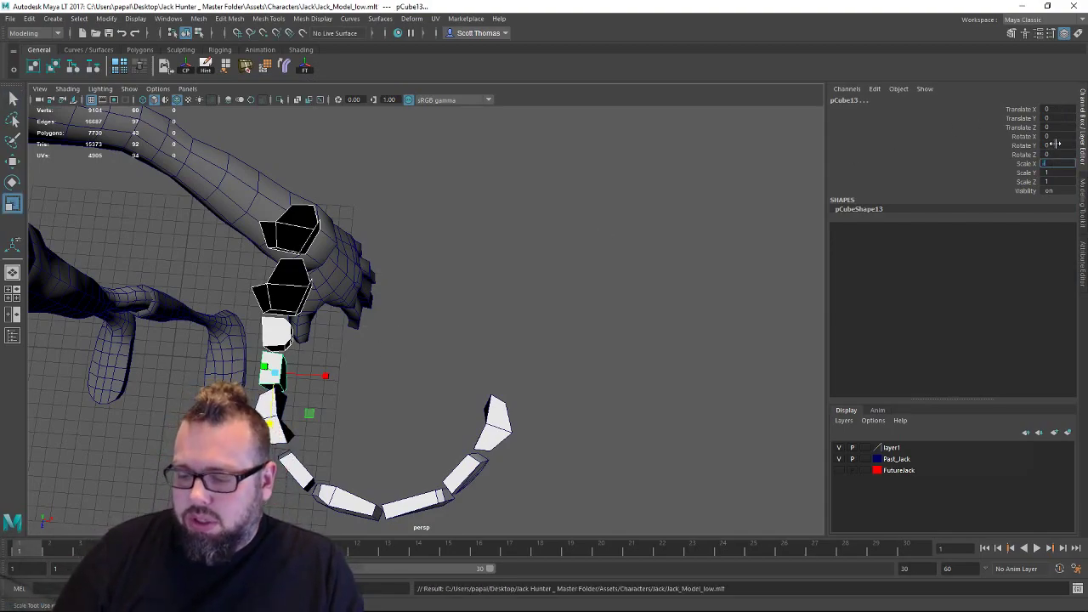
Mirror the four selected teeth with Scale X -1 and move them across to the empty side of the arch.
type("-1")
key("Return")
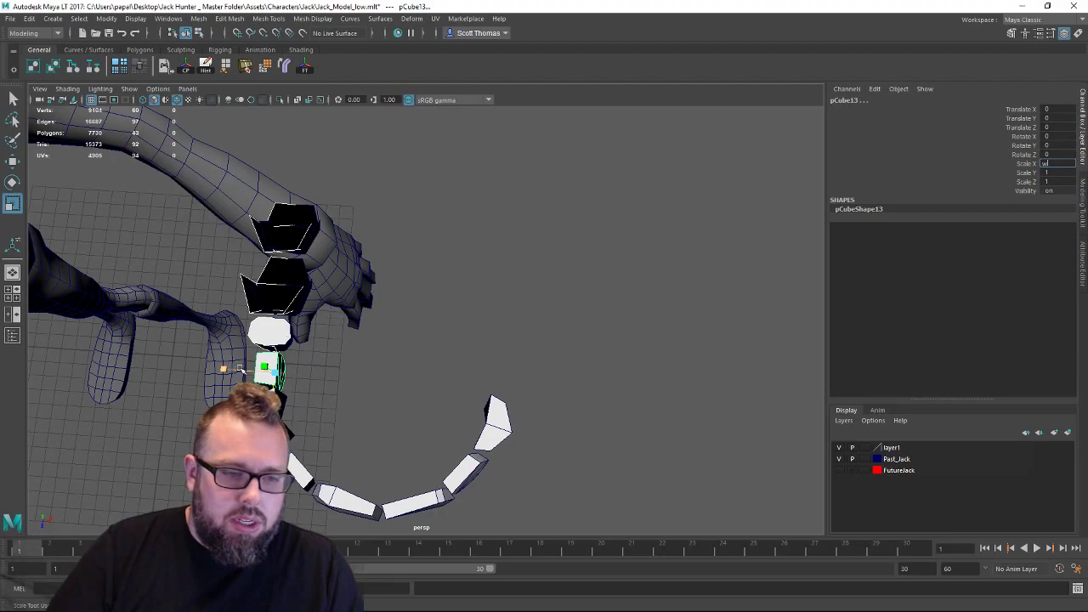
key("w")
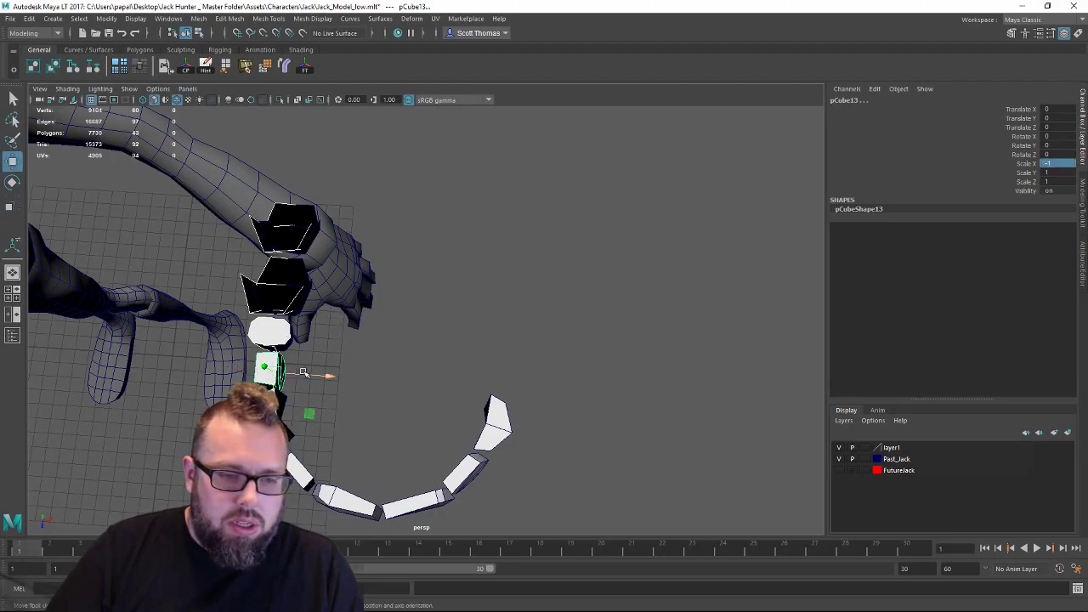
left_click_drag(303, 375, 348, 382)
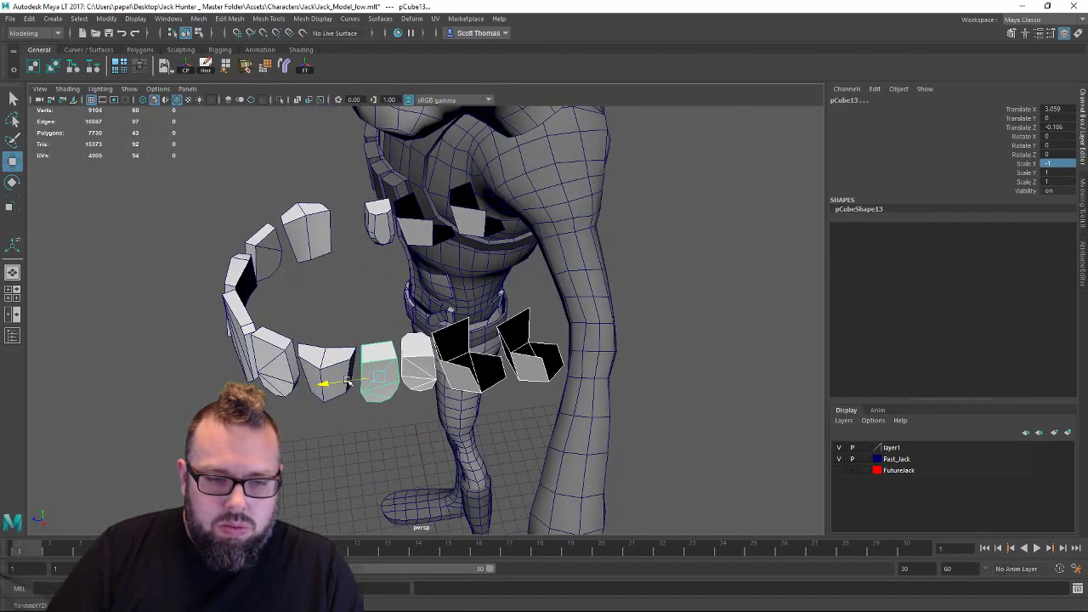
Duplicate the front narrow tooth of the mirrored group, set its Scale X to 1 and reset its transformations to fill the opposite gap.
left_click(329, 311)
left_click(378, 358)
key("ctrl+z")
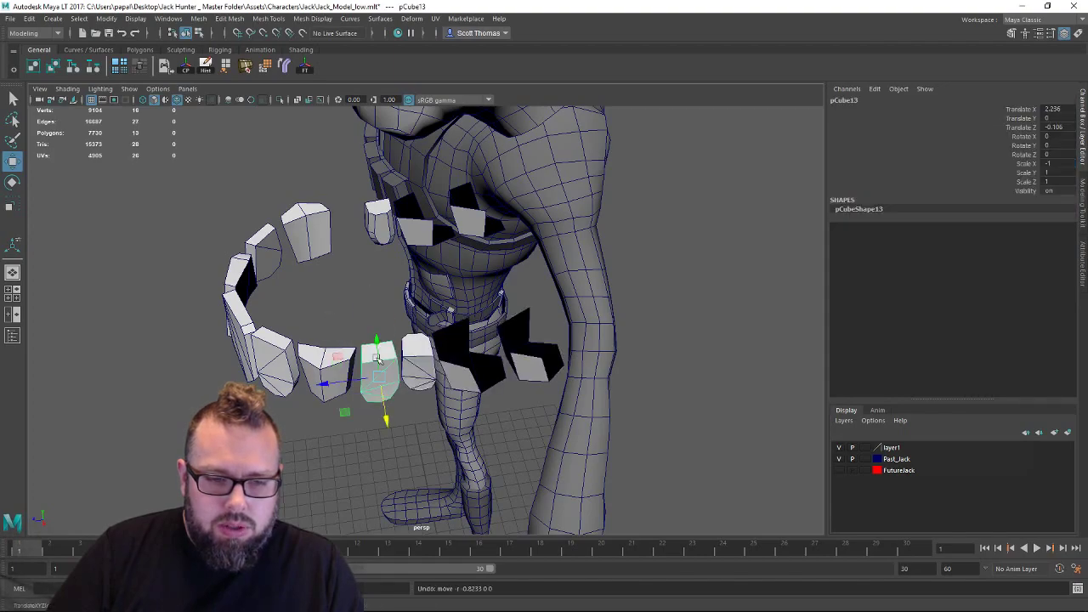
left_click_drag(398, 360, 648, 330, "alt")
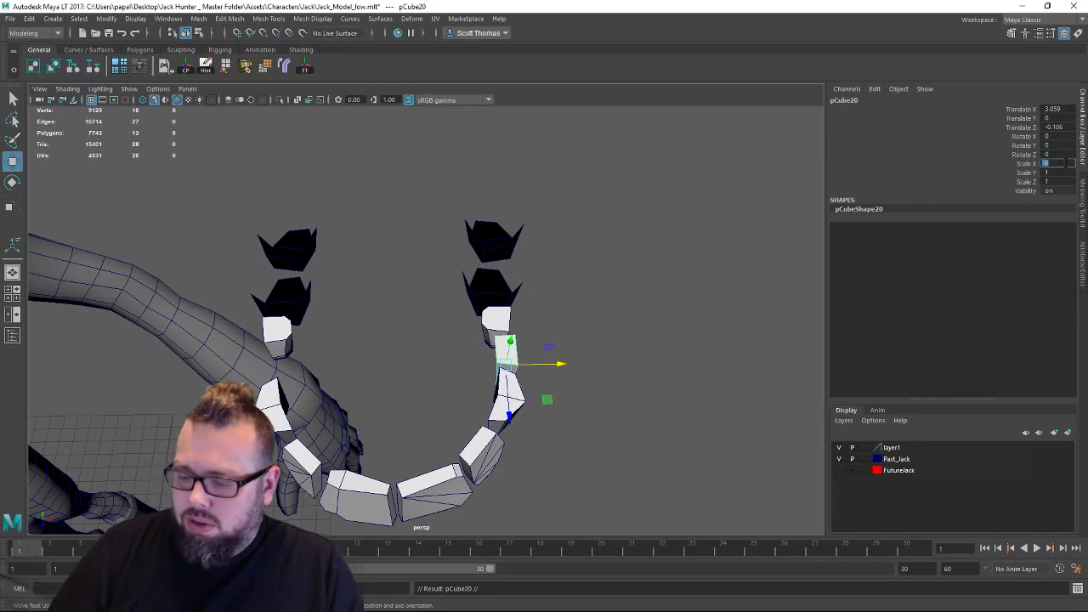
key("Return")
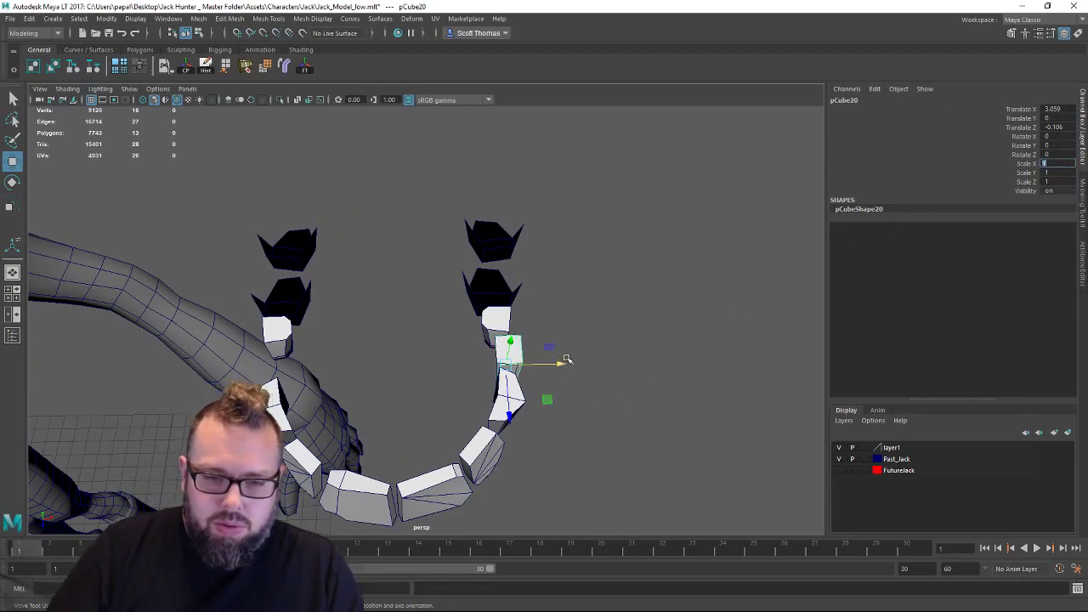
left_click_drag(555, 364, 383, 368)
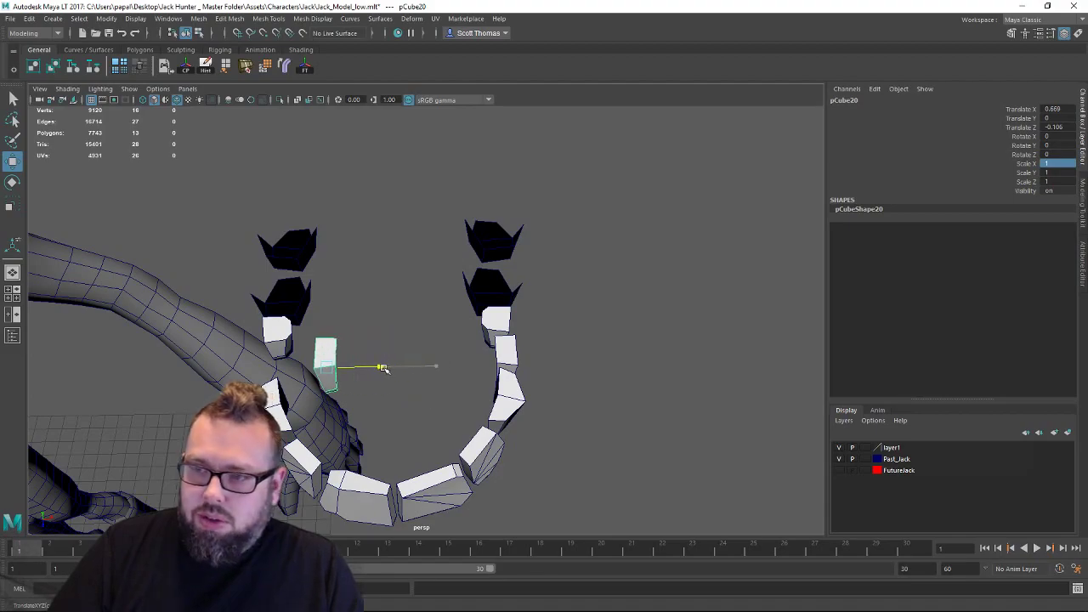
left_click(107, 18)
left_click(128, 57)
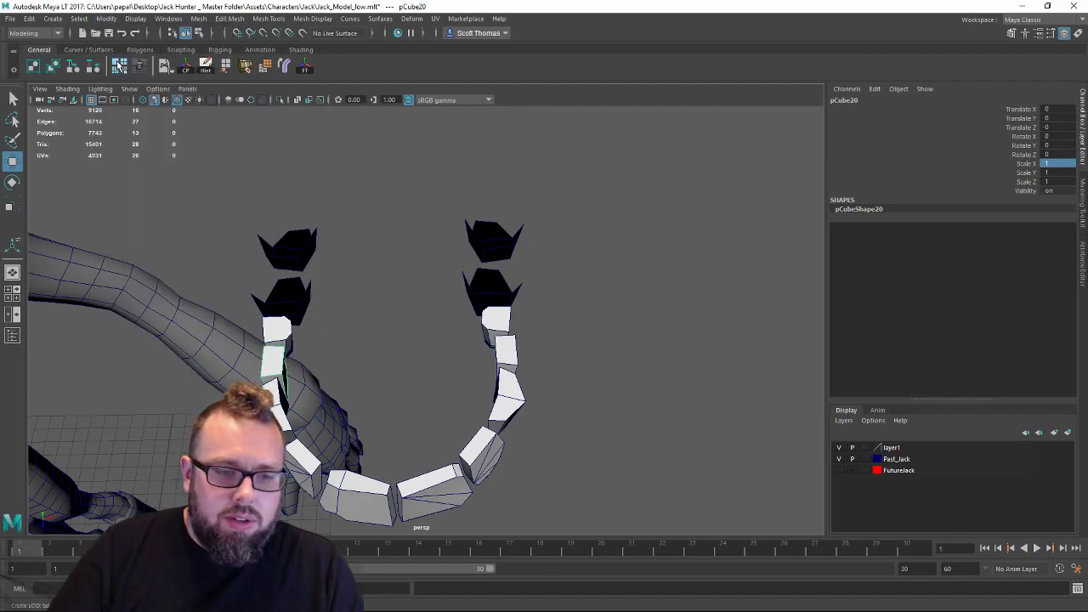
Shorten the front molar on the original side by moving its rear edge forward, away from the rearmost molar.
left_click(417, 335)
left_click_drag(417, 335, 414, 376, "alt")
left_click(297, 299)
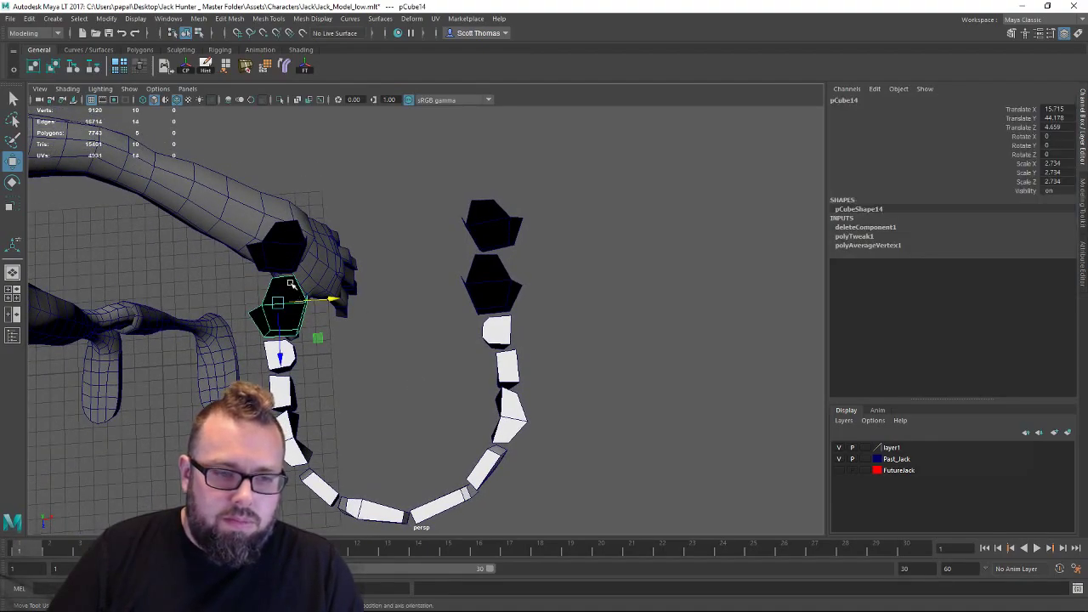
right_click_drag(290, 283, 245, 282)
left_click(323, 281)
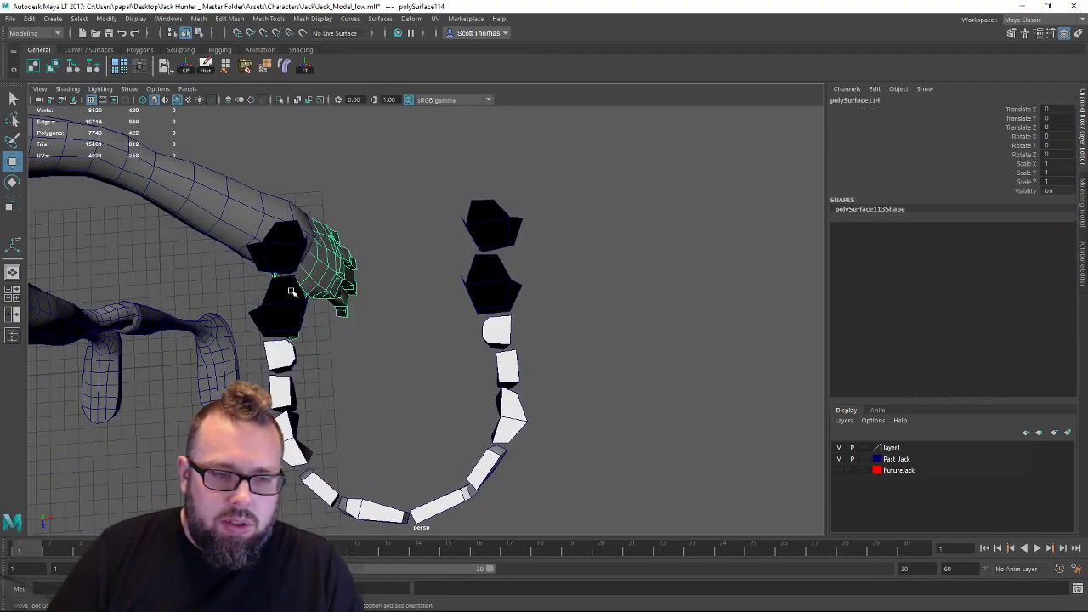
left_click(289, 291)
middle_click_drag(390, 261, 566, 277, "alt")
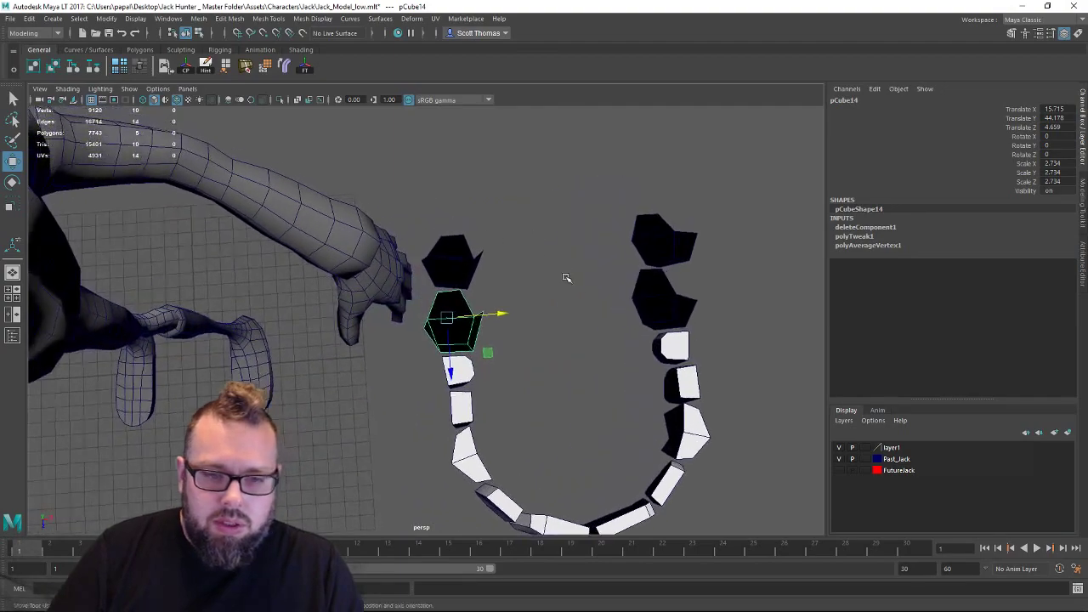
right_click_drag(457, 287, 439, 264)
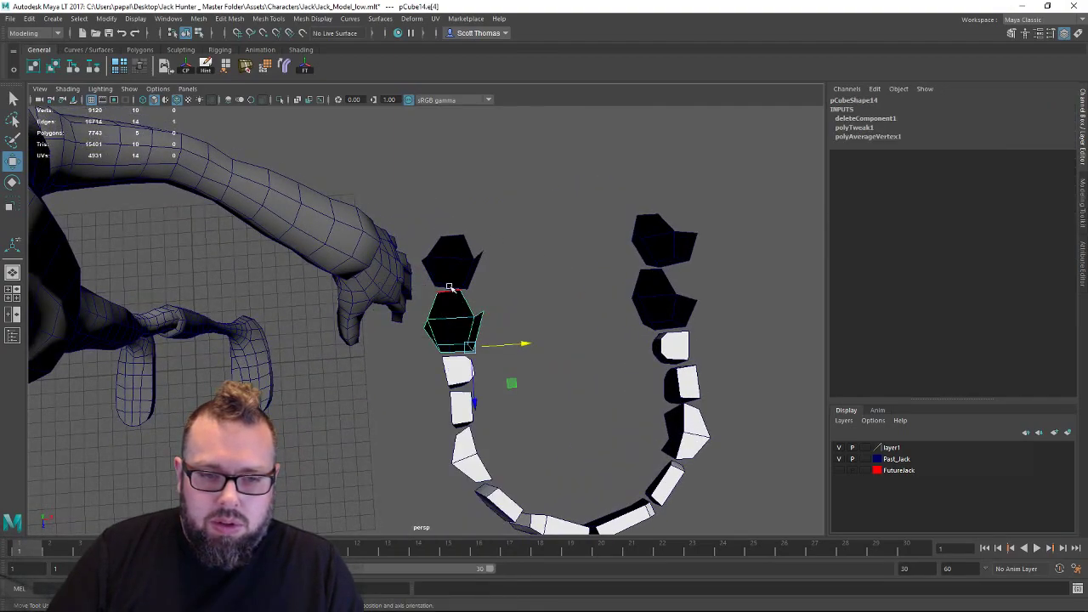
left_click(448, 289)
left_click_drag(452, 307, 453, 329)
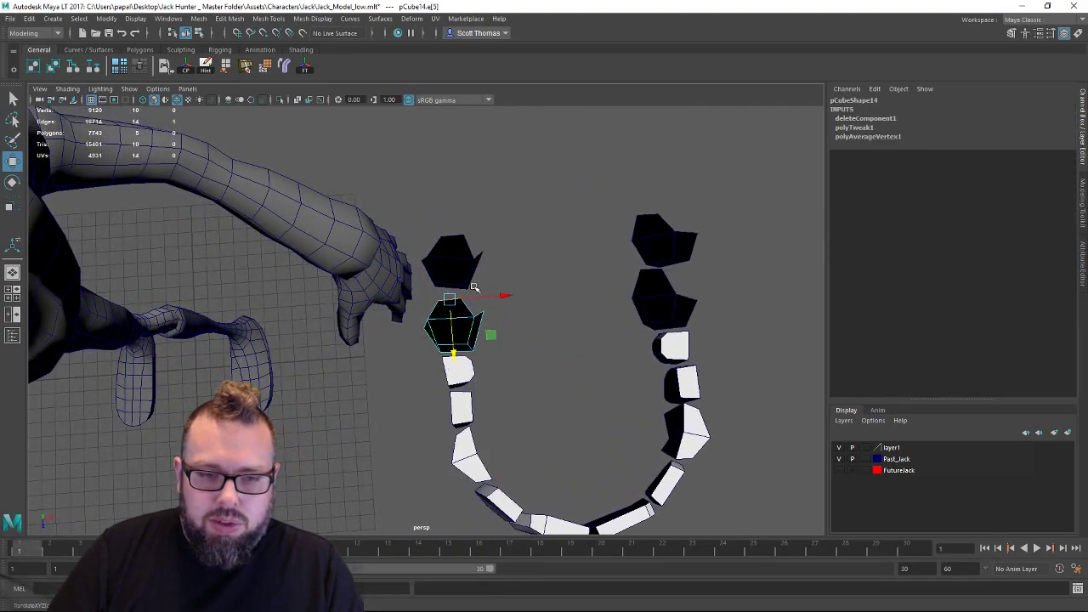
Shorten the matching front molar on the mirrored side by moving its rear edge forward.
left_click(657, 289)
left_click_drag(595, 303, 393, 260, "alt")
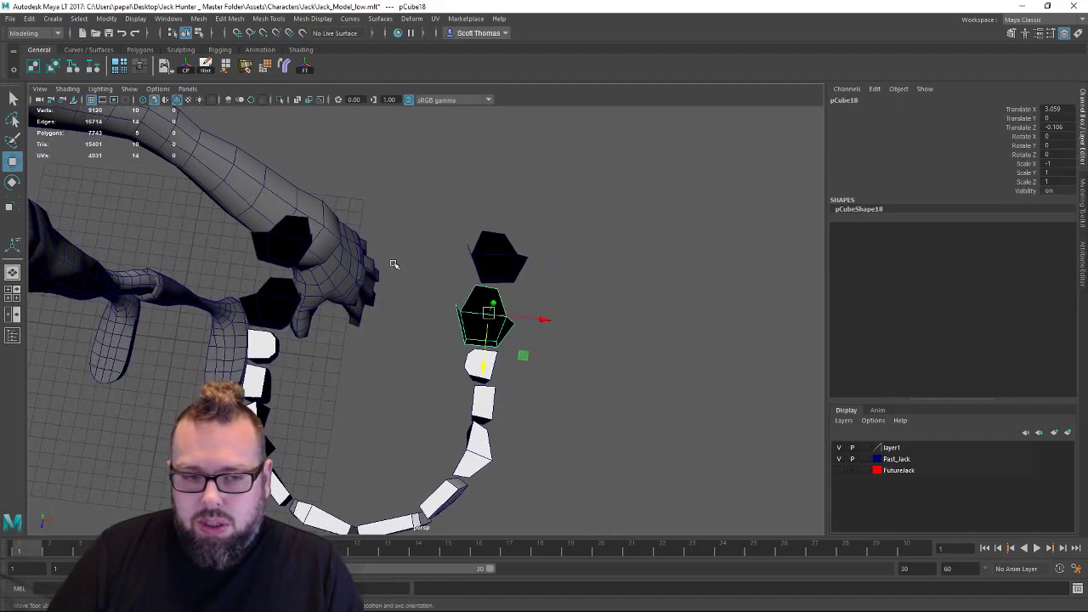
right_click_drag(483, 304, 525, 251)
left_click(484, 332)
Move the rearmost molar on each side forward to sit closer to the molar in front of it.
left_click(490, 273)
left_click_drag(495, 291, 496, 300)
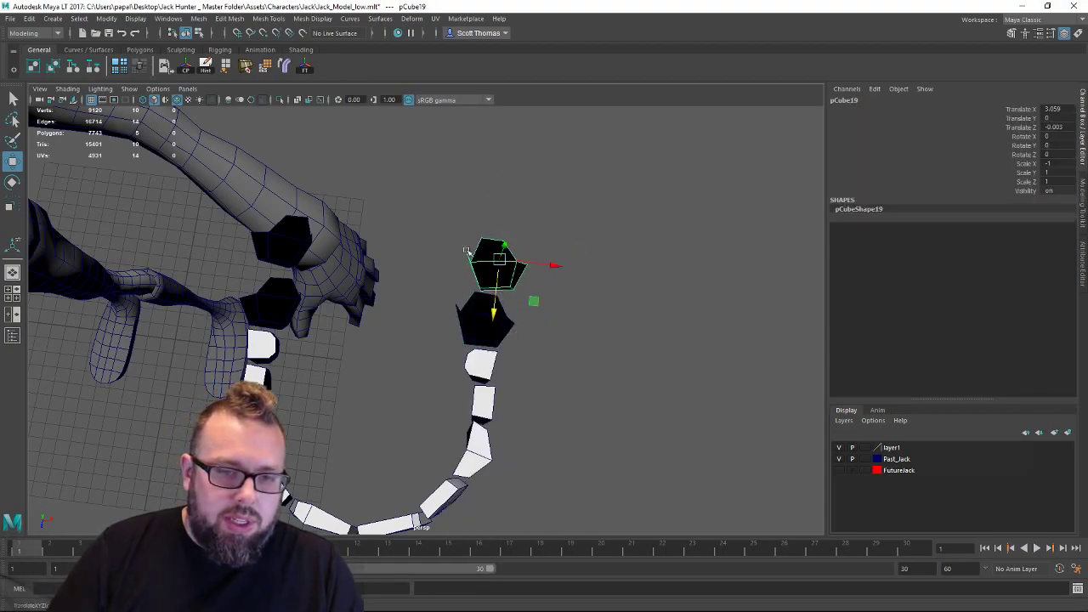
left_click(303, 243)
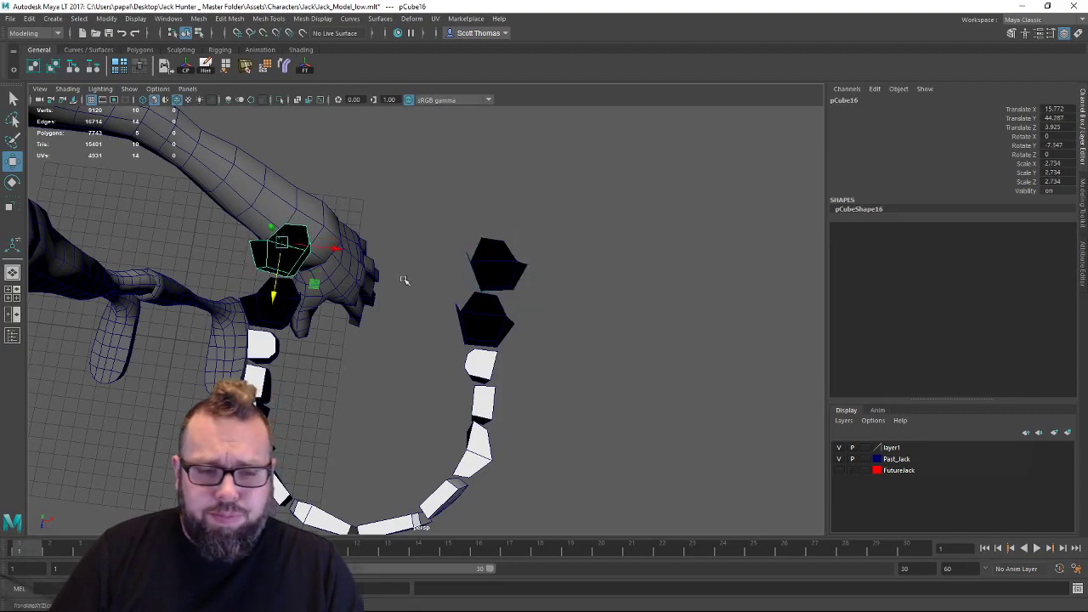
Shift the rearmost molar on the mirrored side slightly inward, to about 2.955 in Translate X.
left_click(430, 270)
left_click_drag(409, 297, 413, 197, "alt")
left_click_drag(512, 338, 501, 265, "alt")
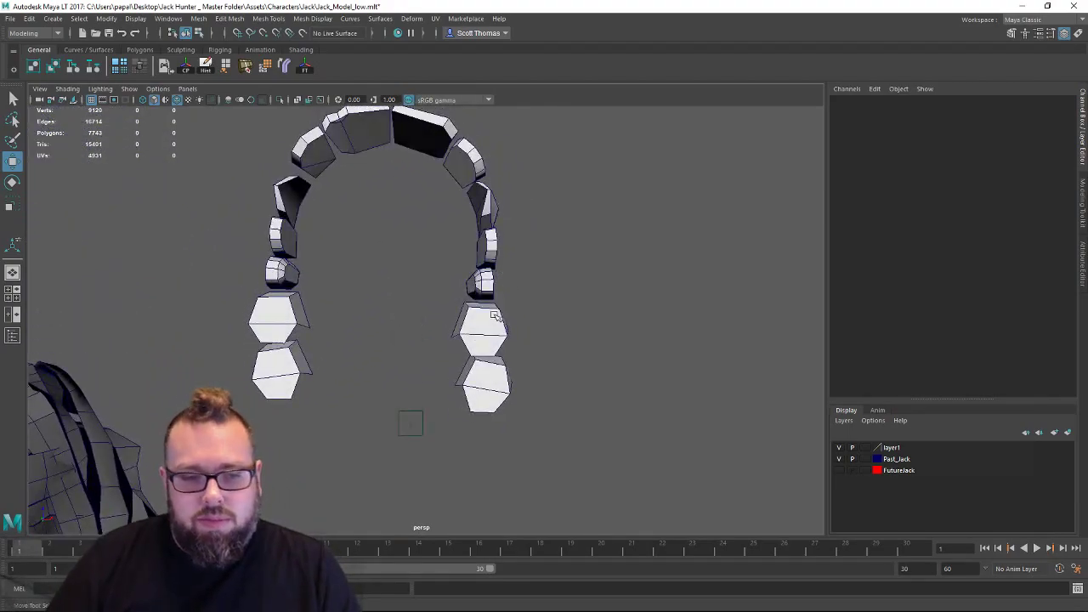
left_click_drag(494, 314, 519, 357, "alt")
left_click(532, 383)
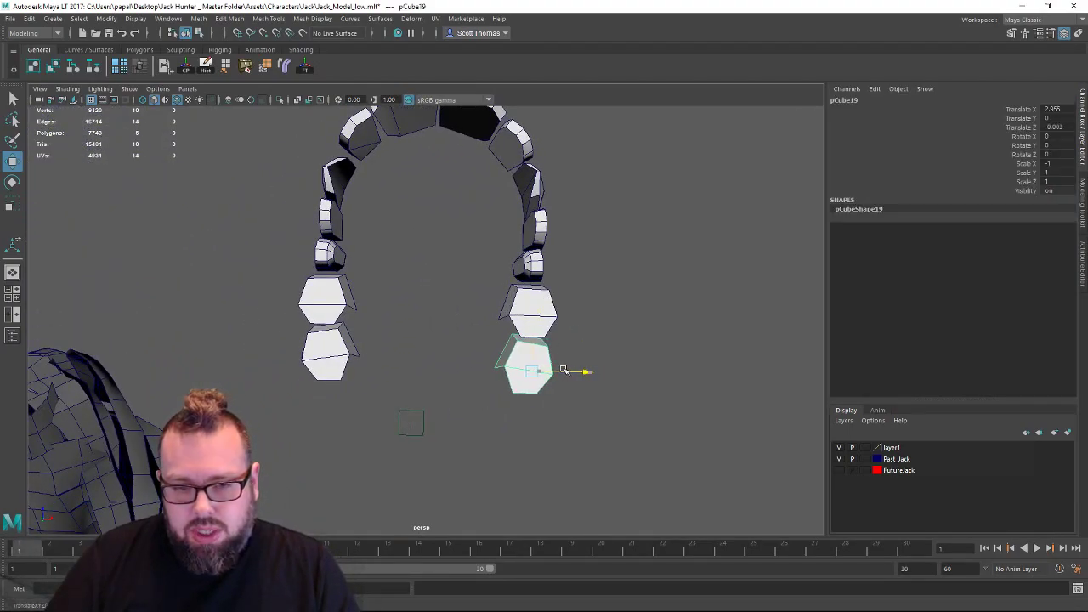
Select all the teeth, apply a Bend deformer to them and open the attributes of its bend1 input.
left_click(595, 303)
left_click_drag(594, 304, 527, 291, "alt")
right_click_drag(528, 291, 362, 286, "alt")
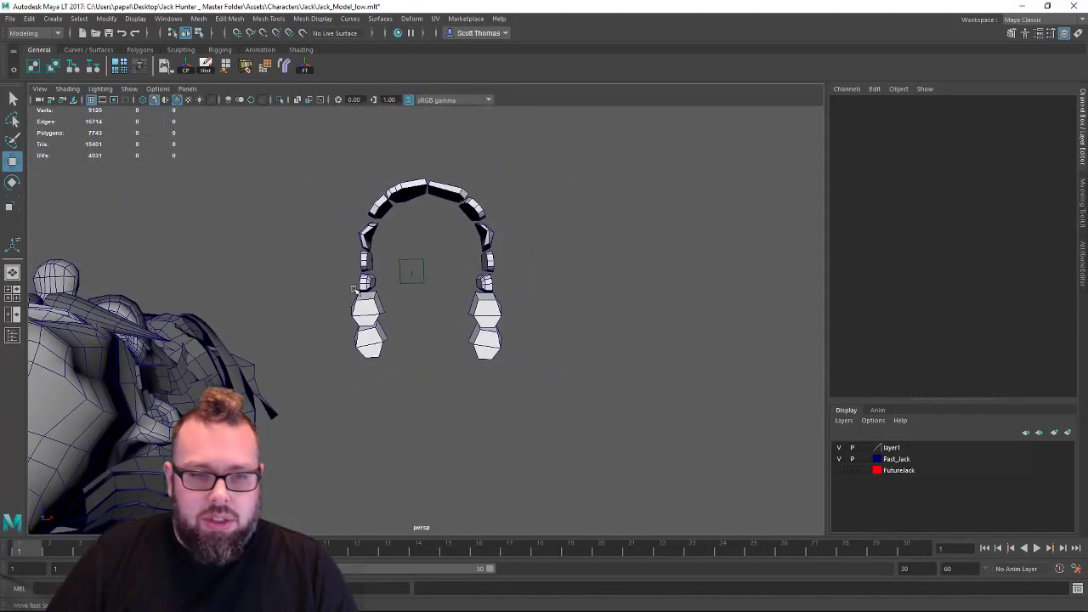
left_click_drag(362, 286, 320, 187, "alt")
left_click(470, 298)
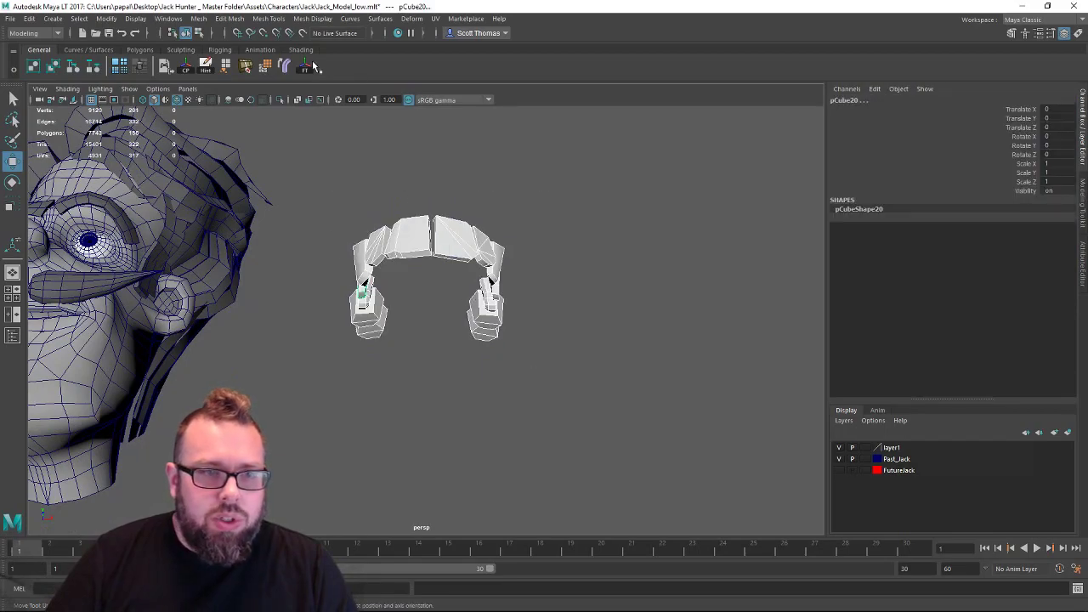
left_click(286, 65)
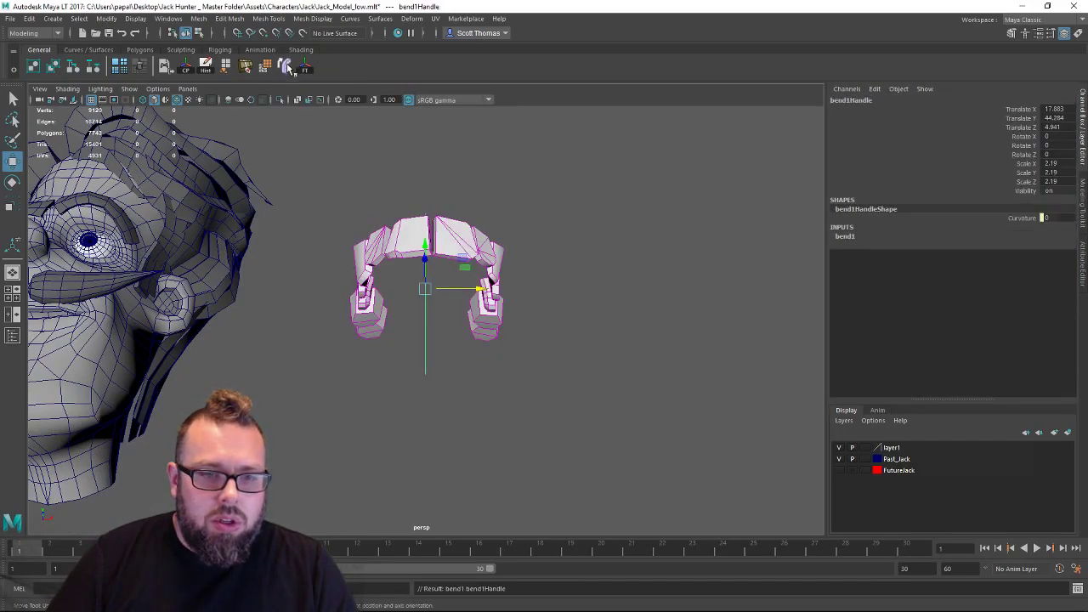
mouse_move(459, 263)
left_mouse_down("alt")
mouse_move(509, 258)
mouse_move(445, 265)
left_mouse_up("alt")
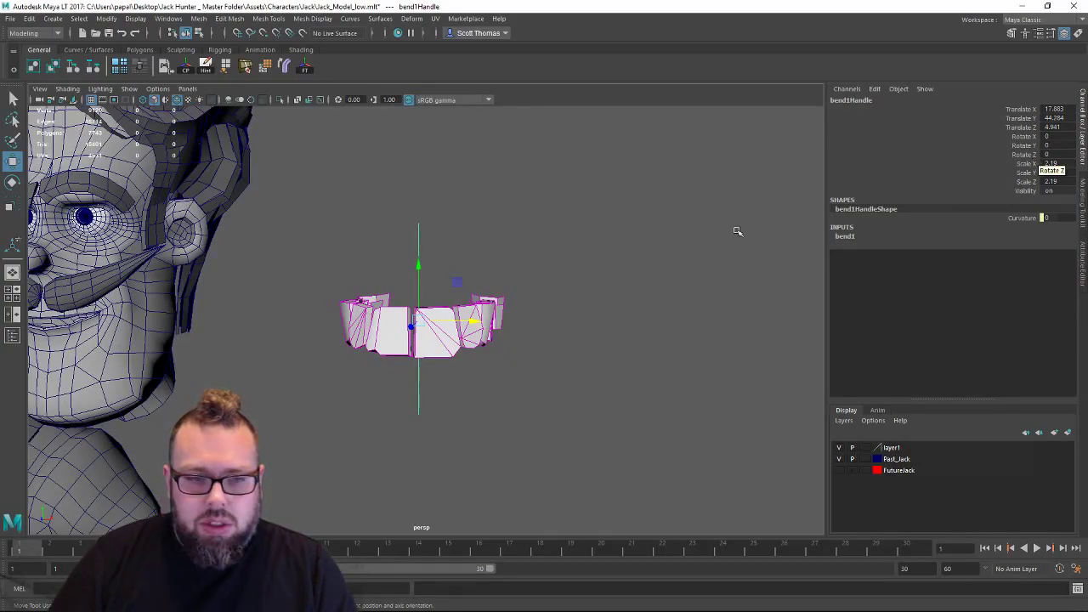
left_click_drag(736, 230, 651, 255, "alt")
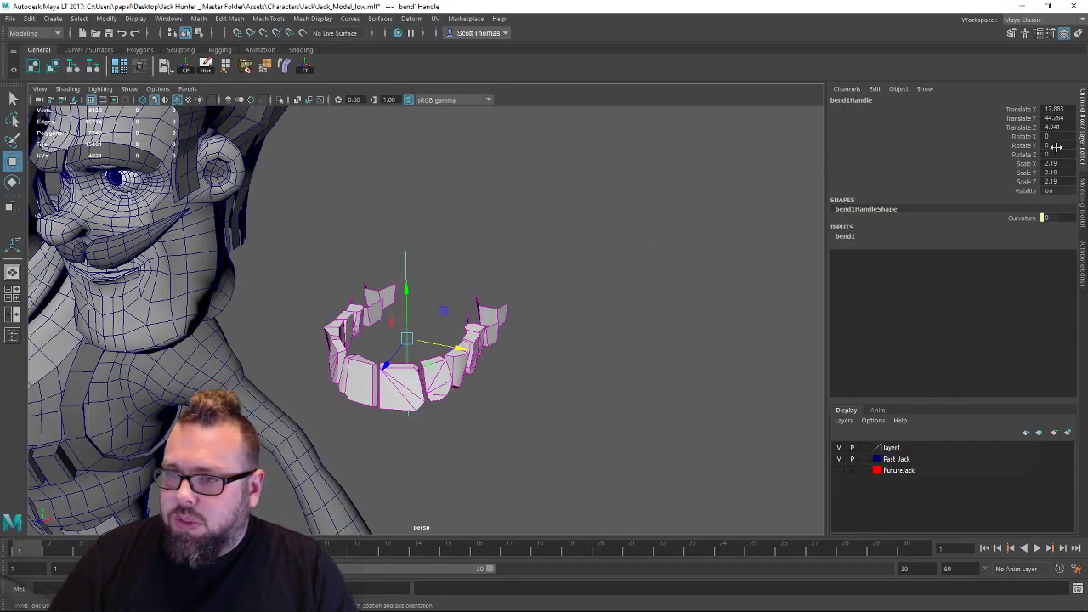
left_click(844, 235)
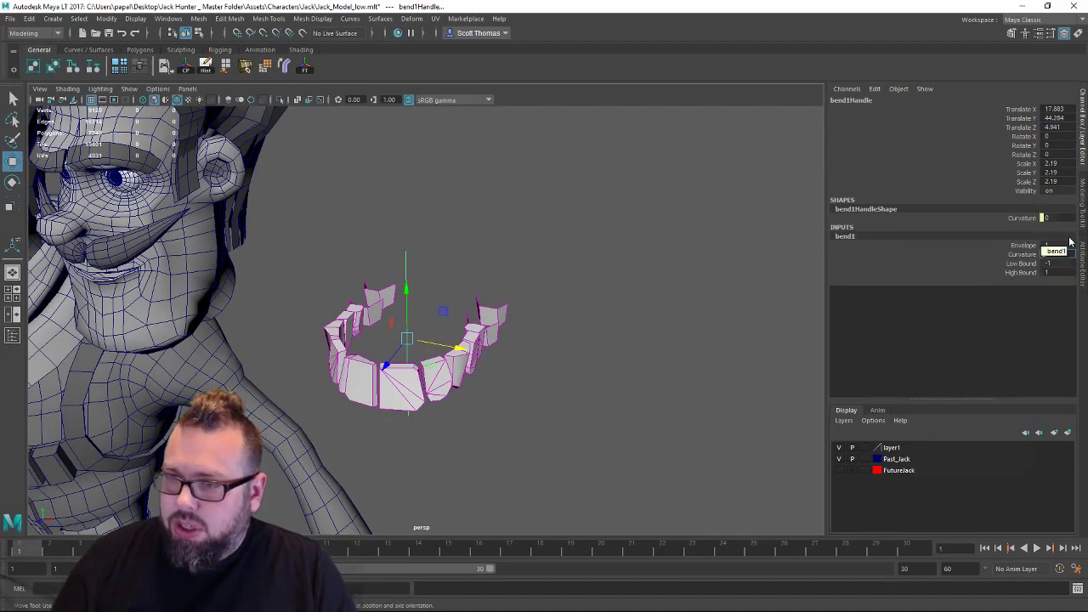
Rotate the bend handle 90 in Y and 90 in Z and bend the teeth with a Curvature of about -8.021.
left_click(1058, 146)
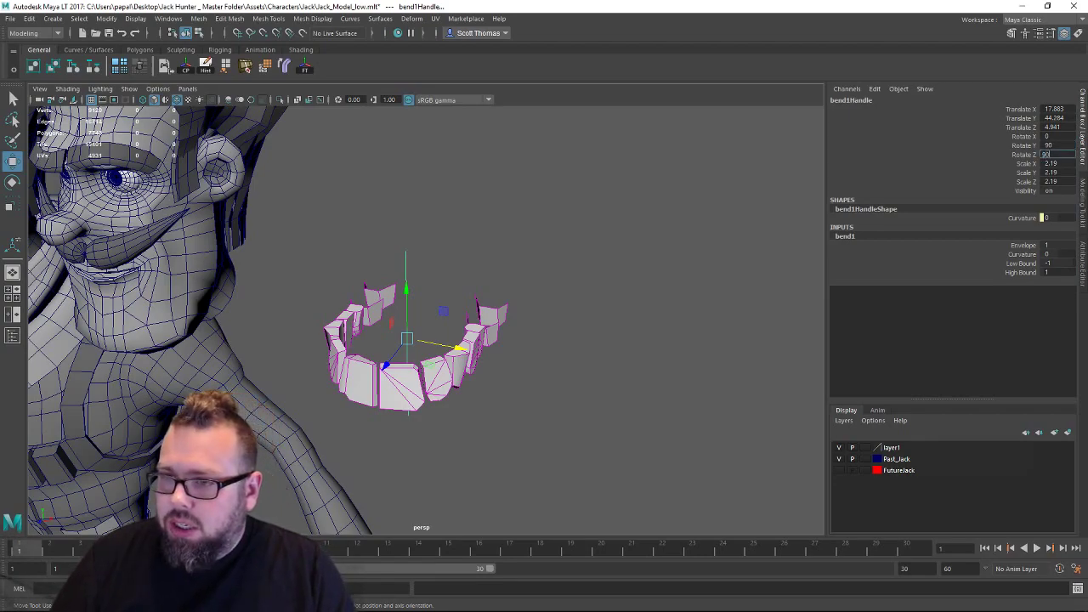
key("Tab")
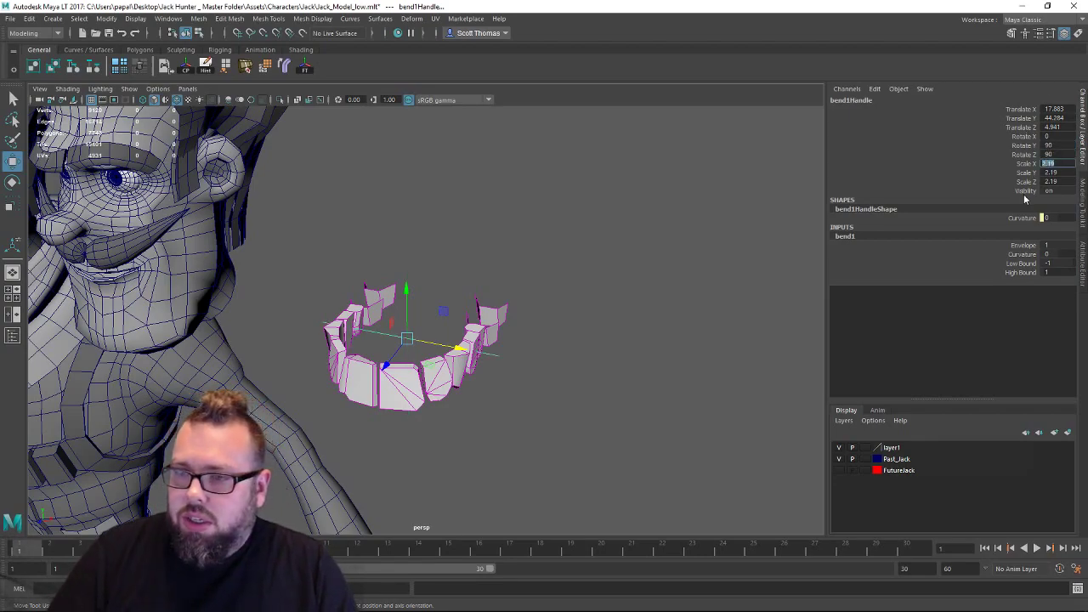
left_click(1022, 254)
middle_click_drag(675, 250, 672, 252)
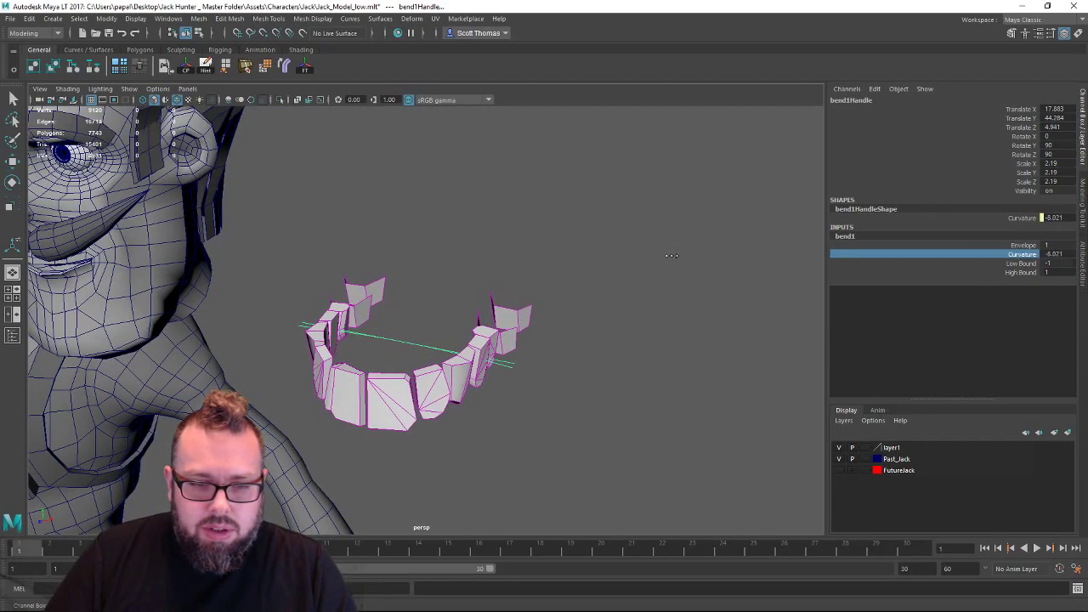
left_click_drag(672, 252, 699, 303, "alt")
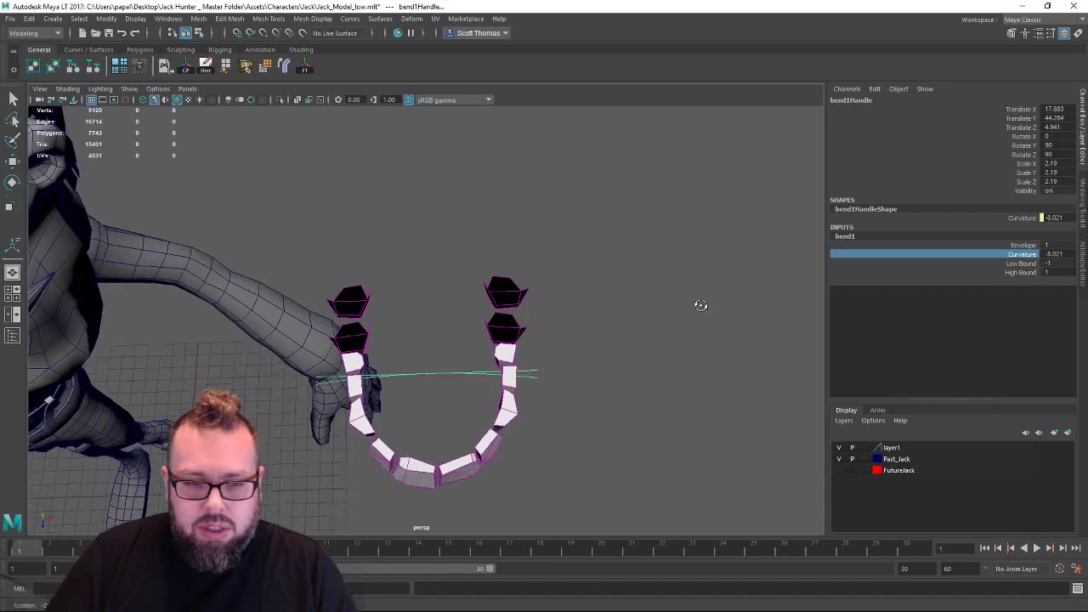
Select the whole teeth_final group and delete its construction history to bake in the bend.
key("w")
right_click(629, 270)
right_click_drag(627, 265, 664, 237)
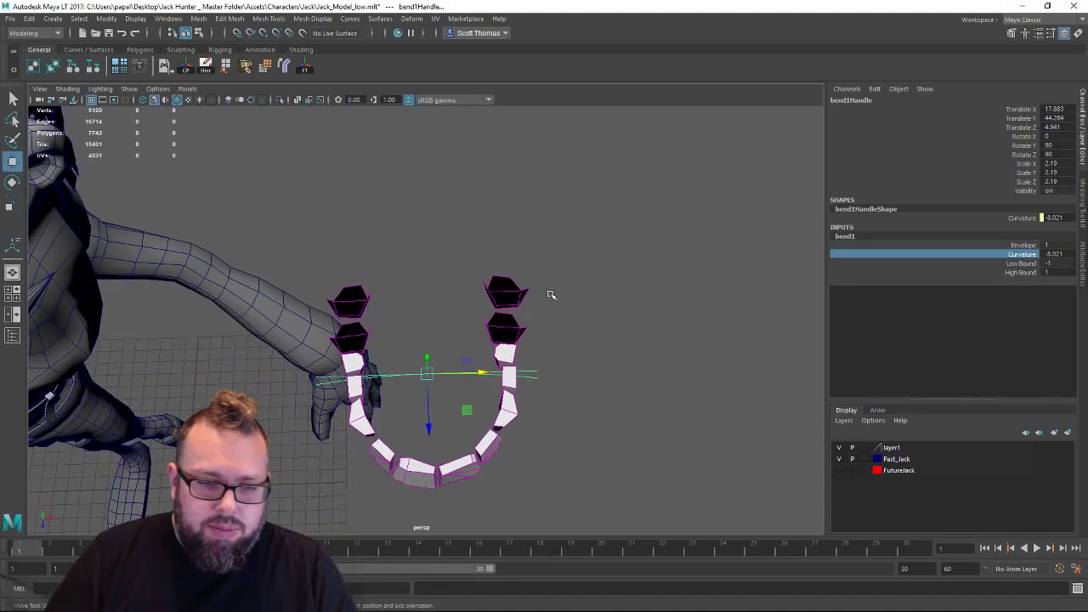
left_click_drag(551, 294, 554, 259, "alt")
left_click(515, 308)
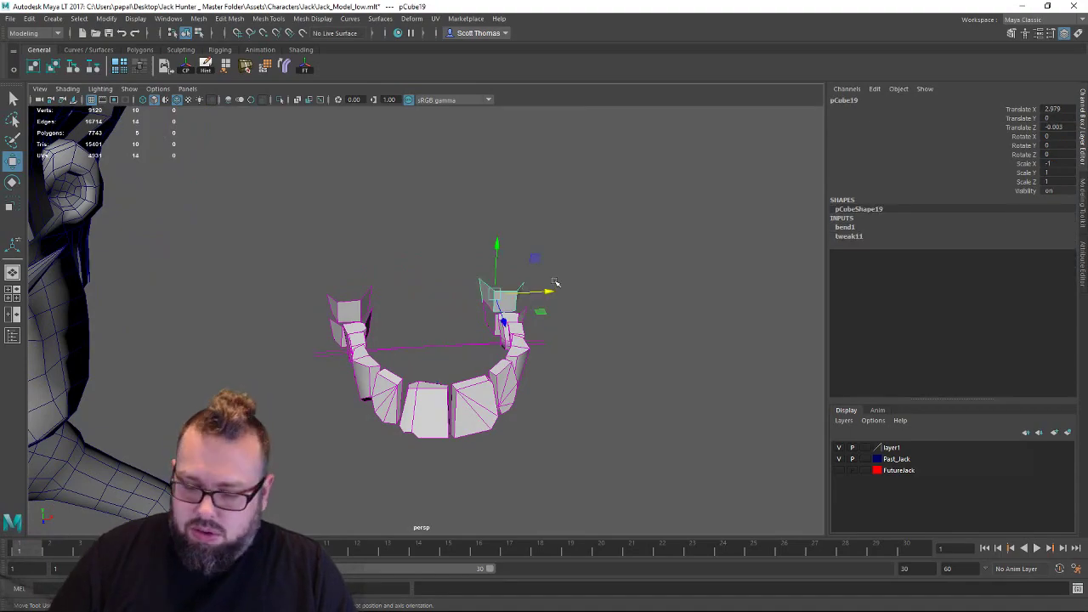
key("Up")
left_click_drag(555, 282, 605, 189, "alt")
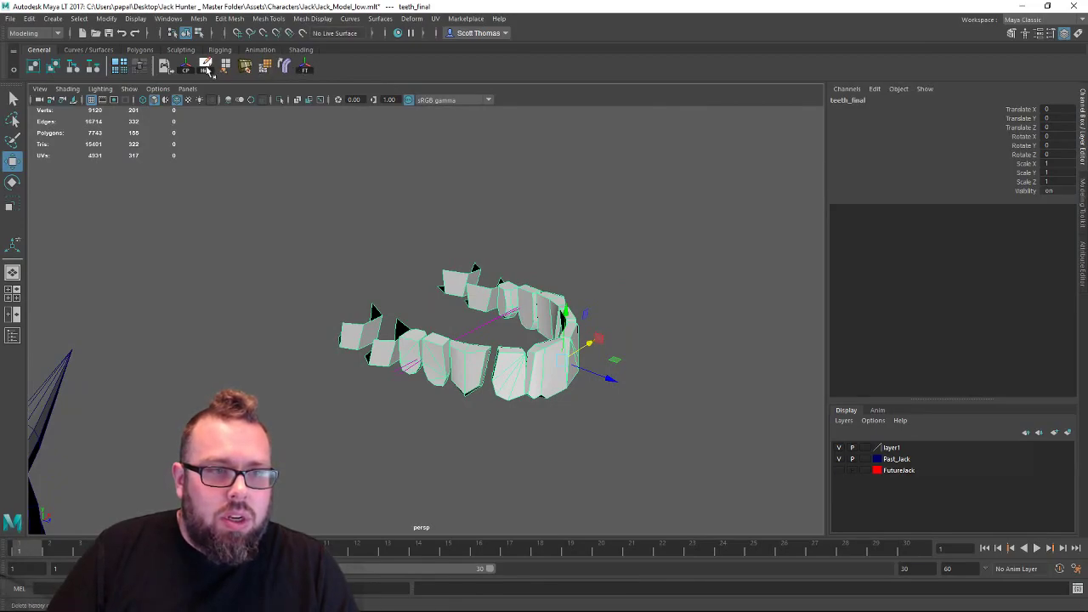
Scale the whole teeth group down slightly from front to back to shorten the arch.
left_click(448, 287)
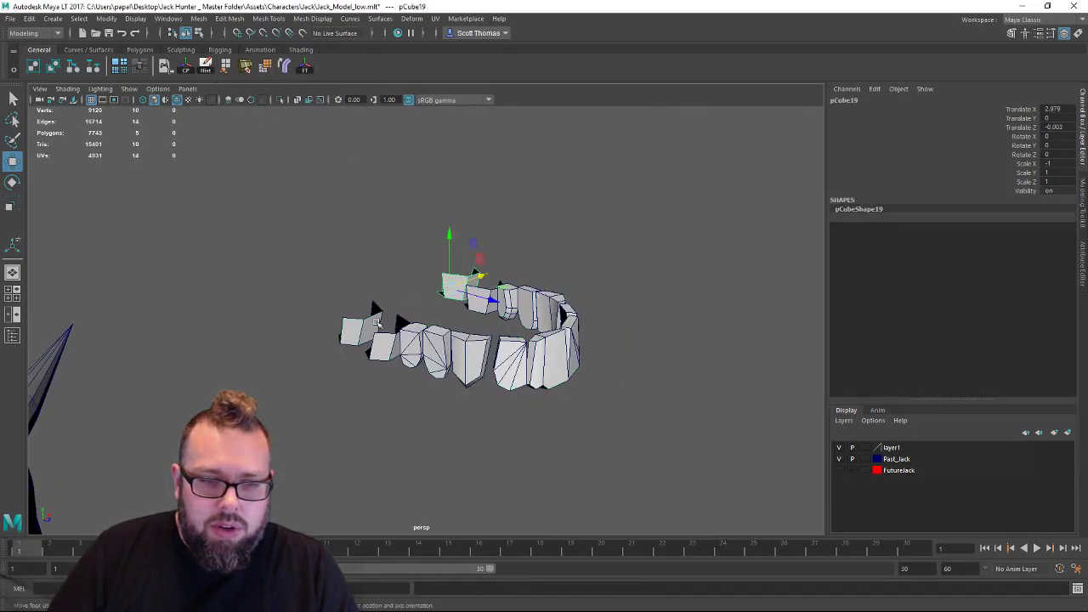
left_click(377, 321, "shift")
left_click_drag(352, 278, 347, 170, "alt")
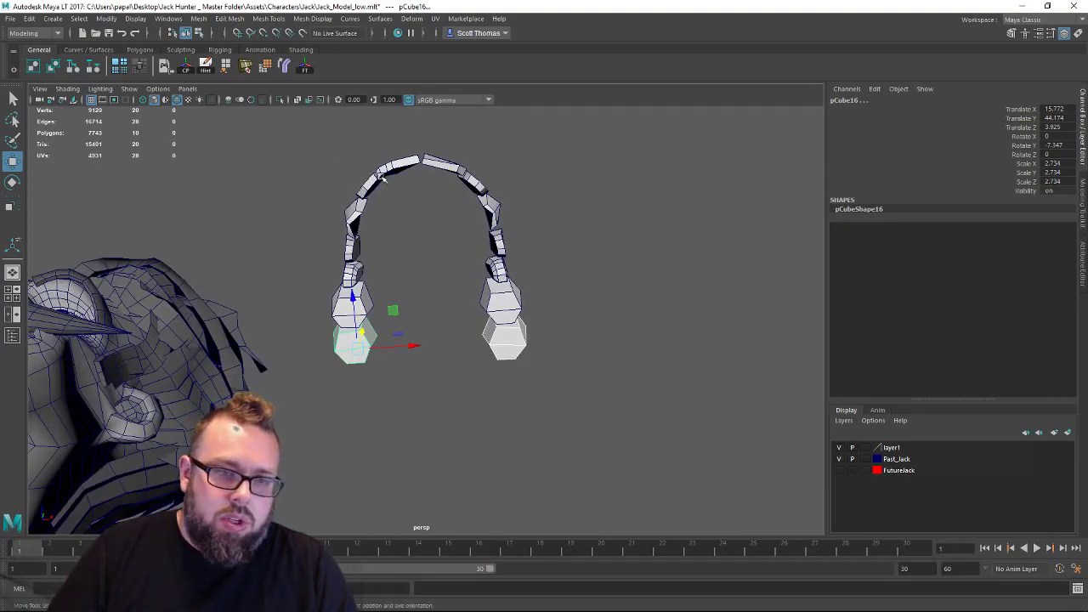
left_click(384, 177)
key("Up")
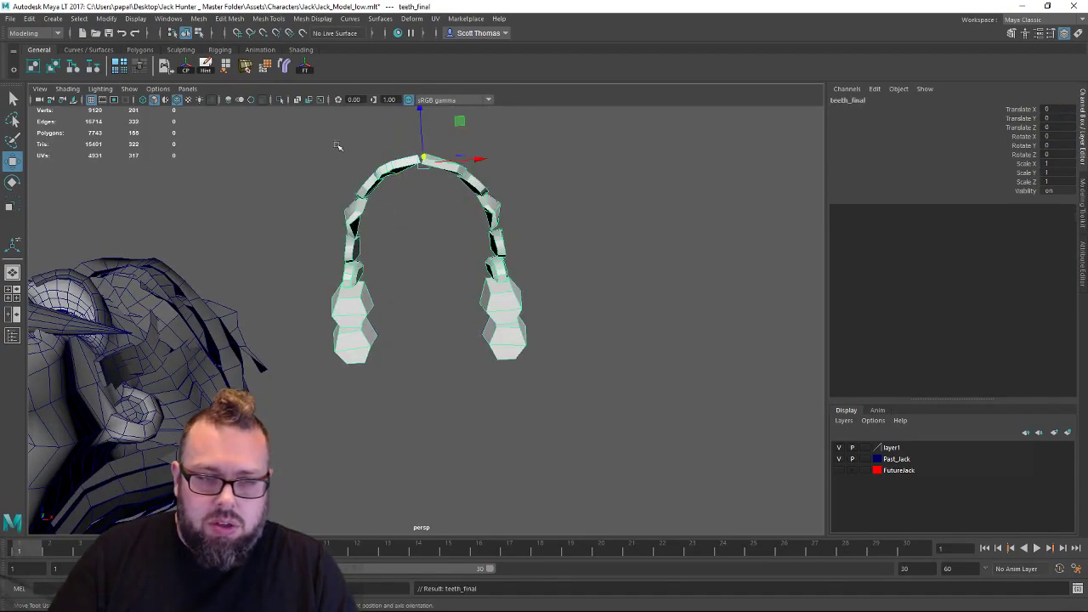
key("r")
left_click_drag(419, 103, 426, 121)
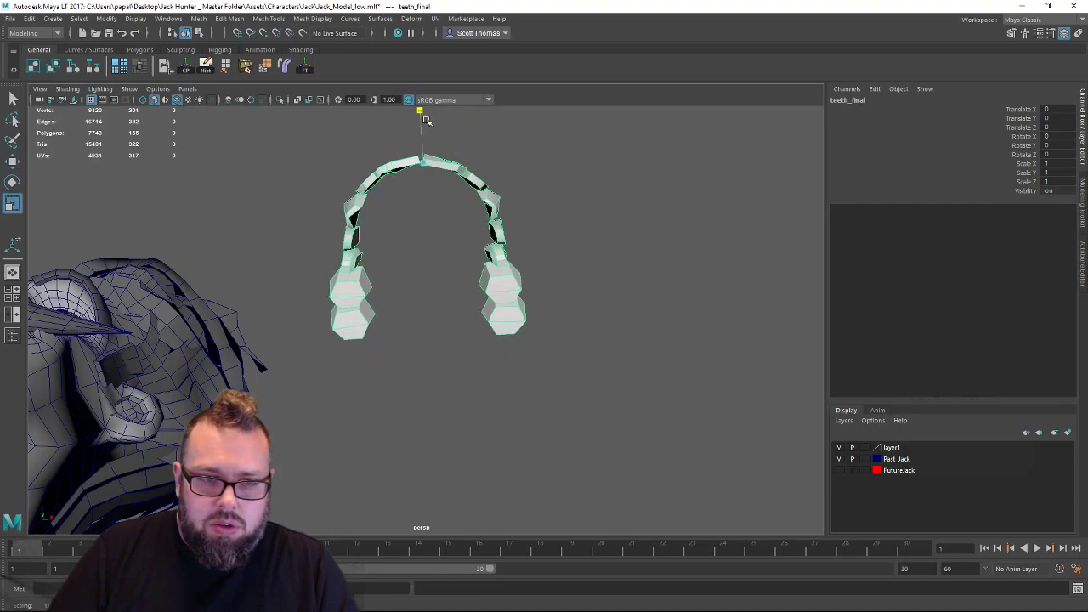
Reselect all the teeth as the teeth_final group and centre the group's pivot.
left_click(544, 192)
left_click_drag(544, 192, 536, 269, "alt")
left_click_drag(586, 217, 287, 405)
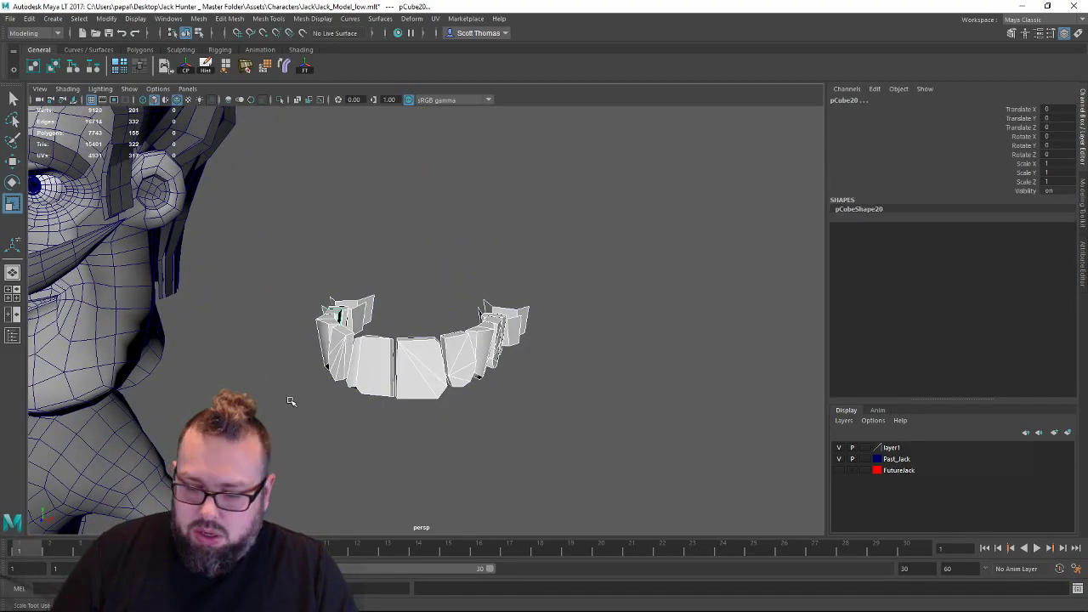
key("Up")
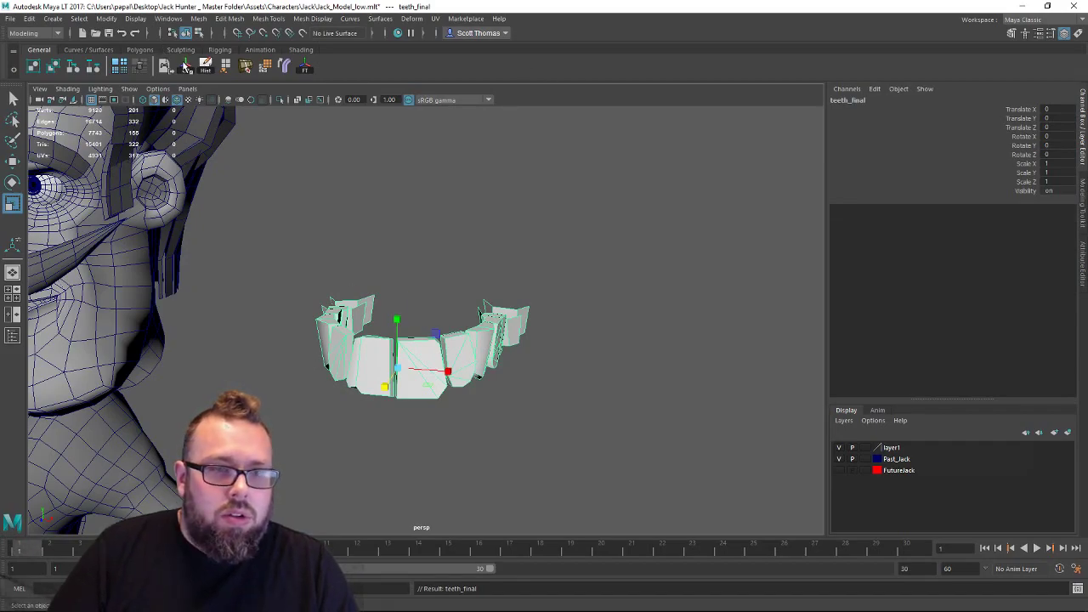
left_click_drag(502, 255, 410, 238, "alt")
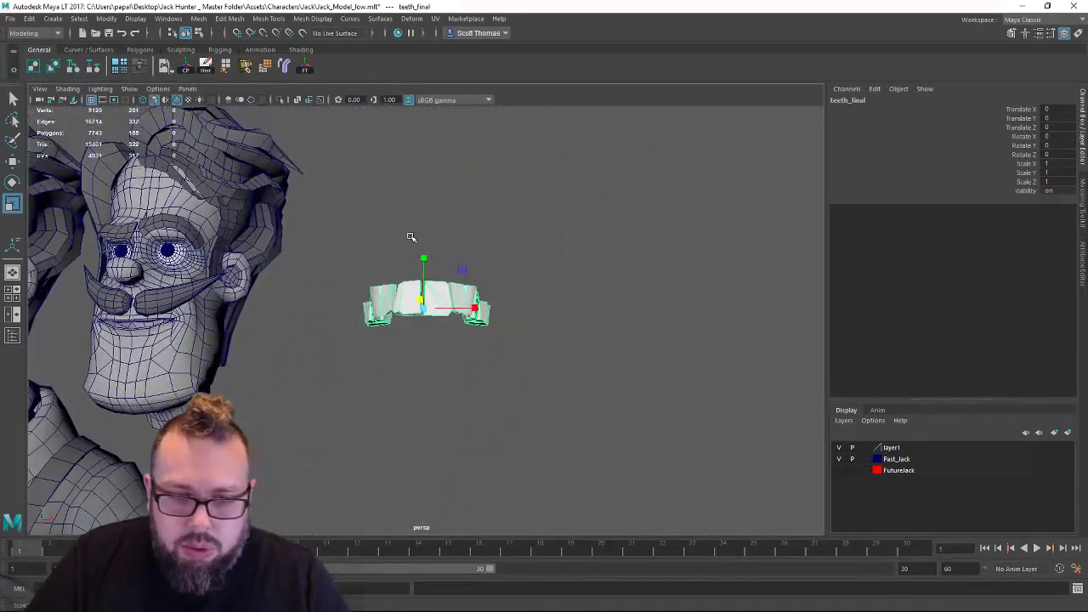
right_click_drag(372, 261, 550, 286, "alt")
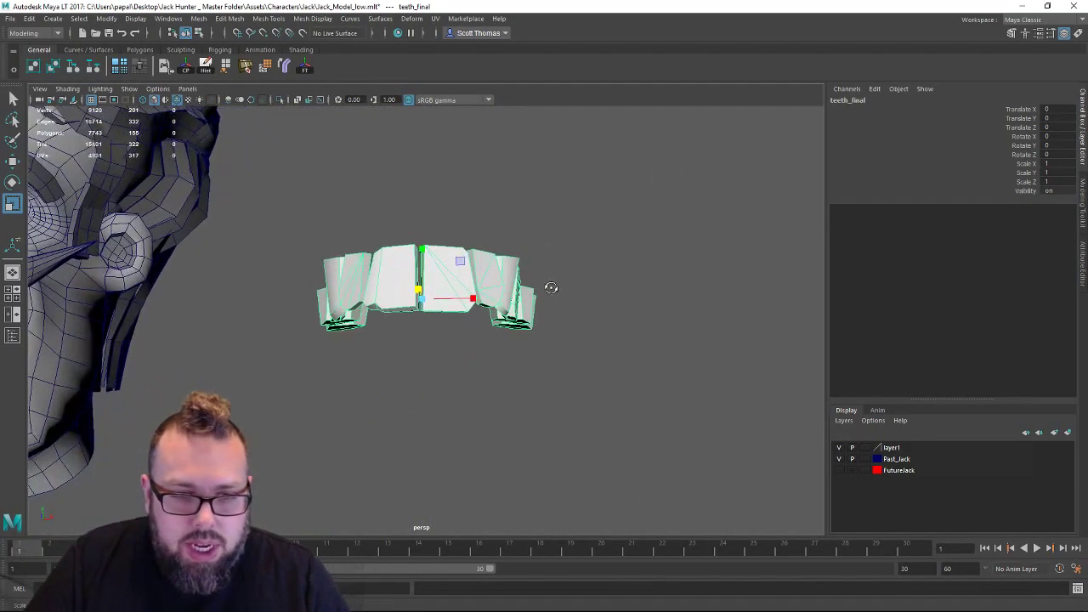
Duplicate the teeth group and flip the copy vertically with a Scale Y of -1.
left_click_drag(551, 286, 549, 310, "alt")
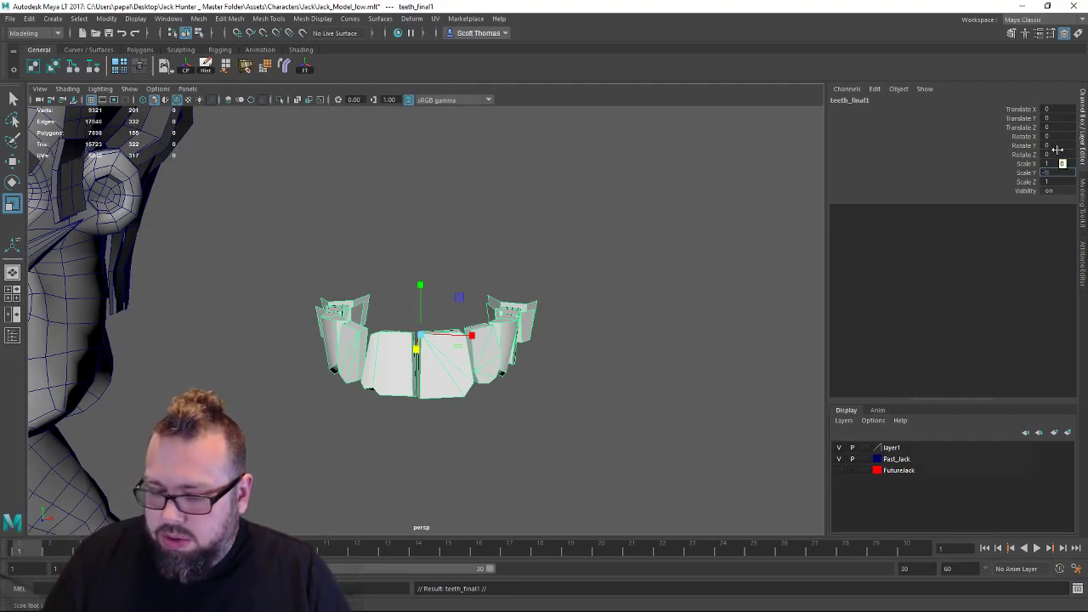
key("Return")
left_click_drag(562, 327, 581, 319, "alt")
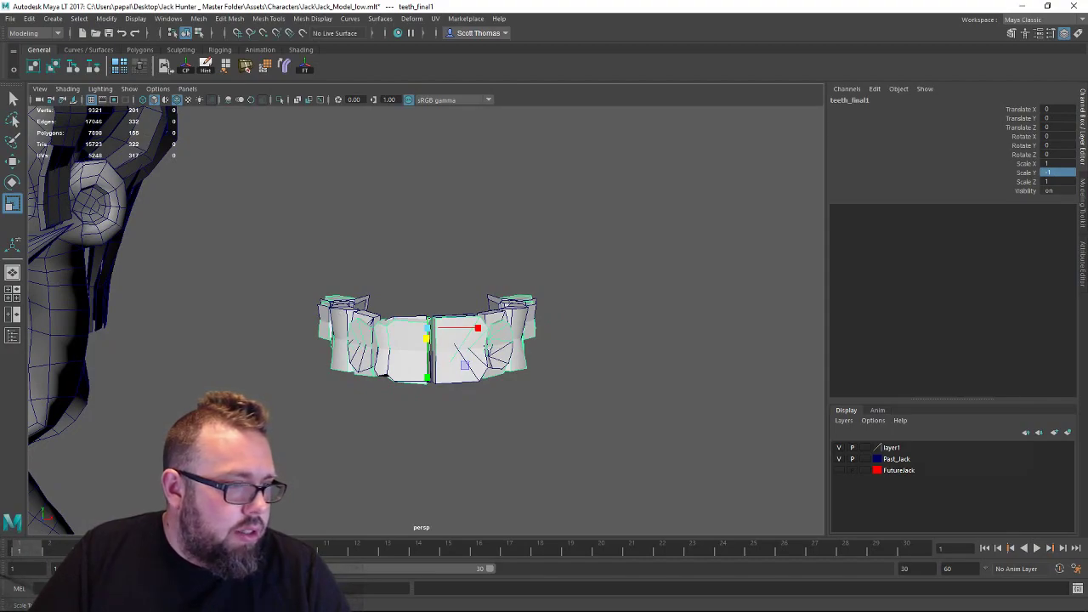
Move the flipped teeth down below the upper row, to about -1.175 in Translate Y.
key("w")
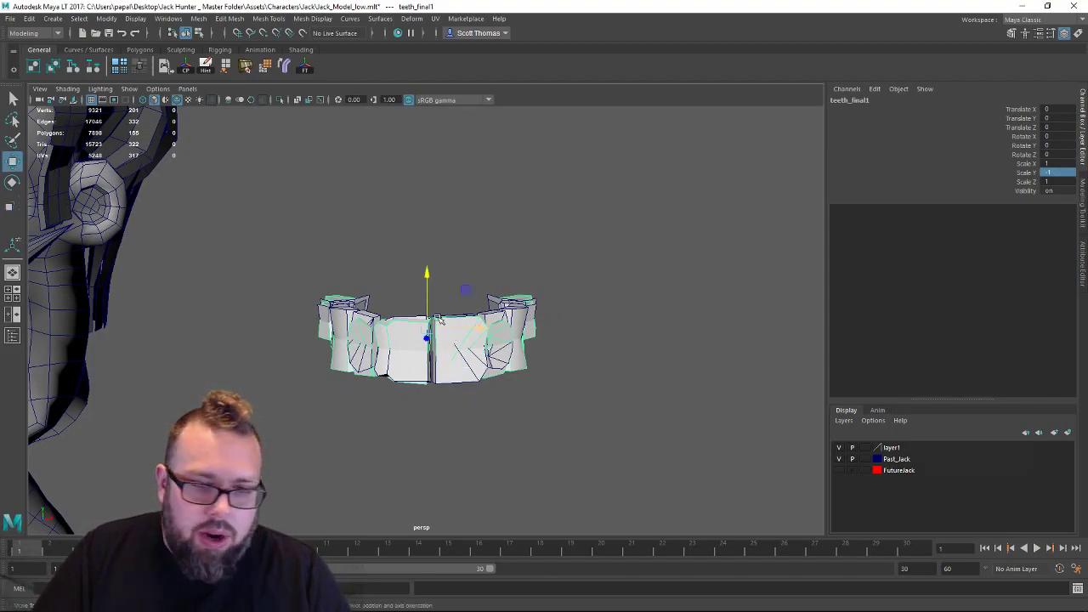
left_click_drag(427, 274, 433, 340)
right_click_drag(440, 313, 519, 325, "alt")
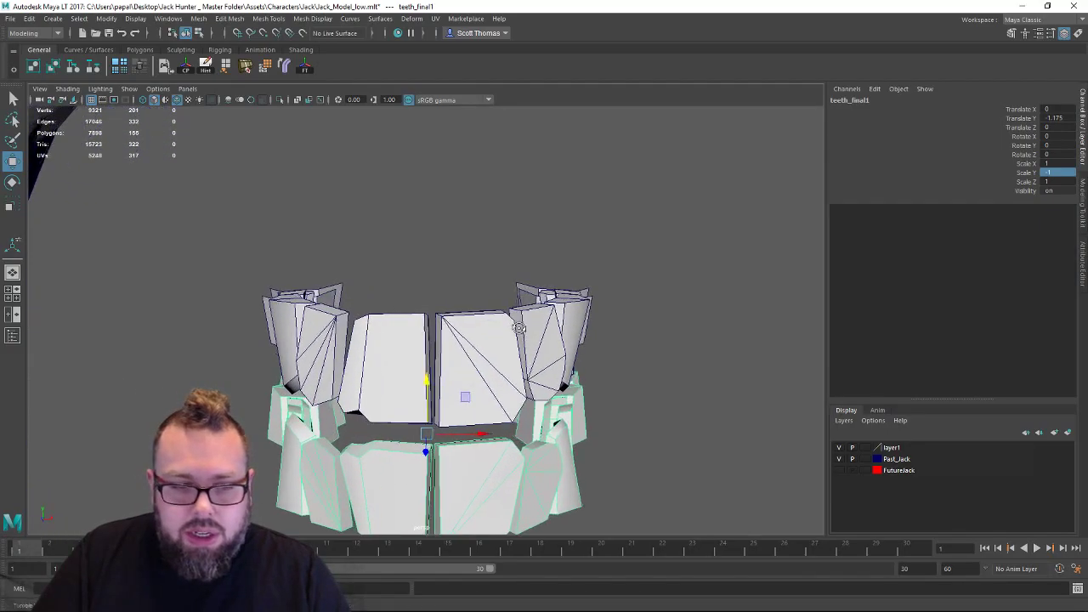
left_click_drag(519, 325, 479, 324, "alt")
middle_click_drag(390, 361, 439, 262, "alt")
mouse_move(439, 260)
left_mouse_down("alt")
mouse_move(425, 260)
mouse_move(443, 260)
left_mouse_up("alt")
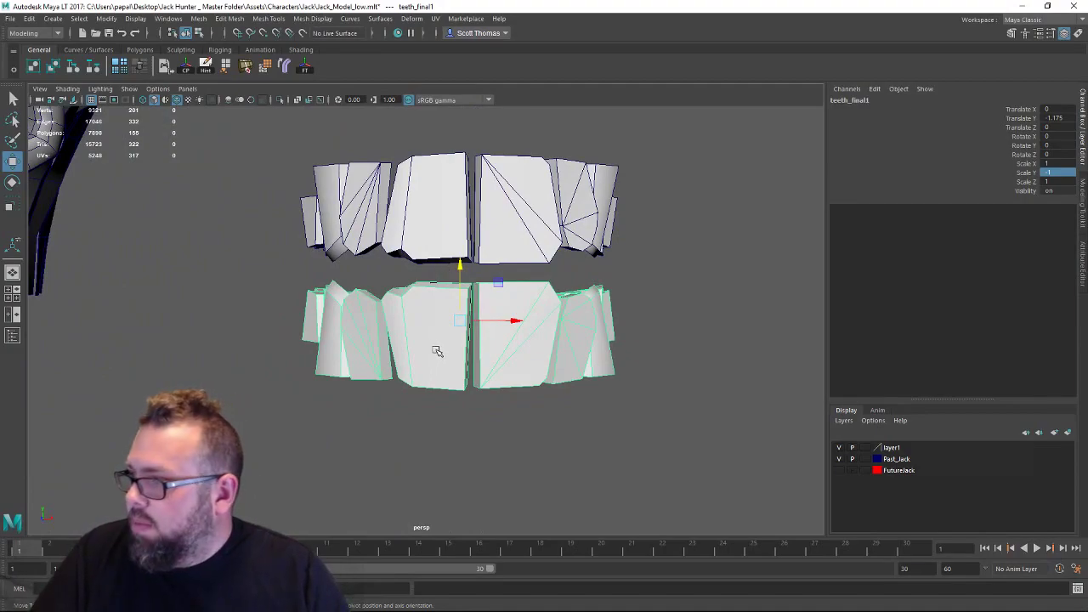
Select the two lower front teeth and scale them down uniformly to about 0.863.
left_click_drag(575, 345, 560, 351, "alt")
left_click(560, 351)
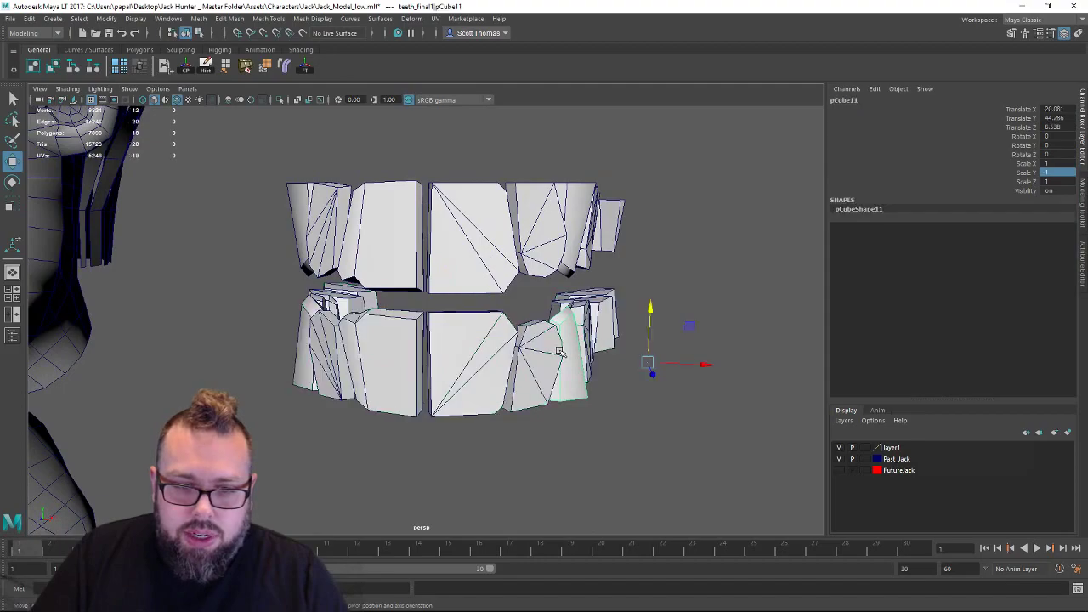
left_click(526, 356)
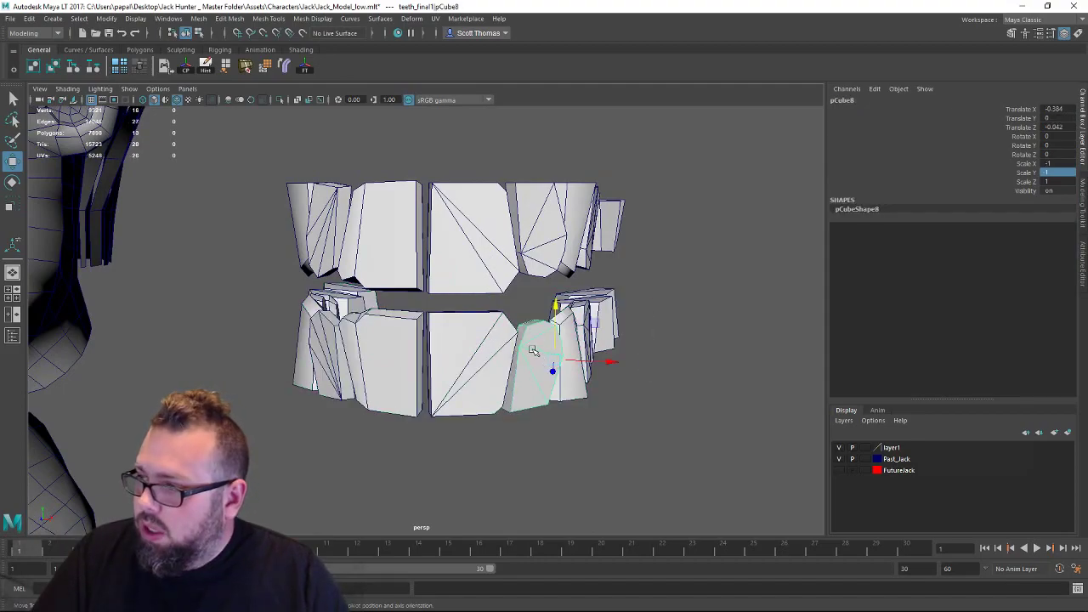
left_click_drag(533, 349, 510, 341, "alt")
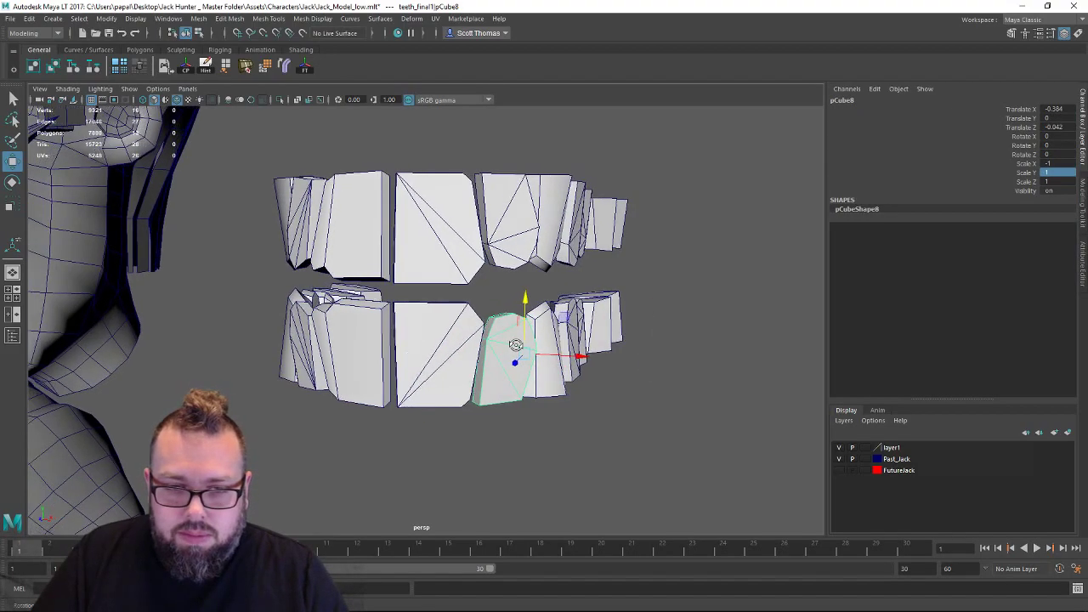
left_click(425, 362)
left_click_drag(426, 362, 456, 348, "alt")
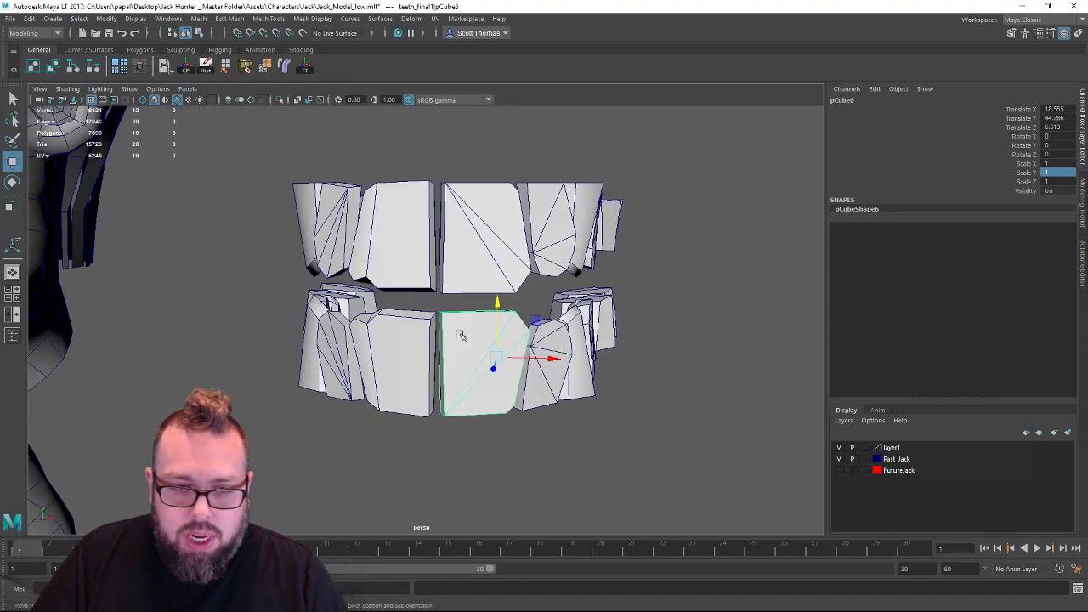
left_click(425, 353)
key("r")
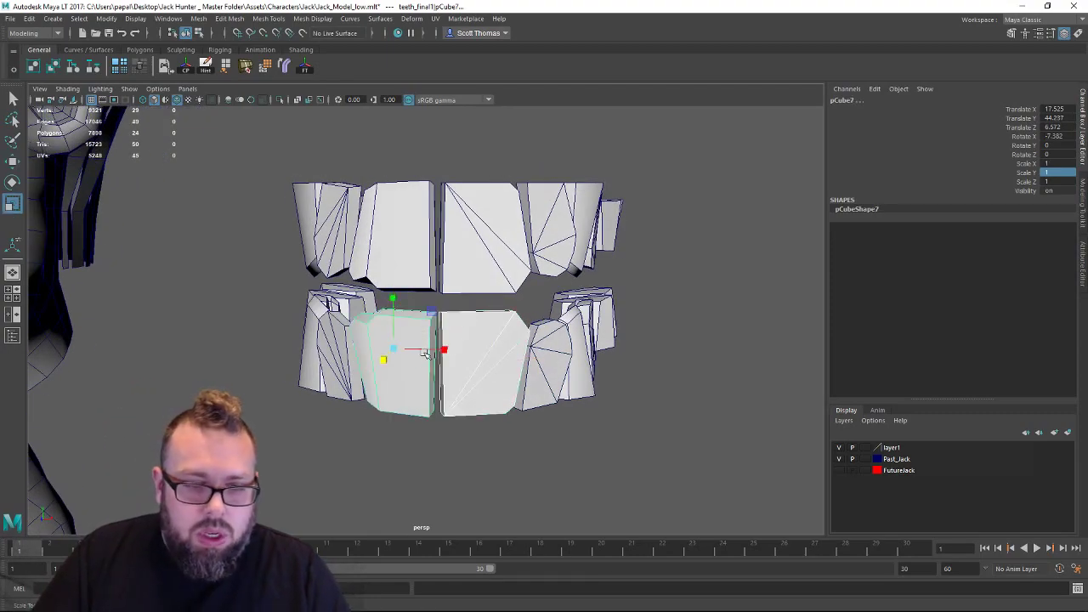
left_click_drag(395, 348, 449, 372)
key("w")
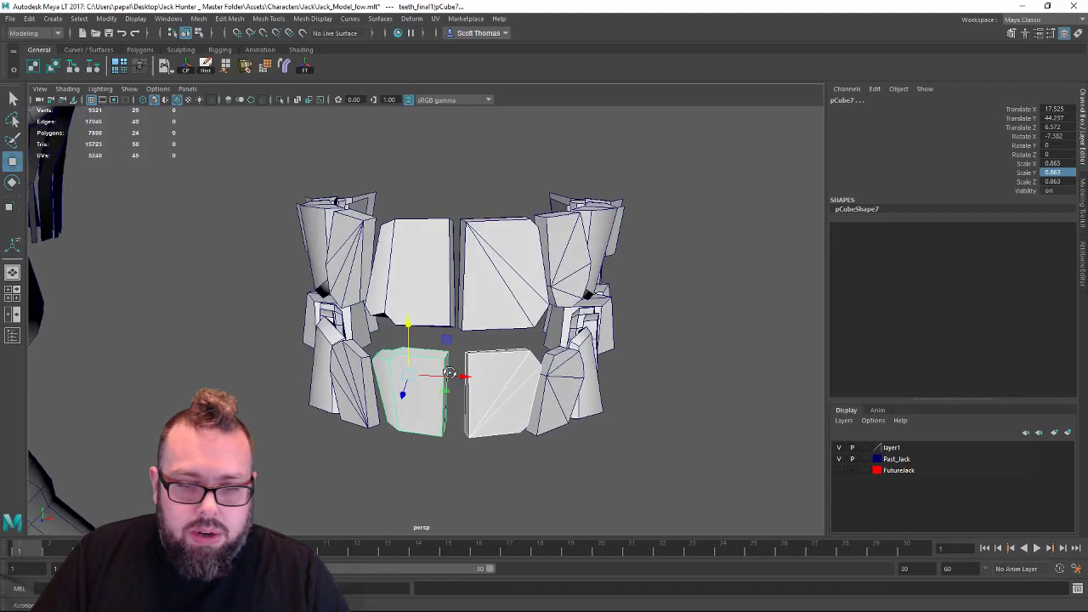
Move one lower front tooth down to about 44.377 in Translate Y and scale it uniformly to about 0.763.
left_click(494, 383)
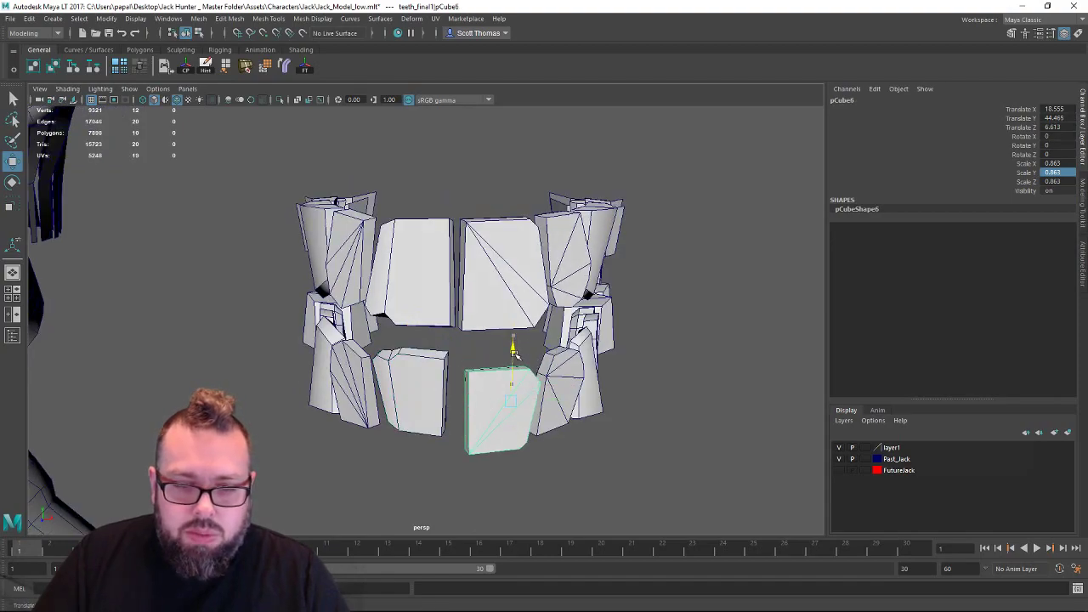
key("r")
left_click_drag(513, 390, 557, 395)
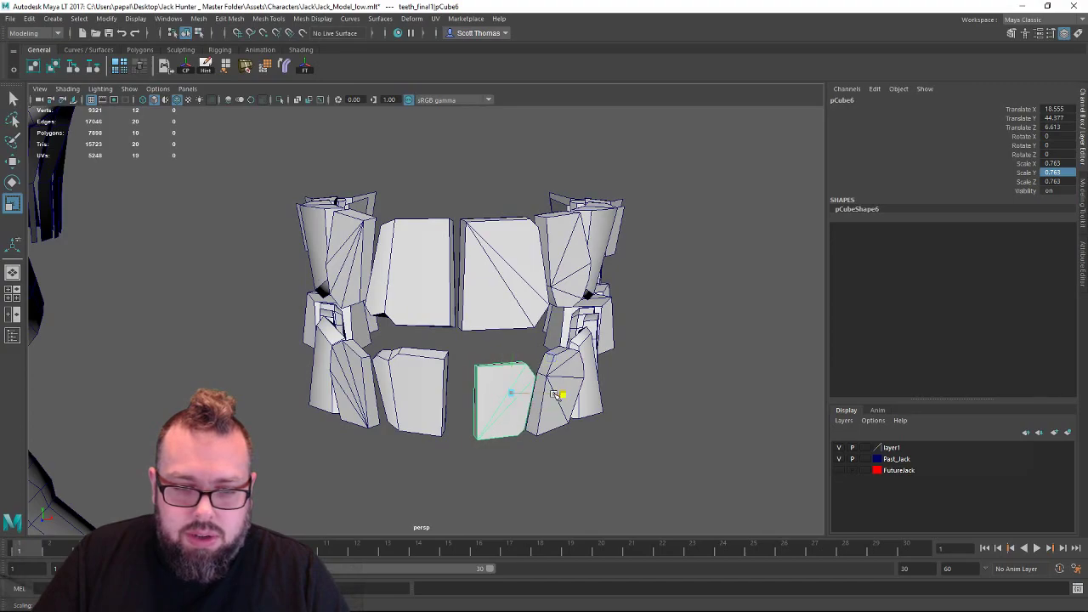
Scale the other lower front tooth down to match and move the two front teeth together at the centre.
left_click(437, 404)
left_click_drag(418, 378, 532, 396)
key("w")
left_click(510, 378)
left_click(689, 366)
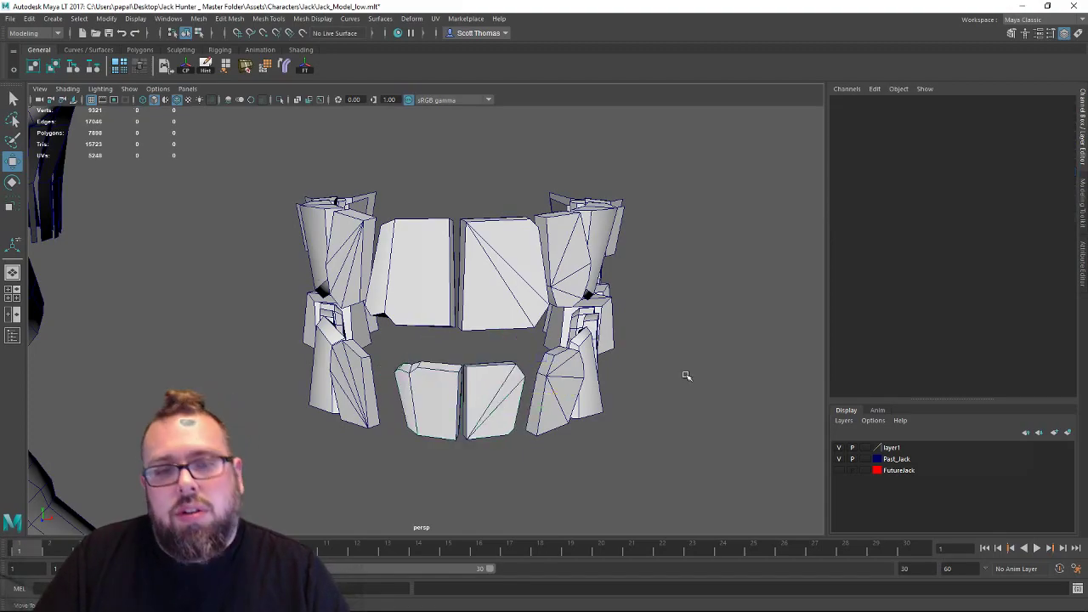
Rotate and move the lower tooth beside the front pair so it sits closer against them.
left_click_drag(687, 376, 539, 408, "alt")
left_click(437, 404)
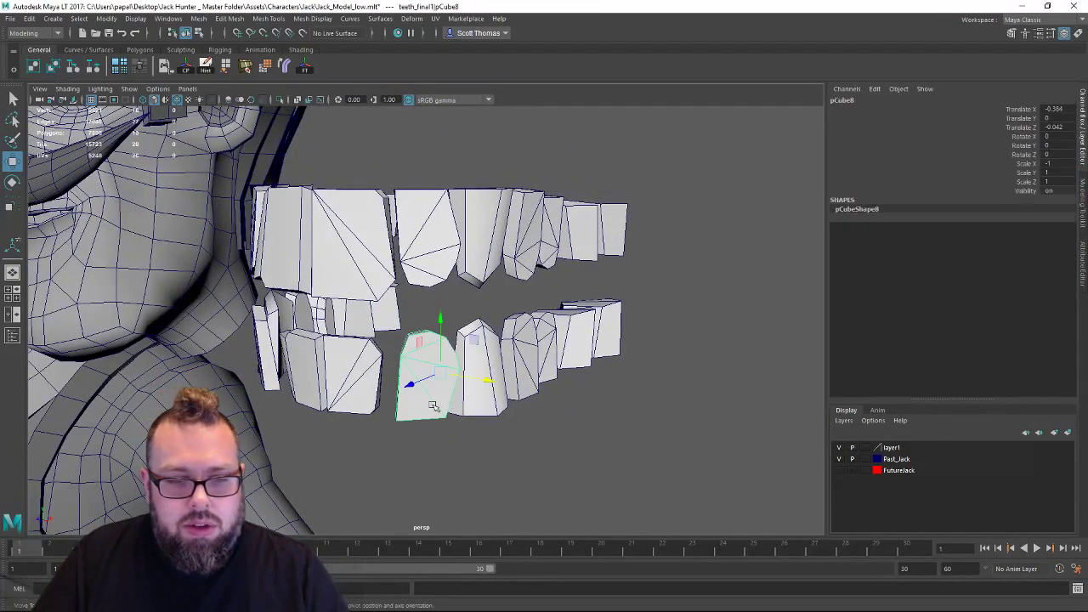
left_click_drag(436, 404, 472, 442, "alt")
key("e")
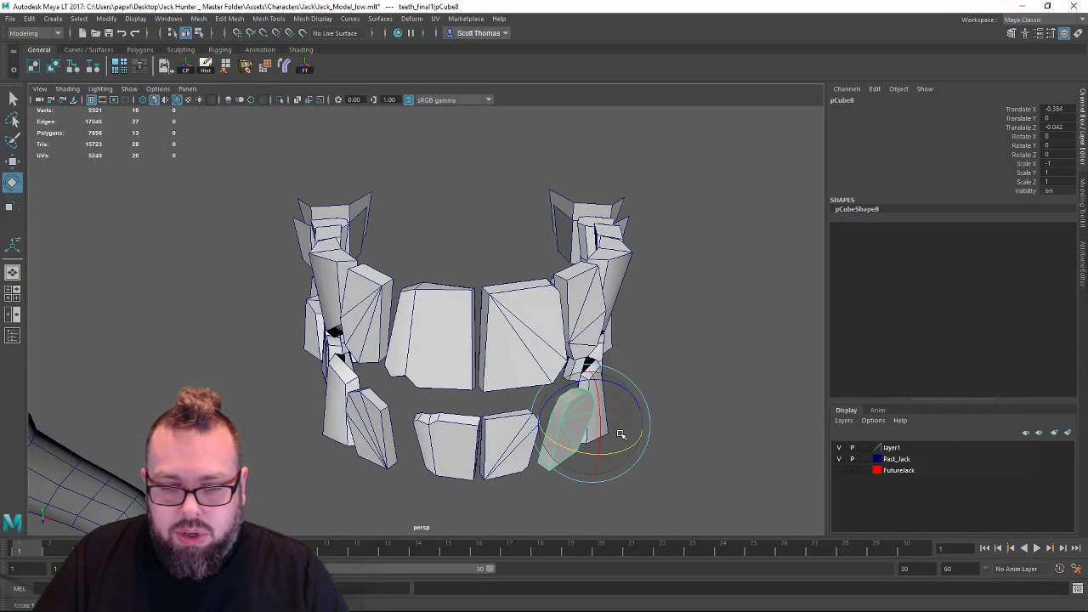
left_click_drag(619, 437, 548, 519, "alt")
key("w")
Centre the lower canine's pivot and move the tooth to about 20.023 in Translate X and 6.448 in Translate Z.
left_click(445, 420)
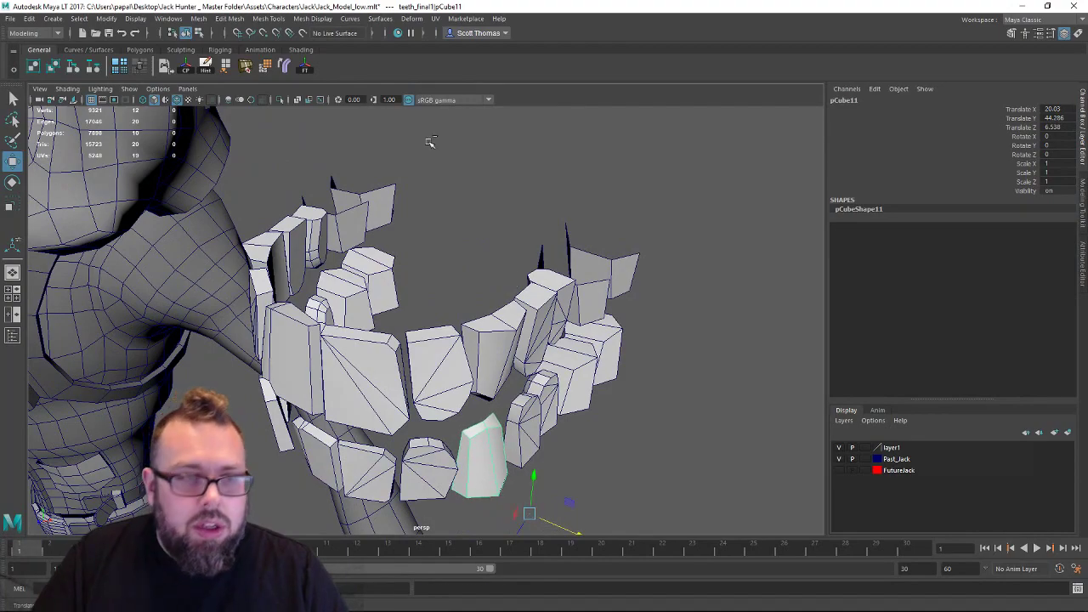
key("ctrl+z")
left_click(186, 67)
left_click_drag(472, 477, 478, 472)
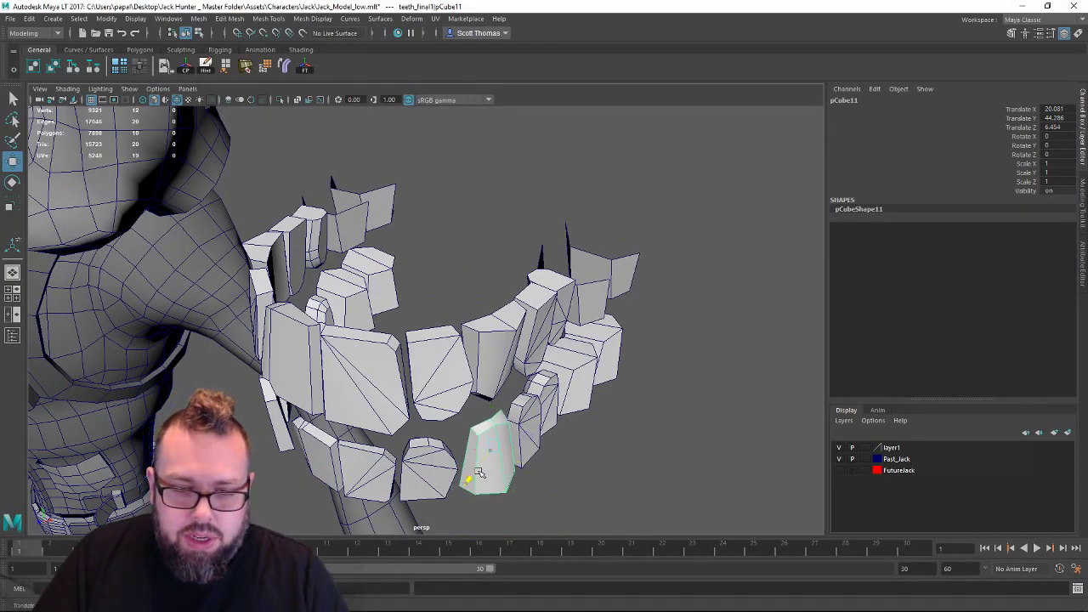
left_click_drag(542, 465, 532, 465)
left_click_drag(476, 501, 446, 457, "alt")
Select the lower canine's top vertices and move them to reshape the tooth's tip.
key("e")
left_click_drag(377, 309, 377, 314, "alt")
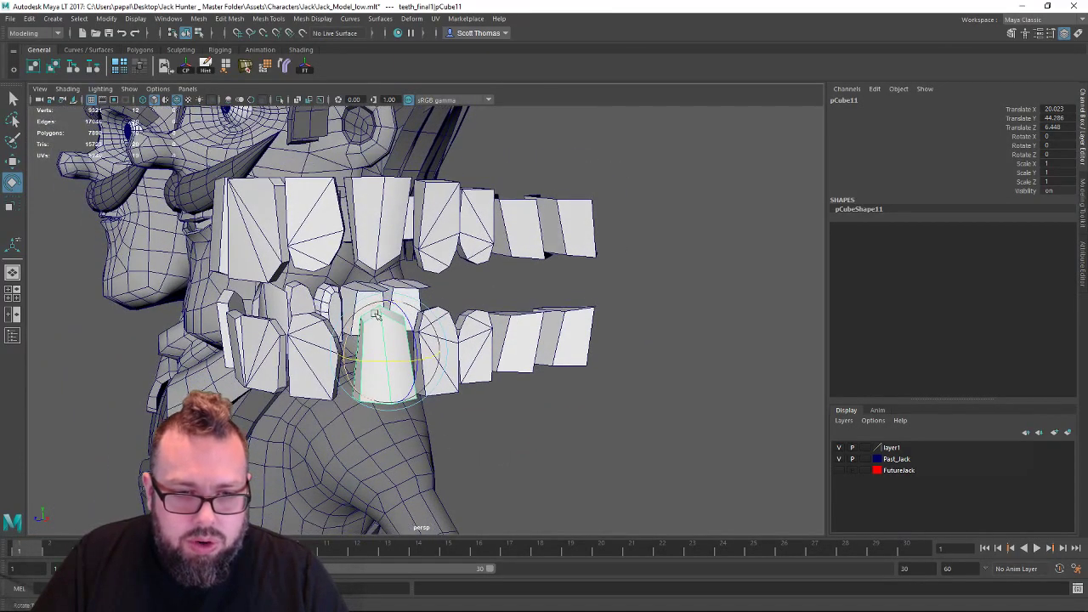
key("q")
right_click_drag(375, 319, 314, 287)
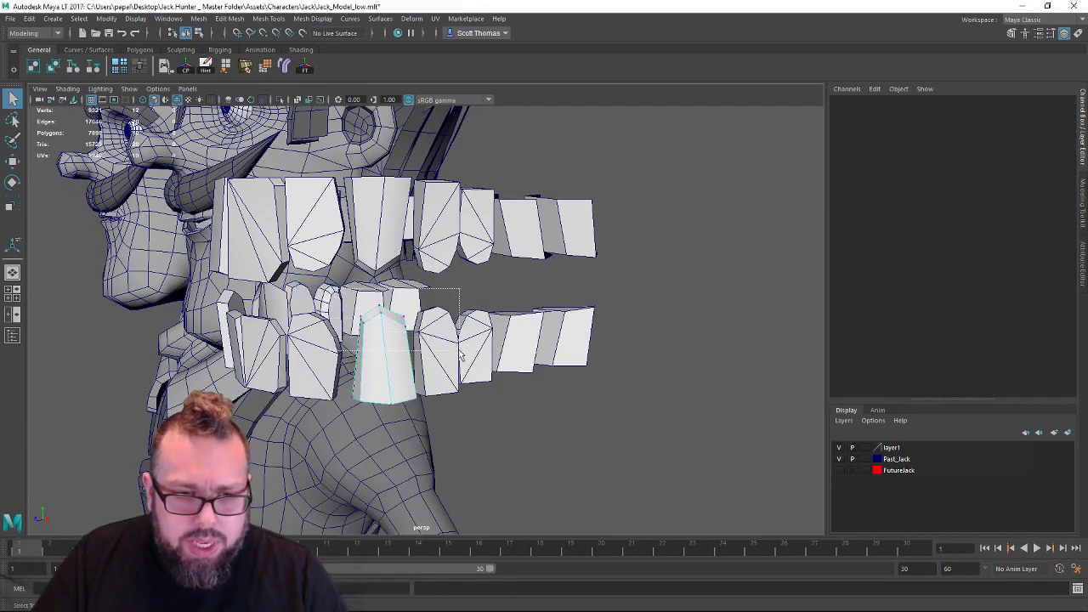
left_click_drag(461, 357, 461, 358)
key("w")
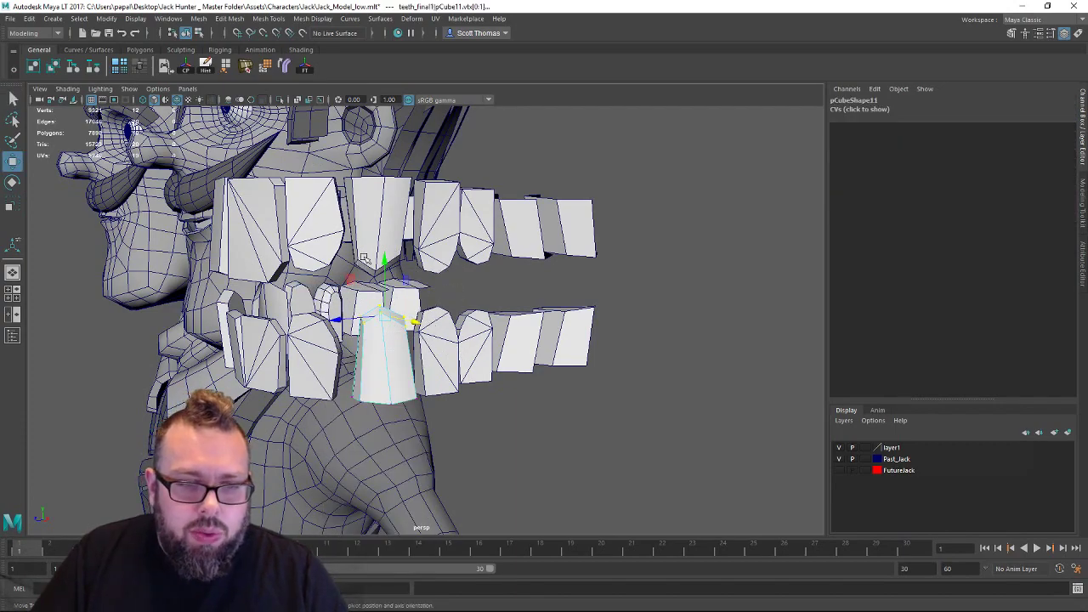
mouse_move(344, 317)
left_mouse_down()
mouse_move(362, 316)
mouse_move(357, 343)
mouse_move(465, 354)
mouse_move(426, 406)
left_mouse_up()
left_click(411, 351)
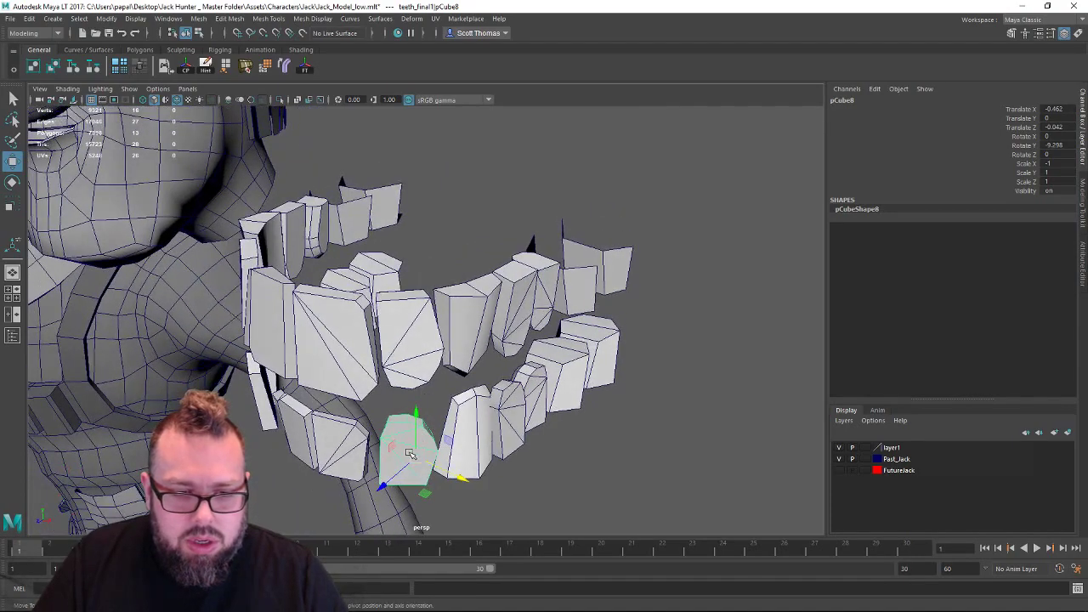
Select the upper canine's tip vertices and shift them slightly toward the front teeth.
left_click_drag(410, 454, 416, 280)
key("e")
right_click_drag(398, 231, 394, 263)
left_click_drag(432, 261, 340, 321)
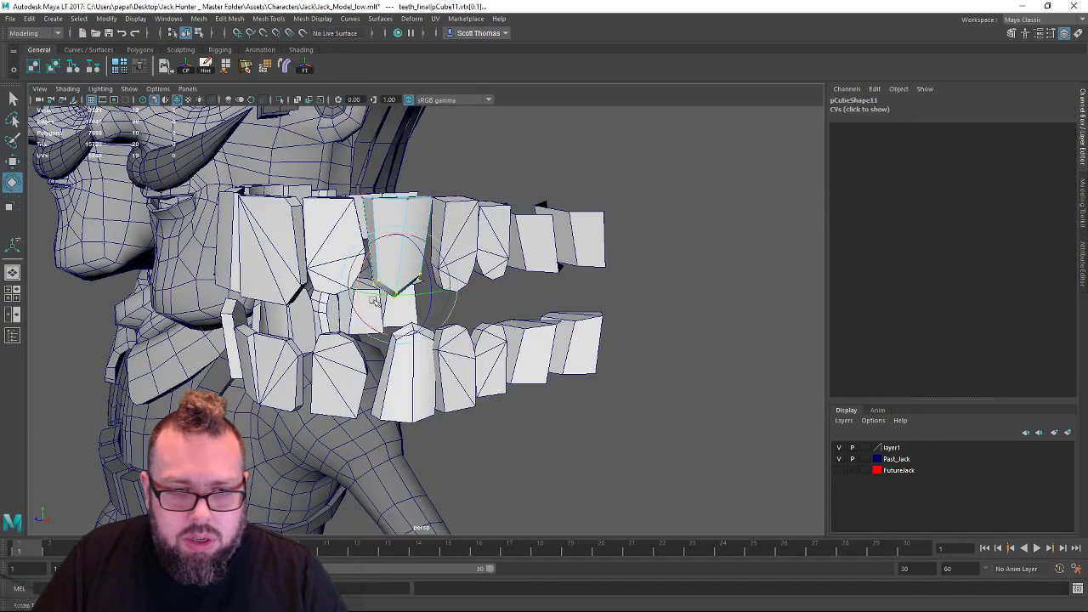
key("w")
left_click_drag(384, 289, 378, 290)
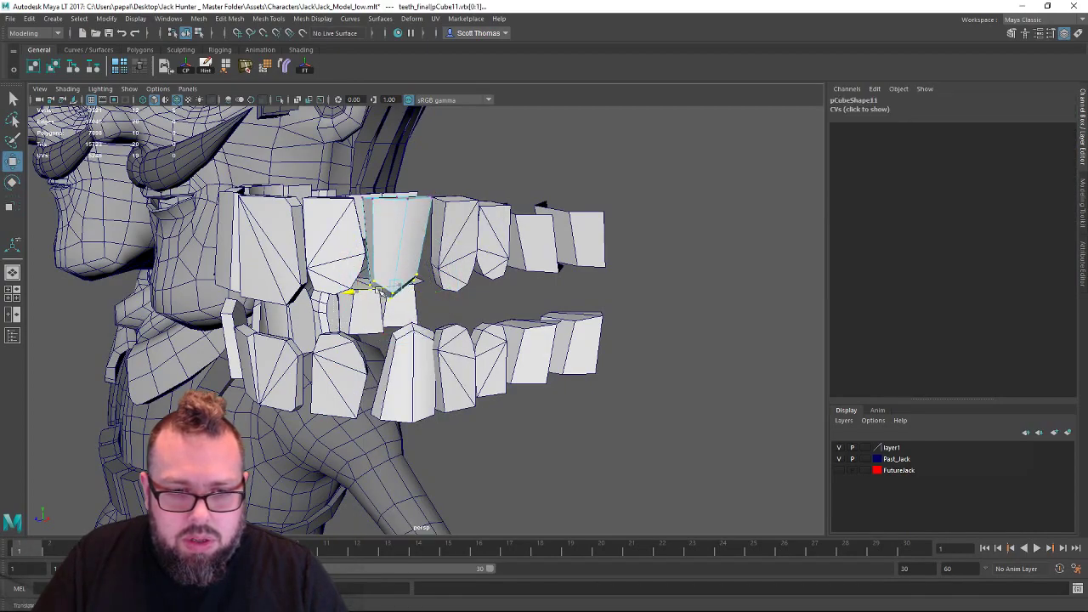
Pull the lower canine's upper front corner vertex slightly toward the front teeth and return to object selection.
left_click(402, 347)
right_click_drag(401, 345, 351, 291)
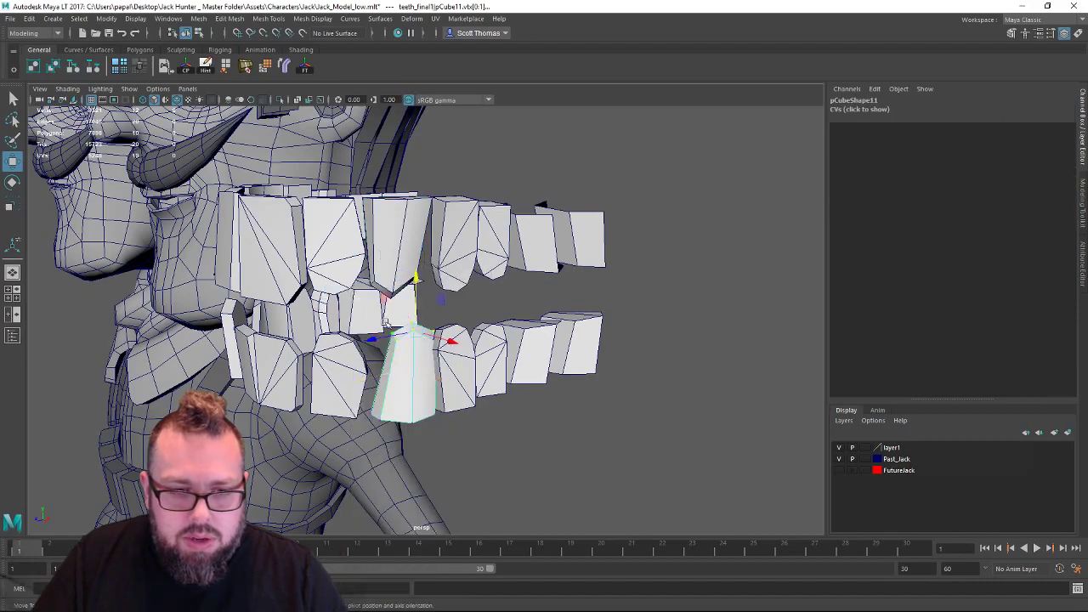
left_click_drag(382, 314, 399, 346)
left_click_drag(393, 294, 394, 300)
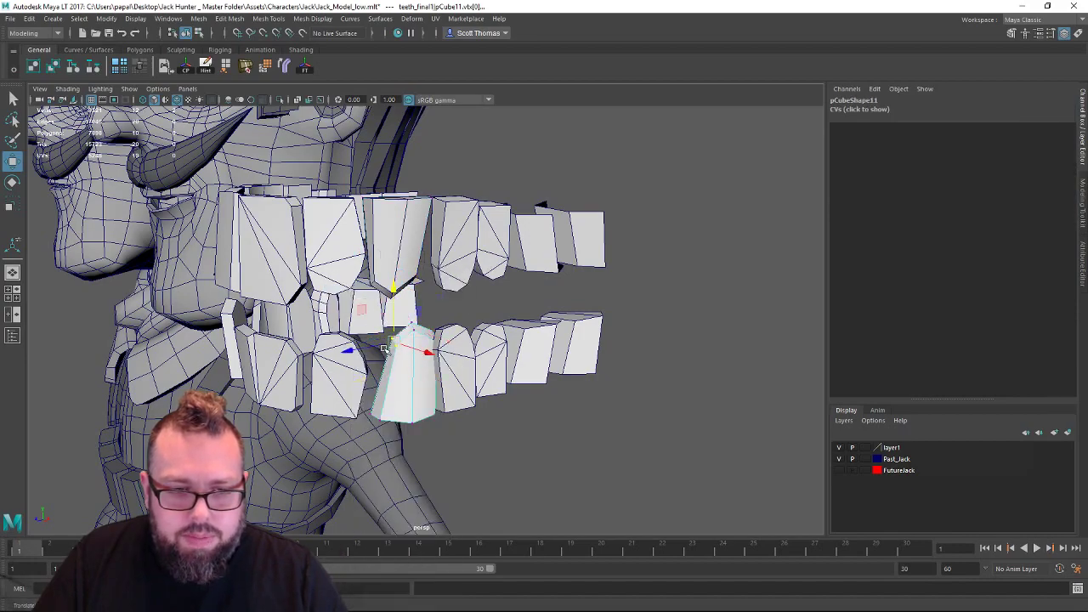
left_click_drag(384, 348, 370, 347)
right_click_drag(412, 348, 452, 289)
right_click_drag(408, 343, 510, 291)
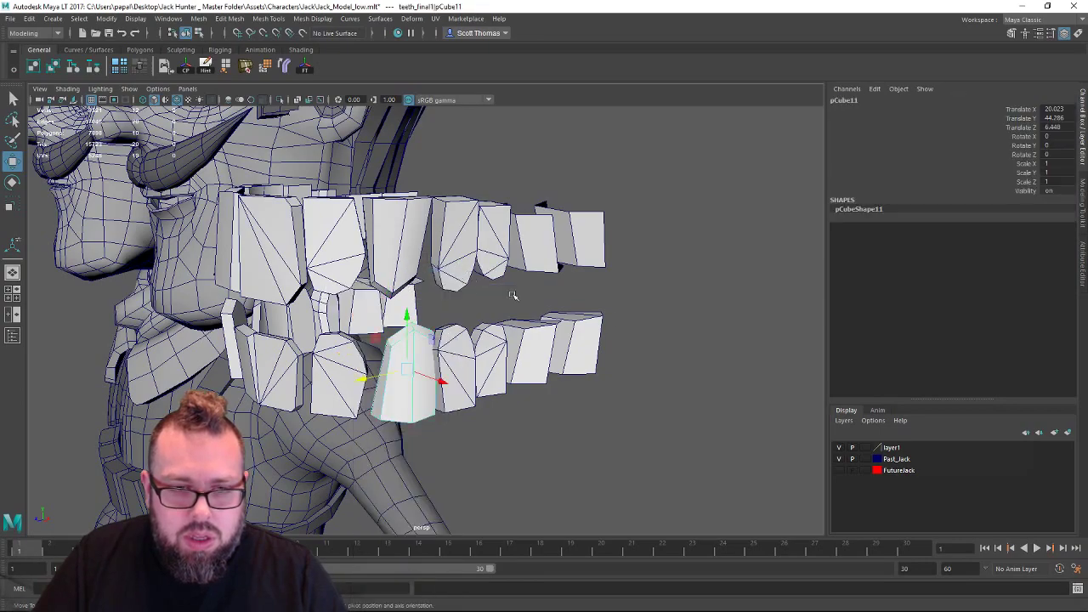
Move the lower canine toward the front teeth to about 6.524 in Translate Z and deselect it.
left_click(631, 400)
left_click_drag(632, 400, 340, 403, "alt")
left_click(372, 416)
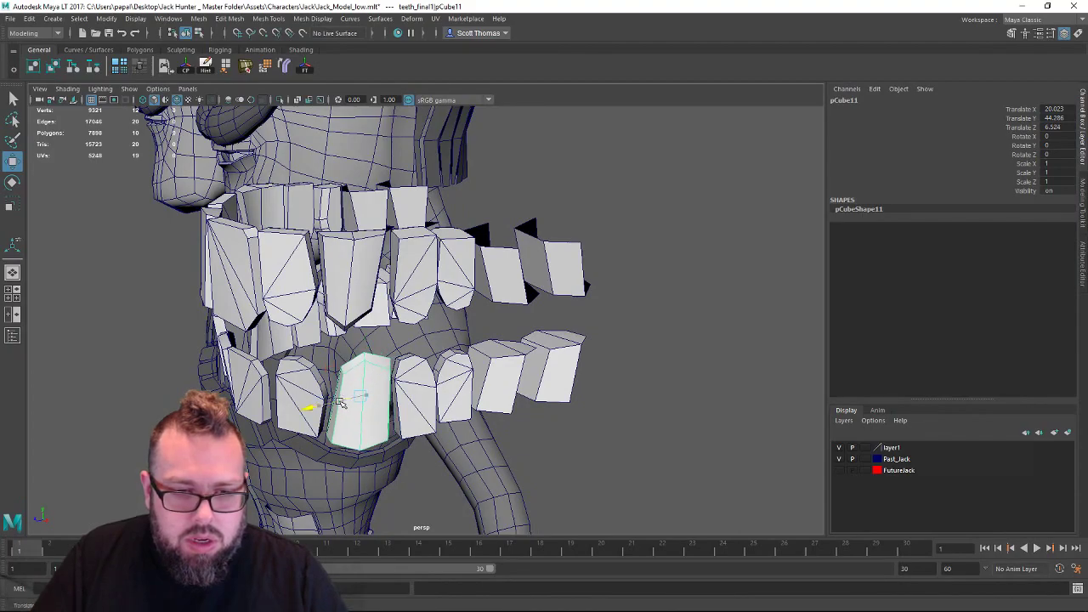
left_click(418, 448)
Delete the unadjusted lower teeth on the side opposite the reshaped canine, keeping the two front teeth.
left_click_drag(417, 449, 509, 437, "alt")
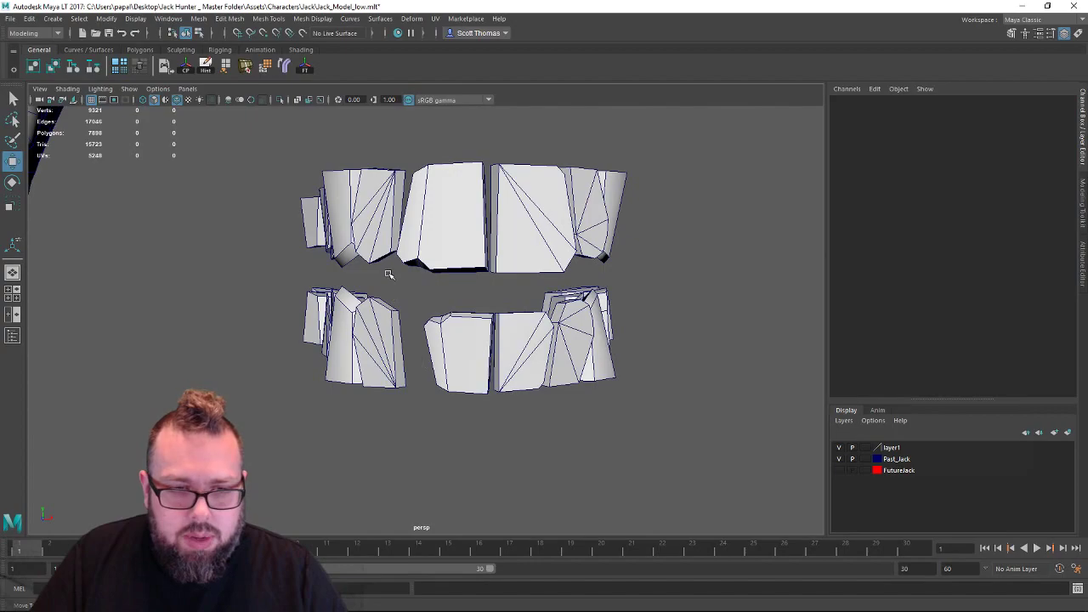
left_click(357, 299)
key("Delete")
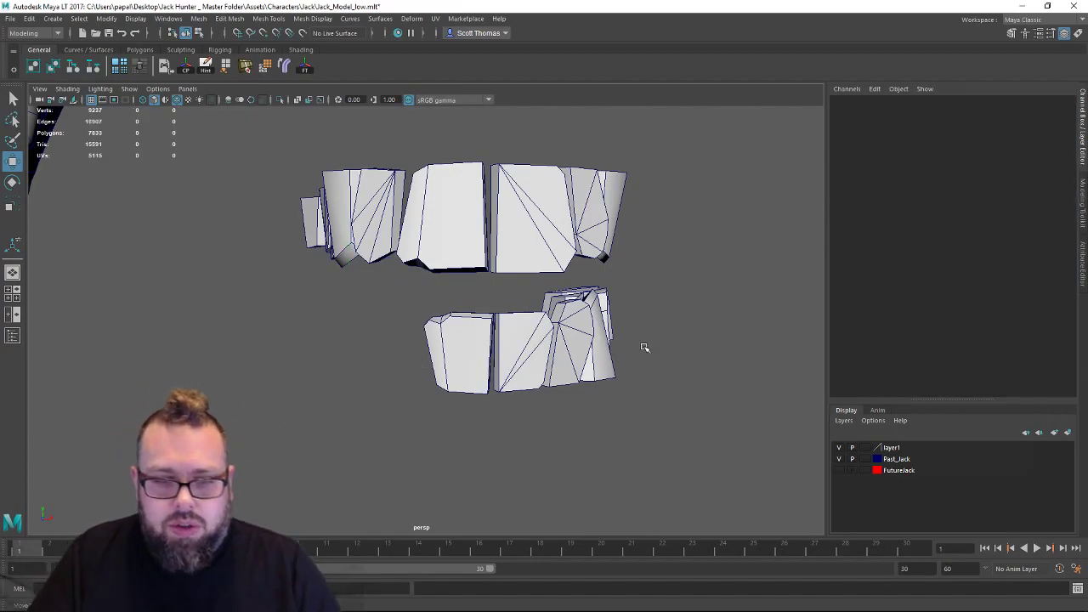
Select the remaining lower side teeth and freeze their transformations.
left_click_drag(644, 348, 617, 351, "alt")
left_click_drag(638, 311, 527, 408)
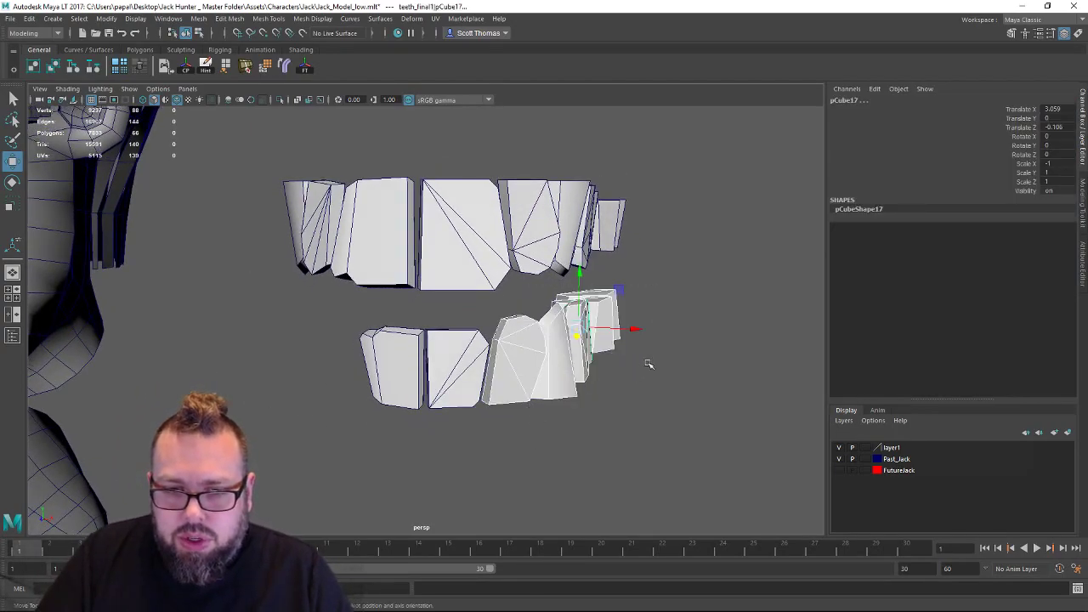
left_click(306, 66)
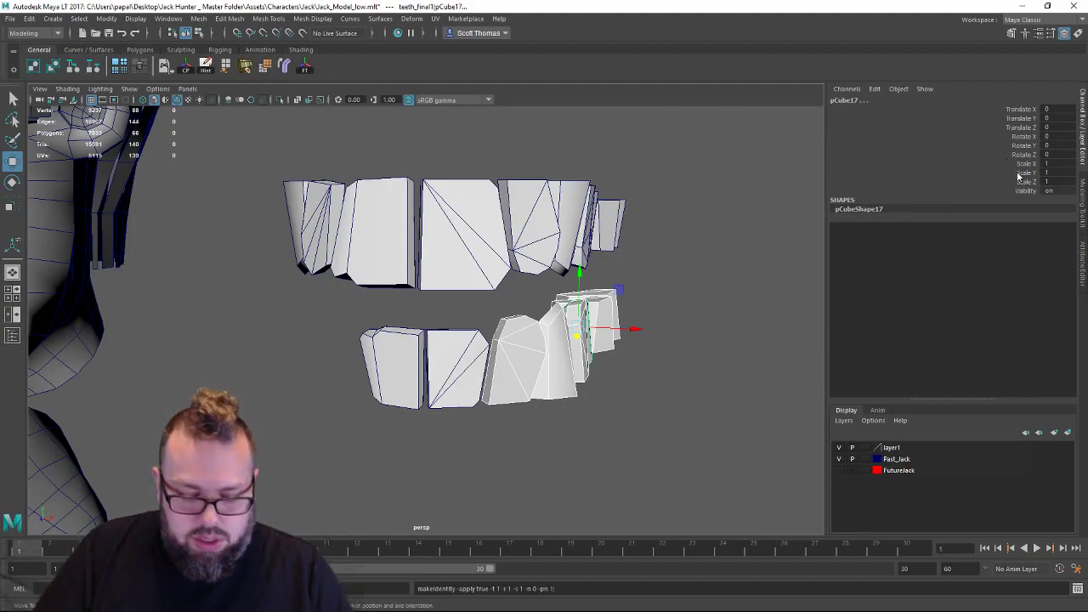
Try to mirror the lower side teeth by duplicating them individually with Scale X at -1 and moving them across.
key("ctrl+d")
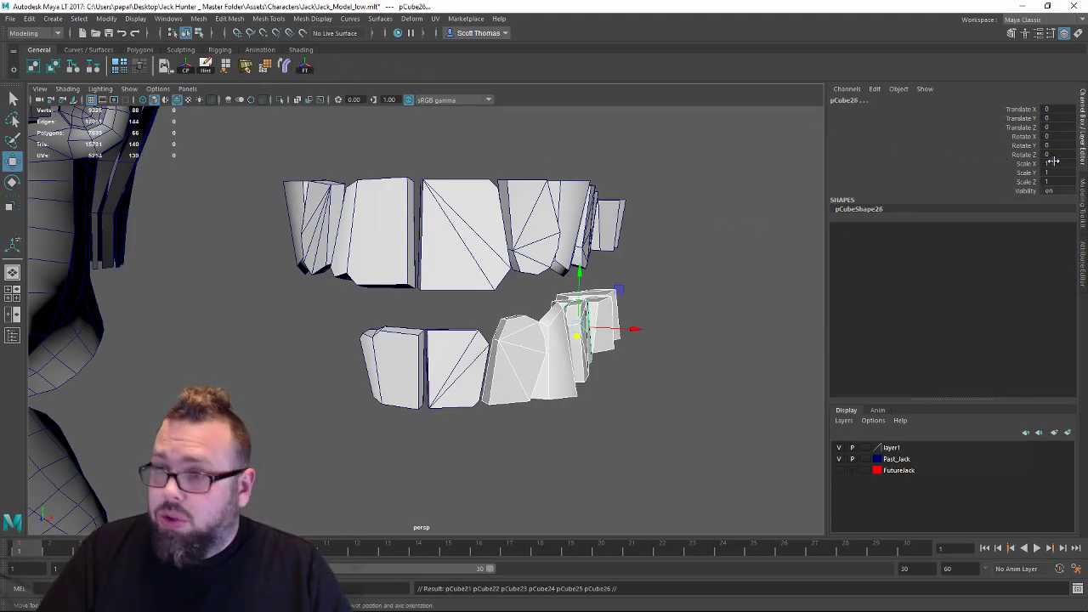
type("-1")
key("Return")
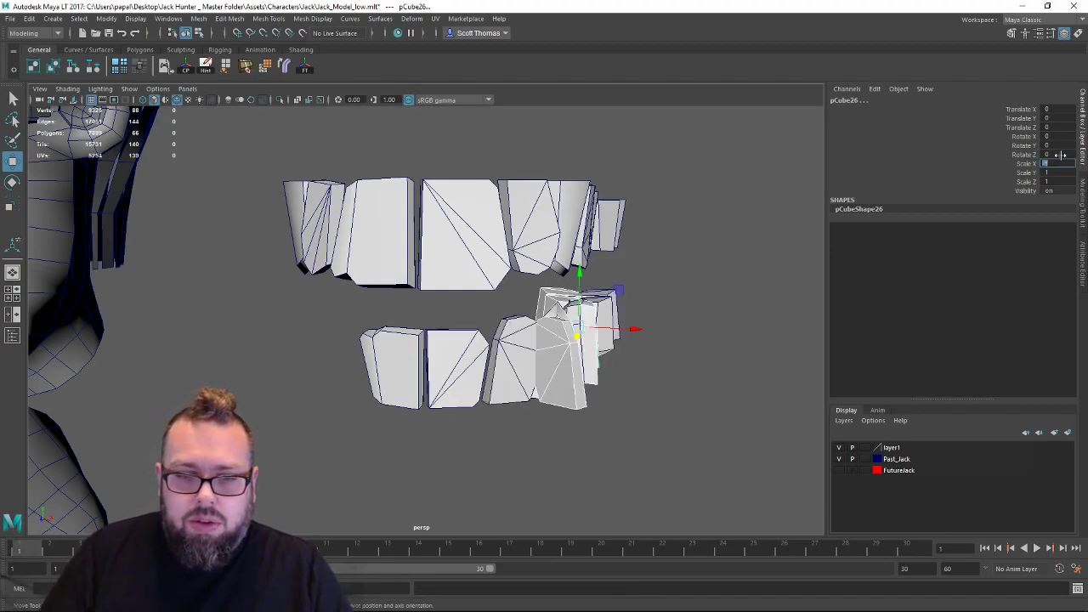
left_click_drag(638, 327, 399, 378)
key("ctrl+z")
key("ctrl+z")
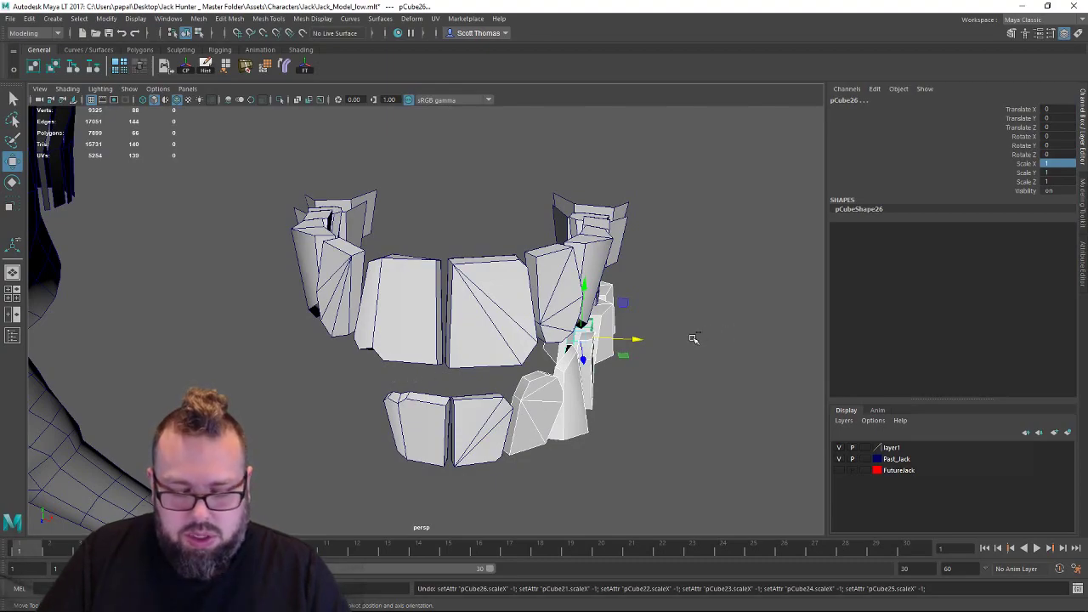
key("ctrl+z")
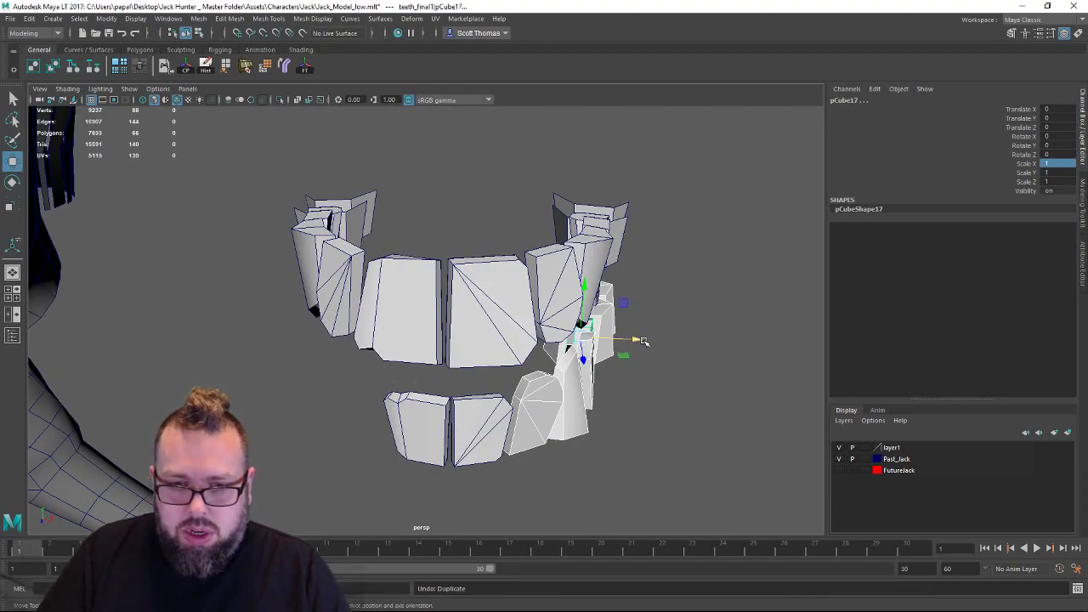
Group the lower side teeth and try mirroring the group with Scale X at -1.
key("ctrl+g")
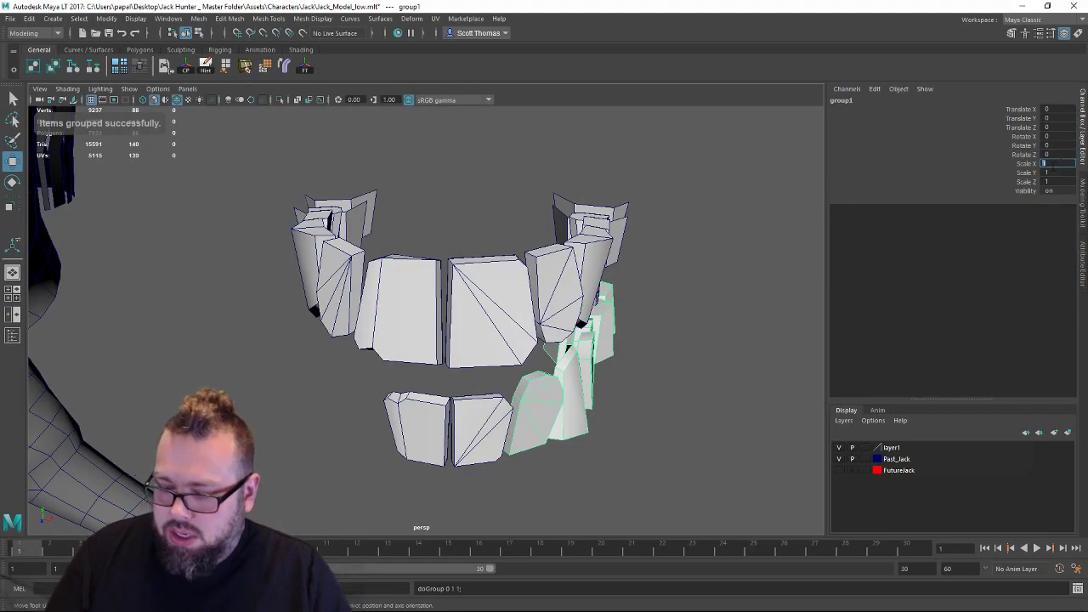
key("ctrl+h")
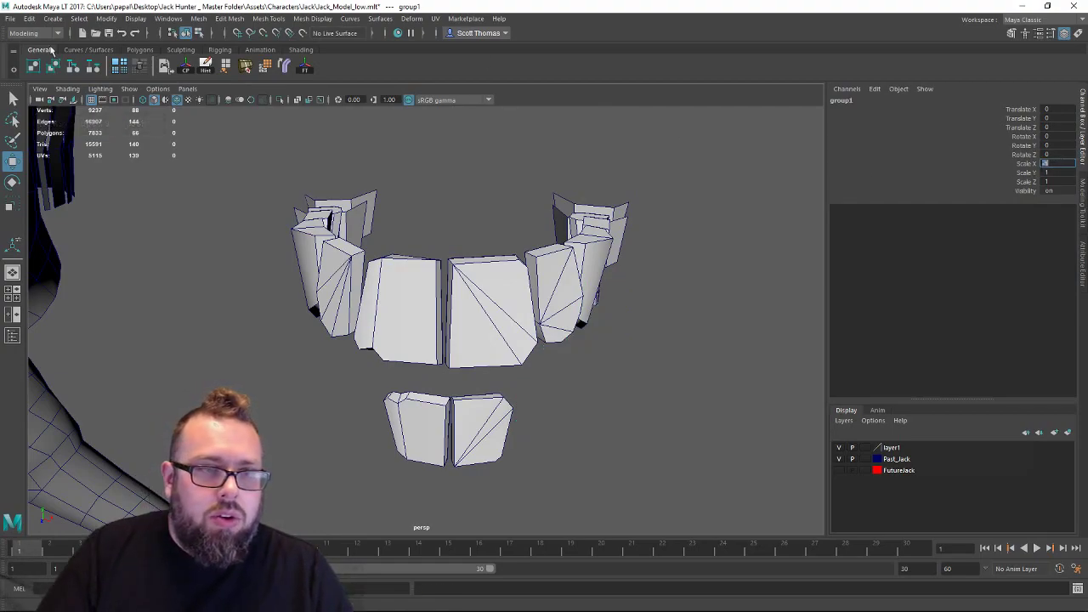
key("ctrl+z")
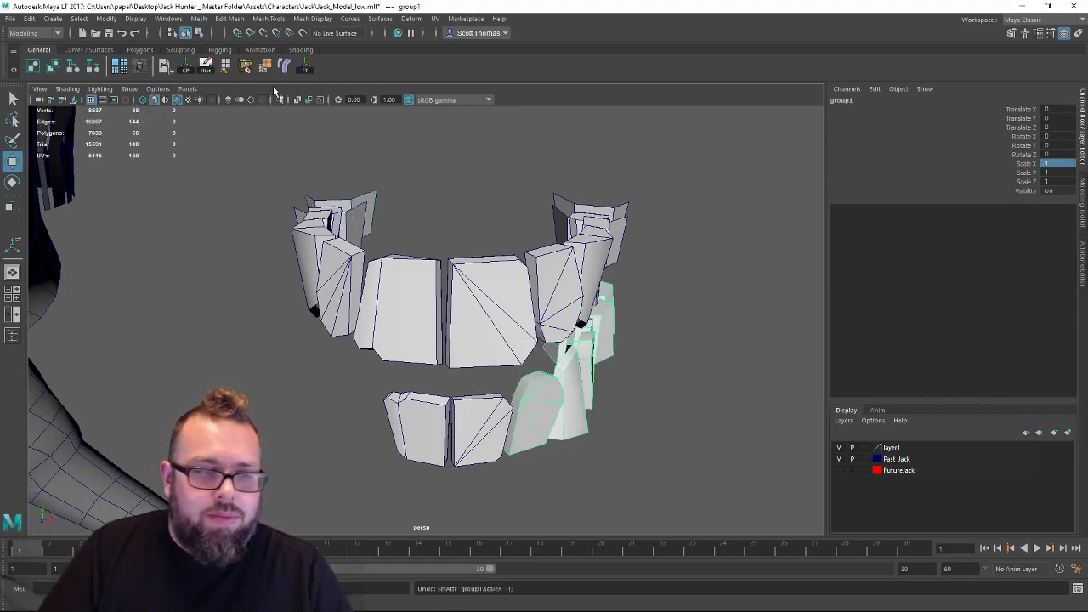
Move the group's pivot to the centre between the front teeth and test the mirroring with Scale X at -1.
key("w")
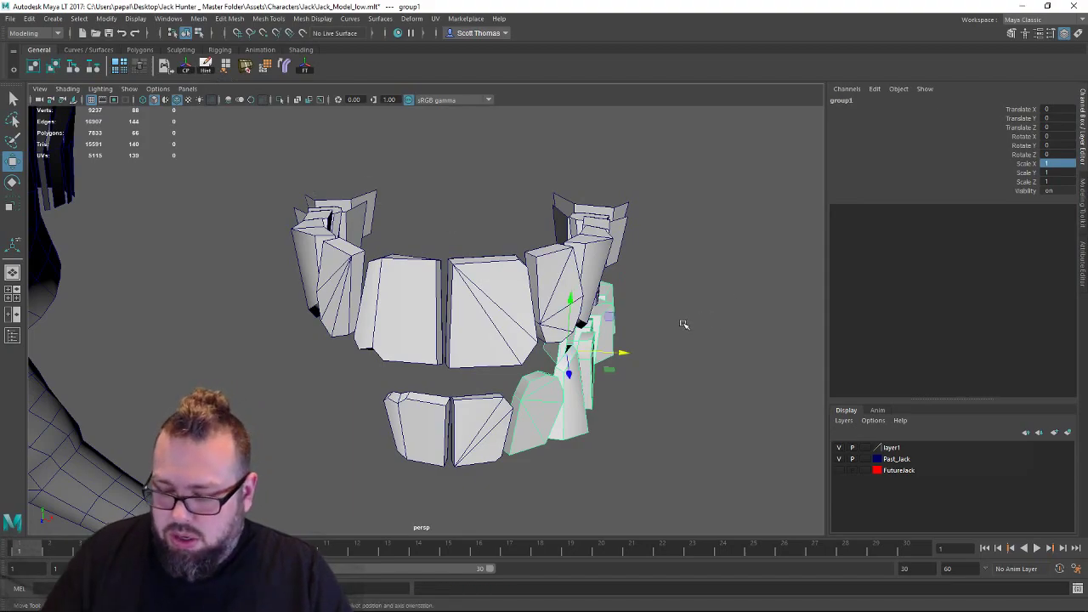
key("1")
key("d")
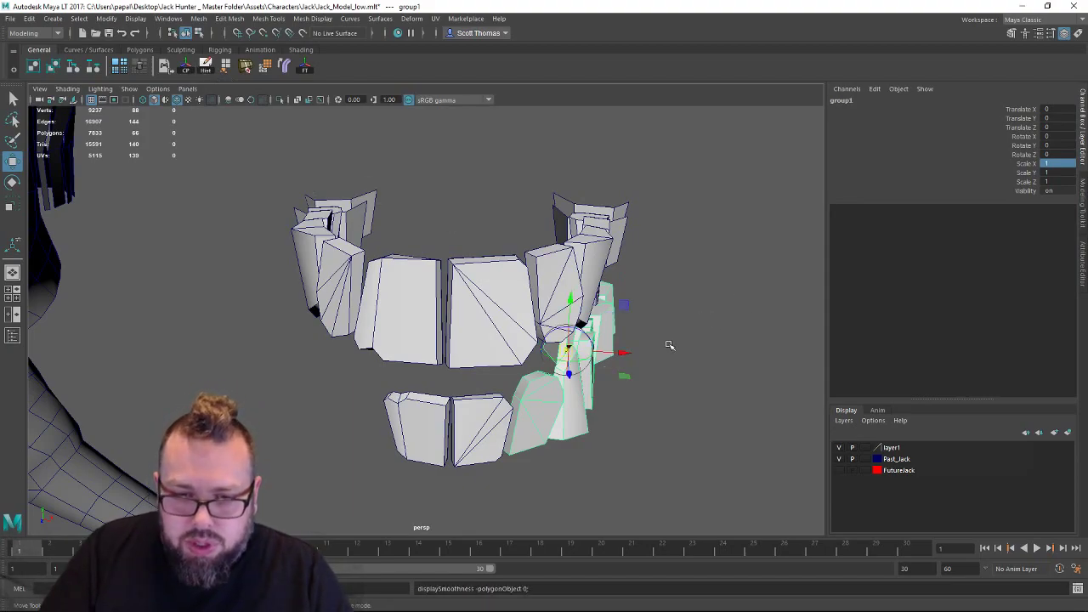
left_click_drag(629, 353, 513, 372)
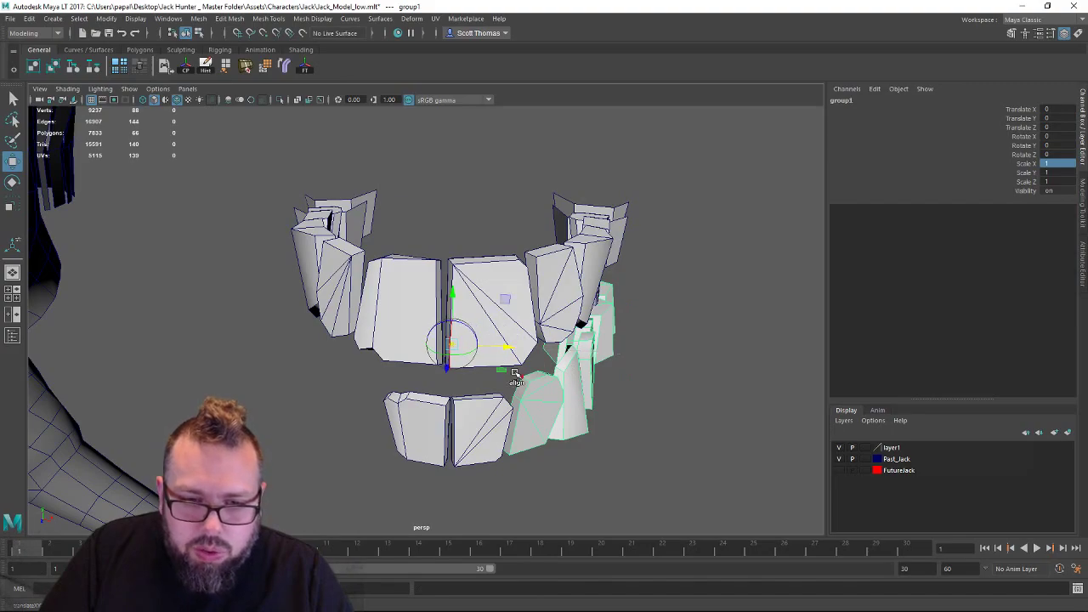
key("d")
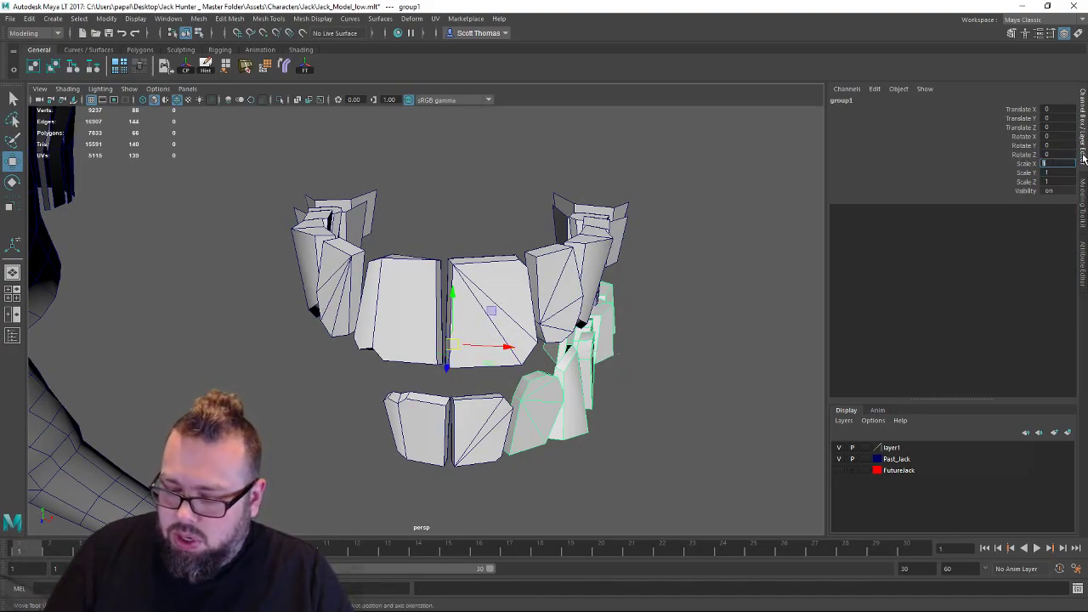
key("Return")
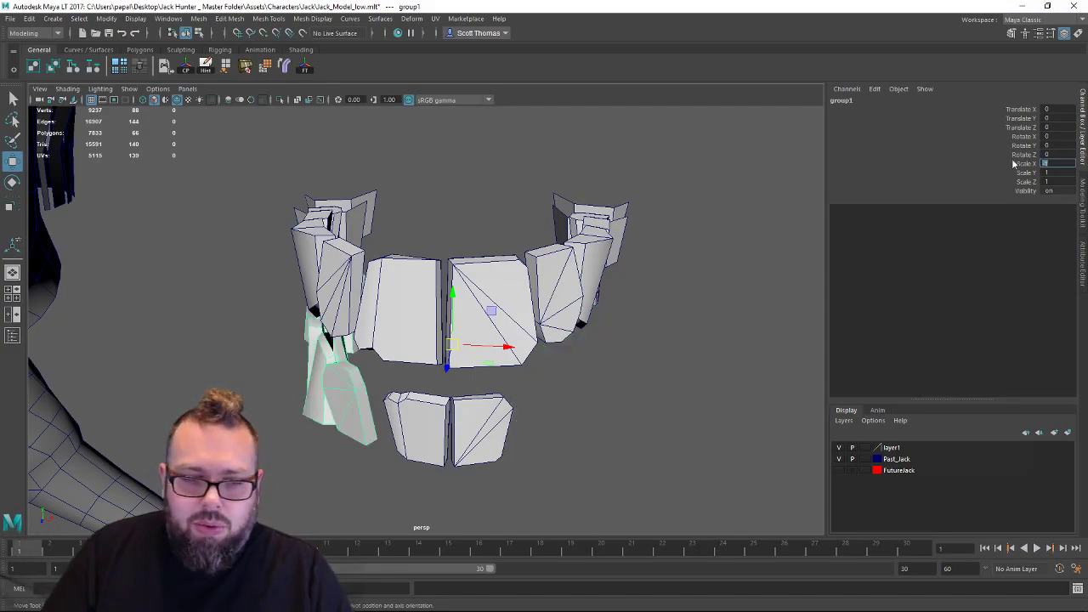
key("ctrl+z")
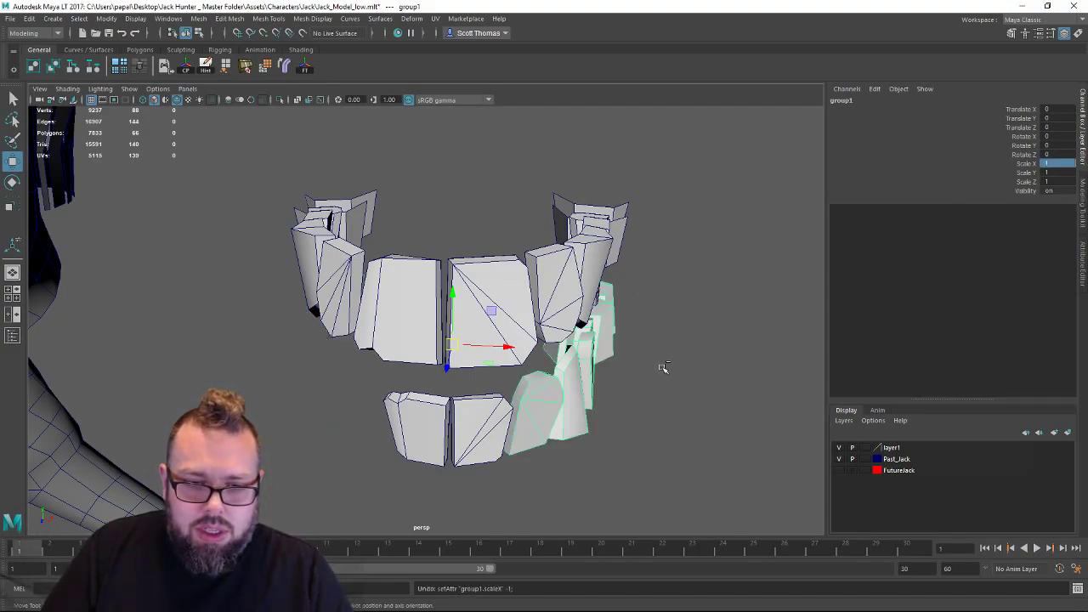
Duplicate the group of side teeth and nudge the copy's pivot slightly along X toward the original teeth.
key("ctrl+d")
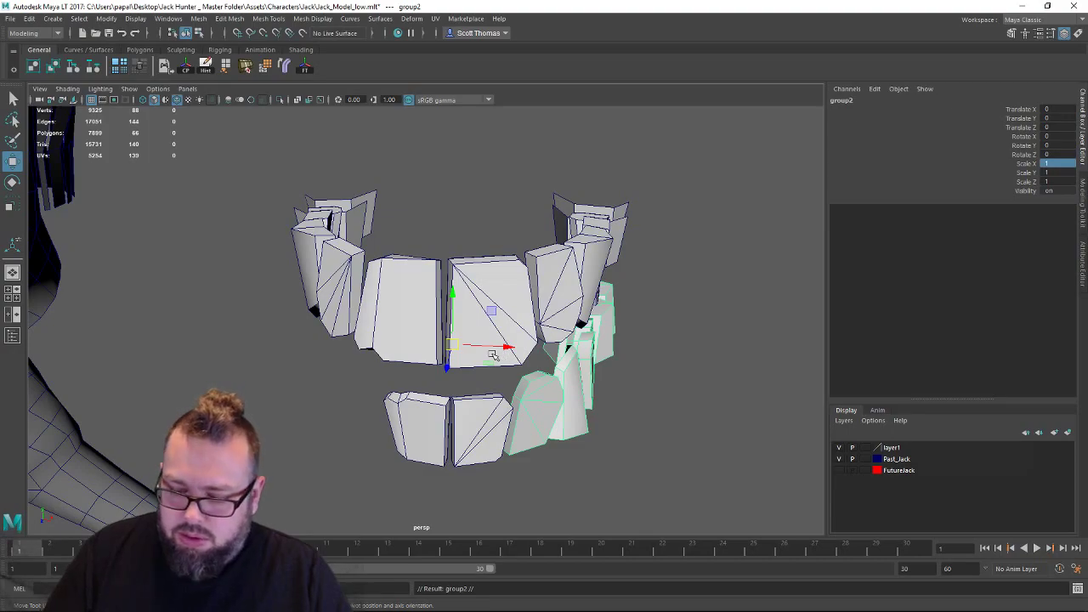
key("d")
left_click_drag(506, 346, 513, 345)
key("d")
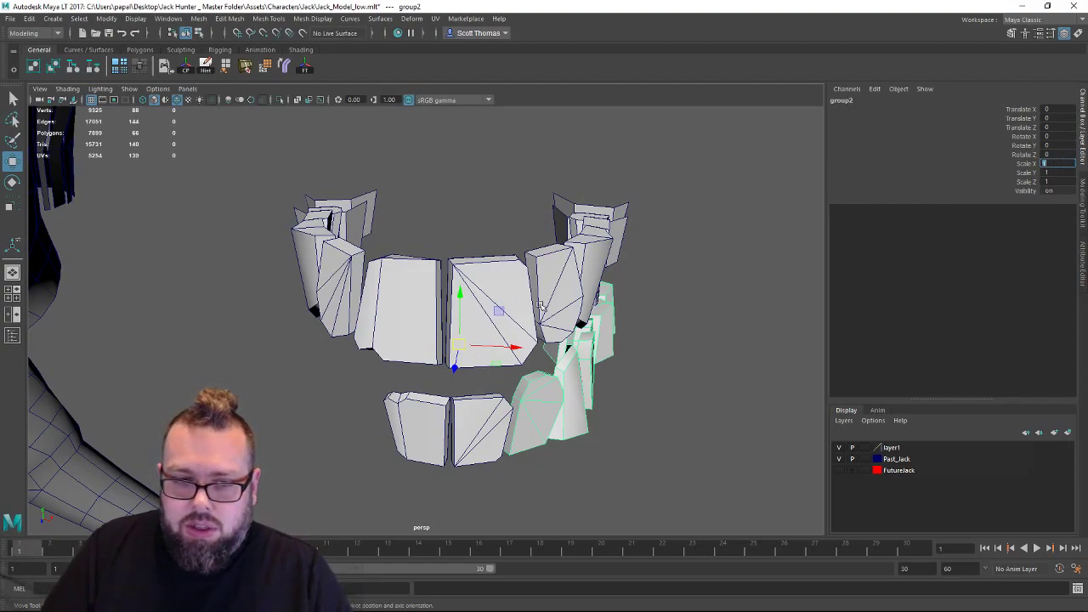
left_click_drag(514, 344, 540, 346)
key("ctrl+z")
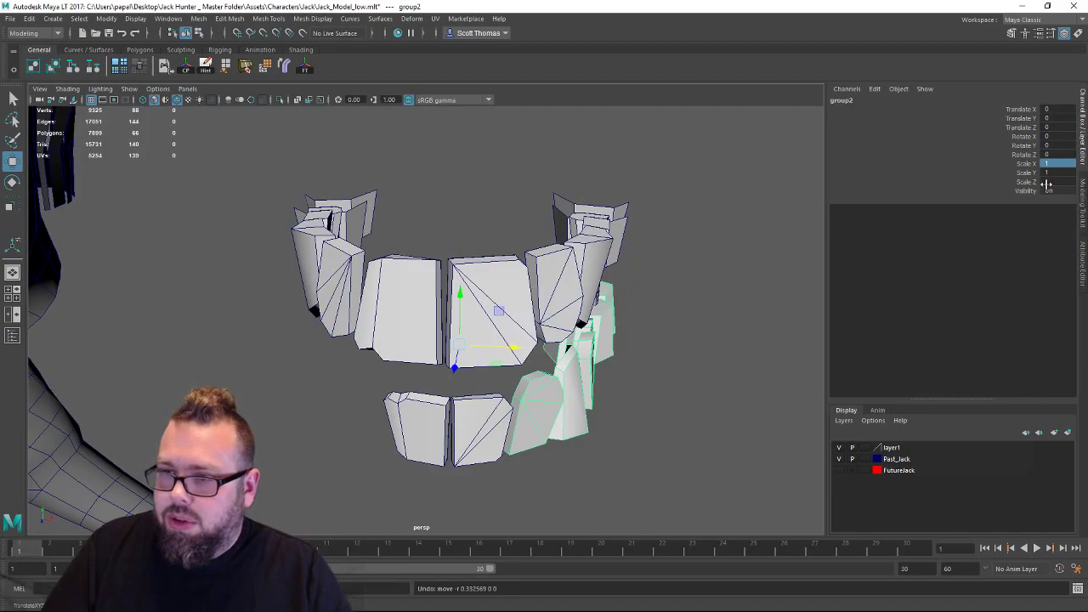
Mirror the duplicated group to the empty side of the lower row by setting its Scale X to -1.
left_click(1056, 160)
type("-1")
key("Return")
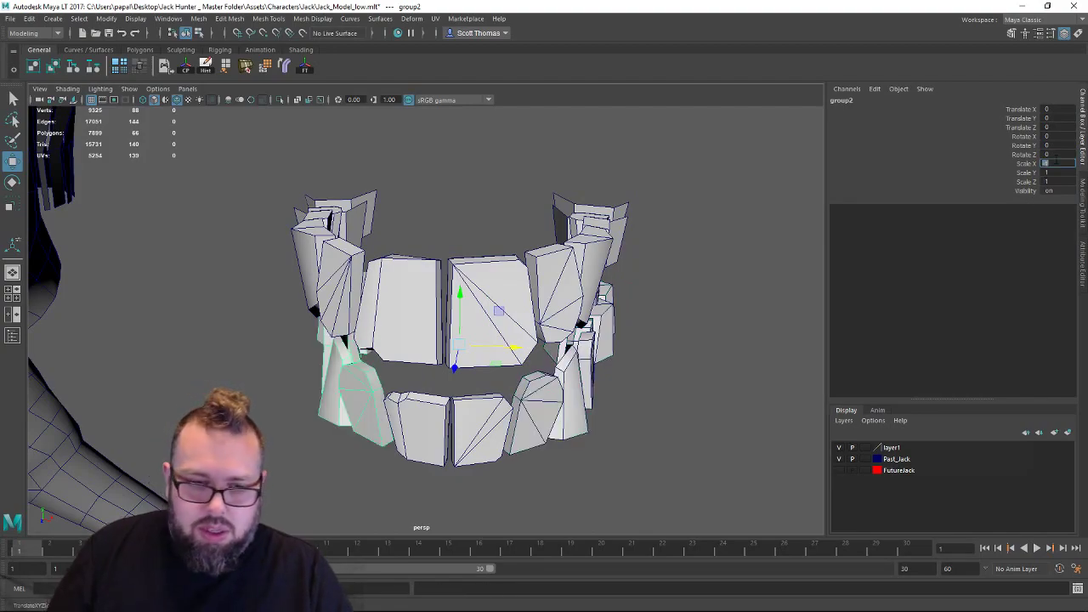
left_click_drag(699, 335, 711, 279, "alt")
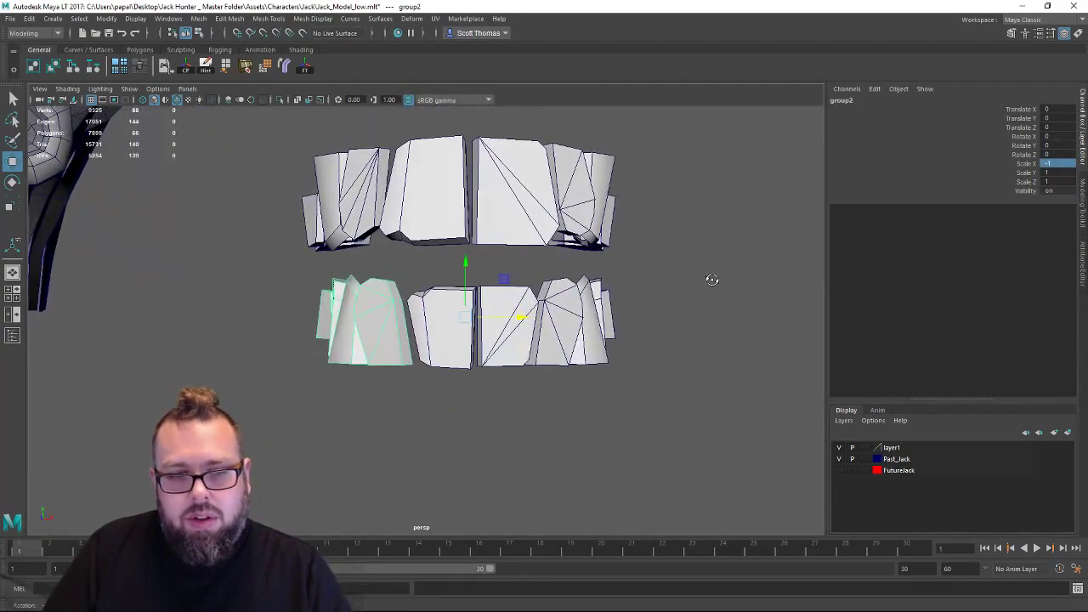
left_click_drag(622, 291, 643, 292, "alt")
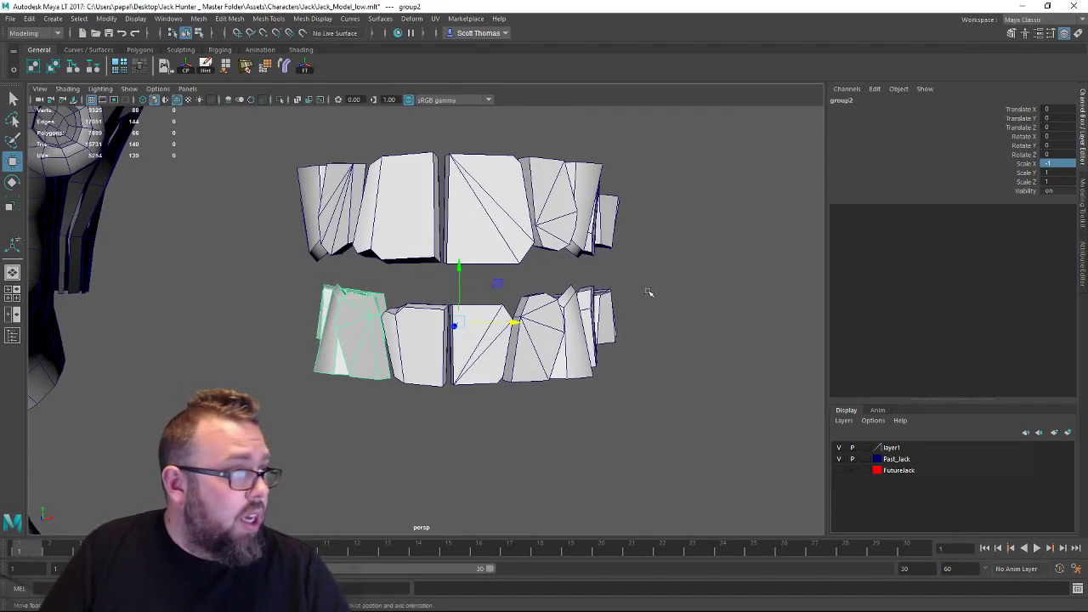
Try scaling both groups of lower side teeth together and moving them vertically, then undo the move.
left_click(590, 338, "shift")
key("Up")
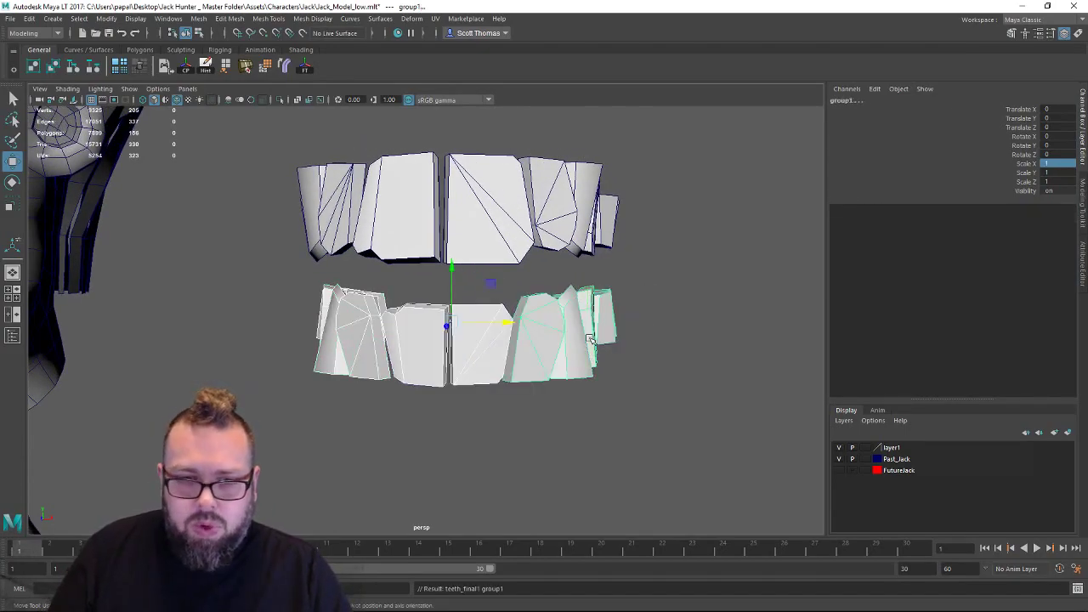
key("r")
left_click_drag(450, 272, 357, 366)
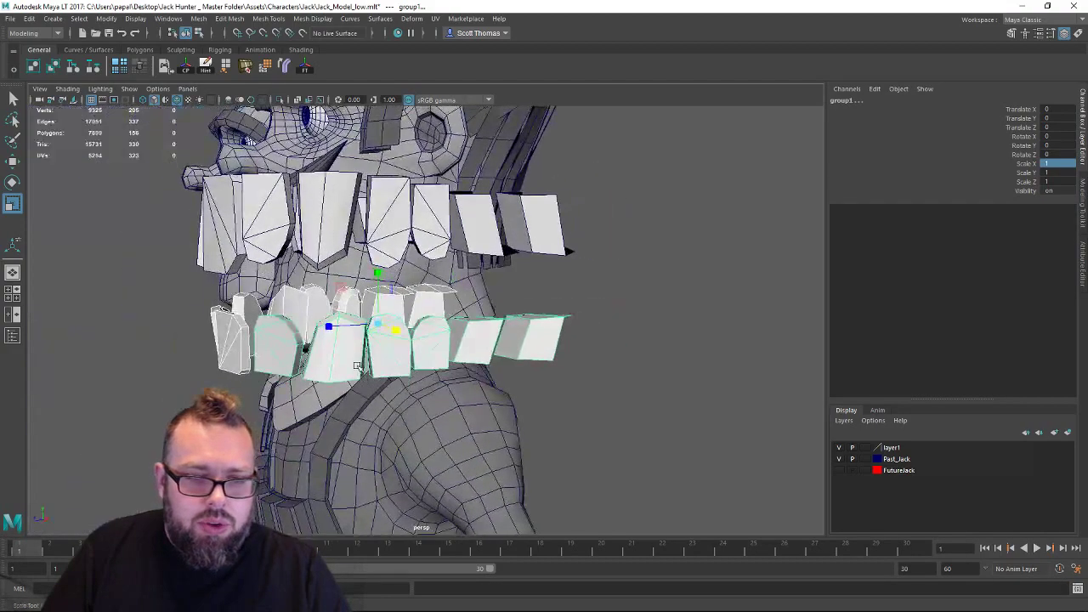
left_click_drag(330, 329, 500, 337, "alt")
key("w")
left_click_drag(458, 295, 455, 254)
key("ctrl+z")
Select the whole lower teeth group, split the workspace into two panes and show the Outliner beside the perspective view.
key("Up")
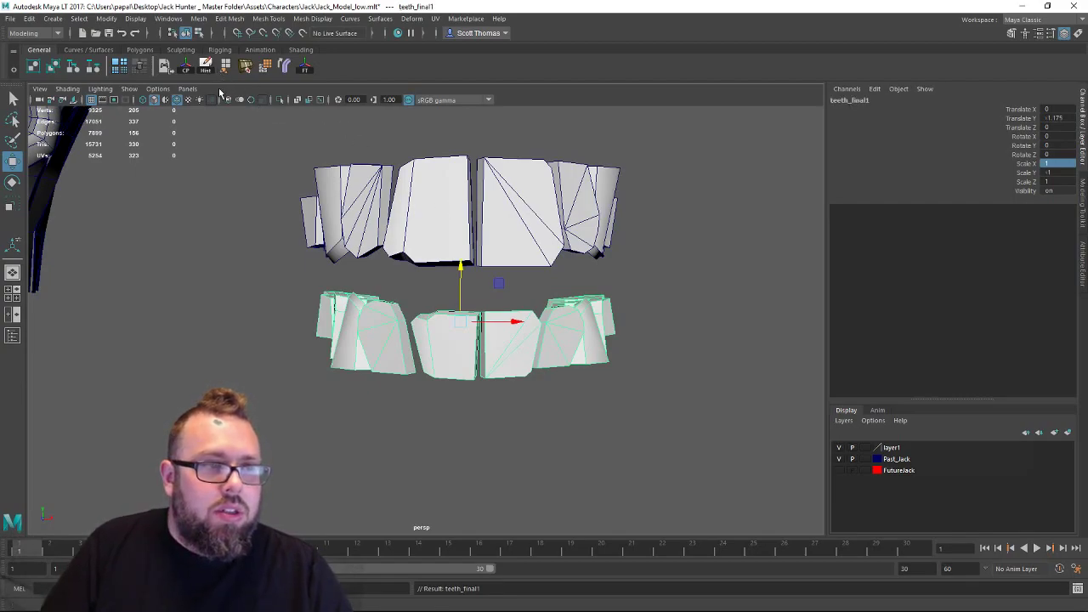
left_click(13, 316)
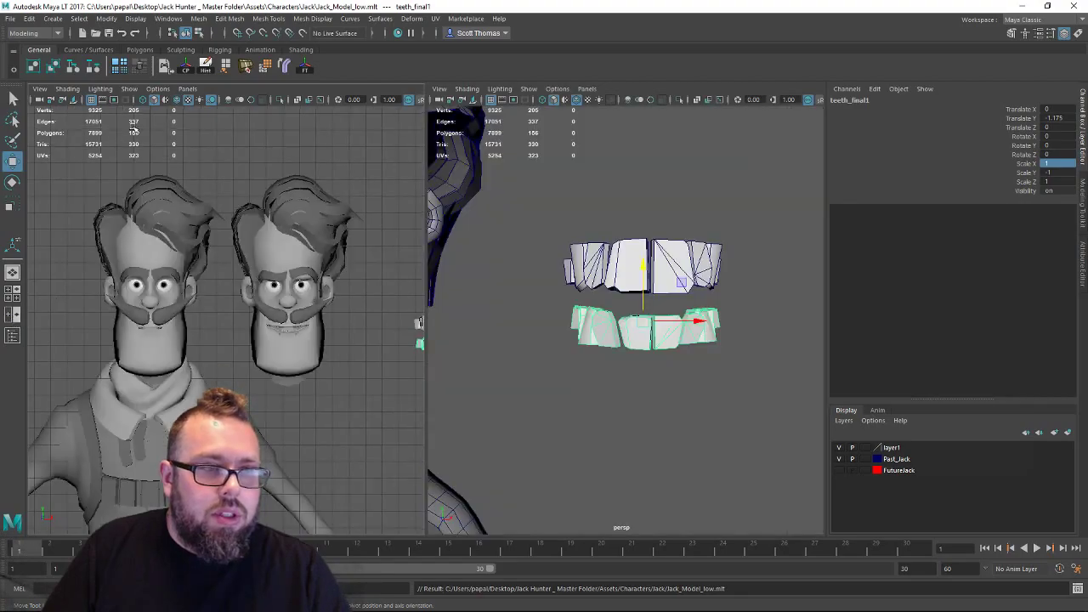
left_click(186, 88)
mouse_move(224, 137)
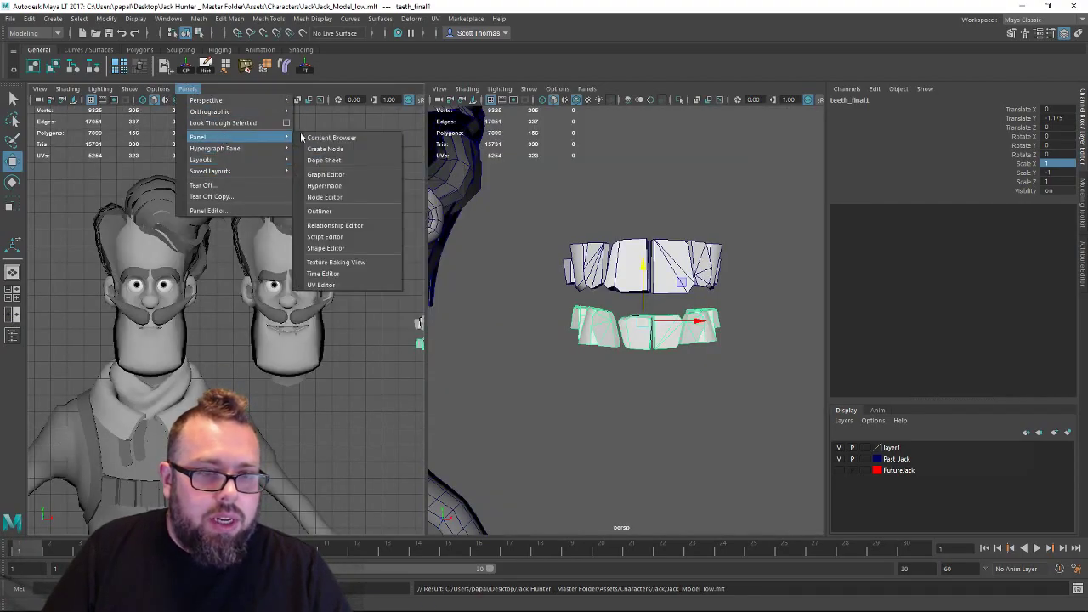
left_click(323, 211)
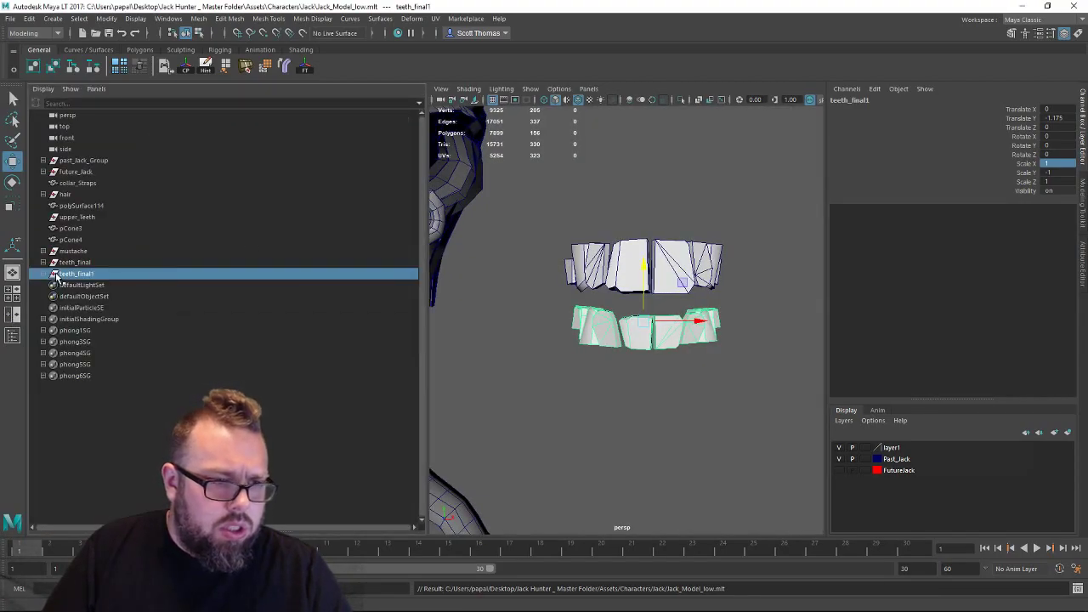
Ungroup group1 and group2 inside teeth_final1 so the side teeth sit directly under the parent group.
left_click(44, 274)
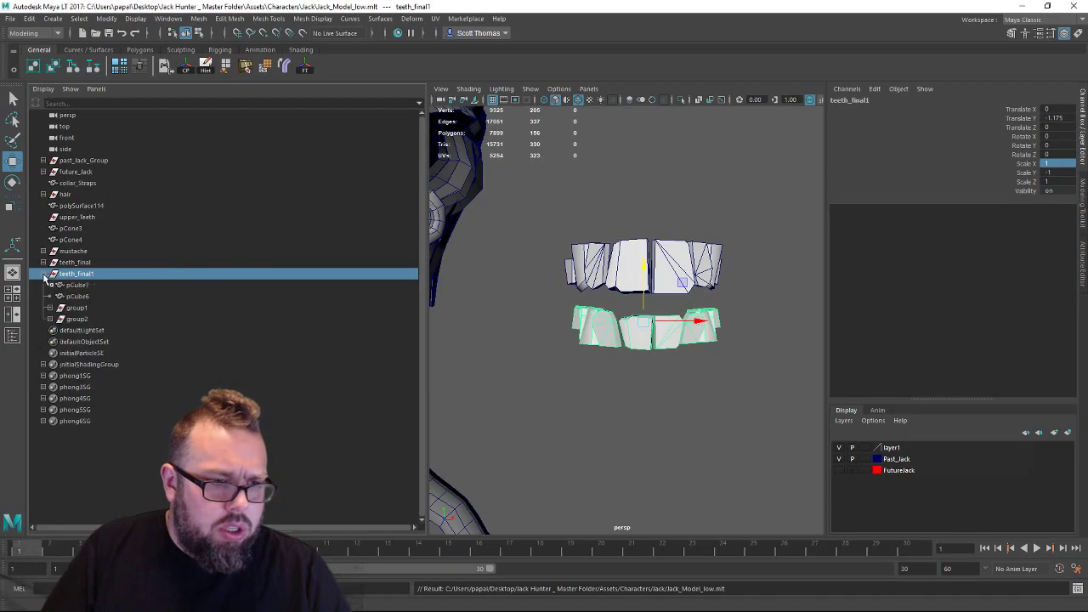
left_click(76, 318)
left_click(76, 307, "shift")
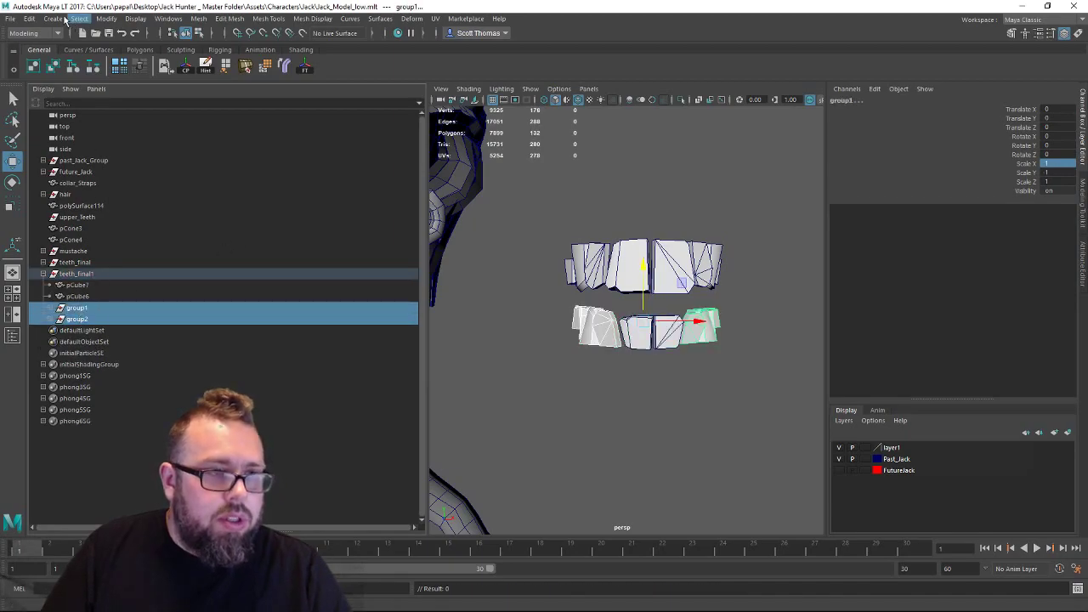
left_click(29, 18)
left_click(65, 238)
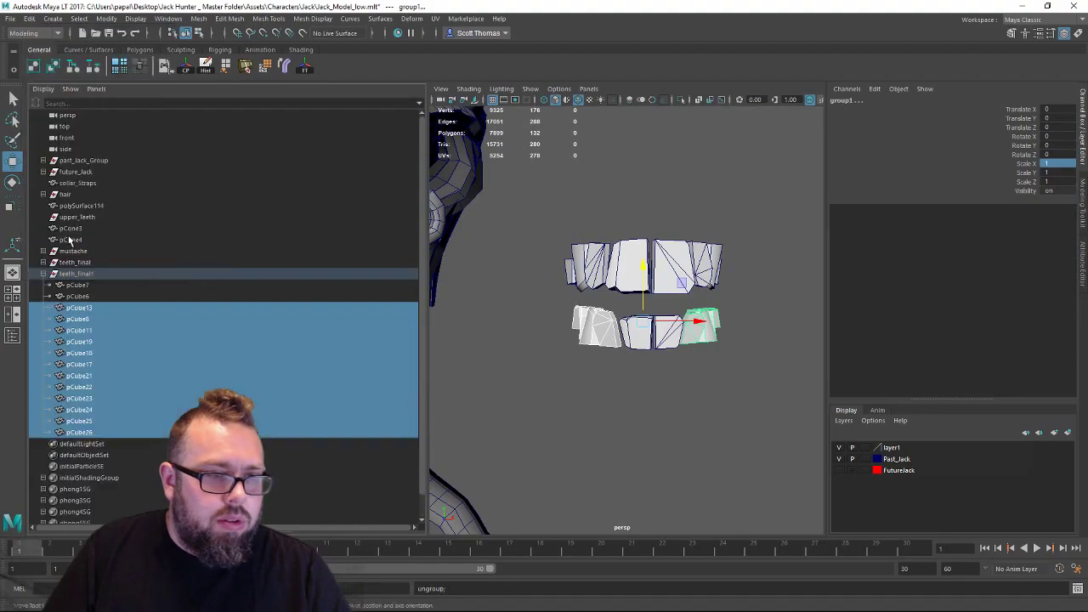
Check the individual teeth listed under teeth_final1 and teeth_final, collapsing each group again.
left_click(85, 308)
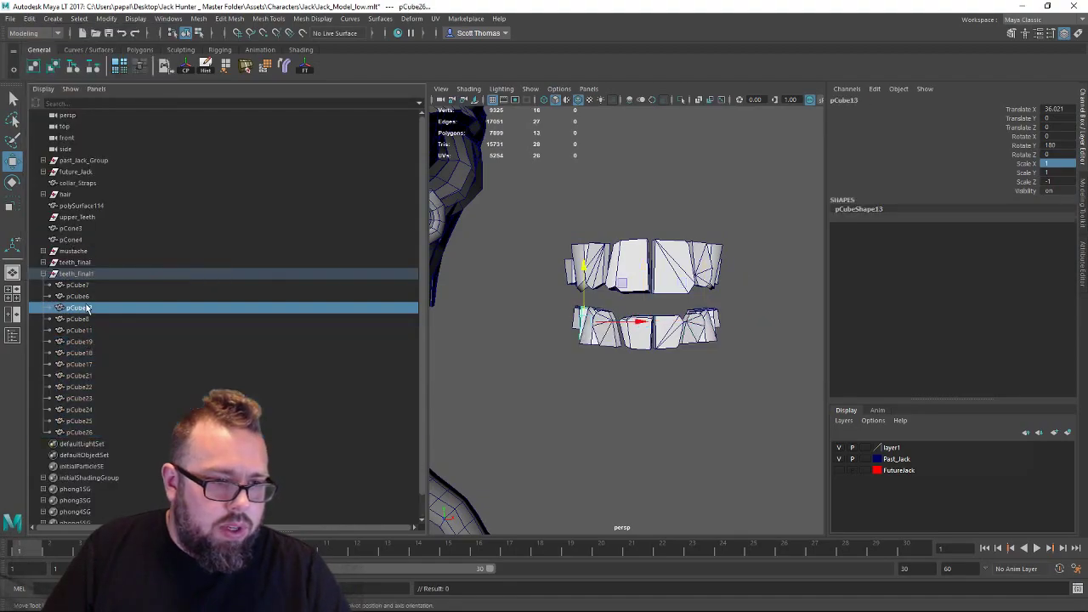
left_click(54, 275)
left_click(44, 273)
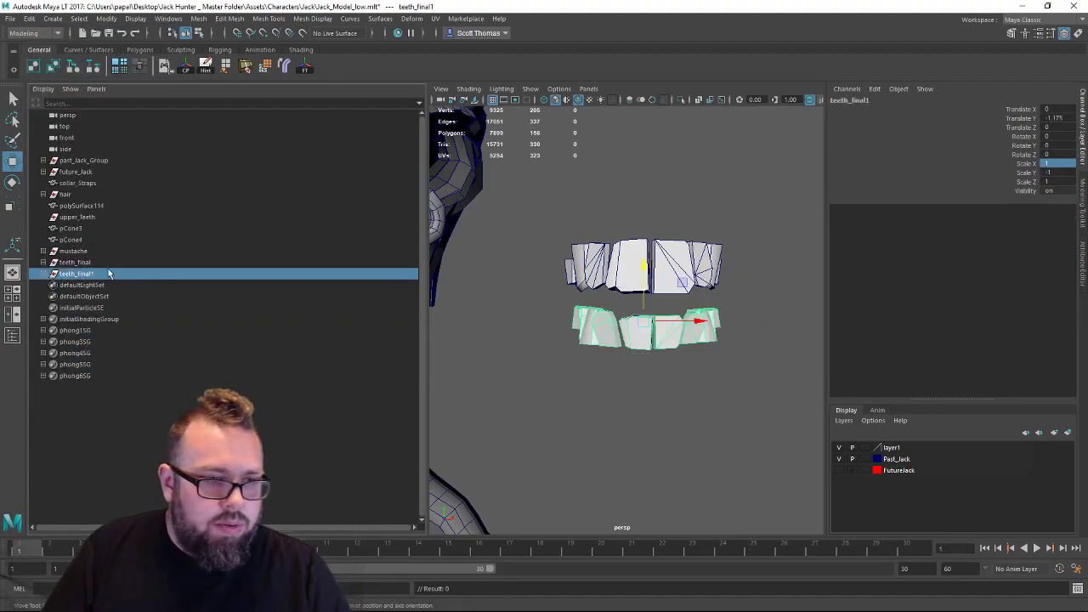
left_click(44, 263)
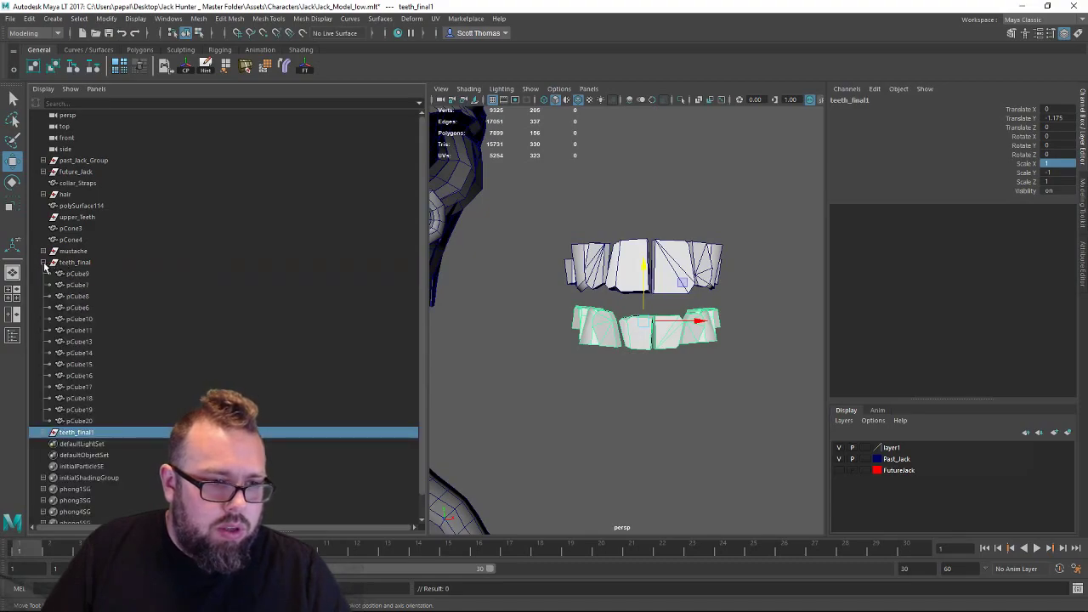
left_click(44, 262)
Examine both rows of teeth up close and beside the character's head from several angles.
key("f")
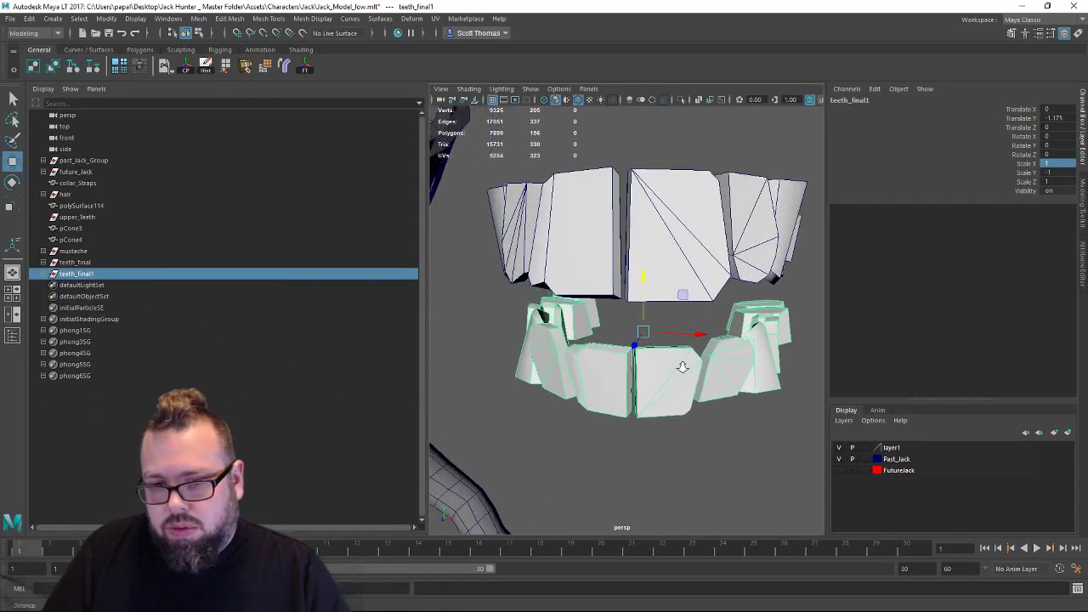
left_click_drag(681, 367, 654, 361, "alt")
right_click_drag(654, 361, 553, 351, "alt")
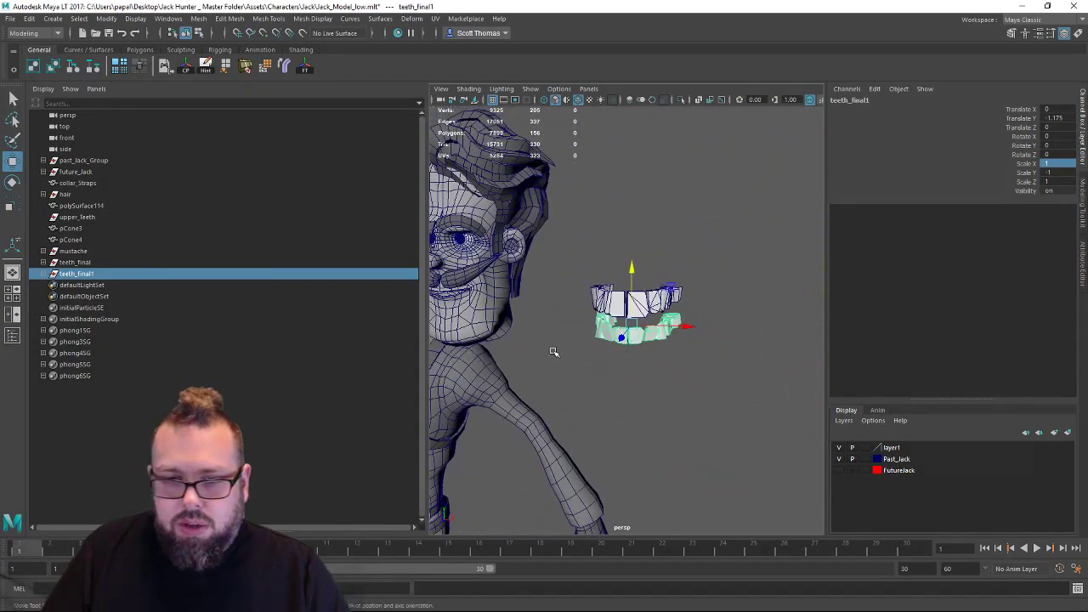
left_click_drag(553, 352, 605, 365, "alt")
left_click(549, 349)
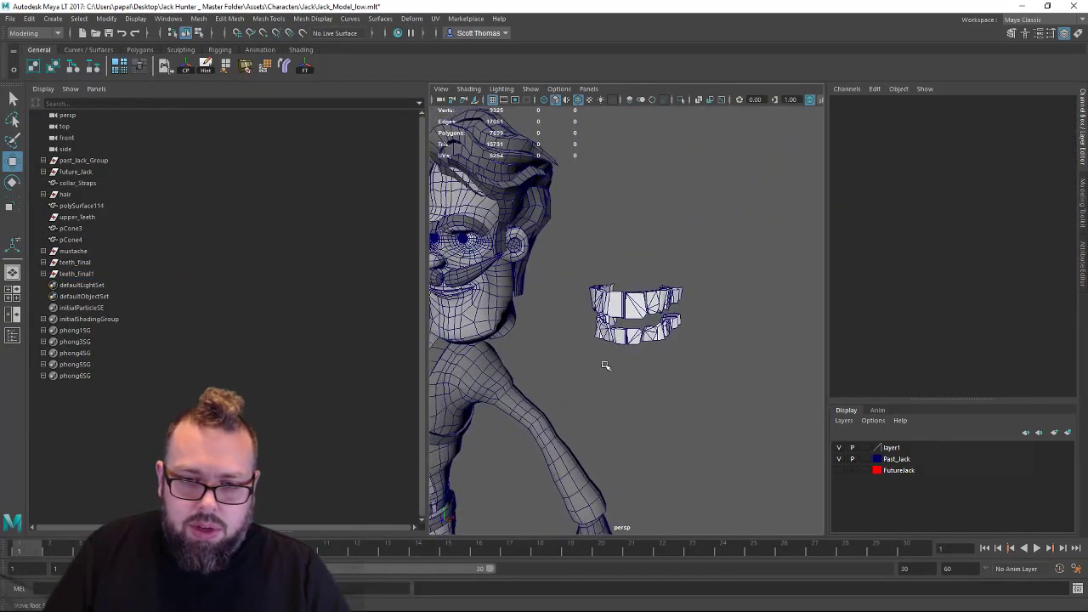
right_click_drag(605, 365, 810, 366, "alt")
left_click_drag(718, 364, 652, 282, "alt")
scroll(687, 354, "up", 3)
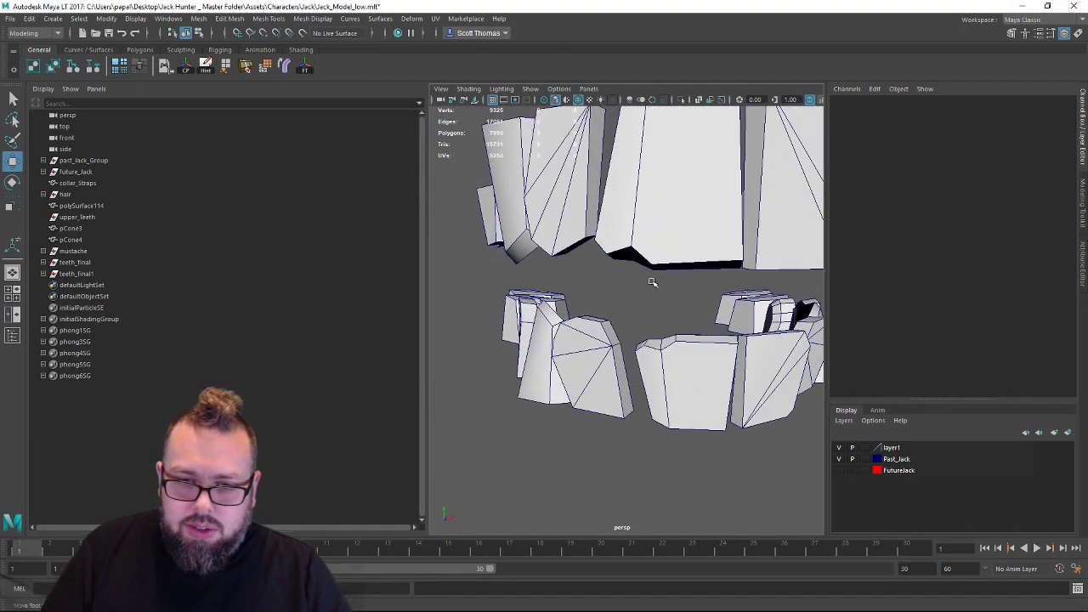
left_click_drag(686, 354, 631, 349, "alt")
Stretch the lower teeth group slightly along Y and raise it toward the upper row, to a Translate Y of about -0.64.
left_click(690, 361)
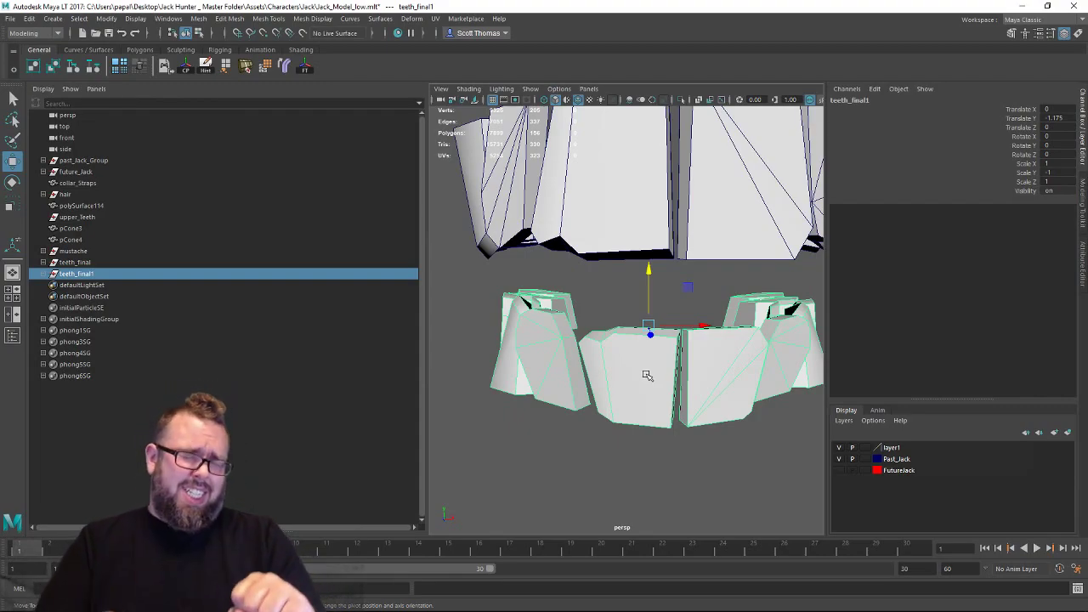
left_click_drag(648, 374, 605, 245, "alt")
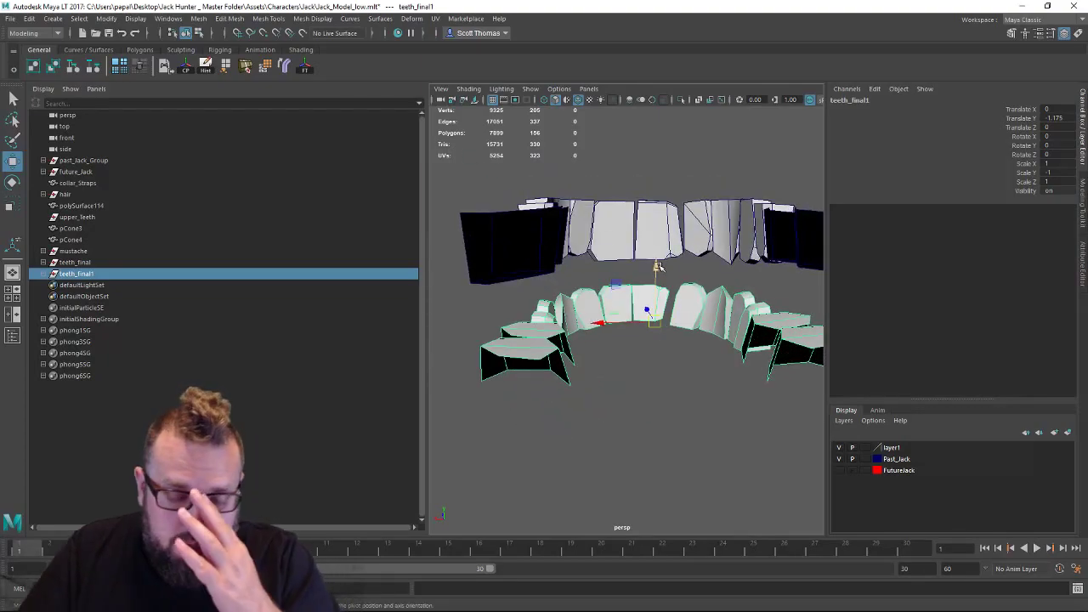
key("r")
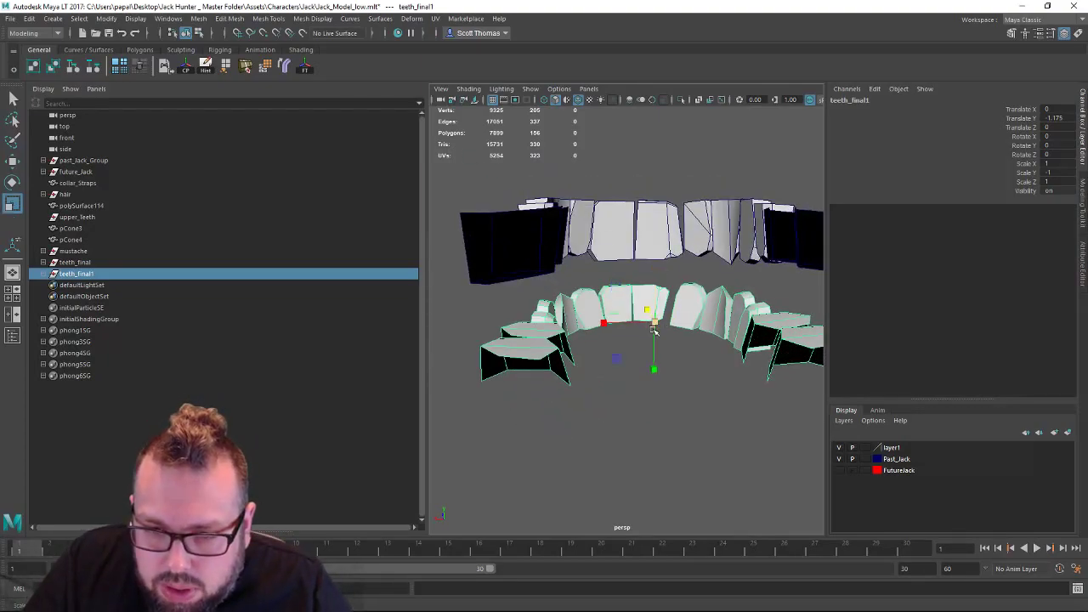
left_click_drag(654, 374, 655, 378)
key("w")
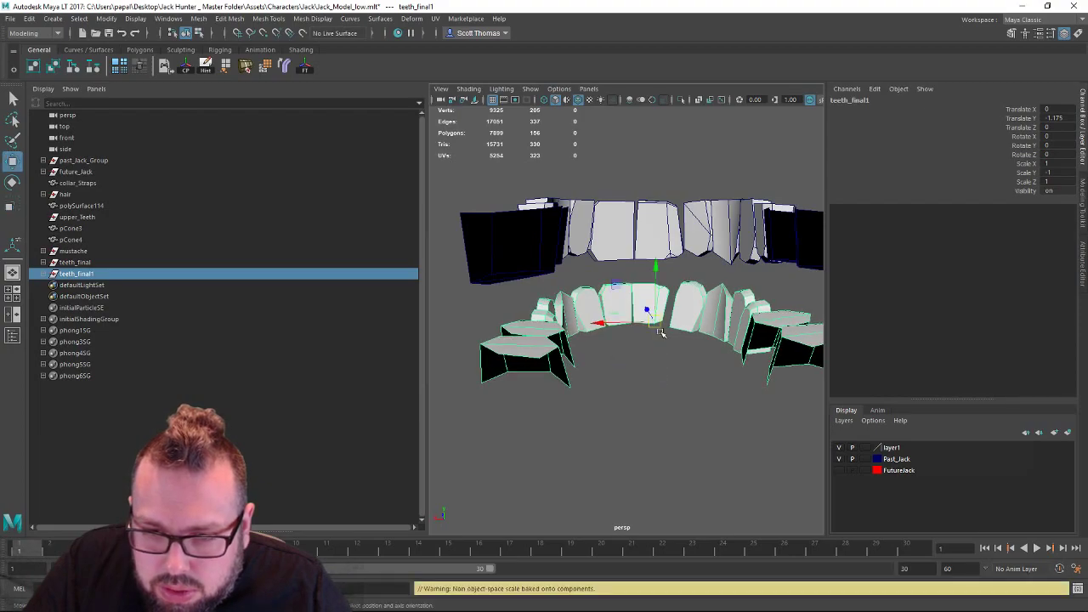
left_click_drag(656, 292, 613, 334)
Nudge the lower teeth beside the front pair, and the next matching pair behind them, slightly forward along the arch.
left_click(510, 214)
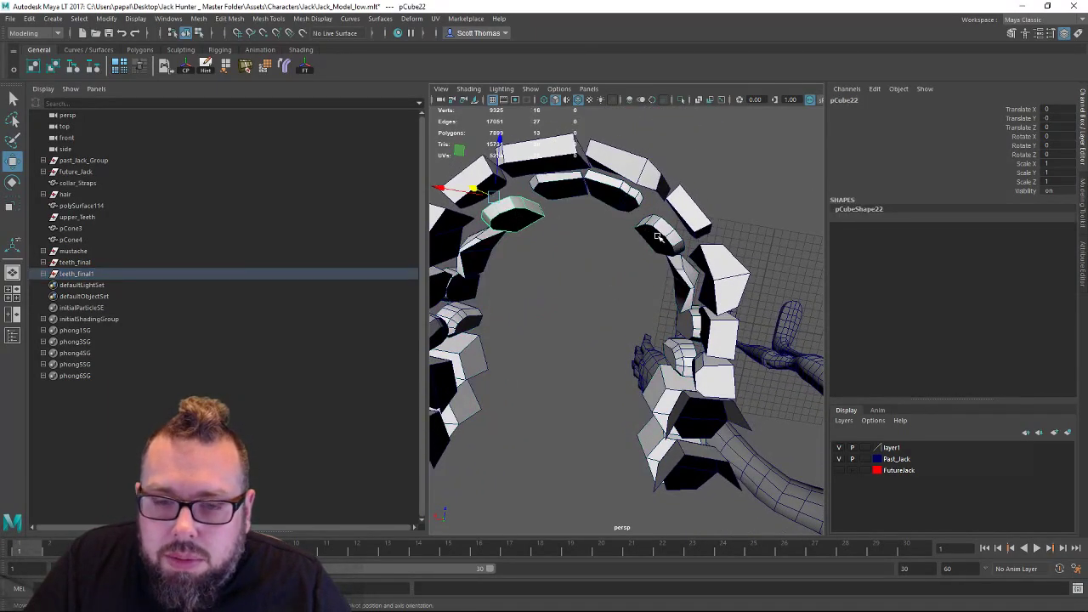
left_click(655, 238)
left_click_drag(692, 170, 695, 167)
left_click(692, 284)
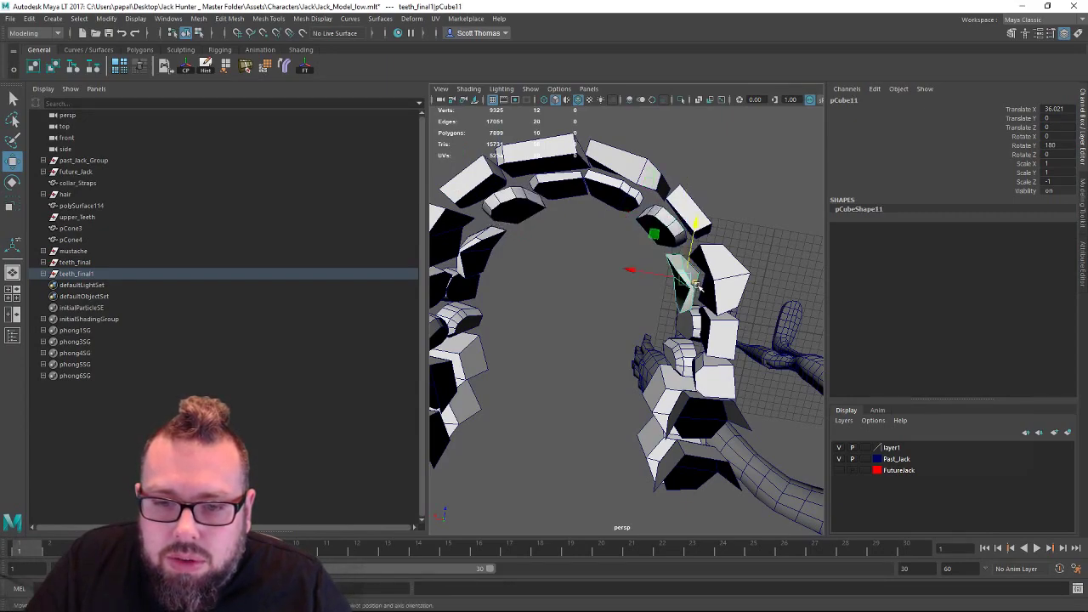
left_click(455, 250)
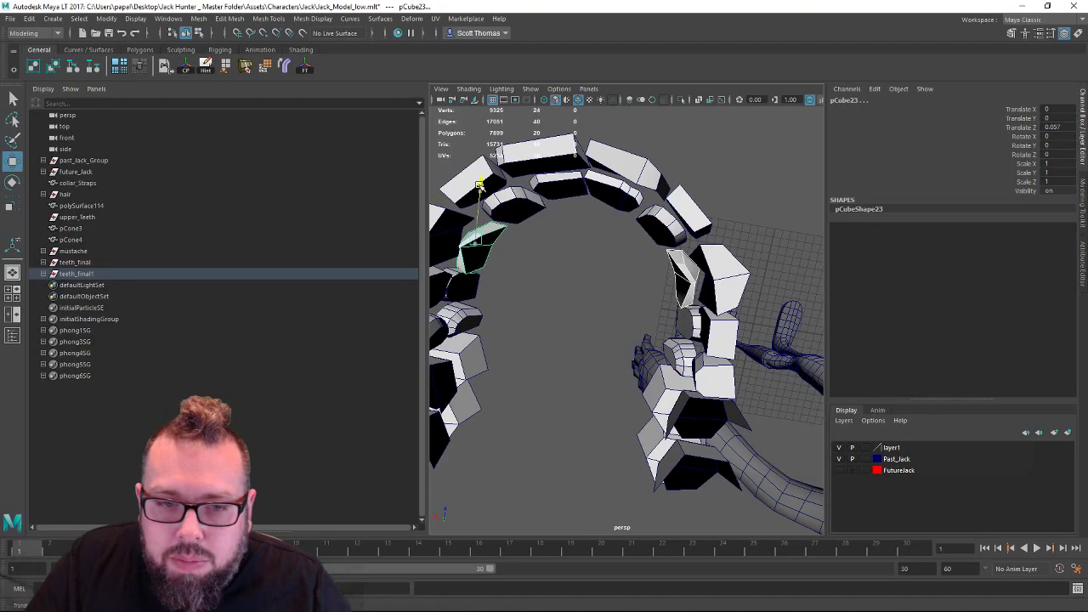
left_click(579, 295)
Reshape upper side tooth pCube13 by moving its lower vertices away from the lower tooth beneath it, then return to object mode.
left_click_drag(579, 295, 495, 260, "alt")
left_click_drag(595, 225, 667, 212, "alt")
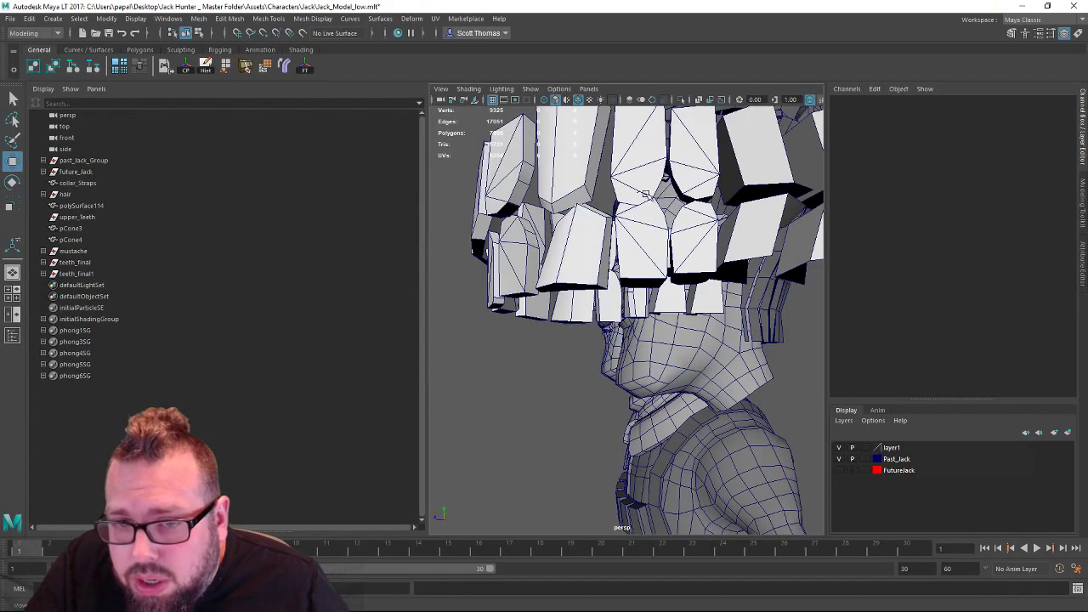
left_click(646, 194)
left_click_drag(663, 294, 663, 303, "alt")
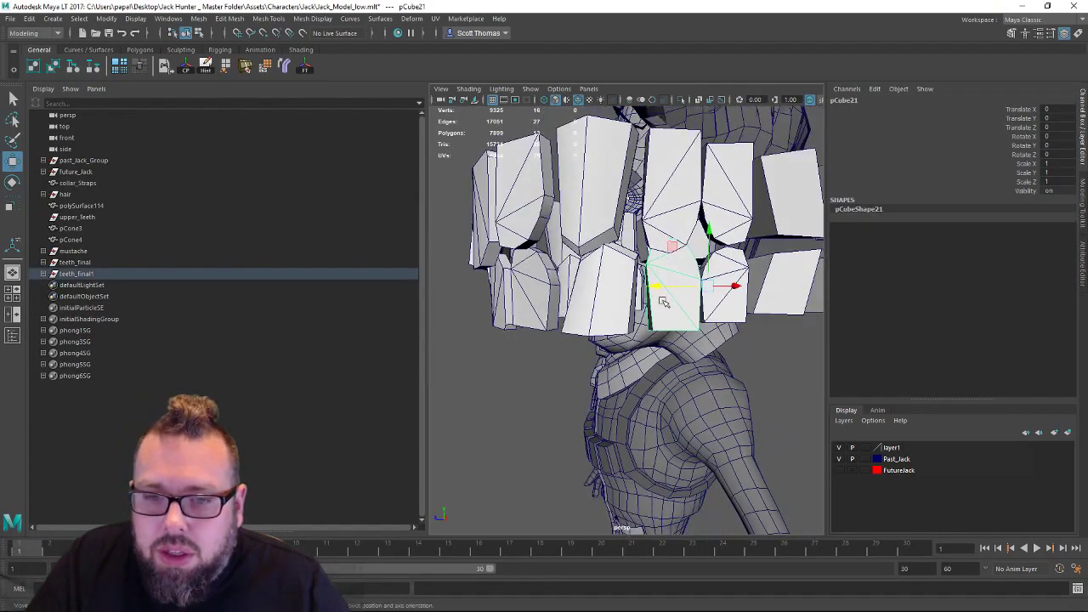
left_click(668, 199)
right_click(662, 215)
right_click_drag(617, 208, 608, 216)
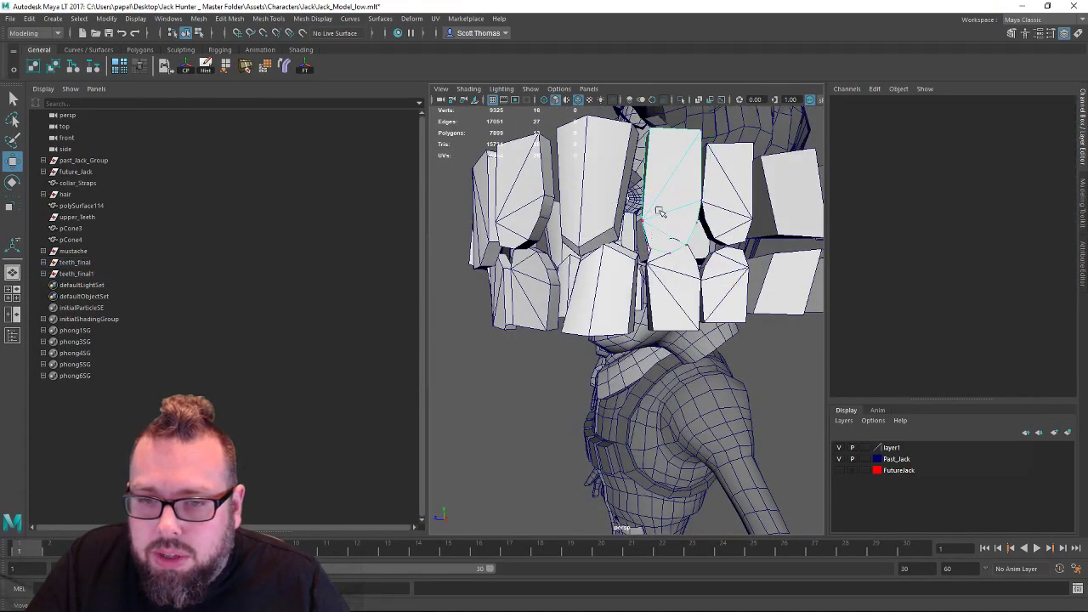
left_click_drag(731, 288, 732, 288)
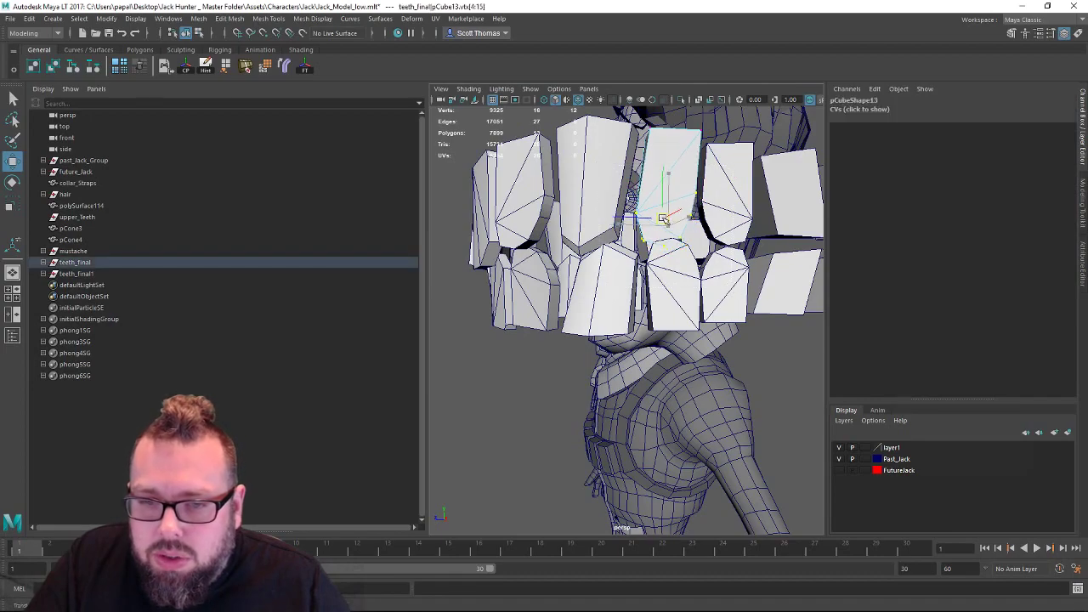
right_click_drag(678, 174, 729, 158)
left_click_drag(679, 206, 740, 257, "alt")
key("ctrl+z")
left_click_drag(804, 248, 724, 241)
key("w")
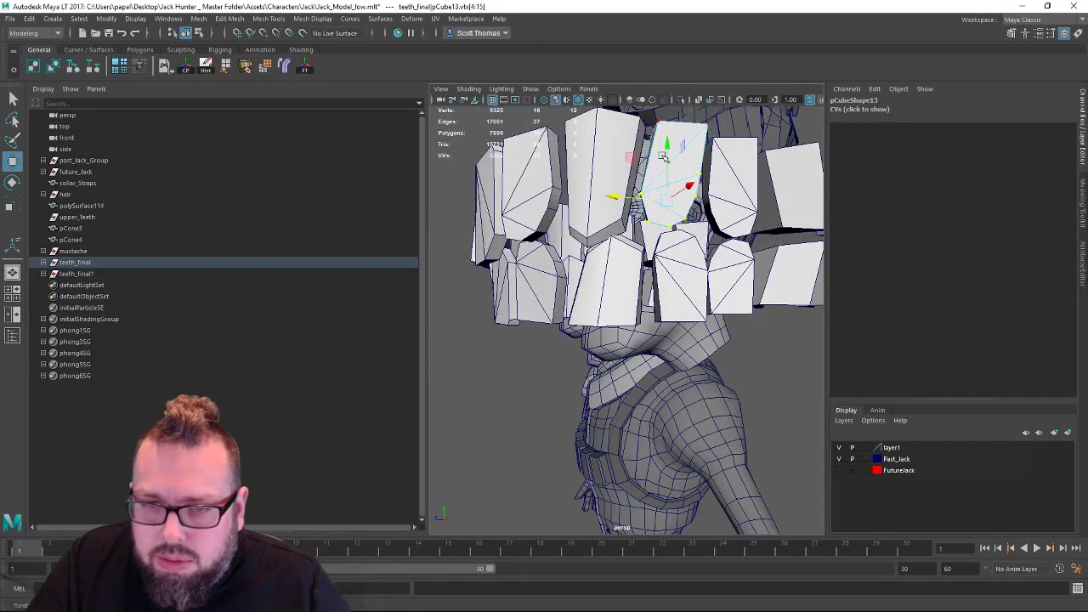
right_click_drag(658, 162, 709, 142)
Deselect the edited tooth and save the scene.
left_click(482, 388)
scroll(548, 338, "down", 5)
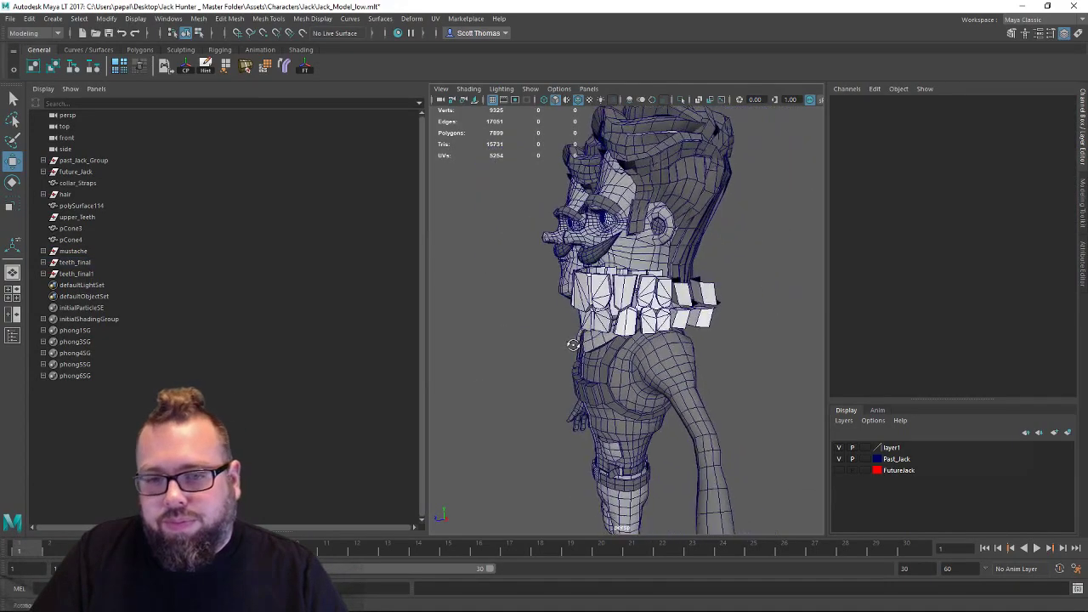
left_click_drag(573, 345, 668, 332, "alt")
key("ctrl+s")
Rename the lower teeth group as teeth_bottom.
left_click(663, 311)
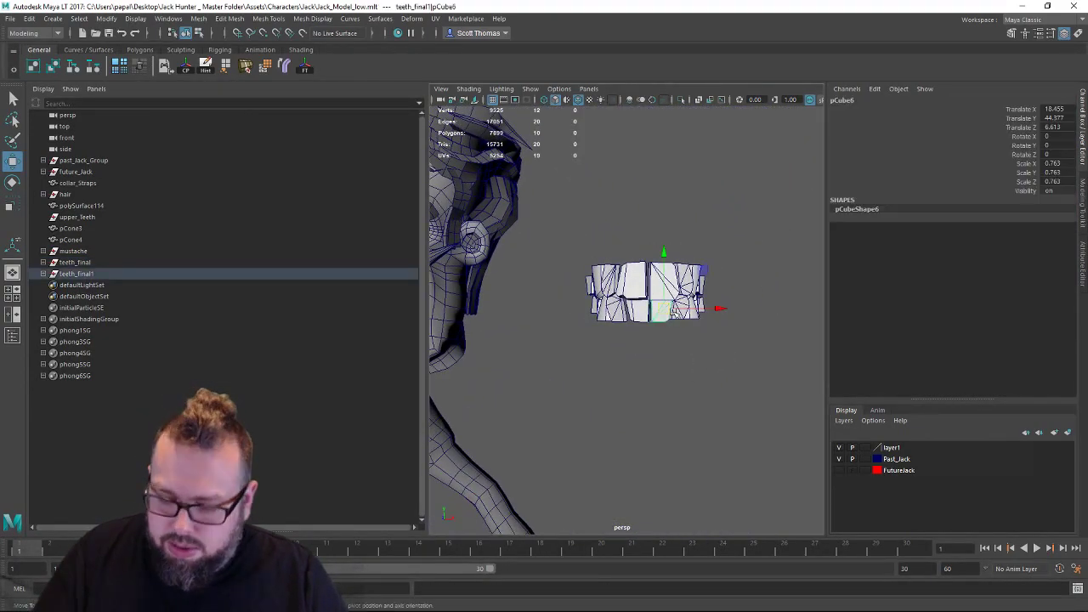
left_click(858, 100)
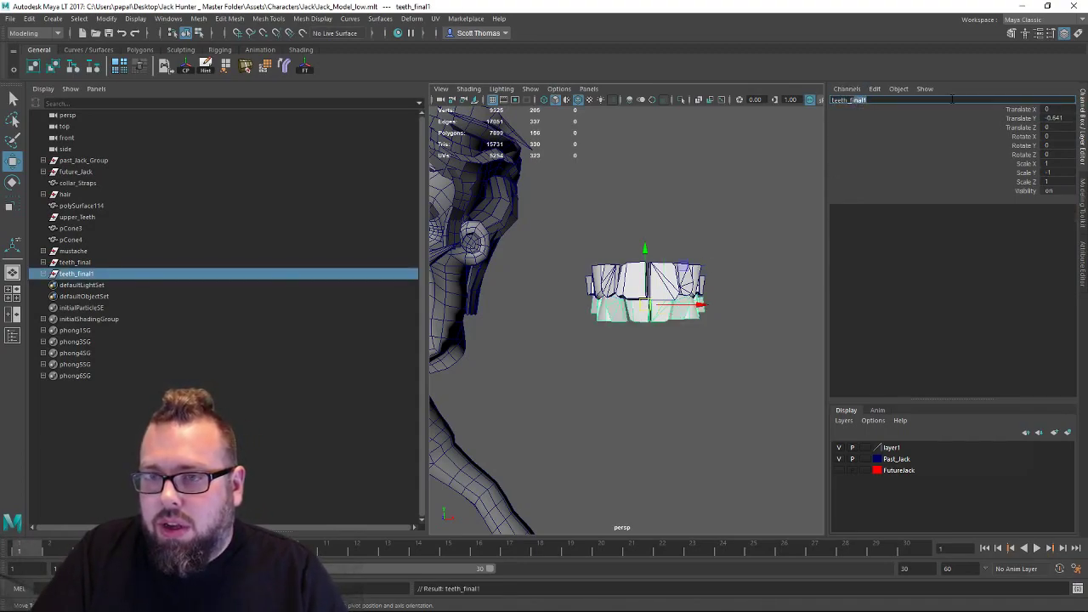
key("BackSpace")
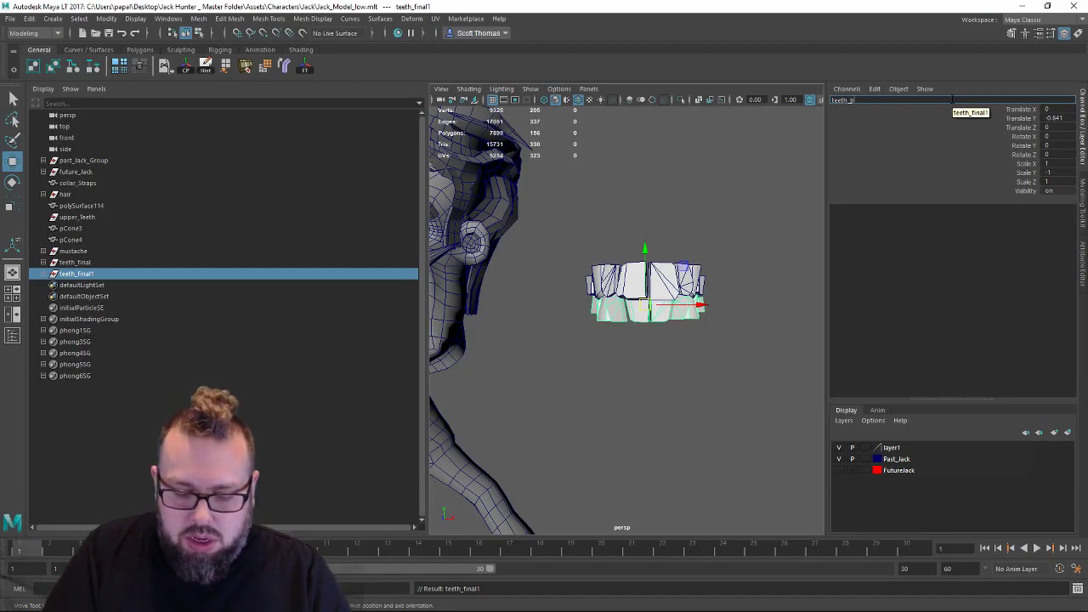
type("ottom")
key("Return")
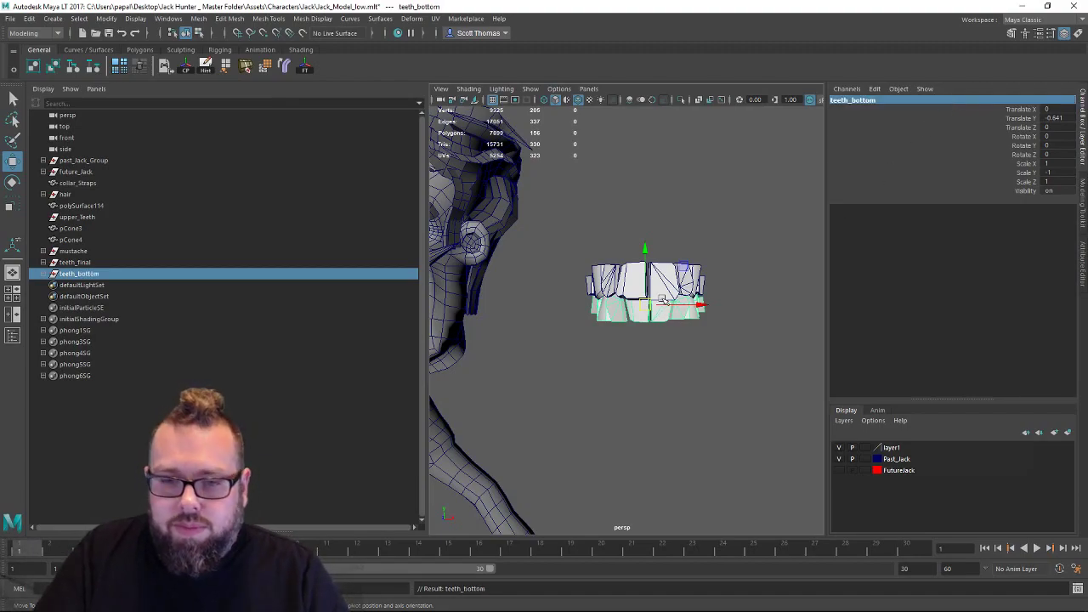
Rename the upper teeth group as teeth_top.
left_click(663, 283)
key("Up")
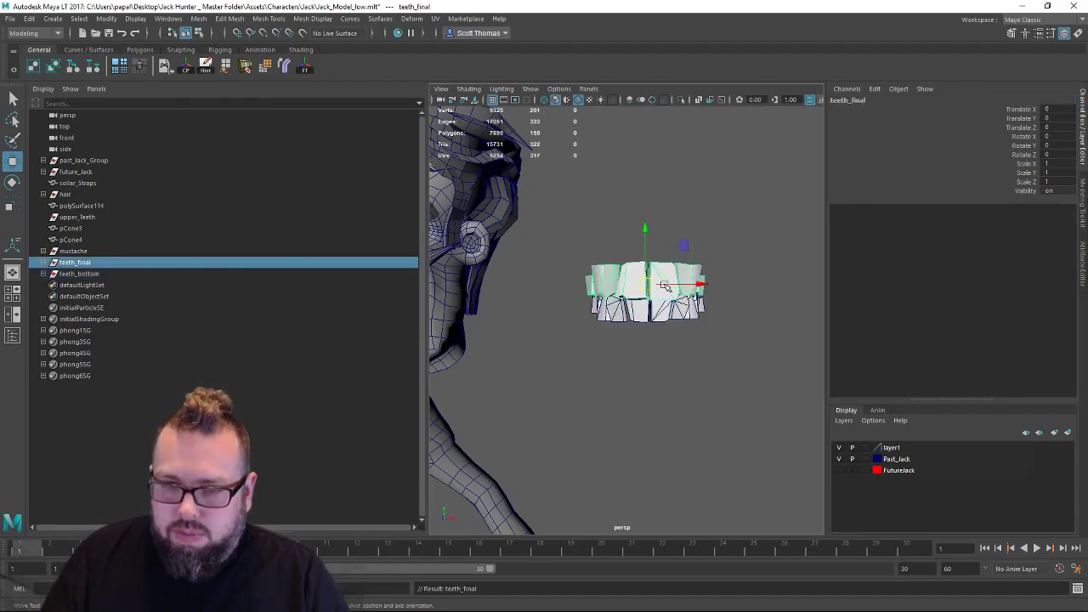
left_click(854, 101)
type("teeth_top")
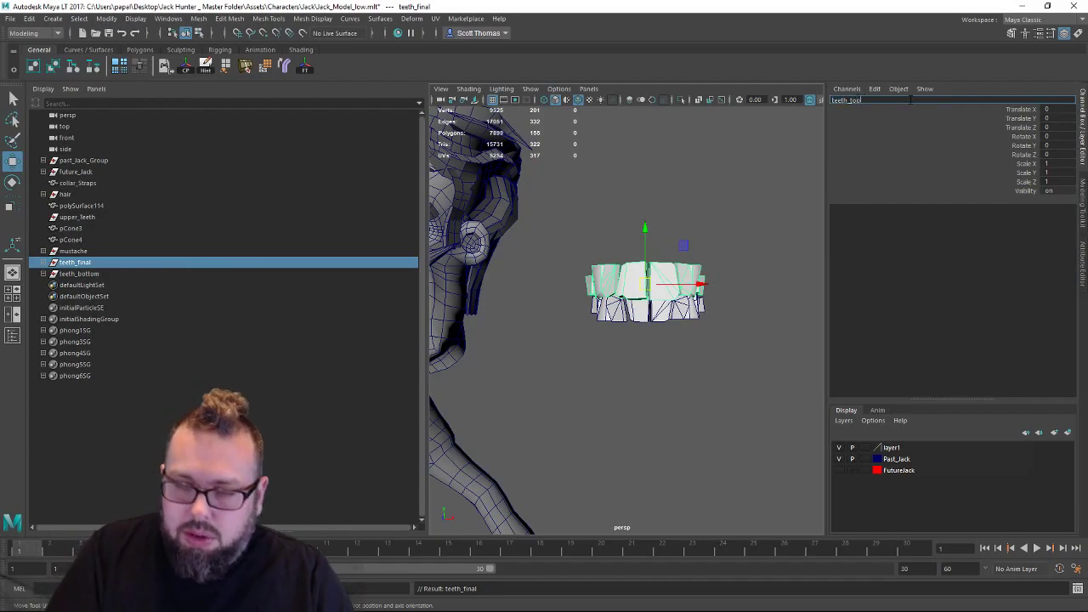
key("Return")
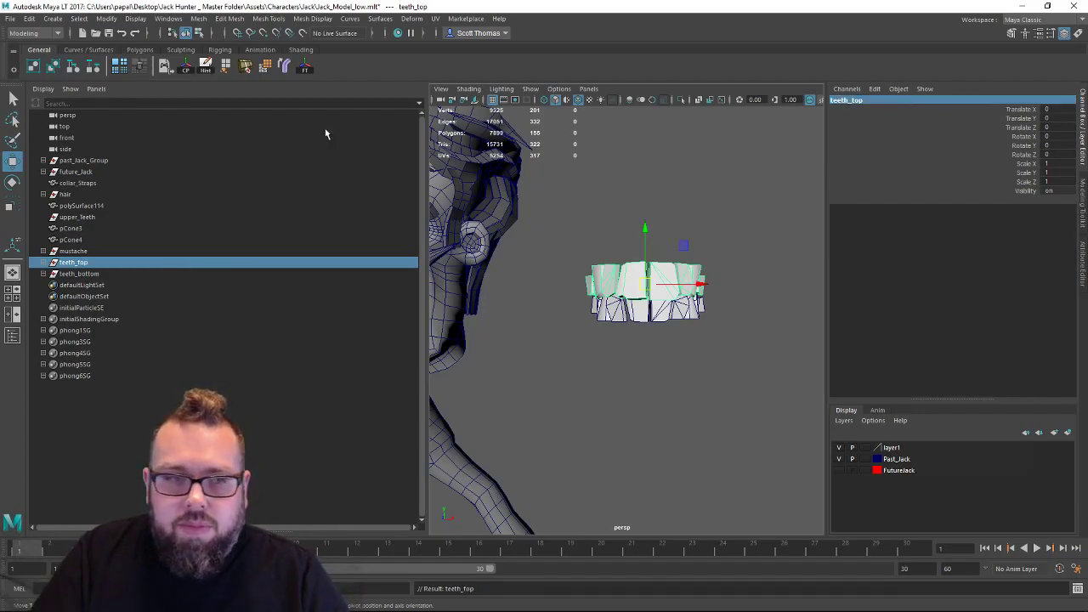
Clean up the teeth_top and teeth_bottom groups by resetting their pivots, history and transformations, and save the scene.
left_click(303, 67)
left_click(188, 68)
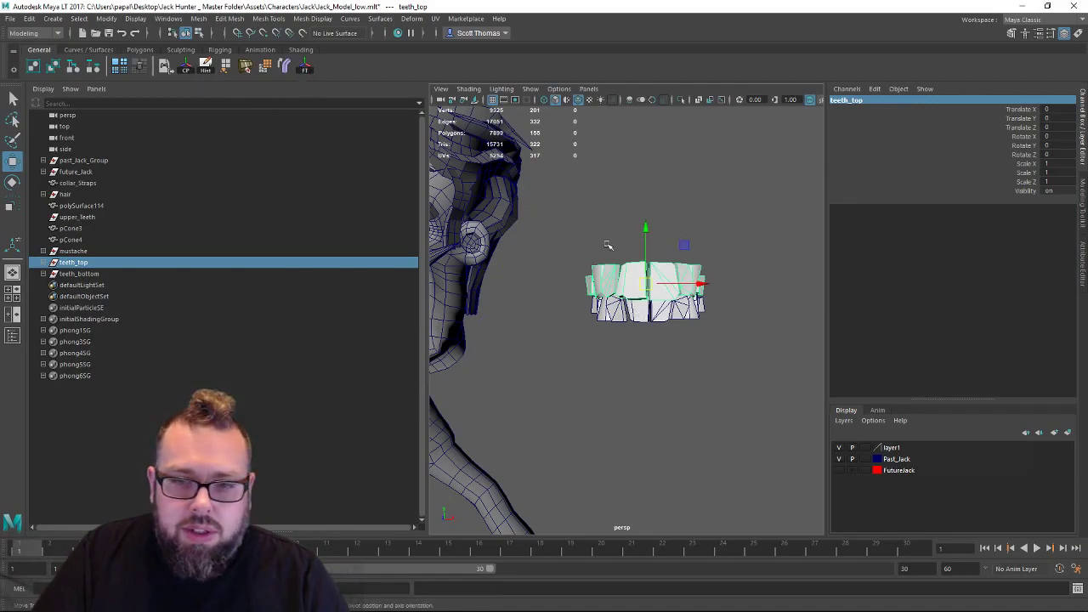
left_click(684, 315)
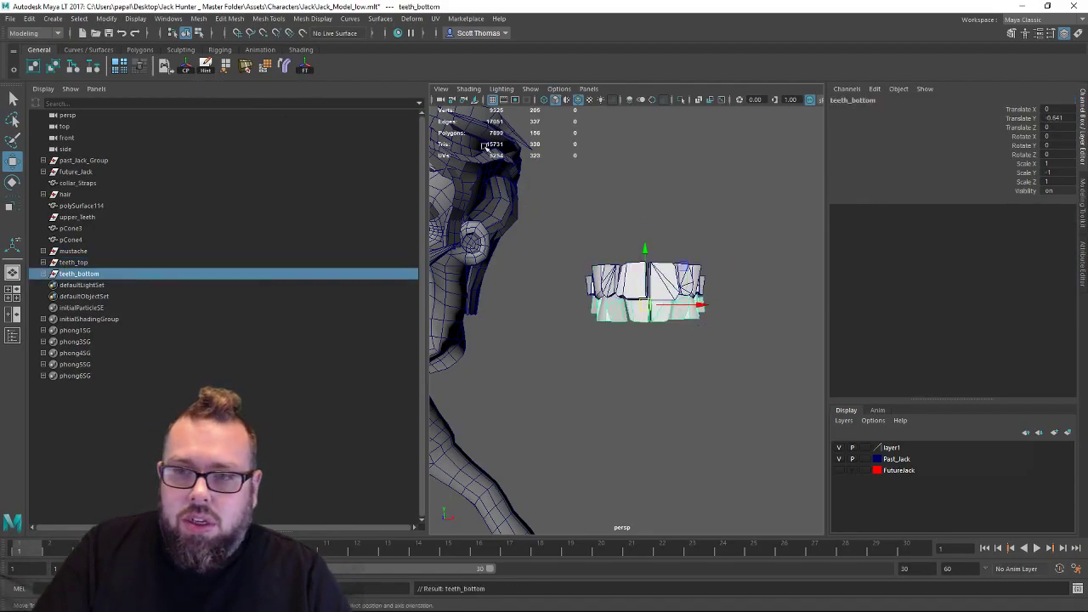
left_click(205, 68)
left_click(301, 71)
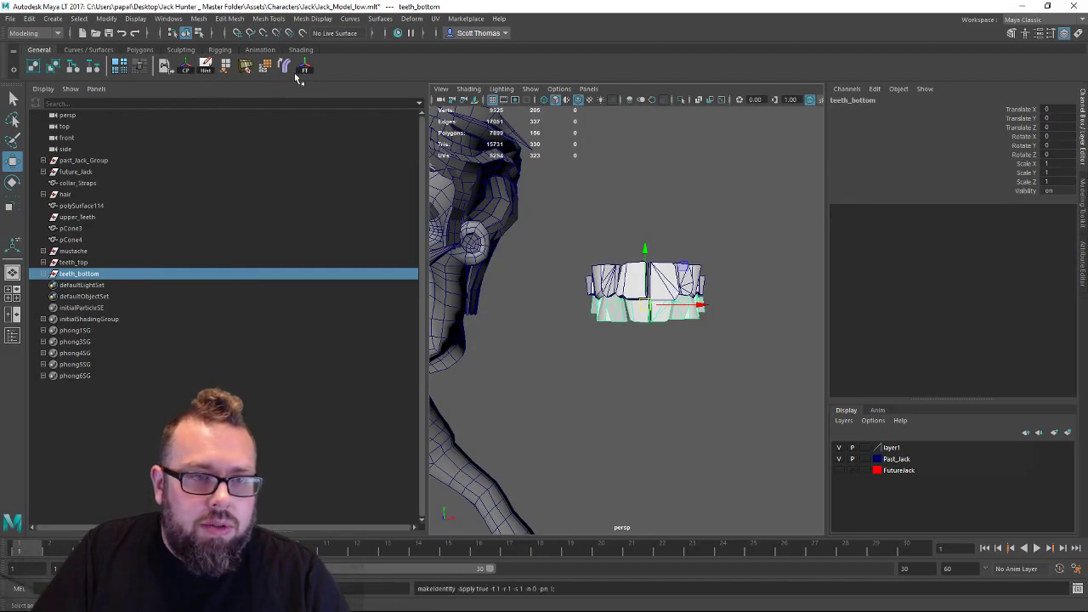
left_click(721, 263)
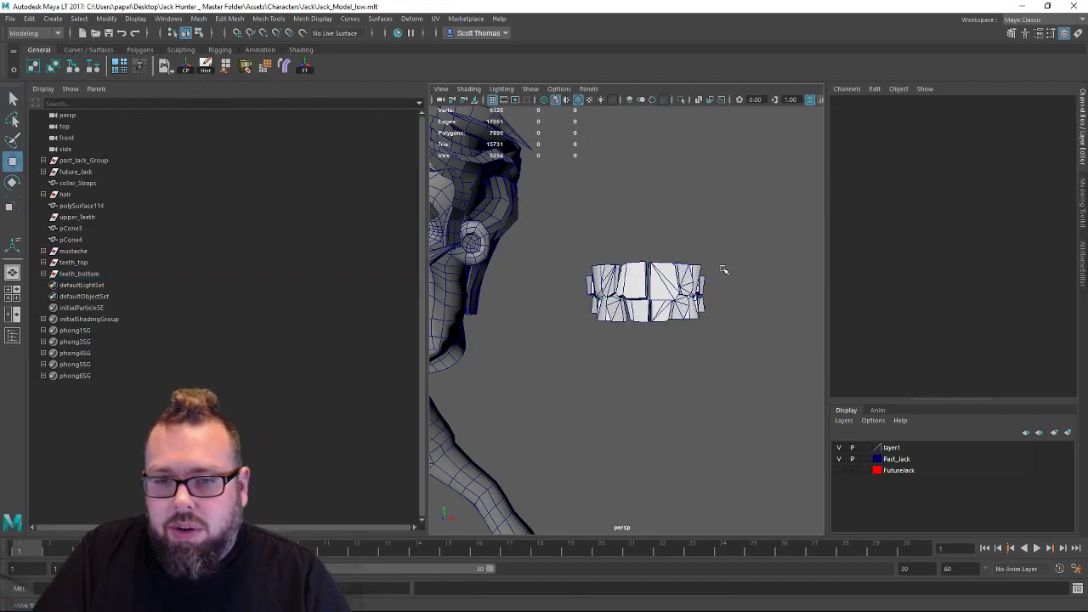
Group teeth_top and teeth_bottom together and name the new group teeth_grp.
left_click_drag(722, 270, 545, 371, "alt")
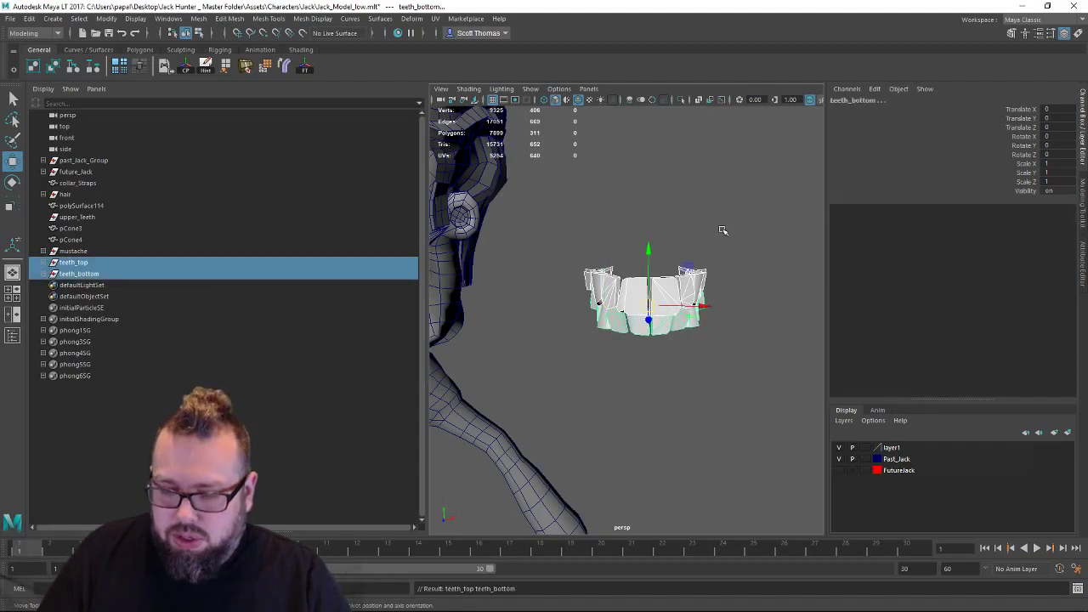
left_click(876, 100)
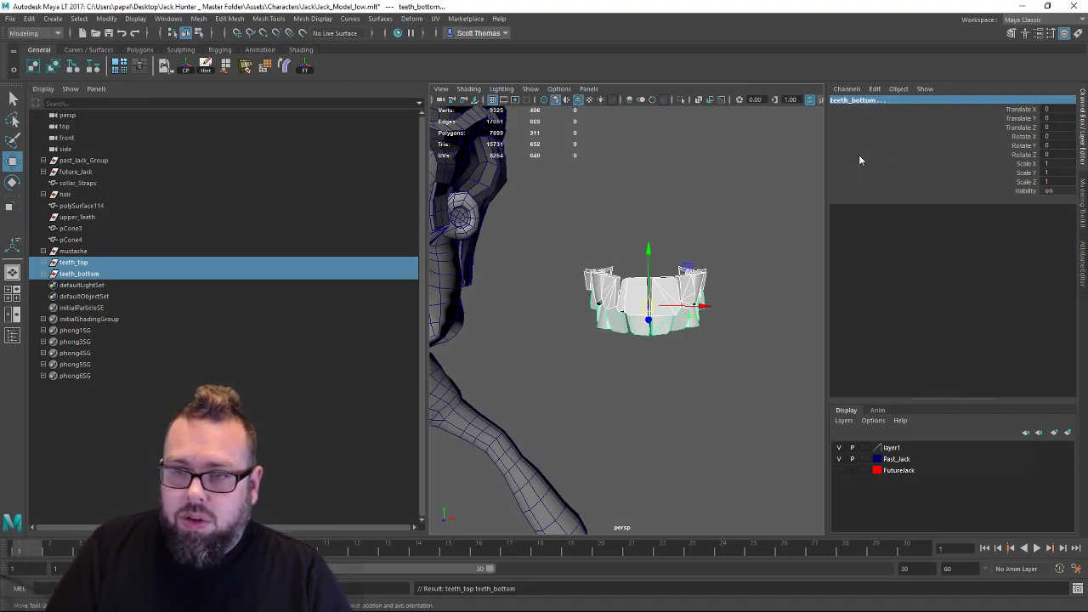
key("ctrl+g")
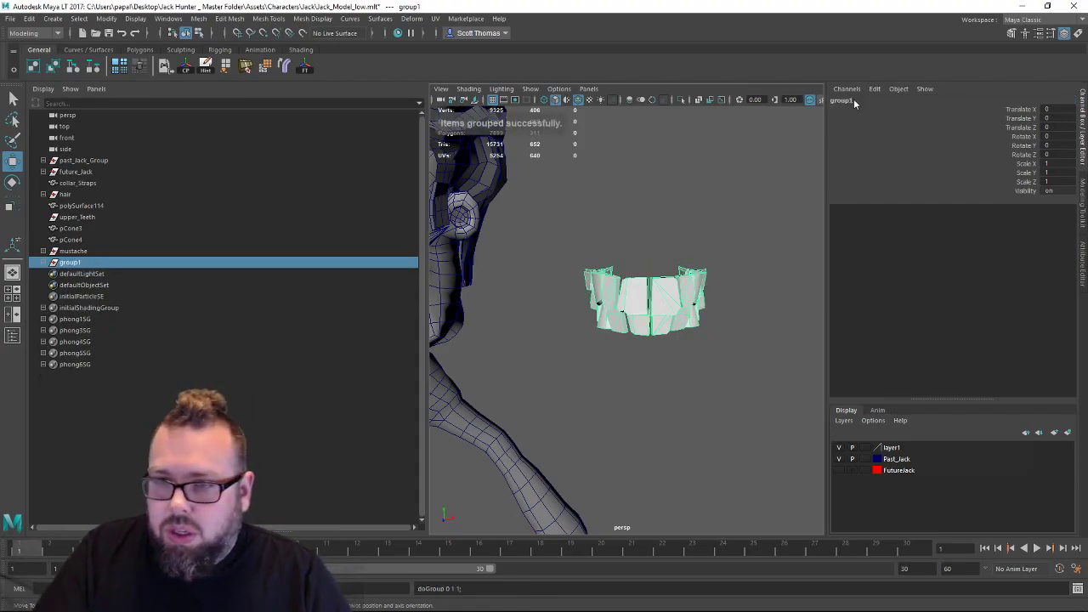
type("l")
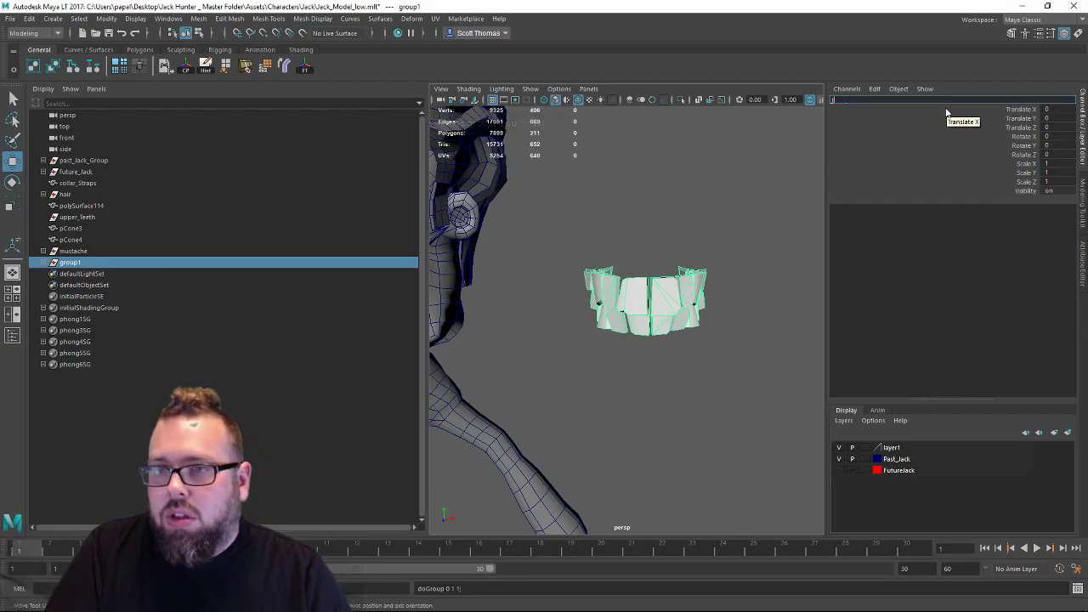
type("eeth1")
key("Return")
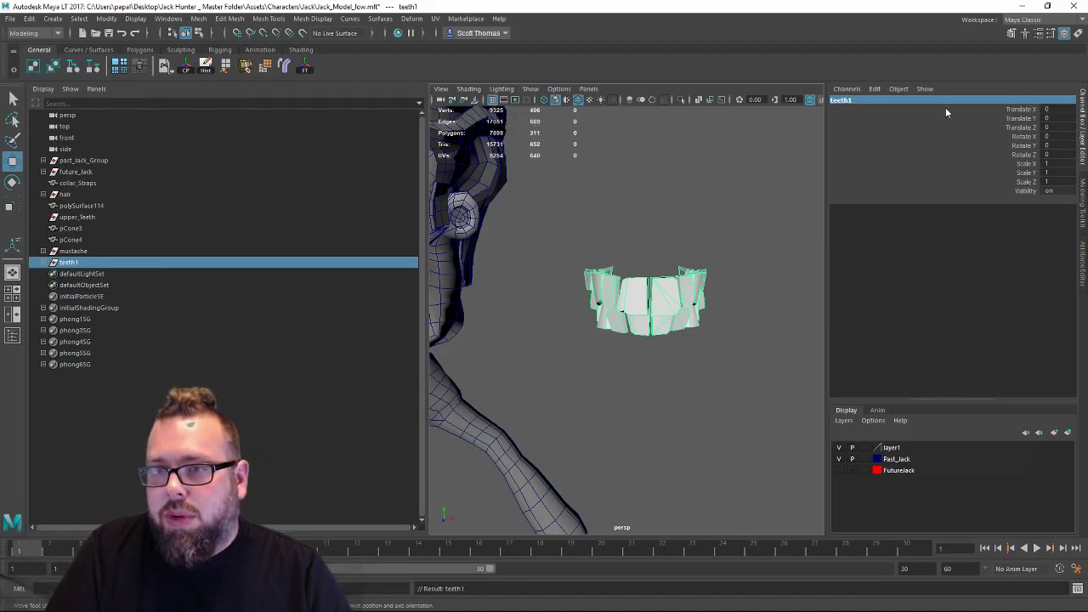
left_click(888, 101)
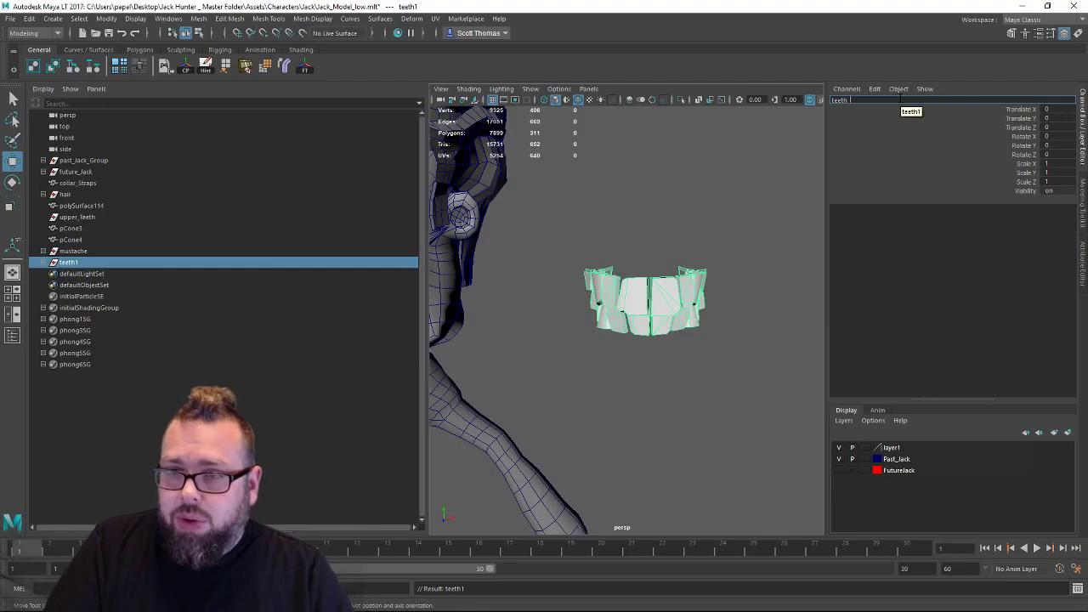
key("Return")
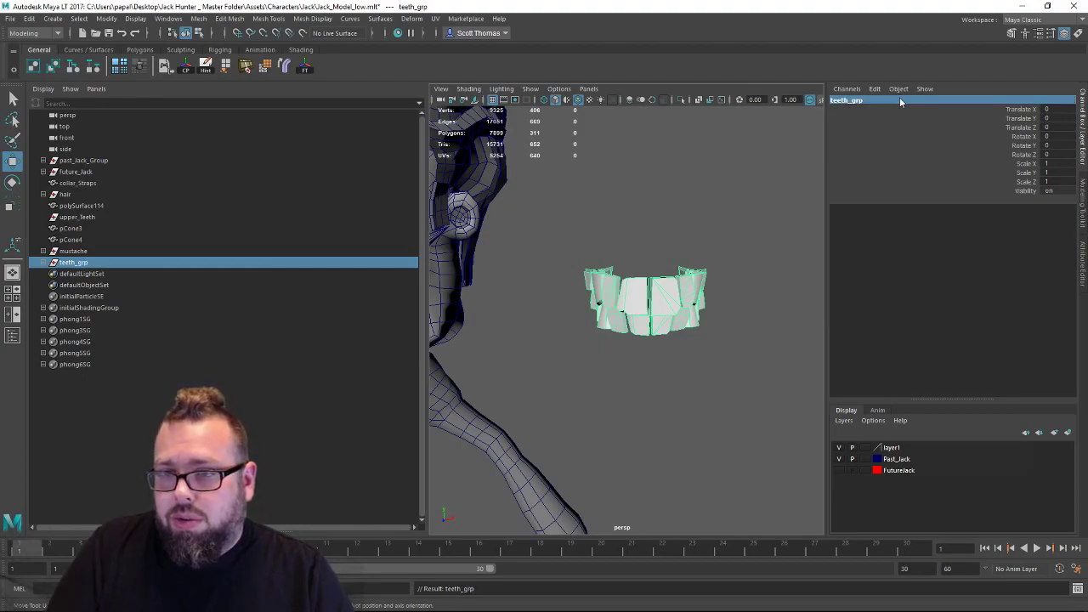
Select the whole teeth_grp group and freeze its transformations.
left_click(705, 230)
left_click_drag(729, 248, 577, 357)
key("Up")
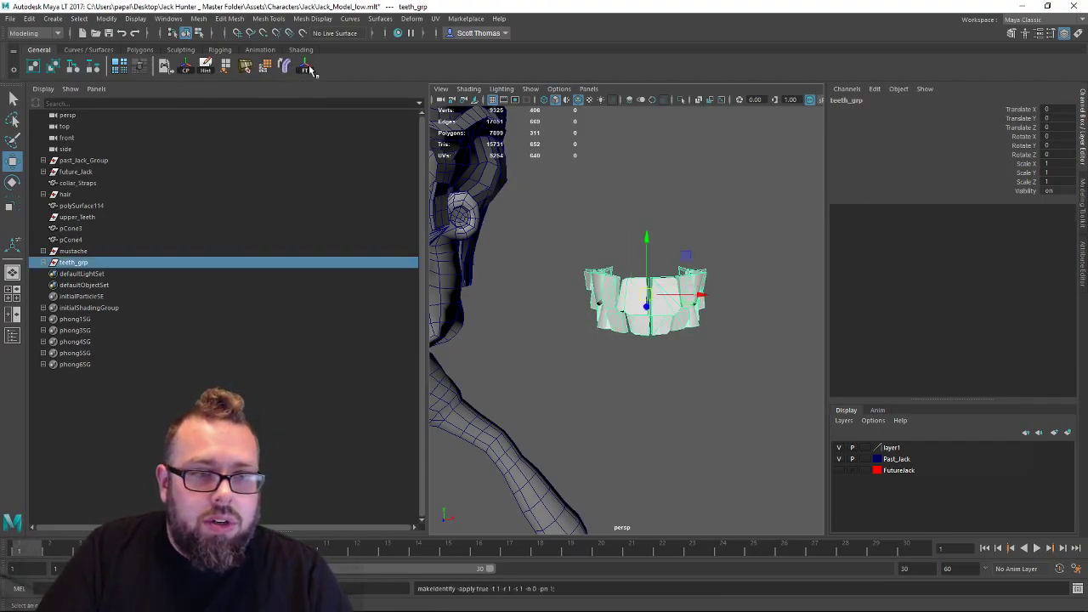
Try lifting the grouped teeth upward, undo the move and deselect them.
left_click_drag(725, 297, 694, 362, "alt")
left_click_drag(645, 250, 655, 191)
key("ctrl+z")
left_click(736, 417)
left_click_drag(700, 279, 675, 319, "alt")
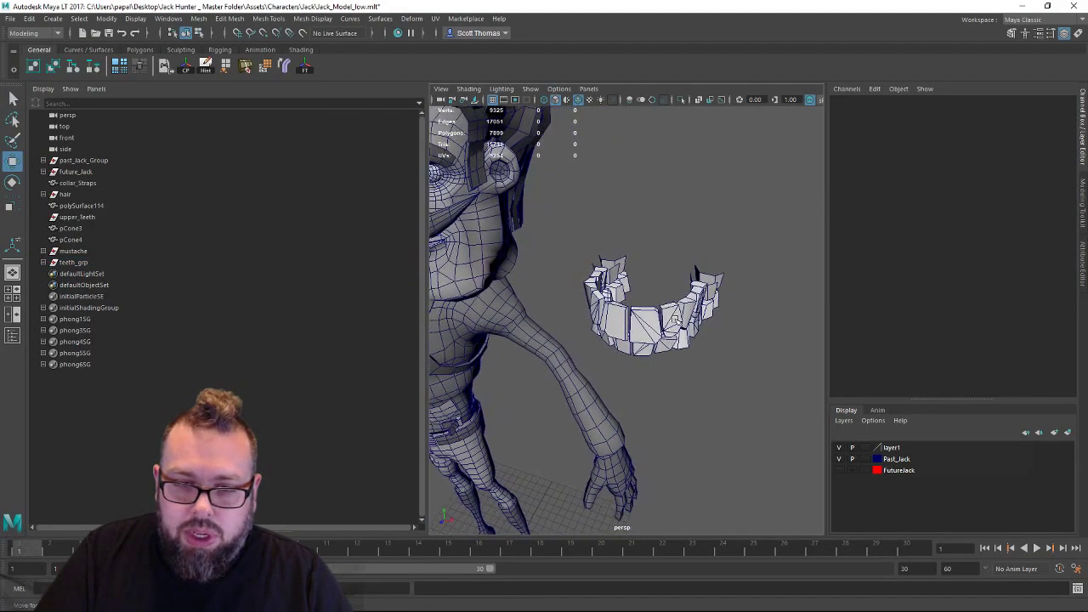
Maximize the perspective view and display both Jack heads without smooth mesh preview.
left_click_drag(722, 253, 736, 232, "alt")
key("space")
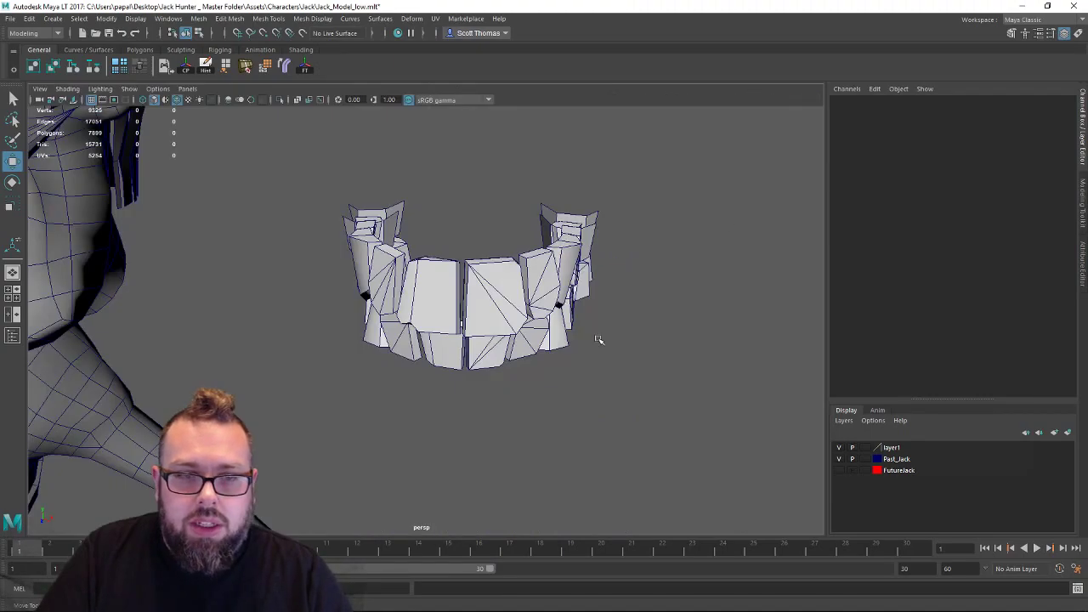
right_click_drag(559, 296, 595, 313, "alt")
left_click_drag(634, 255, 645, 248, "alt")
middle_click_drag(646, 247, 646, 321, "alt")
right_click_drag(646, 321, 198, 287, "alt")
left_click(281, 336)
key("1")
left_click(111, 313)
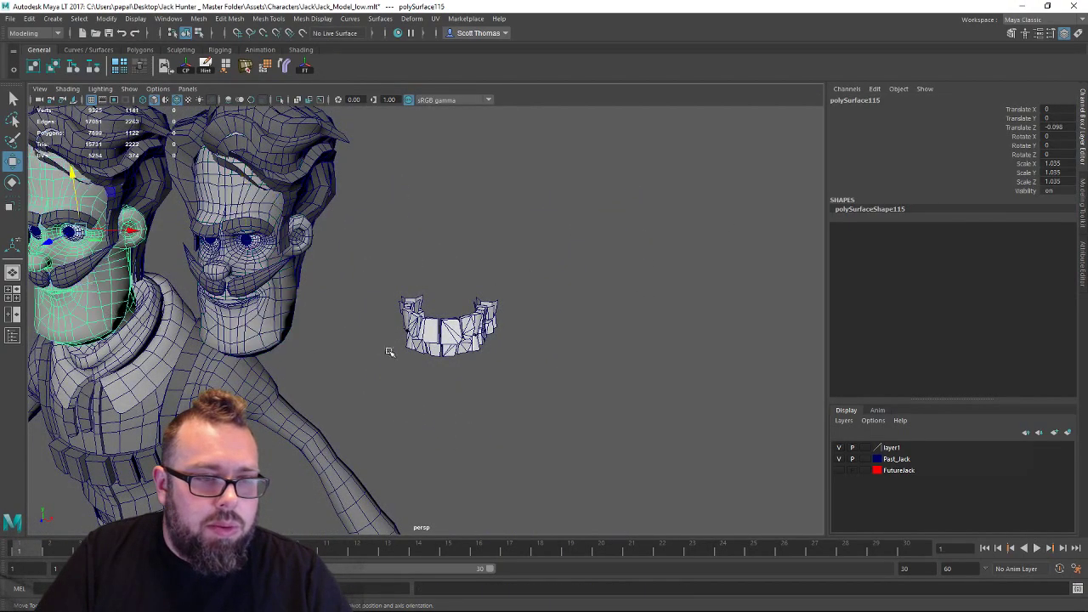
Turn off smooth mesh preview on the rest of the character, including hair, clothing, arms and legs, and deselect everything.
middle_click_drag(490, 331, 746, 342, "alt")
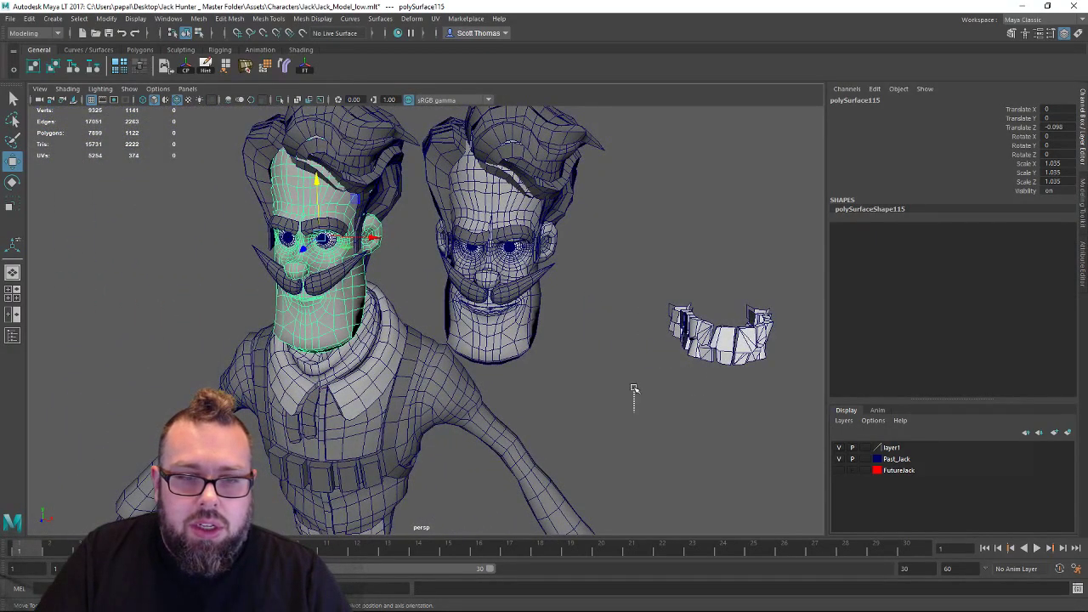
left_click_drag(633, 387, 162, 34)
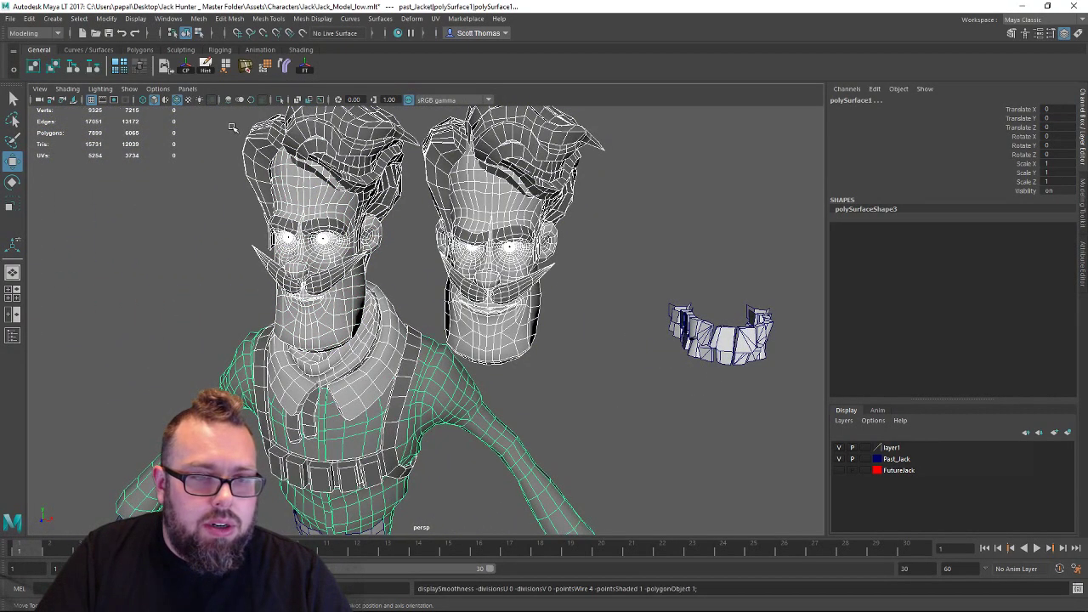
right_click_drag(233, 128, 328, 263, "alt")
middle_click_drag(328, 262, 307, 174, "alt")
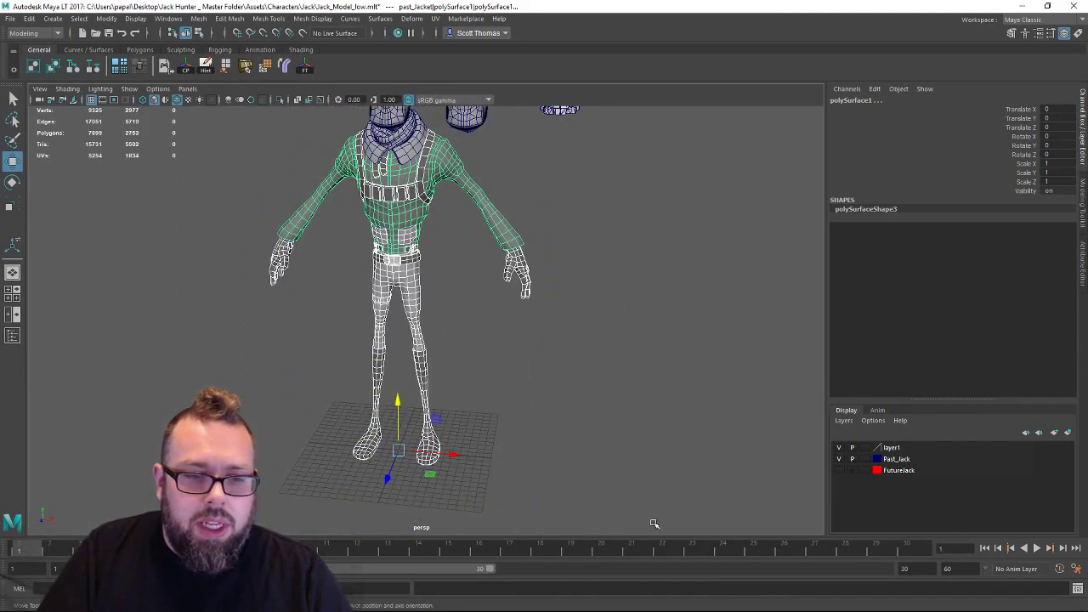
left_click(619, 287)
Try deleting the duplicate head beside the character, and undo the deletion.
middle_click_drag(603, 171, 610, 340, "alt")
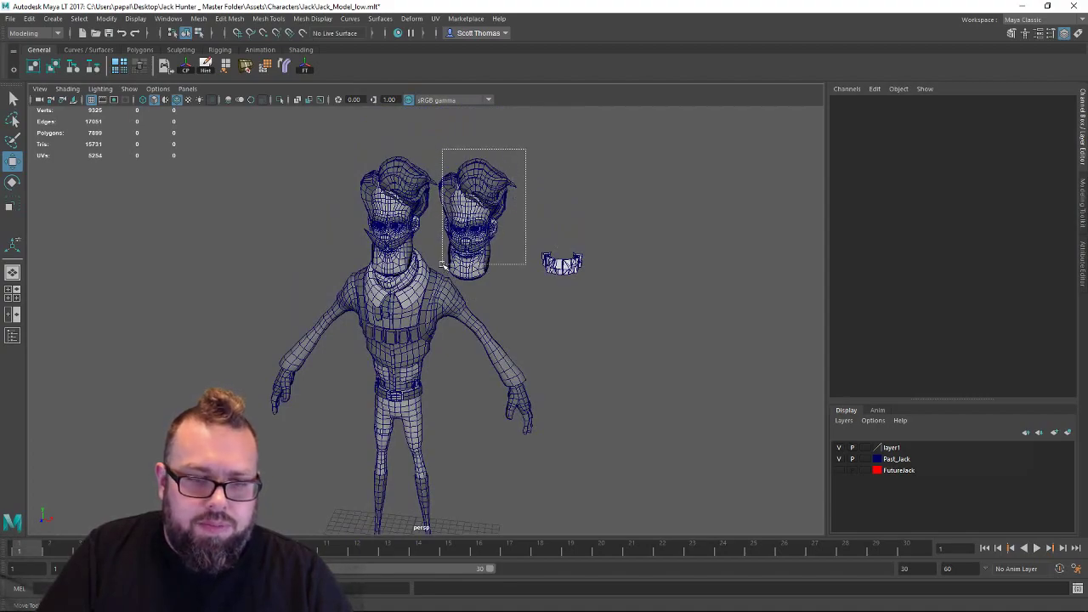
left_click_drag(442, 266, 442, 263)
key("Delete")
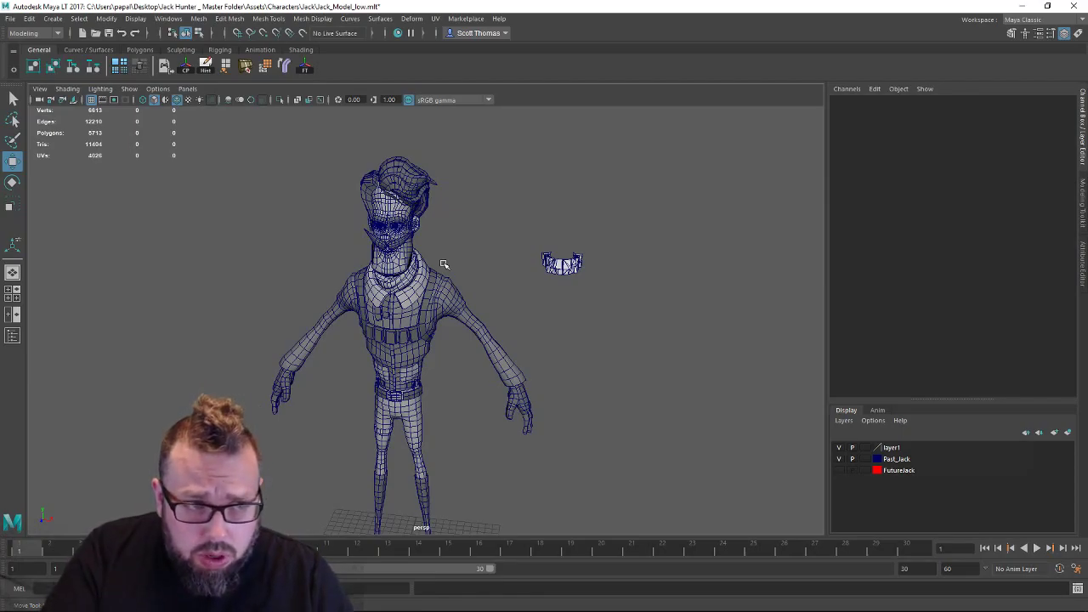
key("ctrl+z")
left_click(510, 229)
Examine how the upper and lower teeth fit together from the front and from inside the arch.
scroll(515, 243, "up", 2)
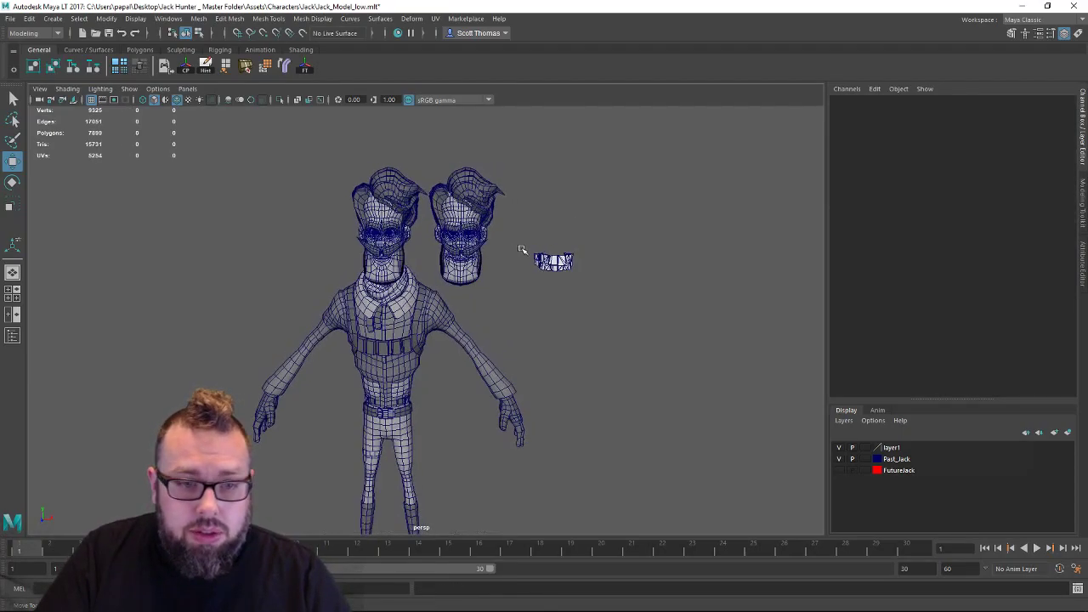
middle_click_drag(515, 241, 445, 260, "alt")
right_click_drag(450, 270, 833, 320, "alt")
middle_click_drag(675, 263, 539, 373, "alt")
right_click_drag(532, 338, 731, 337, "alt")
left_click_drag(680, 297, 614, 280, "alt")
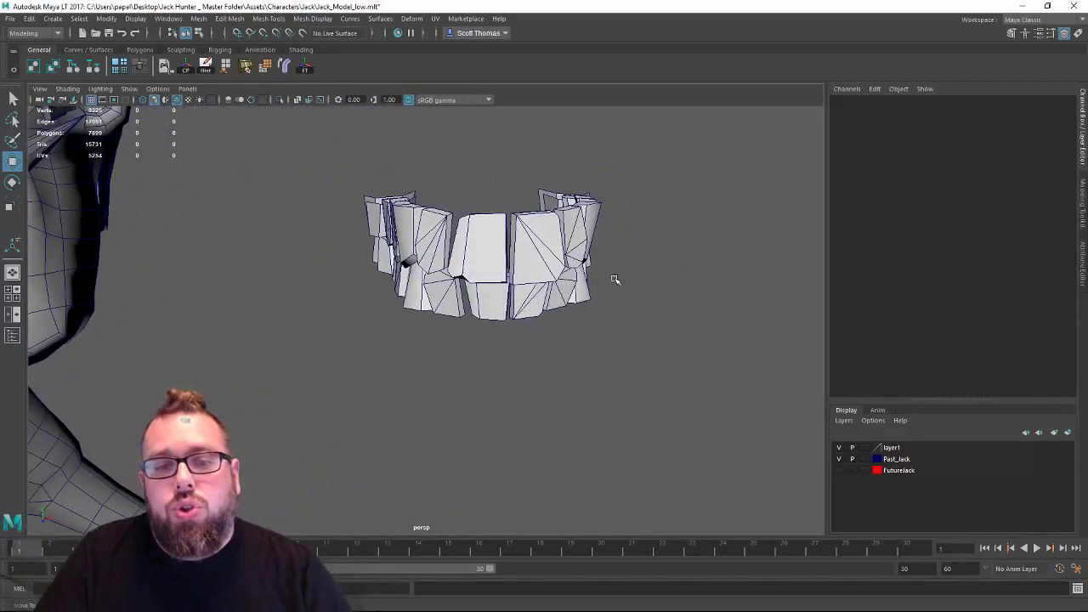
middle_click_drag(614, 279, 600, 291, "alt")
left_click_drag(599, 291, 441, 323, "alt")
Lower the upper vertices of lower tooth pCube13 slightly so they clear the tooth above.
left_click(572, 357)
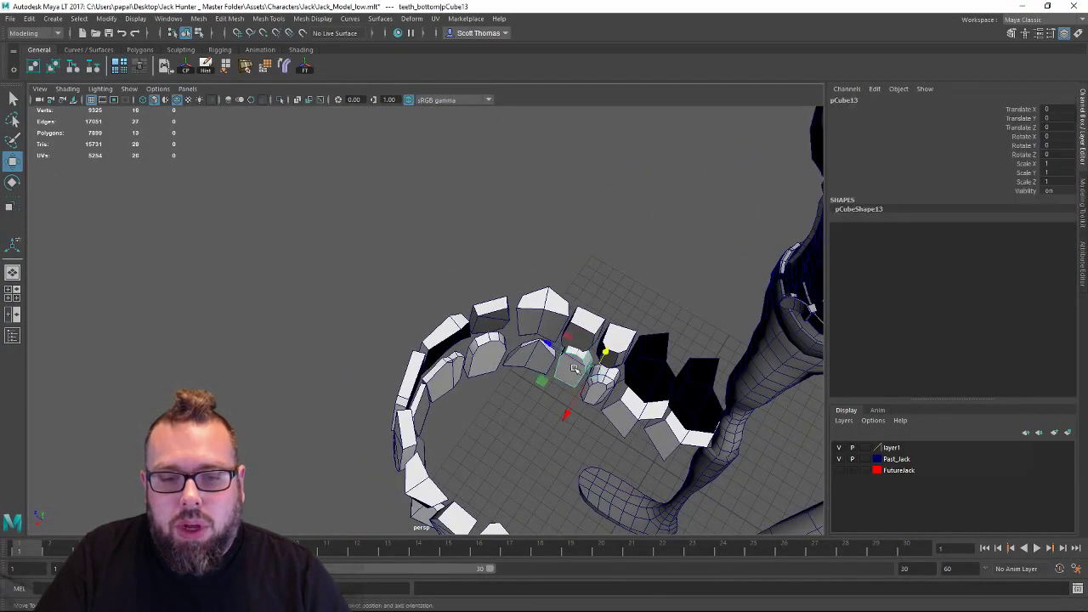
left_click_drag(569, 378, 583, 310)
right_click_drag(565, 288, 523, 286)
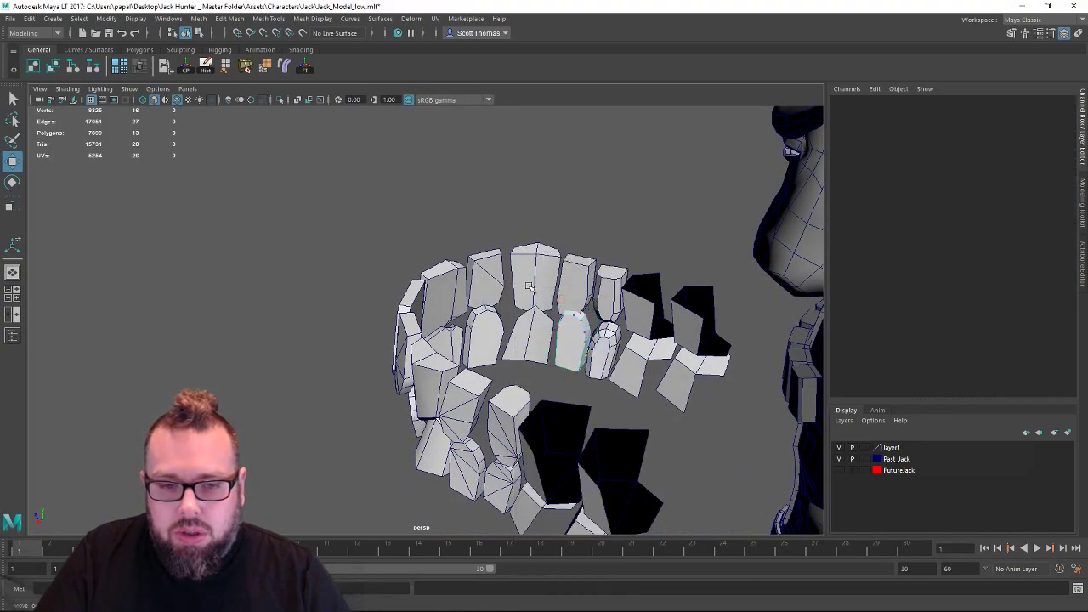
left_click_drag(544, 345, 545, 345)
key("r")
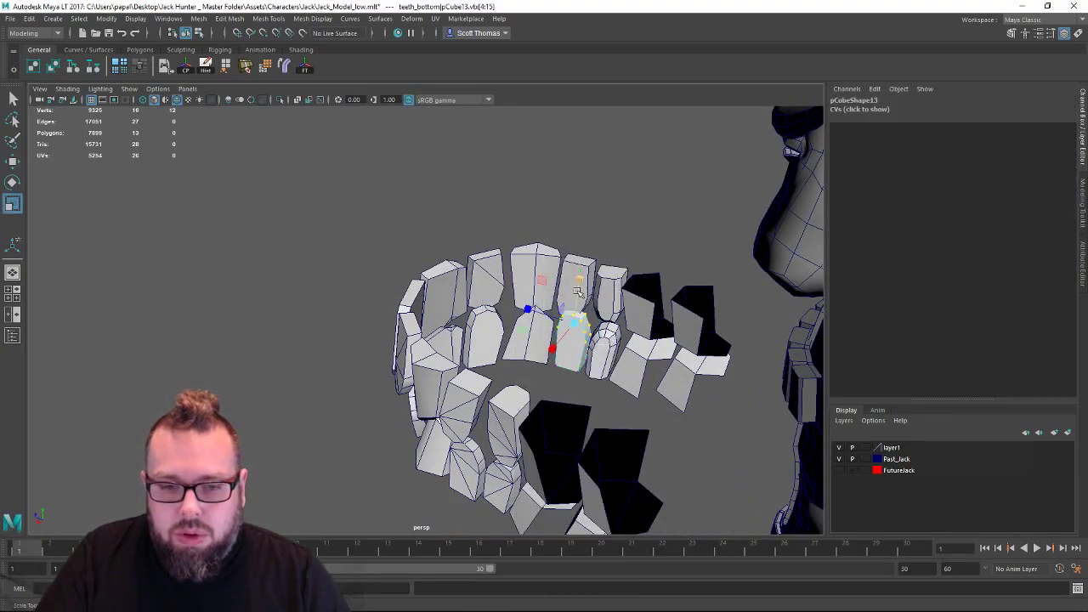
key("w")
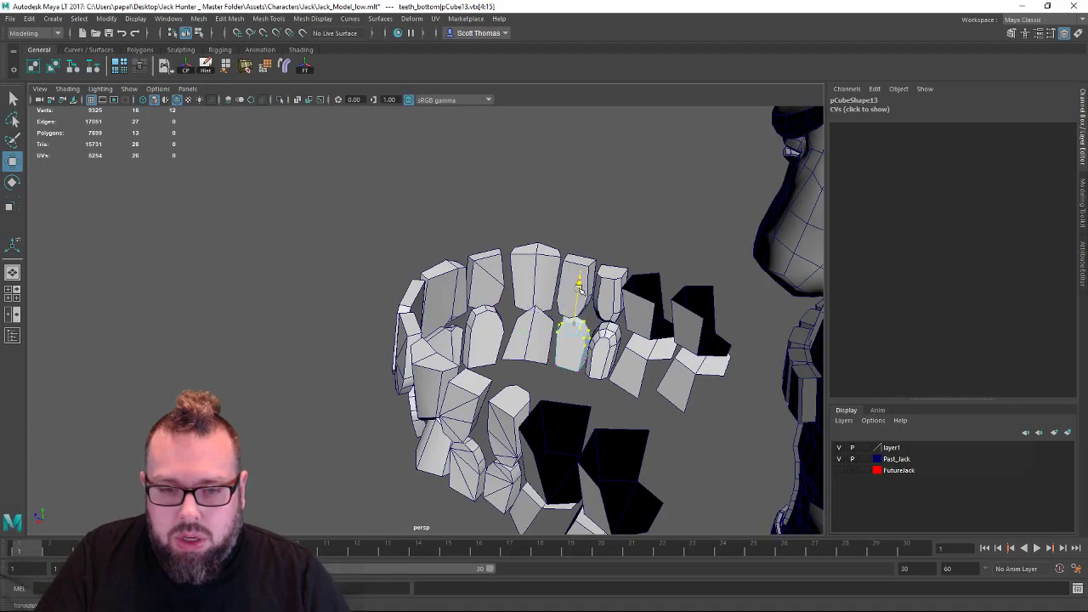
left_click(581, 230)
Return lower tooth pCube13 to object mode and shift it 0.014 along X.
left_click_drag(580, 231, 277, 292, "alt")
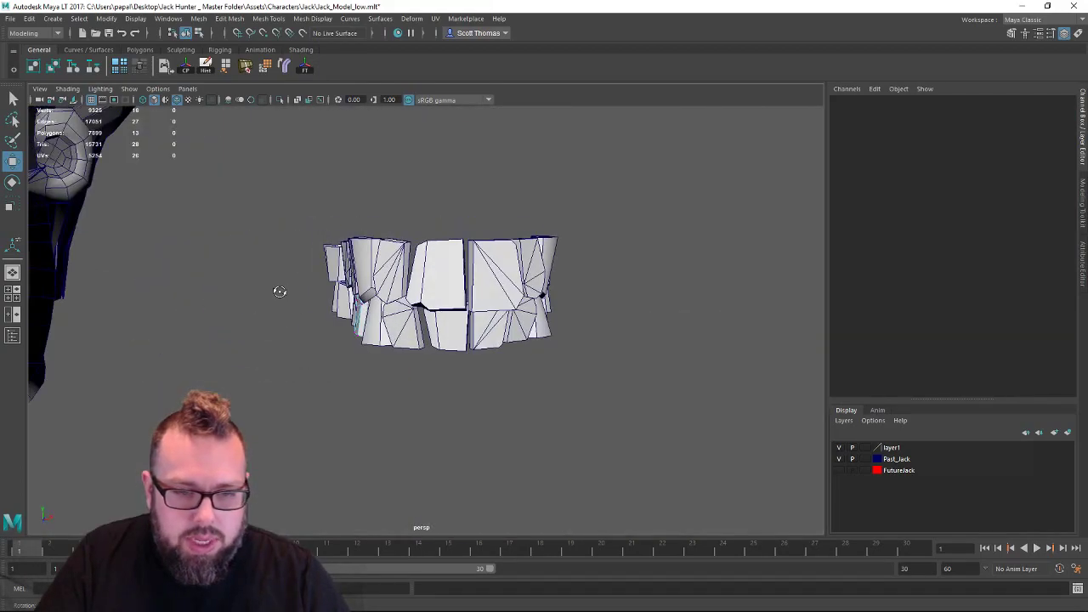
right_click_drag(449, 263, 543, 219)
left_click_drag(542, 219, 347, 307, "alt")
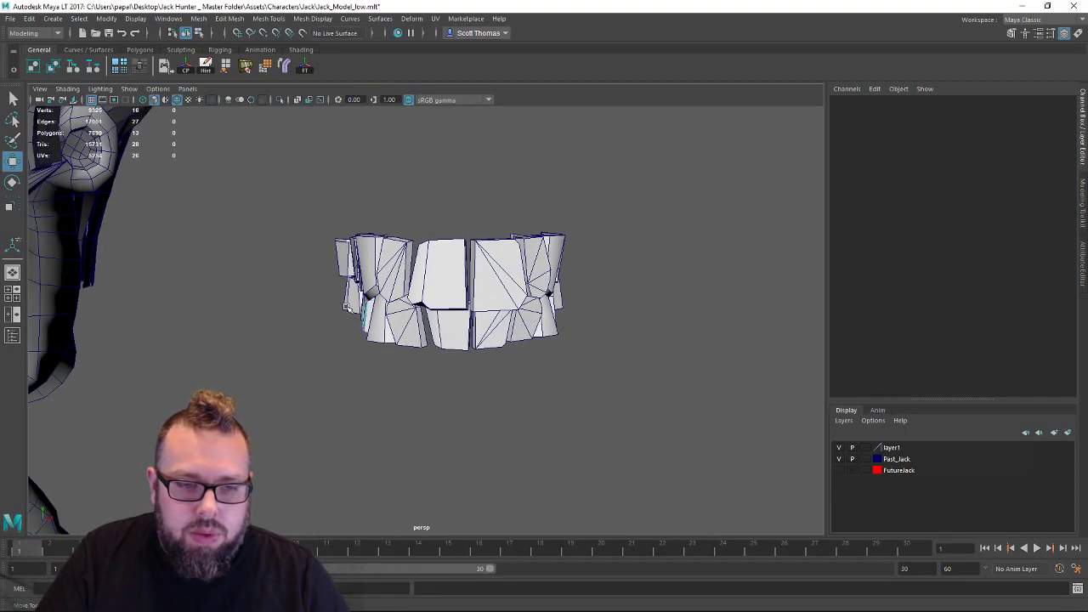
right_click_drag(363, 293, 420, 271)
left_click_drag(419, 271, 449, 295, "alt")
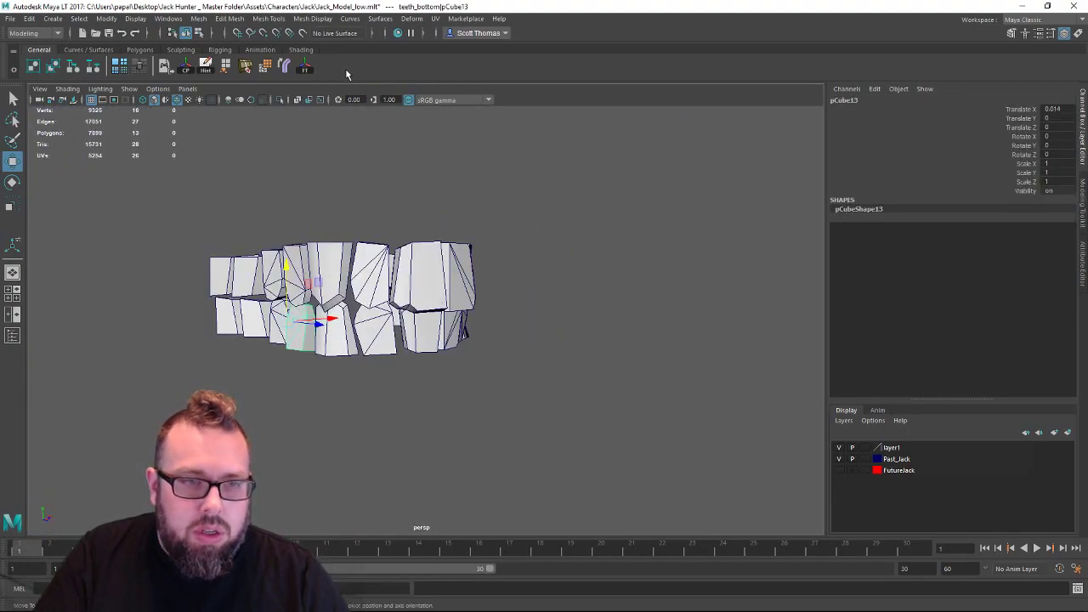
Select both rows of teeth and extend the selection up to their parent group teeth_grp, then clear it.
left_click(443, 247)
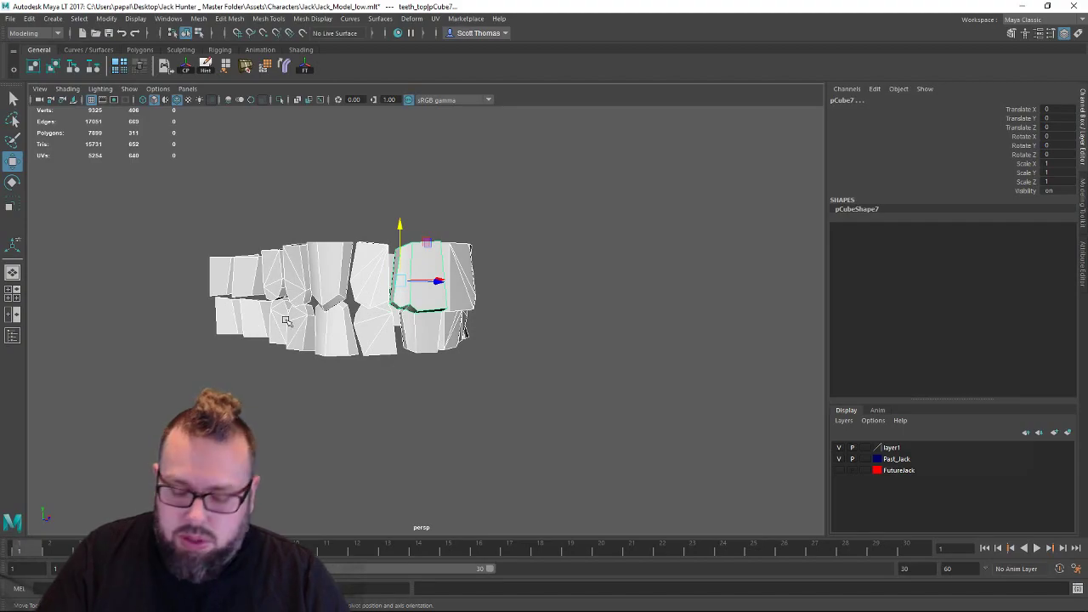
key("Up")
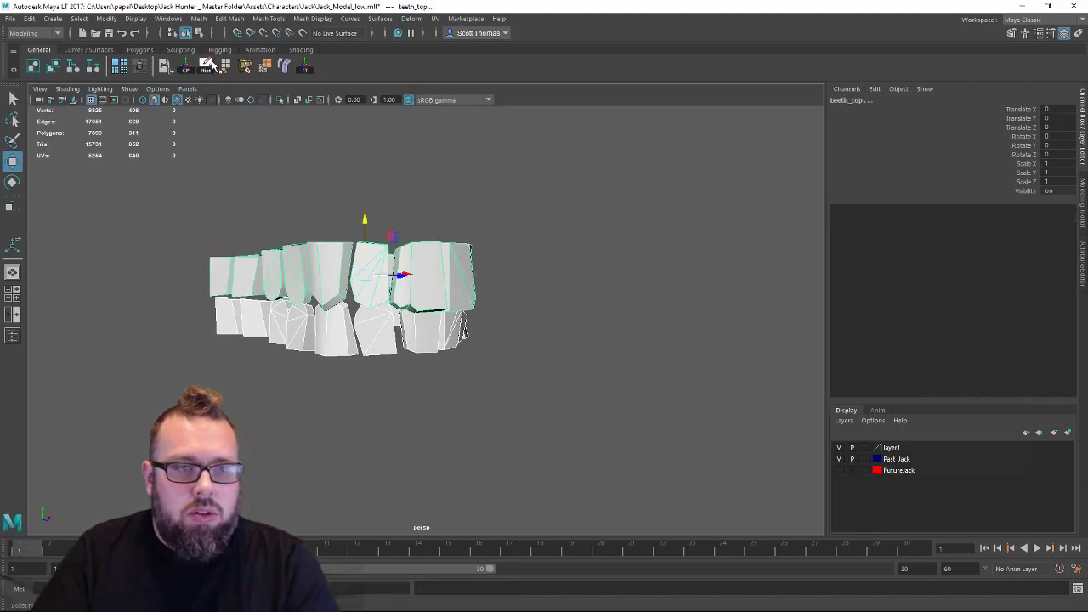
key("Up")
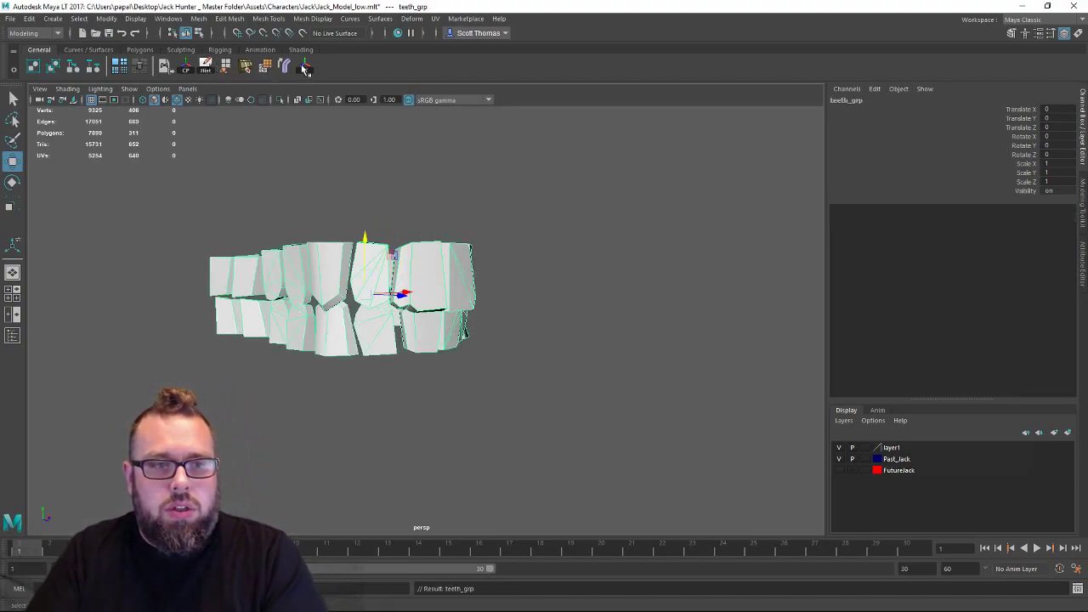
left_click(420, 184)
Rotate the teeth_bottom group open by about 27.9 degrees around X.
left_click_drag(420, 185, 364, 367, "alt")
left_click(471, 325)
key("Up")
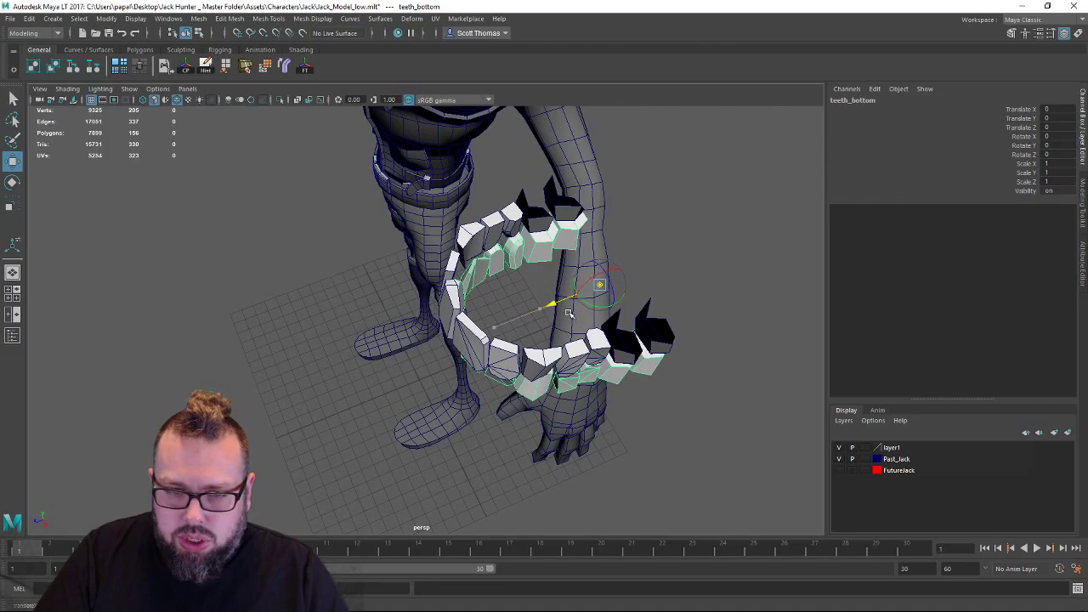
key("e")
left_click_drag(583, 305, 577, 340, "alt")
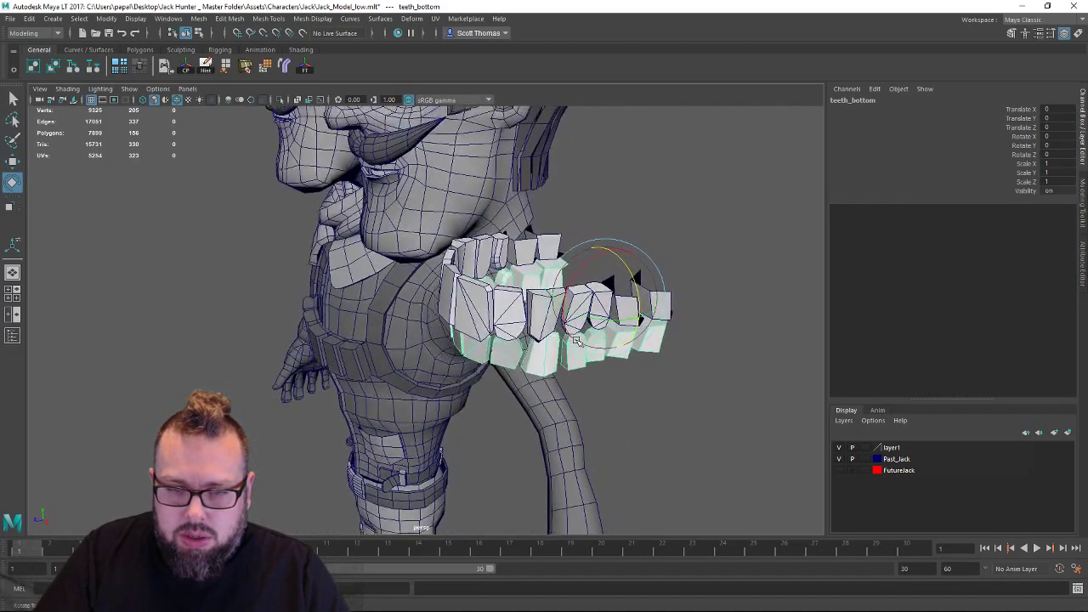
left_click_drag(591, 269, 629, 316)
Shift an upper vertex of lower tooth pCube23 slightly sideways to clean up its top corner.
left_click_drag(628, 316, 531, 361, "alt")
right_click_drag(531, 360, 731, 434, "alt")
mouse_move(728, 434)
left_mouse_down("alt")
mouse_move(750, 439)
mouse_move(726, 440)
left_mouse_up("alt")
scroll(723, 437, "up", 5)
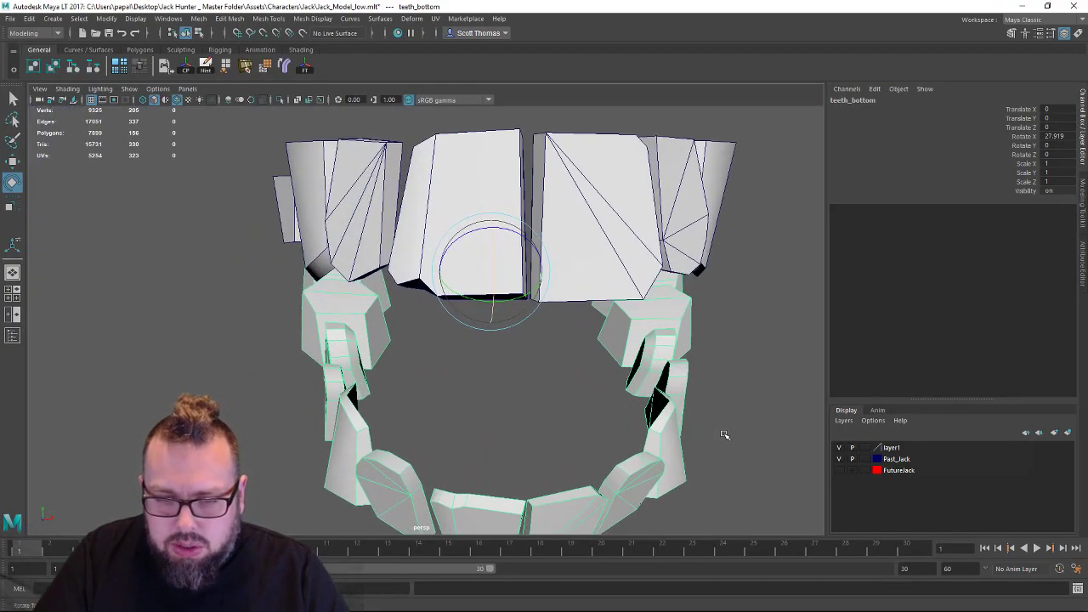
scroll(723, 502, "up", 3)
right_click_drag(649, 289, 598, 290)
left_click(650, 419)
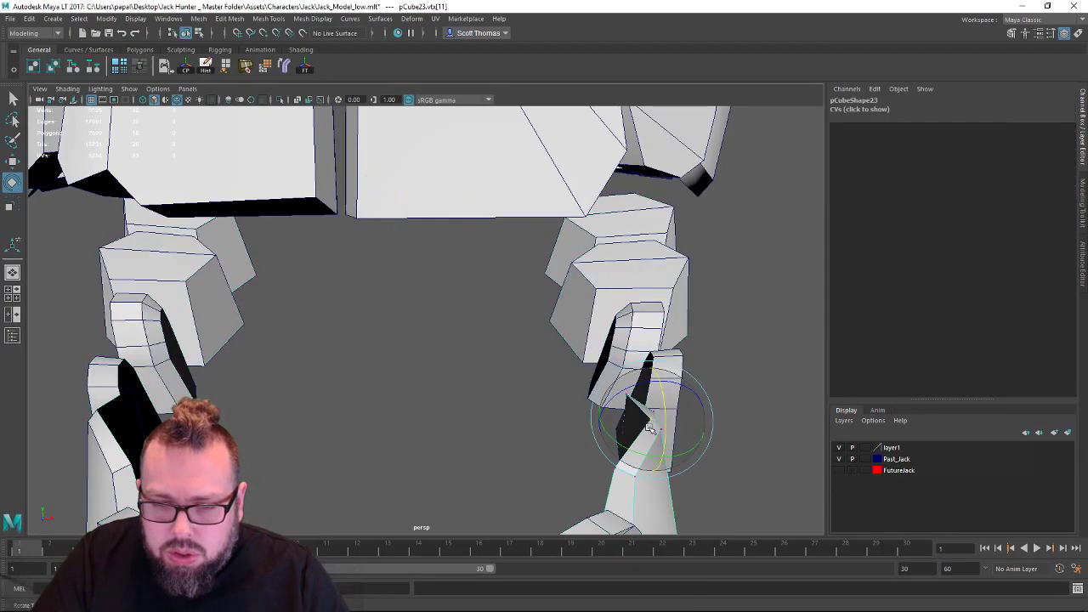
key("w")
left_click_drag(670, 422, 678, 422)
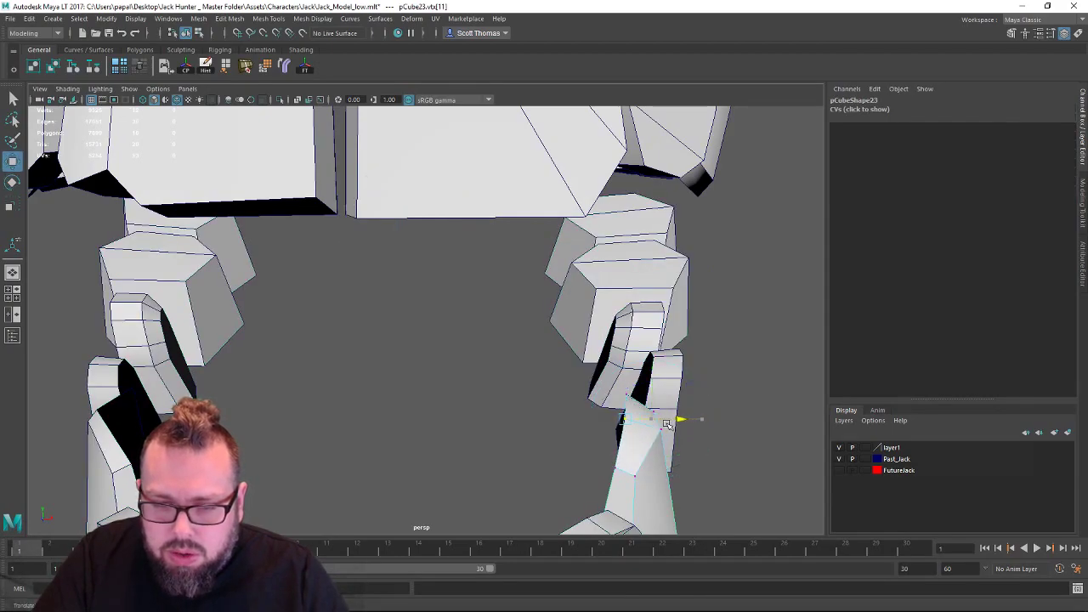
Adjust the matching vertex on the opposite lower tooth pCube11 and the inner vertex of pCube23.
right_click_drag(101, 411, 62, 292)
left_click(96, 414)
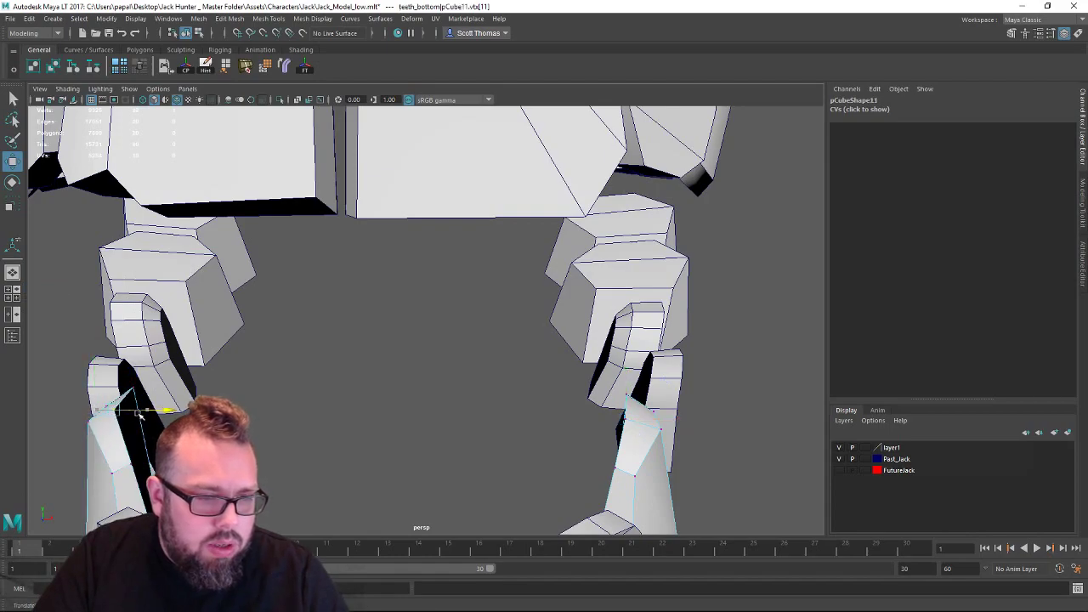
left_click_drag(425, 320, 451, 390, "alt")
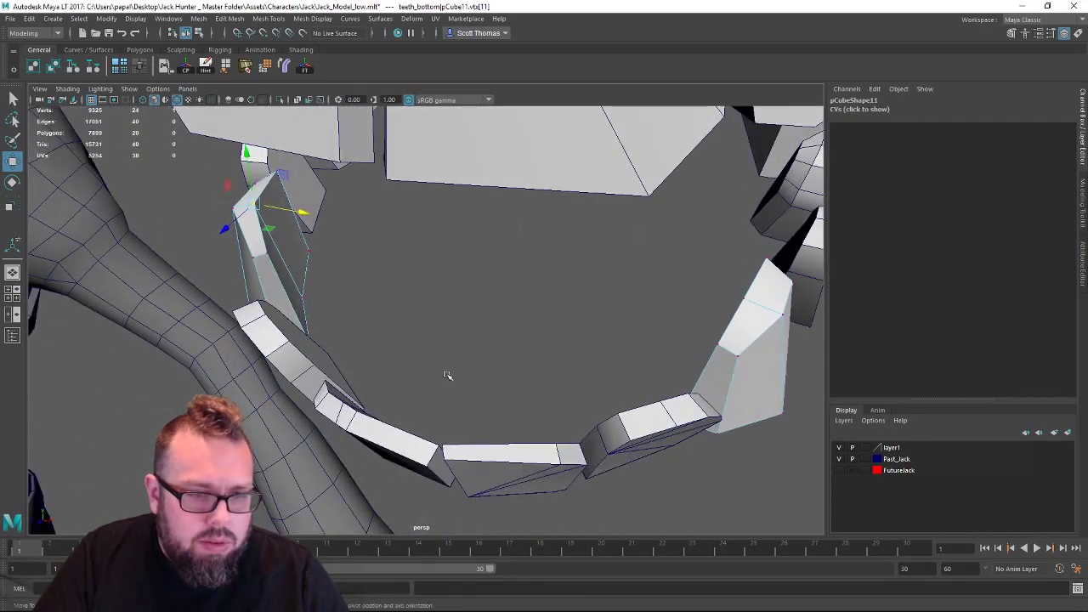
left_click_drag(333, 302, 461, 330)
left_click(487, 335)
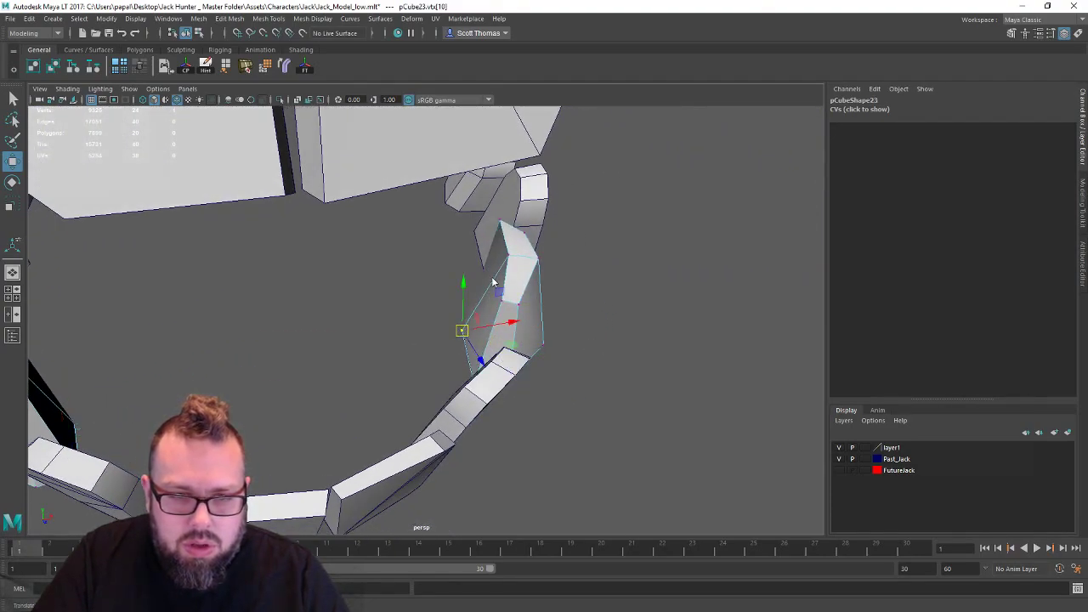
right_click_drag(492, 278, 534, 254)
left_click(660, 377)
Check the opened rows of teeth from the front and save the scene.
right_click_drag(659, 376, 458, 388, "alt")
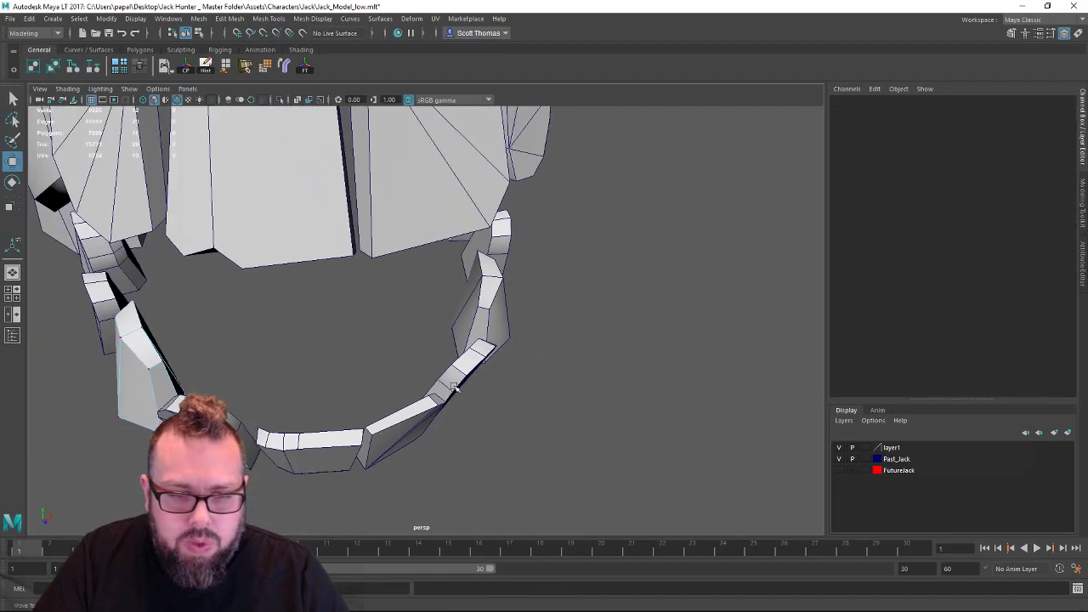
left_click_drag(457, 387, 422, 371, "alt")
right_click_drag(422, 371, 68, 387, "alt")
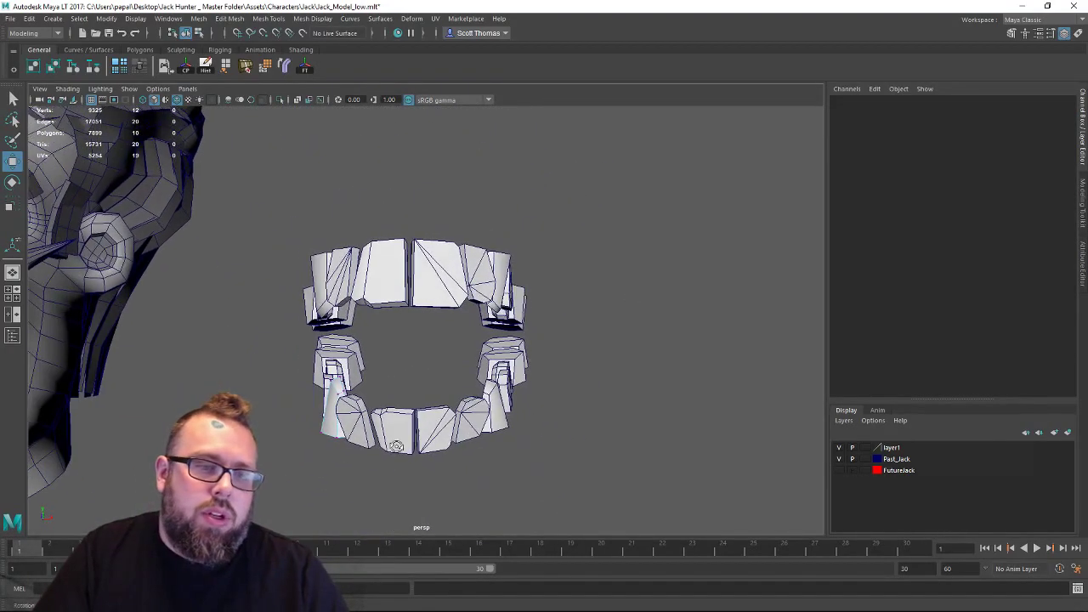
key("q")
key("ctrl+s")
key("w")
mouse_move(407, 426)
left_mouse_down("alt")
mouse_move(361, 432)
mouse_move(478, 453)
mouse_move(396, 441)
mouse_move(410, 425)
left_mouse_up("alt")
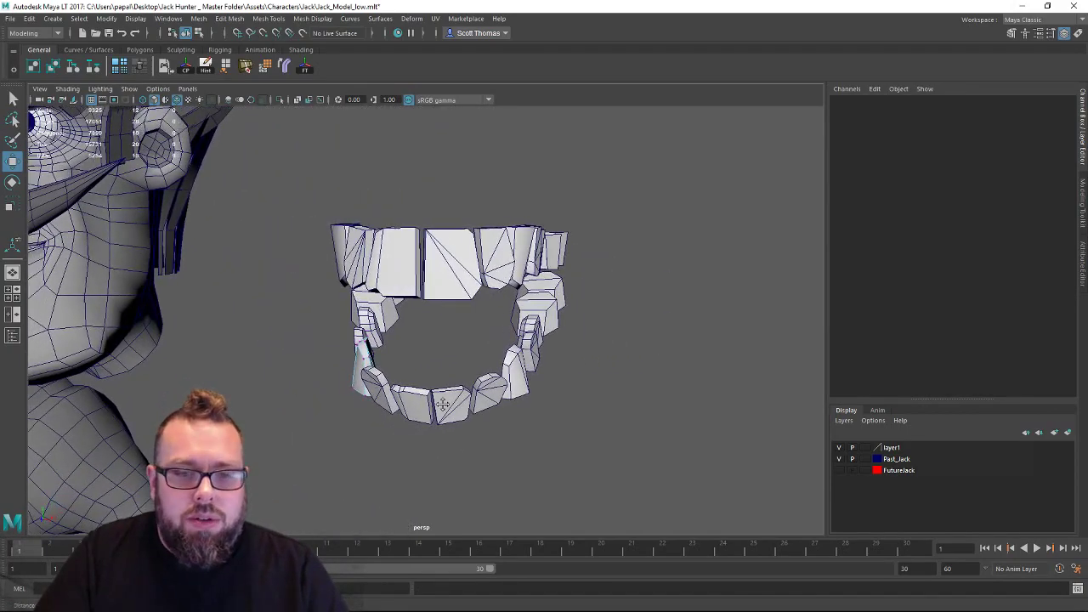
middle_click_drag(411, 425, 437, 424, "alt")
right_click_drag(437, 423, 515, 409, "alt")
key("ctrl+s")
Try deleting the back face of the upper front tooth beside pCube7, and undo the deletion.
right_click_drag(488, 255, 552, 241)
left_click_drag(605, 299, 376, 284, "alt")
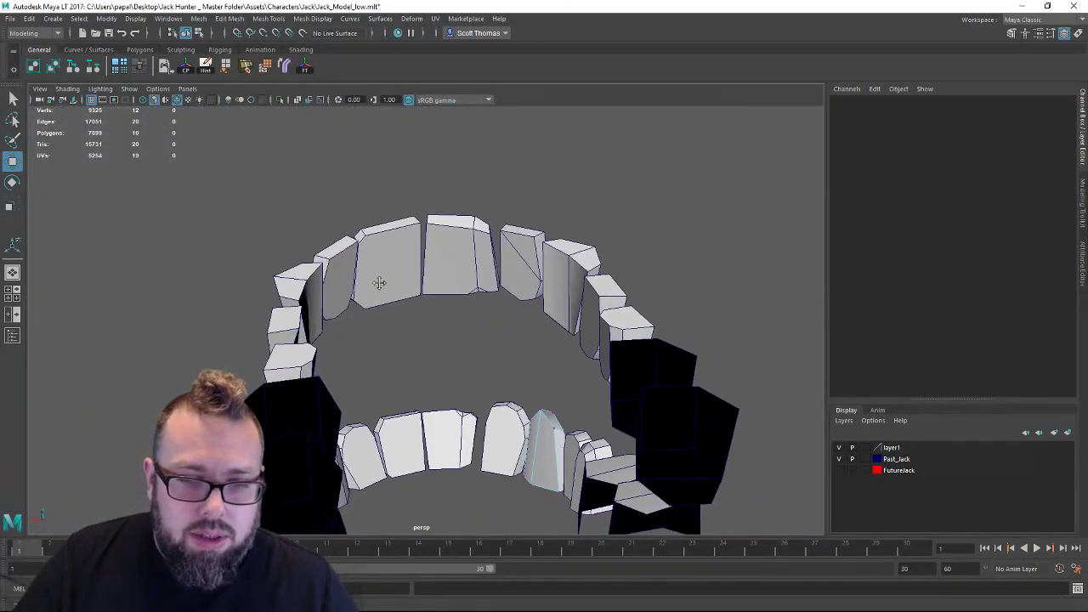
right_click_drag(376, 284, 393, 277)
left_click(400, 267)
left_click(460, 269, "shift")
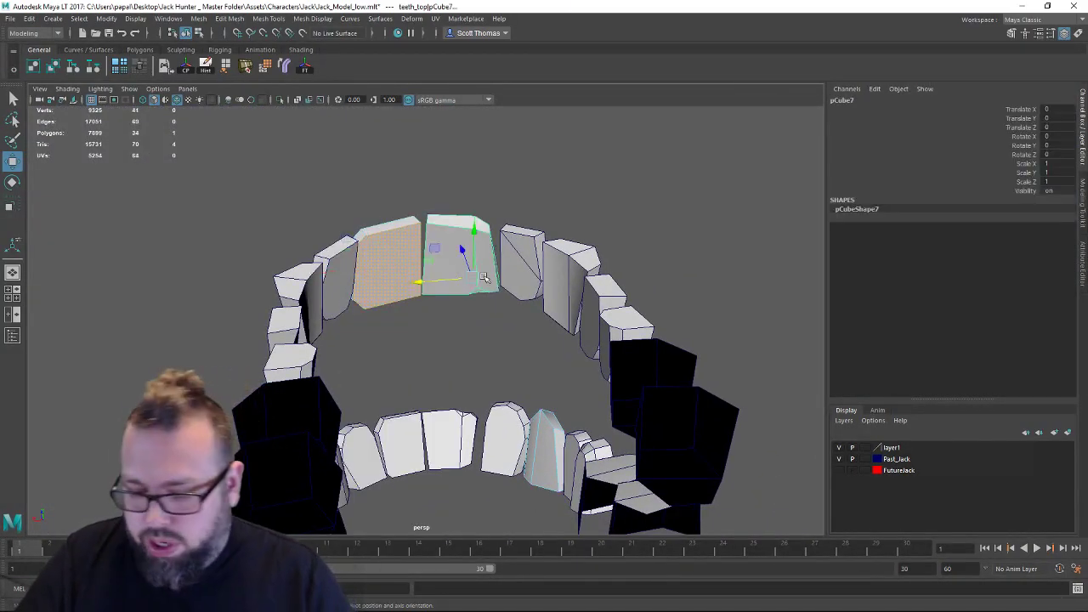
key("Delete")
key("ctrl+z")
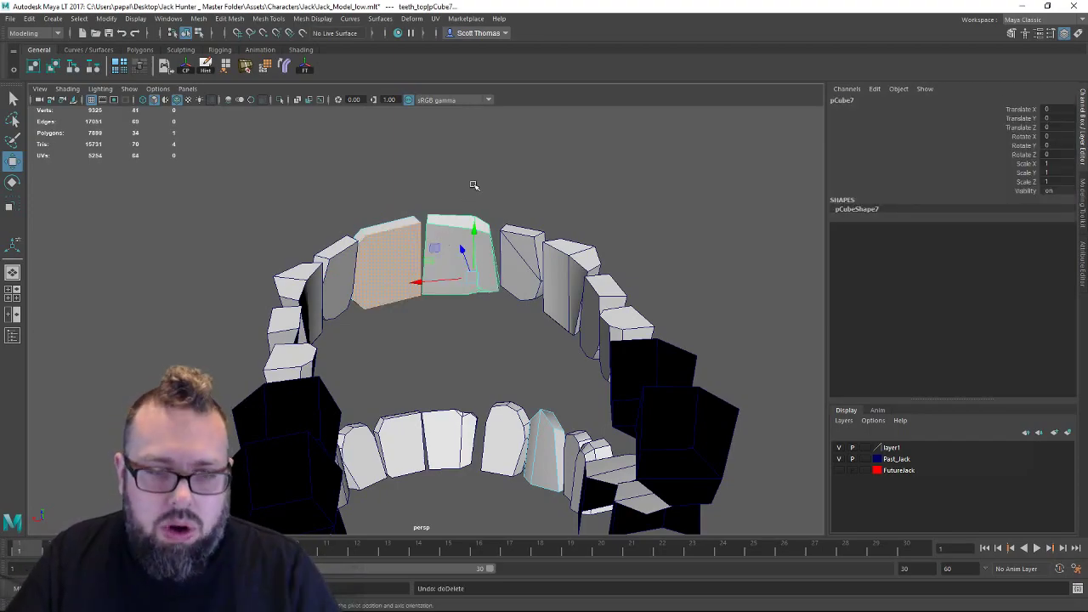
Select all the teeth and switch them to component selection.
left_click(473, 185)
left_click(455, 268)
right_click_drag(732, 364, 275, 233, "alt")
left_click_drag(257, 226, 581, 459)
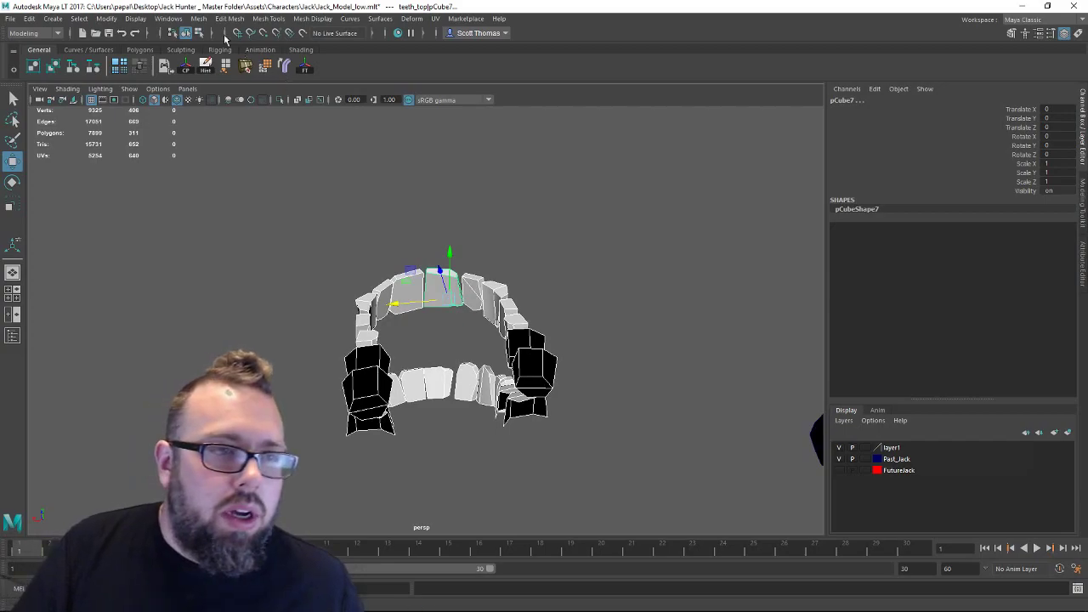
left_click(198, 33)
key("f")
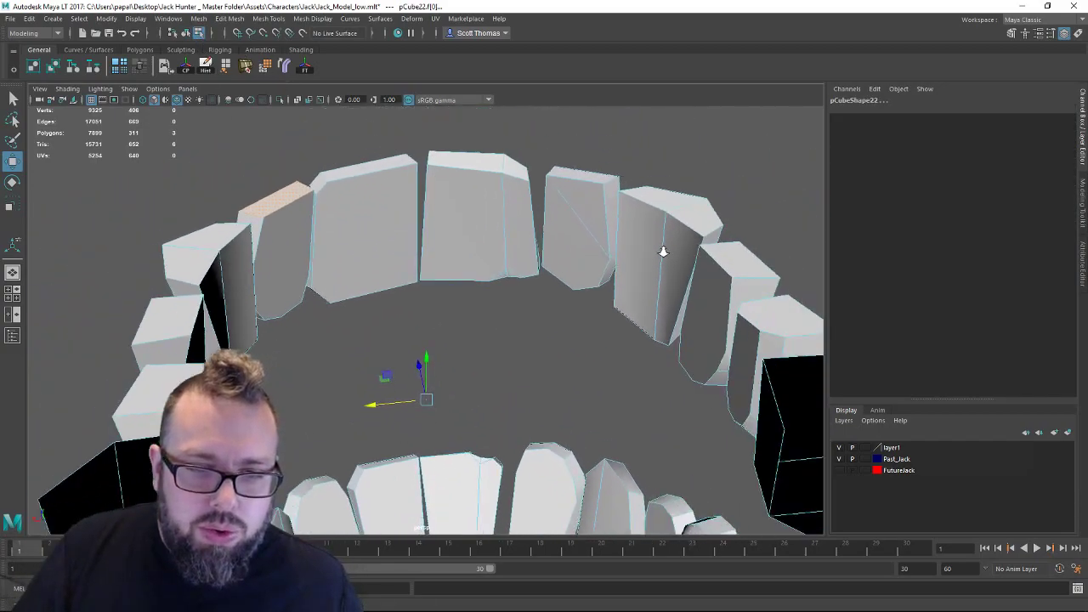
Try deleting the back faces of upper front tooth pCube7, and undo the deletions.
left_click(479, 233)
key("Delete")
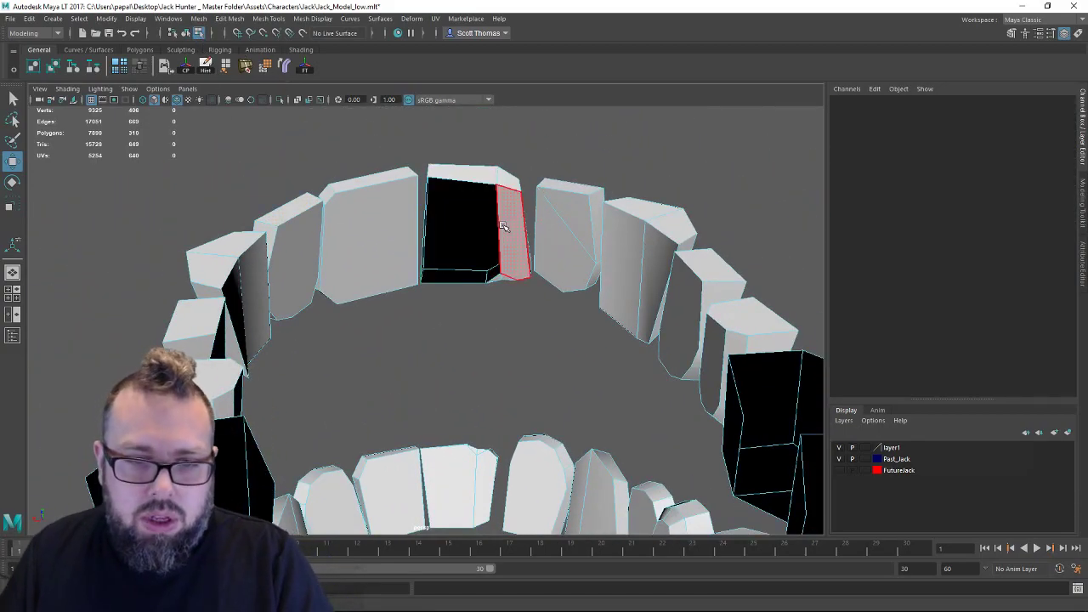
left_click(478, 270)
left_click_drag(352, 309, 442, 309, "alt")
key("ctrl+z")
key("ctrl+z")
key("ctrl+z")
Return the teeth to object selection and rotate the teeth_top group open around X.
right_click_drag(442, 308, 339, 315, "alt")
left_click_drag(340, 315, 505, 264, "alt")
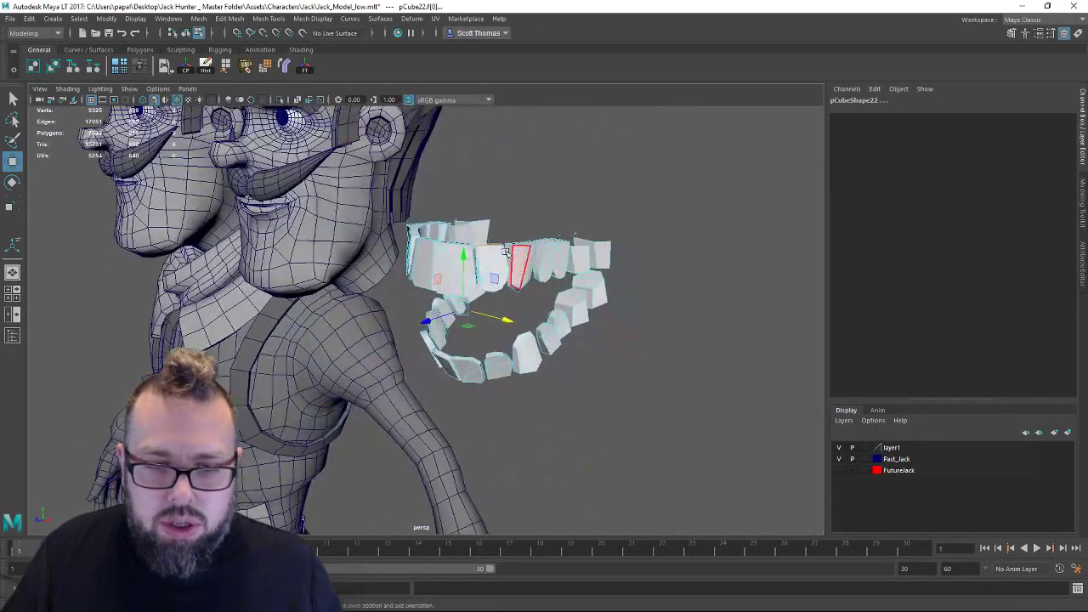
left_click(516, 267)
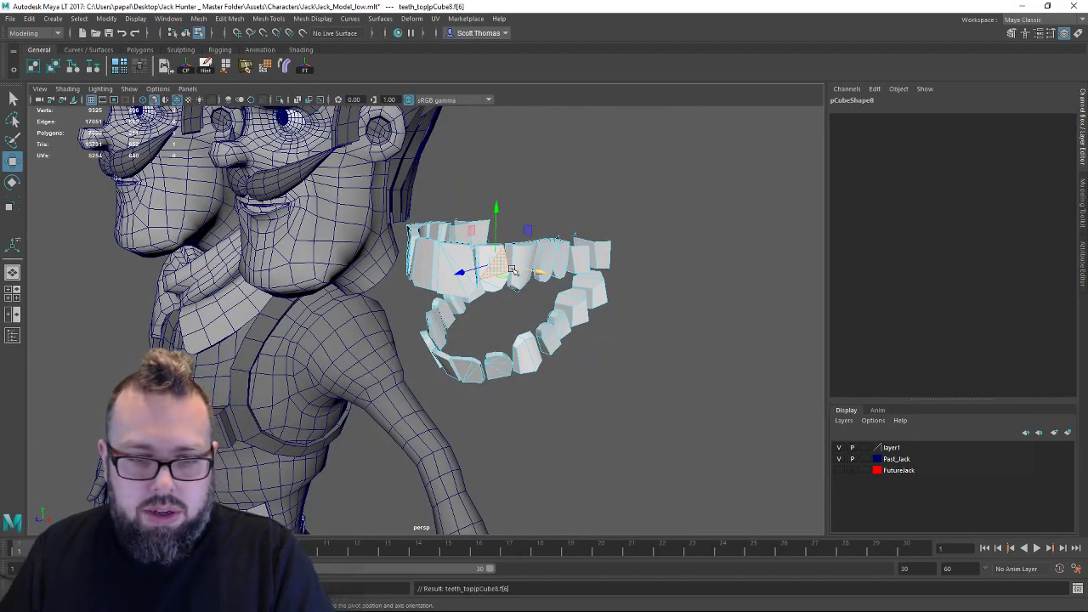
left_click(185, 33)
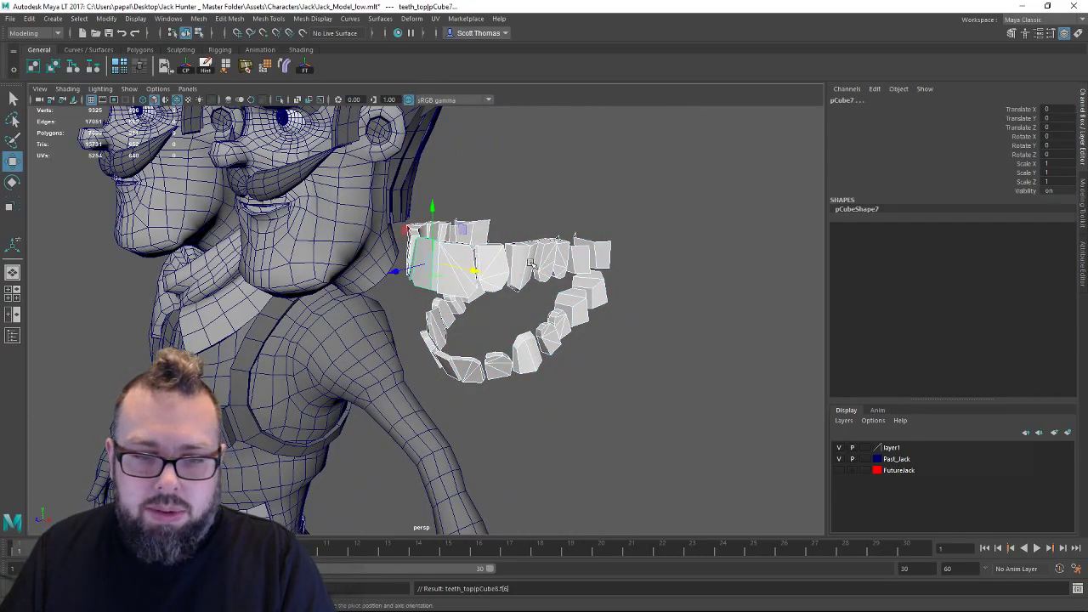
right_click_drag(531, 264, 578, 239)
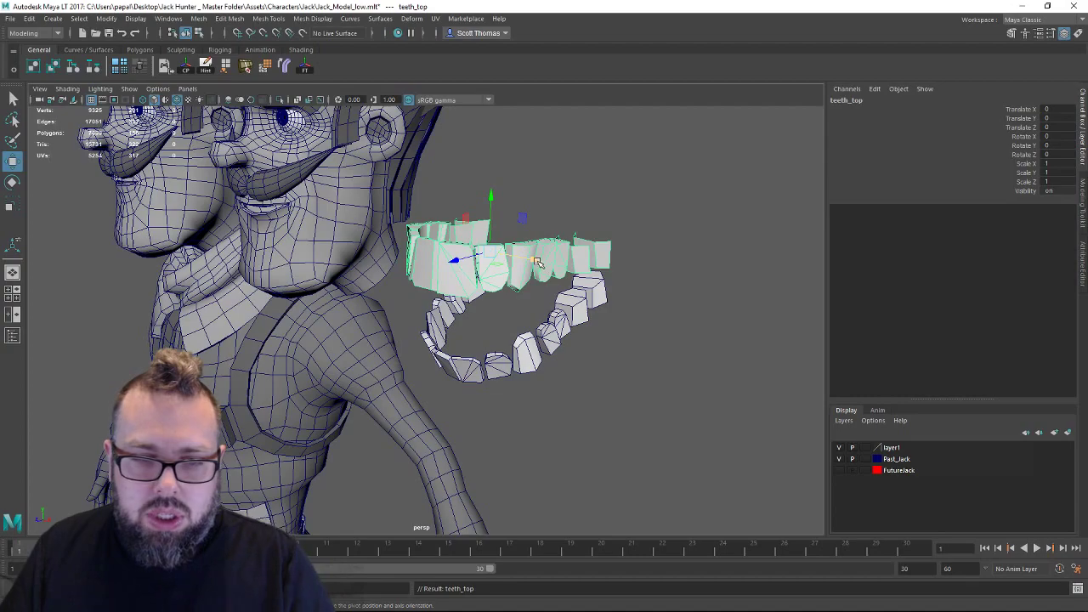
left_click_drag(578, 238, 526, 222, "alt")
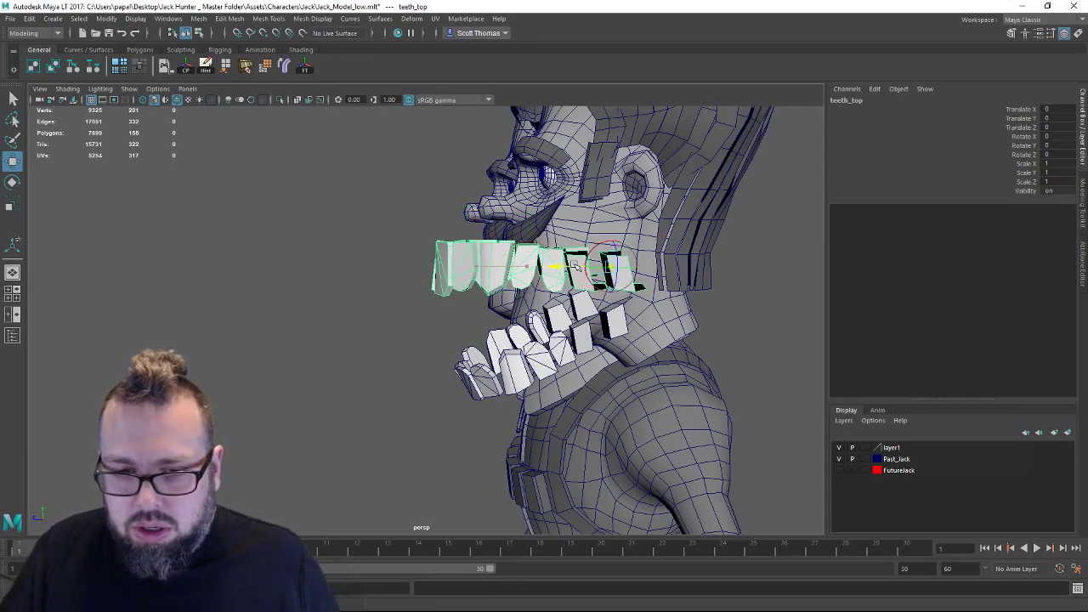
left_click_drag(574, 266, 574, 312, "alt")
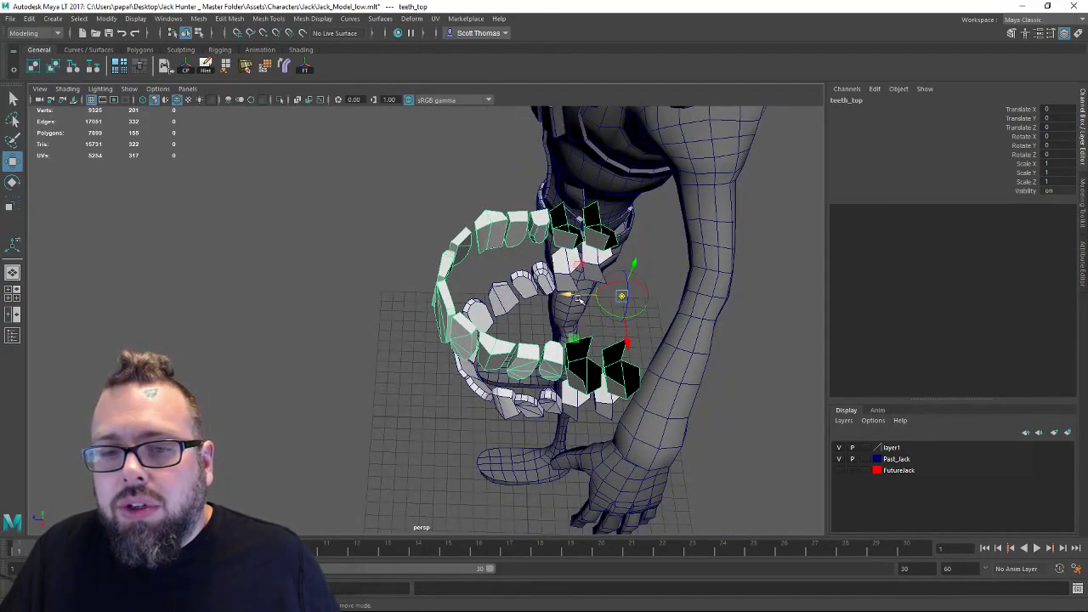
key("e")
left_click_drag(600, 275, 621, 267)
Rotate the teeth_bottom group further open to 35.839 degrees around X.
left_click_drag(561, 294, 455, 311, "alt")
left_click(453, 308)
key("Up")
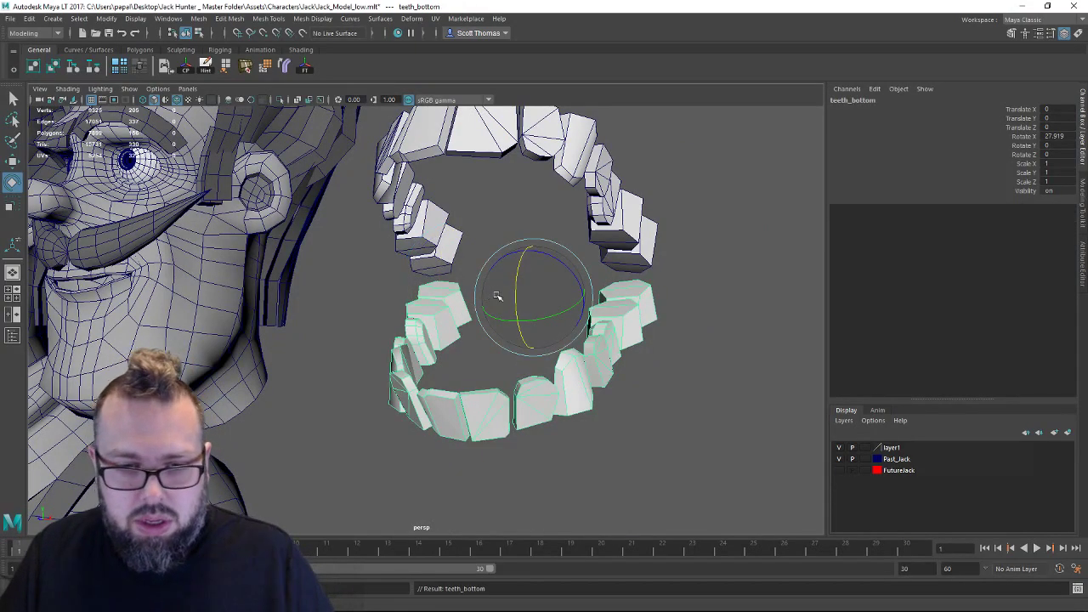
left_click_drag(521, 274, 395, 311)
Delete the back face of upper front tooth pCube6, and undo the accidental deletion of neighbouring tooth pCube7.
left_click_drag(502, 229, 311, 266, "alt")
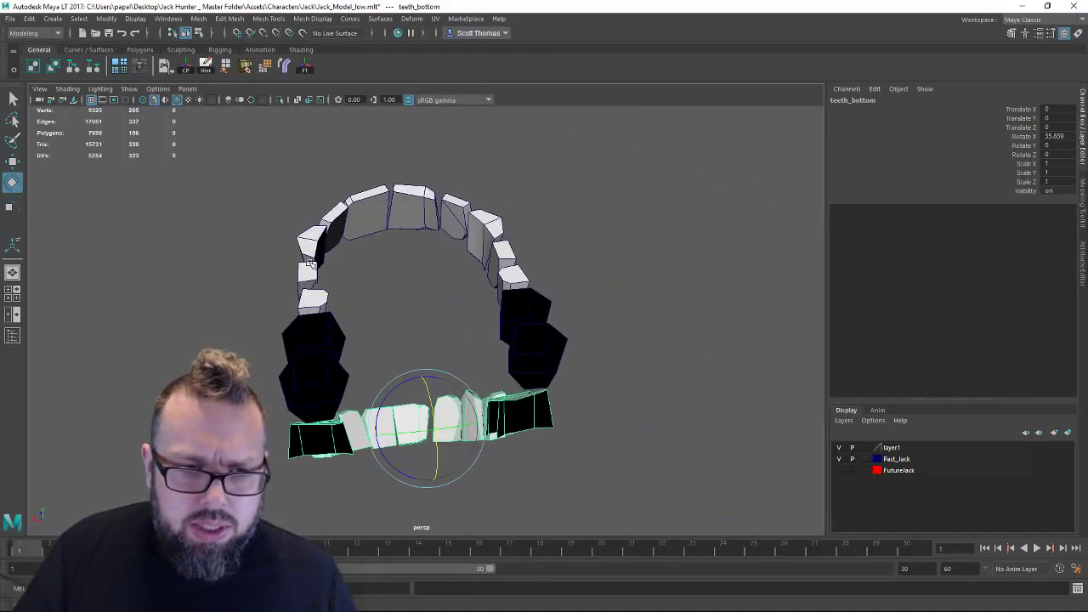
left_click_drag(377, 194, 589, 194, "alt")
left_click_drag(588, 181, 586, 186, "alt")
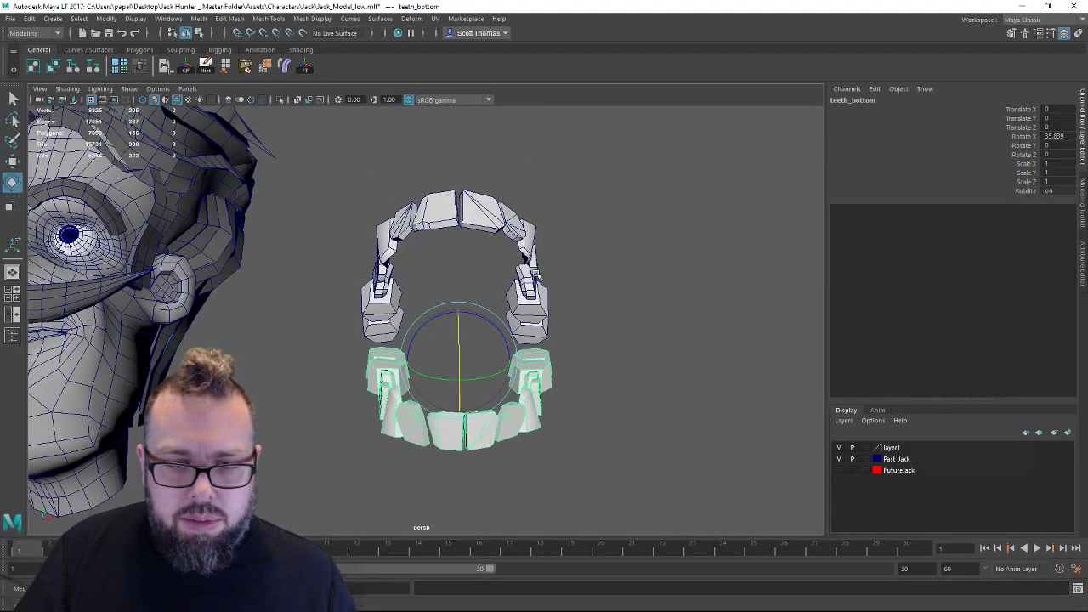
left_click_drag(459, 264, 241, 271, "alt")
right_click(363, 222)
left_click(381, 217)
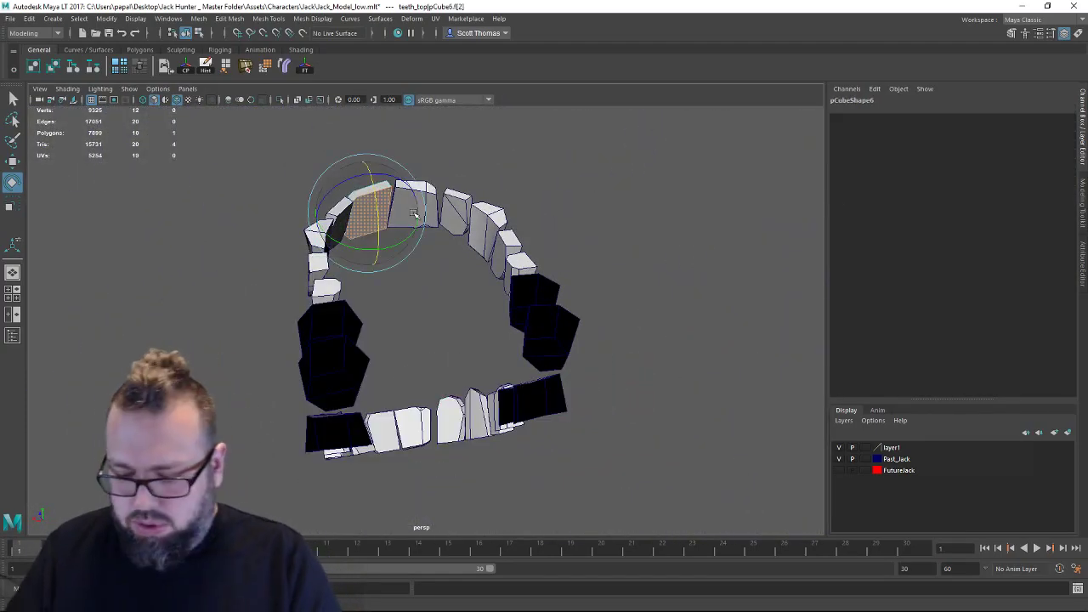
left_click(380, 189)
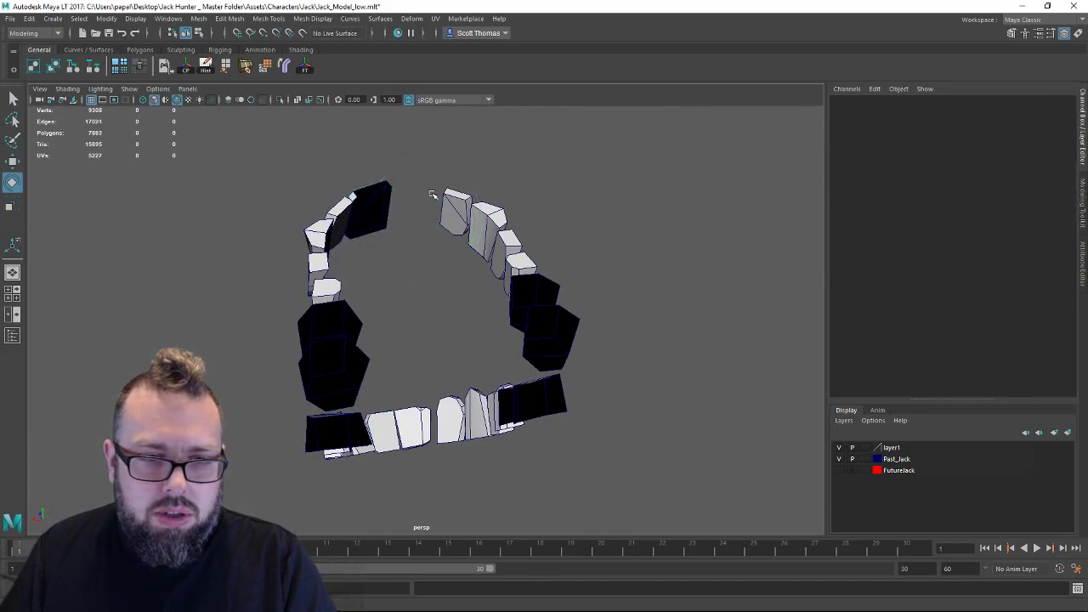
key("ctrl+z")
Select both rows of teeth together and switch them to face component selection.
left_click(198, 32)
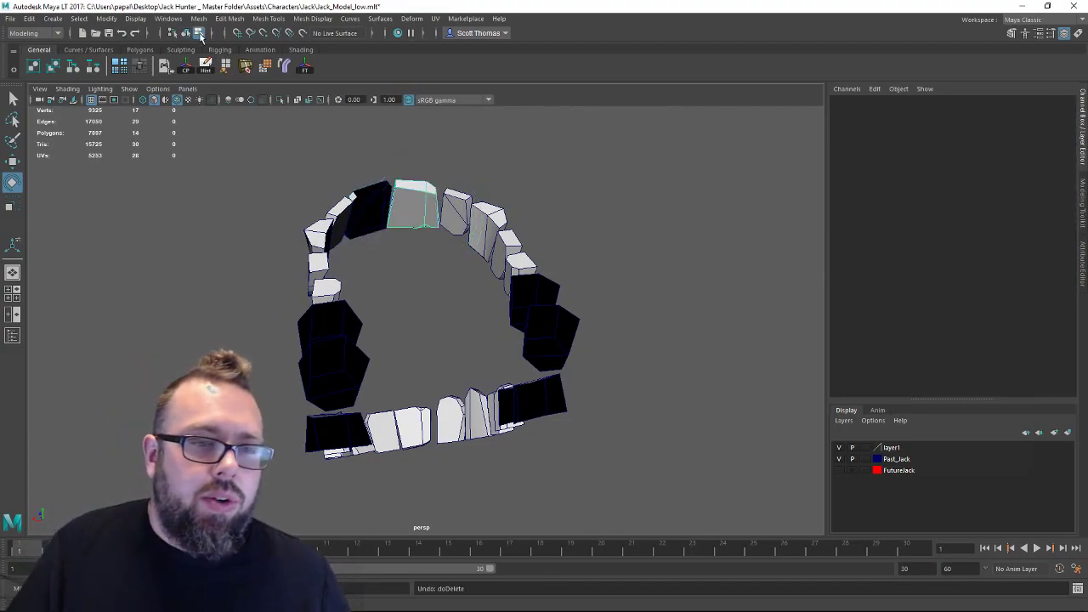
right_click_drag(409, 198, 467, 216)
right_click_drag(467, 204, 468, 215)
left_click_drag(452, 369, 450, 370)
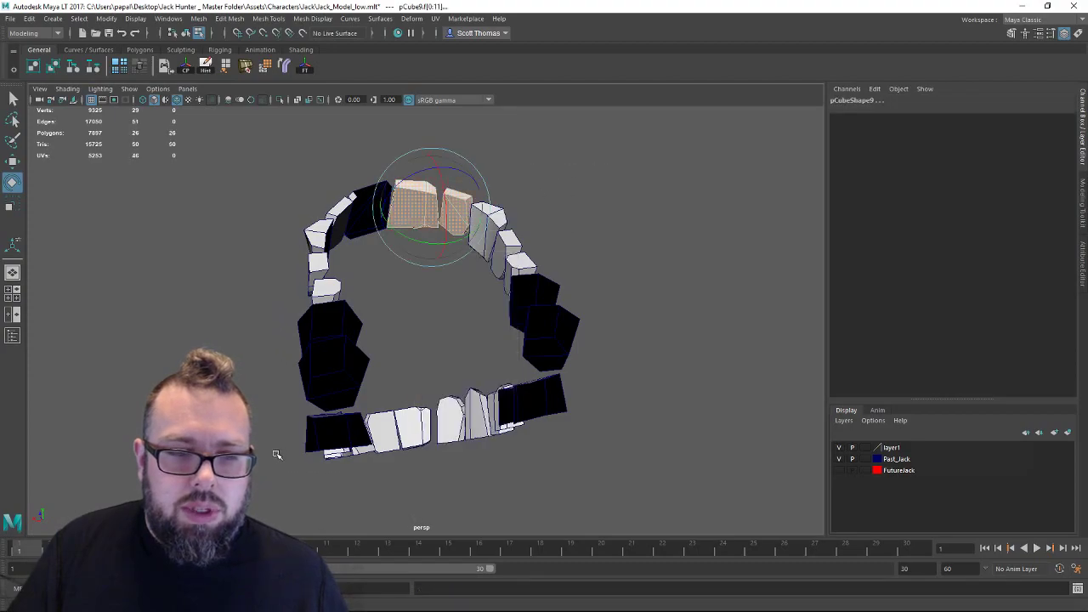
left_click(184, 34)
left_click(197, 34)
right_click_drag(385, 202, 401, 170)
left_click(560, 176)
left_click_drag(182, 461, 182, 460)
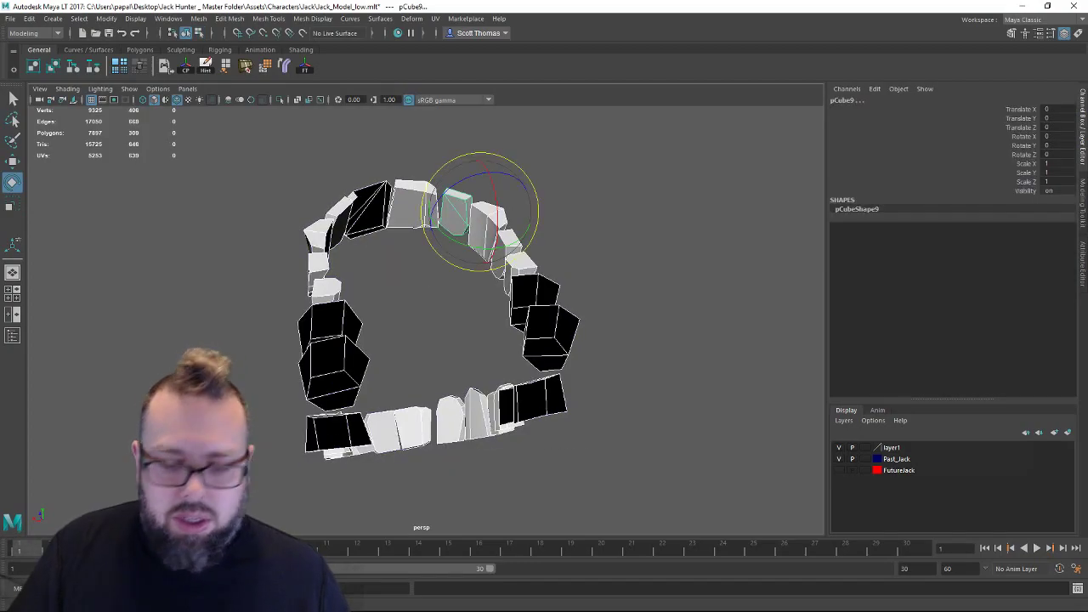
left_click(199, 32)
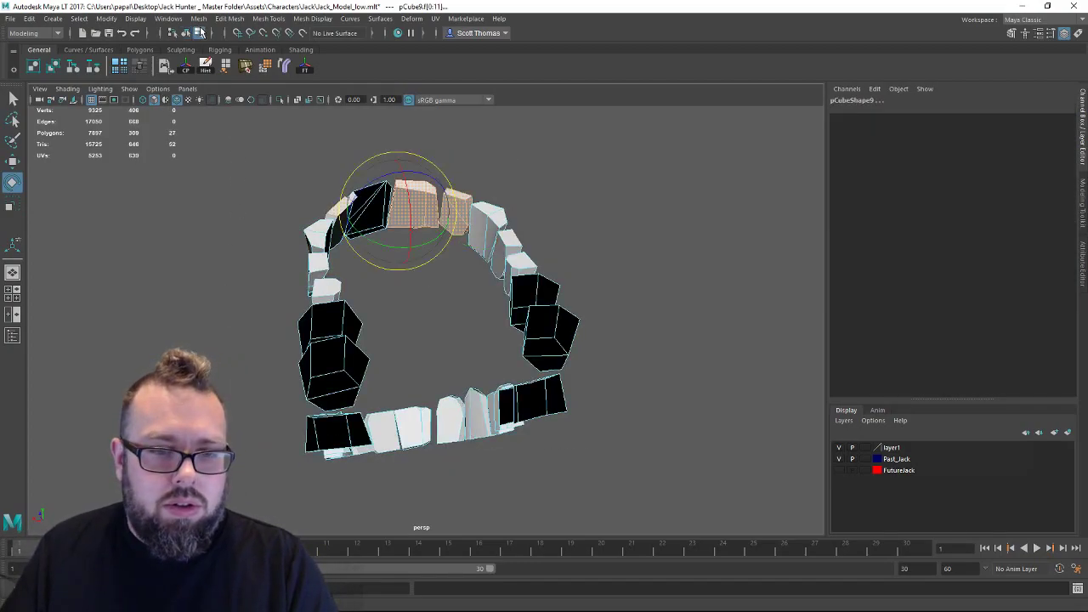
Delete the hidden top and back faces of upper front tooth pCube7 and its neighbour pCube9.
right_click_drag(428, 244, 613, 291, "alt")
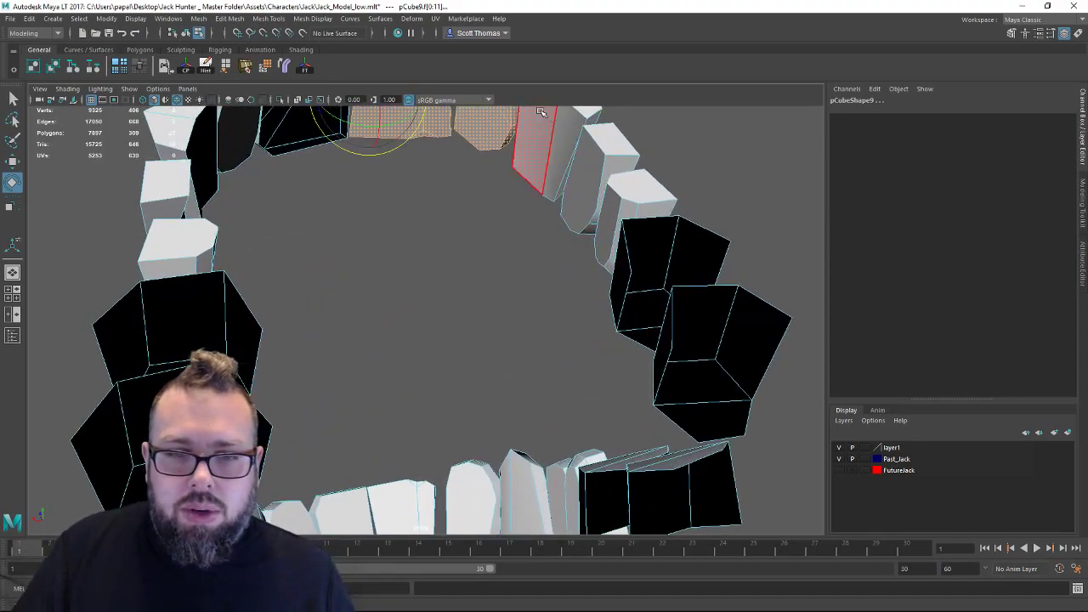
left_click(539, 124)
middle_click_drag(538, 124, 523, 330, "alt")
left_click(470, 236, "shift")
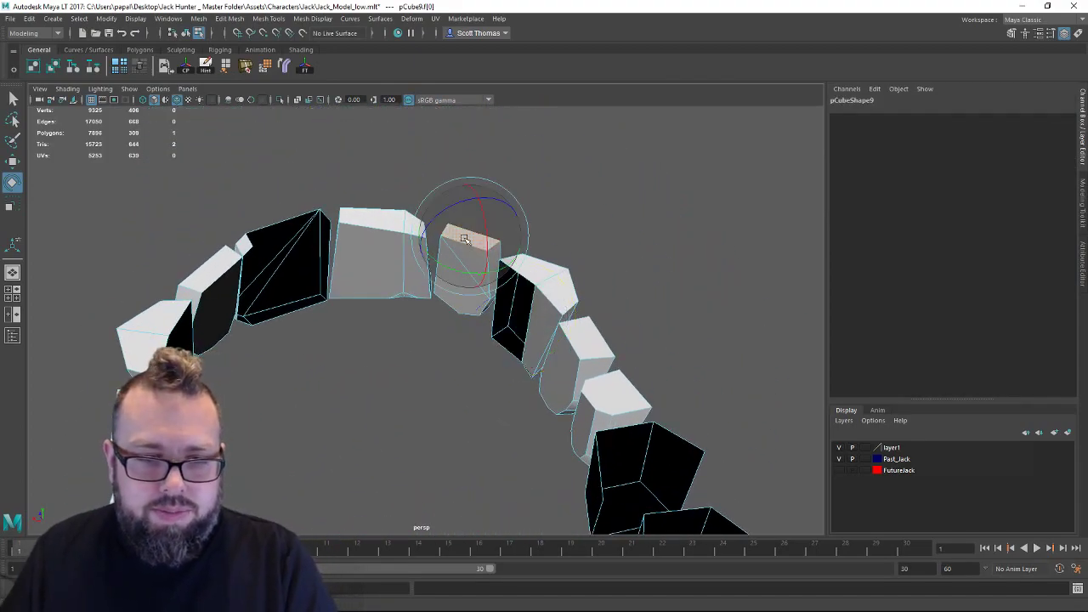
key("Delete")
left_click(414, 227)
key("Delete")
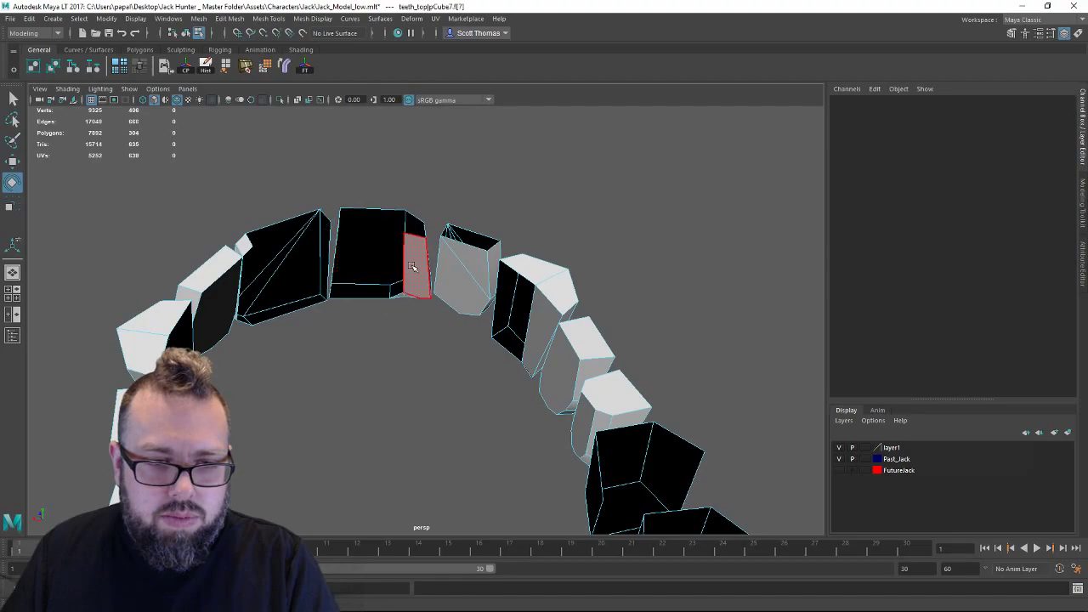
left_click(411, 267)
key("Delete")
left_click(463, 270)
key("Delete")
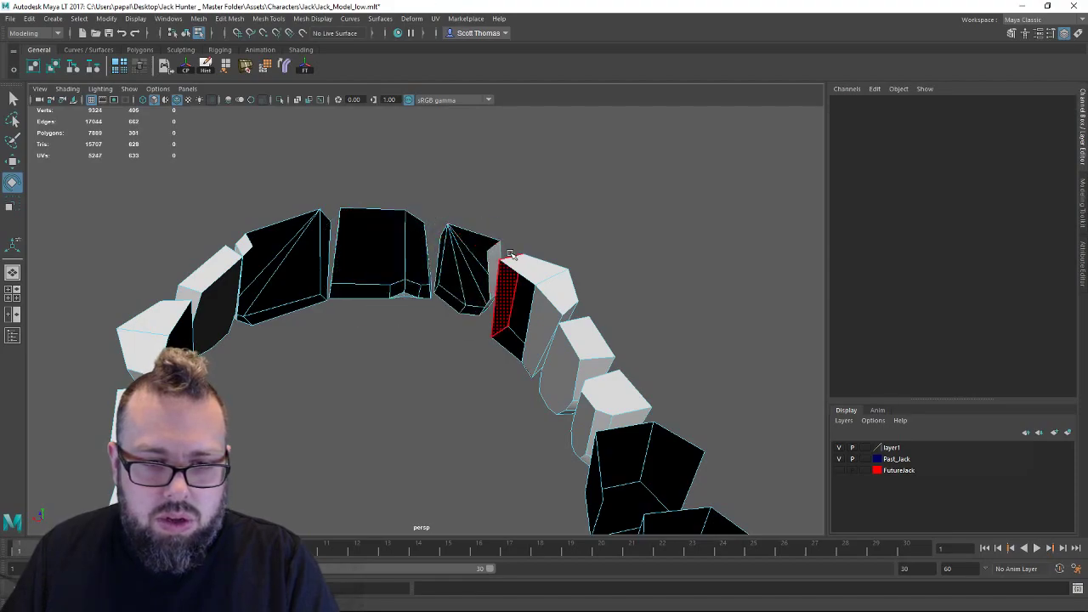
Delete the hidden top and back faces of the upper lateral incisor on the opposite side and the adjacent canine pCube11.
left_click_drag(553, 279, 580, 273, "alt")
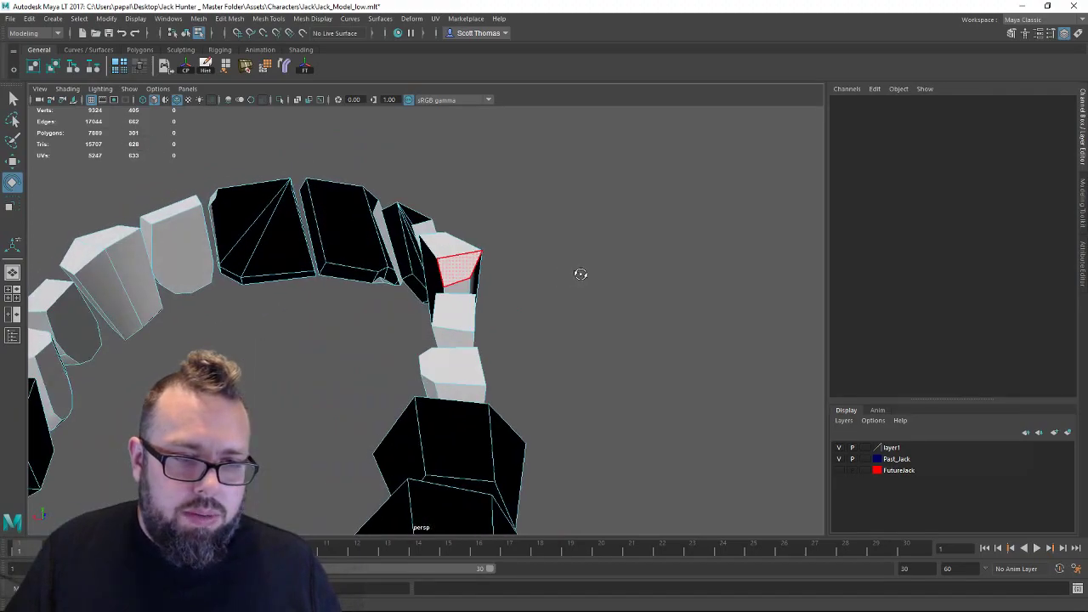
left_click(181, 210)
key("Delete")
left_click(93, 245)
key("Delete")
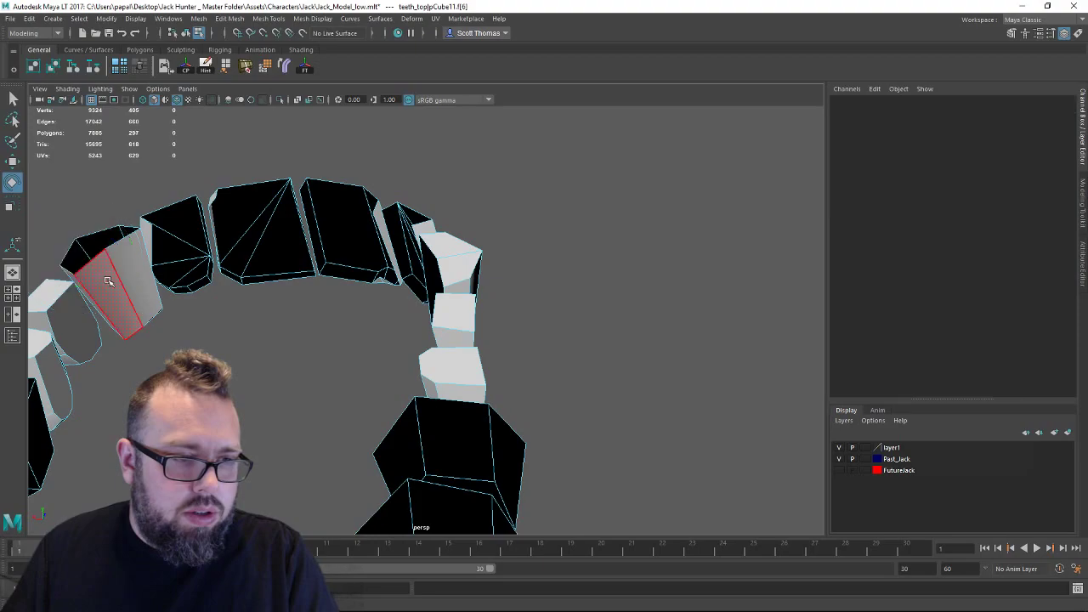
left_click(108, 282)
left_click_drag(391, 312, 328, 253, "alt")
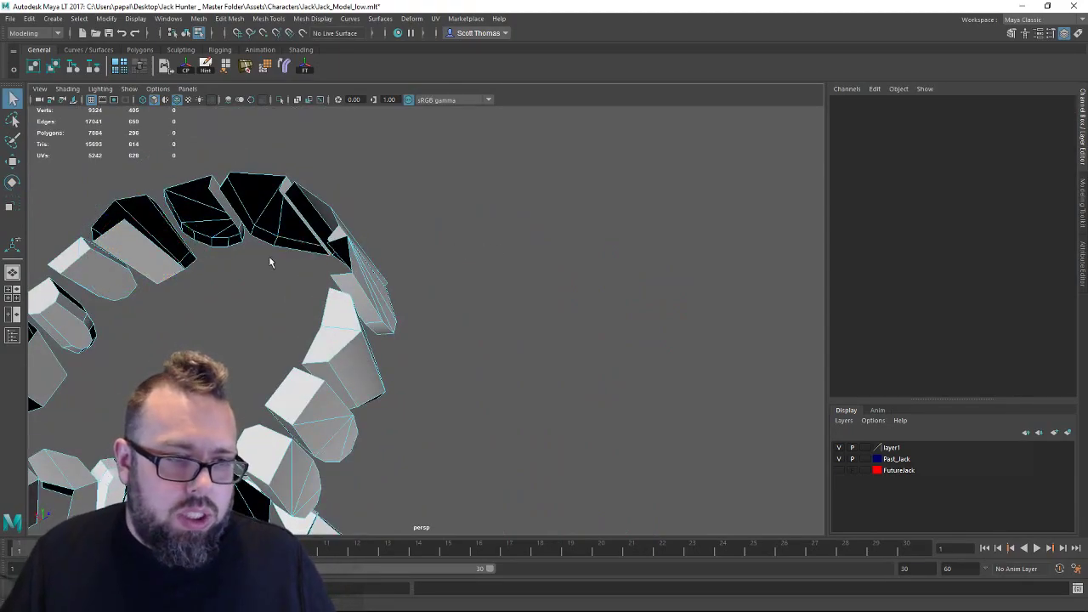
Delete the inner back face and the small back face at the tip of upper premolar pCube13.
left_click_drag(270, 262, 426, 238, "alt")
left_click(429, 240)
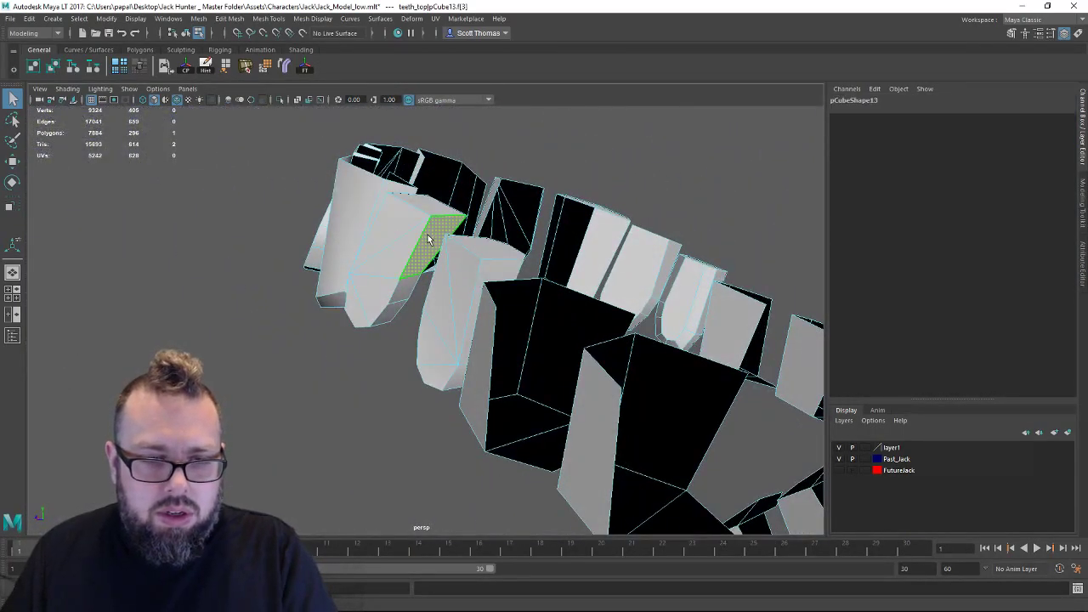
left_click_drag(380, 286, 422, 293, "alt")
key("Delete")
left_click(462, 326)
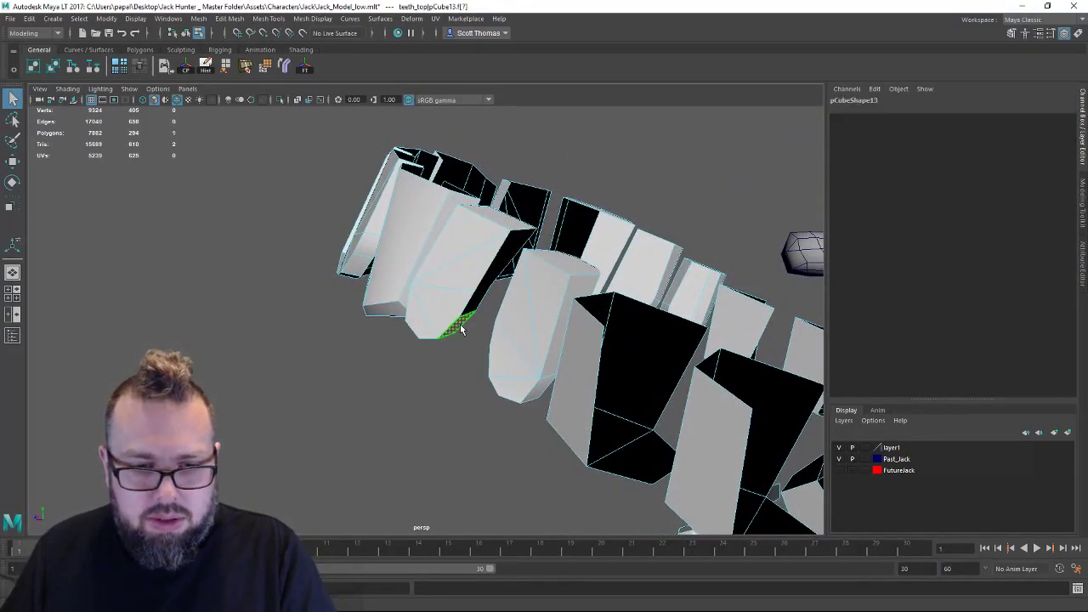
key("Delete")
Delete the unseen back and top faces of upper premolar pCube17 and the remaining hidden faces on the neighbouring upper teeth.
left_click_drag(322, 337, 727, 276, "alt")
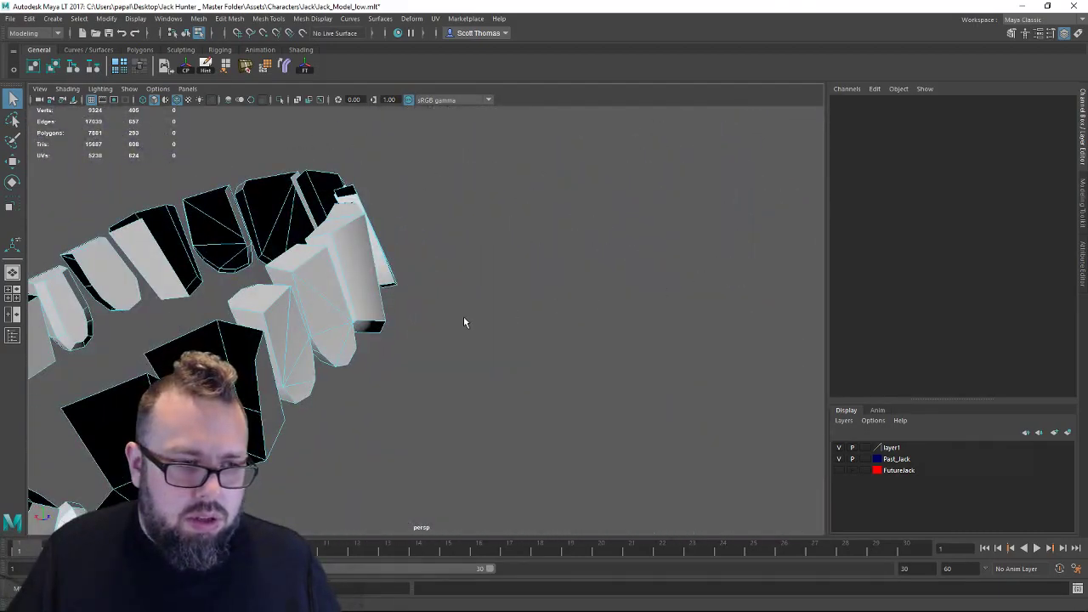
left_click_drag(283, 319, 344, 312, "alt")
left_click(411, 387)
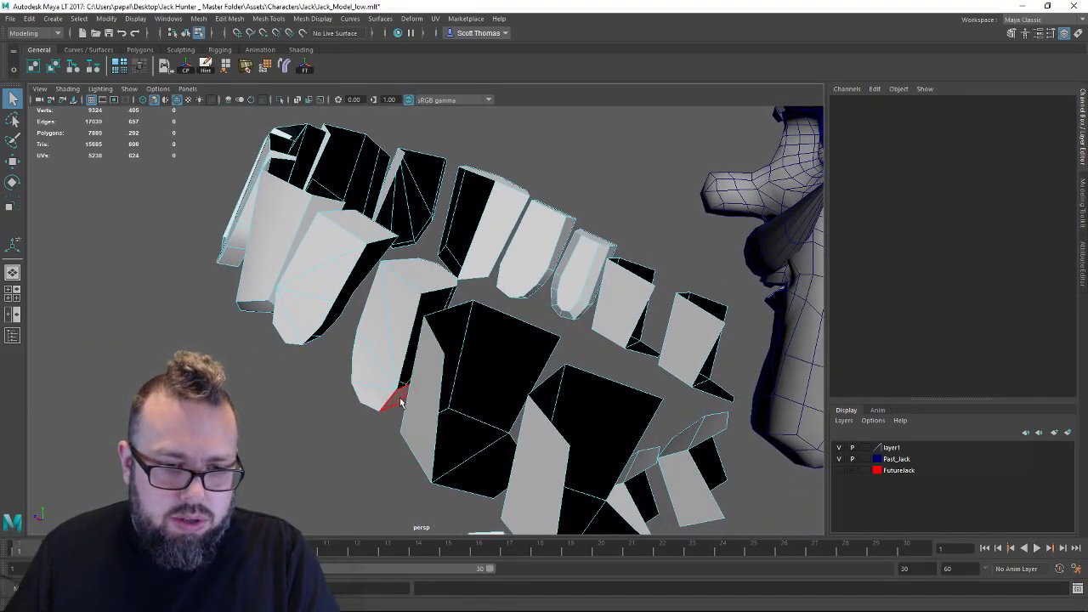
left_click(387, 334)
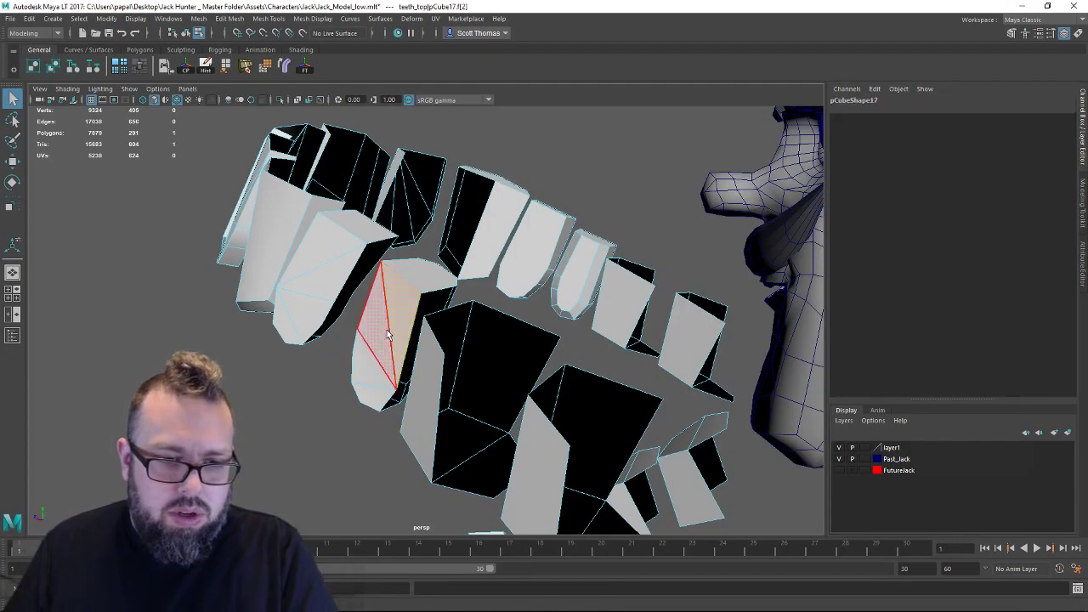
left_click_drag(302, 320, 348, 313, "alt")
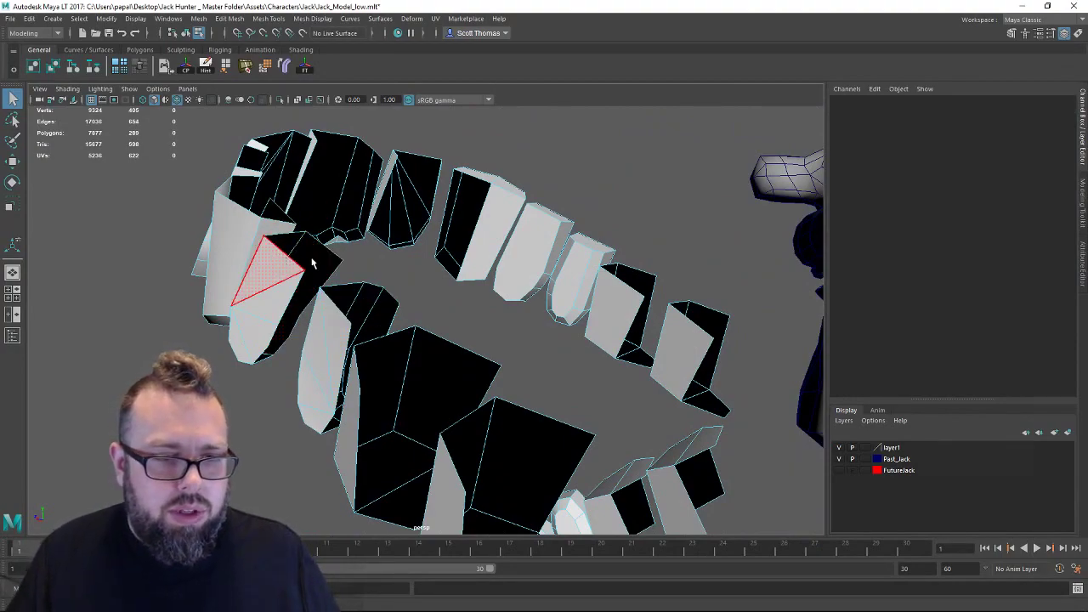
left_click_drag(312, 263, 381, 238, "alt")
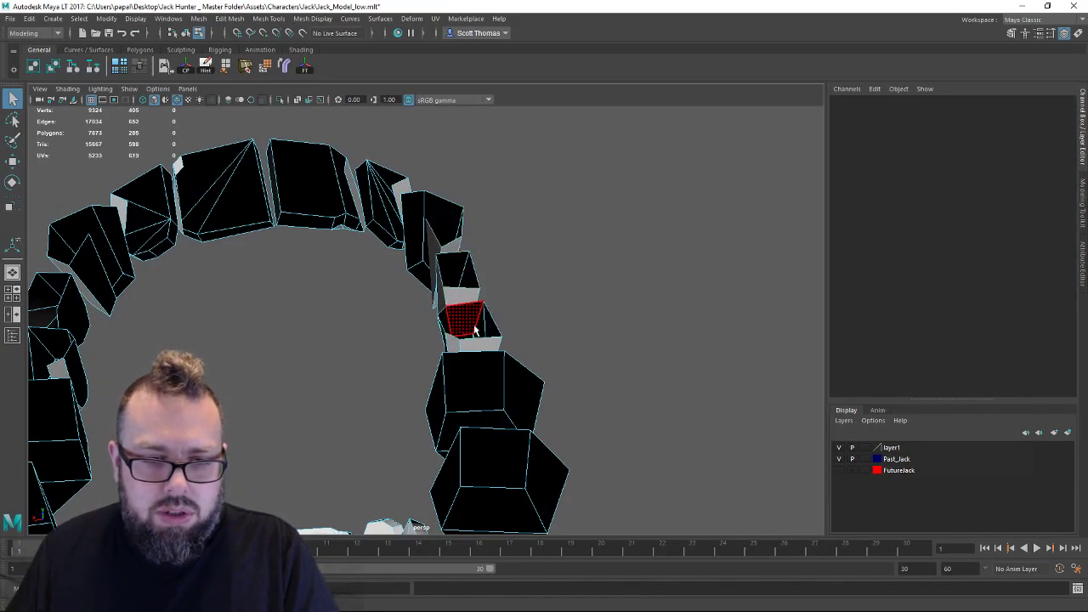
Try to remove a hidden side face of upper canine pCube10, and undo the change.
left_click_drag(355, 357, 301, 333, "alt")
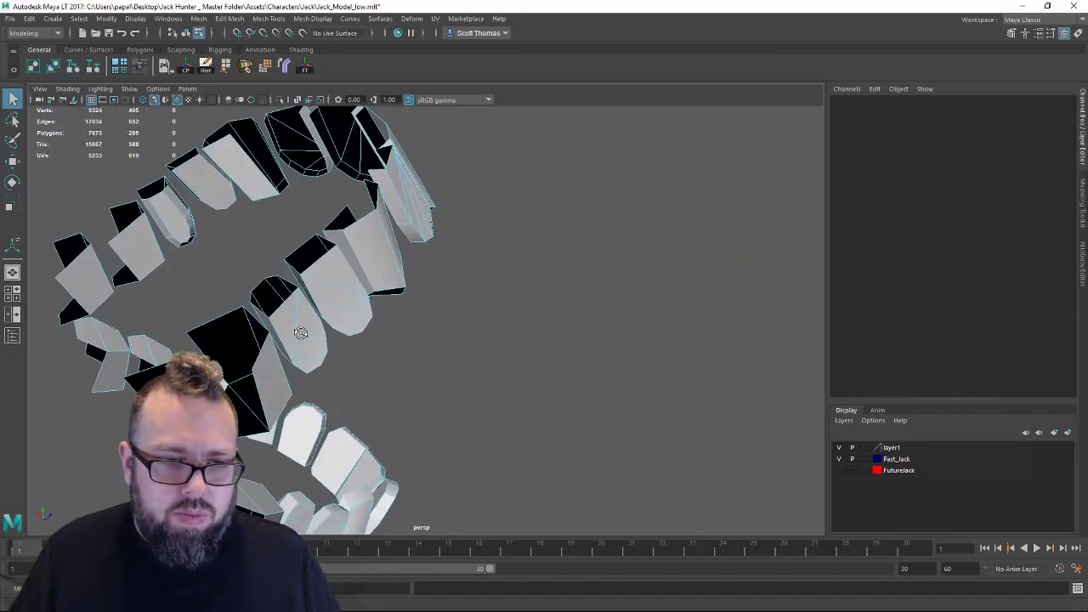
left_click(349, 255, "ctrl+shift")
left_click_drag(487, 326, 420, 303, "alt")
key("ctrl+z")
Delete the leftover hidden side faces between the upper premolars behind canine pCube10.
left_click_drag(387, 344, 459, 355, "alt")
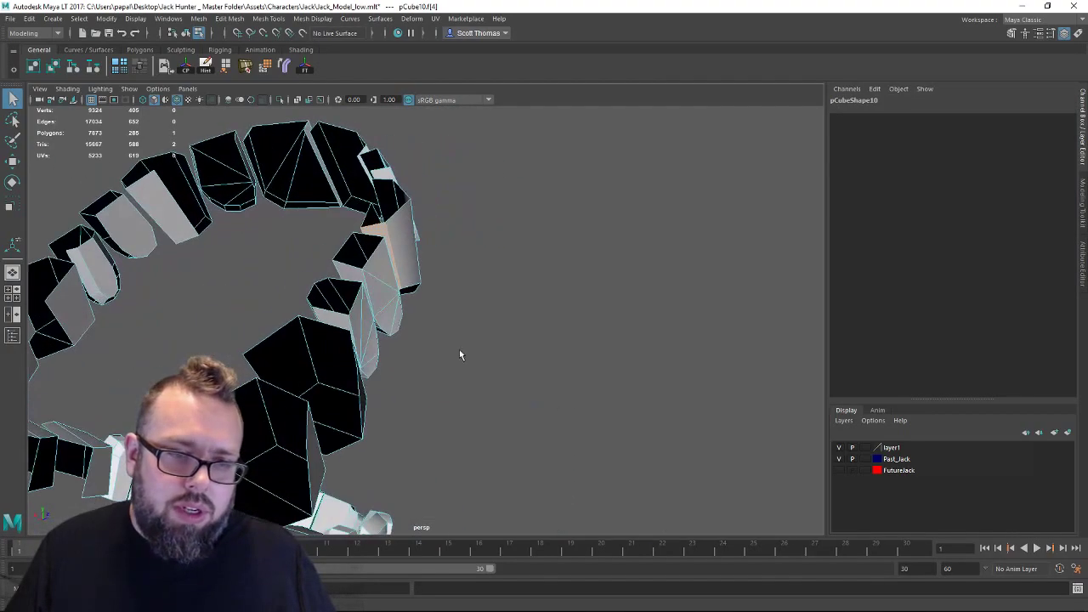
left_click(351, 286, "ctrl+shift")
left_click_drag(345, 320, 515, 340, "alt")
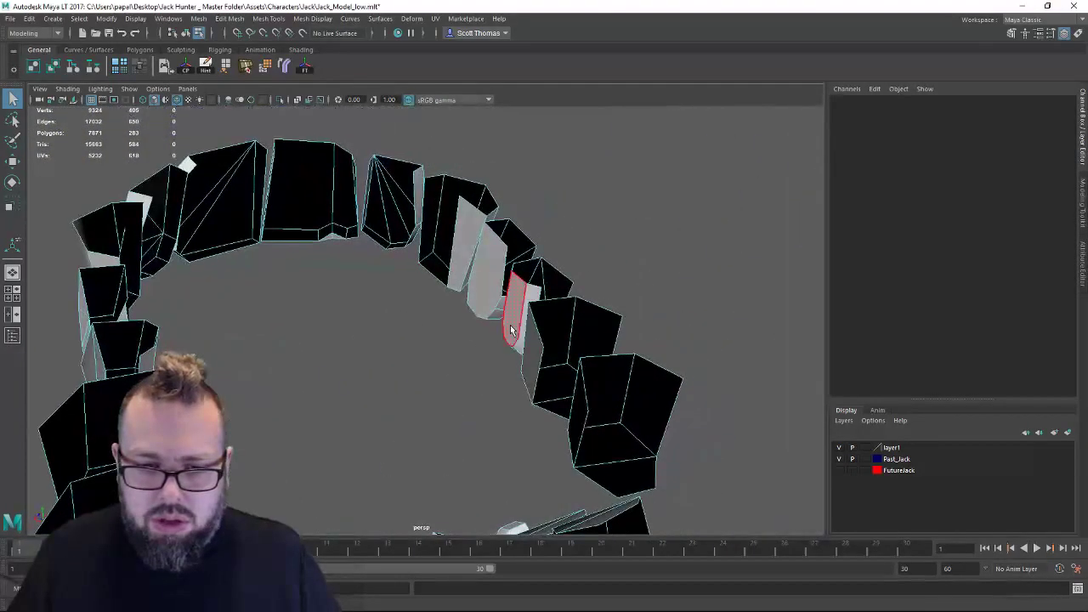
left_click_drag(221, 385, 115, 347, "alt")
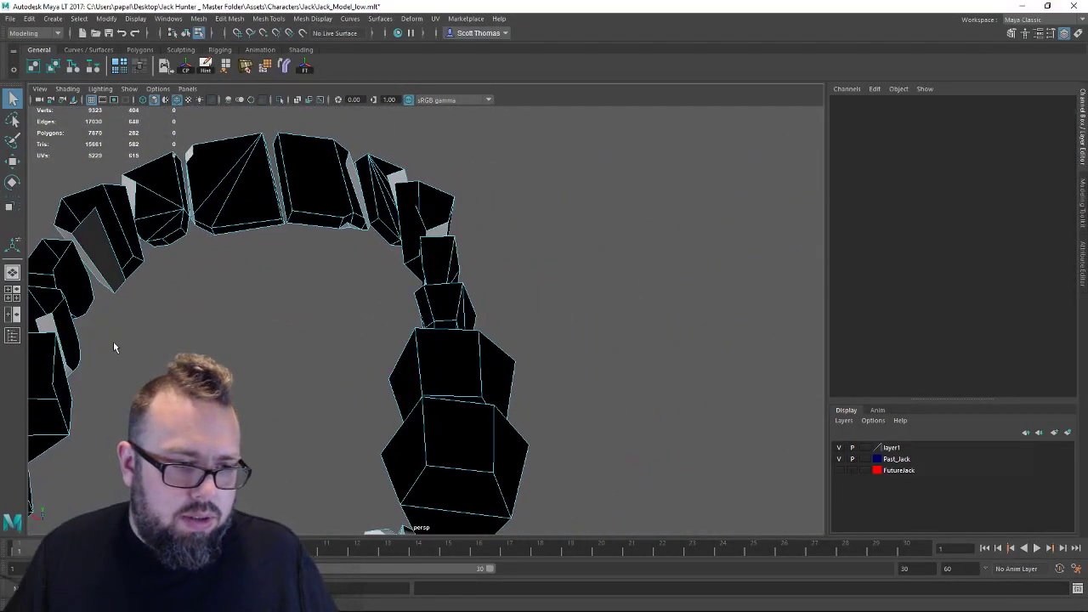
Adjust an inner vertex on each upper canine, pCube11 and pCube10, with the Move tool along X and return to object selection.
left_click_drag(322, 367, 756, 236, "alt")
left_click_drag(291, 253, 366, 234, "alt")
right_click_drag(488, 217, 459, 209)
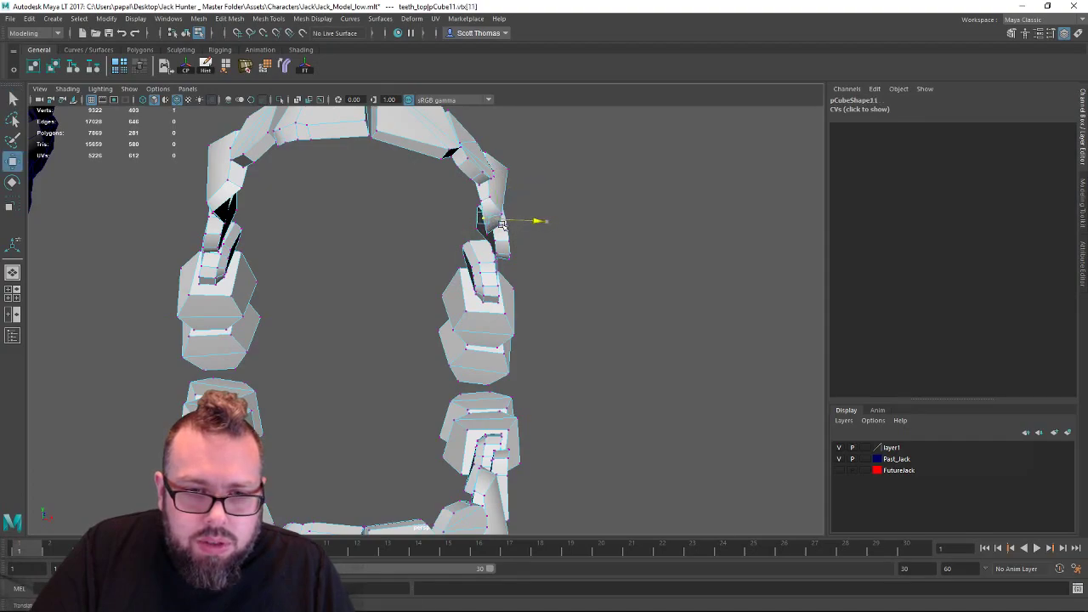
left_click_drag(312, 238, 310, 219, "alt")
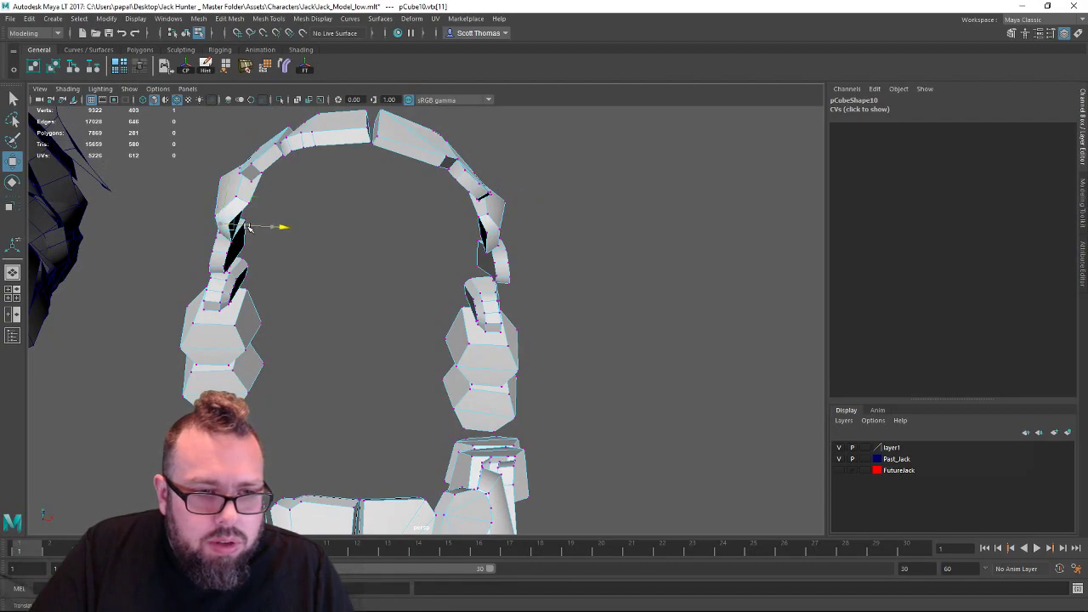
right_click_drag(235, 197, 284, 182)
left_click(320, 217)
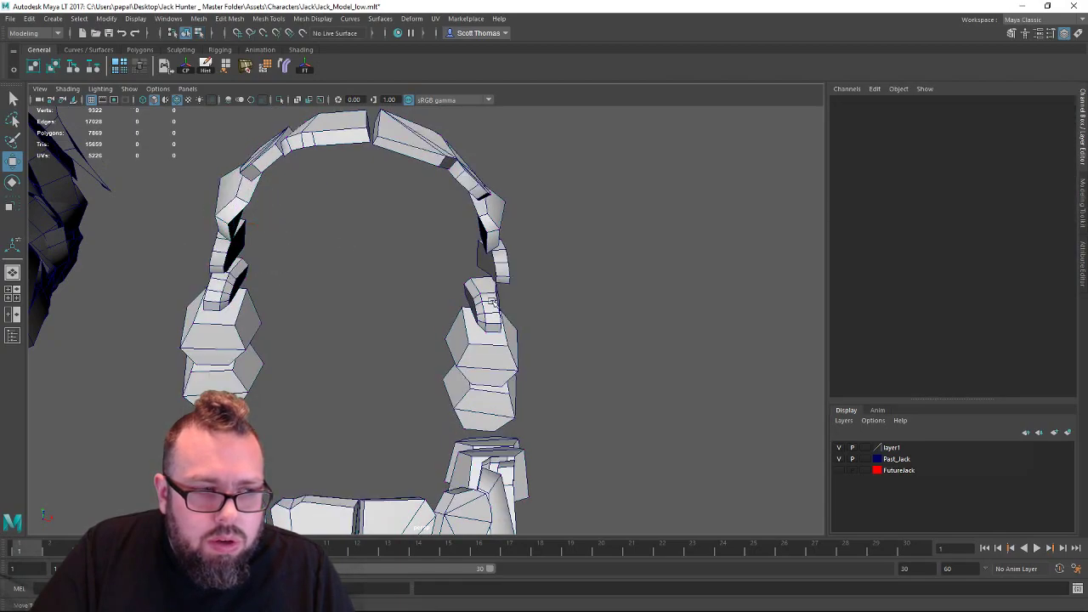
Delete the back face of the lower premolar beside the molars, and undo the stray deletion of neighbouring tooth pCube21.
scroll(349, 306, "down", 3)
left_click_drag(349, 305, 204, 318, "alt")
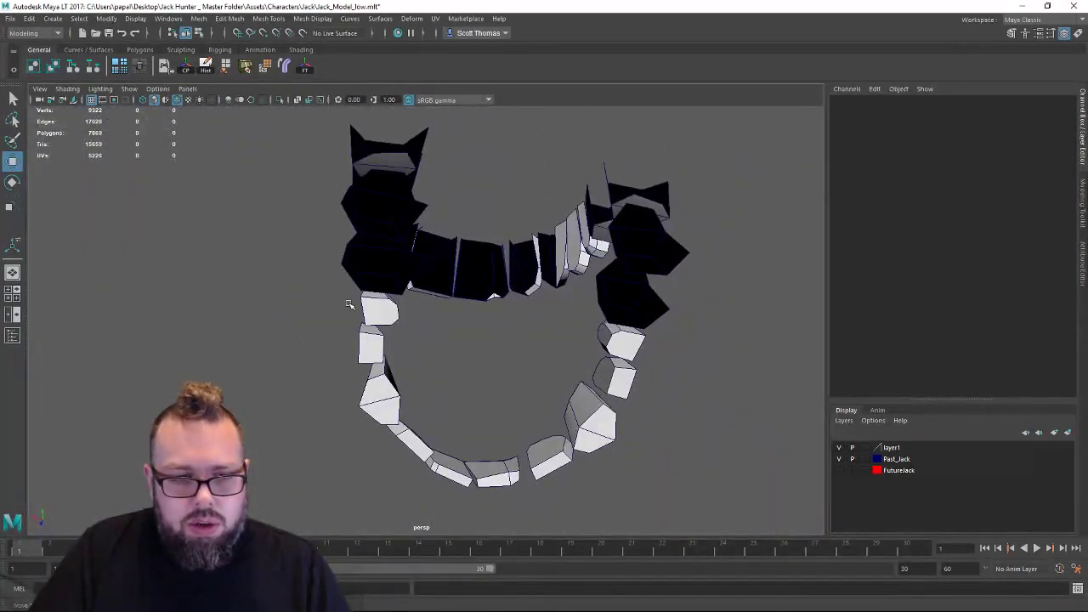
right_click_drag(383, 289, 384, 318)
left_click(377, 311)
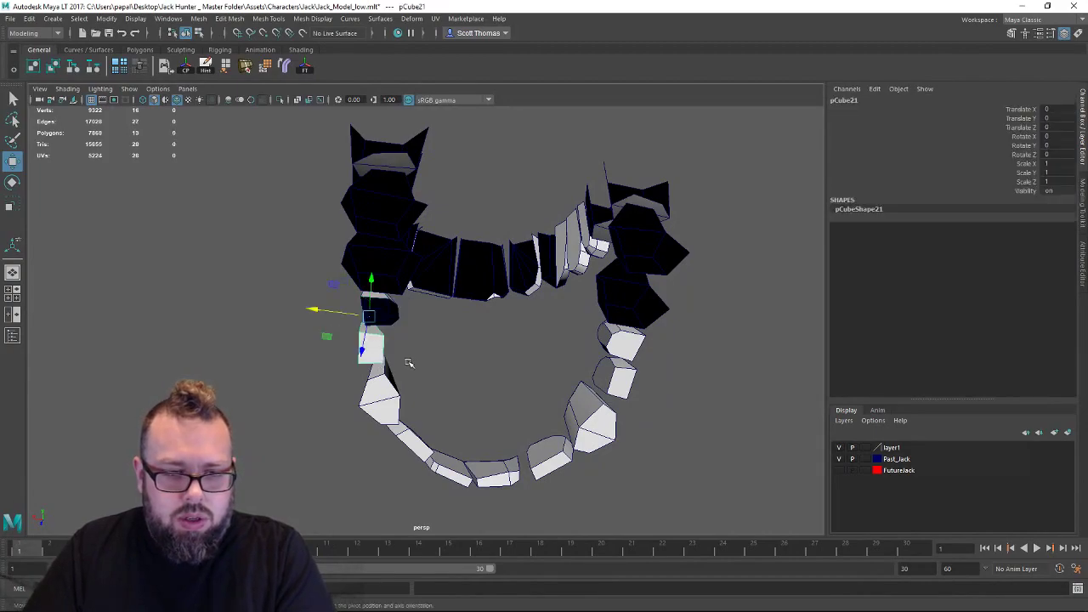
key("Delete")
key("ctrl+z")
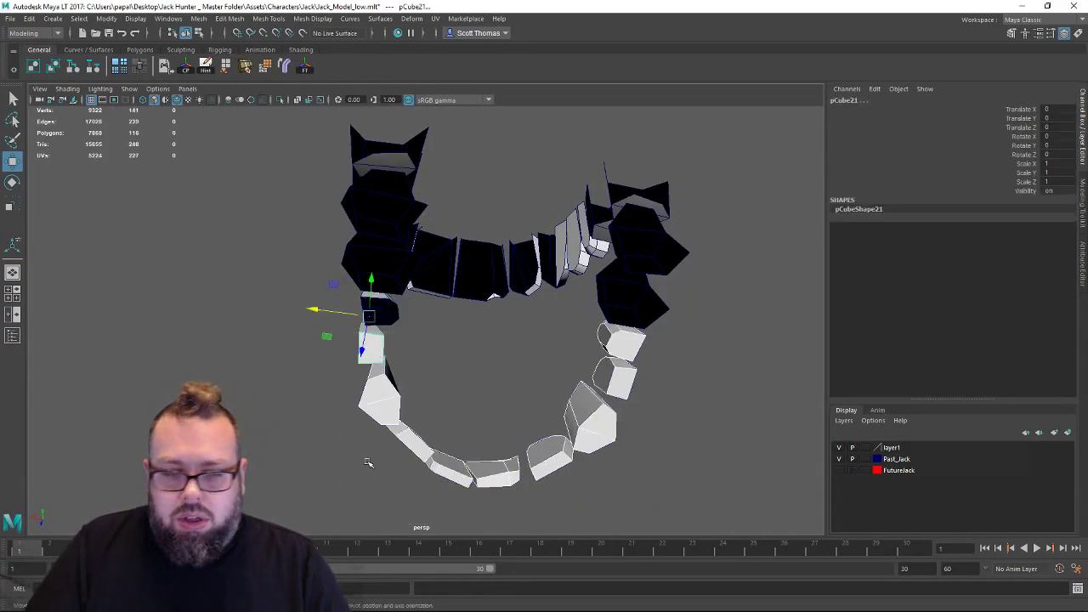
Switch the whole teeth_bottom group to face selection and delete the back faces of the lower teeth along one side.
key("Up")
left_click(198, 33)
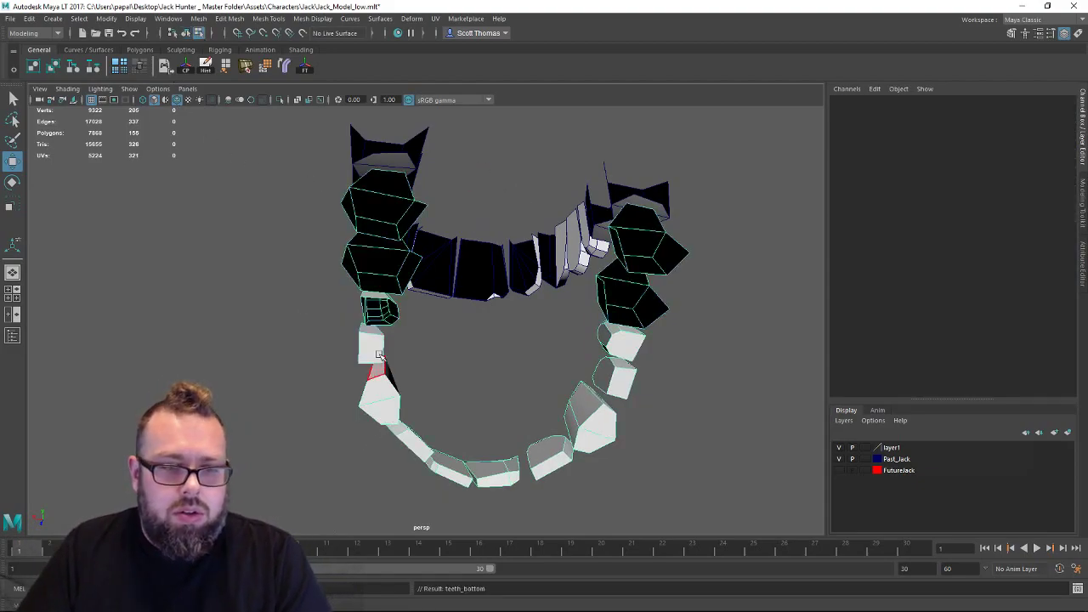
right_click_drag(378, 289, 379, 349)
left_click(371, 344)
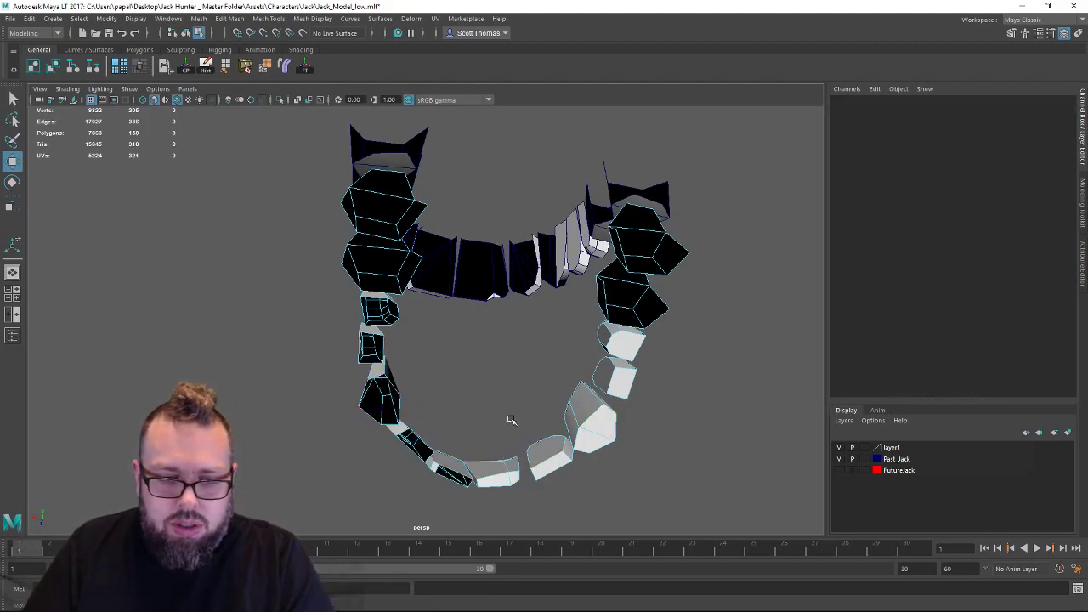
Delete the small remaining back faces on the lower front teeth, including pCube7 in teeth_bottom.
left_click_drag(459, 456, 453, 353, "alt")
left_click(456, 352)
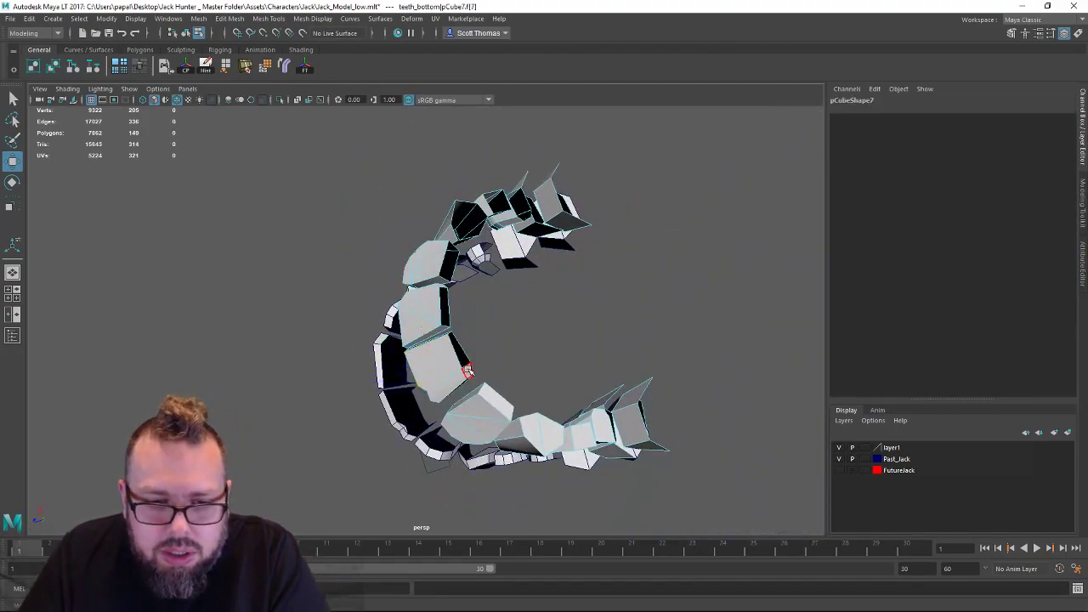
key("Delete")
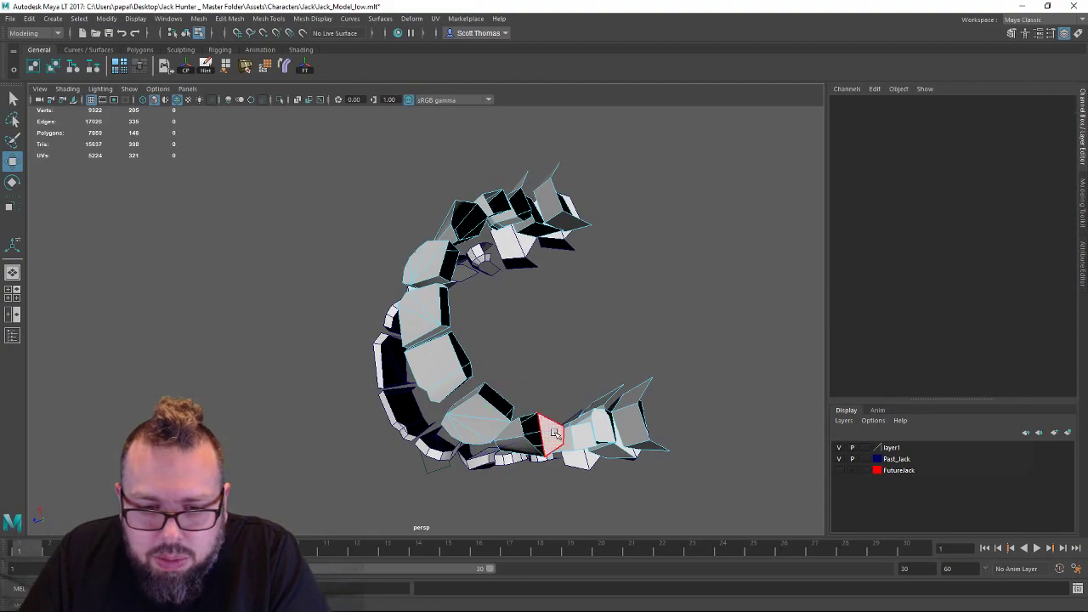
Delete the remaining hidden back and side faces of the lower canines and premolars.
left_click_drag(499, 299, 302, 468, "alt")
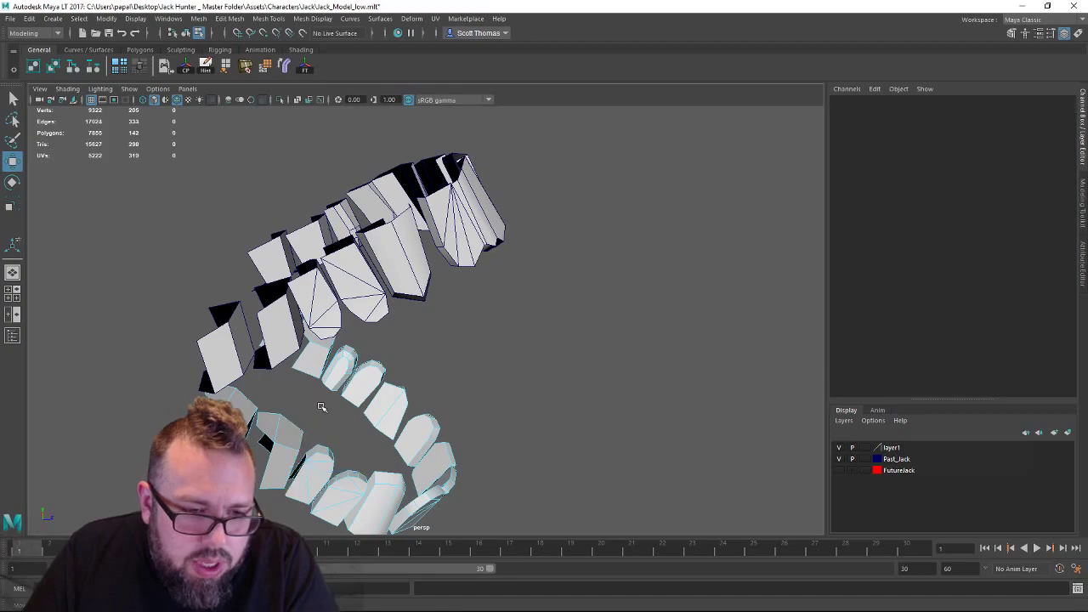
left_click_drag(477, 397, 367, 469, "alt")
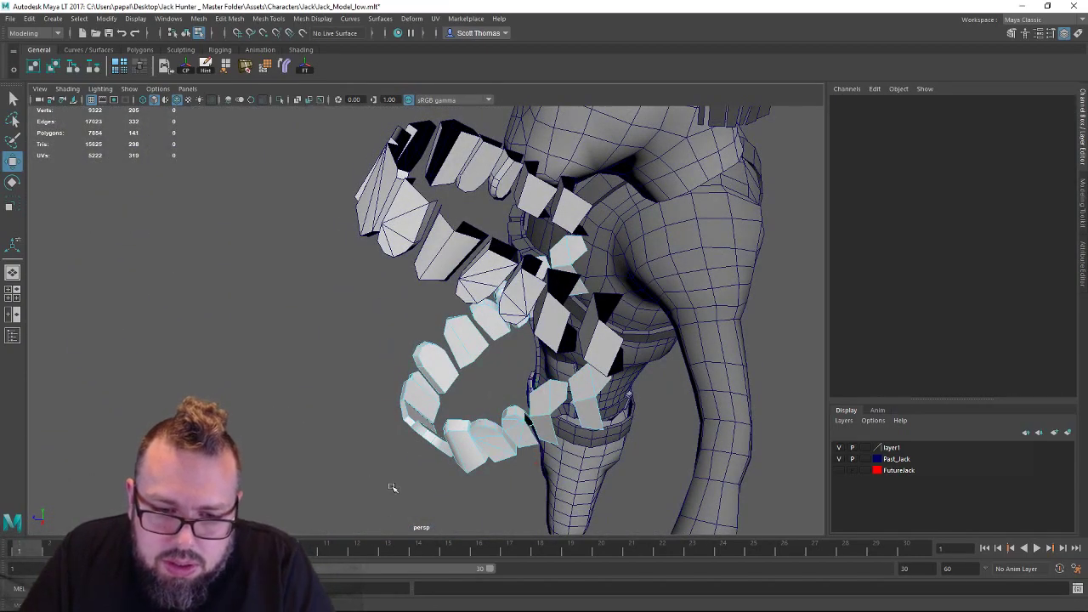
left_click_drag(483, 474, 546, 468, "alt")
left_click_drag(447, 469, 572, 286, "alt")
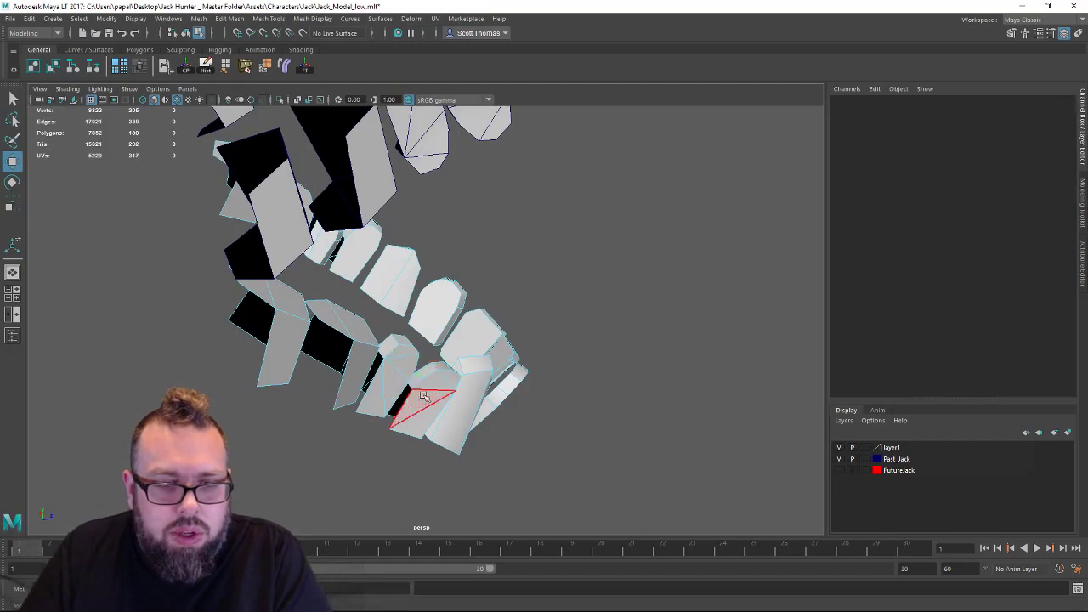
Return the teeth to object selection, select the teeth_top group and save the scene.
left_click_drag(584, 322, 456, 281, "alt")
right_click_drag(549, 227, 571, 213)
left_click(668, 274)
right_click_drag(668, 276, 365, 289, "alt")
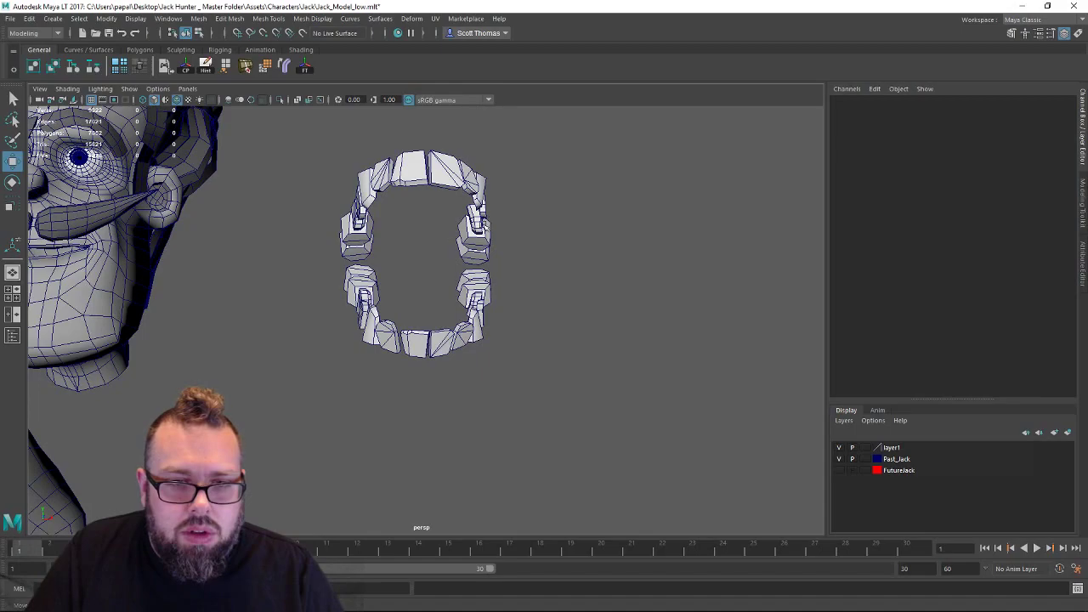
left_click(480, 225)
key("Up")
scroll(459, 215, "up", 2)
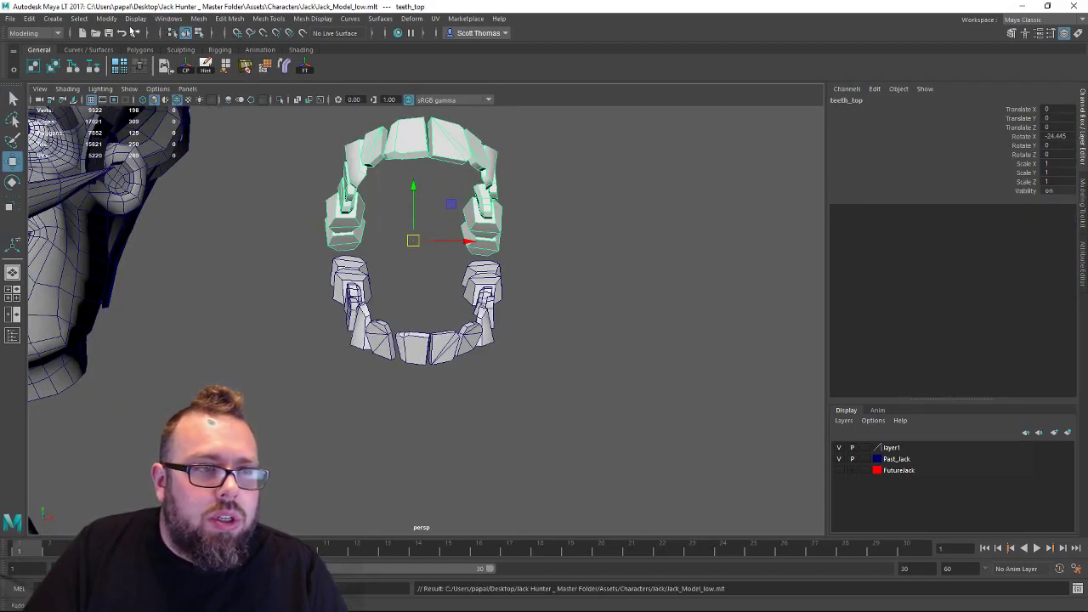
Try to reset the transformations of the teeth_top group, and undo the reset.
left_click(107, 18)
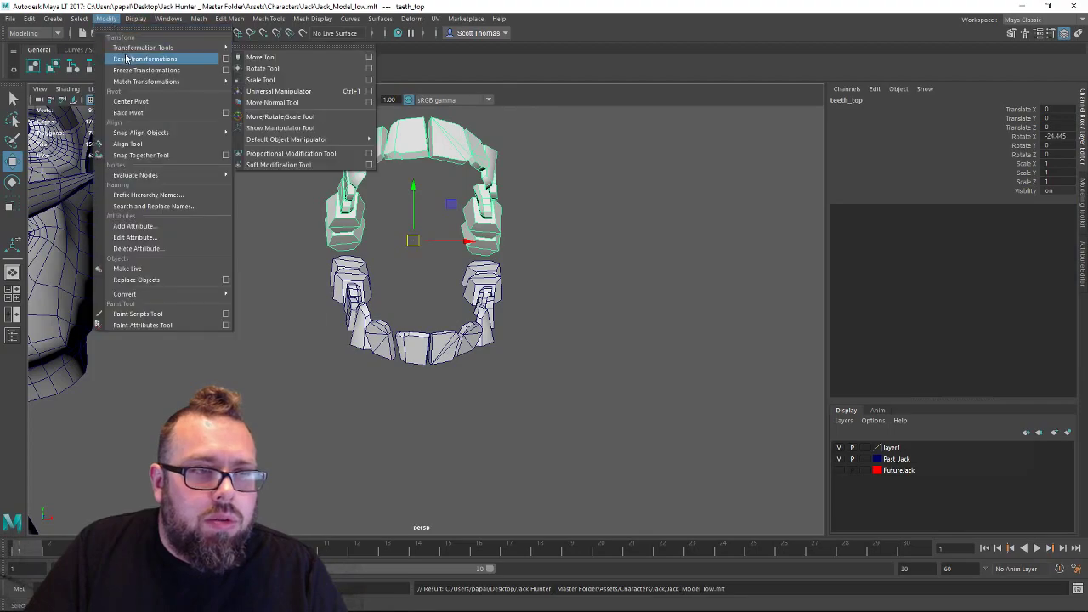
left_click(136, 58)
key("ctrl+z")
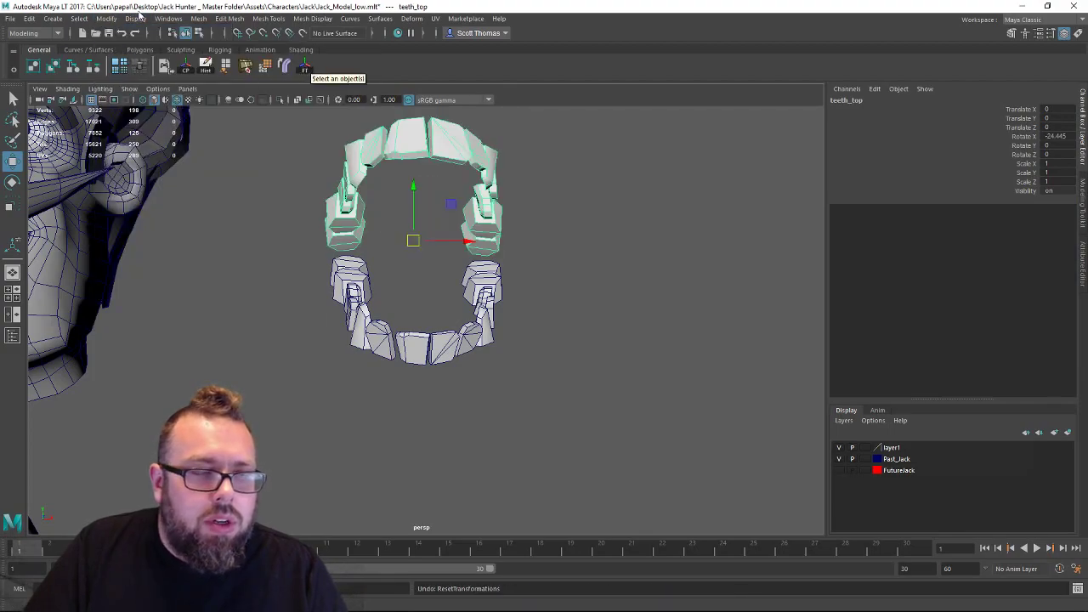
Reset the transformations of the teeth_top group and add Reset Transformations as a shelf shortcut.
left_click(106, 18)
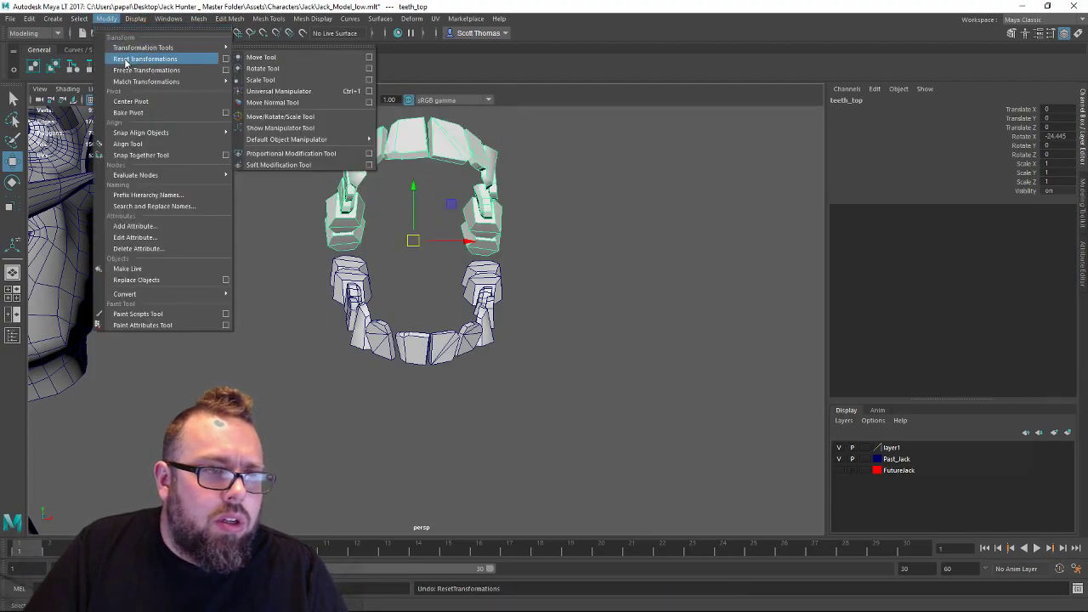
left_click(127, 59)
left_click(106, 18)
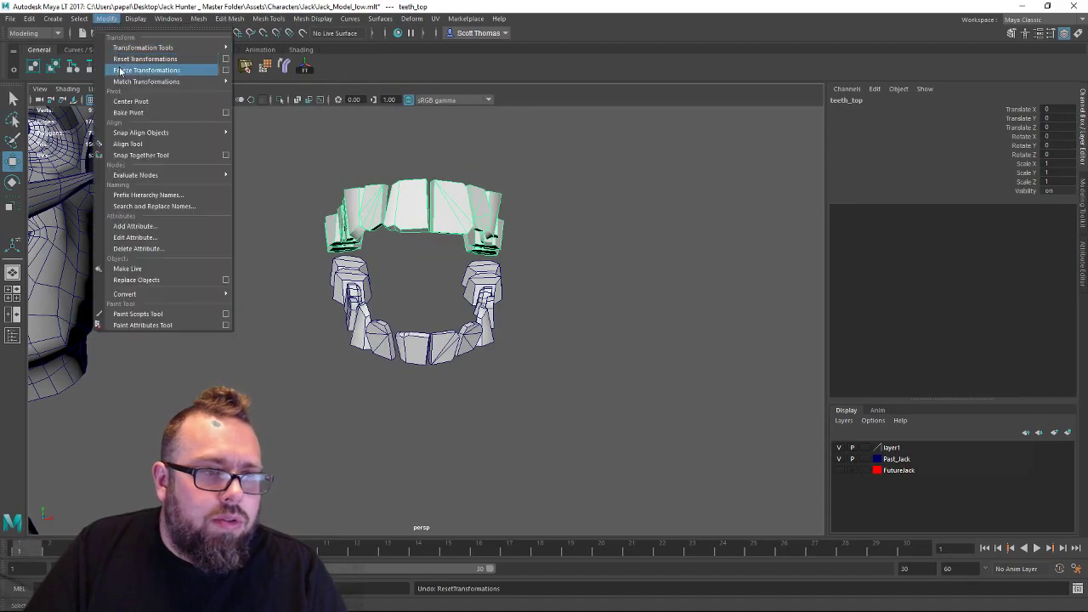
left_click(124, 60, "ctrl+shift")
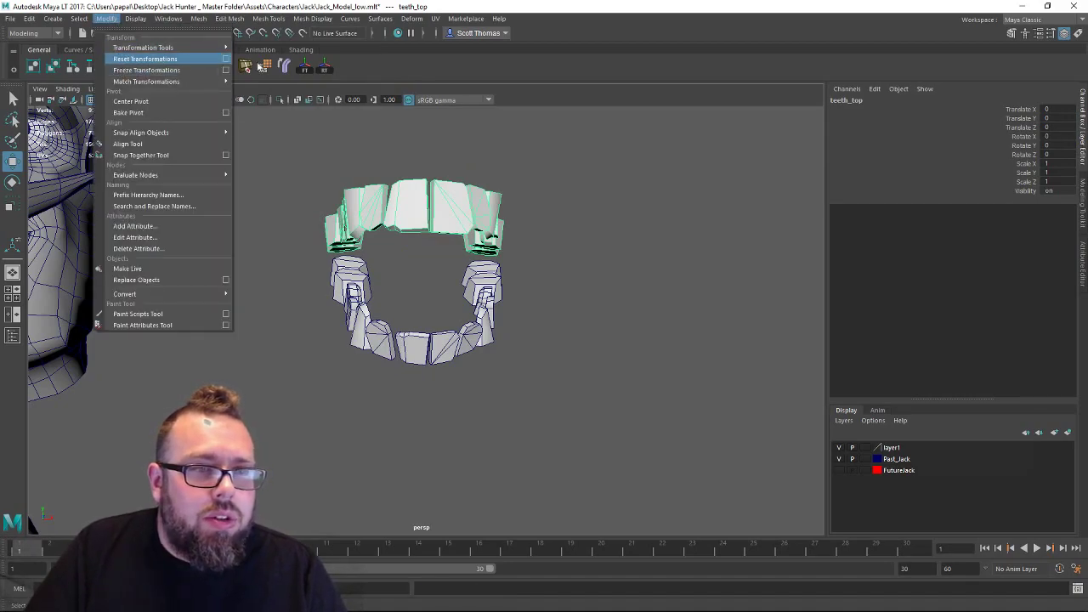
left_click(359, 65)
Reset the transformations of the teeth_bottom group so it closes against the upper row.
left_click_drag(516, 247, 271, 264, "alt")
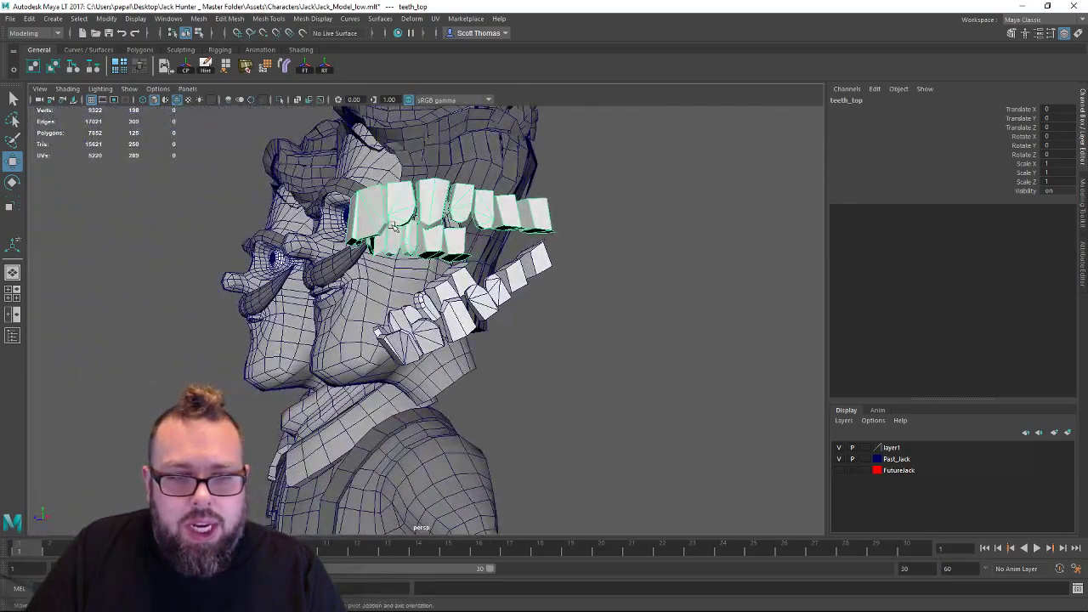
left_click_drag(396, 228, 524, 271, "alt")
left_click(524, 272)
key("Up")
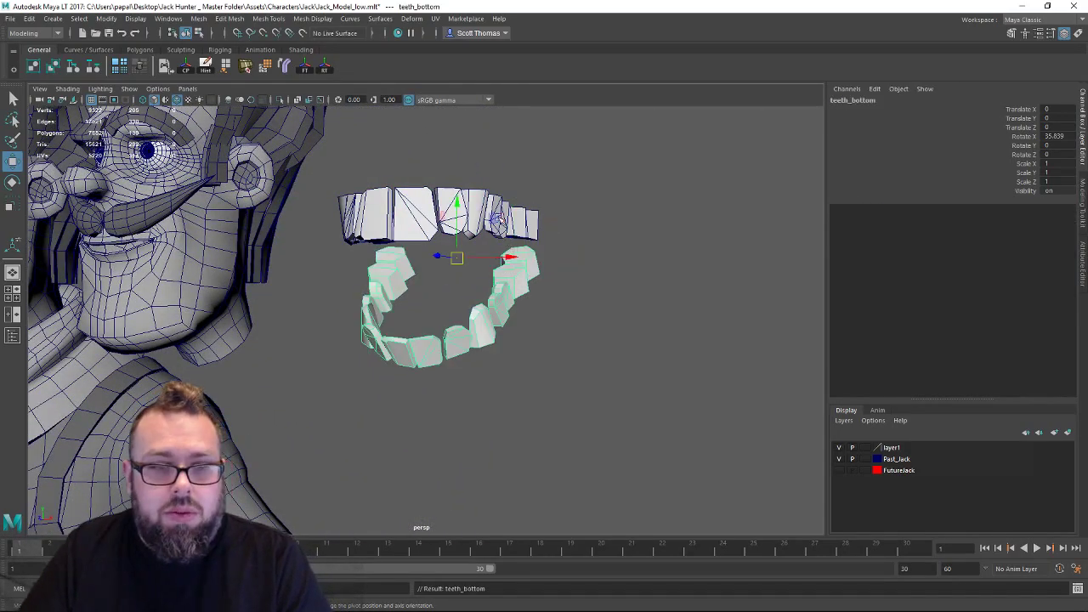
left_click(325, 70)
left_click(542, 170)
Center the pivots of the teeth_top and teeth_bottom groups on their own rows of teeth.
left_click_drag(410, 217, 481, 258, "alt")
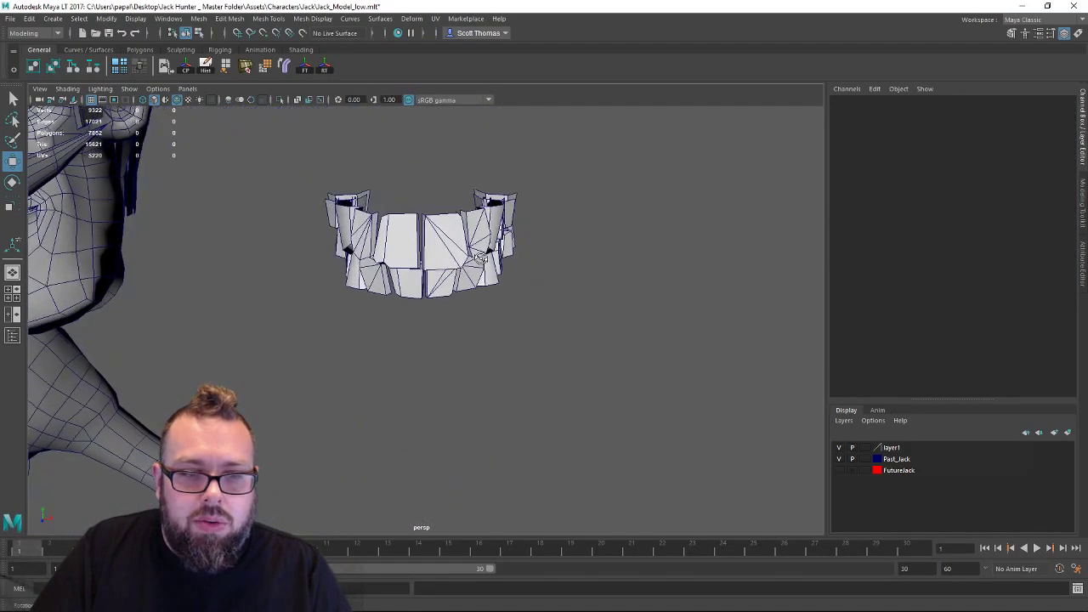
left_click_drag(550, 214, 501, 267, "alt")
left_click(528, 236)
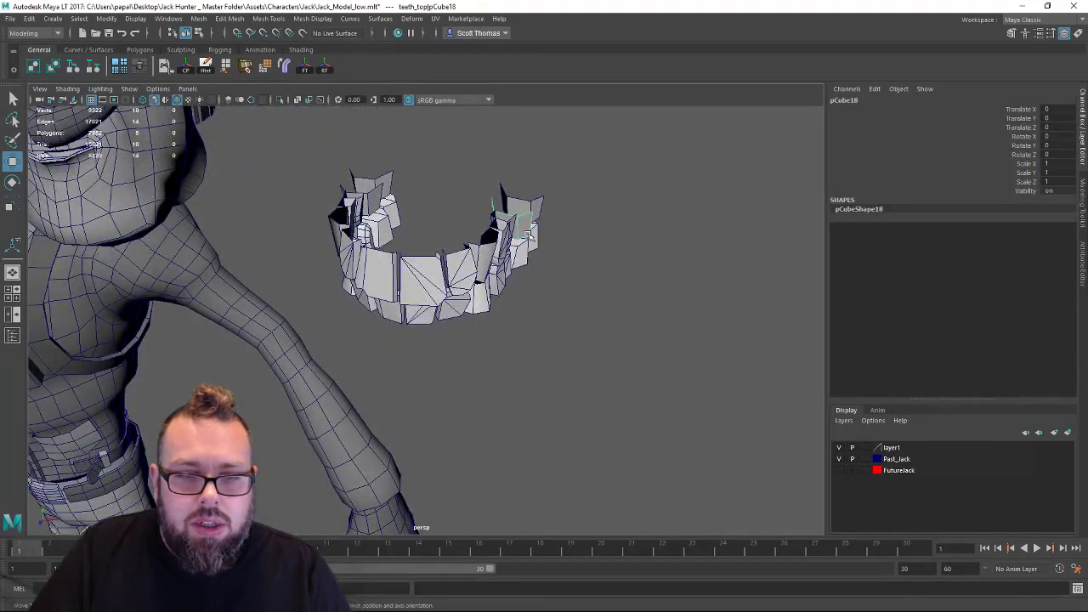
key("Up")
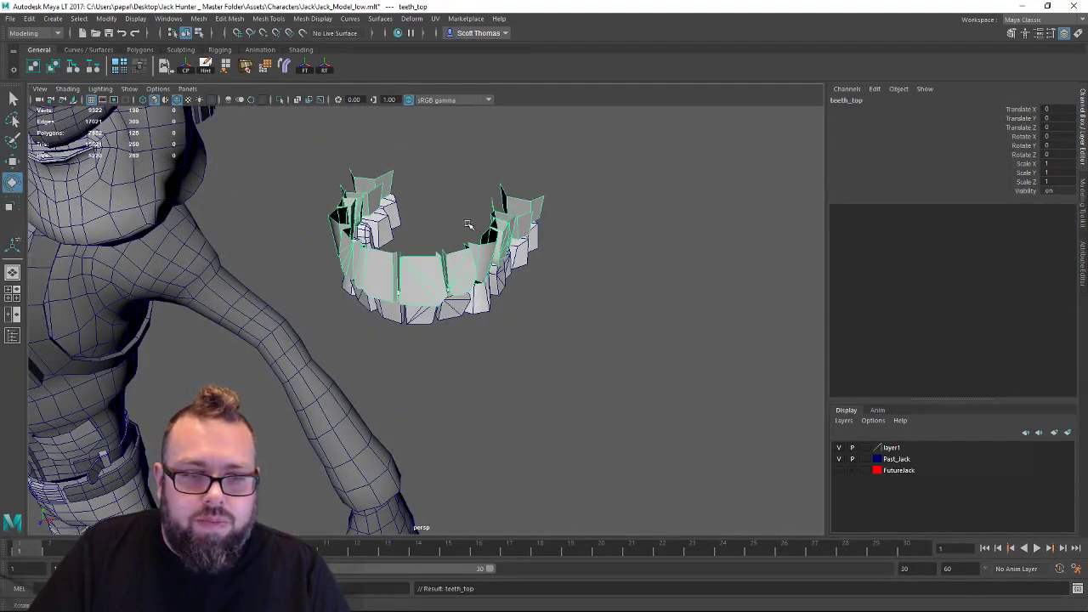
key("w")
left_click_drag(486, 217, 463, 254, "alt")
left_click(456, 282)
key("Up")
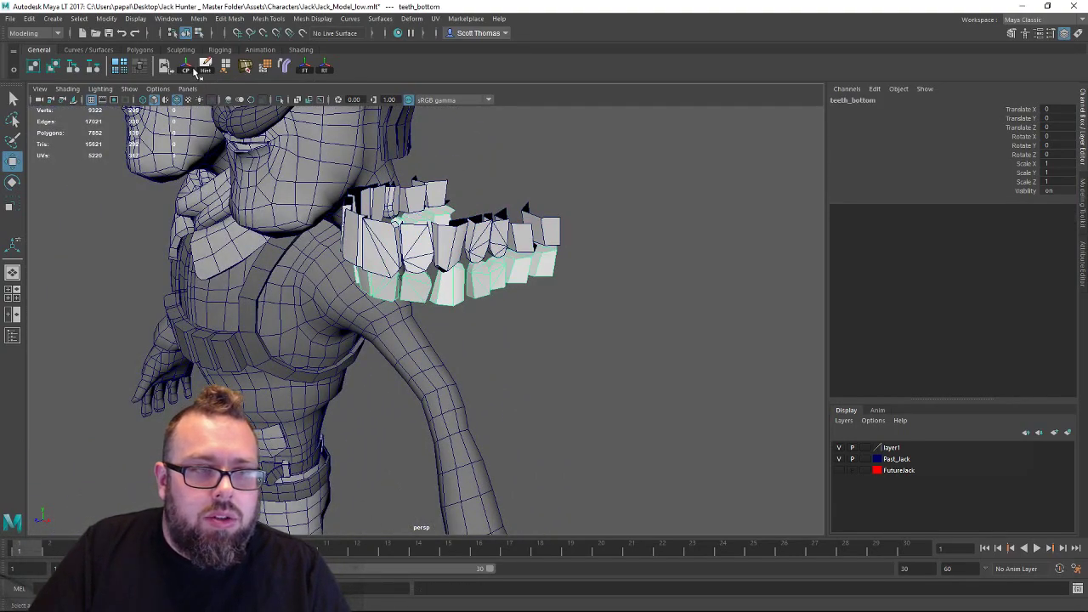
Check the pivot positions of the teeth_top, teeth_bottom and teeth_grp groups.
left_click(560, 200)
left_click(507, 231)
key("Up")
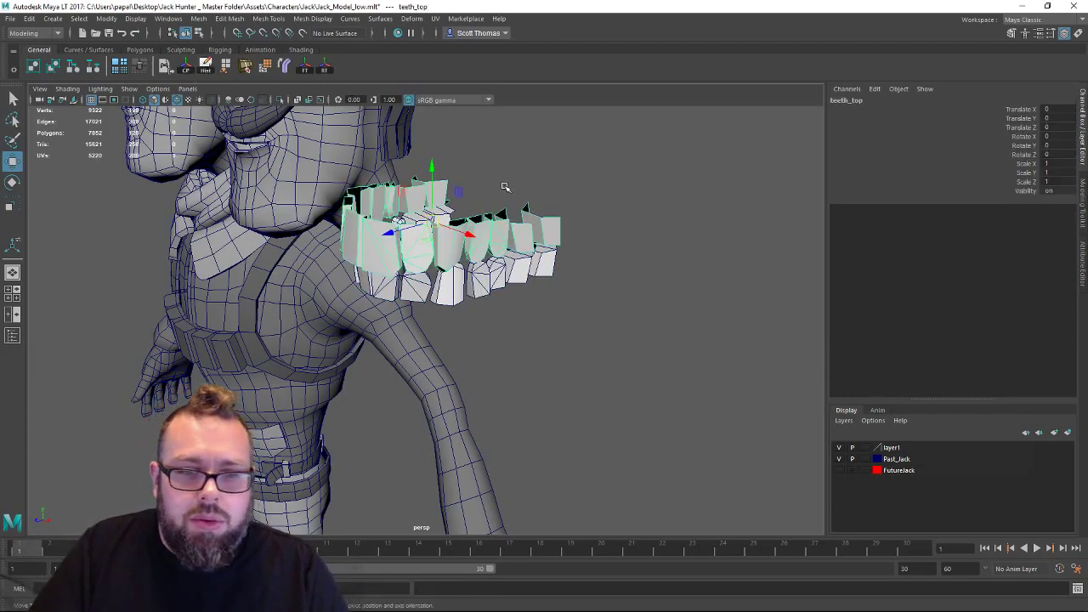
left_click(505, 187)
left_click_drag(504, 187, 545, 228, "alt")
left_click(519, 266)
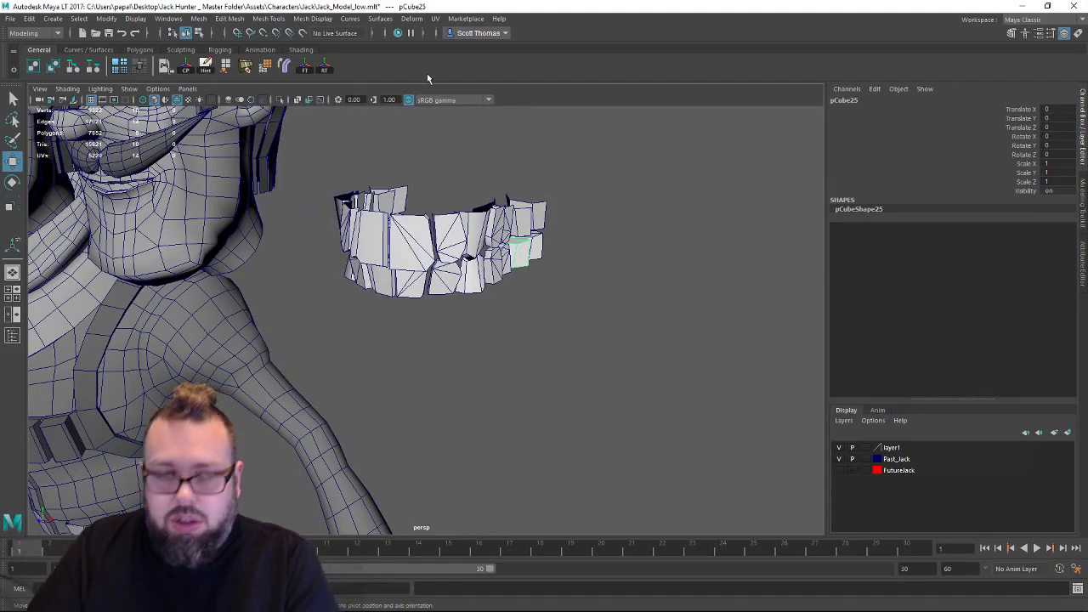
key("Up")
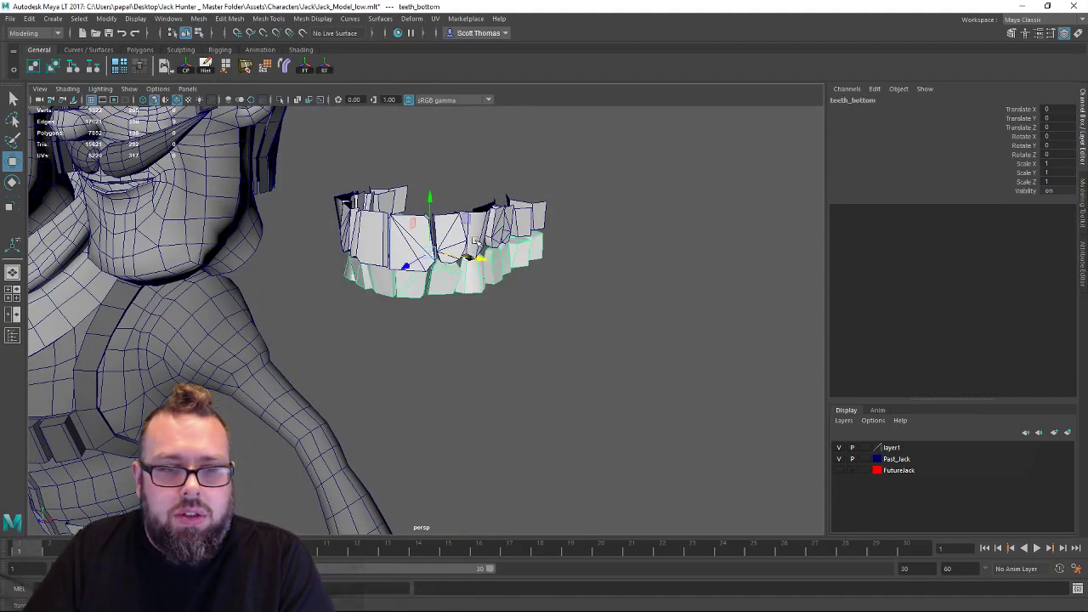
key("Right")
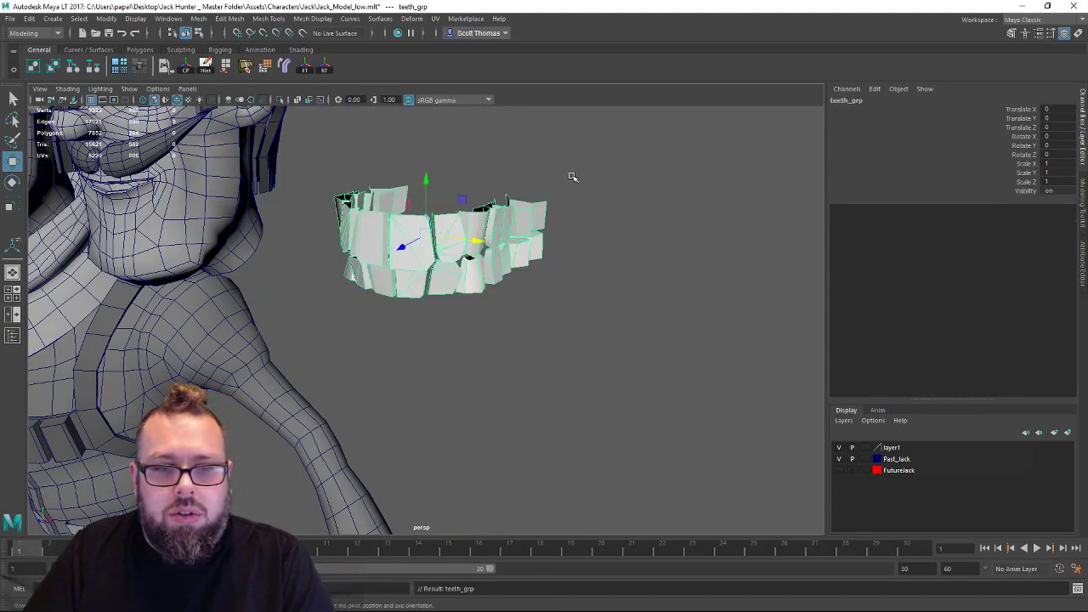
left_click(567, 241)
left_click(503, 229)
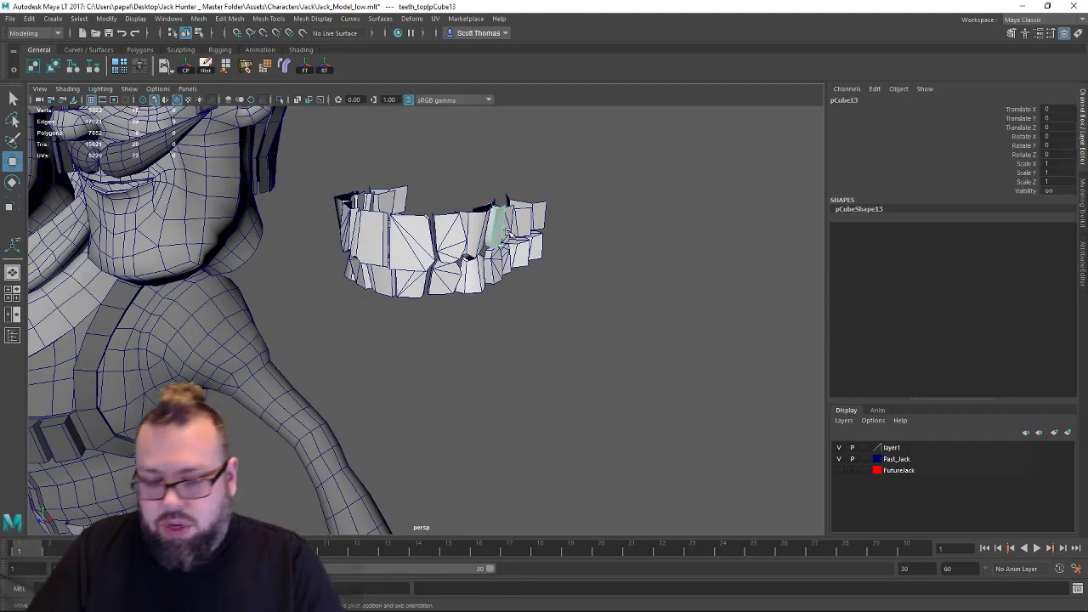
left_click(593, 300)
Select all the teeth as teeth_grp and move it sideways to the smiling head, at about -9.701 in X.
left_click_drag(594, 301, 513, 323, "alt")
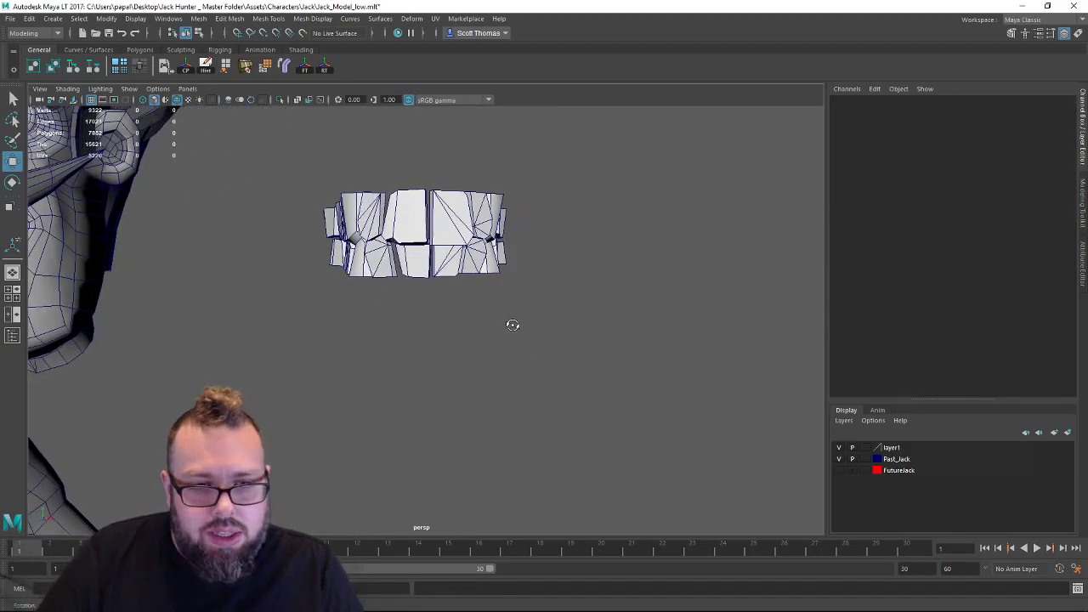
right_click_drag(512, 323, 327, 247, "alt")
left_click_drag(327, 246, 323, 283, "alt")
left_click_drag(353, 232, 569, 353)
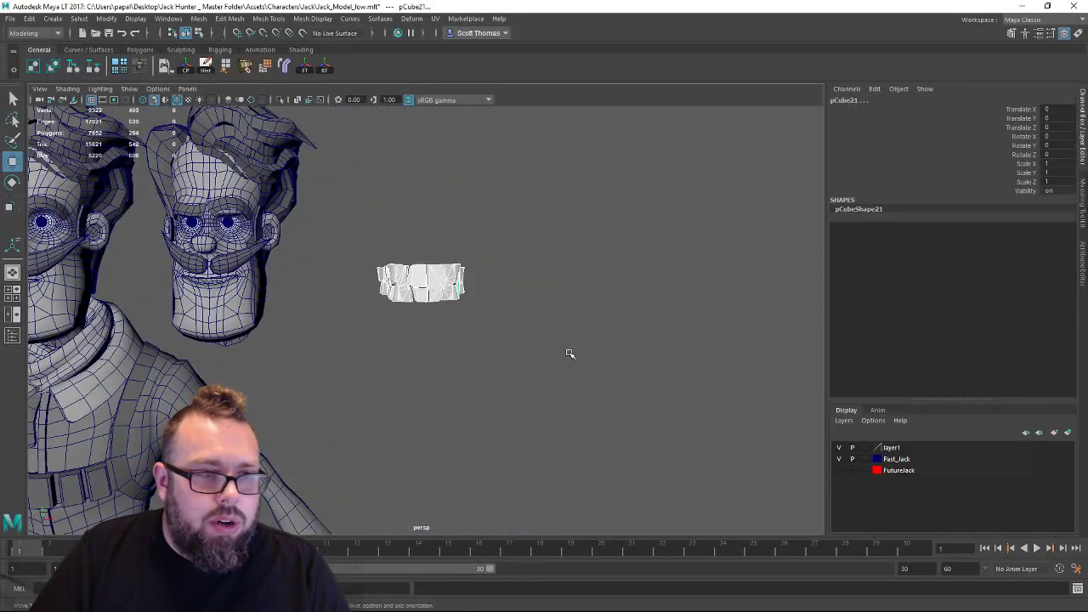
right_click_drag(365, 328, 597, 376, "alt")
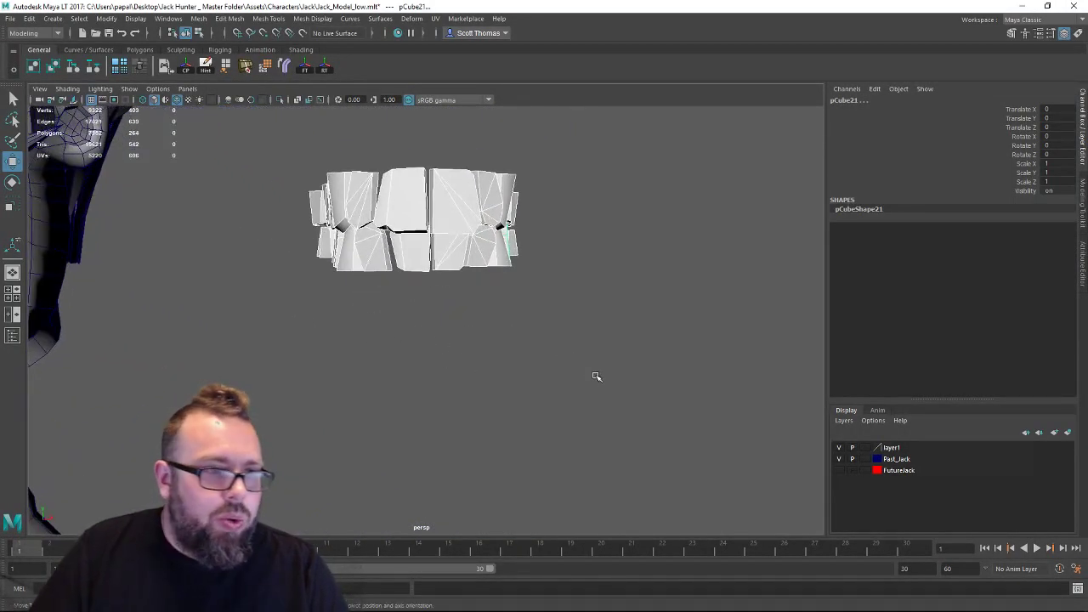
middle_click_drag(381, 346, 603, 399, "alt")
right_click_drag(450, 386, 229, 374, "alt")
left_click_drag(359, 369, 391, 349, "alt")
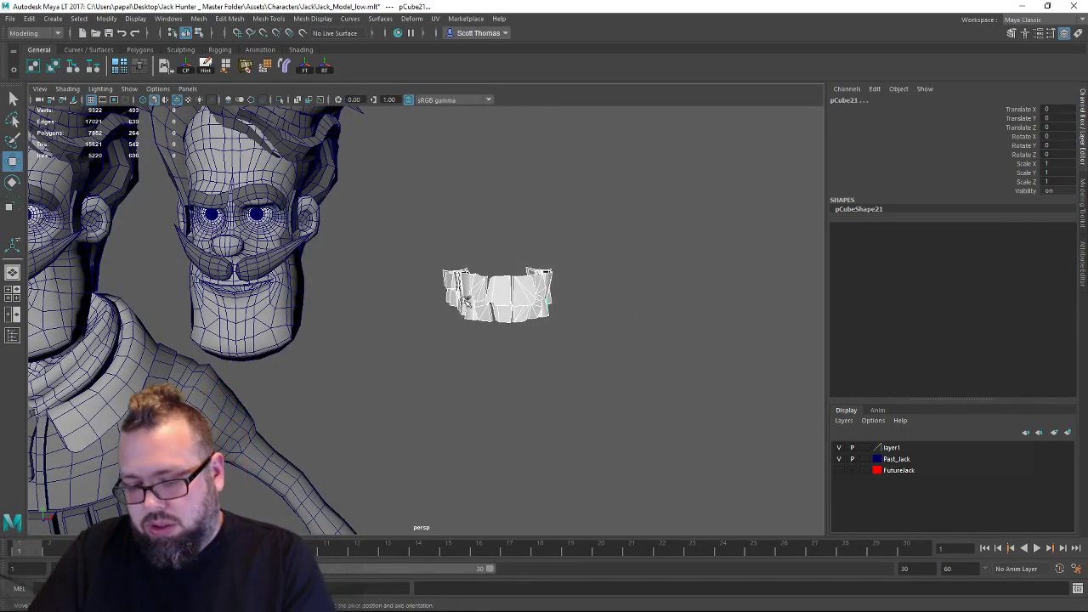
key("Up")
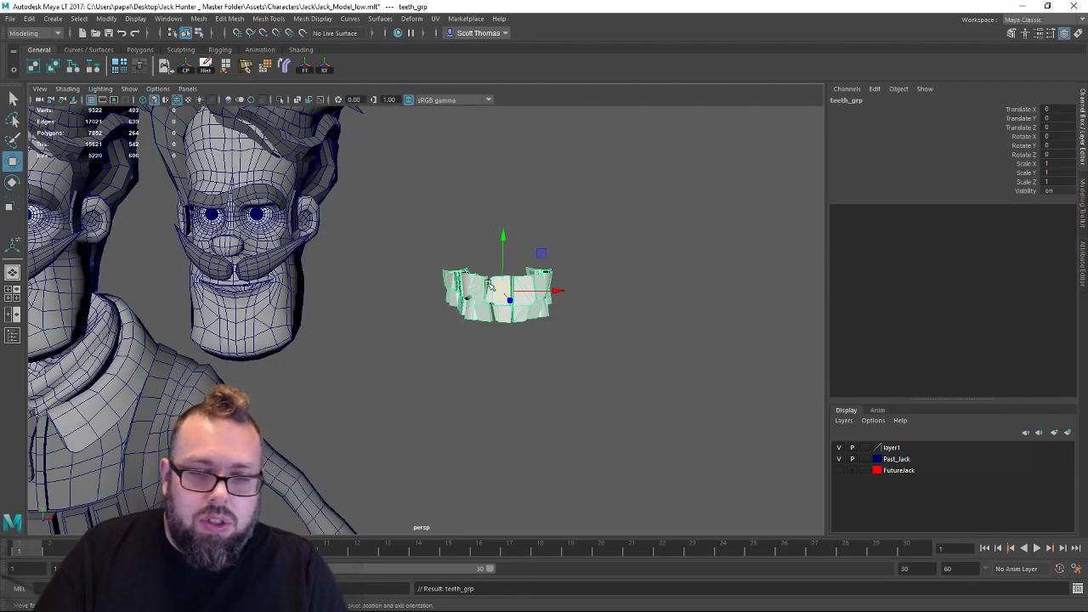
left_click_drag(489, 285, 498, 321, "alt")
left_click_drag(423, 323, 225, 340)
key("f")
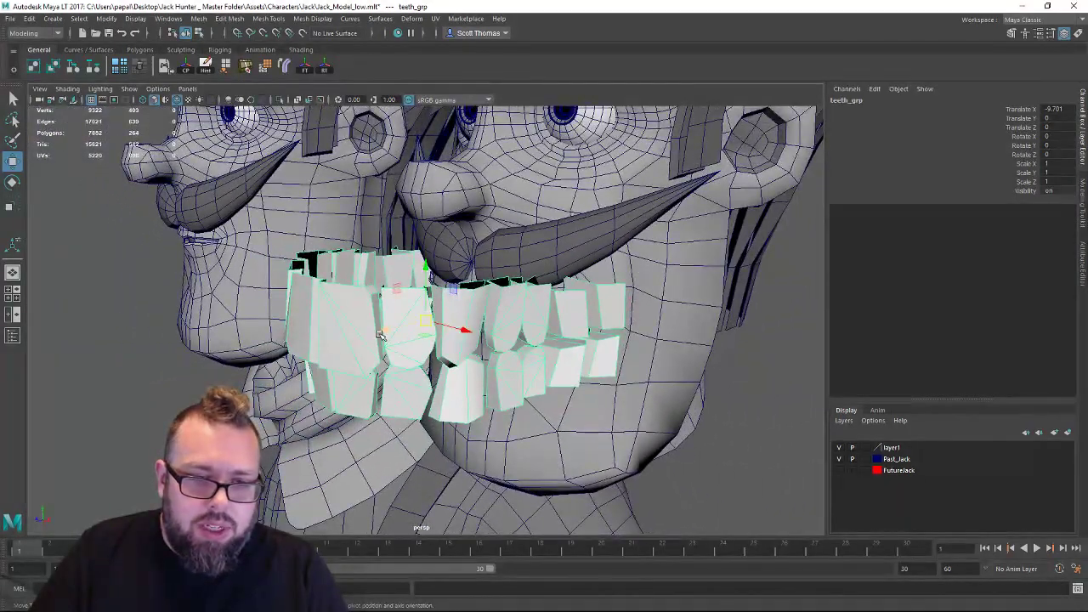
Move teeth_grp back to about -2.284 in Z, scale it uniformly to about 0.717 and save the scene.
mouse_move(379, 333)
left_mouse_down()
mouse_move(495, 314)
mouse_move(461, 297)
mouse_move(450, 304)
mouse_move(499, 301)
mouse_move(453, 286)
left_mouse_up()
key("4")
key("r")
key("5")
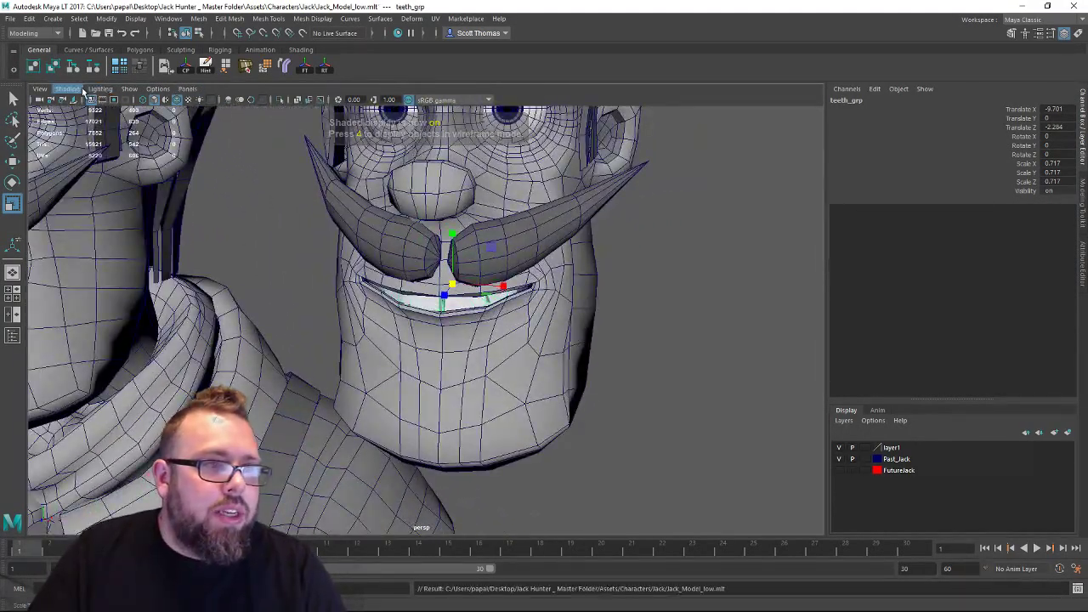
Turn on X-Ray shading and scale teeth_grp uniformly to about 0.629 to fit inside the mouth.
left_click(68, 88)
left_click(94, 204)
left_click_drag(317, 272, 539, 315, "alt")
right_click_drag(394, 323, 528, 314, "alt")
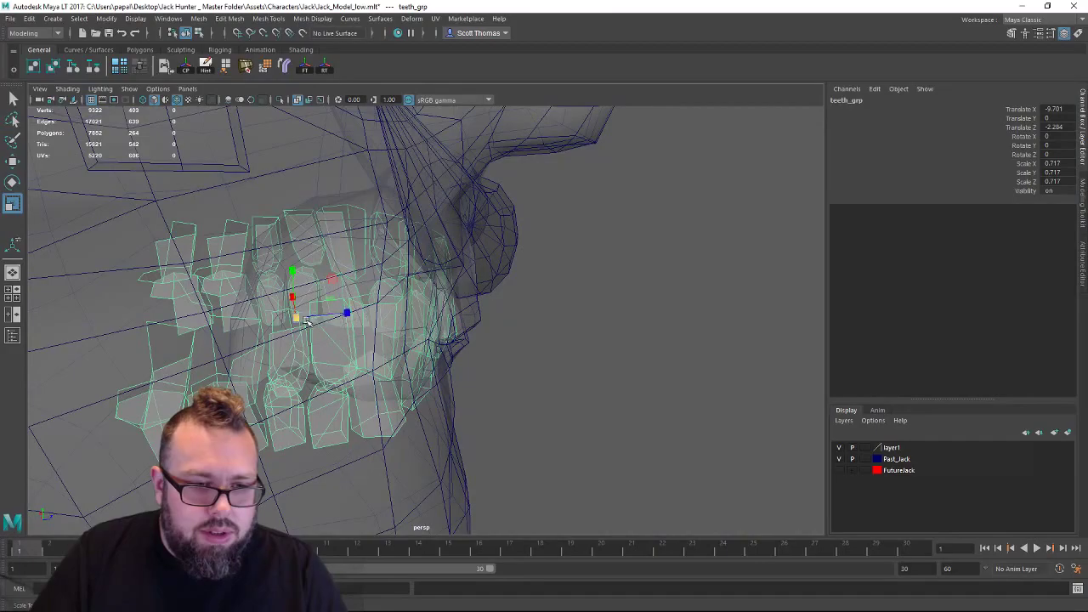
left_click_drag(294, 319, 265, 324)
left_click_drag(374, 308, 220, 296, "alt")
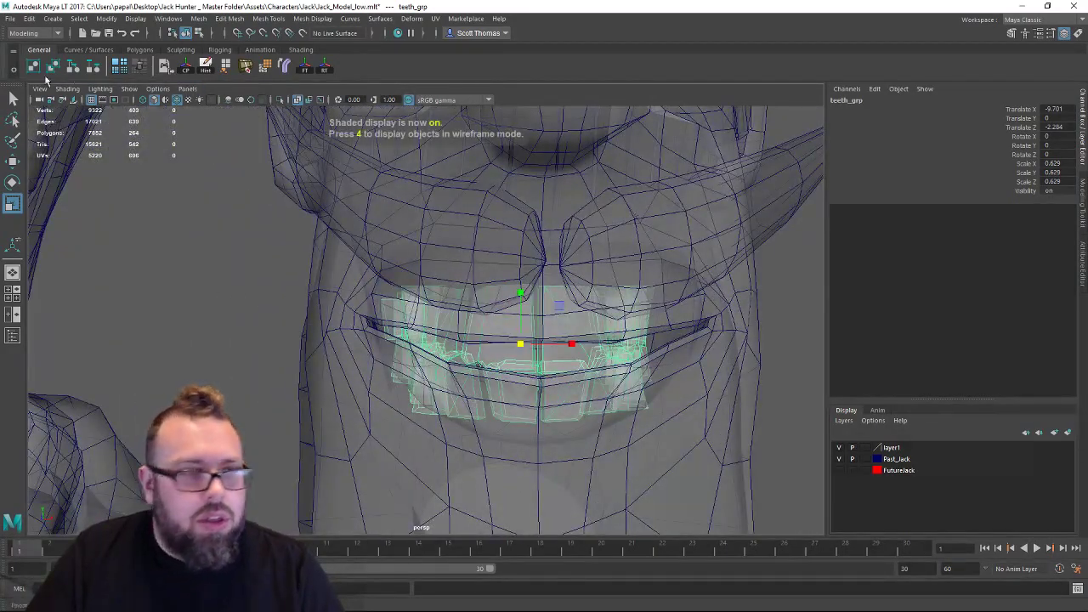
Position teeth_grp behind the lips at about -9.658 in X and 0.12 in Y, tilted about 3.014 degrees in X.
mouse_move(524, 299)
left_mouse_down("alt")
mouse_move(493, 262)
mouse_move(519, 285)
left_mouse_up("alt")
middle_click_drag(574, 275, 554, 258, "alt")
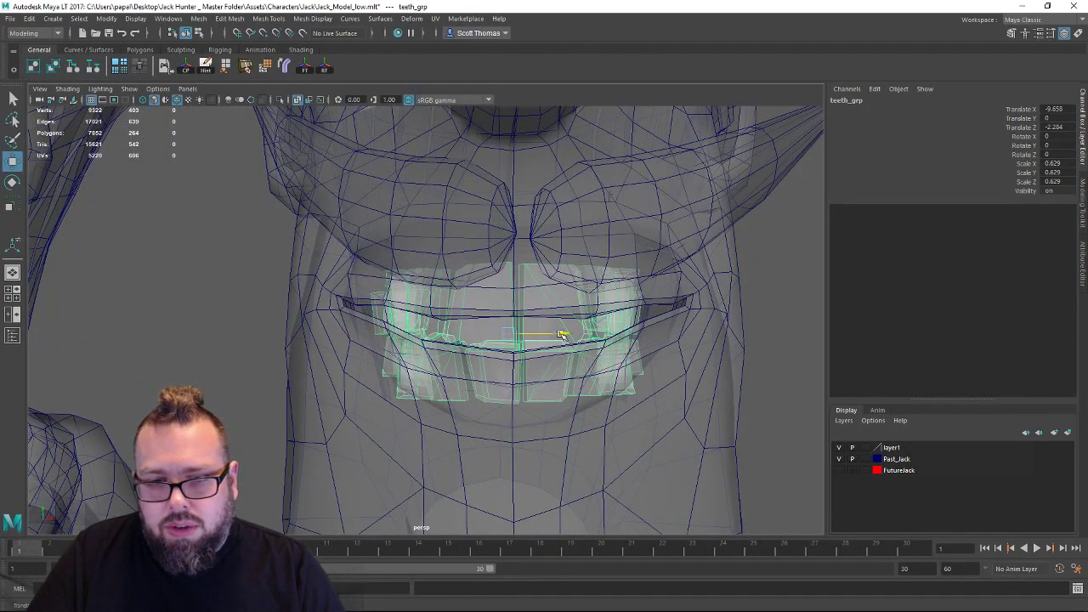
left_click_drag(583, 312, 489, 299, "alt")
left_click_drag(374, 185, 358, 277, "alt")
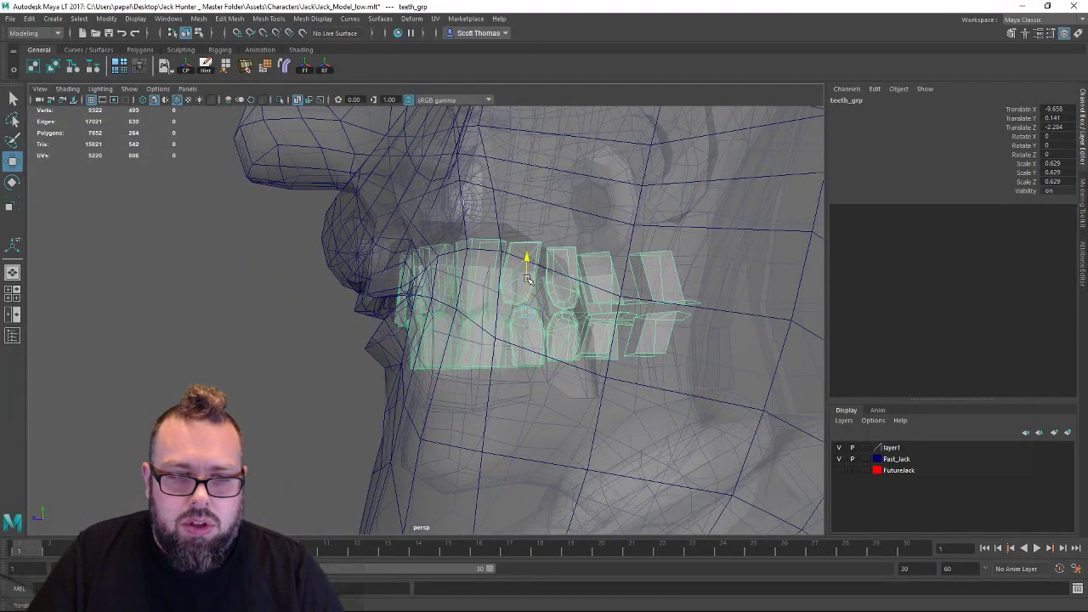
left_click_drag(525, 289, 630, 297, "alt")
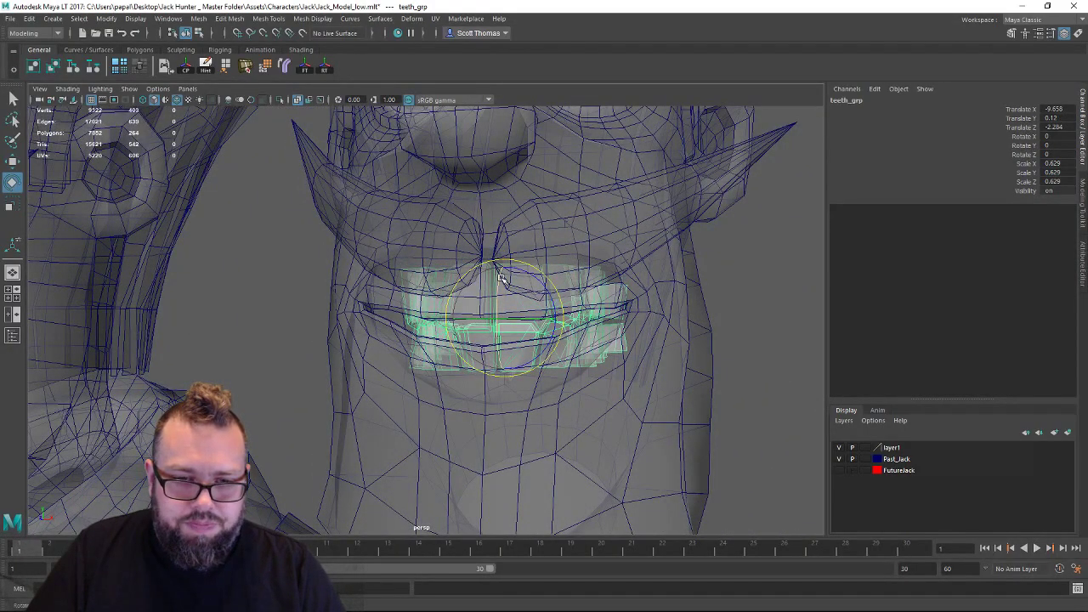
left_click_drag(502, 279, 631, 297, "alt")
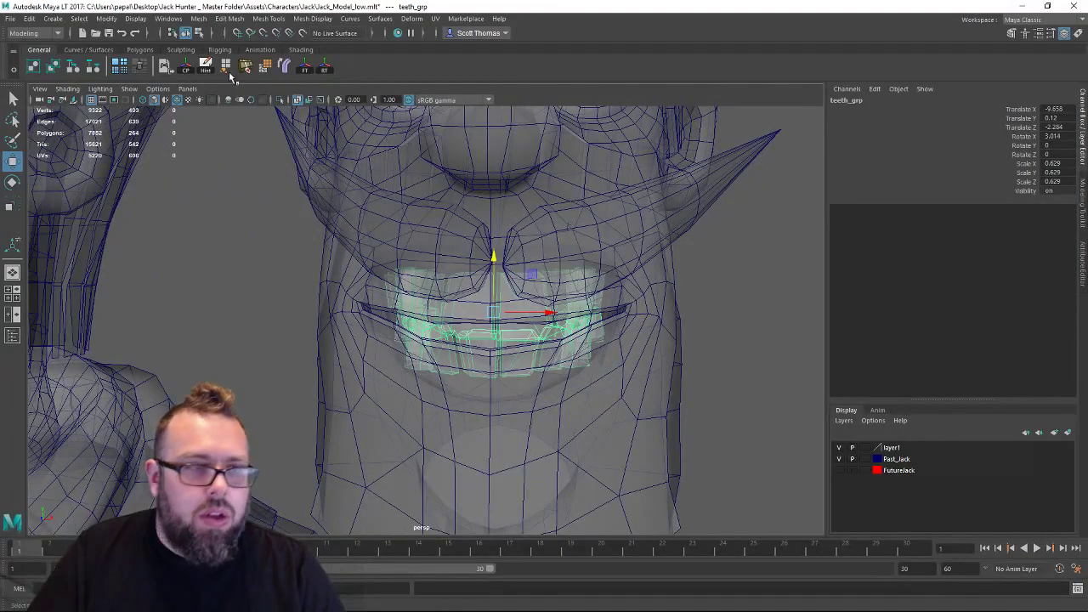
Turn off X-Ray shading and deselect the teeth to inspect them through the open mouth.
left_click(80, 90)
left_click(94, 204)
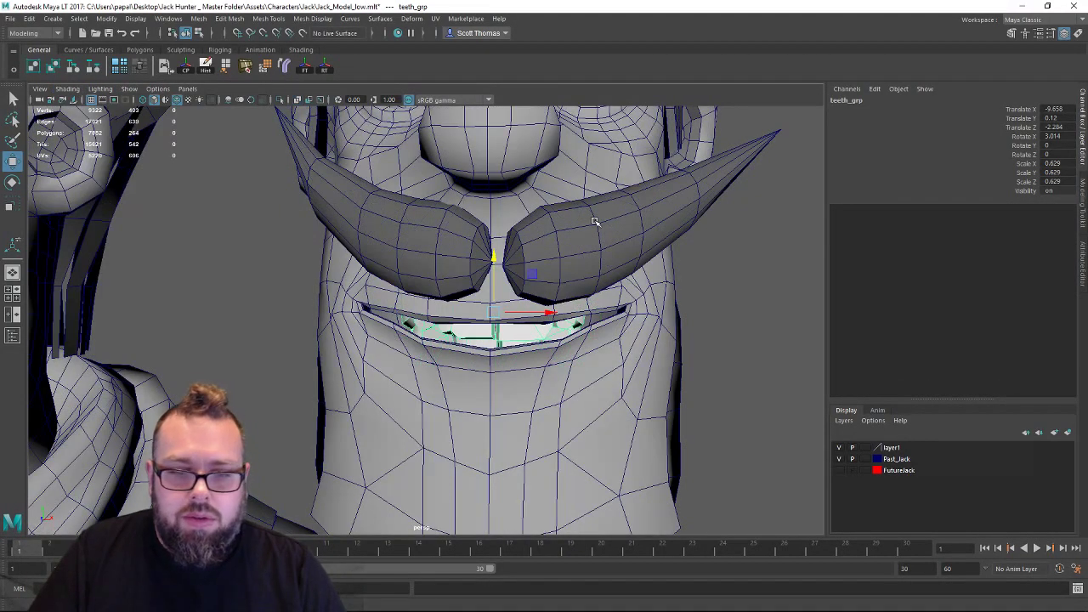
right_click_drag(482, 214, 459, 217, "alt")
left_click(724, 250)
left_click_drag(556, 262, 515, 270, "alt")
Select the mouth-corner vertex of the smiling head mesh polySurface116 with soft selection enabled.
left_click(593, 313)
left_click_drag(593, 314, 548, 323, "alt")
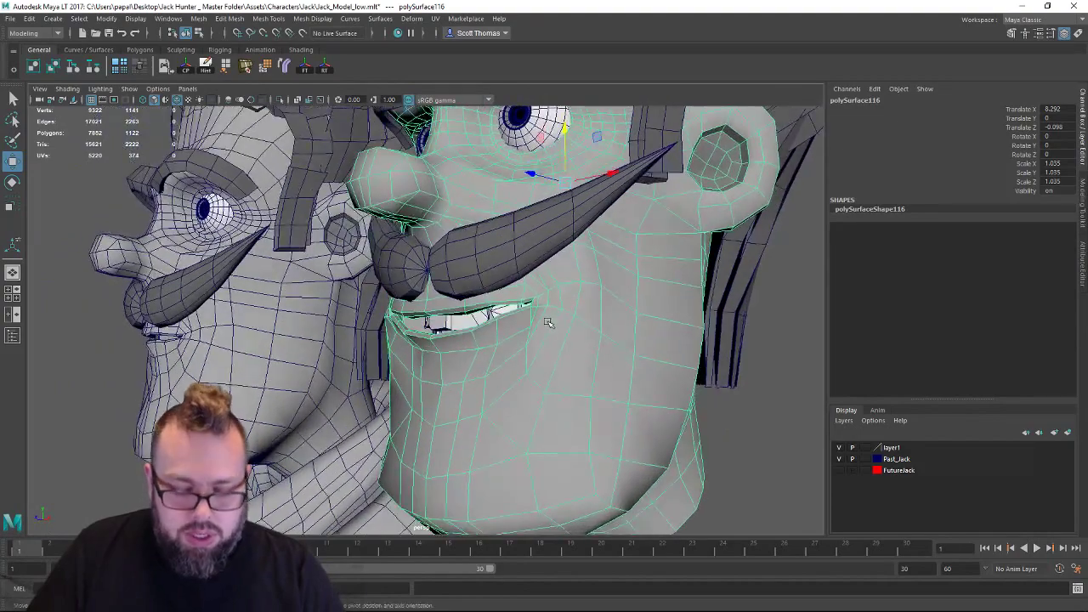
right_click_drag(548, 323, 531, 305)
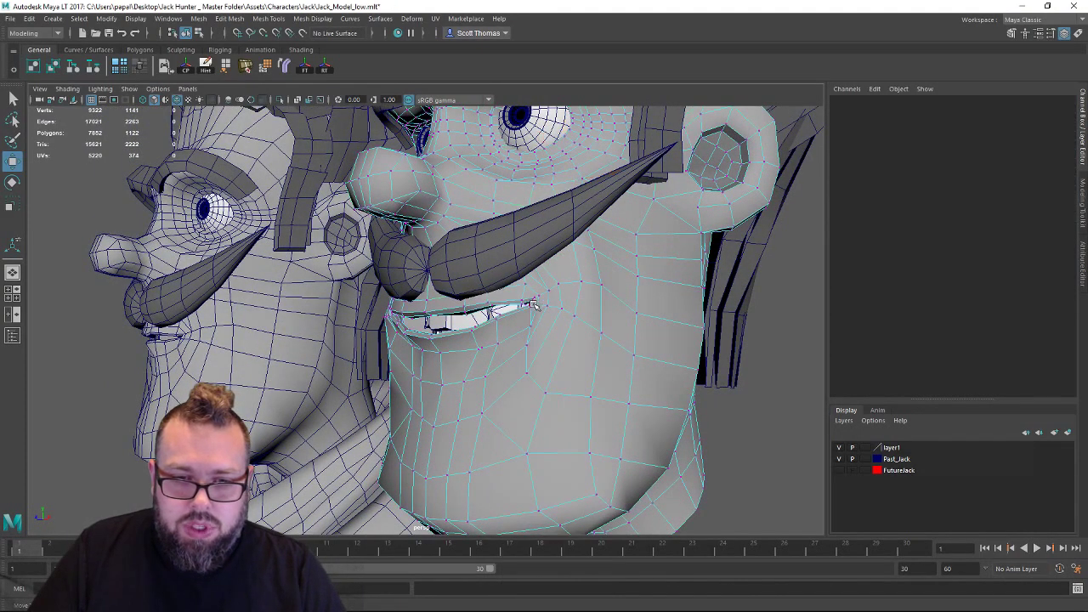
left_click(545, 304)
key("b")
left_click_drag(545, 299, 541, 291, "alt")
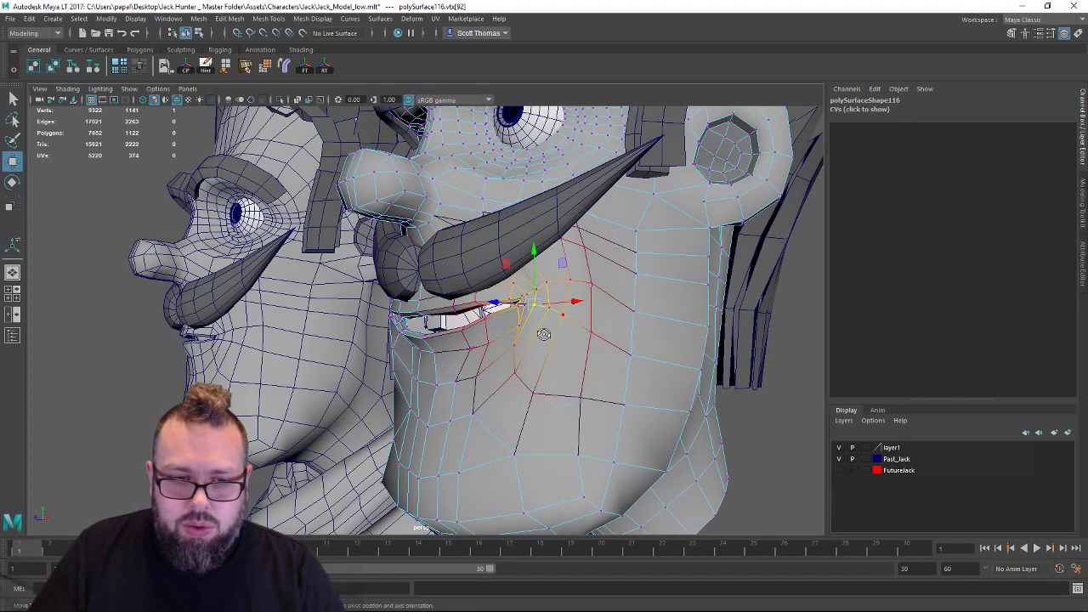
left_click_drag(544, 334, 585, 334, "alt")
Set the Move tool's symmetry to Object X for editing both mouth corners together.
double_click(12, 162)
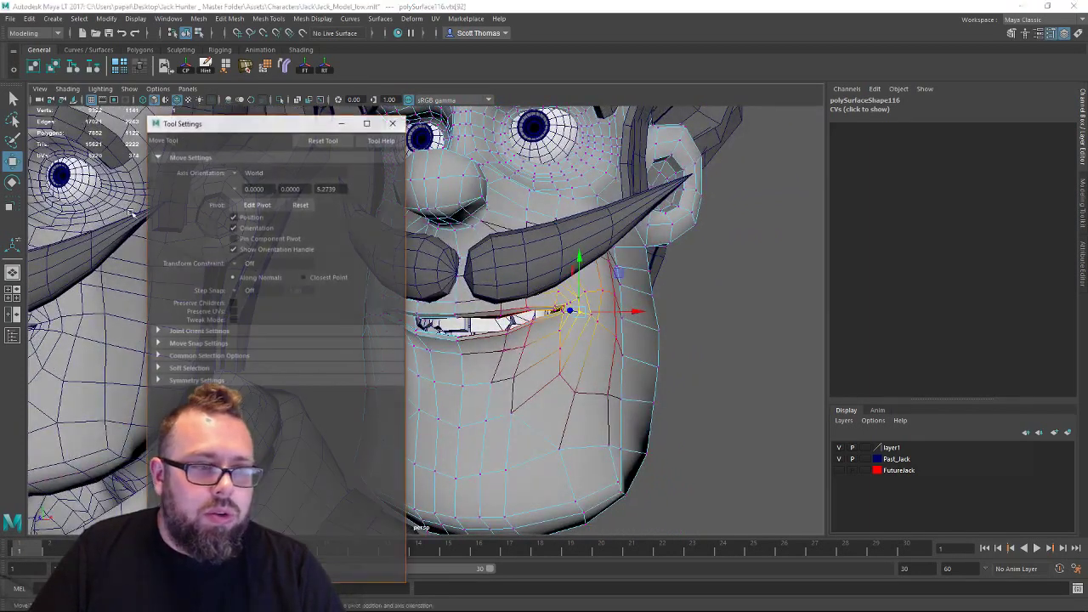
left_click(159, 381)
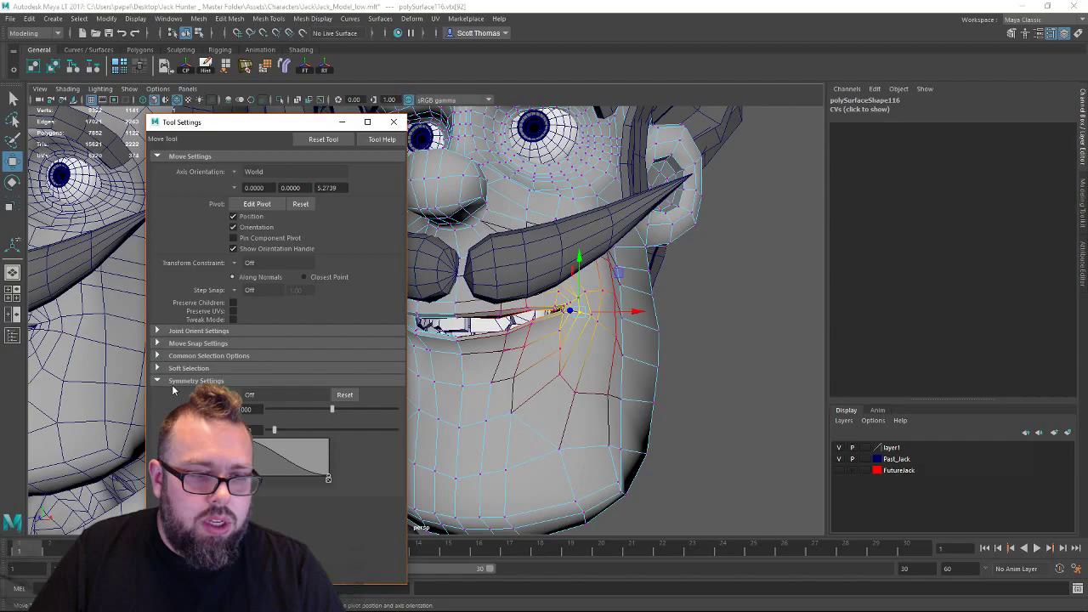
left_click(246, 394)
left_click(255, 406)
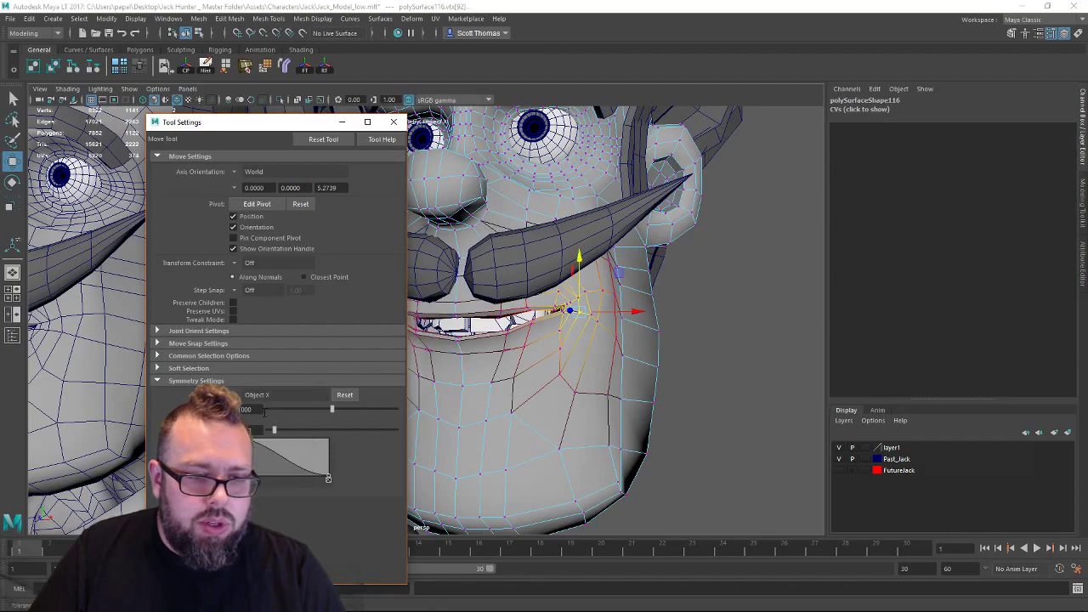
left_click(395, 123)
left_click_drag(583, 335, 457, 323, "alt")
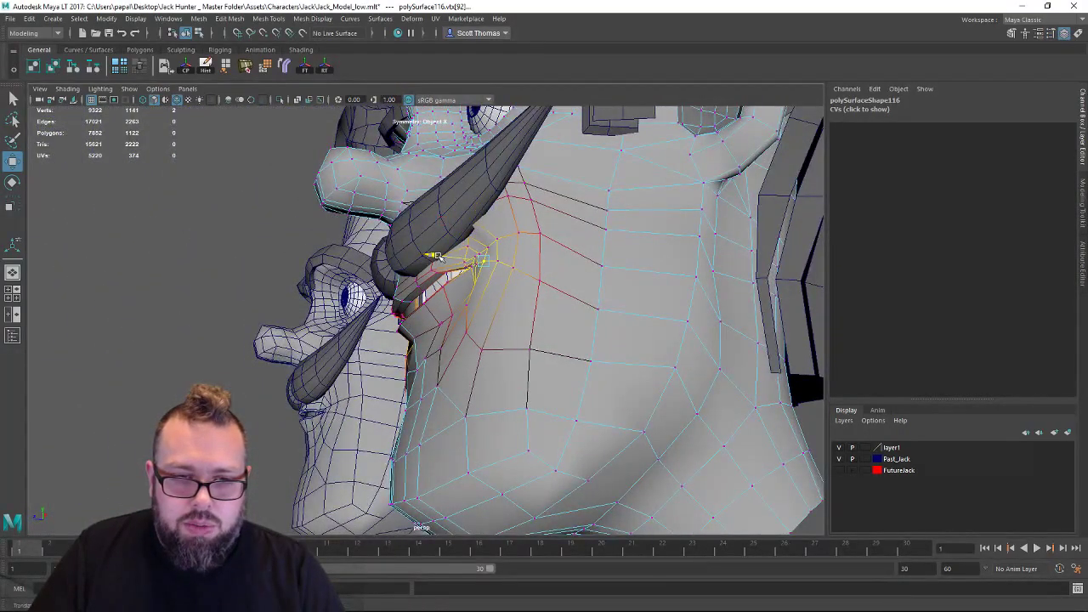
Move the cheek vertex just below the smiling head's mouth corner symmetrically with soft selection, then return to object mode and deselect.
left_click_drag(429, 327, 455, 311, "alt")
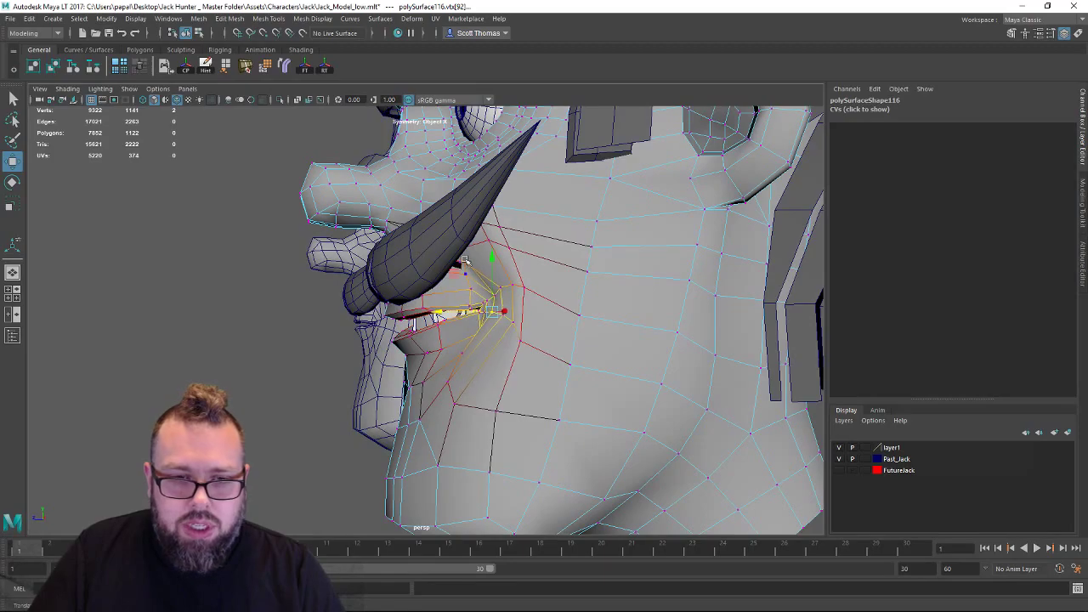
left_click(451, 391)
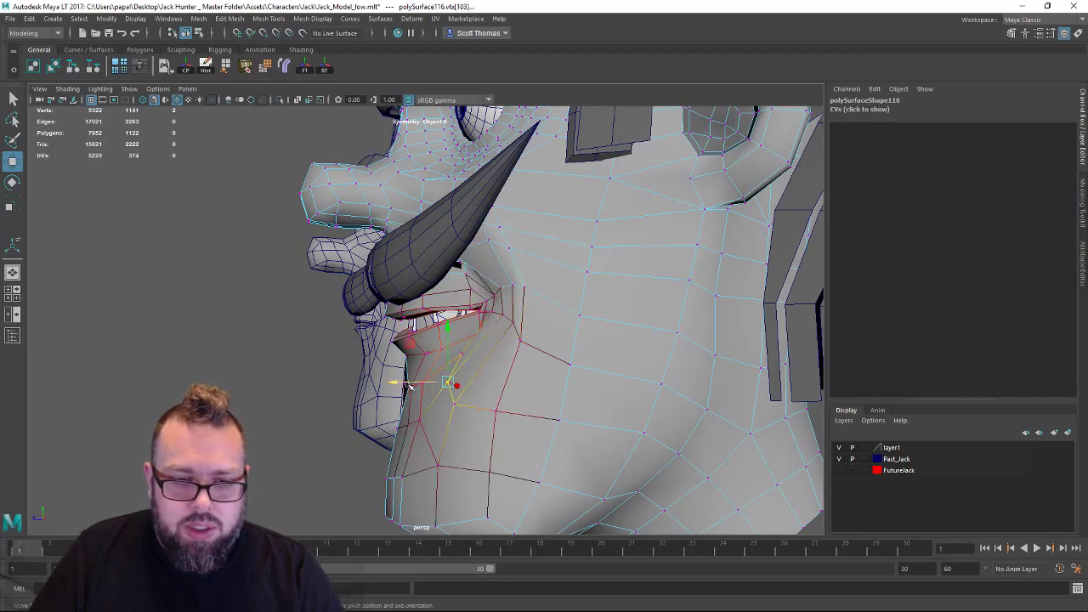
left_click_drag(409, 384, 531, 415)
key("q")
right_click_drag(587, 284, 639, 268)
left_click(689, 357)
Turn off Wireframe on Shaded in the perspective view to see the heads without their wireframes.
right_click_drag(688, 357, 484, 355, "alt")
left_click_drag(484, 355, 434, 349, "alt")
left_click(78, 88)
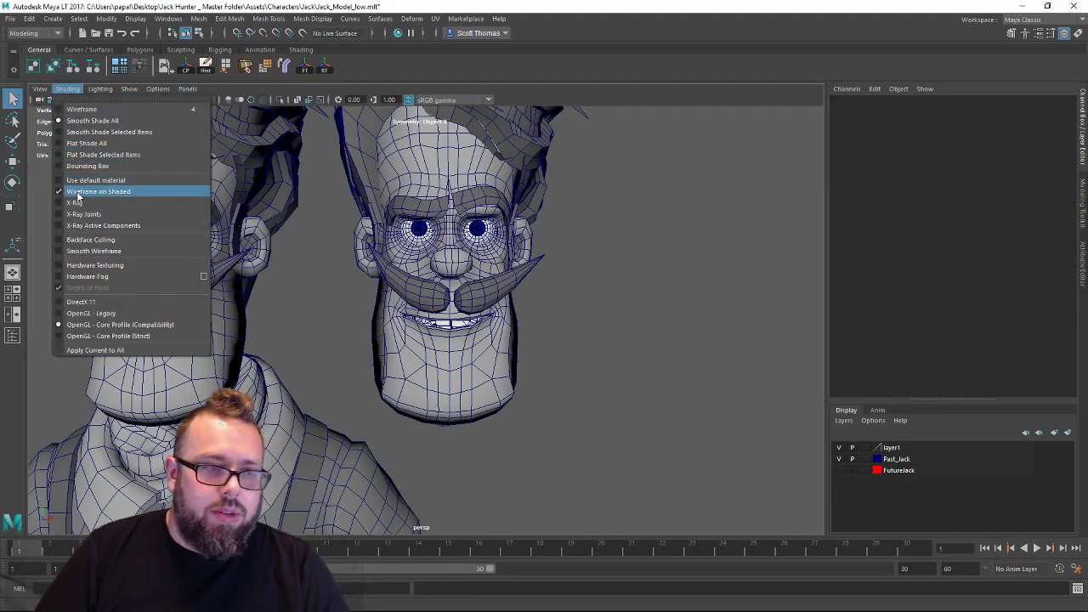
left_click(78, 193)
Turn on smooth mesh preview for the smiling head polySurface116 and the neighbouring original head, leaving nothing selected.
mouse_move(422, 256)
left_mouse_down("alt")
mouse_move(430, 276)
mouse_move(412, 302)
left_mouse_up("alt")
right_click_drag(412, 302, 510, 333, "alt")
left_click(517, 355)
key("3")
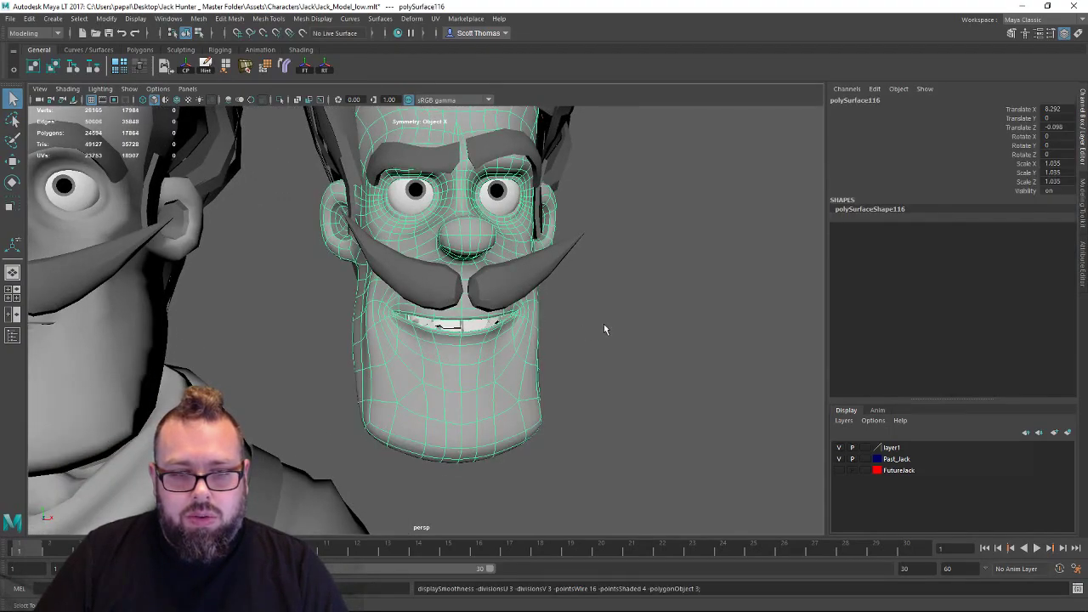
left_click(603, 326)
left_click(148, 381)
key("3")
left_click(653, 313)
Turn on smooth mesh preview for the smiling head's two mustache halves and deselect them.
right_click_drag(653, 314, 508, 320, "alt")
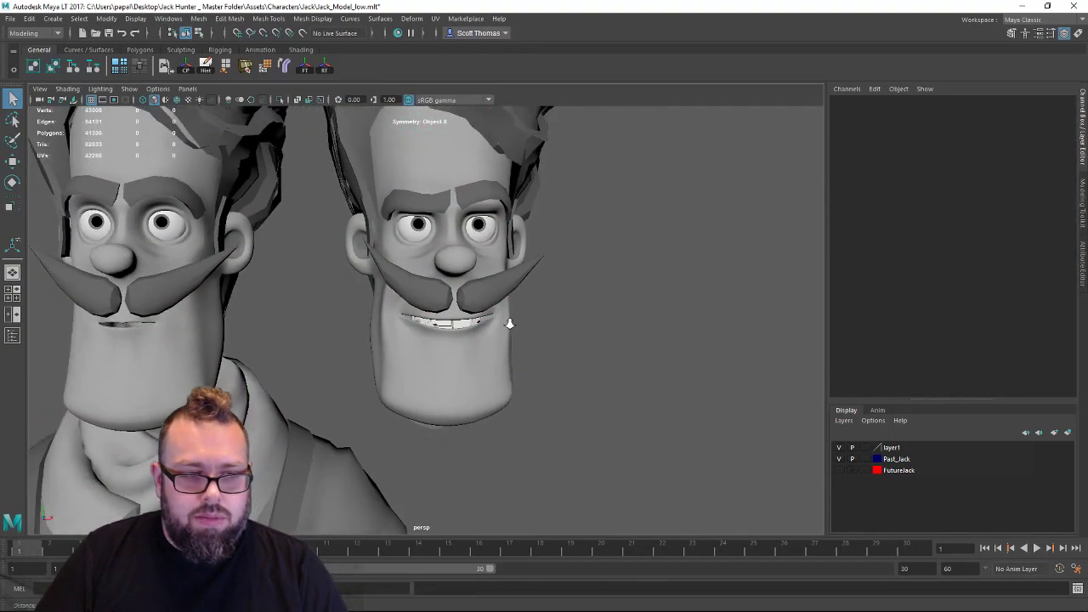
left_click_drag(508, 321, 449, 321, "alt")
right_click_drag(450, 321, 641, 309, "alt")
left_click_drag(559, 314, 576, 311, "alt")
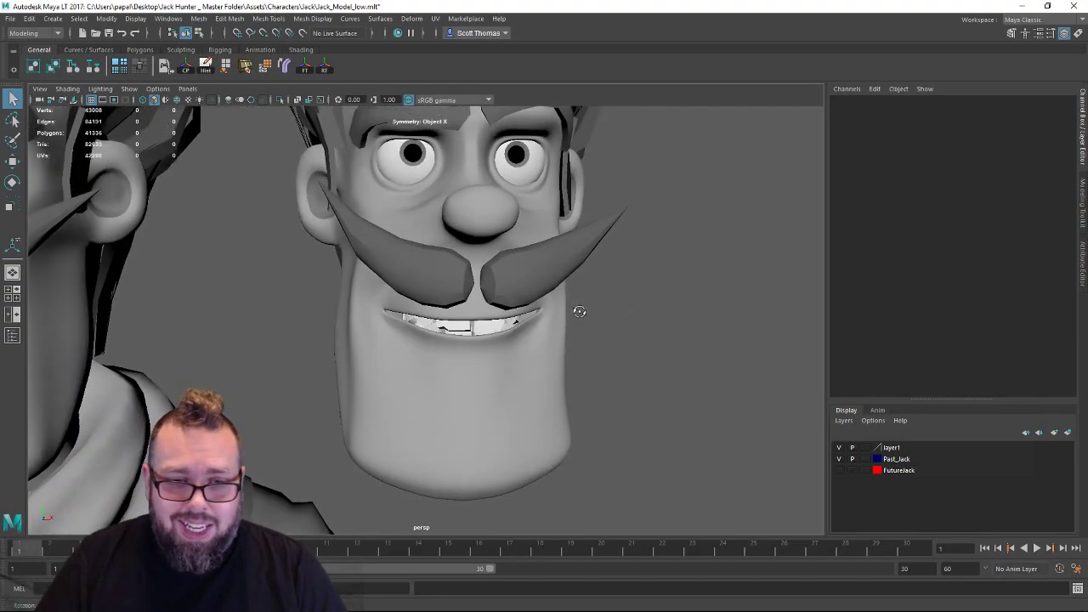
left_click(505, 294)
left_click(463, 289)
left_click(640, 331)
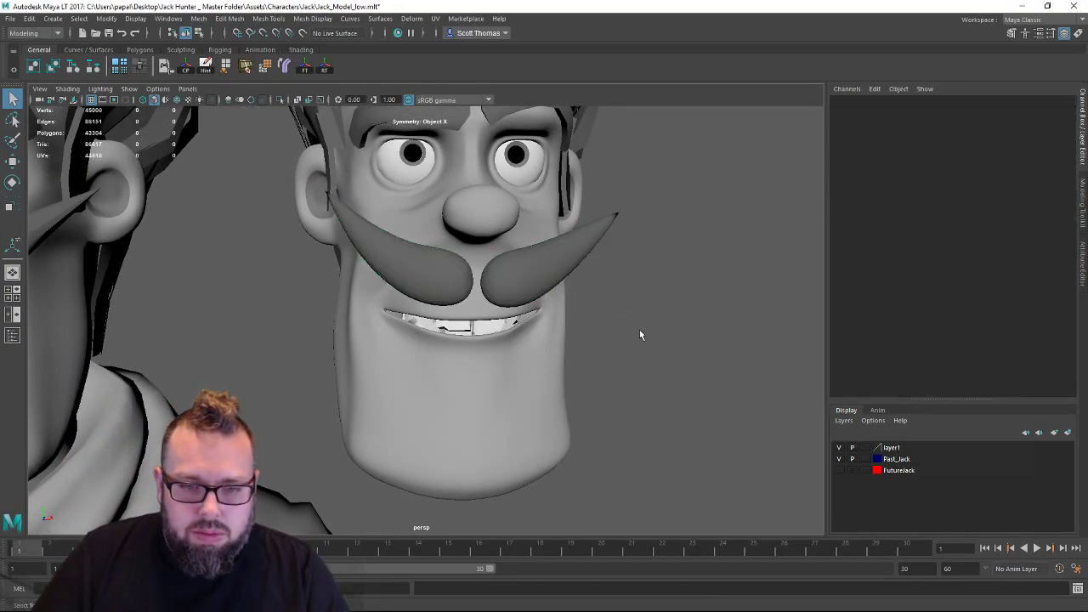
Try smooth mesh preview on the upper front tooth pCube6 in vertex mode, then restore its unsmoothed display.
left_click_drag(639, 331, 593, 337, "alt")
left_click_drag(588, 287, 468, 315, "alt")
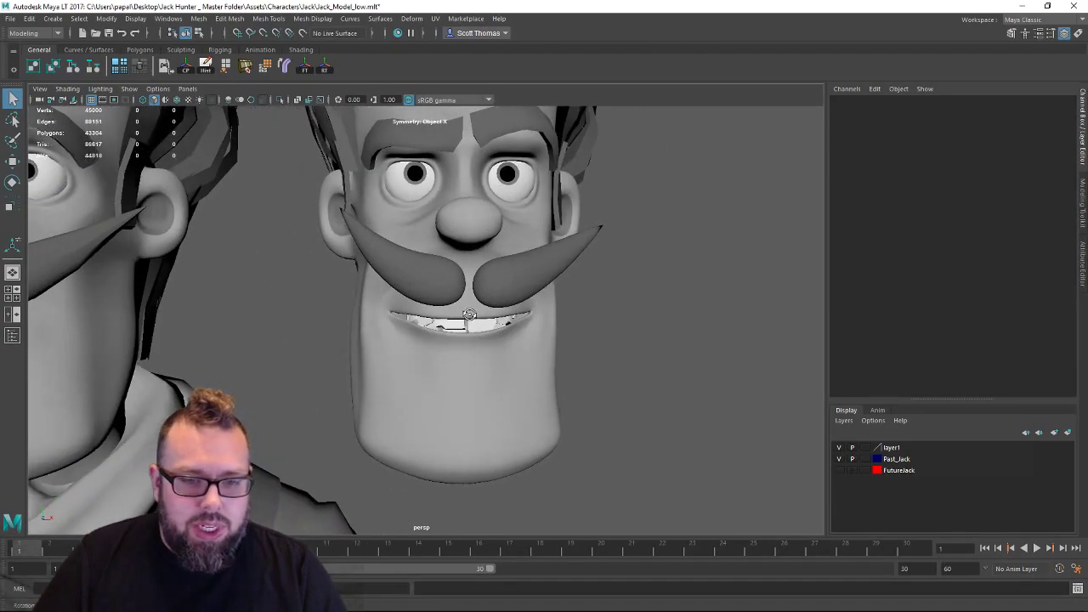
right_click_drag(468, 316, 750, 339, "alt")
left_click_drag(751, 345, 585, 339, "alt")
left_click(548, 317)
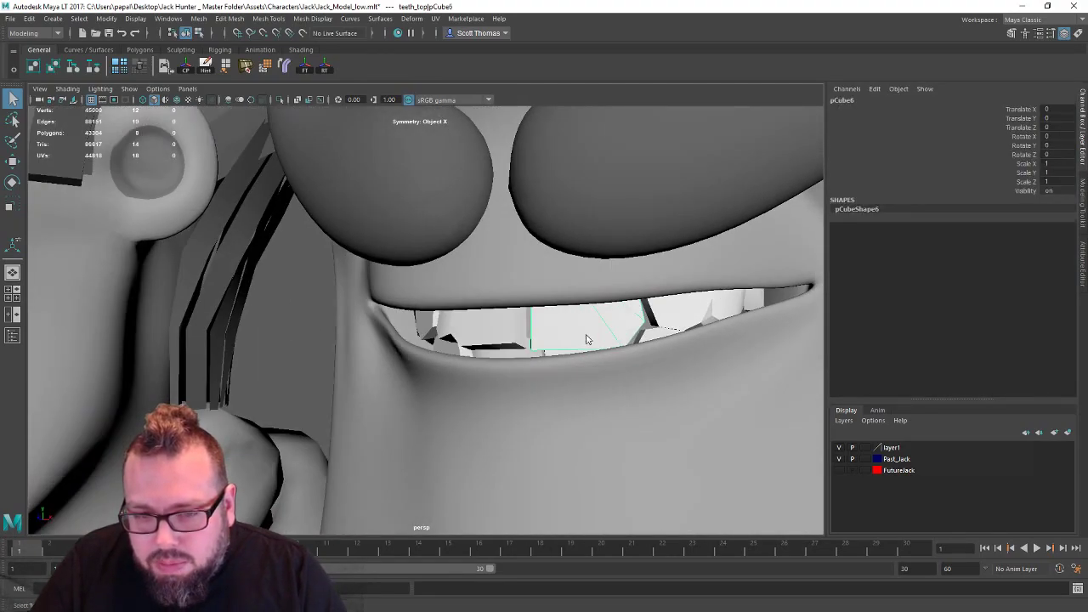
right_click_drag(587, 339, 529, 288)
key("3")
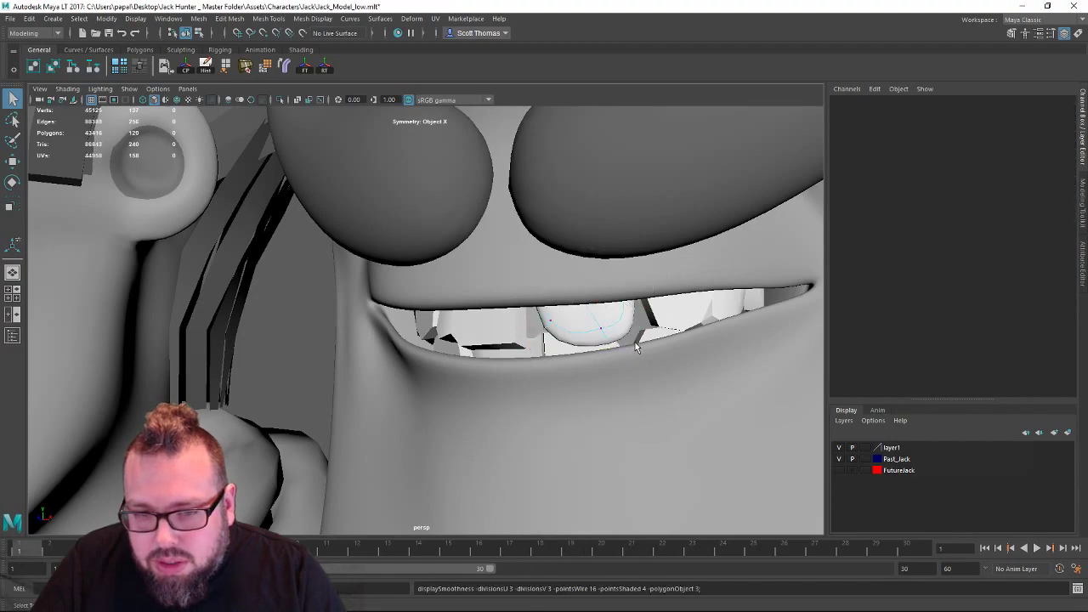
key("1")
key("4")
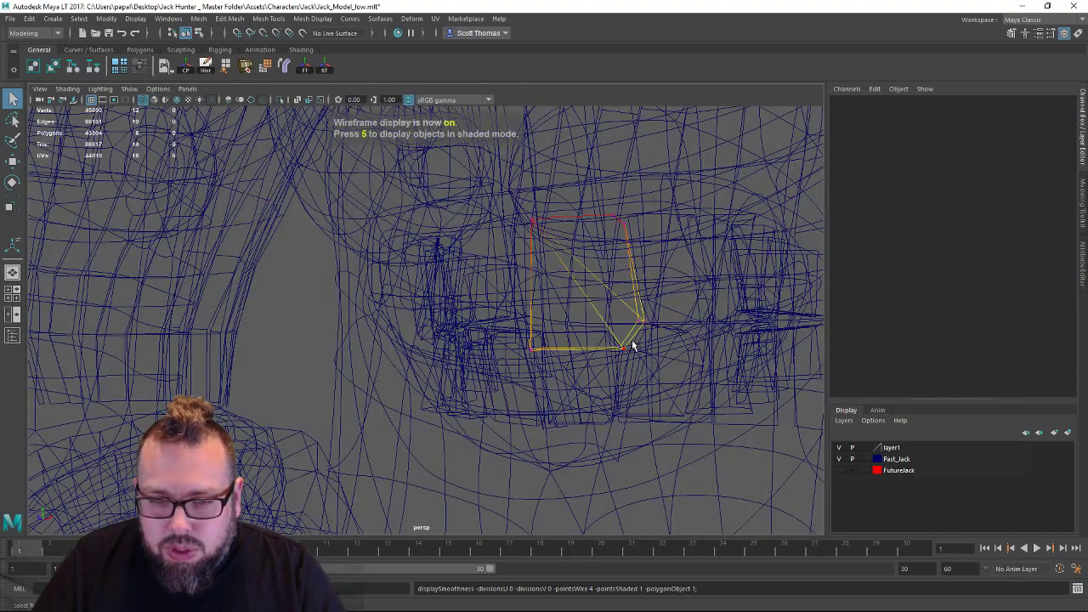
left_click_drag(603, 367, 605, 366)
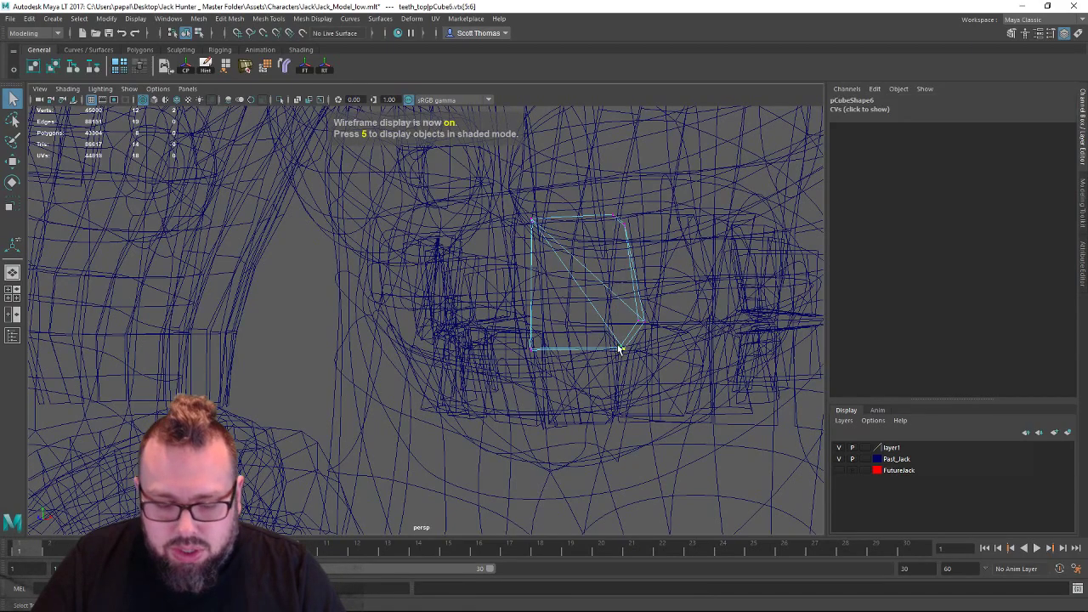
key("5")
key("w")
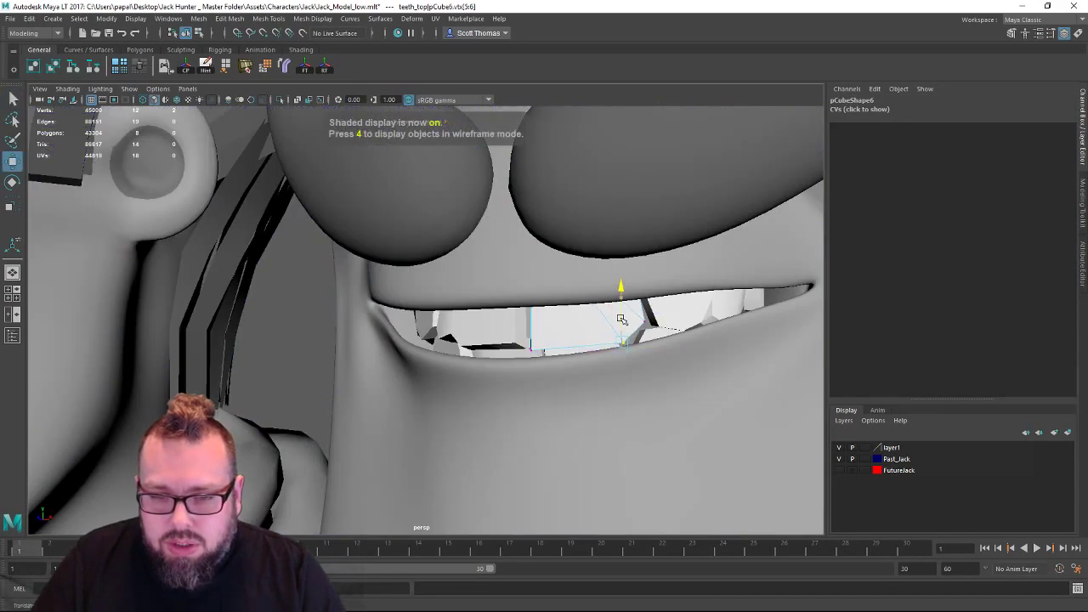
scroll(599, 353, "down", 6)
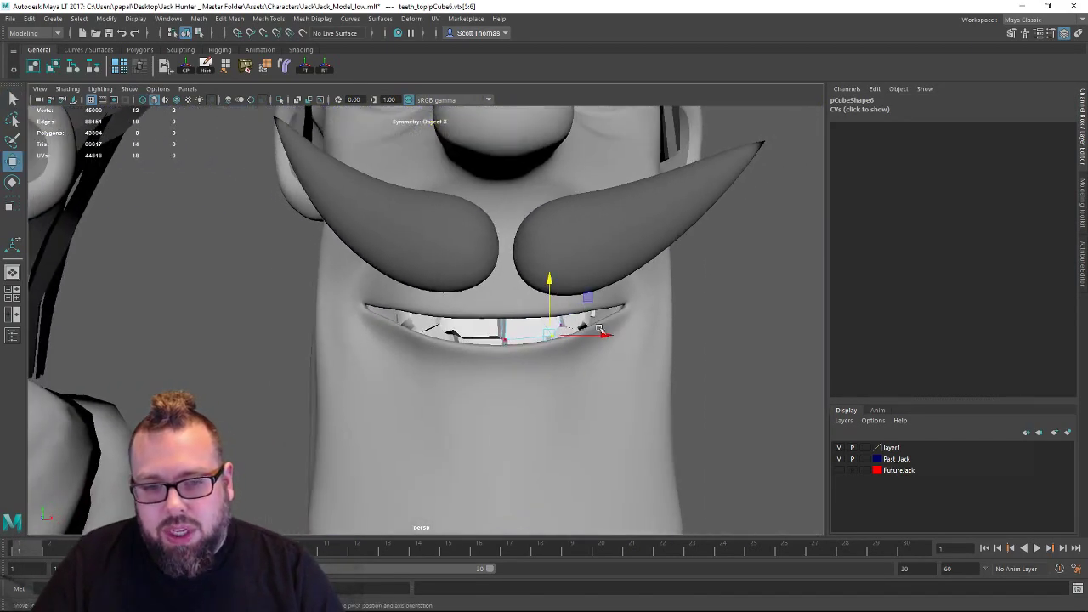
right_click(780, 289)
right_click_drag(788, 292, 833, 273)
left_click(767, 291)
Switch the perspective viewport to the front orthographic view showing both heads side by side.
scroll(478, 301, "down", 6)
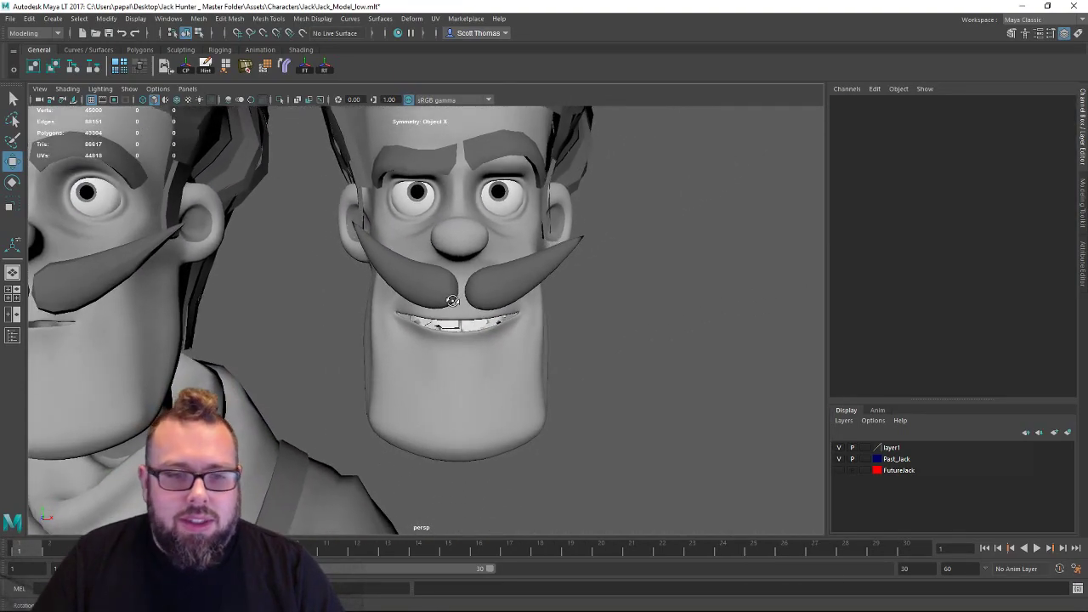
left_click_drag(451, 299, 430, 306, "alt")
scroll(596, 304, "down", 3)
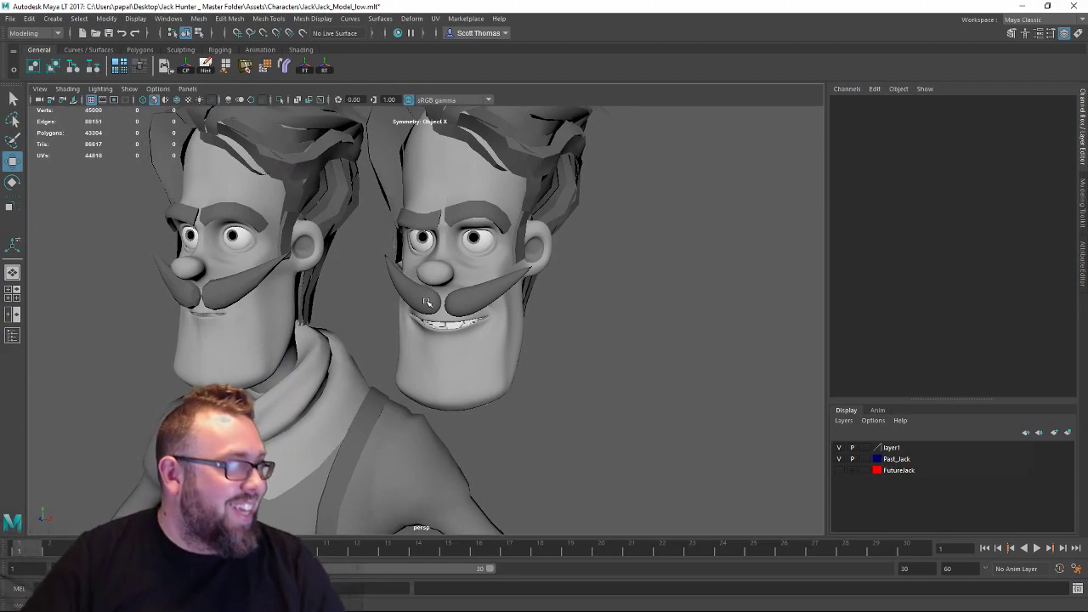
left_click_drag(453, 299, 538, 335, "alt")
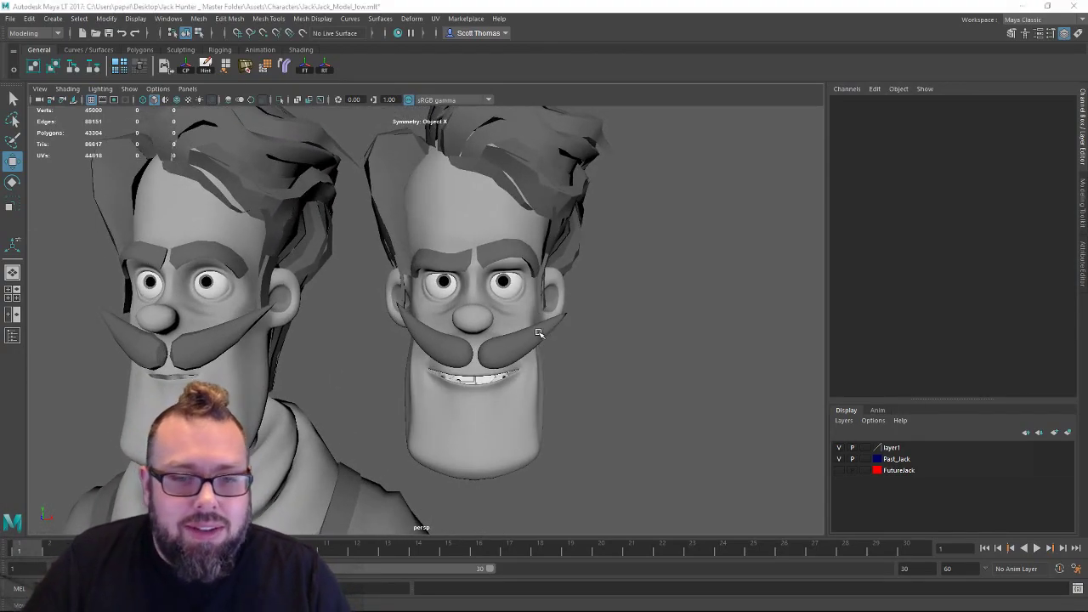
key("space")
left_click(588, 88)
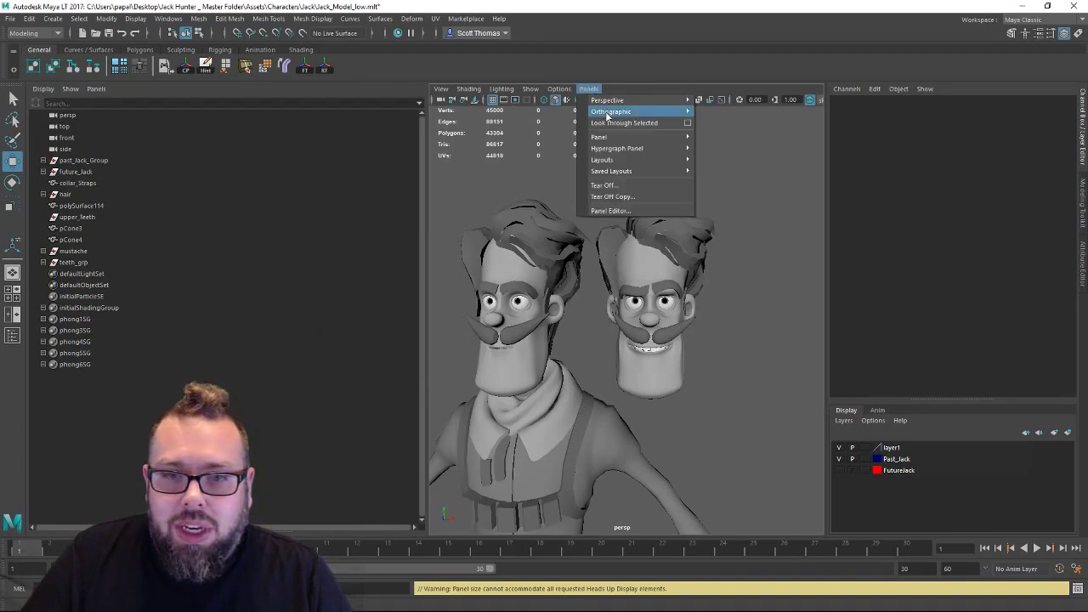
mouse_move(607, 111)
left_click(722, 111)
key("space")
left_click(605, 254)
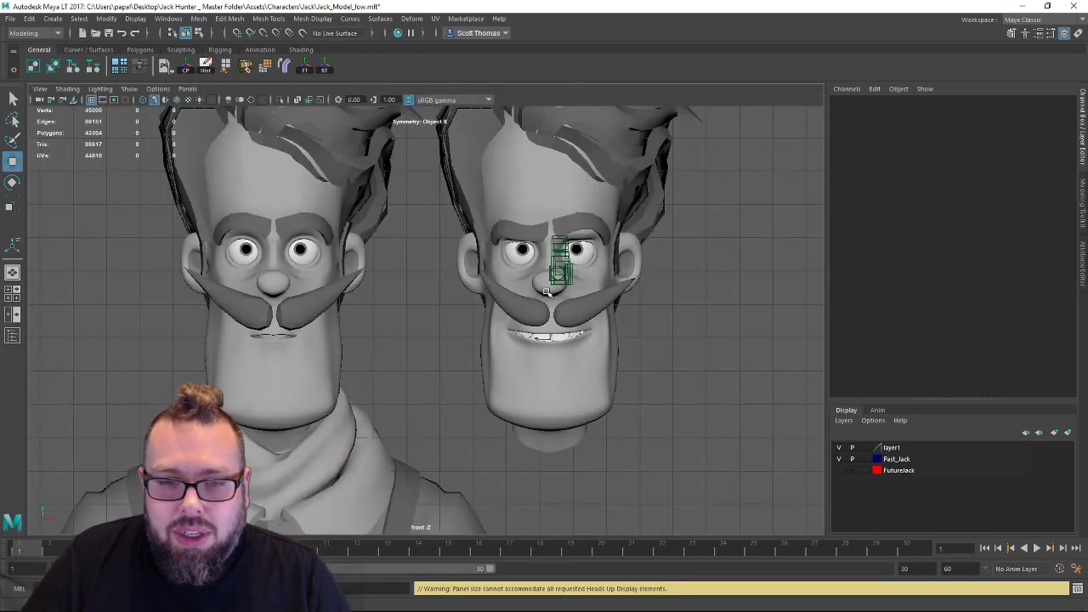
Hide the cameras in the front view, frame the two heads and save the scene.
left_click(100, 89)
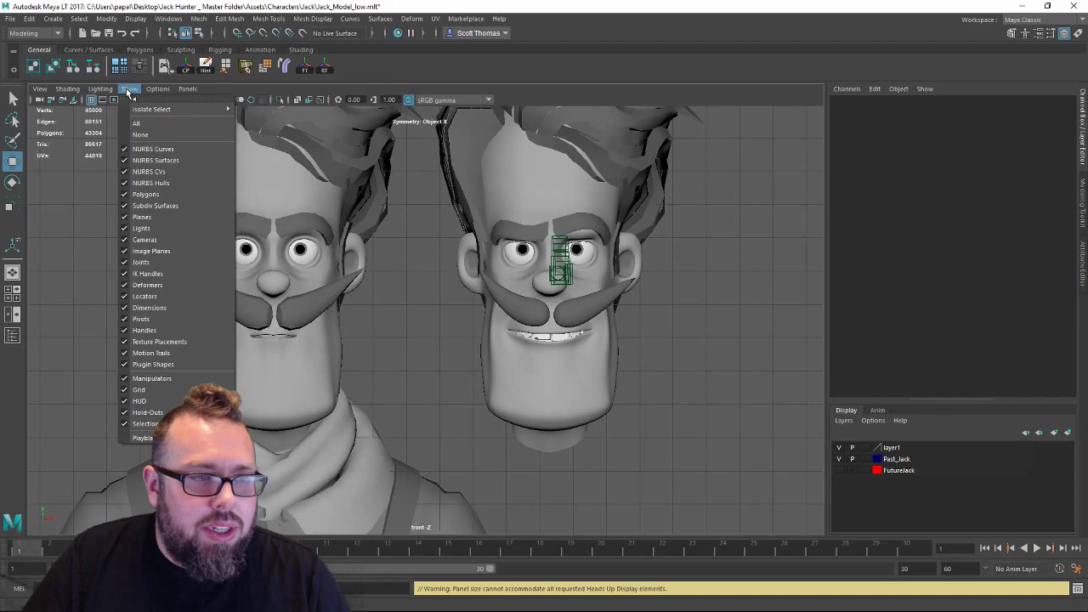
left_click(146, 242)
middle_click_drag(462, 286, 443, 316, "alt")
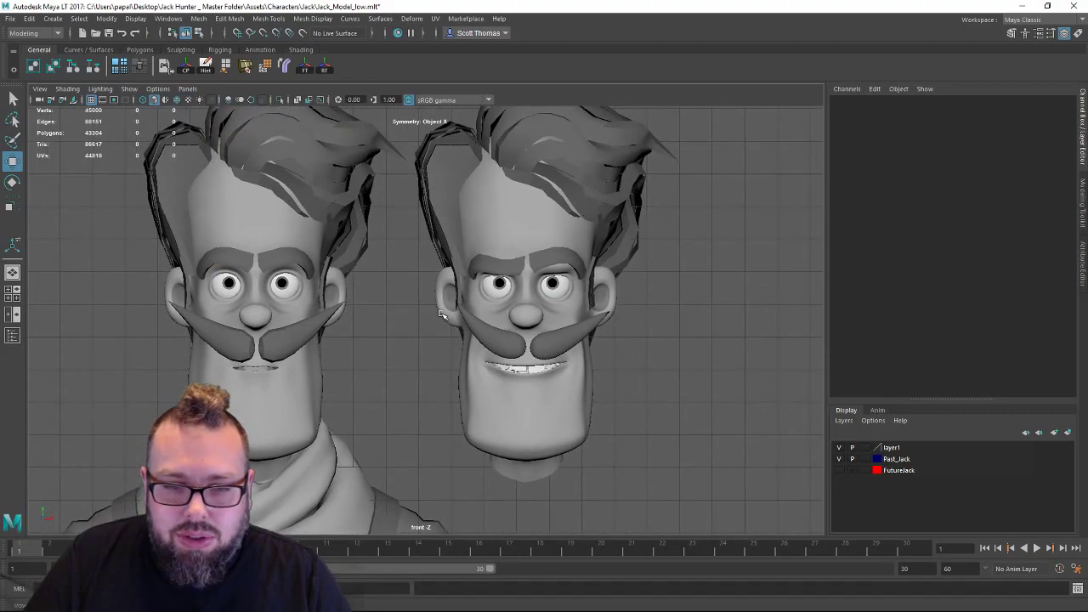
right_click_drag(438, 292, 578, 284, "alt")
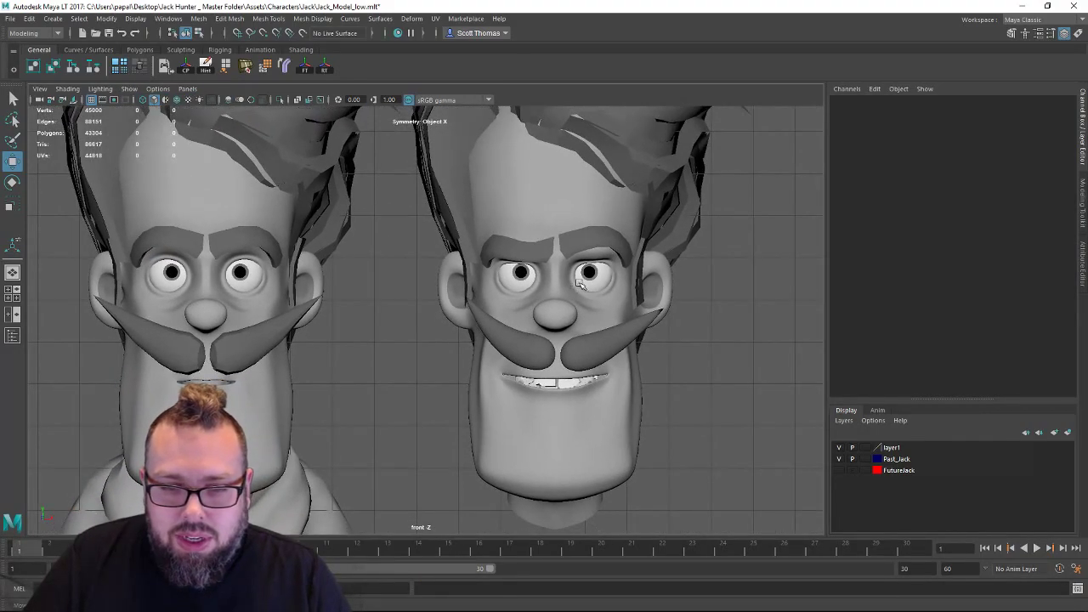
middle_click_drag(609, 277, 599, 264, "alt")
key("ctrl+s")
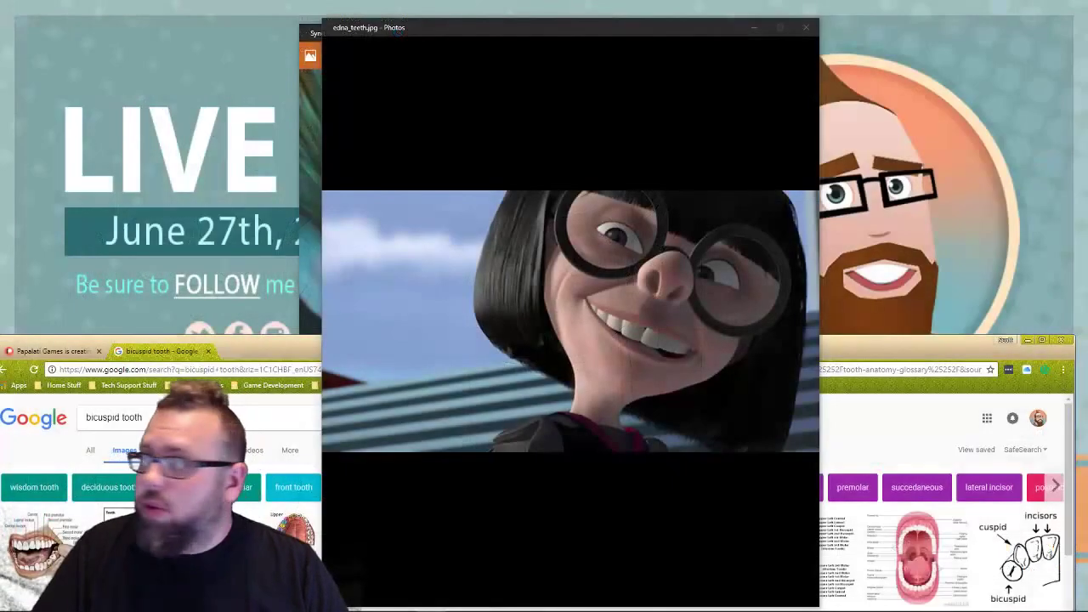
Switch to Photos, enlarge edna_teeth.jpg and set it beside Syndome_Teeth.jpg for comparison, then maximize the browser with the bicuspid tooth image search.
double_click(645, 155)
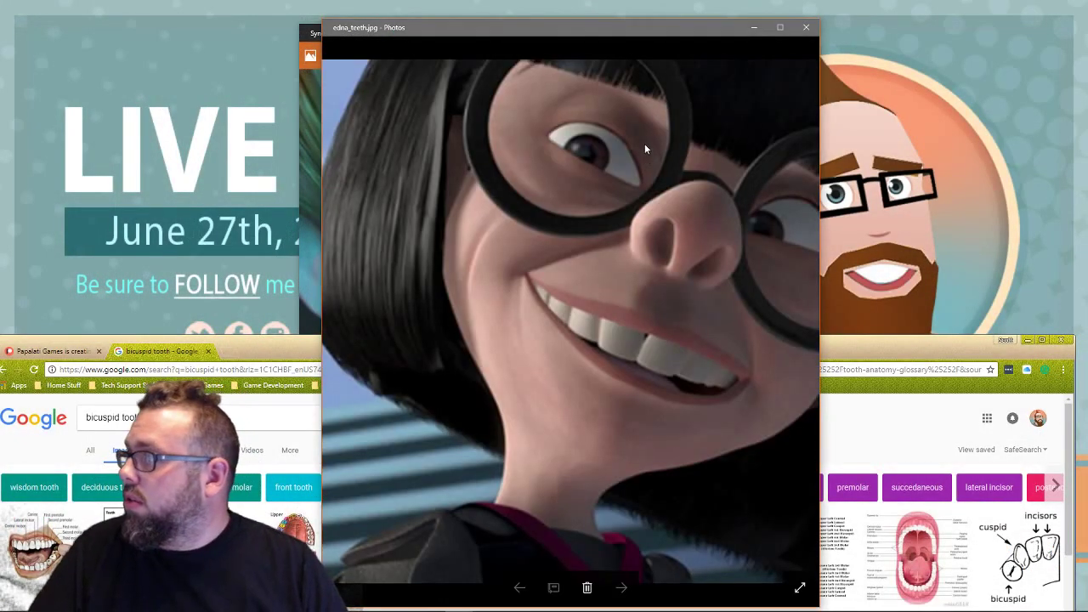
left_click_drag(514, 45, 693, 32)
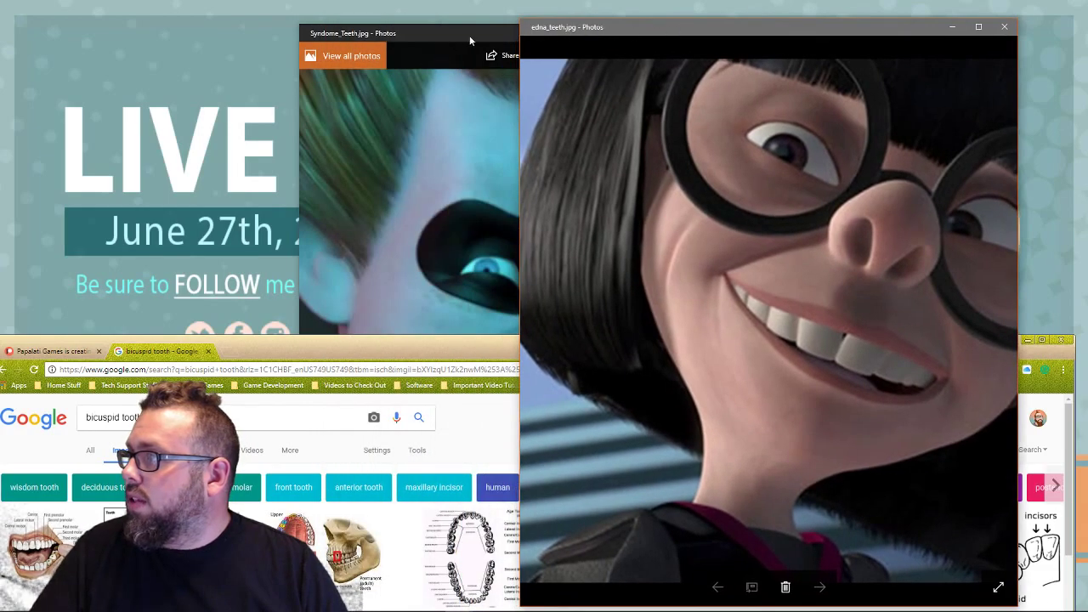
left_click_drag(469, 35, 314, 31)
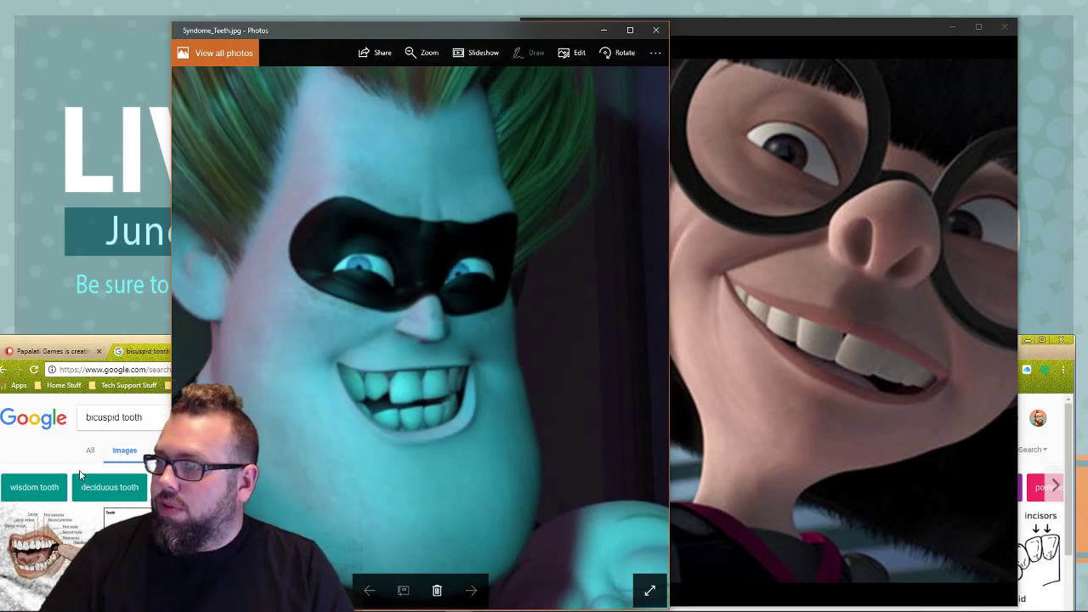
left_click_drag(155, 344, 270, 184)
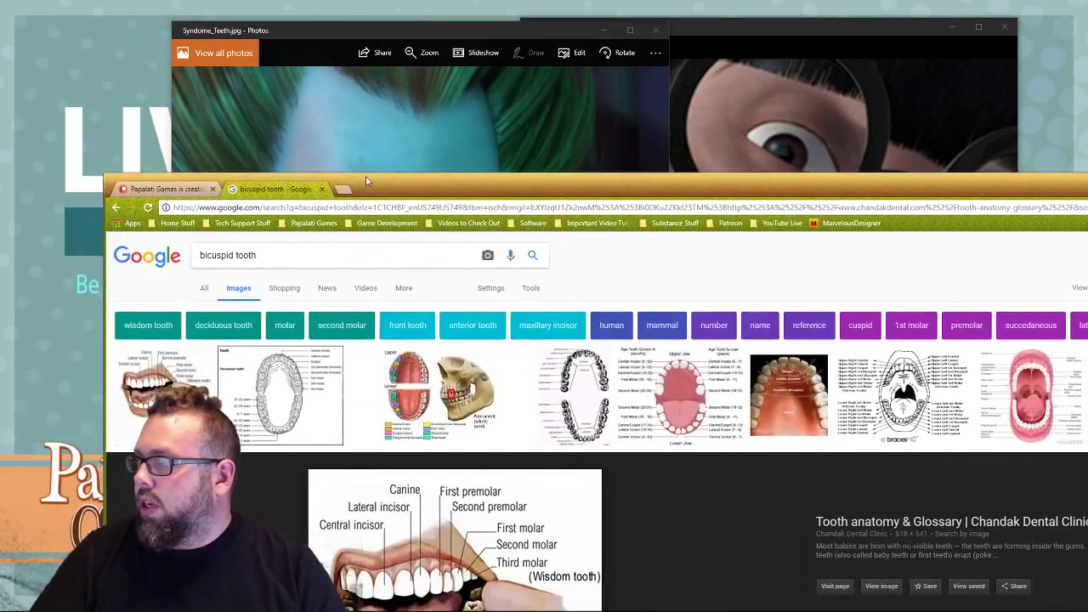
double_click(378, 179)
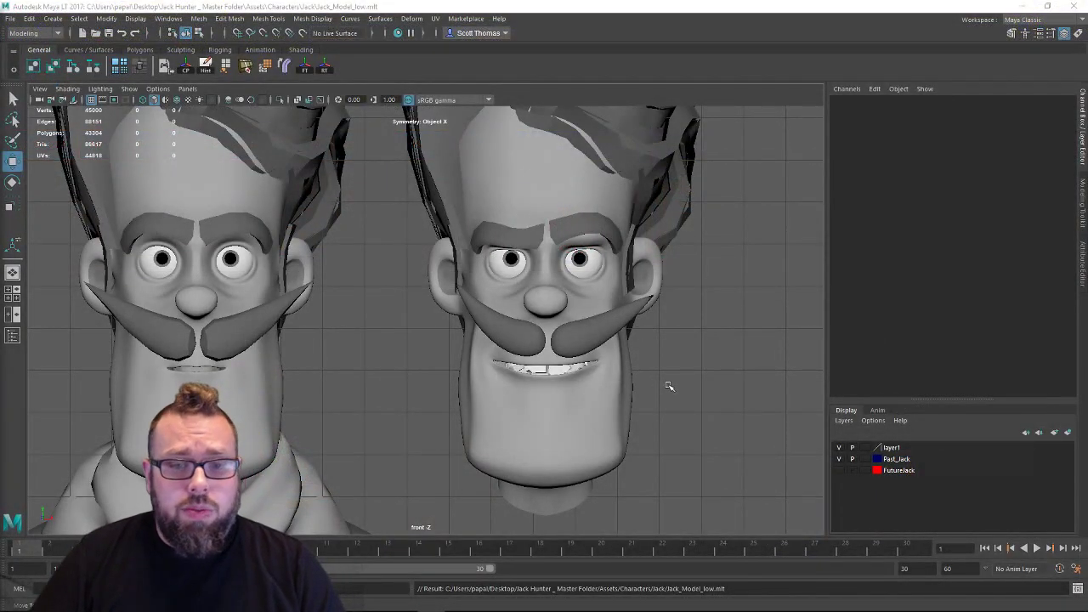
middle_click_drag(666, 382, 600, 348, "alt")
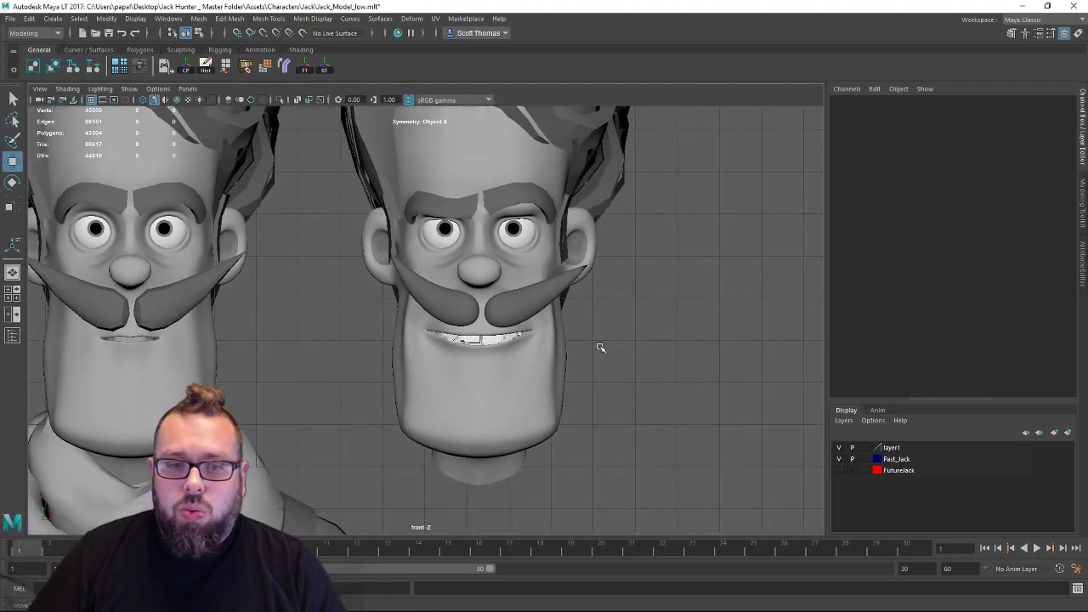
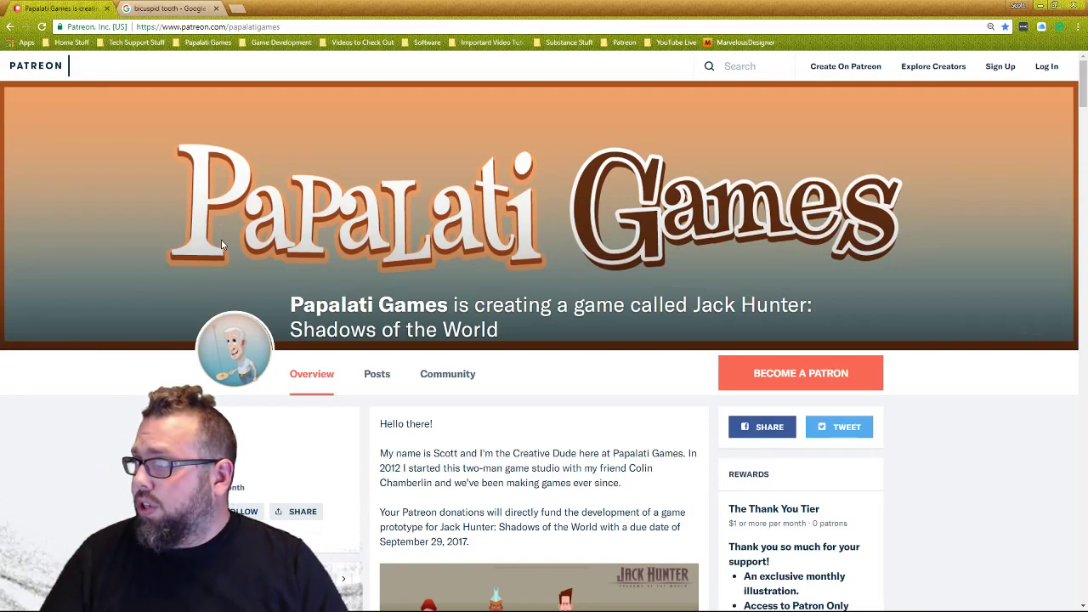
Look through the Papalati Games Patreon page in the browser, covering its introduction, funding goal and reward tiers.
scroll(308, 322, "down", 1)
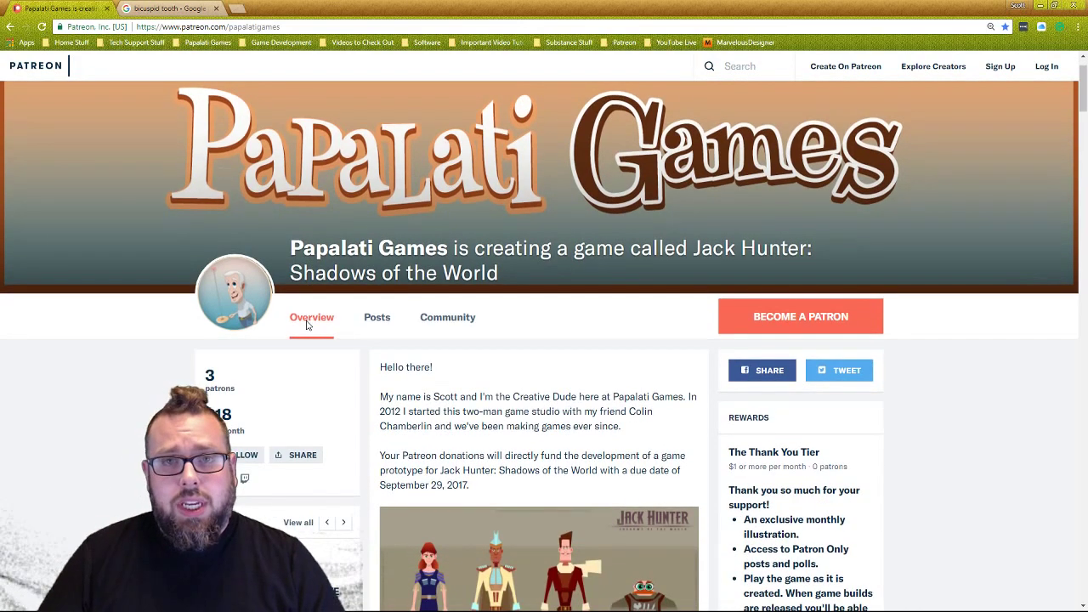
scroll(306, 323, "down", 3)
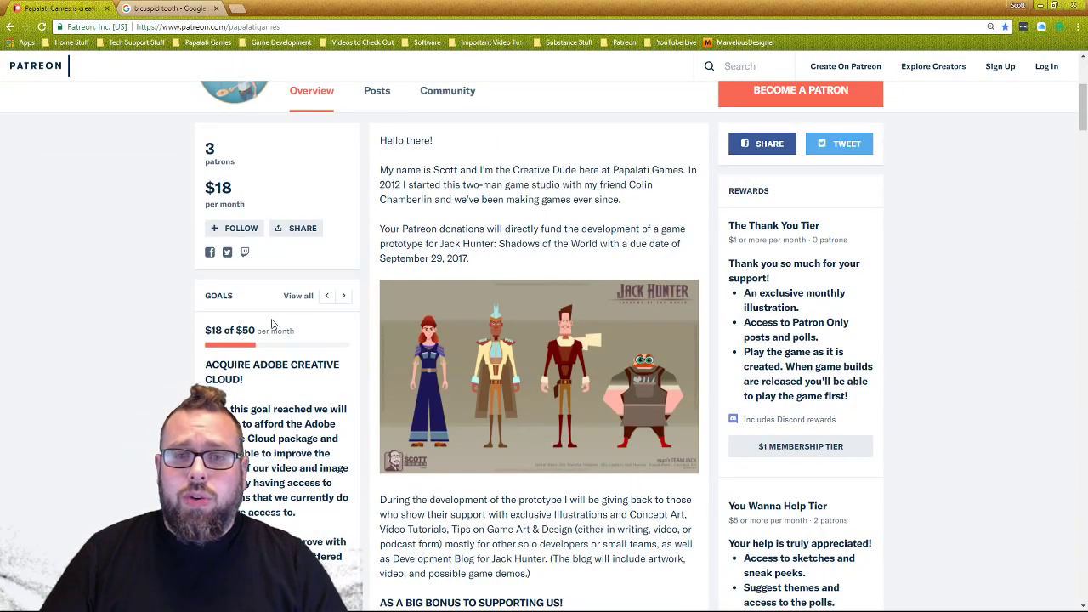
scroll(271, 324, "down", 2)
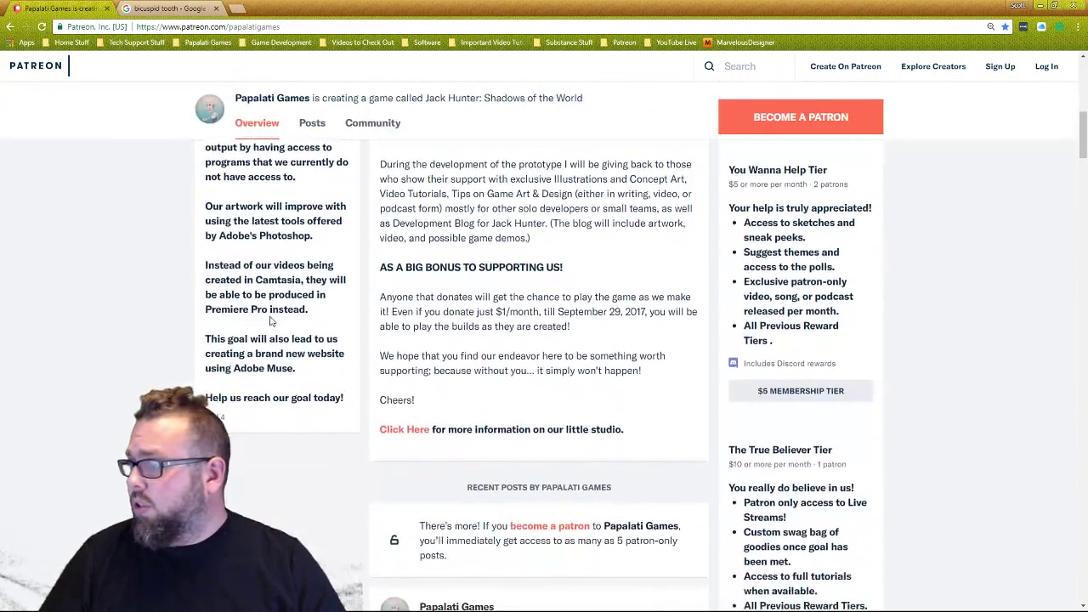
scroll(272, 327, "up", 1)
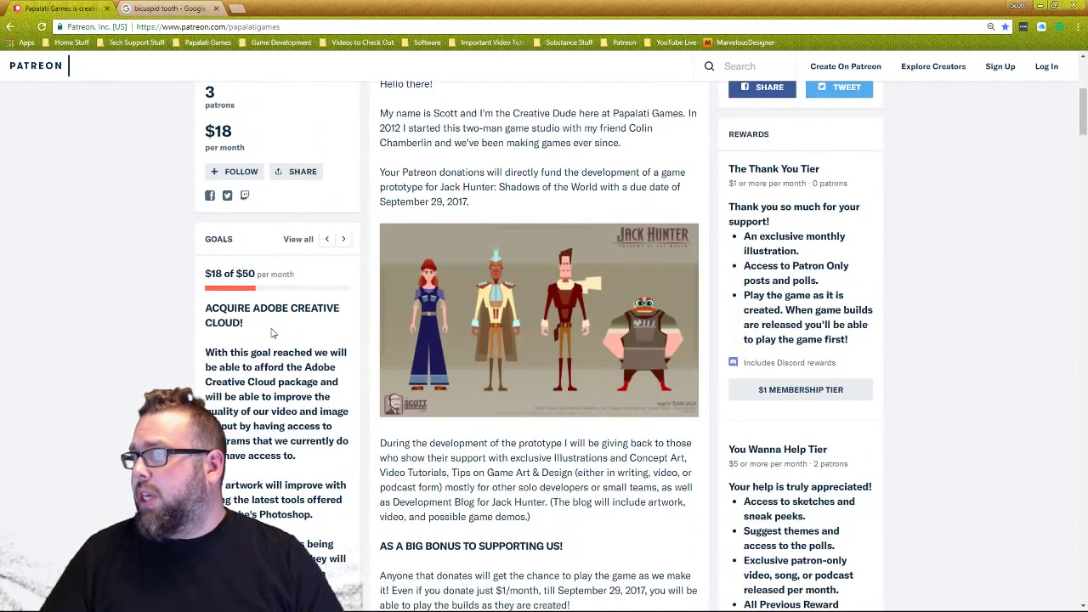
scroll(272, 333, "up", 1)
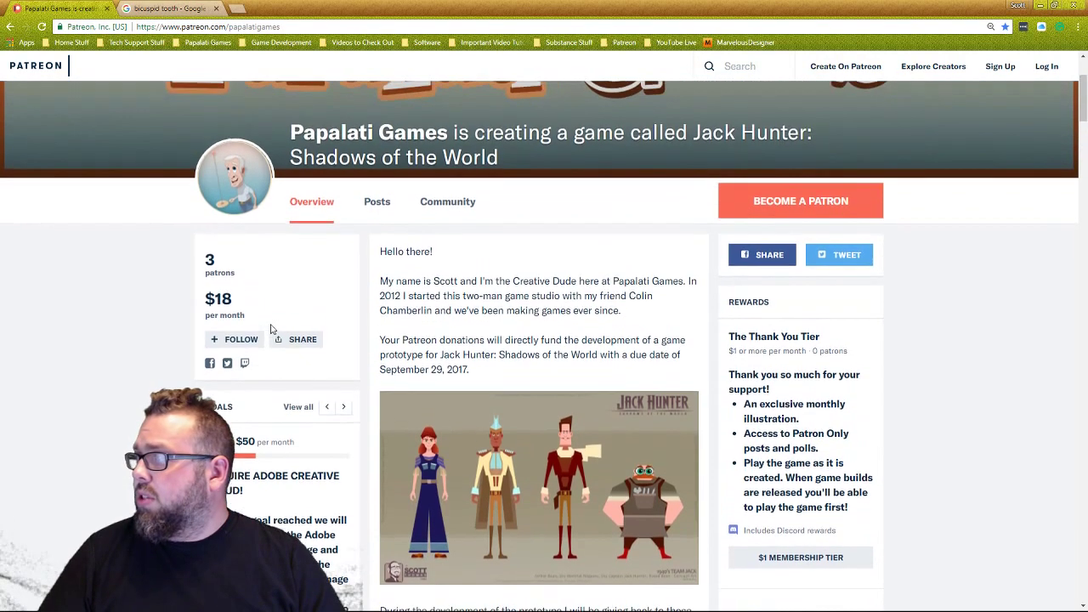
Go back over the Patreon page's patron support summary, Jack Hunter character artwork and prototype description, and return to the page banner.
scroll(272, 329, "up", 1)
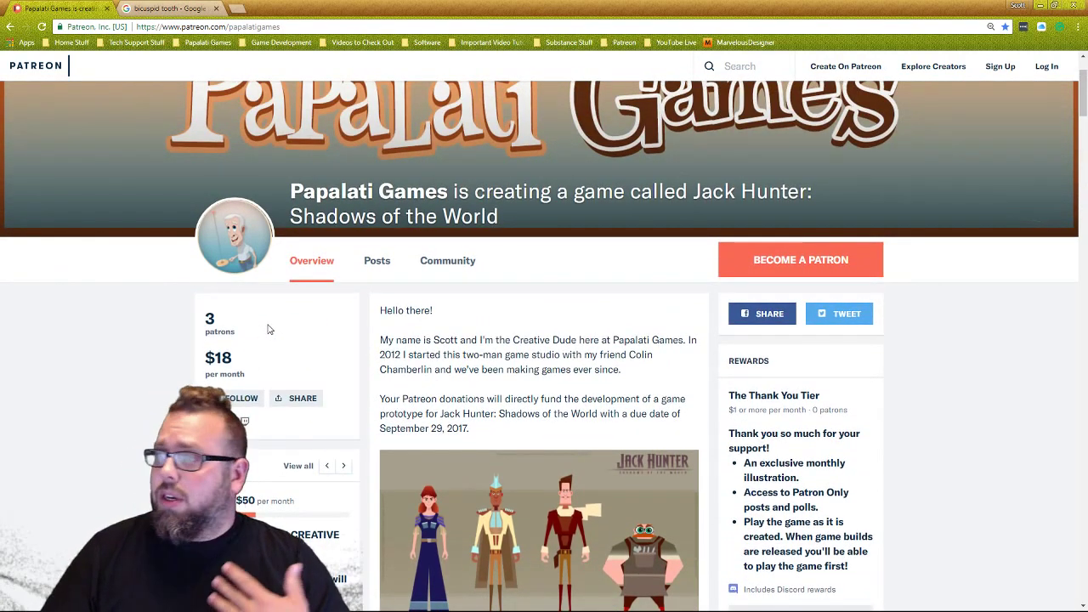
scroll(271, 331, "up", 1)
scroll(270, 334, "down", 3)
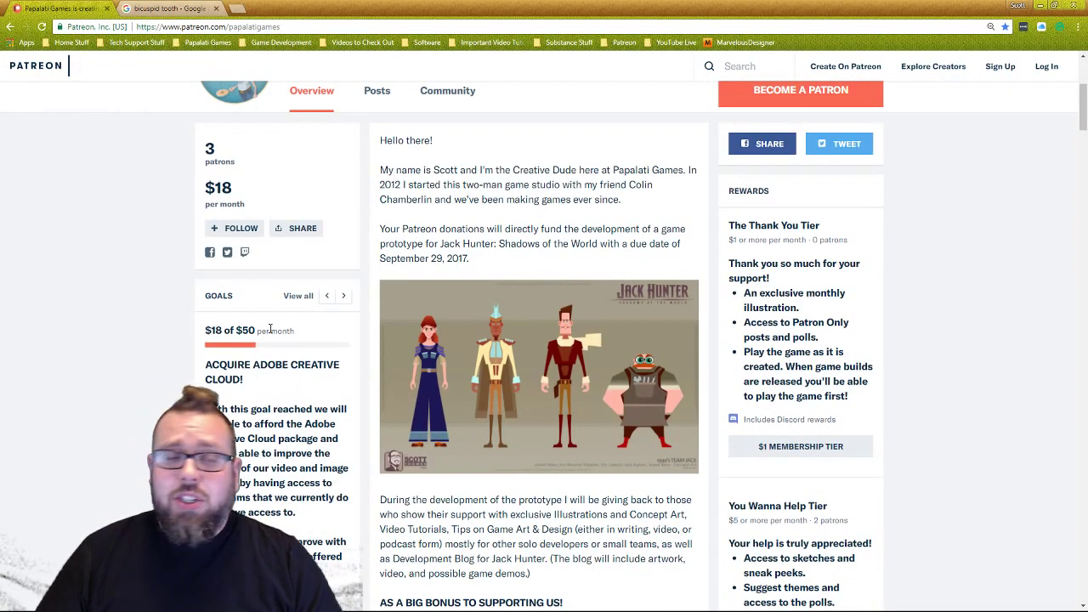
scroll(271, 329, "down", 1)
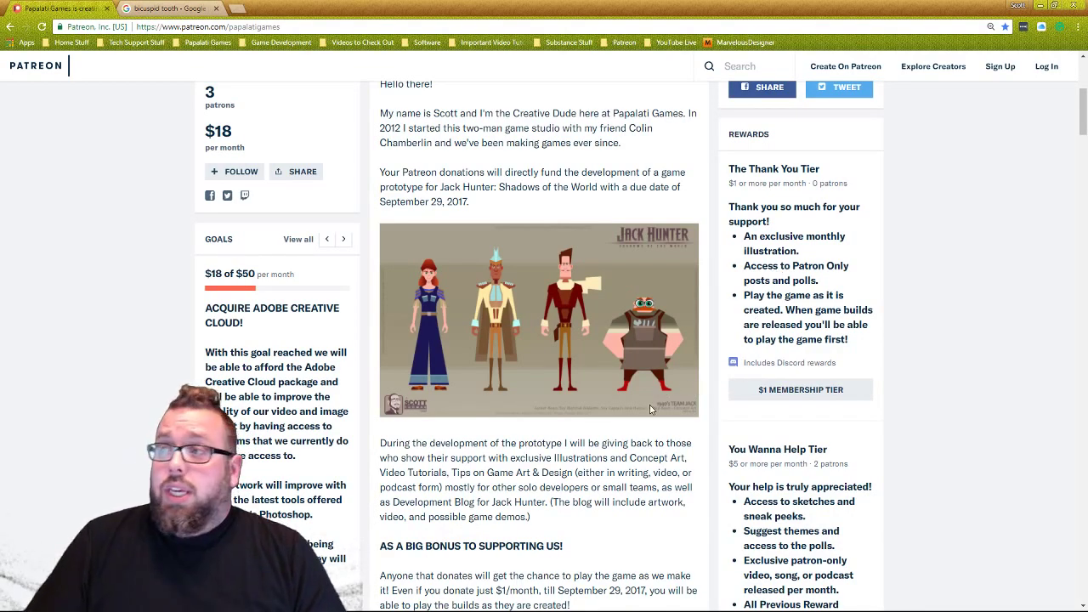
scroll(636, 422, "up", 4)
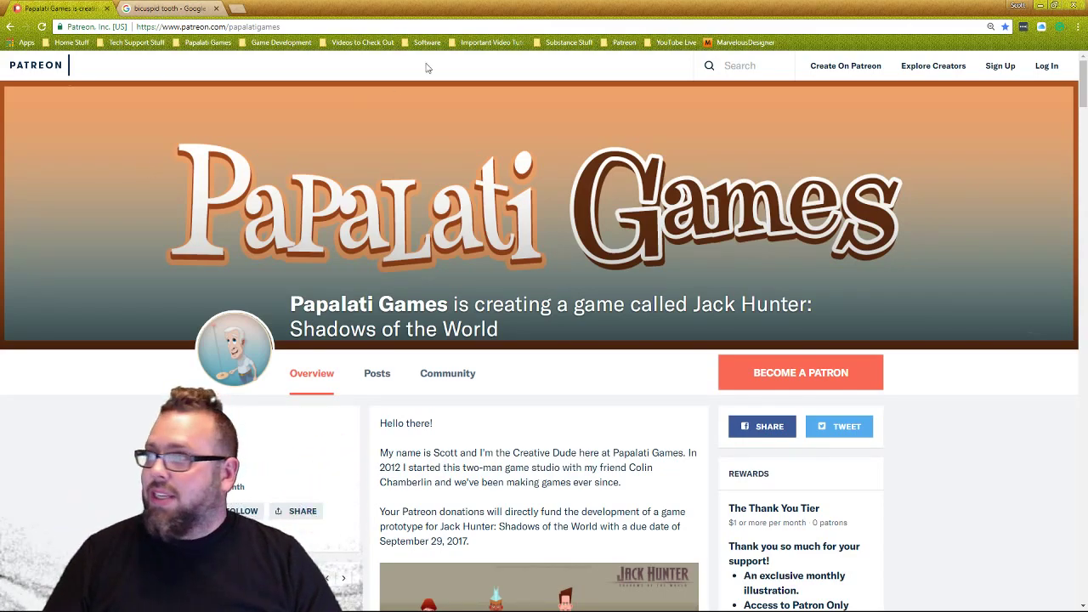
Minimize the browser and close the Syndome_Teeth.jpg and edna_teeth.jpg reference images.
left_click(1039, 5)
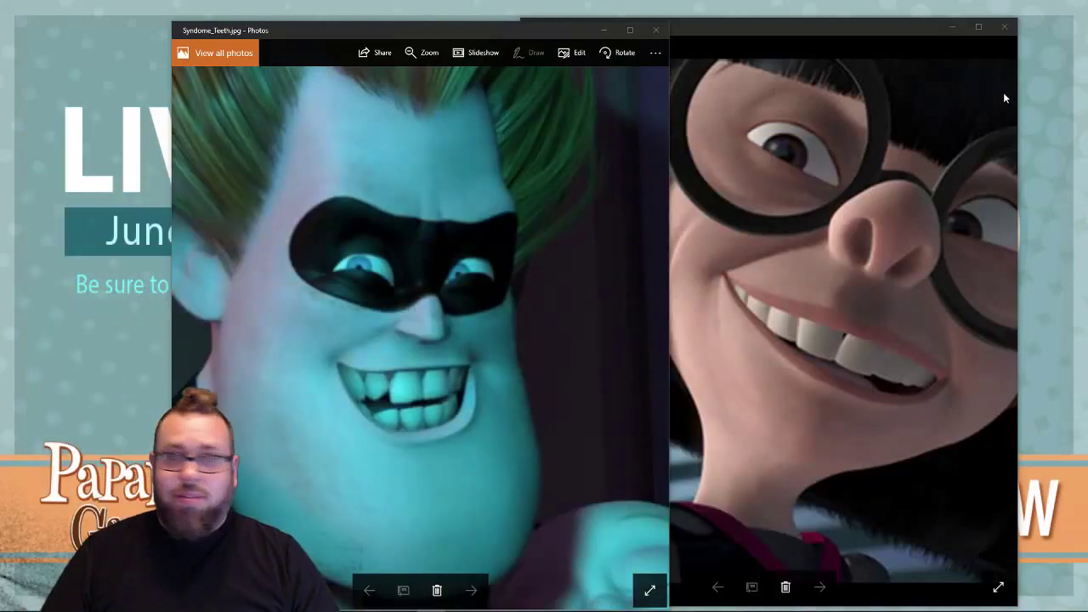
left_click(655, 30)
left_click(1003, 27)
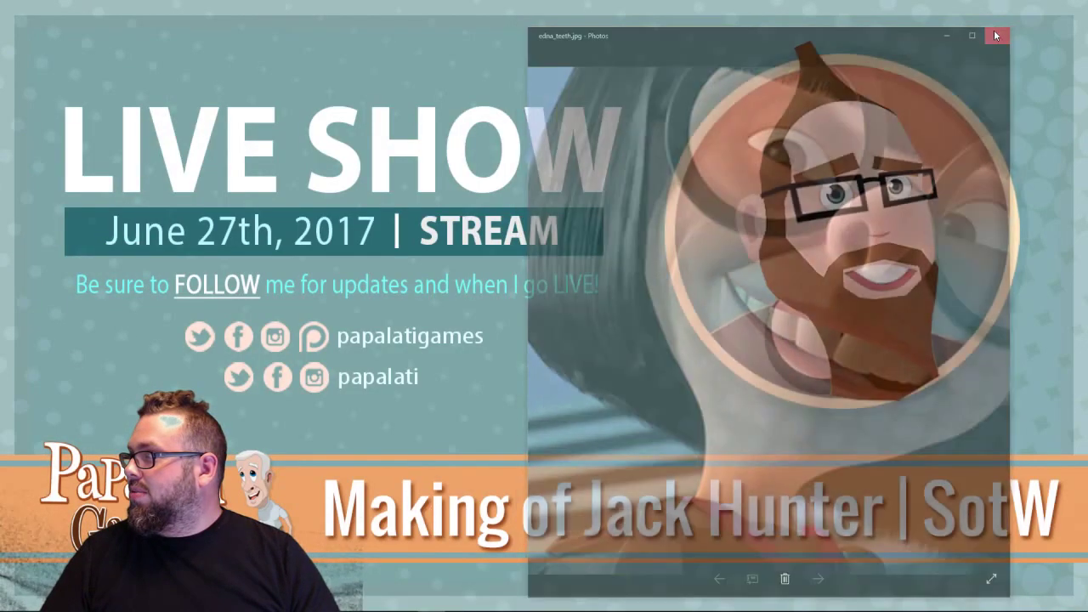